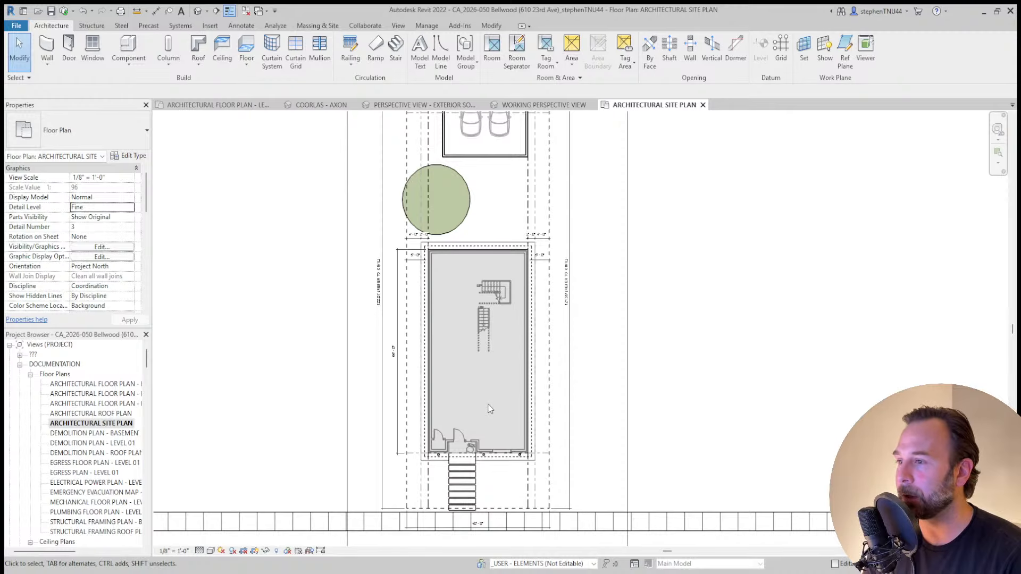
# Pan the site plan up to bring the 23RD AVE street label into view.
pyautogui.moveTo(587, 363); pyautogui.dragTo(589, 356, button='middle')
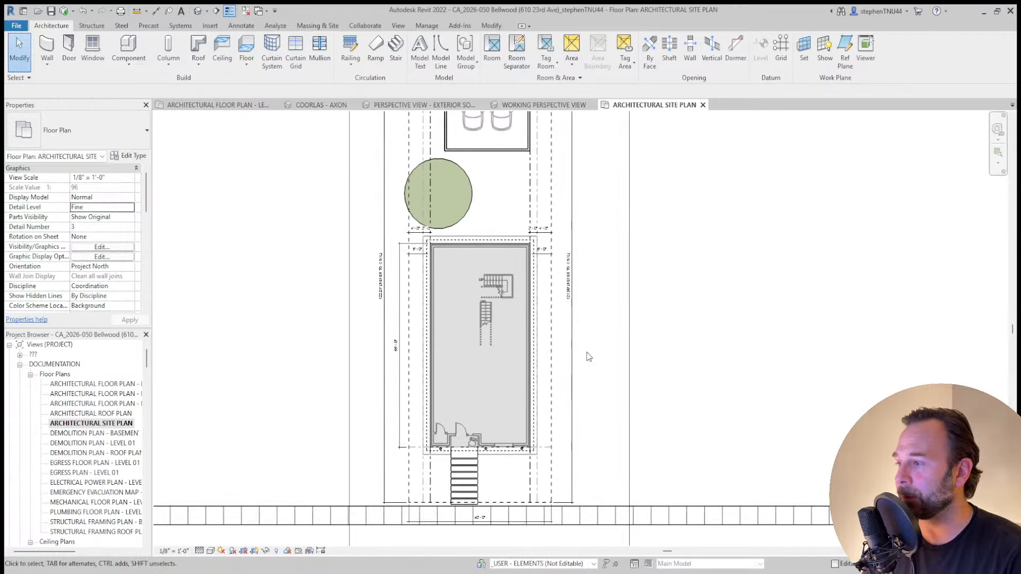
pyautogui.moveTo(657, 354); pyautogui.dragTo(662, 338, button='middle')
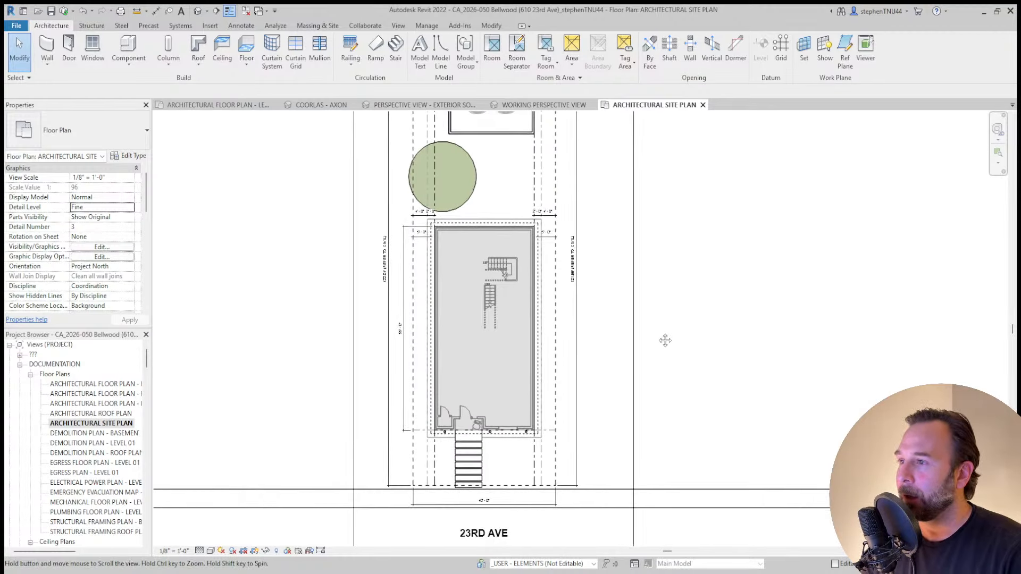
pyautogui.moveTo(627, 370); pyautogui.dragTo(632, 354, button='middle')
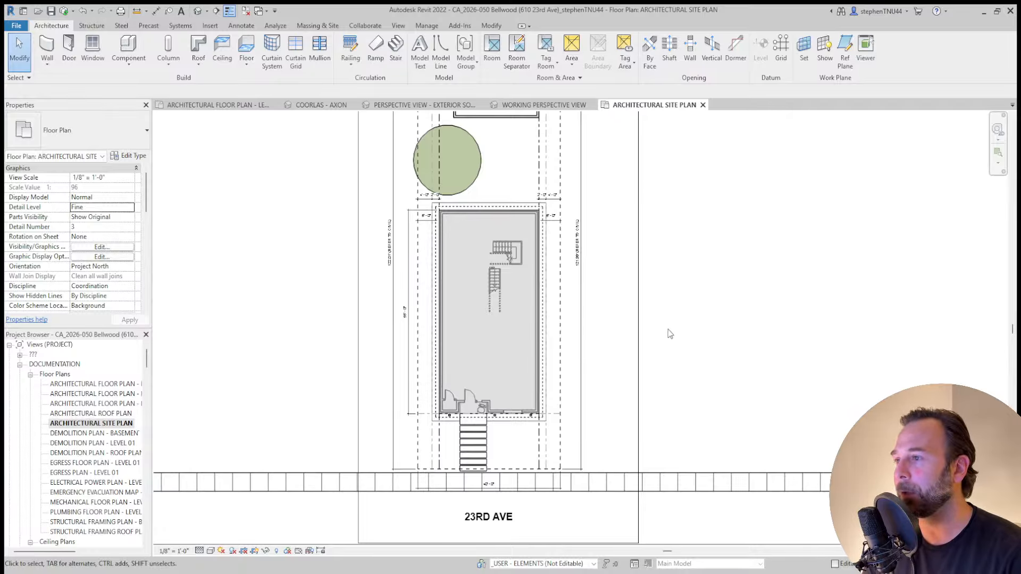
pyautogui.moveTo(700, 353); pyautogui.dragTo(709, 347, button='middle')
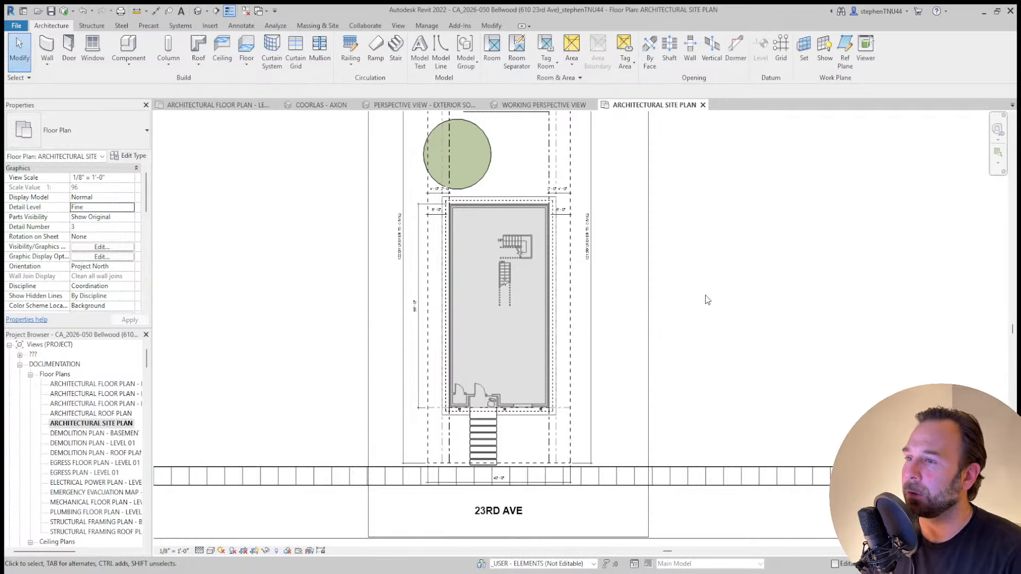
pyautogui.moveTo(708, 320); pyautogui.dragTo(700, 314, button='middle')
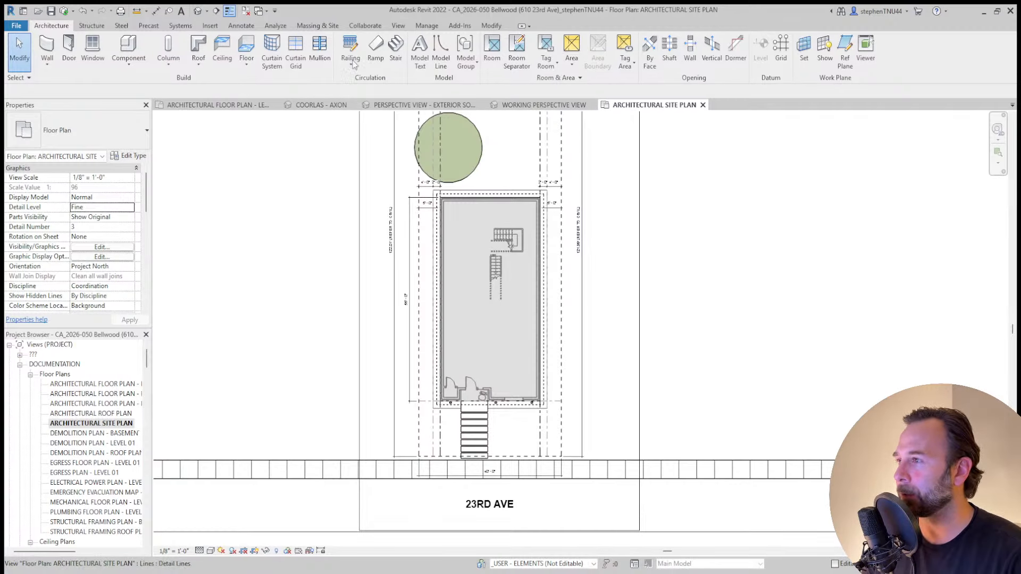
# Orbit and pan the house in the COORLAS - AXON 3D view, then switch to the Photos renderings.
pyautogui.click(343, 108)
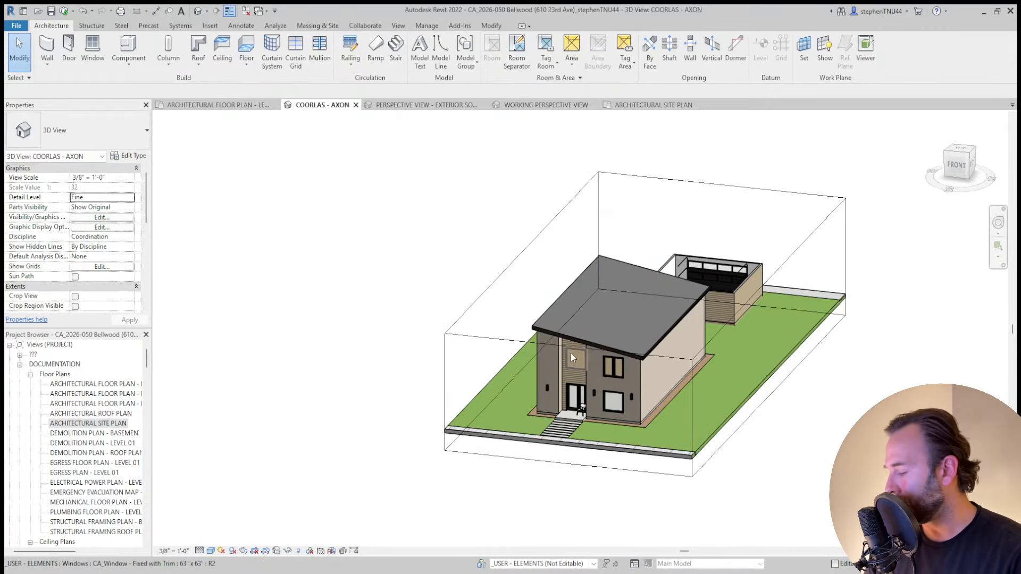
pyautogui.keyDown('shift'); pyautogui.moveTo(570, 353); pyautogui.dragTo(740, 367, button='middle'); pyautogui.keyUp('shift')
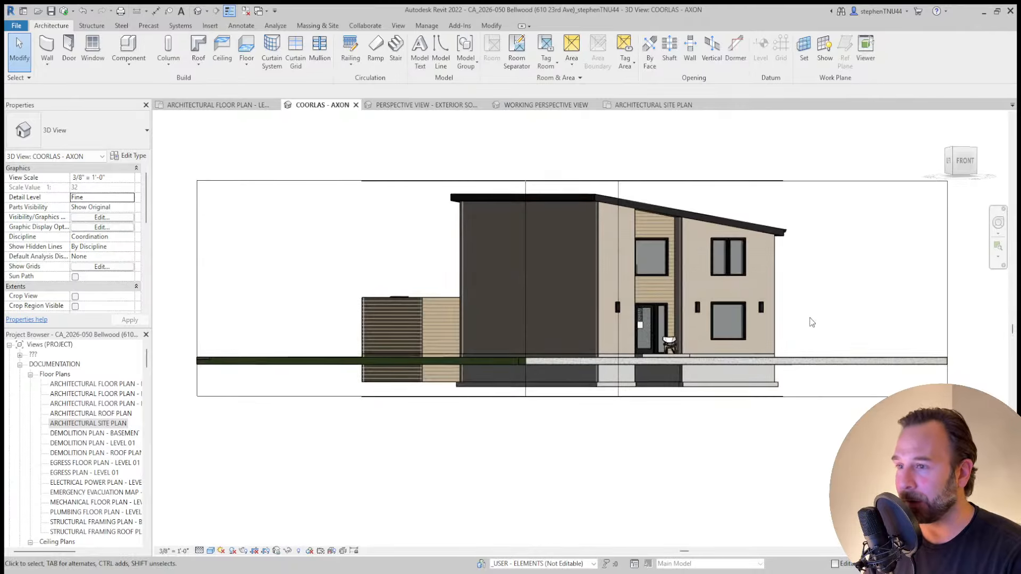
pyautogui.keyDown('shift'); pyautogui.moveTo(809, 321); pyautogui.dragTo(691, 376, button='middle'); pyautogui.keyUp('shift')
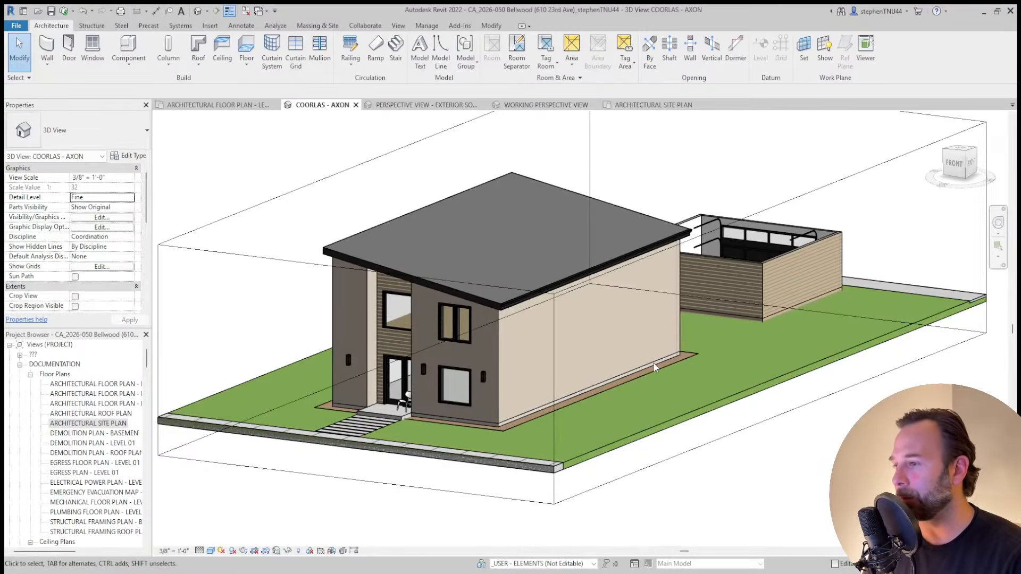
pyautogui.keyDown('shift'); pyautogui.moveTo(540, 353); pyautogui.dragTo(545, 370, button='middle'); pyautogui.keyUp('shift')
pyautogui.scroll(-3, 544, 370)
pyautogui.moveTo(751, 478)
pyautogui.keyDown('shift'); pyautogui.mouseDown(button='middle')
pyautogui.moveTo(766, 466)
pyautogui.moveTo(751, 492)
pyautogui.mouseUp(button='middle'); pyautogui.keyUp('shift')
pyautogui.keyDown('shift'); pyautogui.moveTo(816, 473); pyautogui.dragTo(706, 452, button='middle'); pyautogui.keyUp('shift')
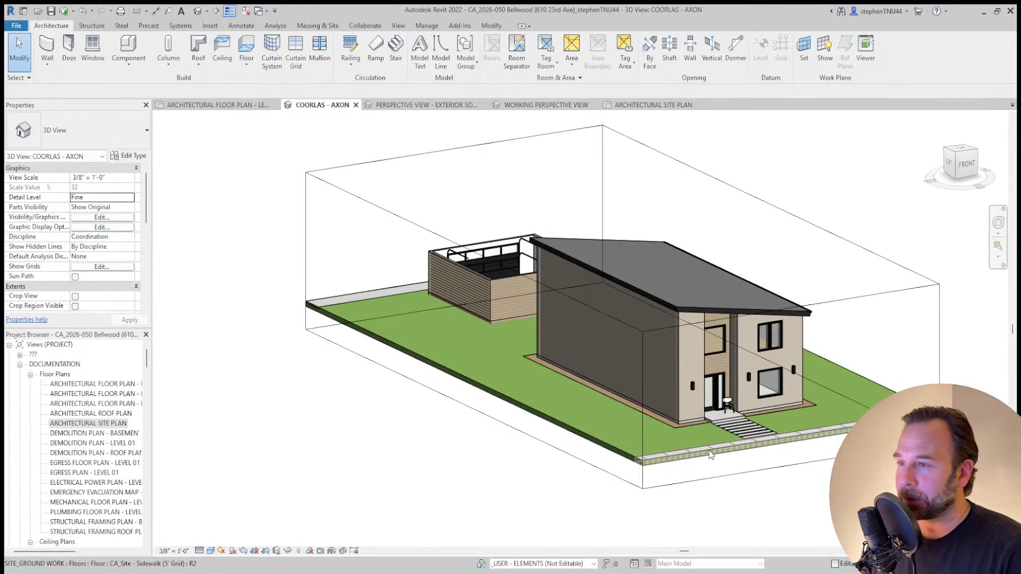
pyautogui.moveTo(773, 502); pyautogui.dragTo(747, 477, button='middle')
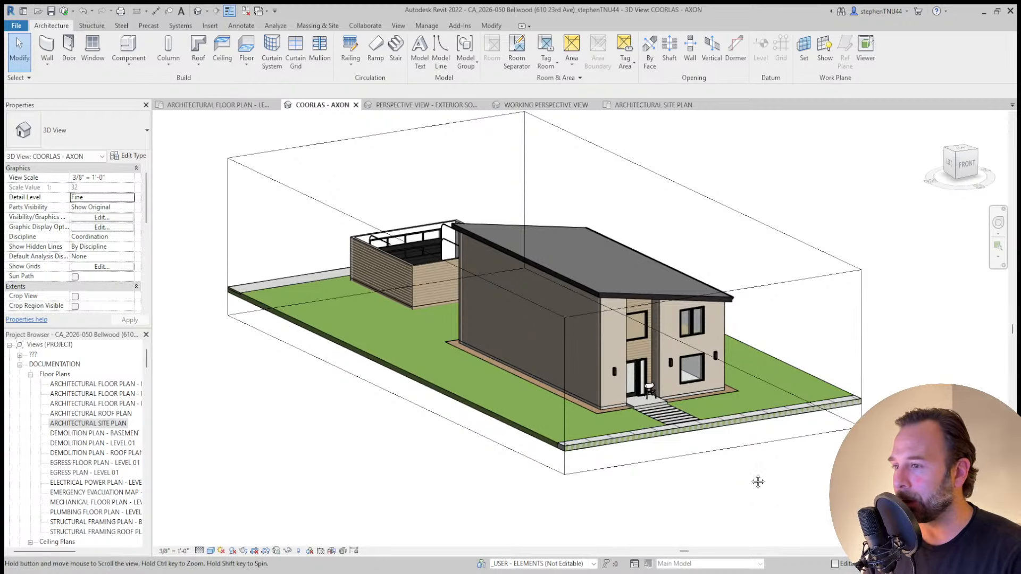
pyautogui.moveTo(756, 480); pyautogui.dragTo(729, 470, button='middle')
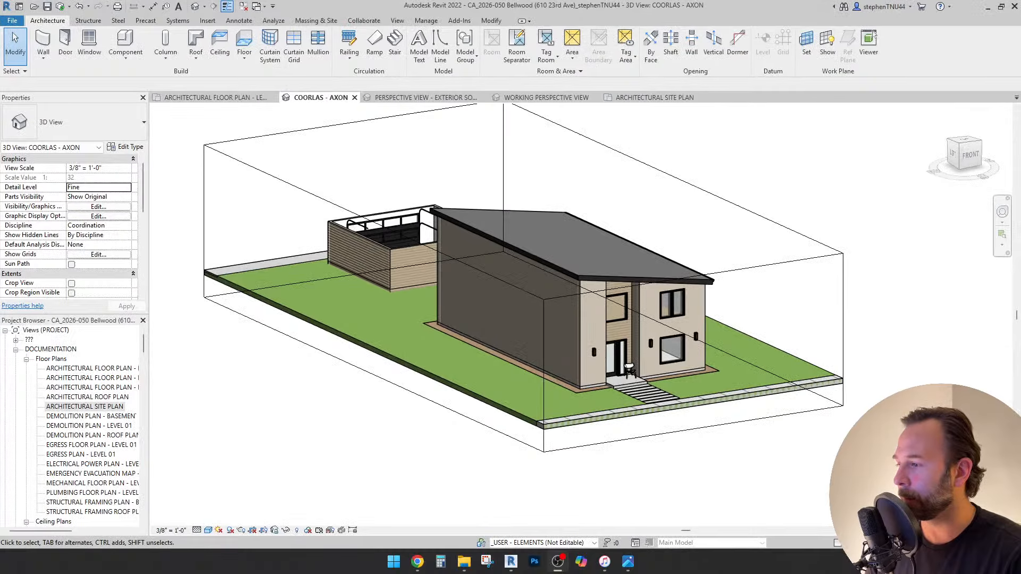
pyautogui.click(627, 562)
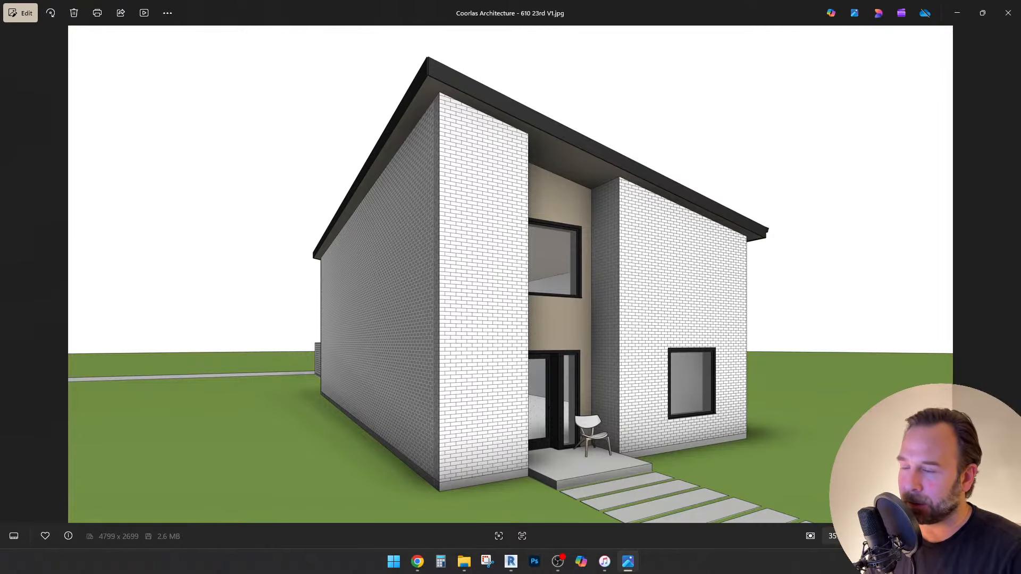
# Advance from V1 to the V2 sunset rendering, then the V3 street rendering.
pyautogui.press('Right')
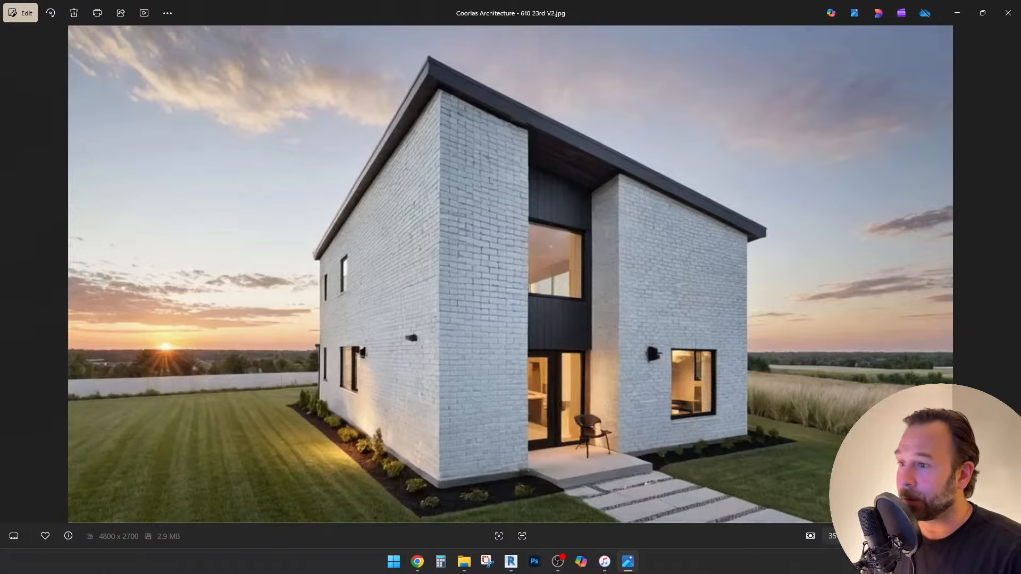
pyautogui.press('Right')
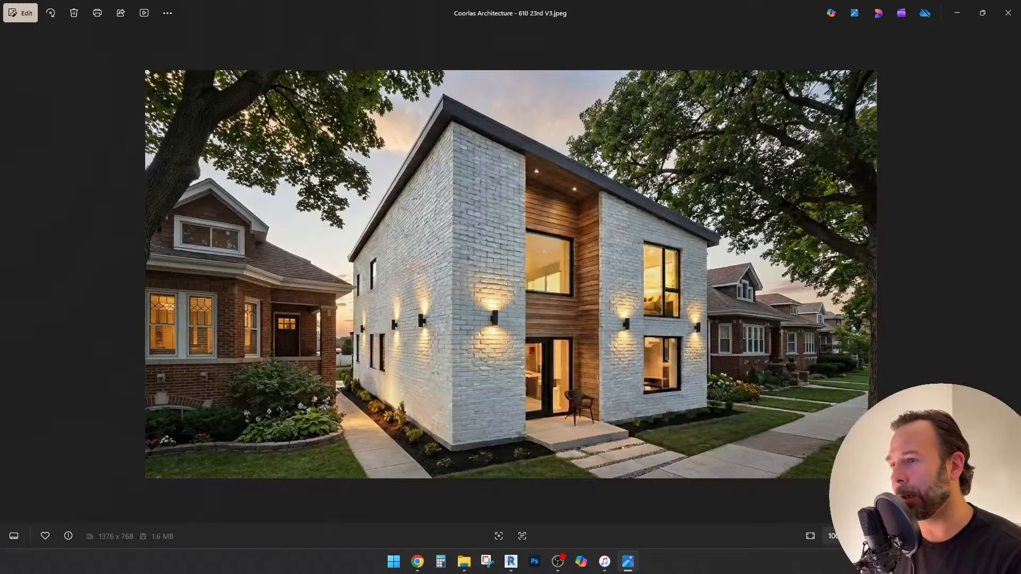
# Minimize Photos and orbit the Revit house model toward a low frontal viewpoint.
pyautogui.click(957, 13)
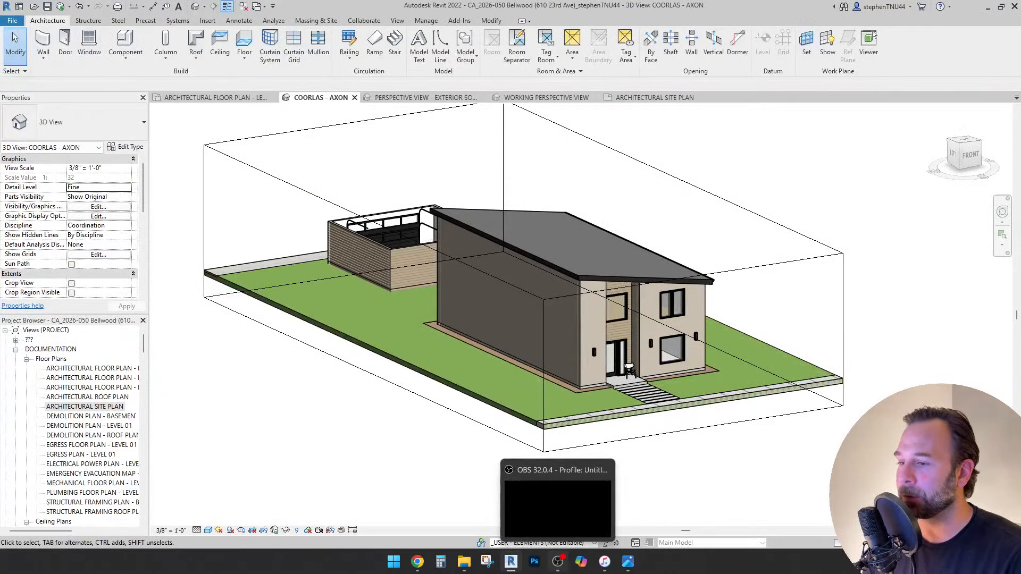
pyautogui.click(557, 562)
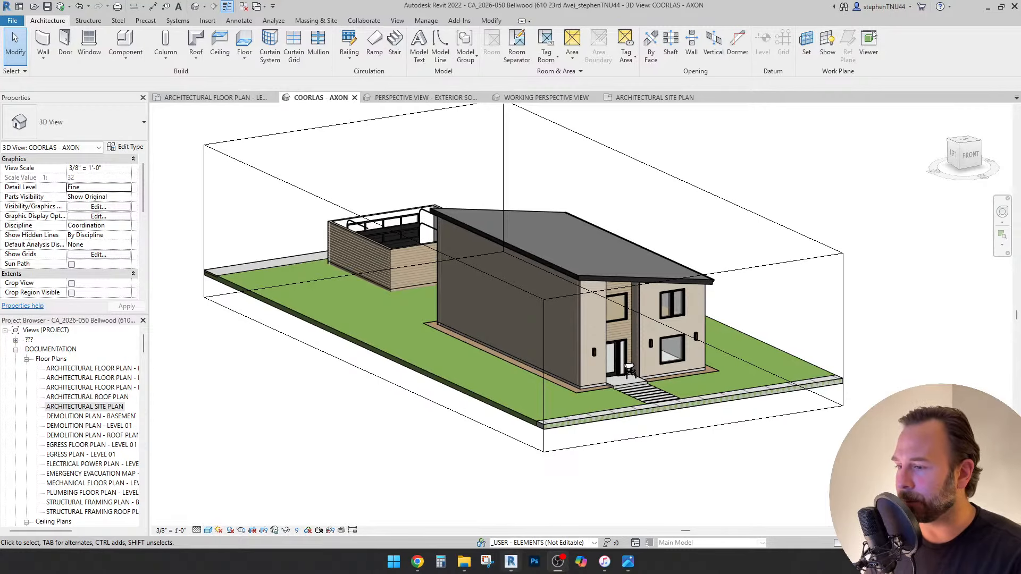
pyautogui.click(510, 562)
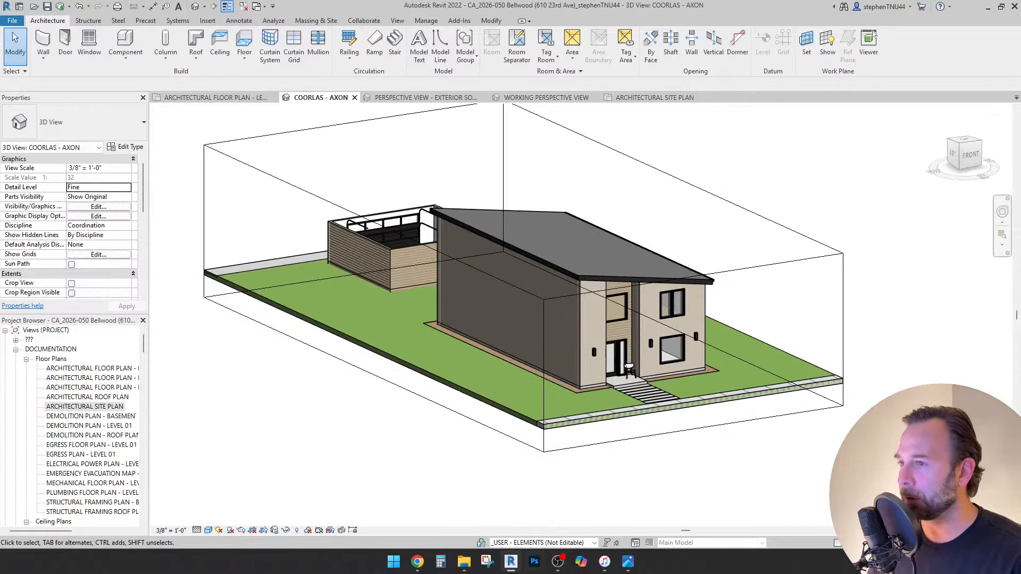
pyautogui.keyDown('shift'); pyautogui.moveTo(653, 296); pyautogui.dragTo(519, 317, button='middle'); pyautogui.keyUp('shift')
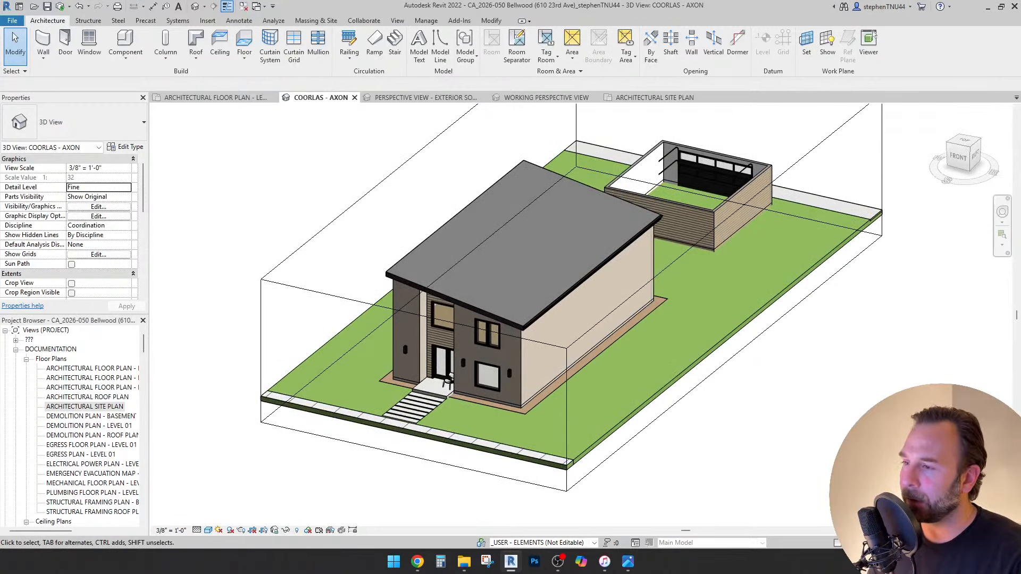
pyautogui.keyDown('shift'); pyautogui.moveTo(520, 316); pyautogui.dragTo(595, 303, button='middle'); pyautogui.keyUp('shift')
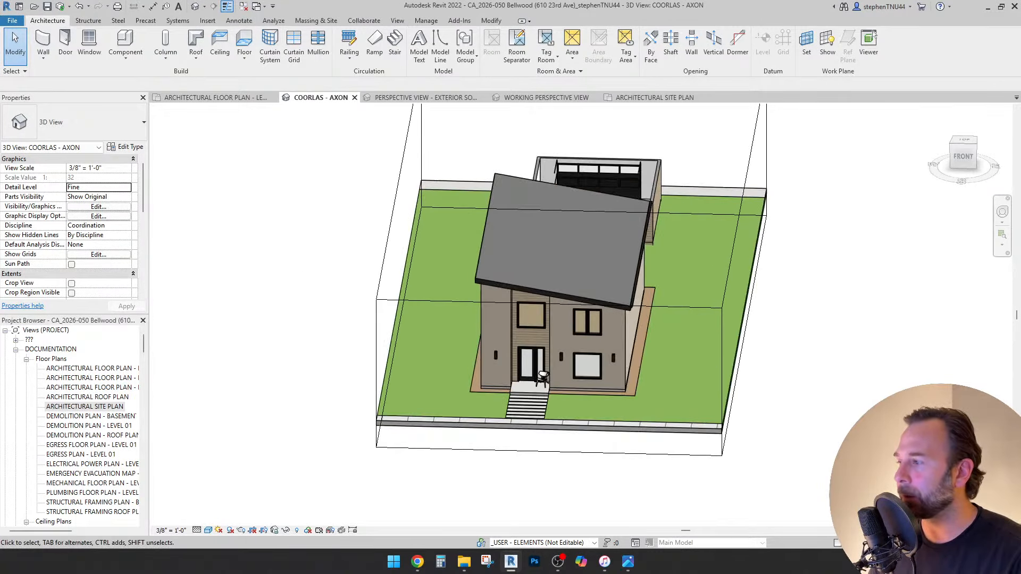
# From the Level 01 plan, go to the south elevation view via its marker, then switch back to Photos.
pyautogui.click(215, 98)
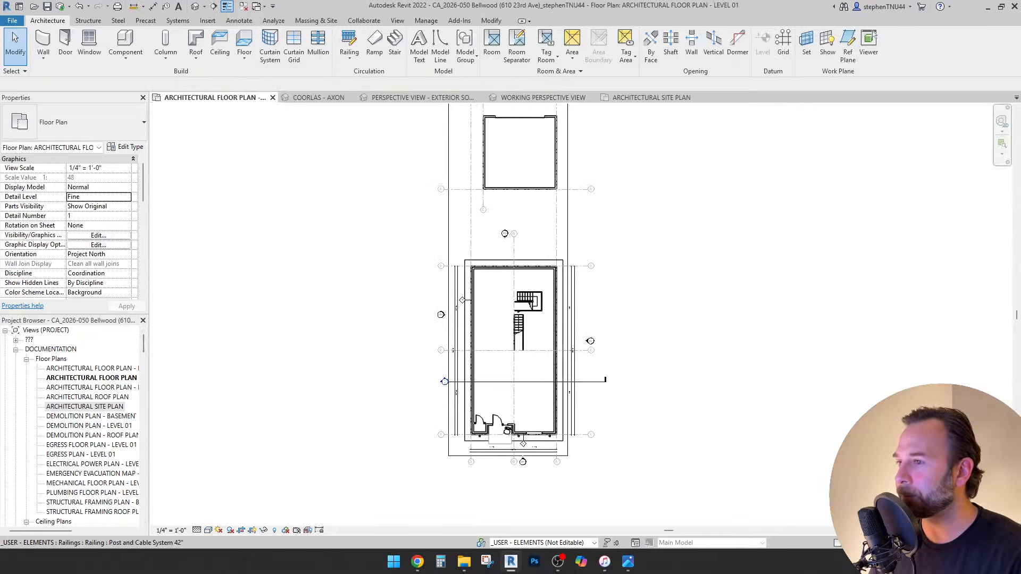
pyautogui.scroll(5, 527, 461)
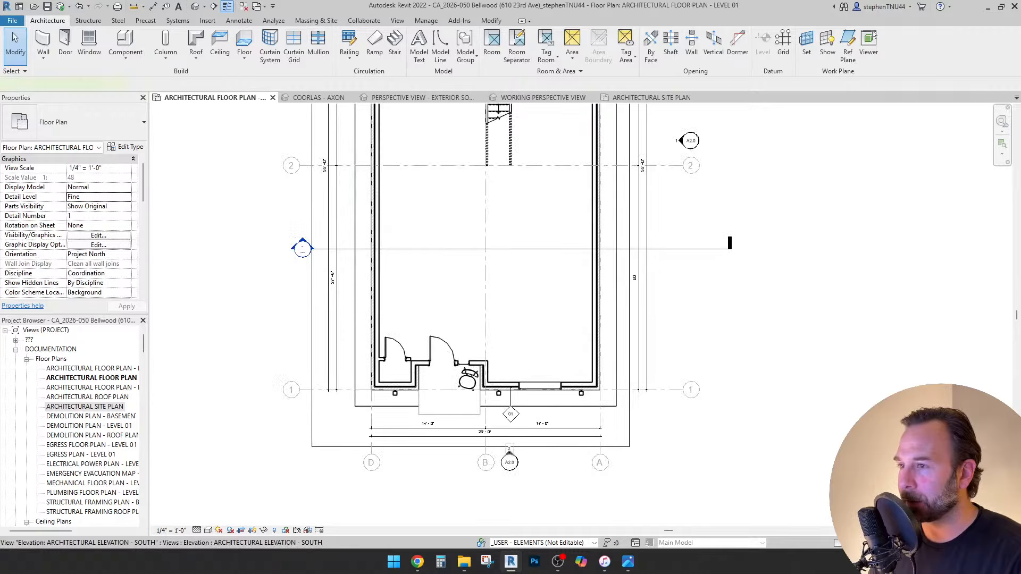
pyautogui.rightClick(508, 450)
pyautogui.click(558, 216)
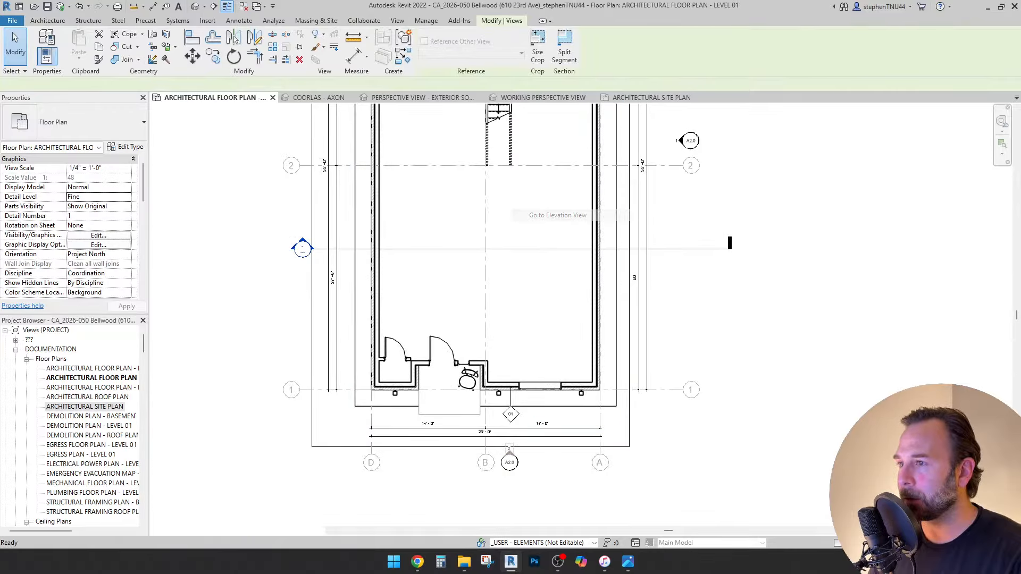
pyautogui.moveTo(527, 404); pyautogui.dragTo(535, 348, button='middle')
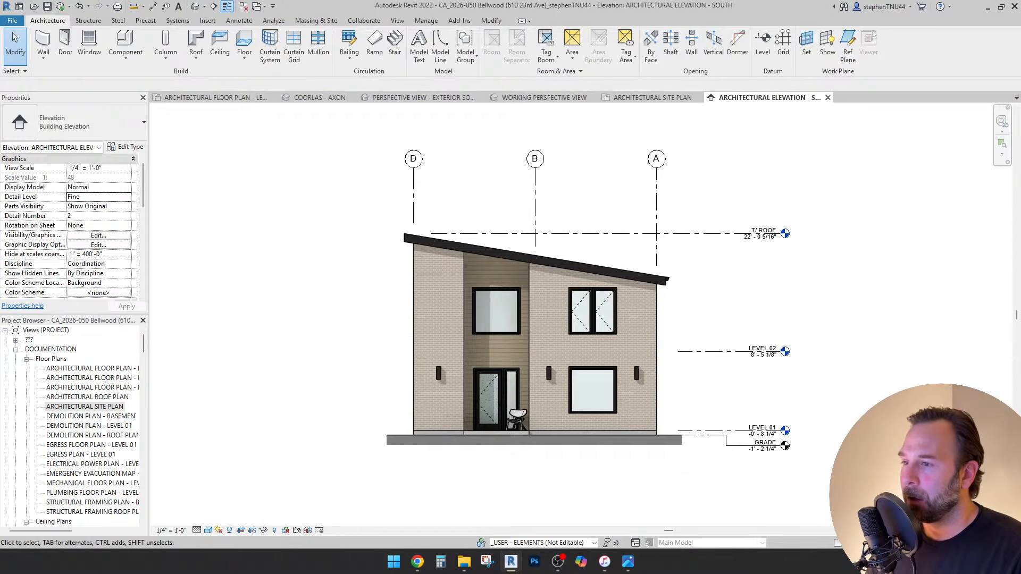
pyautogui.click(628, 562)
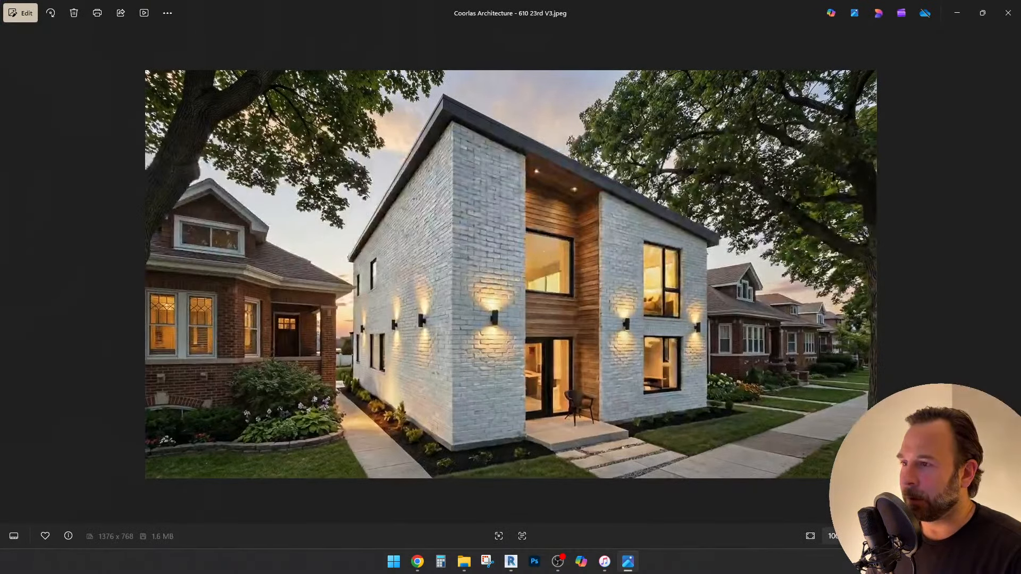
# Cycle through the V1, V2 and V3 images, then minimize Photos to reveal the south elevation.
pyautogui.press('Left')
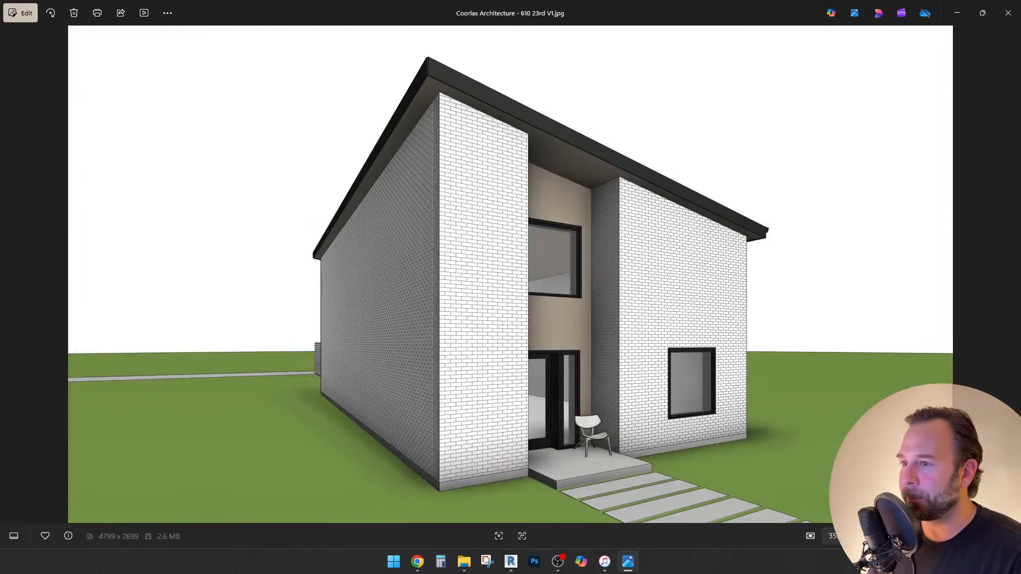
pyautogui.press('Right')
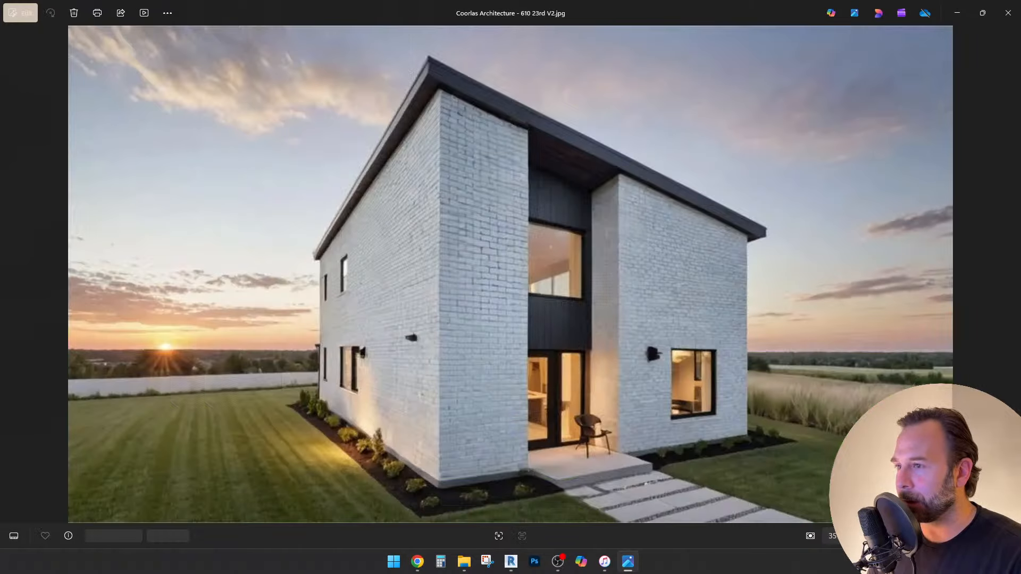
pyautogui.press('Right')
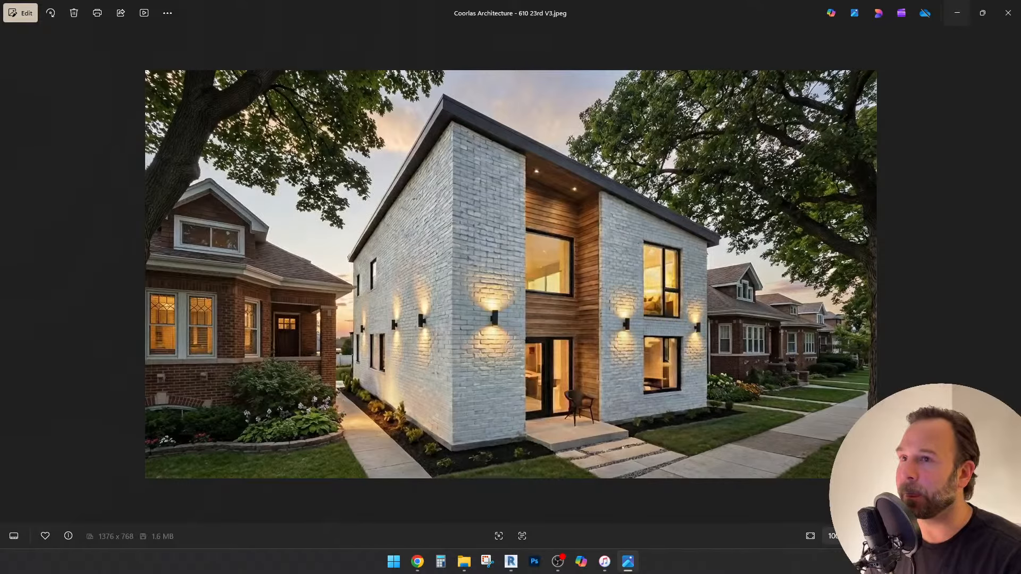
pyautogui.click(956, 12)
# Orbit the COORLAS - AXON house through front-right and side views, then switch to the Level 01 plan.
pyautogui.scroll(1, 599, 480)
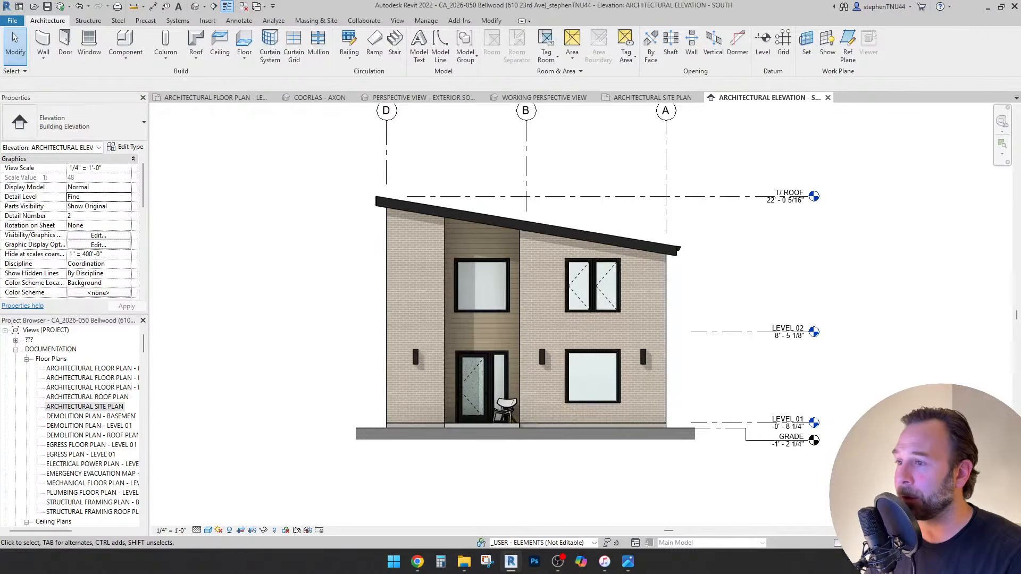
pyautogui.moveTo(599, 480); pyautogui.dragTo(592, 511, button='middle')
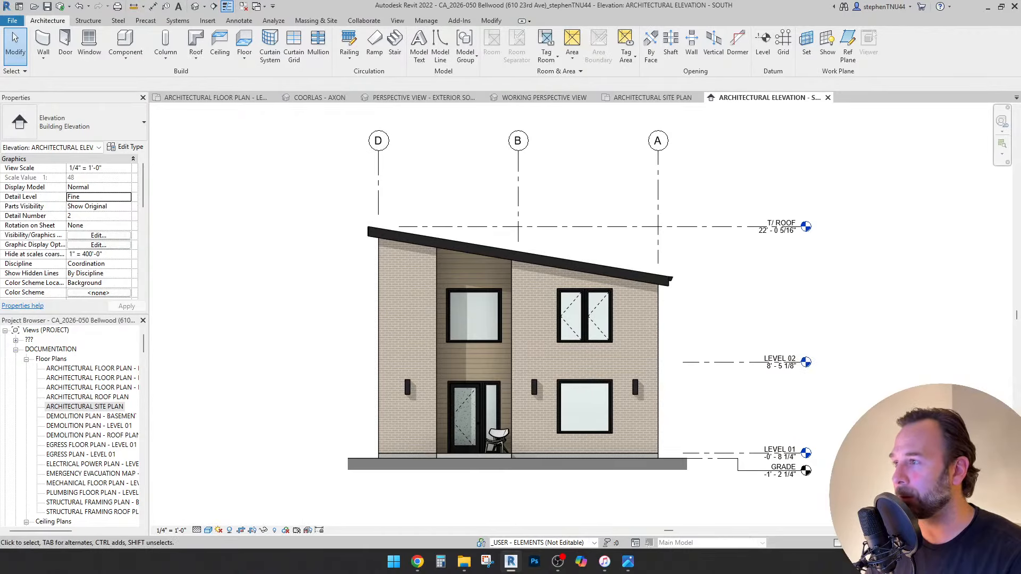
pyautogui.click(319, 97)
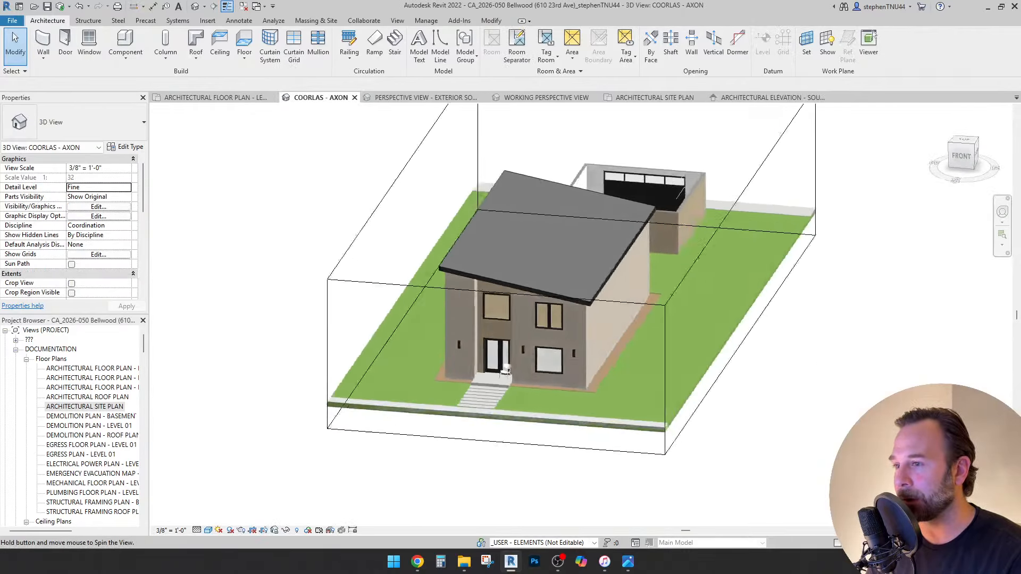
pyautogui.keyDown('shift'); pyautogui.moveTo(697, 242); pyautogui.dragTo(653, 235, button='middle'); pyautogui.keyUp('shift')
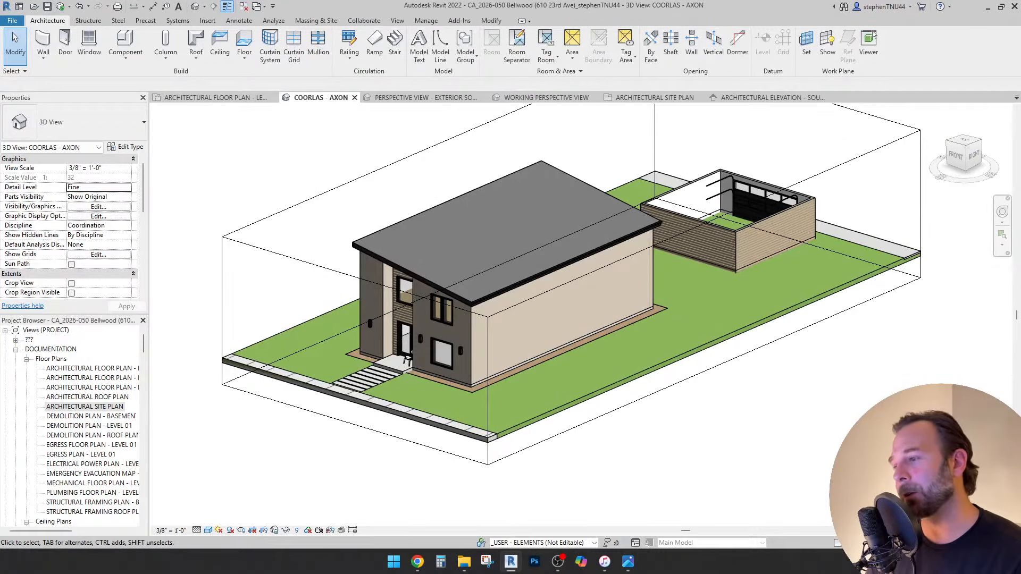
pyautogui.keyDown('shift'); pyautogui.moveTo(653, 235); pyautogui.dragTo(643, 189, button='middle'); pyautogui.keyUp('shift')
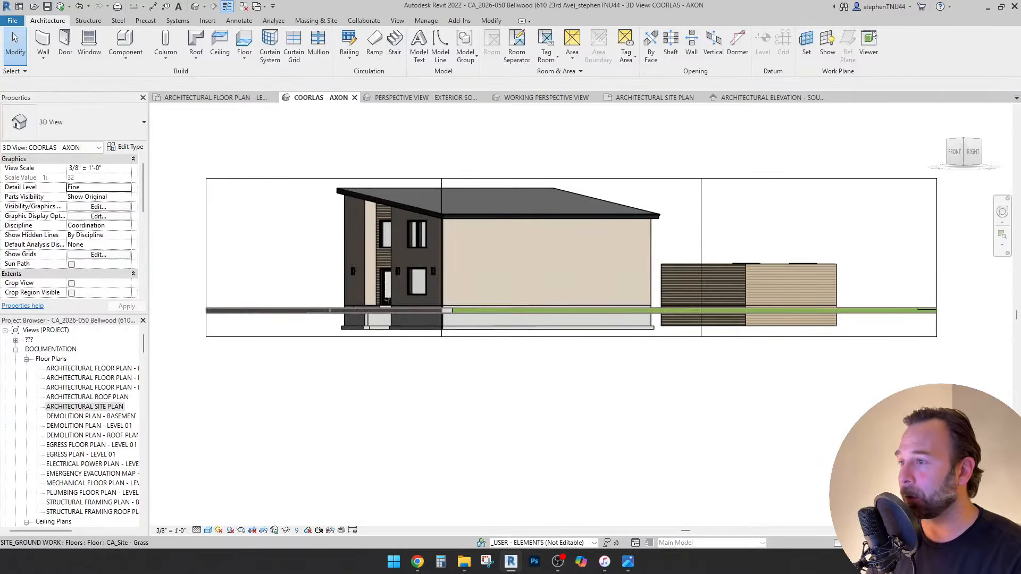
pyautogui.keyDown('shift'); pyautogui.moveTo(640, 311); pyautogui.dragTo(822, 346, button='middle'); pyautogui.keyUp('shift')
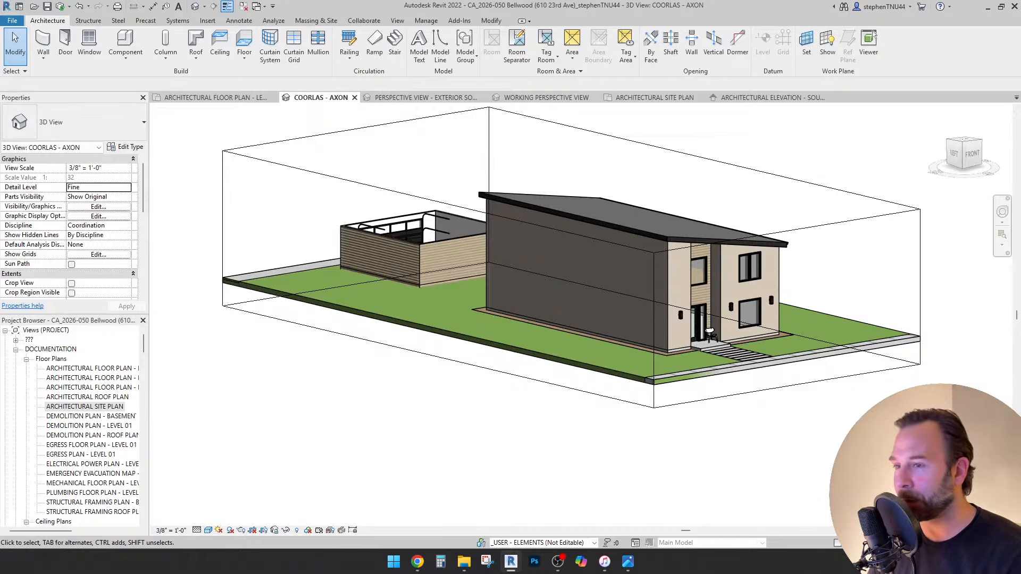
pyautogui.keyDown('shift'); pyautogui.moveTo(585, 298); pyautogui.dragTo(440, 360, button='middle'); pyautogui.keyUp('shift')
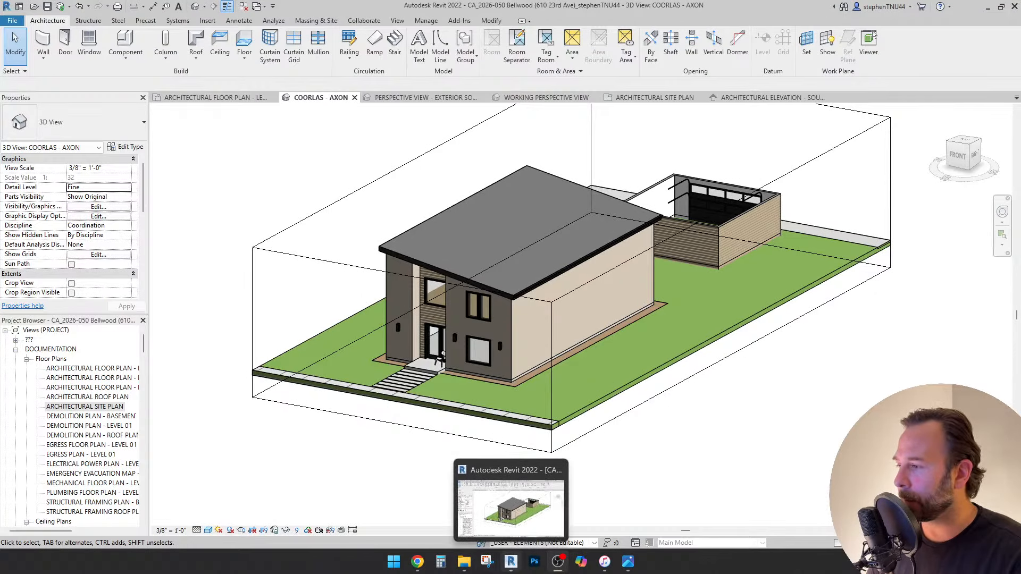
pyautogui.click(510, 562)
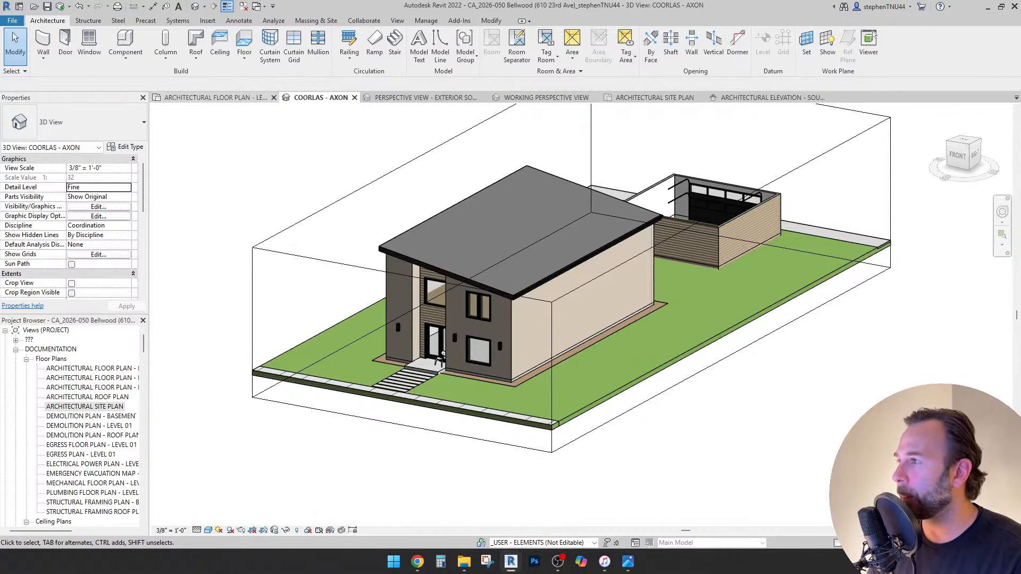
pyautogui.click(212, 98)
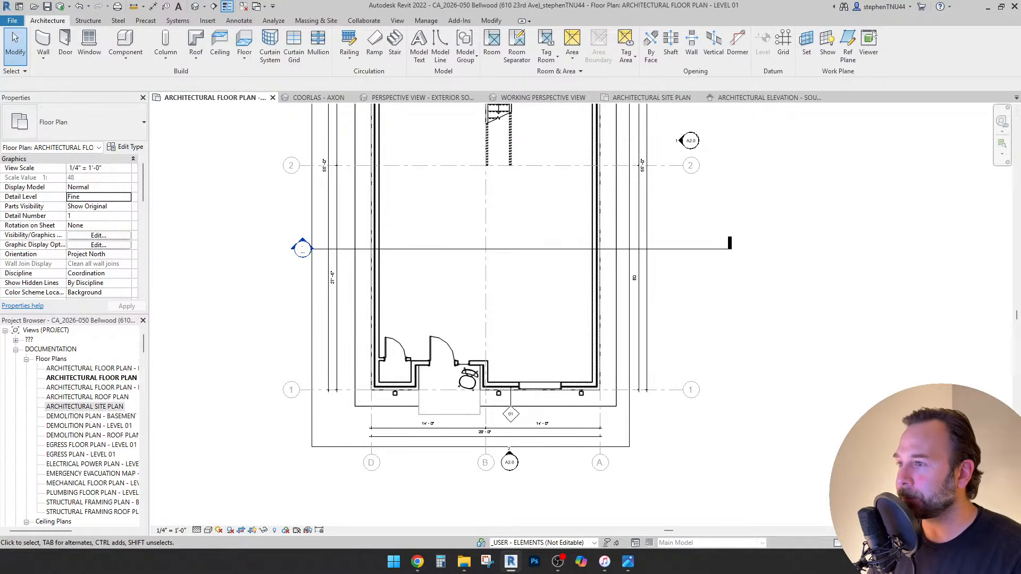
# Select the CA_Site Dirt/Soil floor and pan the plan to recentre the building.
pyautogui.scroll(4, 498, 381)
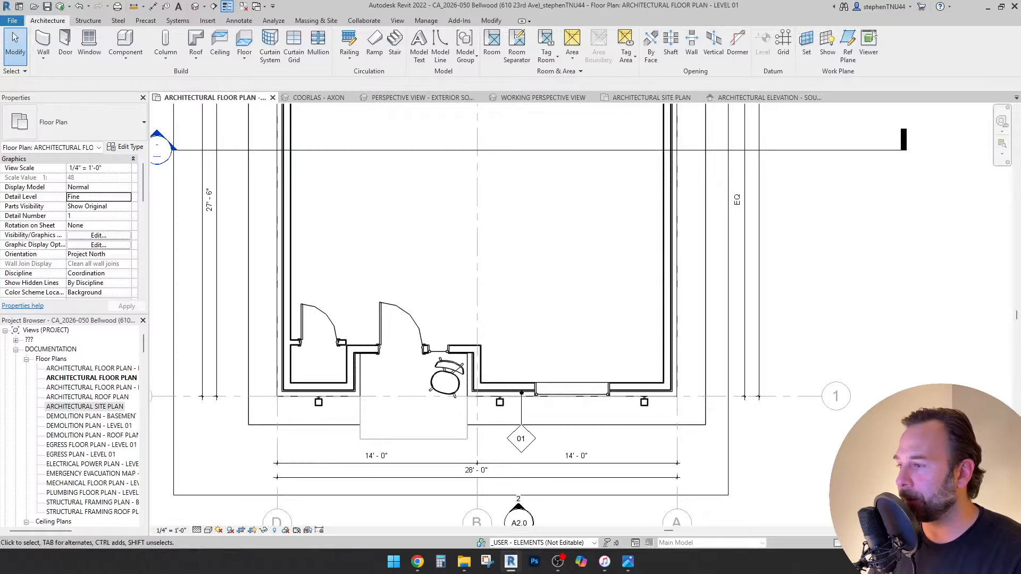
pyautogui.click(500, 240)
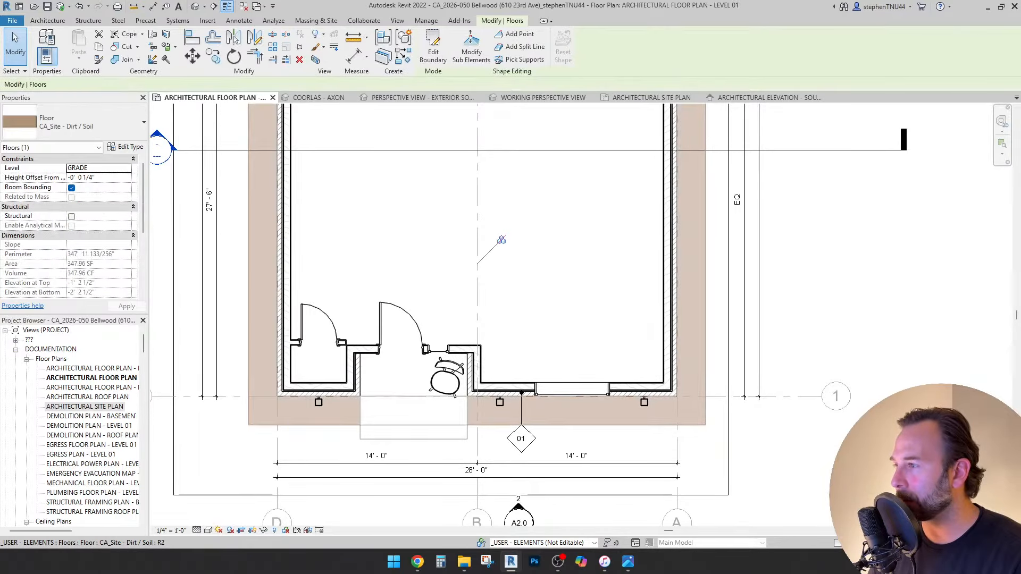
pyautogui.scroll(-2, 69, 225)
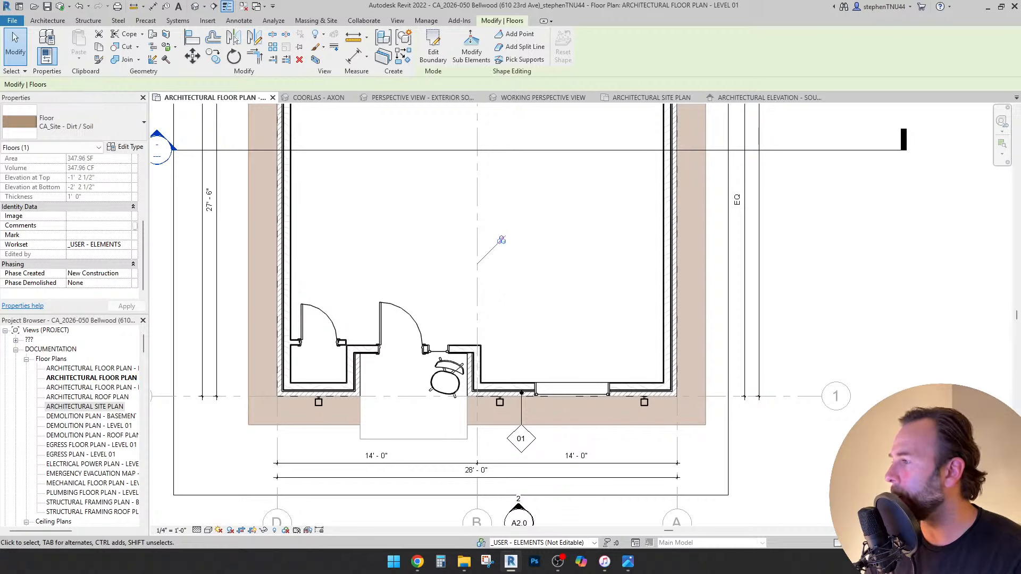
pyautogui.scroll(4, 69, 223)
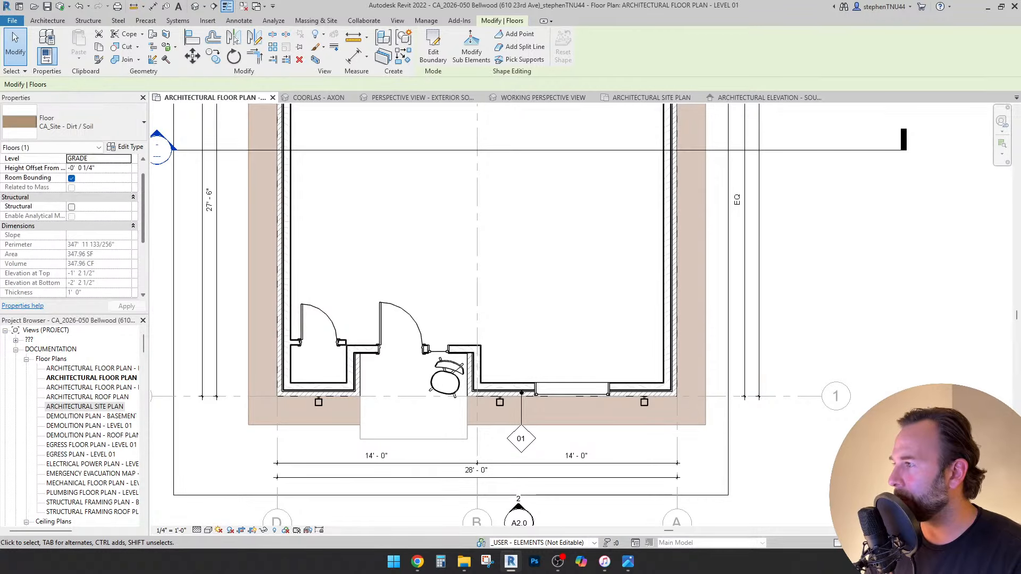
pyautogui.scroll(-4, 69, 223)
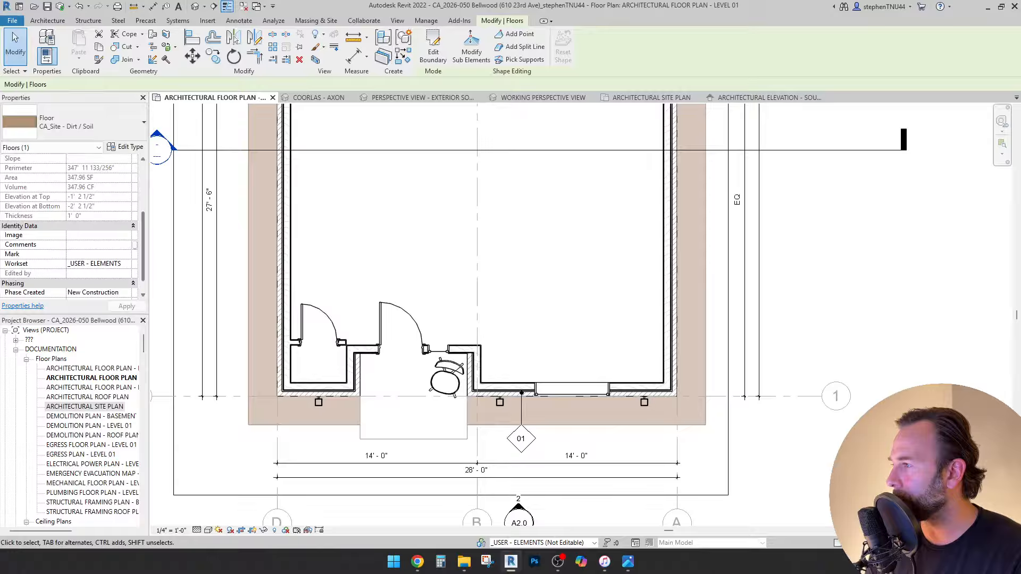
pyautogui.scroll(-1, 69, 223)
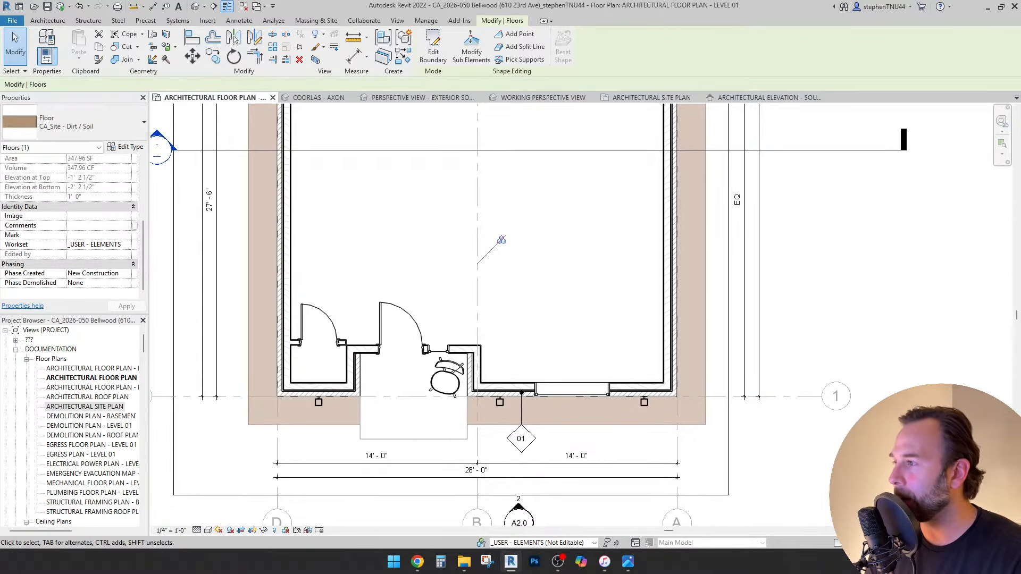
pyautogui.scroll(-1, 375, 242)
pyautogui.moveTo(375, 242); pyautogui.dragTo(405, 279, button='middle')
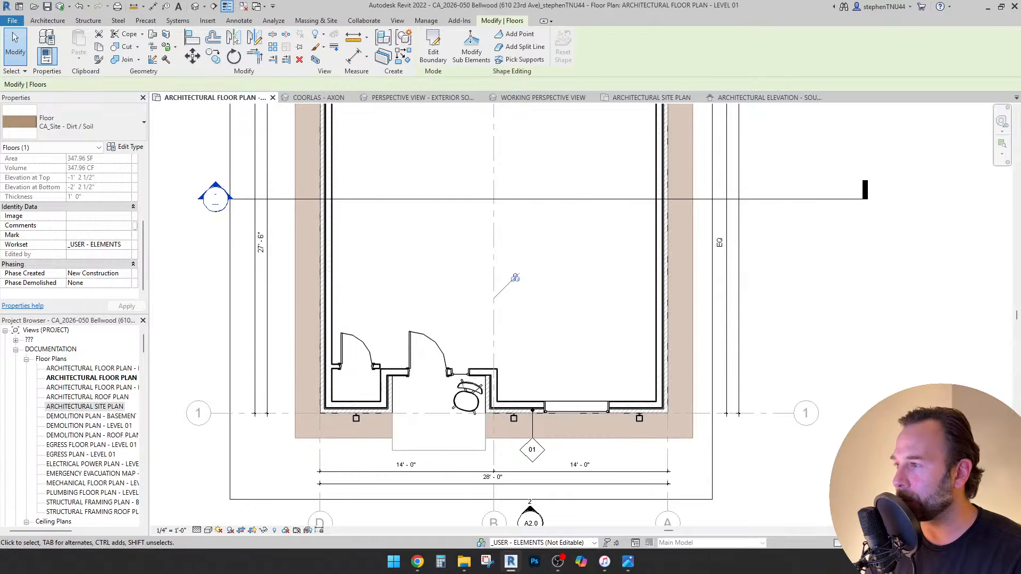
pyautogui.press('Escape')
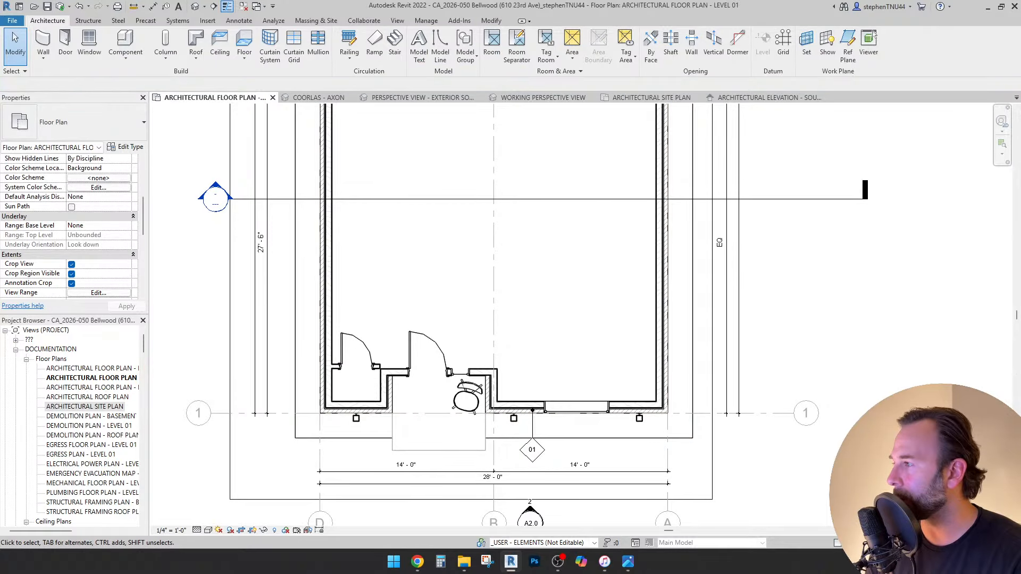
# Assign the dirt/soil floor to the SITE_GROUND WORK workset and apply the change.
pyautogui.click(519, 247)
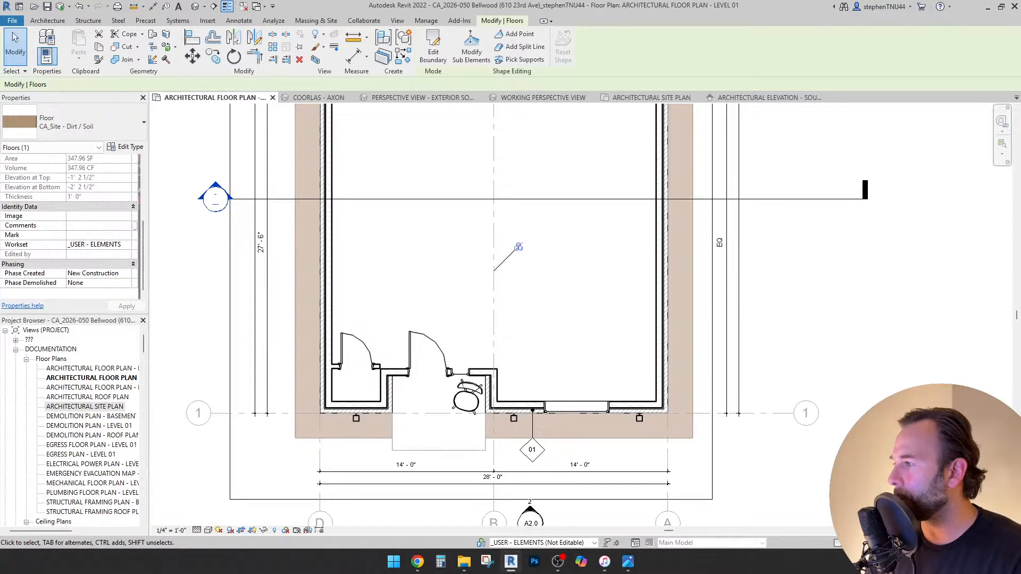
pyautogui.click(97, 244)
pyautogui.click(126, 244)
pyautogui.scroll(-4, 114, 275)
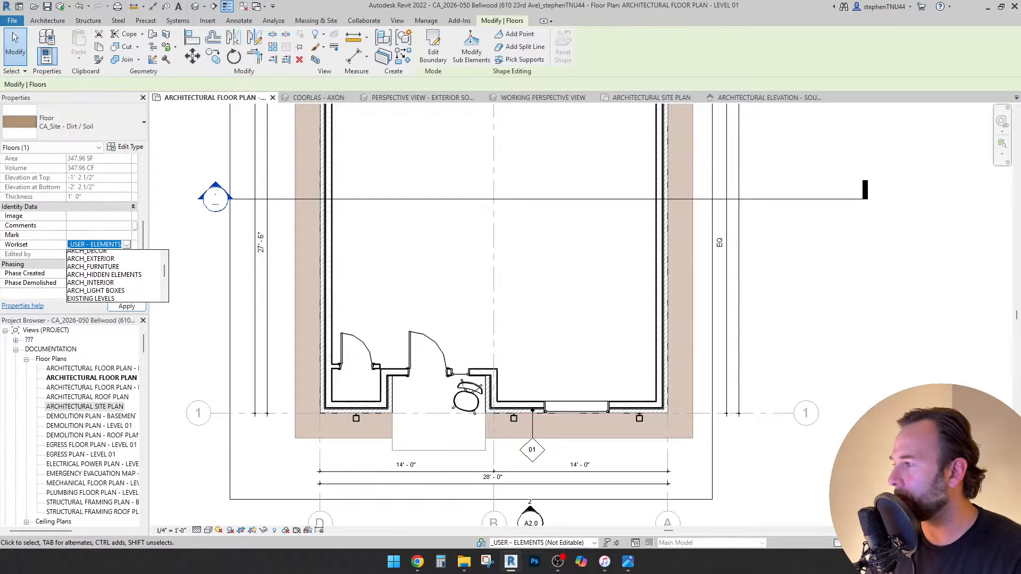
pyautogui.click(97, 278)
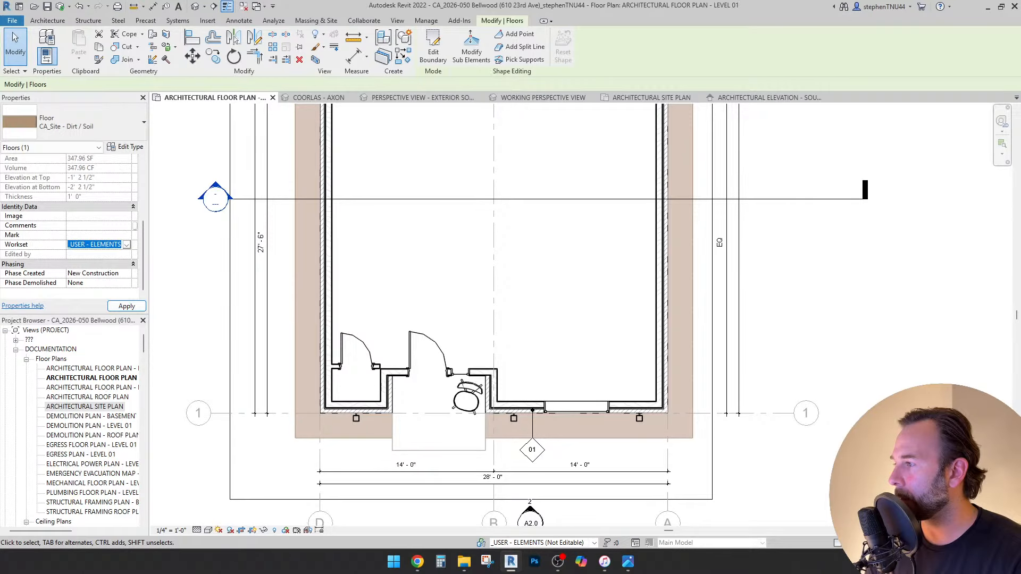
pyautogui.click(126, 306)
pyautogui.scroll(-1, 402, 254)
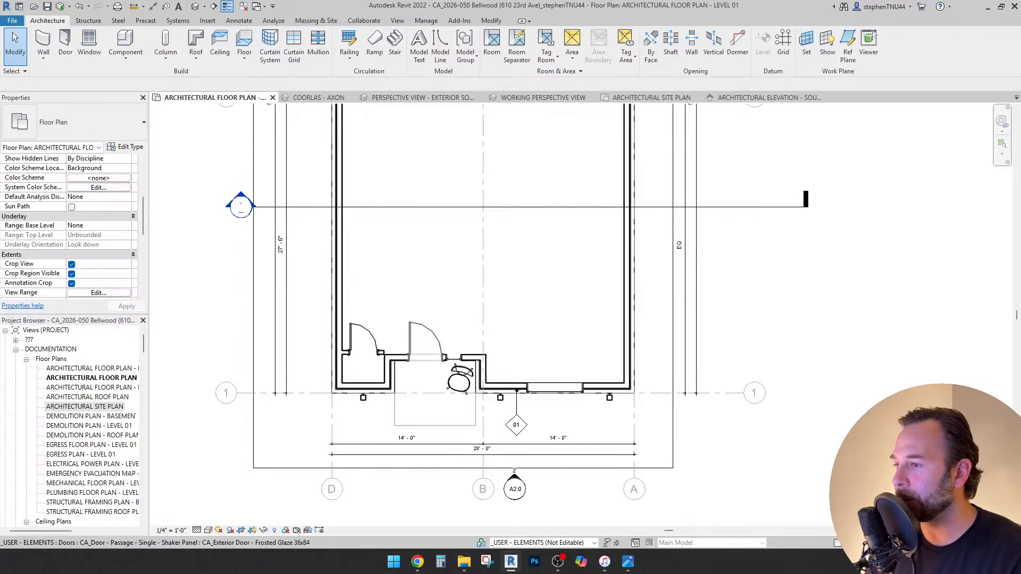
pyautogui.scroll(1, 399, 420)
# Check the concrete slab floor, then zoom and pan to the entry area.
pyautogui.click(393, 421)
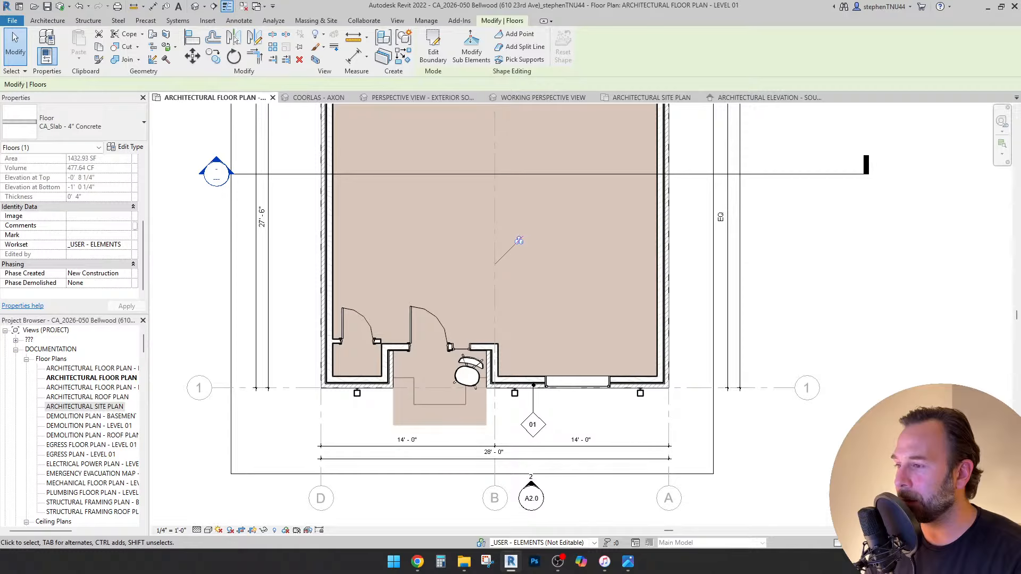
pyautogui.scroll(1, 388, 417)
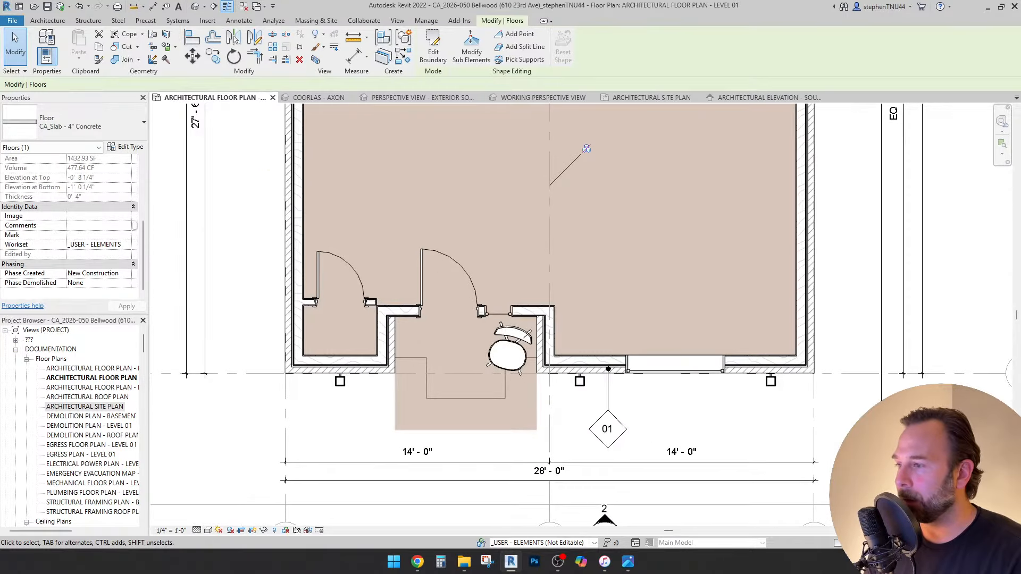
pyautogui.press('Escape')
pyautogui.moveTo(388, 418); pyautogui.dragTo(377, 457, button='middle')
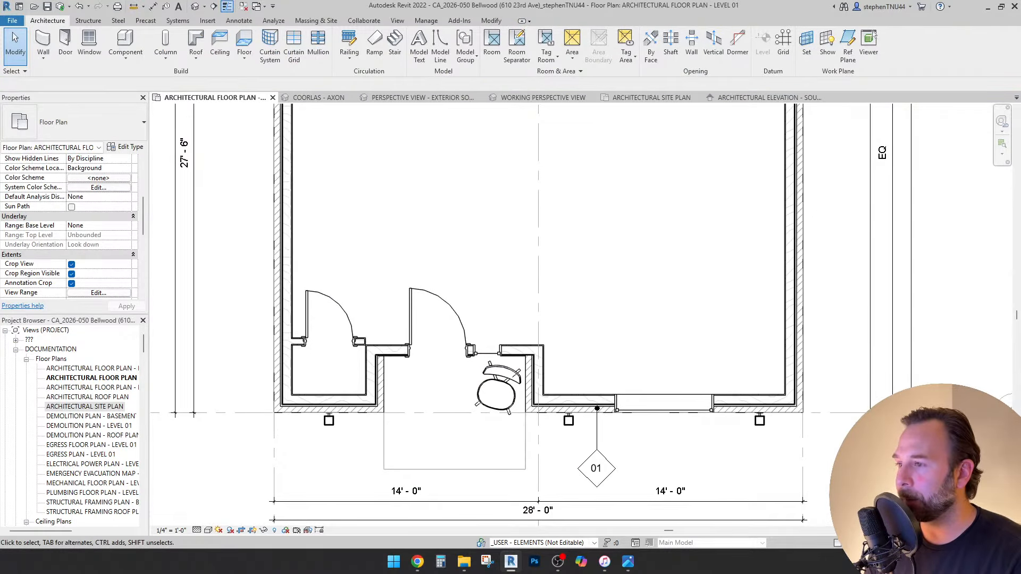
pyautogui.scroll(-1, 497, 448)
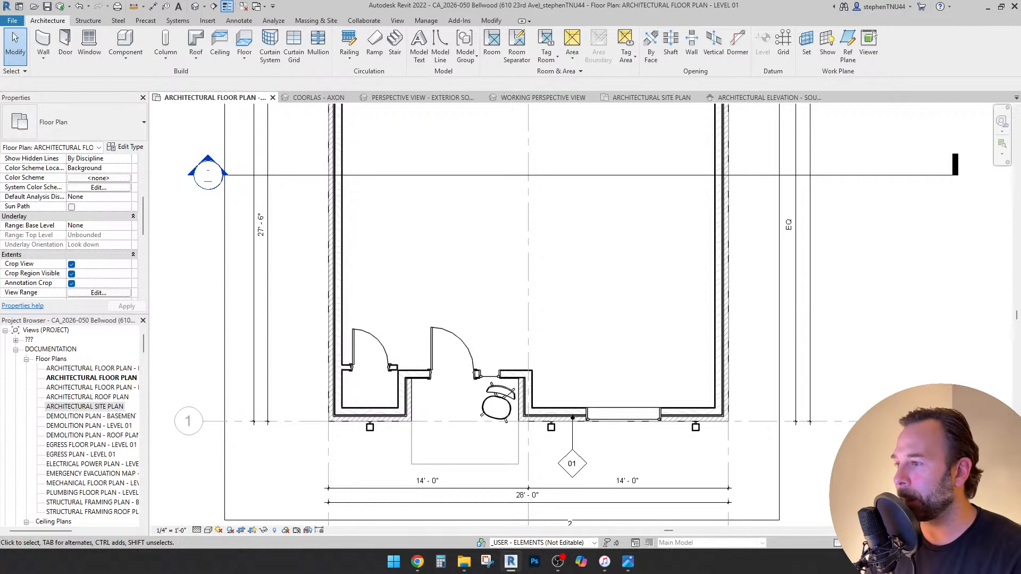
pyautogui.moveTo(380, 372); pyautogui.dragTo(386, 329, button='middle')
pyautogui.scroll(2, 380, 410)
pyautogui.scroll(1, 393, 423)
pyautogui.scroll(1, 413, 303)
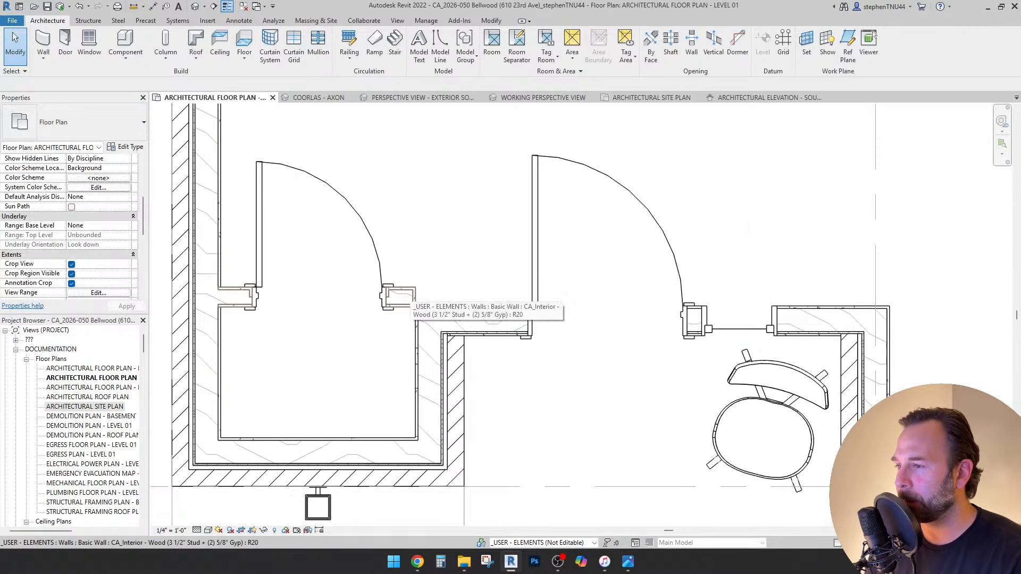
pyautogui.scroll(-1, 407, 298)
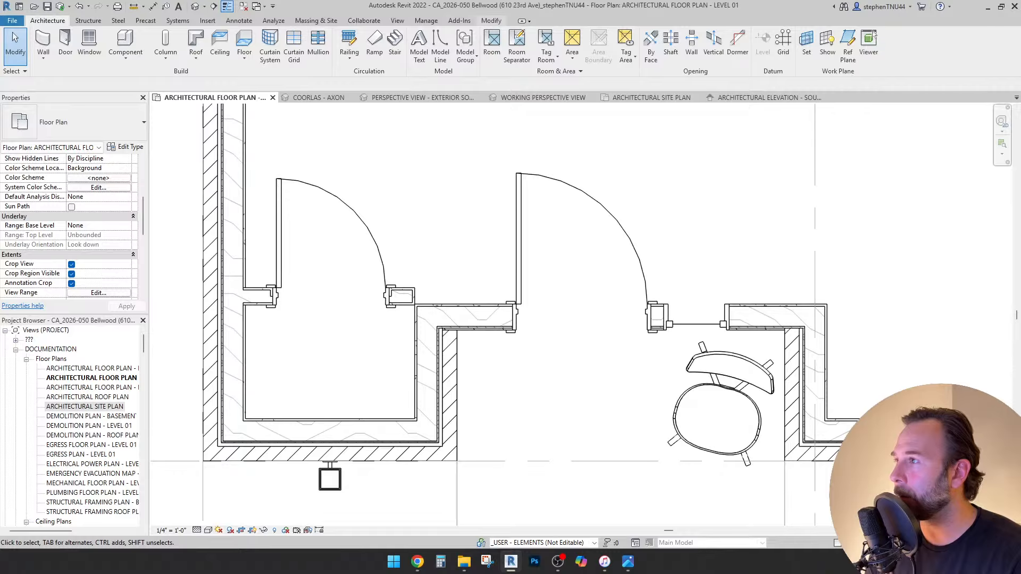
# Start a measurement from the entry's bottom wall edge, select the exterior wall, and return to COORLAS - AXON.
pyautogui.click(134, 6)
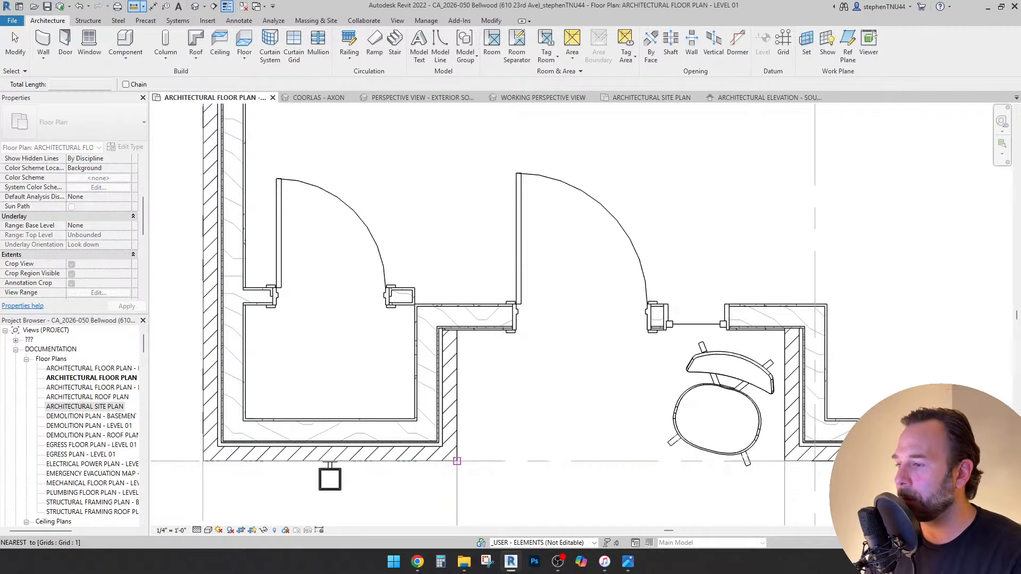
pyautogui.click(461, 460)
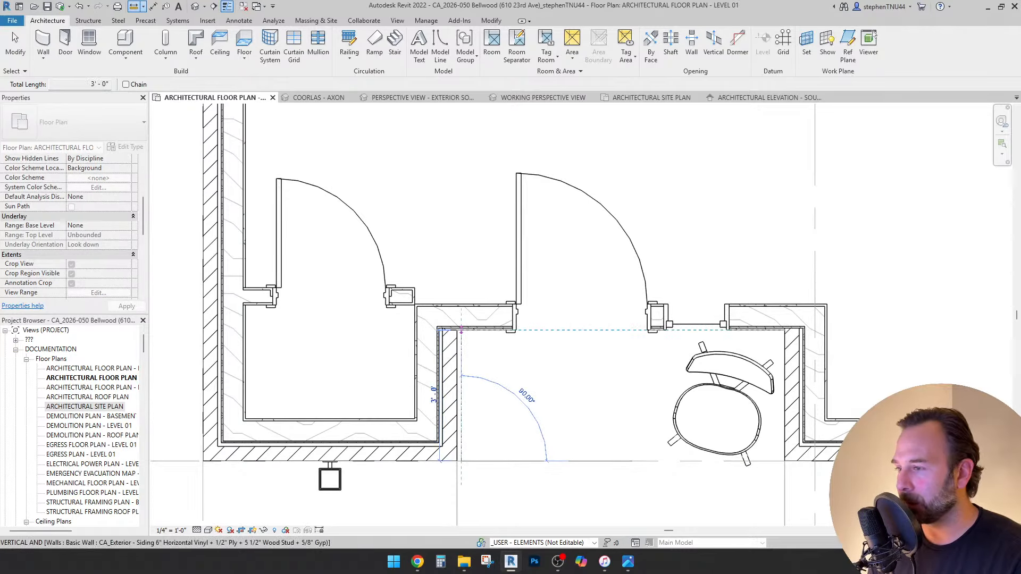
pyautogui.press('Escape')
pyautogui.press('Escape')
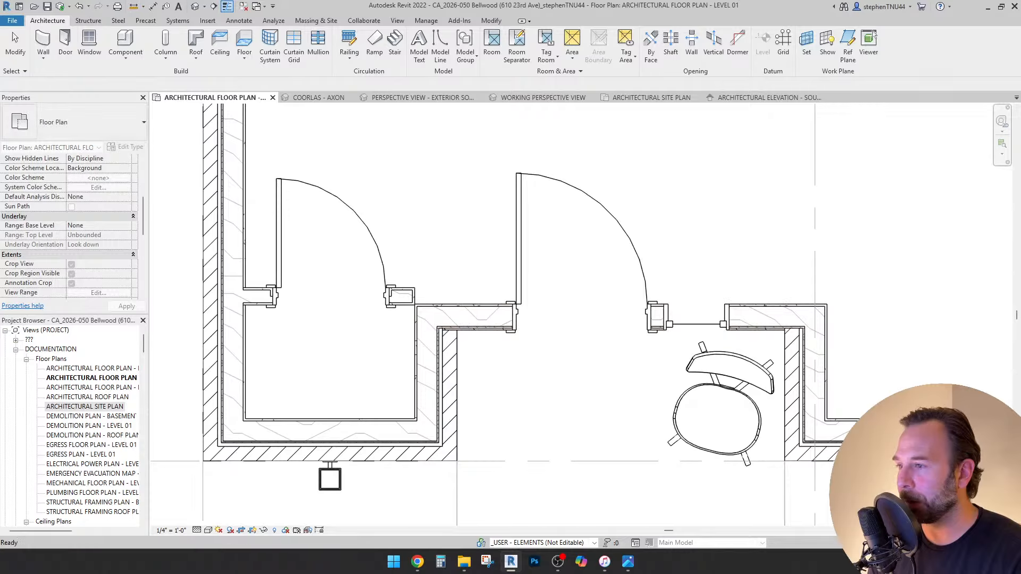
pyautogui.click(460, 326)
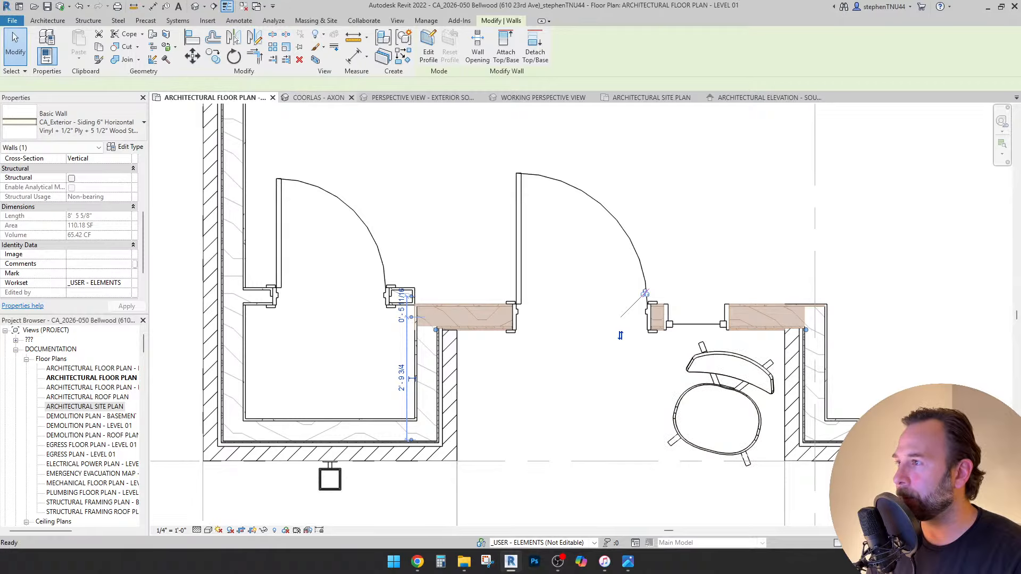
pyautogui.click(319, 98)
# Lower the section box top to cut away the roof and expose the entry walls.
pyautogui.click(507, 293)
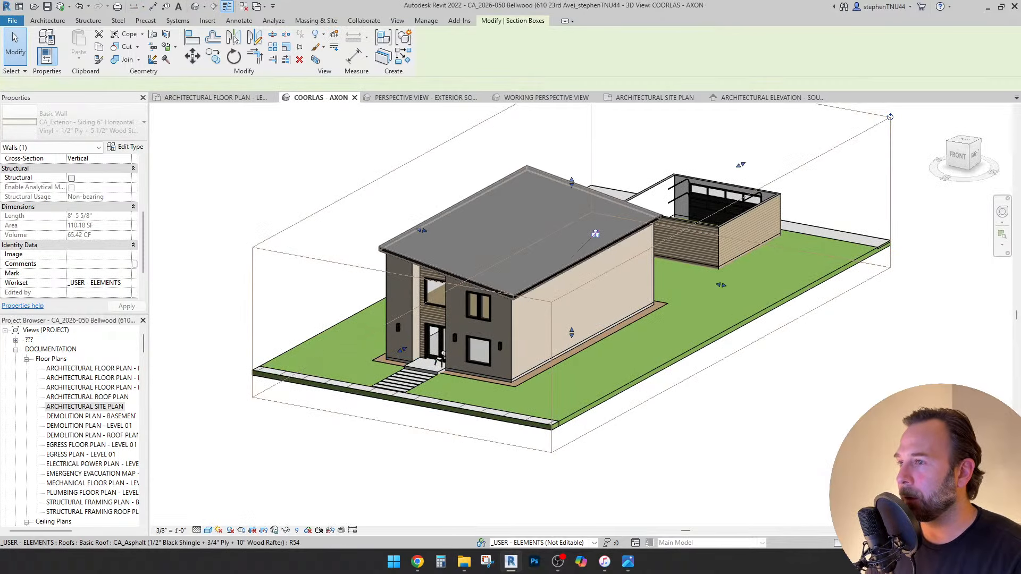
pyautogui.moveTo(594, 234); pyautogui.dragTo(596, 271)
pyautogui.keyDown('shift'); pyautogui.moveTo(596, 271); pyautogui.dragTo(718, 268, button='middle'); pyautogui.keyUp('shift')
pyautogui.moveTo(571, 258); pyautogui.dragTo(572, 280)
pyautogui.keyDown('shift'); pyautogui.moveTo(665, 313); pyautogui.dragTo(646, 420, button='middle'); pyautogui.keyUp('shift')
pyautogui.scroll(2, 678, 473)
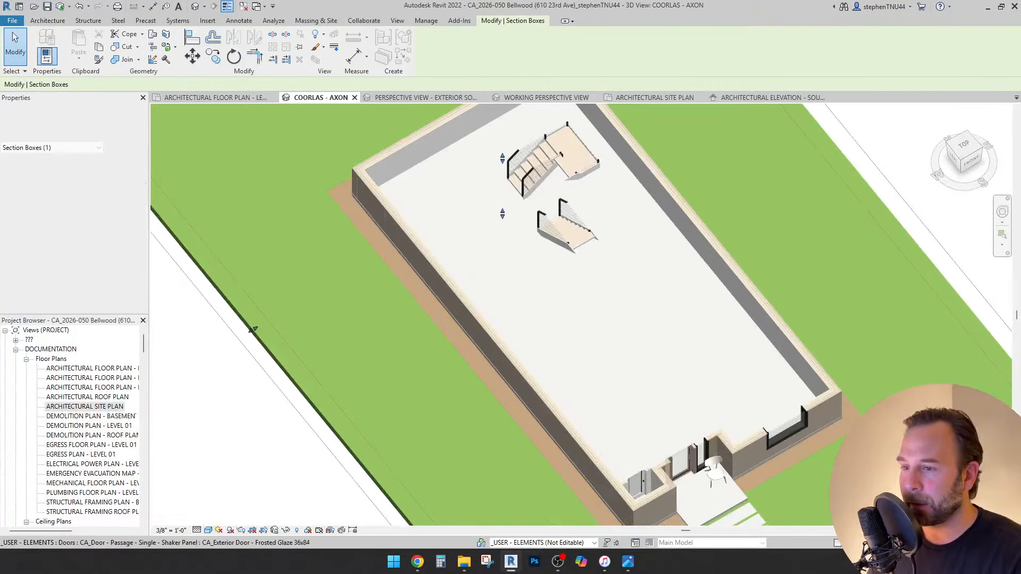
pyautogui.scroll(5, 704, 500)
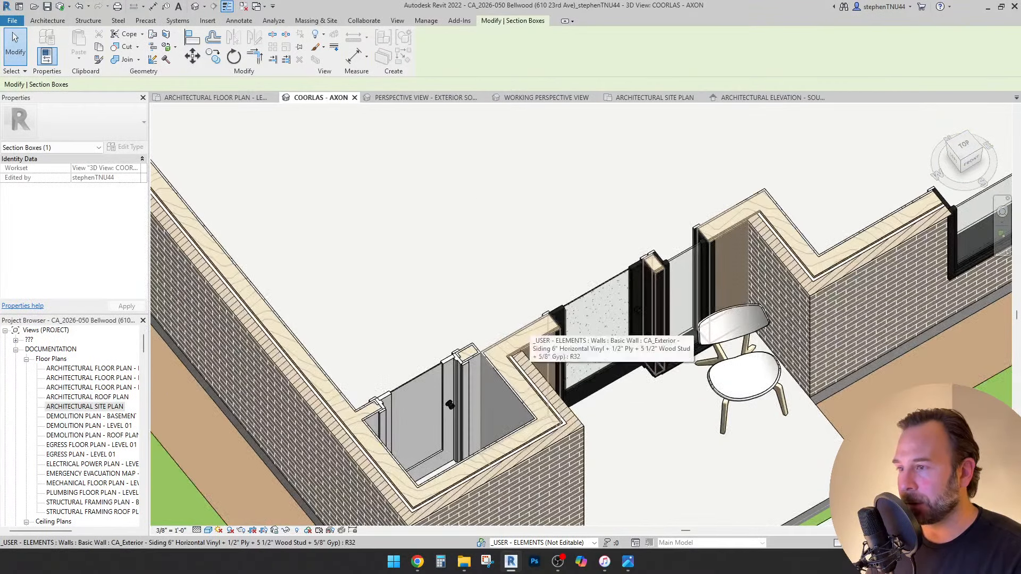
# Inspect the exterior siding wall at the entry, orbit top-down, then open the Level 01 plan.
pyautogui.click(527, 332)
pyautogui.scroll(4, 534, 345)
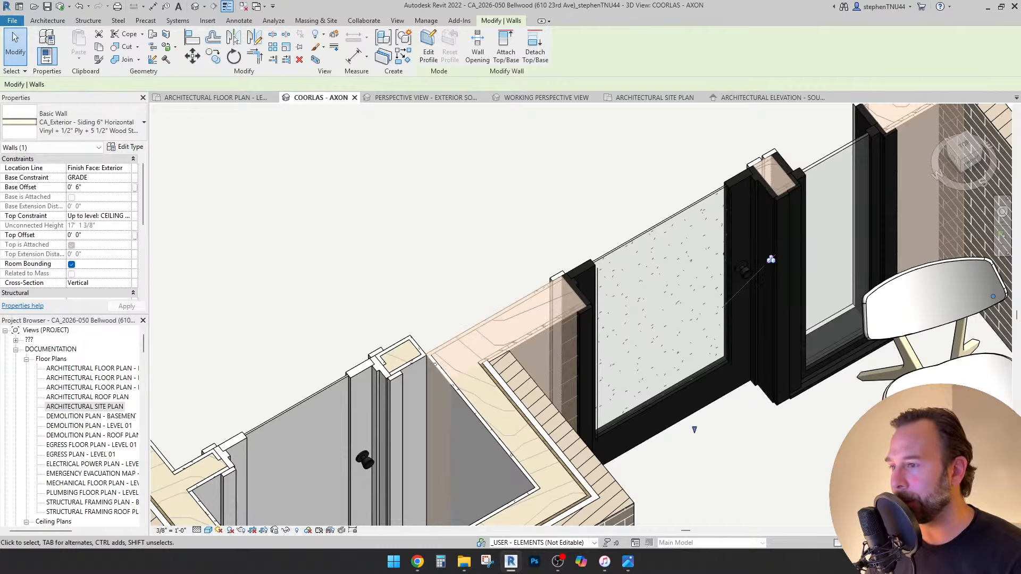
pyautogui.scroll(-6, 483, 255)
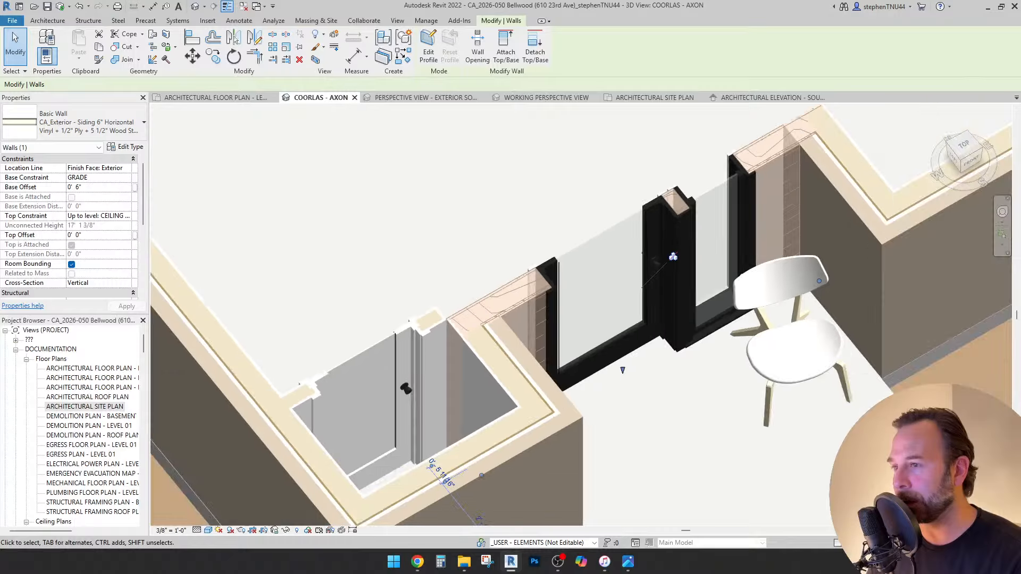
pyautogui.press('Escape')
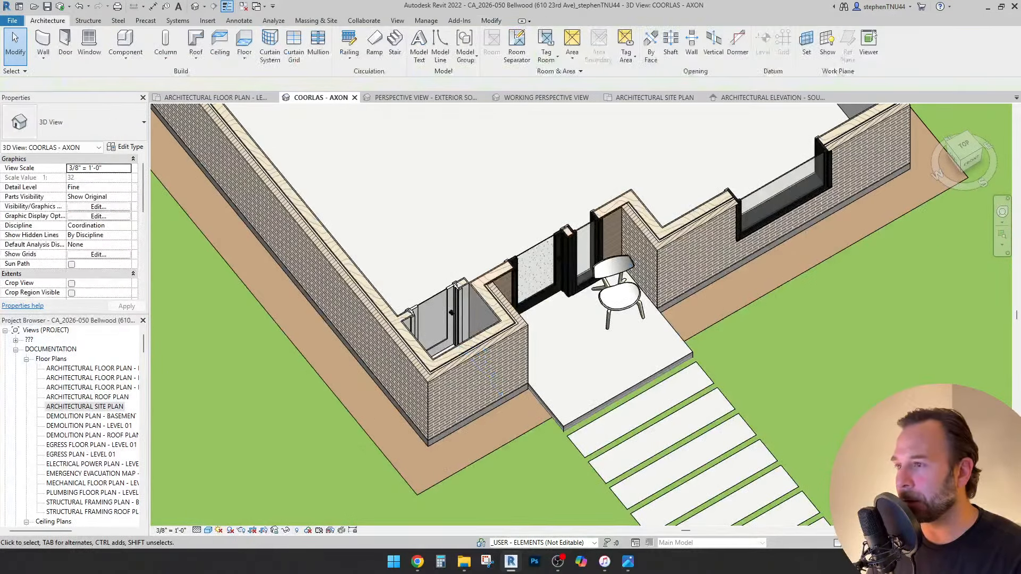
pyautogui.scroll(-2, 477, 250)
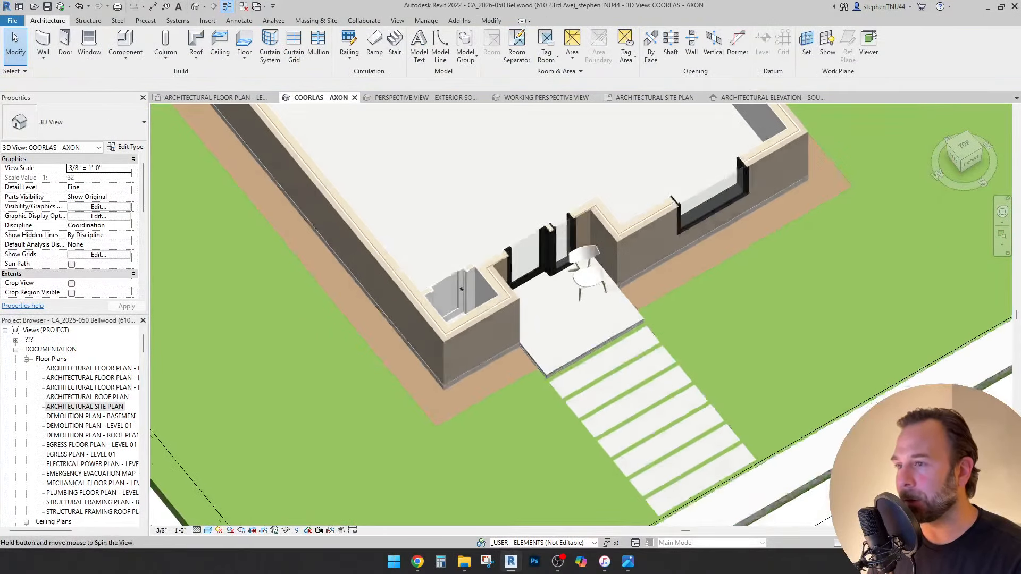
pyautogui.keyDown('shift'); pyautogui.moveTo(477, 250); pyautogui.dragTo(570, 214, button='middle'); pyautogui.keyUp('shift')
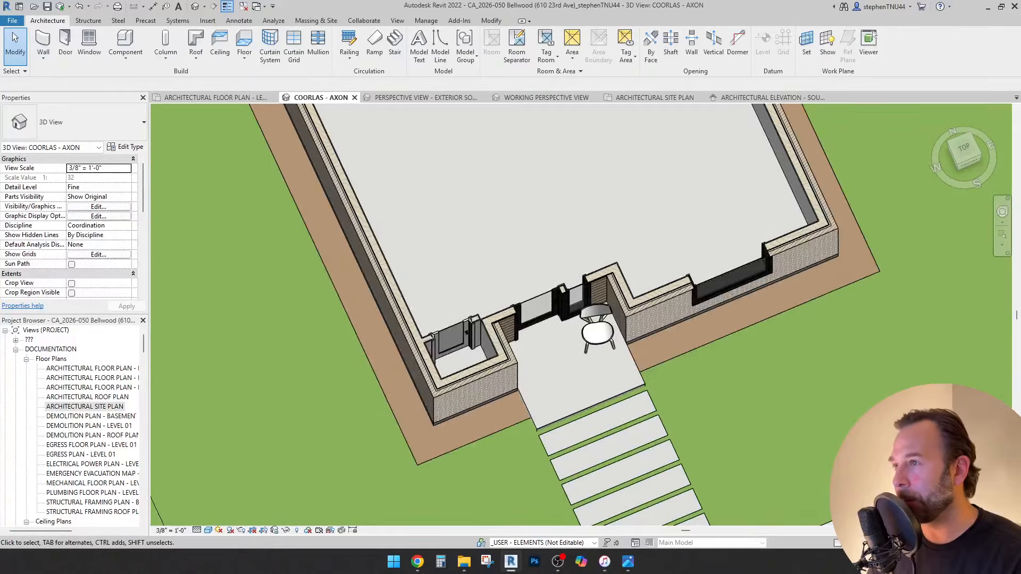
pyautogui.click(216, 97)
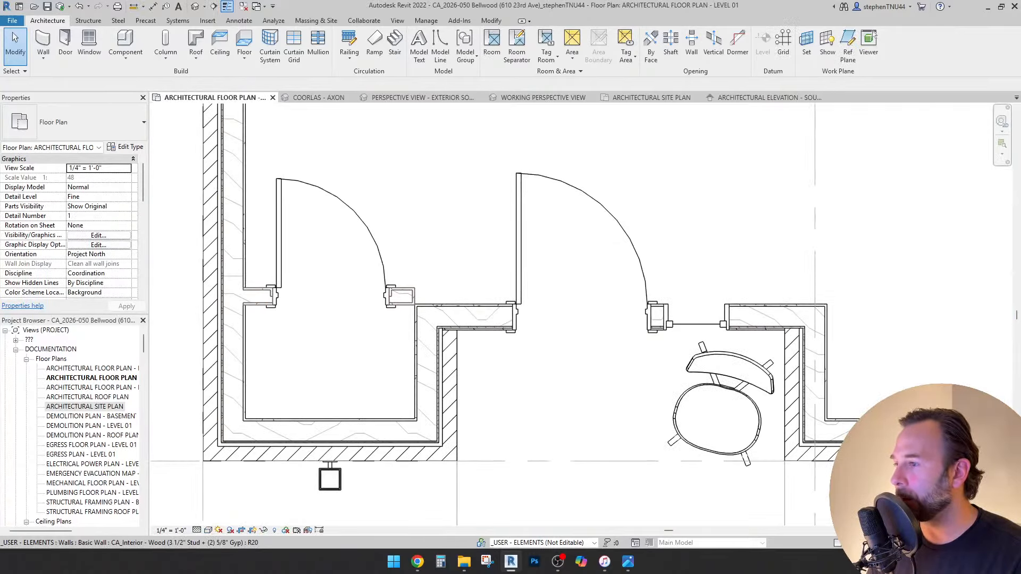
# Move the interior wall between the two entry doors 4 1/2" with MV.
pyautogui.click(401, 297)
pyautogui.scroll(3, 408, 282)
pyautogui.press('m')
pyautogui.press('v')
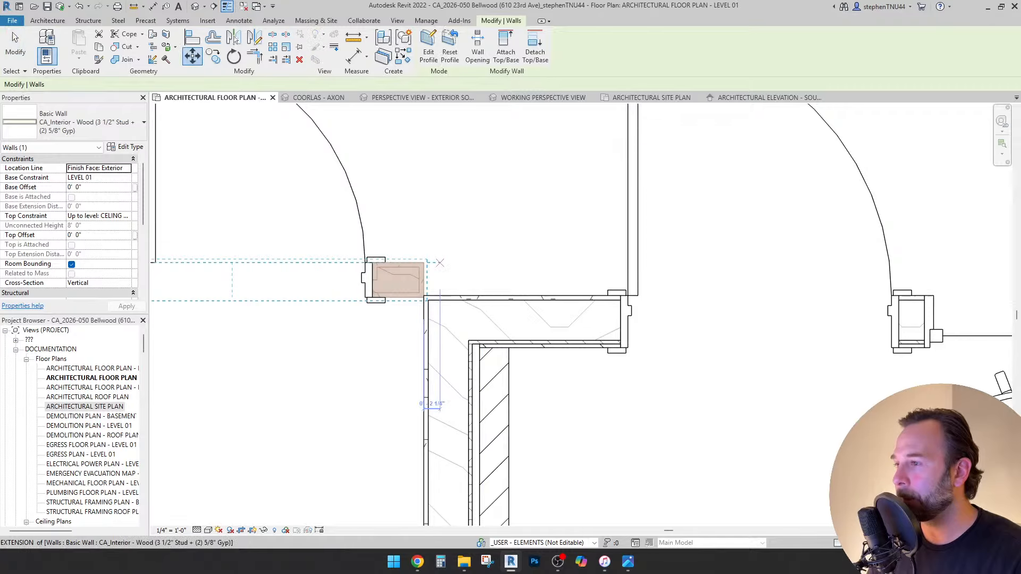
pyautogui.click(425, 262)
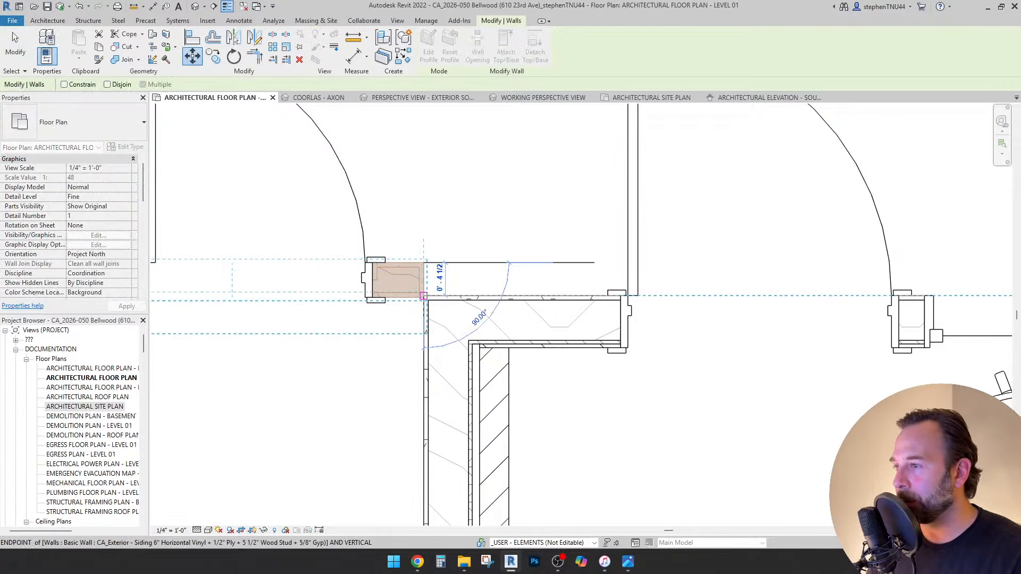
pyautogui.click(424, 295)
pyautogui.rightClick(424, 295)
pyautogui.click(452, 302)
pyautogui.press('Escape')
# Disallow the interior wall's end join and shorten it to the adjacent wall's endpoint.
pyautogui.scroll(1, 416, 298)
pyautogui.click(415, 299)
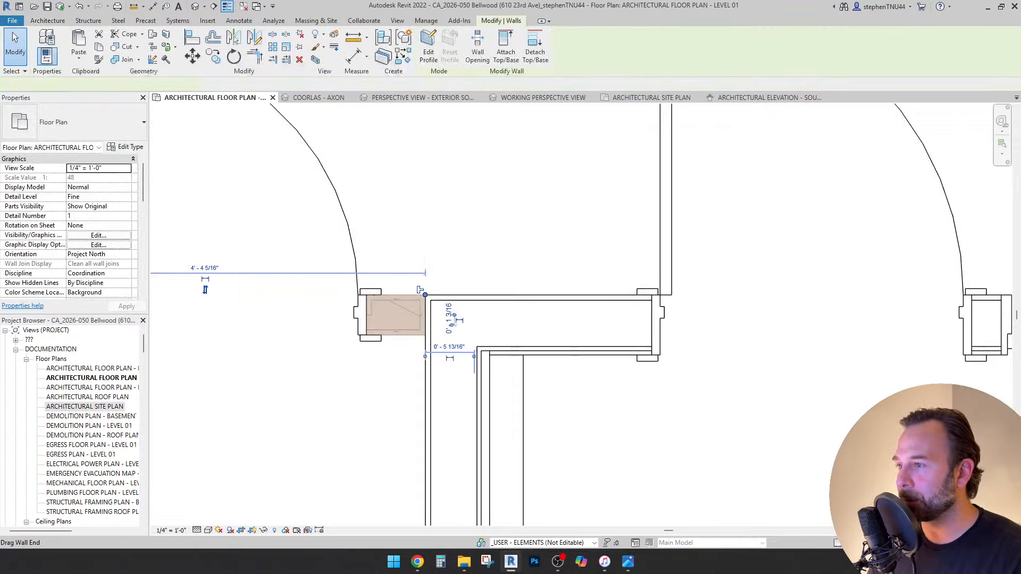
pyautogui.moveTo(425, 294); pyautogui.dragTo(474, 295)
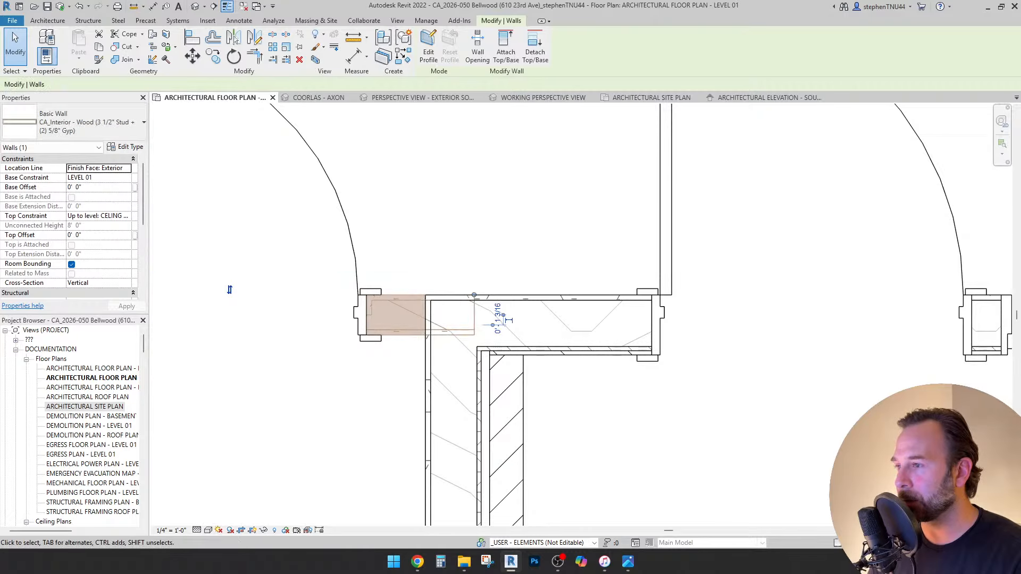
pyautogui.press('Escape')
pyautogui.rightClick(474, 295)
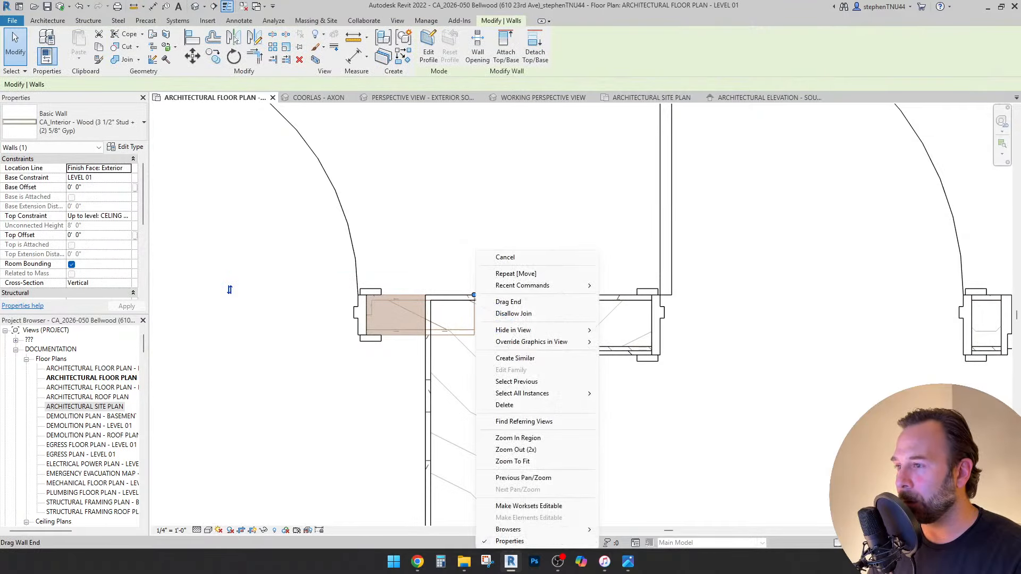
pyautogui.click(498, 312)
pyautogui.moveTo(230, 289); pyautogui.dragTo(424, 294)
pyautogui.press('Escape')
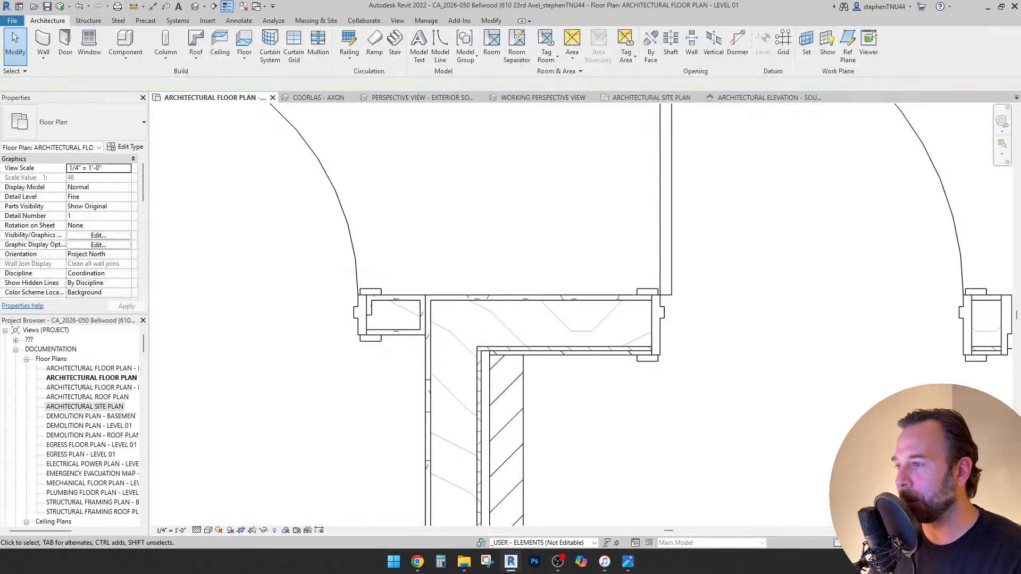
# Re-allow the wall end join and inspect the exterior brick wall's type.
pyautogui.scroll(-3, 496, 250)
pyautogui.click(447, 284)
pyautogui.rightClick(463, 275)
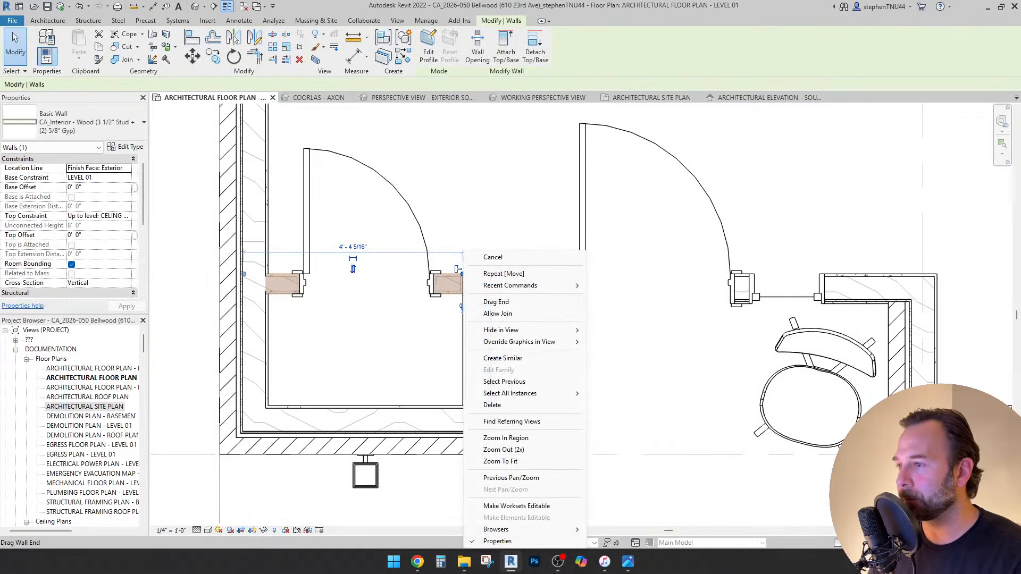
pyautogui.click(497, 313)
pyautogui.press('Escape')
pyautogui.scroll(4, 479, 298)
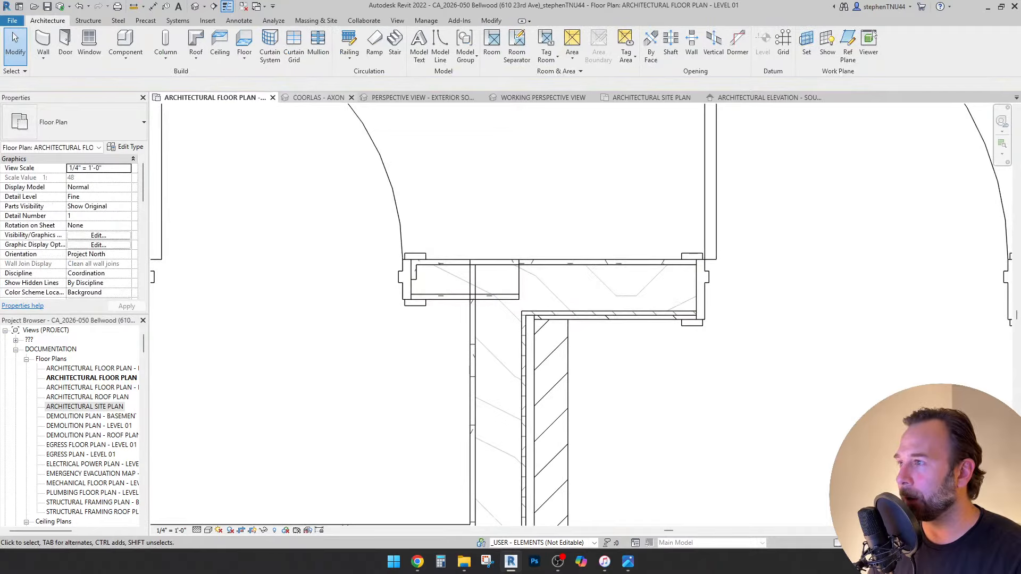
pyautogui.click(441, 279)
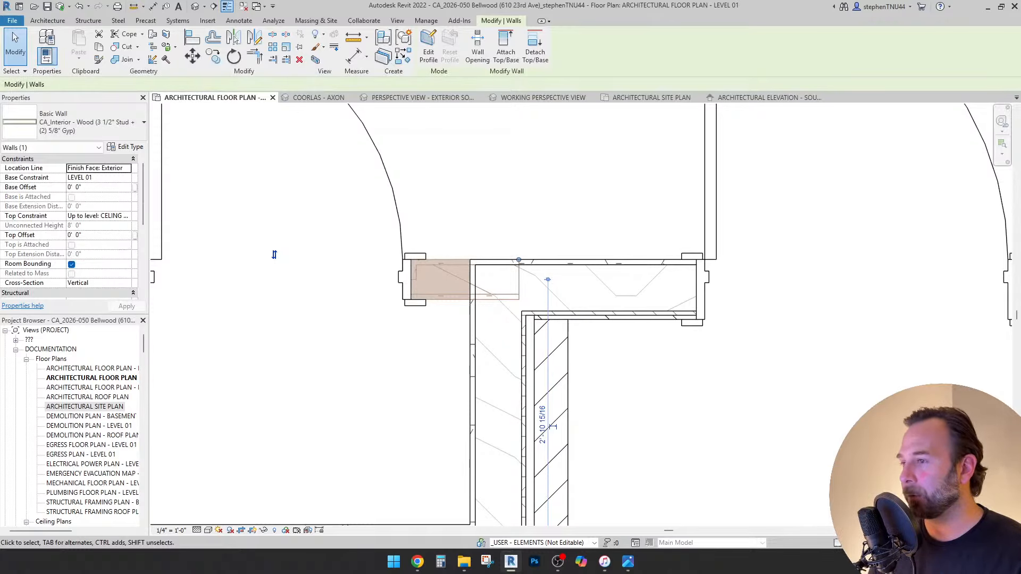
pyautogui.click(544, 381)
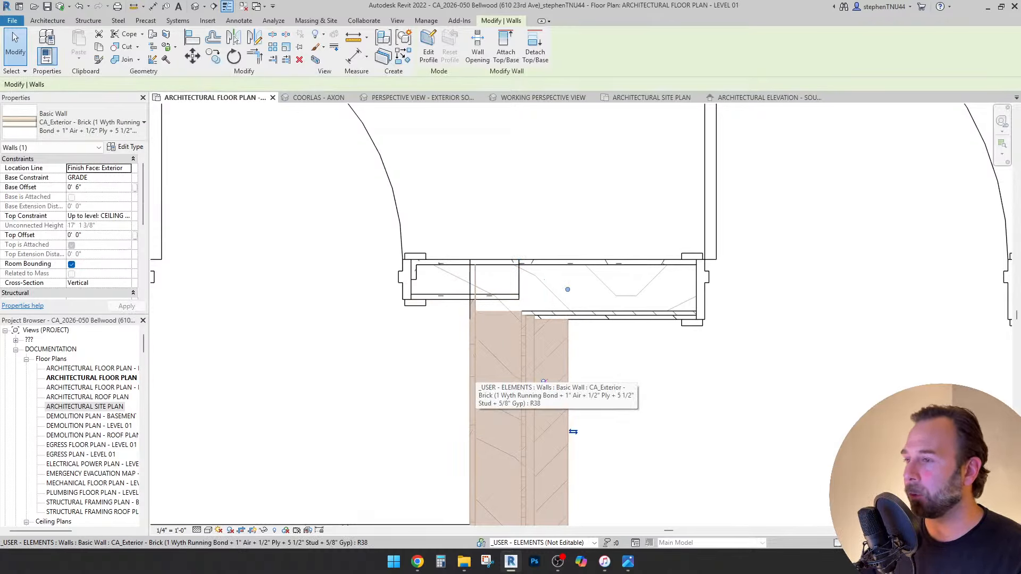
pyautogui.press('Escape')
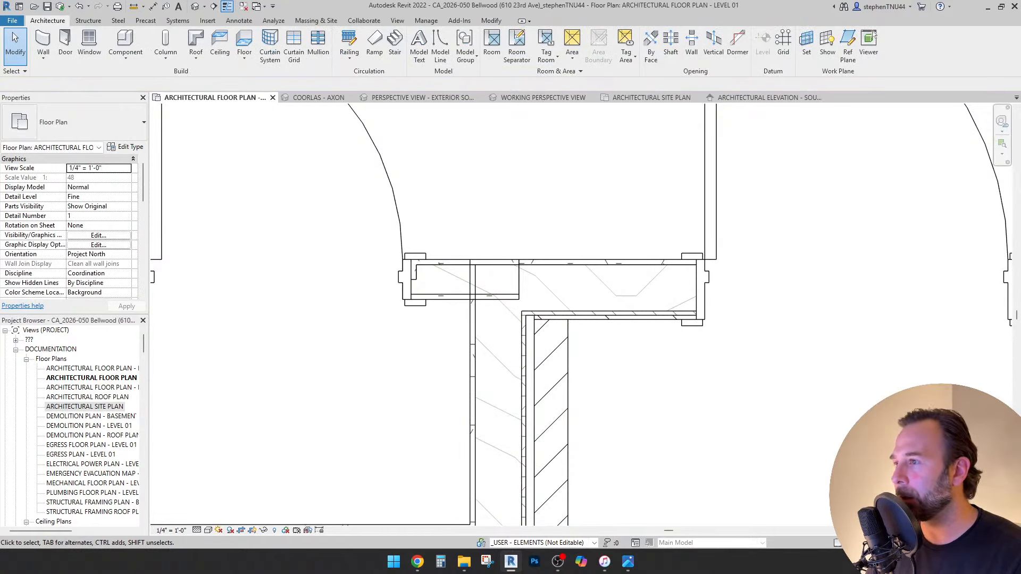
# Disallow the short wall's end join and pull its end back to the exterior wall face.
pyautogui.scroll(-2, 476, 208)
pyautogui.click(452, 256)
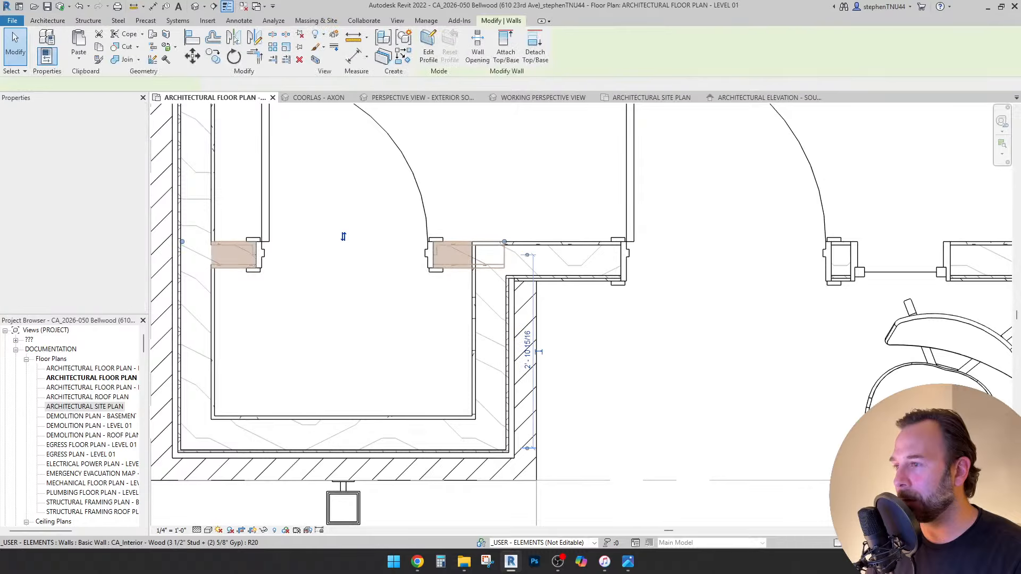
pyautogui.scroll(3, 504, 242)
pyautogui.rightClick(509, 238)
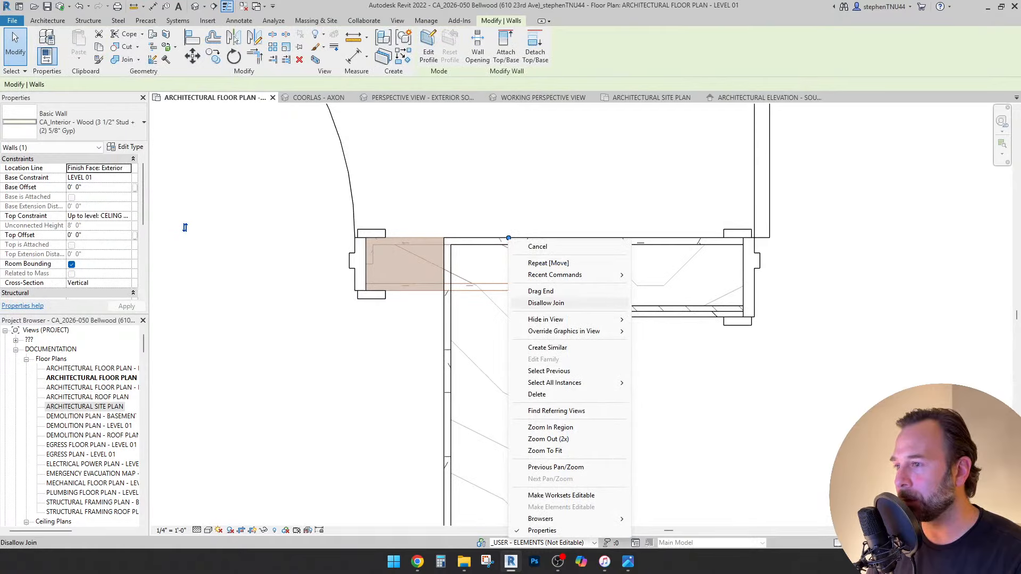
pyautogui.click(546, 303)
pyautogui.scroll(2, 510, 237)
pyautogui.moveTo(509, 237); pyautogui.dragTo(410, 236)
pyautogui.press('Escape')
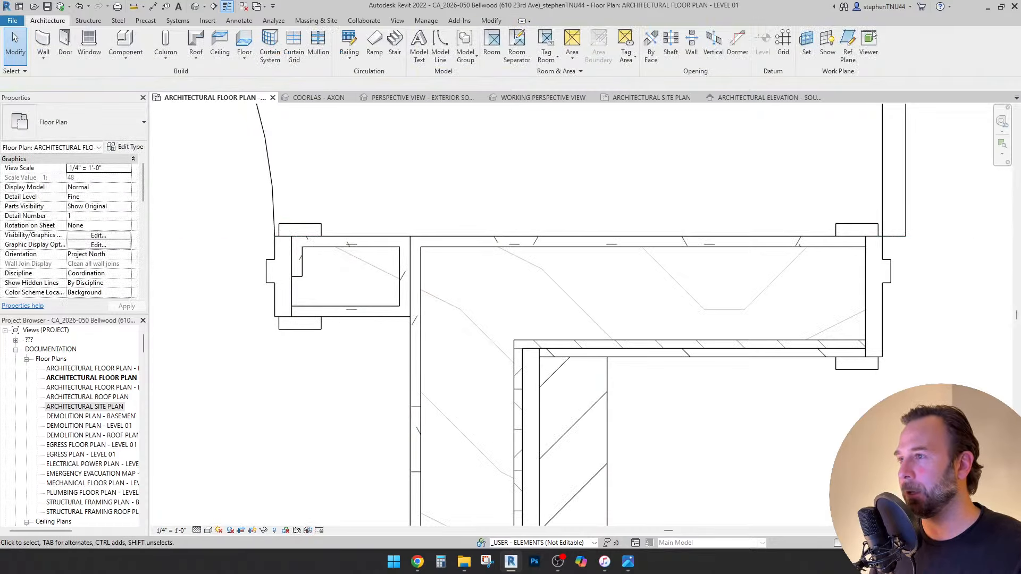
pyautogui.scroll(-4, 482, 203)
pyautogui.scroll(-2, 317, 279)
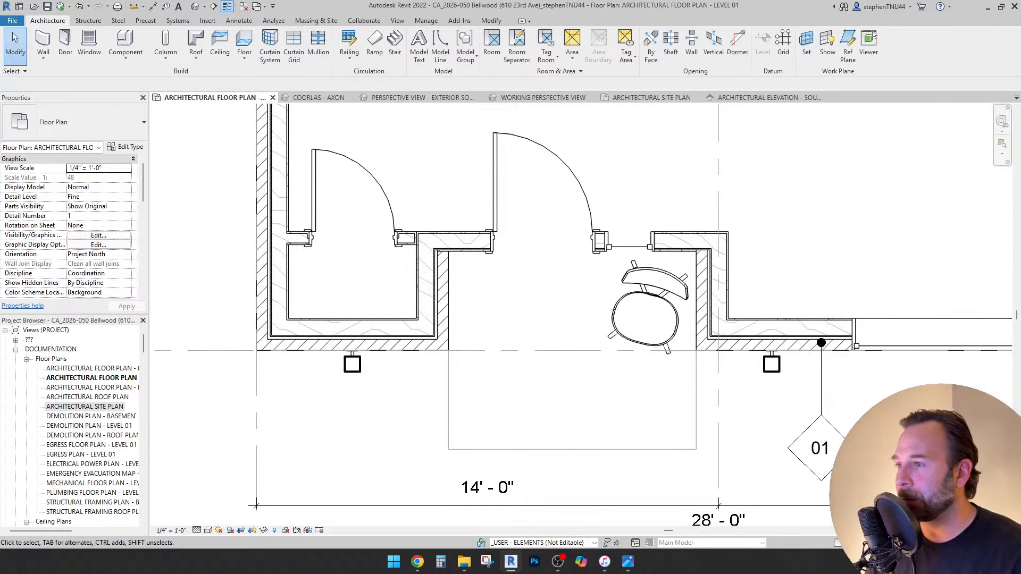
# Pan the Level 01 plan upward, then select and right-click the section line crossing it.
pyautogui.scroll(-2, 384, 291)
pyautogui.moveTo(535, 267); pyautogui.dragTo(505, 313, button='middle')
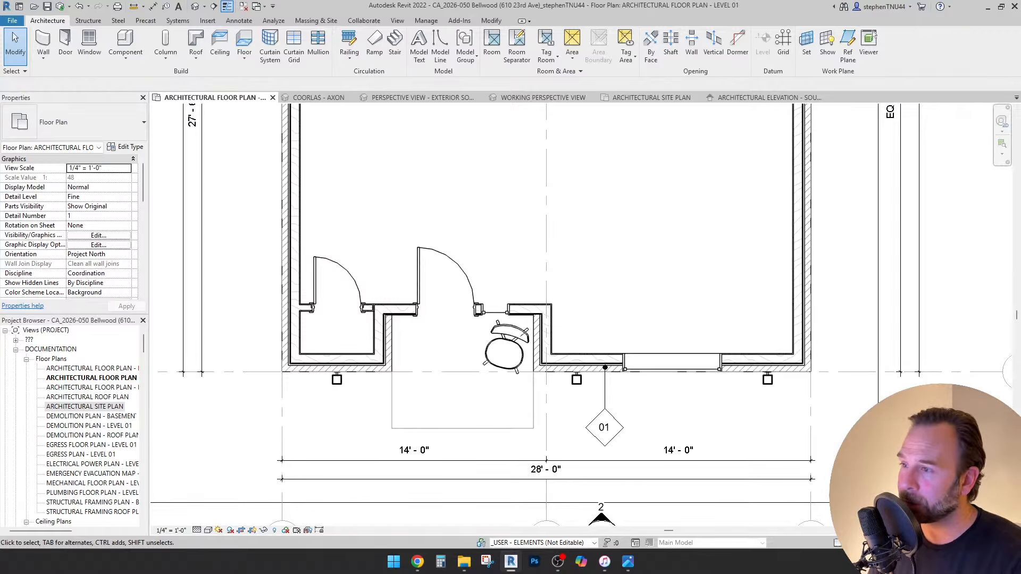
pyautogui.moveTo(527, 284); pyautogui.dragTo(522, 318, button='middle')
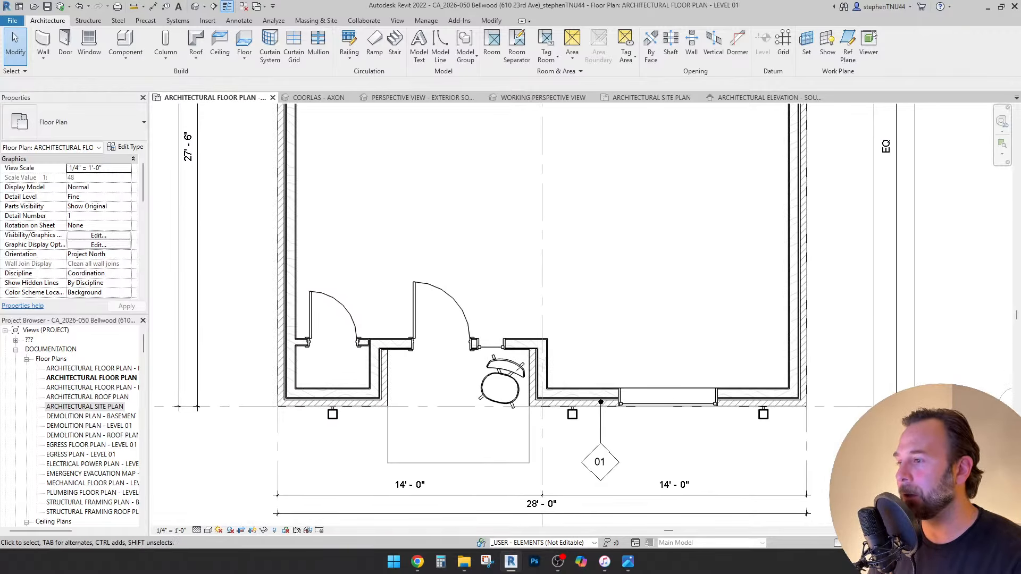
pyautogui.scroll(-4, 507, 292)
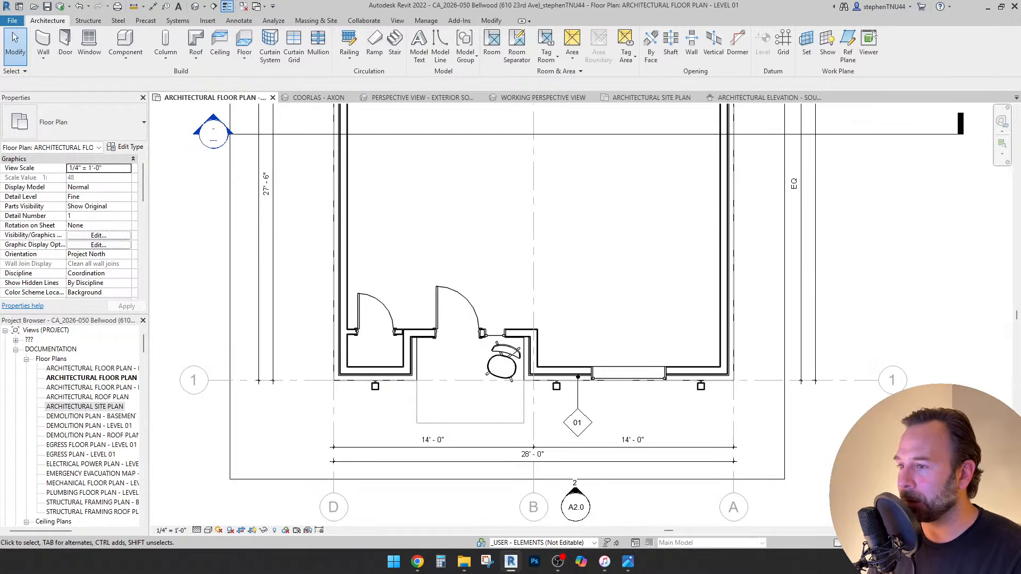
pyautogui.scroll(5, 540, 322)
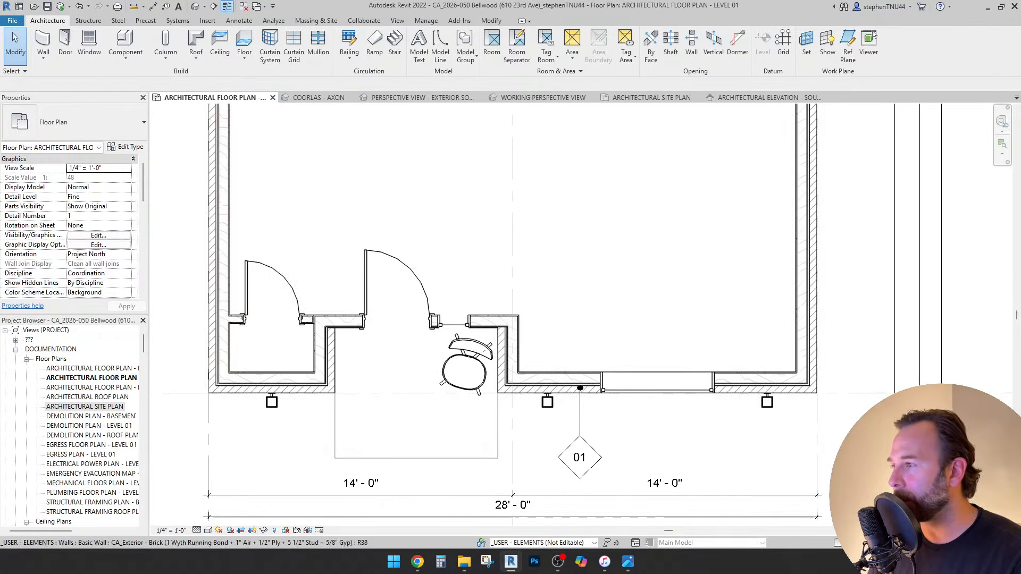
pyautogui.scroll(-4, 504, 493)
pyautogui.scroll(2, 424, 300)
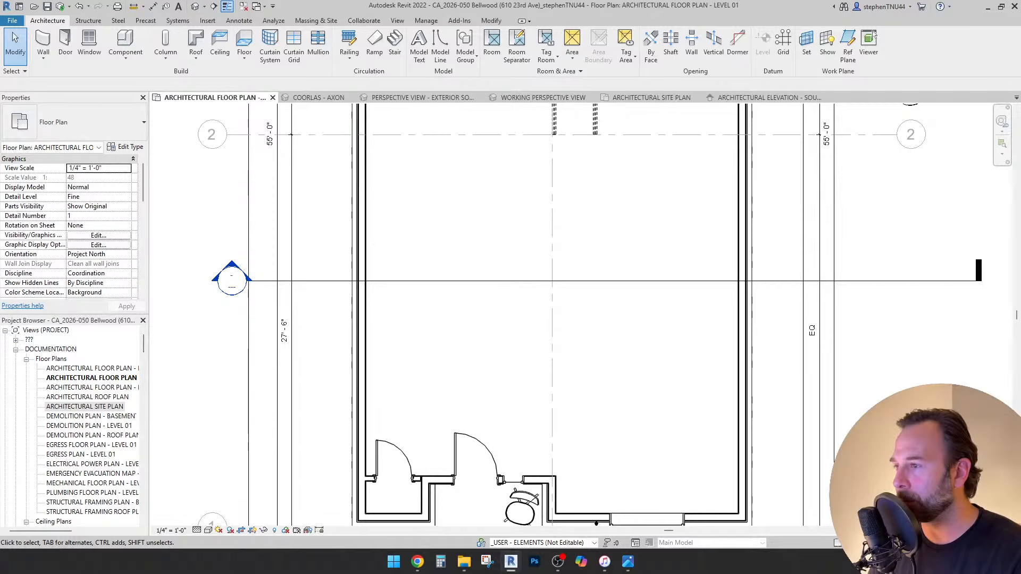
pyautogui.click(431, 280)
pyautogui.rightClick(431, 280)
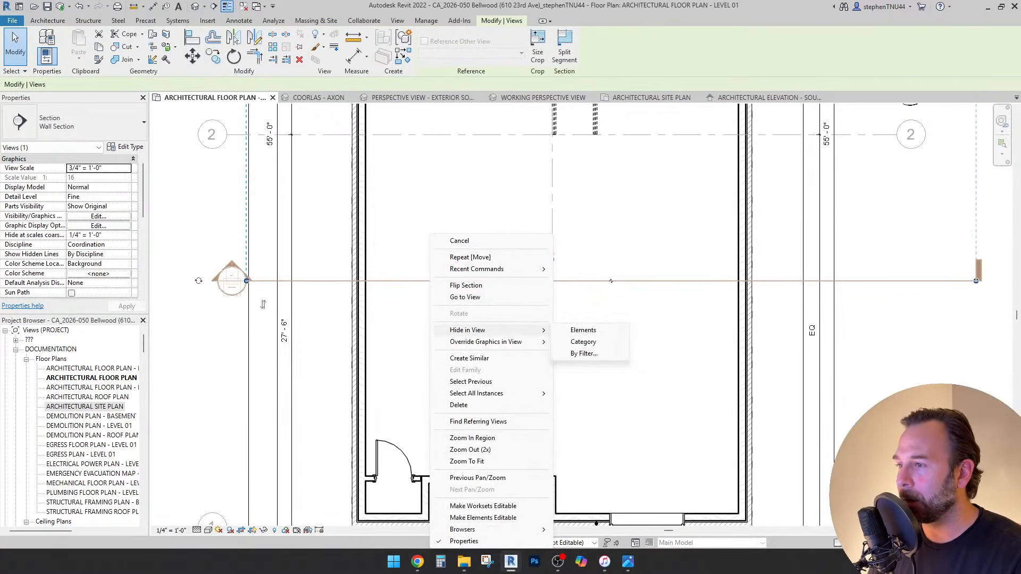
# Open the section view and drag the level line ends in toward the building.
pyautogui.click(466, 297)
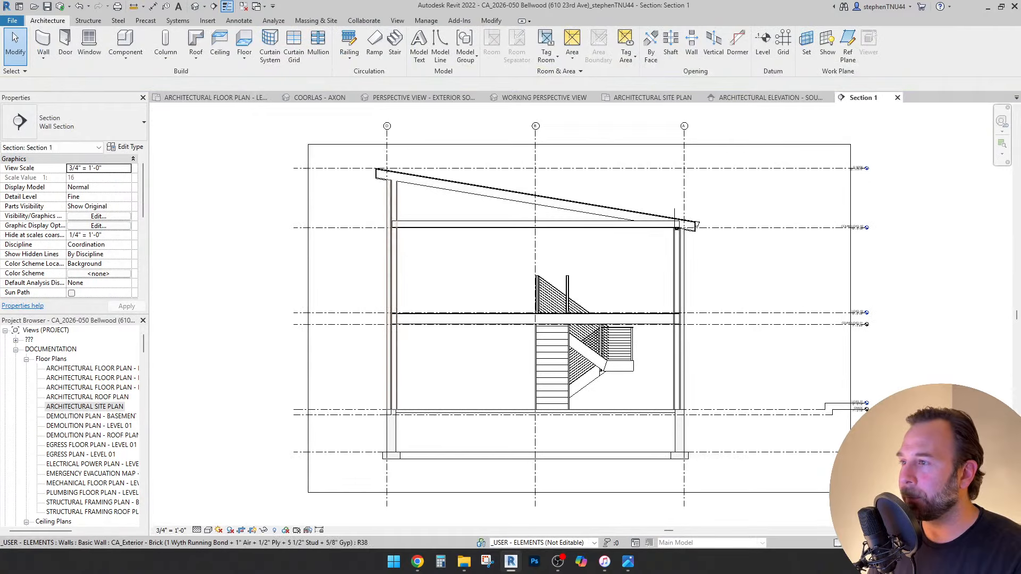
pyautogui.click(676, 228)
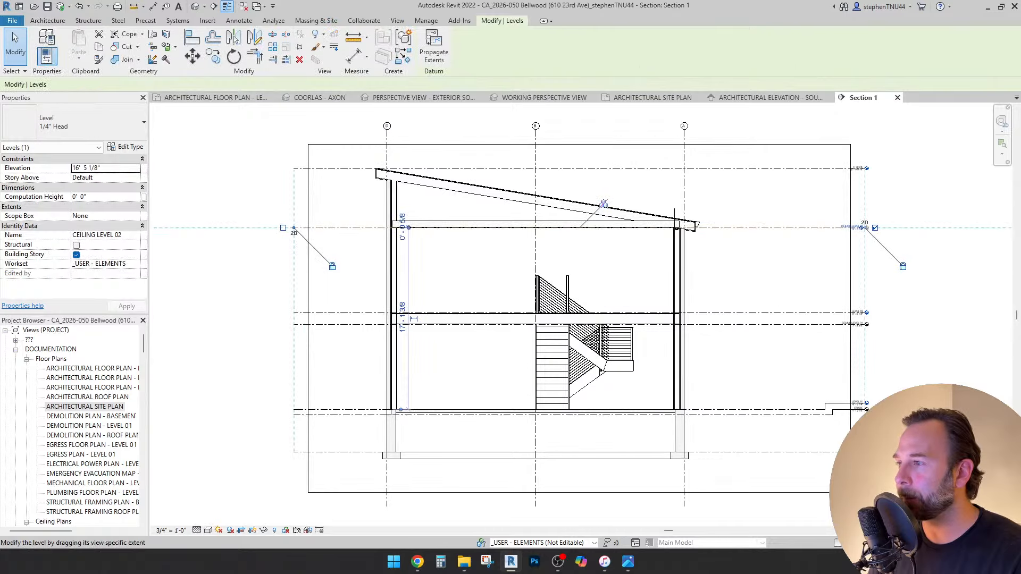
pyautogui.scroll(5, 803, 208)
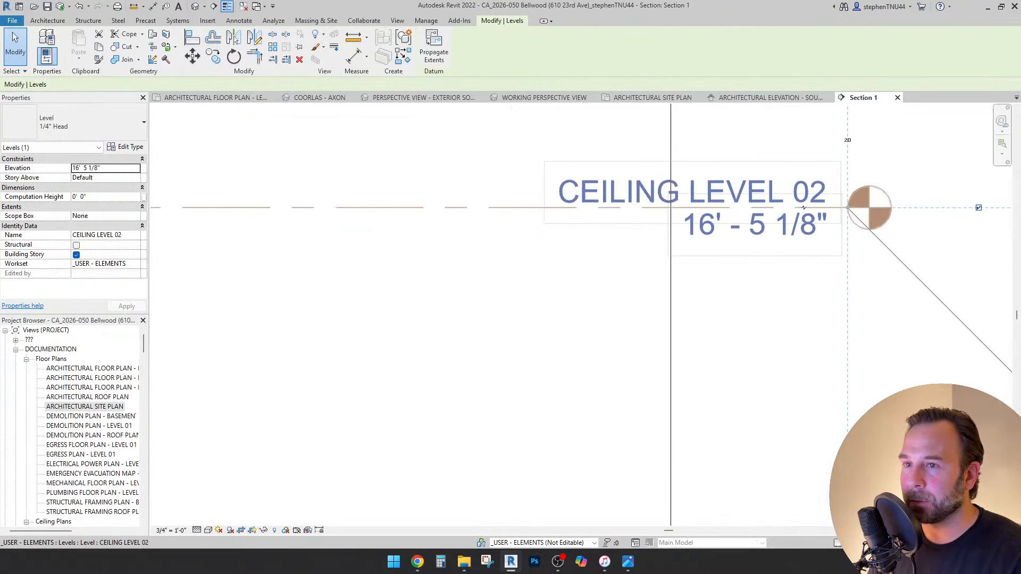
pyautogui.scroll(-8, 804, 207)
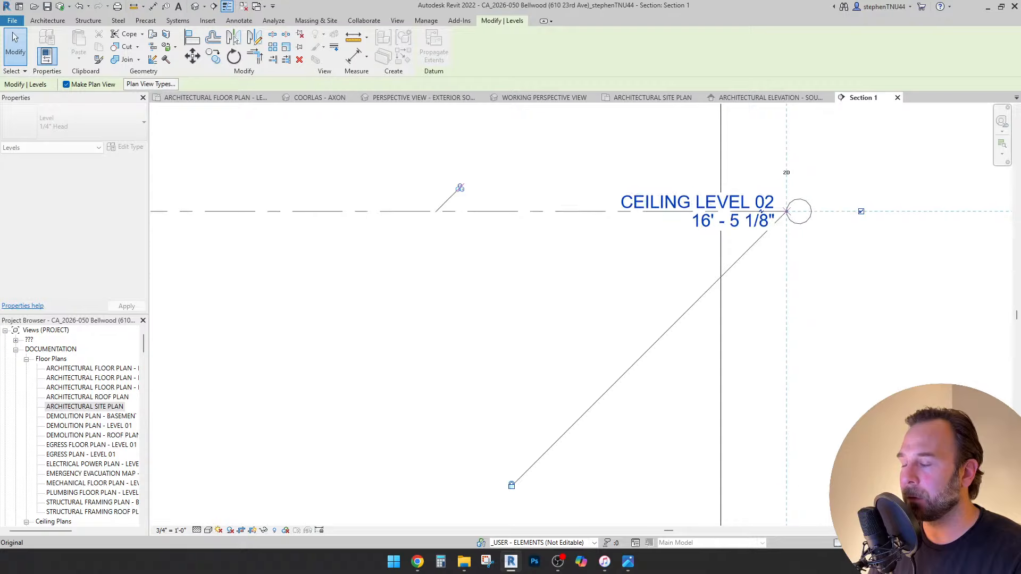
pyautogui.scroll(-5, 792, 220)
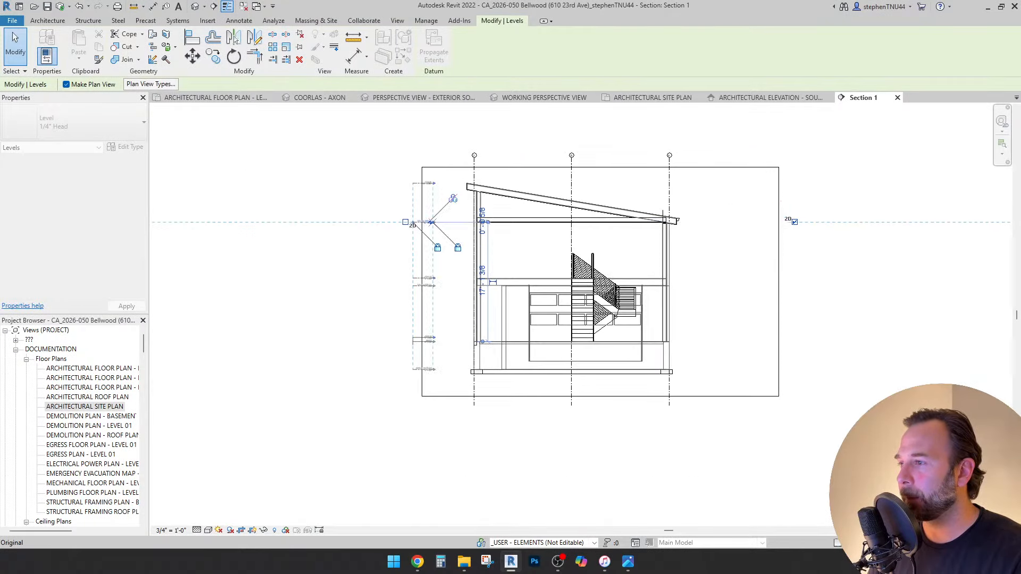
pyautogui.scroll(7, 417, 183)
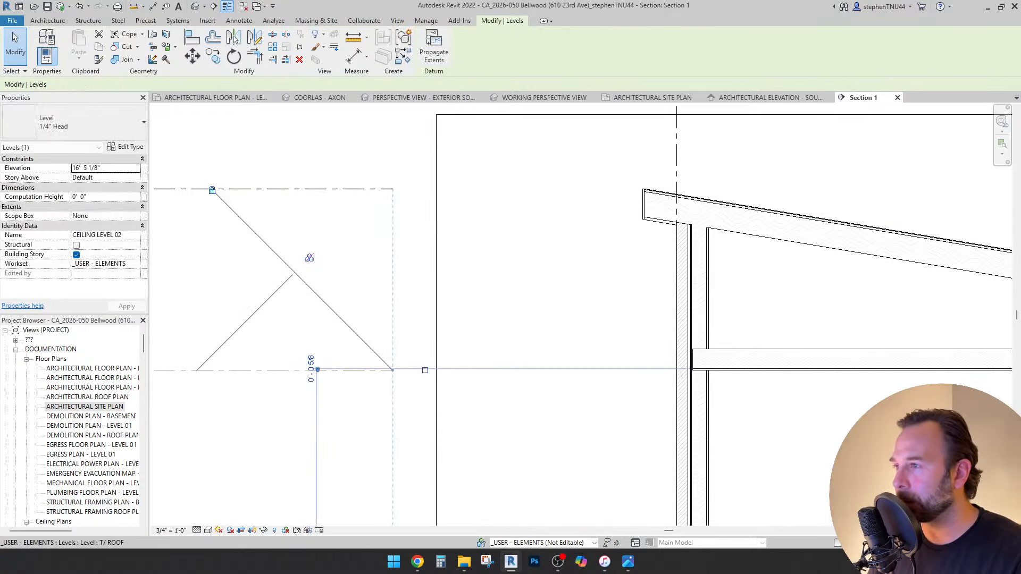
pyautogui.moveTo(393, 188); pyautogui.dragTo(663, 189)
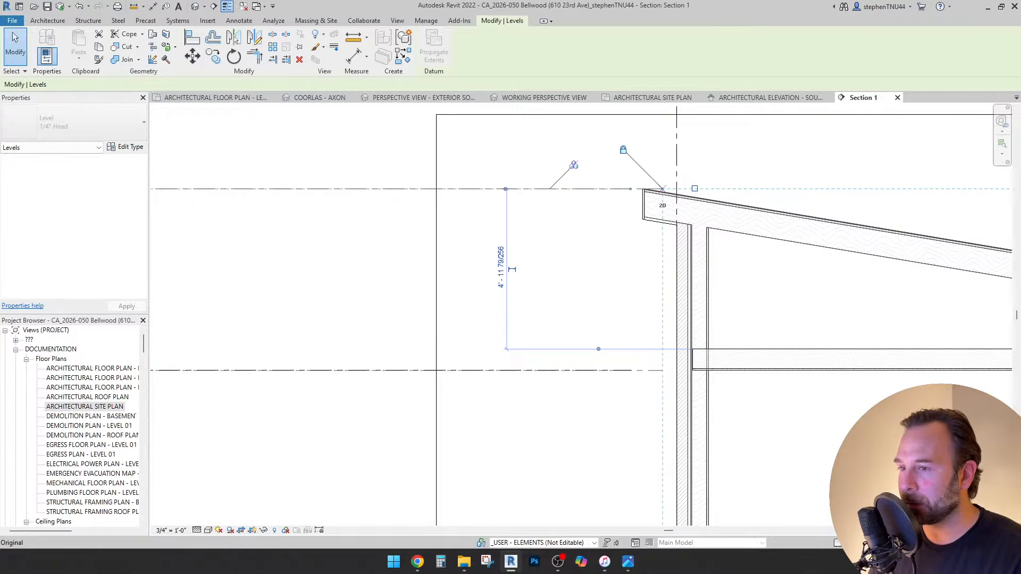
pyautogui.press('Escape')
# Select the T/ ROOF level and unlock its end from the other levels.
pyautogui.click(627, 188)
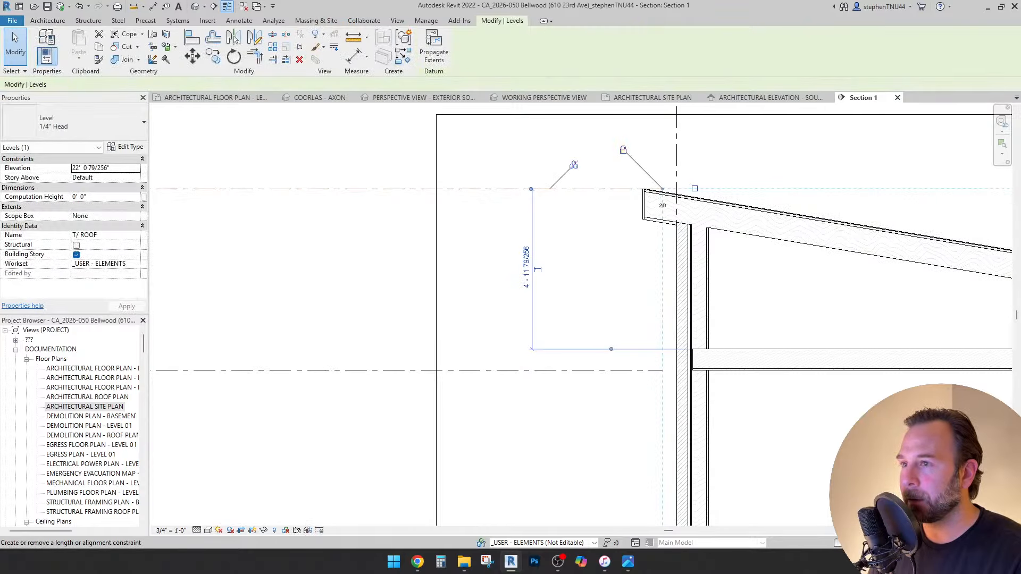
pyautogui.click(623, 149)
pyautogui.scroll(1, 656, 189)
pyautogui.scroll(1, 654, 191)
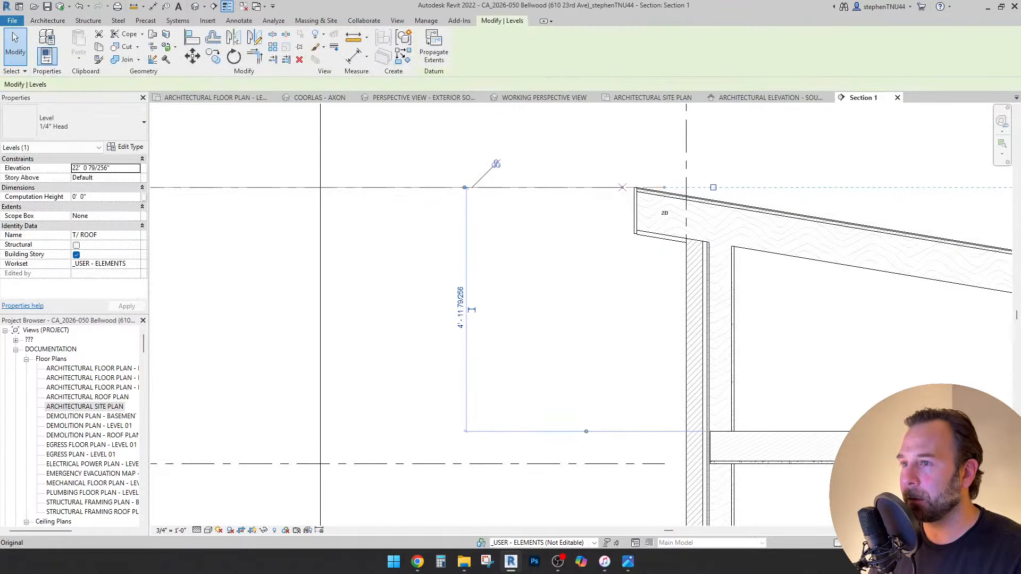
pyautogui.scroll(-3, 631, 209)
pyautogui.press('Escape')
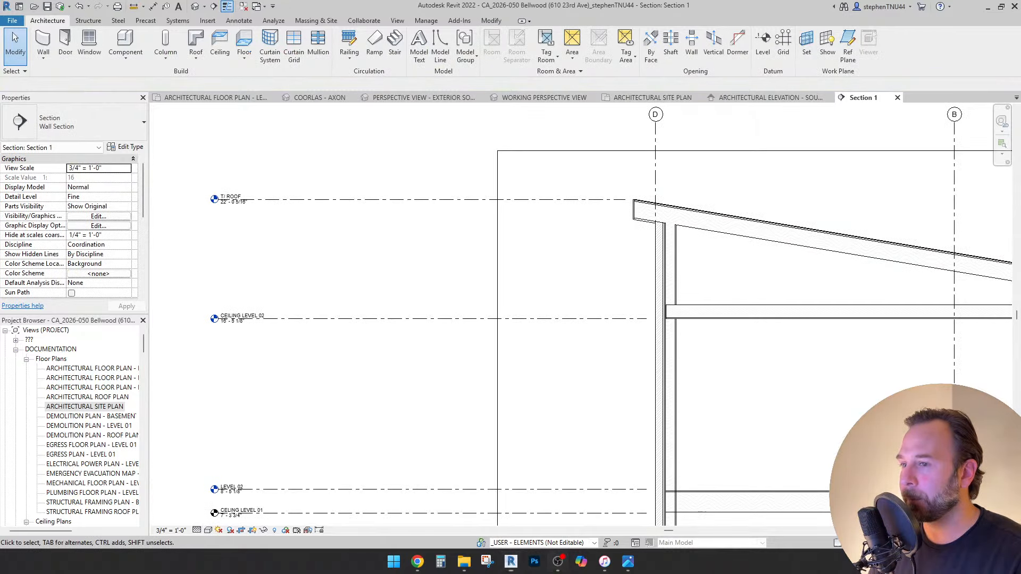
# Drag the T/ ROOF level end in close to the building.
pyautogui.scroll(-1, 542, 257)
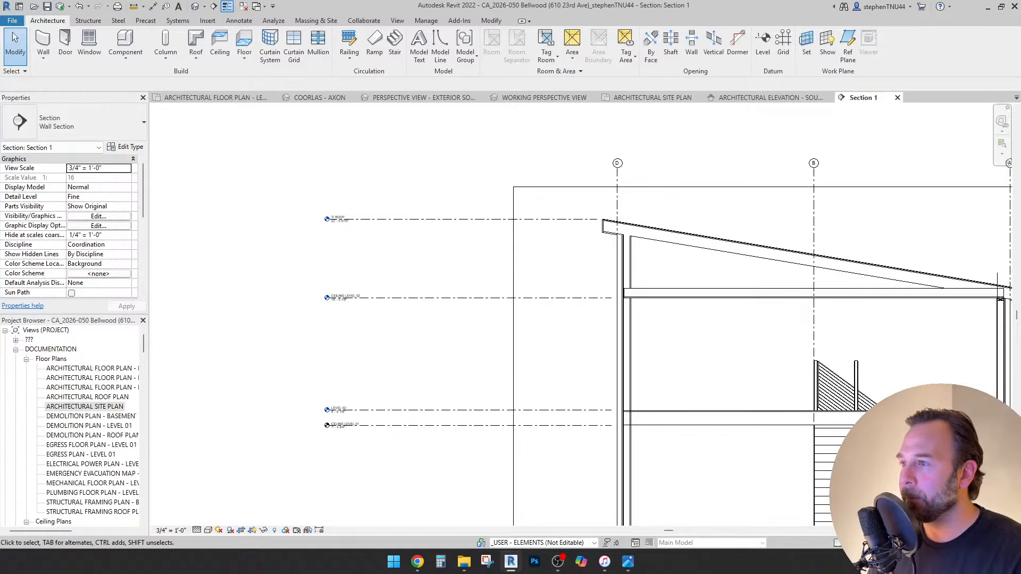
pyautogui.click(336, 218)
pyautogui.scroll(3, 326, 222)
pyautogui.scroll(1, 331, 217)
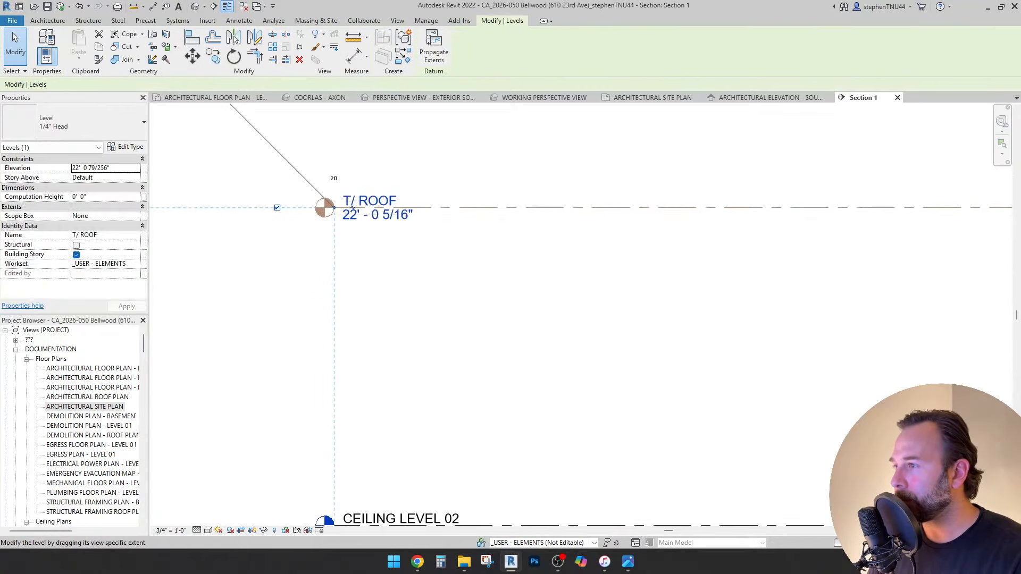
pyautogui.moveTo(334, 209); pyautogui.dragTo(698, 222)
pyautogui.scroll(-3, 354, 230)
pyautogui.scroll(-2, 365, 221)
pyautogui.press('Escape')
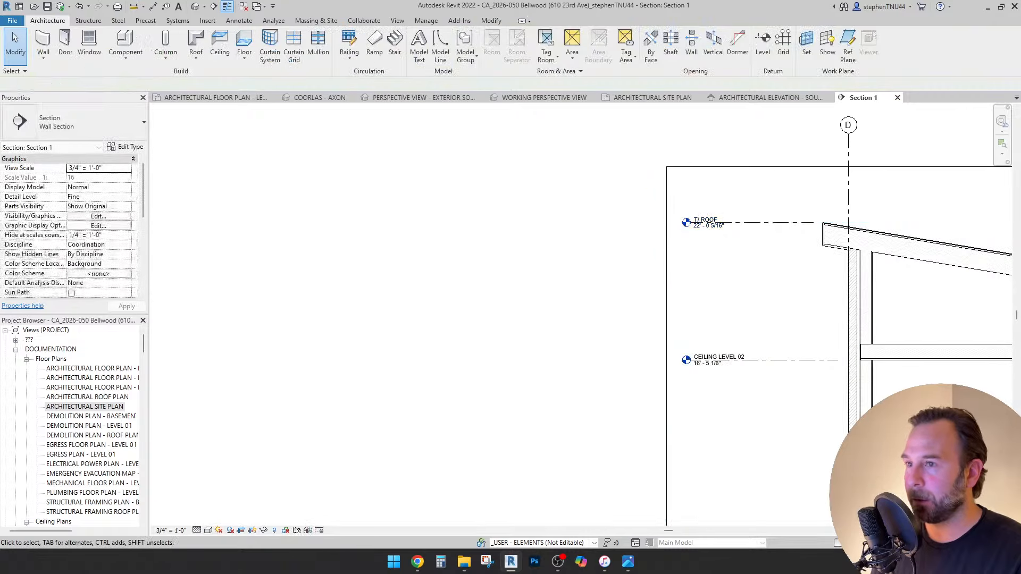
pyautogui.scroll(-5, 476, 223)
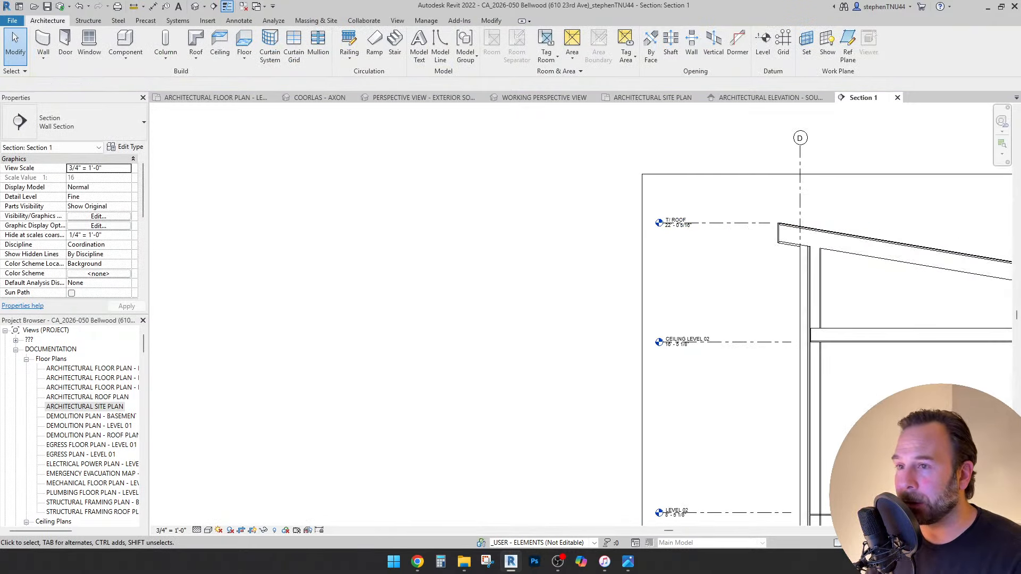
pyautogui.moveTo(476, 222); pyautogui.dragTo(389, 204, button='middle')
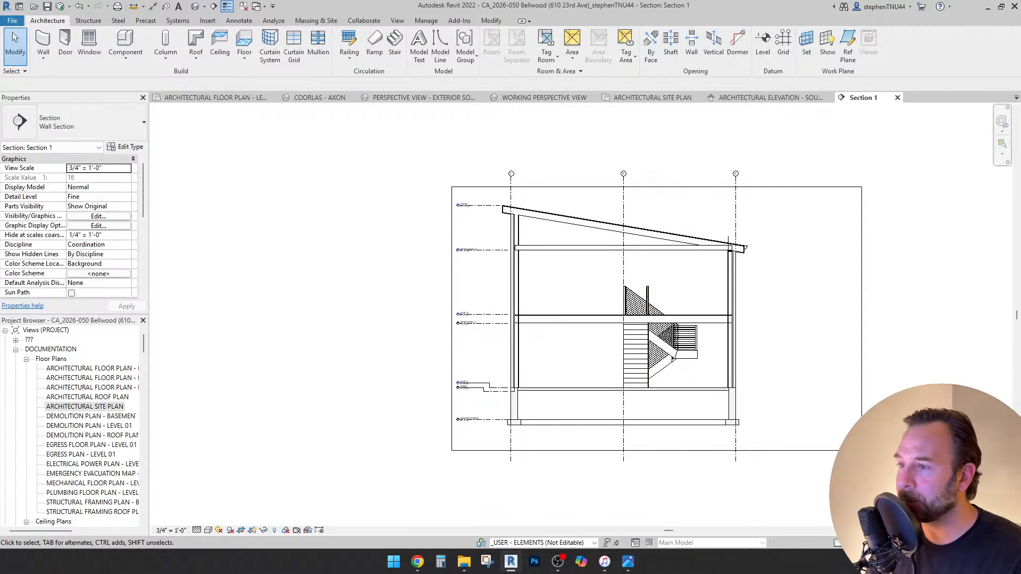
# Shorten grid D so its lower end stops just above the roof.
pyautogui.scroll(2, 497, 359)
pyautogui.click(514, 234)
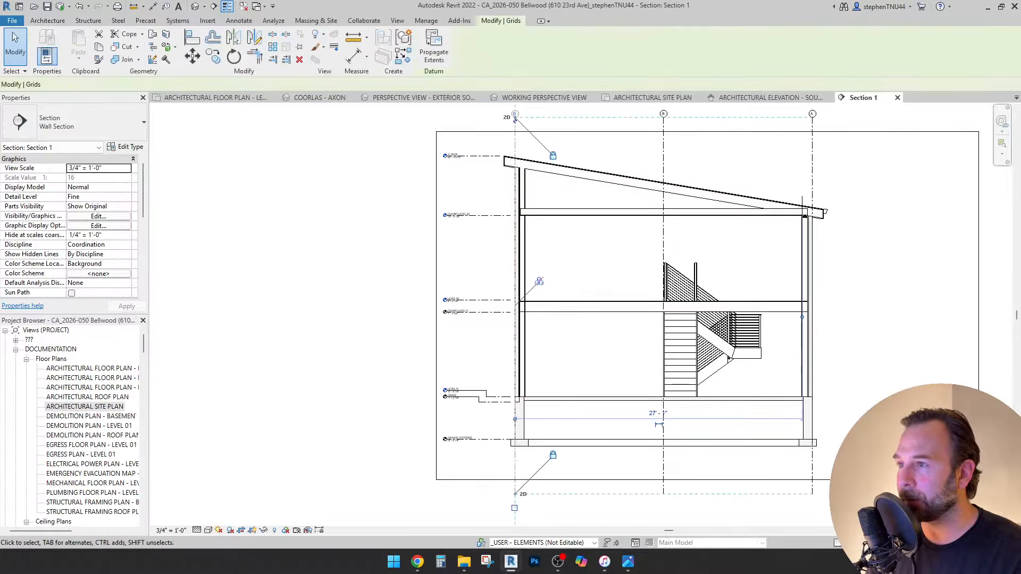
pyautogui.moveTo(515, 130); pyautogui.dragTo(506, 159, button='middle')
pyautogui.scroll(4, 505, 160)
pyautogui.scroll(-7, 506, 160)
pyautogui.scroll(4, 516, 407)
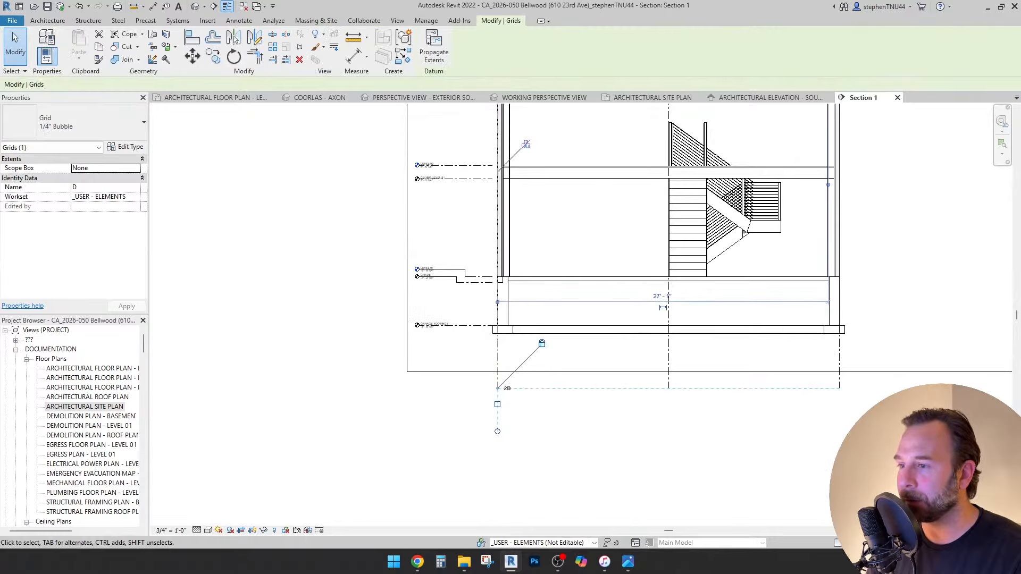
pyautogui.scroll(5, 497, 394)
pyautogui.moveTo(496, 383); pyautogui.dragTo(493, 223)
pyautogui.scroll(-6, 493, 384)
pyautogui.scroll(-2, 494, 384)
pyautogui.scroll(-3, 493, 386)
pyautogui.scroll(5, 495, 213)
pyautogui.scroll(3, 486, 217)
pyautogui.scroll(3, 485, 216)
pyautogui.scroll(1, 492, 223)
pyautogui.click(363, 325)
# Unlock grid B's end and move its lower end to just above the roof.
pyautogui.scroll(-3, 364, 324)
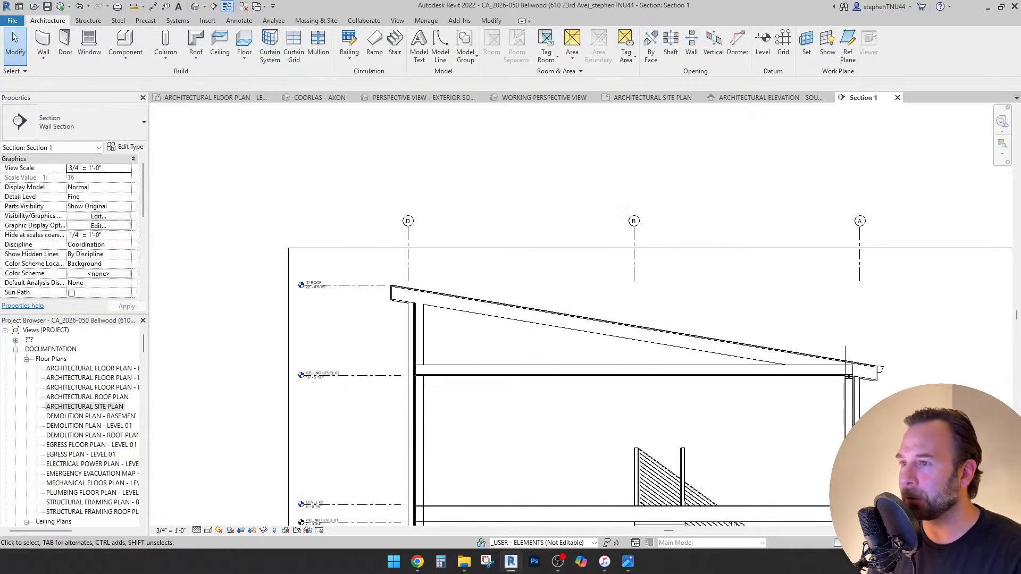
pyautogui.click(633, 268)
pyautogui.scroll(3, 656, 291)
pyautogui.moveTo(656, 291); pyautogui.dragTo(507, 322, button='middle')
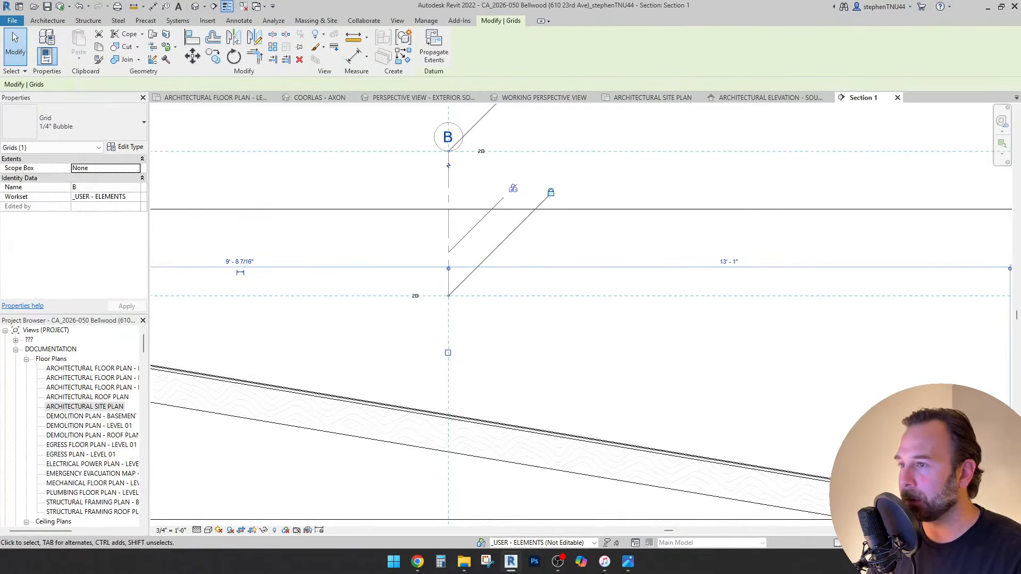
pyautogui.click(551, 192)
pyautogui.moveTo(448, 296); pyautogui.dragTo(448, 398)
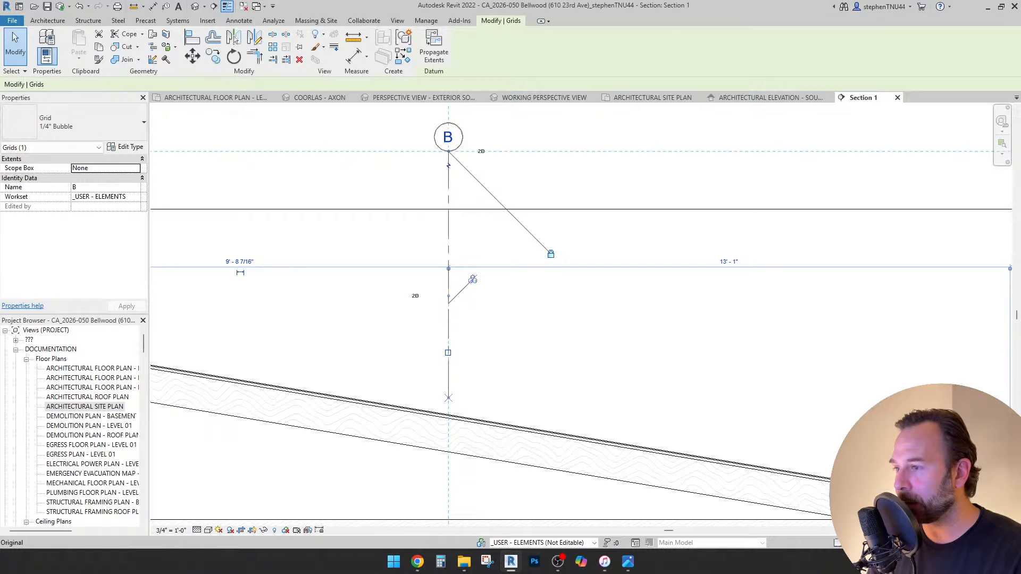
pyautogui.click(431, 279)
pyautogui.scroll(-4, 431, 280)
# Move grid A's lower end to just above the roof eave.
pyautogui.moveTo(669, 275); pyautogui.dragTo(616, 252, button='middle')
pyautogui.scroll(2, 615, 252)
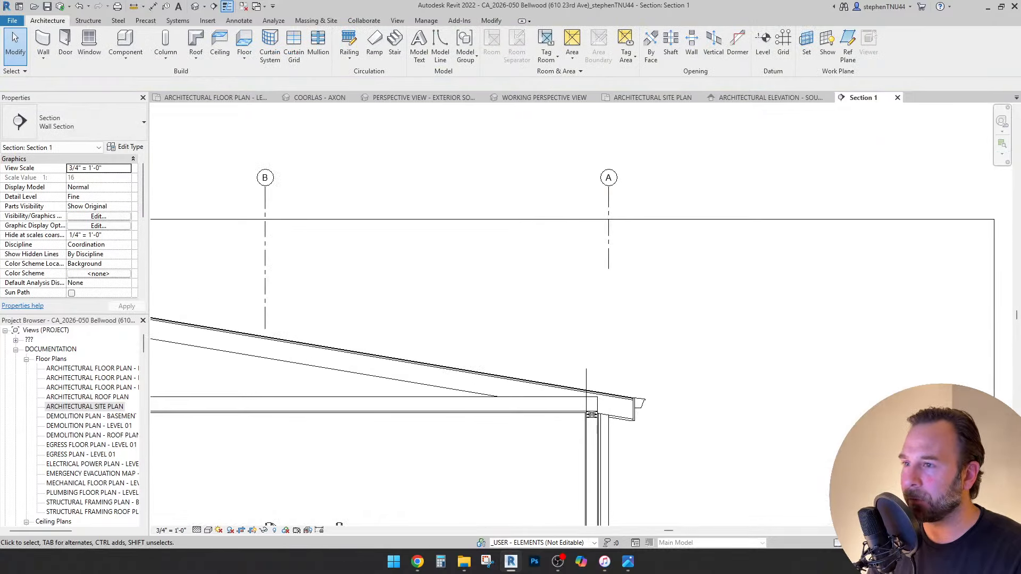
pyautogui.click(608, 244)
pyautogui.scroll(1, 638, 226)
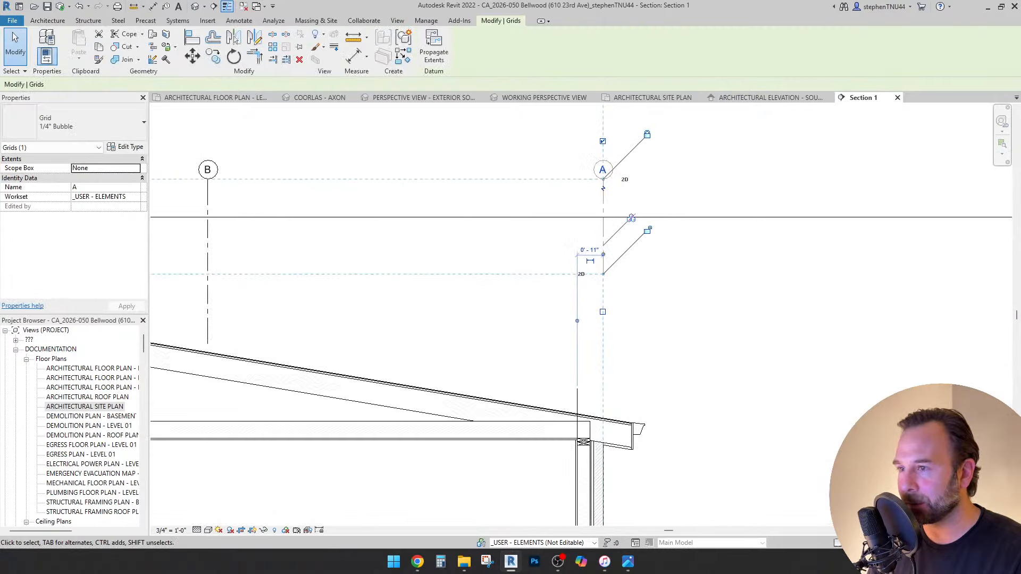
pyautogui.scroll(1, 606, 272)
pyautogui.moveTo(602, 274); pyautogui.dragTo(602, 441)
pyautogui.click(499, 300)
# Check the short line near the eave, then bring the stair area into view.
pyautogui.scroll(-3, 499, 300)
pyautogui.scroll(2, 526, 364)
pyautogui.click(530, 364)
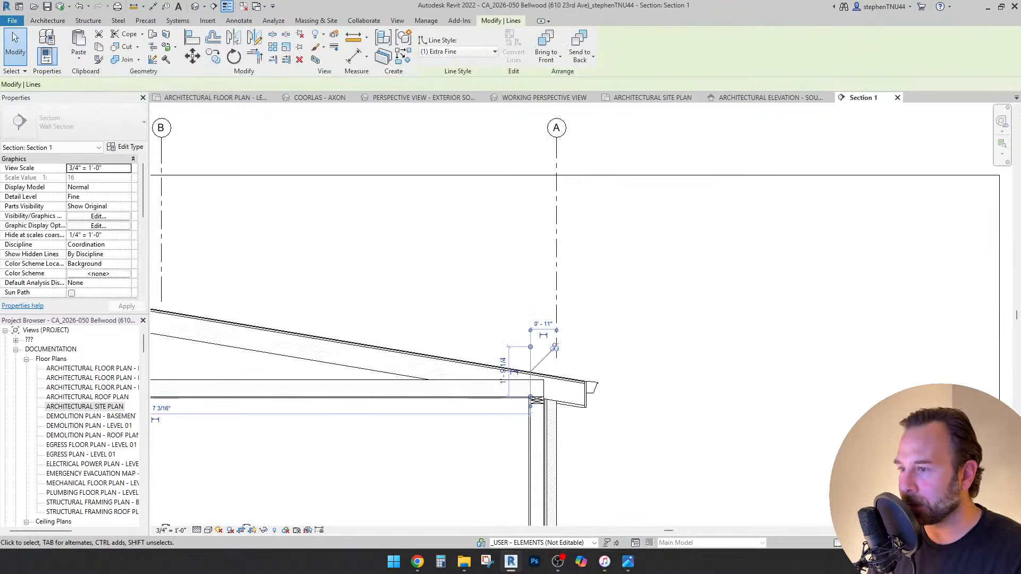
pyautogui.press('Escape')
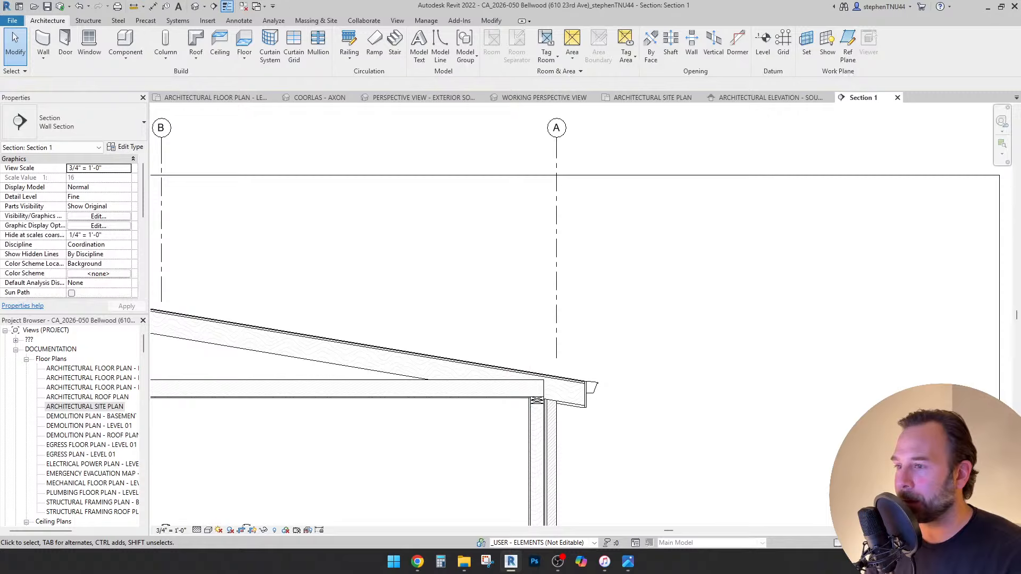
pyautogui.scroll(-3, 552, 351)
pyautogui.moveTo(412, 374); pyautogui.dragTo(516, 310, button='middle')
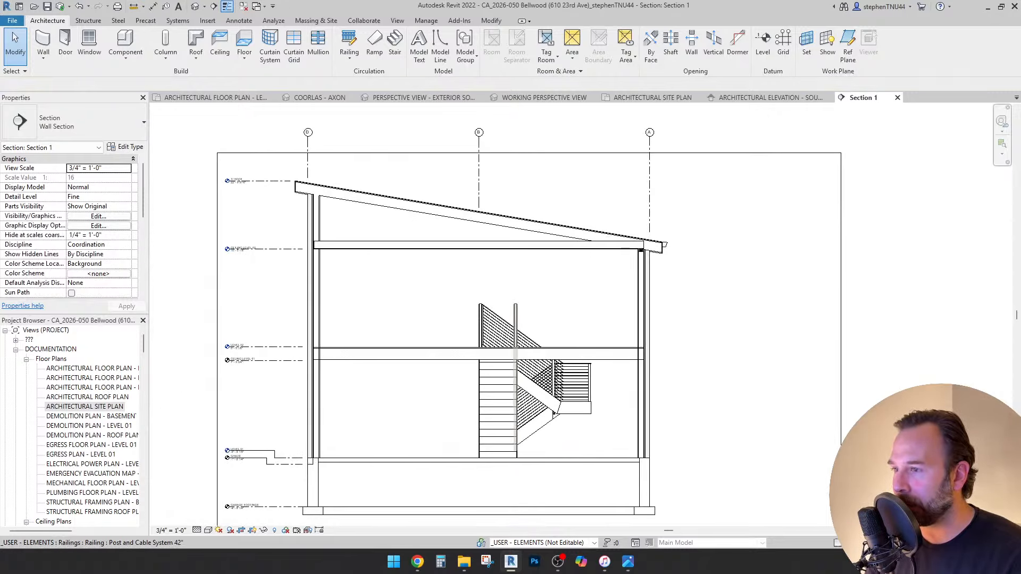
pyautogui.scroll(3, 515, 310)
pyautogui.scroll(-5, 563, 275)
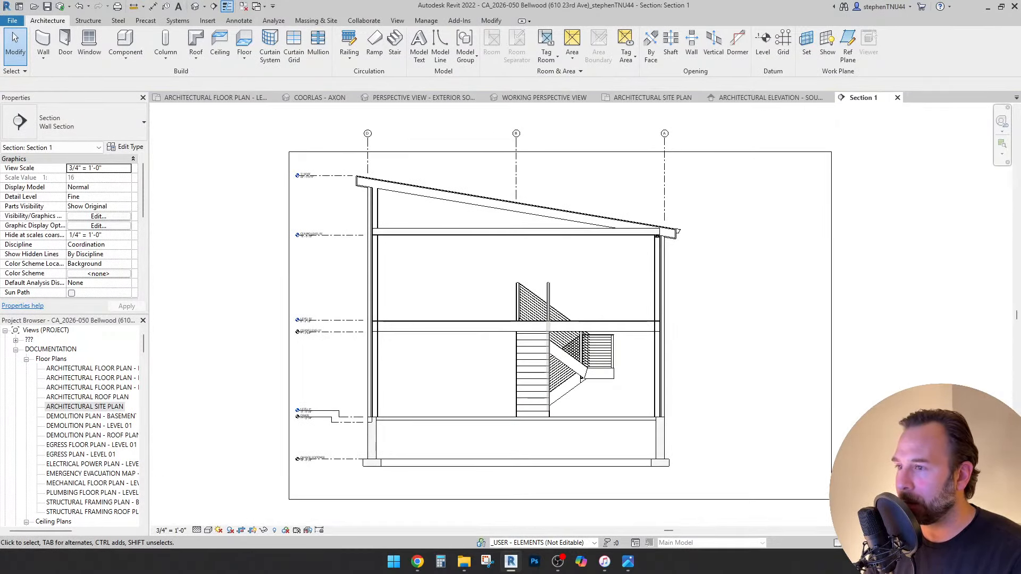
pyautogui.click(215, 97)
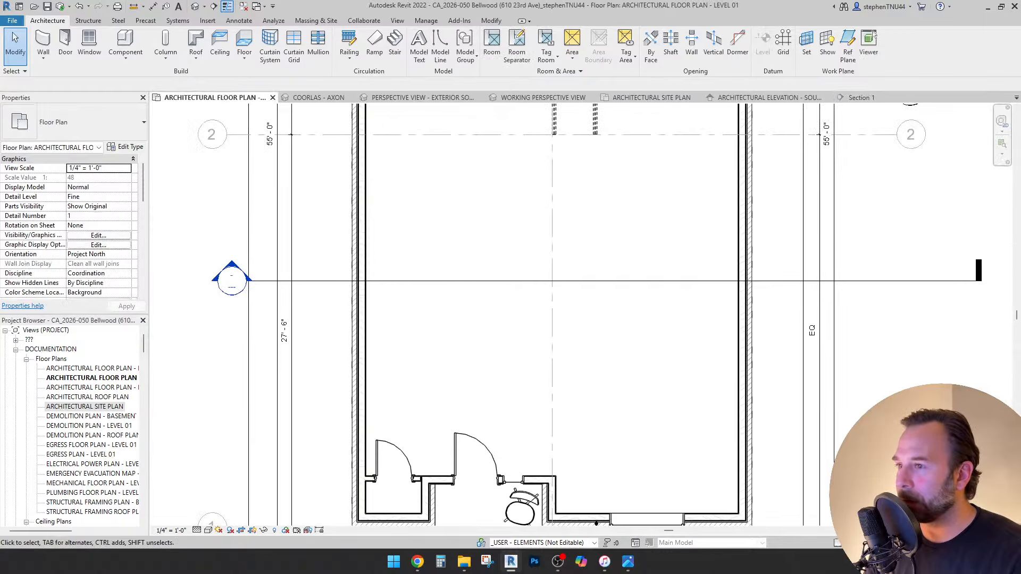
pyautogui.scroll(-3, 495, 345)
pyautogui.scroll(1, 586, 128)
pyautogui.scroll(1, 563, 232)
pyautogui.moveTo(563, 232); pyautogui.dragTo(544, 277, button='middle')
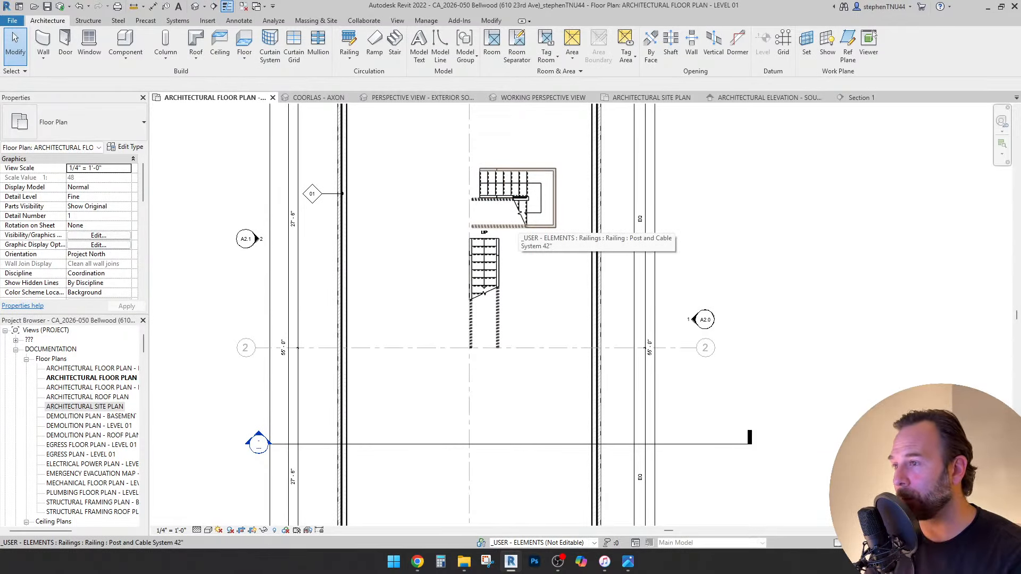
pyautogui.scroll(3, 480, 254)
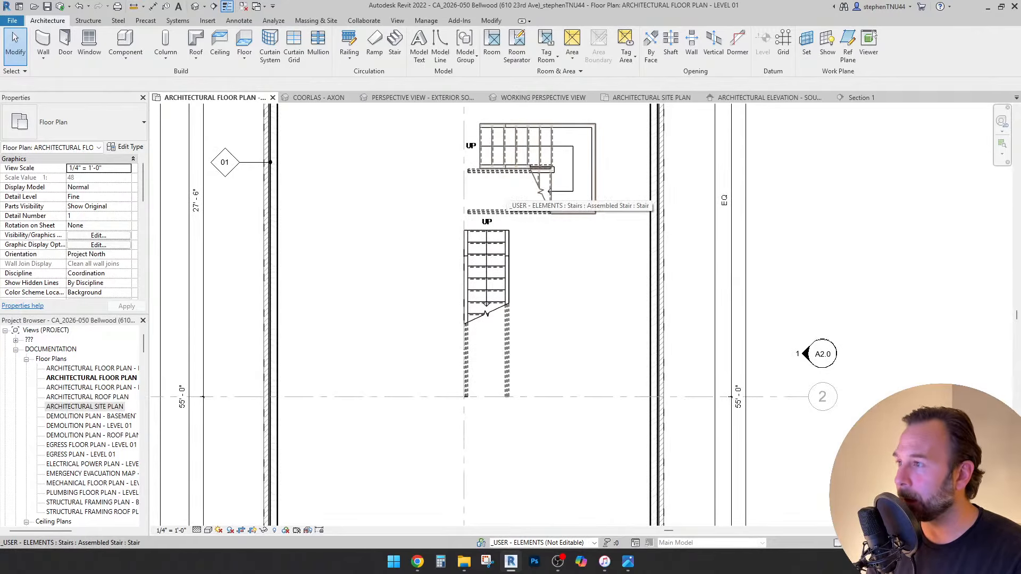
pyautogui.scroll(-2, 496, 187)
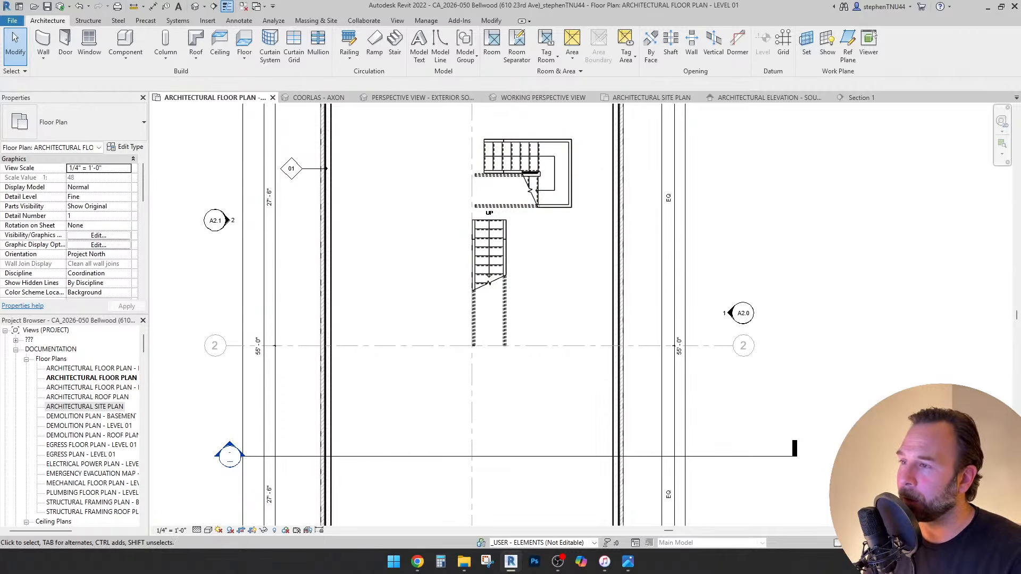
pyautogui.moveTo(497, 187); pyautogui.dragTo(474, 211, button='middle')
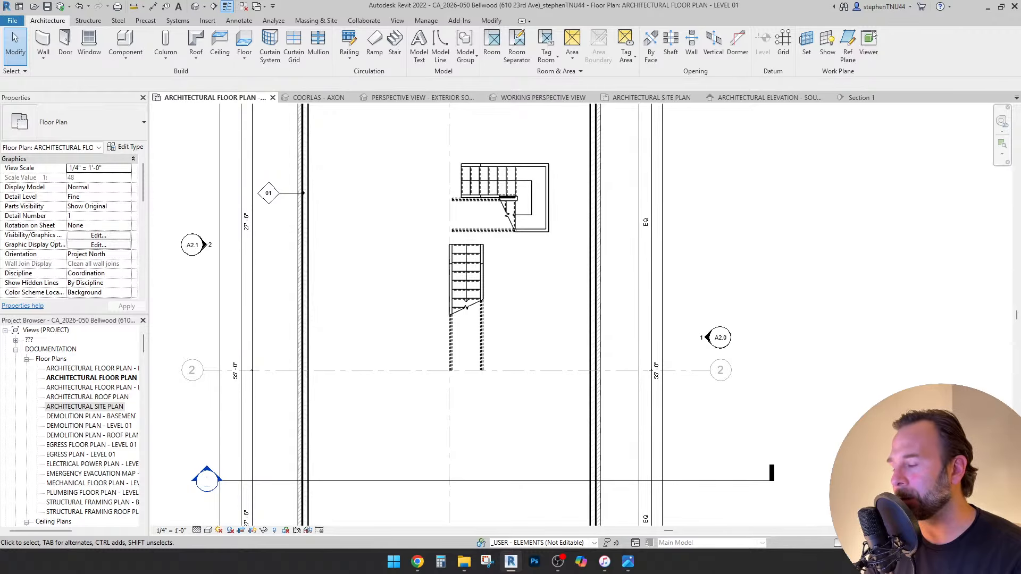
pyautogui.scroll(-3, 519, 304)
pyautogui.scroll(2, 519, 304)
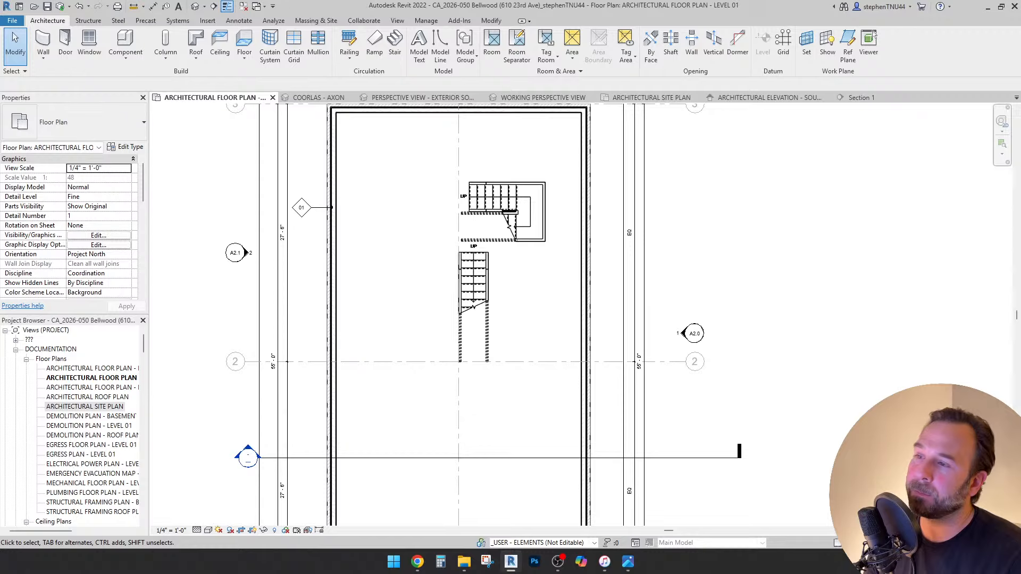
pyautogui.scroll(-3, 519, 304)
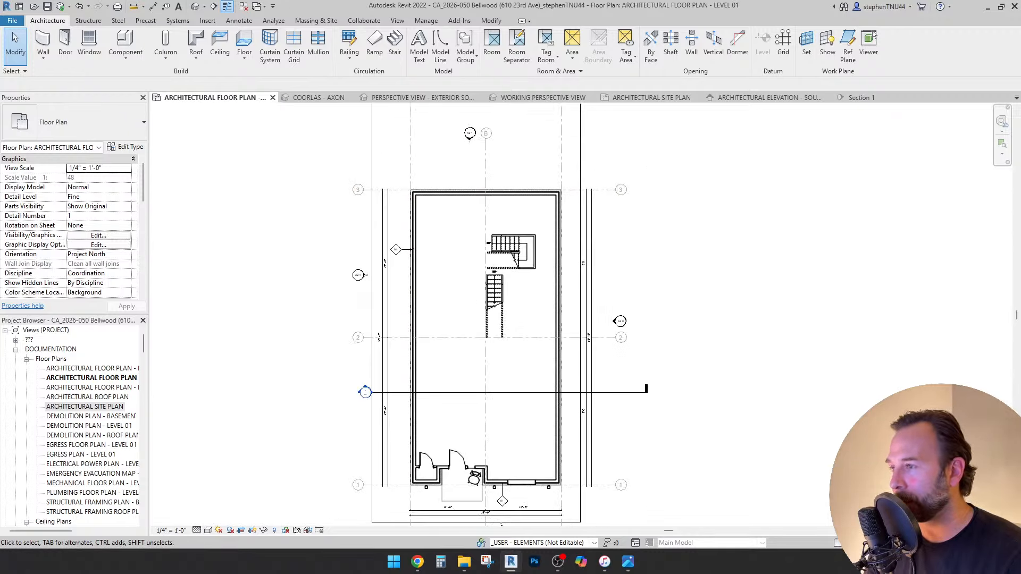
pyautogui.scroll(5, 383, 365)
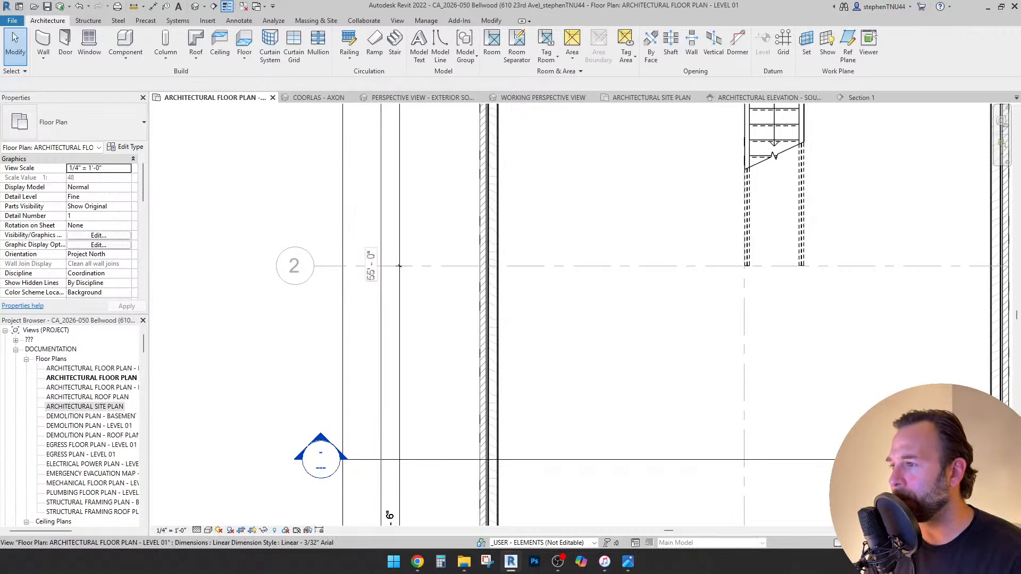
pyautogui.scroll(-5, 383, 237)
pyautogui.scroll(-2, 506, 483)
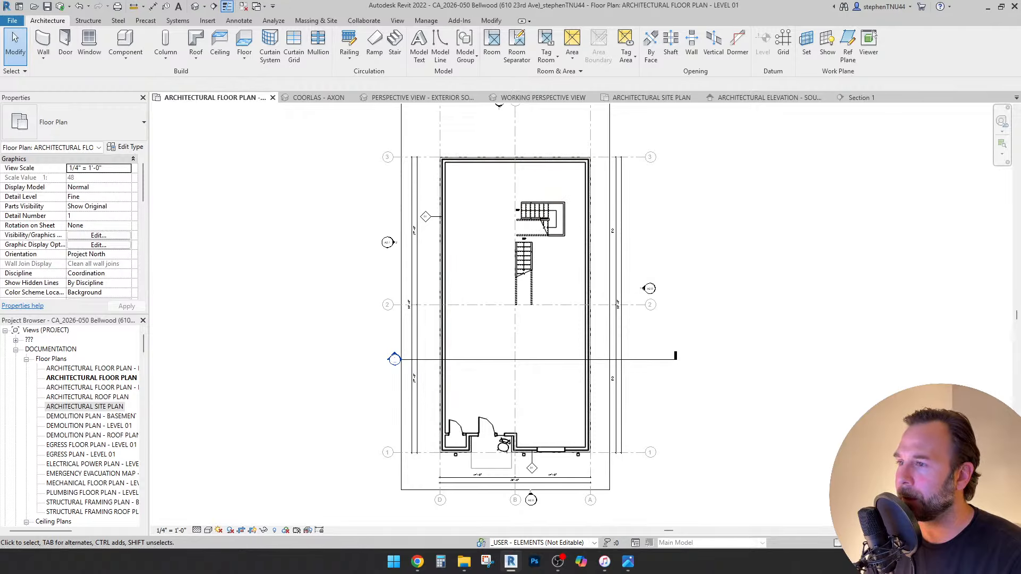
pyautogui.scroll(3, 517, 209)
pyautogui.scroll(2, 566, 188)
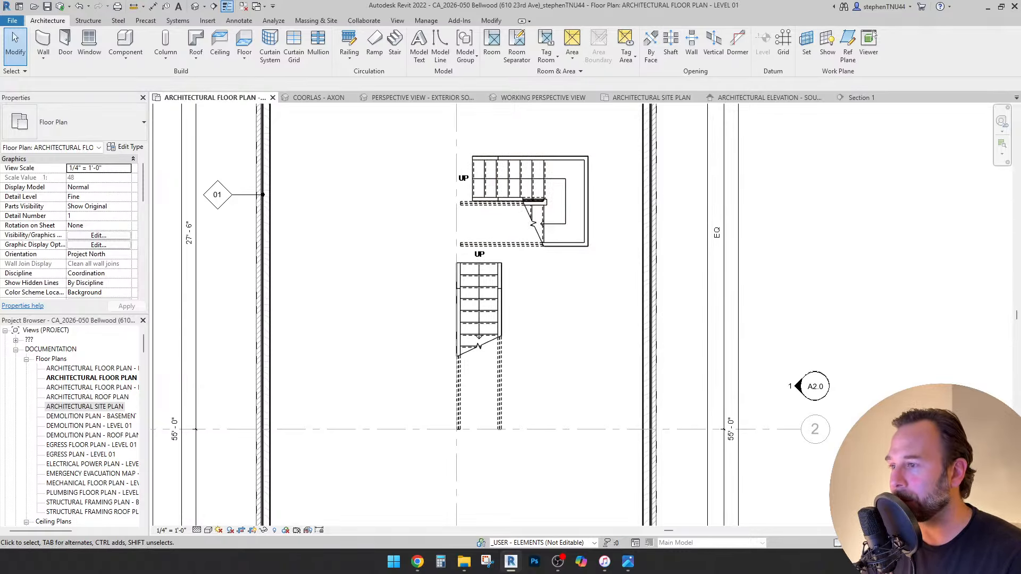
pyautogui.scroll(-3, 481, 291)
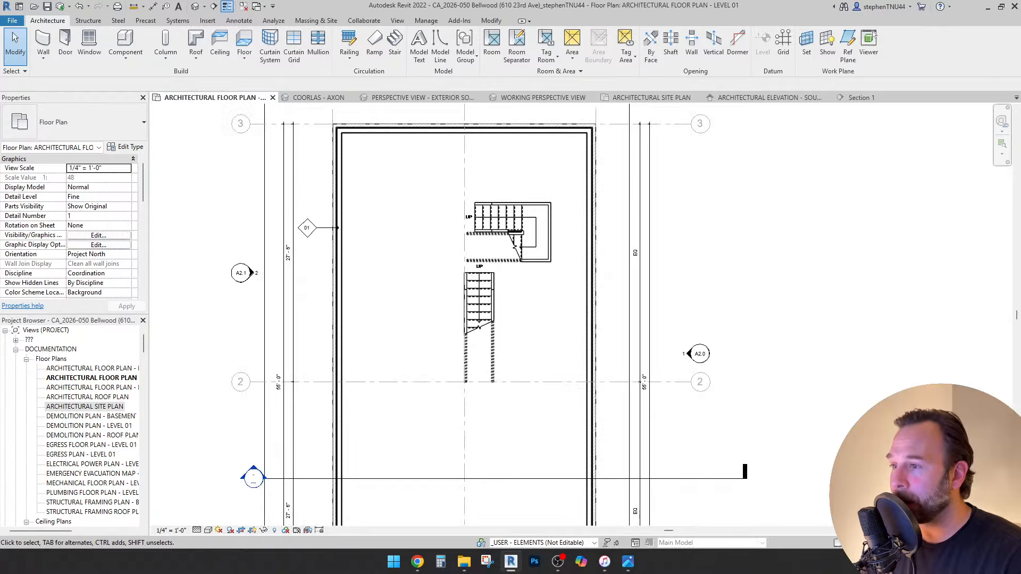
pyautogui.moveTo(480, 291); pyautogui.dragTo(492, 280, button='middle')
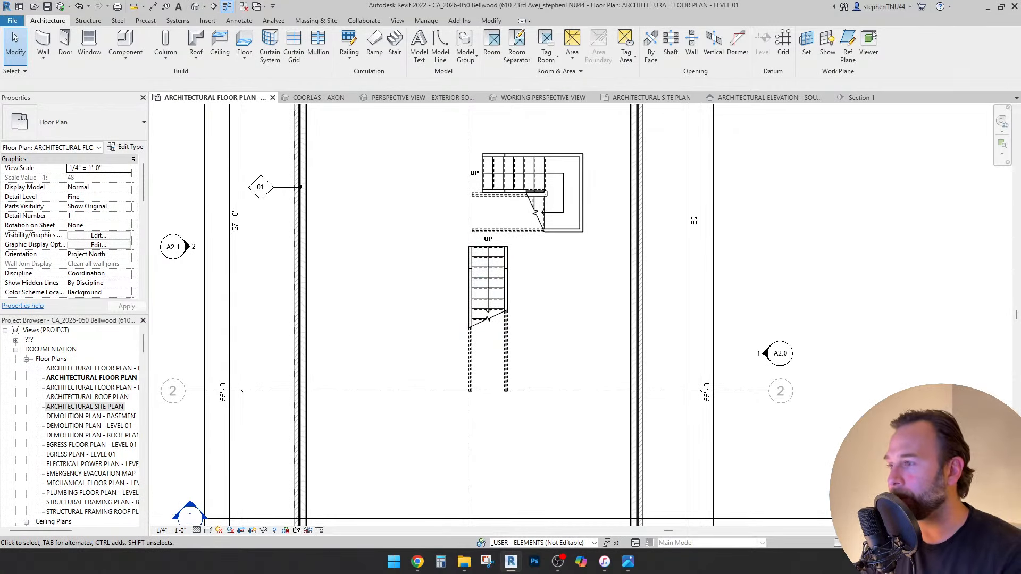
pyautogui.scroll(-5, 456, 189)
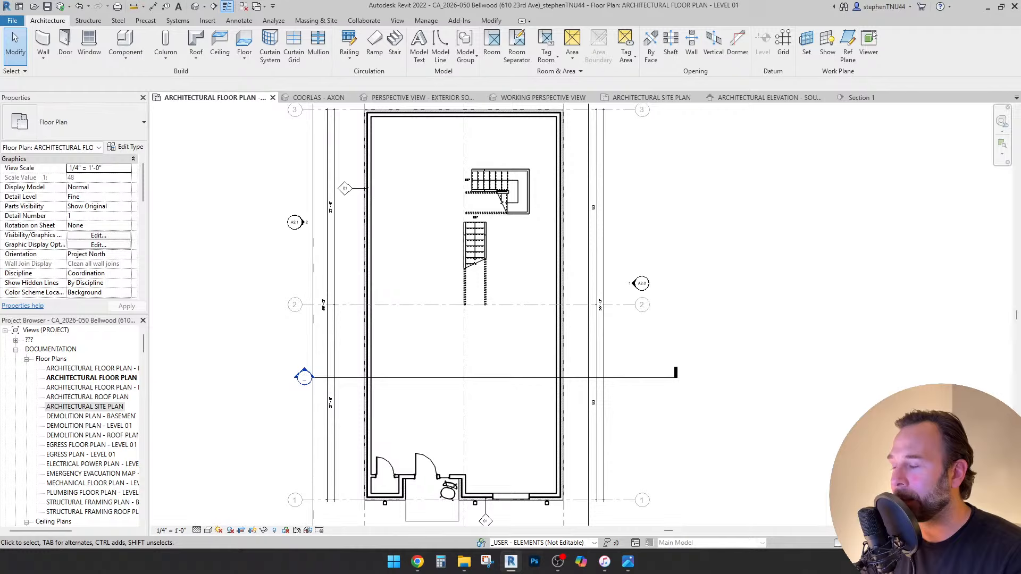
pyautogui.scroll(-2, 494, 159)
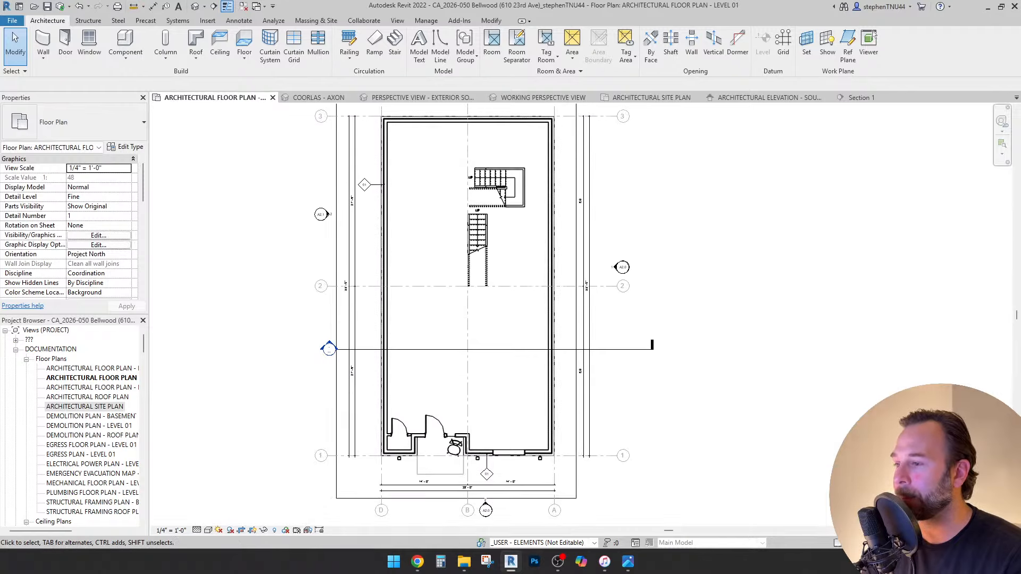
pyautogui.moveTo(494, 160); pyautogui.dragTo(496, 165, button='middle')
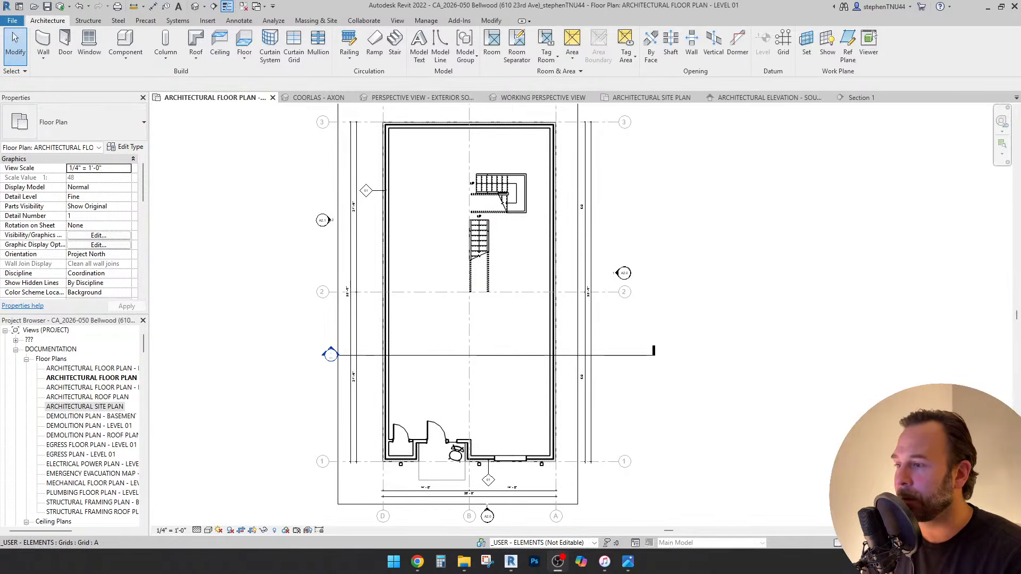
pyautogui.scroll(3, 451, 495)
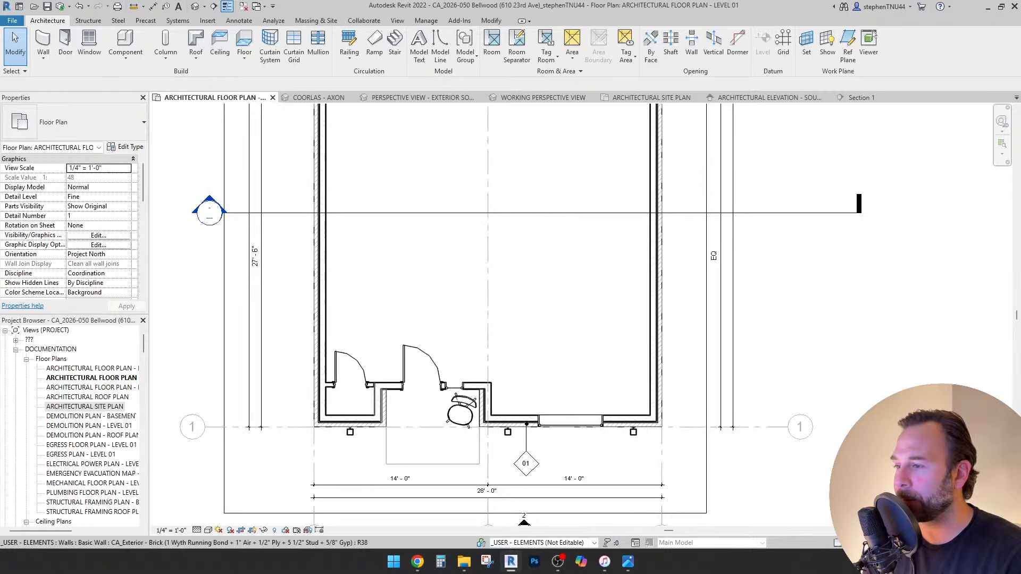
pyautogui.scroll(3, 437, 214)
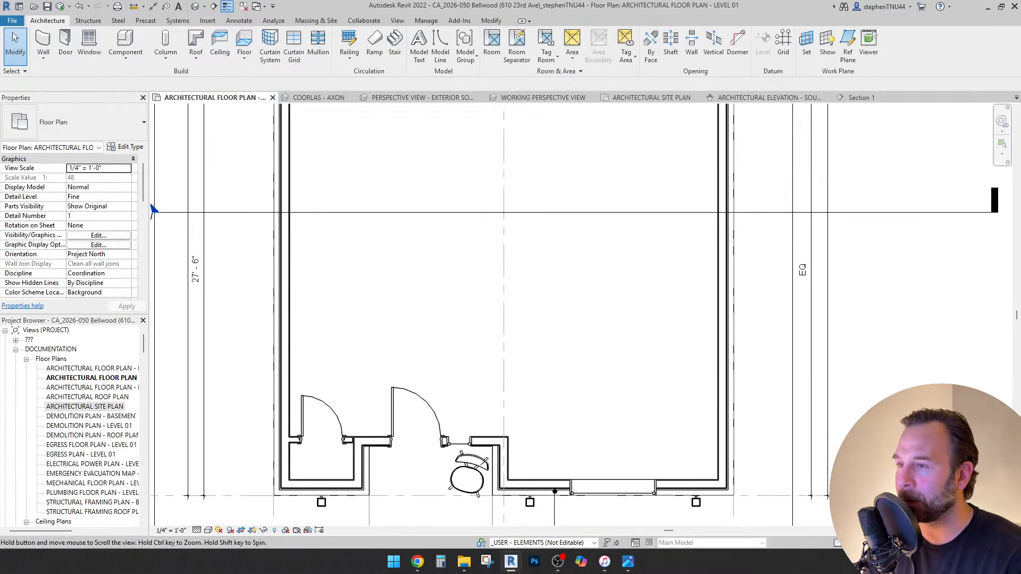
pyautogui.scroll(-2, 465, 270)
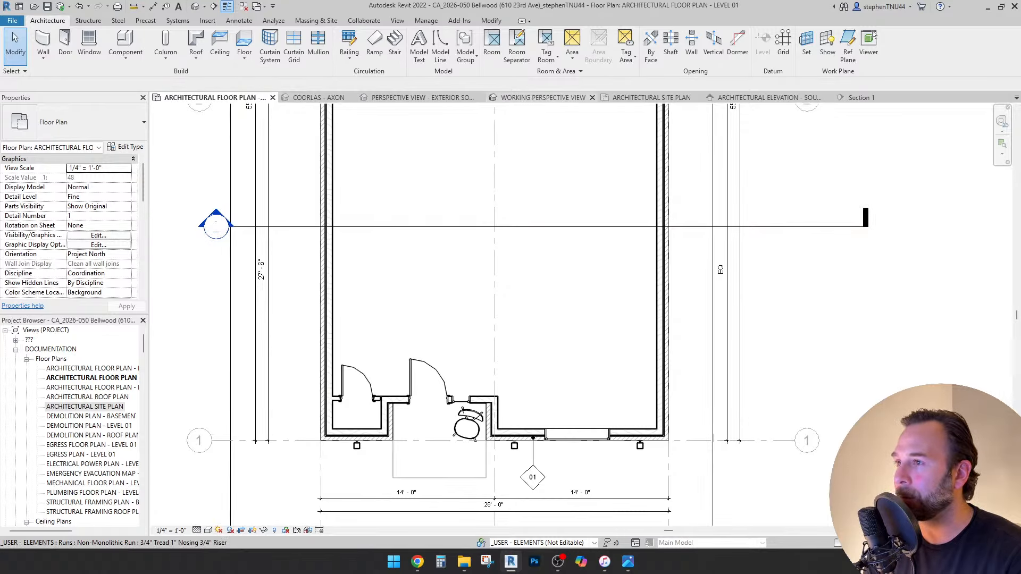
# Switch from the South elevation to Section 1 and frame the LEVEL 01, GRADE and GARAGE FOOTINGS heads.
pyautogui.click(766, 97)
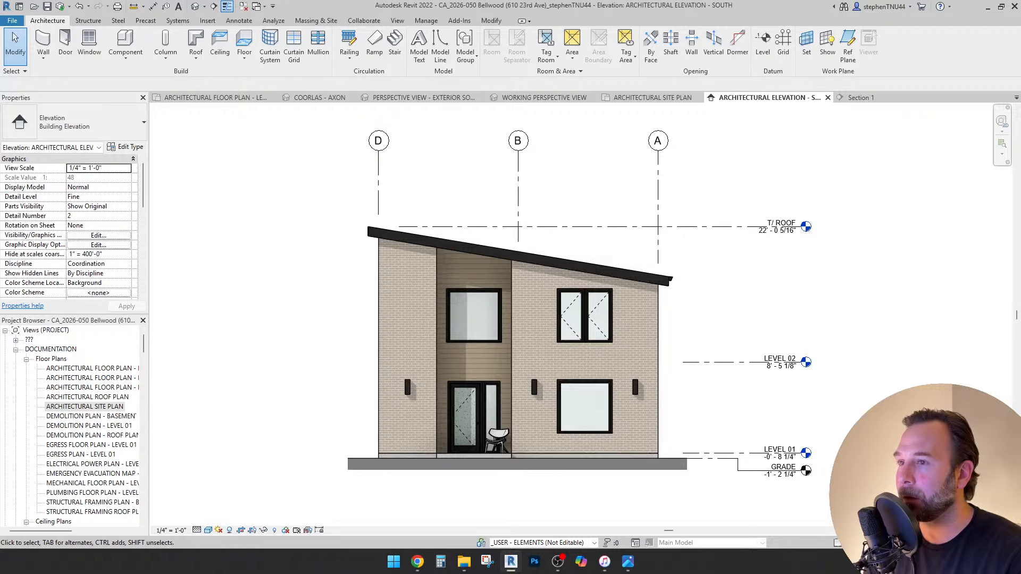
pyautogui.click(861, 98)
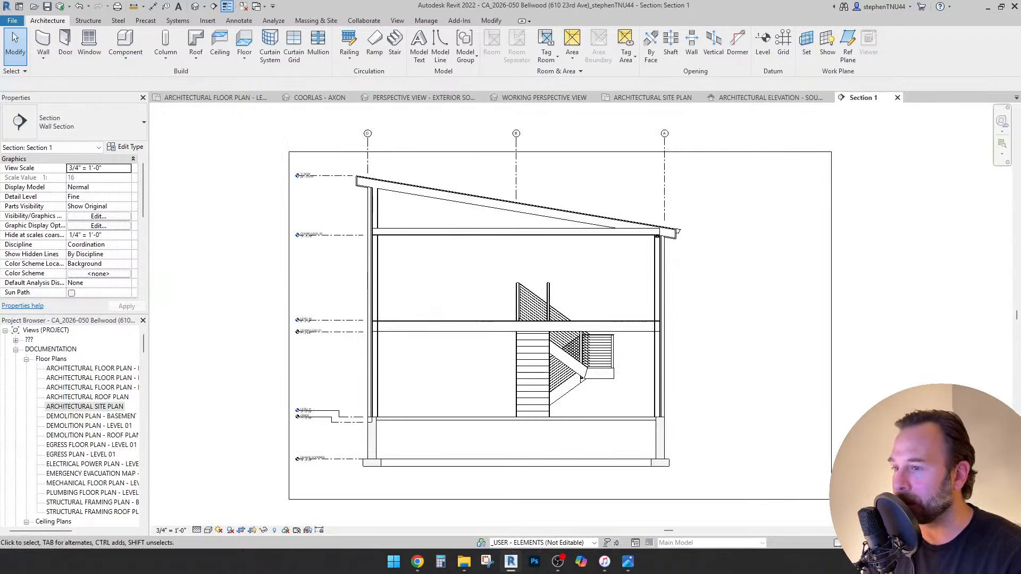
pyautogui.scroll(5, 290, 473)
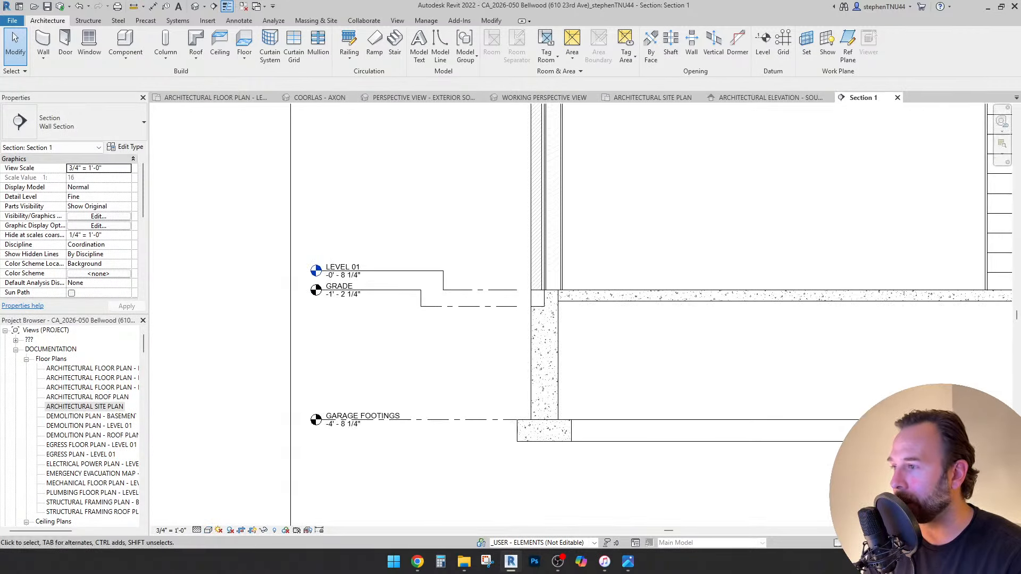
pyautogui.scroll(2, 556, 311)
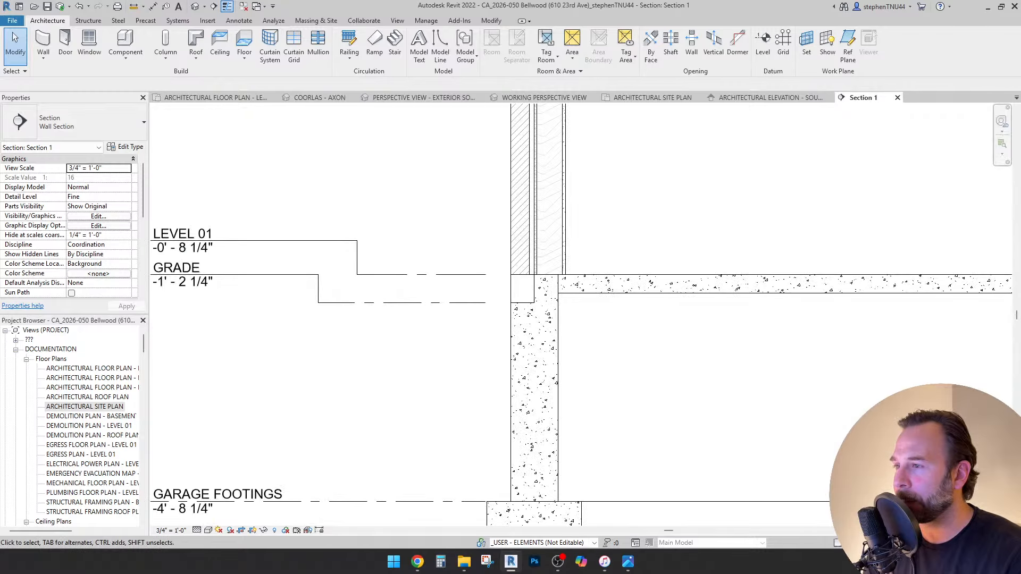
pyautogui.scroll(-2, 586, 304)
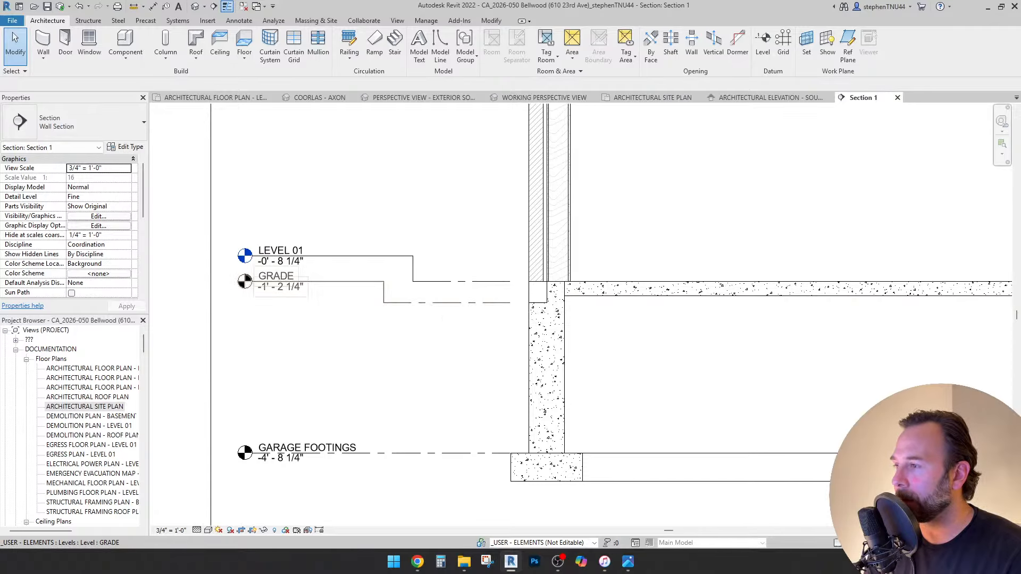
pyautogui.scroll(-5, 421, 354)
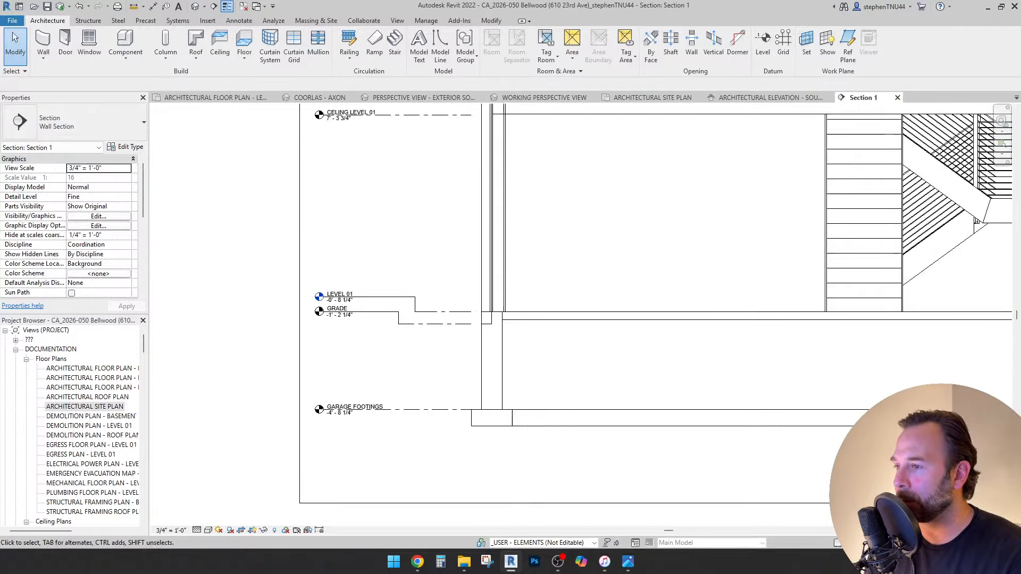
pyautogui.scroll(5, 441, 360)
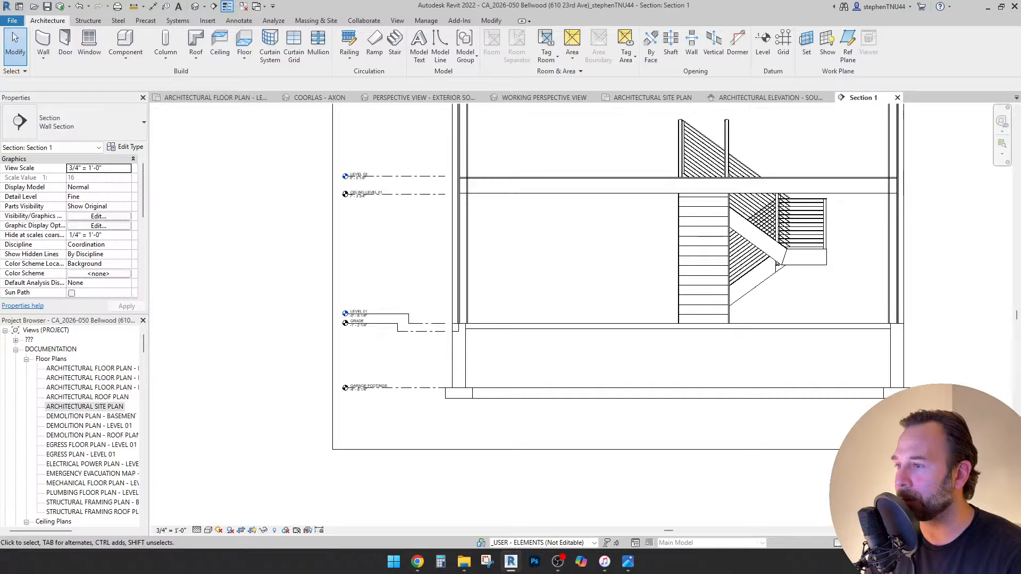
pyautogui.moveTo(441, 360); pyautogui.dragTo(533, 370, button='middle')
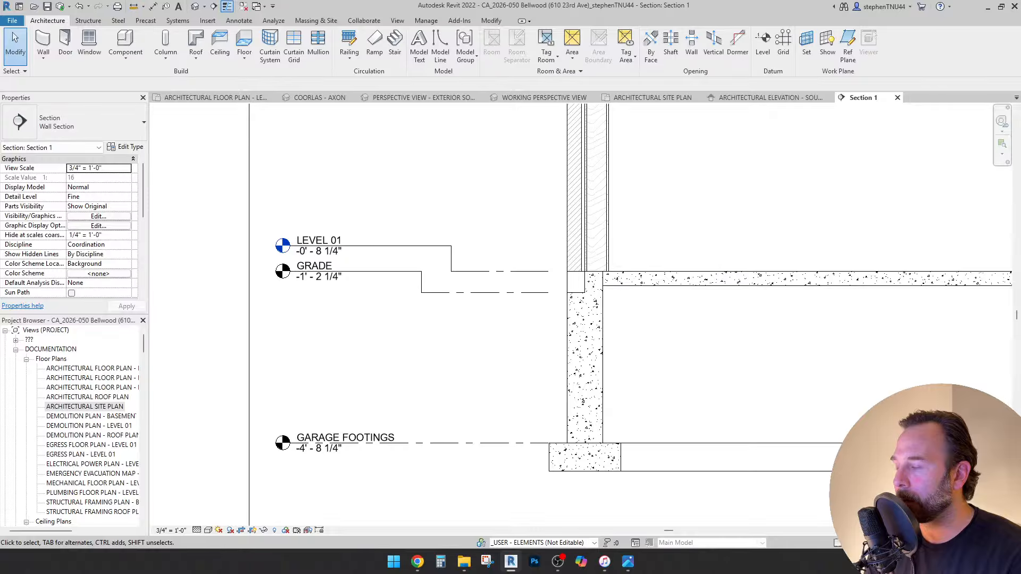
pyautogui.scroll(1, 298, 291)
# Copy the GRADE level to place a new level below it.
pyautogui.scroll(-2, 324, 274)
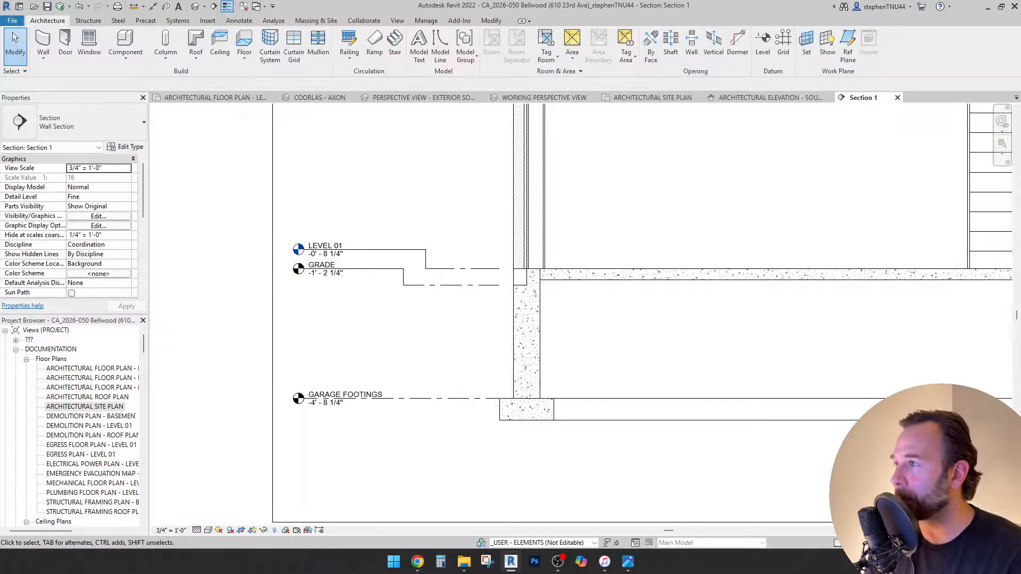
pyautogui.click(238, 20)
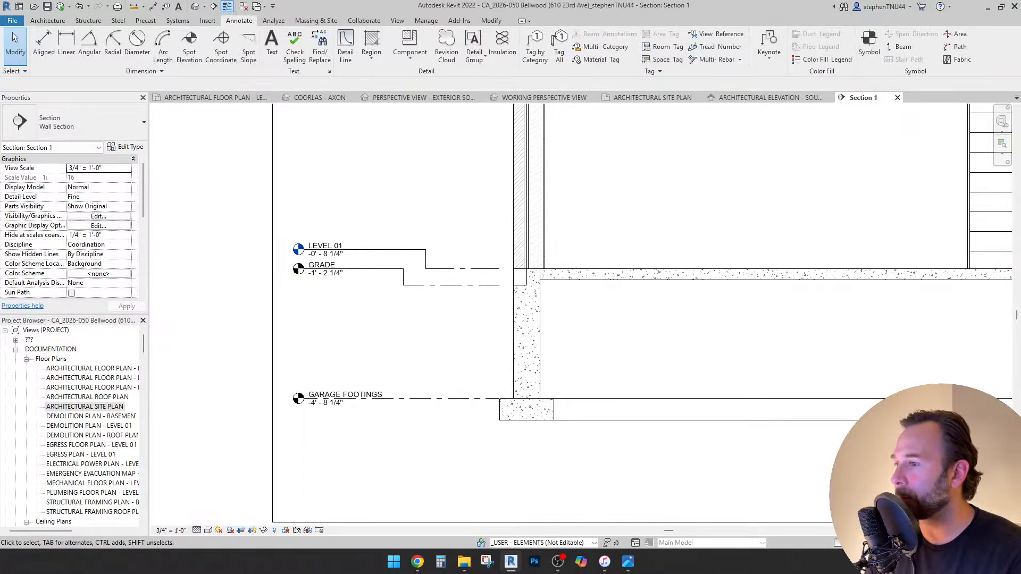
pyautogui.click(372, 268)
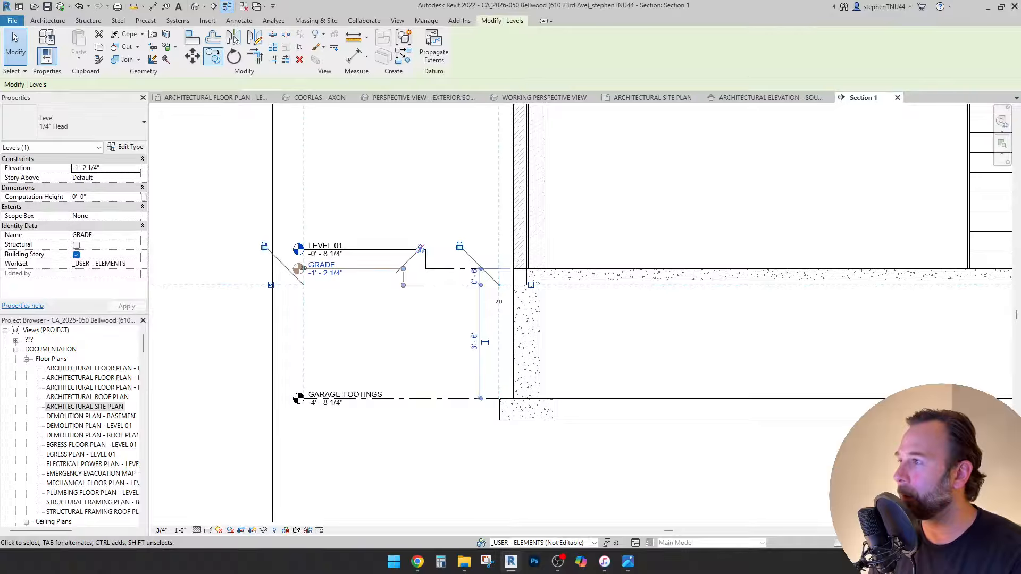
pyautogui.click(213, 56)
pyautogui.scroll(2, 453, 296)
pyautogui.click(450, 280)
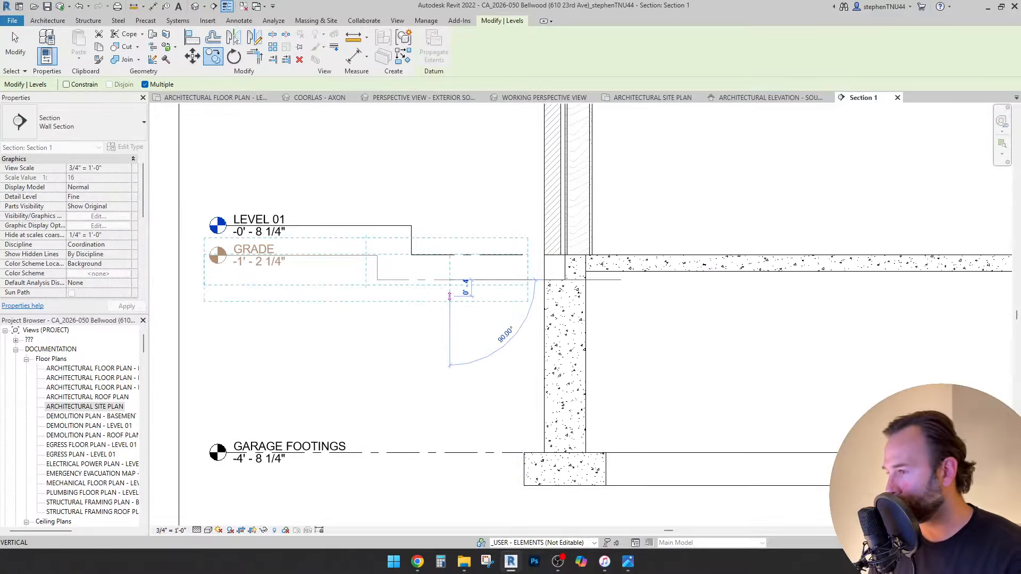
pyautogui.click(450, 350)
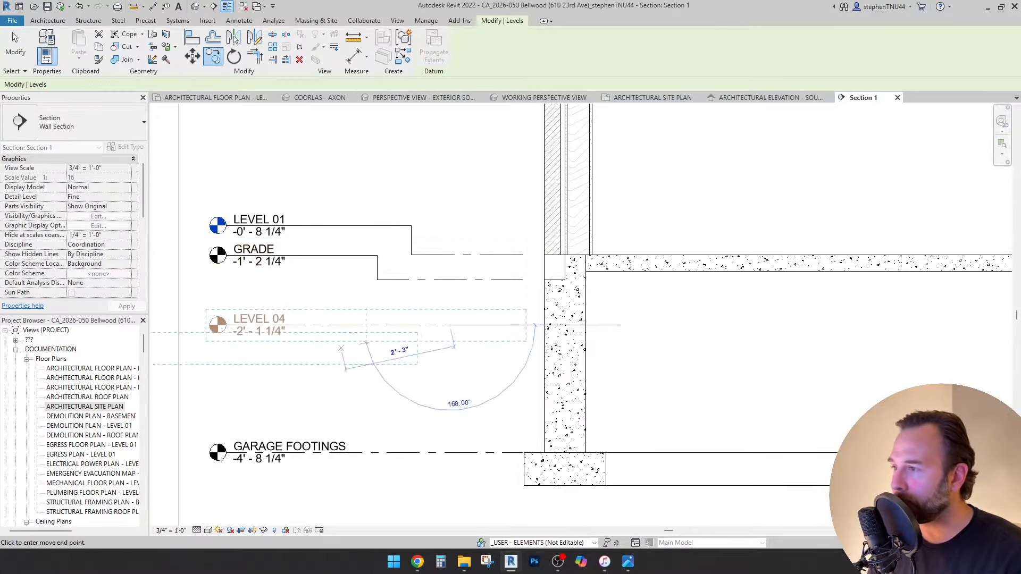
pyautogui.scroll(2, 242, 325)
# Set the new LEVEL 04's elevation to 0' 0".
pyautogui.click(242, 326)
pyautogui.click(242, 326)
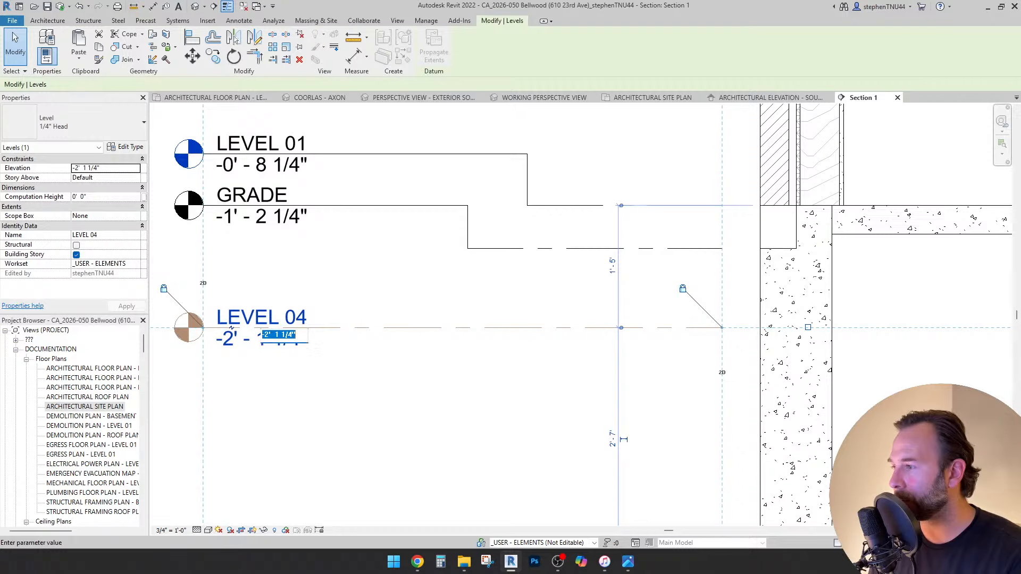
pyautogui.write('0')
pyautogui.press('Return')
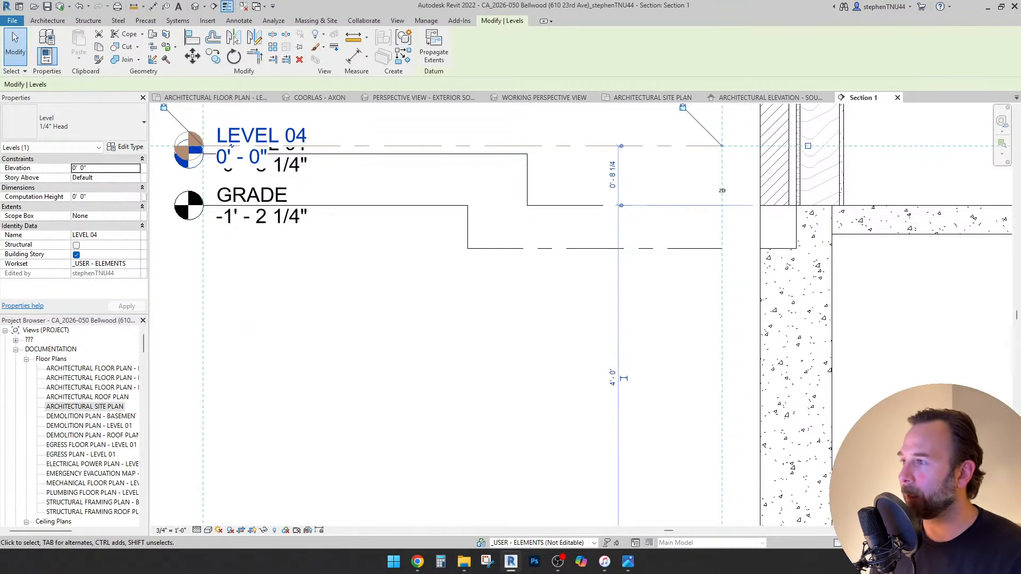
pyautogui.scroll(-2, 371, 326)
pyautogui.moveTo(370, 326); pyautogui.dragTo(367, 370, button='middle')
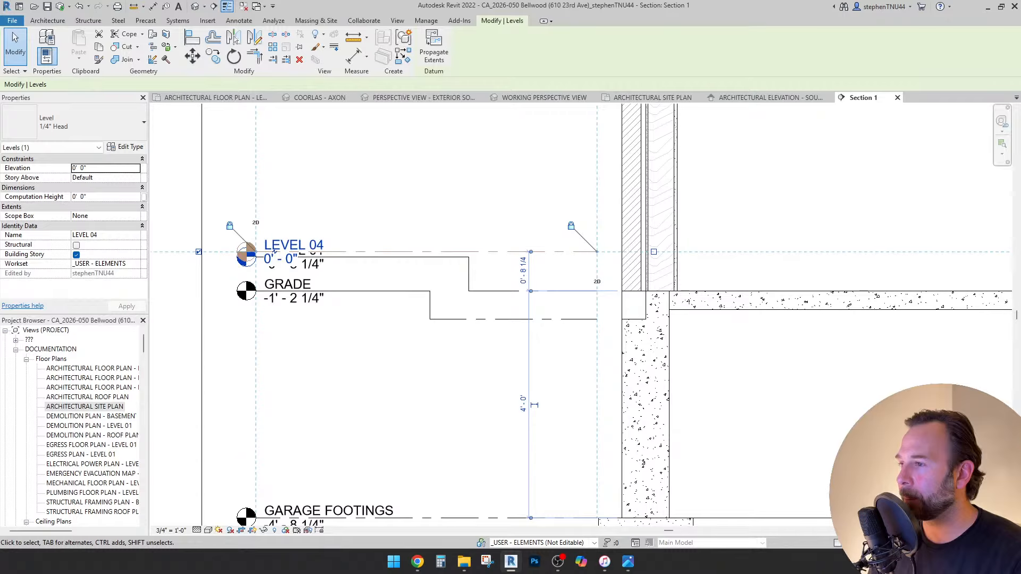
# Select the LEVEL 04 level that overlaps the LEVEL 01 label.
pyautogui.press('Escape')
pyautogui.scroll(-3, 414, 295)
pyautogui.scroll(2, 425, 329)
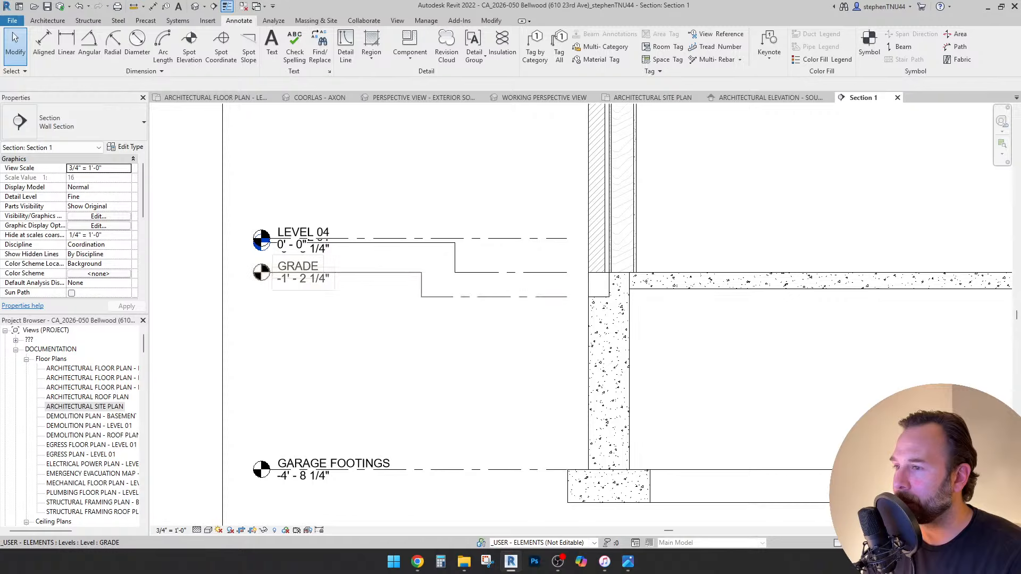
pyautogui.scroll(-1, 505, 295)
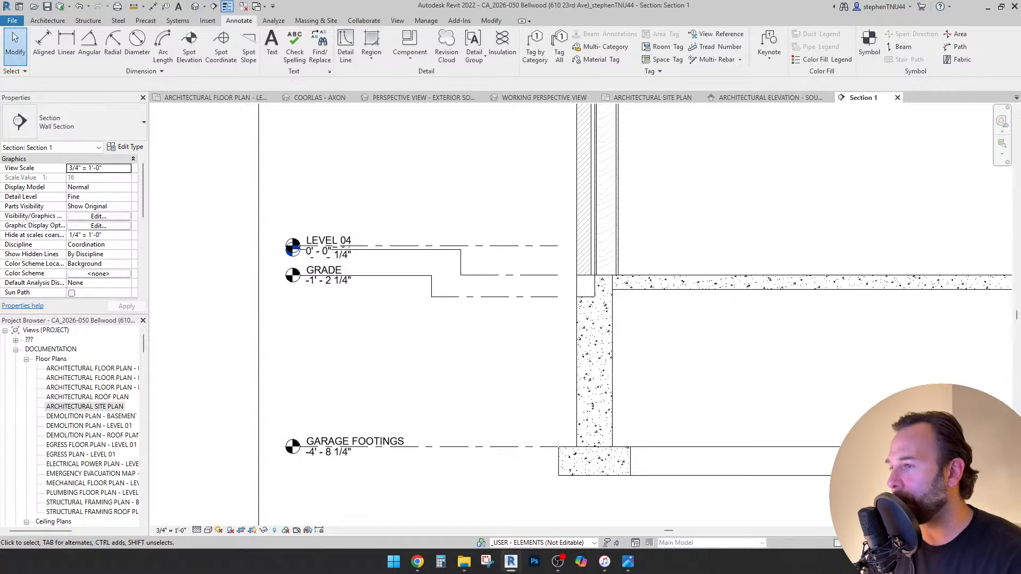
pyautogui.click(291, 247)
pyautogui.scroll(1, 291, 248)
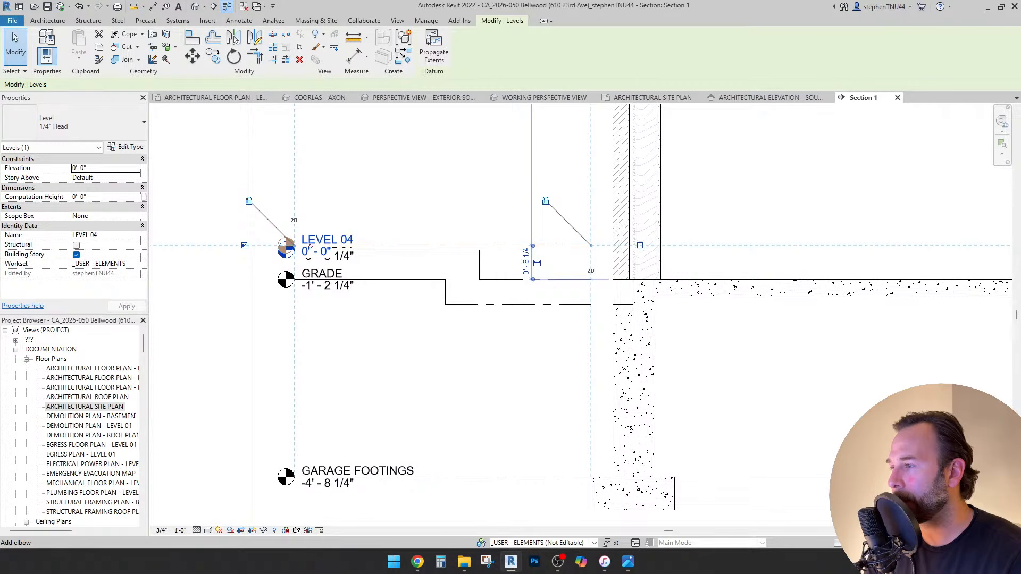
# Add an elbow to the LEVEL 04 head and lift its label above LEVEL 01.
pyautogui.click(319, 246)
pyautogui.moveTo(304, 263); pyautogui.dragTo(304, 193)
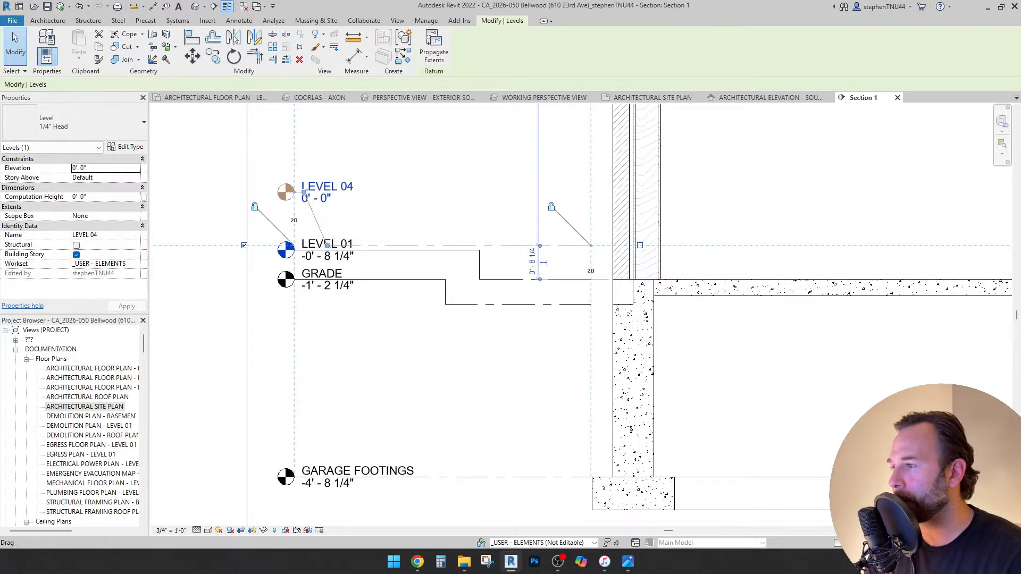
pyautogui.moveTo(327, 245); pyautogui.dragTo(393, 246)
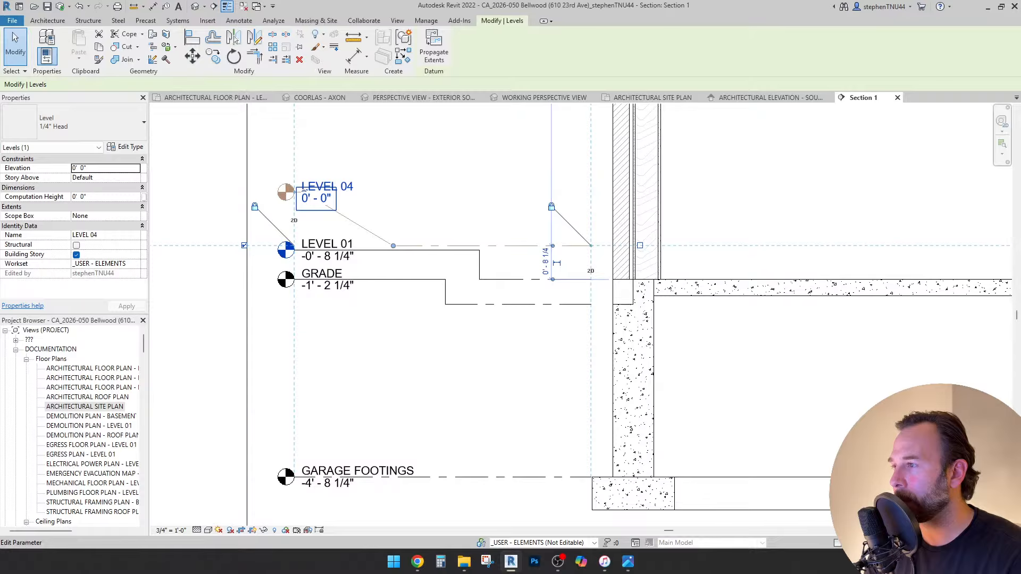
pyautogui.scroll(2, 301, 194)
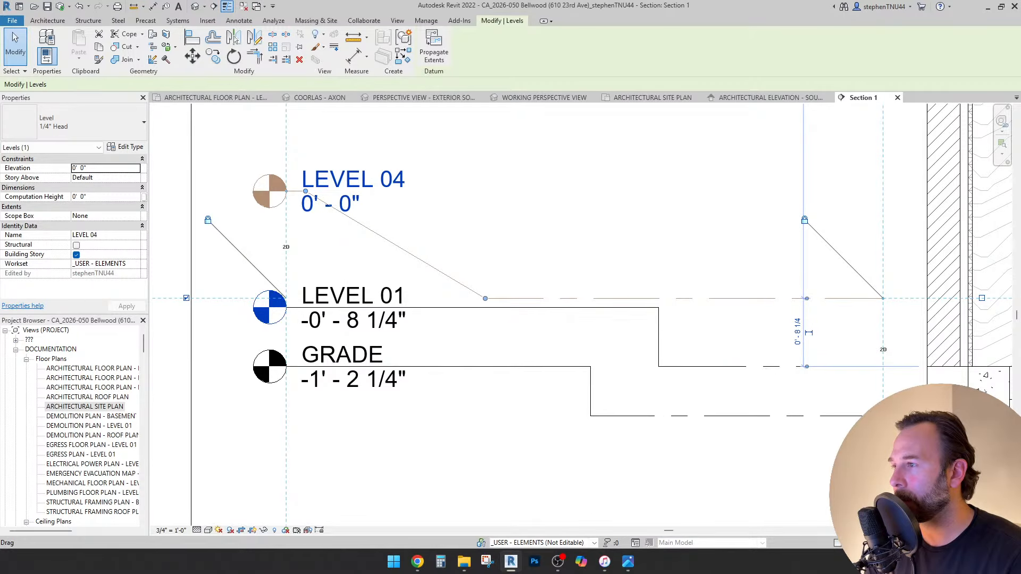
pyautogui.moveTo(305, 191); pyautogui.dragTo(485, 236)
pyautogui.press('Escape')
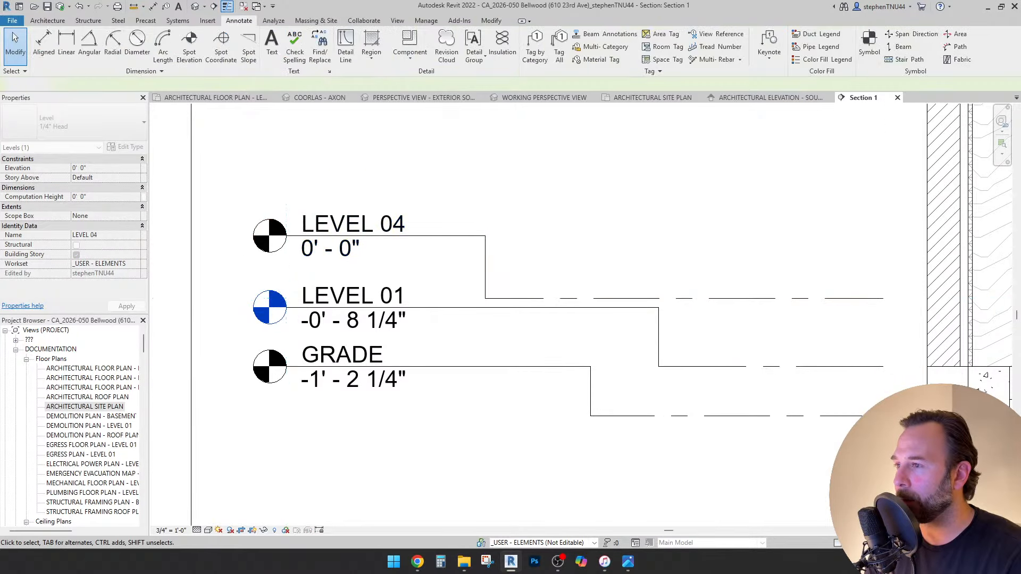
# Reframe the level heads and select the LEVEL 04 level again.
pyautogui.scroll(-1, 389, 214)
pyautogui.scroll(-2, 388, 211)
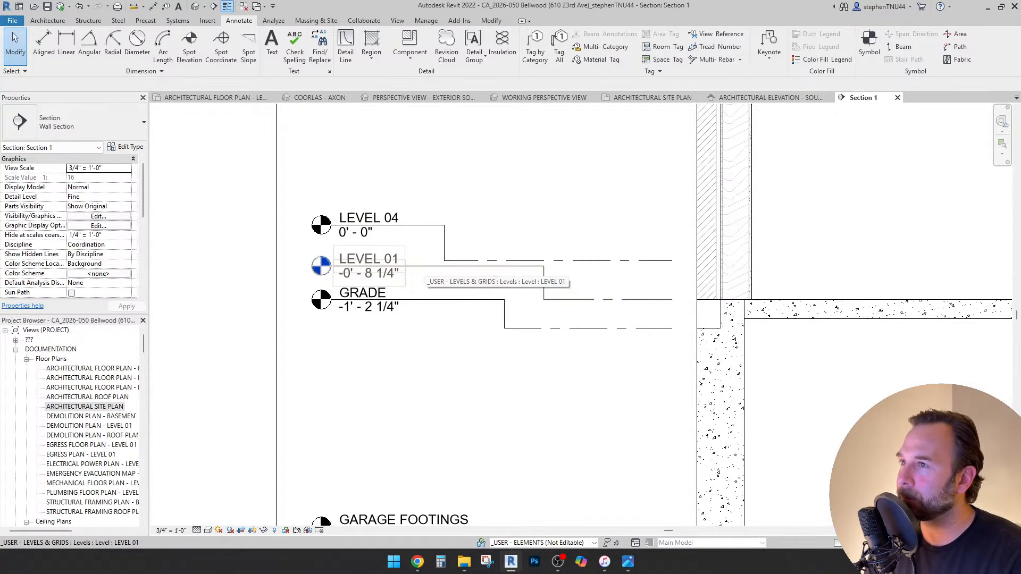
pyautogui.scroll(-1, 419, 265)
pyautogui.scroll(2, 473, 406)
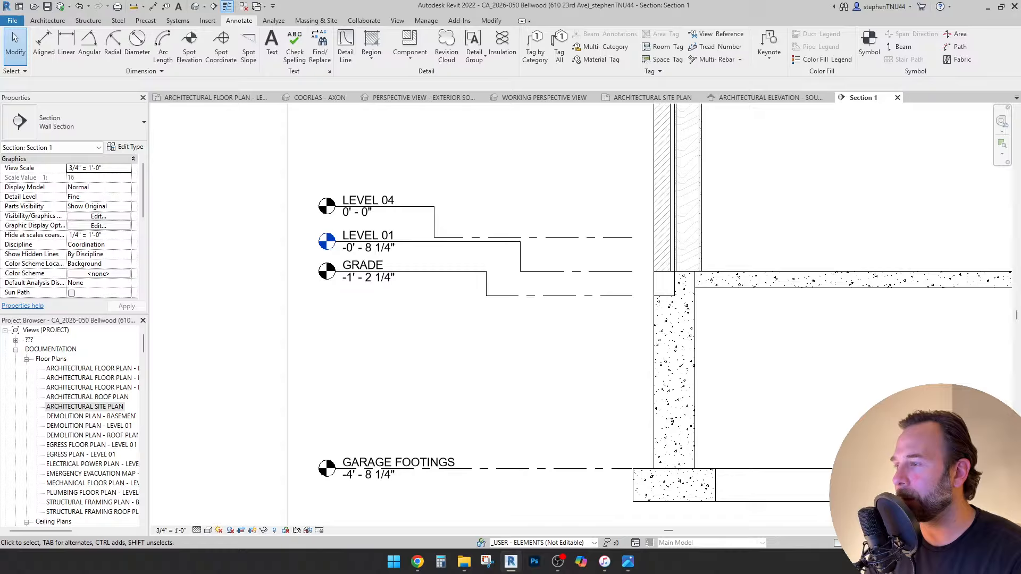
pyautogui.scroll(-1, 409, 307)
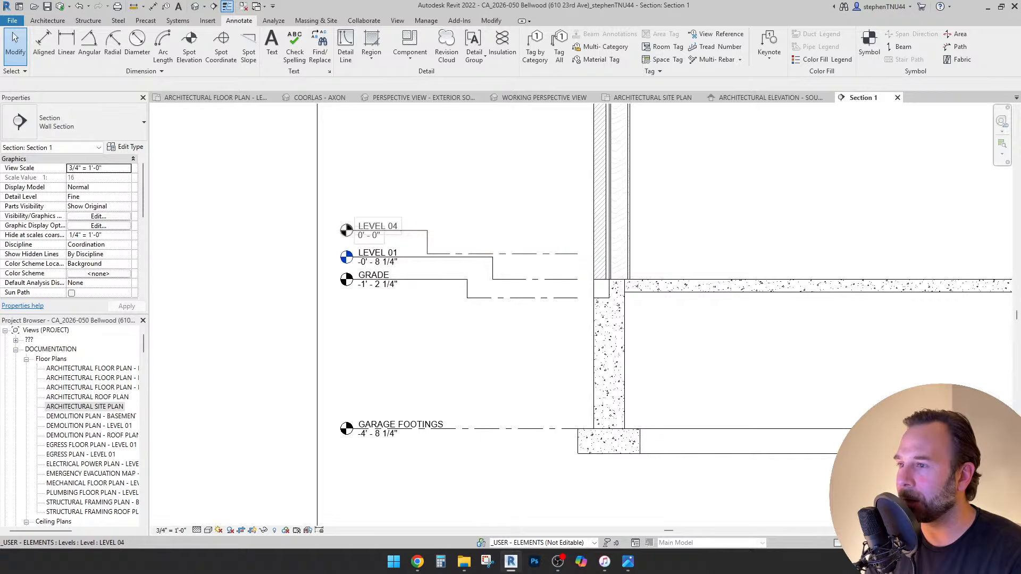
pyautogui.click(387, 231)
pyautogui.moveTo(389, 231); pyautogui.dragTo(362, 232, button='middle')
pyautogui.press('Escape')
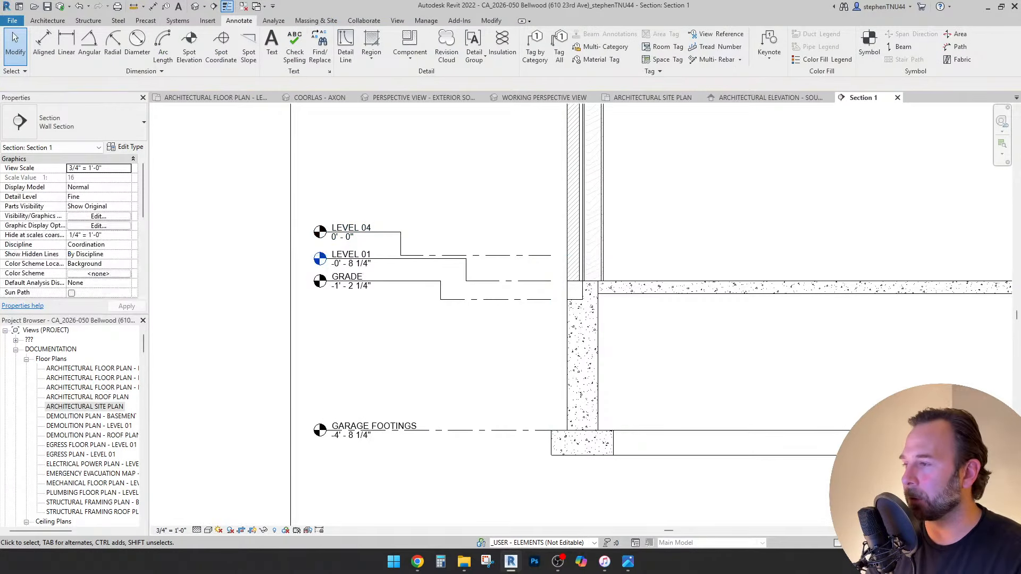
pyautogui.scroll(2, 352, 228)
pyautogui.click(351, 226)
# Rename the 0' - 0" level from LEVEL 04 to GRADE "0".
pyautogui.click(351, 226)
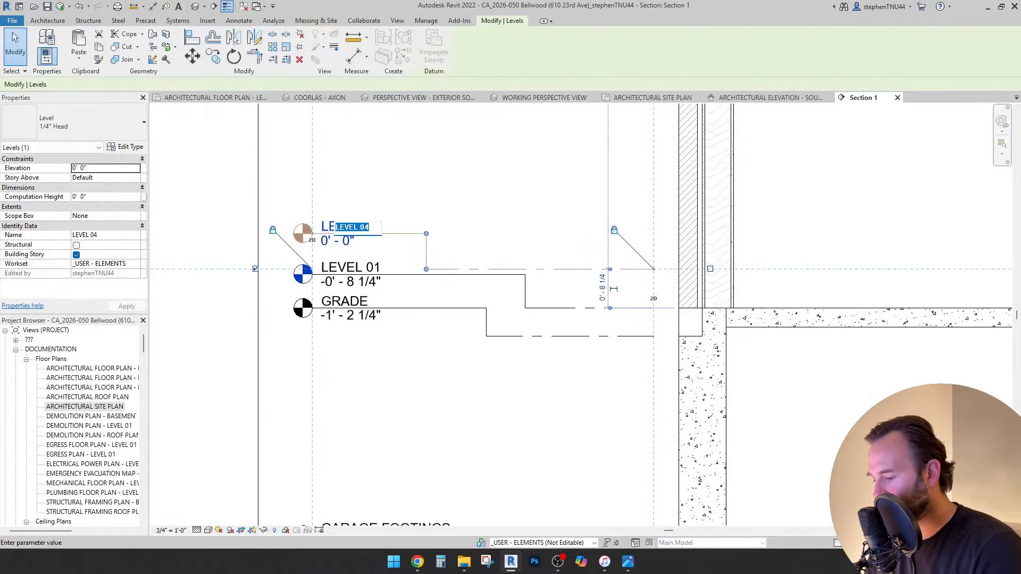
pyautogui.press('capslock')
pyautogui.write('grade')
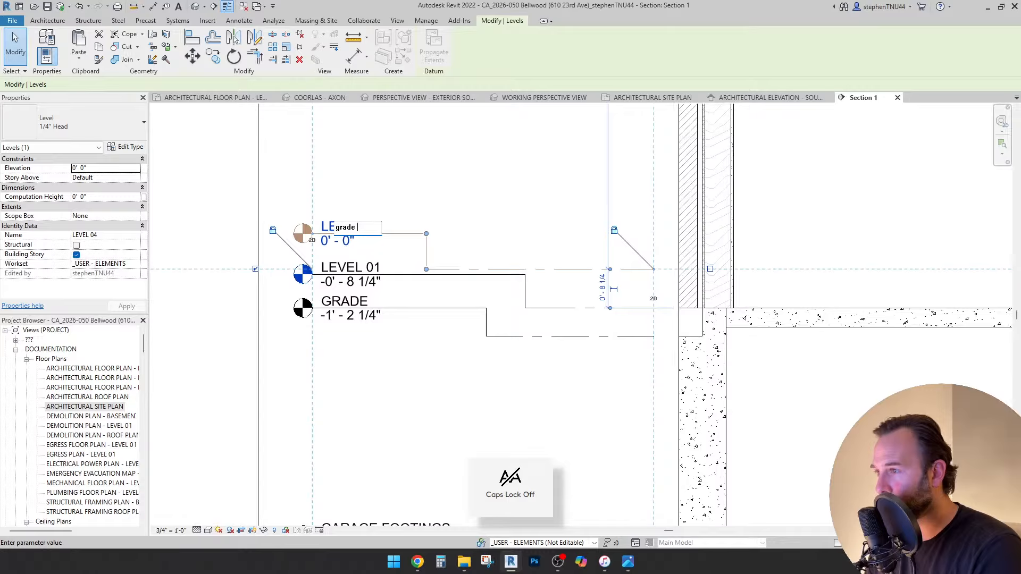
pyautogui.press('BackSpace')
pyautogui.press('BackSpace')
pyautogui.press('capslock')
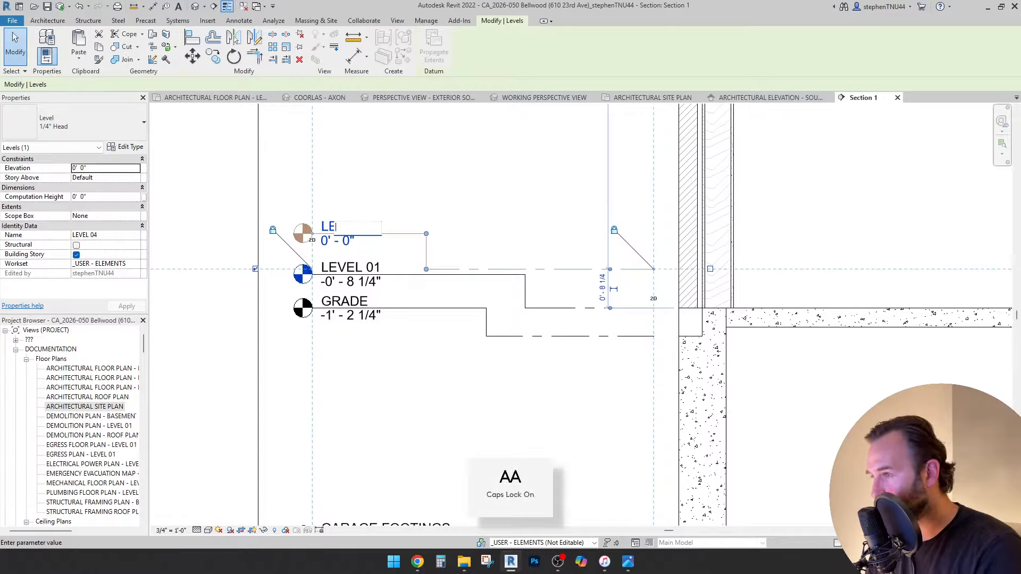
pyautogui.write('RADE')
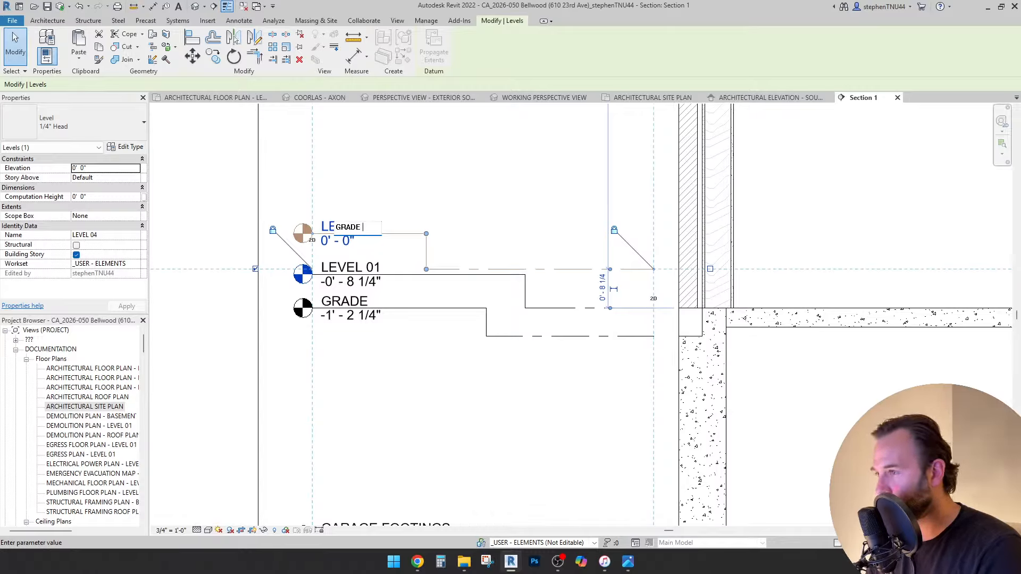
pyautogui.write(' 0')
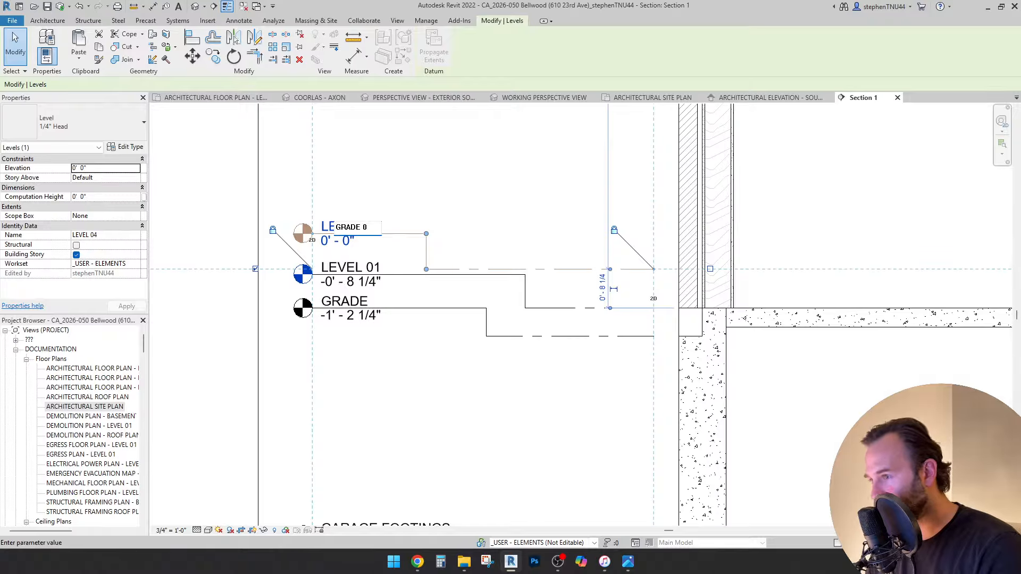
pyautogui.write("'")
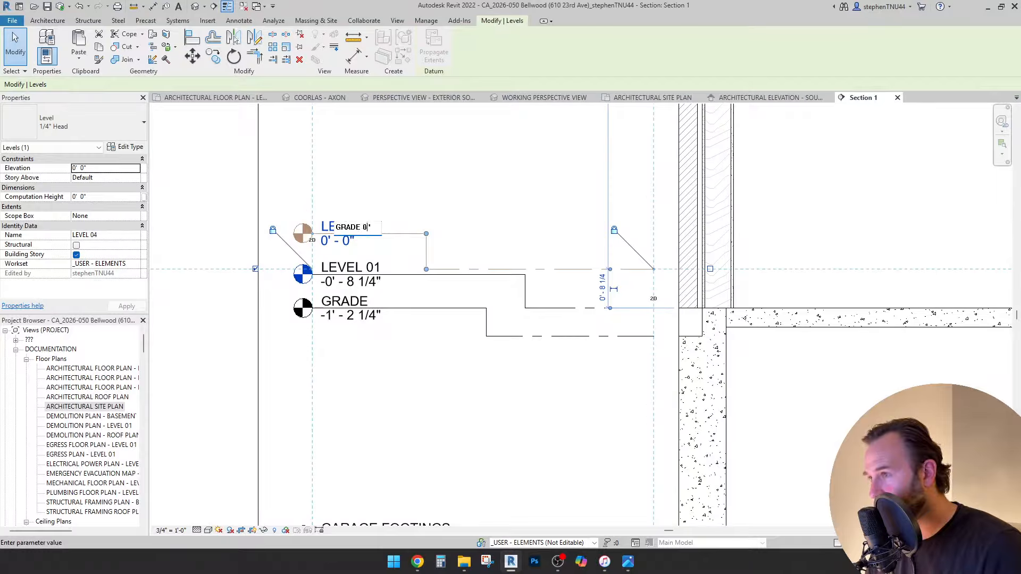
pyautogui.write('"')
pyautogui.press('Return')
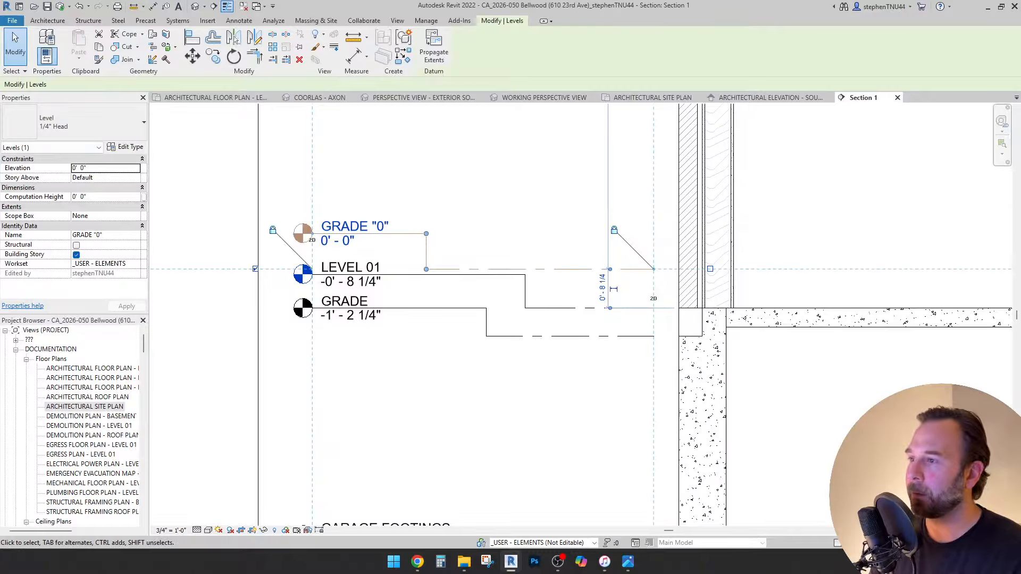
pyautogui.press('Escape')
pyautogui.scroll(-4, 532, 313)
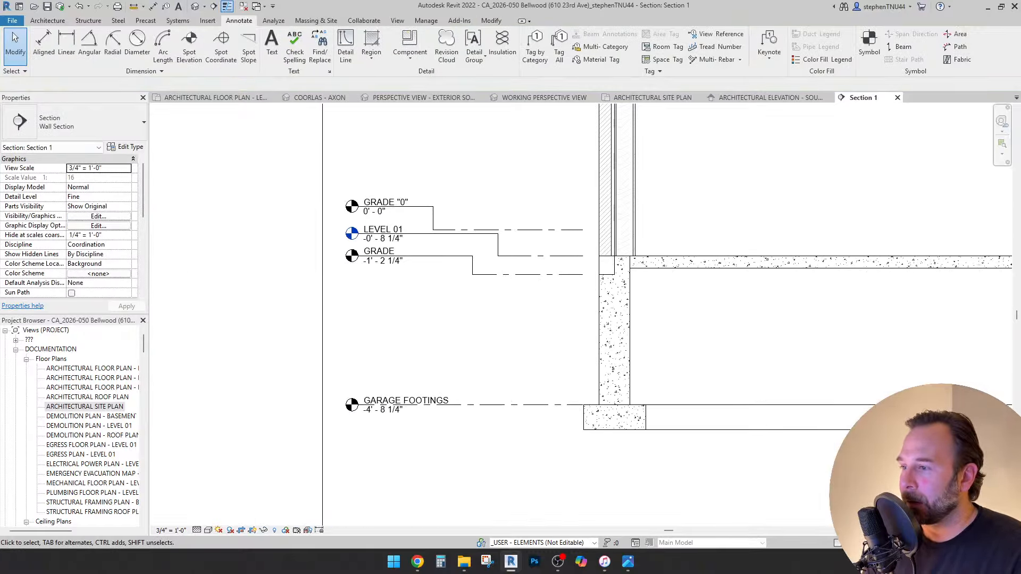
pyautogui.scroll(-5, 691, 222)
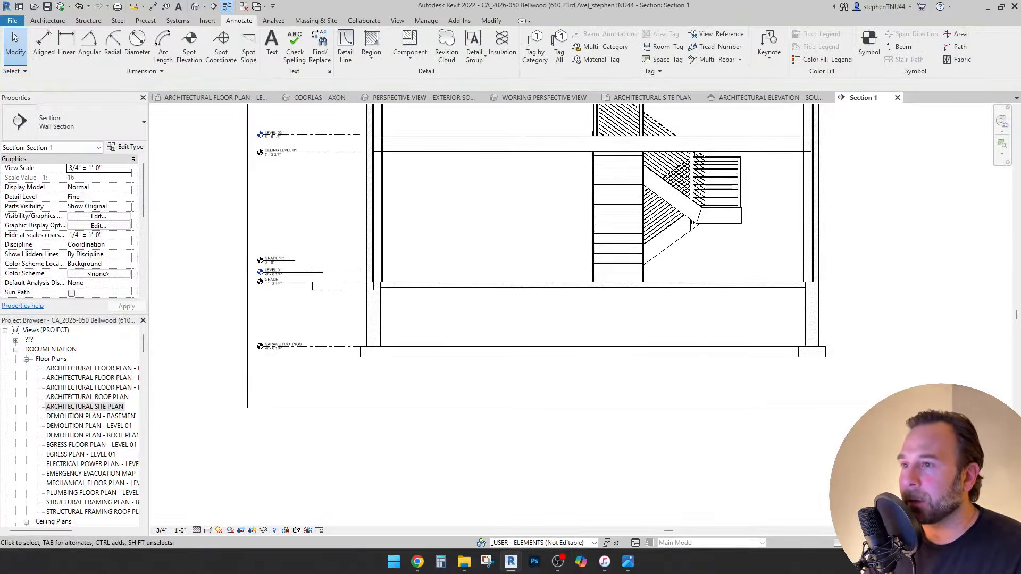
pyautogui.scroll(-1, 691, 222)
pyautogui.moveTo(692, 221); pyautogui.dragTo(687, 301, button='middle')
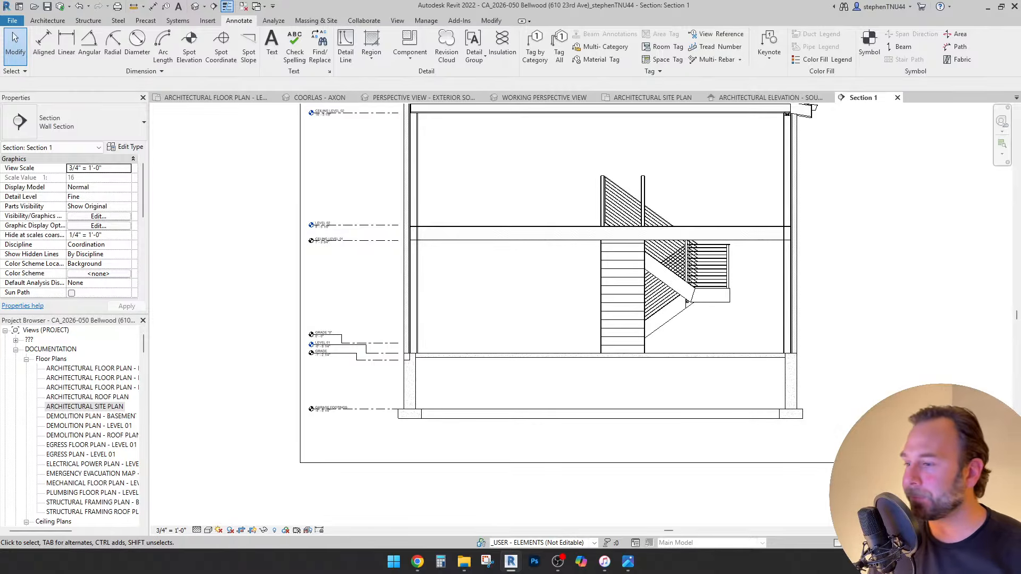
pyautogui.scroll(-1, 363, 338)
pyautogui.moveTo(363, 338)
pyautogui.mouseDown(button='middle')
pyautogui.moveTo(354, 383)
pyautogui.moveTo(310, 429)
pyautogui.moveTo(341, 402)
pyautogui.mouseUp(button='middle')
pyautogui.scroll(-1, 341, 402)
pyautogui.scroll(10, 380, 411)
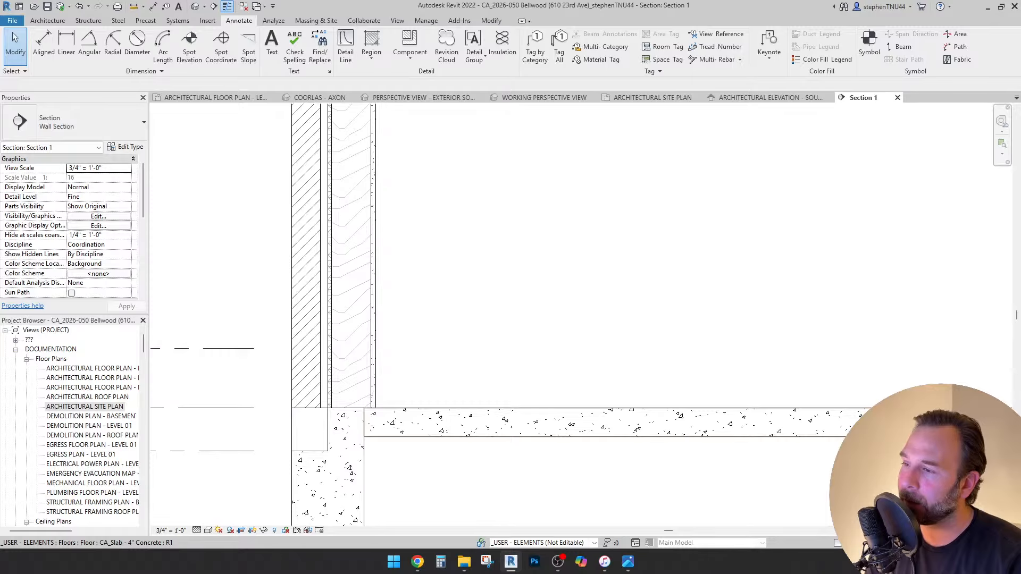
pyautogui.scroll(-2, 405, 409)
pyautogui.click(715, 417)
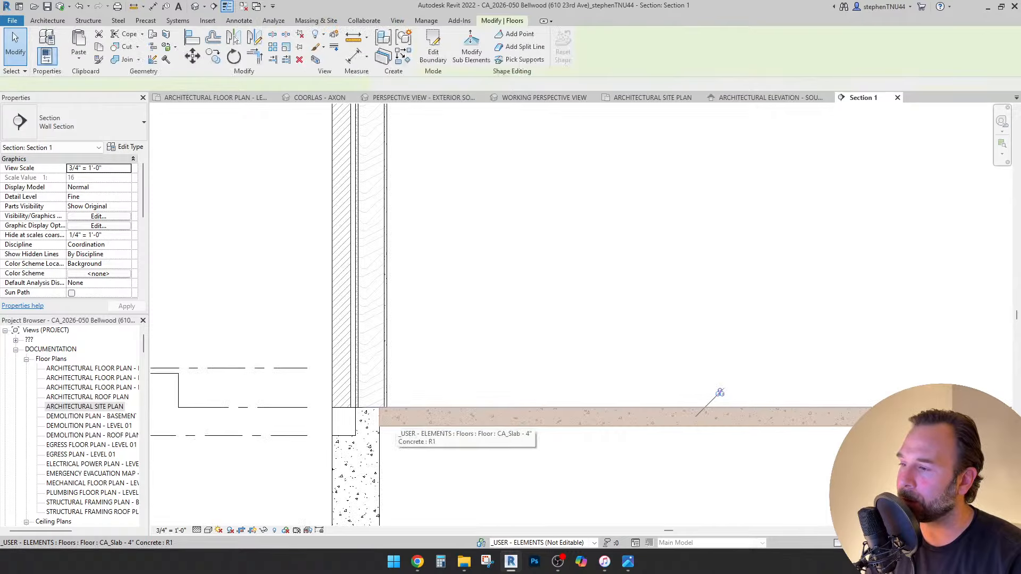
pyautogui.scroll(2, 372, 420)
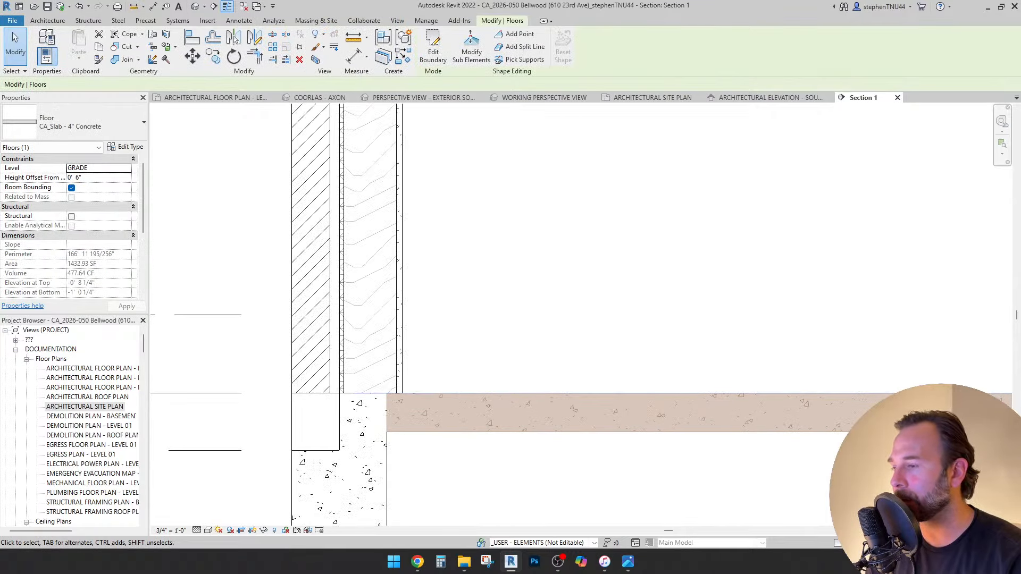
pyautogui.scroll(-3, 523, 291)
# Clear the slab selection and browse the project views, picking the M1.1 - MECHANICAL DETAILS sheet.
pyautogui.press('Escape')
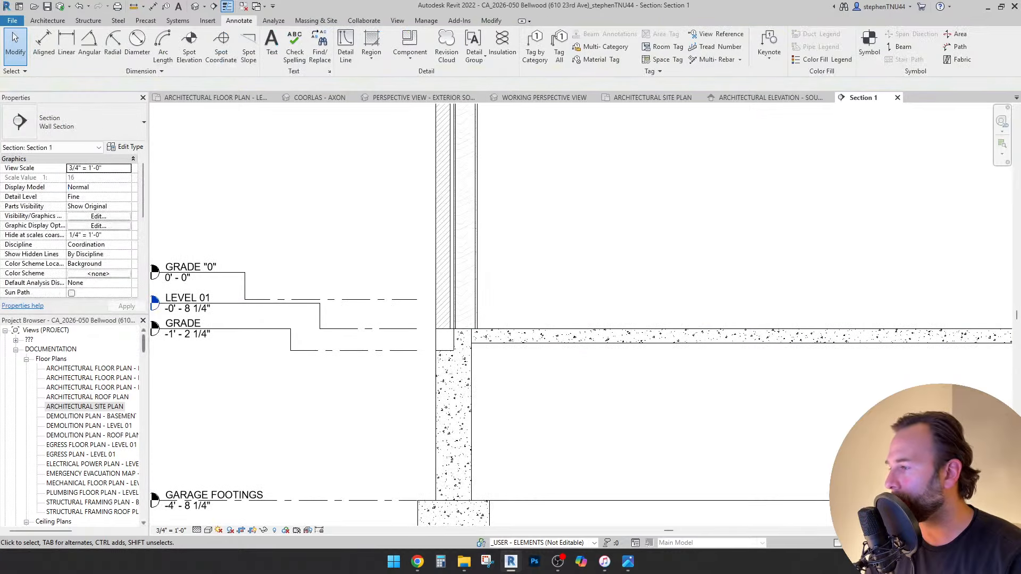
pyautogui.moveTo(143, 343); pyautogui.dragTo(143, 483)
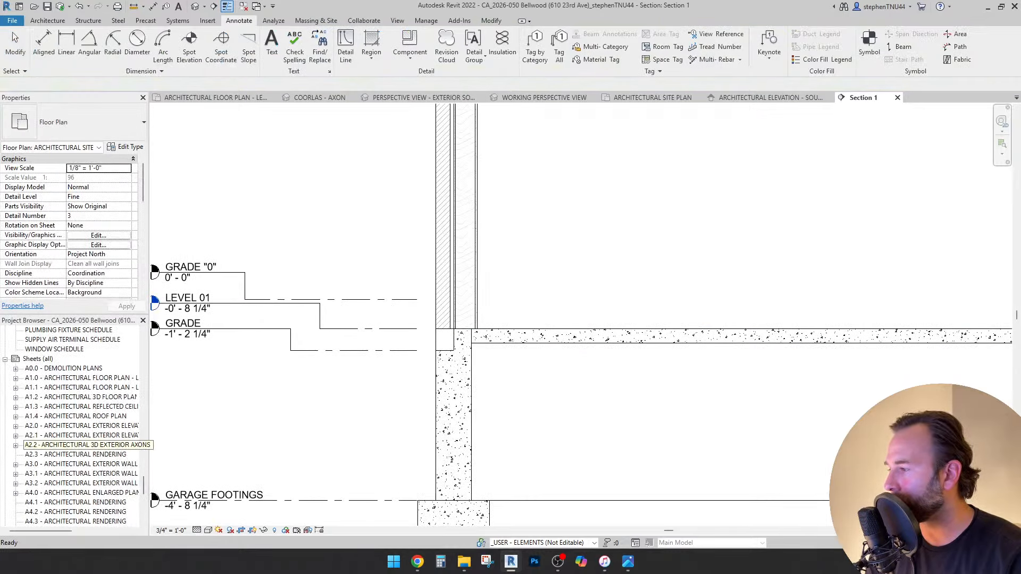
pyautogui.scroll(-4, 80, 444)
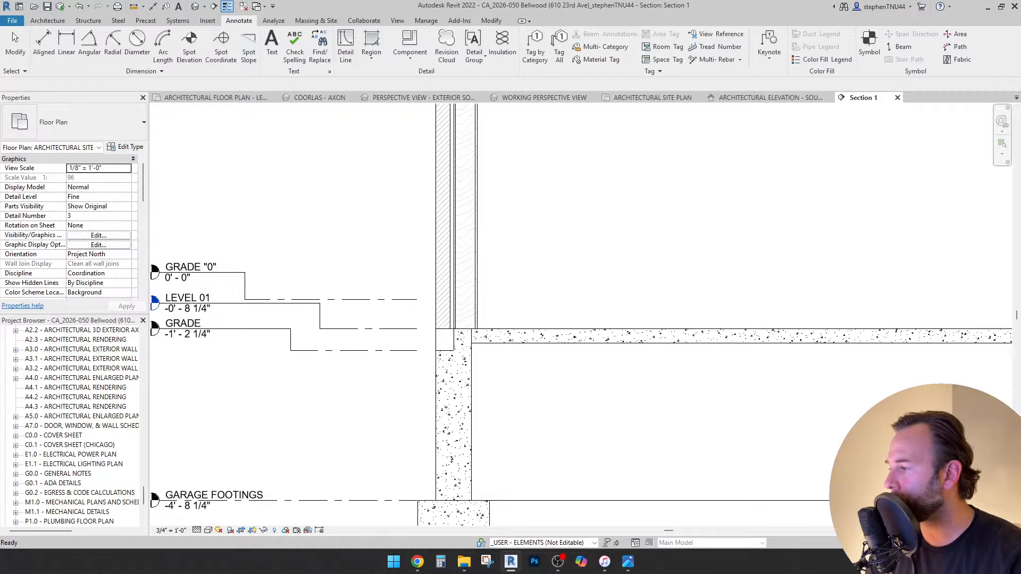
pyautogui.click(66, 511)
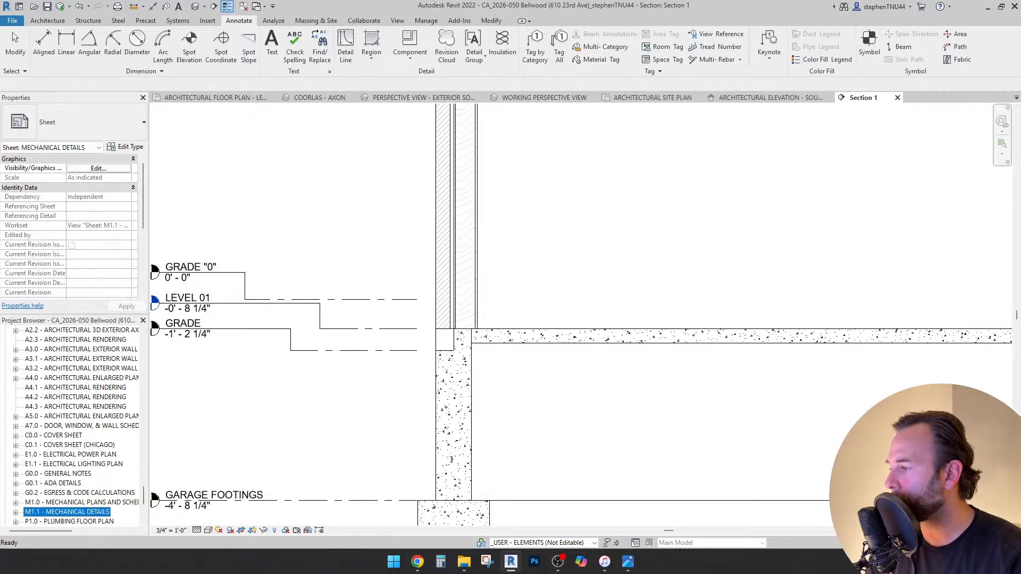
pyautogui.scroll(6, 75, 427)
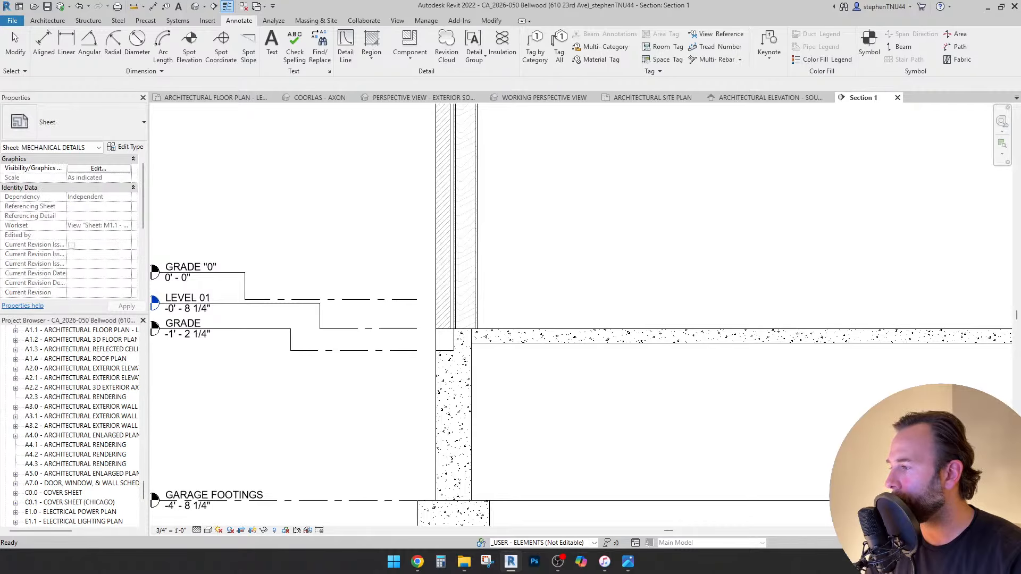
pyautogui.scroll(-5, 75, 427)
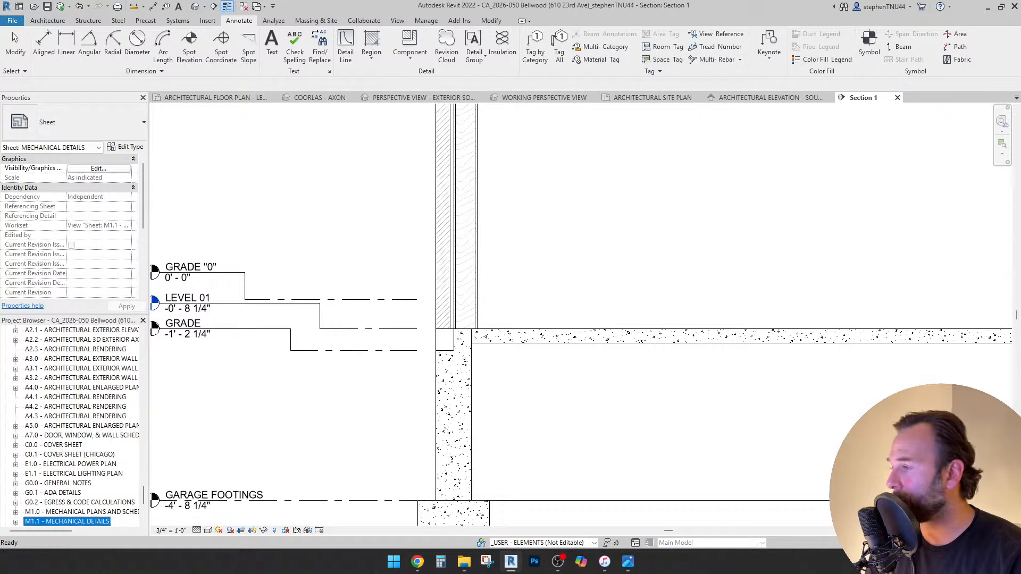
pyautogui.scroll(-2, 75, 427)
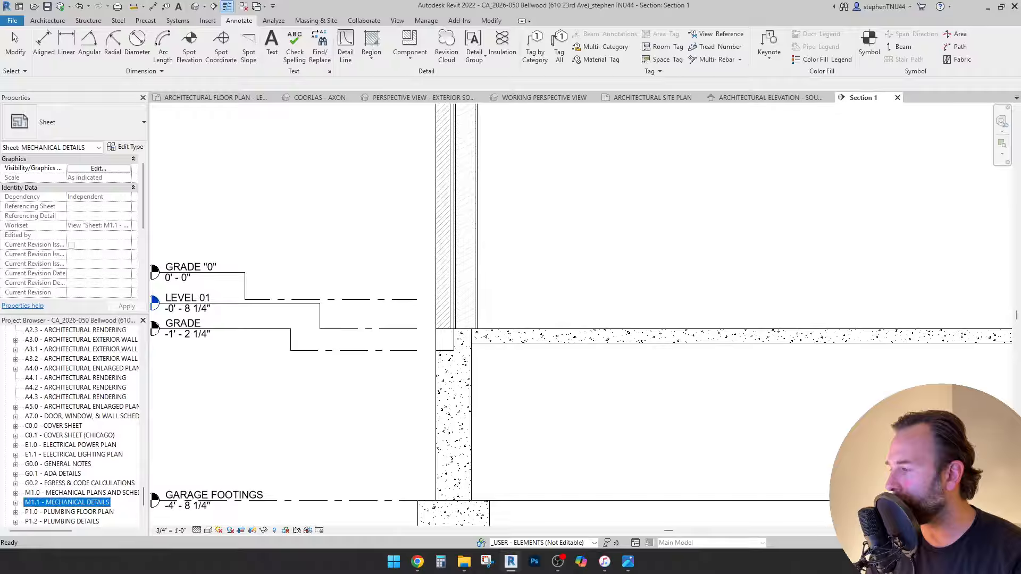
pyautogui.scroll(-8, 76, 427)
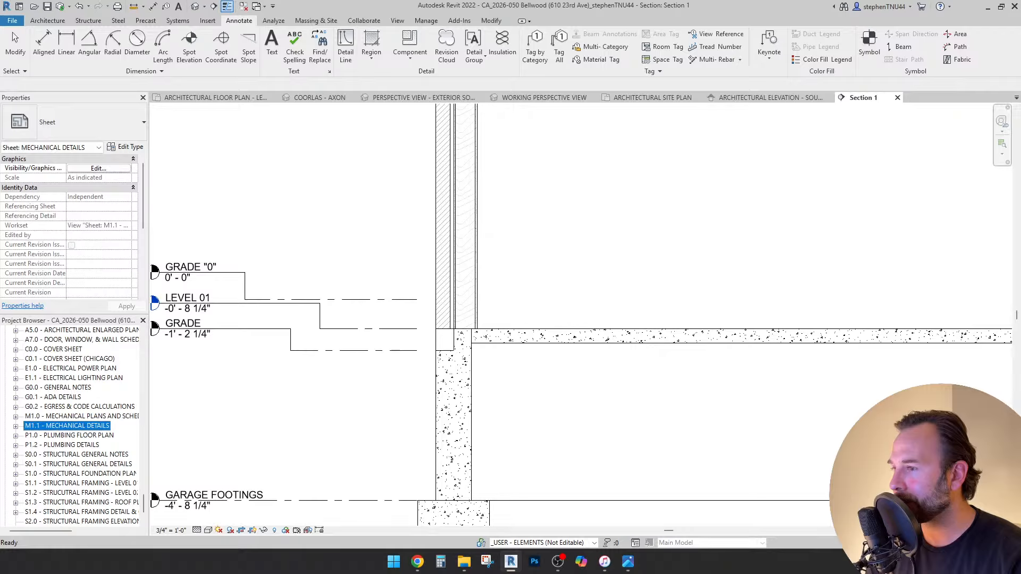
# Copy the concrete slab, paste it aligned in place, and change the copy to CA_Flooring - 3/4" White Oak.
pyautogui.click(529, 255)
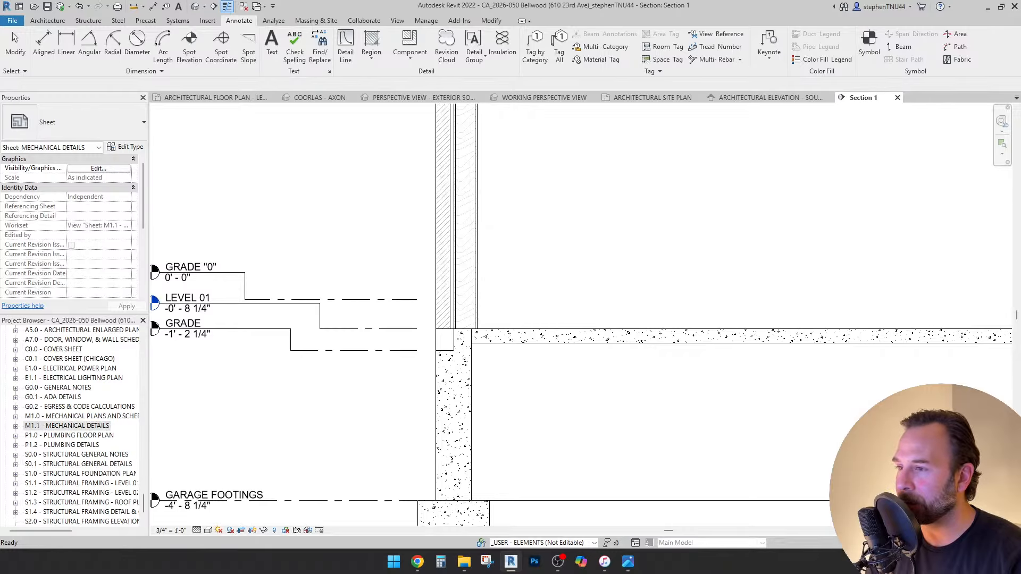
pyautogui.scroll(-3, 529, 255)
pyautogui.moveTo(529, 255); pyautogui.dragTo(389, 312, button='middle')
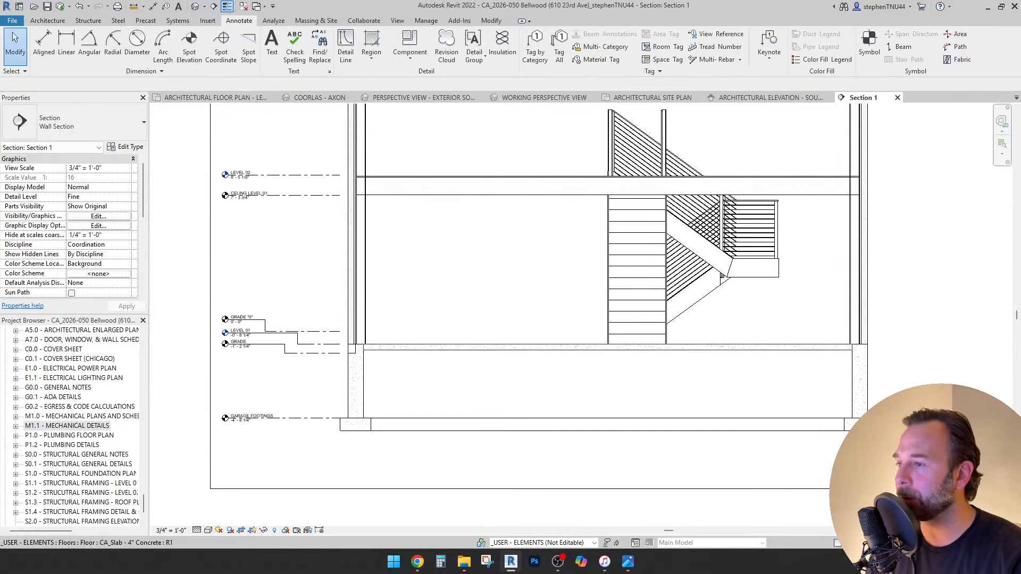
pyautogui.click(401, 350)
pyautogui.scroll(3, 401, 356)
pyautogui.scroll(2, 385, 351)
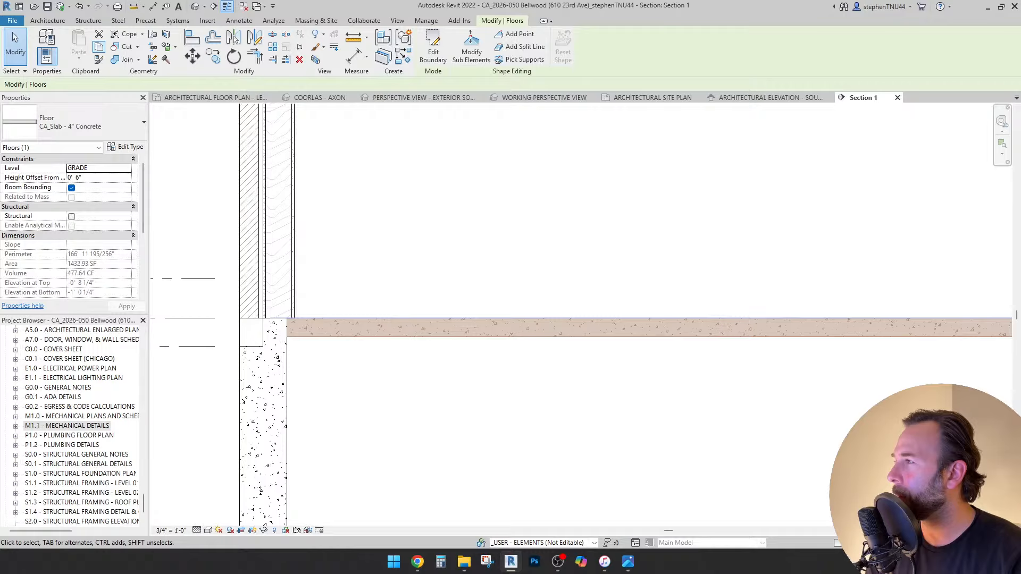
pyautogui.click(99, 46)
pyautogui.click(79, 58)
pyautogui.click(118, 161)
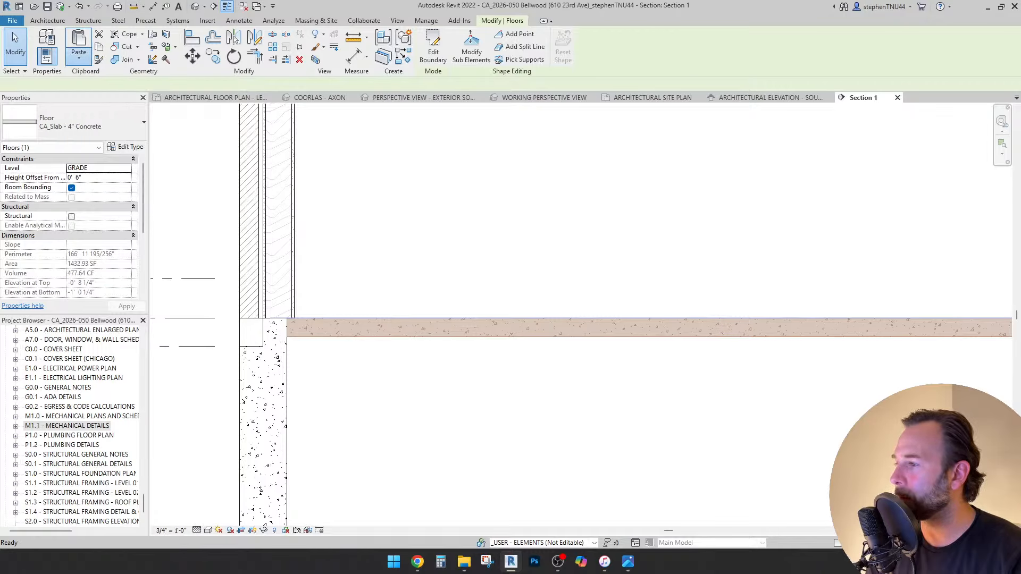
pyautogui.click(73, 122)
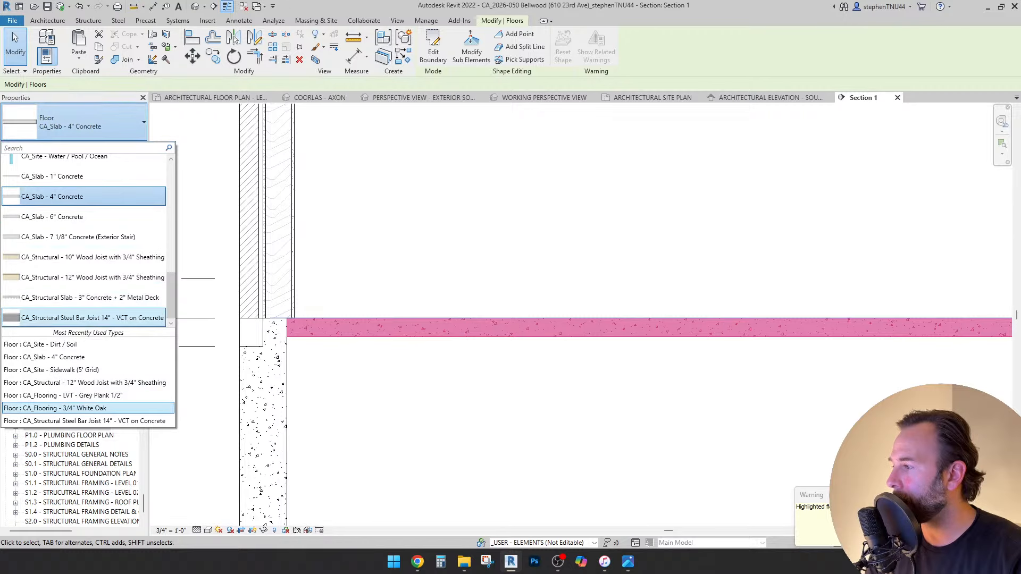
pyautogui.click(55, 408)
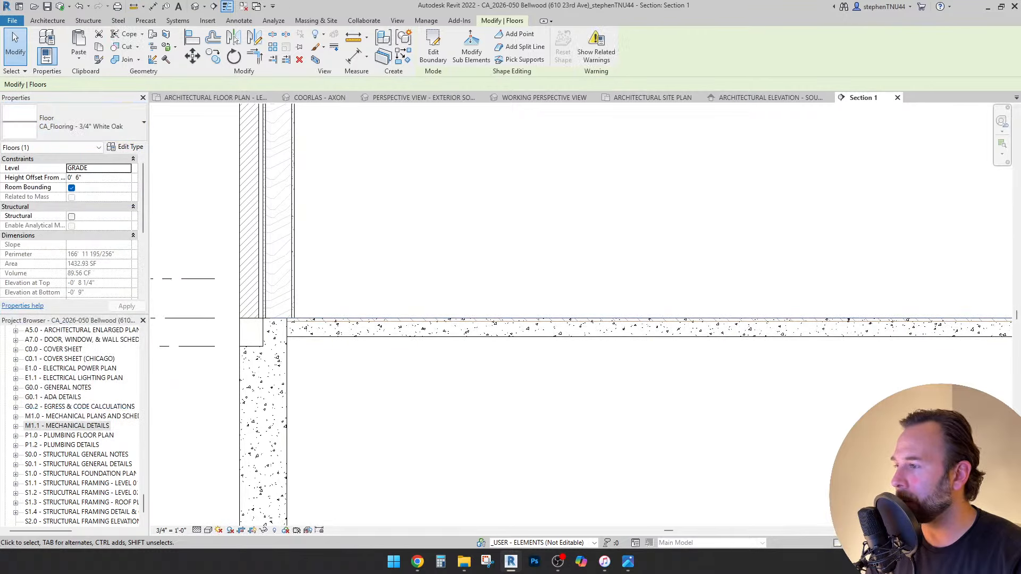
# Check the 4" concrete slab lying beneath the new White Oak floor.
pyautogui.press('Escape')
pyautogui.click(301, 335)
pyautogui.scroll(3, 301, 335)
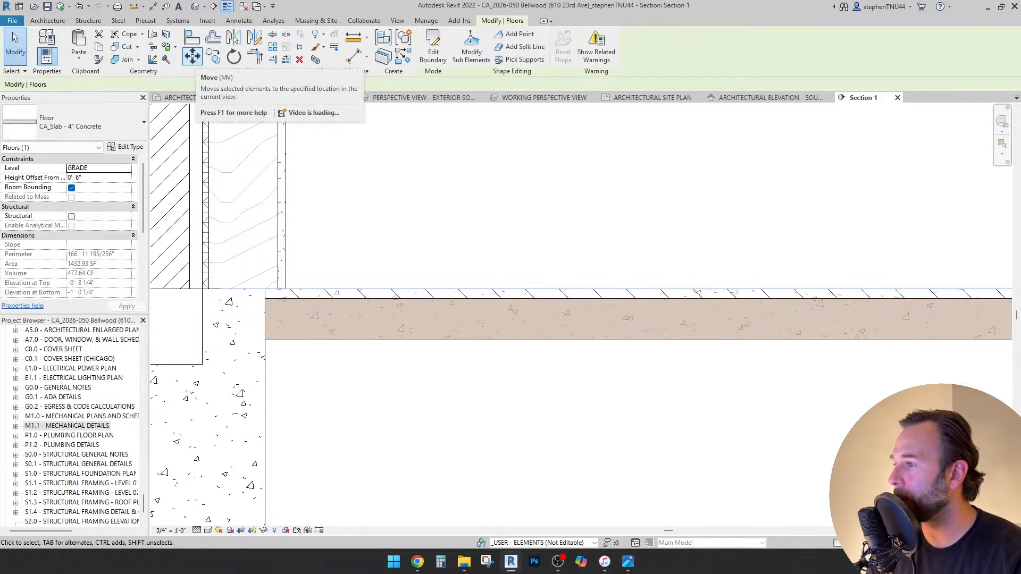
pyautogui.press('Escape')
pyautogui.click(638, 314)
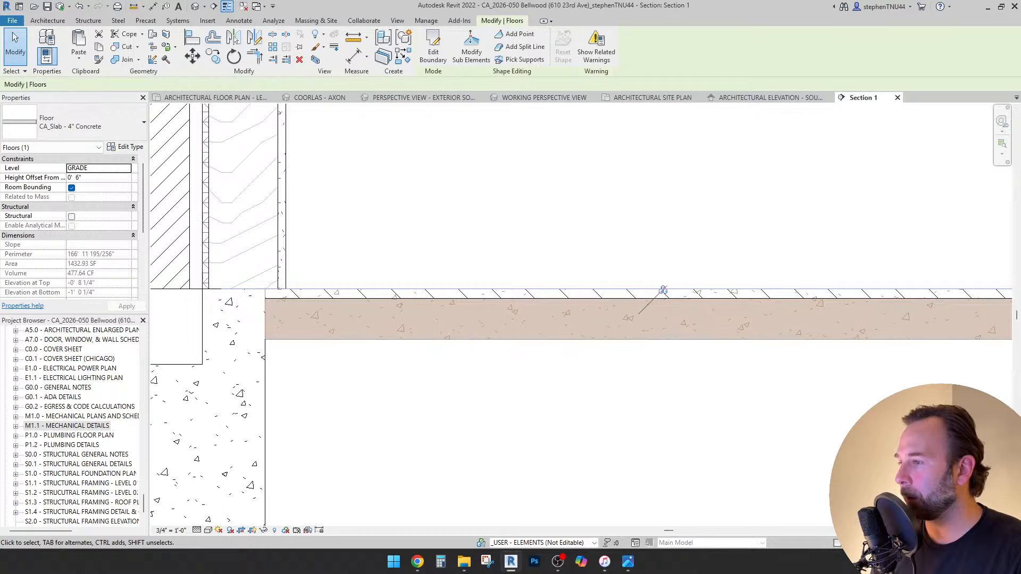
pyautogui.press('Escape')
# Set the White Oak floor's Height Offset From Level to 0' 6 3/4".
pyautogui.click(373, 290)
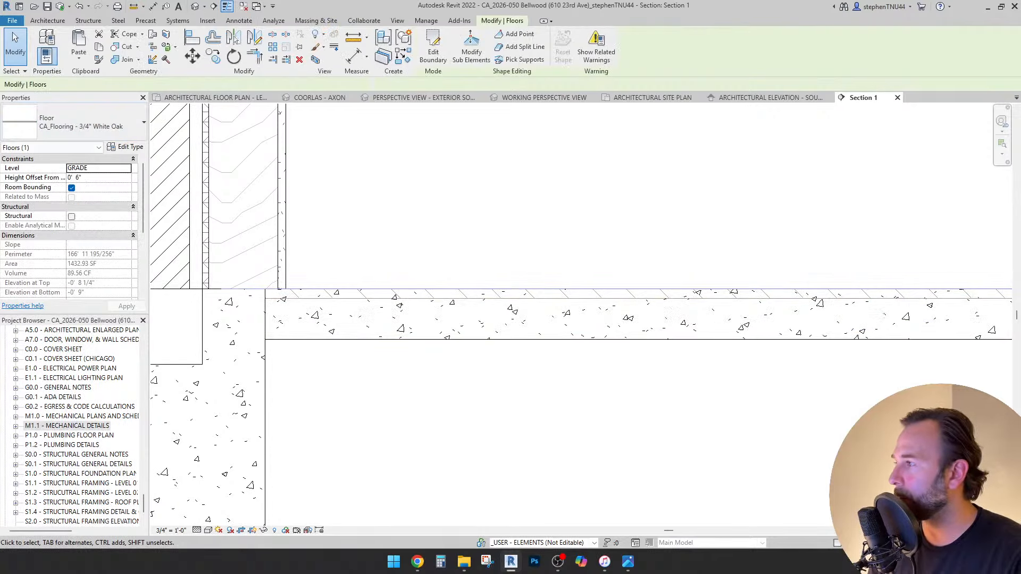
pyautogui.click(98, 177)
pyautogui.press('Return')
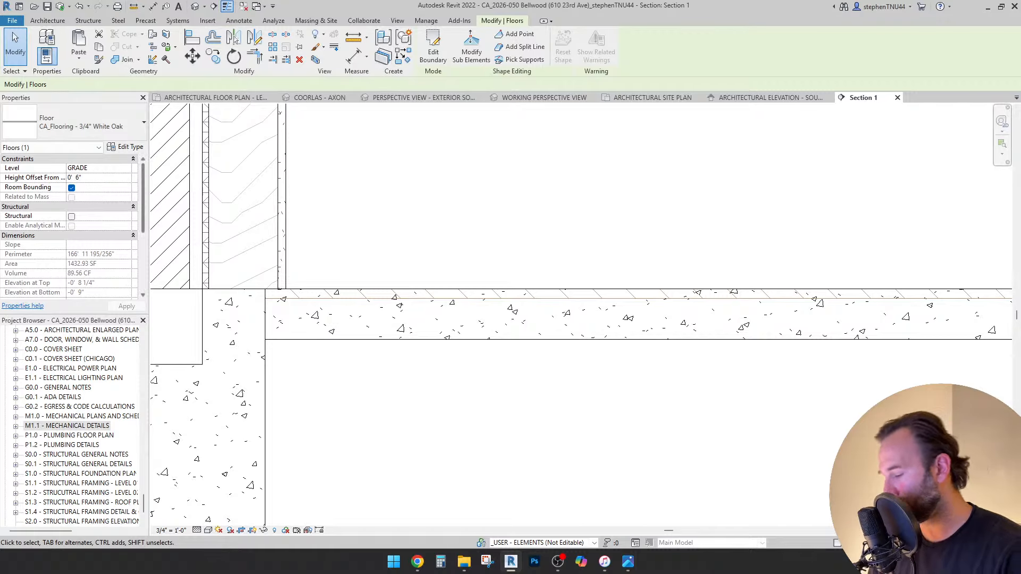
pyautogui.click(81, 178)
pyautogui.press('Return')
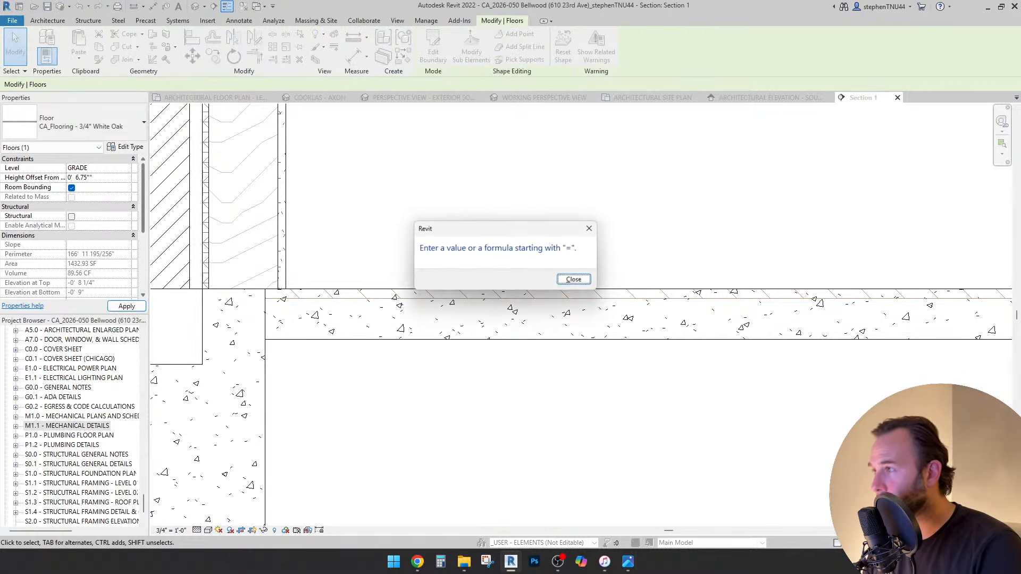
pyautogui.click(583, 279)
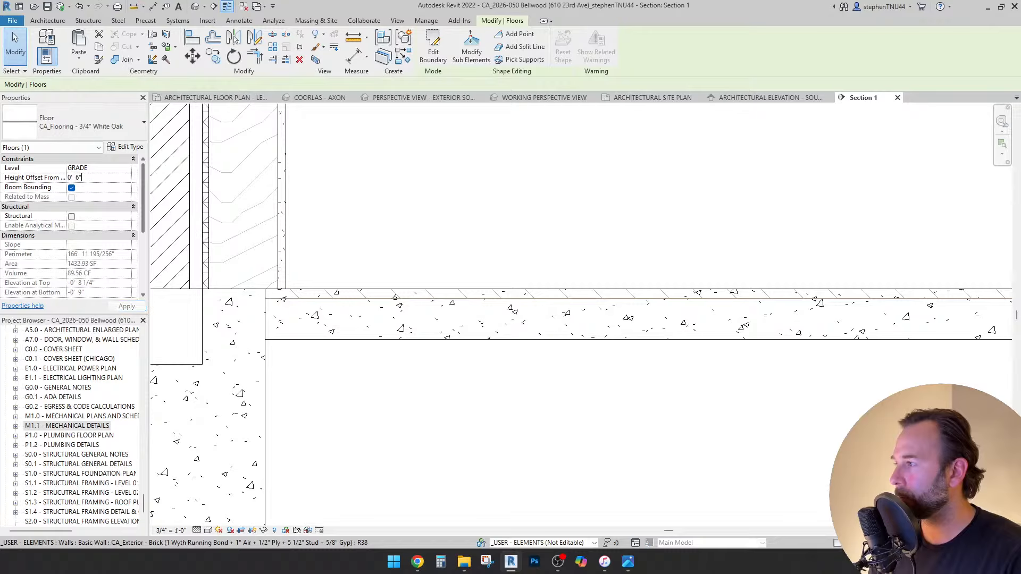
pyautogui.write('.75')
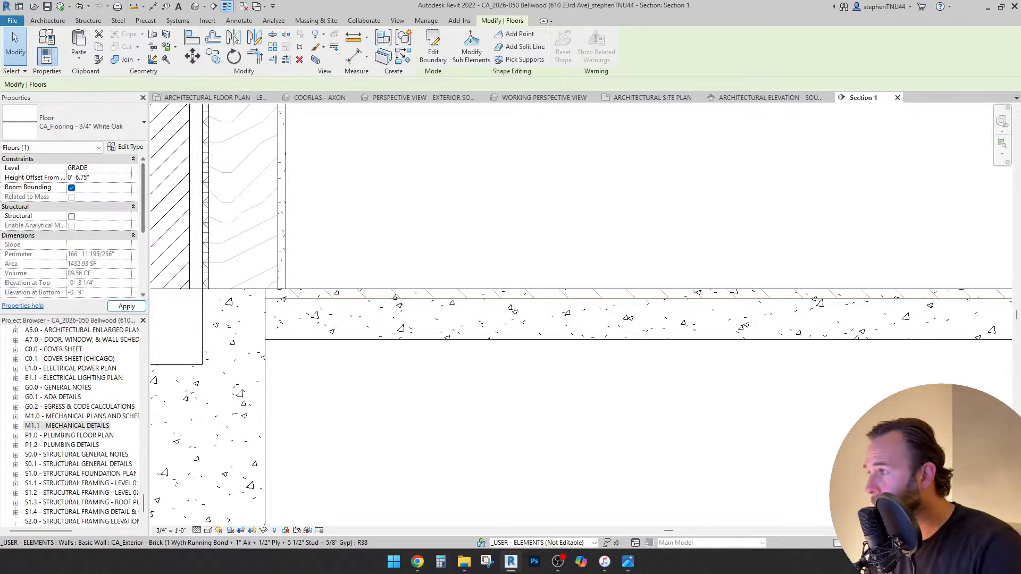
pyautogui.press('Return')
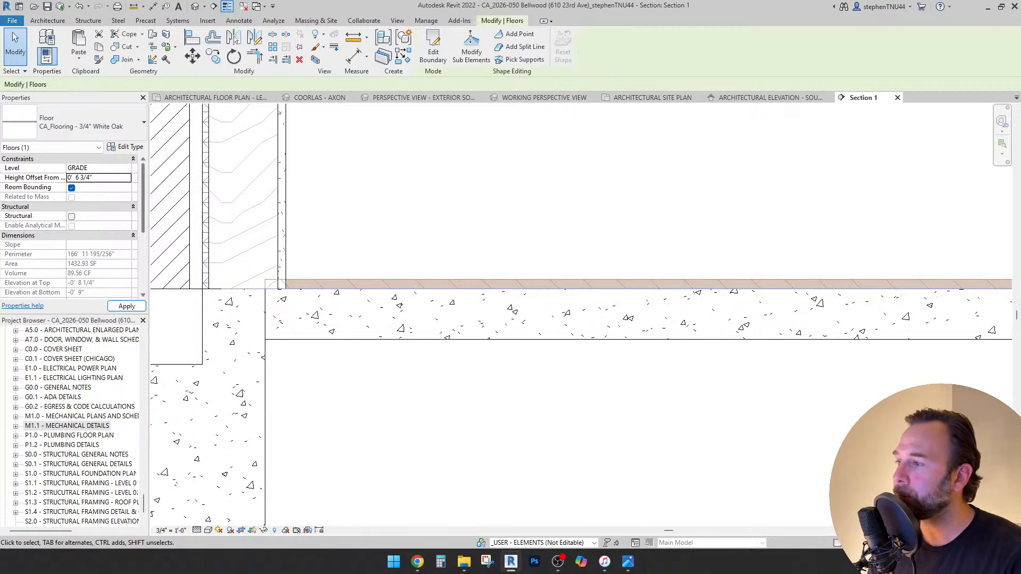
pyautogui.press('Escape')
# Verify the White Oak floor sits on the slab at the foundation wall junction.
pyautogui.scroll(-7, 324, 271)
pyautogui.scroll(3, 930, 225)
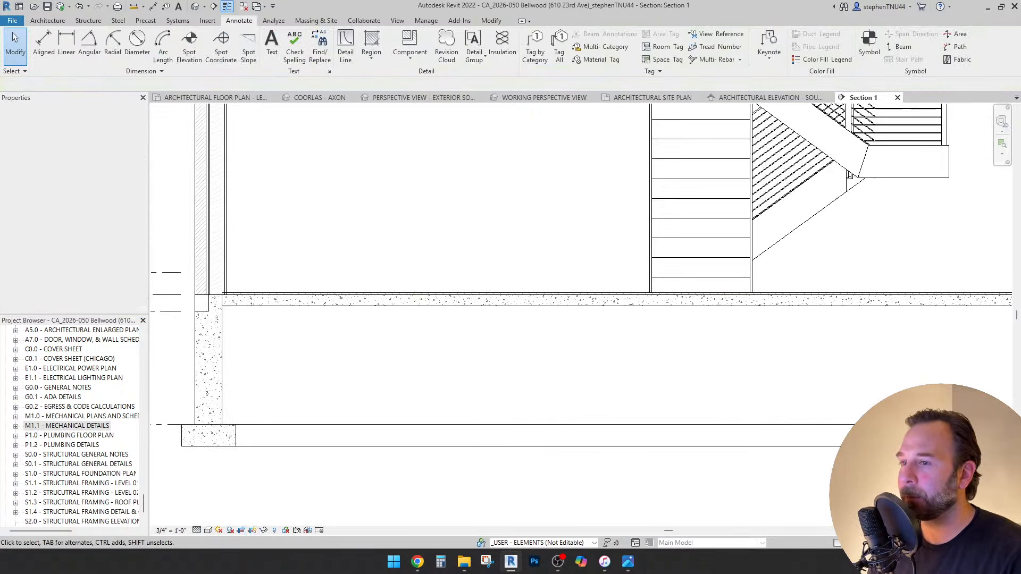
pyautogui.scroll(-2, 694, 269)
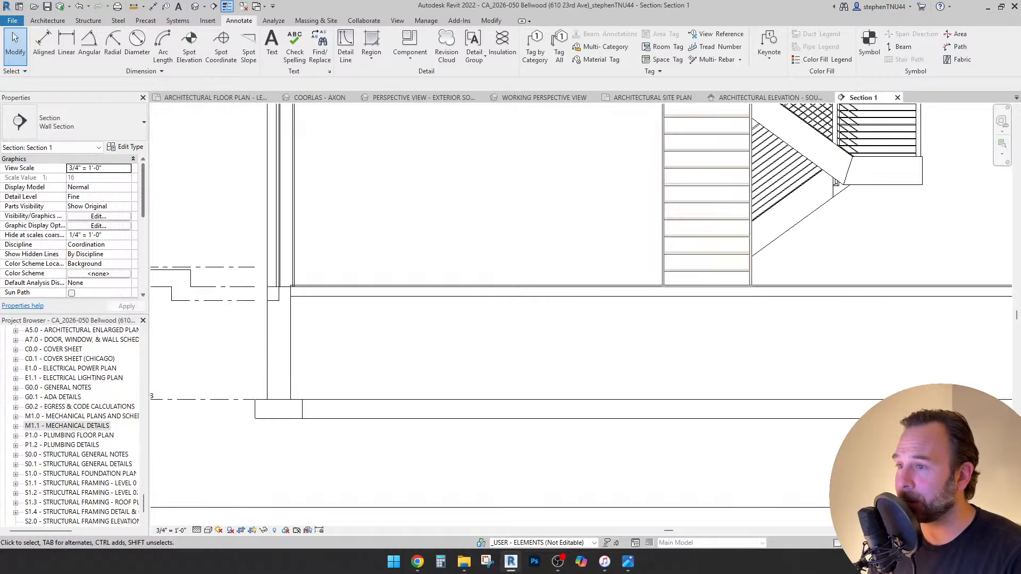
pyautogui.scroll(3, 322, 290)
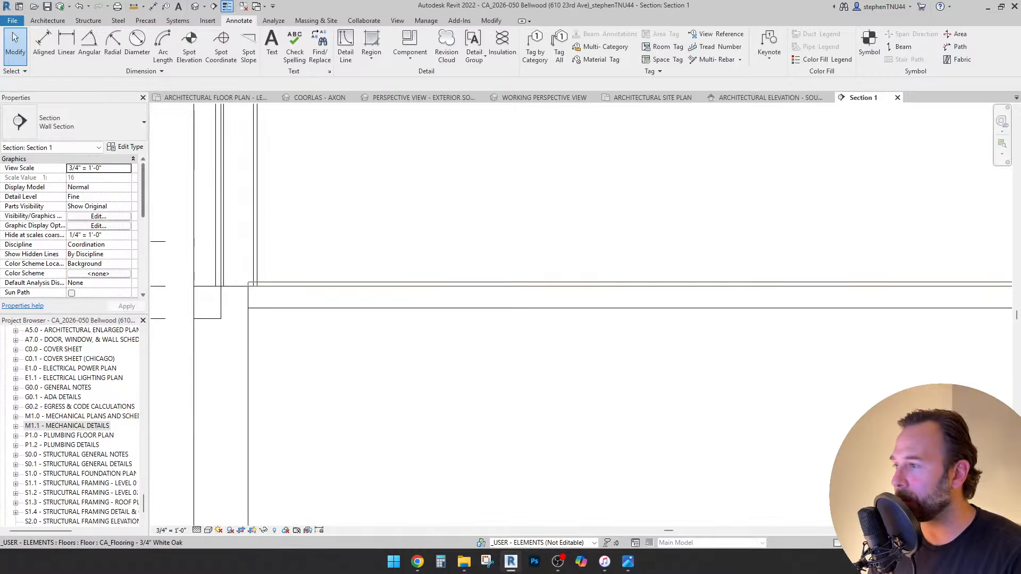
pyautogui.scroll(-1, 342, 270)
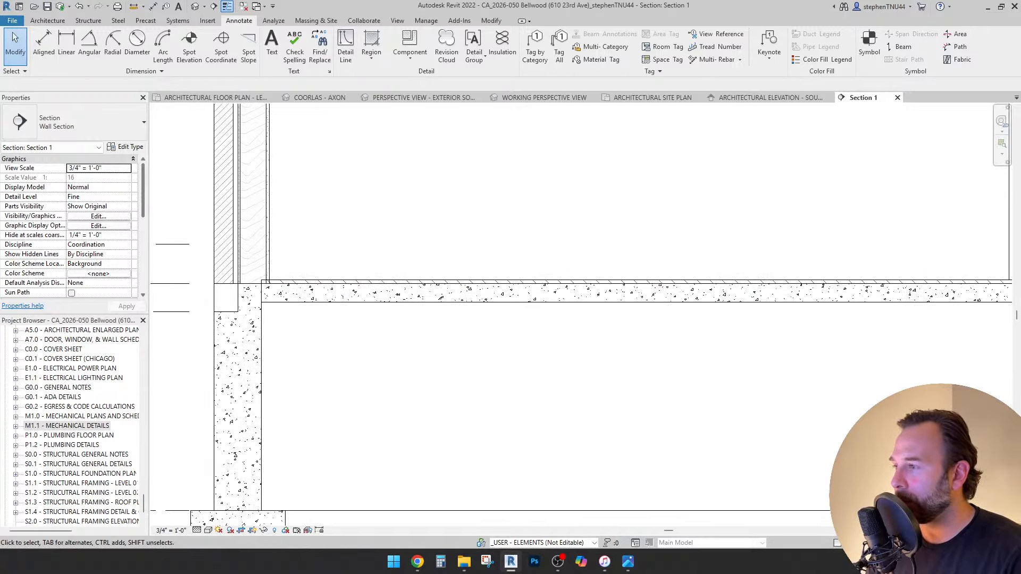
pyautogui.moveTo(343, 282); pyautogui.dragTo(401, 325, button='middle')
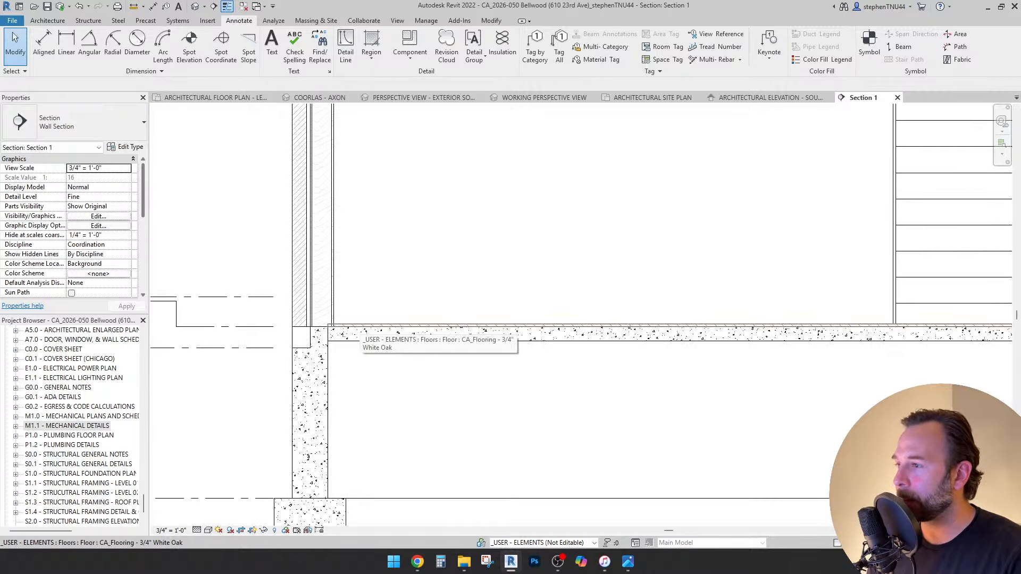
pyautogui.click(352, 325)
pyautogui.scroll(2, 322, 327)
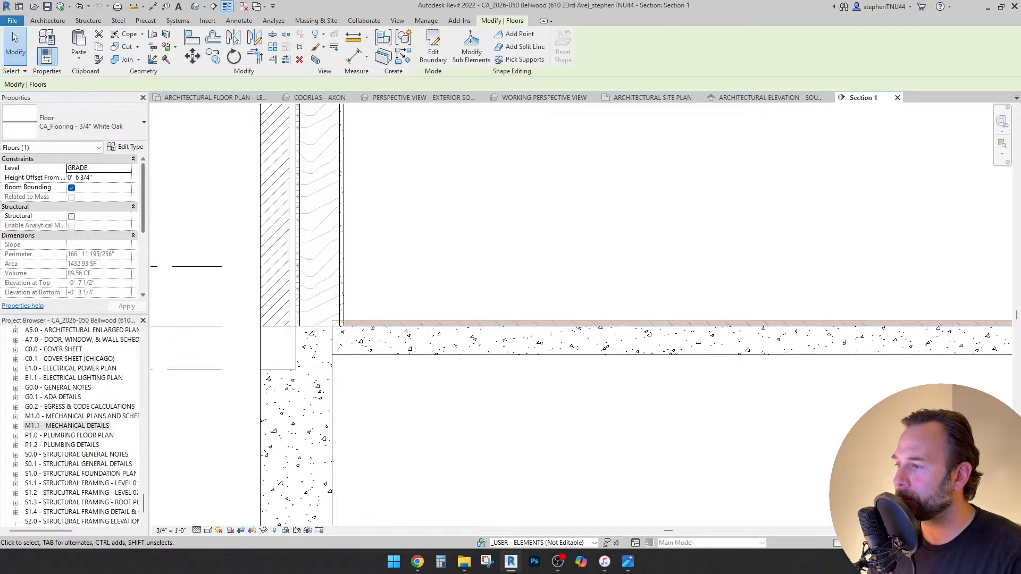
pyautogui.press('Escape')
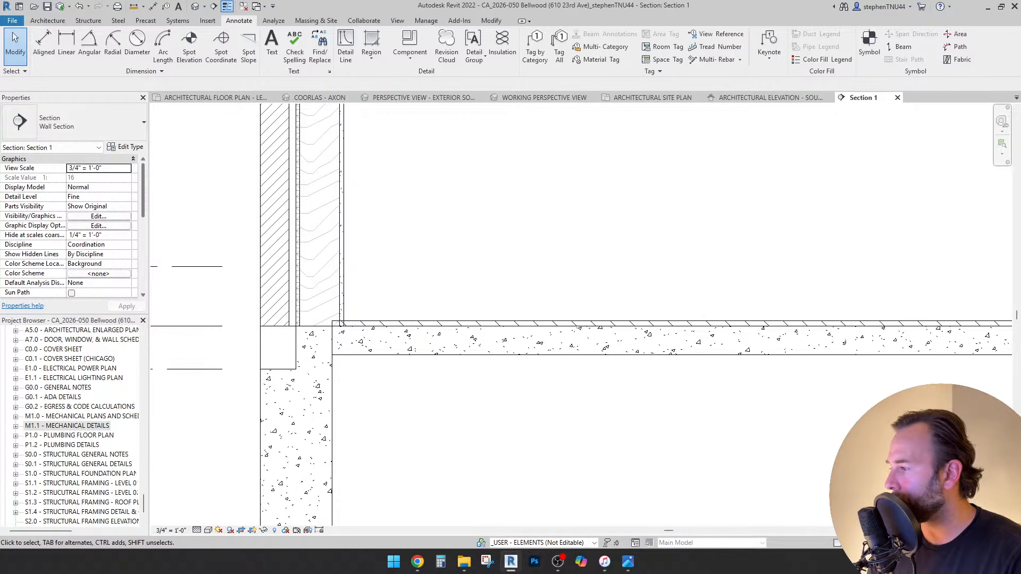
# Open sheet S0.1 - STRUCTURAL GENERAL DETAILS and inspect its slab detail viewport.
pyautogui.doubleClick(78, 463)
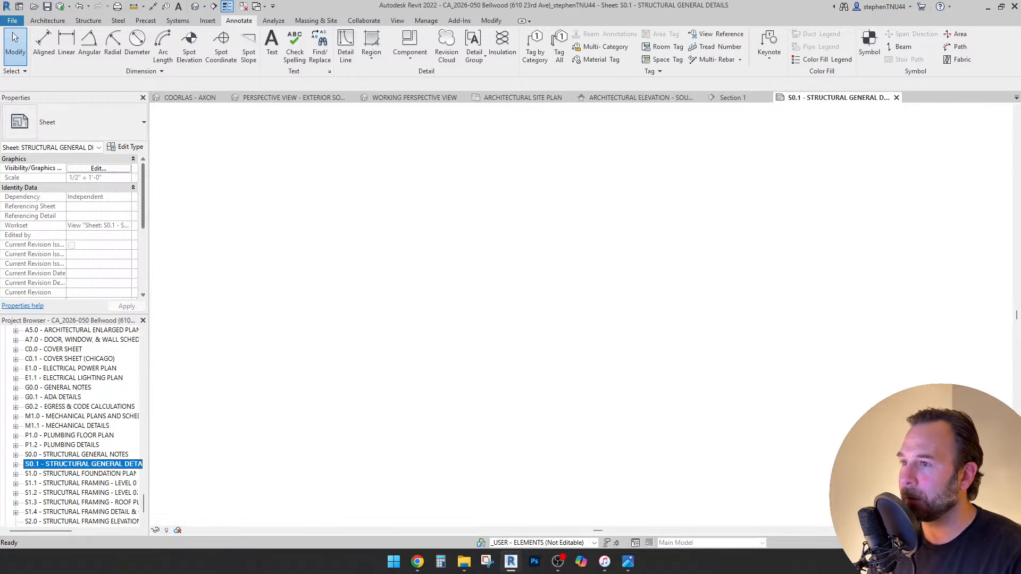
pyautogui.scroll(3, 641, 141)
pyautogui.scroll(5, 541, 343)
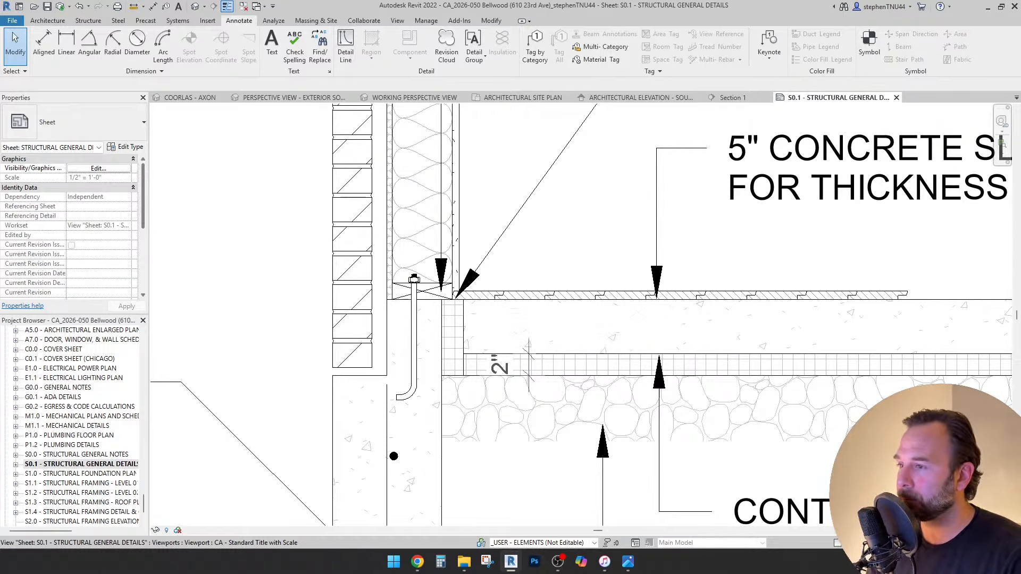
pyautogui.click(414, 279)
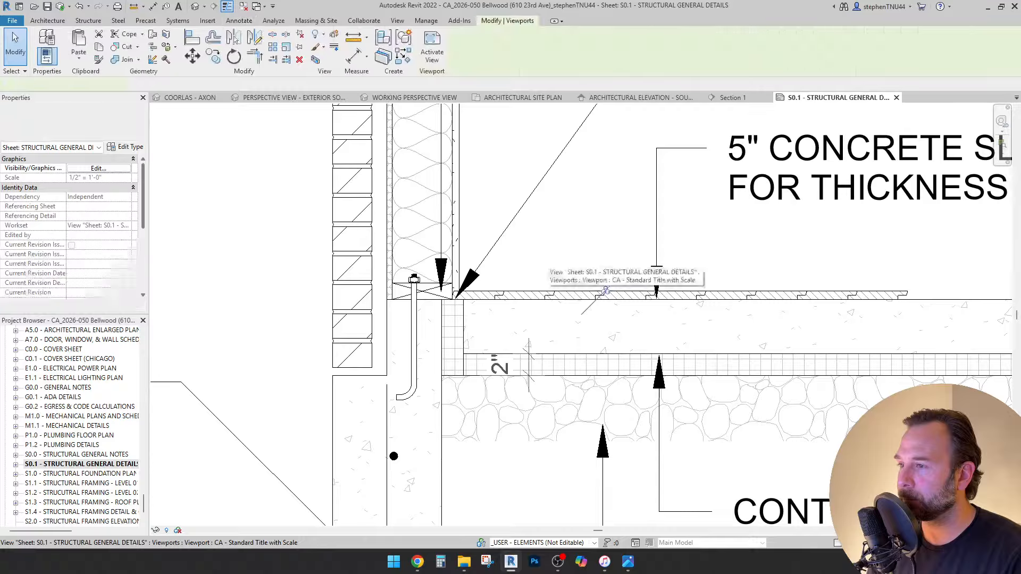
pyautogui.scroll(-5, 457, 274)
pyautogui.scroll(-4, 490, 275)
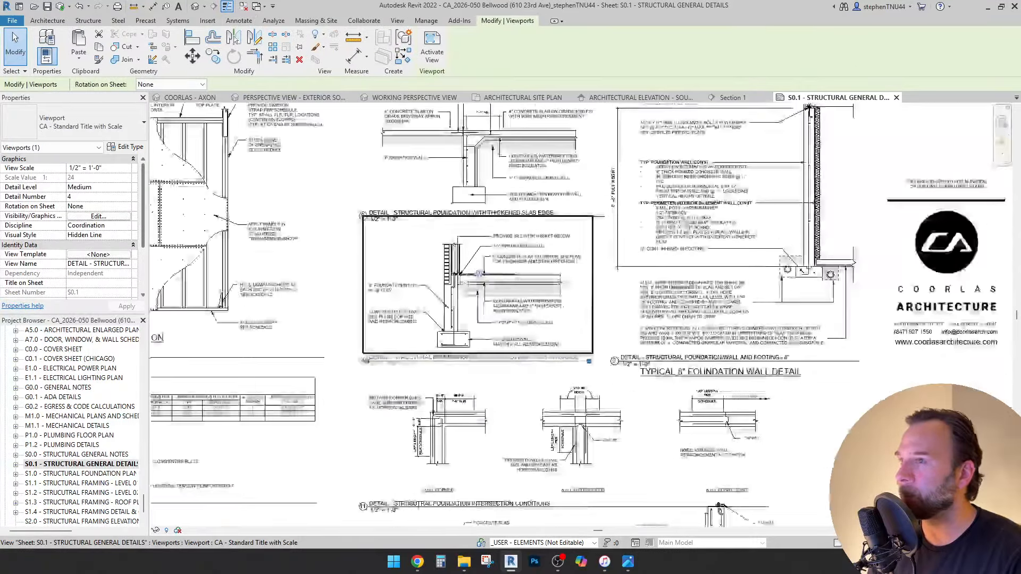
# Return to Section 1 and re-check the White Oak floor.
pyautogui.click(732, 98)
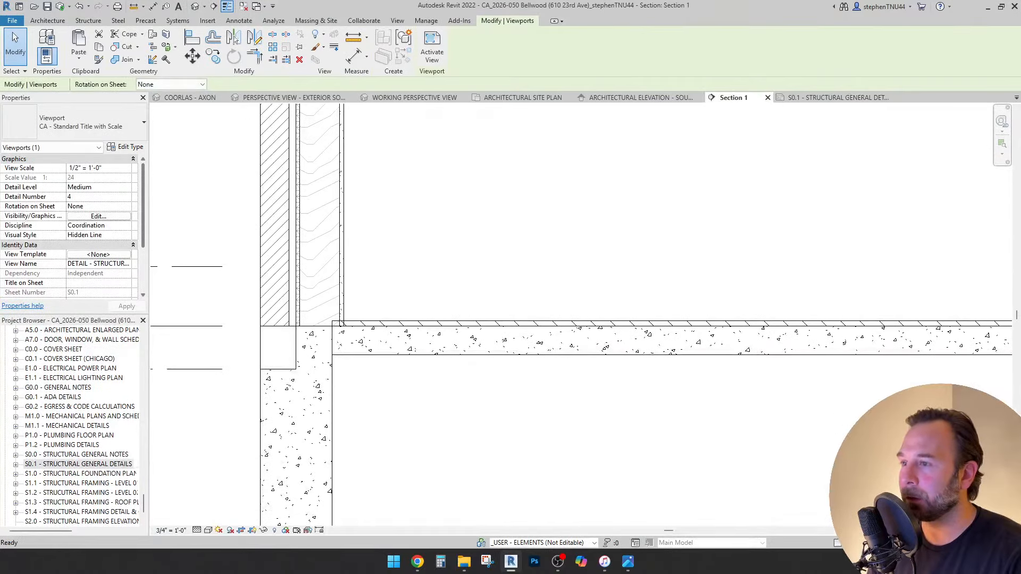
pyautogui.click(689, 323)
pyautogui.scroll(2, 345, 343)
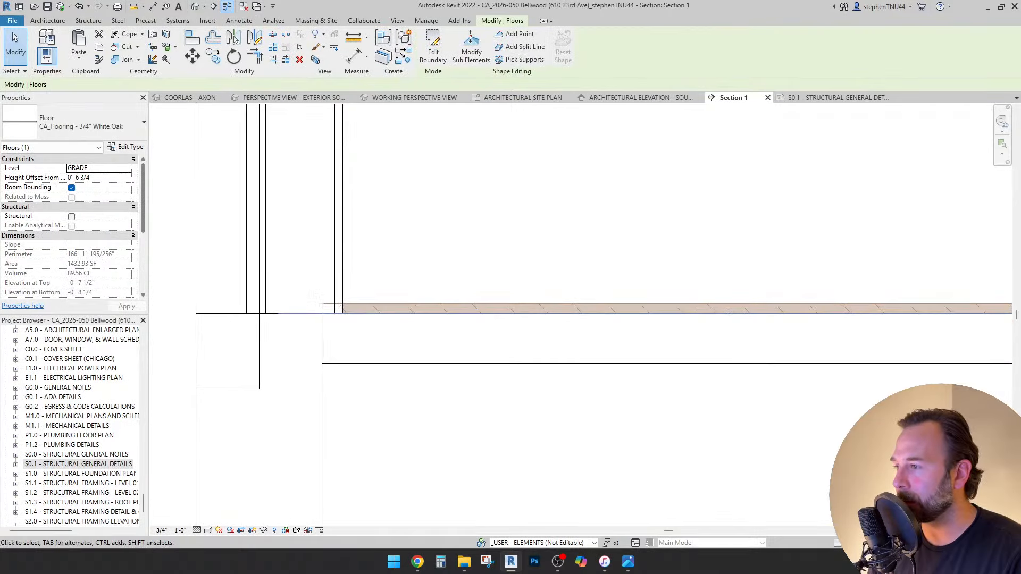
pyautogui.scroll(-6, 362, 309)
pyautogui.press('Escape')
pyautogui.scroll(-3, 785, 269)
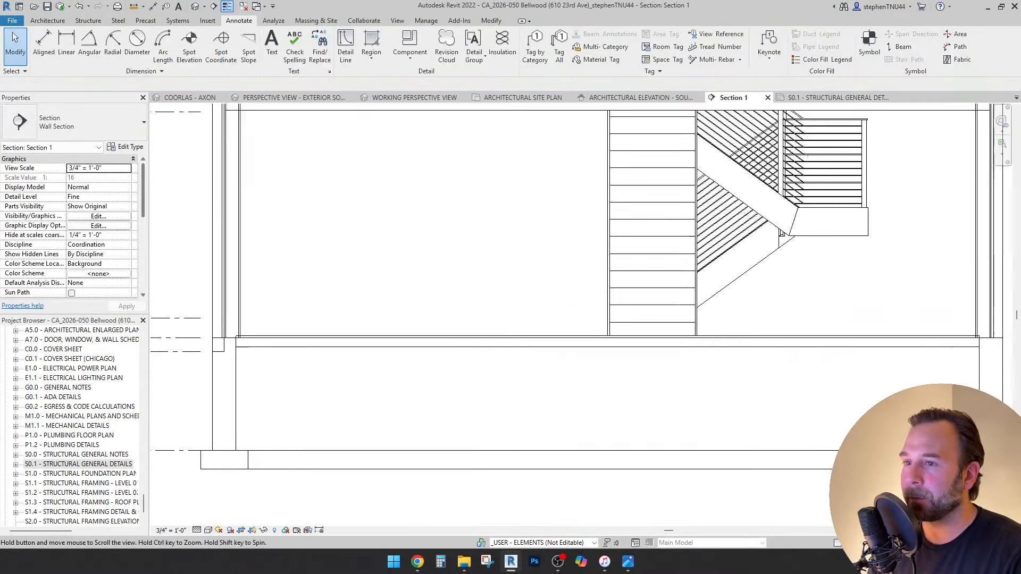
pyautogui.scroll(3, 186, 356)
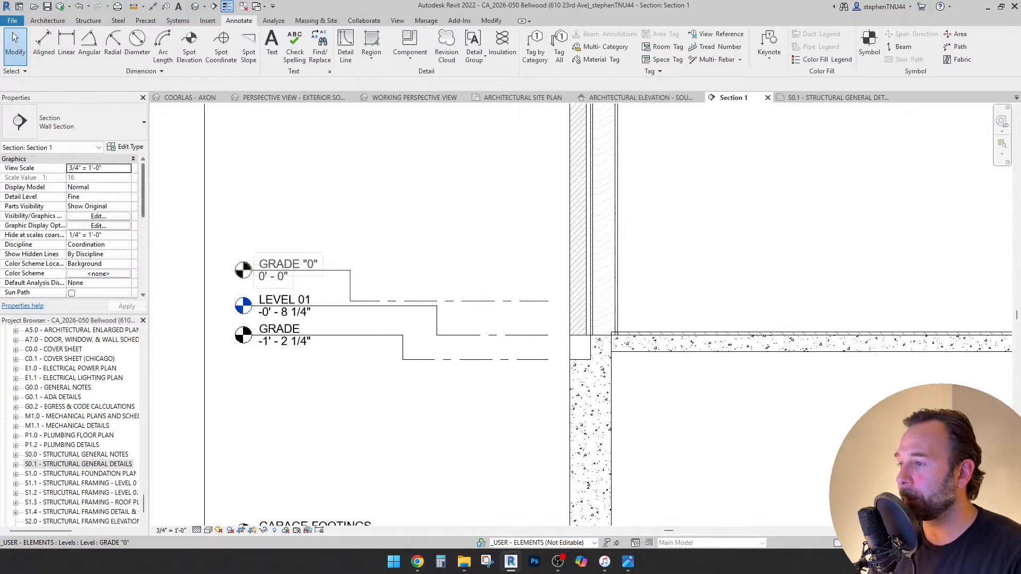
# Rename the GRADE "0" level to LEVEL 01 (F.F).
pyautogui.click(272, 276)
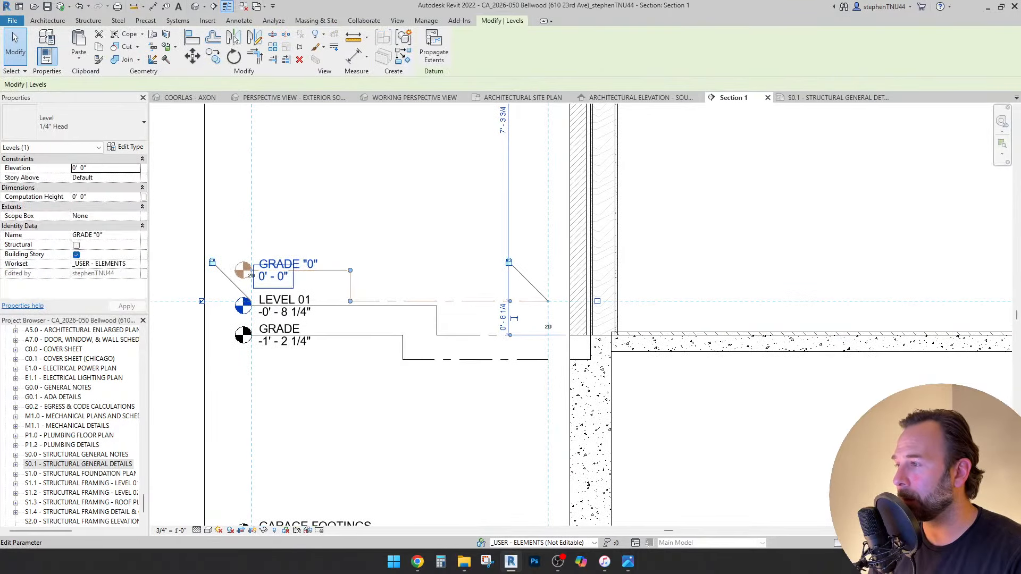
pyautogui.scroll(2, 270, 280)
pyautogui.click(261, 272)
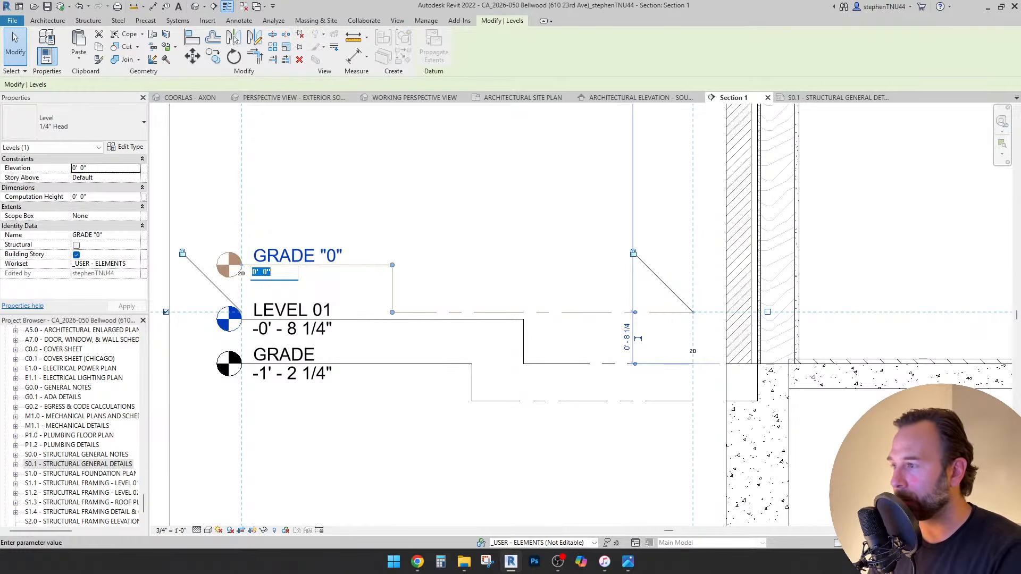
pyautogui.write('FINISHE')
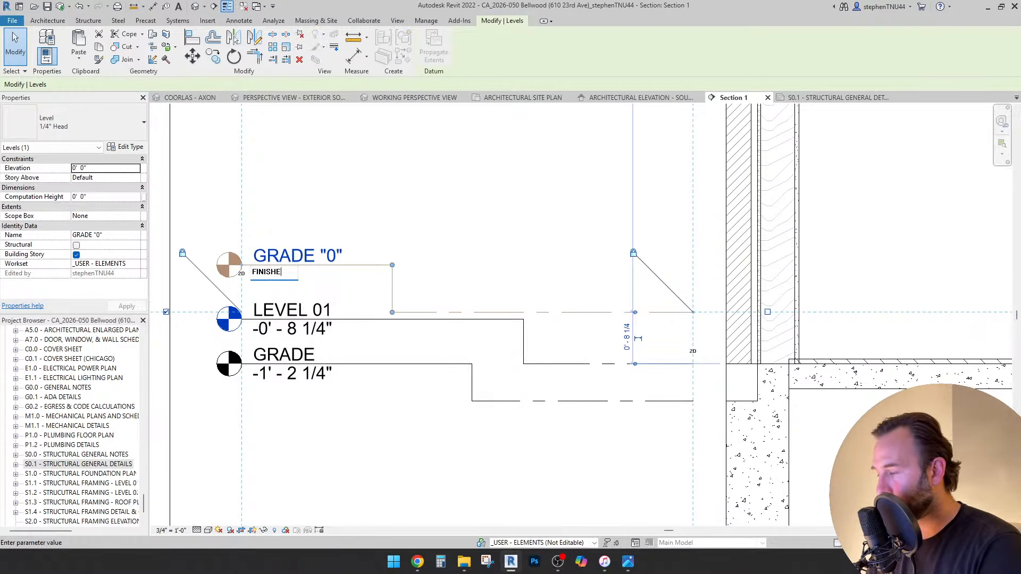
pyautogui.write('D F')
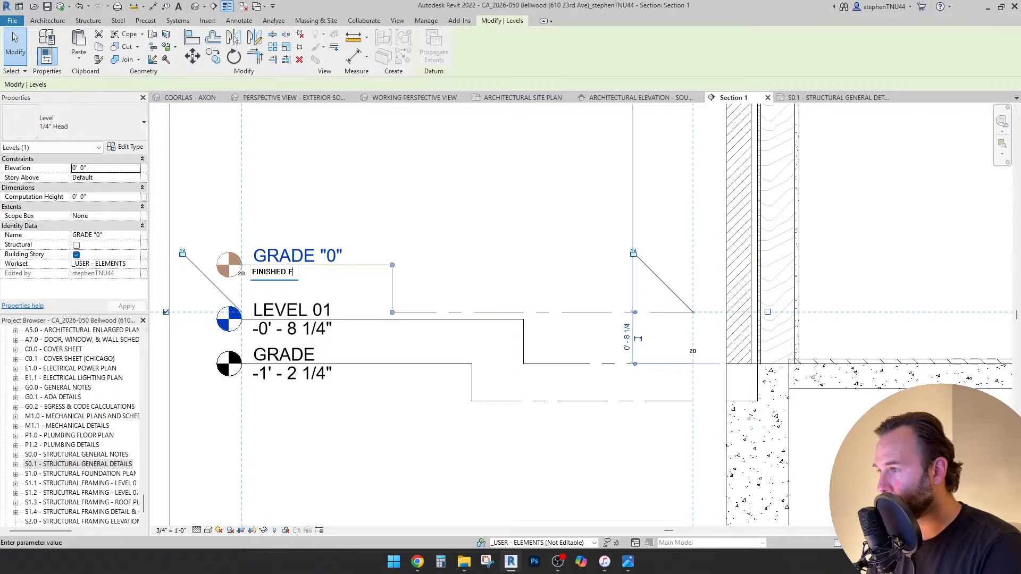
pyautogui.write('LO')
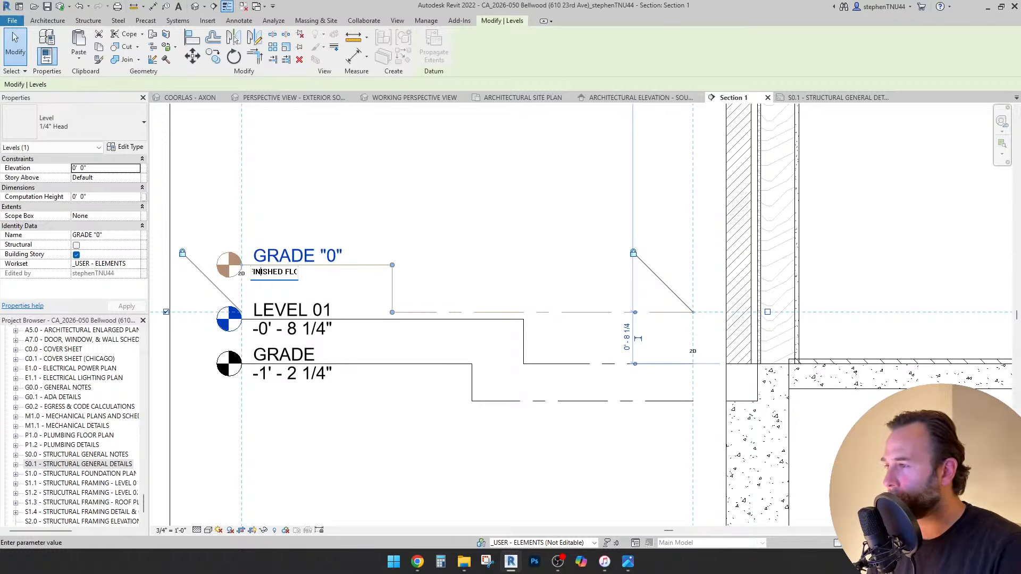
pyautogui.press('Left')
pyautogui.press('Left')
pyautogui.press('Left')
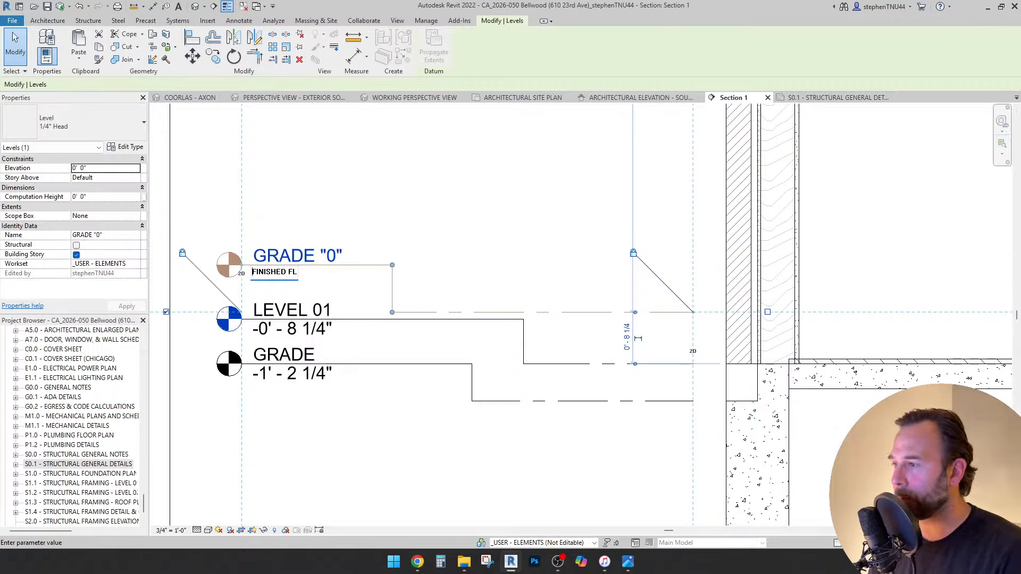
pyautogui.press('Return')
pyautogui.press('Return')
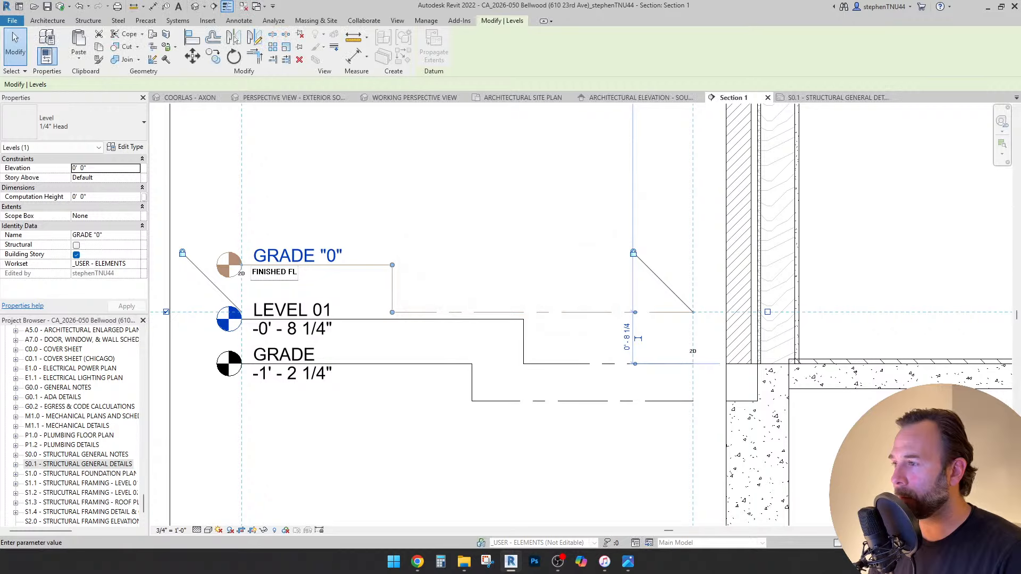
pyautogui.press('Return')
pyautogui.press('Return')
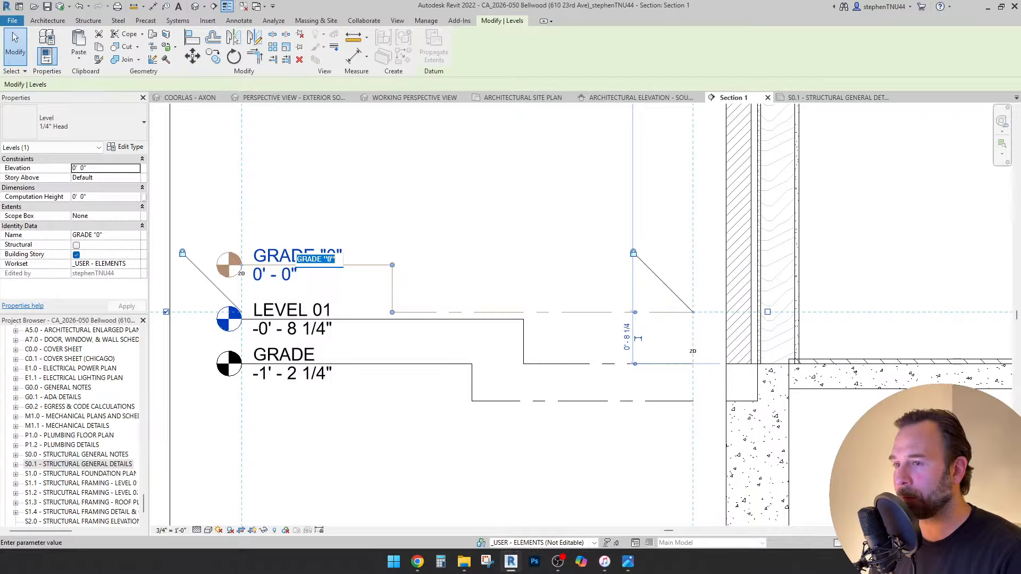
pyautogui.write('LEVEL 01')
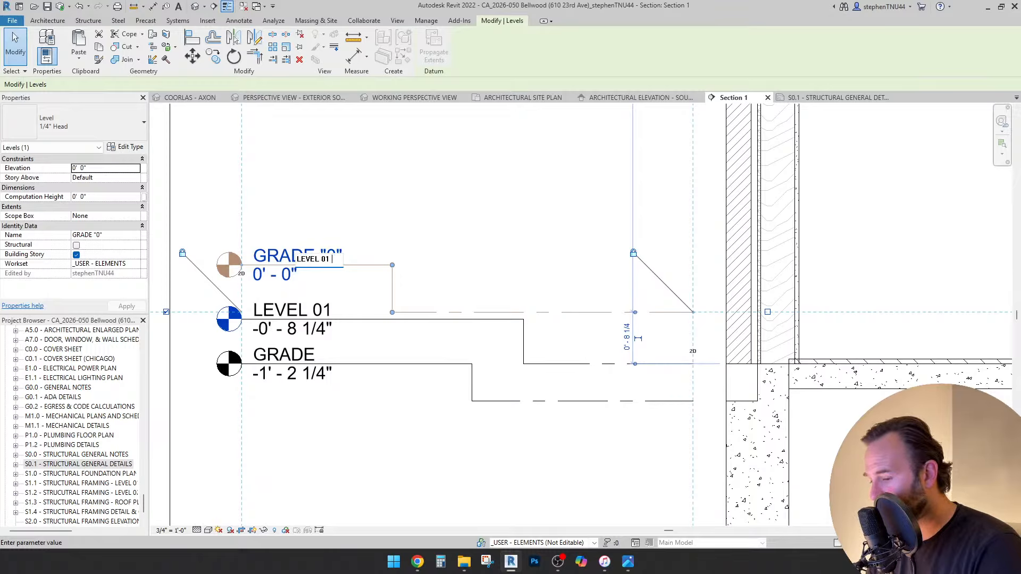
pyautogui.write(' (F.F)')
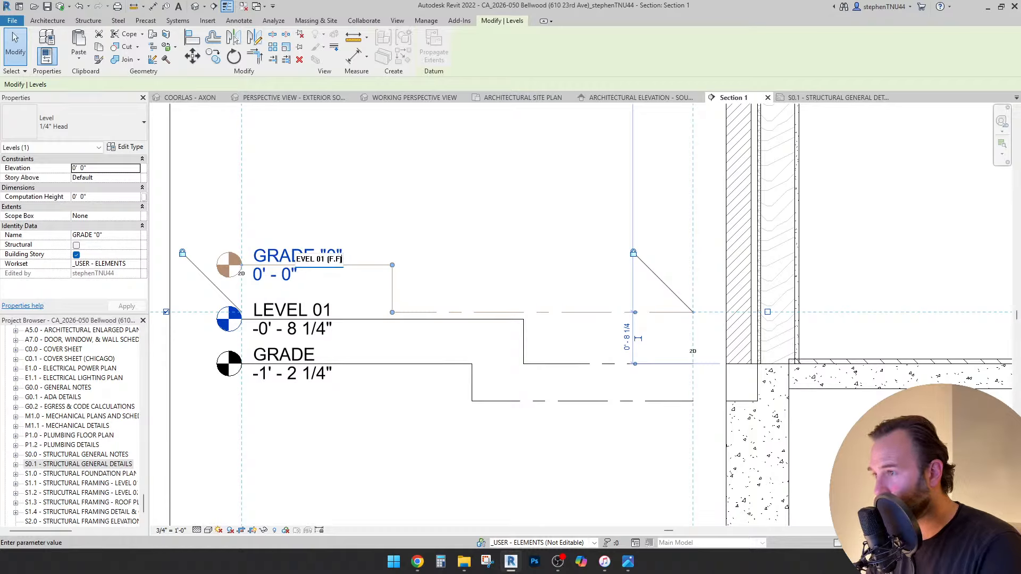
pyautogui.press('Return')
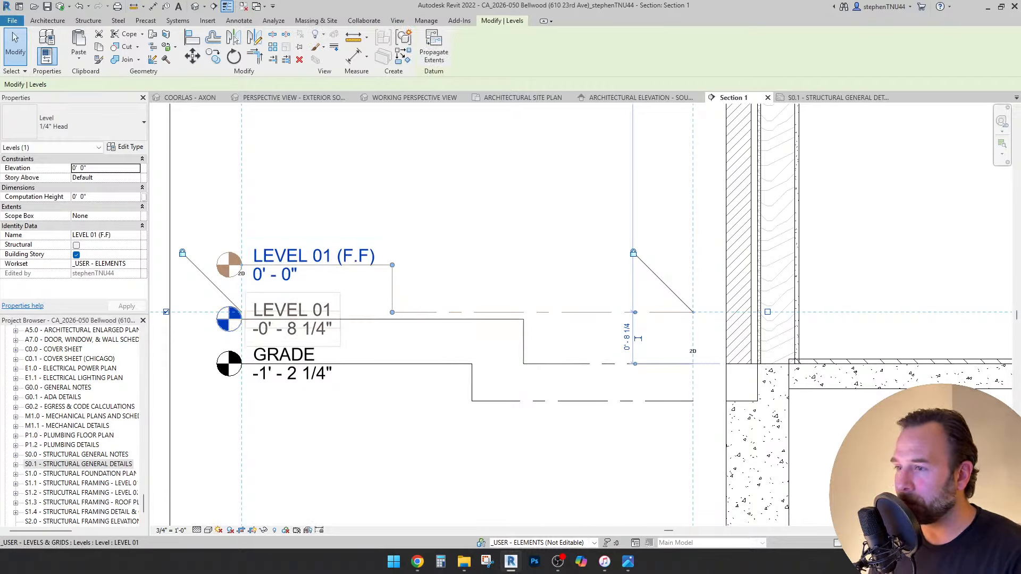
# Rename the LEVEL 01 level to T/ SLAB.
pyautogui.click(289, 311)
pyautogui.click(288, 313)
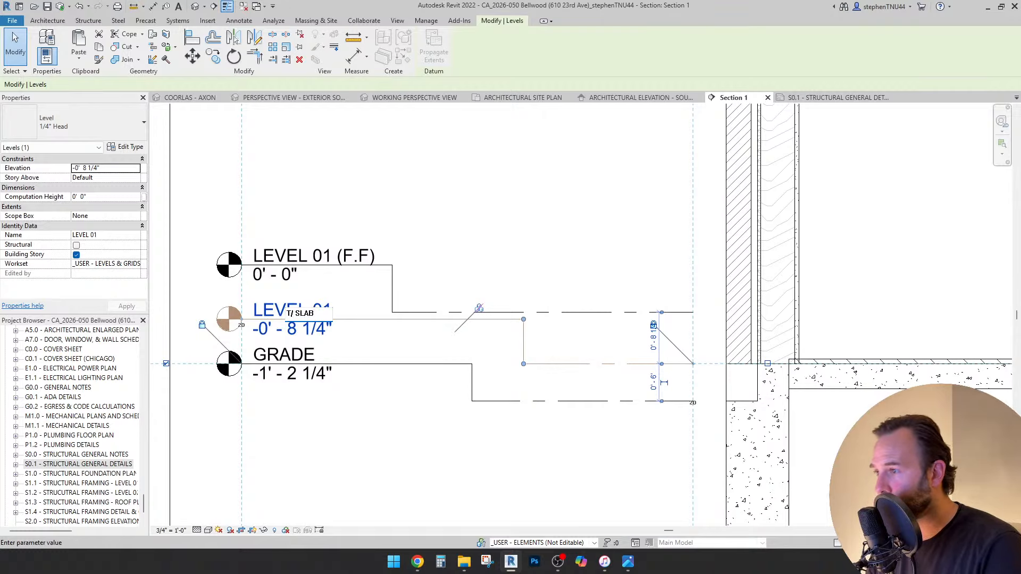
pyautogui.press('Return')
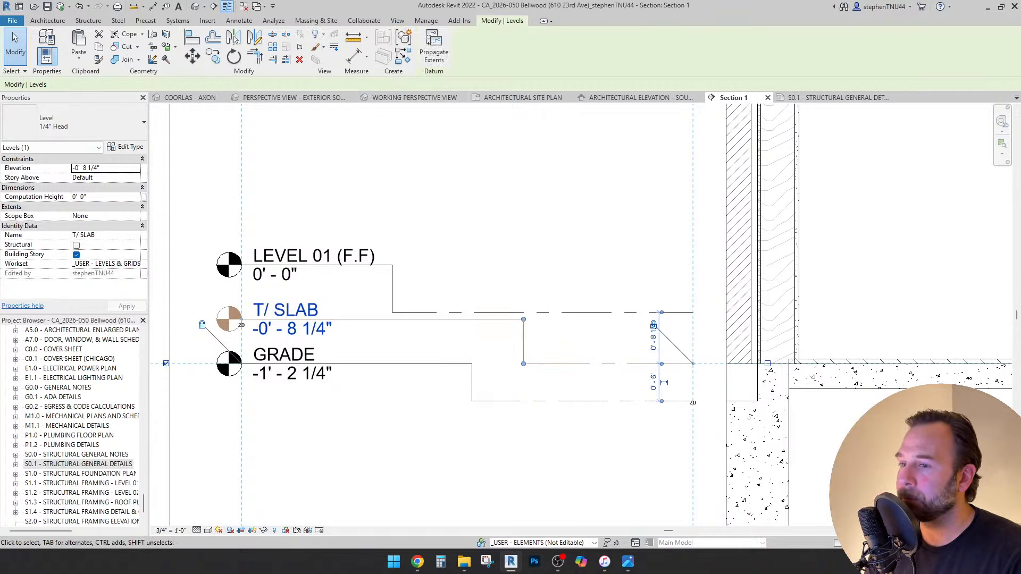
pyautogui.press('Escape')
pyautogui.scroll(-2, 421, 211)
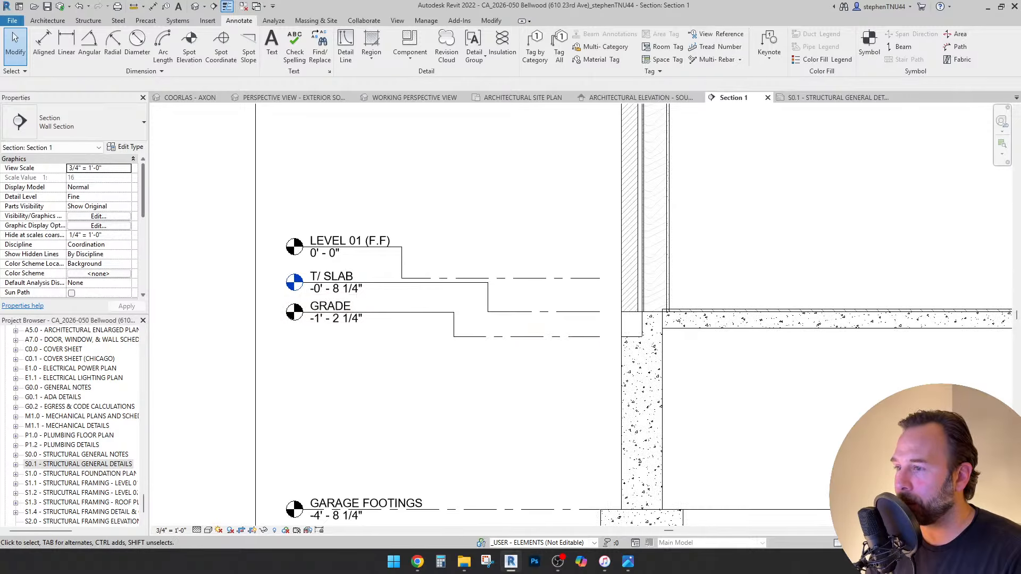
# Align LEVEL 01 (F.F) to the top of the White Oak floor finish.
pyautogui.scroll(2, 293, 305)
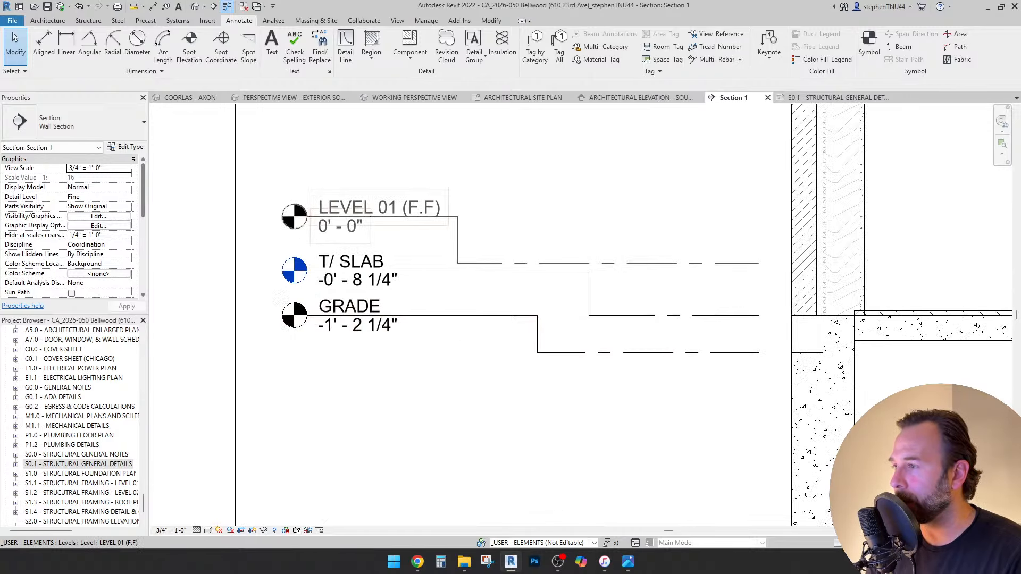
pyautogui.scroll(-2, 398, 270)
pyautogui.moveTo(372, 223); pyautogui.dragTo(324, 224, button='middle')
pyautogui.click(324, 225)
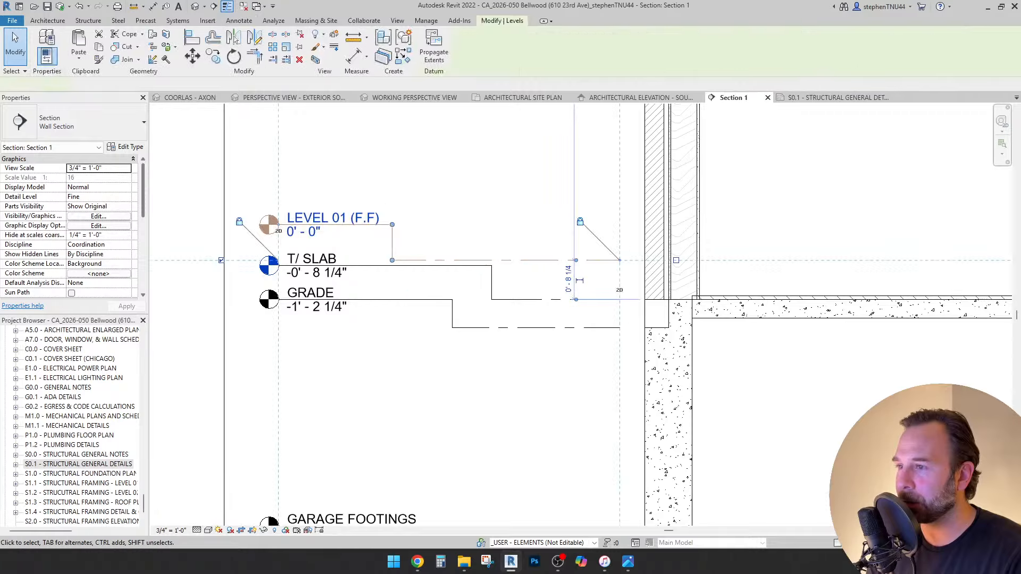
pyautogui.moveTo(452, 234); pyautogui.dragTo(304, 230, button='middle')
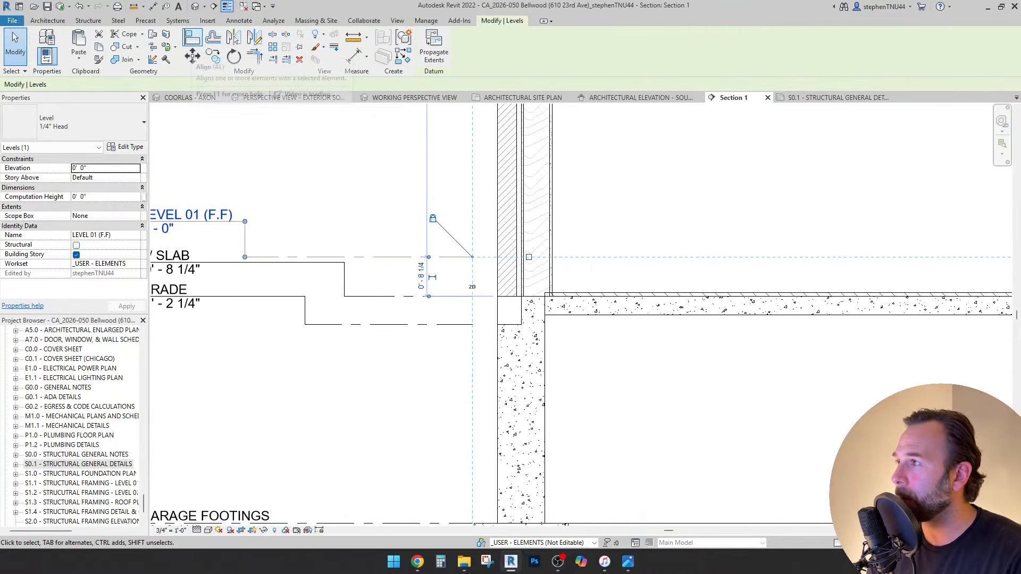
pyautogui.click(235, 38)
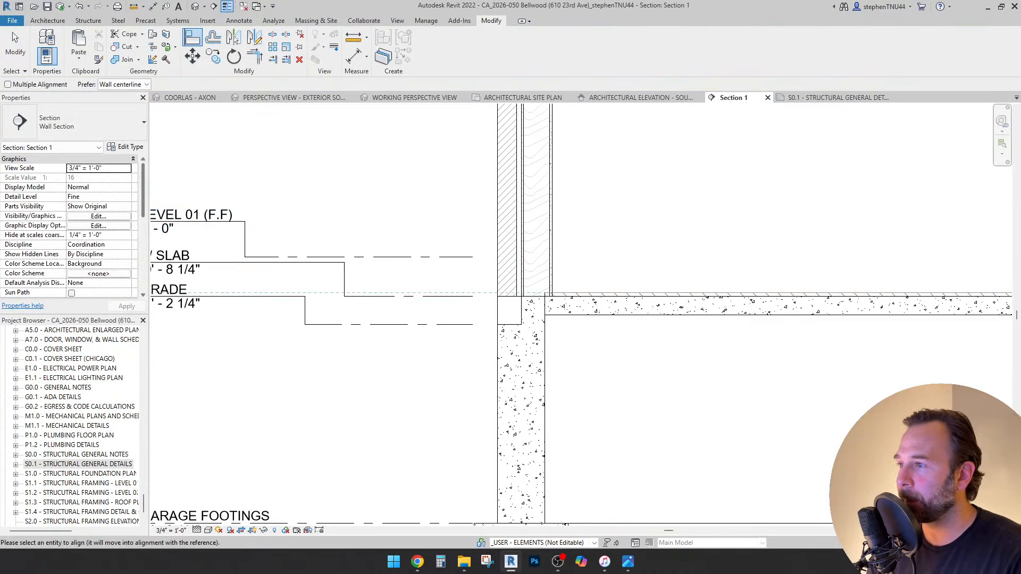
pyautogui.click(428, 257)
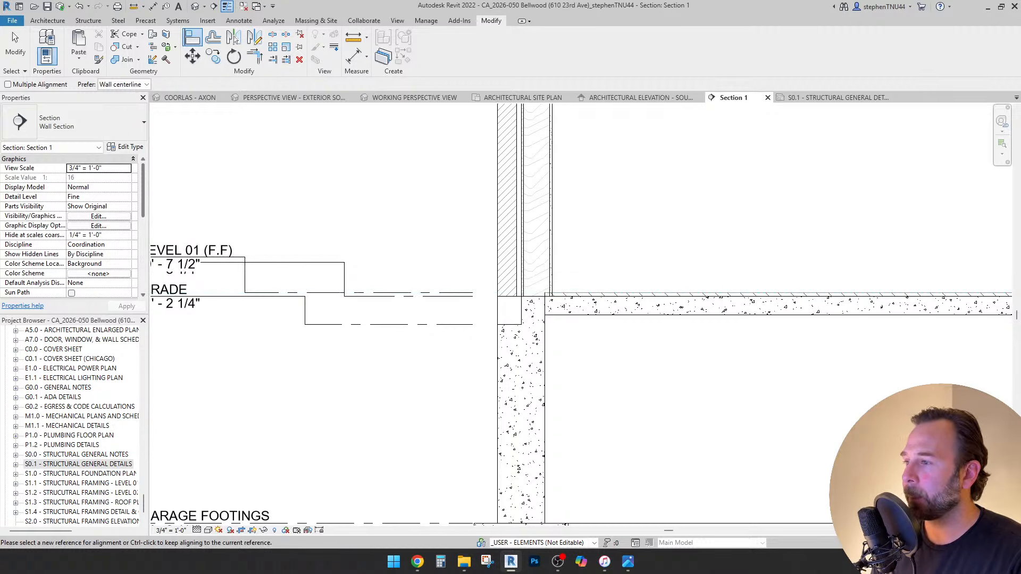
pyautogui.press('Escape')
pyautogui.press('Escape')
# Drag the LEVEL 01 (F.F) leader elbow to raise its head above T/ SLAB.
pyautogui.click(428, 293)
pyautogui.scroll(2, 236, 294)
pyautogui.moveTo(249, 292); pyautogui.dragTo(432, 291)
pyautogui.moveTo(248, 238); pyautogui.dragTo(431, 230)
pyautogui.scroll(-1, 458, 262)
pyautogui.moveTo(223, 247); pyautogui.dragTo(305, 262, button='middle')
pyautogui.moveTo(250, 253); pyautogui.dragTo(256, 253)
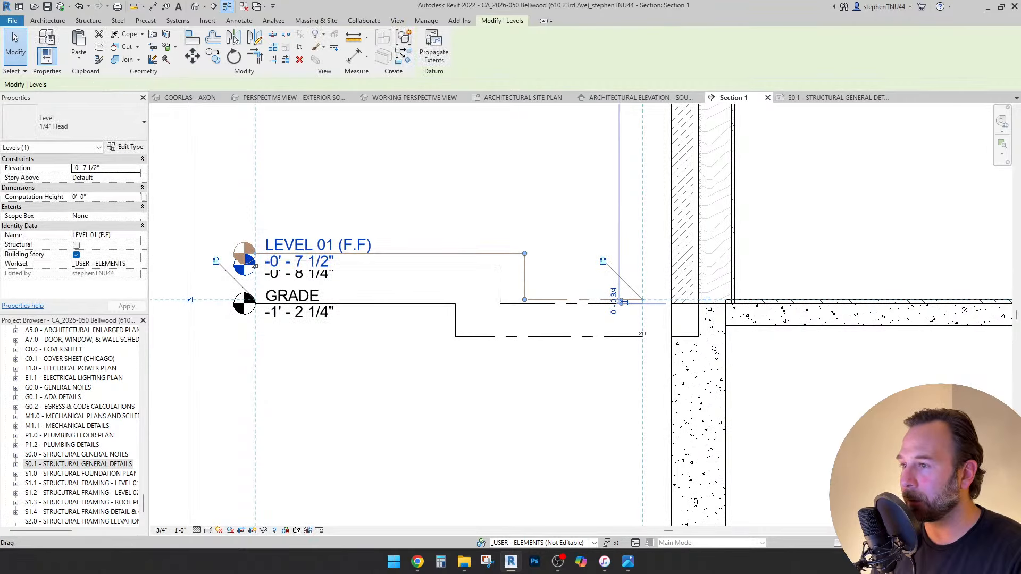
pyautogui.moveTo(524, 253); pyautogui.dragTo(524, 212)
pyautogui.press('Escape')
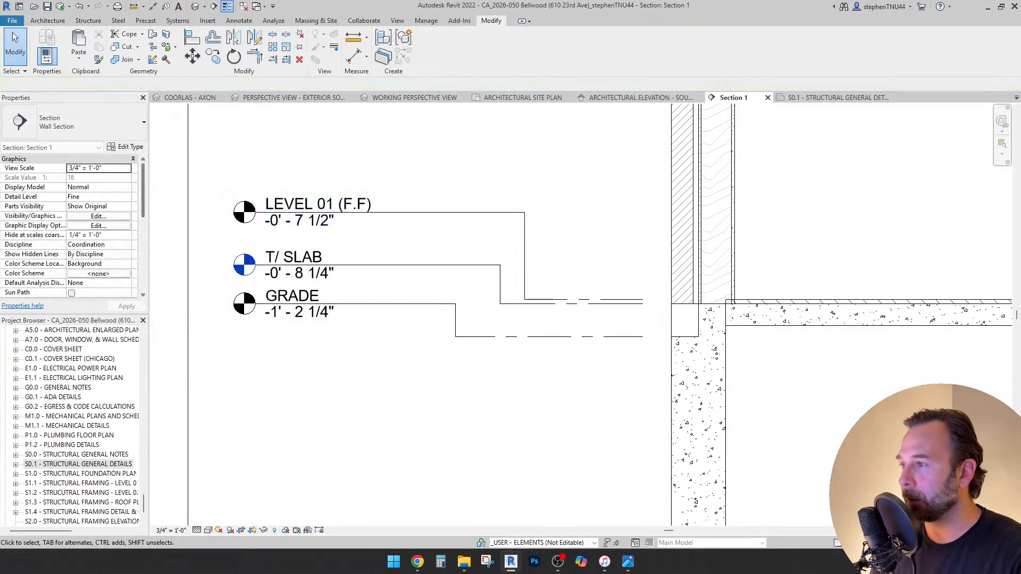
pyautogui.scroll(-2, 357, 186)
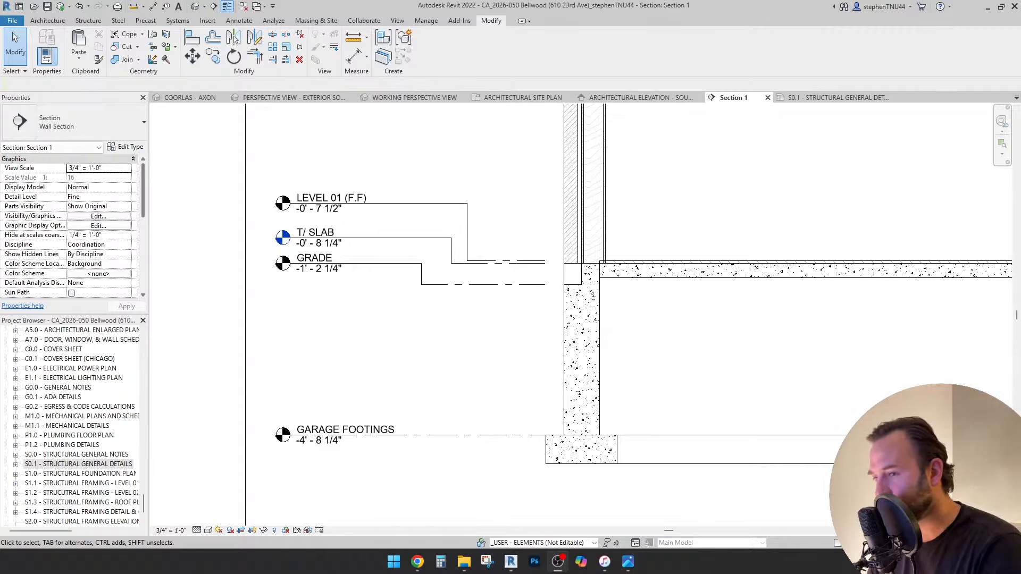
pyautogui.press('capslock')
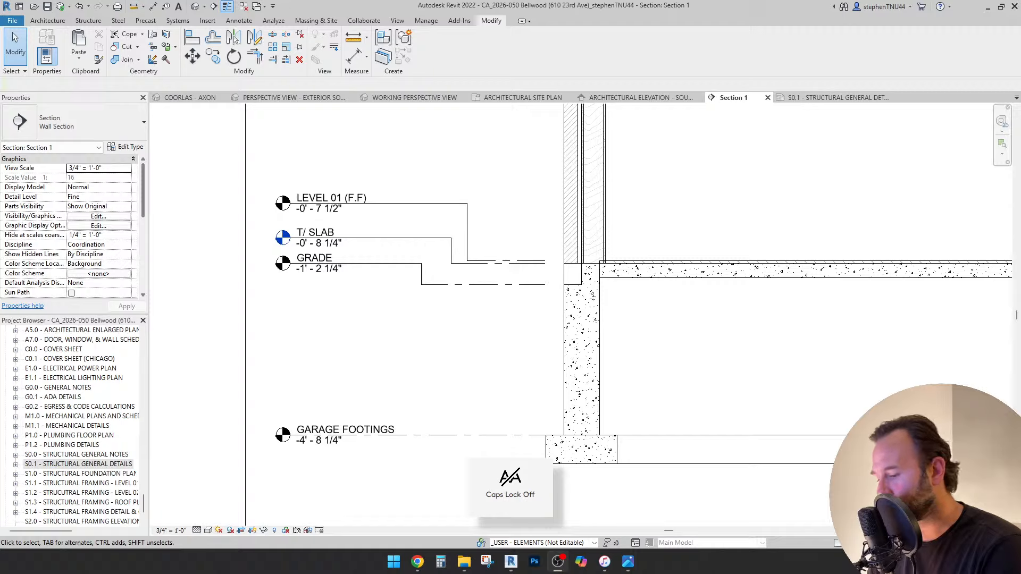
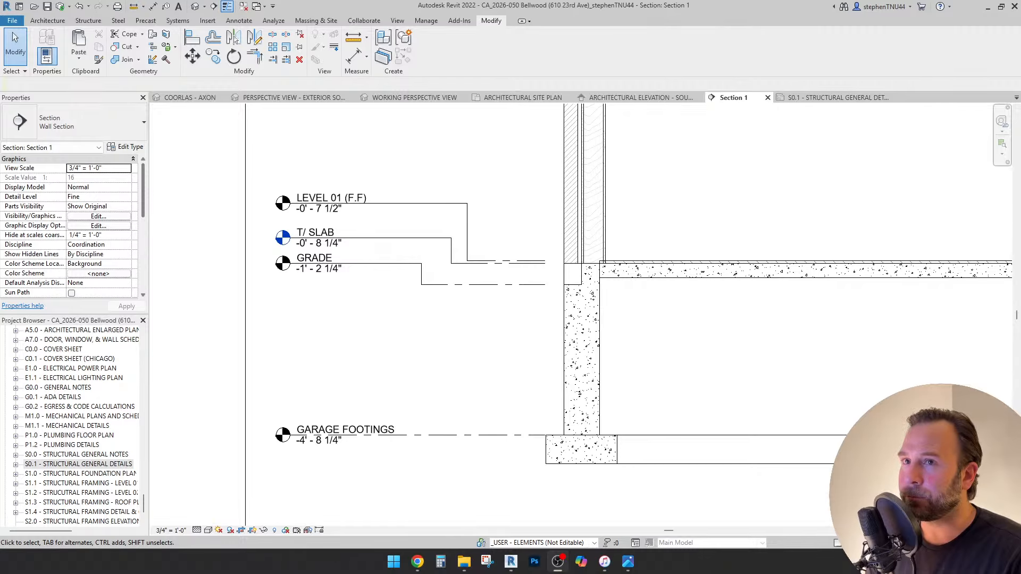
# Zoom into the wall section and select the CA_Flooring 3/4" White Oak floor slab.
pyautogui.scroll(-2, 448, 431)
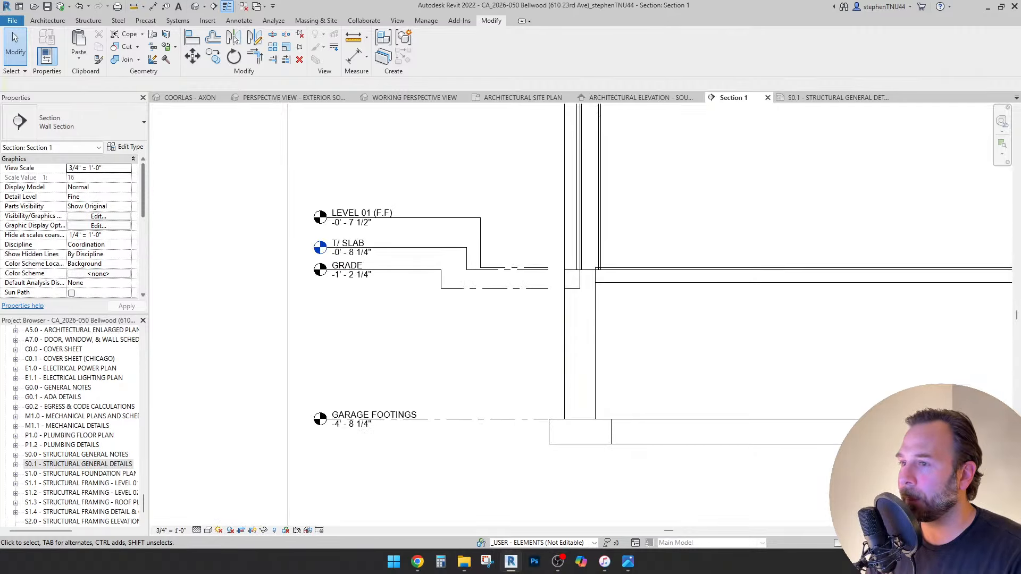
pyautogui.scroll(4, 505, 270)
pyautogui.scroll(-3, 494, 275)
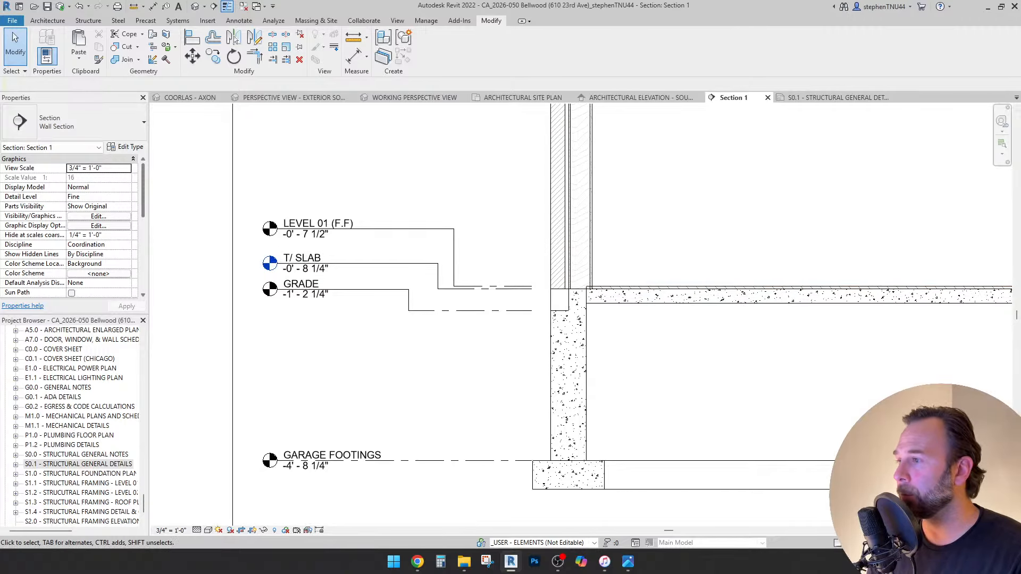
pyautogui.moveTo(643, 287); pyautogui.dragTo(437, 318, button='middle')
pyautogui.scroll(-1, 438, 318)
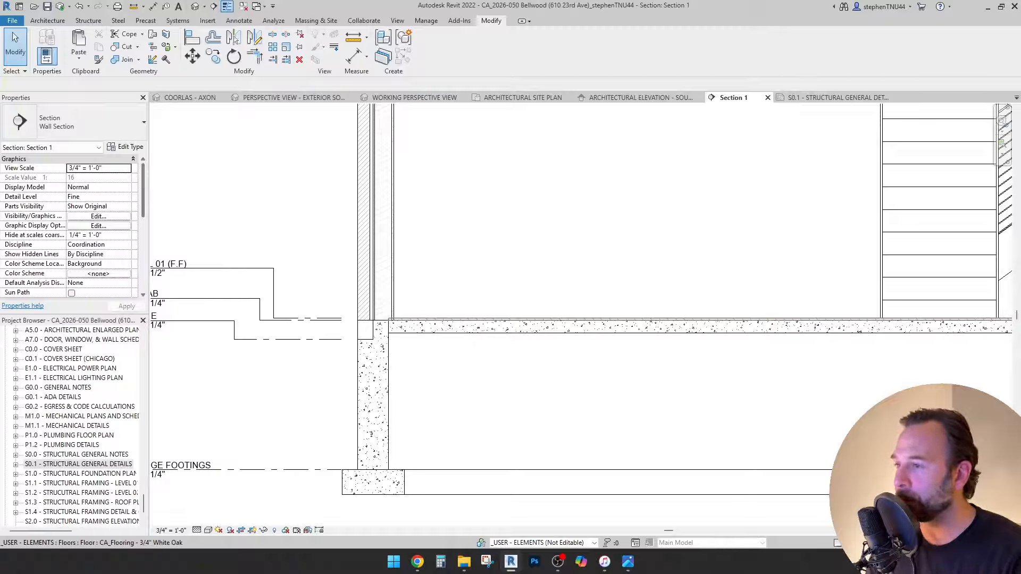
pyautogui.scroll(-1, 470, 296)
pyautogui.scroll(-2, 417, 296)
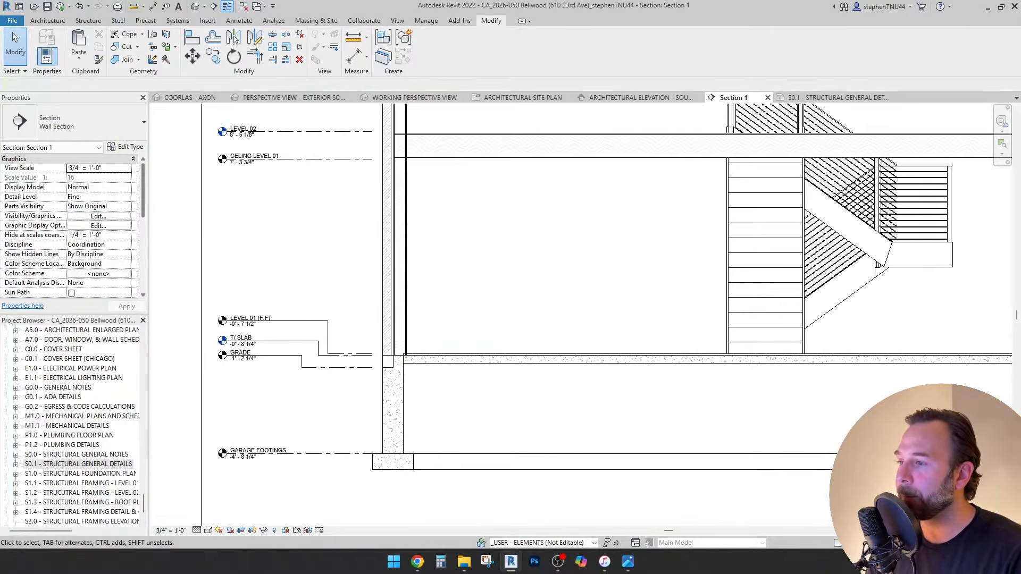
pyautogui.scroll(5, 417, 296)
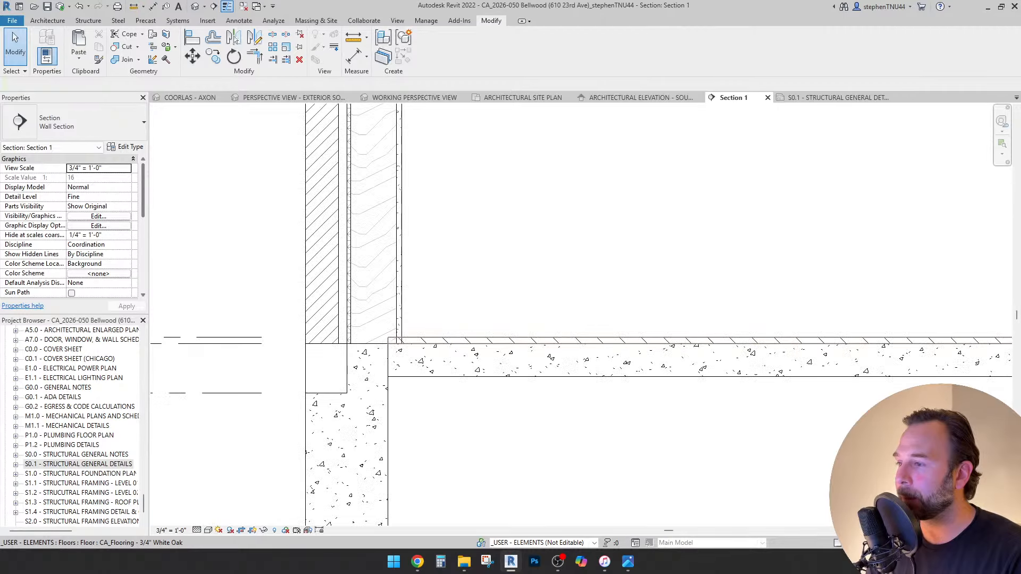
pyautogui.click(398, 340)
pyautogui.scroll(-2, 433, 324)
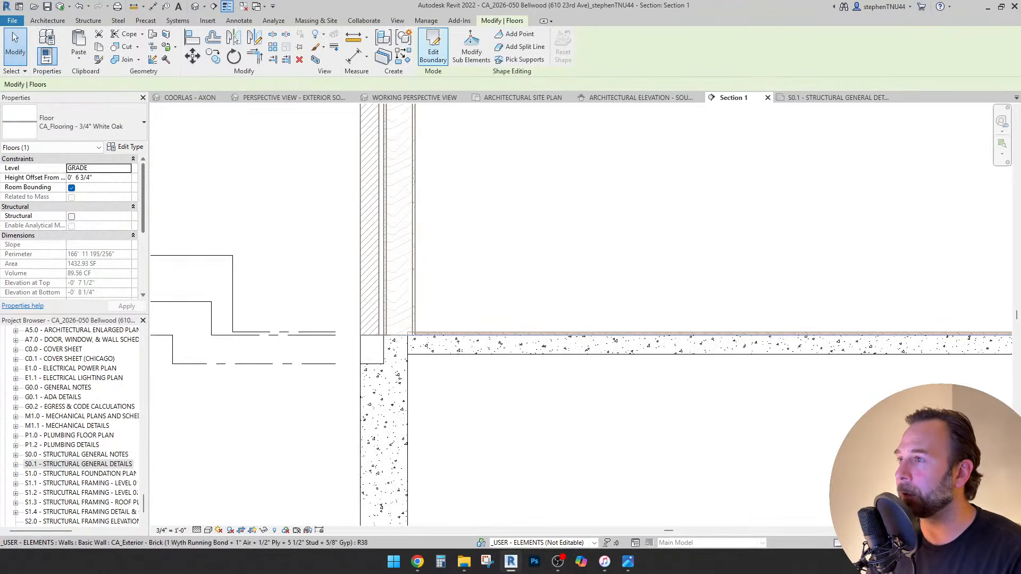
# Edit the floor boundary, opening it in Floor Plan: ARCHITECTURAL FLOOR PLAN - LEVEL 01.
pyautogui.click(433, 47)
pyautogui.click(662, 208)
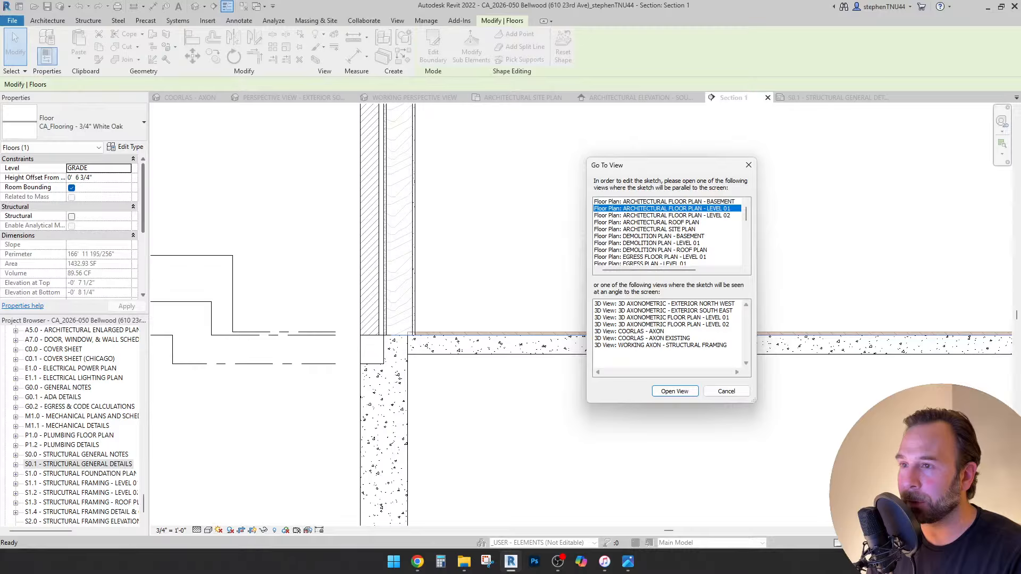
pyautogui.click(674, 391)
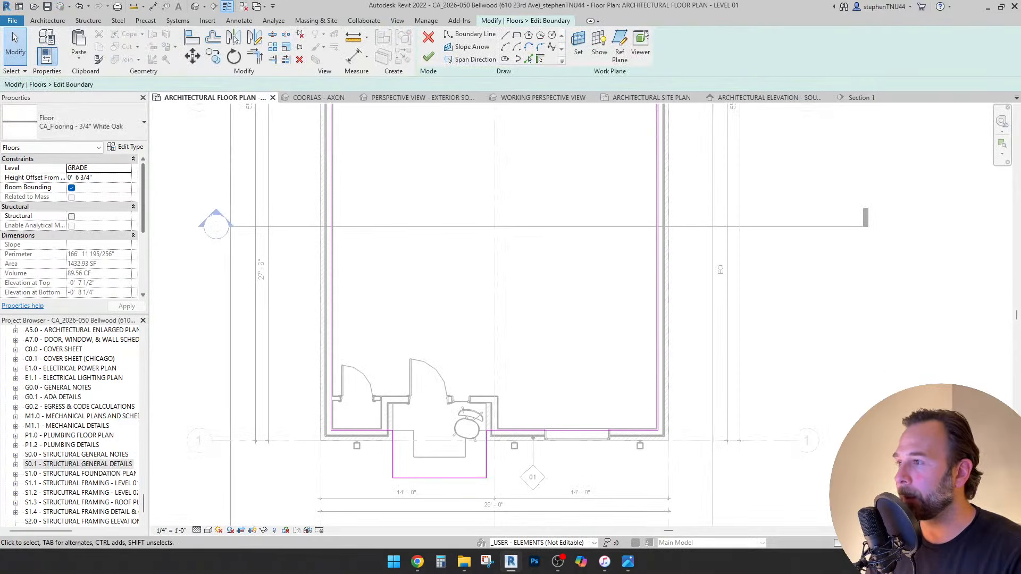
pyautogui.scroll(5, 196, 346)
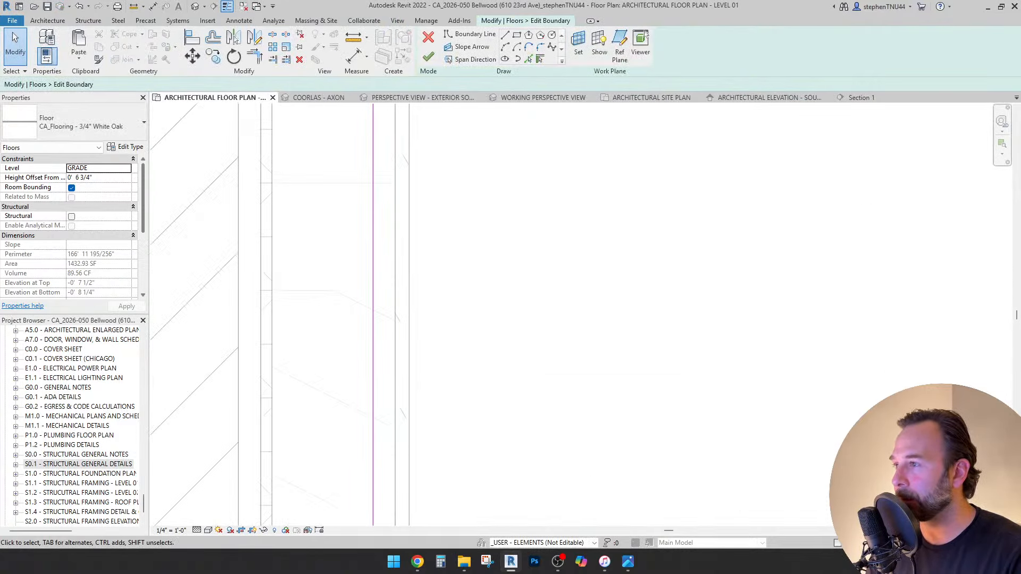
# Try moving a boundary line, undo it, and measure the 1-inch gap to the wall.
pyautogui.moveTo(373, 175)
pyautogui.mouseDown()
pyautogui.moveTo(424, 175)
pyautogui.moveTo(395, 175)
pyautogui.mouseUp()
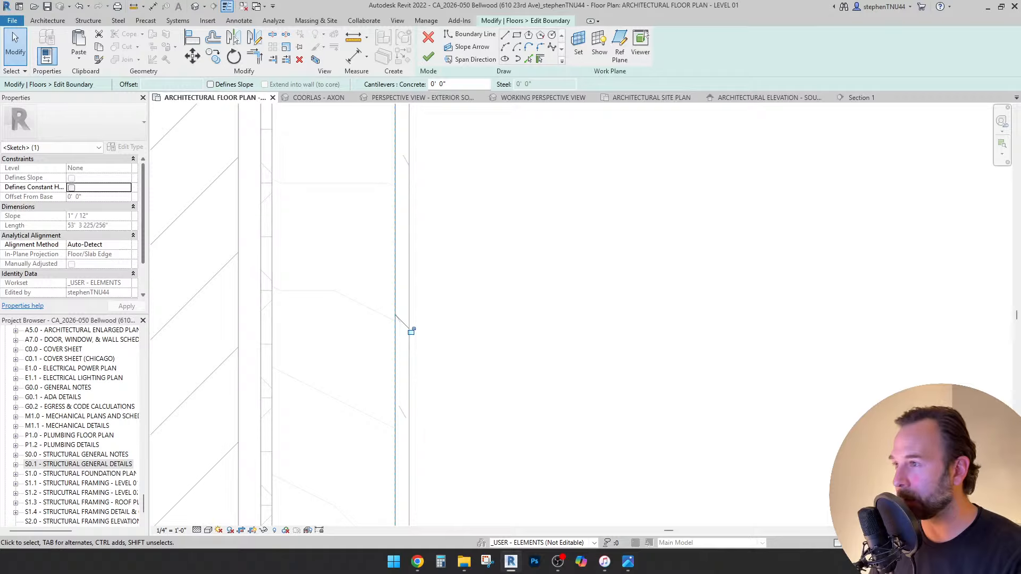
pyautogui.hotkey('ctrl', 'z')
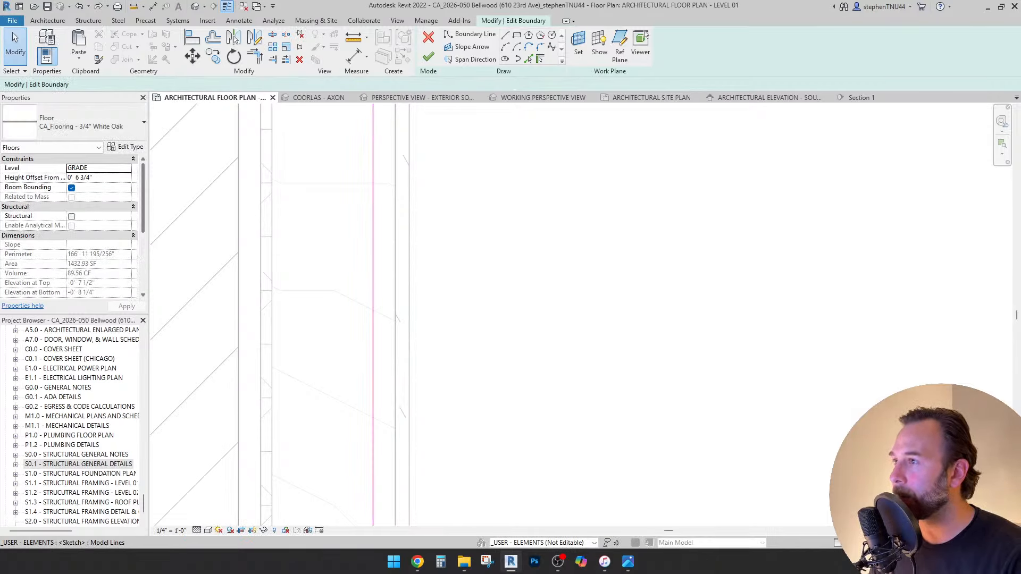
pyautogui.click(353, 37)
pyautogui.click(373, 140)
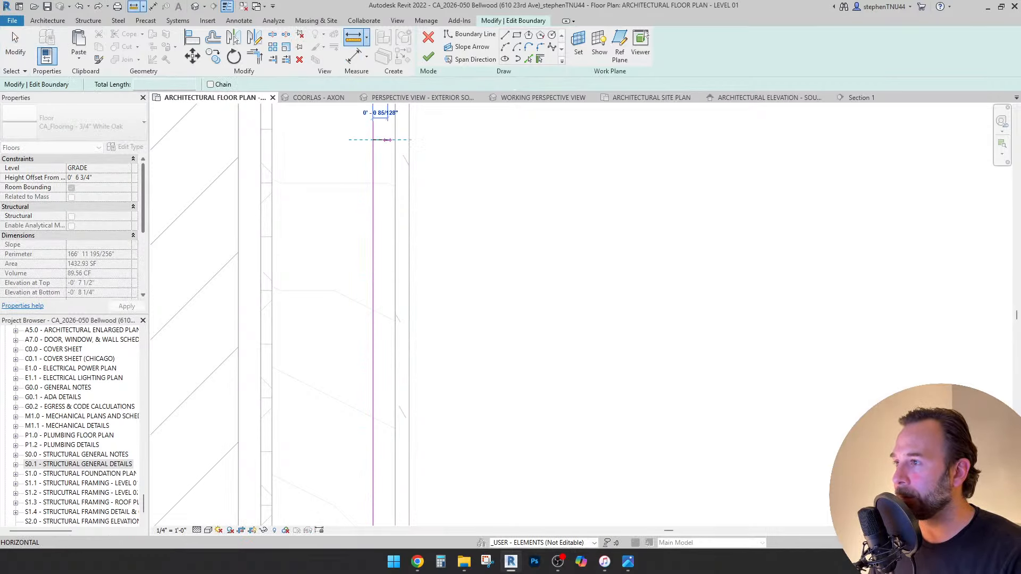
pyautogui.click(395, 140)
pyautogui.press('Escape')
pyautogui.scroll(-4, 405, 139)
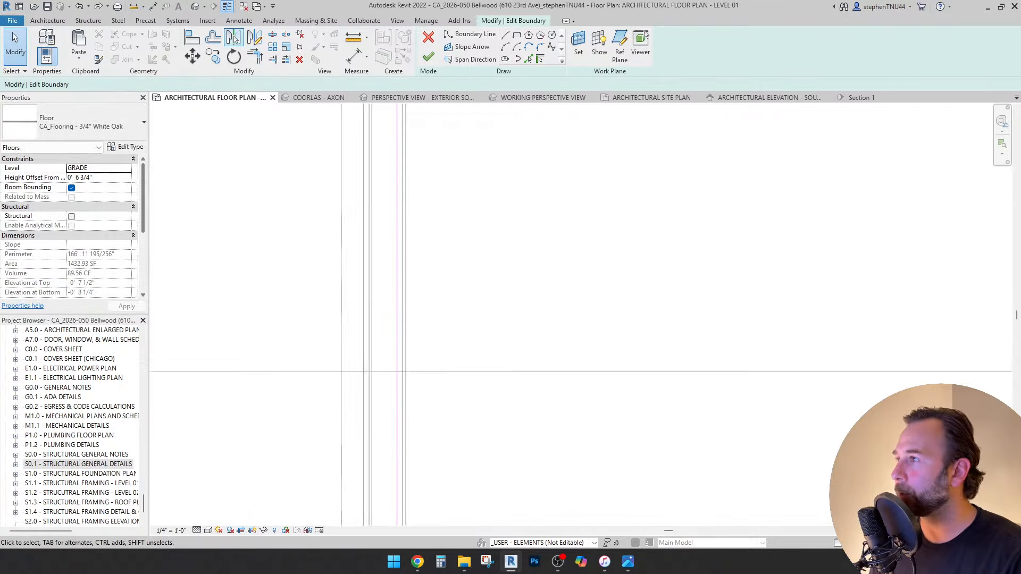
# Offset a floor boundary line by 0' 1" using OF.
pyautogui.press('o')
pyautogui.press('f')
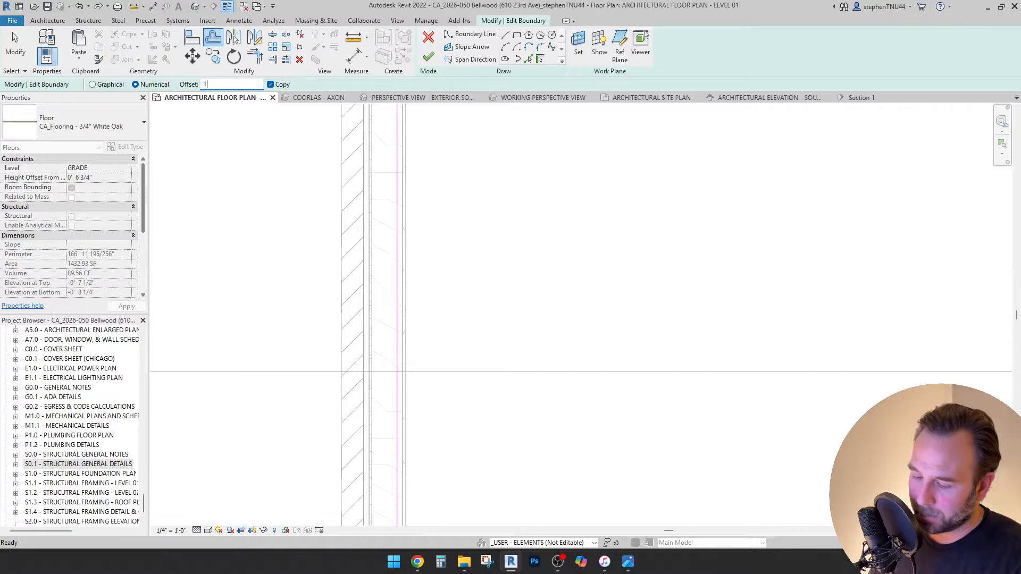
pyautogui.write('1')
pyautogui.press('Return')
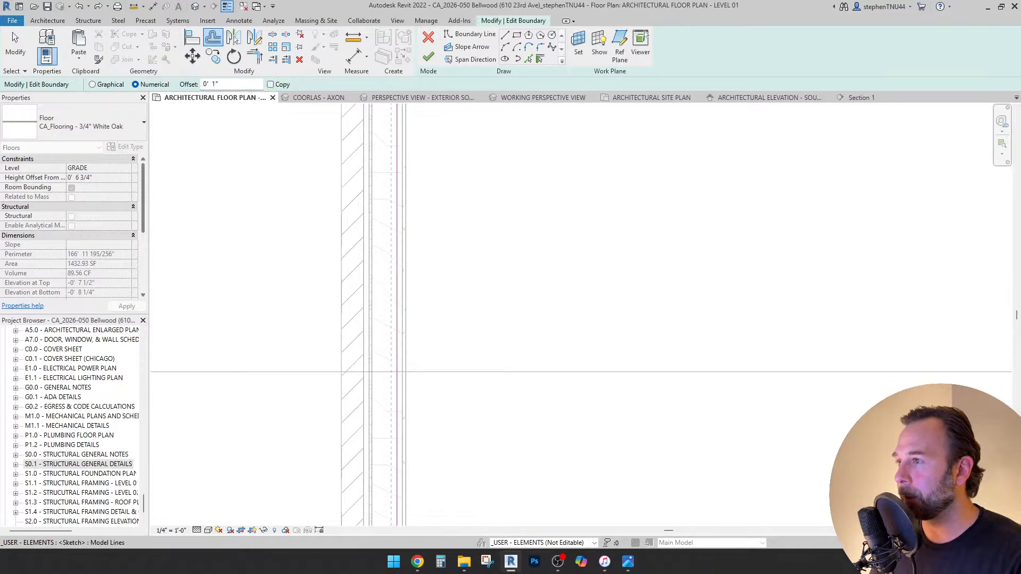
pyautogui.click(401, 197)
pyautogui.scroll(-10, 400, 198)
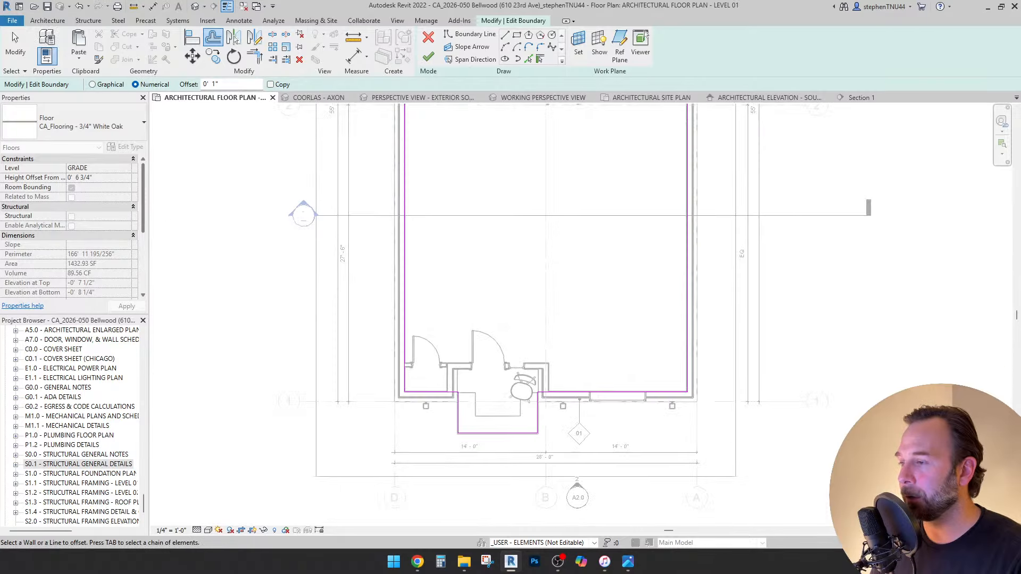
pyautogui.scroll(8, 433, 401)
pyautogui.scroll(-4, 389, 364)
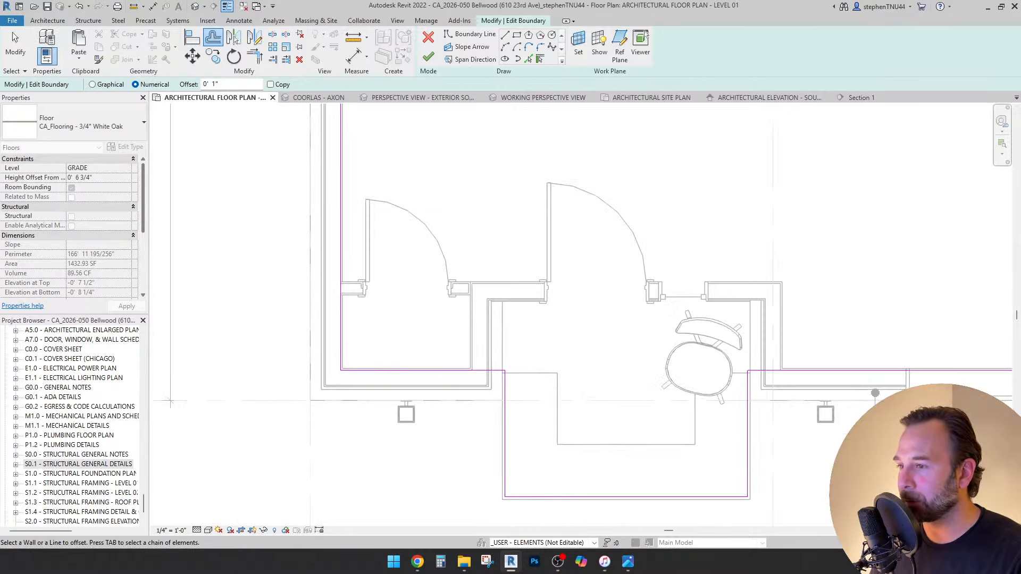
pyautogui.scroll(5, 457, 360)
pyautogui.scroll(-2, 308, 270)
pyautogui.scroll(2, 448, 283)
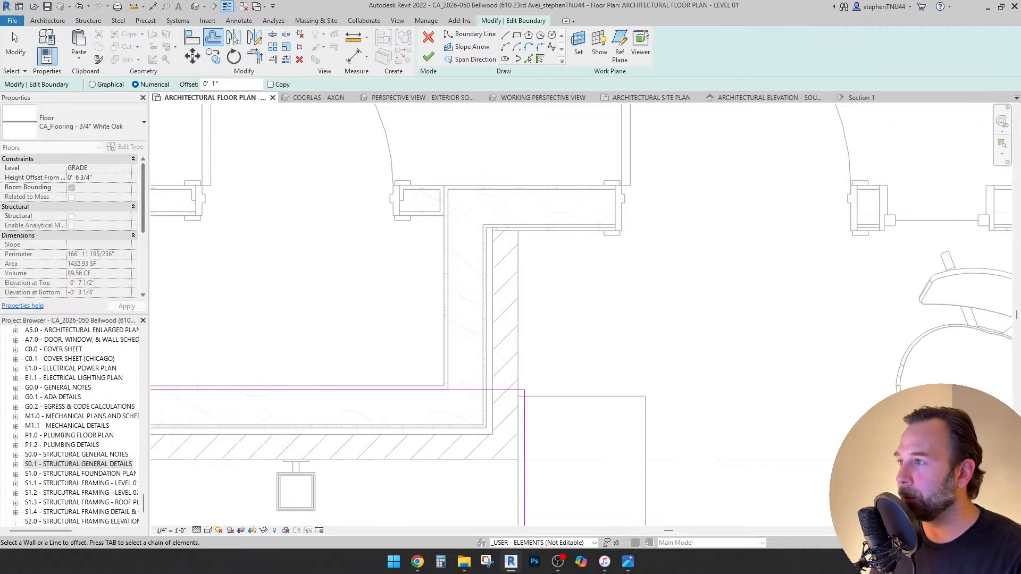
pyautogui.scroll(-3, 497, 290)
pyautogui.press('Escape')
# Drag the bottom, vertical and horizontal boundary lines onto the entry wall faces.
pyautogui.scroll(-3, 466, 305)
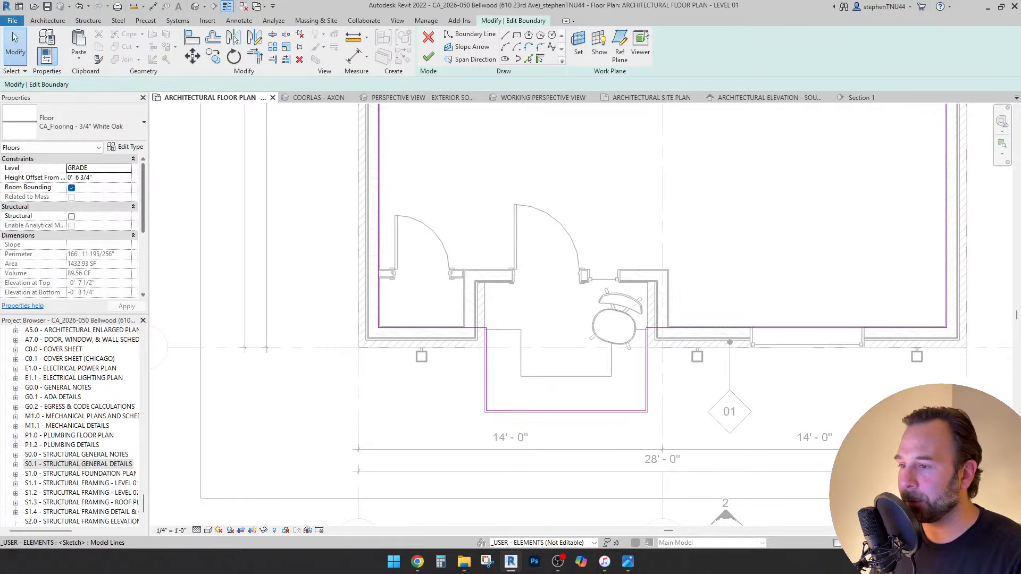
pyautogui.moveTo(553, 411); pyautogui.dragTo(552, 269)
pyautogui.scroll(7, 468, 270)
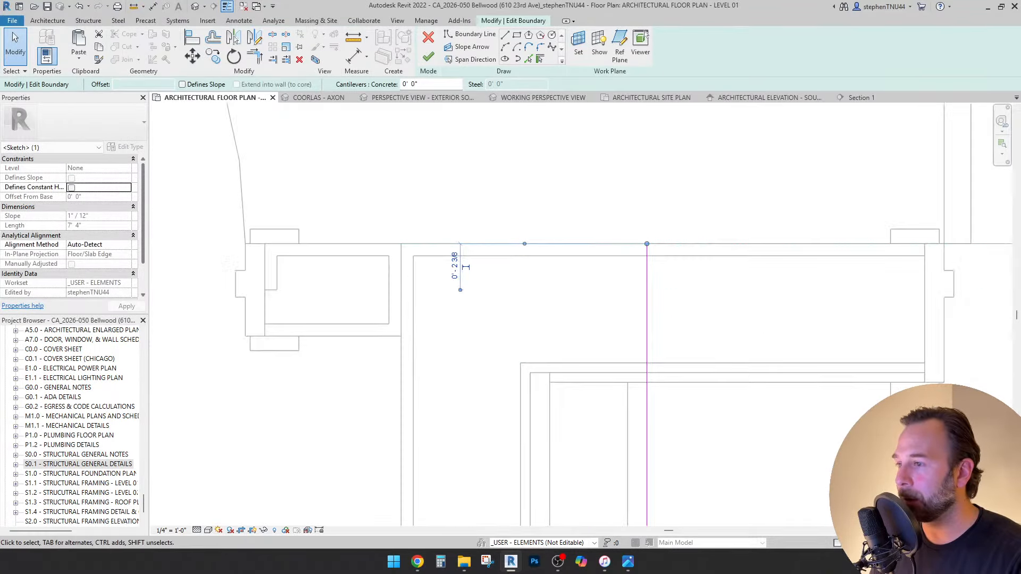
pyautogui.moveTo(647, 433); pyautogui.dragTo(413, 433)
pyautogui.moveTo(707, 244)
pyautogui.mouseDown()
pyautogui.moveTo(708, 265)
pyautogui.moveTo(708, 256)
pyautogui.mouseUp()
pyautogui.press('Escape')
# Move the remaining vertical boundary line to the outer wall face and review the whole floor.
pyautogui.scroll(-6, 379, 191)
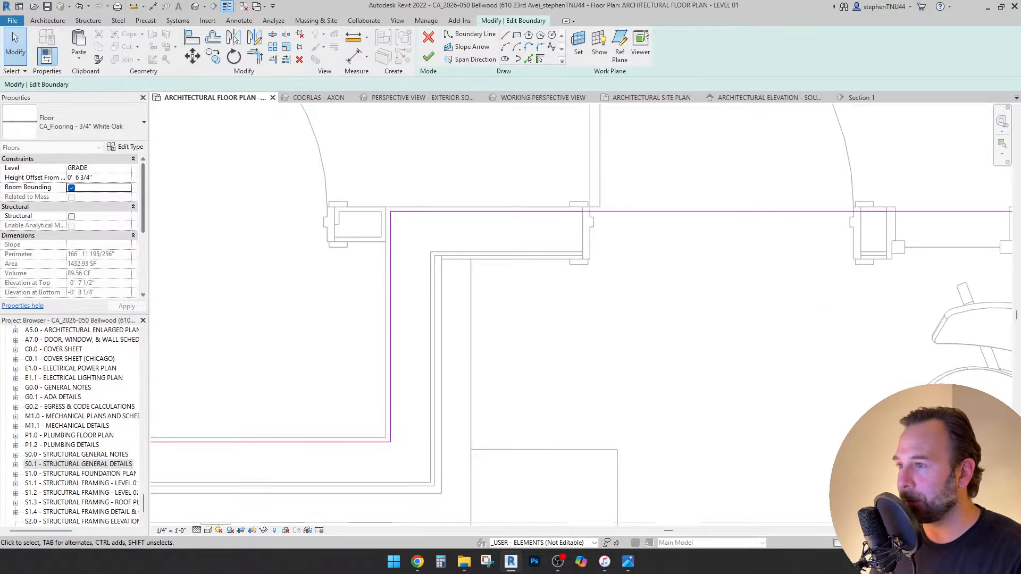
pyautogui.moveTo(380, 191); pyautogui.dragTo(279, 194, button='middle')
pyautogui.scroll(5, 630, 229)
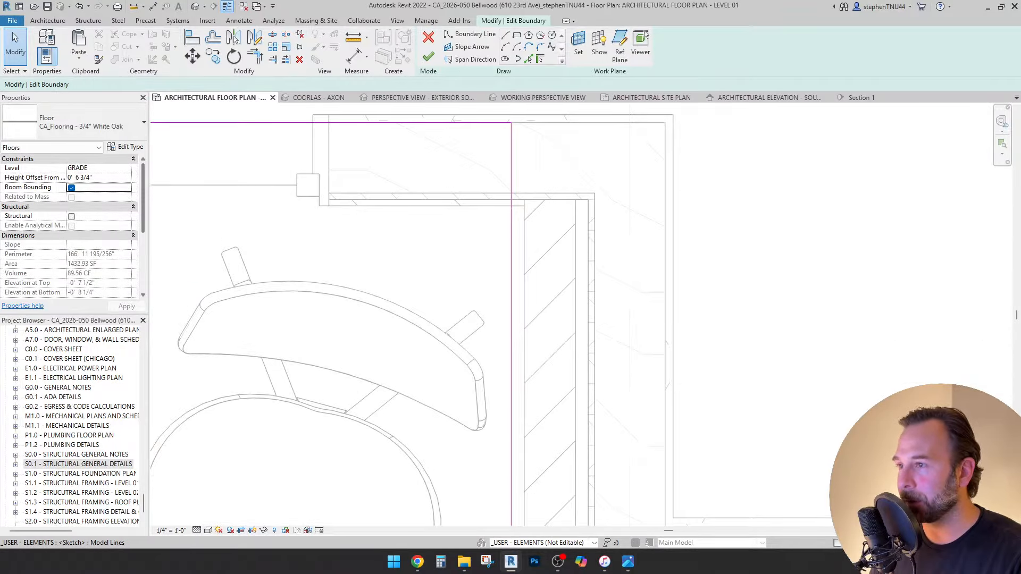
pyautogui.moveTo(511, 220); pyautogui.dragTo(665, 220)
pyautogui.scroll(-3, 487, 235)
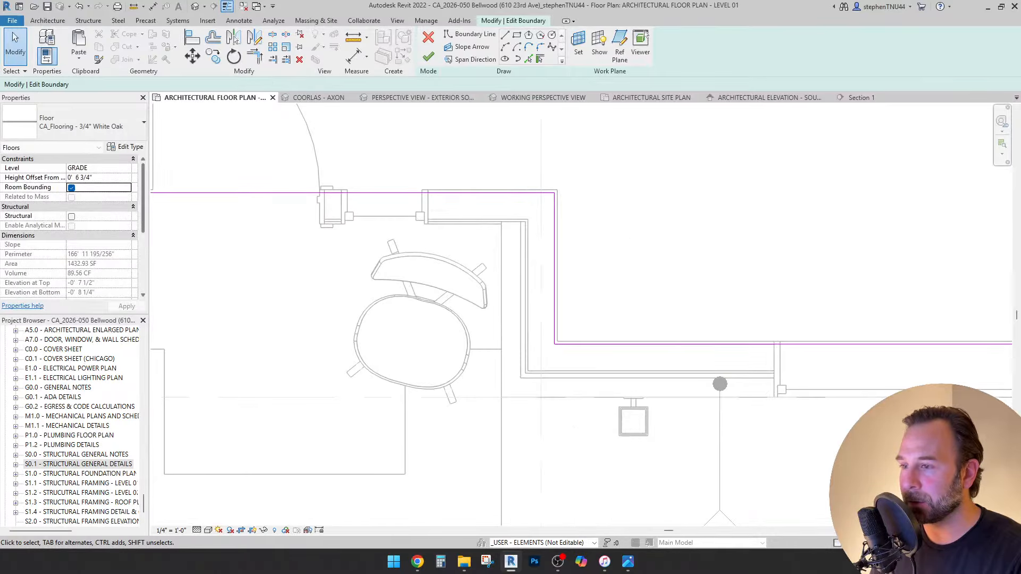
pyautogui.scroll(-5, 565, 280)
pyautogui.moveTo(564, 281); pyautogui.dragTo(588, 441, button='middle')
pyautogui.scroll(-2, 587, 441)
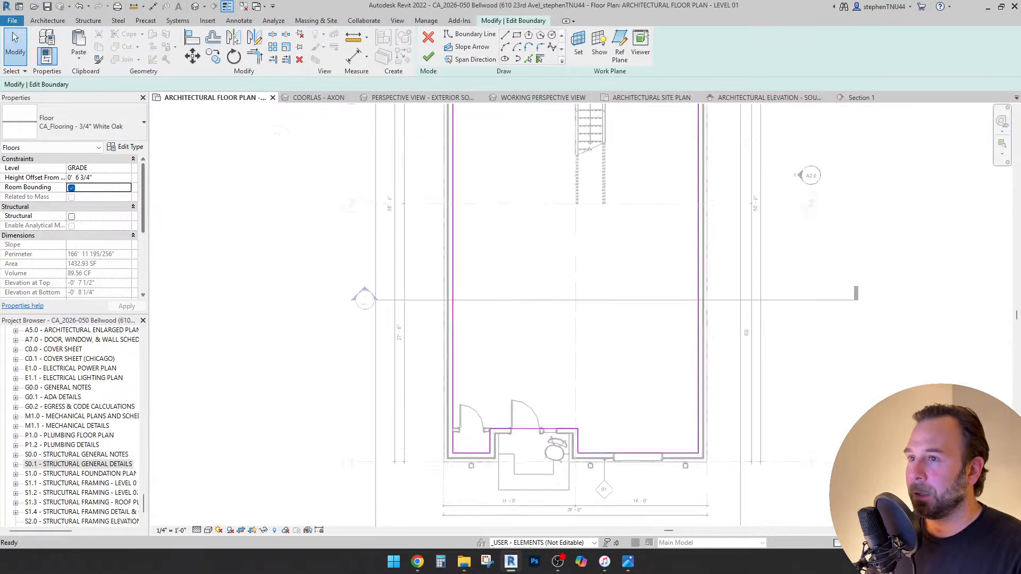
pyautogui.scroll(-3, 595, 393)
pyautogui.moveTo(588, 351); pyautogui.dragTo(551, 483, button='middle')
pyautogui.scroll(5, 474, 250)
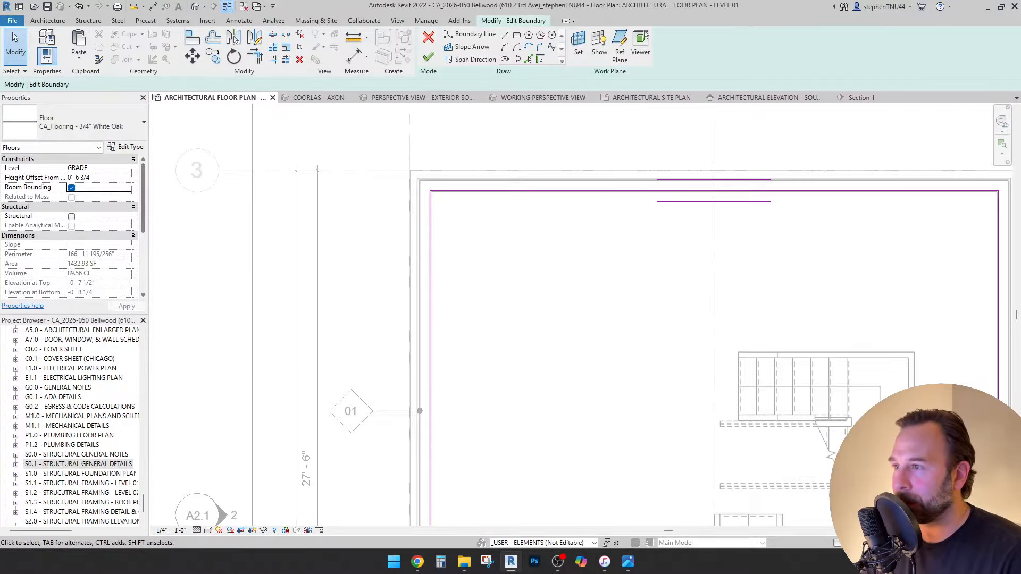
pyautogui.scroll(3, 438, 187)
pyautogui.scroll(2, 438, 187)
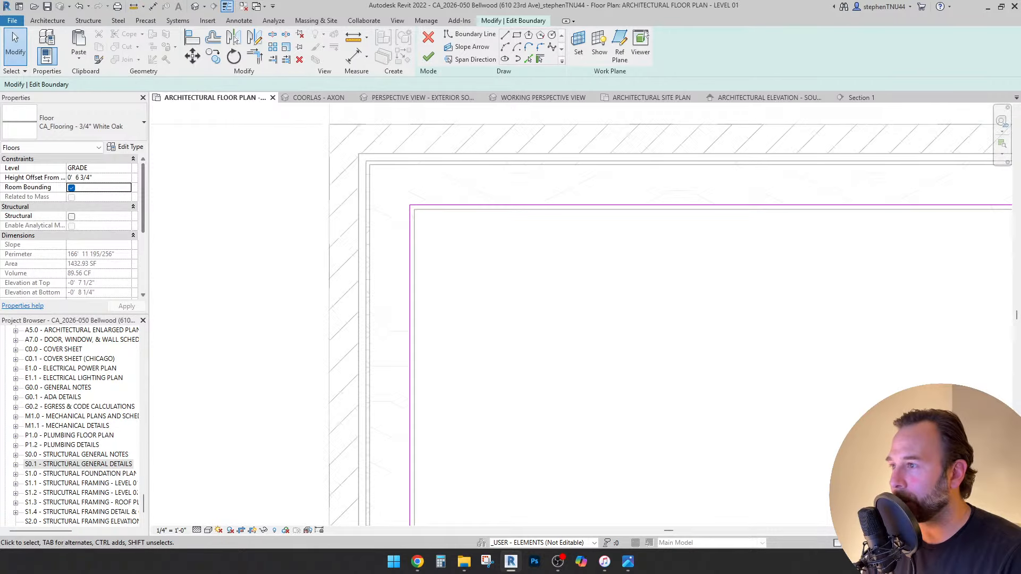
pyautogui.scroll(2, 414, 217)
pyautogui.scroll(-5, 414, 217)
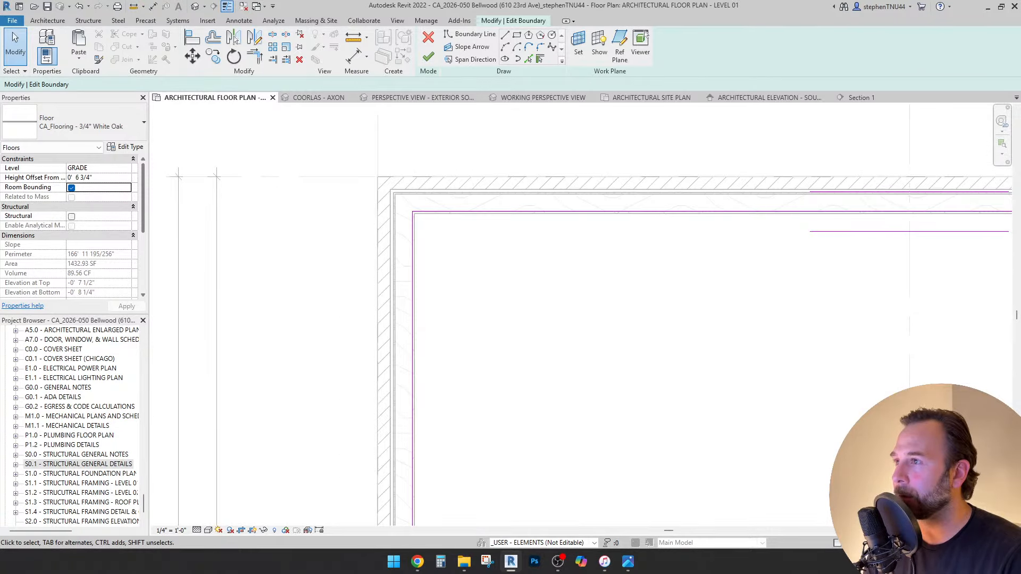
# Finish the White Oak floor boundary sketch and clear the selection.
pyautogui.click(428, 57)
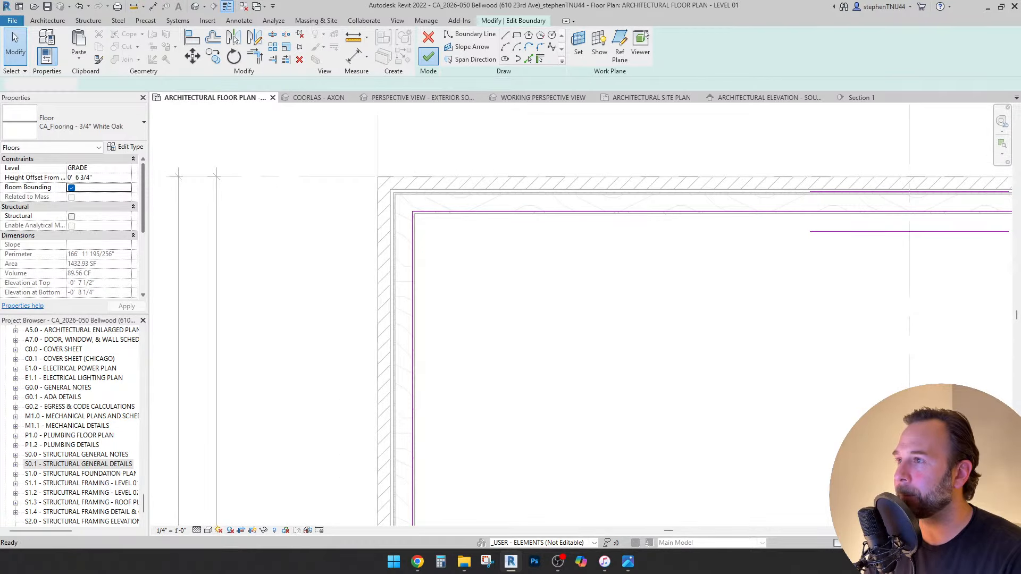
pyautogui.scroll(-3, 482, 205)
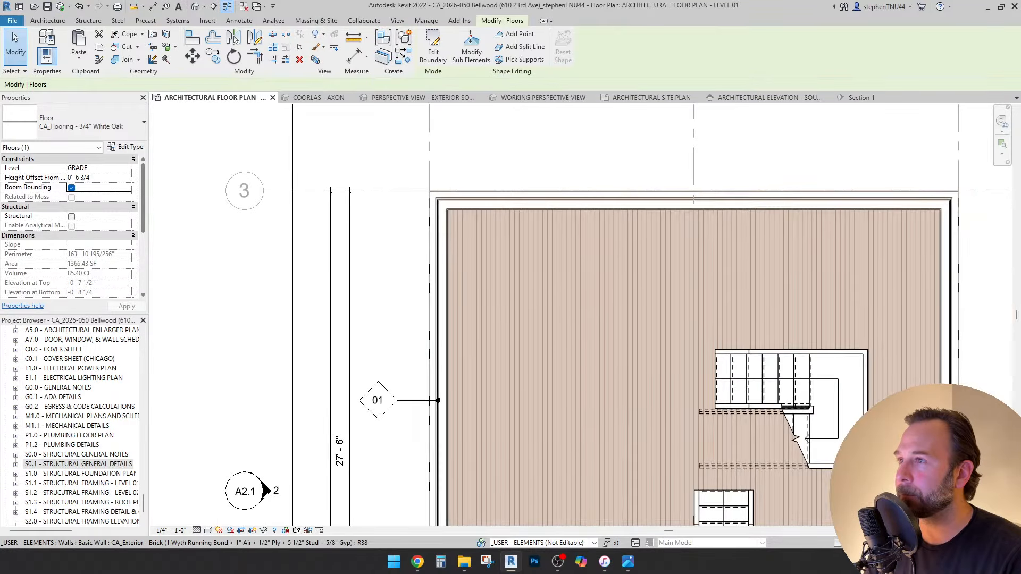
pyautogui.press('Escape')
pyautogui.scroll(-3, 506, 150)
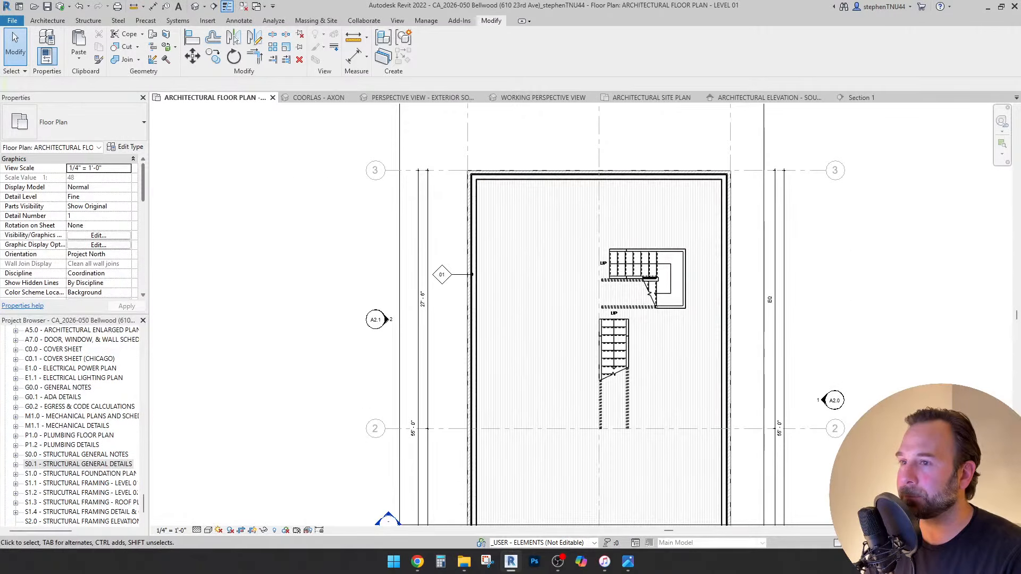
# Override the floor's graphics in this view to Halftone.
pyautogui.rightClick(529, 240)
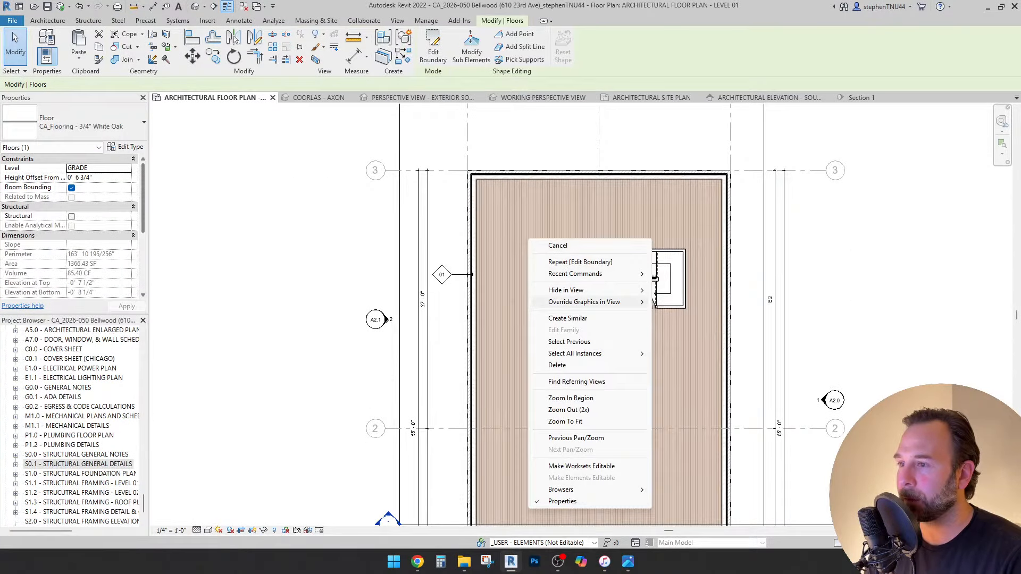
pyautogui.click(683, 301)
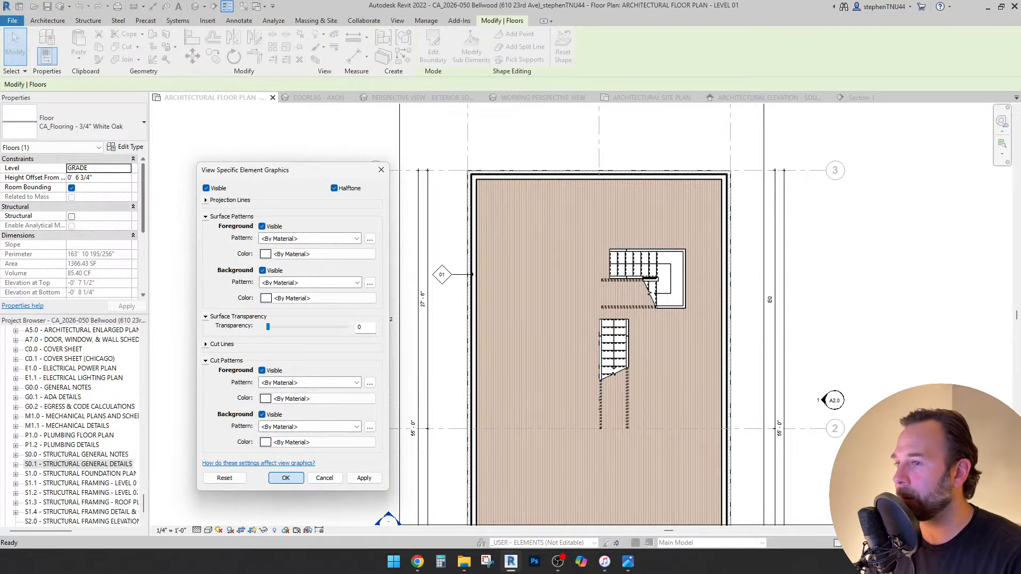
pyautogui.click(285, 477)
pyautogui.scroll(-2, 529, 186)
pyautogui.scroll(3, 663, 400)
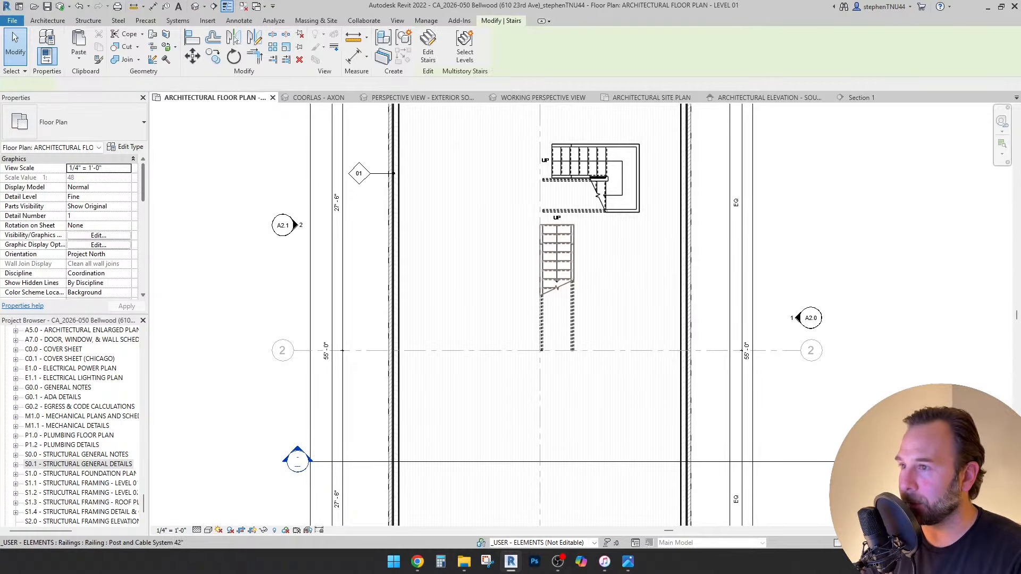
# Delete both the lower and upper existing stairs.
pyautogui.click(572, 261)
pyautogui.press('Delete')
pyautogui.click(611, 158)
pyautogui.press('Delete')
pyautogui.scroll(-2, 562, 194)
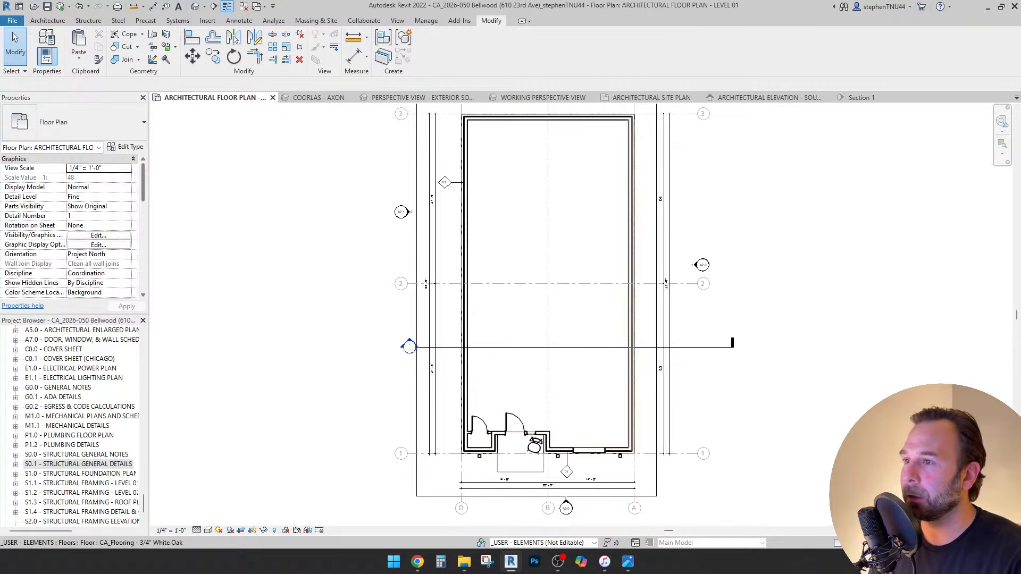
pyautogui.scroll(1, 609, 316)
pyautogui.moveTo(609, 316); pyautogui.dragTo(600, 318, button='middle')
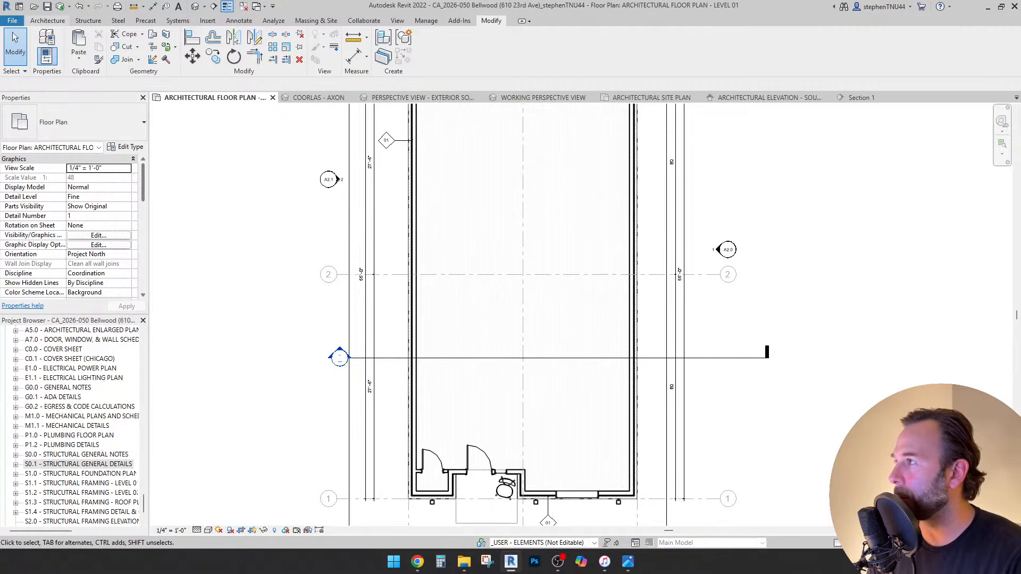
pyautogui.click(48, 21)
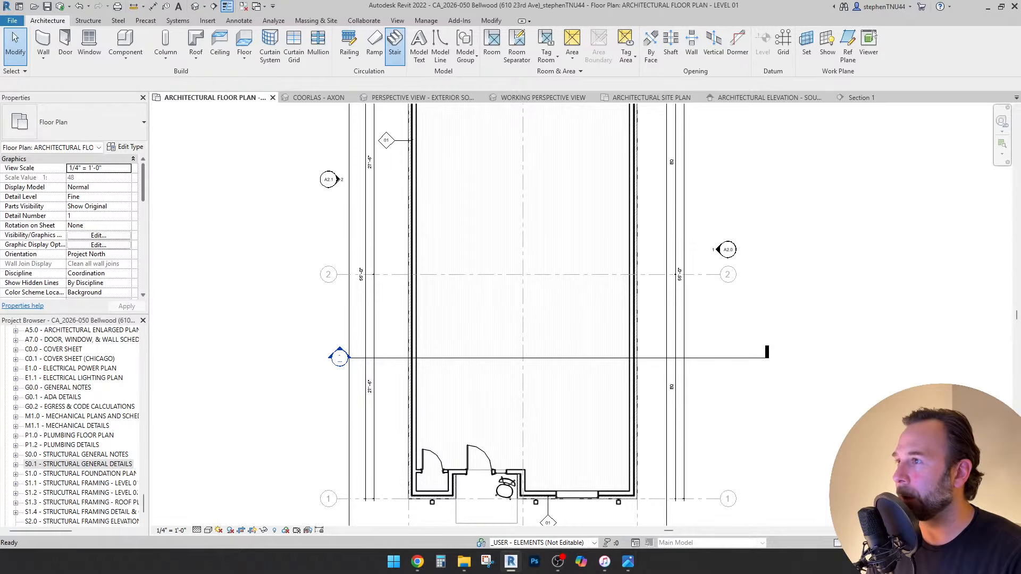
# Start a stair with Base Level LEVEL 01 (F.F) and Top Level LEVEL 02, picking the run start.
pyautogui.click(394, 43)
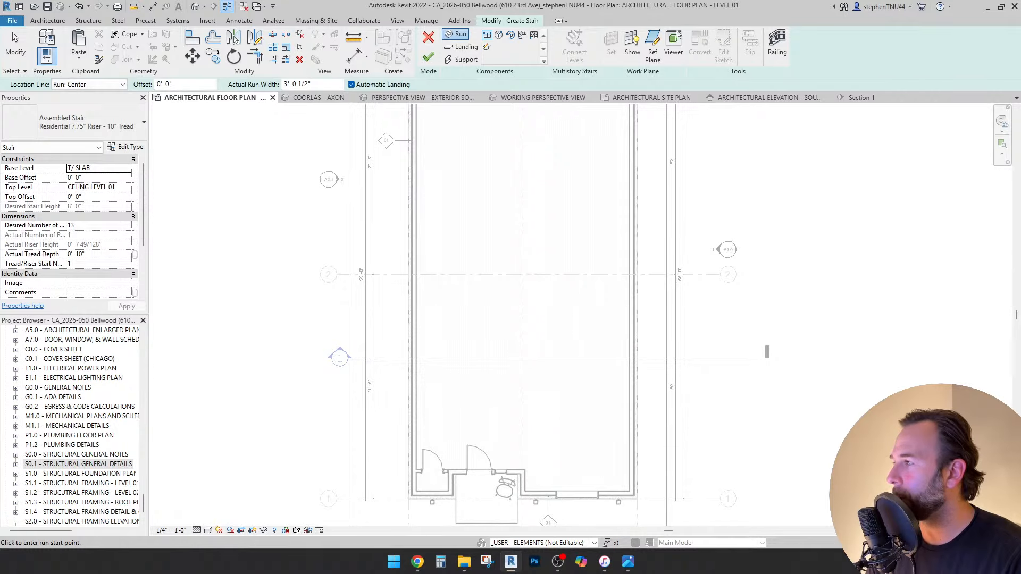
pyautogui.click(98, 167)
pyautogui.scroll(-1, 96, 201)
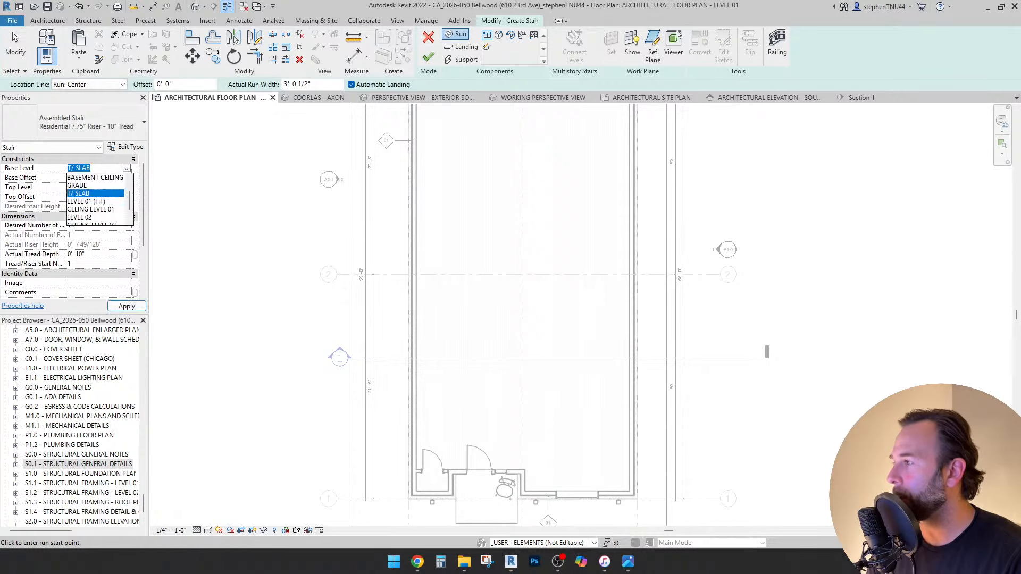
pyautogui.click(95, 201)
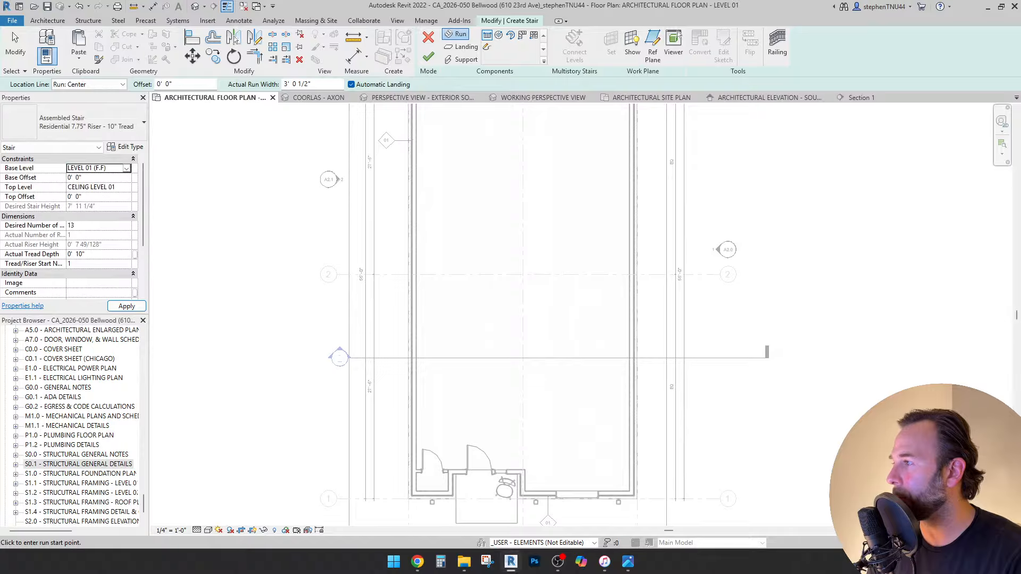
pyautogui.click(98, 187)
pyautogui.scroll(-1, 96, 218)
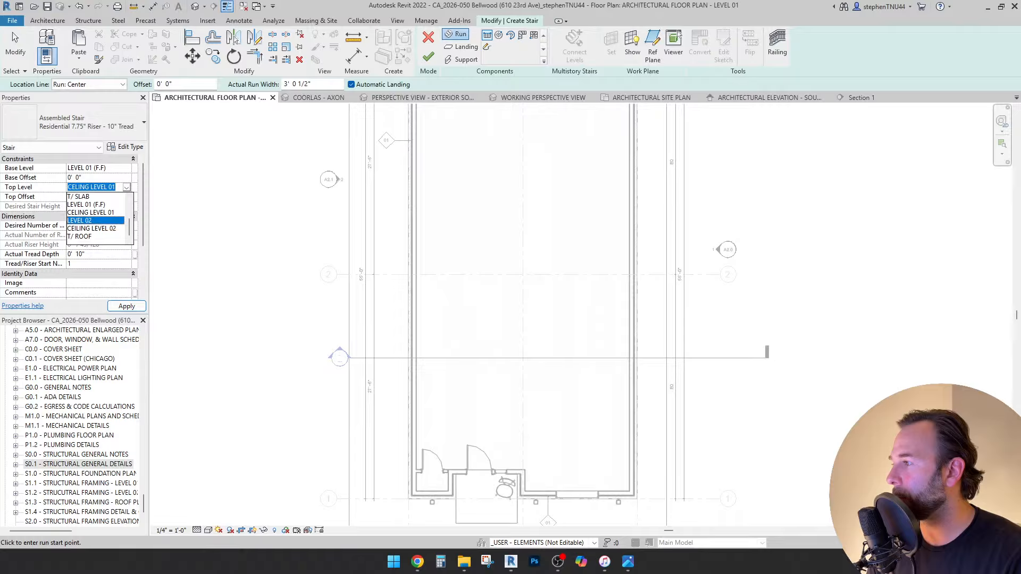
pyautogui.click(96, 220)
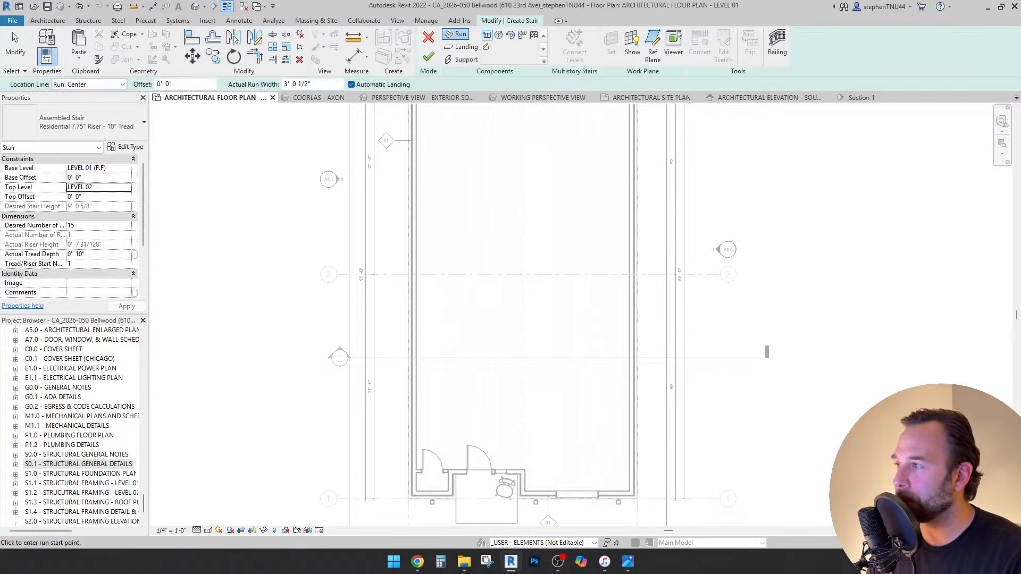
pyautogui.click(502, 269)
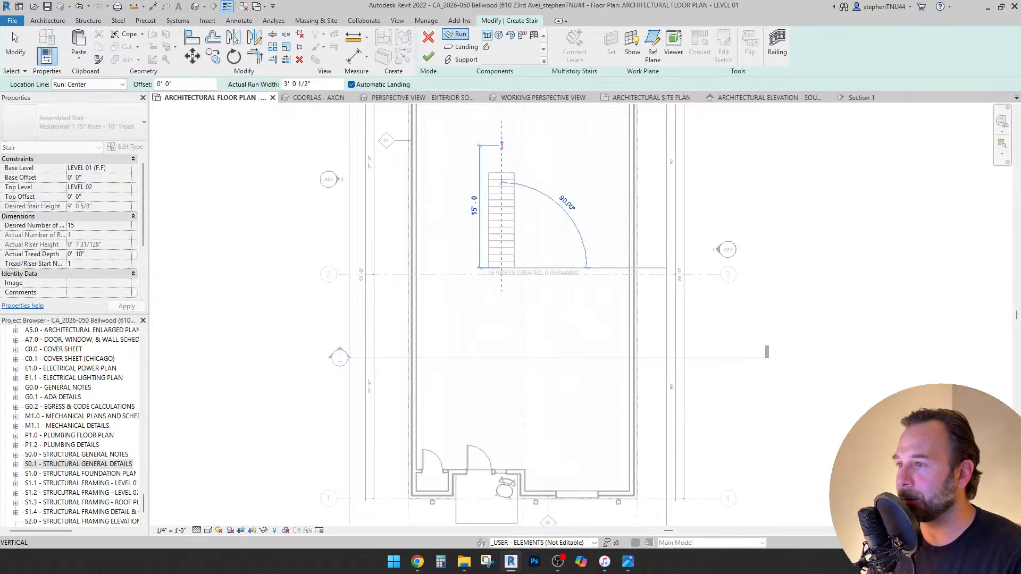
# End the 15-riser run and measure across the stair's width.
pyautogui.click(502, 144)
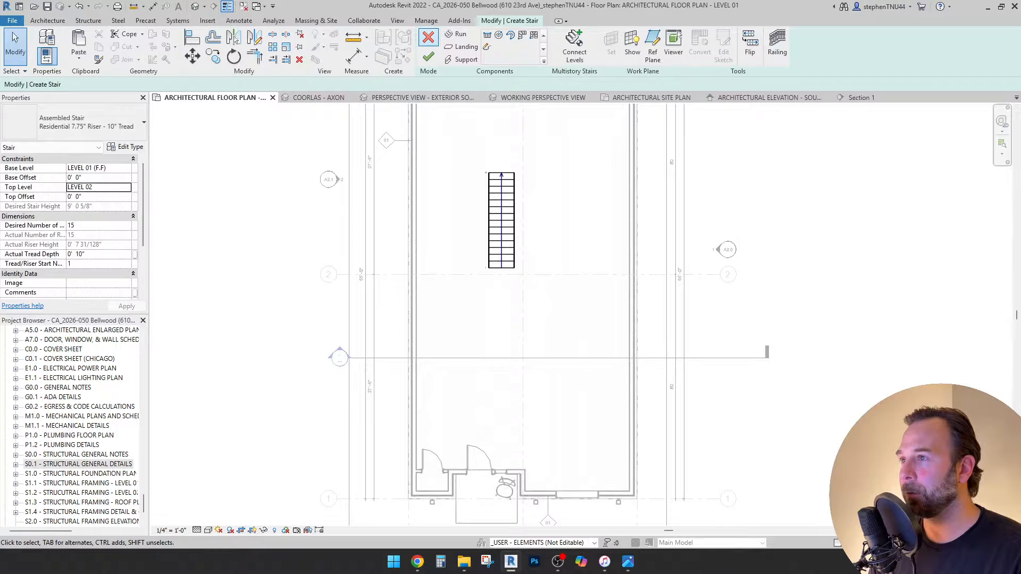
pyautogui.click(354, 37)
pyautogui.scroll(7, 493, 173)
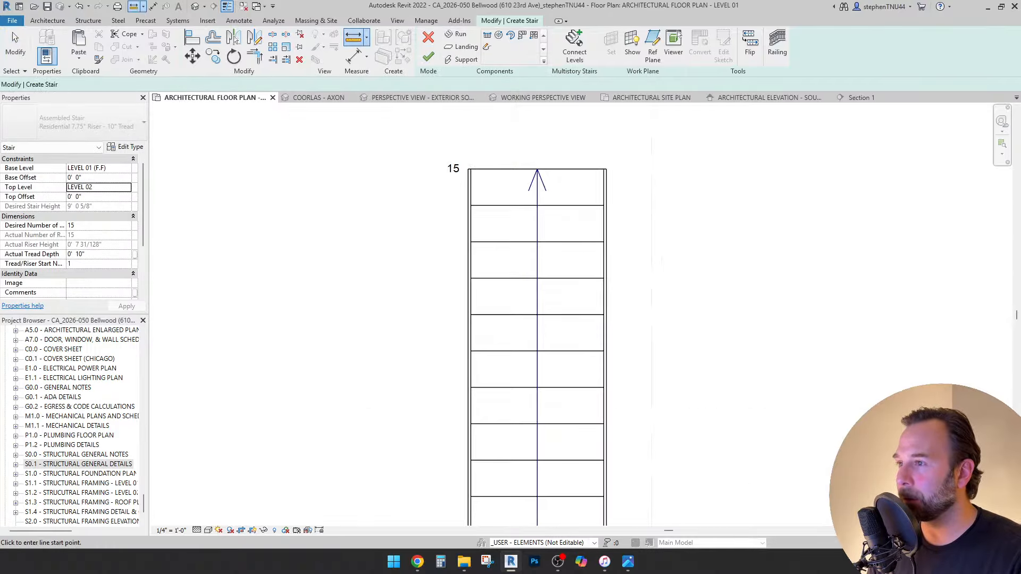
pyautogui.click(461, 164)
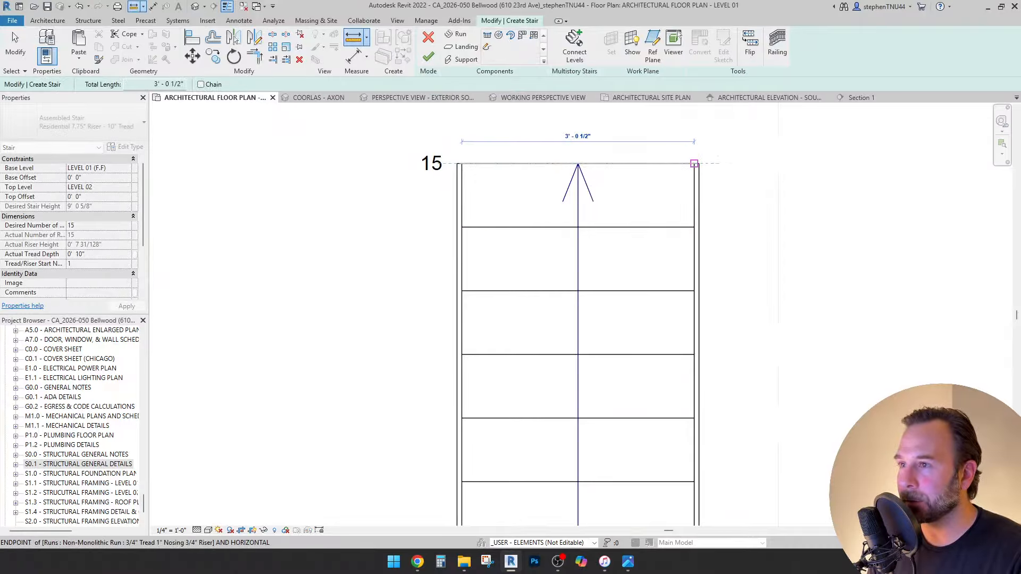
pyautogui.press('Escape')
pyautogui.press('Escape')
pyautogui.scroll(-2, 547, 172)
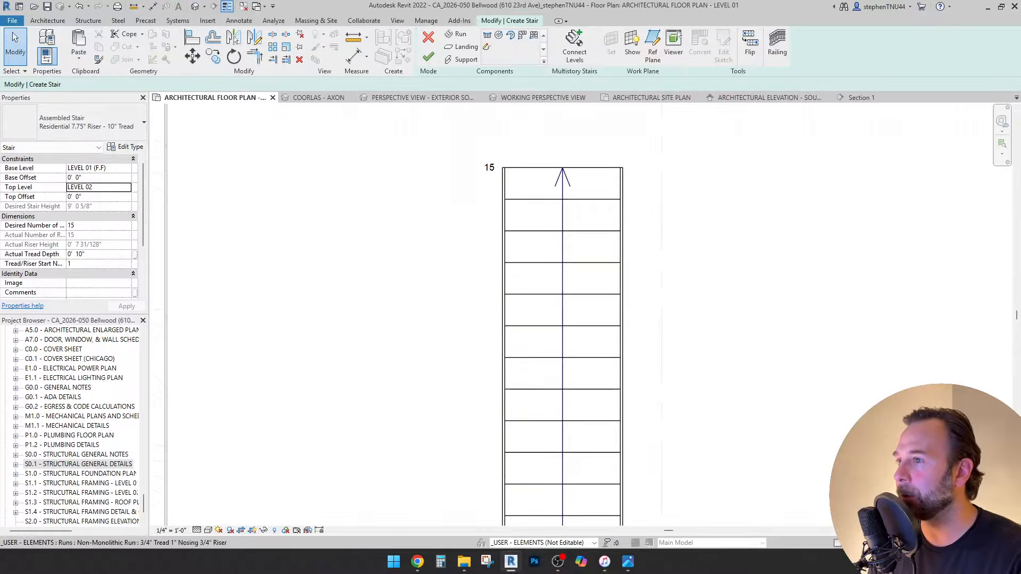
# Set the run's Actual Run Width to 3' 0" and finish the stair.
pyautogui.click(562, 200)
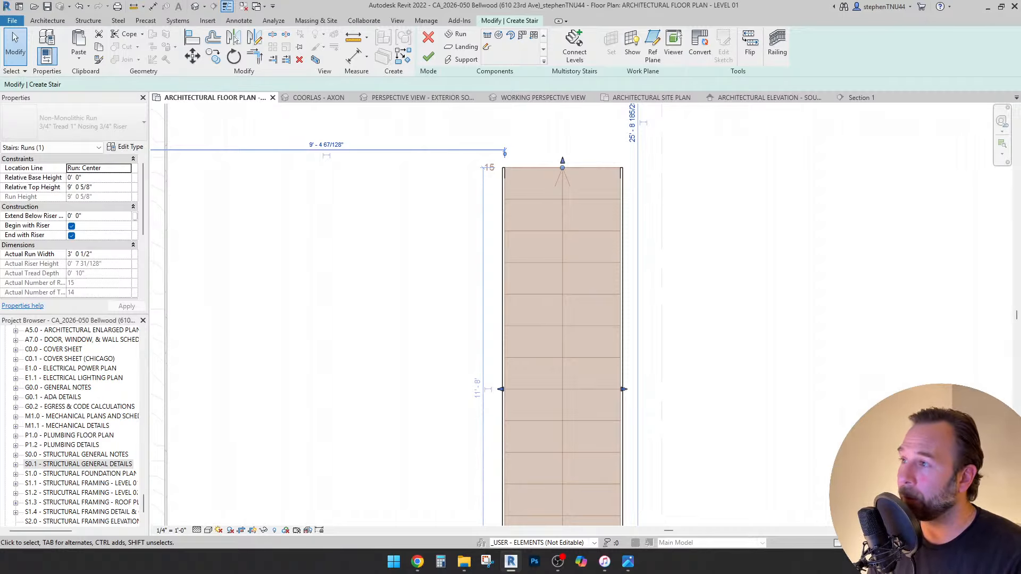
pyautogui.click(98, 187)
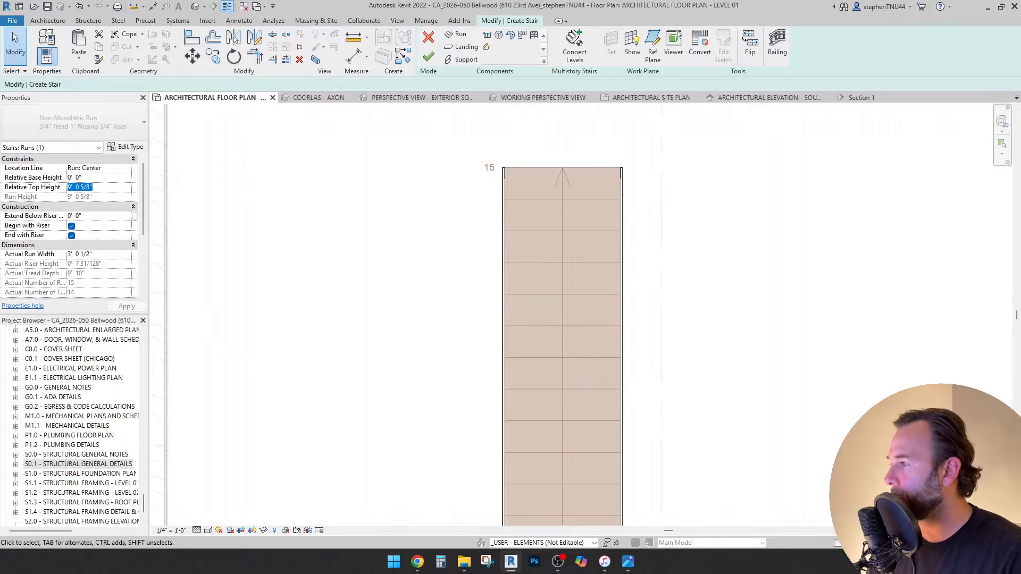
pyautogui.press('Return')
pyautogui.click(98, 254)
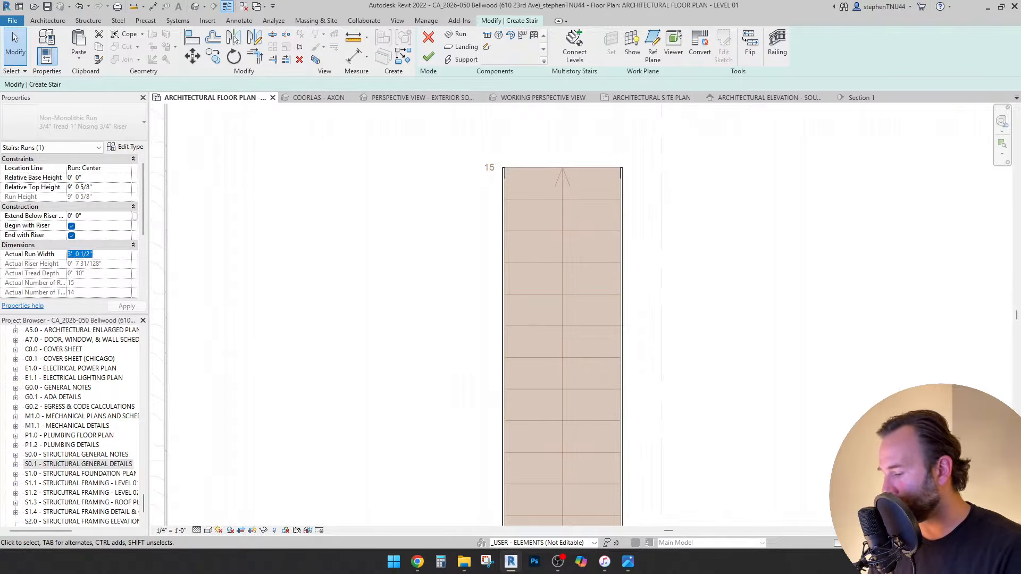
pyautogui.write('3\' 0"')
pyautogui.press('Return')
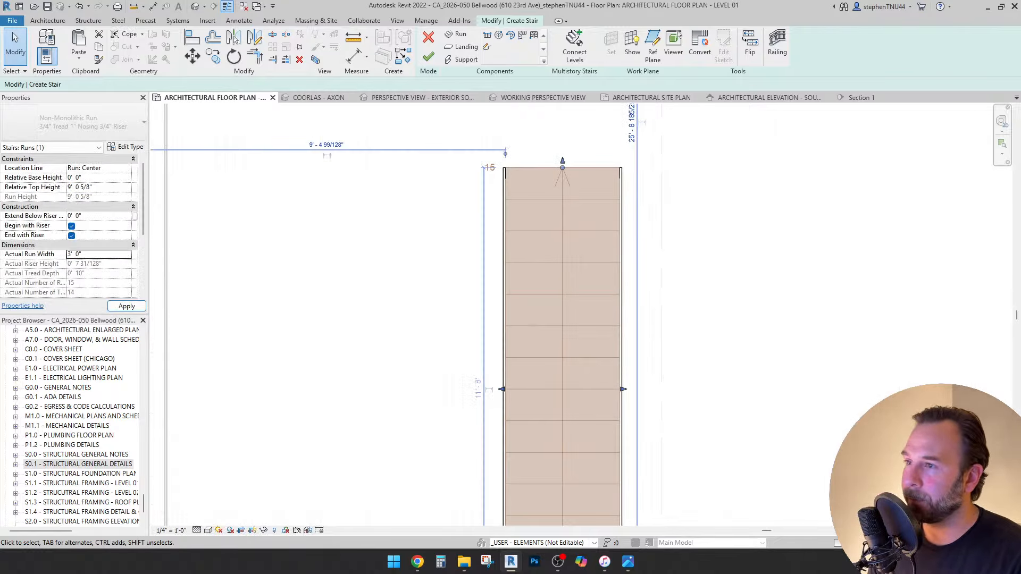
pyautogui.click(428, 56)
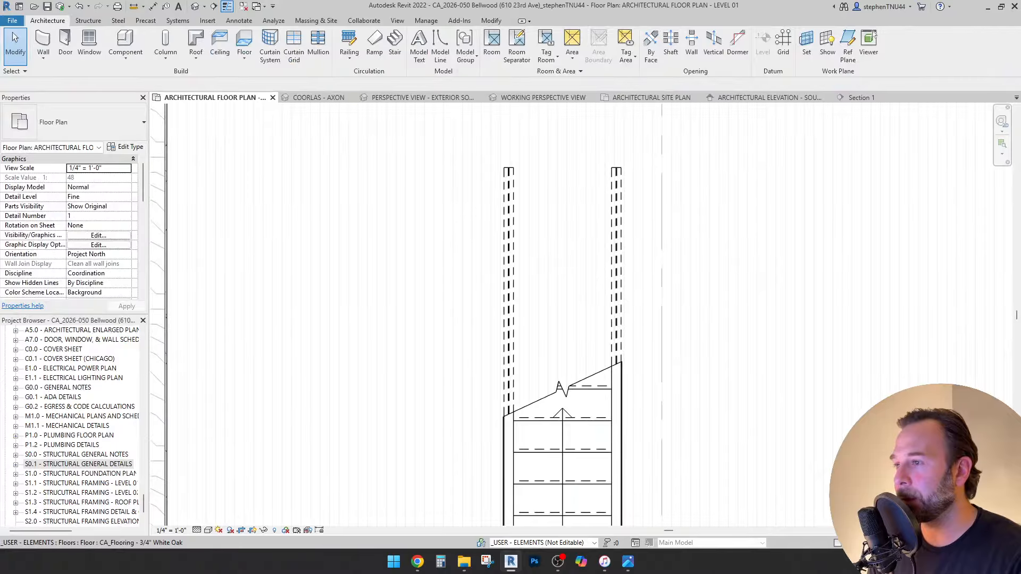
# Drag the stair path grip to place the UP label just below the stair.
pyautogui.scroll(-4, 446, 196)
pyautogui.scroll(3, 470, 325)
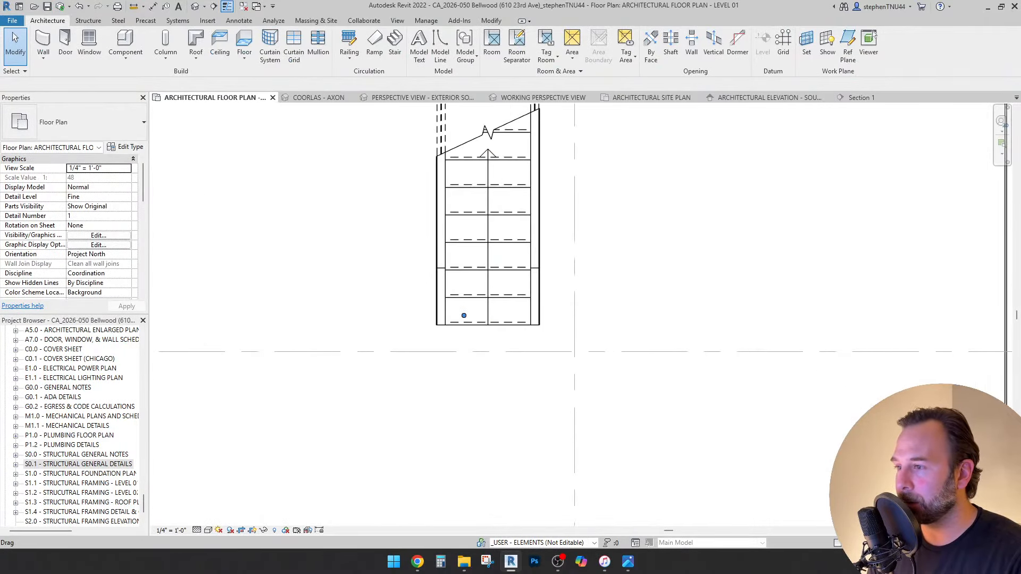
pyautogui.moveTo(464, 316); pyautogui.dragTo(490, 340)
pyautogui.scroll(-4, 419, 263)
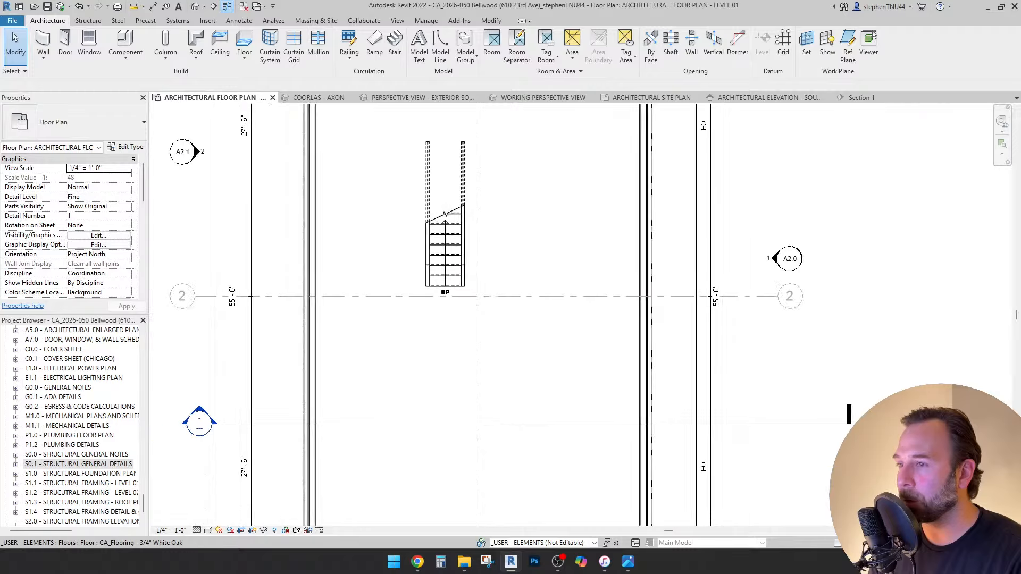
pyautogui.moveTo(419, 262); pyautogui.dragTo(420, 272, button='middle')
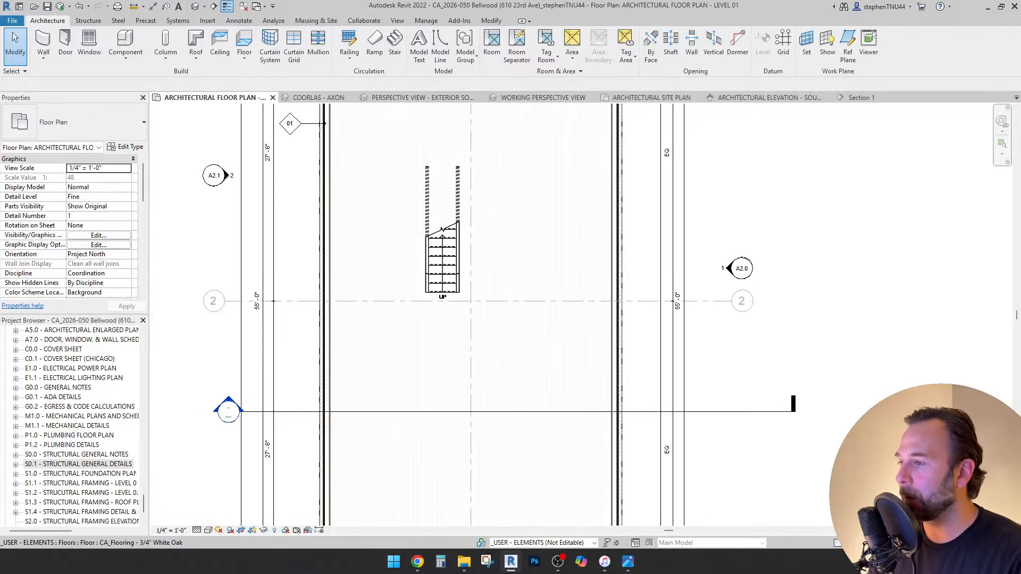
pyautogui.scroll(1, 439, 274)
# Move the new stair slightly to the right inside the building.
pyautogui.click(443, 274)
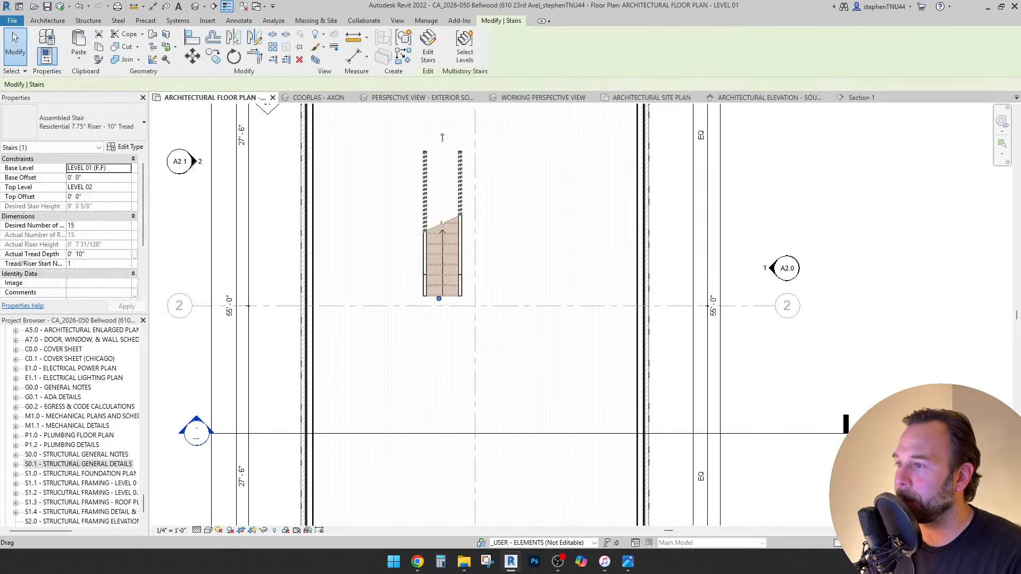
pyautogui.moveTo(442, 274); pyautogui.dragTo(433, 289, button='middle')
pyautogui.press('Escape')
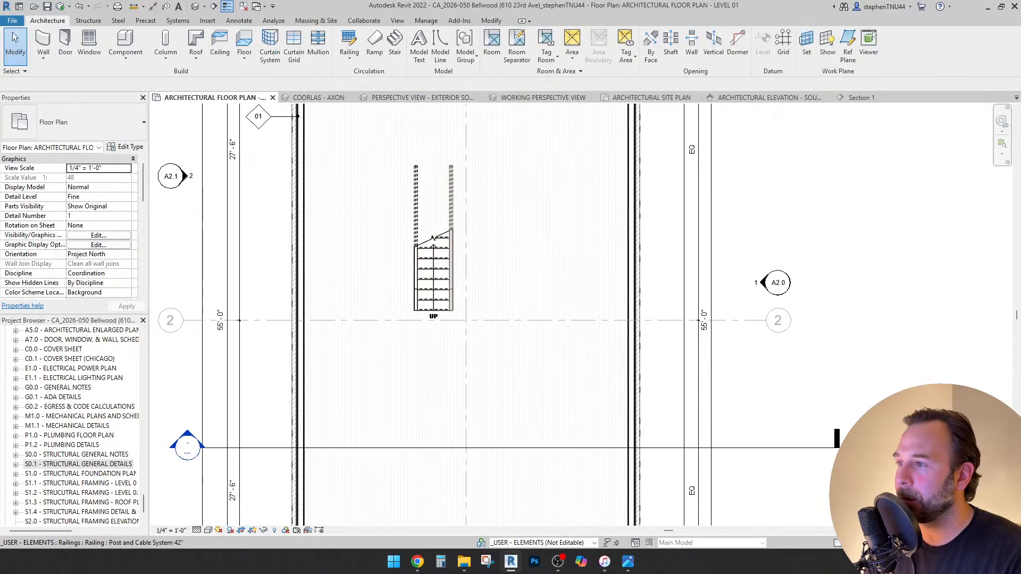
pyautogui.moveTo(433, 282); pyautogui.dragTo(489, 282)
pyautogui.scroll(-3, 498, 228)
pyautogui.scroll(1, 505, 251)
pyautogui.scroll(-2, 527, 239)
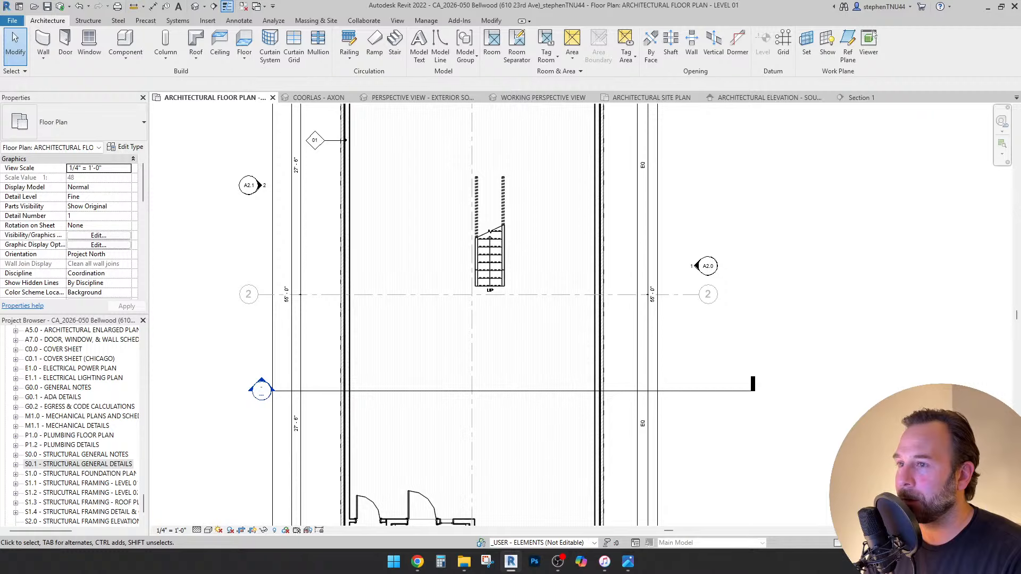
pyautogui.moveTo(526, 239); pyautogui.dragTo(493, 234, button='middle')
pyautogui.scroll(2, 493, 233)
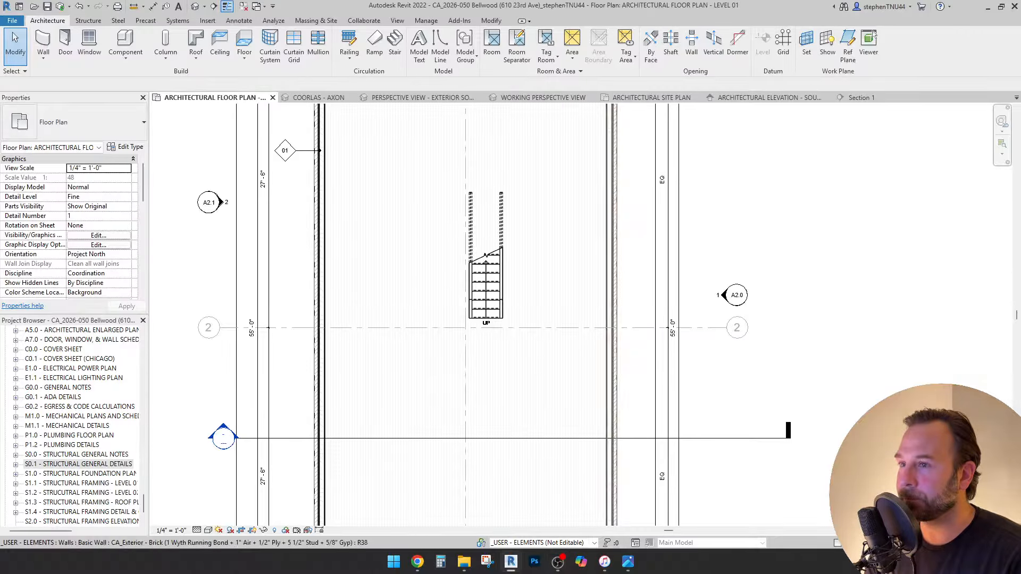
pyautogui.scroll(-3, 598, 224)
pyautogui.scroll(2, 540, 406)
pyautogui.scroll(2, 540, 408)
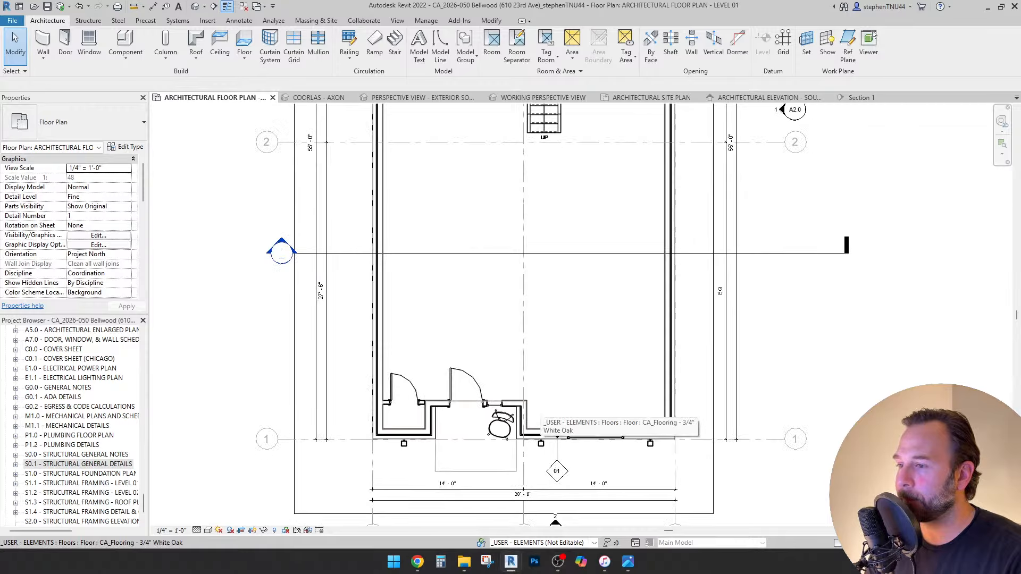
# Start an architectural wall with base LEVEL 01 (F.F) and top Up to level: CELING LEVEL 01.
pyautogui.click(43, 59)
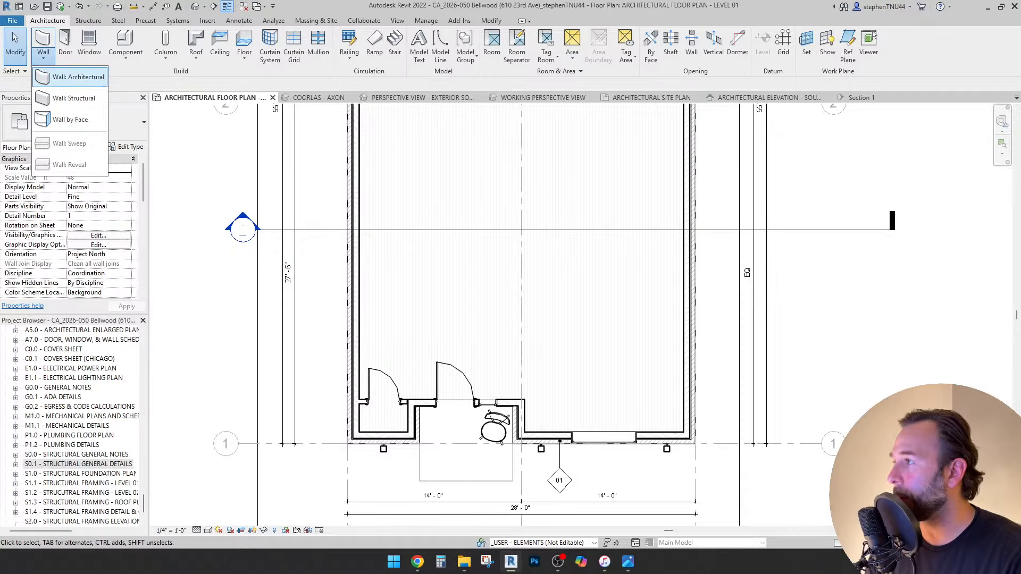
pyautogui.click(50, 75)
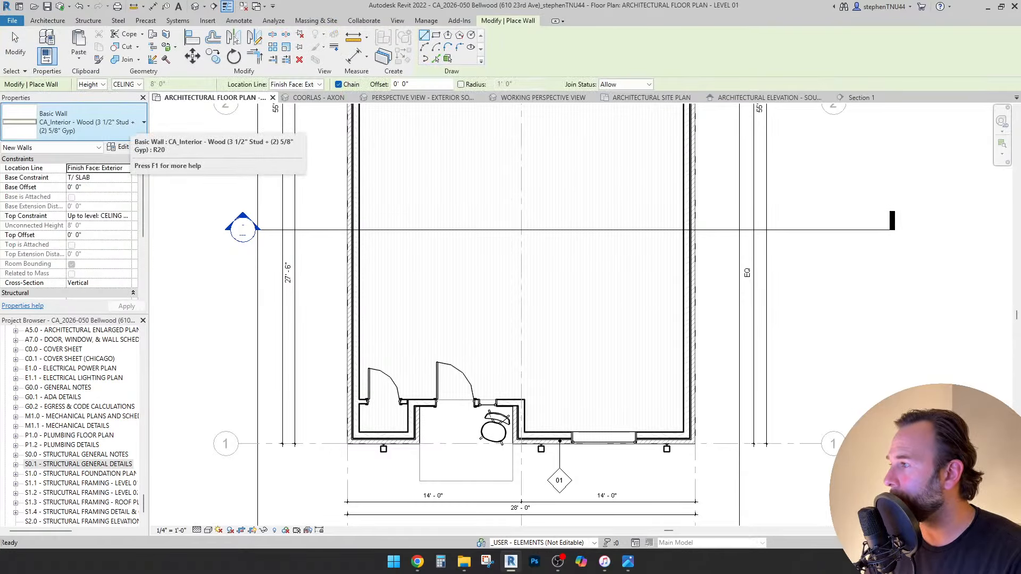
pyautogui.click(126, 178)
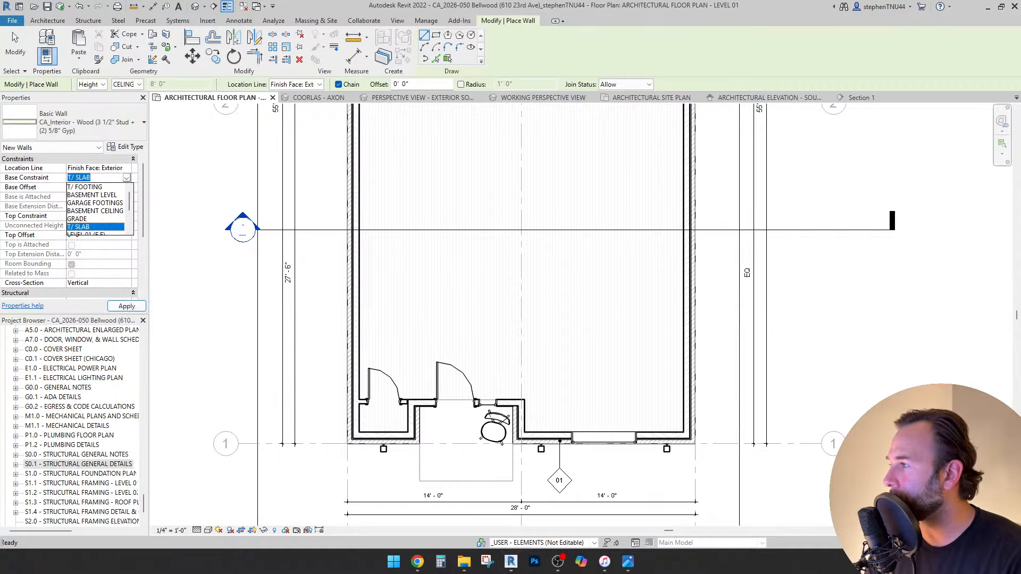
pyautogui.scroll(-1, 96, 211)
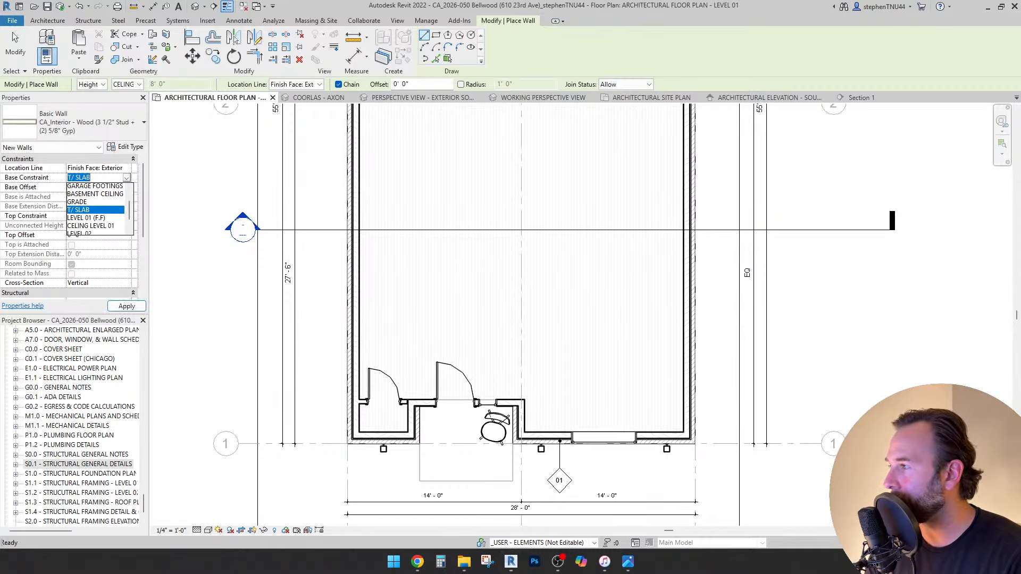
pyautogui.click(88, 210)
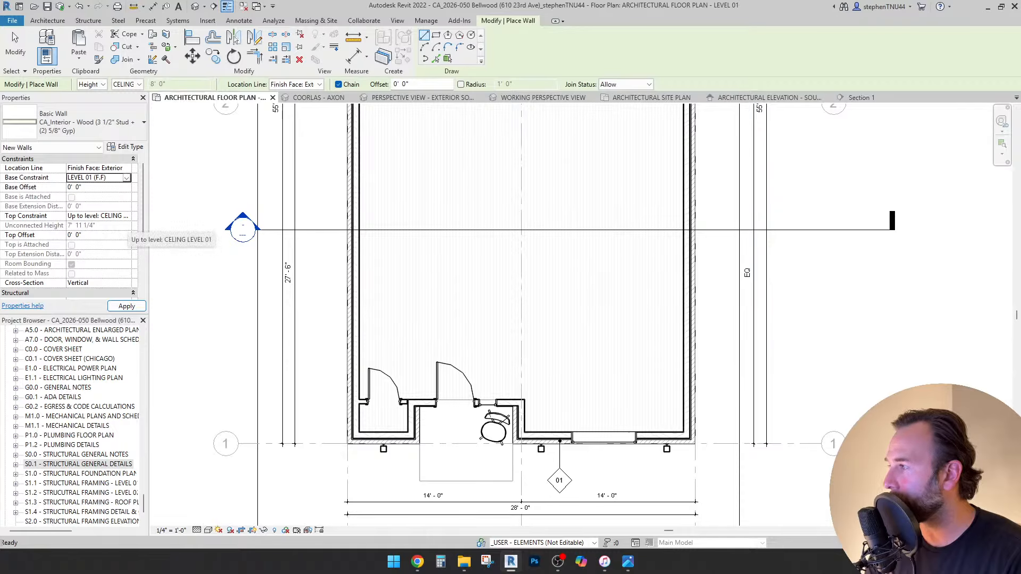
pyautogui.click(126, 216)
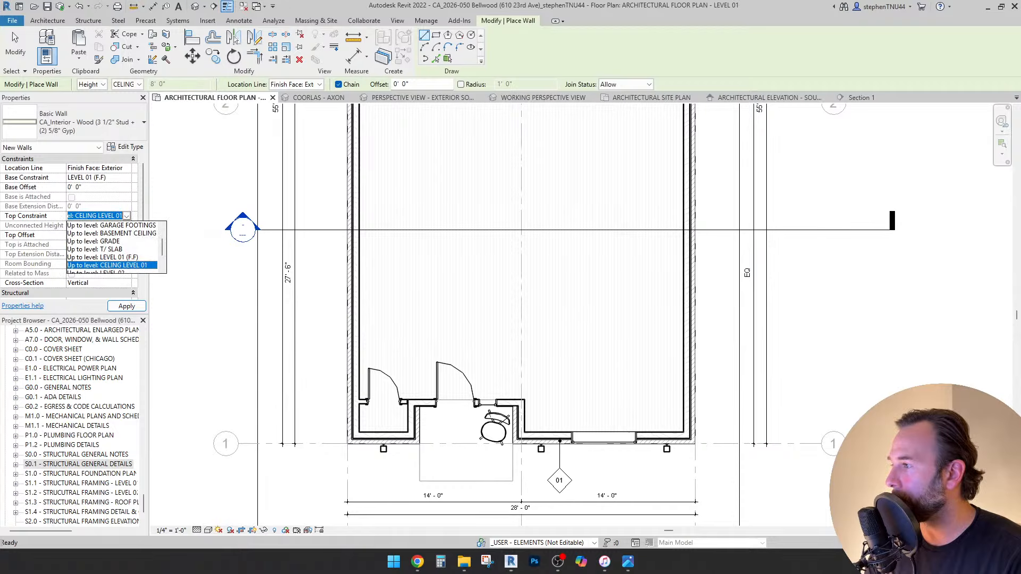
pyautogui.press('Return')
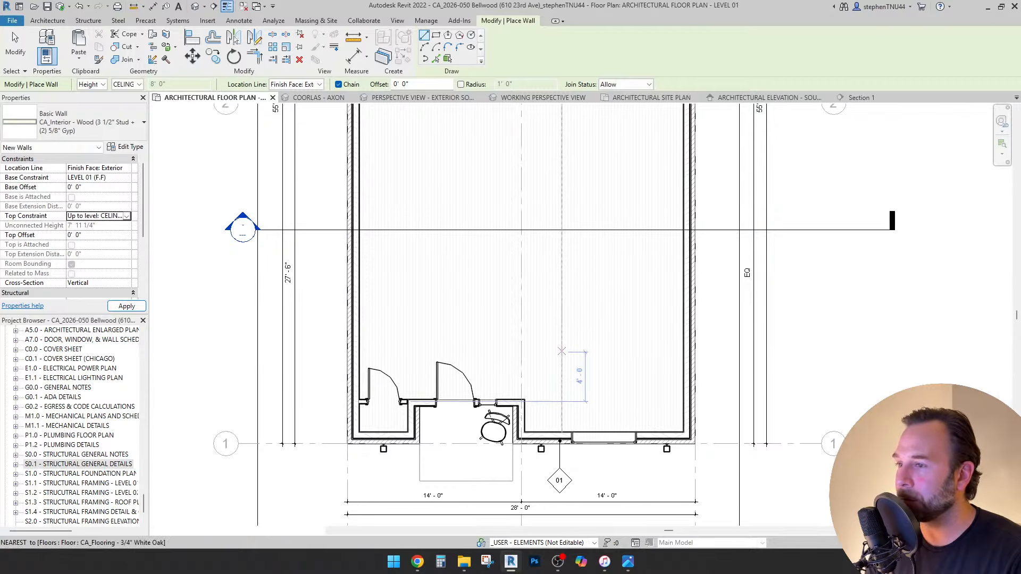
pyautogui.scroll(3, 528, 387)
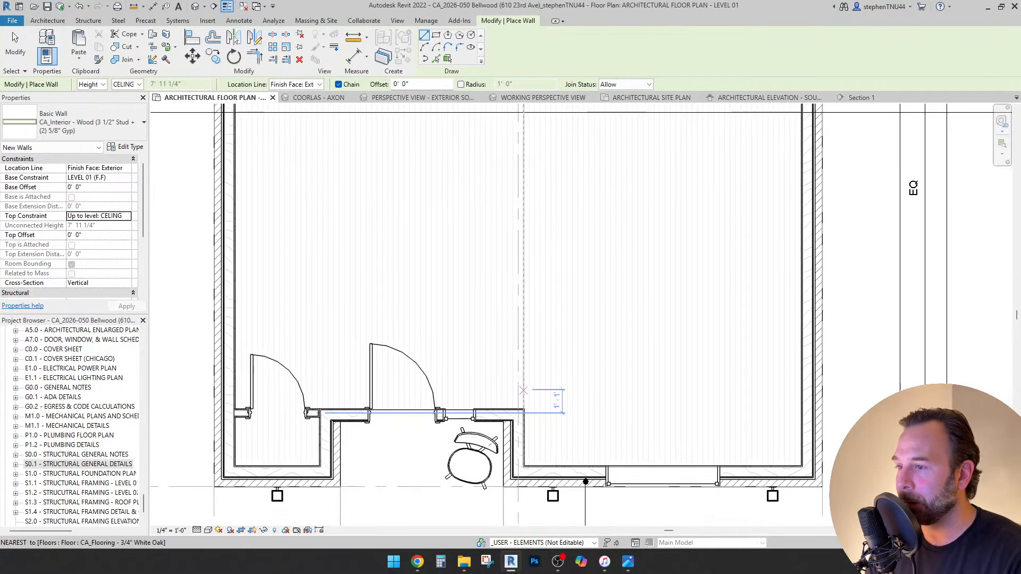
# Draw the vertical CA_Interior wood-stud wall north from the existing partition.
pyautogui.click(528, 389)
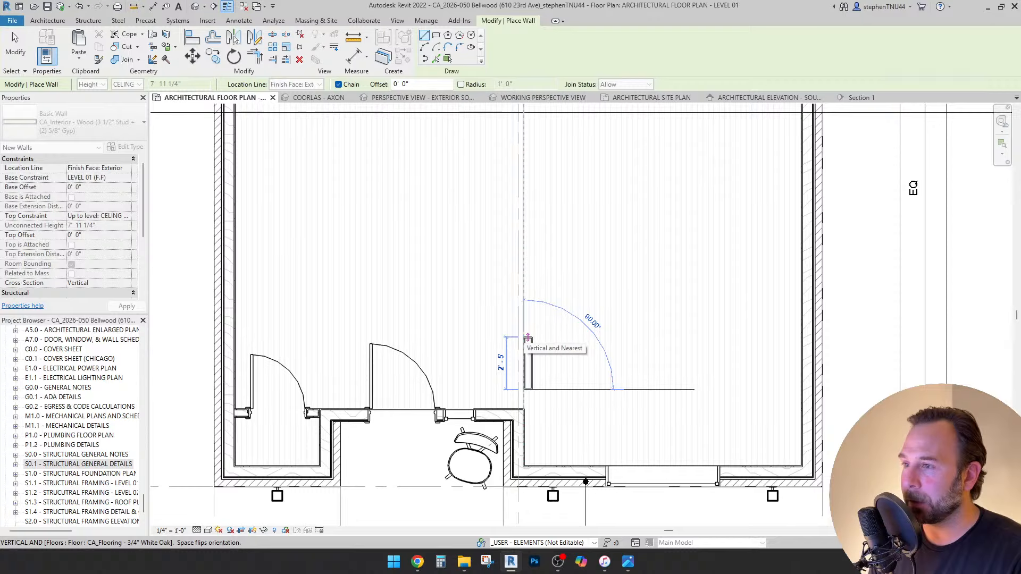
pyautogui.scroll(-2, 526, 268)
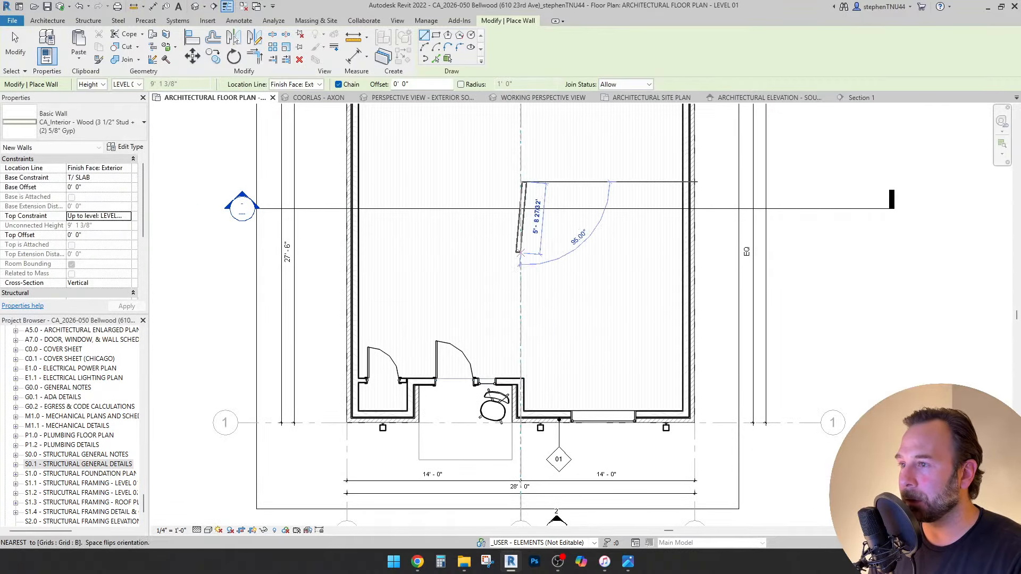
pyautogui.click(524, 331)
pyautogui.press('Escape')
pyautogui.scroll(-4, 566, 313)
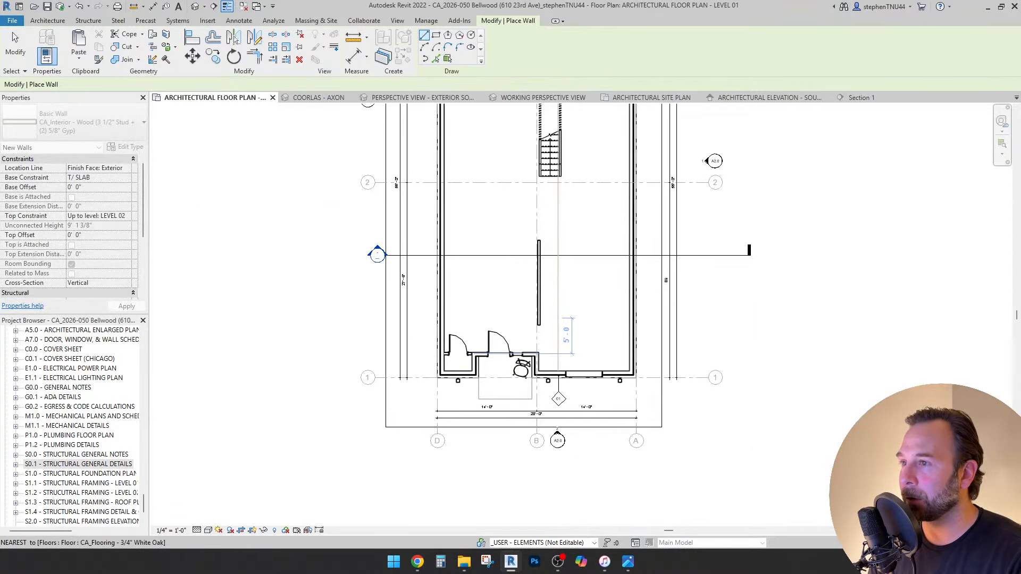
pyautogui.moveTo(556, 264); pyautogui.dragTo(538, 353, button='middle')
pyautogui.scroll(1, 478, 280)
pyautogui.scroll(2, 478, 285)
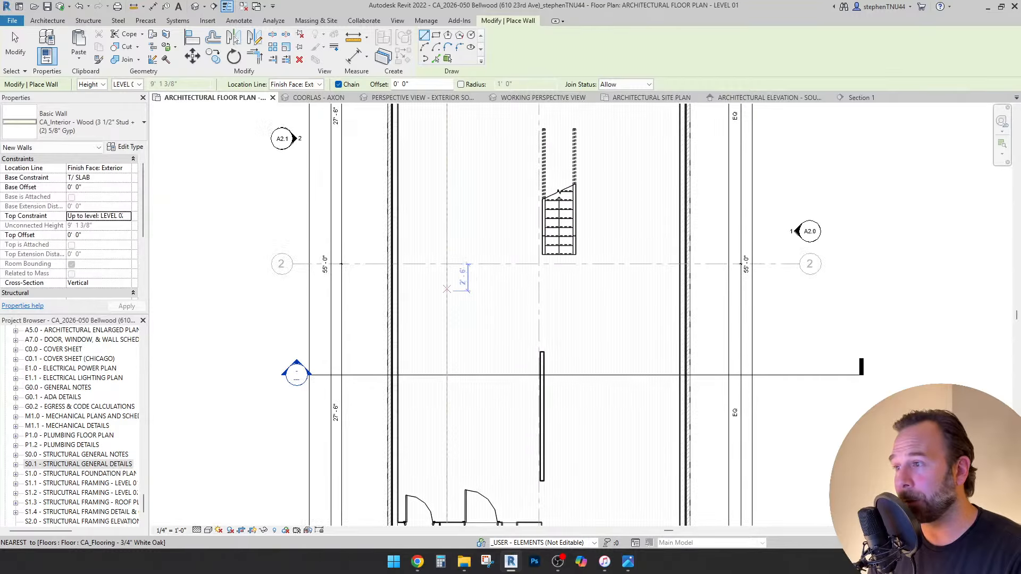
pyautogui.scroll(-2, 456, 304)
pyautogui.moveTo(461, 325); pyautogui.dragTo(476, 285, button='middle')
pyautogui.press('Escape')
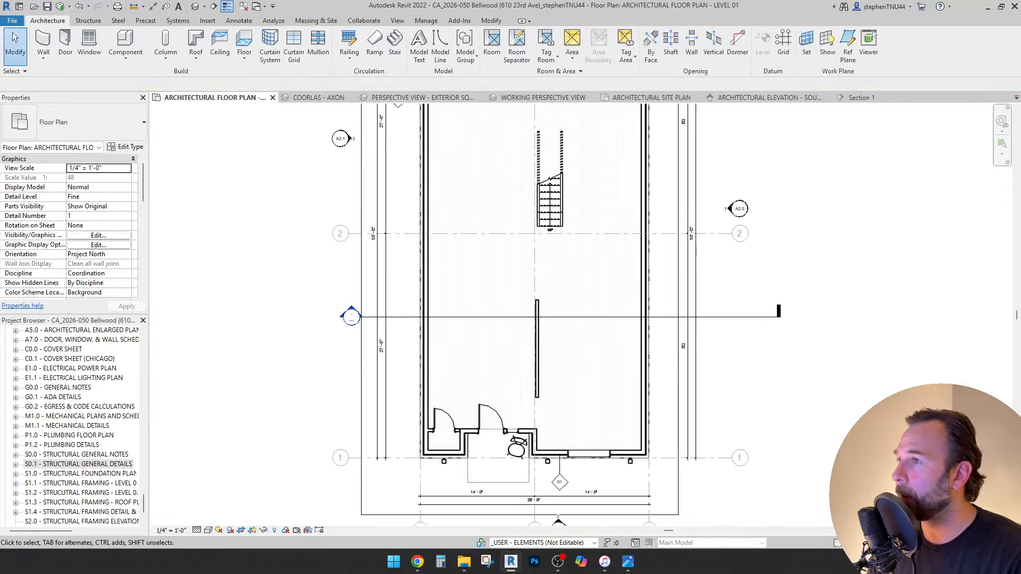
# Change the new interior wall to CA_Interior - Wood (5 1/2" Stud + (2) 5/8" Gyp).
pyautogui.scroll(5, 554, 426)
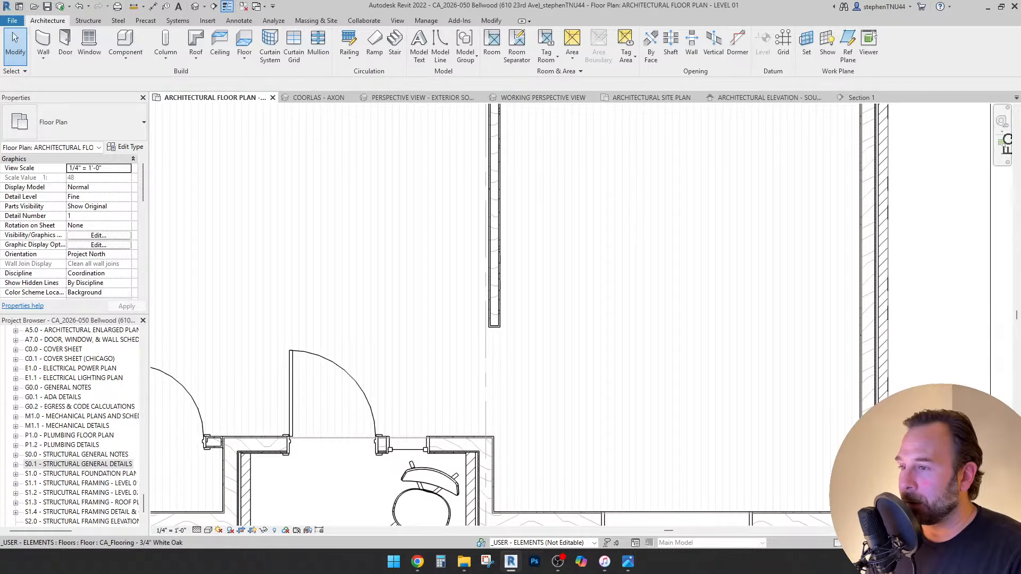
pyautogui.moveTo(554, 425); pyautogui.dragTo(554, 371, button='middle')
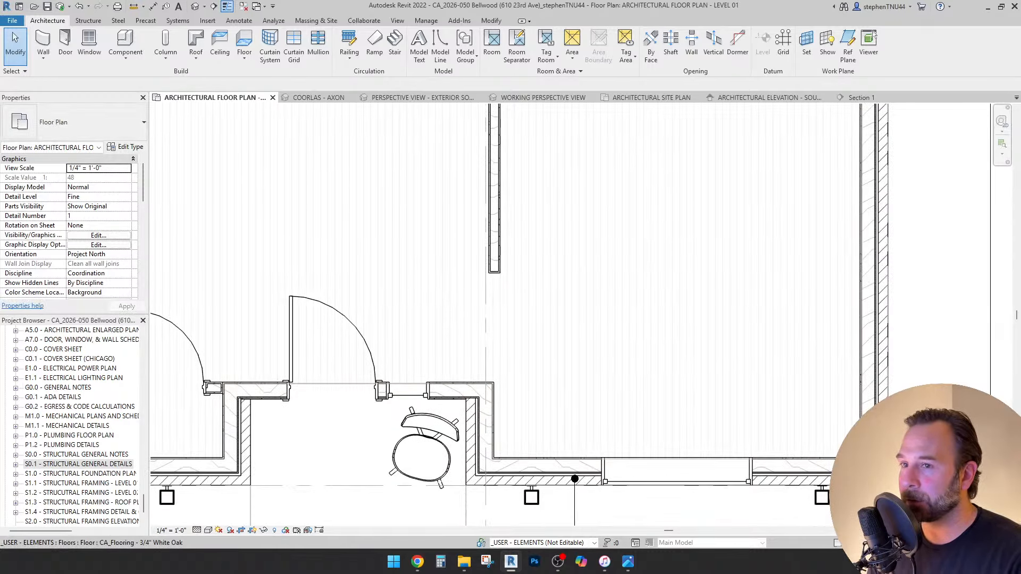
pyautogui.moveTo(808, 326); pyautogui.dragTo(844, 326, button='middle')
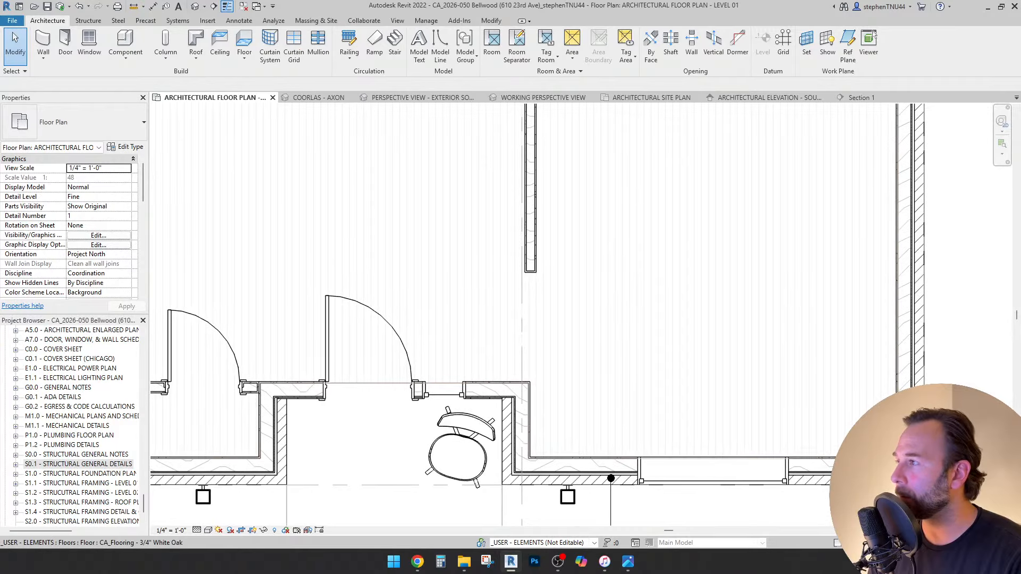
pyautogui.click(530, 250)
pyautogui.moveTo(530, 250); pyautogui.dragTo(525, 269, button='middle')
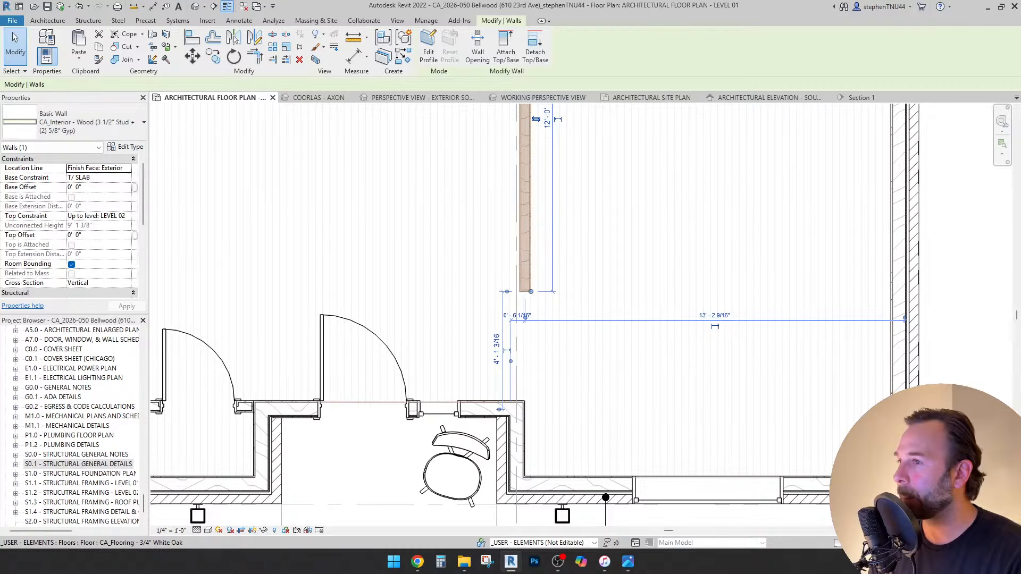
pyautogui.scroll(3, 527, 418)
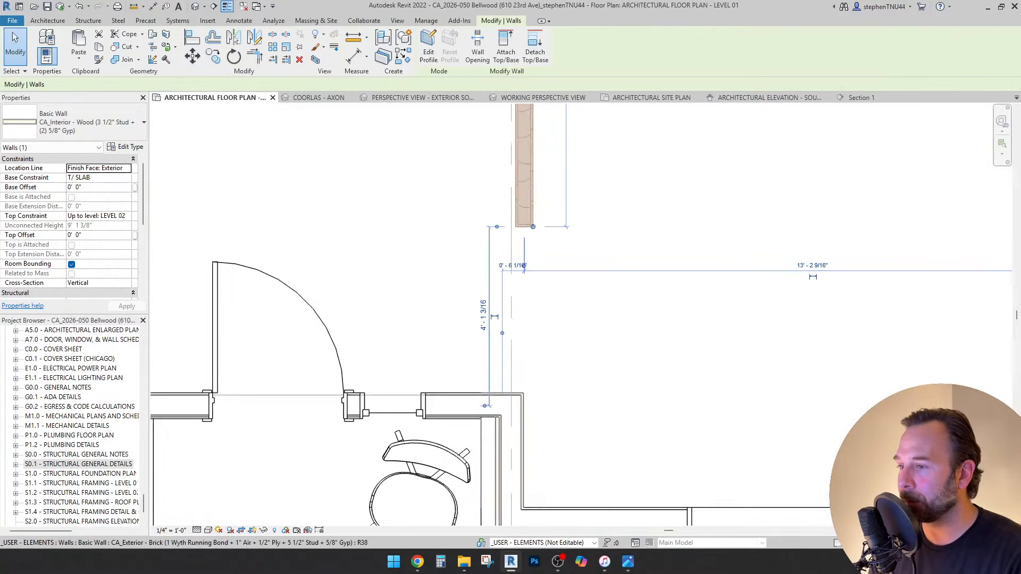
pyautogui.scroll(-3, 509, 353)
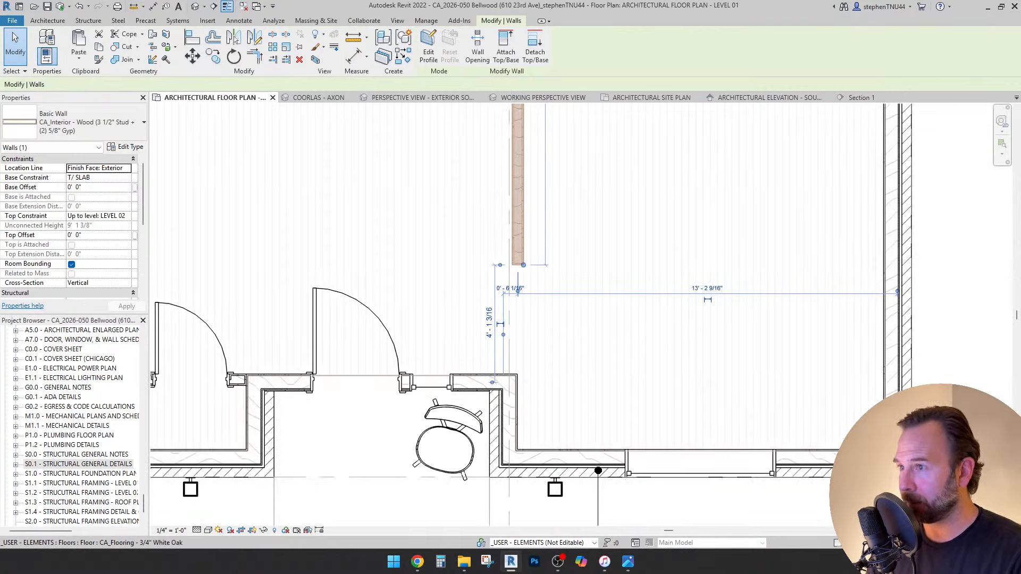
pyautogui.moveTo(514, 362); pyautogui.dragTo(511, 370, button='middle')
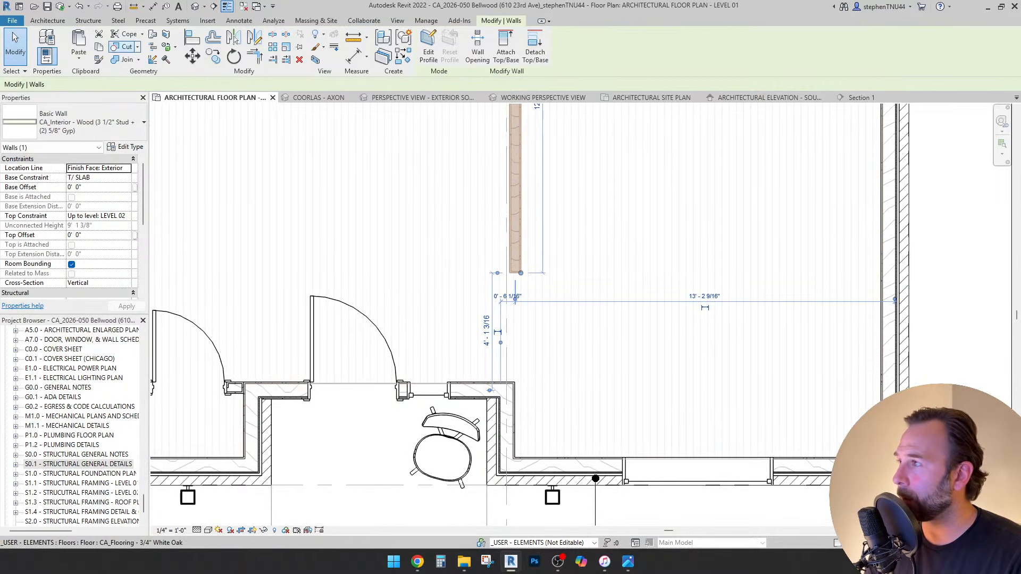
pyautogui.scroll(2, 503, 477)
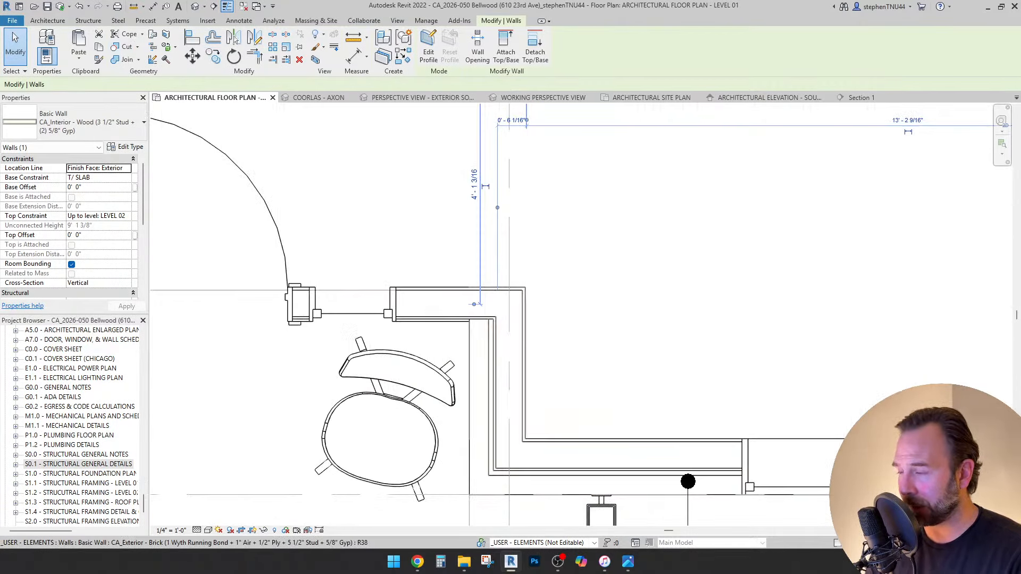
pyautogui.scroll(-2, 438, 503)
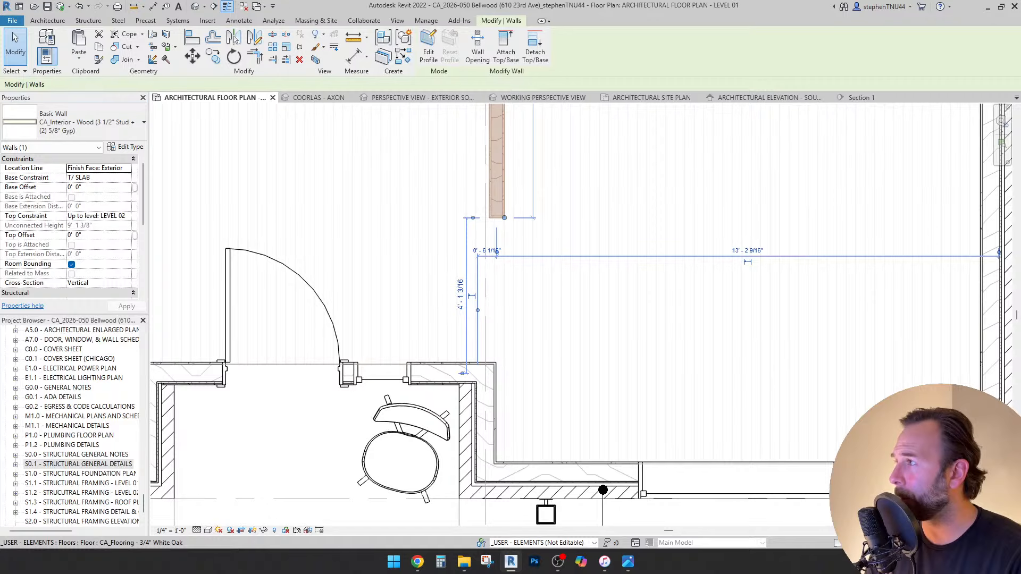
pyautogui.click(75, 122)
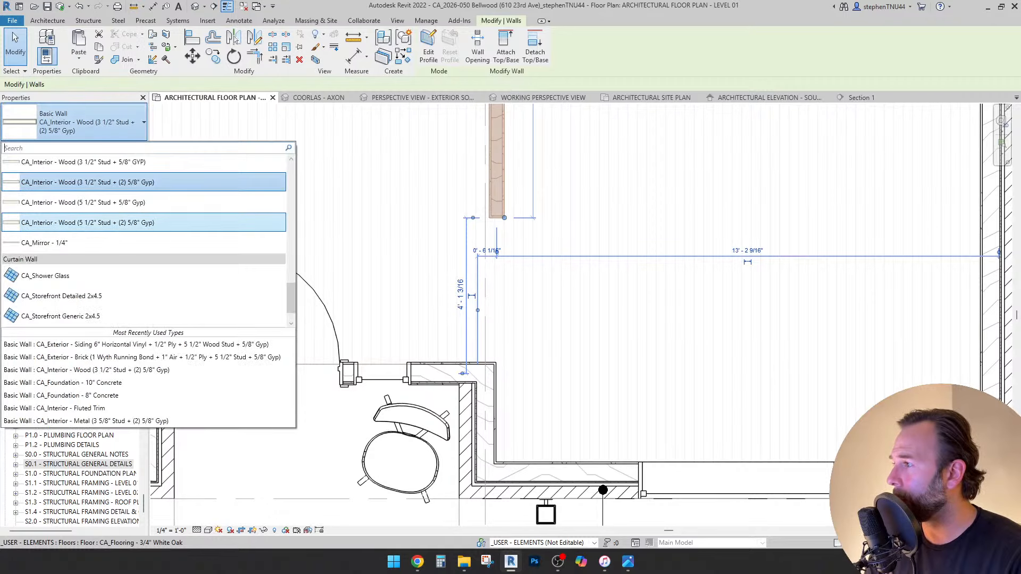
pyautogui.click(88, 223)
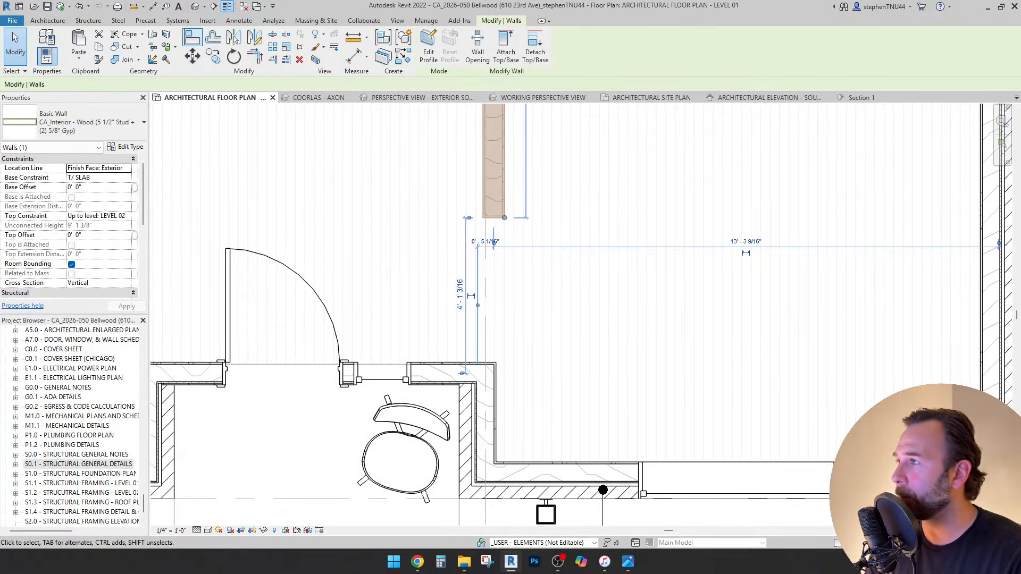
# Align the wall to the neighbouring reference line.
pyautogui.click(192, 36)
pyautogui.scroll(3, 495, 383)
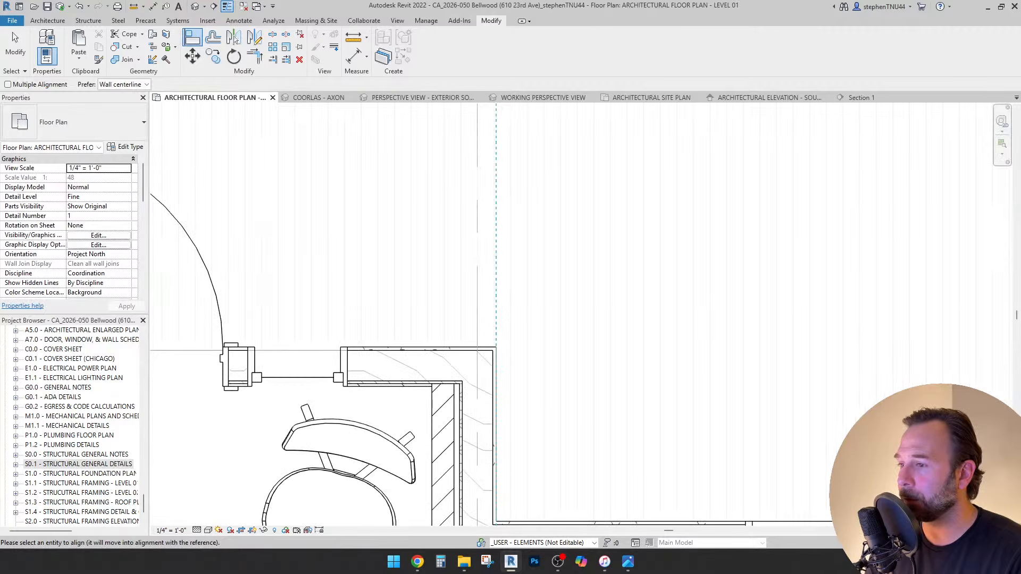
pyautogui.scroll(-3, 494, 380)
pyautogui.click(502, 250)
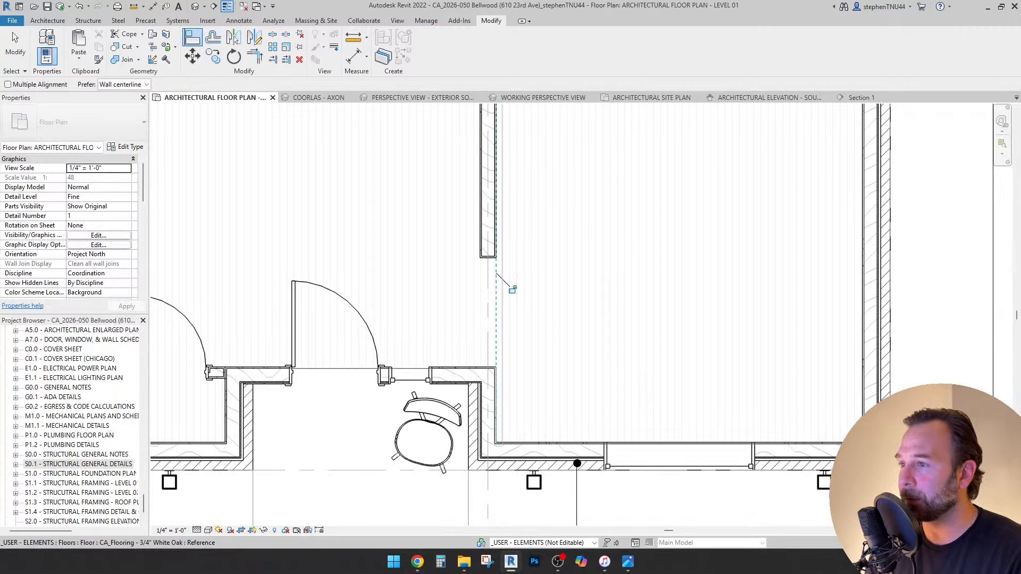
pyautogui.scroll(2, 490, 268)
pyautogui.press('Escape')
pyautogui.press('Escape')
# Extend the wall's lower end to the room-wall corner, with joining disallowed at that end.
pyautogui.click(499, 240)
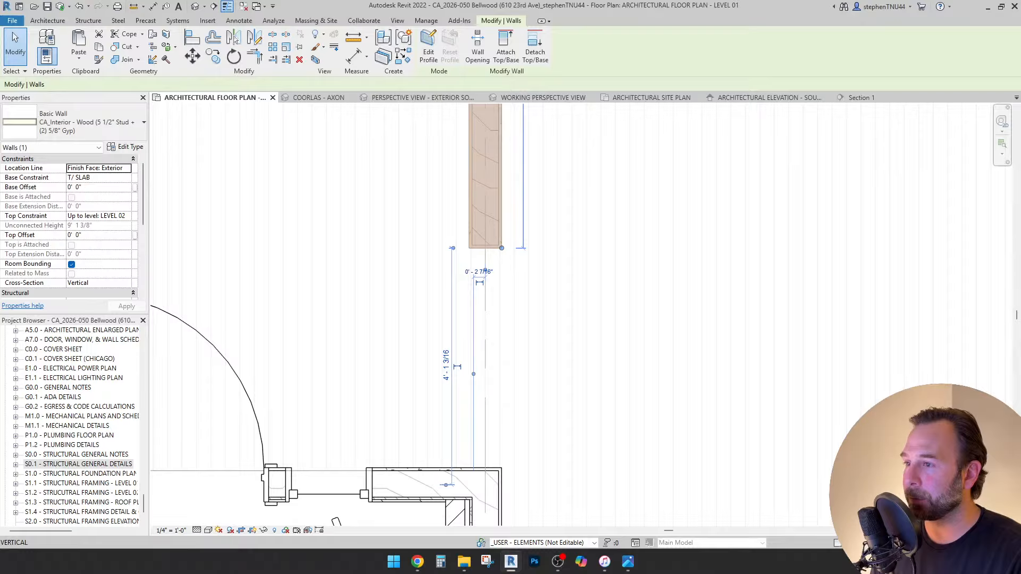
pyautogui.moveTo(501, 248); pyautogui.dragTo(502, 468)
pyautogui.scroll(3, 499, 468)
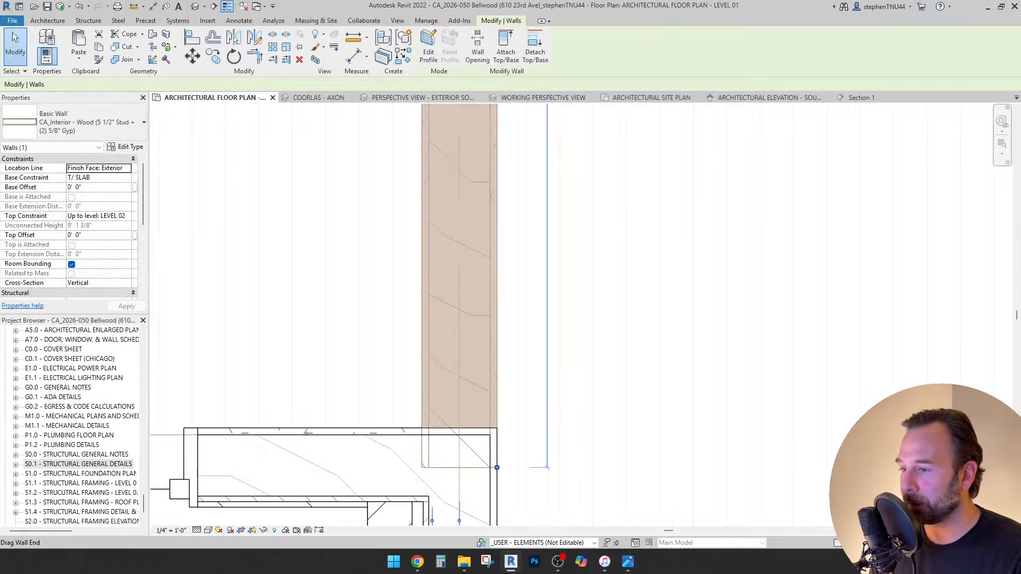
pyautogui.rightClick(499, 469)
pyautogui.click(529, 232)
pyautogui.scroll(2, 497, 467)
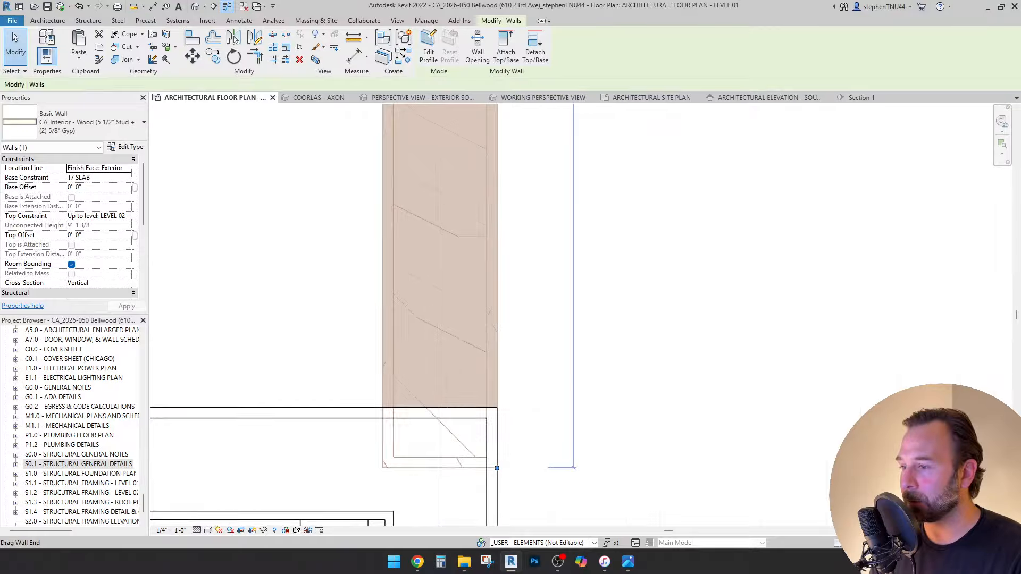
pyautogui.moveTo(496, 468); pyautogui.dragTo(497, 407)
# Drag the stair below grid line 2 until it sits flush against the new interior wall.
pyautogui.press('Escape')
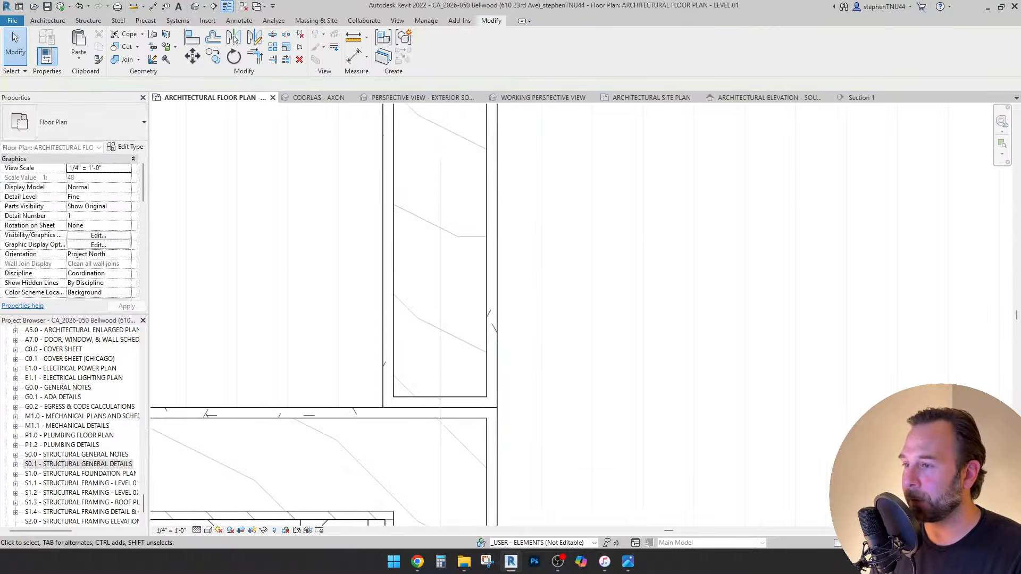
pyautogui.scroll(-7, 540, 336)
pyautogui.moveTo(540, 336); pyautogui.dragTo(527, 488, button='middle')
pyautogui.scroll(-4, 550, 428)
pyautogui.moveTo(550, 420); pyautogui.dragTo(543, 343, button='middle')
pyautogui.scroll(2, 544, 410)
pyautogui.scroll(2, 549, 354)
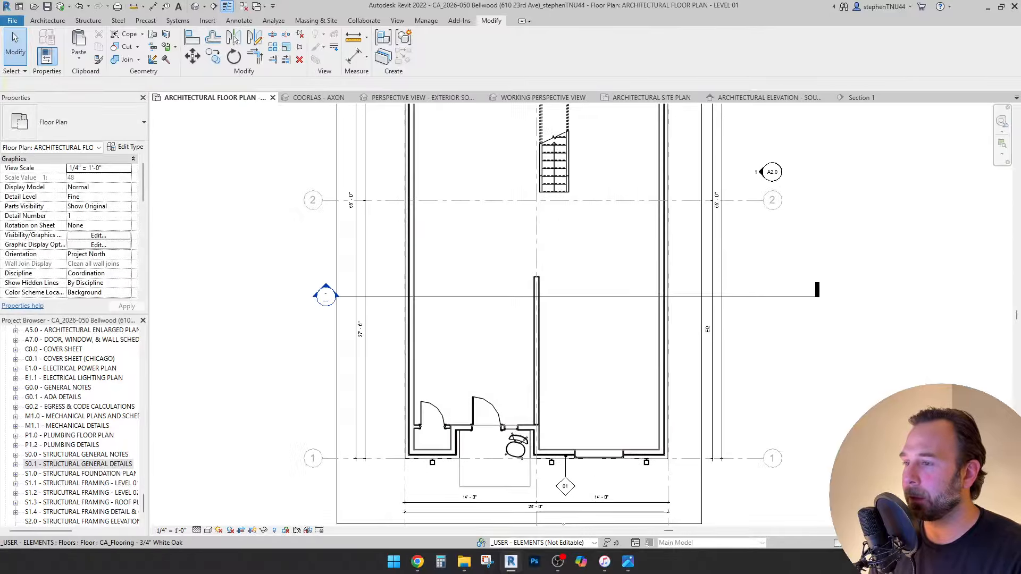
pyautogui.moveTo(502, 293); pyautogui.dragTo(482, 333, button='middle')
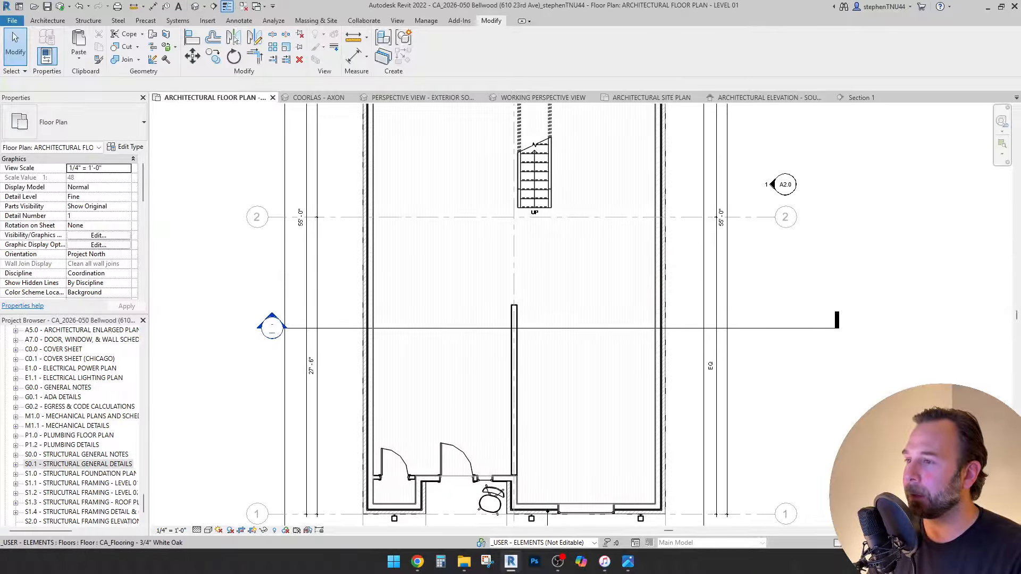
pyautogui.scroll(-1, 447, 431)
pyautogui.click(523, 213)
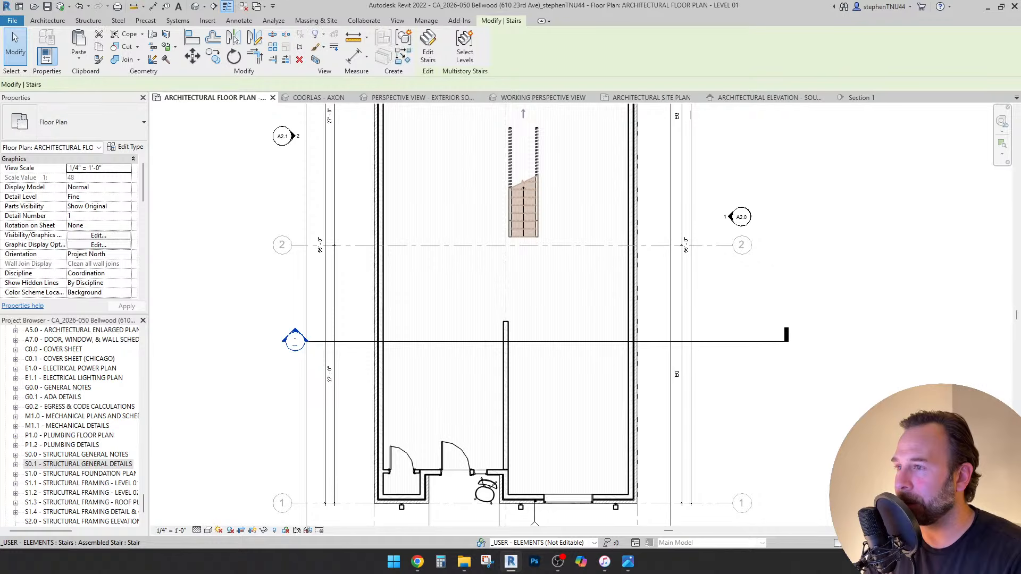
pyautogui.moveTo(534, 234); pyautogui.dragTo(534, 358)
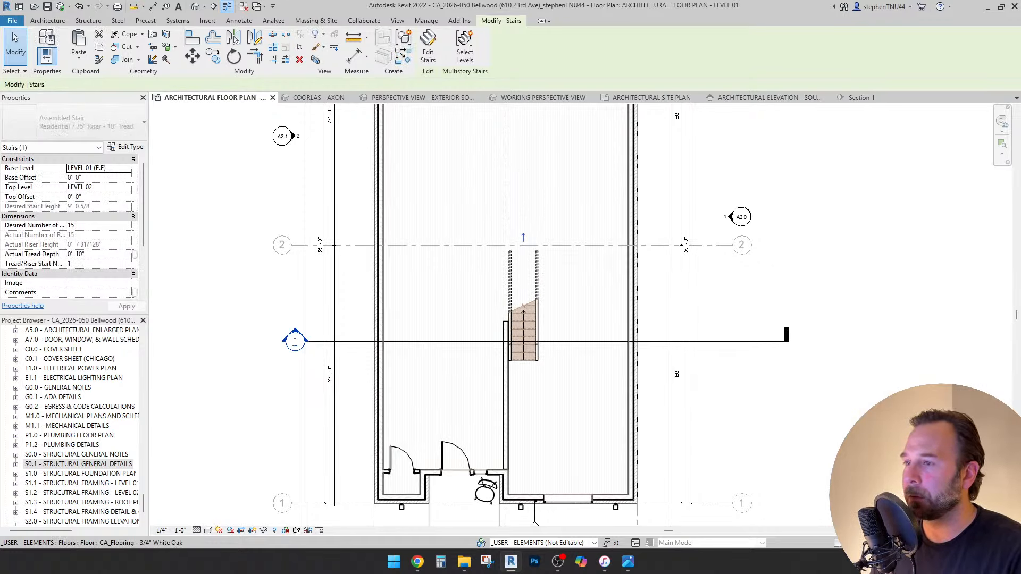
pyautogui.moveTo(536, 252); pyautogui.dragTo(534, 249)
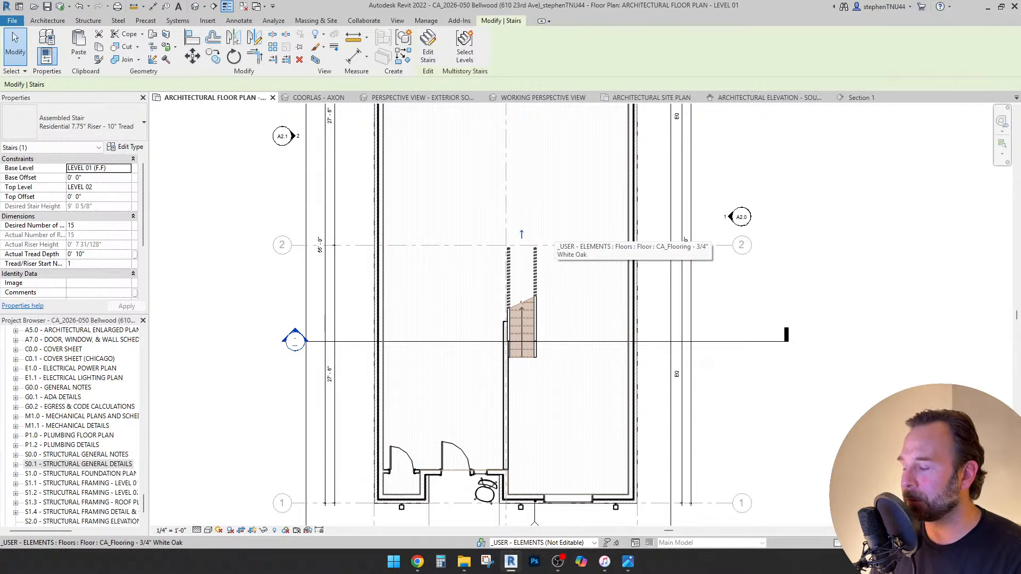
# Move grid line 3 south by 10 feet toward grid line 2.
pyautogui.press('Escape')
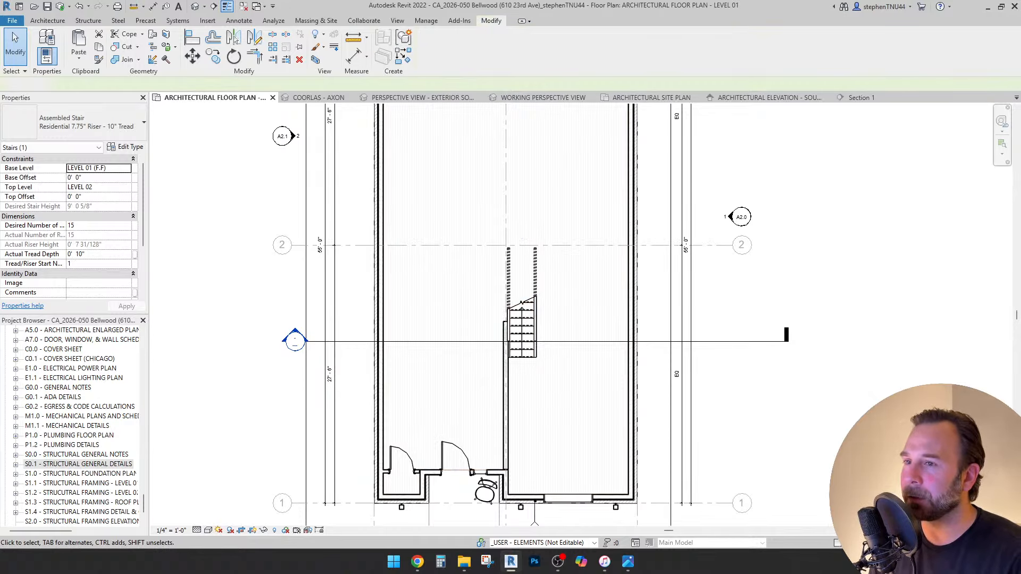
pyautogui.scroll(-2, 621, 271)
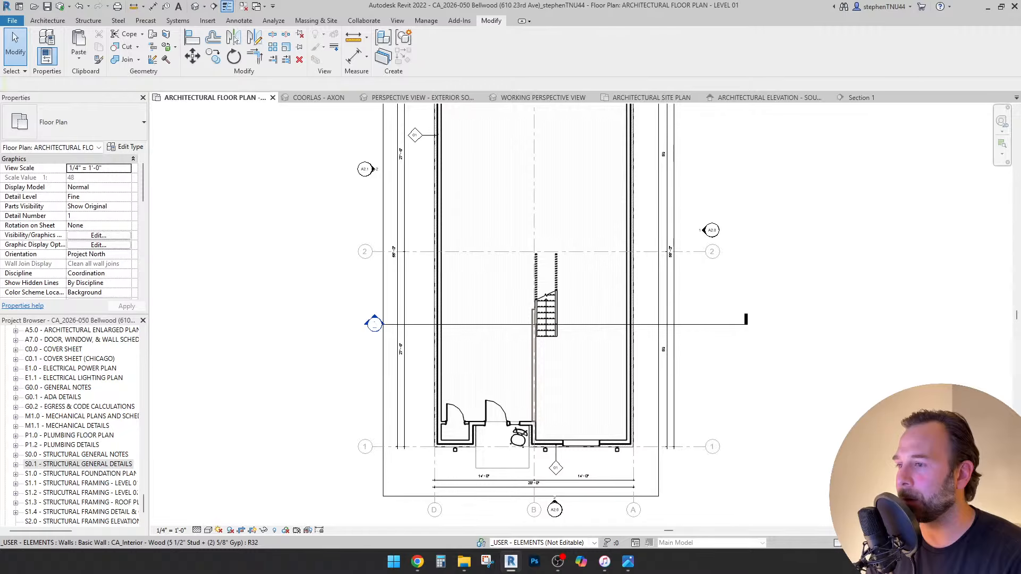
pyautogui.scroll(-3, 532, 359)
pyautogui.scroll(5, 446, 158)
pyautogui.scroll(-1, 455, 159)
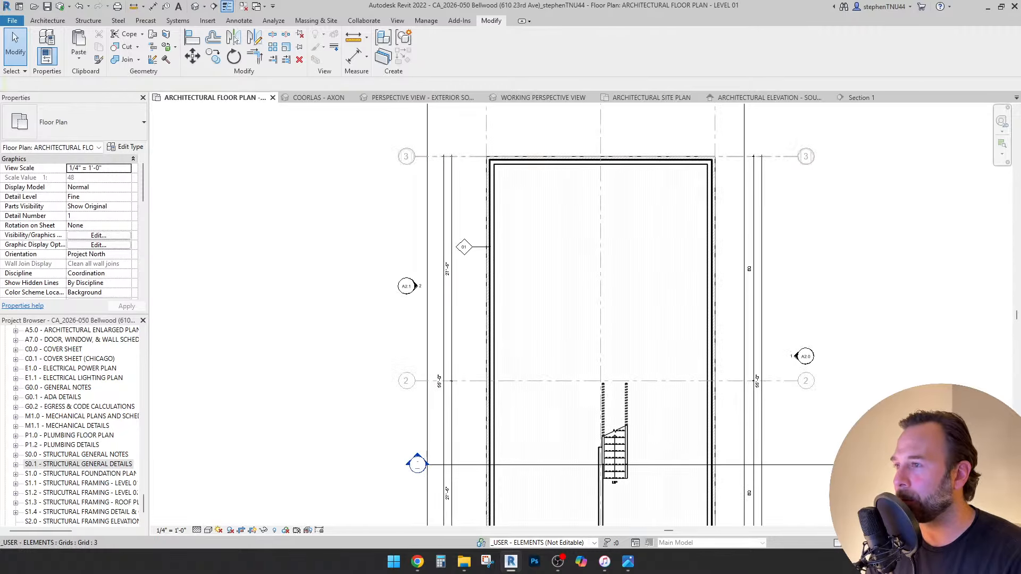
pyautogui.click(464, 157)
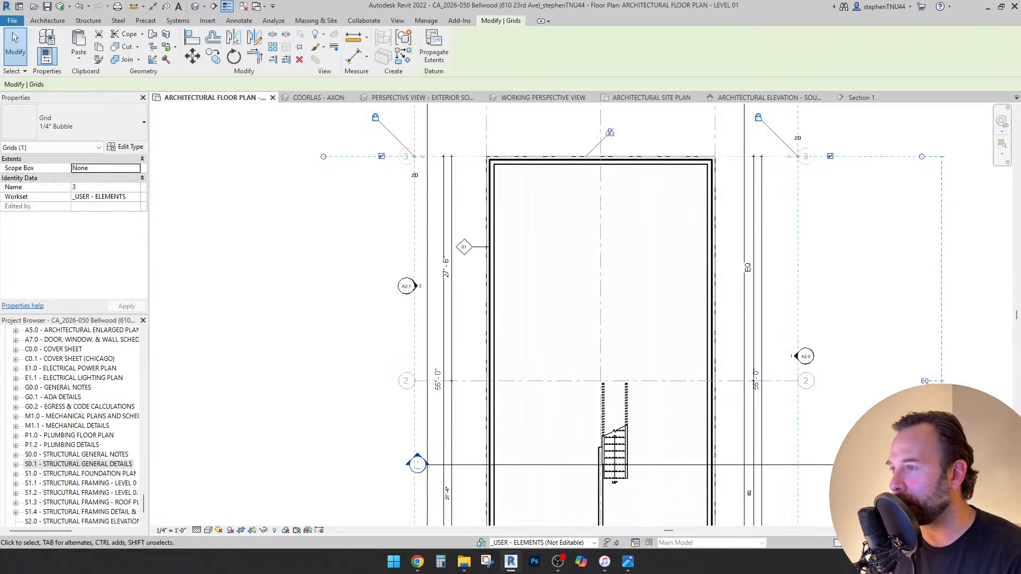
pyautogui.scroll(2, 451, 379)
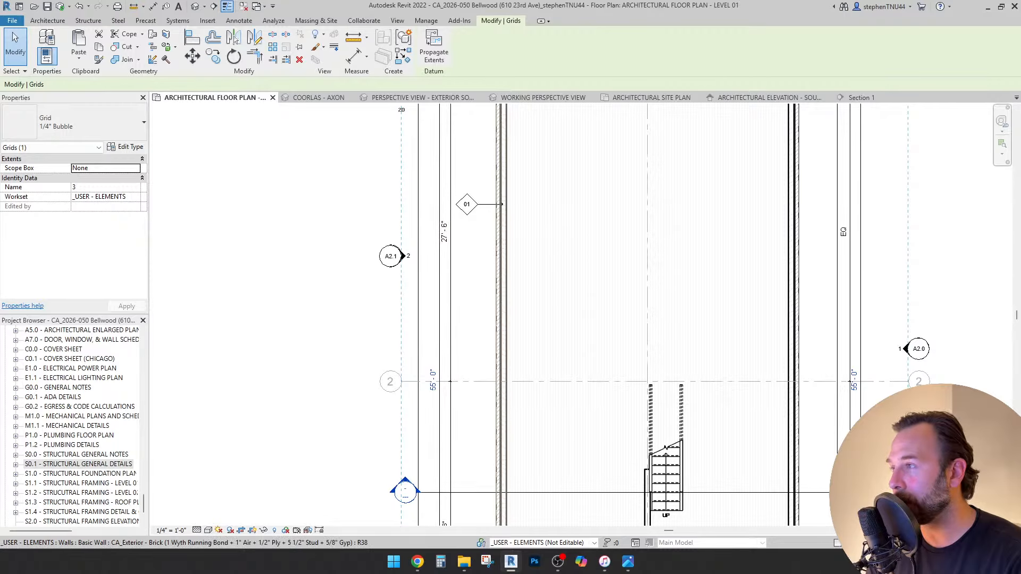
pyautogui.scroll(-1, 496, 344)
pyautogui.click(192, 55)
pyautogui.click(334, 208)
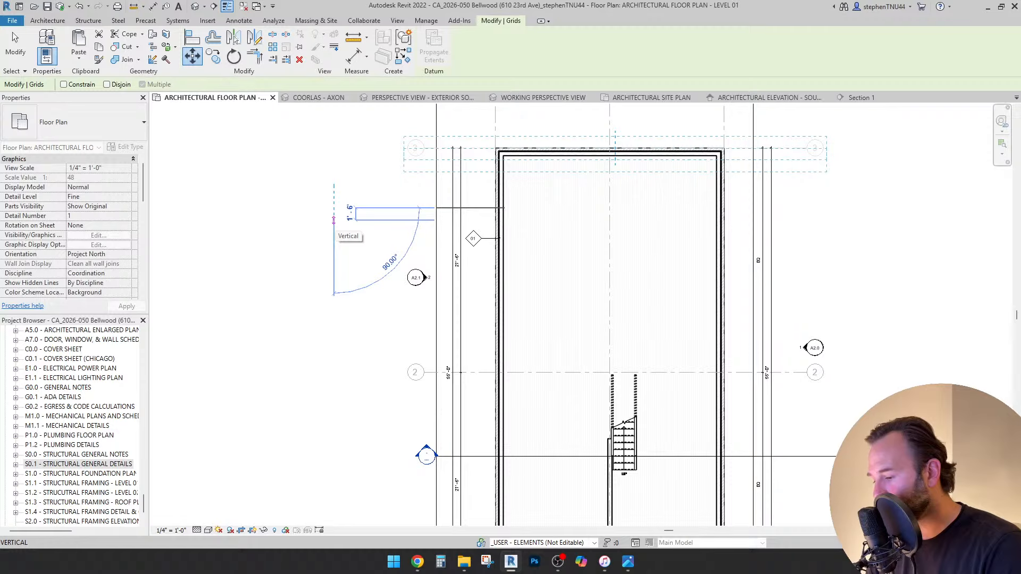
pyautogui.write('10')
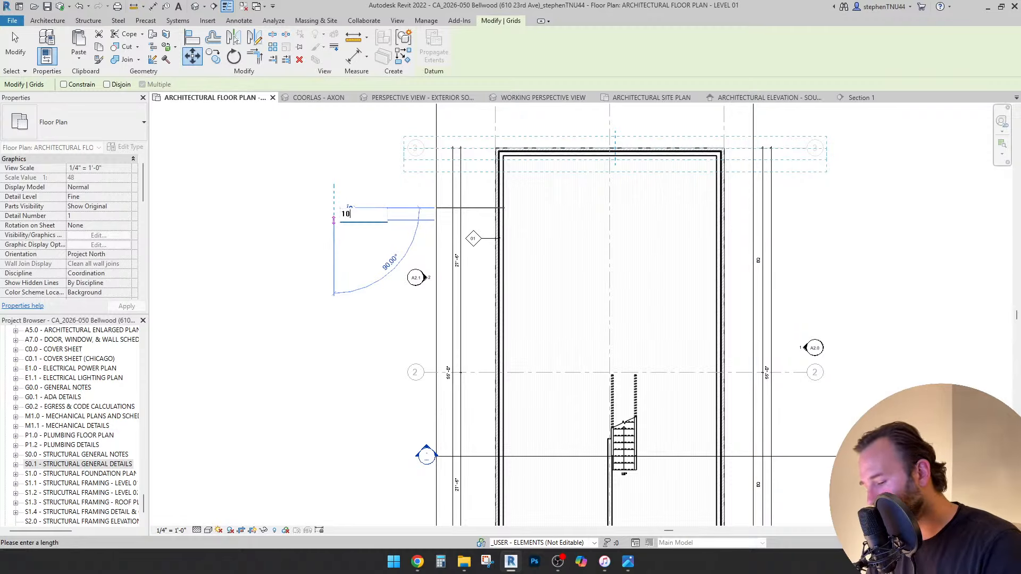
pyautogui.press('Return')
pyautogui.press('Escape')
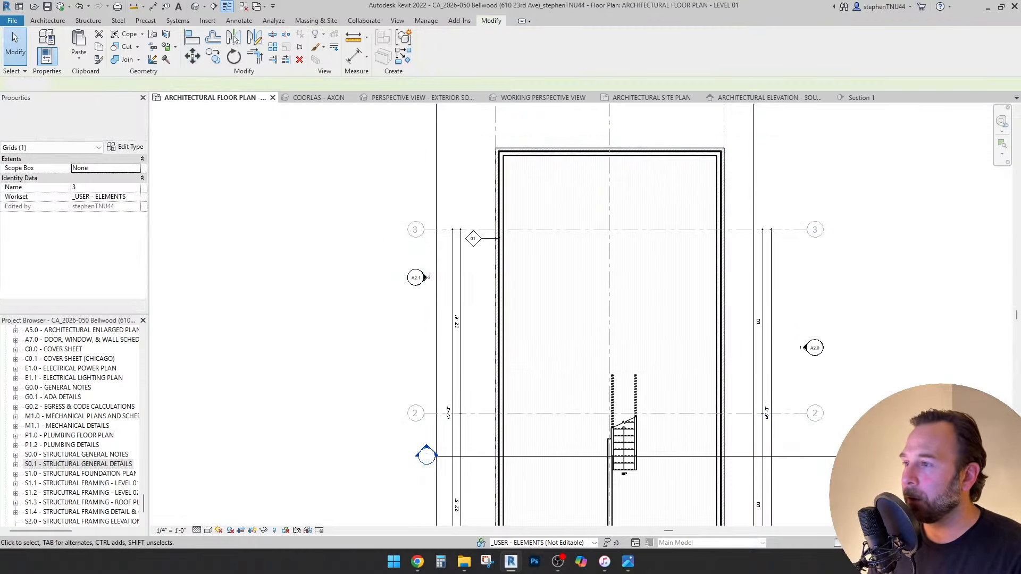
pyautogui.moveTo(498, 319); pyautogui.dragTo(480, 331, button='middle')
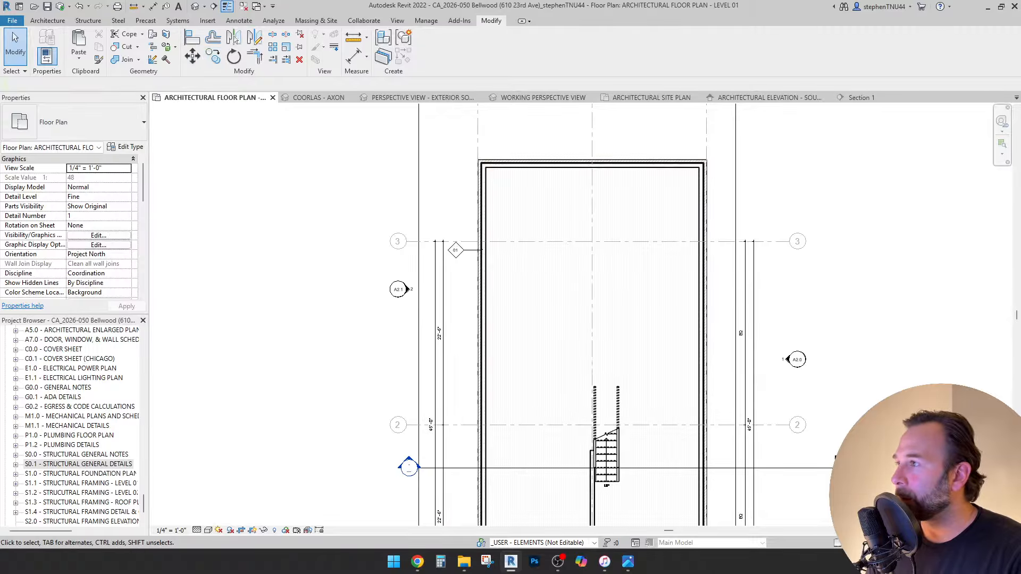
# Align the top exterior wall to grid line 3.
pyautogui.click(192, 36)
pyautogui.scroll(2, 454, 242)
pyautogui.scroll(1, 454, 242)
pyautogui.click(454, 242)
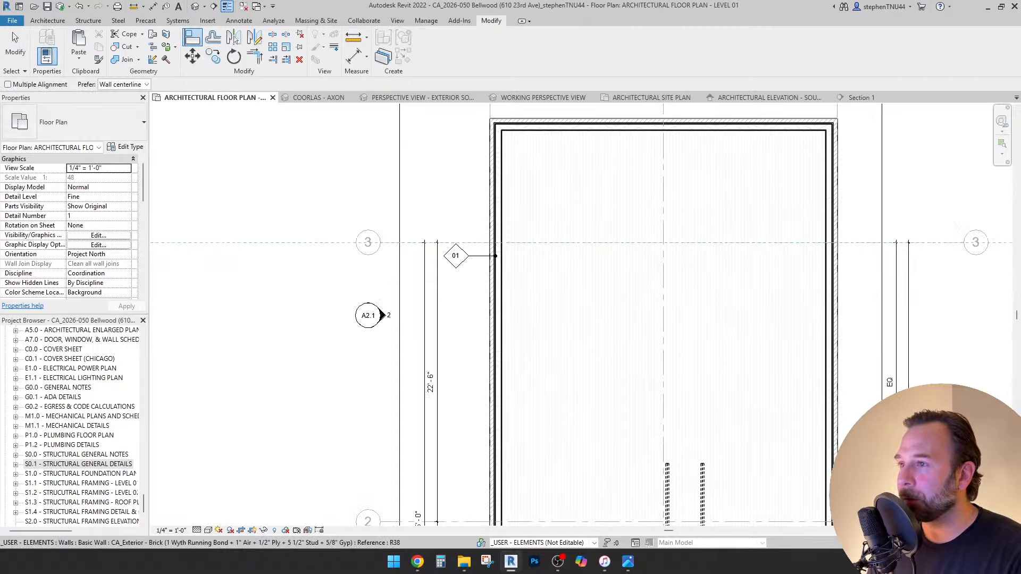
pyautogui.click(652, 120)
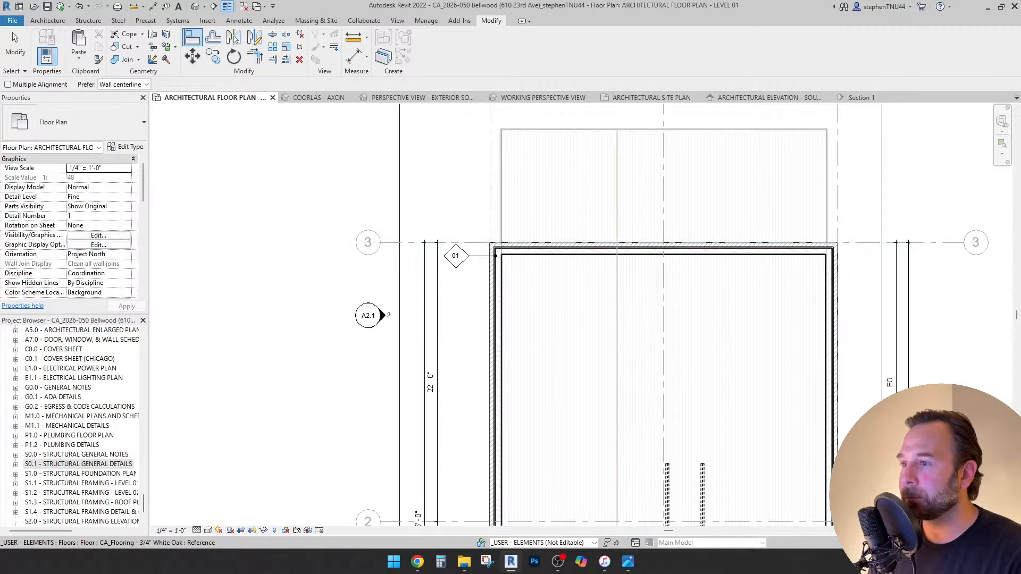
pyautogui.press('Escape')
pyautogui.press('Escape')
# Edit the white oak floor boundary and align its top line to the wall face.
pyautogui.click(617, 213)
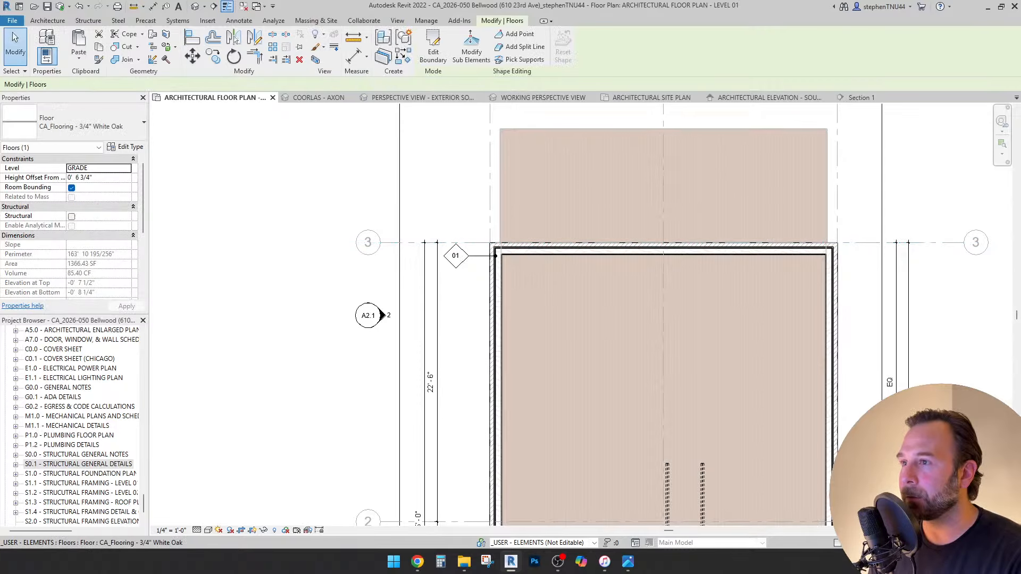
pyautogui.click(433, 52)
pyautogui.scroll(-1, 482, 242)
pyautogui.press('c')
pyautogui.press('o')
pyautogui.moveTo(481, 242); pyautogui.dragTo(451, 258, button='middle')
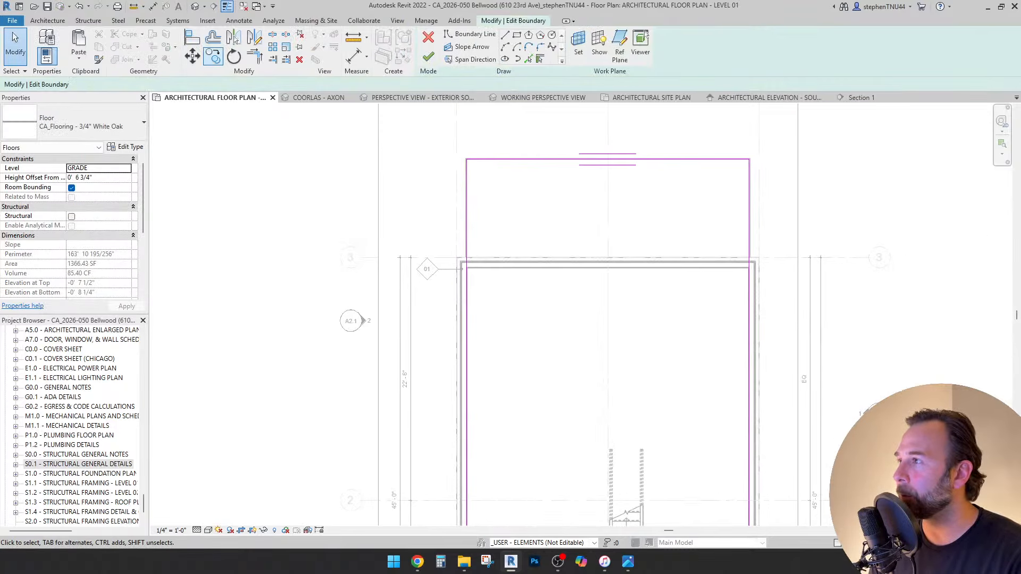
pyautogui.press('a')
pyautogui.press('l')
pyautogui.scroll(5, 274, 348)
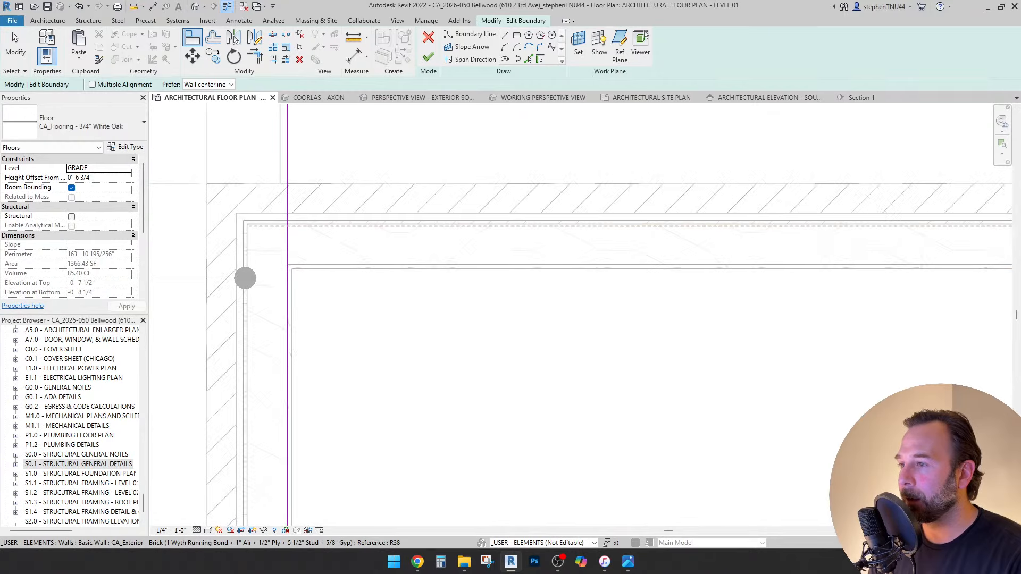
pyautogui.click(245, 279)
pyautogui.scroll(-4, 245, 278)
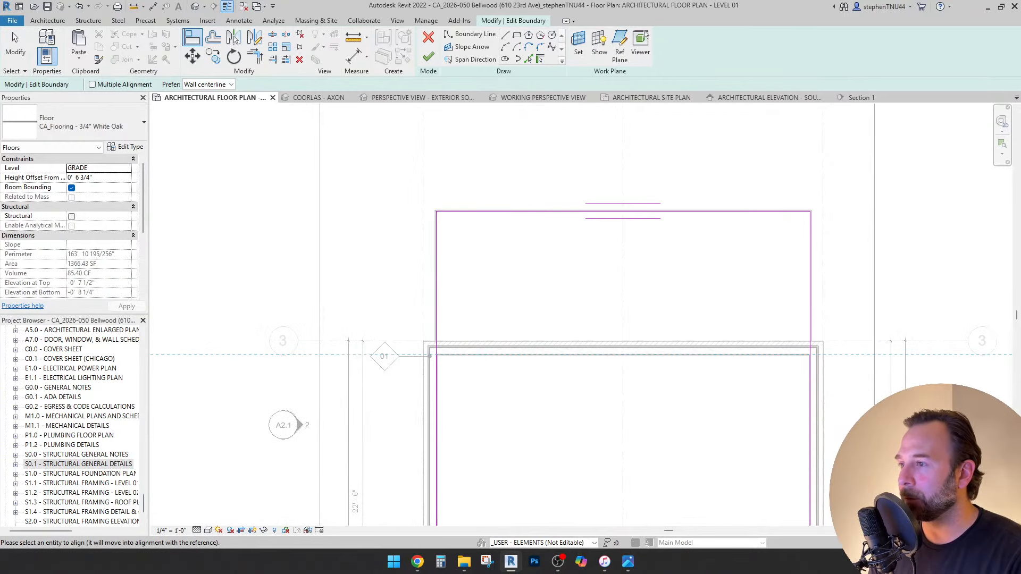
pyautogui.click(607, 211)
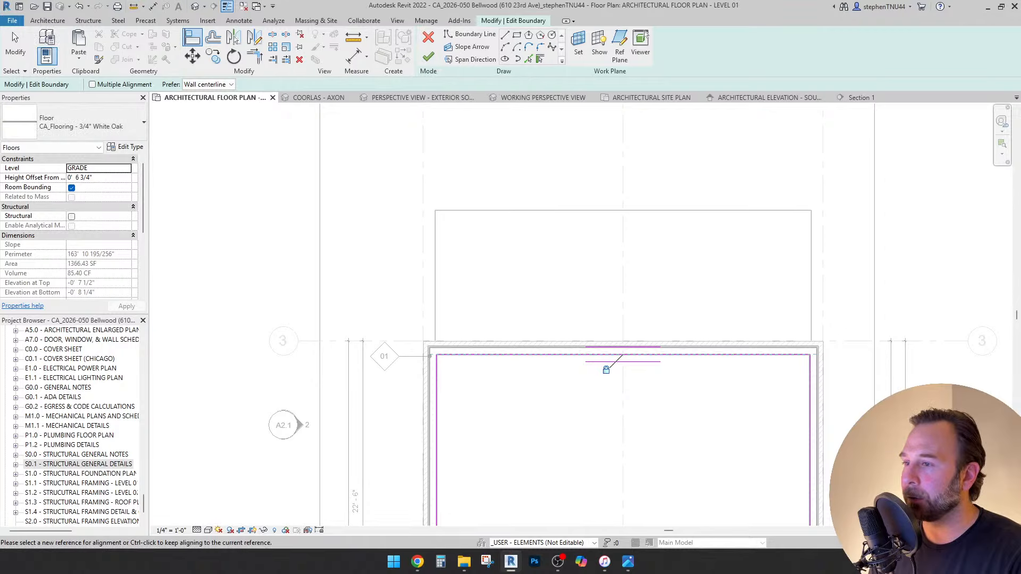
pyautogui.press('Escape')
# Finish the white oak floor sketch and open the 4" concrete slab boundary for editing.
pyautogui.click(428, 57)
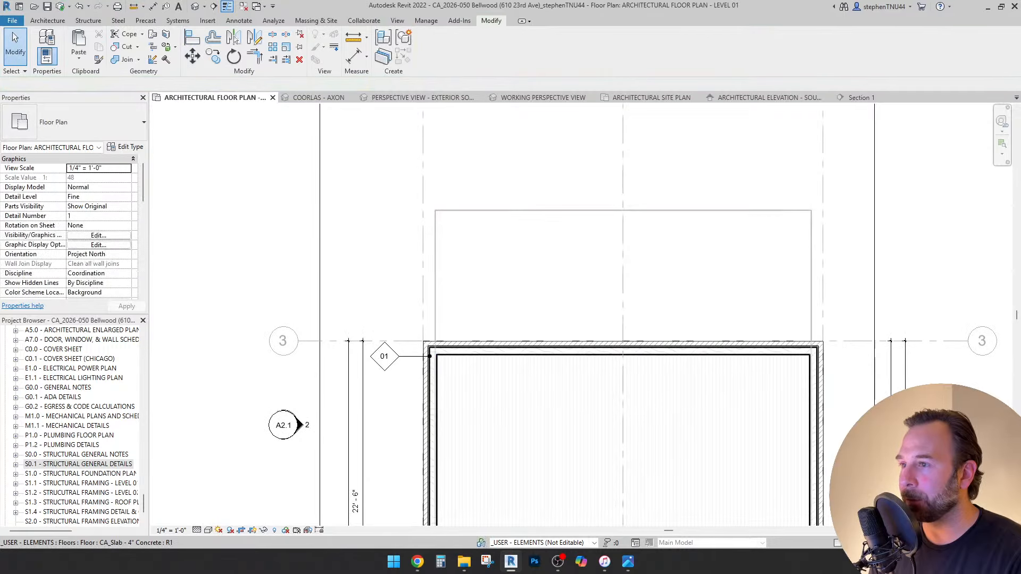
pyautogui.doubleClick(553, 211)
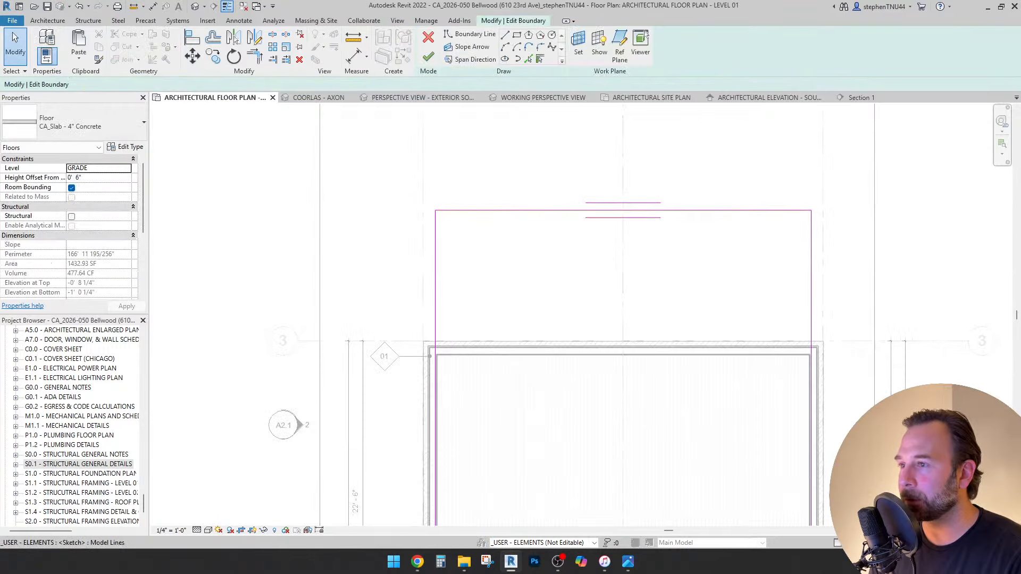
pyautogui.press('a')
pyautogui.press('l')
pyautogui.scroll(5, 448, 357)
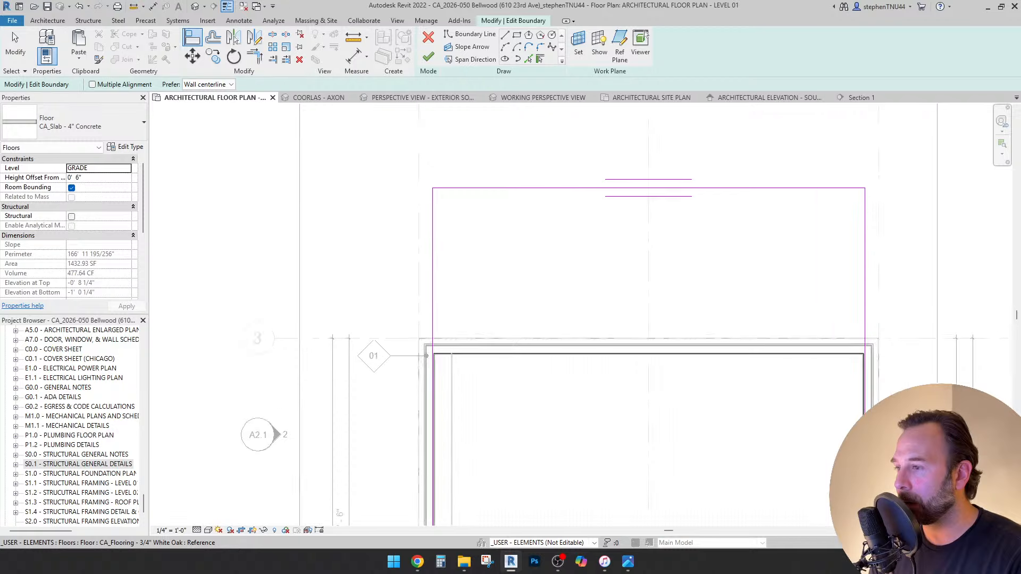
pyautogui.scroll(-3, 416, 356)
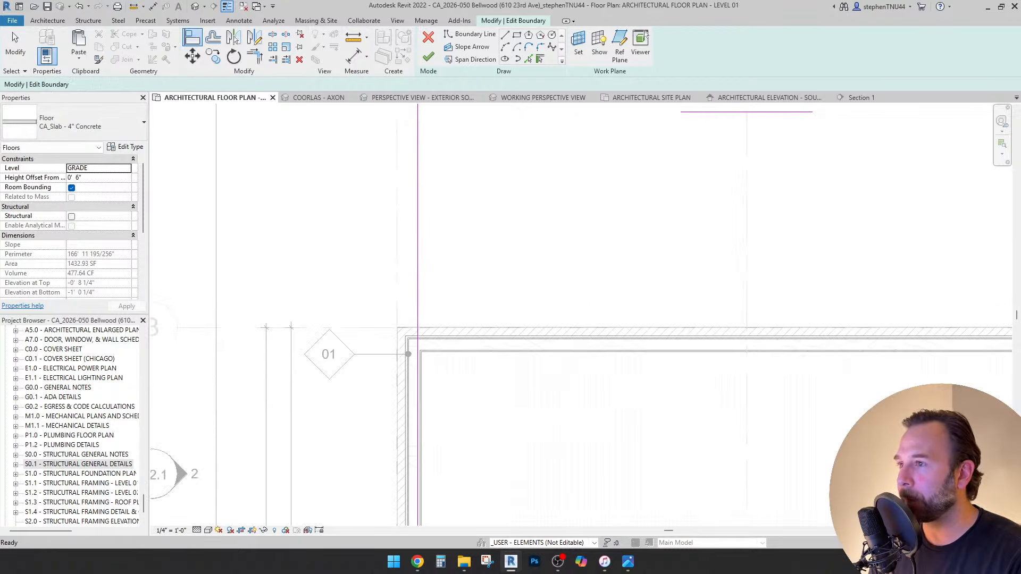
pyautogui.press('Escape')
pyautogui.scroll(-2, 529, 288)
# Move the slab's top boundary line down 10' and finish the edit.
pyautogui.click(555, 180)
pyautogui.press('m')
pyautogui.press('v')
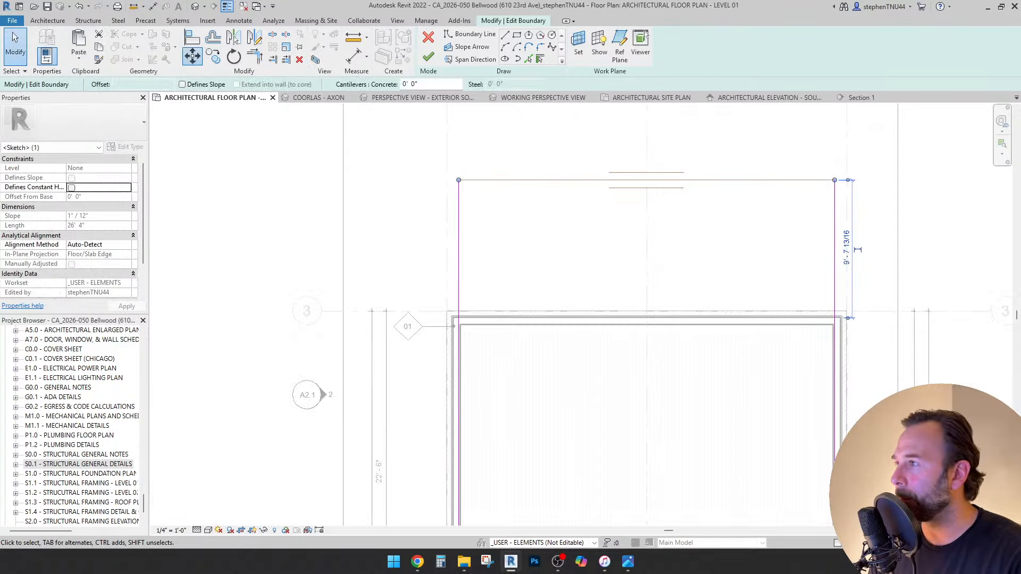
pyautogui.click(387, 170)
pyautogui.write("10'")
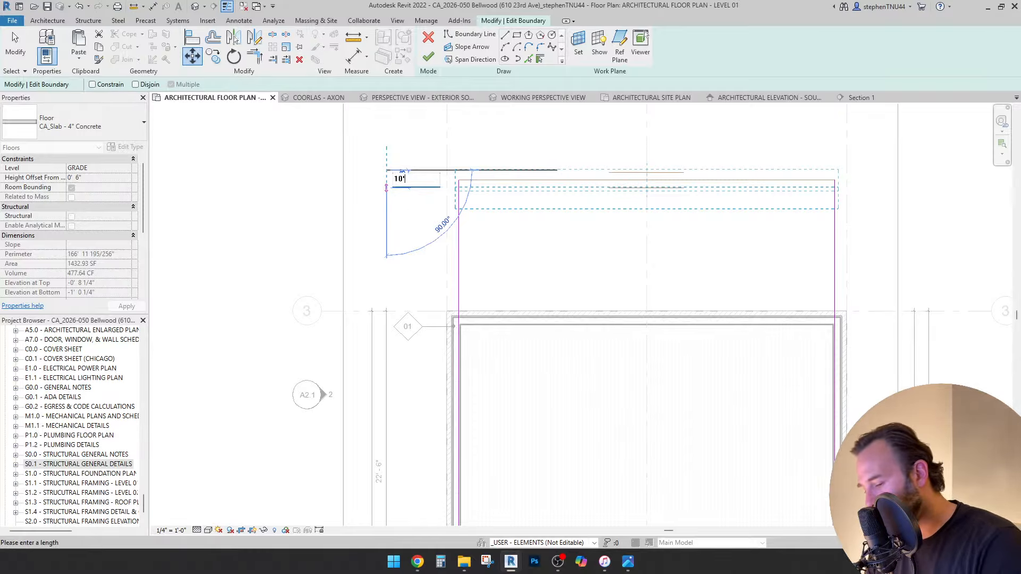
pyautogui.press('Return')
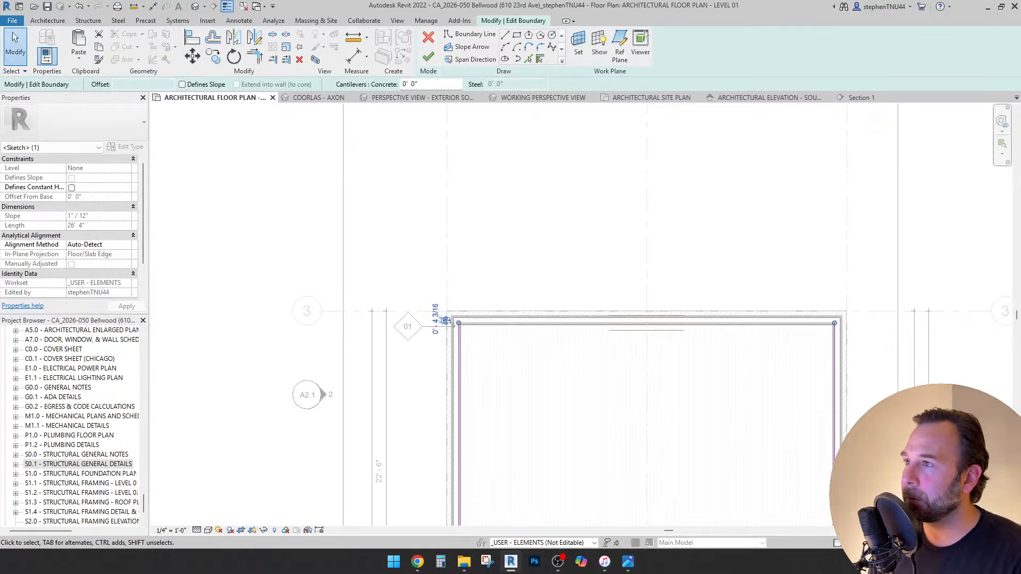
pyautogui.click(428, 57)
pyautogui.scroll(-4, 523, 200)
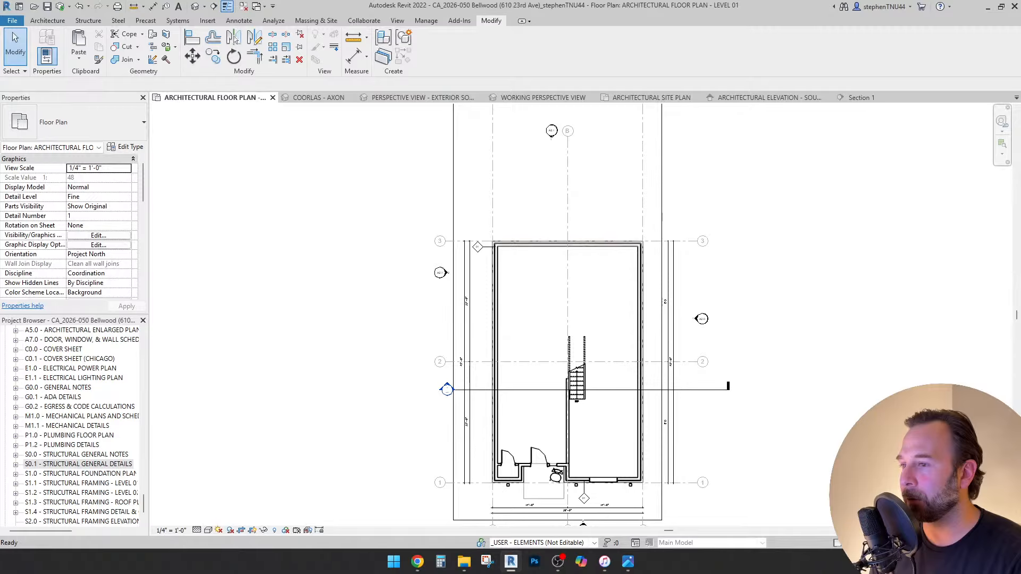
pyautogui.scroll(5, 516, 359)
pyautogui.scroll(-5, 434, 359)
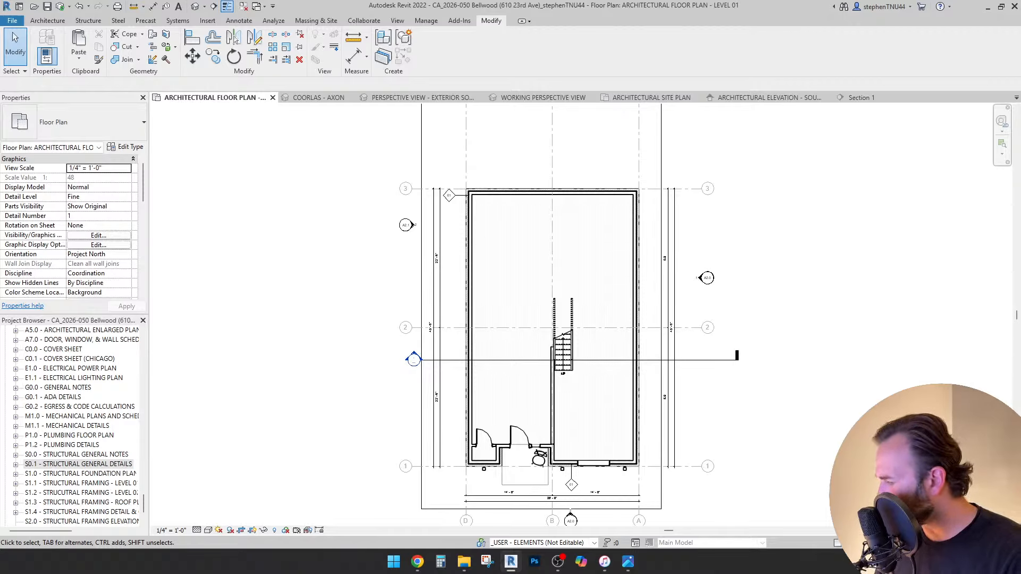
pyautogui.scroll(5, 547, 500)
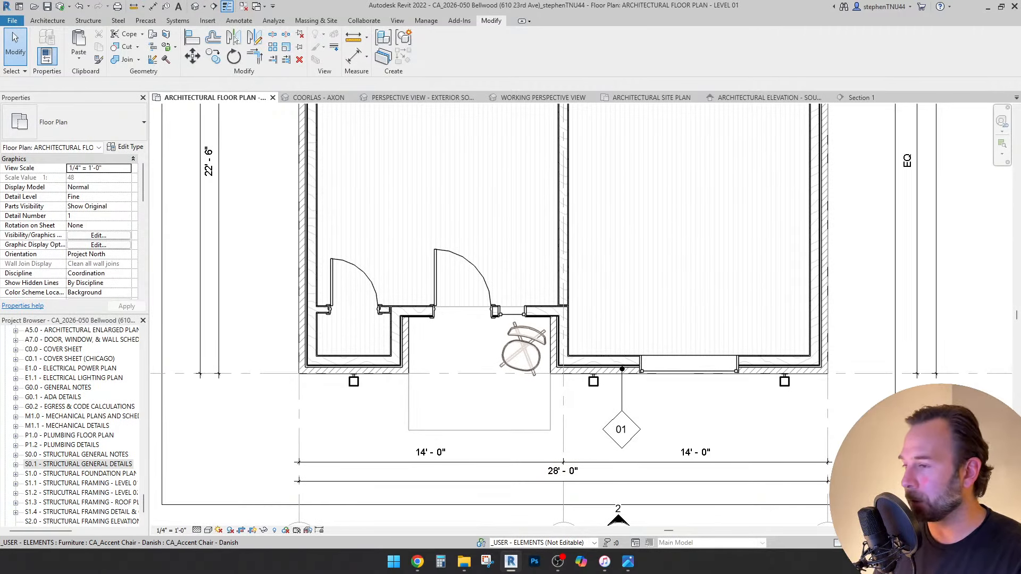
pyautogui.scroll(-1, 528, 322)
pyautogui.scroll(-3, 527, 311)
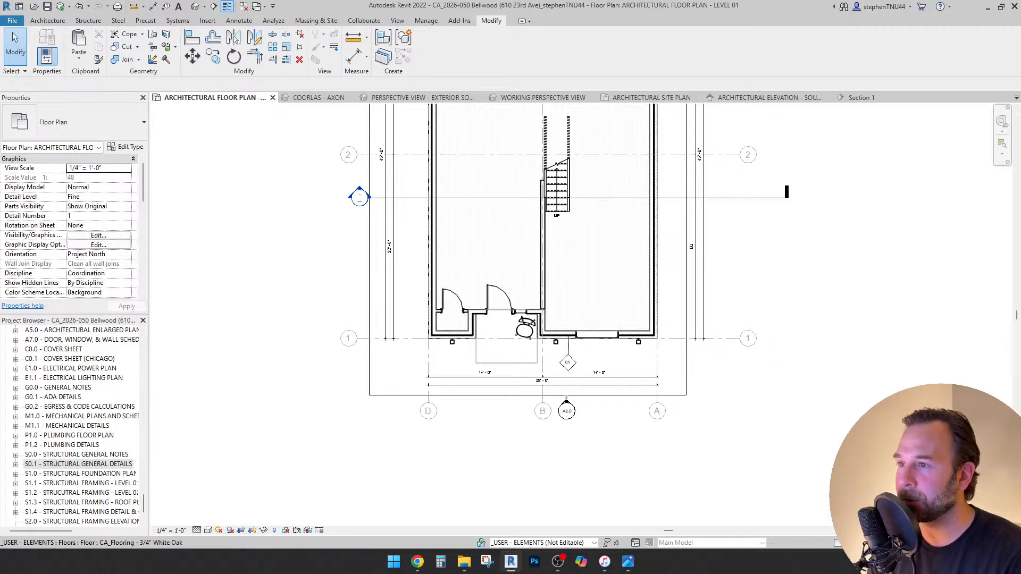
pyautogui.scroll(1, 548, 331)
pyautogui.moveTo(548, 330); pyautogui.dragTo(573, 418, button='middle')
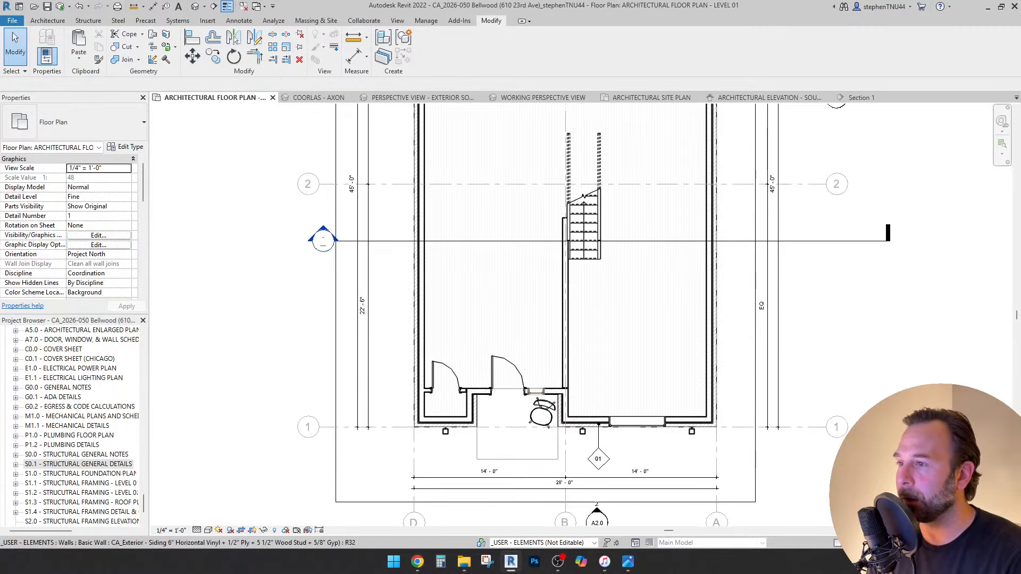
pyautogui.scroll(-1, 520, 399)
pyautogui.scroll(2, 520, 399)
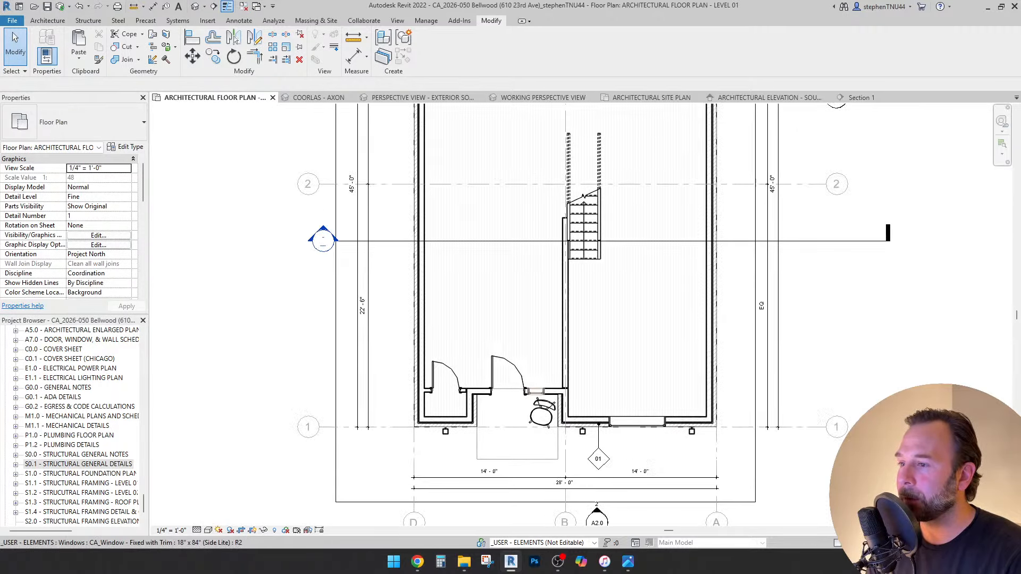
pyautogui.scroll(-2, 523, 399)
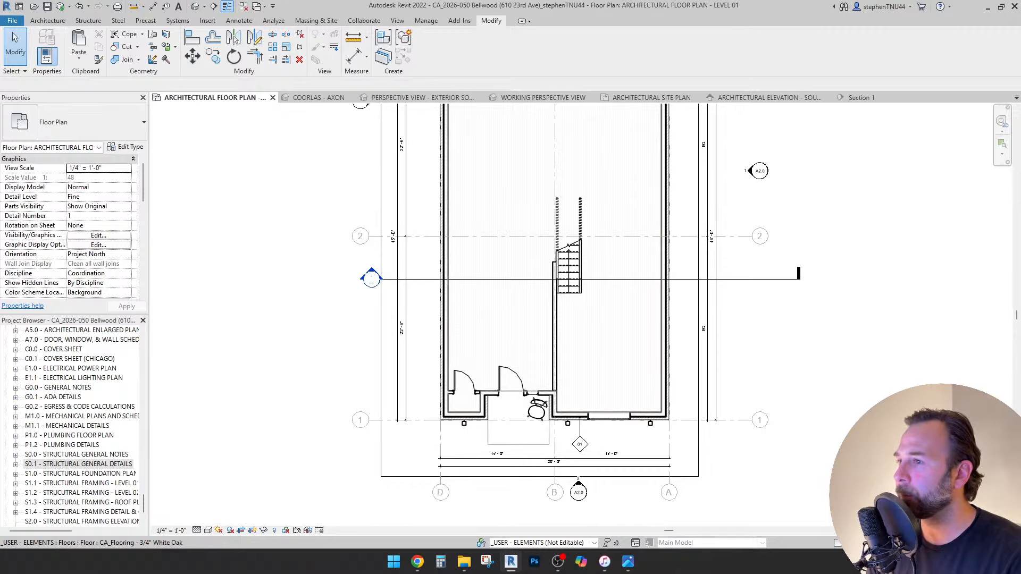
pyautogui.scroll(4, 572, 305)
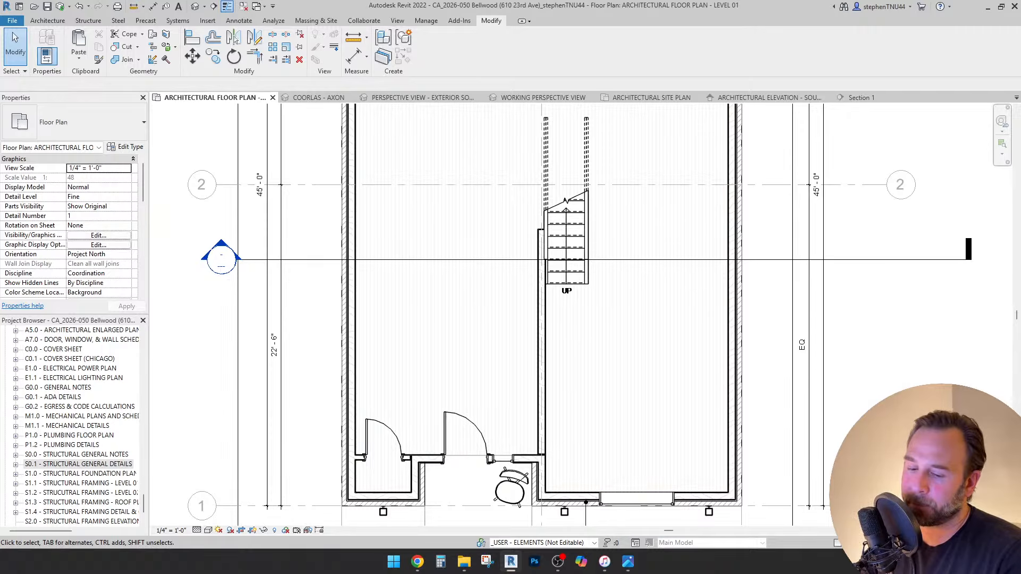
pyautogui.press('XF86AudioLowerVolume')
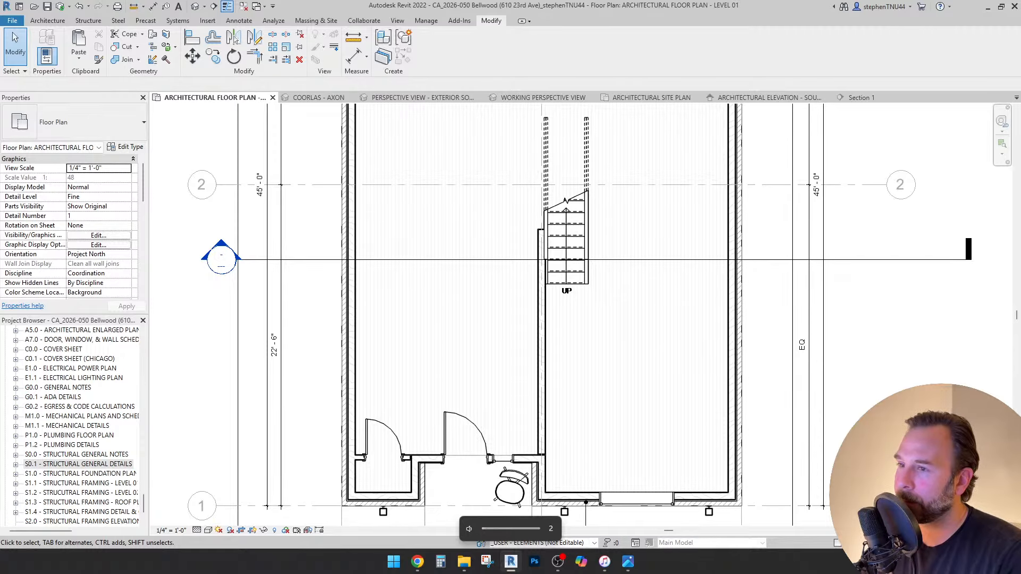
pyautogui.scroll(-2, 618, 335)
pyautogui.moveTo(705, 335); pyautogui.dragTo(675, 359, button='middle')
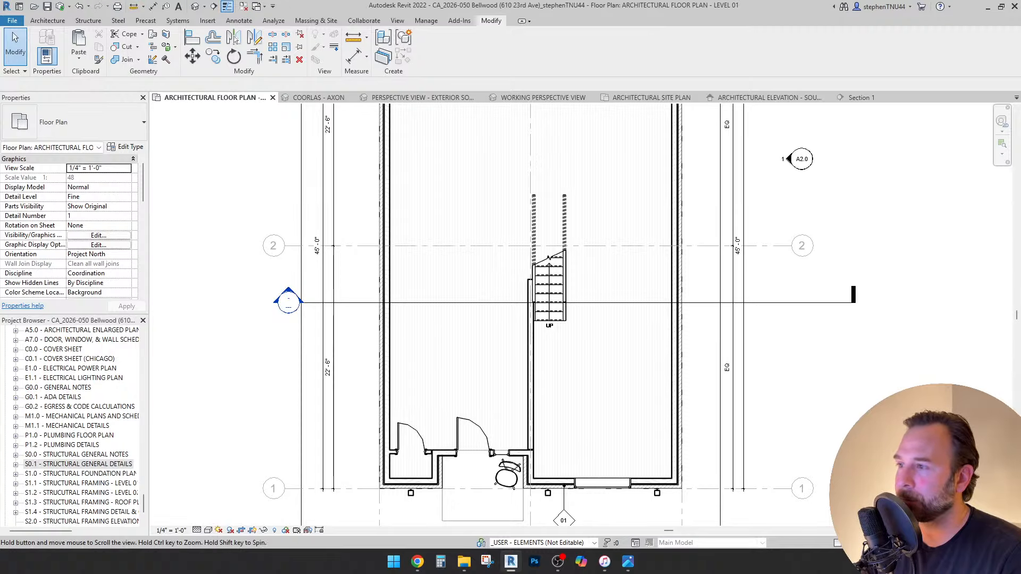
pyautogui.moveTo(733, 245); pyautogui.dragTo(710, 256, button='middle')
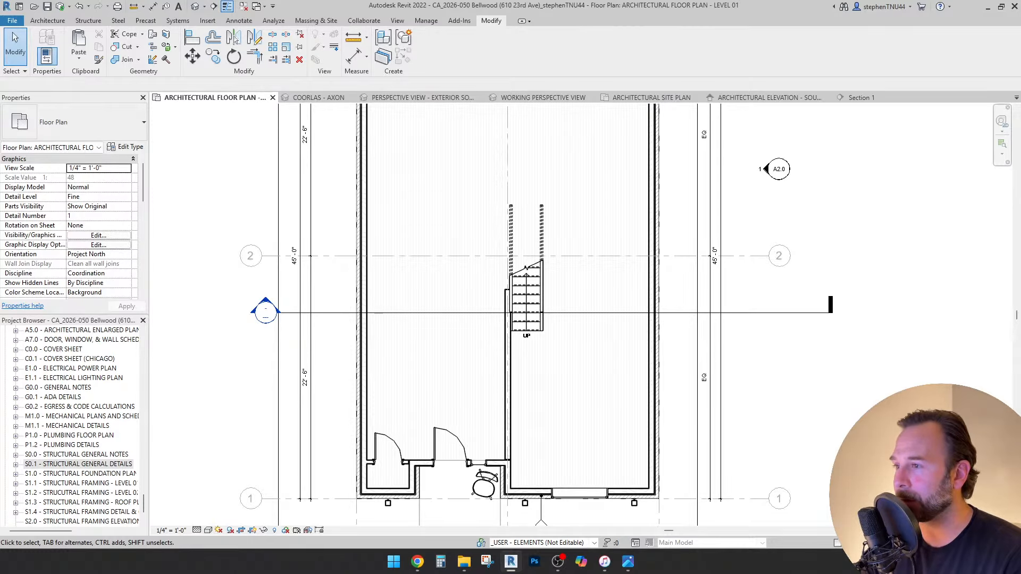
pyautogui.scroll(-3, 370, 441)
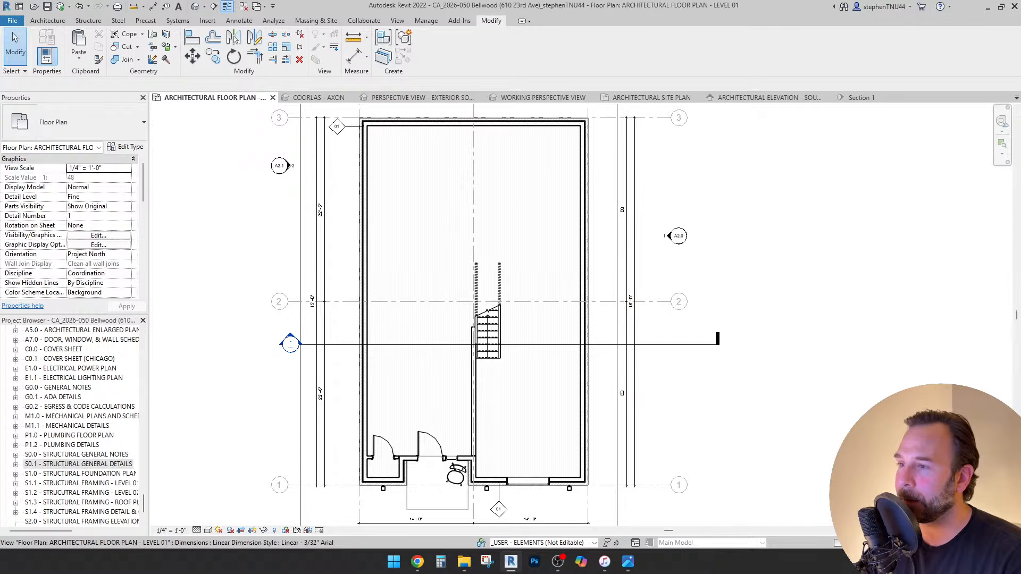
pyautogui.moveTo(478, 319); pyautogui.dragTo(505, 317, button='middle')
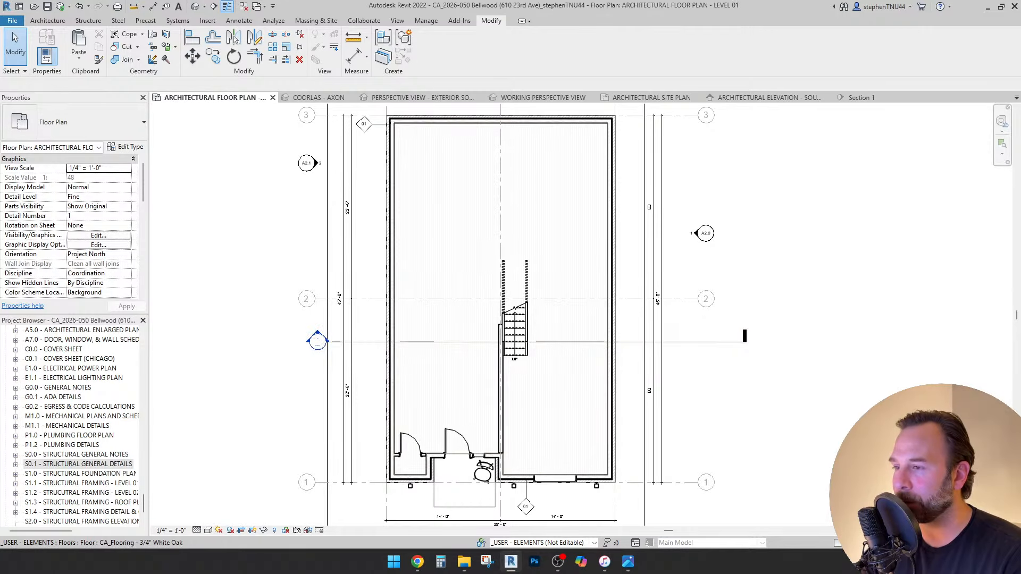
pyautogui.scroll(4, 516, 332)
pyautogui.scroll(-3, 492, 380)
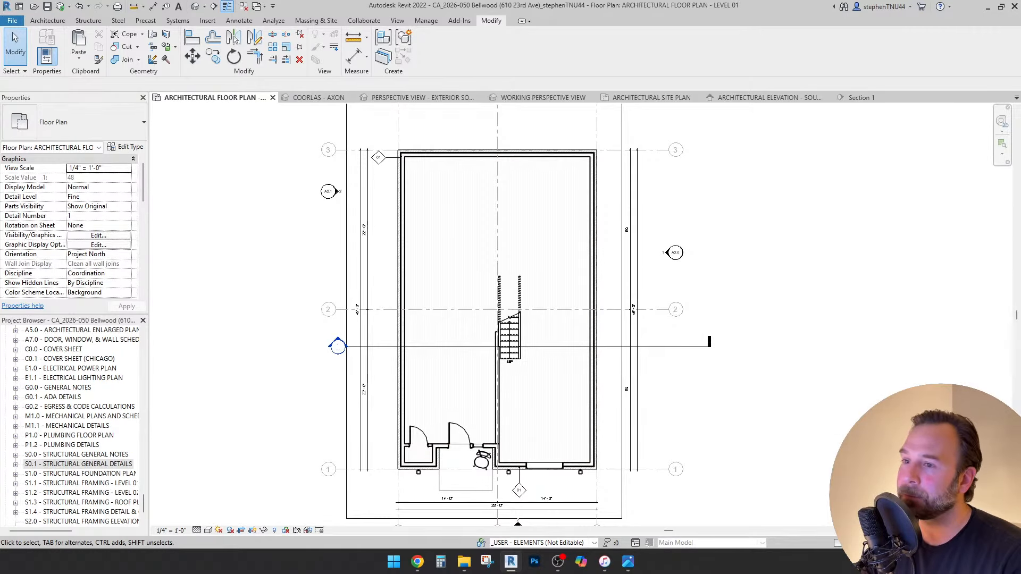
# Pull the section line's right end toward the building and shift its head slightly left.
pyautogui.click(707, 347)
pyautogui.scroll(2, 708, 347)
pyautogui.moveTo(707, 347); pyautogui.dragTo(657, 347)
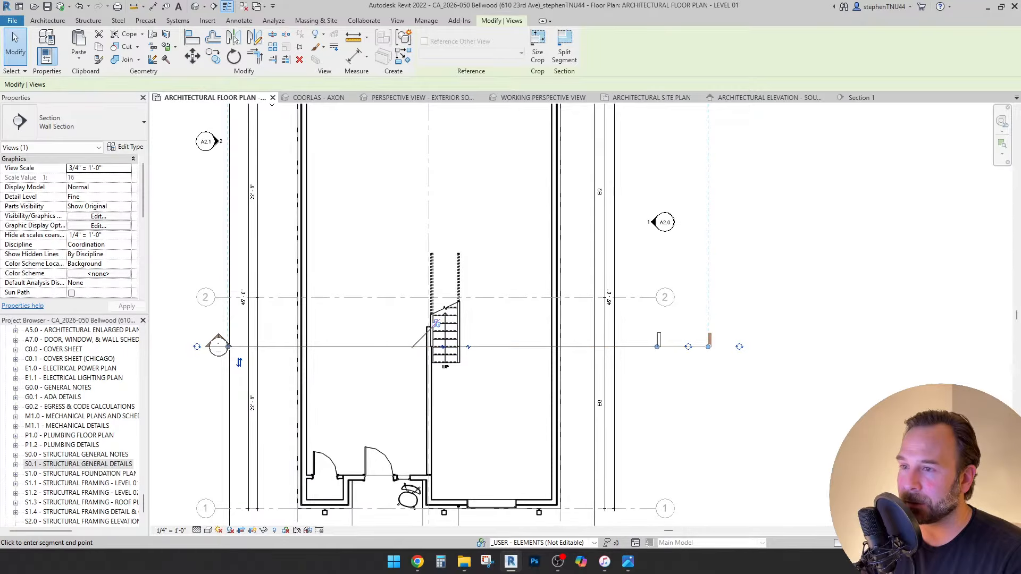
pyautogui.scroll(2, 222, 352)
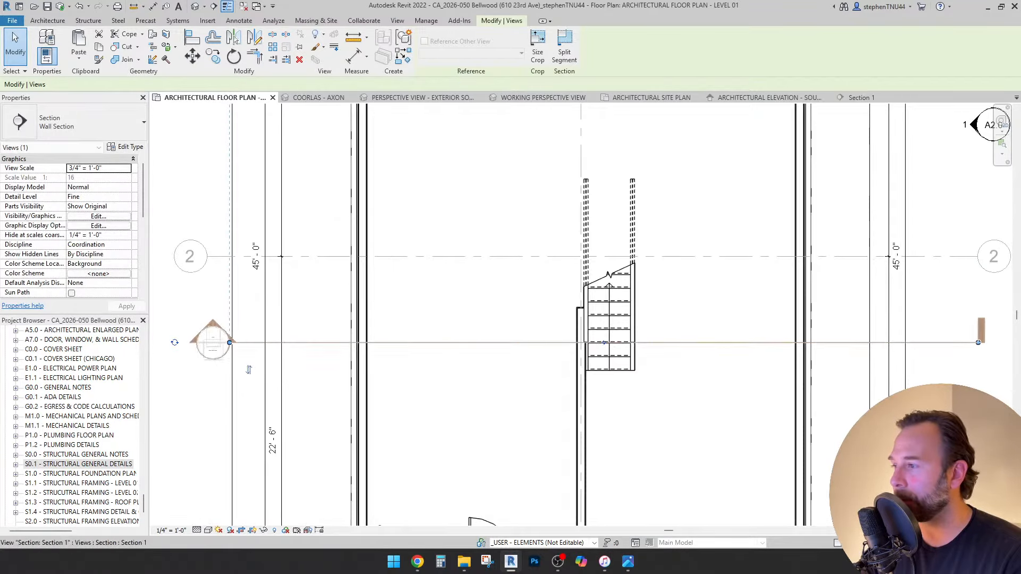
pyautogui.moveTo(229, 342); pyautogui.dragTo(207, 253)
pyautogui.press('Escape')
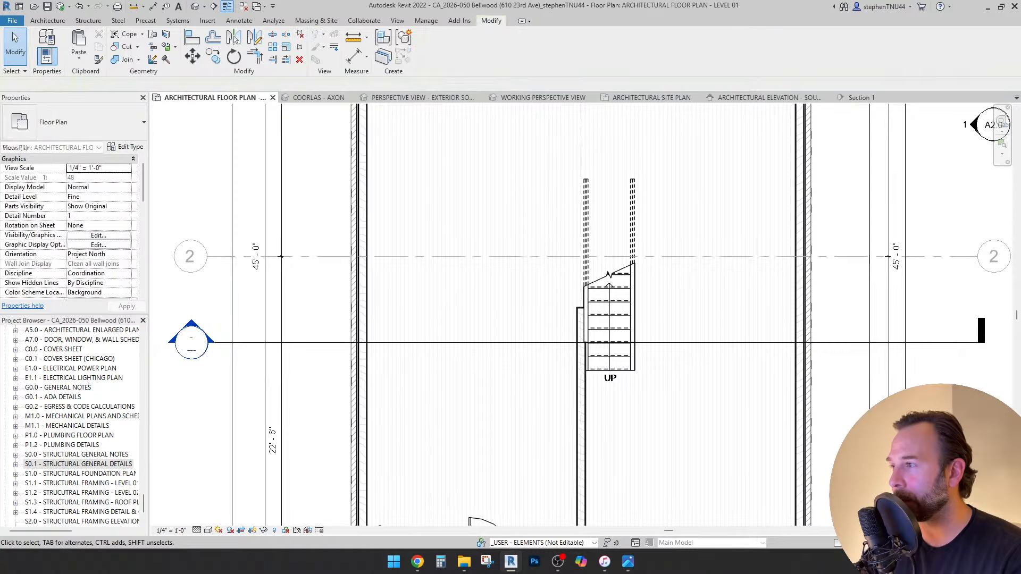
# Recheck the shortened section line and recentre the plan slightly down and right.
pyautogui.scroll(-3, 309, 242)
pyautogui.moveTo(473, 288); pyautogui.dragTo(486, 326, button='middle')
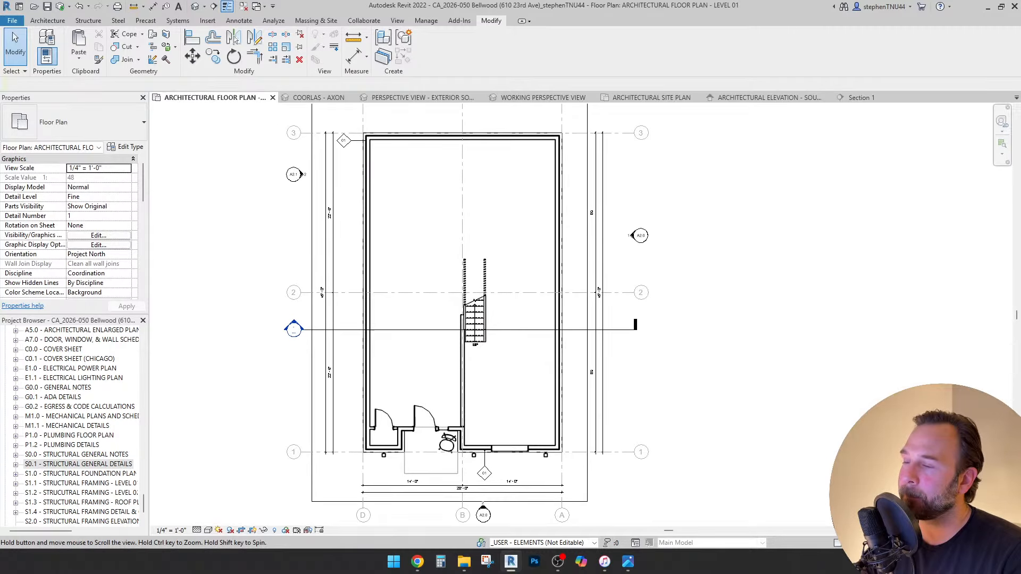
pyautogui.moveTo(462, 292); pyautogui.dragTo(463, 308, button='middle')
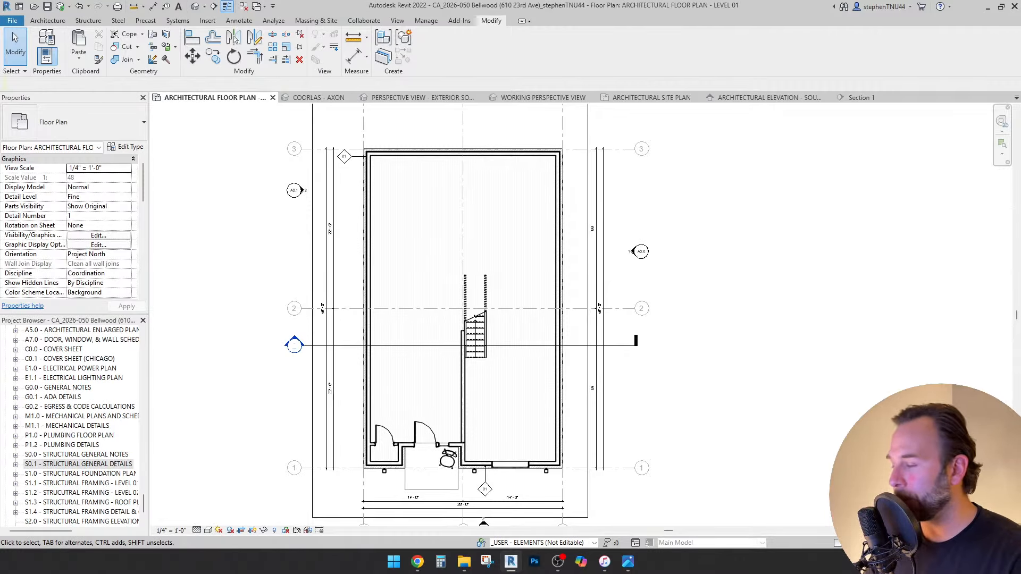
pyautogui.scroll(1, 626, 347)
pyautogui.click(631, 345)
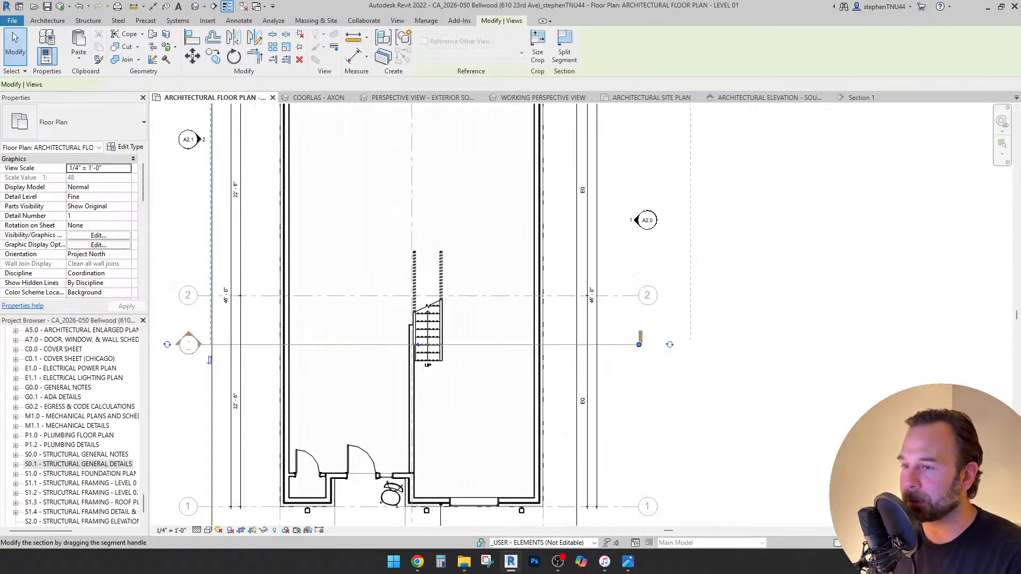
pyautogui.scroll(1, 637, 345)
pyautogui.press('Escape')
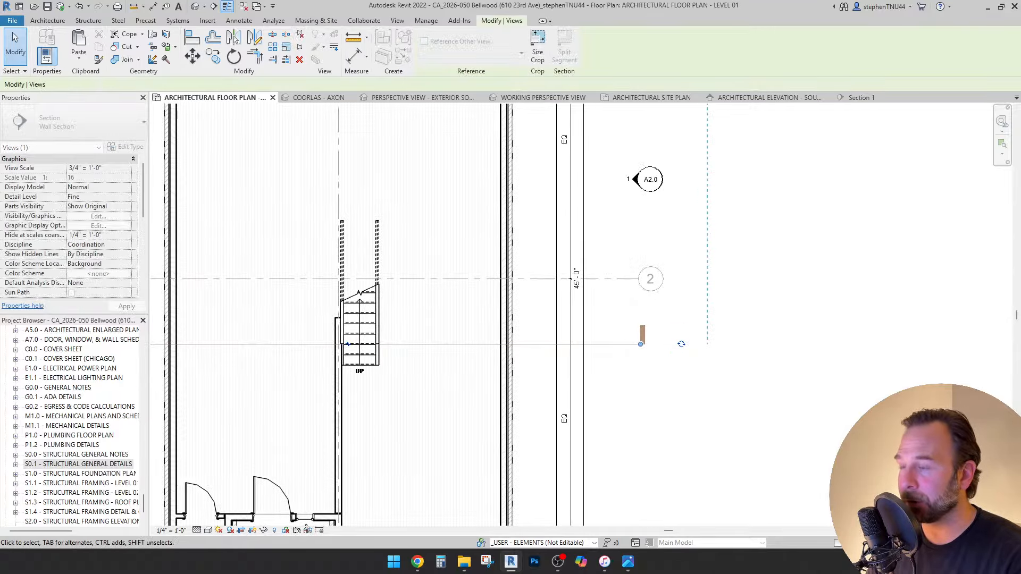
pyautogui.scroll(-2, 617, 314)
pyautogui.moveTo(521, 303); pyautogui.dragTo(533, 323, button='middle')
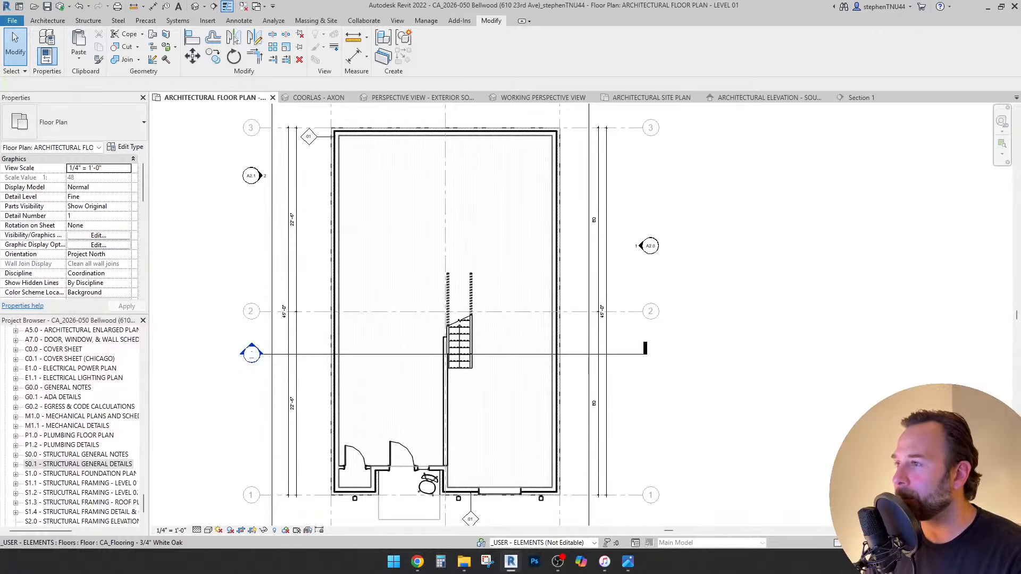
# Draw an architectural wall across the building from the left interior face to the right exterior wall.
pyautogui.click(47, 20)
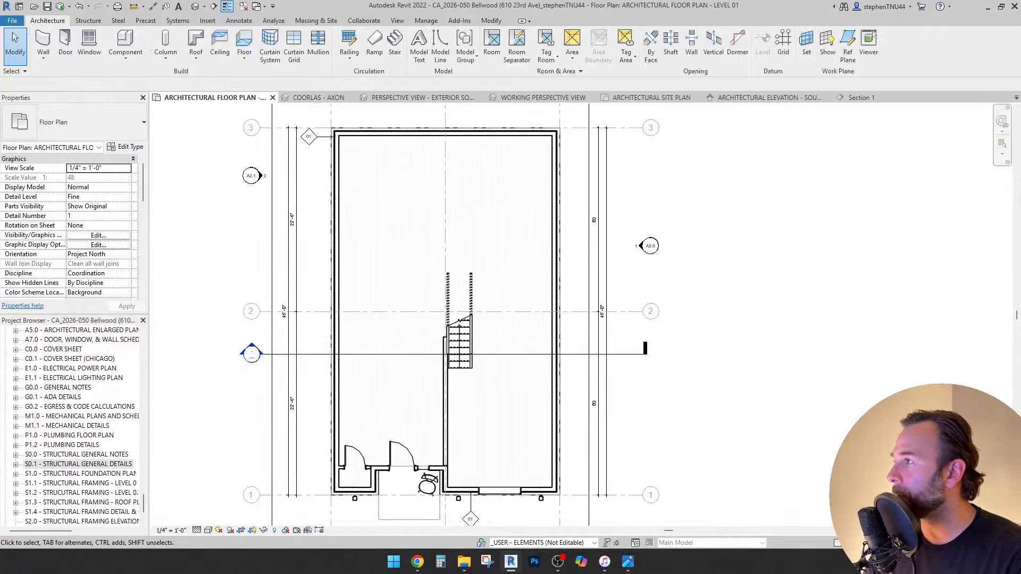
pyautogui.click(43, 57)
pyautogui.click(78, 76)
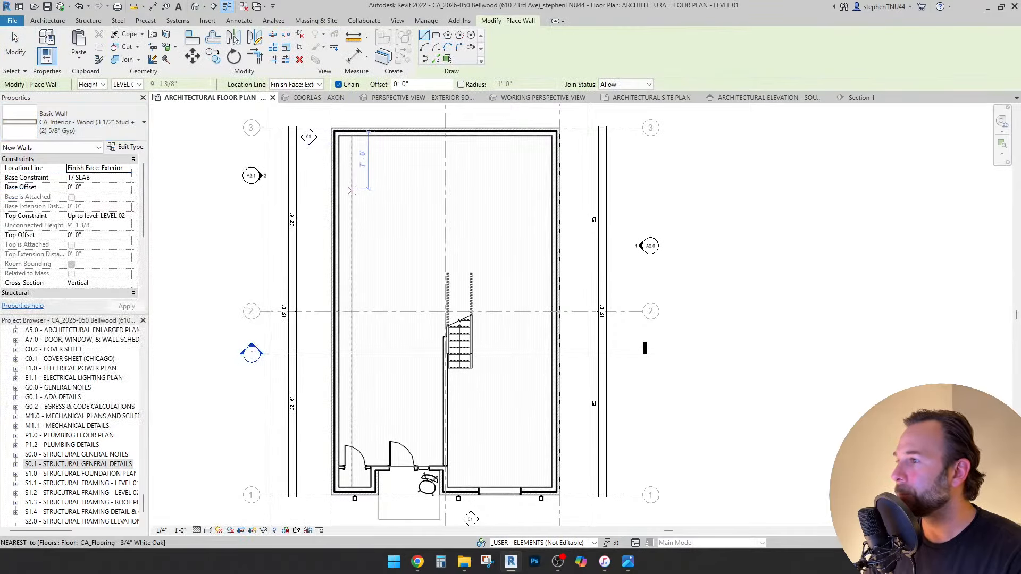
pyautogui.click(339, 193)
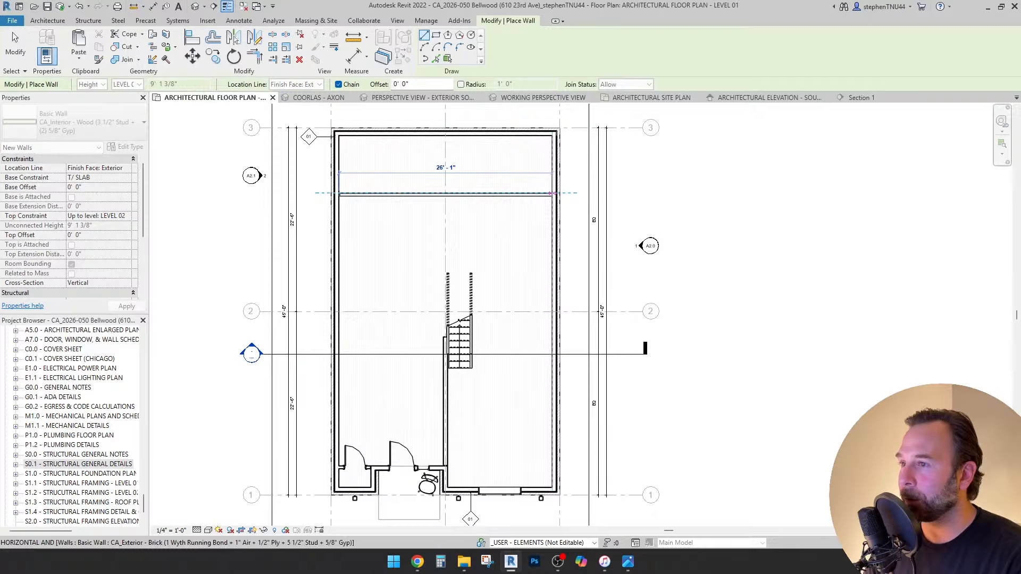
pyautogui.click(553, 194)
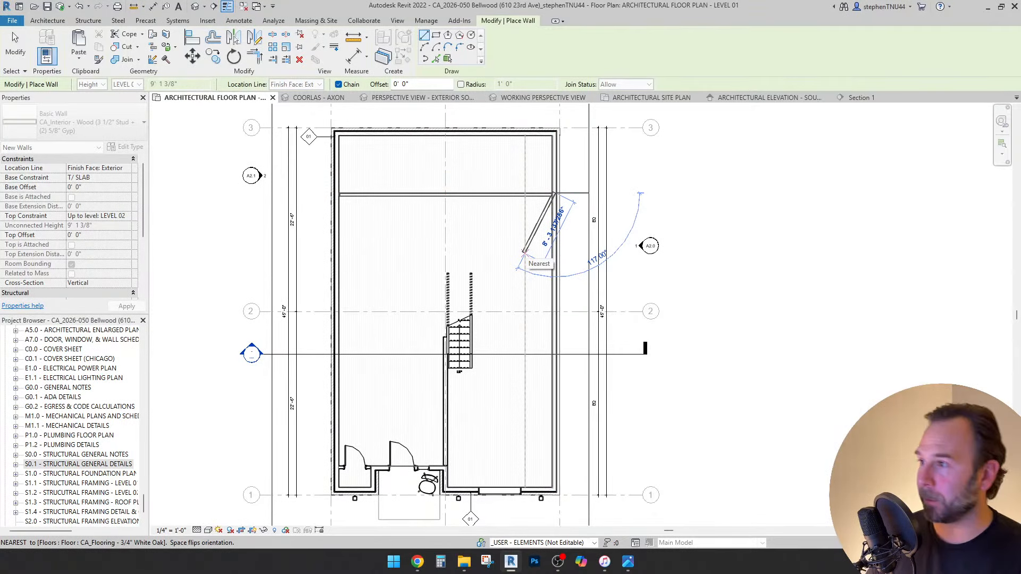
pyautogui.press('Escape')
pyautogui.press('Escape')
# Extend the new cross wall's left end into the exterior wall.
pyautogui.scroll(4, 362, 195)
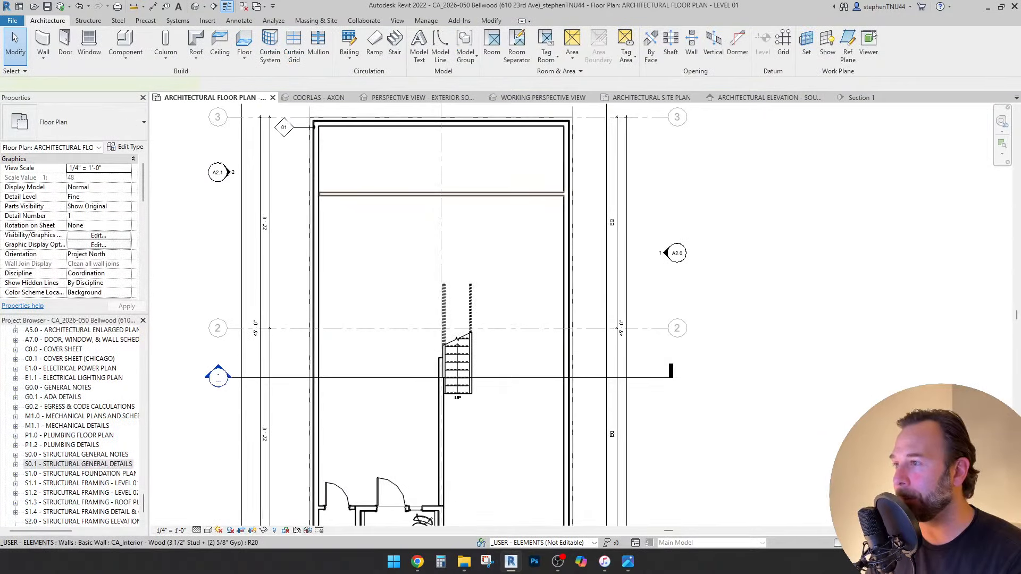
pyautogui.click(362, 193)
pyautogui.moveTo(309, 187); pyautogui.dragTo(301, 186)
pyautogui.scroll(-1, 388, 191)
pyautogui.moveTo(388, 192); pyautogui.dragTo(378, 275, button='middle')
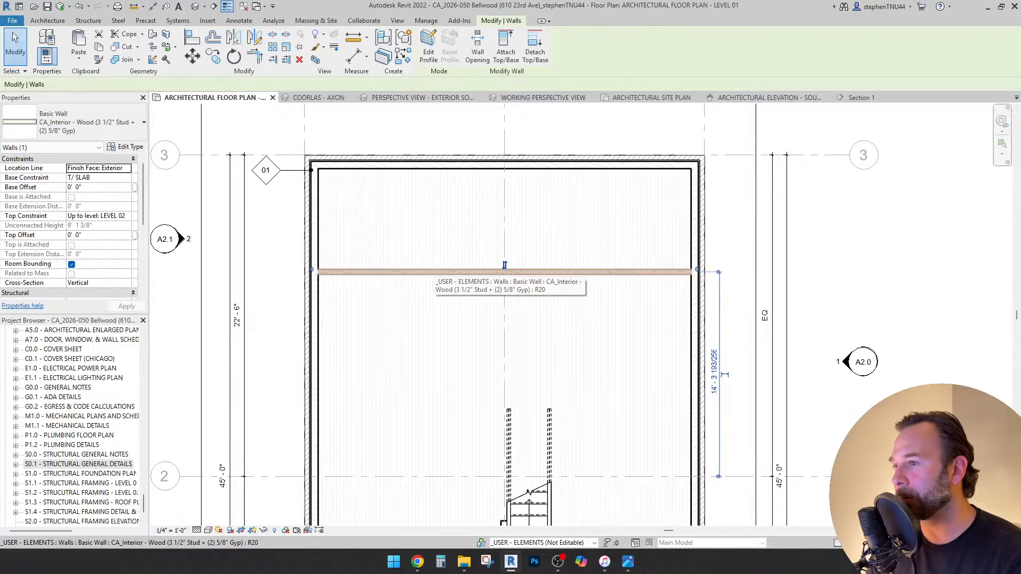
# Draw a vertical room separation line (RS) from the interior wall up to the top wall.
pyautogui.press('r')
pyautogui.press('s')
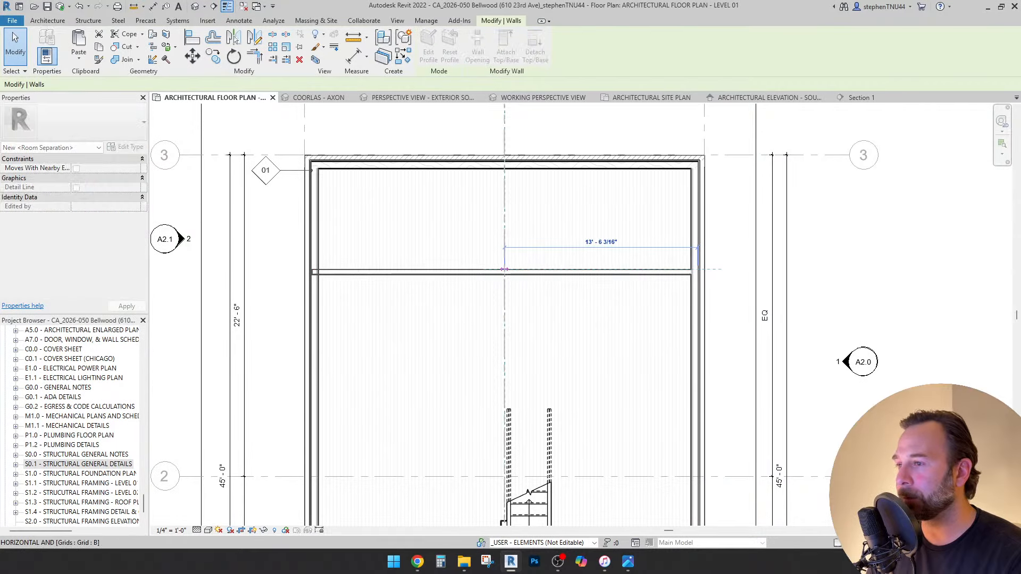
pyautogui.press('Escape')
pyautogui.press('Escape')
pyautogui.scroll(-4, 463, 229)
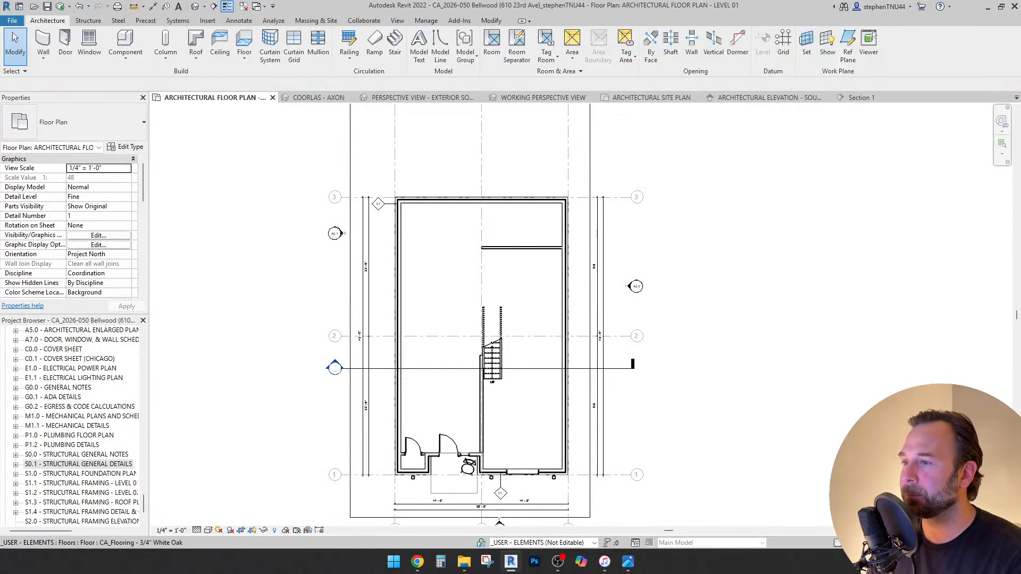
pyautogui.scroll(3, 480, 327)
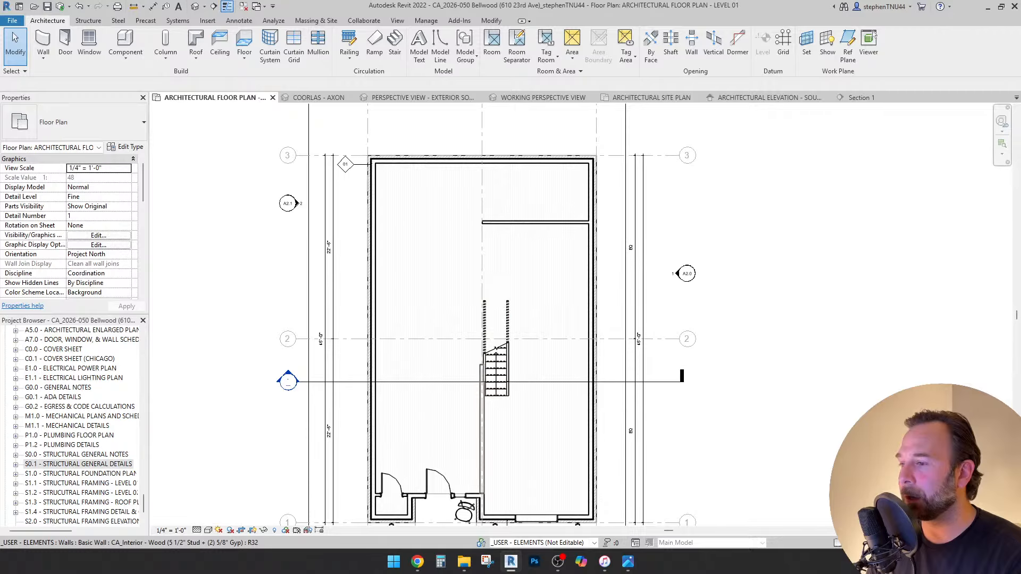
pyautogui.press('r')
pyautogui.press('s')
pyautogui.click(483, 494)
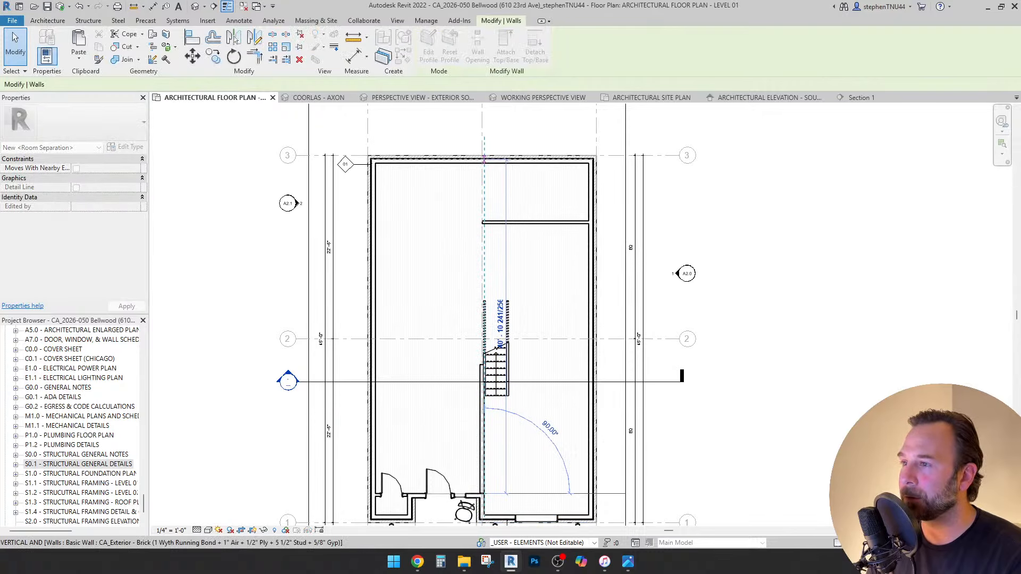
pyautogui.click(484, 158)
pyautogui.press('Escape')
pyautogui.press('Escape')
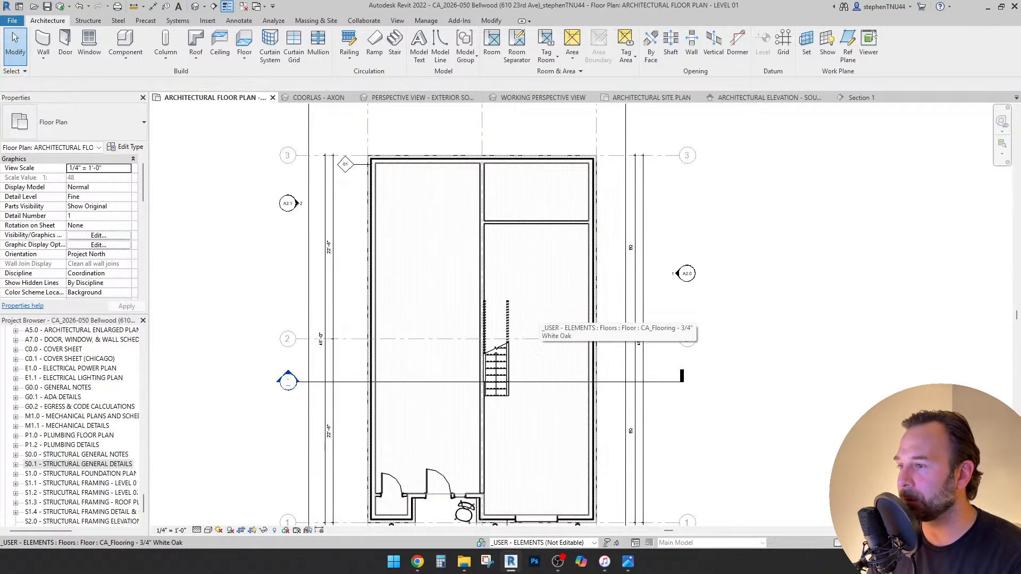
pyautogui.scroll(-2, 479, 263)
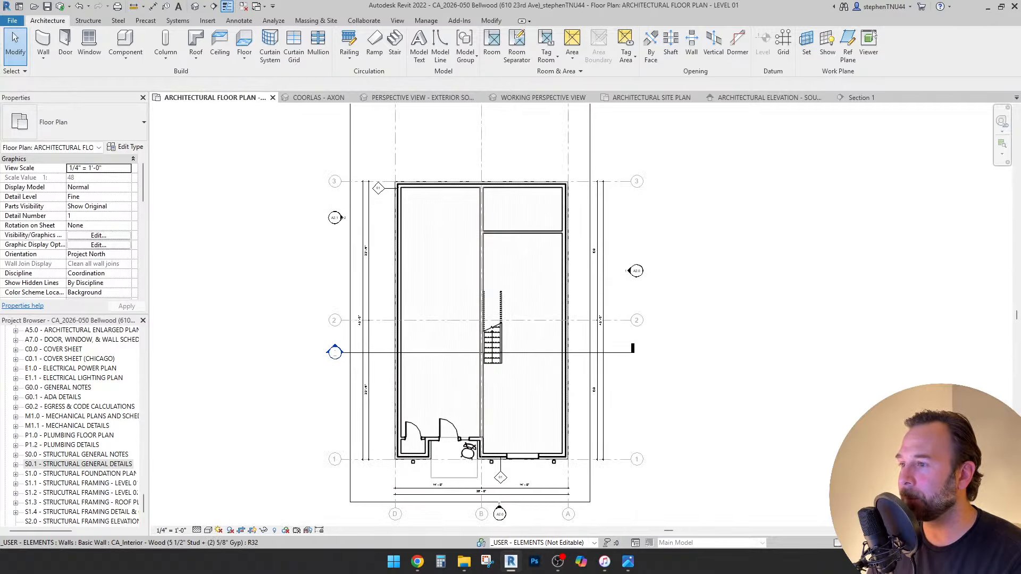
pyautogui.scroll(2, 498, 320)
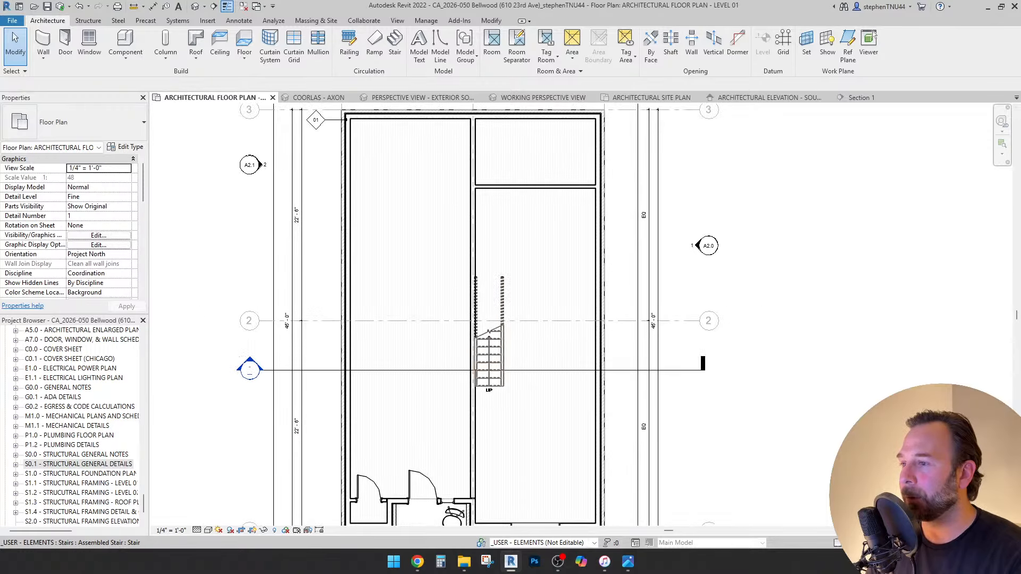
# Nudge the stair north with the arrow keys until it sits above grid line 2.
pyautogui.click(501, 343)
pyautogui.hotkey('shift', 'Up')
pyautogui.hotkey('shift', 'Up')
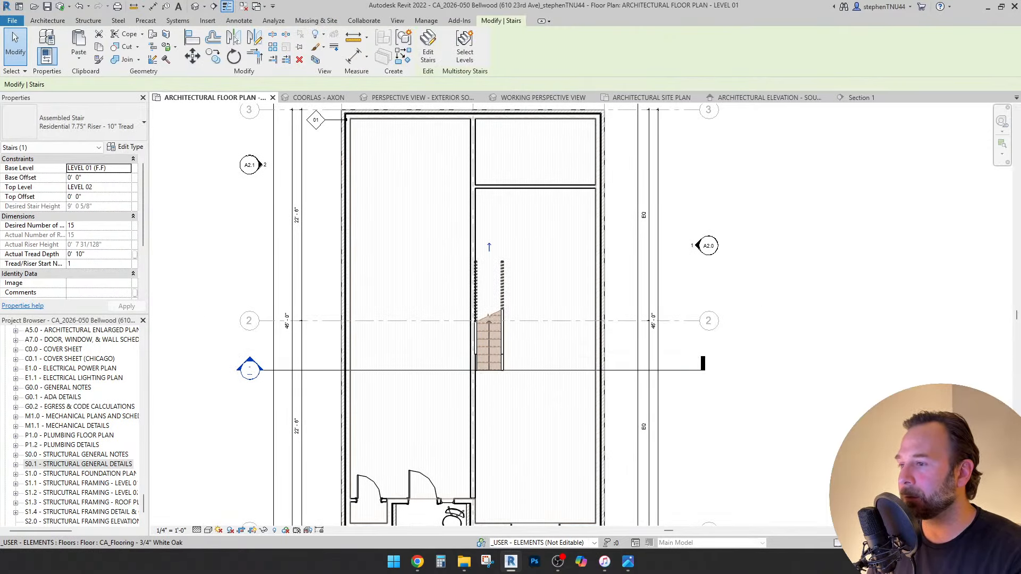
pyautogui.hotkey('shift', 'Up')
pyautogui.hotkey('shift', 'Up')
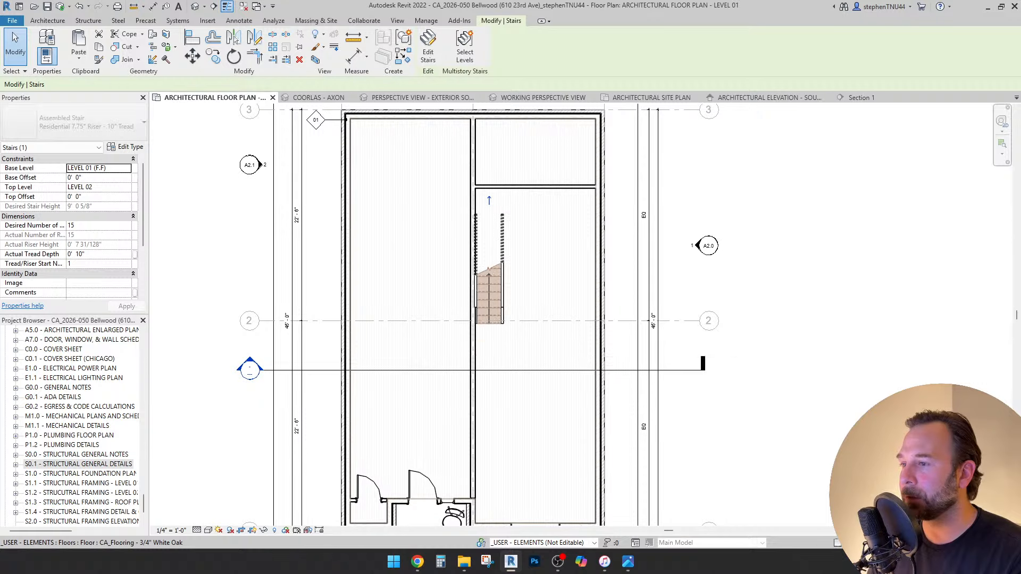
pyautogui.press('Up')
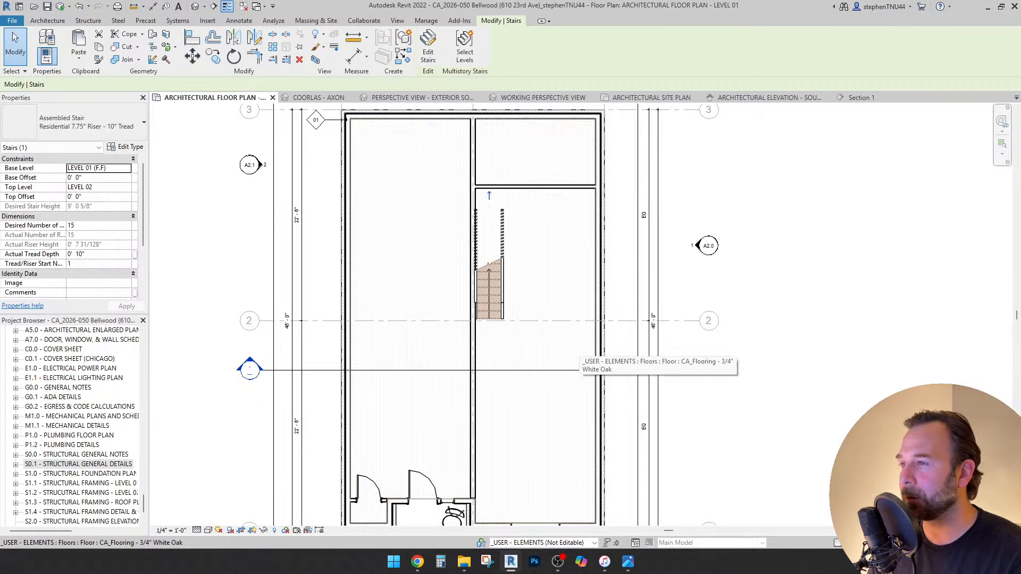
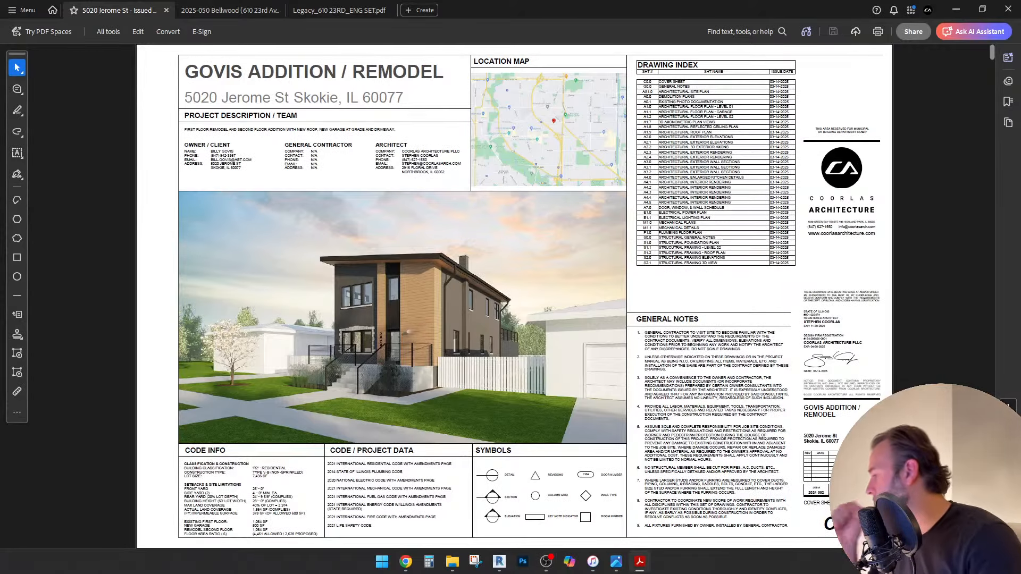
pyautogui.scroll(-2, 514, 296)
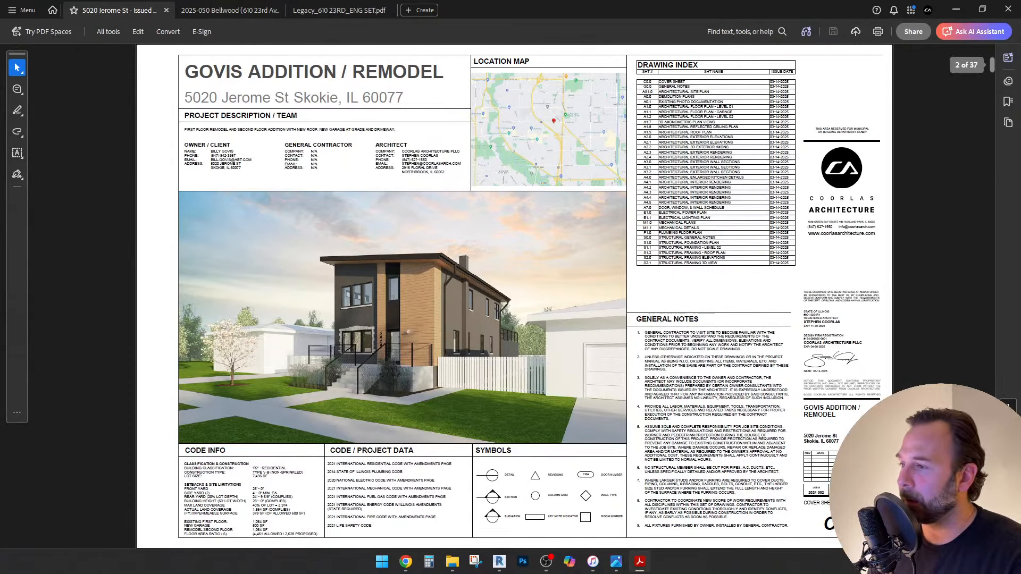
pyautogui.scroll(2, 514, 296)
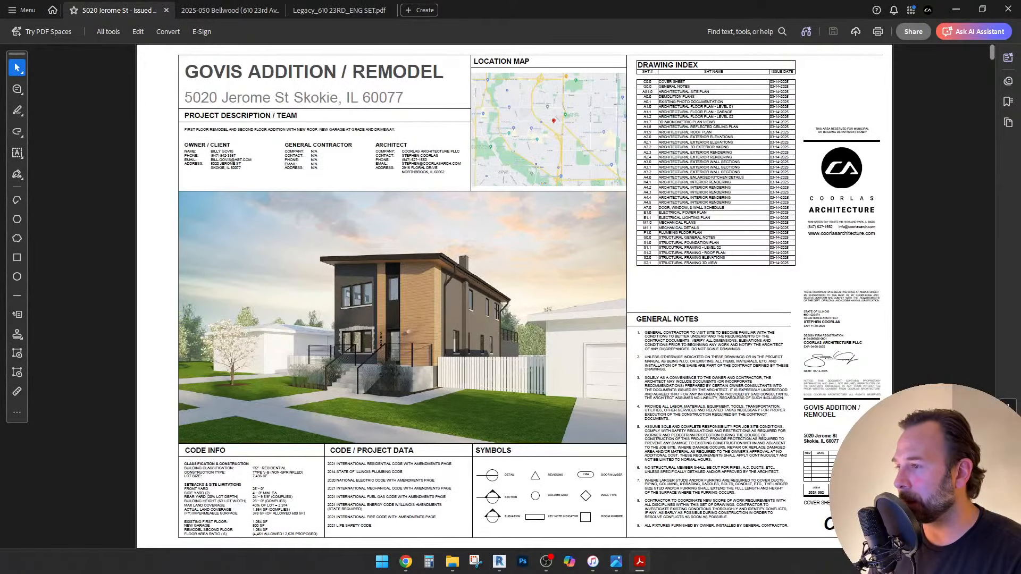
pyautogui.scroll(-2, 514, 296)
pyautogui.scroll(-2, 514, 296)
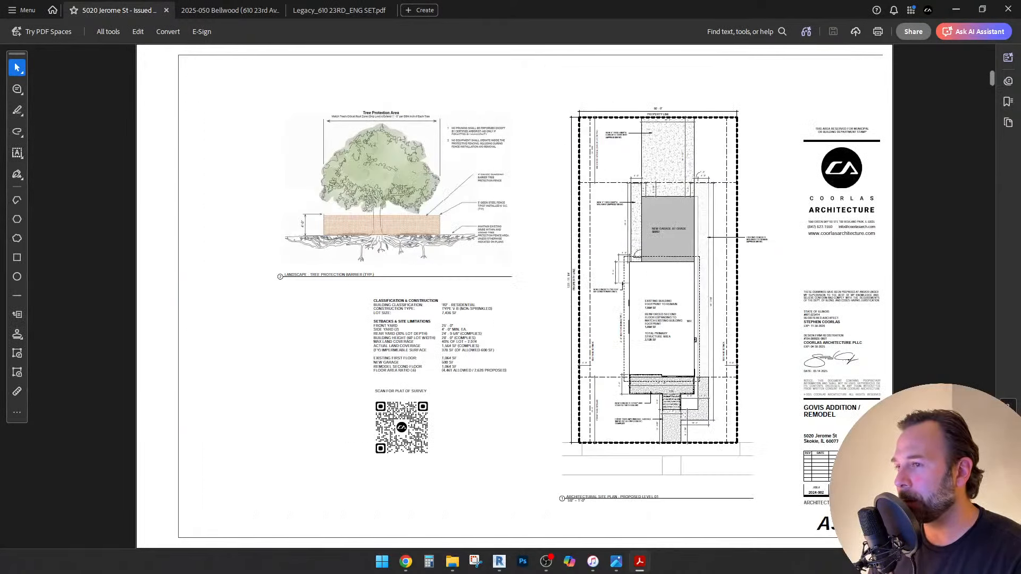
pyautogui.scroll(-2, 514, 296)
pyautogui.scroll(-2, 514, 296)
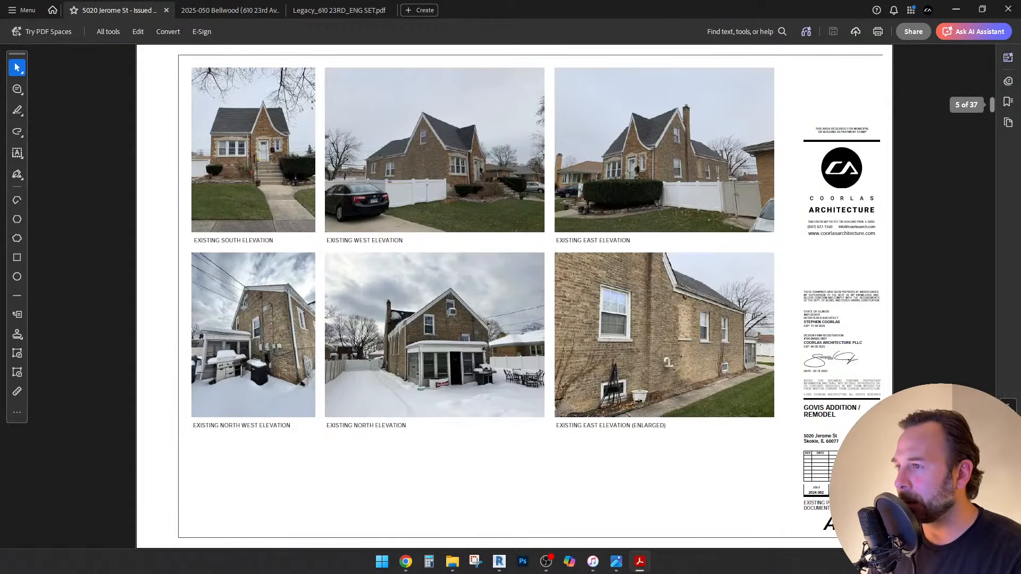
pyautogui.scroll(-2, 514, 296)
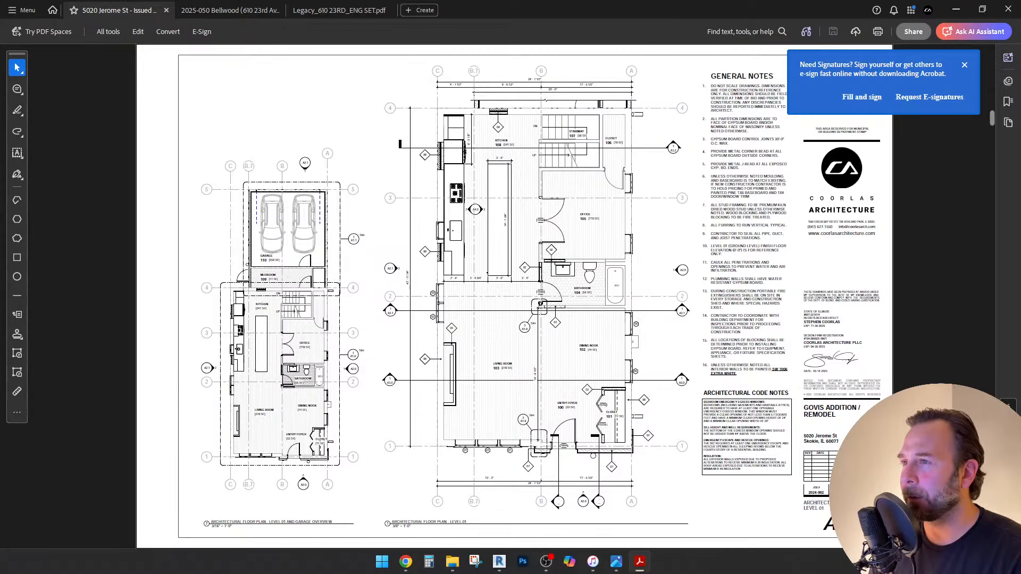
pyautogui.keyDown('ctrl'); pyautogui.scroll(3, 554, 78); pyautogui.keyUp('ctrl')
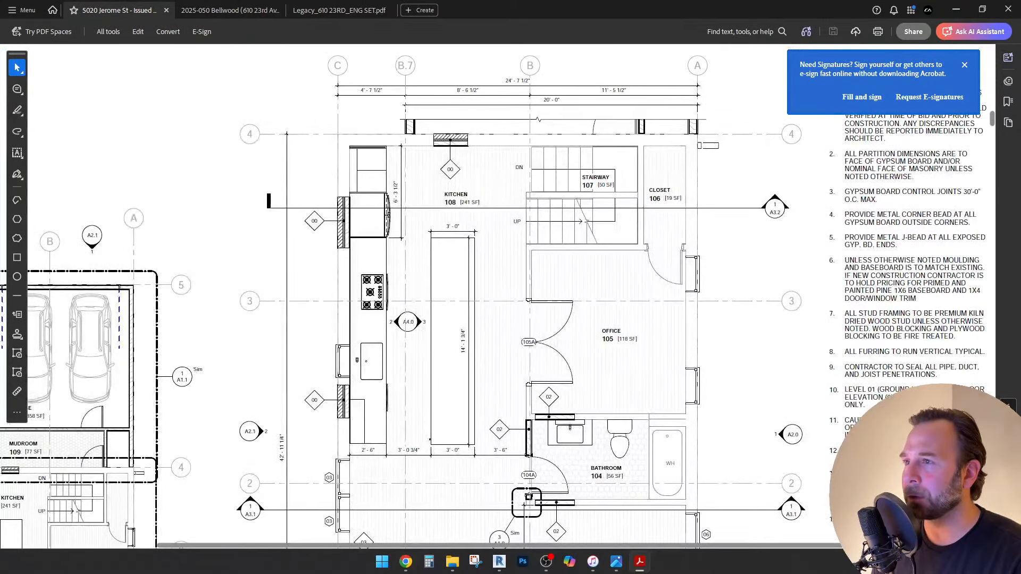
pyautogui.keyDown('ctrl'); pyautogui.scroll(-3, 516, 77); pyautogui.keyUp('ctrl')
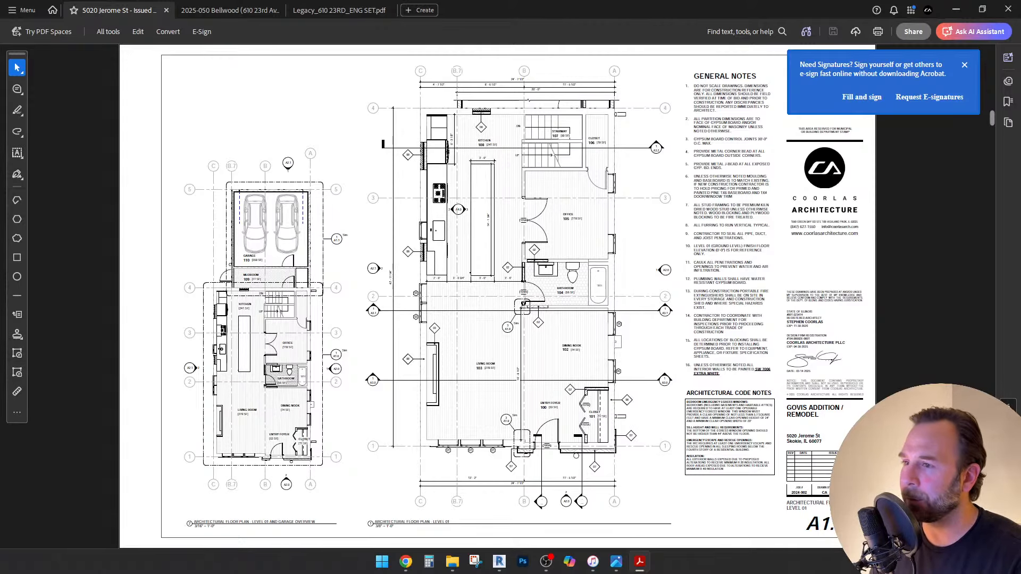
pyautogui.scroll(-1, 497, 296)
pyautogui.scroll(1, 497, 296)
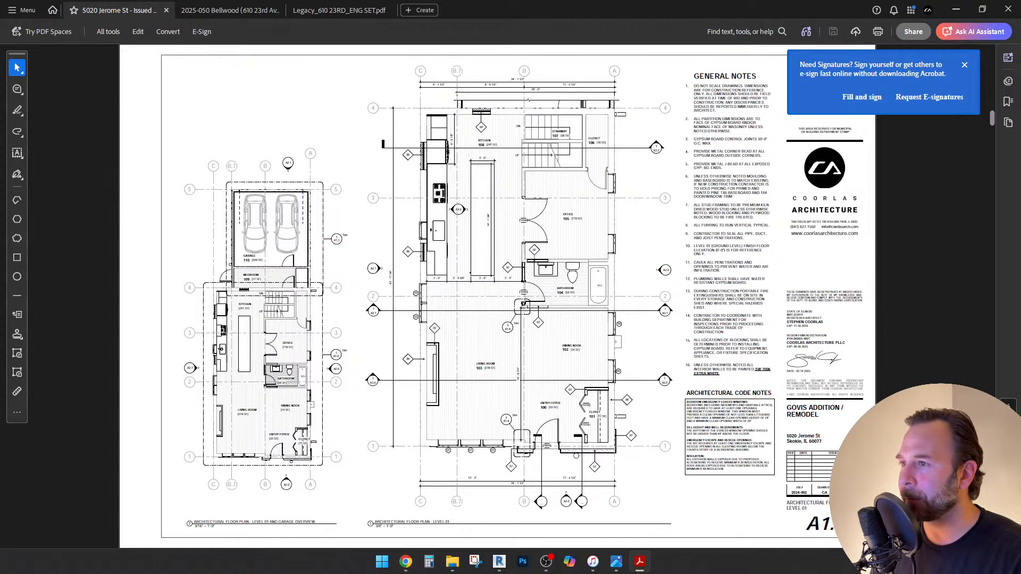
pyautogui.scroll(-1, 497, 296)
pyautogui.scroll(-1, 498, 296)
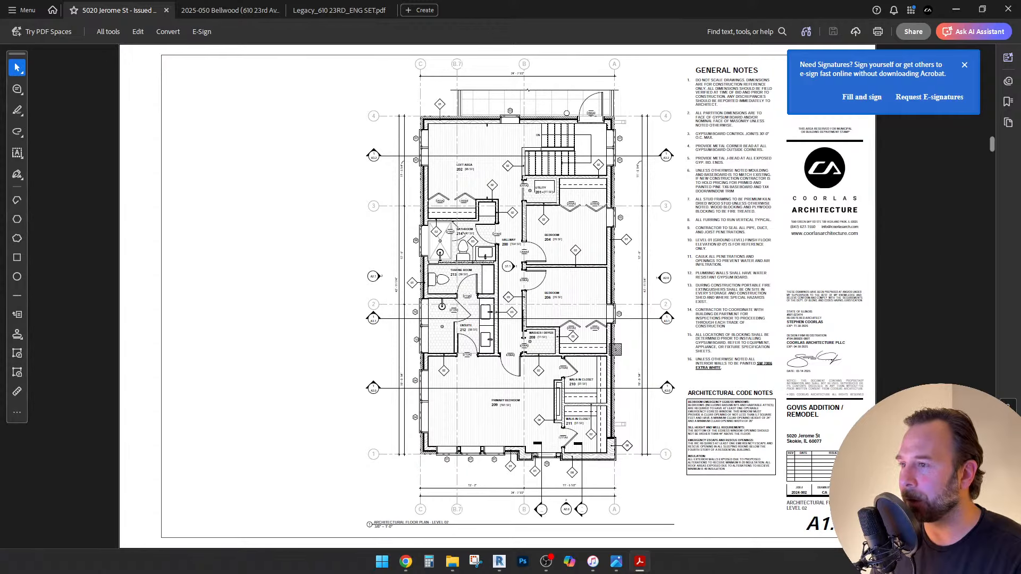
# Scroll through the remaining sheets down to the kitchen rendering.
pyautogui.scroll(-1, 497, 296)
pyautogui.scroll(-1, 497, 296)
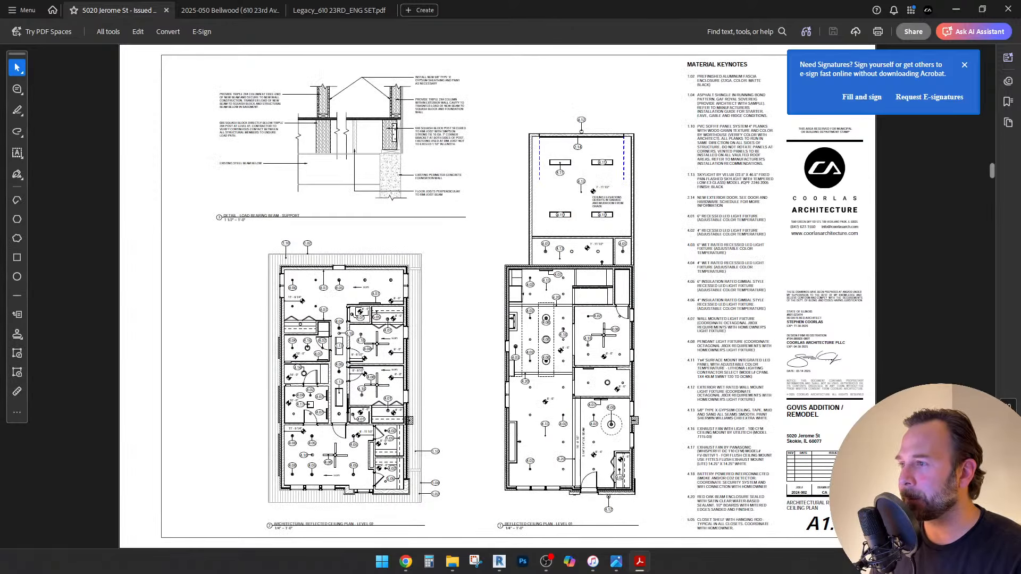
pyautogui.scroll(-1, 497, 296)
pyautogui.scroll(-1, 497, 296)
pyautogui.scroll(-1, 498, 296)
pyautogui.scroll(-1, 498, 296)
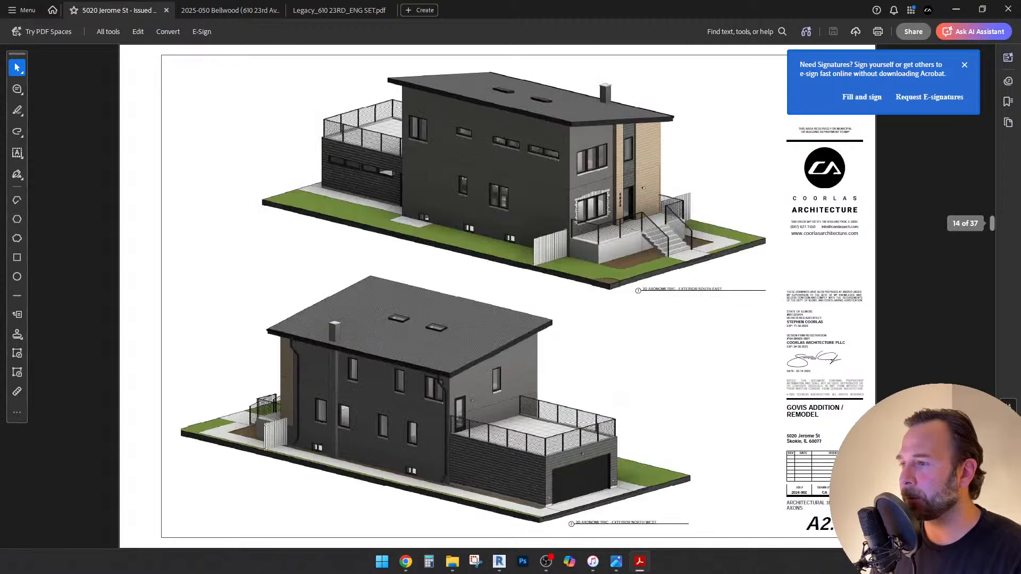
pyautogui.scroll(-1, 497, 296)
pyautogui.scroll(-1, 532, 212)
pyautogui.scroll(-1, 532, 212)
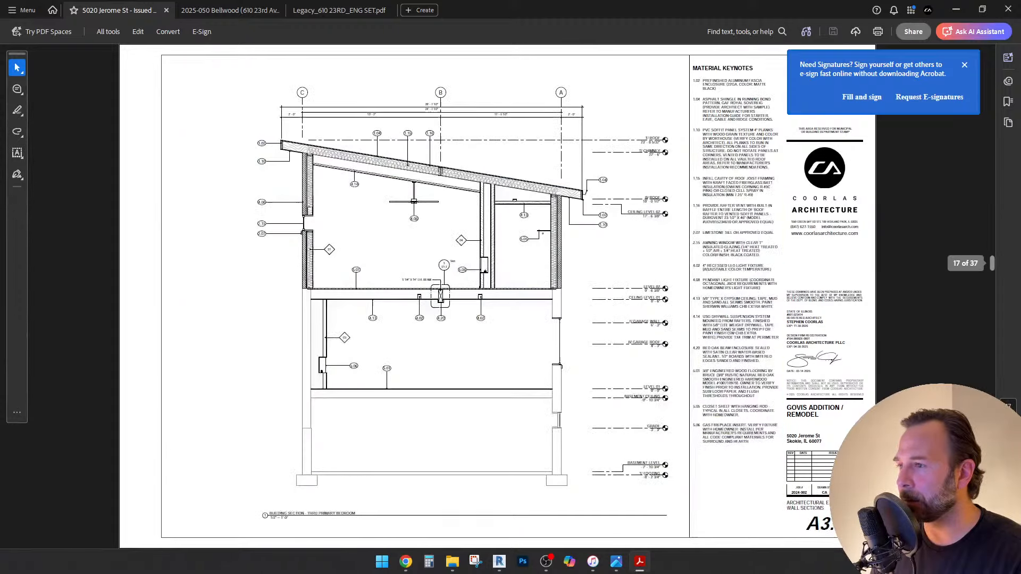
pyautogui.scroll(-1, 531, 212)
pyautogui.scroll(-1, 531, 212)
pyautogui.scroll(-3, 531, 211)
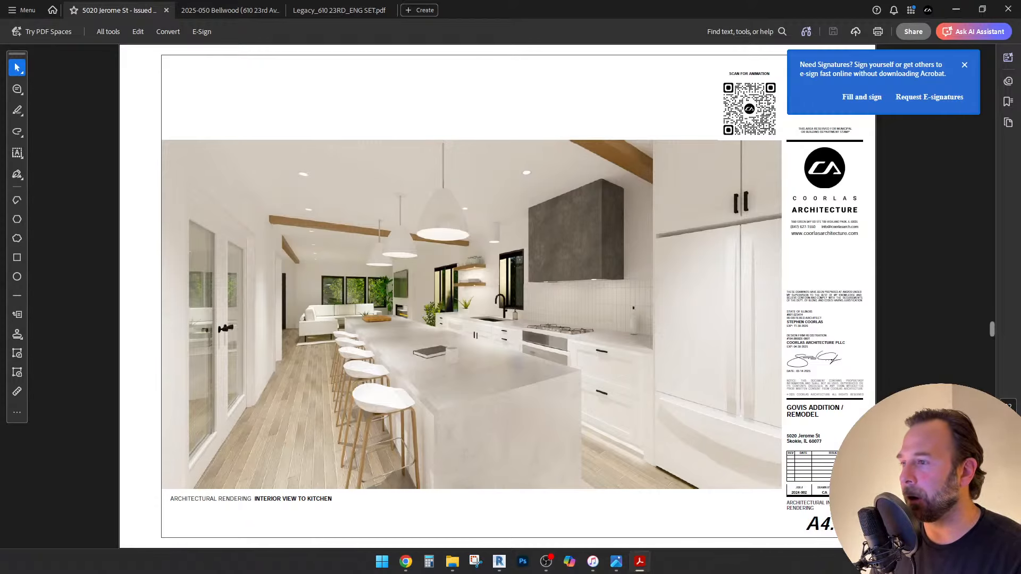
# Page back to the Level 01 floor plan sheet, then switch to the Bellwood Revit project.
pyautogui.press('pageup')
pyautogui.press('pageup')
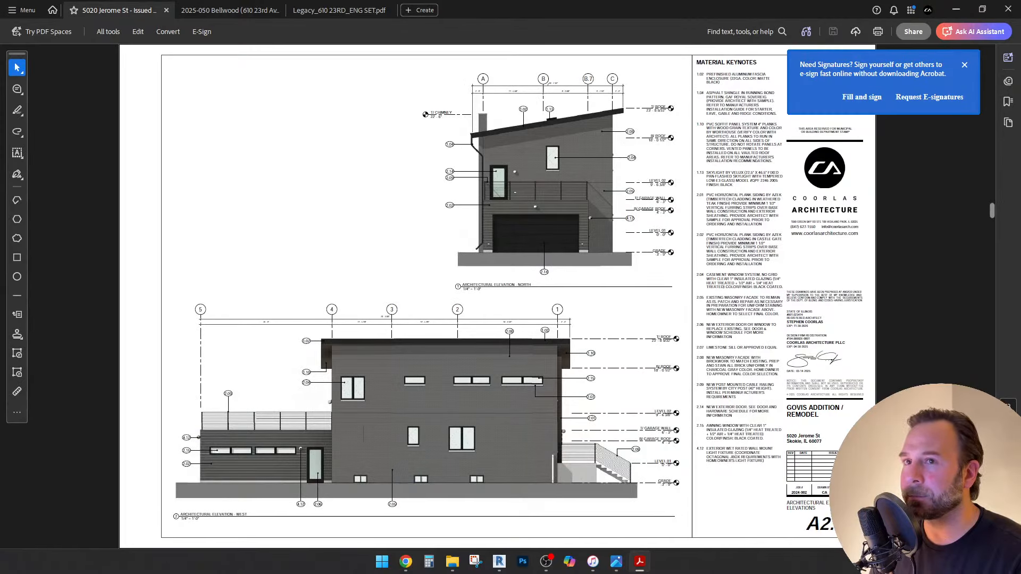
pyautogui.press('pageup')
pyautogui.press('pageup')
pyautogui.press('pageup')
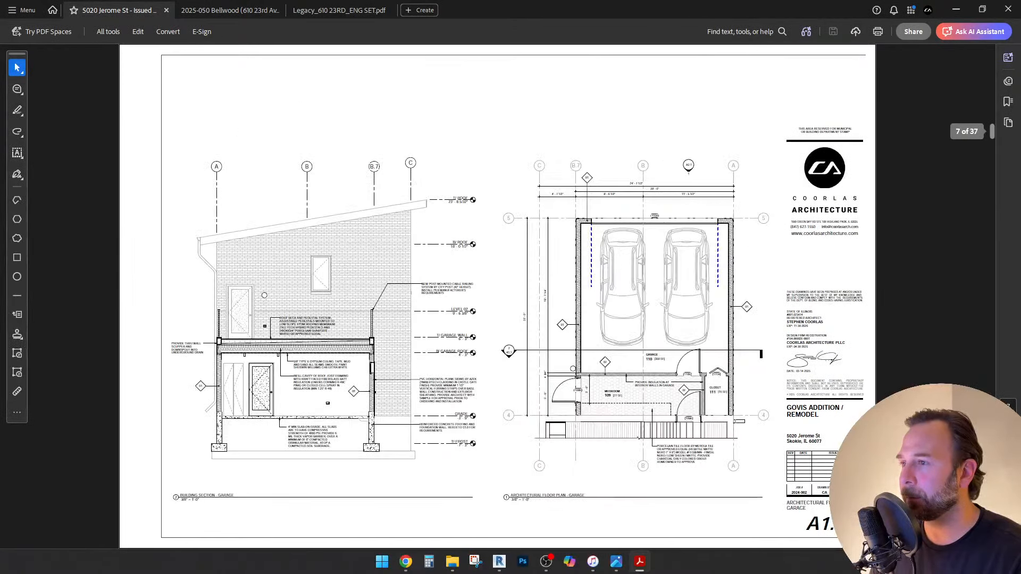
pyautogui.press('pageup')
pyautogui.press('pageup')
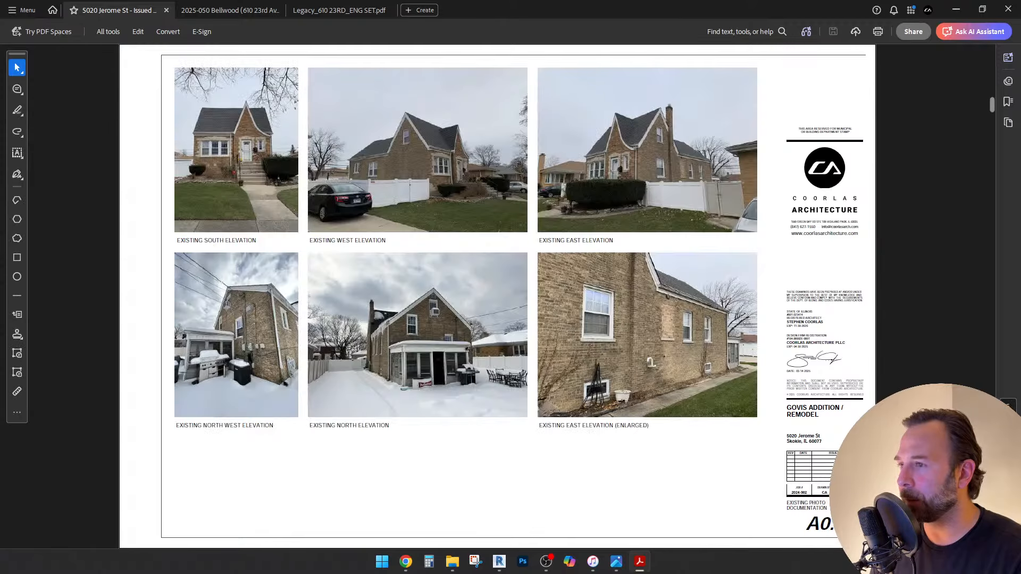
pyautogui.press('pagedown')
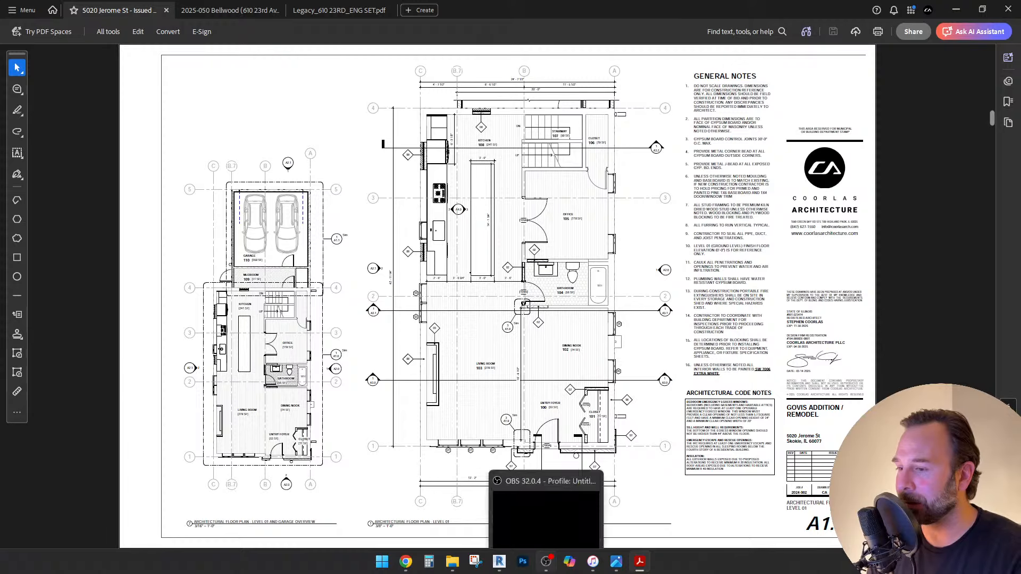
pyautogui.click(546, 561)
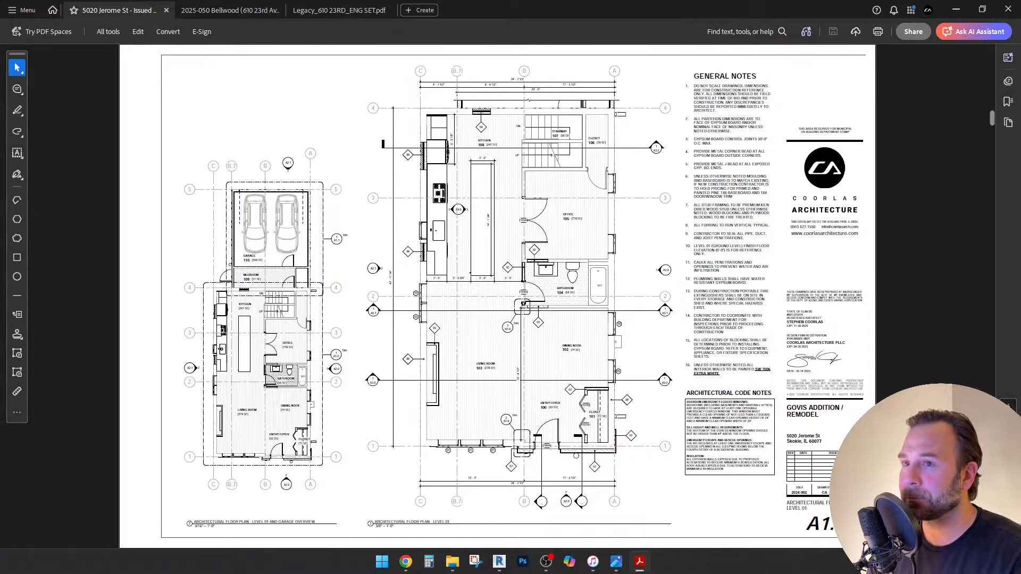
pyautogui.click(499, 561)
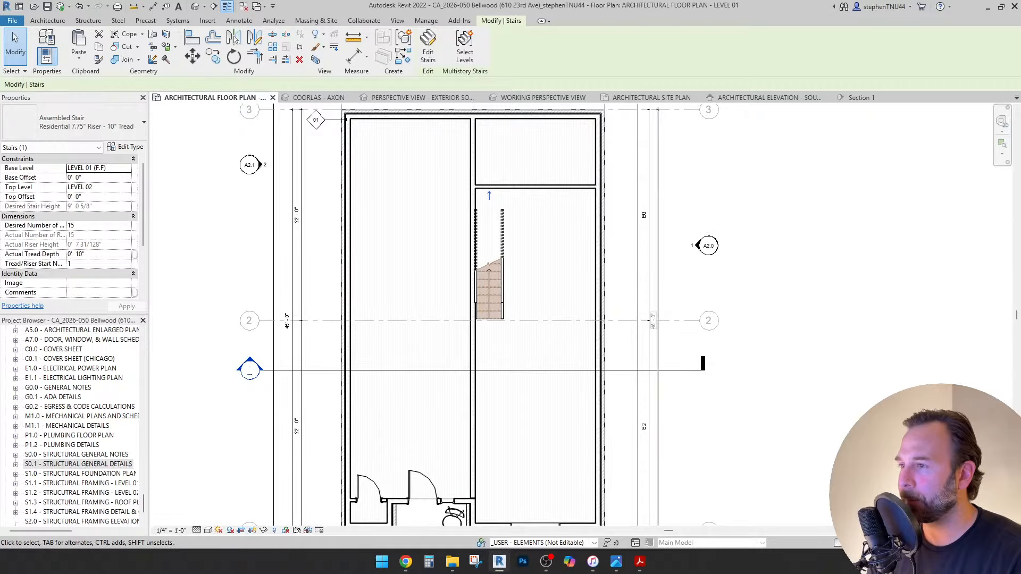
# Deselect the stair and fit the whole Level 01 plan in view.
pyautogui.press('Escape')
pyautogui.scroll(-2, 453, 282)
pyautogui.moveTo(453, 281); pyautogui.dragTo(468, 280, button='middle')
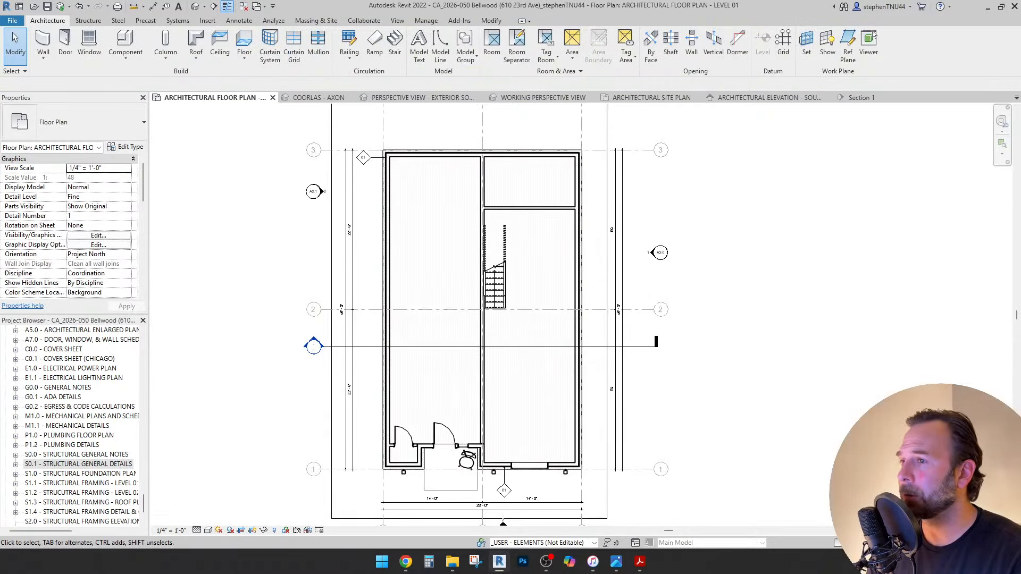
pyautogui.moveTo(635, 280); pyautogui.dragTo(659, 281, button='middle')
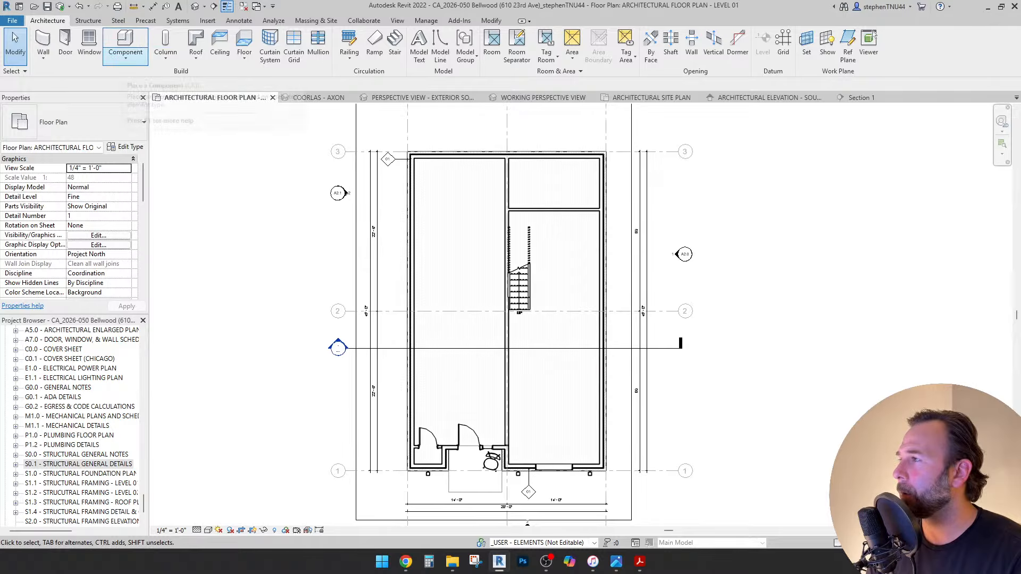
# Start and cancel a Place a Component command, then bring up the File menu.
pyautogui.click(125, 56)
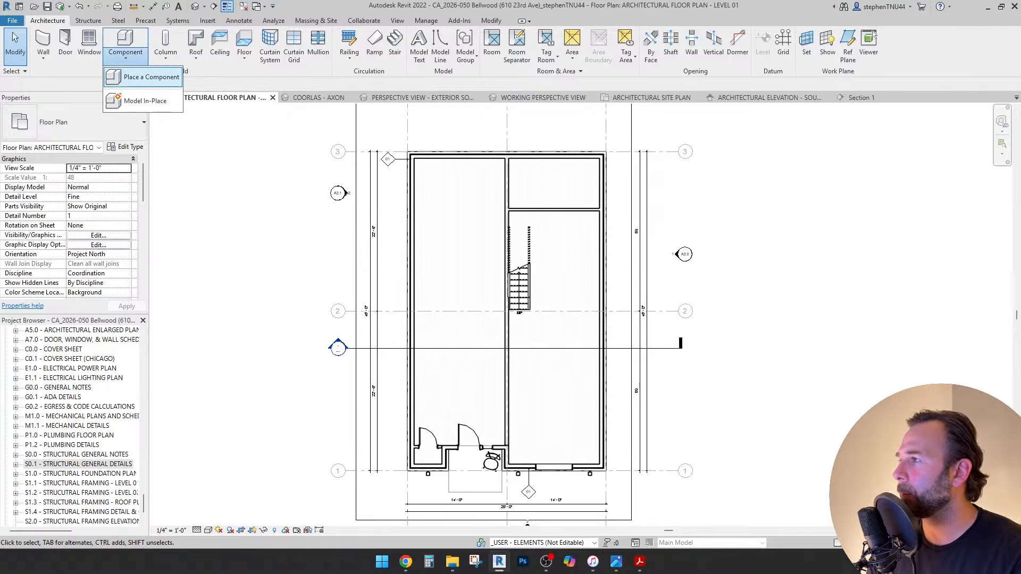
pyautogui.click(144, 77)
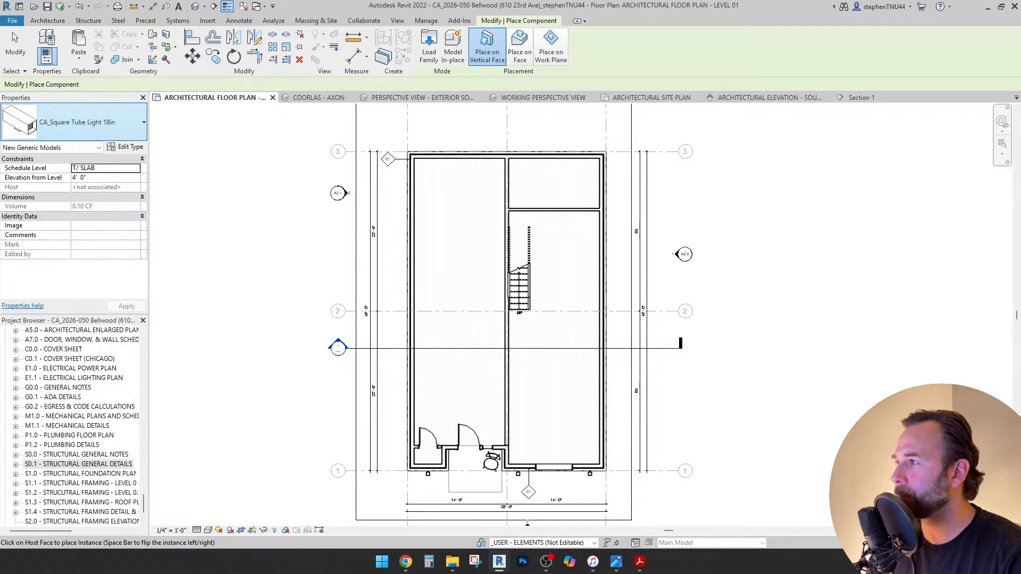
pyautogui.click(74, 122)
pyautogui.press('Escape')
pyautogui.press('Escape')
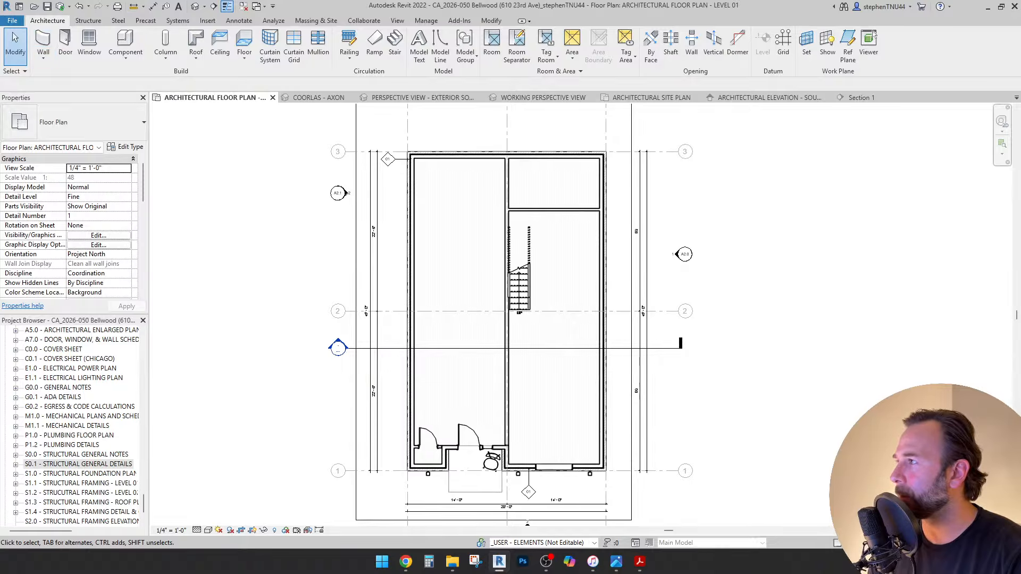
pyautogui.click(12, 20)
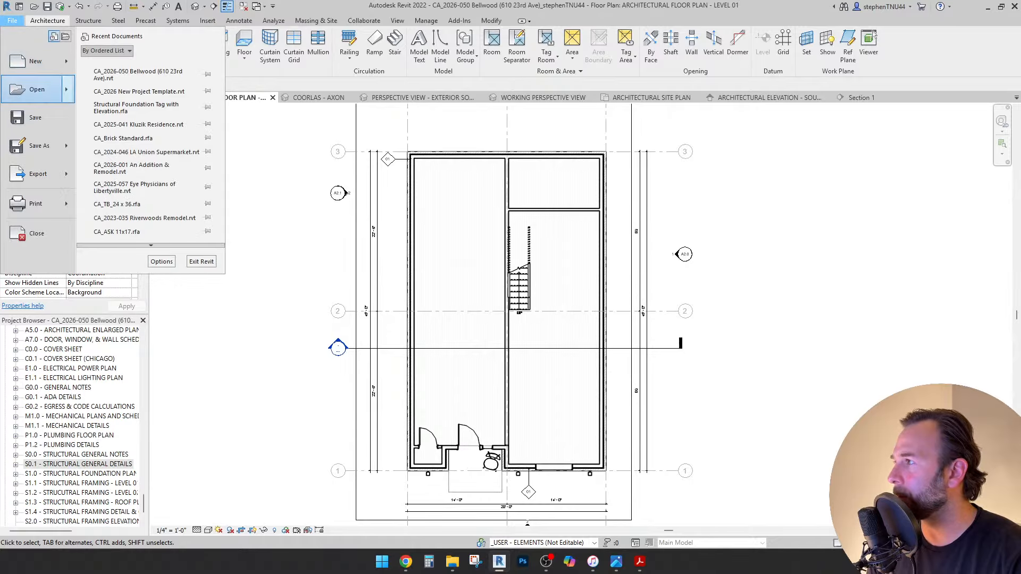
# Bring up the Open dialog and browse the project folders to 2025-032 Priscilla Addition.
pyautogui.press('Escape')
pyautogui.hotkey('ctrl', 'o')
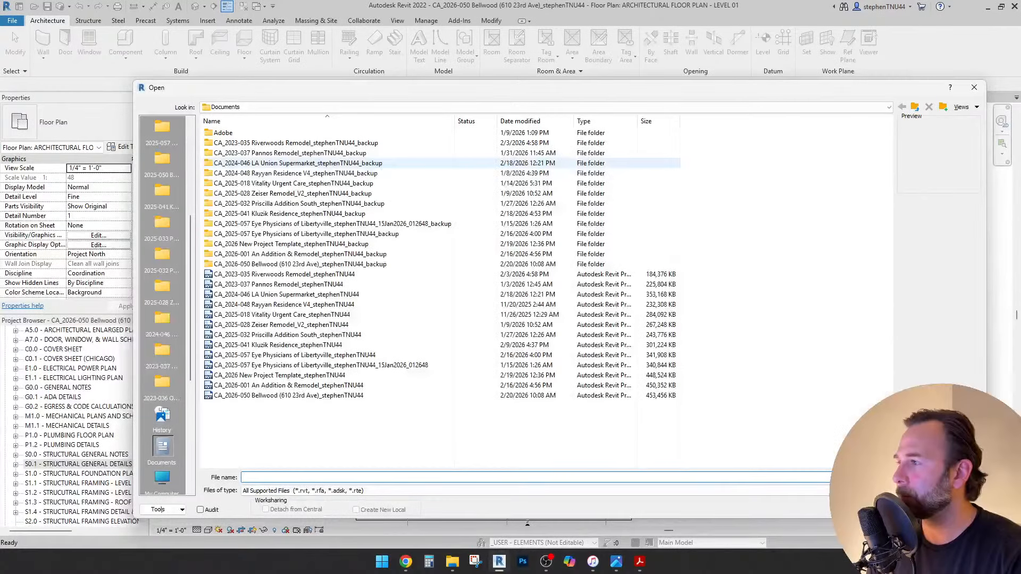
pyautogui.click(162, 223)
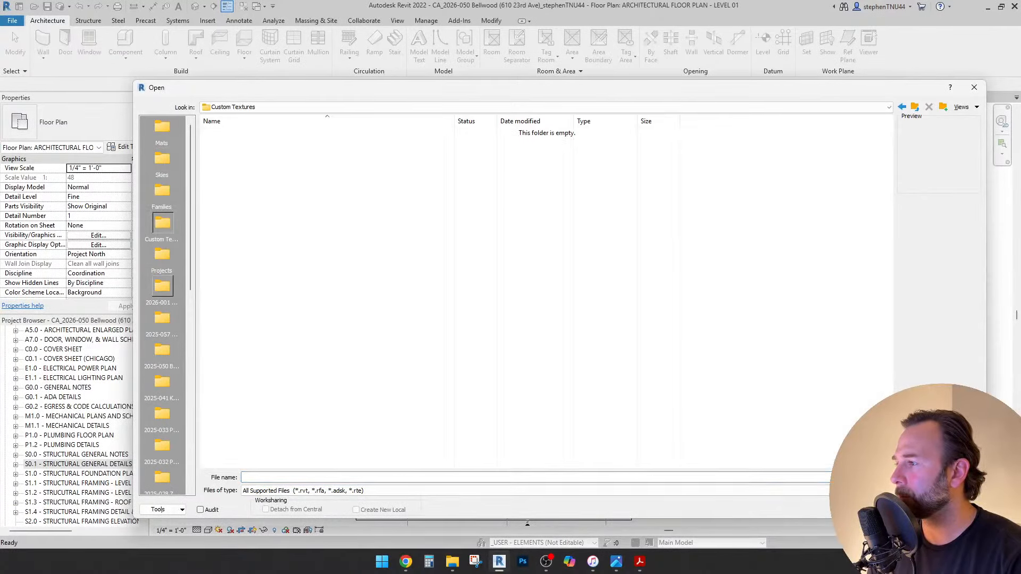
pyautogui.click(162, 287)
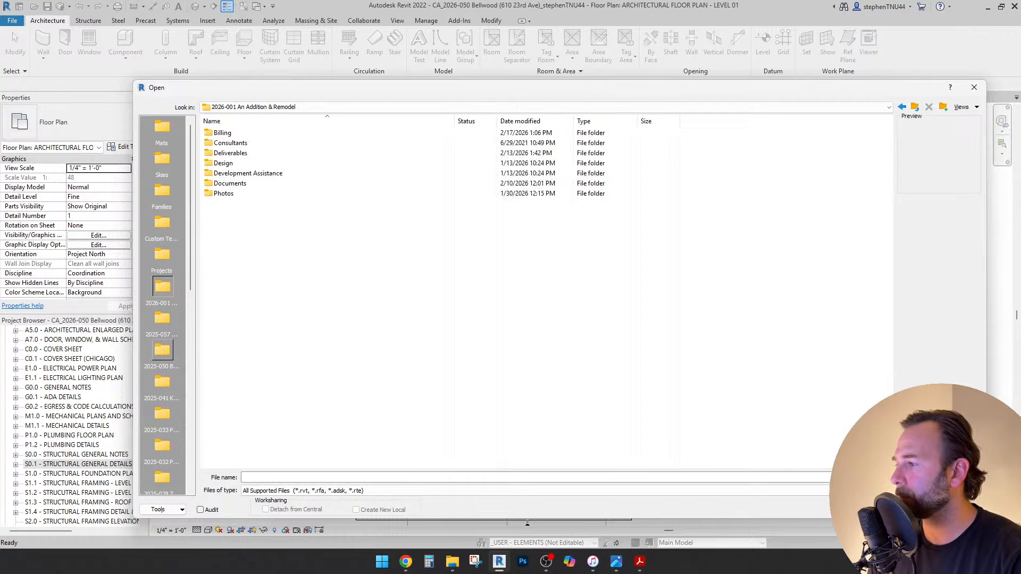
pyautogui.click(162, 349)
pyautogui.click(162, 382)
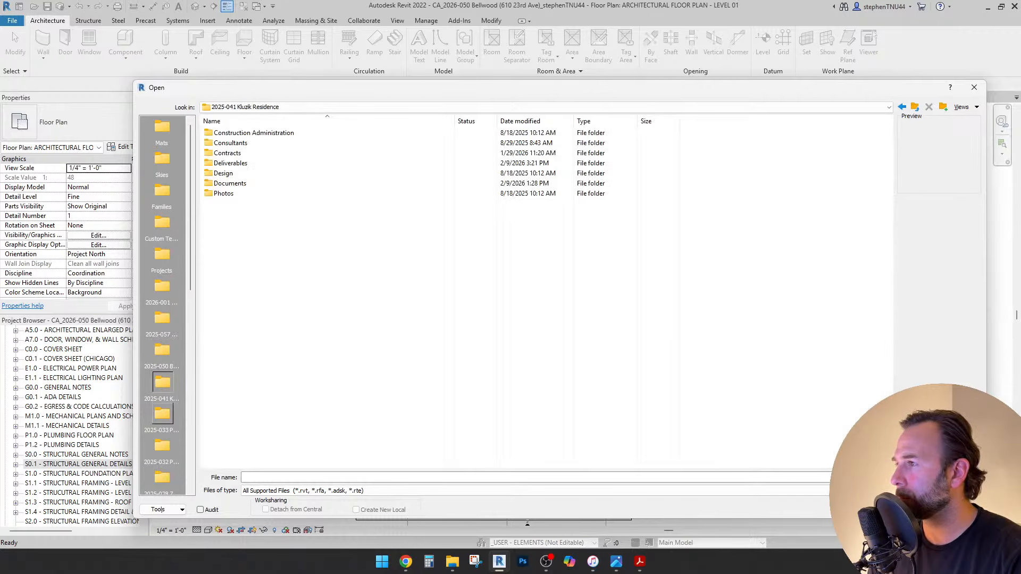
pyautogui.scroll(-3, 163, 413)
pyautogui.click(162, 318)
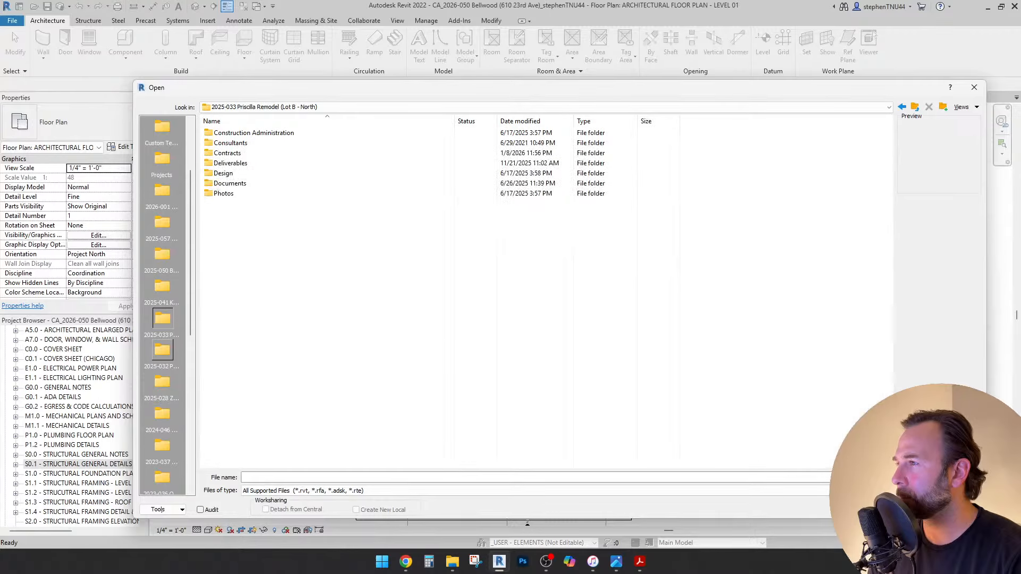
pyautogui.click(162, 350)
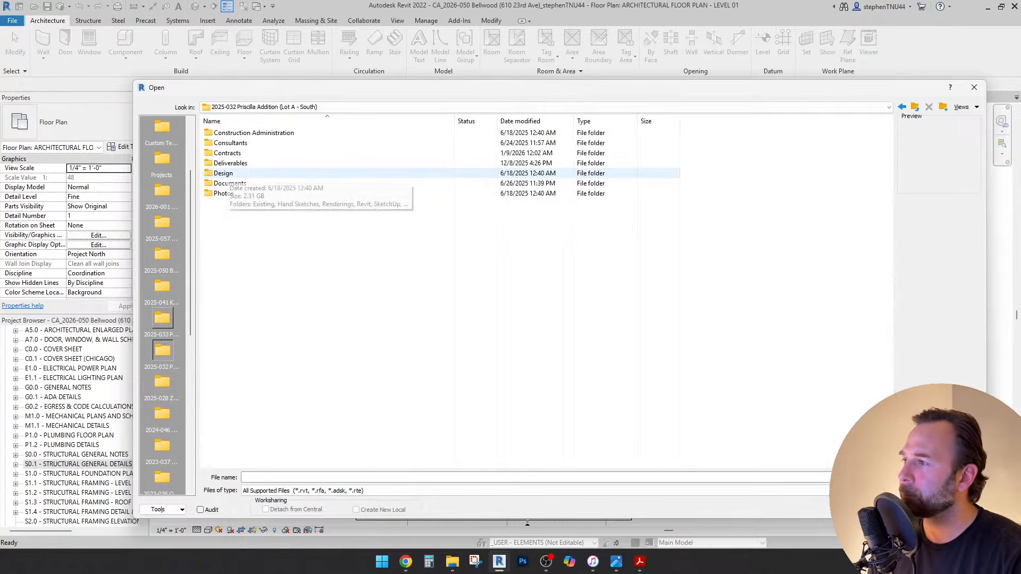
# From Design > Revit, open CA_2025-032 Priscilla Addition South, overwriting the existing local copy.
pyautogui.doubleClick(223, 173)
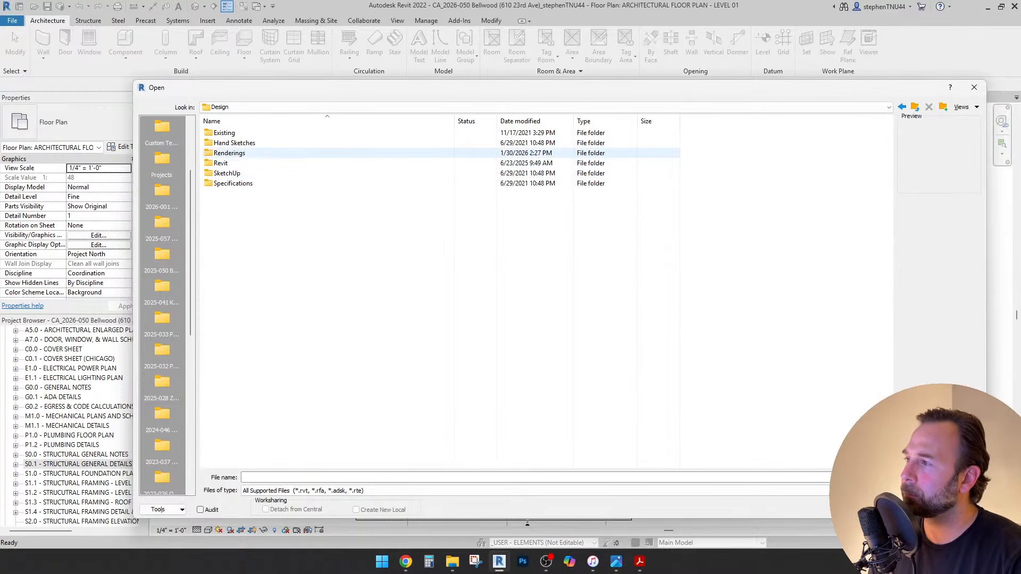
pyautogui.doubleClick(228, 153)
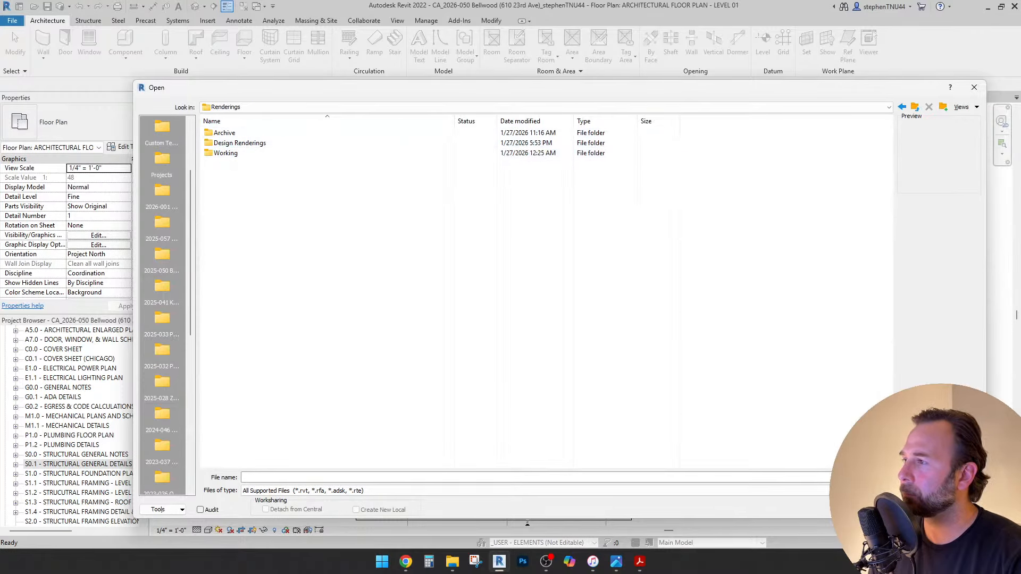
pyautogui.click(255, 107)
pyautogui.click(298, 177)
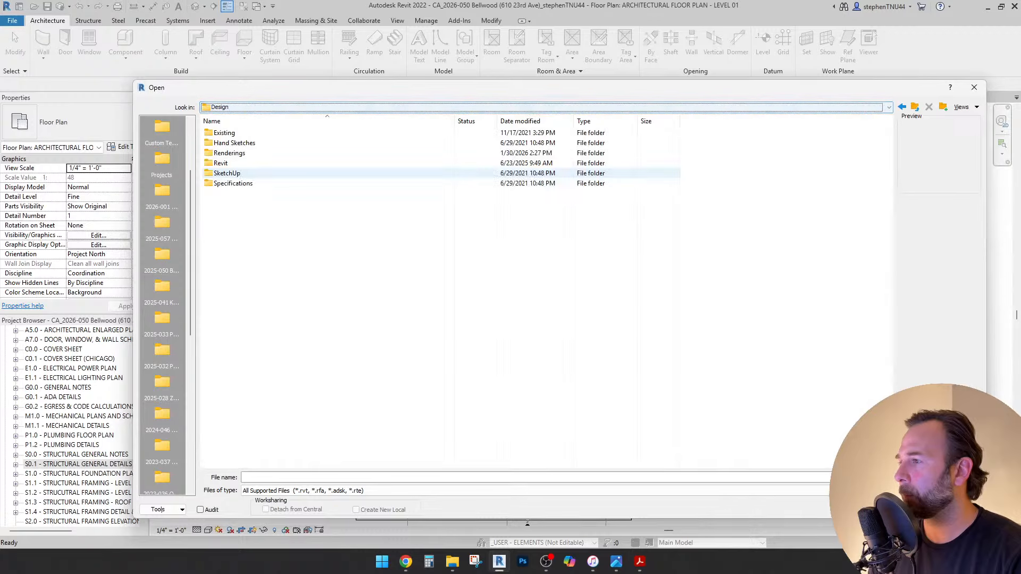
pyautogui.doubleClick(219, 162)
pyautogui.click(265, 203)
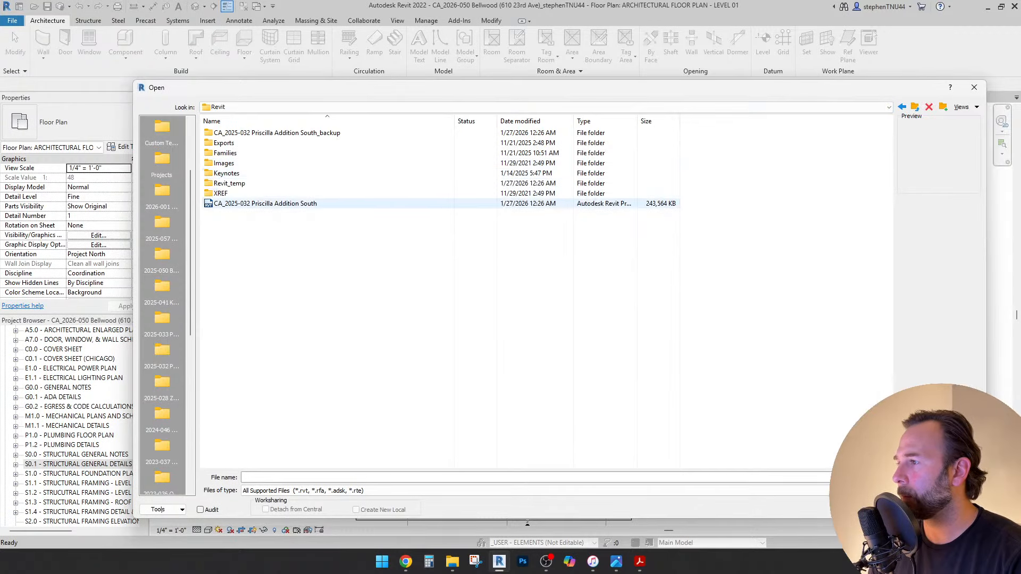
pyautogui.click(902, 509)
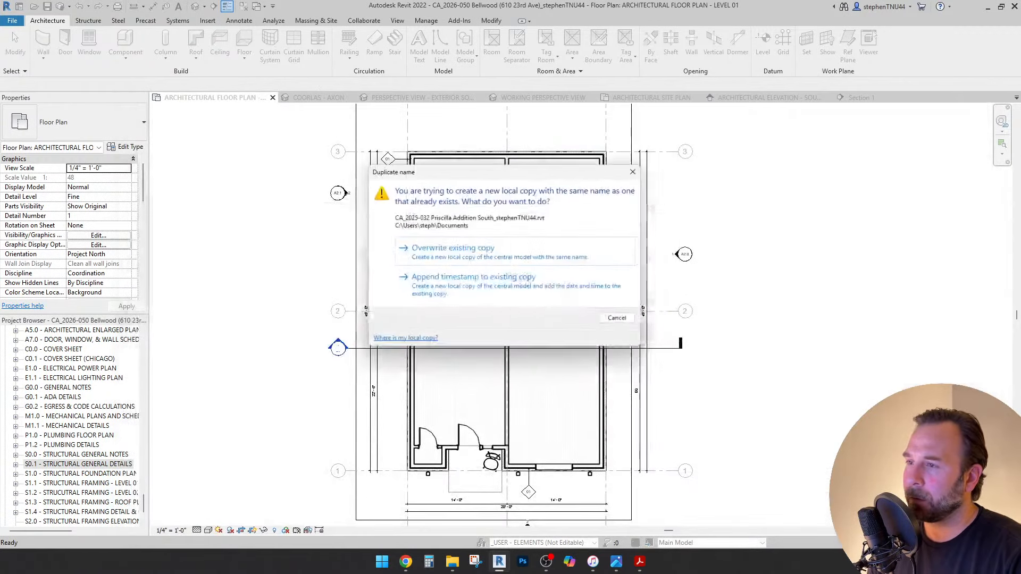
pyautogui.click(496, 251)
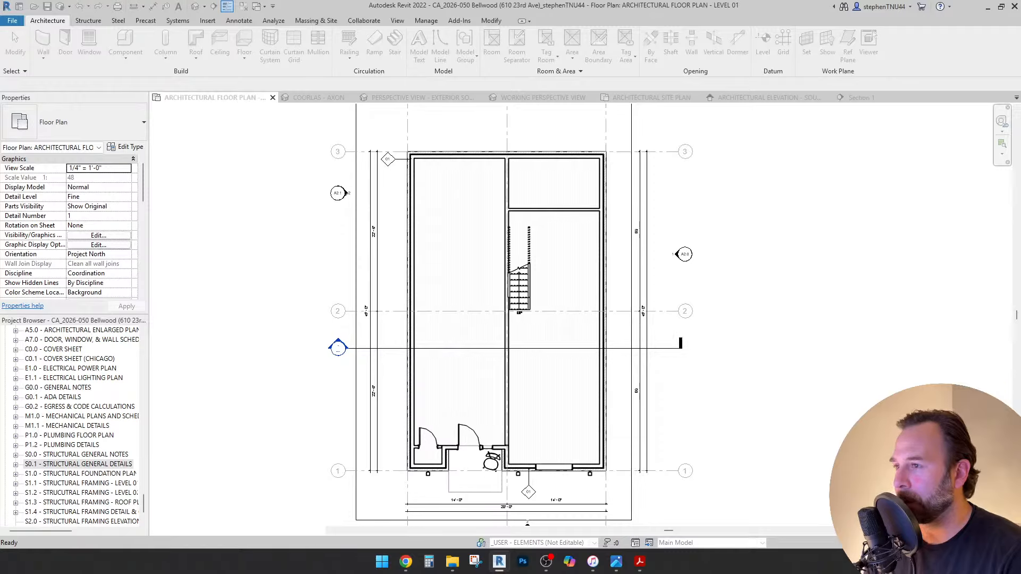
# After the model loads, glance at the house rendering, then open ARCHITECTURAL FLOOR PLAN - LEVEL 01.
pyautogui.press('XF86AudioLowerVolume')
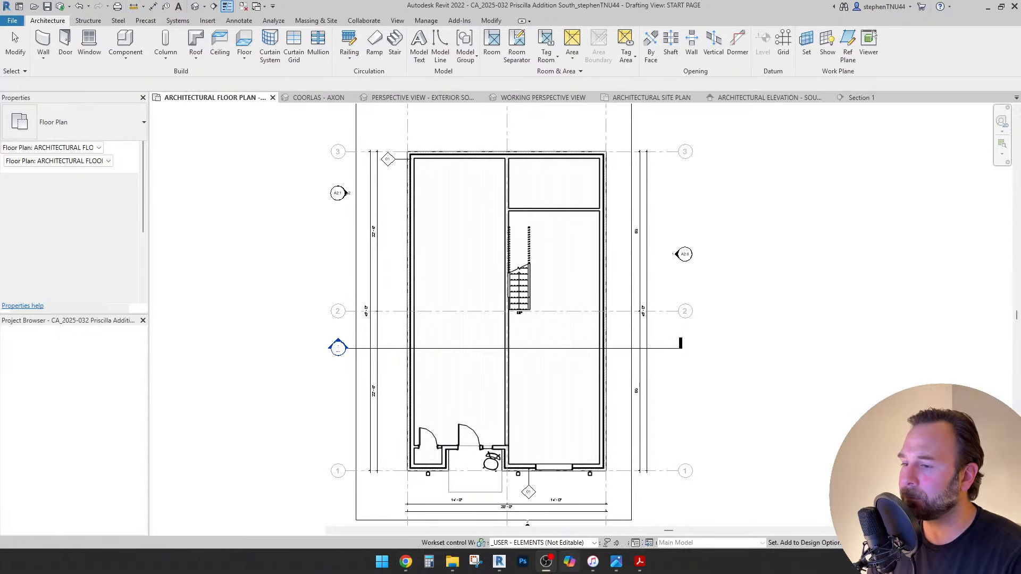
pyautogui.click(616, 561)
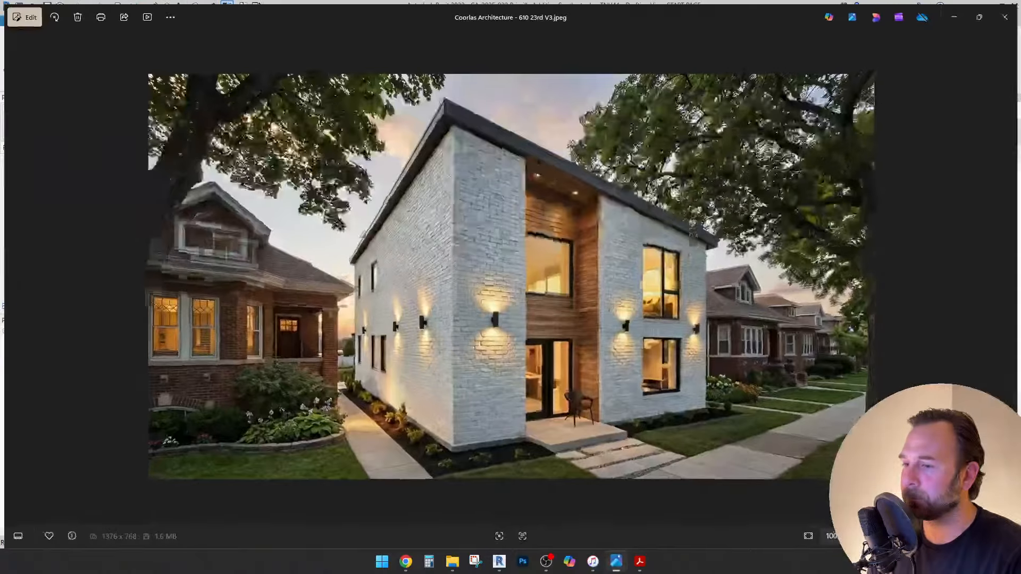
pyautogui.click(616, 562)
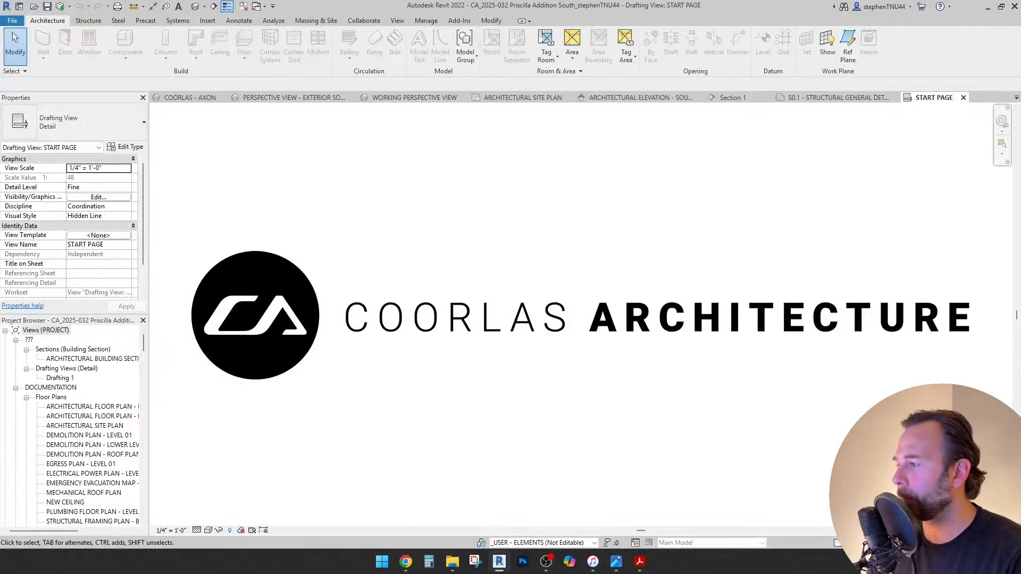
pyautogui.doubleClick(92, 406)
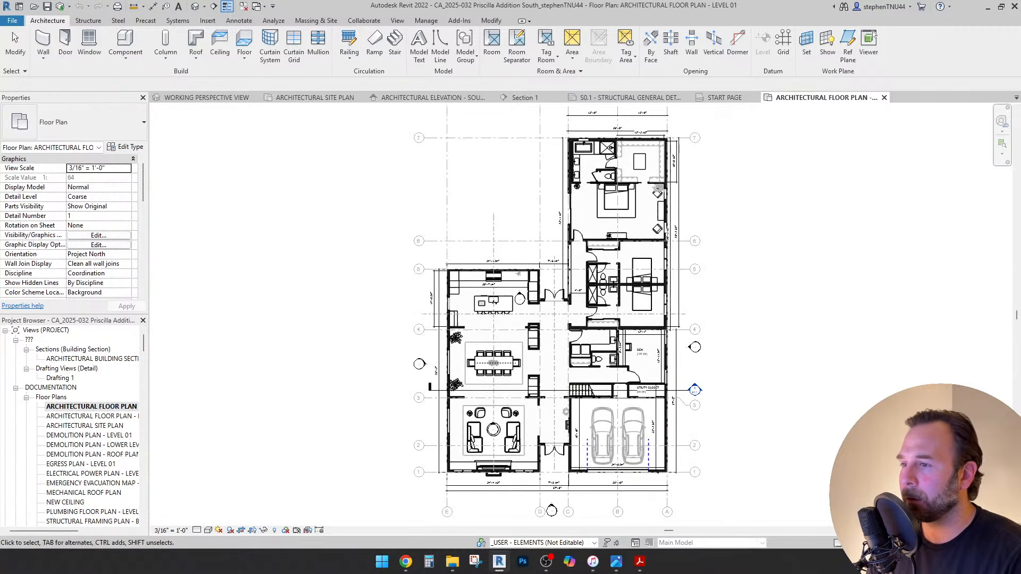
# Zoom to the kitchen, select and copy the ISLAND model group, then return to the Bellwood project.
pyautogui.scroll(3, 532, 236)
pyautogui.scroll(4, 588, 245)
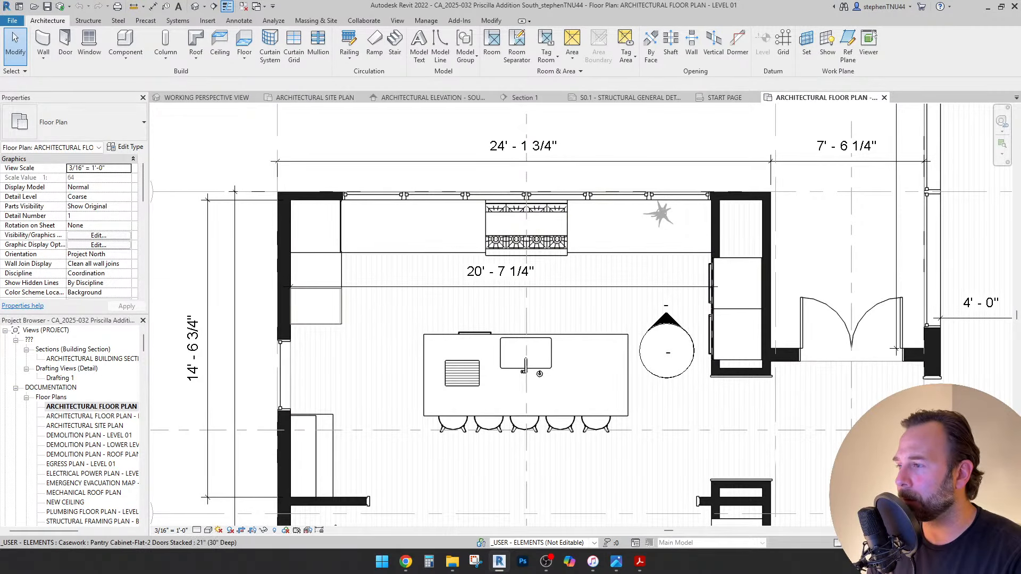
pyautogui.scroll(2, 439, 330)
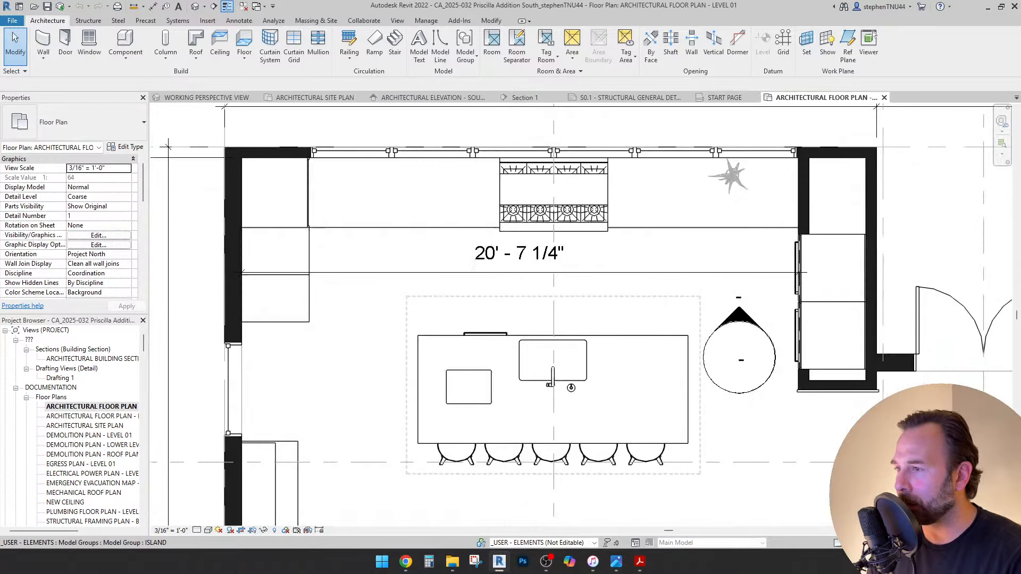
pyautogui.click(468, 335)
pyautogui.scroll(-3, 473, 320)
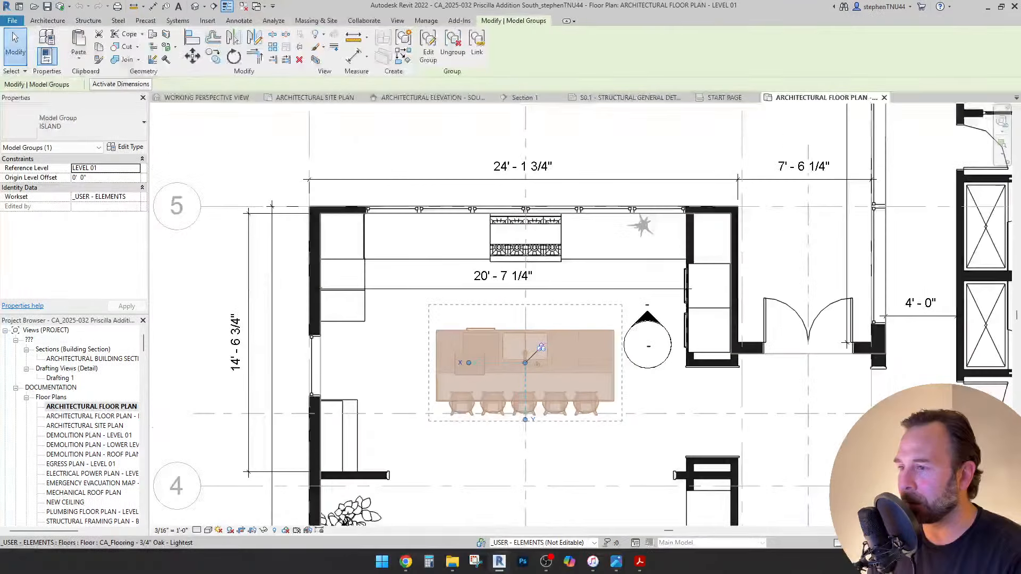
pyautogui.scroll(1, 545, 388)
pyautogui.scroll(1, 662, 478)
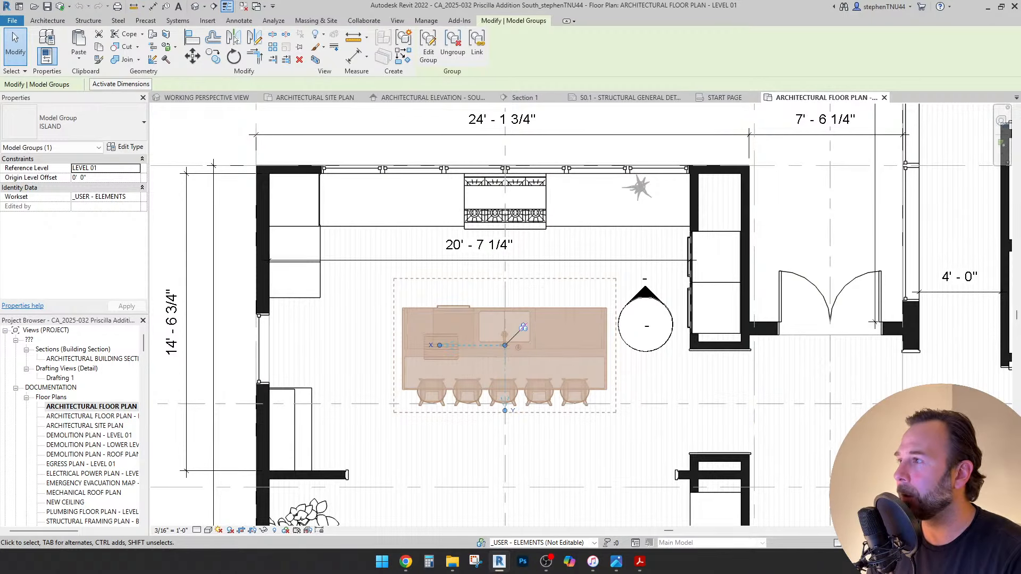
pyautogui.click(595, 97)
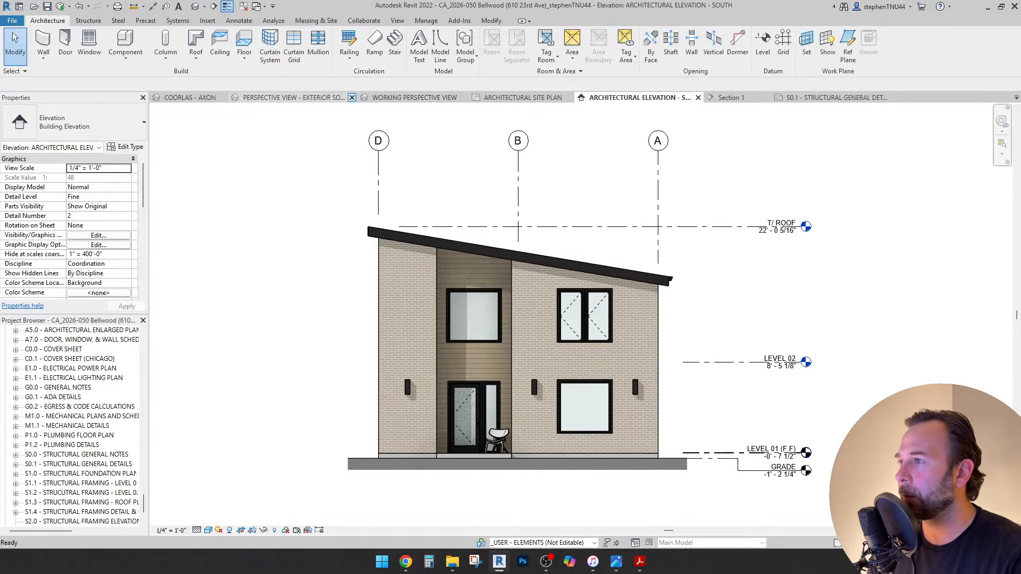
# In Bellwood's Level 01 plan, paste the island Aligned to Selected Levels, choosing LEVEL 01 (F.F).
pyautogui.click(215, 97)
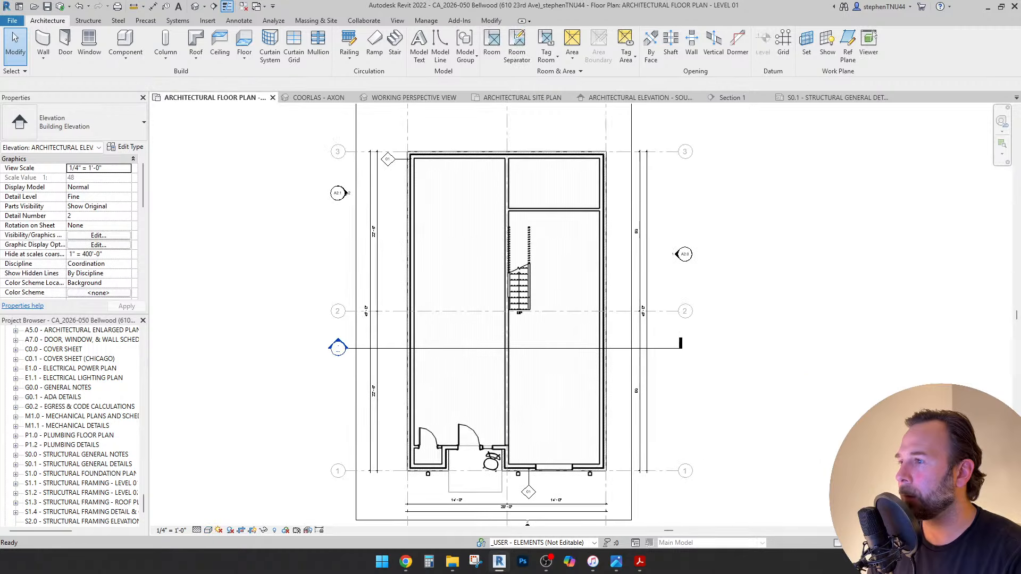
pyautogui.scroll(2, 465, 230)
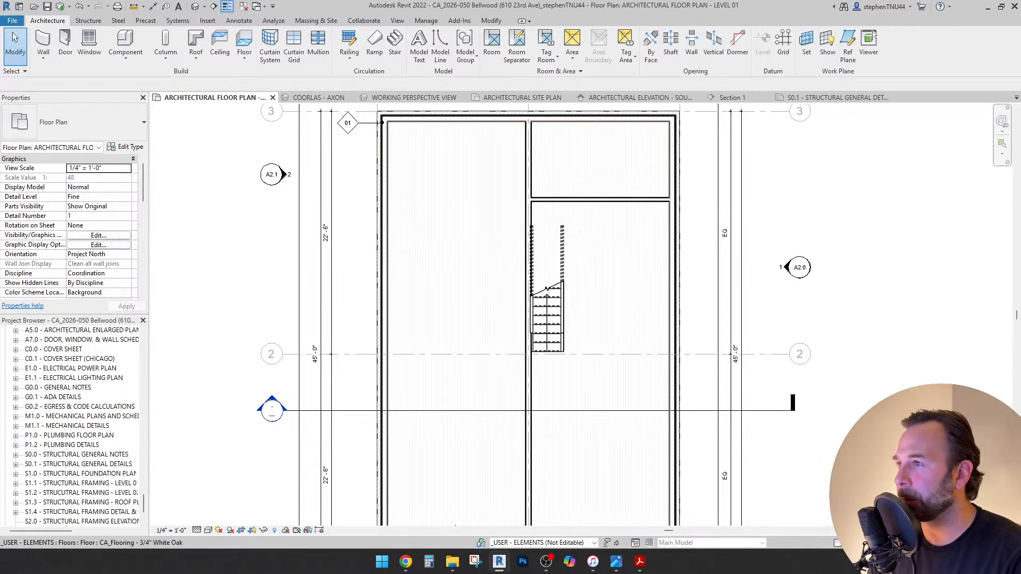
pyautogui.click(429, 205)
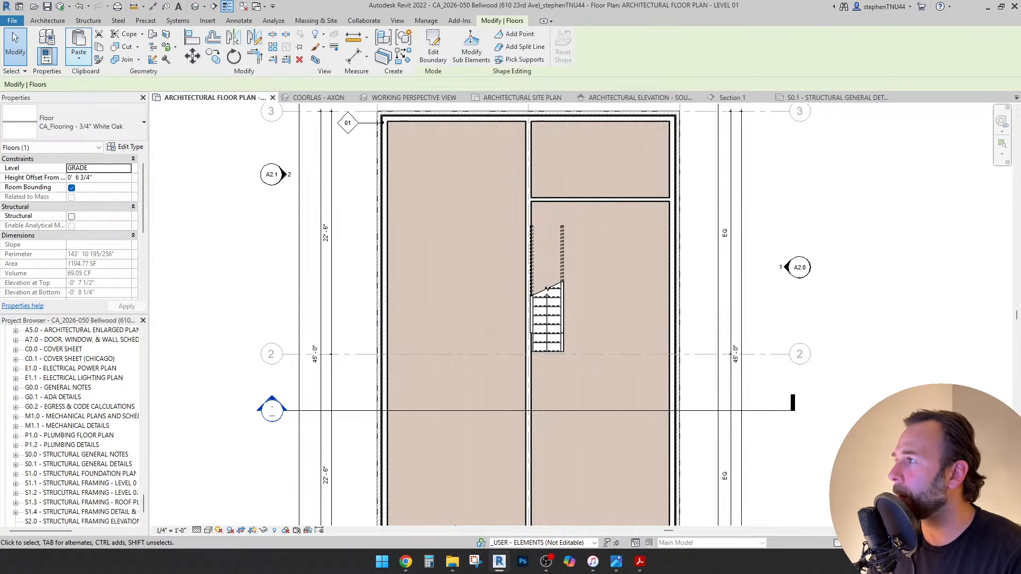
pyautogui.click(79, 56)
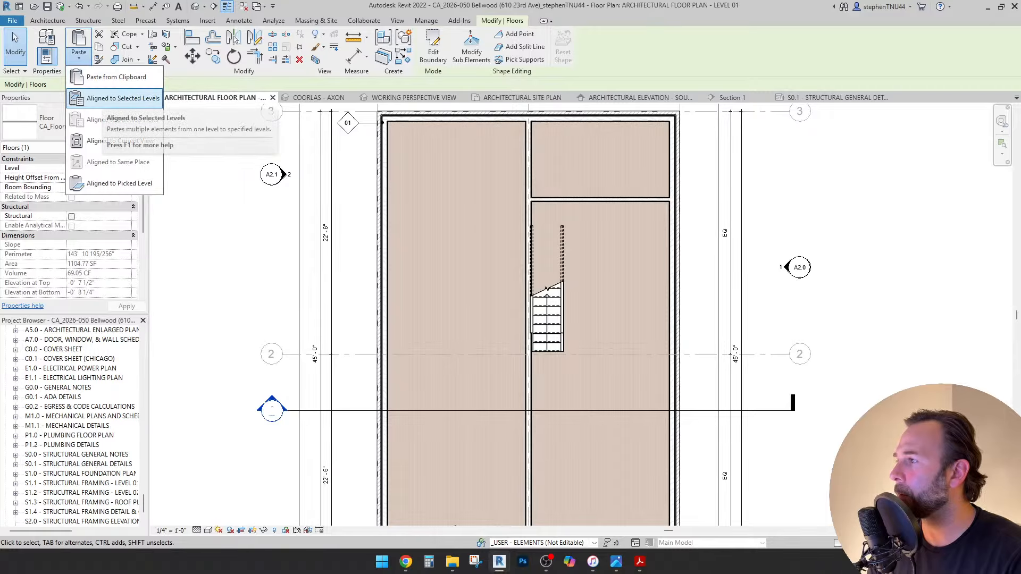
pyautogui.click(123, 99)
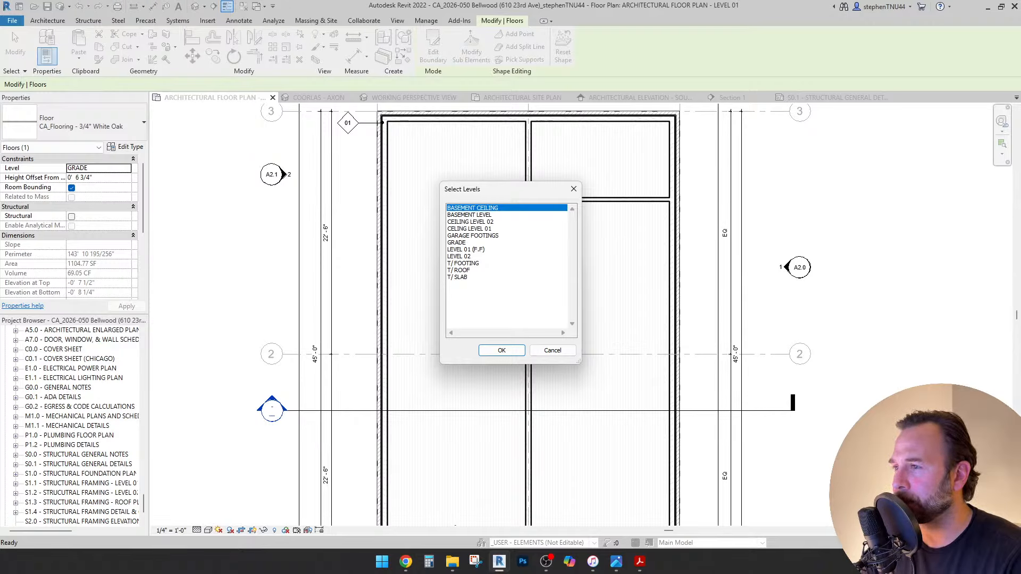
pyautogui.click(466, 249)
# Paste the island onto LEVEL 01, accept the duplicate types, and move it into the left unit.
pyautogui.press('Return')
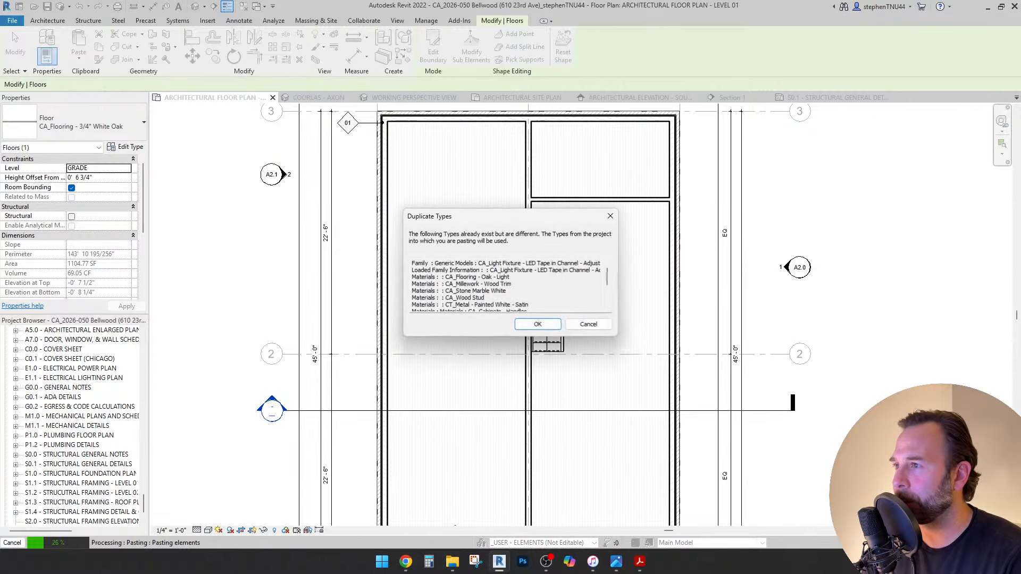
pyautogui.press('Return')
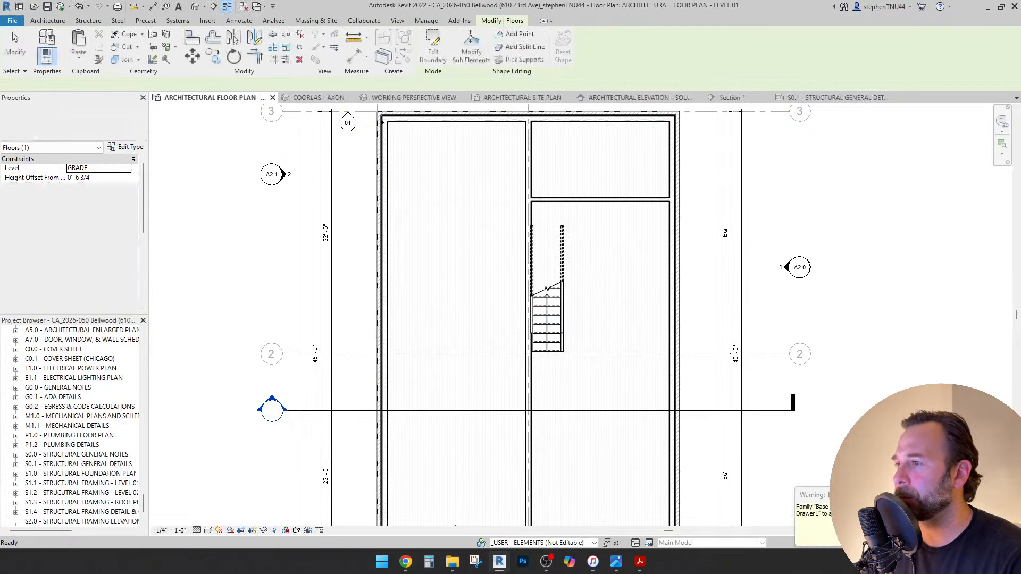
pyautogui.scroll(-4, 465, 228)
pyautogui.scroll(-6, 464, 230)
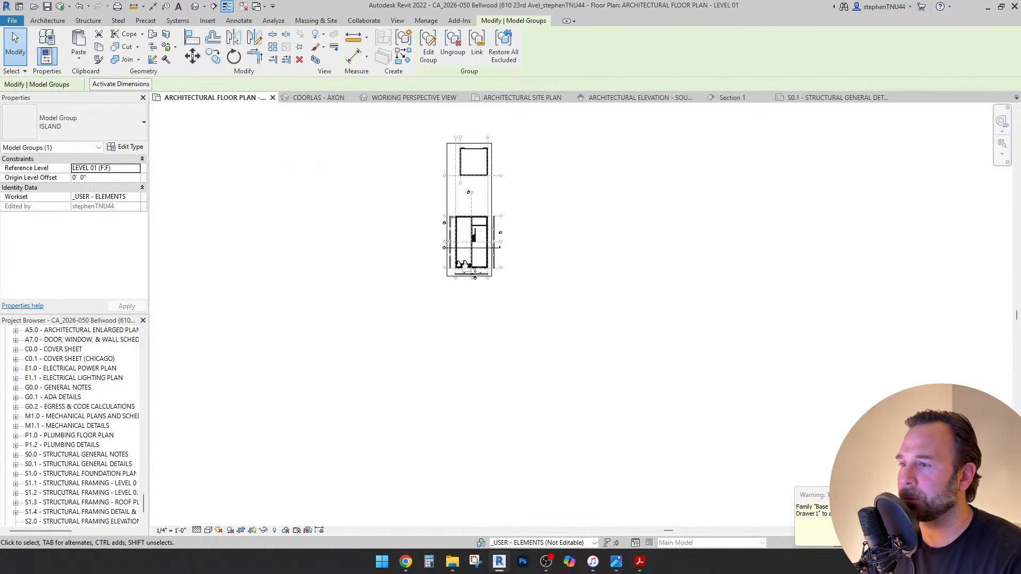
pyautogui.scroll(7, 465, 230)
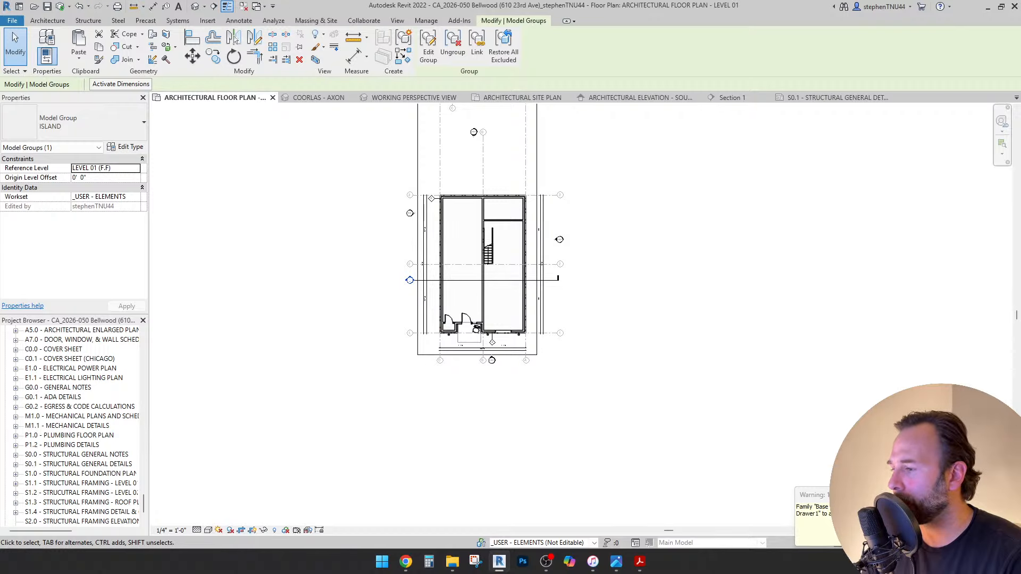
pyautogui.press('Escape')
pyautogui.scroll(4, 348, 407)
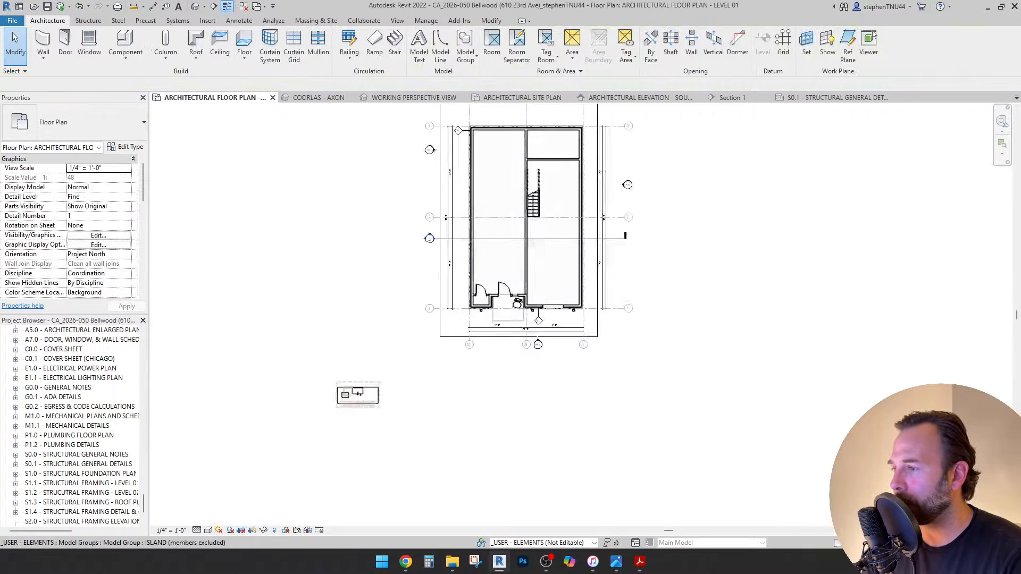
pyautogui.scroll(-2, 352, 401)
pyautogui.moveTo(353, 401); pyautogui.dragTo(515, 139)
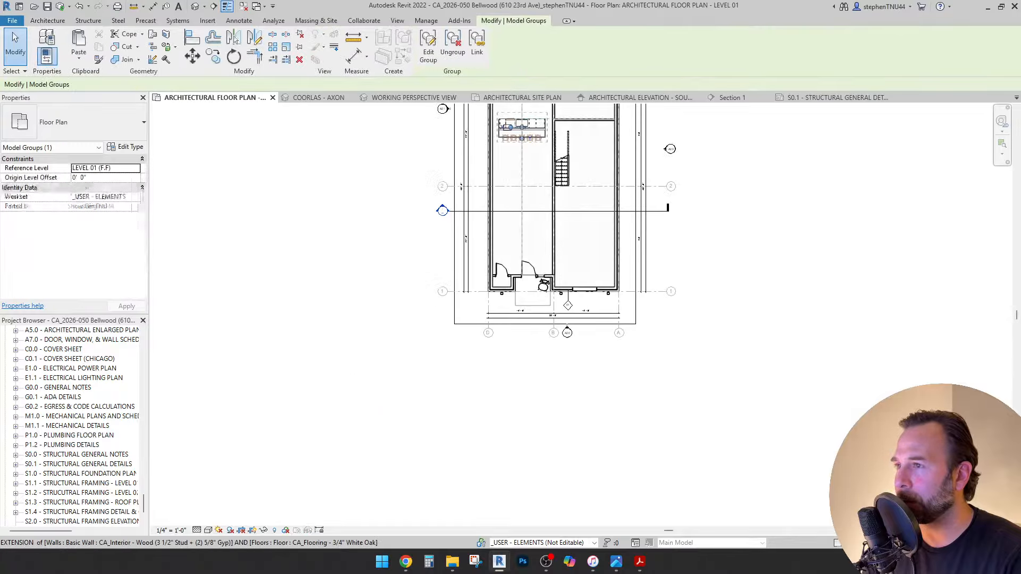
pyautogui.press('Escape')
# Reposition the ISLAND group, then briefly edit and finish editing its contents.
pyautogui.scroll(5, 522, 132)
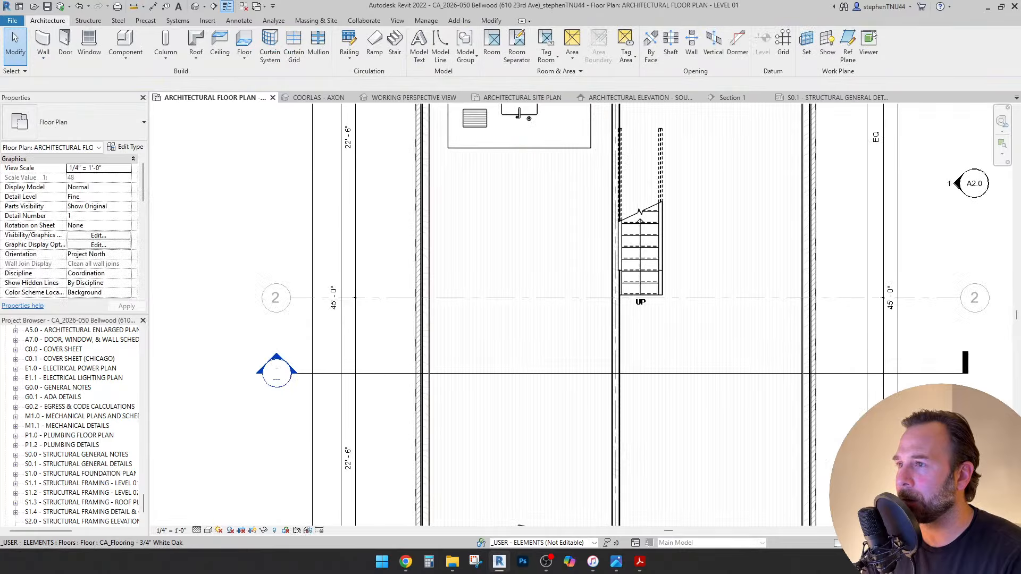
pyautogui.click(522, 133)
pyautogui.scroll(2, 522, 133)
pyautogui.moveTo(523, 133); pyautogui.dragTo(517, 241, button='middle')
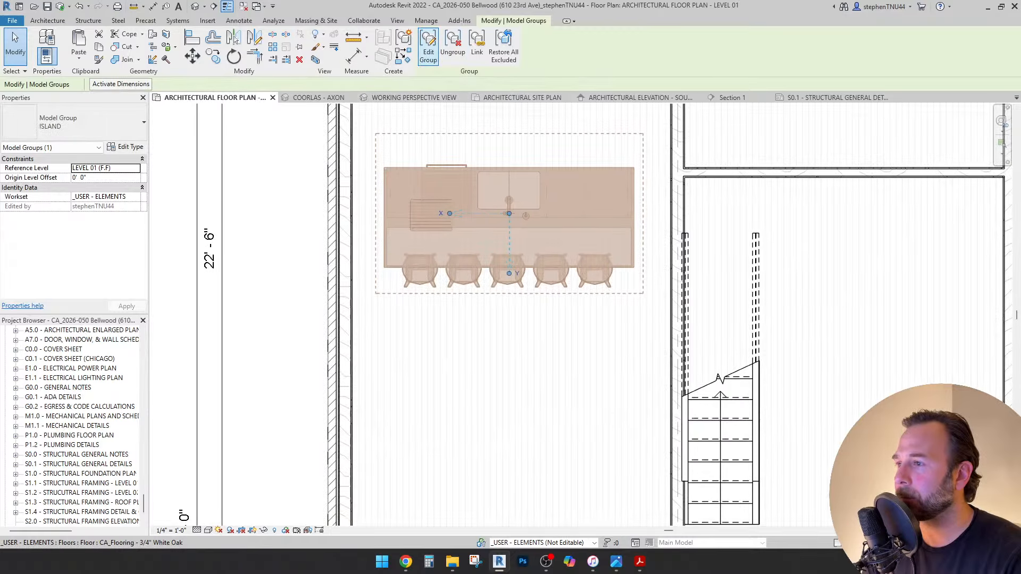
pyautogui.click(429, 48)
pyautogui.scroll(-2, 502, 215)
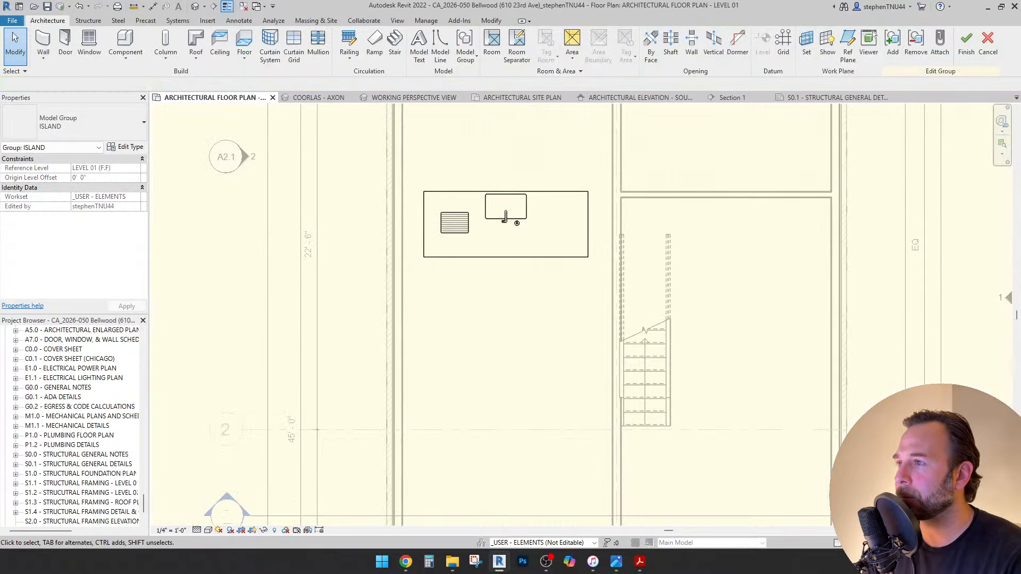
pyautogui.scroll(-2, 506, 218)
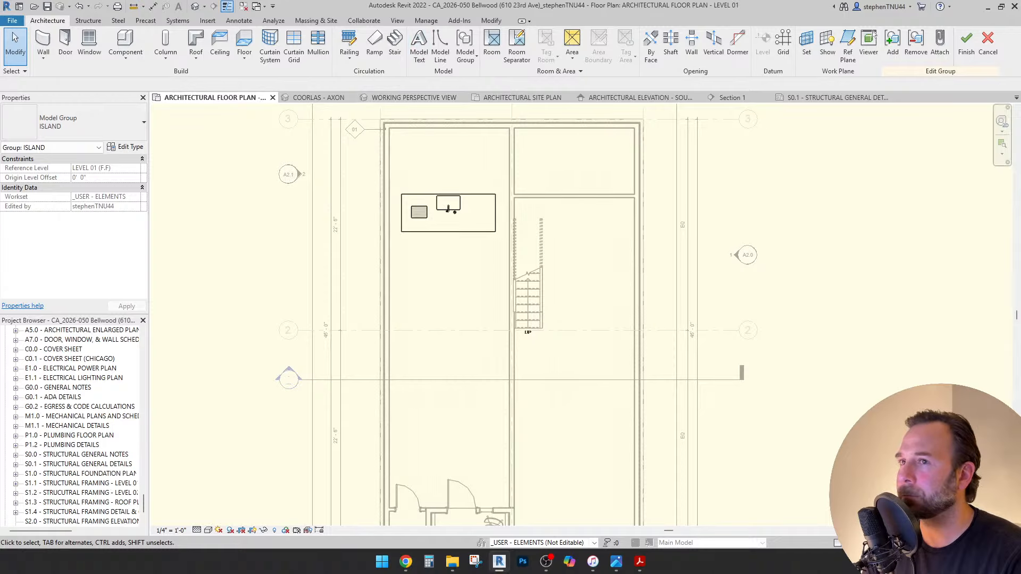
pyautogui.click(965, 45)
pyautogui.scroll(2, 458, 232)
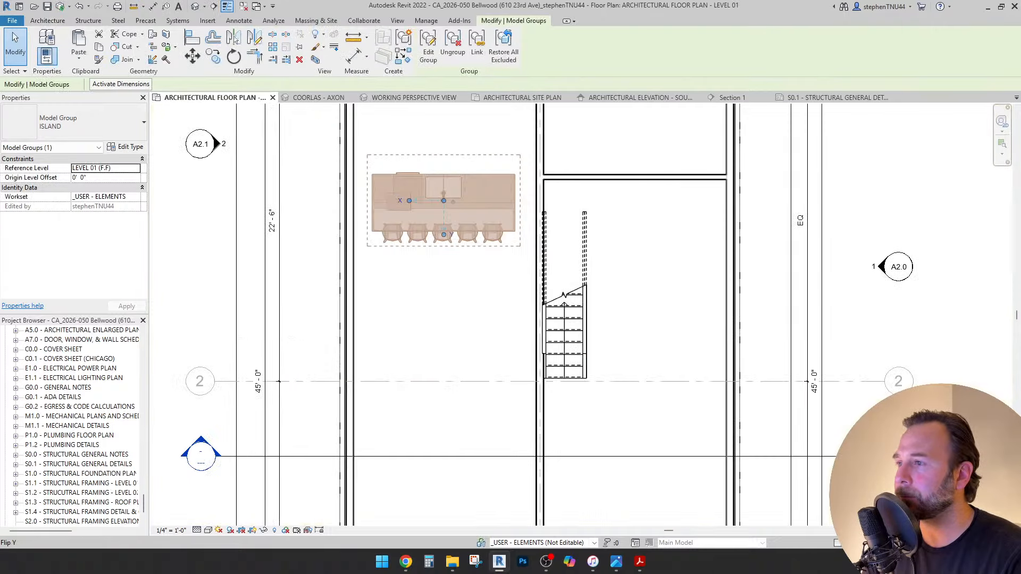
# Reselect the ISLAND model group and ungroup it.
pyautogui.click(233, 37)
pyautogui.click(444, 298)
pyautogui.click(444, 213)
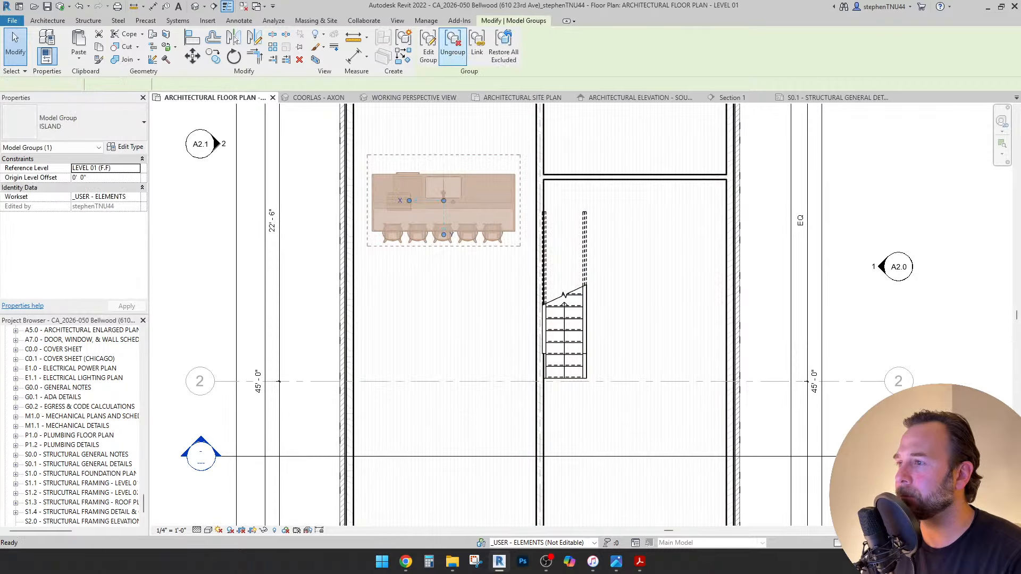
pyautogui.click(452, 45)
pyautogui.press('Escape')
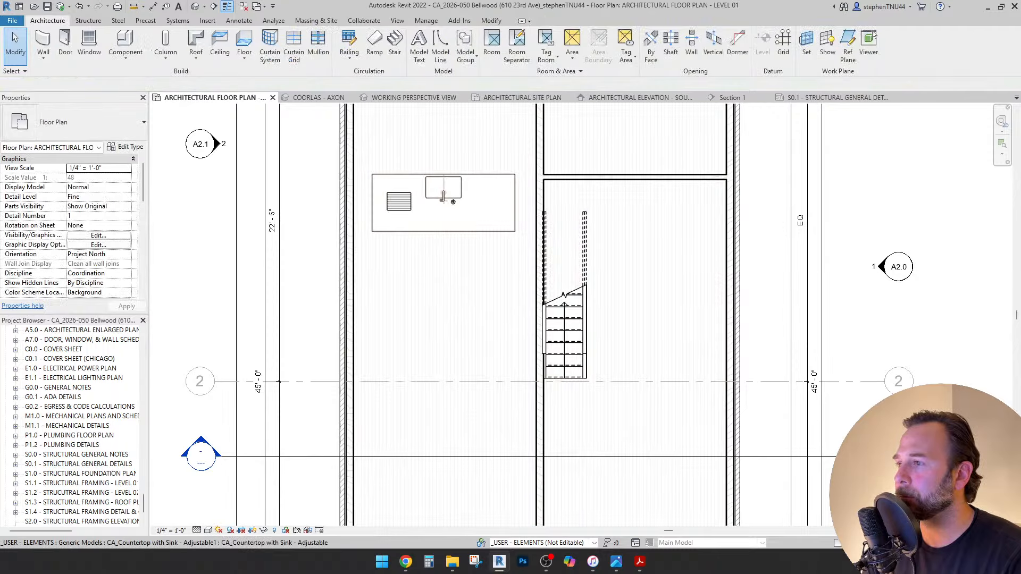
# Window-select the island's 13 elements and rotate them 90° with RO.
pyautogui.click(436, 231)
pyautogui.scroll(3, 435, 234)
pyautogui.scroll(-2, 435, 234)
pyautogui.press('Escape')
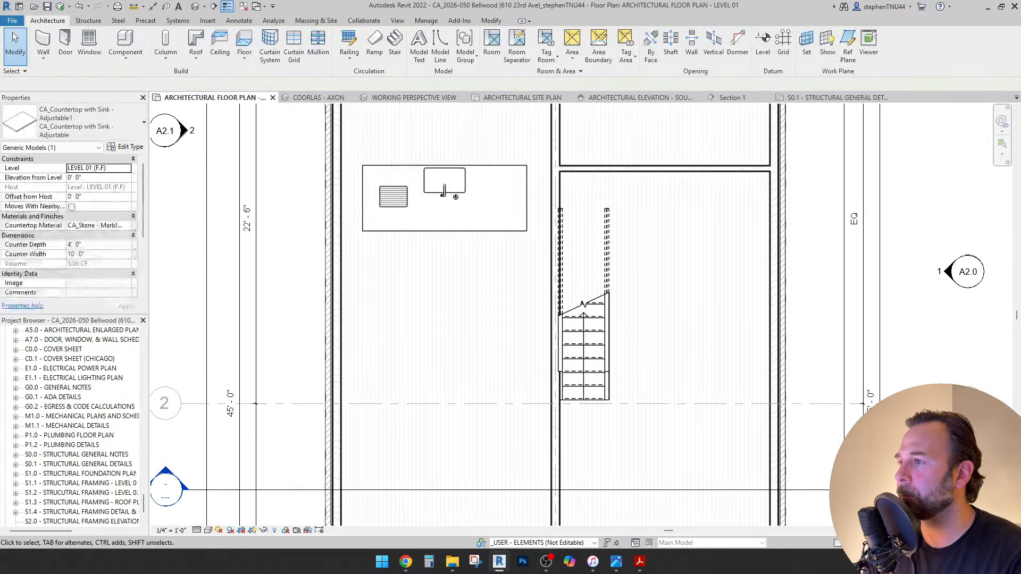
pyautogui.moveTo(296, 135); pyautogui.dragTo(544, 260)
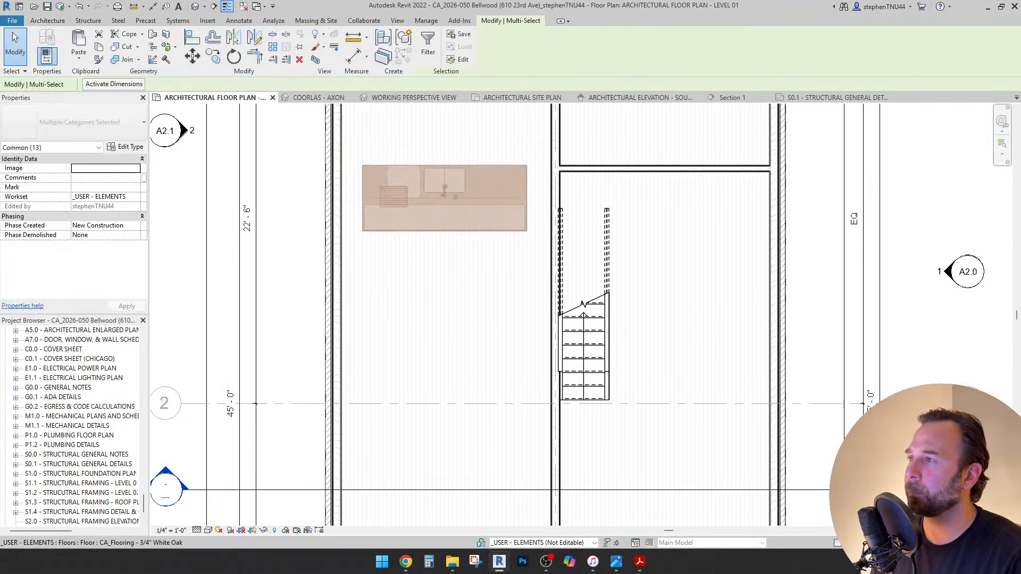
pyautogui.press('r')
pyautogui.press('o')
pyautogui.click(532, 171)
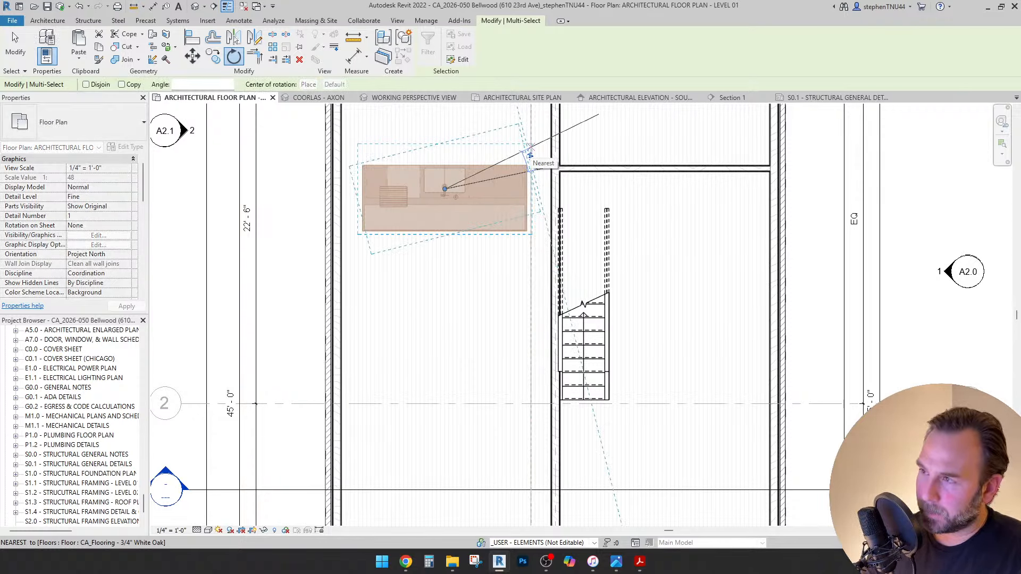
pyautogui.write('90')
pyautogui.press('Return')
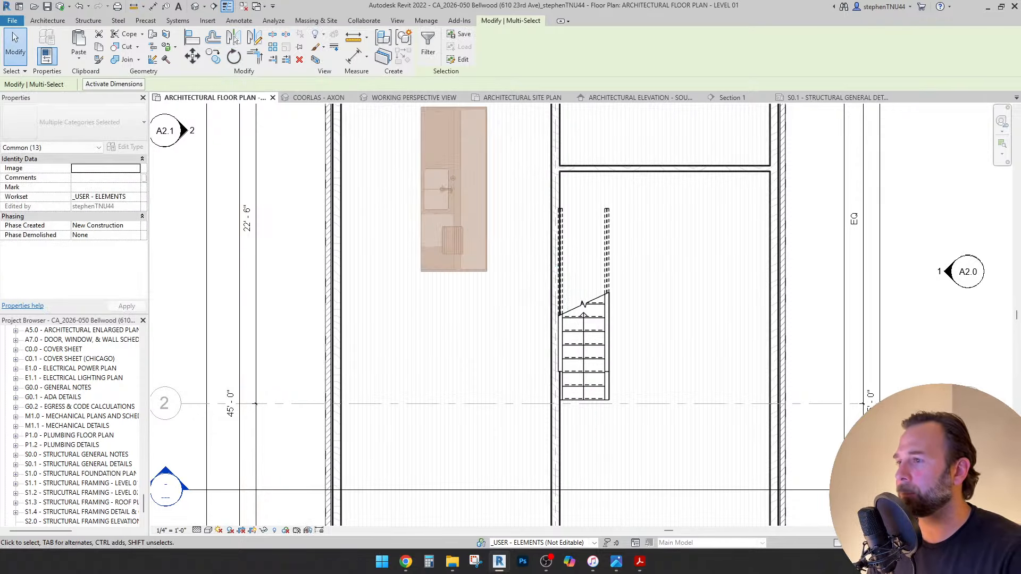
# Nudge the rotated island slightly to the left.
pyautogui.press('Left')
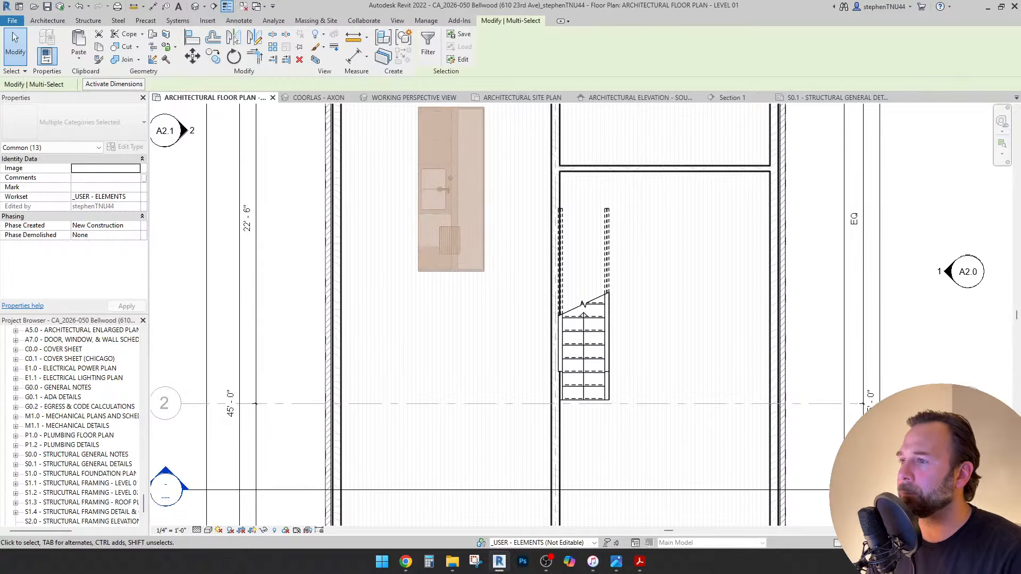
pyautogui.scroll(-2, 481, 216)
pyautogui.moveTo(480, 216); pyautogui.dragTo(477, 242, button='middle')
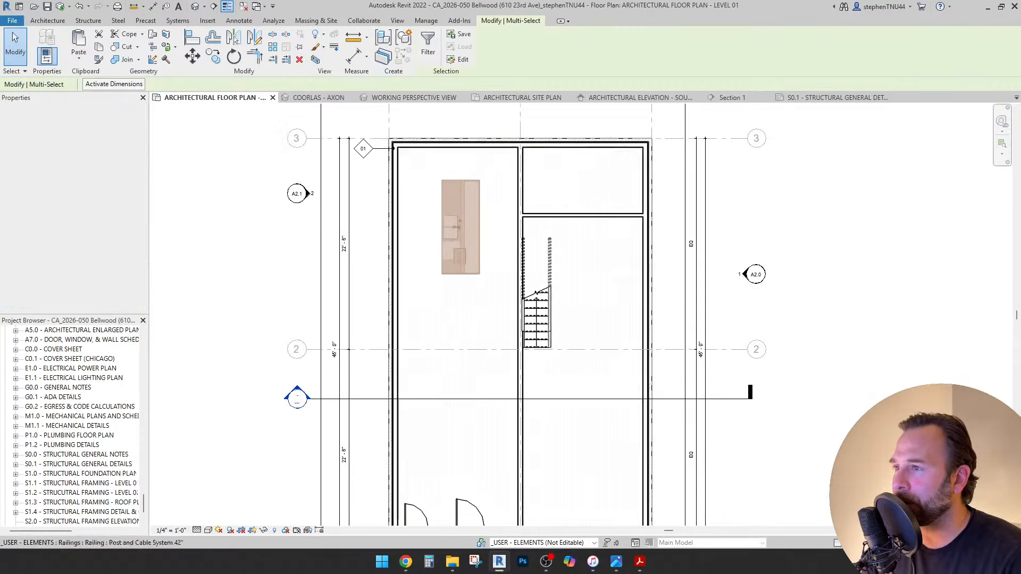
pyautogui.press('Escape')
pyautogui.scroll(2, 474, 194)
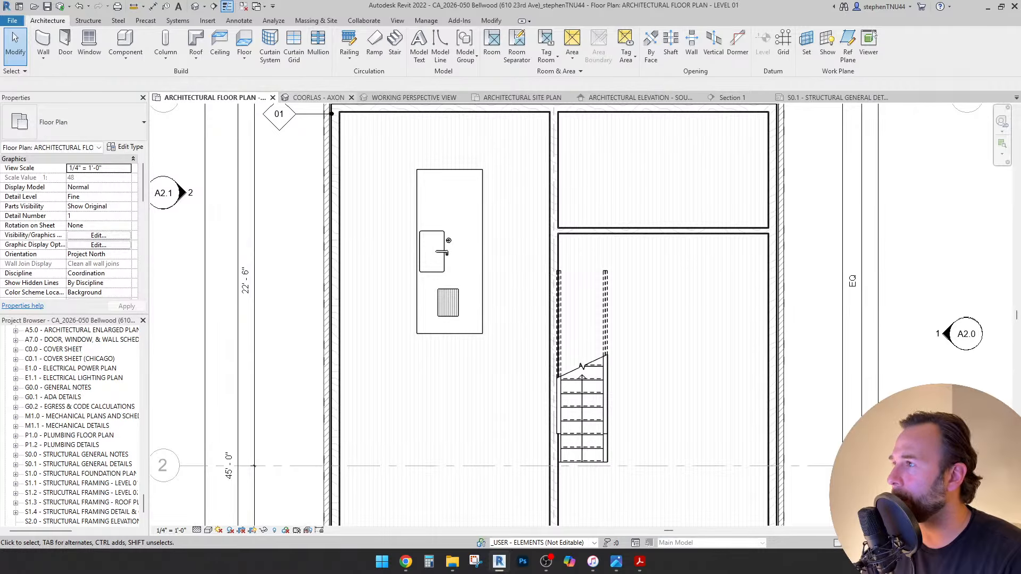
# Measure the gap between the wall and the island.
pyautogui.click(239, 20)
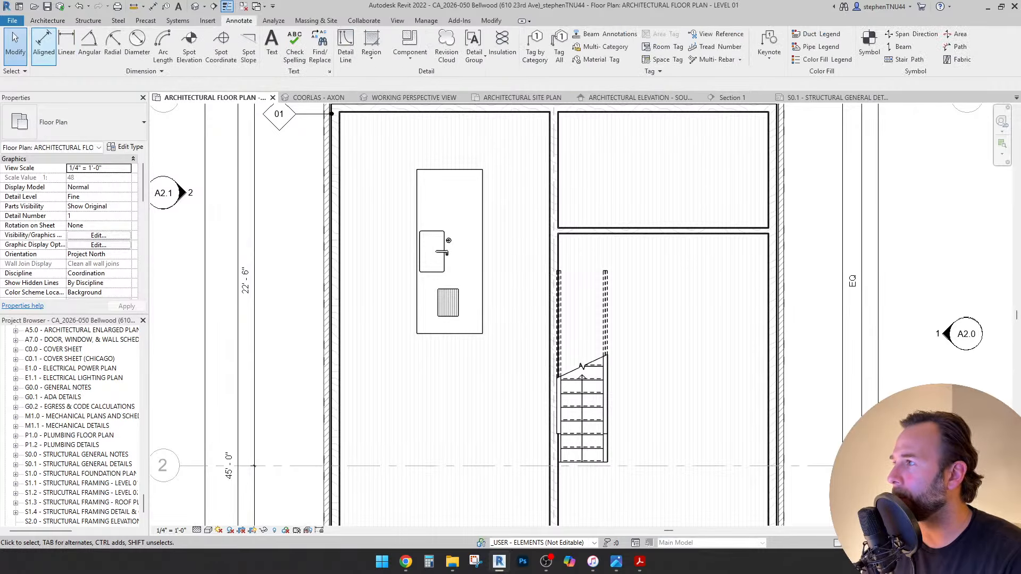
pyautogui.click(133, 7)
pyautogui.click(417, 169)
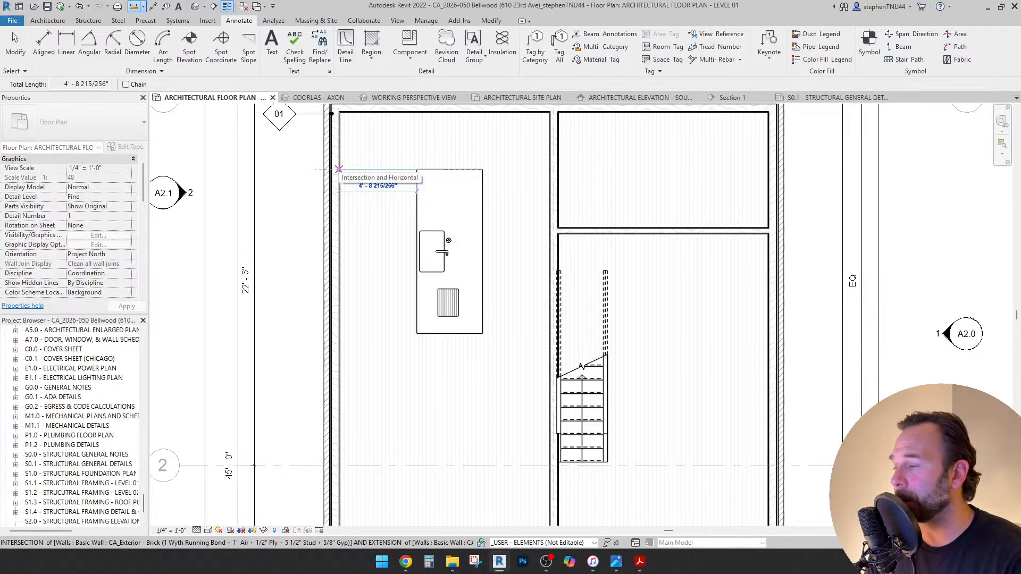
pyautogui.press('Escape')
pyautogui.press('Escape')
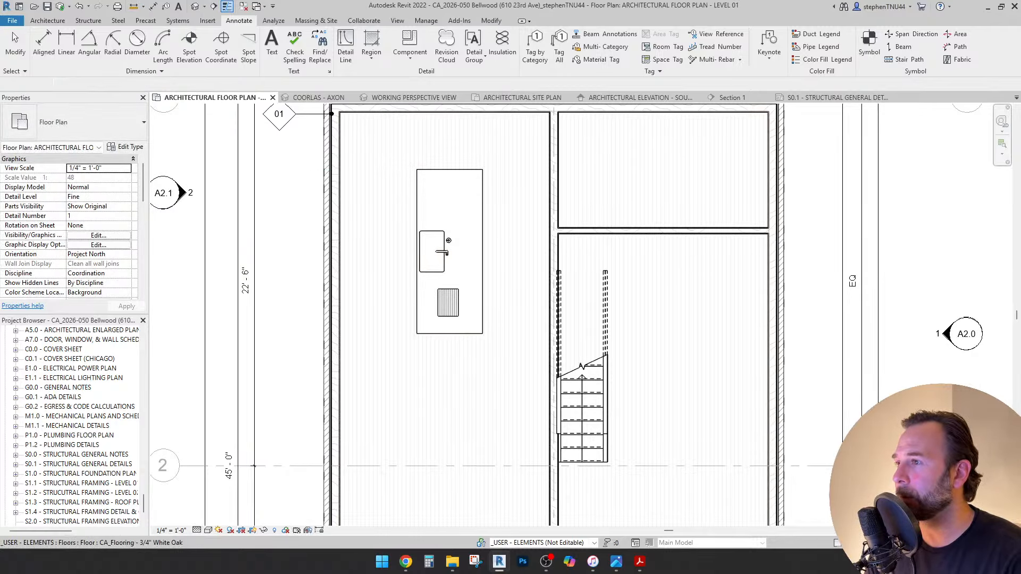
# Pan to grid 3, toggle hidden elements on and off, and bring up the recent undo list.
pyautogui.scroll(-5, 254, 465)
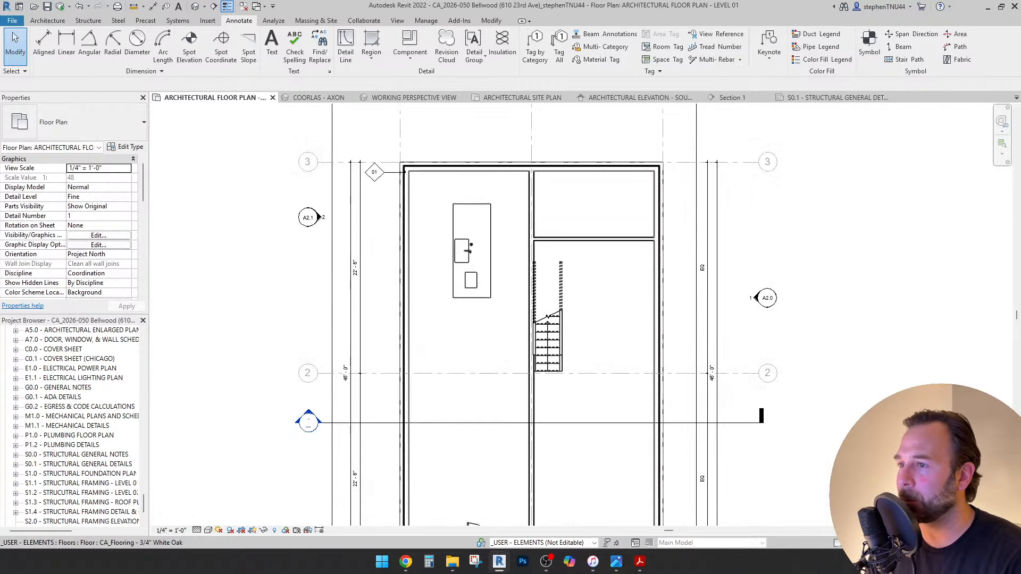
pyautogui.scroll(1, 470, 374)
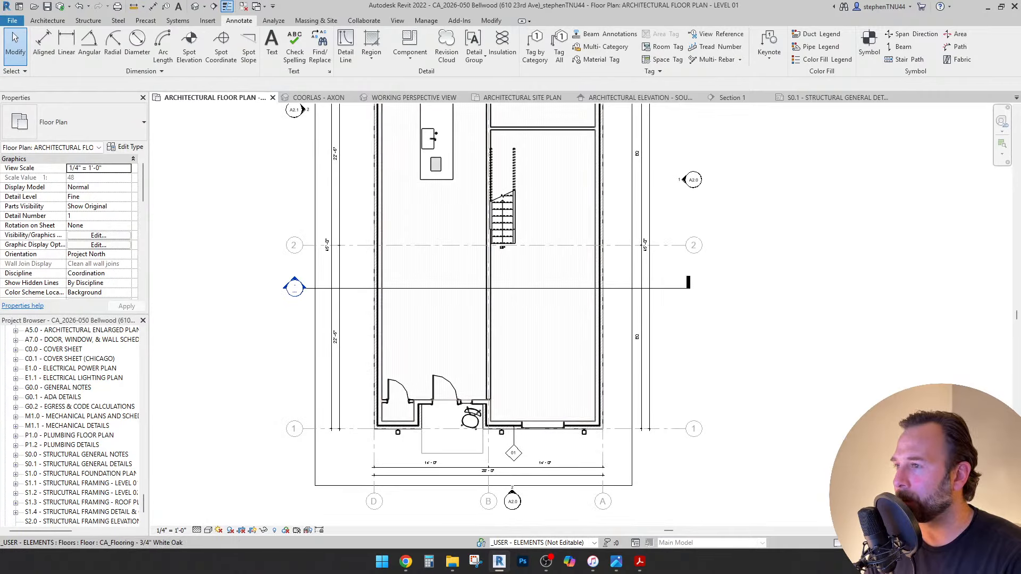
pyautogui.moveTo(487, 341); pyautogui.dragTo(499, 427, button='middle')
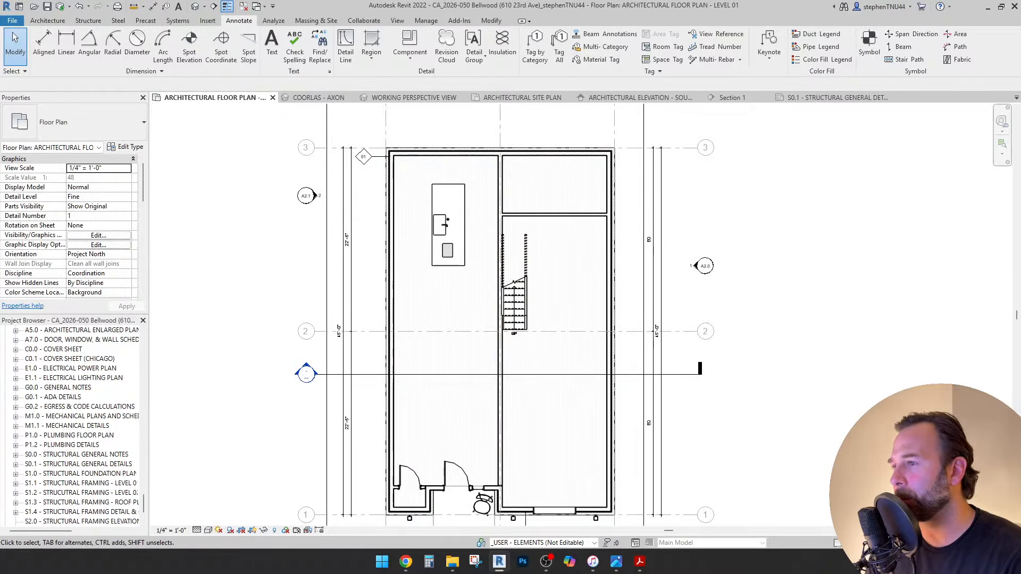
pyautogui.scroll(1, 444, 190)
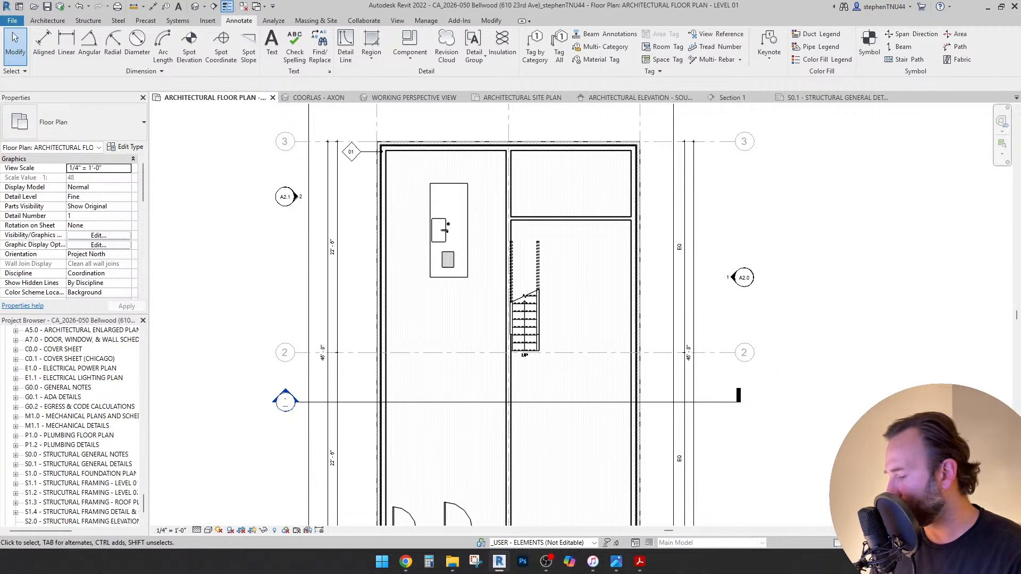
pyautogui.scroll(4, 446, 285)
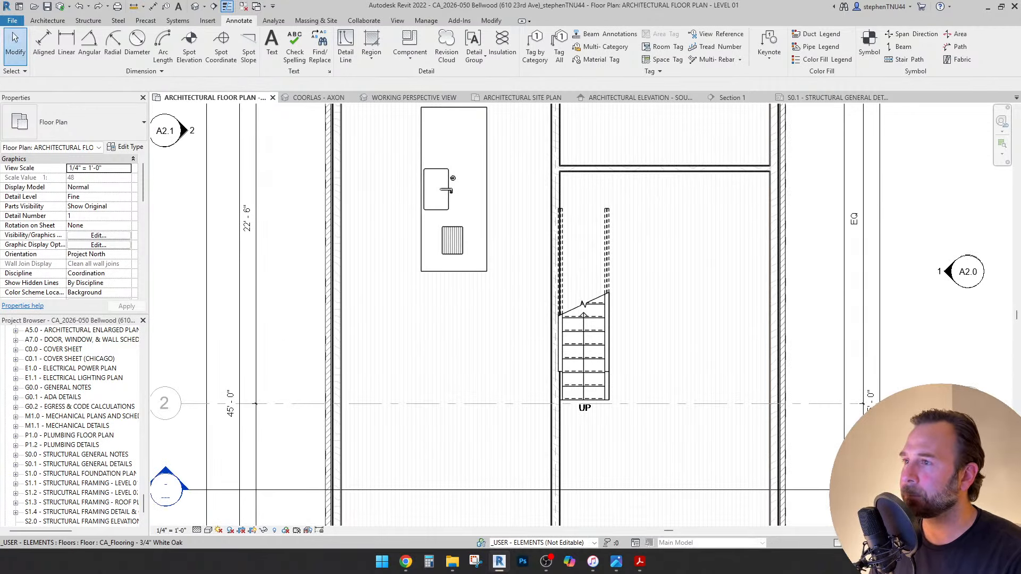
pyautogui.scroll(-3, 503, 209)
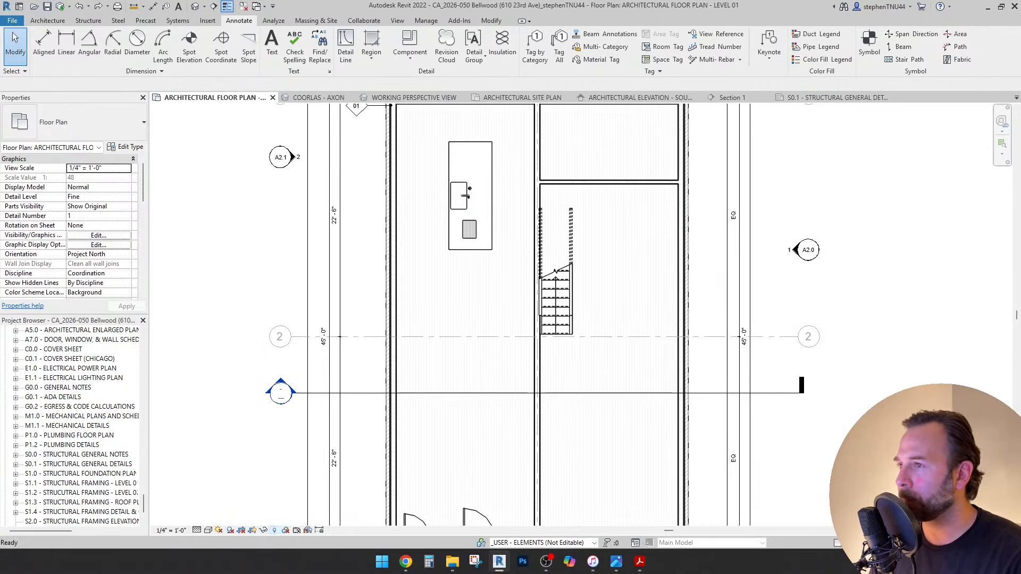
pyautogui.click(274, 531)
pyautogui.click(275, 530)
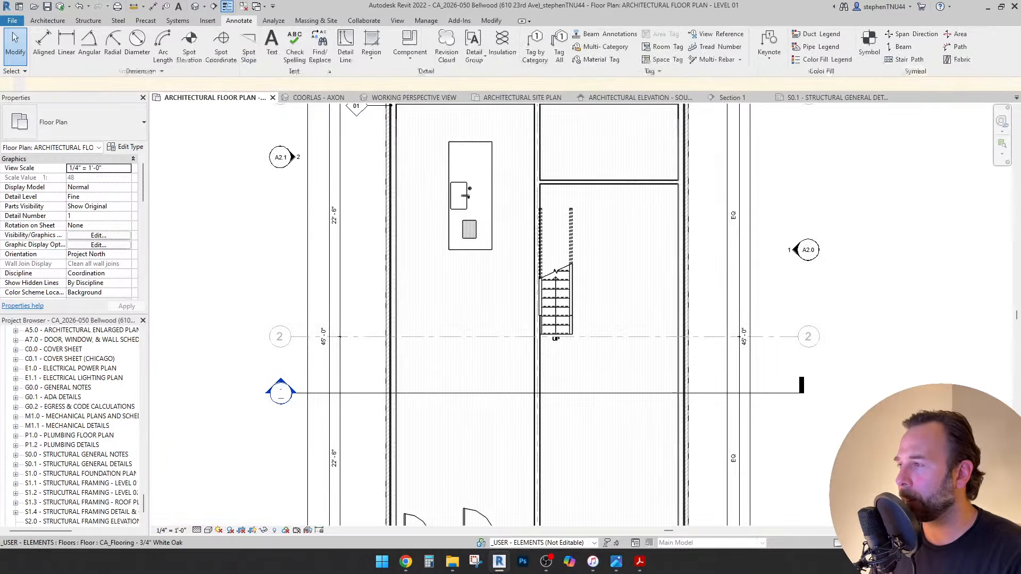
pyautogui.click(88, 6)
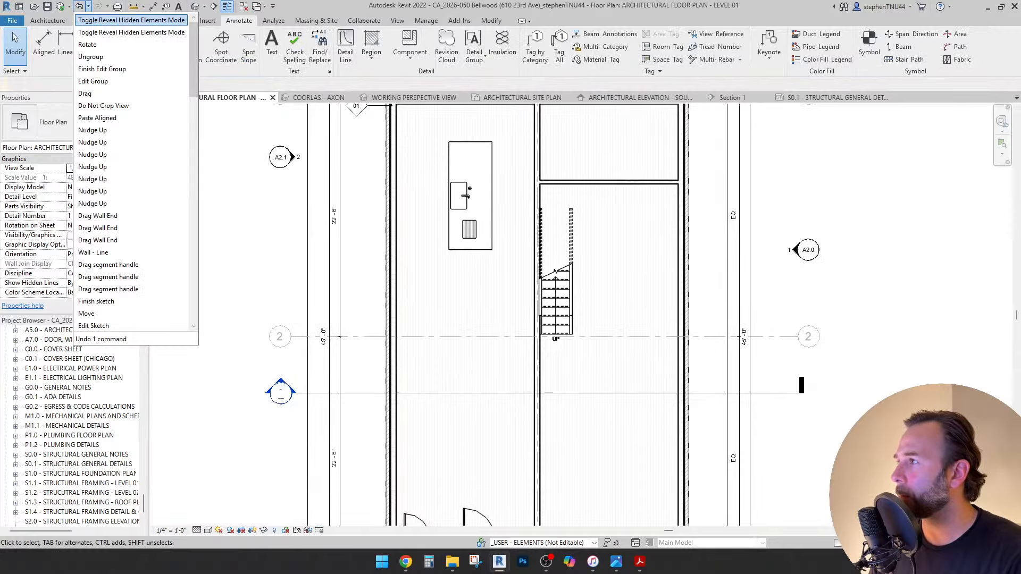
# Undo back to the ungroup and restore the excluded stools to the ISLAND model group.
pyautogui.click(106, 57)
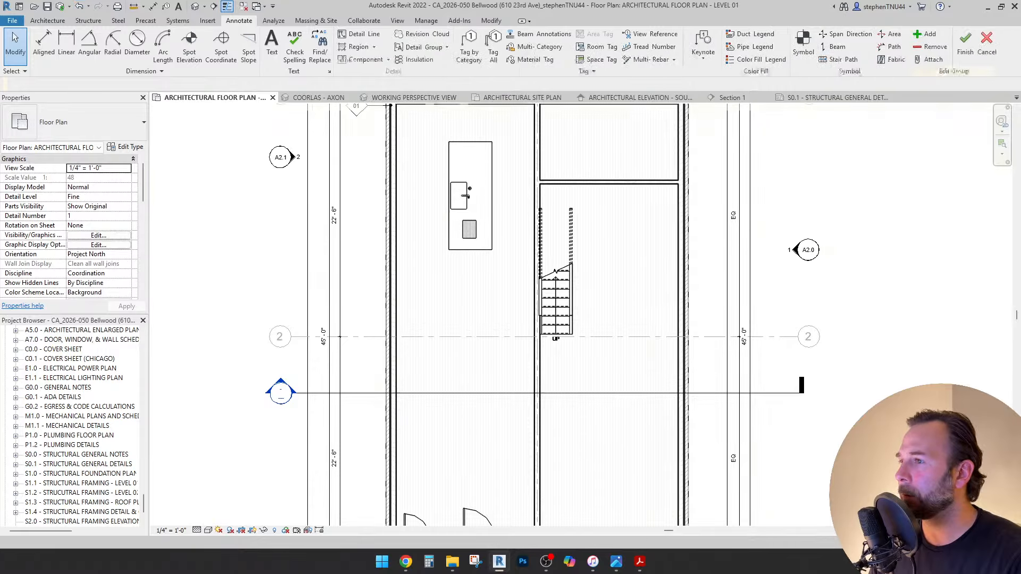
pyautogui.press('d')
pyautogui.press('i')
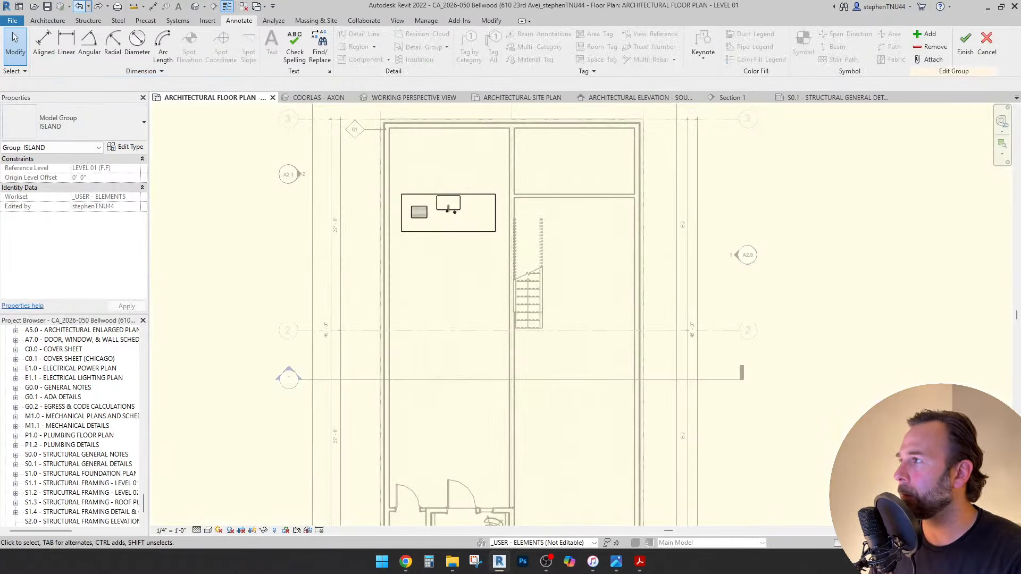
pyautogui.scroll(3, 412, 210)
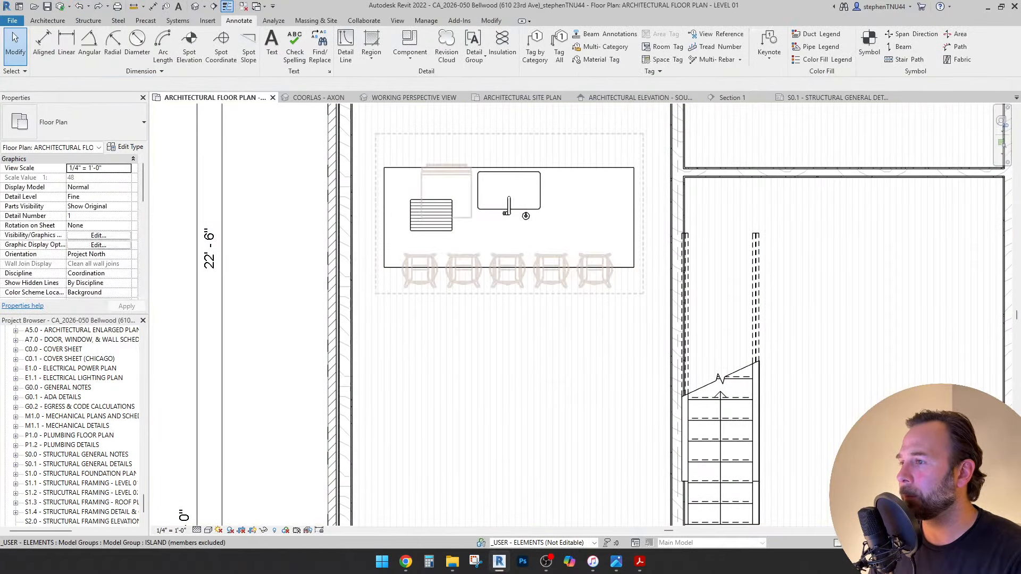
pyautogui.click(469, 212)
pyautogui.scroll(-1, 468, 213)
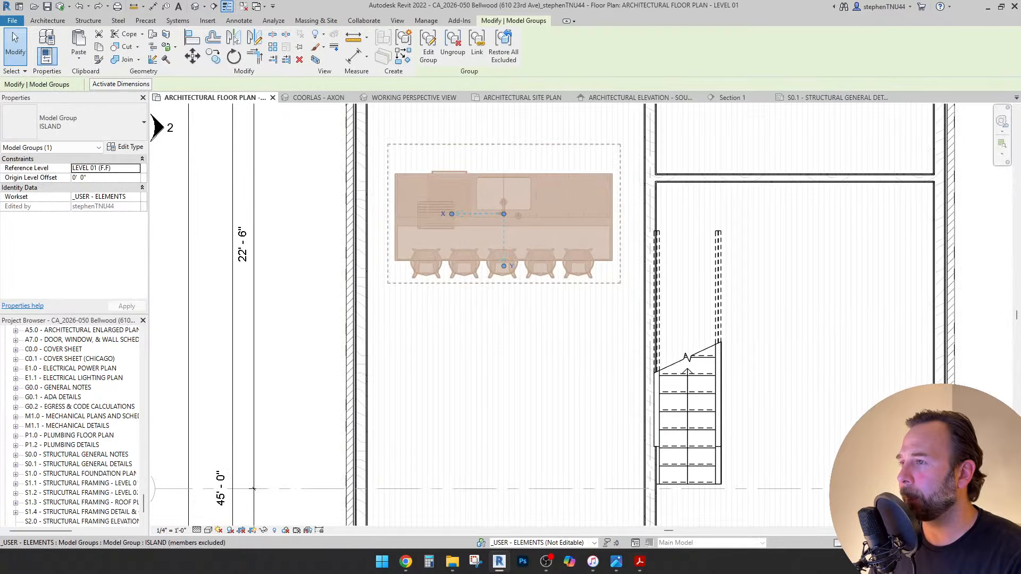
pyautogui.scroll(-2, 460, 269)
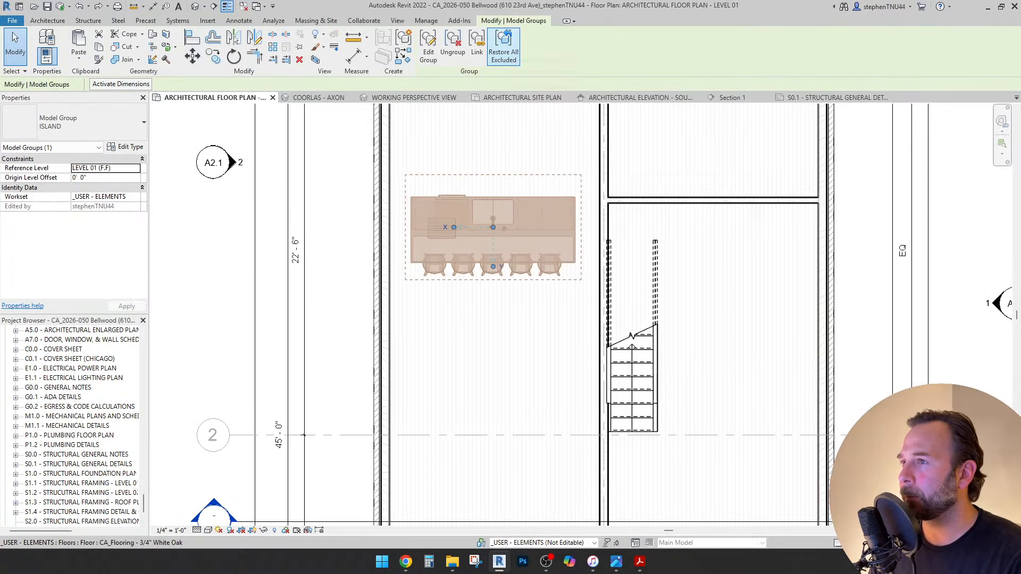
pyautogui.click(503, 50)
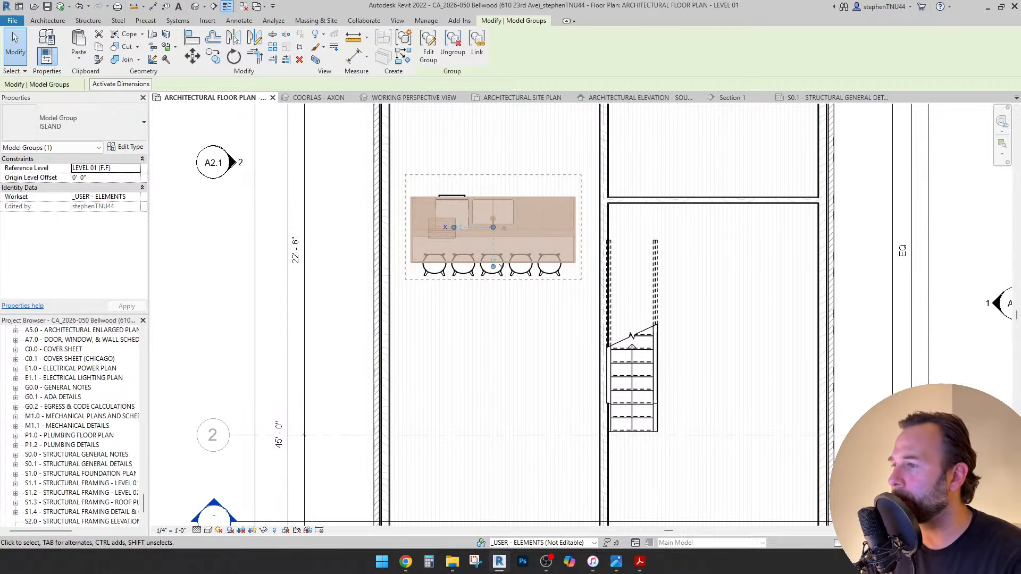
pyautogui.press('Escape')
# Rotate the kitchen island group 90° with RO.
pyautogui.click(493, 223)
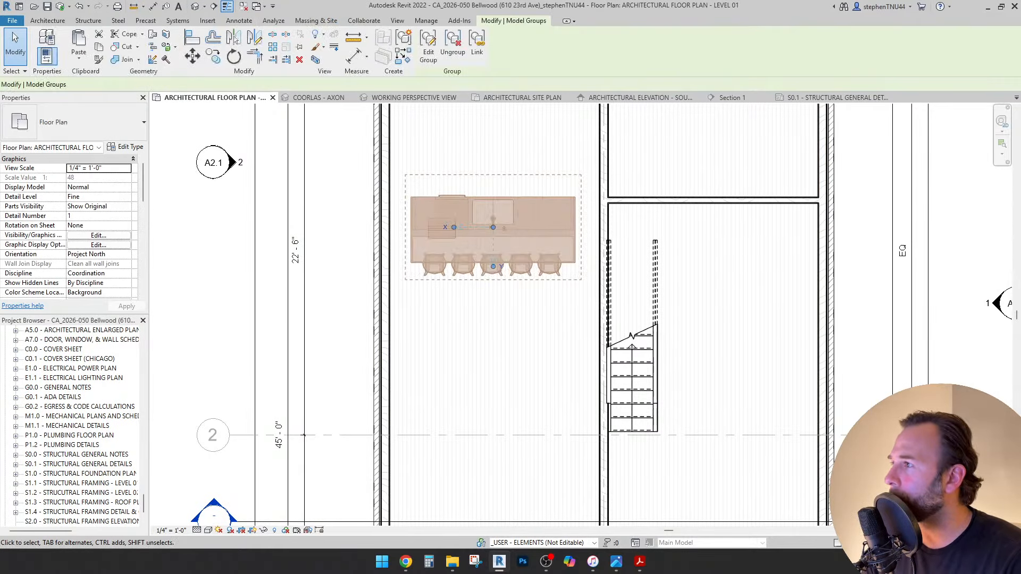
pyautogui.press('r')
pyautogui.press('o')
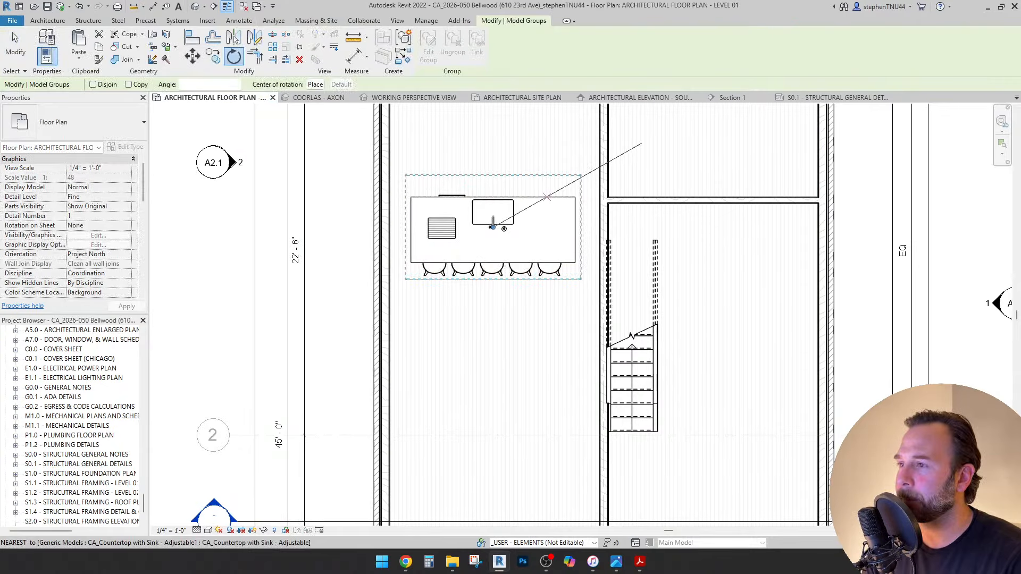
pyautogui.click(581, 176)
pyautogui.write('90')
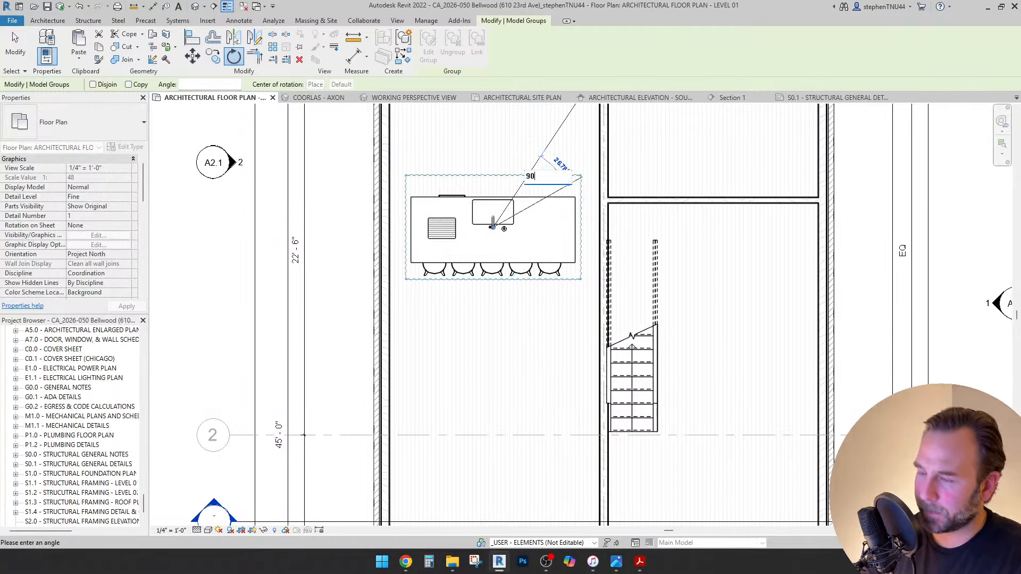
pyautogui.press('Return')
pyautogui.press('Escape')
# Nudge the kitchen island slightly right and down, then select the interior wall beside the stair.
pyautogui.scroll(-1, 482, 224)
pyautogui.scroll(-1, 480, 227)
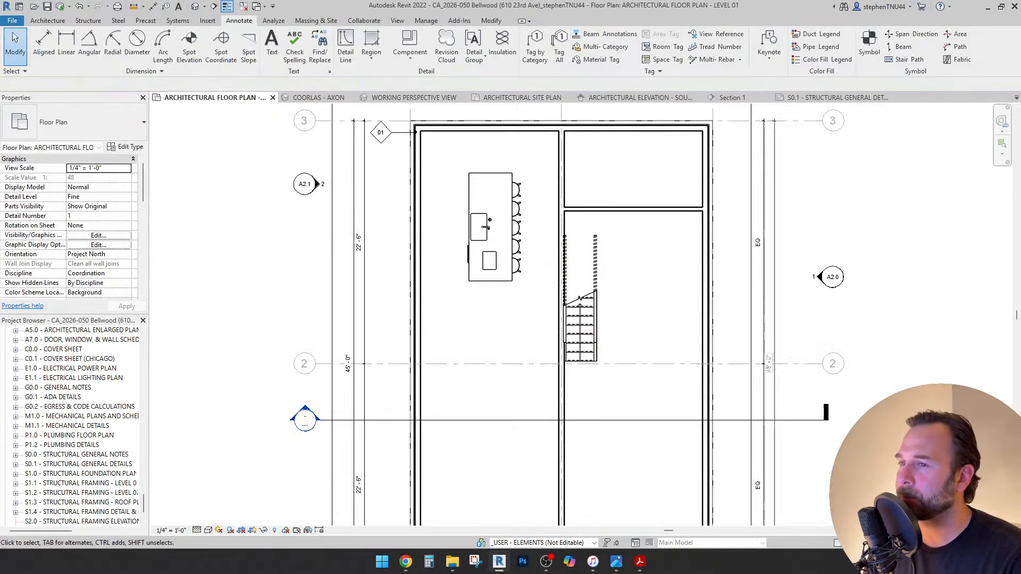
pyautogui.moveTo(485, 228); pyautogui.dragTo(481, 245, button='middle')
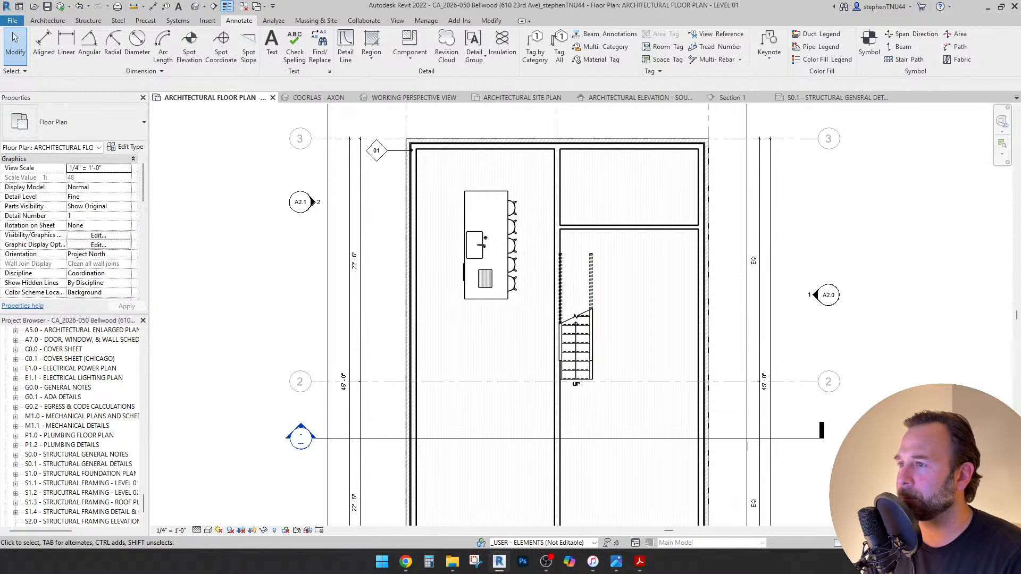
pyautogui.moveTo(484, 245); pyautogui.dragTo(492, 275)
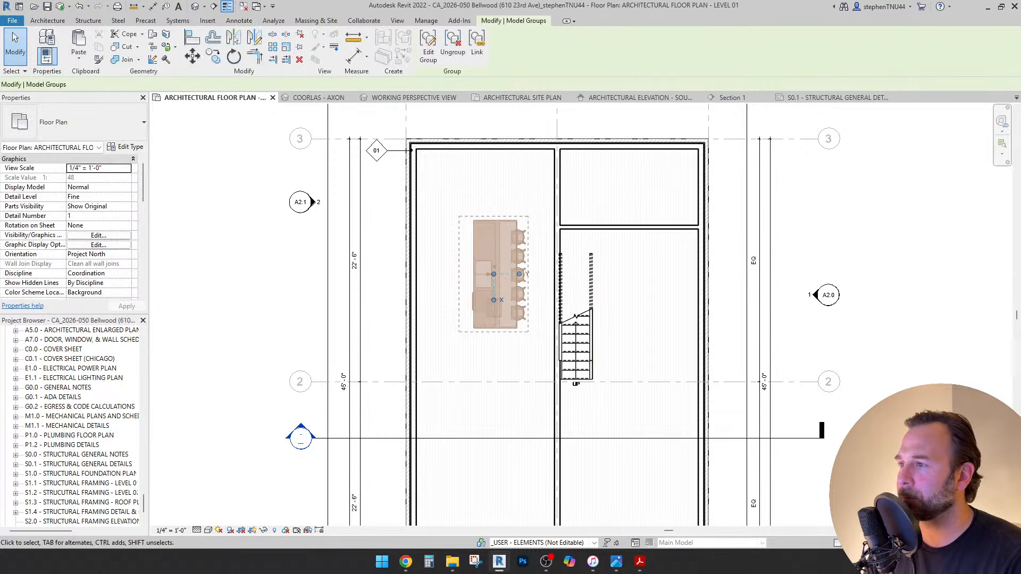
pyautogui.press('Escape')
pyautogui.click(558, 309)
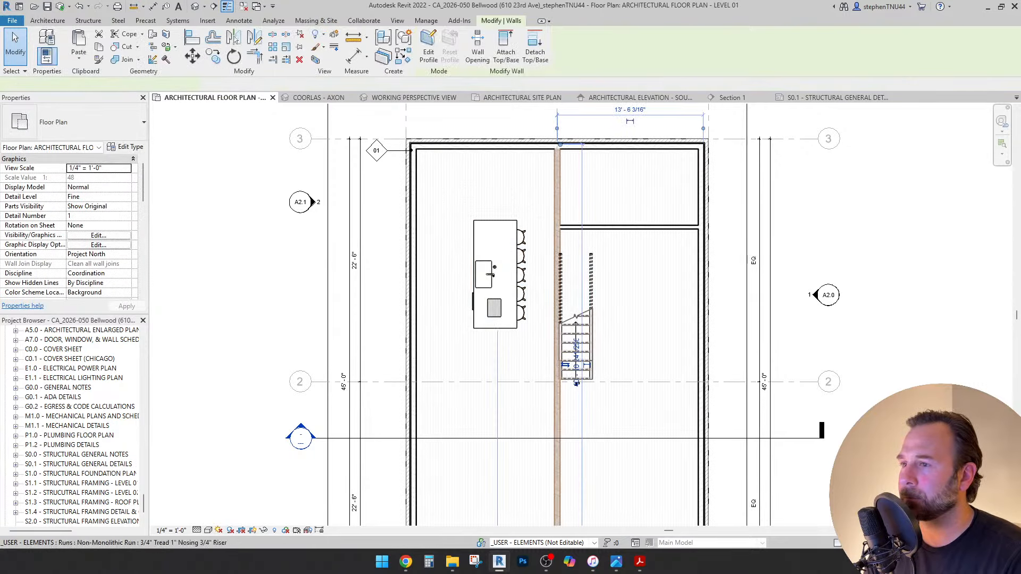
pyautogui.scroll(-2, 584, 330)
pyautogui.moveTo(599, 351); pyautogui.dragTo(570, 276, button='middle')
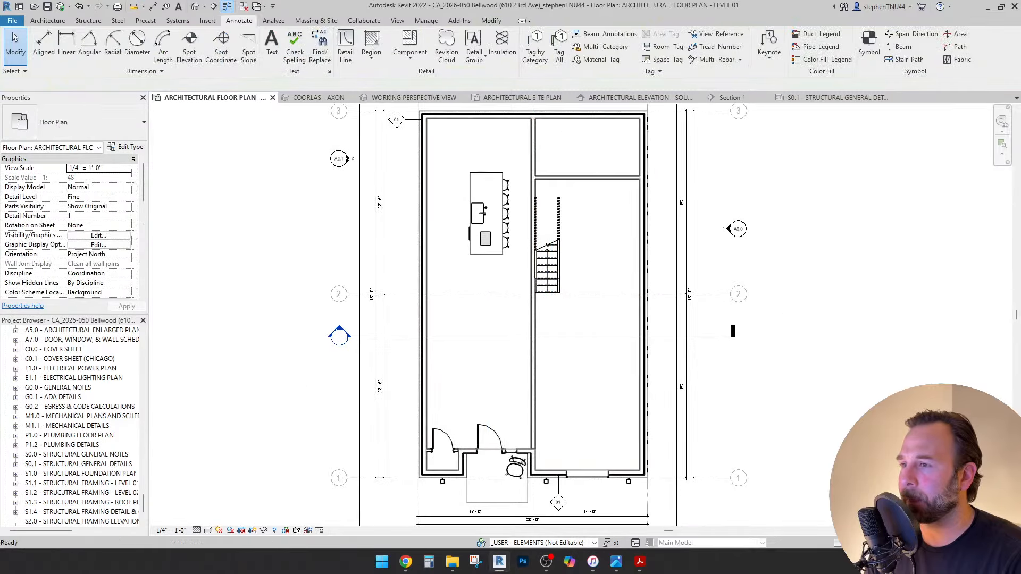
pyautogui.scroll(2, 569, 276)
# Nudge the stair down two steps and rotate it 180°.
pyautogui.click(542, 266)
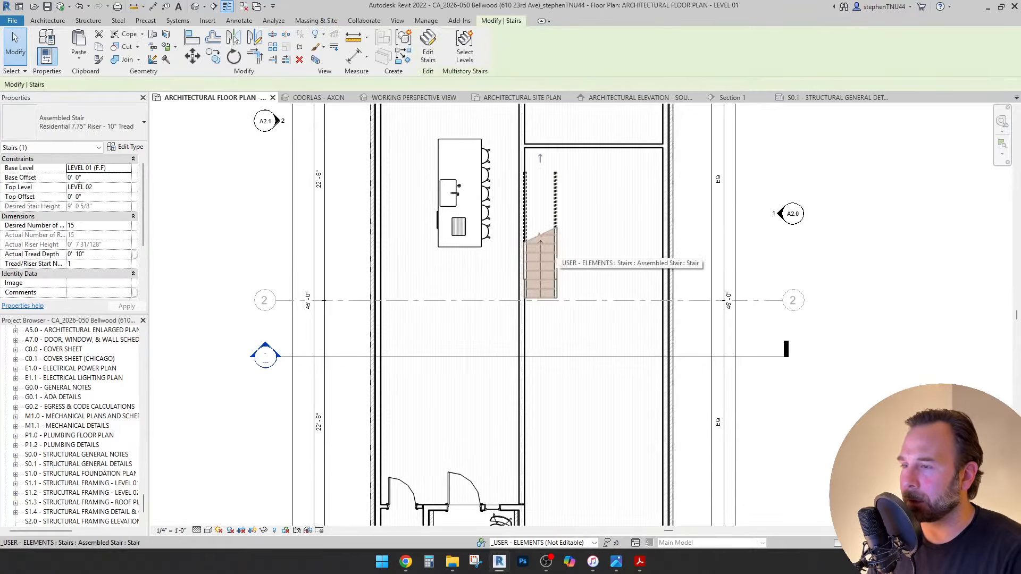
pyautogui.press('Down')
pyautogui.press('Down')
pyautogui.press('Down')
pyautogui.press('Down')
pyautogui.press('Down')
pyautogui.press('Down')
pyautogui.press('Down')
pyautogui.press('Down')
pyautogui.press('Down')
pyautogui.press('Down')
pyautogui.press('Down')
pyautogui.press('Down')
pyautogui.press('Down')
pyautogui.press('Down')
pyautogui.press('Down')
pyautogui.press('Down')
pyautogui.press('Down')
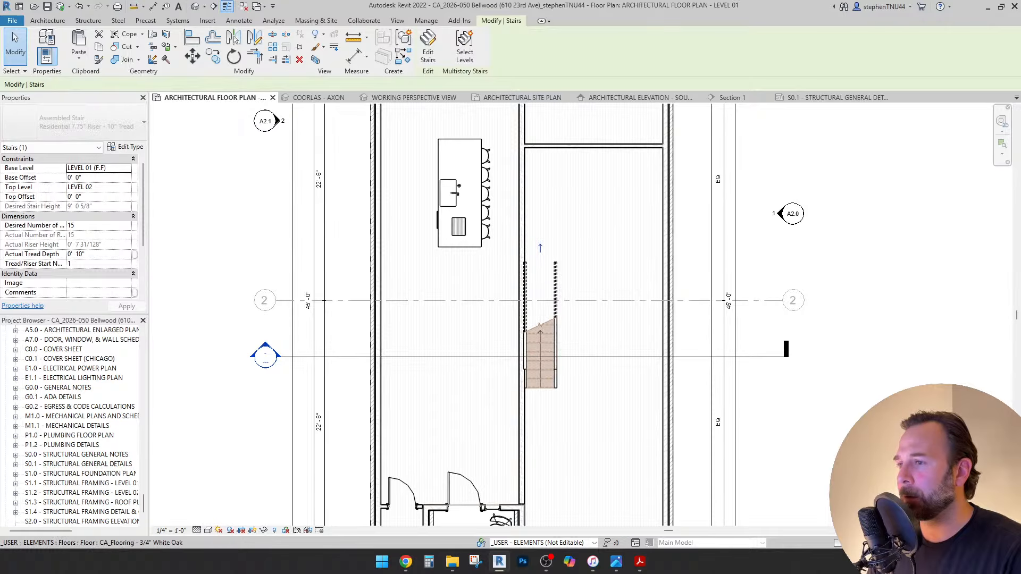
pyautogui.press('Down')
pyautogui.press('Down')
pyautogui.press('Down')
pyautogui.press('Down')
pyautogui.press('Down')
pyautogui.press('Down')
pyautogui.press('Down')
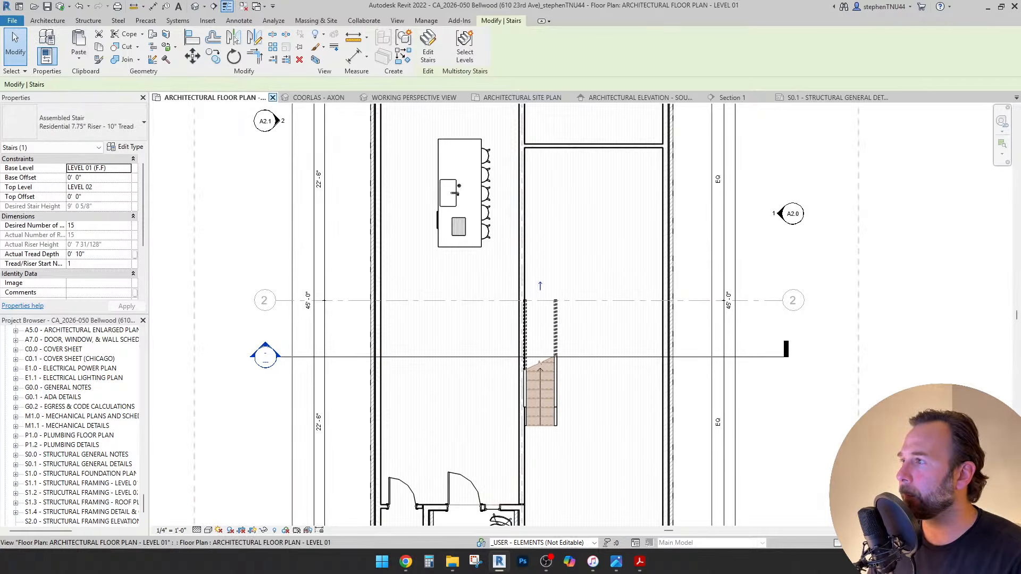
pyautogui.click(234, 56)
pyautogui.click(446, 325)
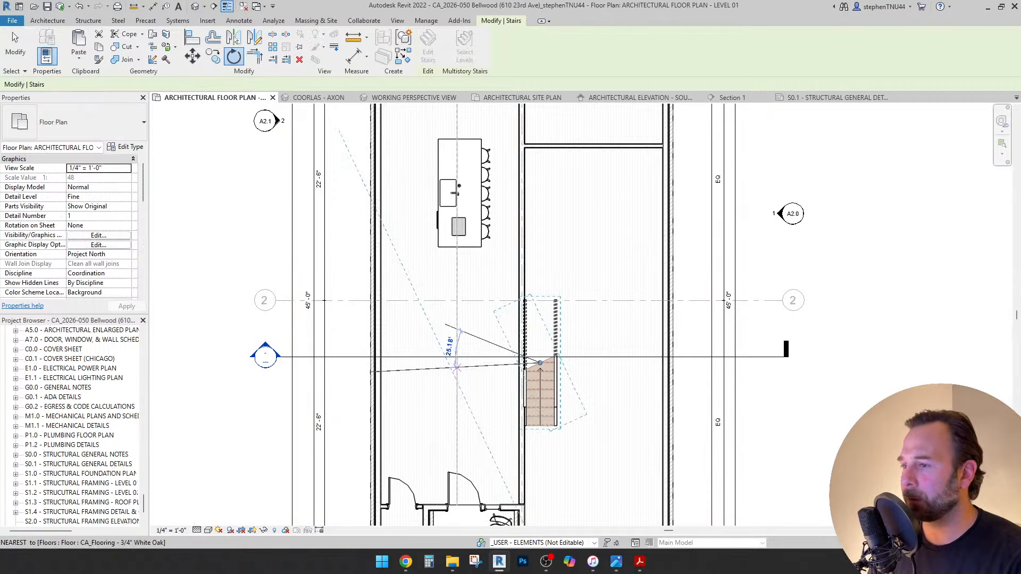
pyautogui.write('180')
pyautogui.press('Return')
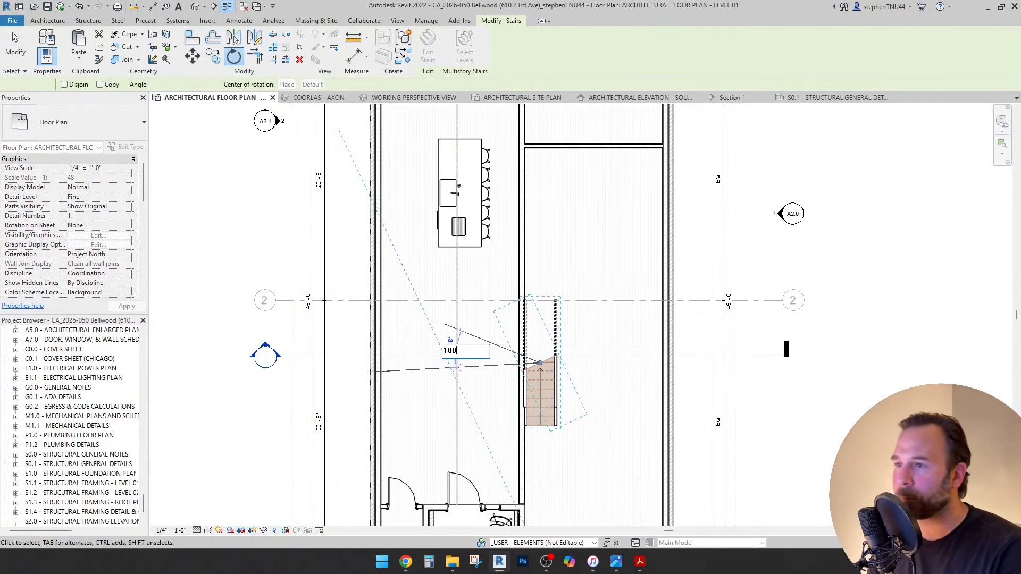
pyautogui.press('Escape')
# Move the stair left with MV so it butts against the interior wall.
pyautogui.click(550, 322)
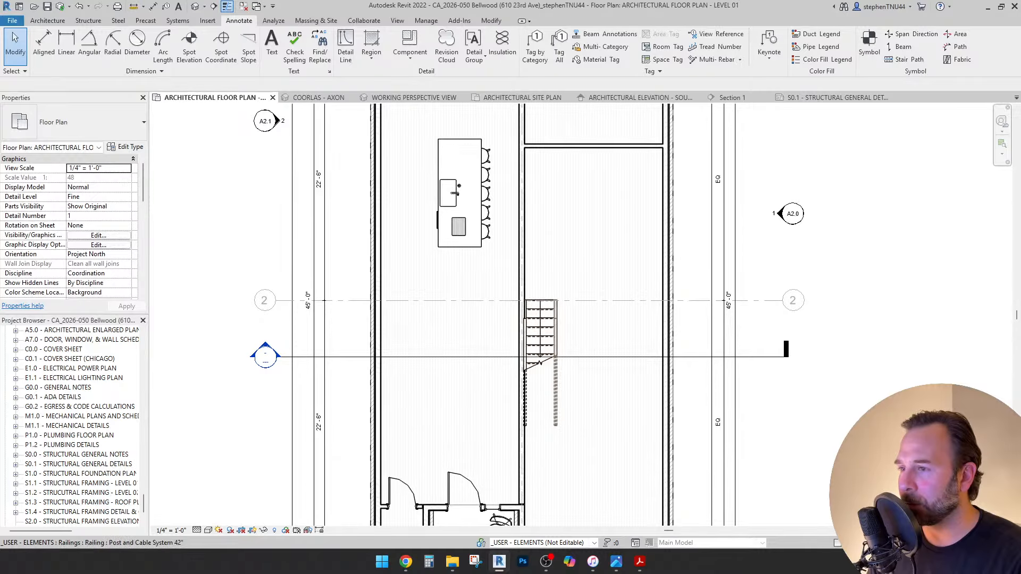
pyautogui.scroll(3, 551, 320)
pyautogui.hotkey('shift', 'Right')
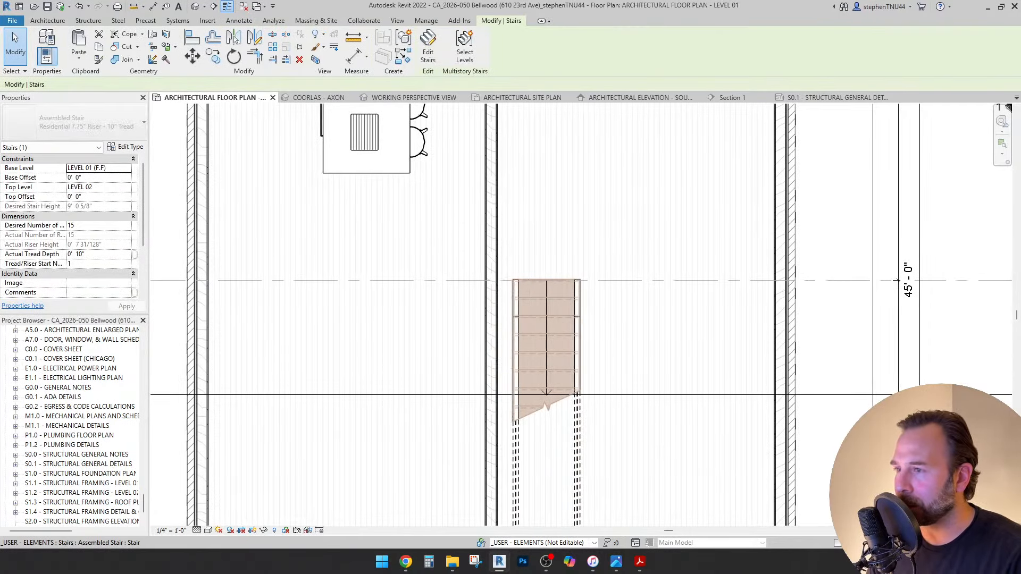
pyautogui.scroll(2, 528, 304)
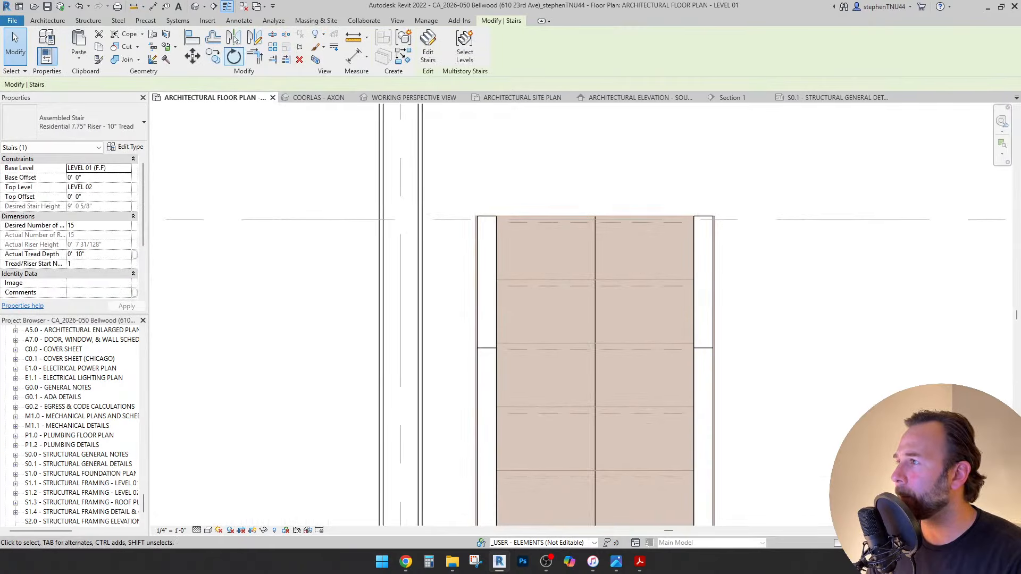
pyautogui.scroll(2, 486, 233)
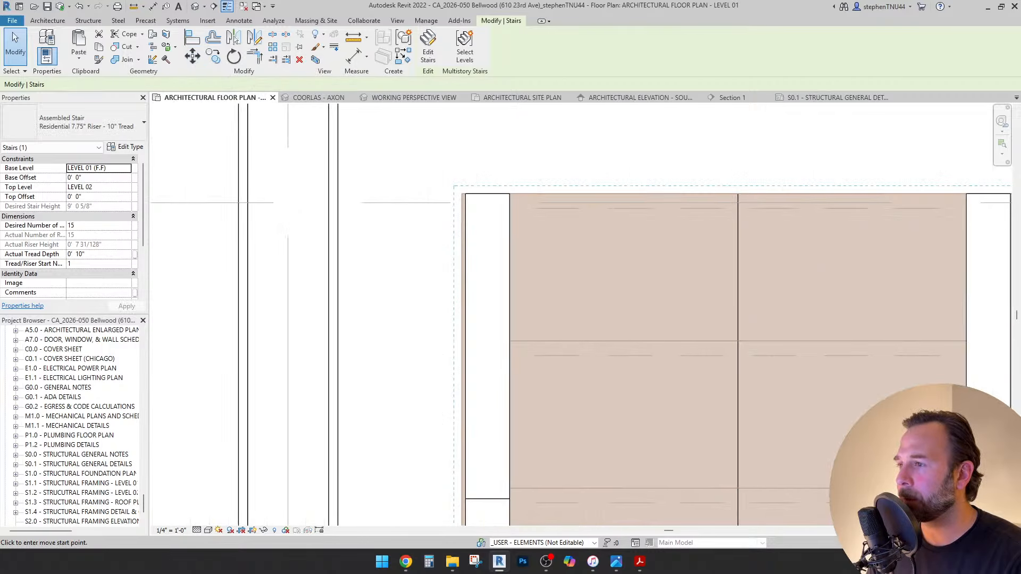
pyautogui.press('m')
pyautogui.press('v')
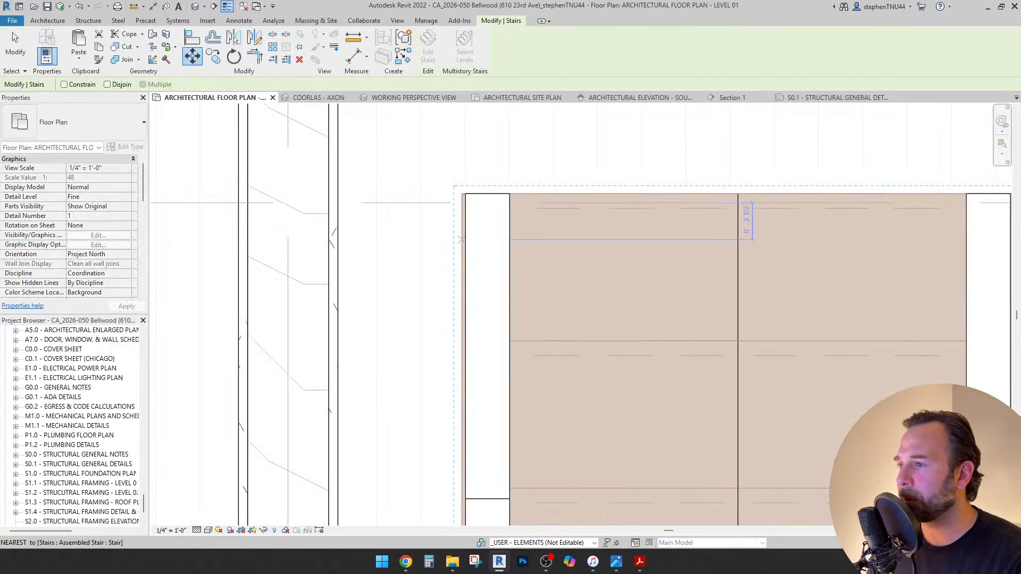
pyautogui.click(337, 239)
pyautogui.scroll(-4, 394, 224)
pyautogui.press('Escape')
# Bring more of the hall into view and select its interior wall.
pyautogui.scroll(3, 383, 217)
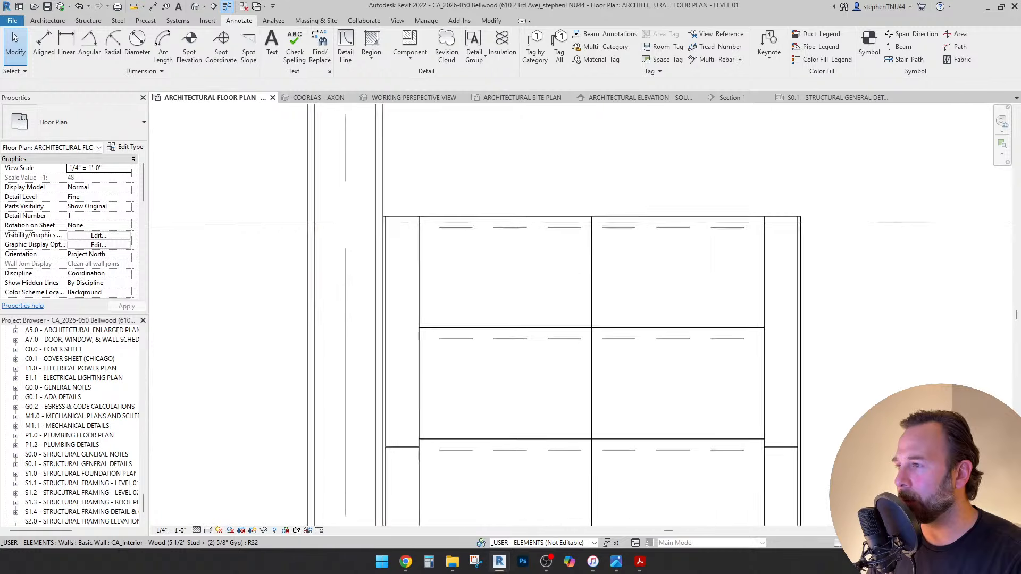
pyautogui.scroll(-5, 390, 233)
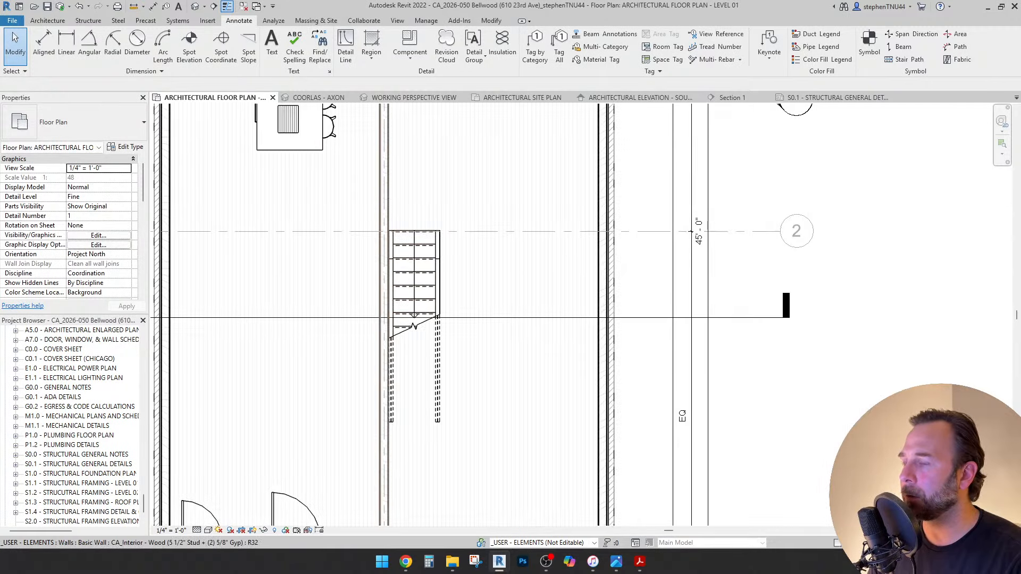
pyautogui.scroll(-2, 418, 267)
pyautogui.scroll(-2, 422, 265)
pyautogui.moveTo(422, 265); pyautogui.dragTo(488, 362, button='middle')
pyautogui.scroll(2, 466, 240)
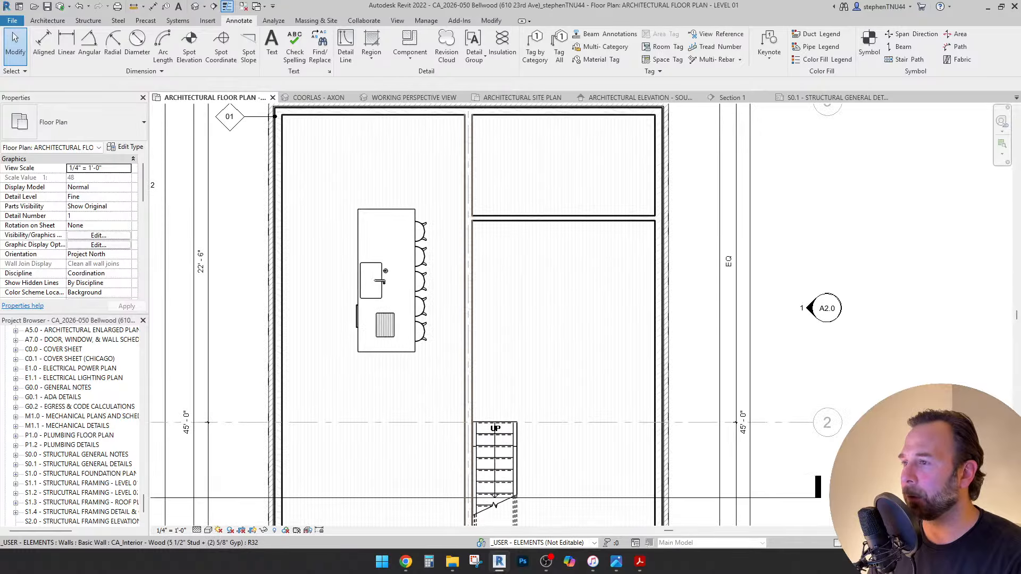
pyautogui.click(466, 242)
# Split the interior wall beside the island with SL.
pyautogui.press('a')
pyautogui.press('l')
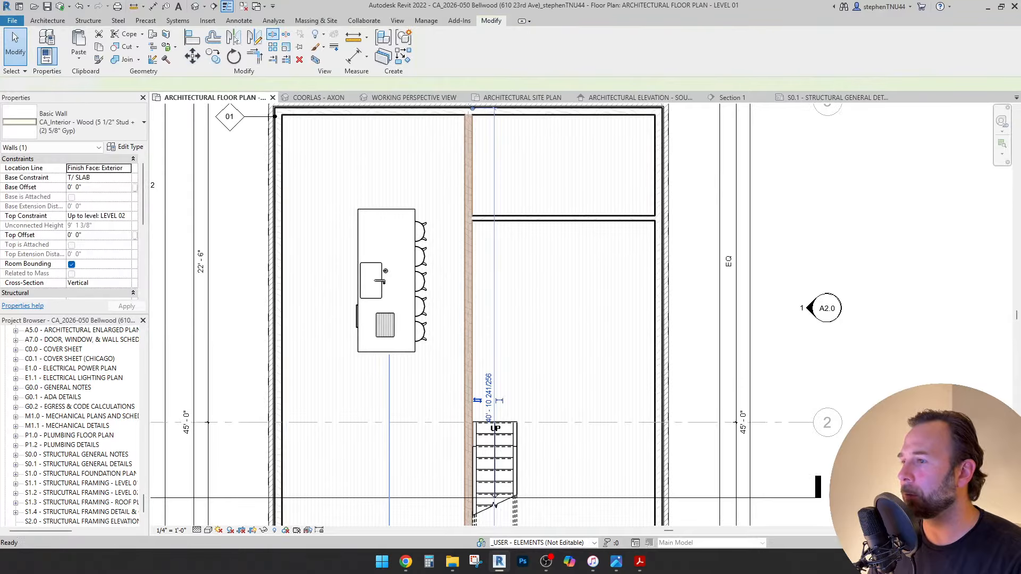
pyautogui.click(468, 252)
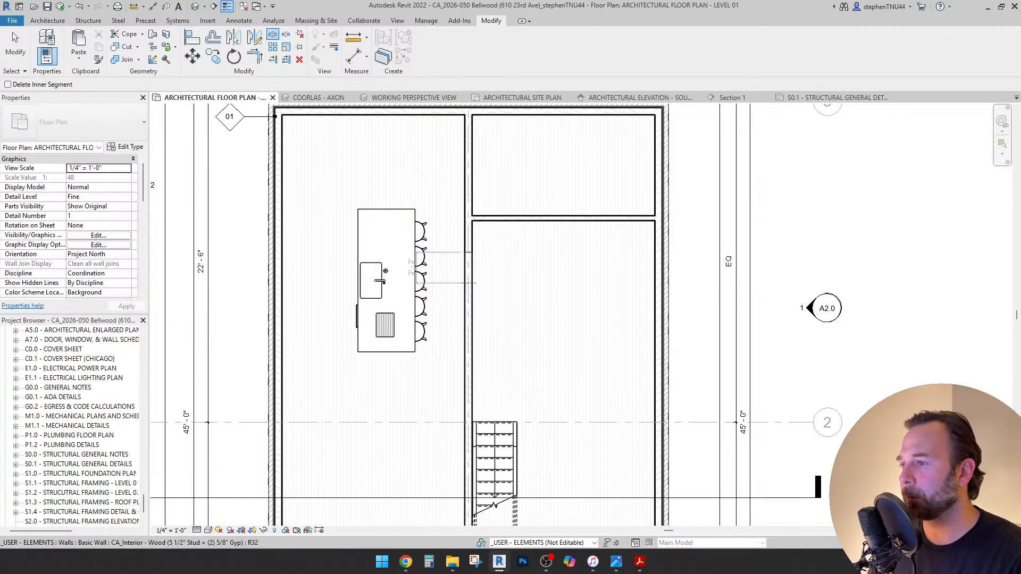
pyautogui.press('Escape')
pyautogui.scroll(-2, 472, 254)
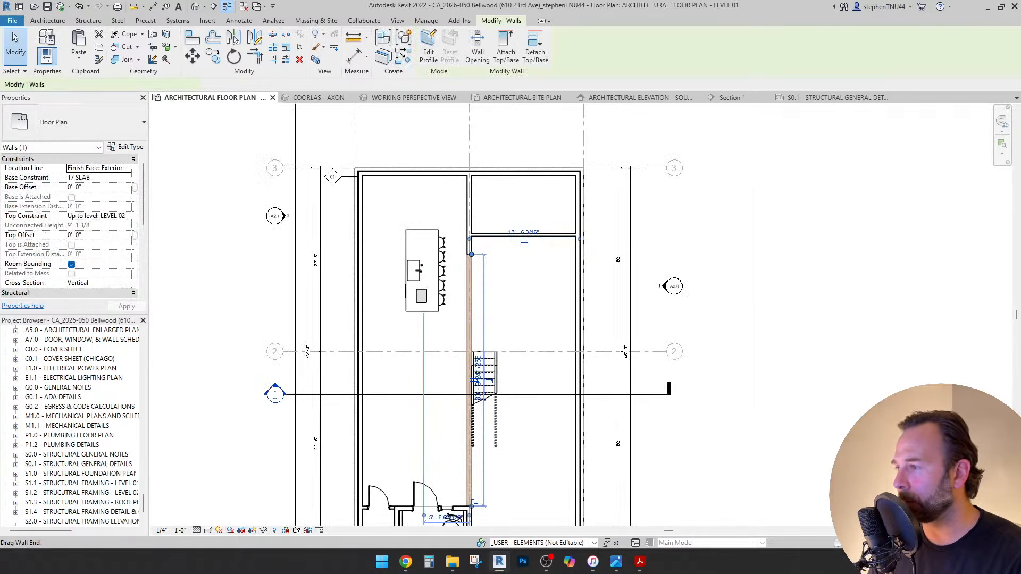
pyautogui.scroll(-2, 318, 291)
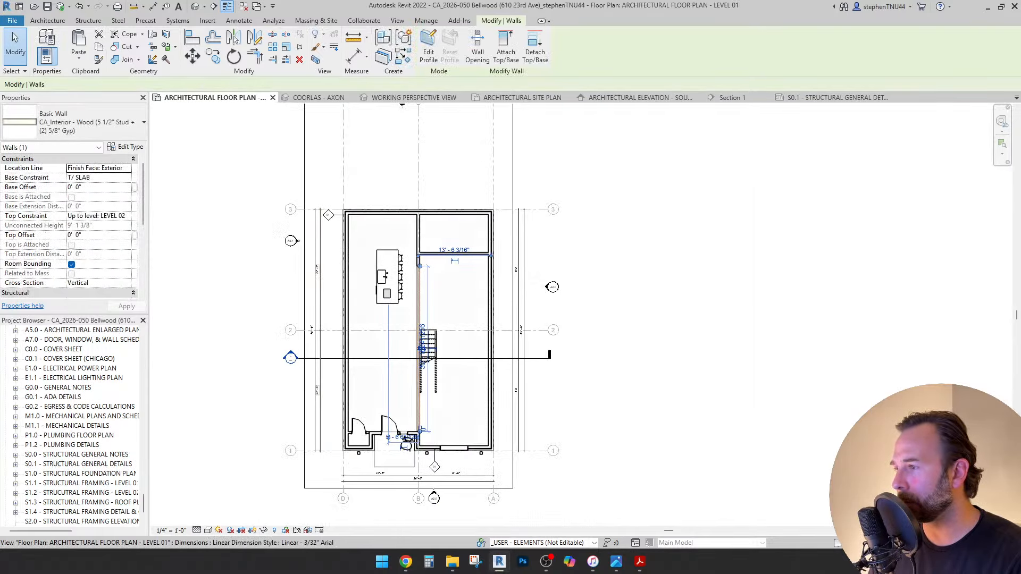
# Drag the lower wall segment's end to the stair corner.
pyautogui.click(318, 287)
pyautogui.scroll(2, 323, 287)
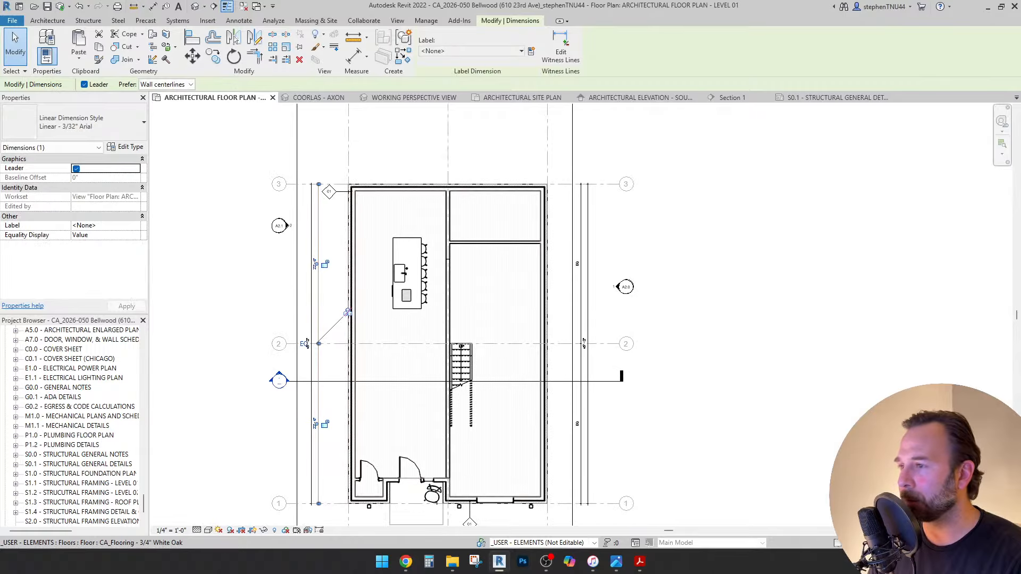
pyautogui.scroll(5, 450, 263)
pyautogui.click(444, 277)
pyautogui.scroll(-2, 445, 254)
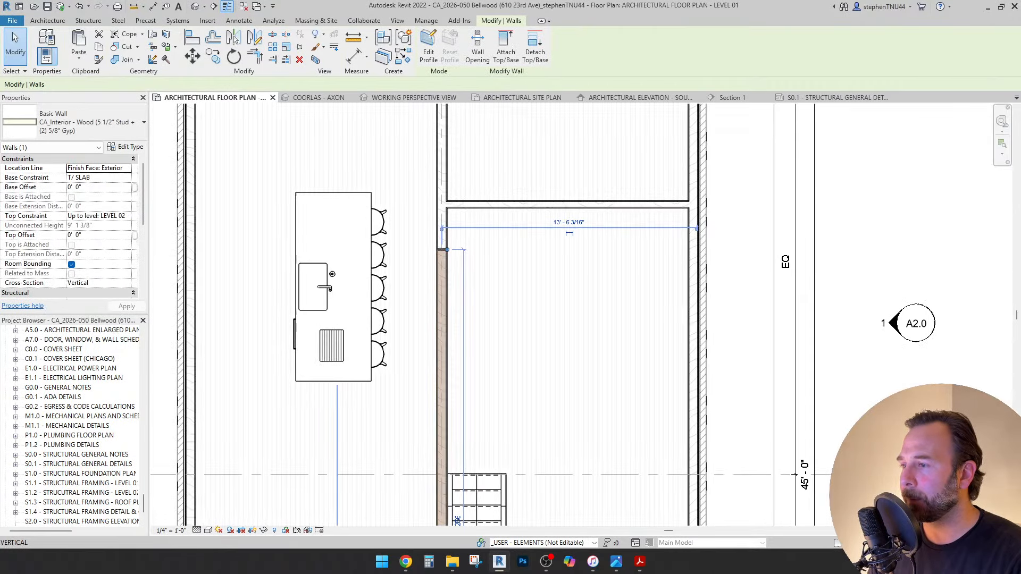
pyautogui.moveTo(447, 250); pyautogui.dragTo(447, 473)
pyautogui.moveTo(447, 372); pyautogui.dragTo(459, 463, button='middle')
# Trim the horizontal and vertical walls to meet at a corner.
pyautogui.click(255, 57)
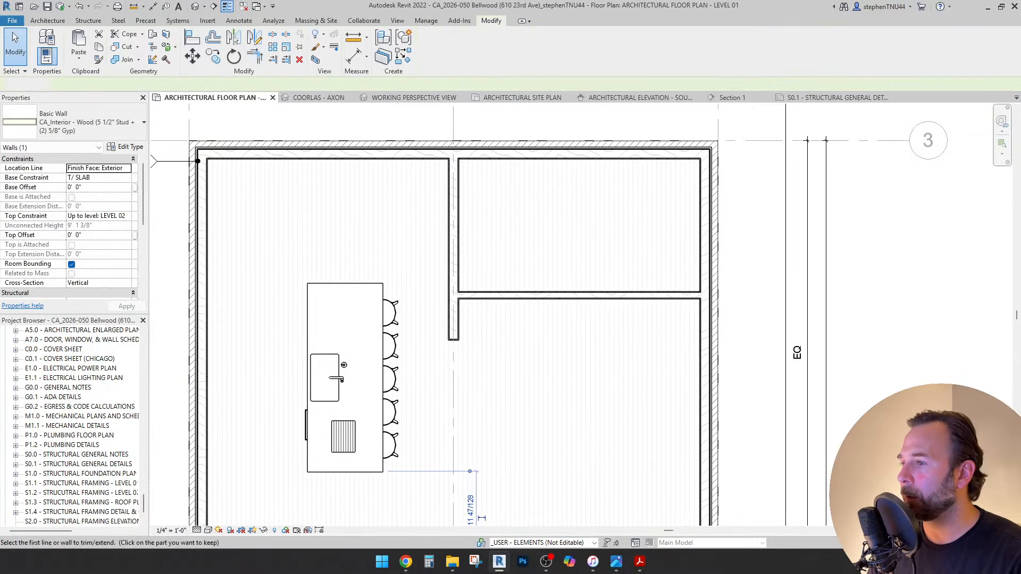
pyautogui.click(502, 295)
pyautogui.click(453, 233)
pyautogui.scroll(-2, 453, 234)
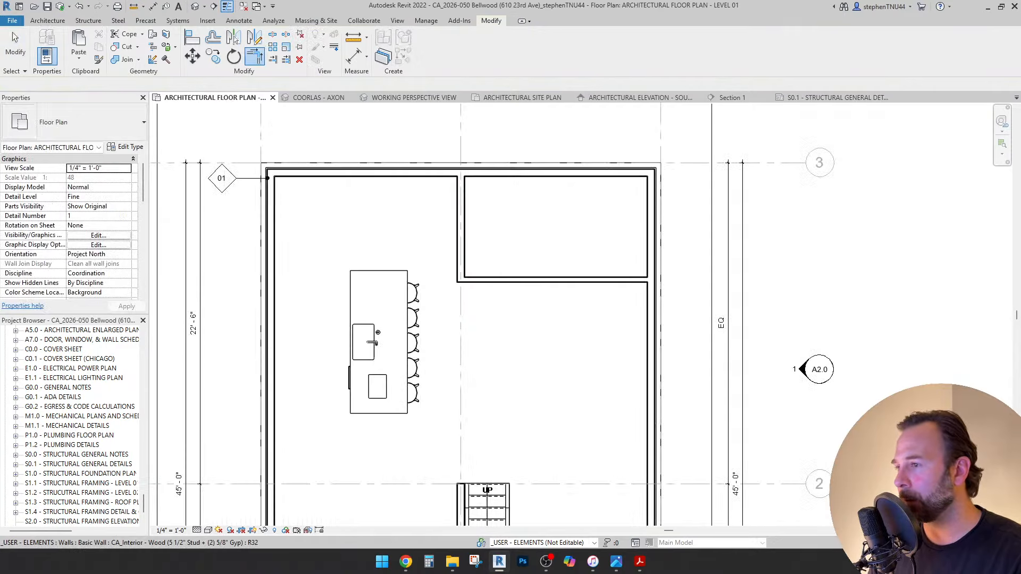
pyautogui.press('Escape')
pyautogui.scroll(-4, 447, 254)
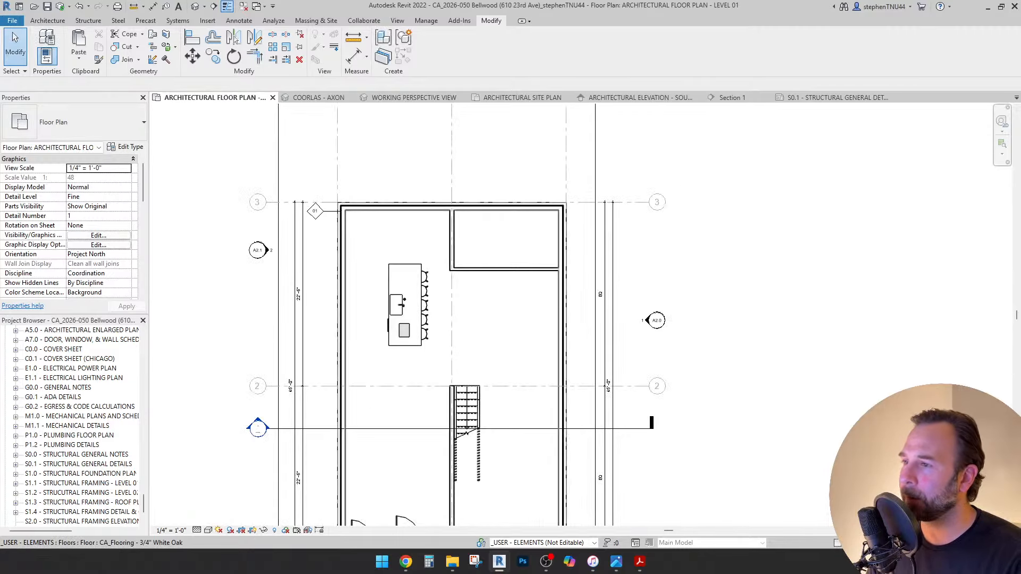
pyautogui.scroll(2, 473, 322)
pyautogui.scroll(-3, 444, 213)
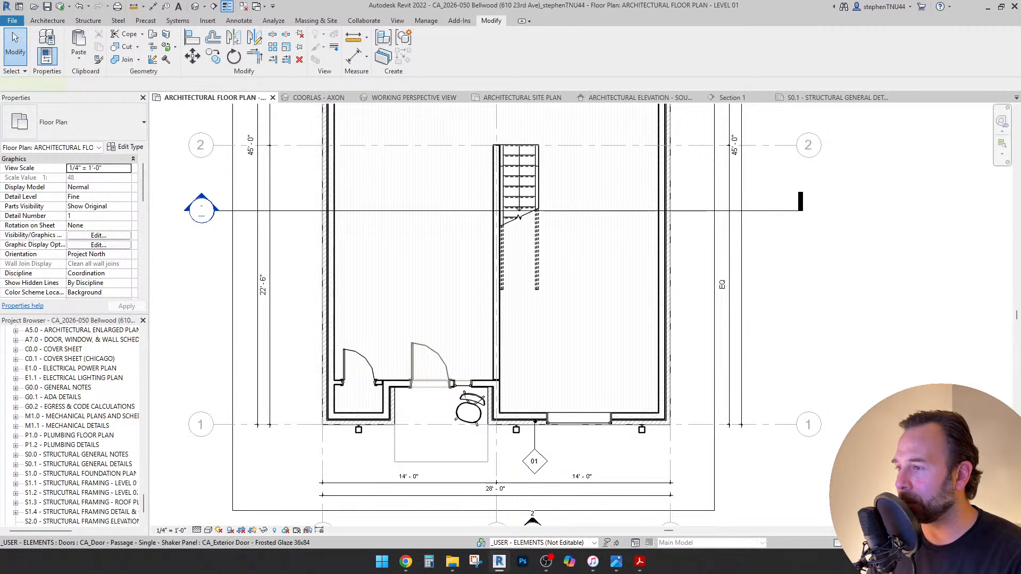
# Mirror a copy of the entry door beside the original with DM.
pyautogui.click(413, 367)
pyautogui.scroll(3, 411, 369)
pyautogui.scroll(1, 413, 375)
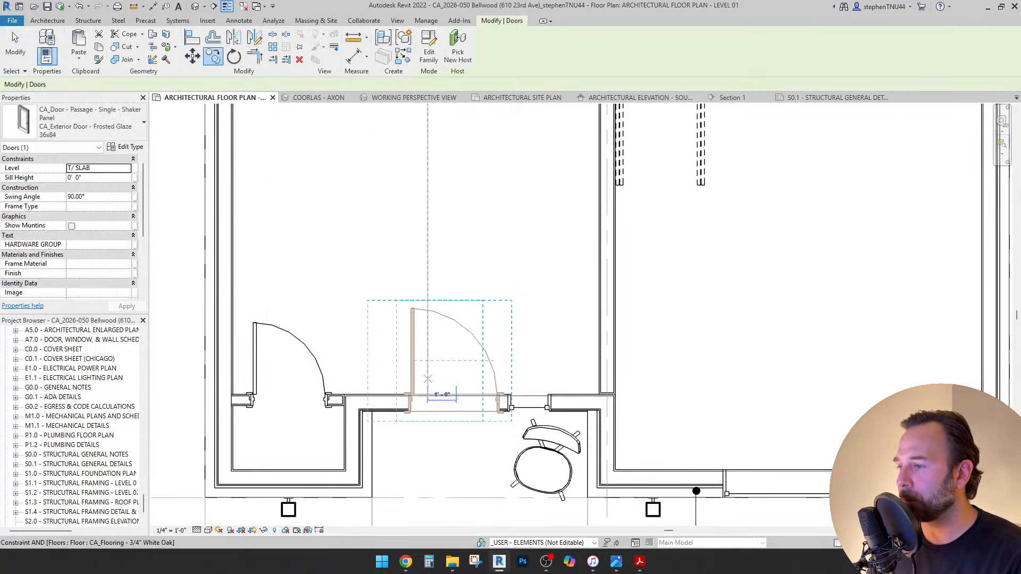
pyautogui.press('d')
pyautogui.press('m')
pyautogui.click(428, 378)
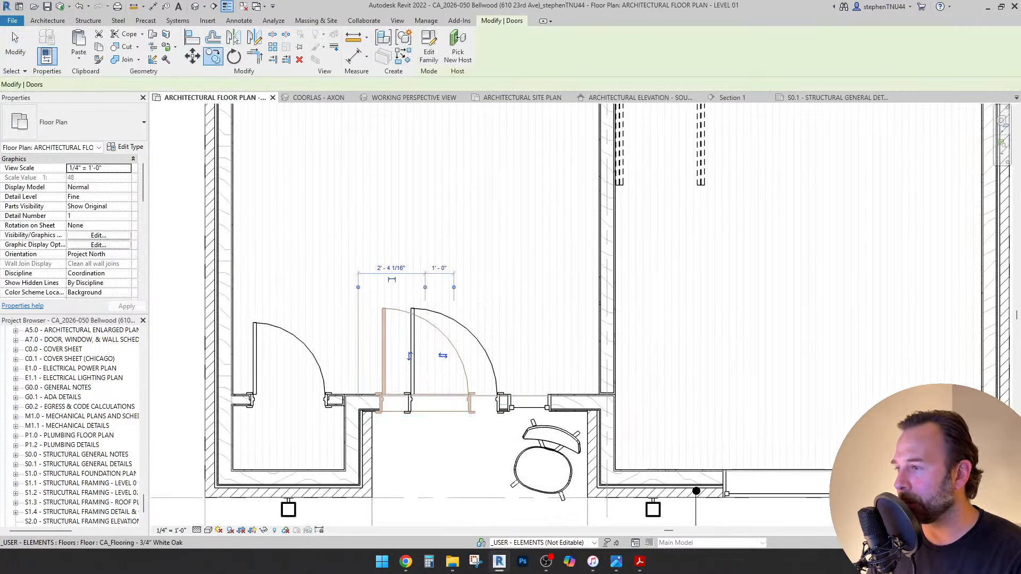
pyautogui.scroll(-5, 389, 341)
# Rehost the door copy into the top exterior wall with Pick New Host.
pyautogui.click(457, 46)
pyautogui.moveTo(425, 213); pyautogui.dragTo(457, 317, button='middle')
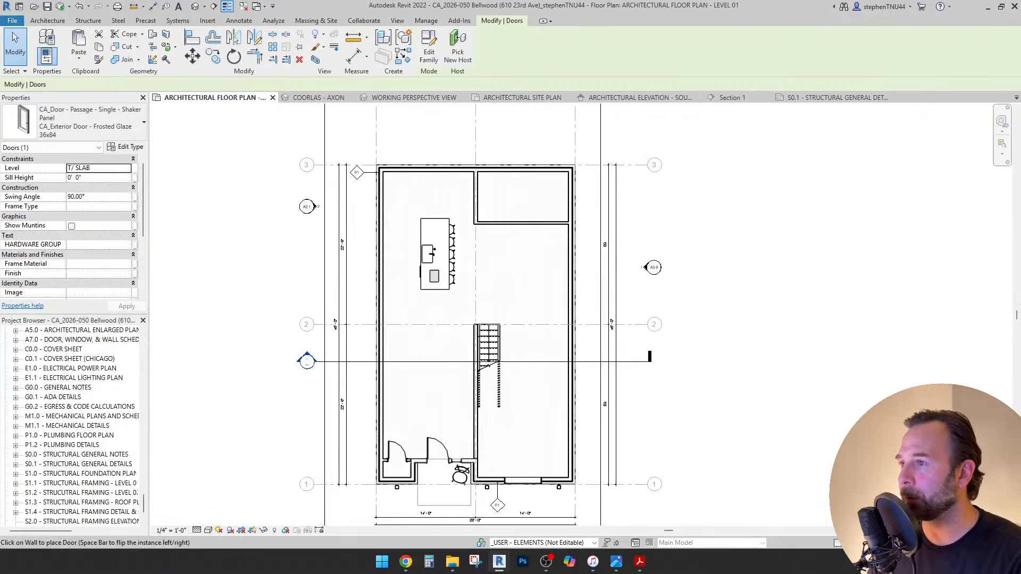
pyautogui.scroll(2, 493, 180)
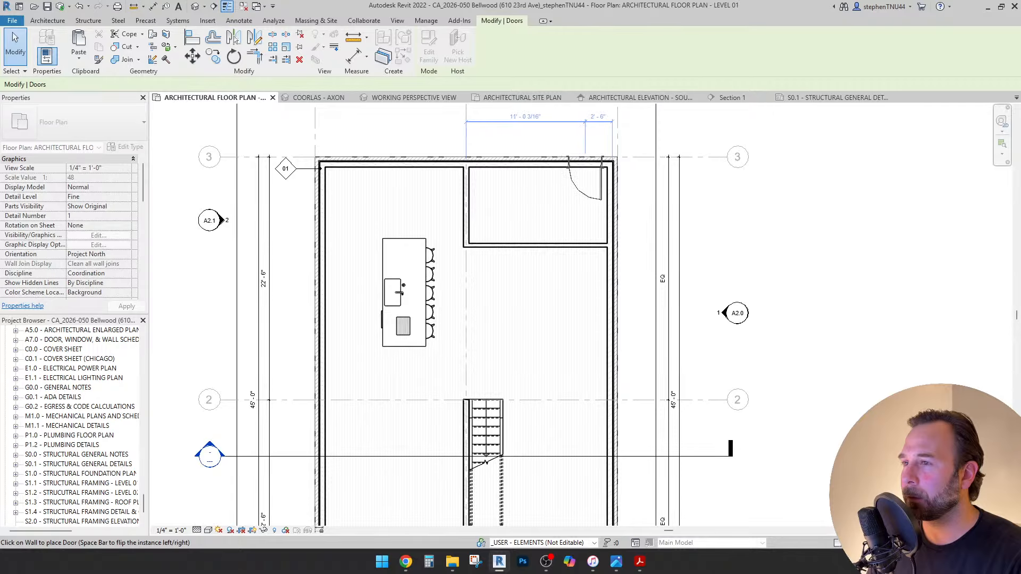
pyautogui.click(585, 160)
pyautogui.scroll(-2, 584, 161)
pyautogui.moveTo(584, 161); pyautogui.dragTo(574, 401, button='middle')
# Place a copy of the door about 5'-6" to the left.
pyautogui.click(574, 414)
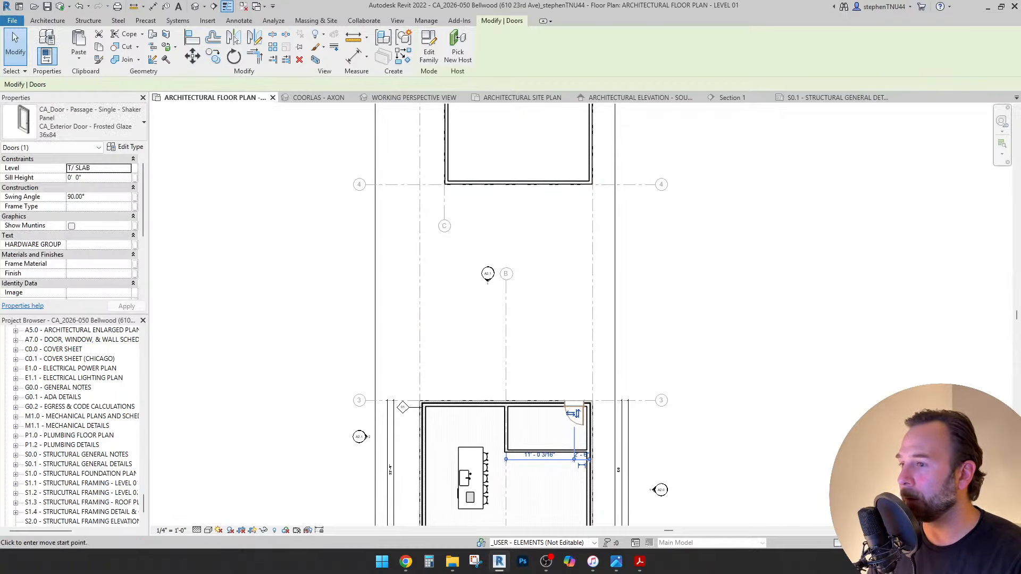
pyautogui.scroll(3, 582, 410)
pyautogui.click(506, 401)
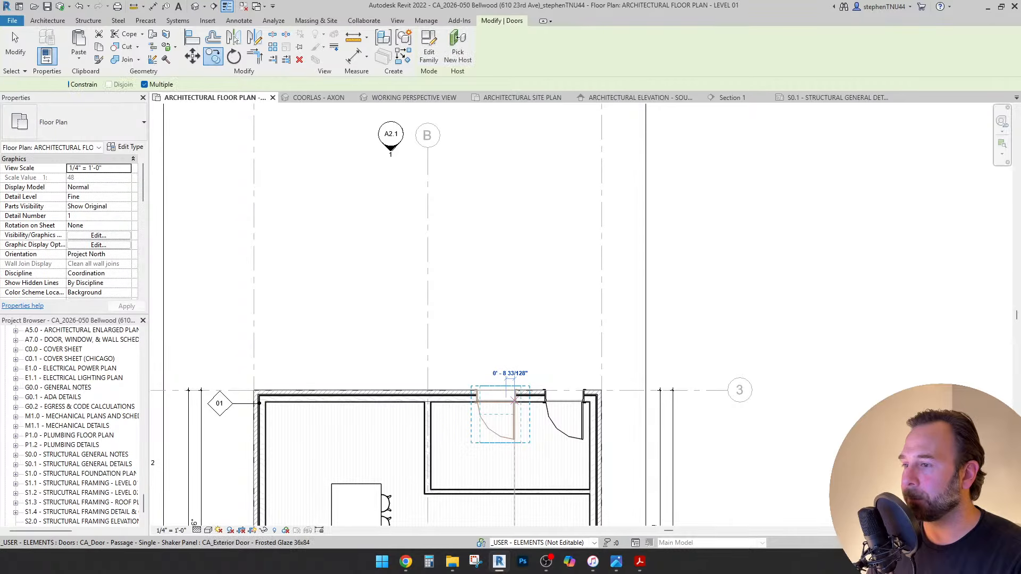
pyautogui.scroll(-3, 513, 419)
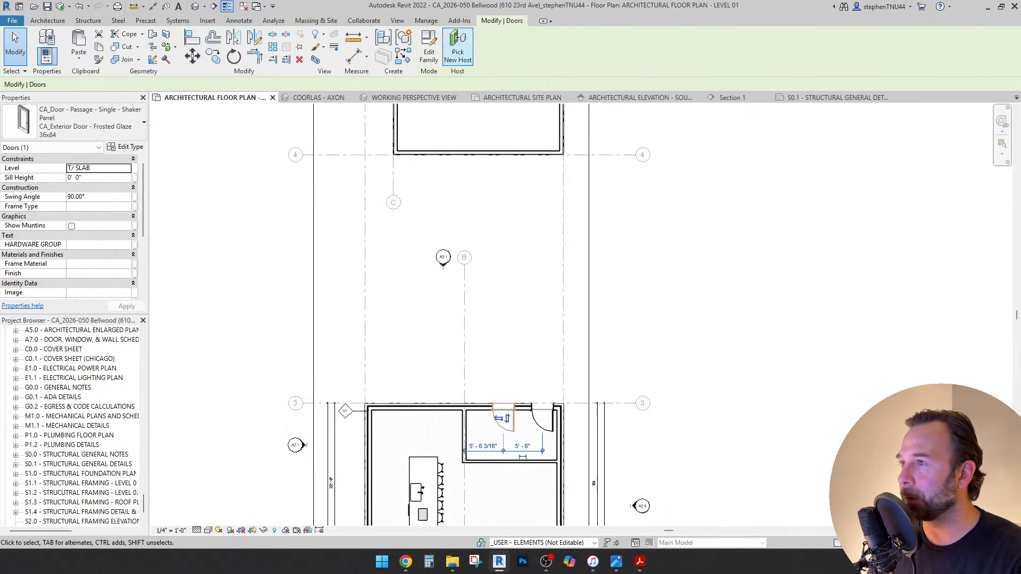
# Rehost the door into the bottom entry wall and flip its hinge side.
pyautogui.click(457, 48)
pyautogui.scroll(4, 544, 154)
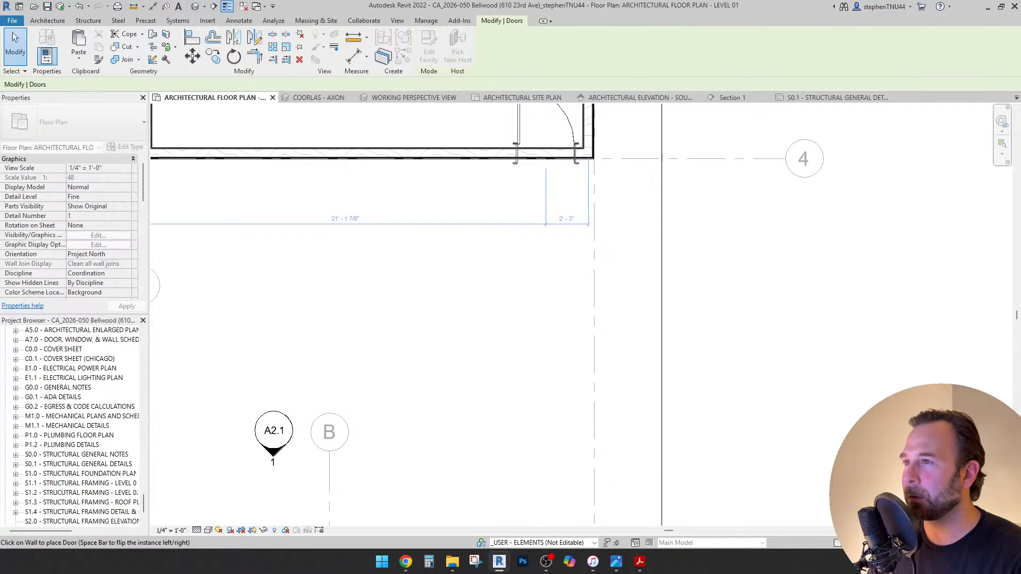
pyautogui.click(545, 154)
pyautogui.click(556, 123)
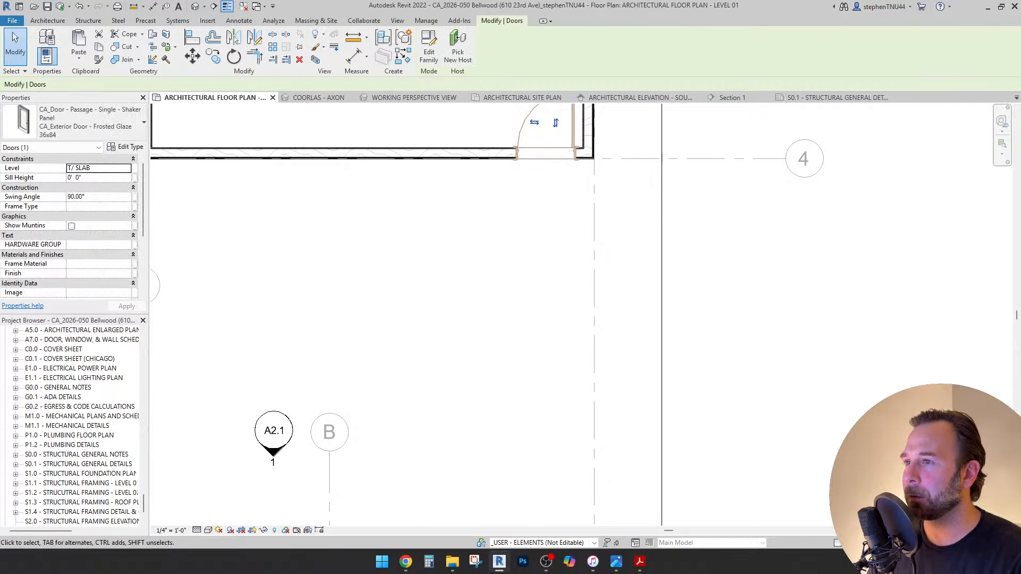
pyautogui.scroll(-3, 535, 168)
pyautogui.press('Escape')
pyautogui.scroll(-1, 523, 251)
pyautogui.moveTo(523, 251); pyautogui.dragTo(518, 203, button='middle')
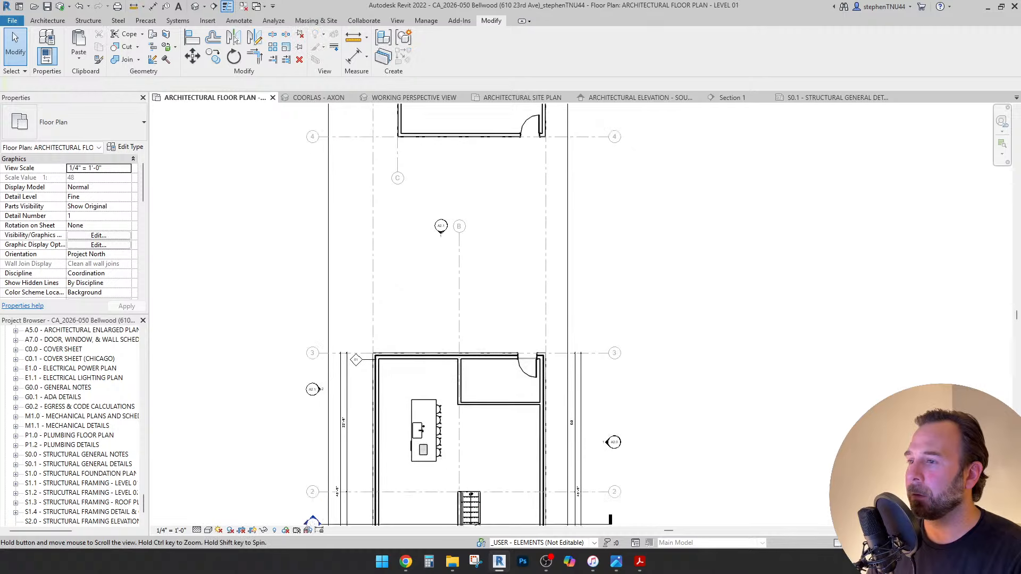
pyautogui.scroll(-4, 506, 185)
pyautogui.scroll(5, 505, 271)
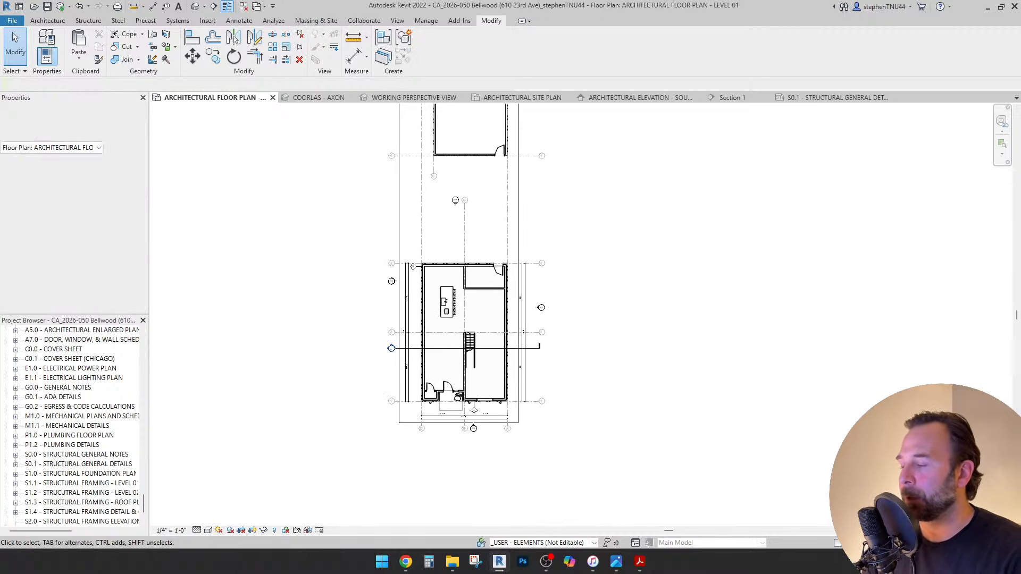
pyautogui.moveTo(419, 301); pyautogui.dragTo(433, 230, button='middle')
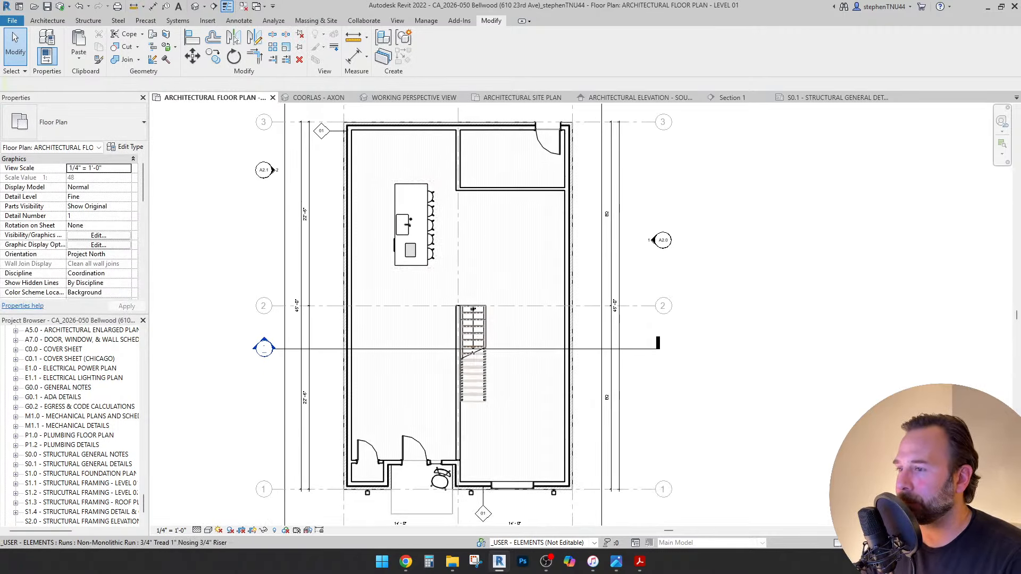
pyautogui.scroll(1, 476, 422)
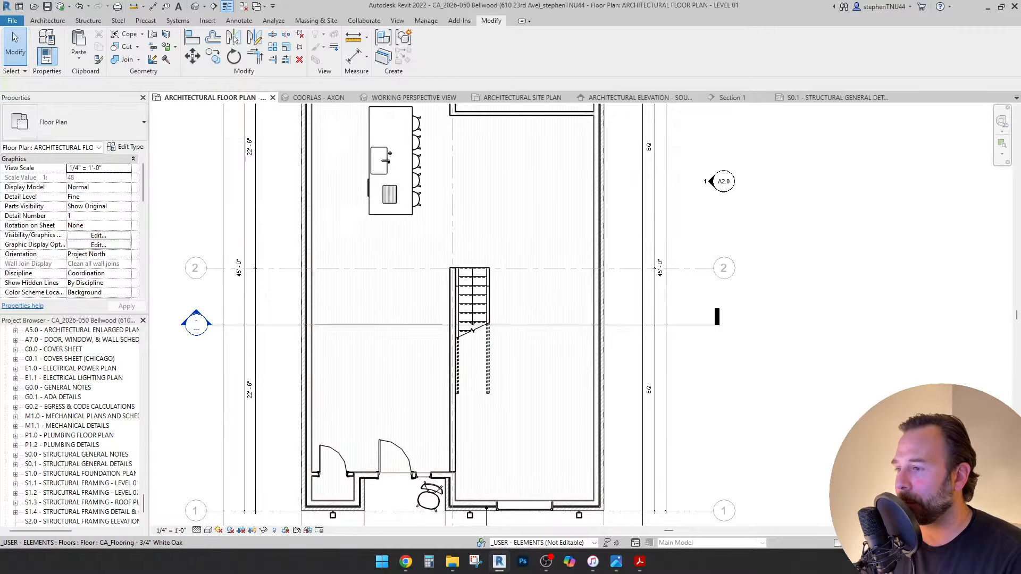
pyautogui.scroll(1, 441, 442)
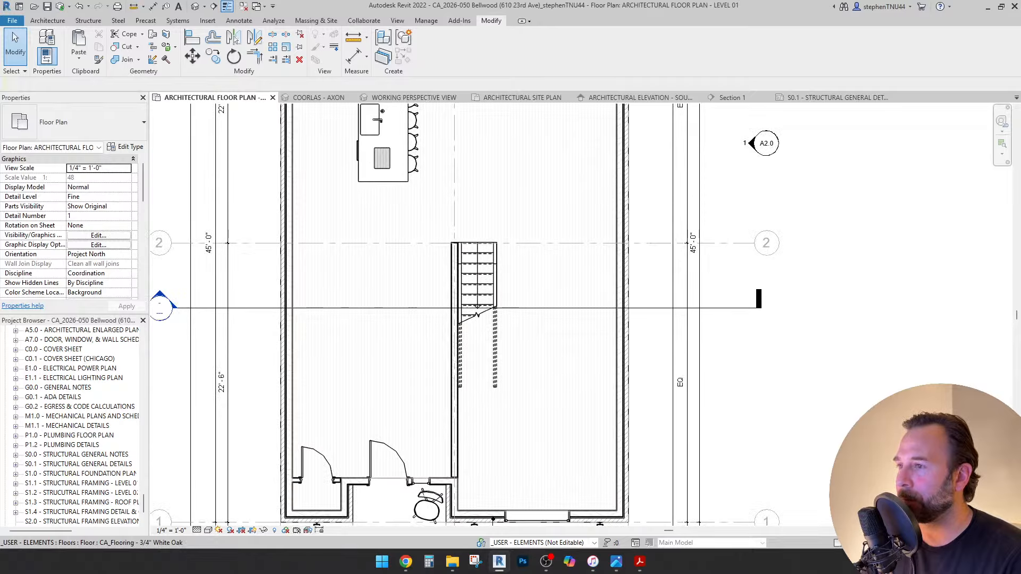
pyautogui.scroll(-2, 556, 407)
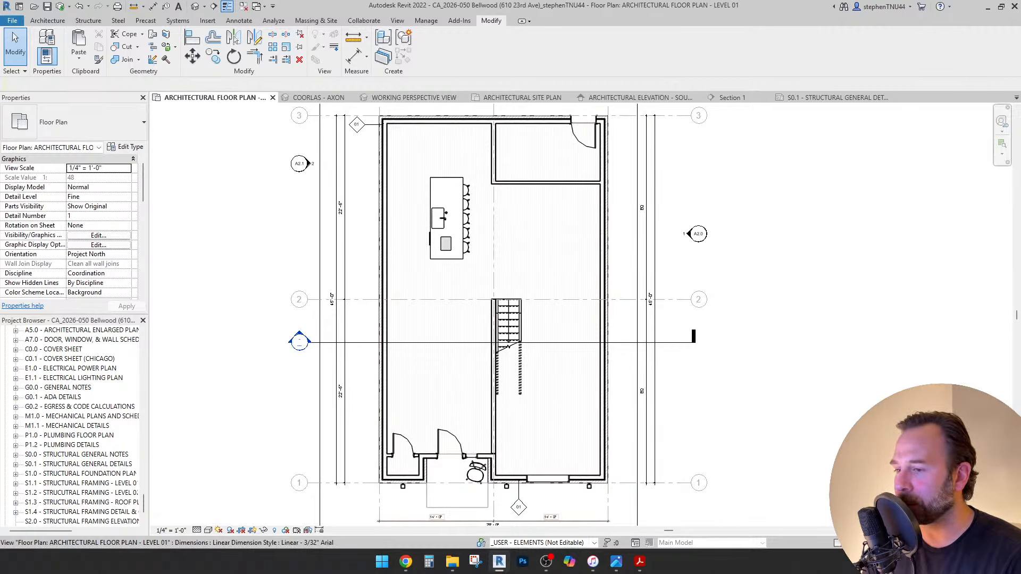
pyautogui.press('XF86AudioLowerVolume')
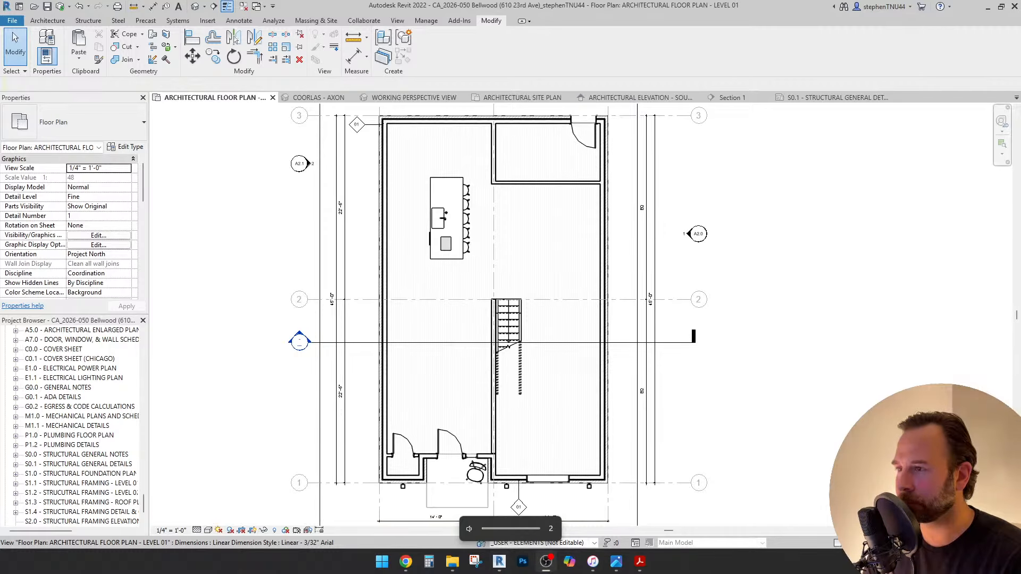
# Play the Tectonic Prairie track in iTunes and switch back to Revit.
pyautogui.click(591, 561)
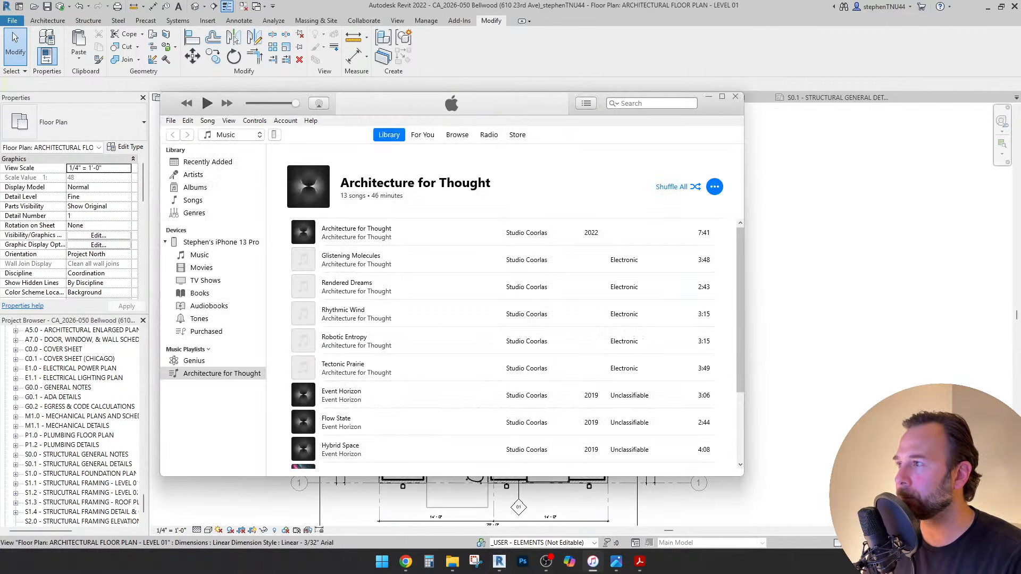
pyautogui.press('space')
pyautogui.hotkey('alt', 'Tab')
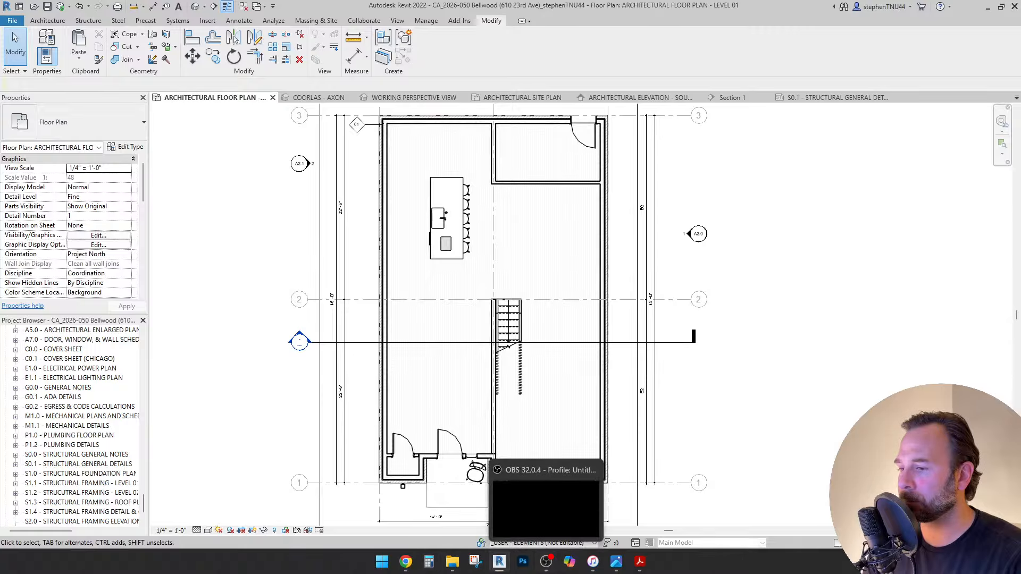
pyautogui.scroll(-1, 563, 356)
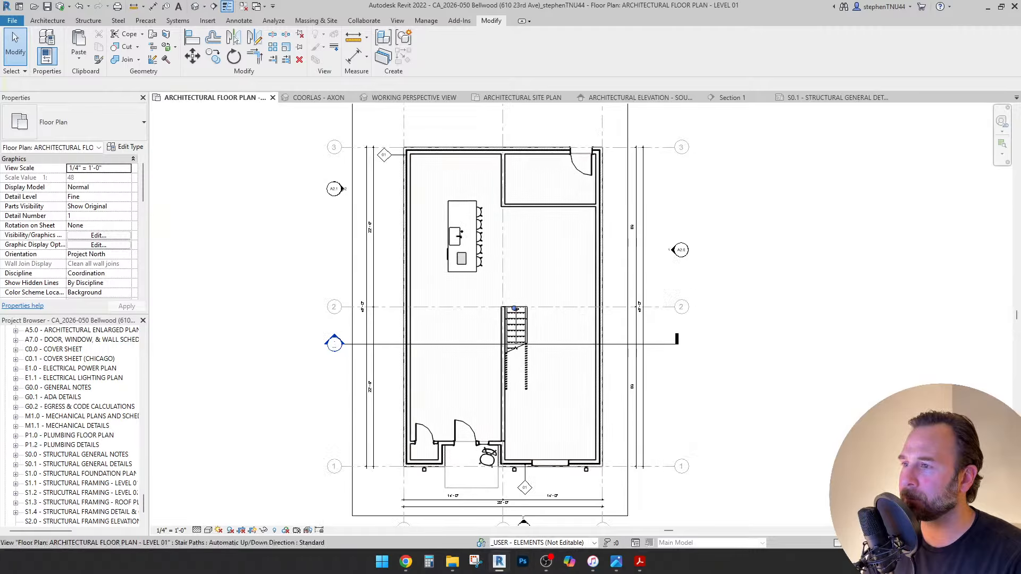
# Nudge the ISLAND group one step left with the arrow key.
pyautogui.click(462, 236)
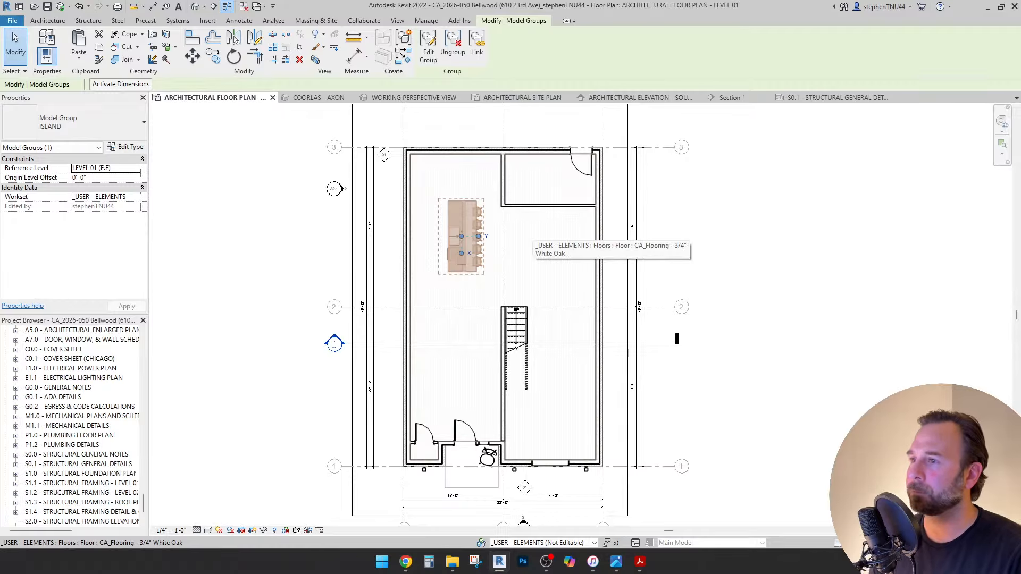
pyautogui.press('Left')
pyautogui.press('Escape')
pyautogui.scroll(1, 524, 216)
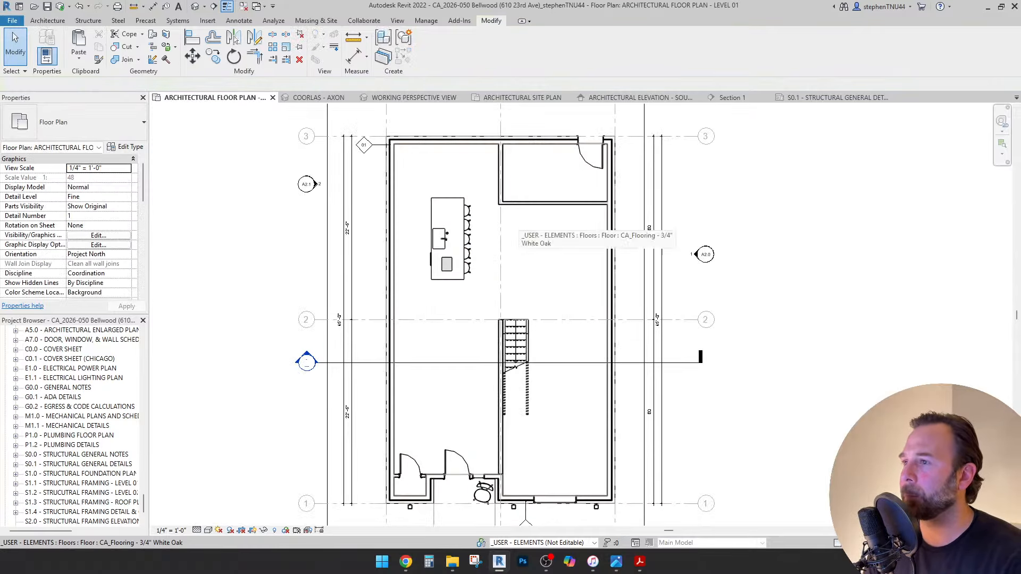
pyautogui.moveTo(523, 215); pyautogui.dragTo(545, 307, button='middle')
pyautogui.scroll(3, 509, 248)
pyautogui.scroll(-1, 483, 238)
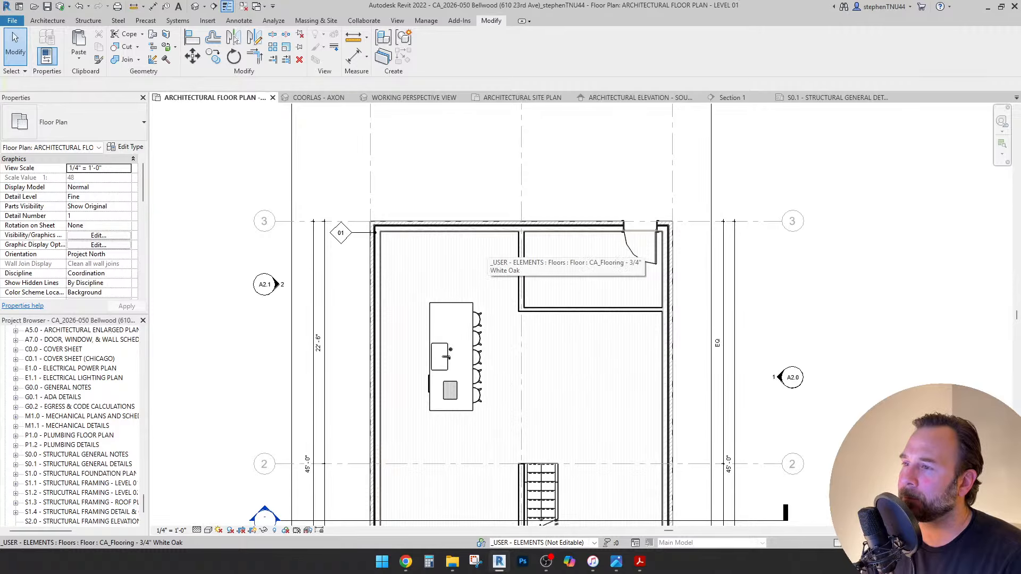
# Select the horizontal interior wall near the top of the plan.
pyautogui.scroll(-3, 480, 247)
pyautogui.moveTo(480, 247); pyautogui.dragTo(477, 199, button='middle')
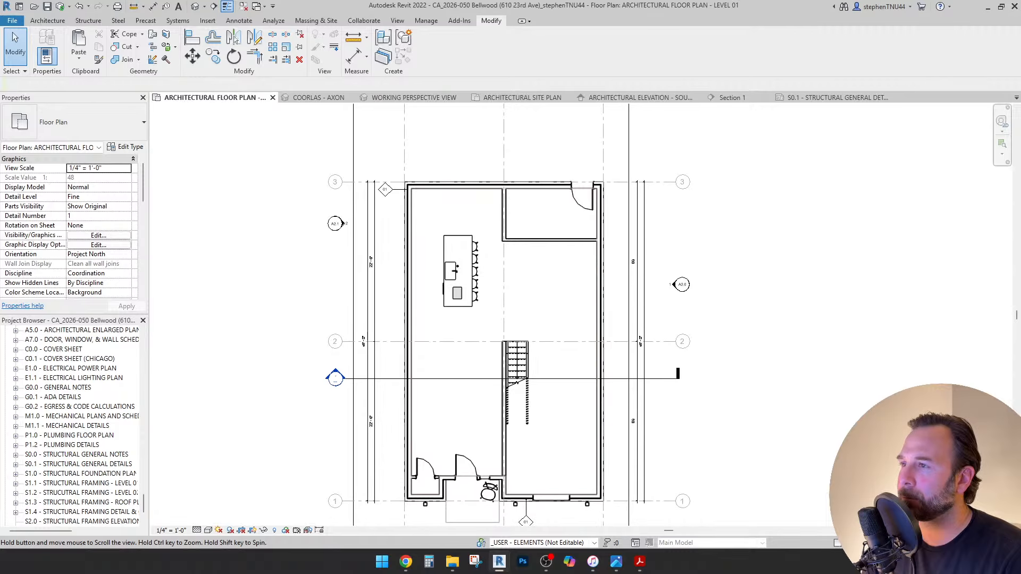
pyautogui.scroll(1, 513, 382)
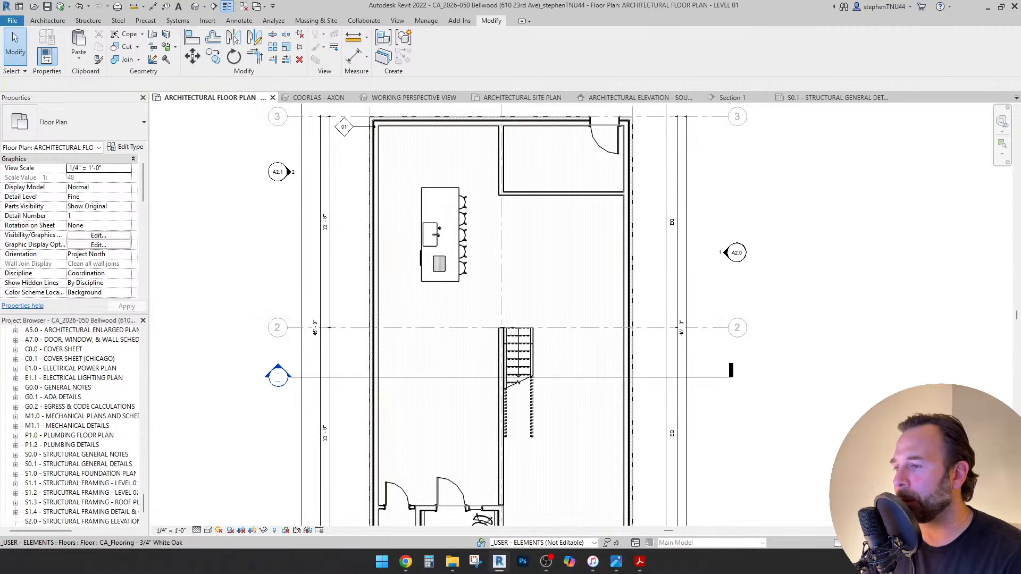
pyautogui.scroll(-2, 480, 121)
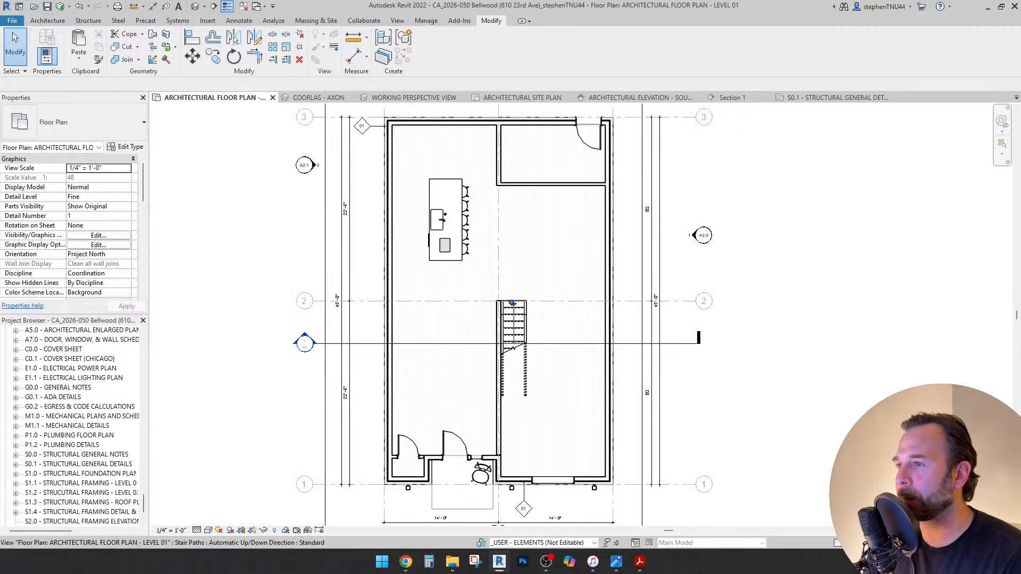
pyautogui.click(534, 183)
pyautogui.scroll(1, 534, 169)
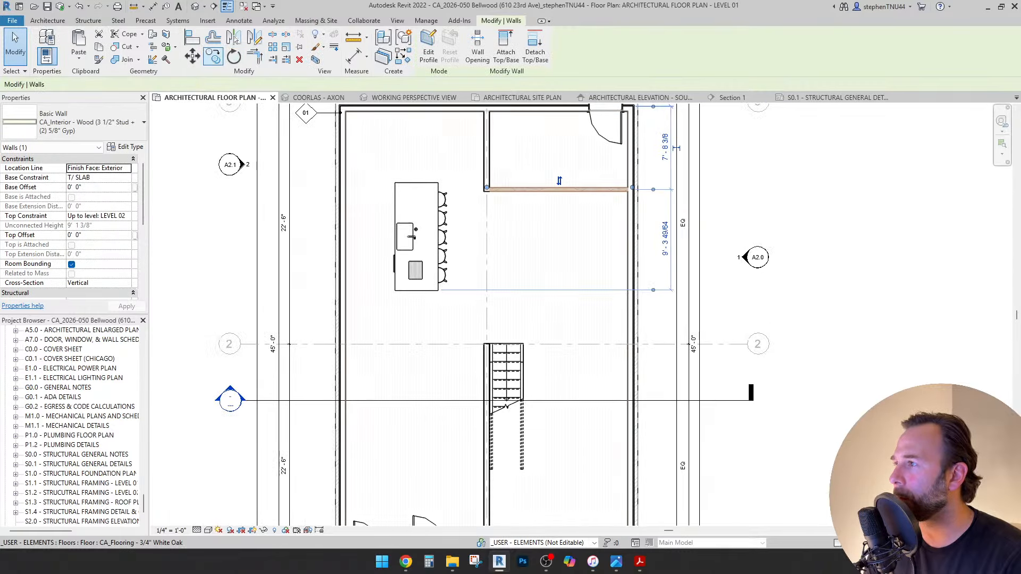
# Copy the selected wall to a spot above the entry doors with CO.
pyautogui.press('c')
pyautogui.press('o')
pyautogui.click(576, 202)
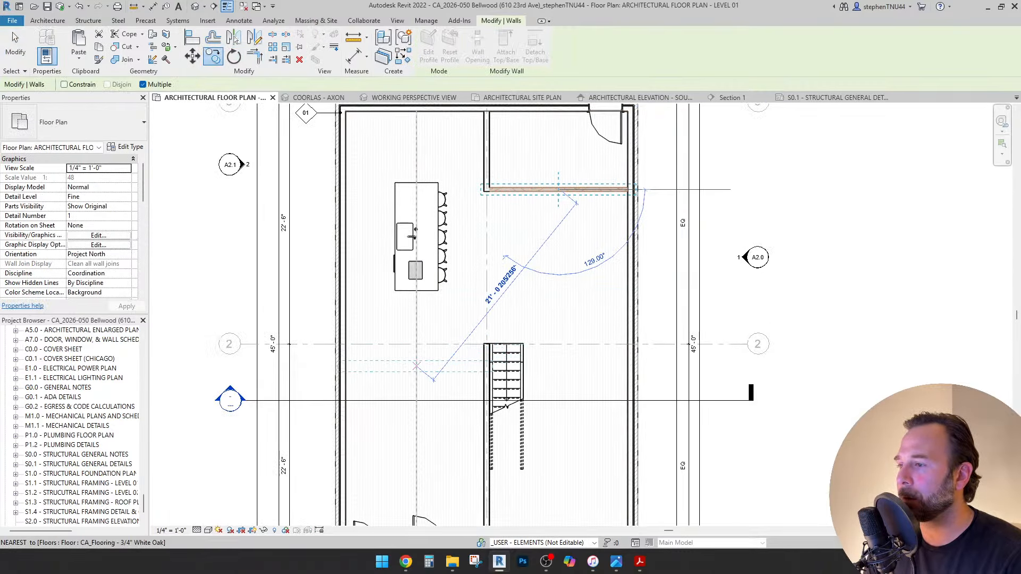
pyautogui.moveTo(417, 430); pyautogui.dragTo(447, 298, button='middle')
pyautogui.scroll(1, 446, 313)
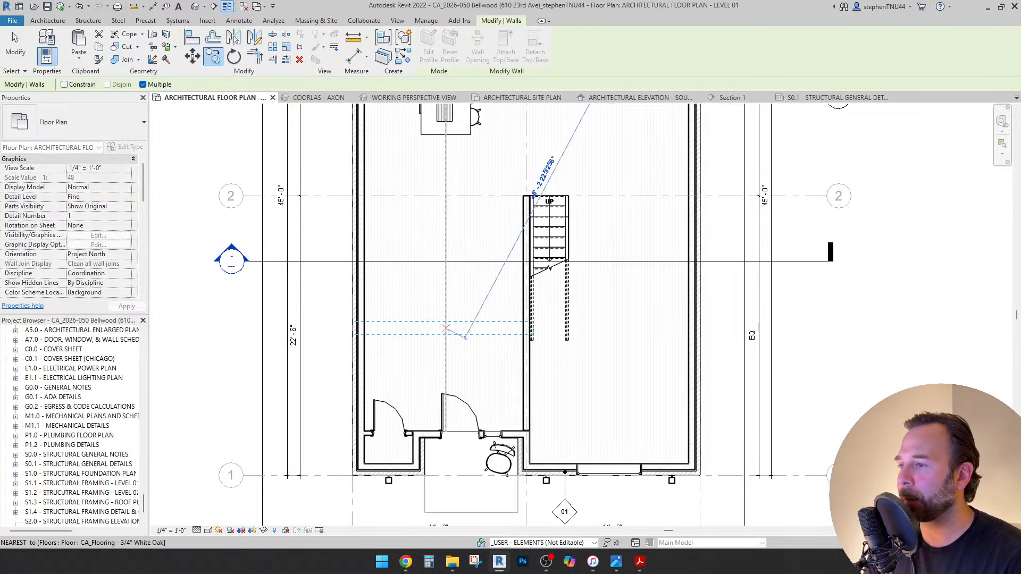
pyautogui.click(465, 335)
pyautogui.press('Escape')
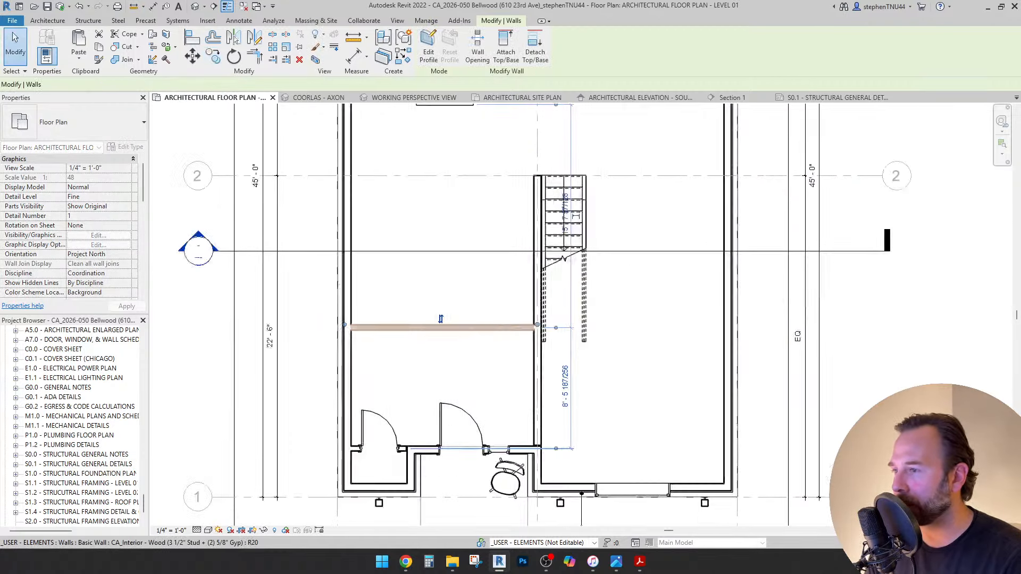
pyautogui.scroll(2, 434, 312)
pyautogui.scroll(-2, 517, 264)
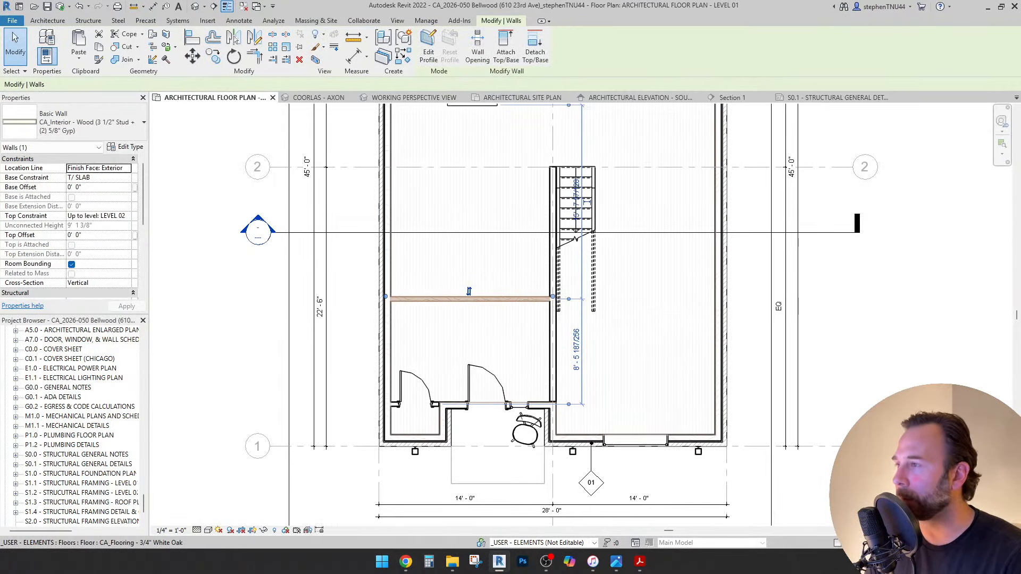
# Add an aligned 8' - 1" dimension from the new wall to the door wall.
pyautogui.press('d')
pyautogui.press('i')
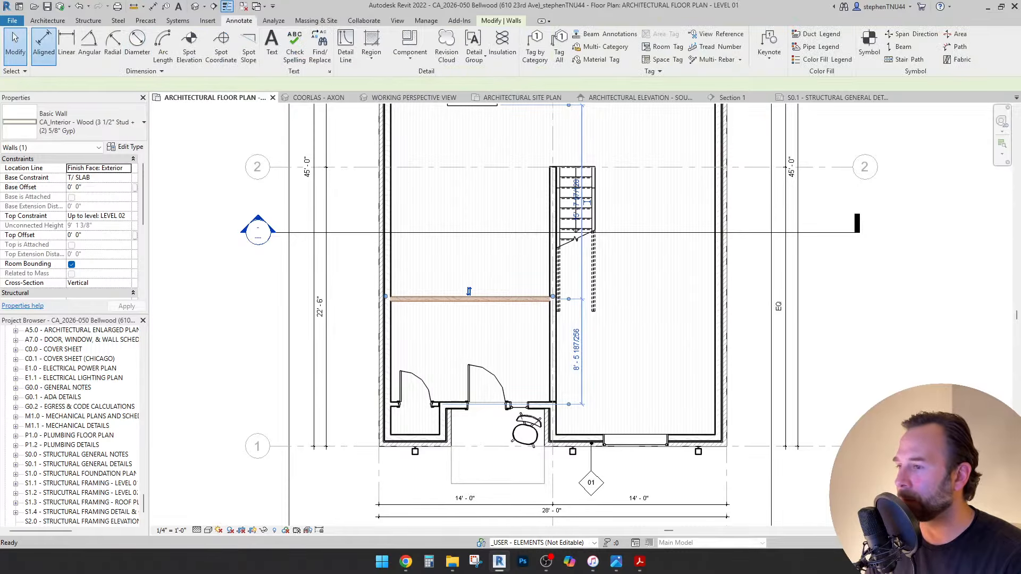
pyautogui.scroll(4, 456, 411)
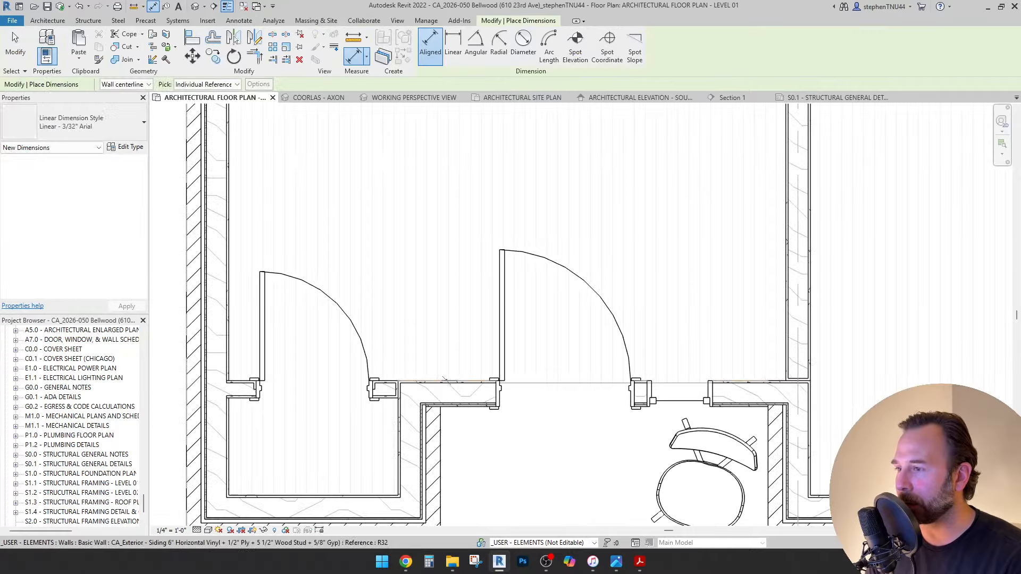
pyautogui.scroll(-2, 444, 380)
pyautogui.scroll(3, 436, 179)
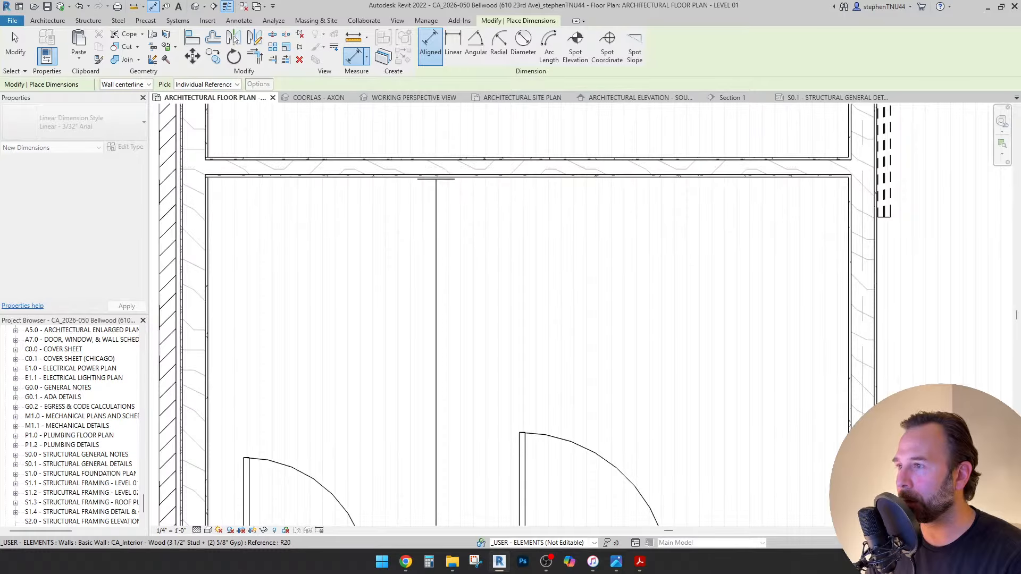
pyautogui.click(436, 177)
pyautogui.click(436, 260)
pyautogui.scroll(-3, 461, 259)
pyautogui.press('Escape')
# Set the copied wall's distance from the door wall to 7'-6".
pyautogui.click(458, 213)
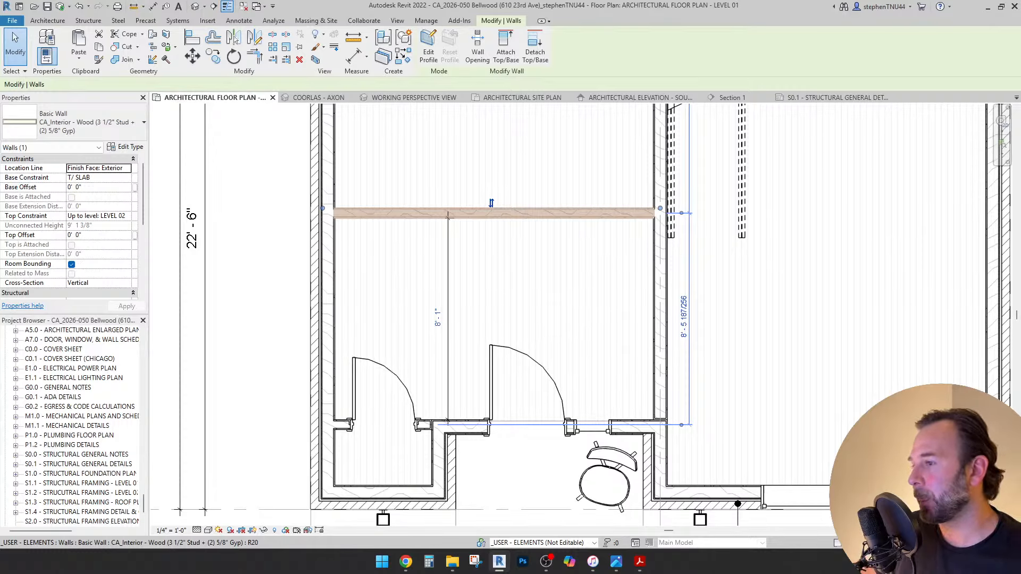
pyautogui.click(437, 318)
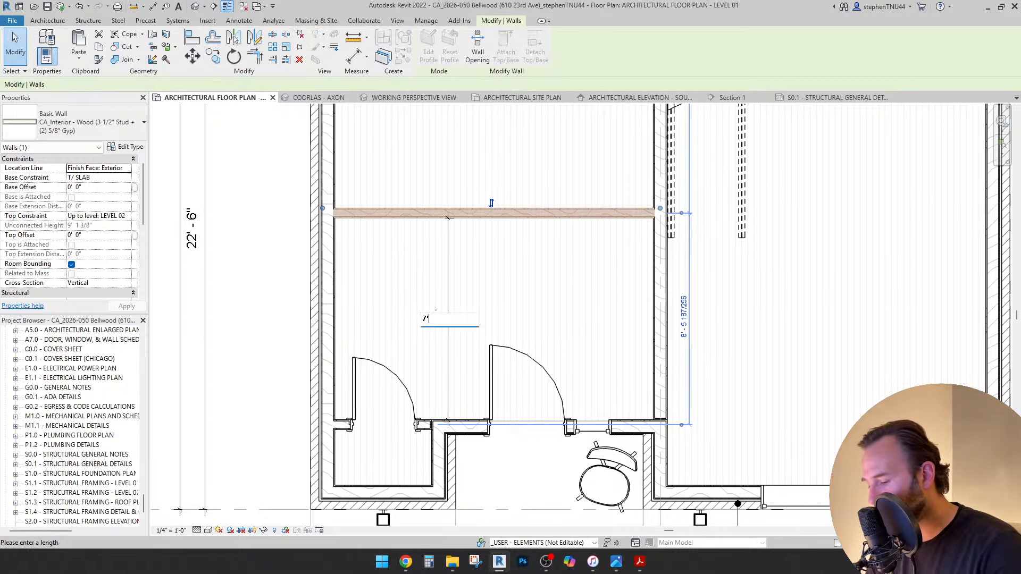
pyautogui.write("7'6")
pyautogui.press('Return')
pyautogui.scroll(-2, 534, 224)
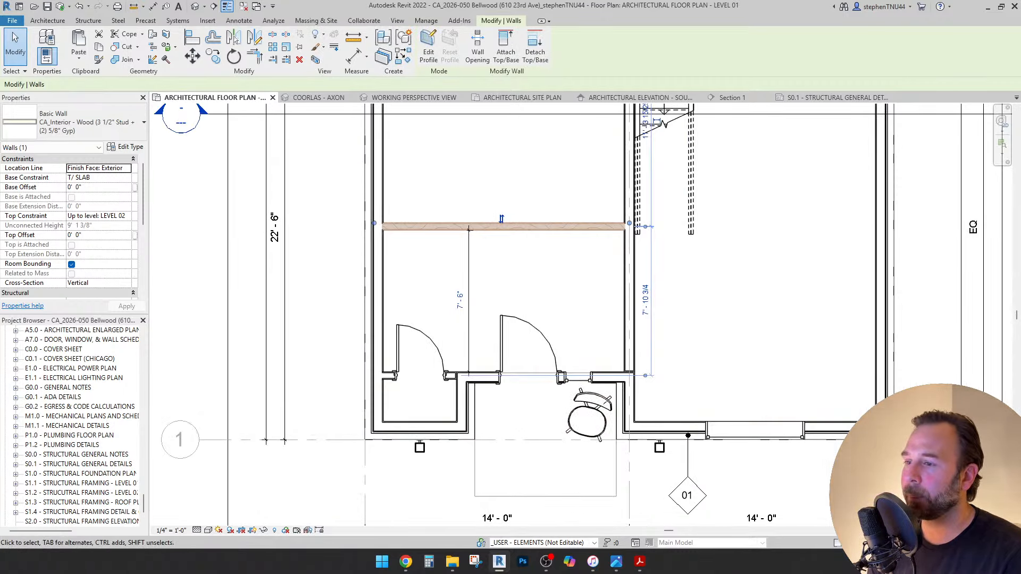
pyautogui.press('Escape')
pyautogui.scroll(2, 558, 428)
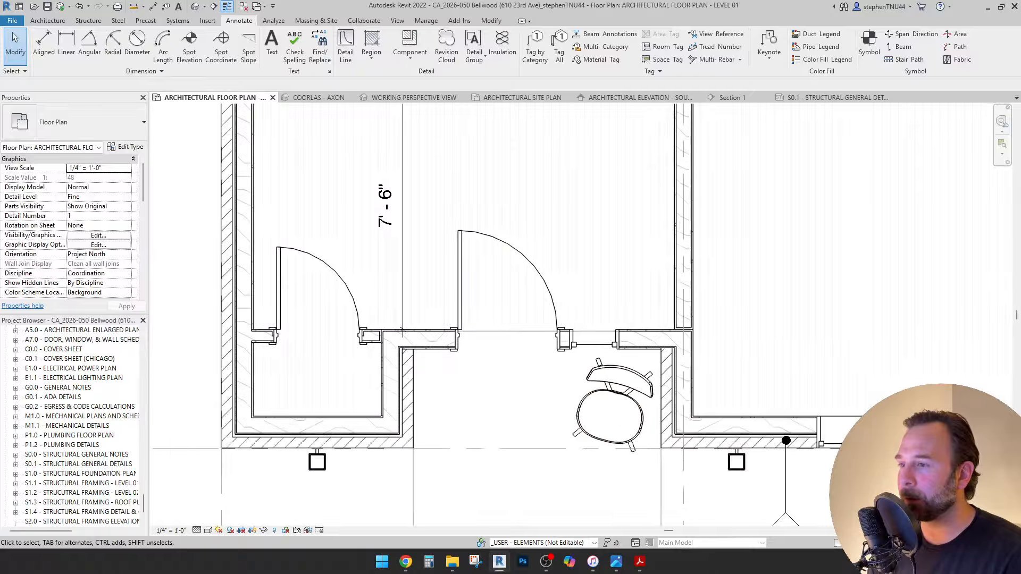
pyautogui.scroll(-2, 472, 382)
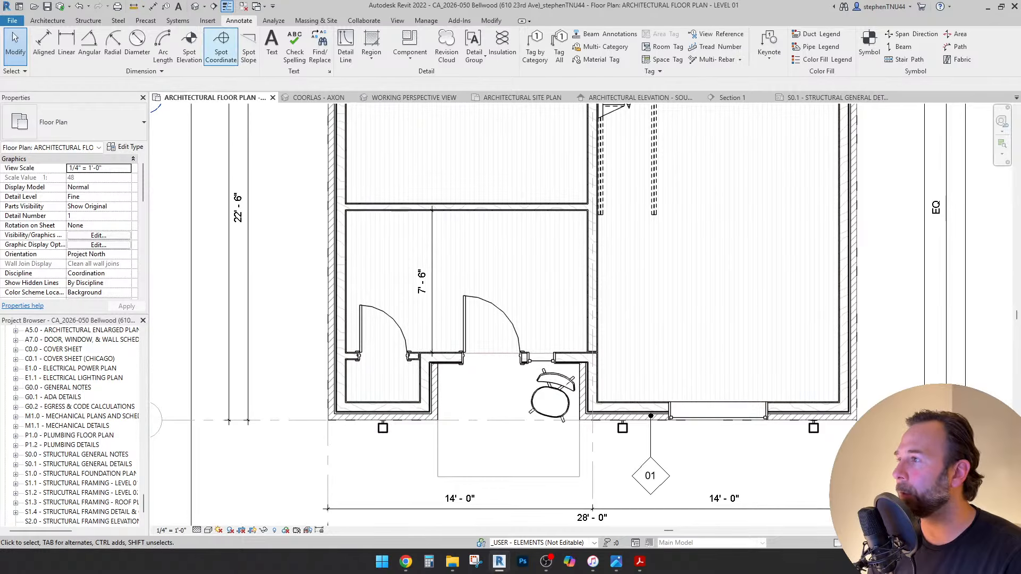
pyautogui.click(44, 42)
pyautogui.scroll(2, 438, 412)
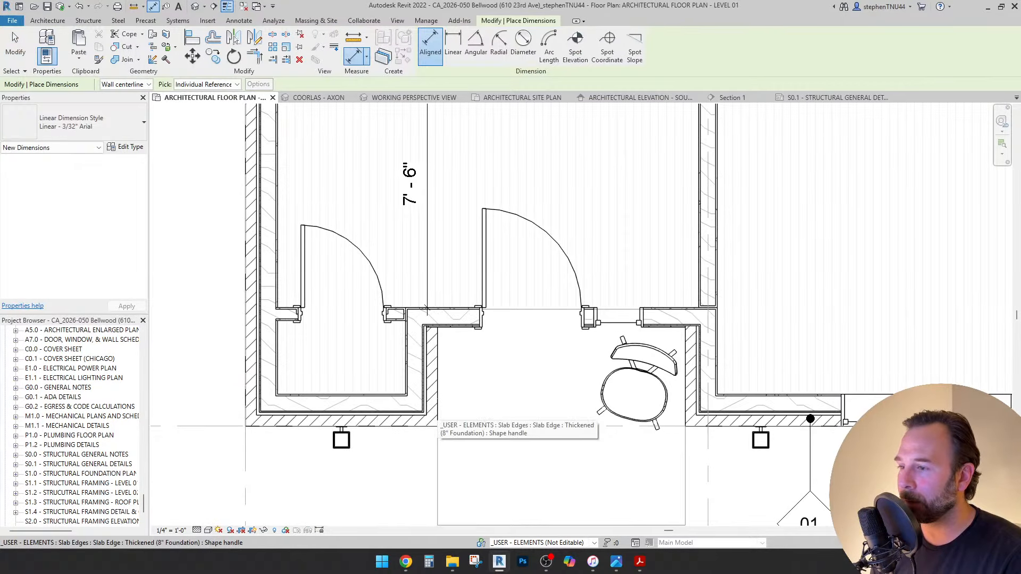
pyautogui.click(437, 412)
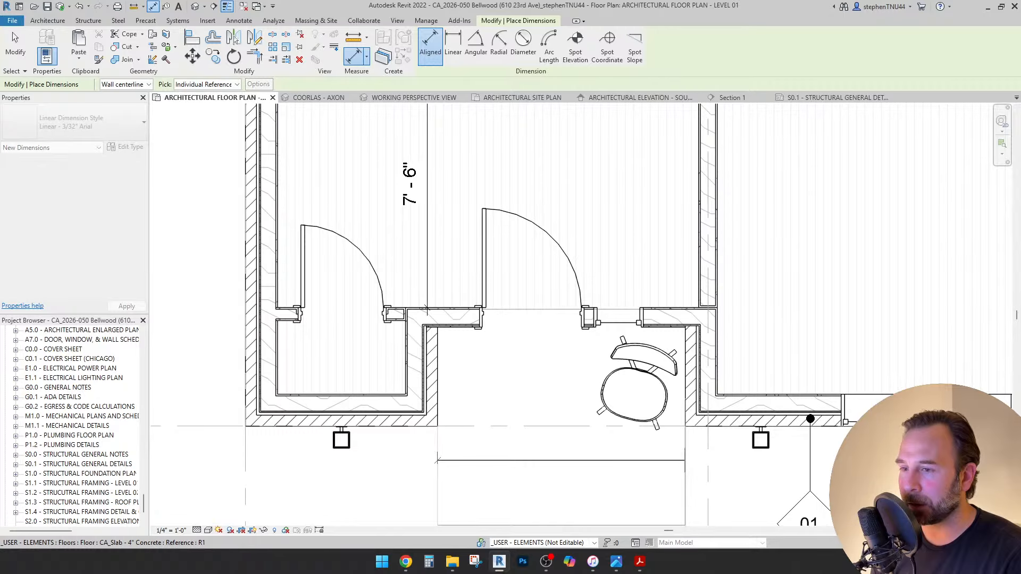
pyautogui.click(685, 465)
pyautogui.click(568, 468)
pyautogui.scroll(-1, 470, 353)
pyautogui.scroll(-1, 457, 348)
pyautogui.press('Escape')
pyautogui.press('Escape')
pyautogui.scroll(-1, 499, 332)
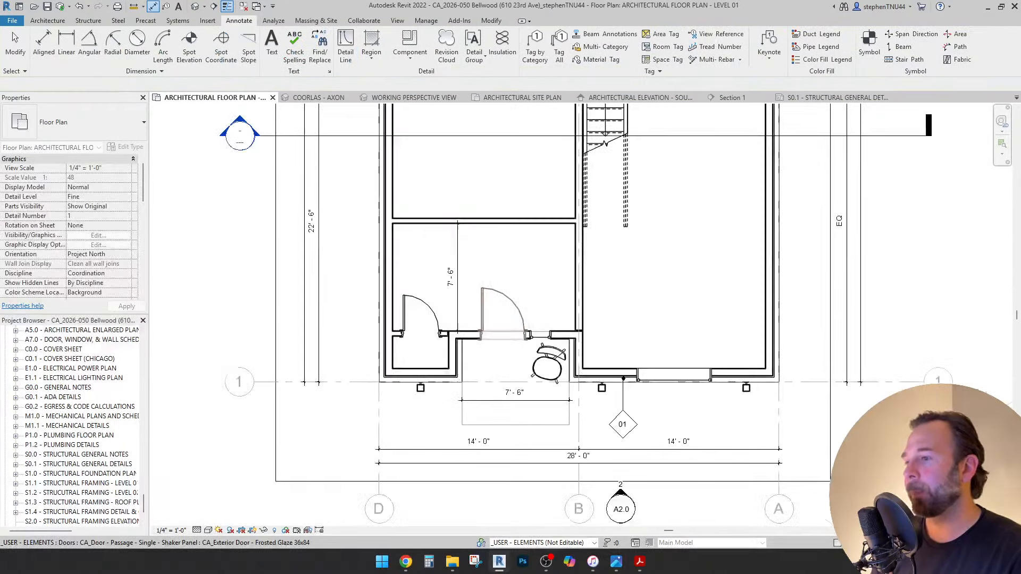
pyautogui.moveTo(537, 372); pyautogui.dragTo(532, 381, button='middle')
pyautogui.scroll(1, 533, 382)
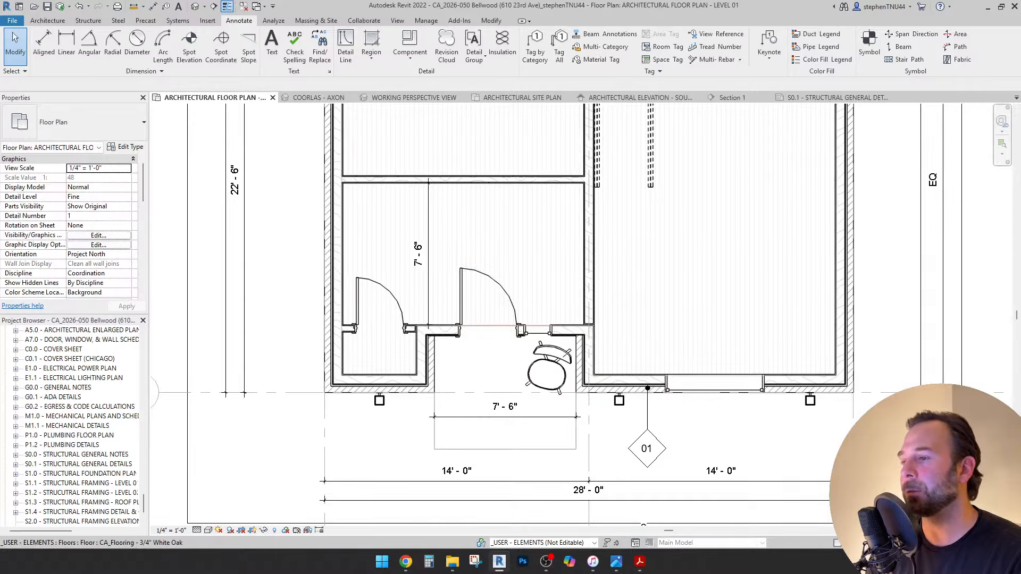
pyautogui.click(524, 417)
pyautogui.press('Delete')
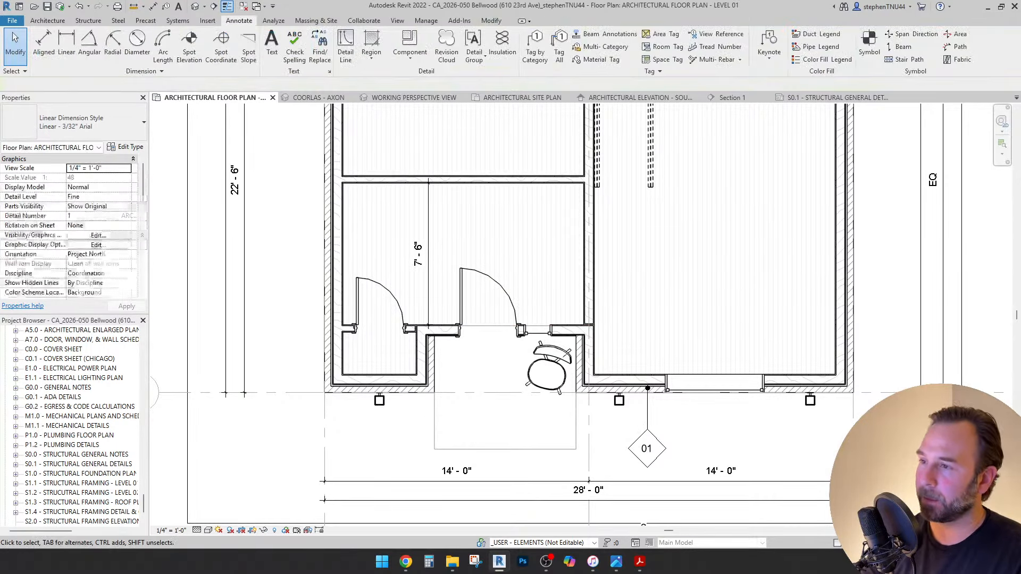
pyautogui.moveTo(471, 212); pyautogui.dragTo(474, 258, button='middle')
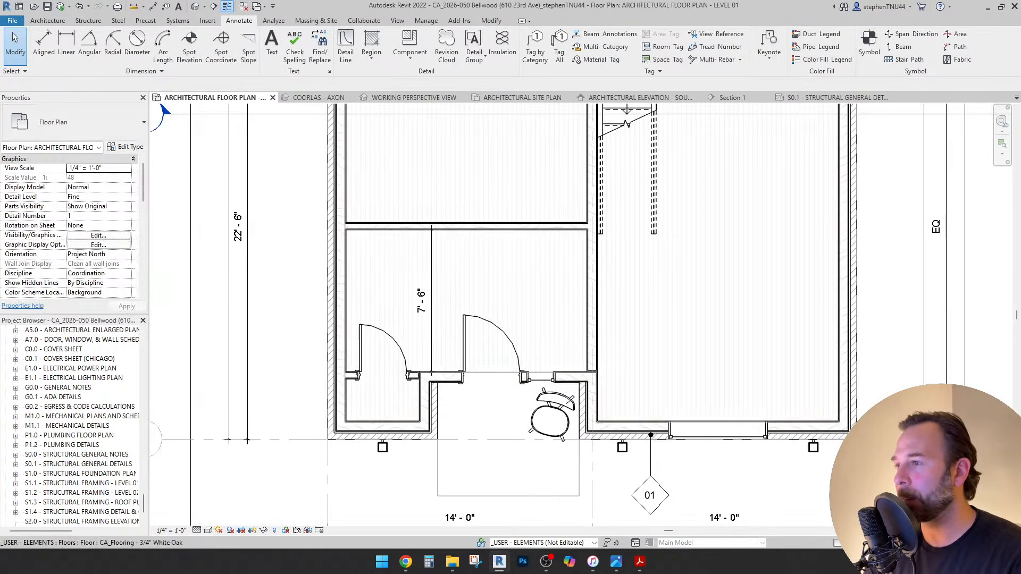
pyautogui.click(47, 20)
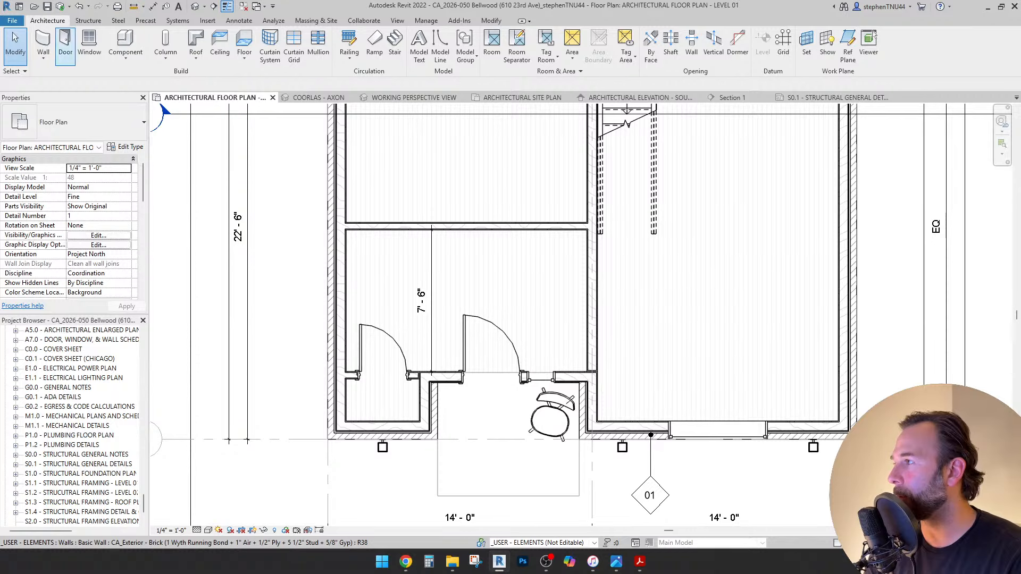
# Place a Cased Opening - Passage 48x84 door in the hall's back wall.
pyautogui.click(65, 47)
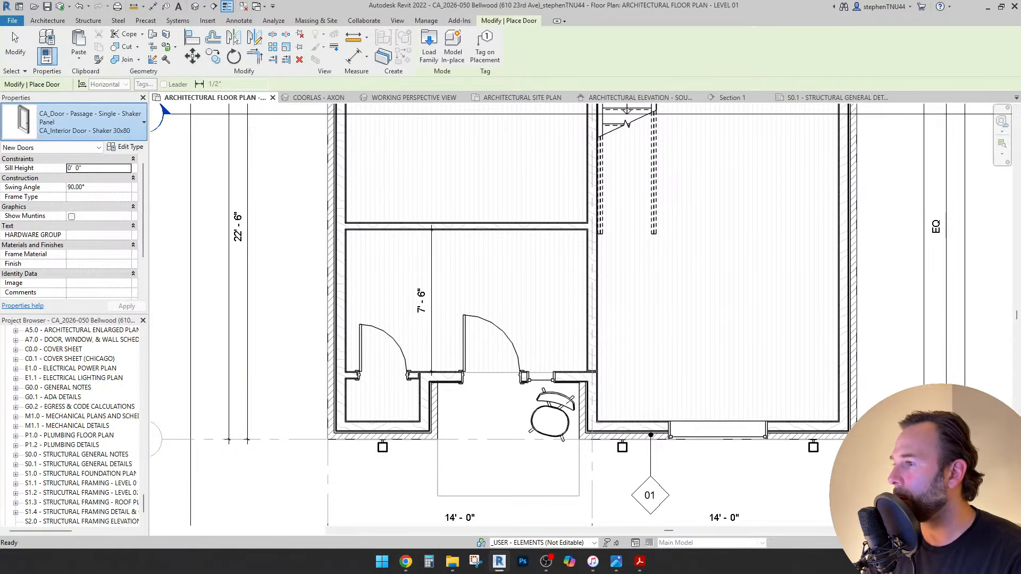
pyautogui.click(75, 121)
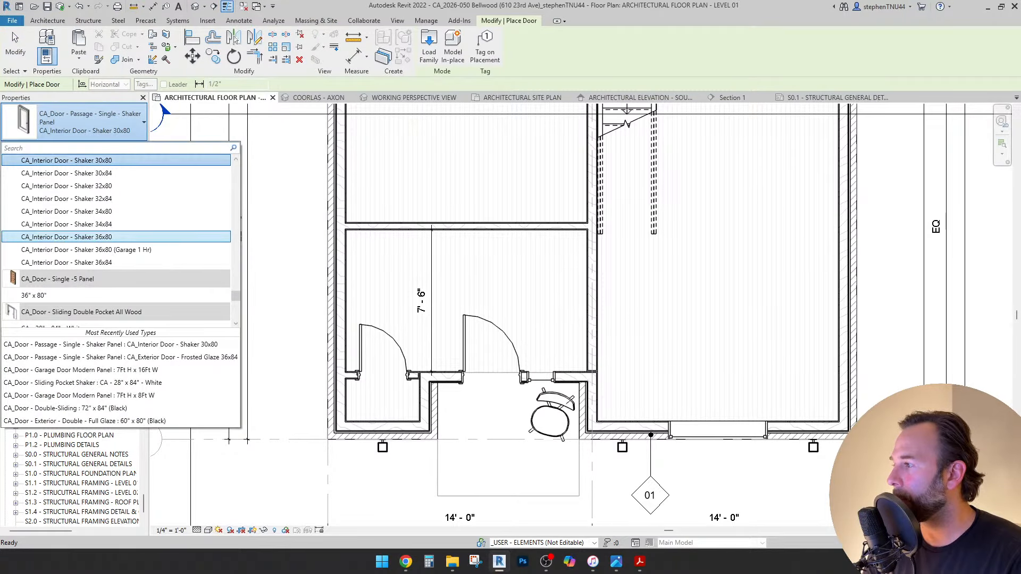
pyautogui.scroll(8, 117, 240)
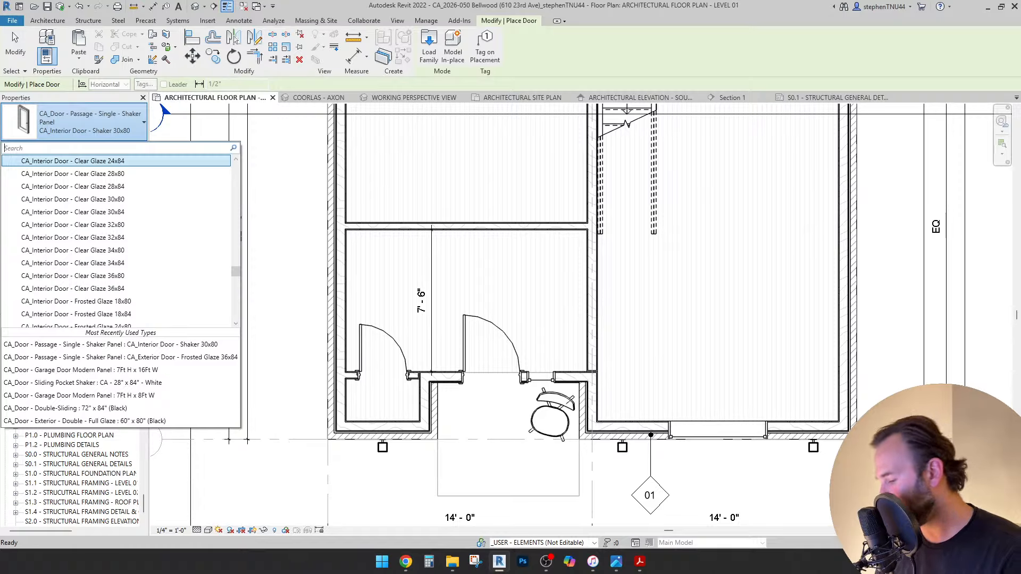
pyautogui.write('case')
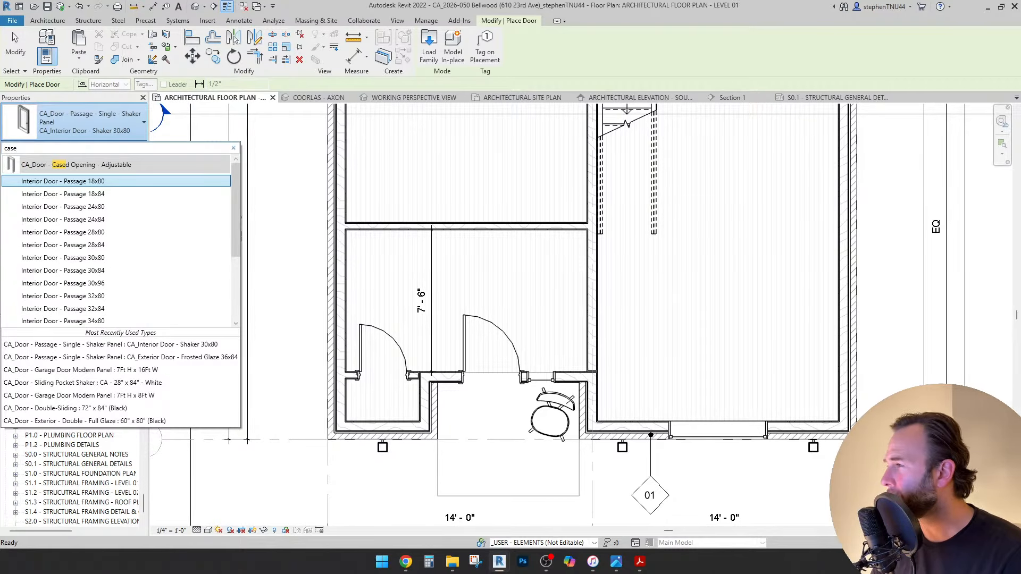
pyautogui.press('Down')
pyautogui.press('Down')
pyautogui.press('Down')
pyautogui.press('Down')
pyautogui.press('Down')
pyautogui.press('Down')
pyautogui.press('Down')
pyautogui.press('Down')
pyautogui.press('Down')
pyautogui.press('Down')
pyautogui.press('Down')
pyautogui.press('Down')
pyautogui.press('Down')
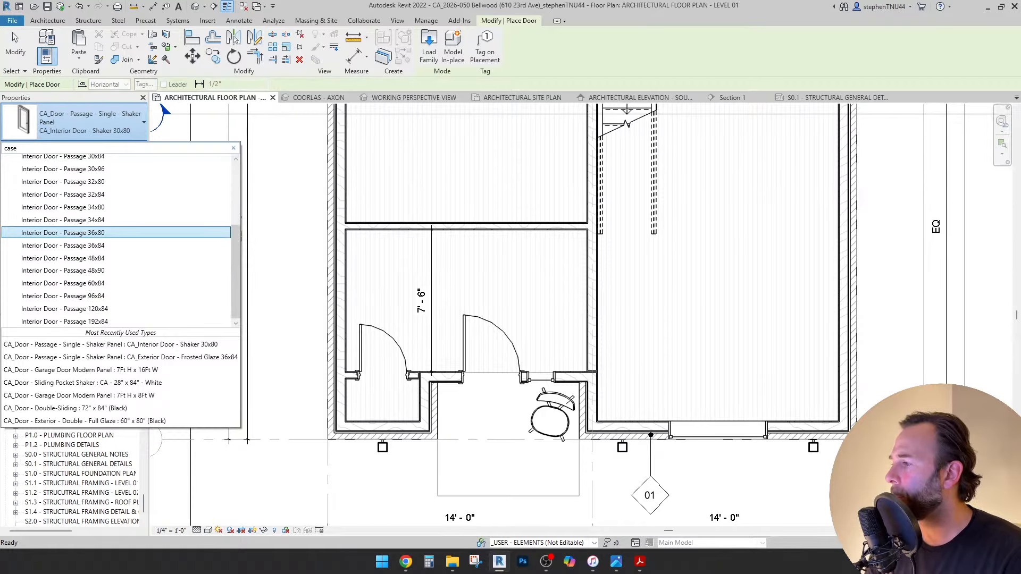
pyautogui.press('Down')
pyautogui.press('Down')
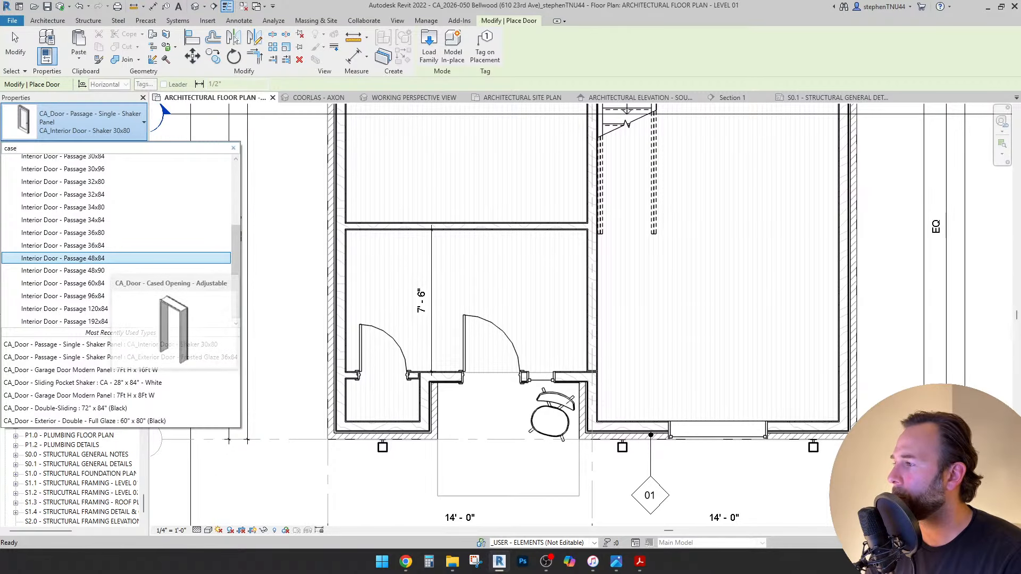
pyautogui.press('Return')
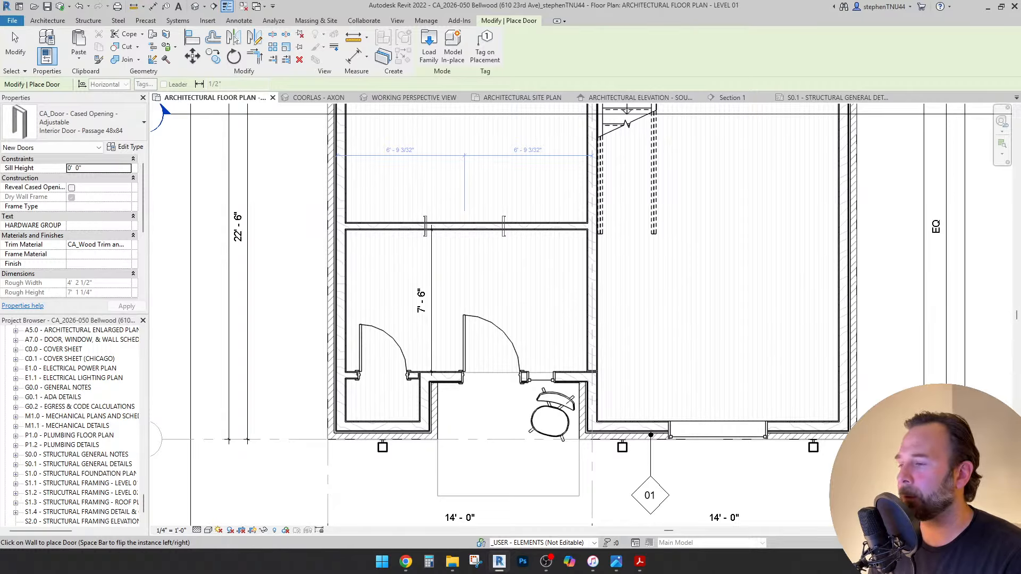
pyautogui.click(431, 229)
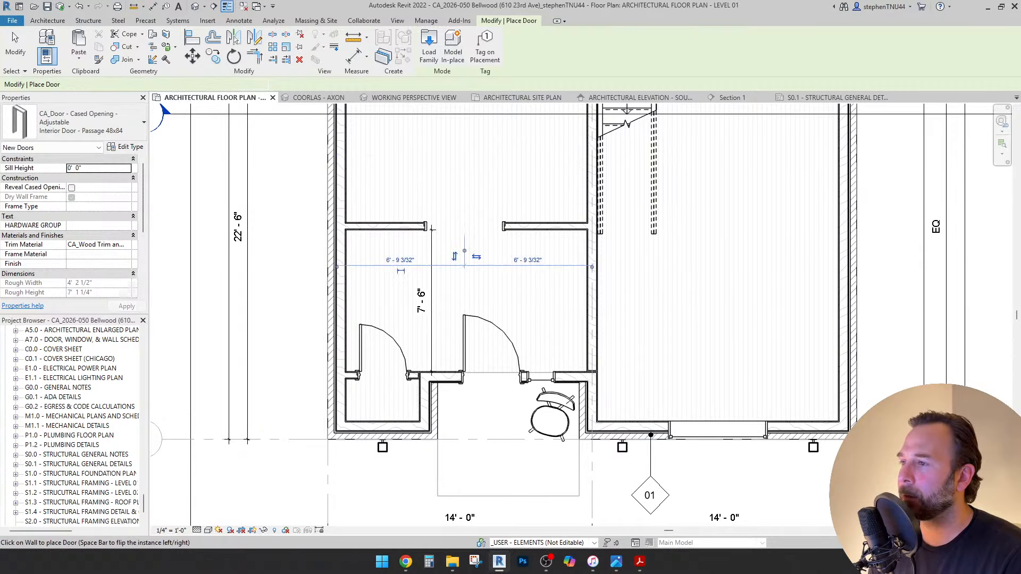
pyautogui.press('Escape')
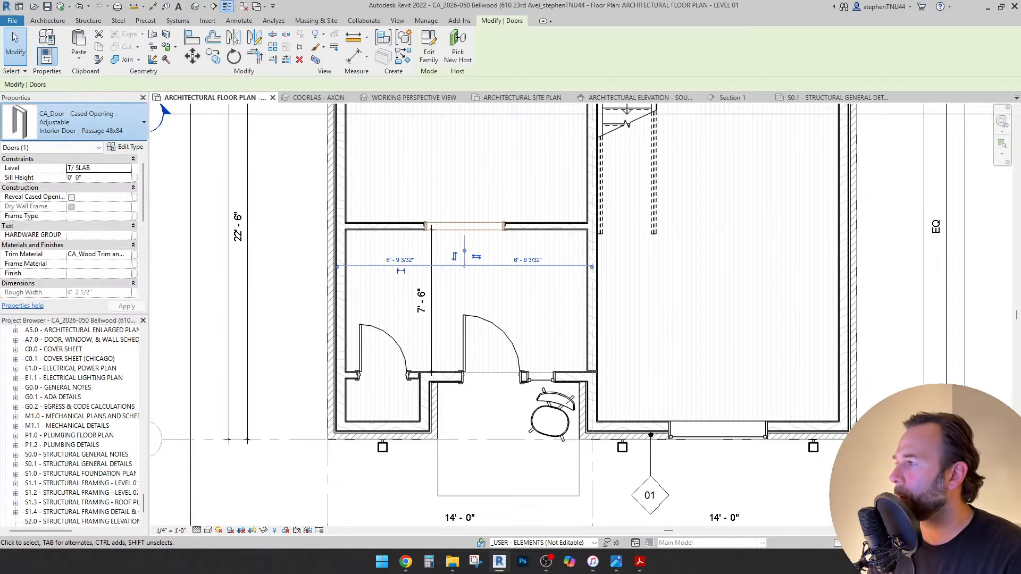
# Change the new cased opening's type to Passage 96x84.
pyautogui.click(80, 122)
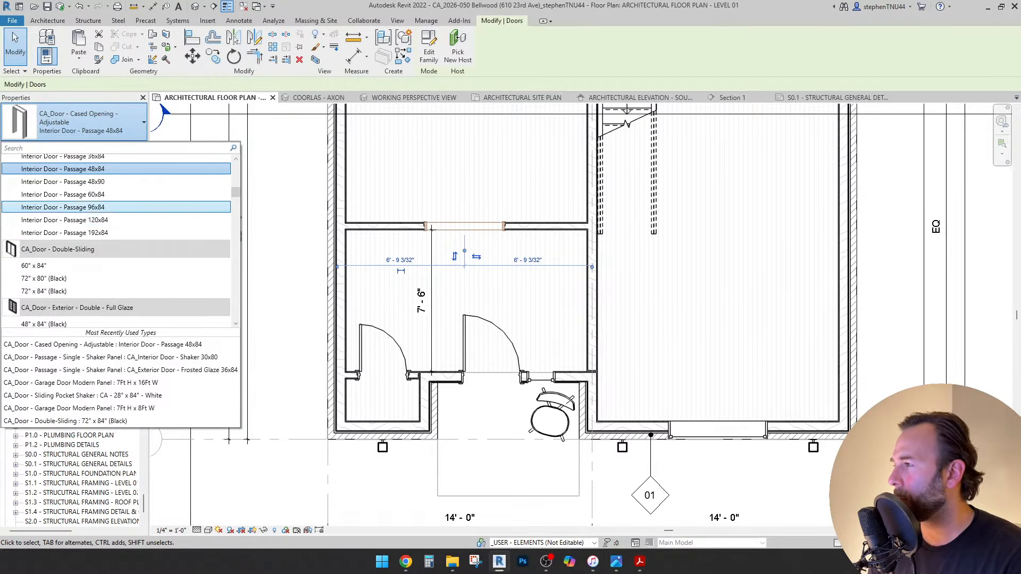
pyautogui.click(101, 207)
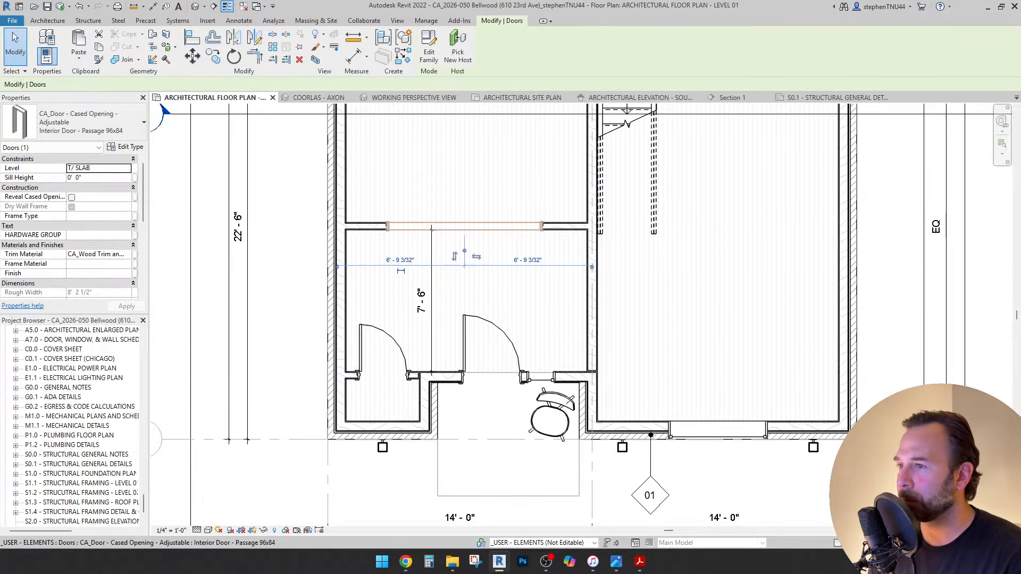
pyautogui.press('Escape')
pyautogui.scroll(-2, 431, 228)
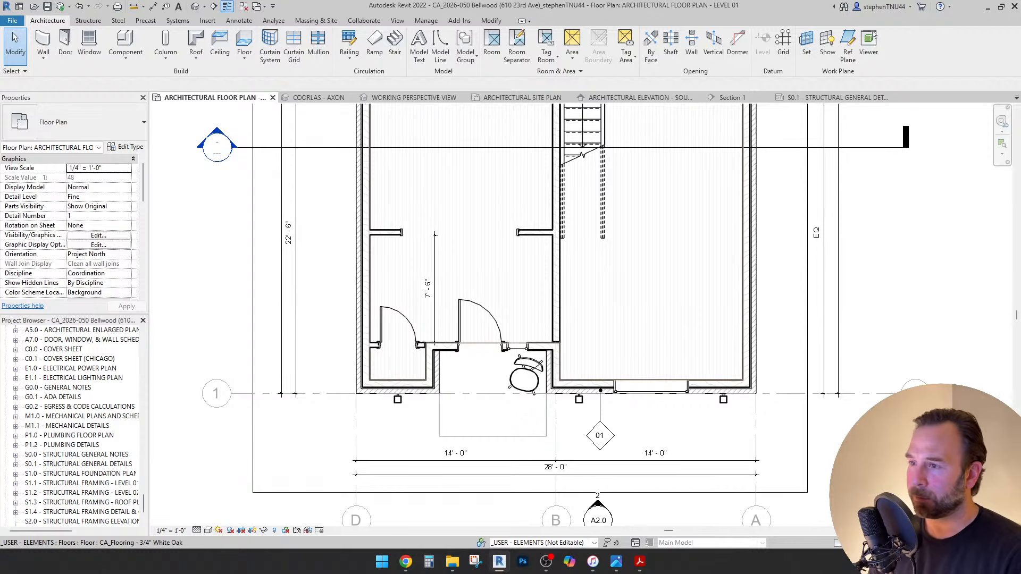
# Frame the hall in the plan view, briefly selecting the white oak floor.
pyautogui.scroll(5, 435, 235)
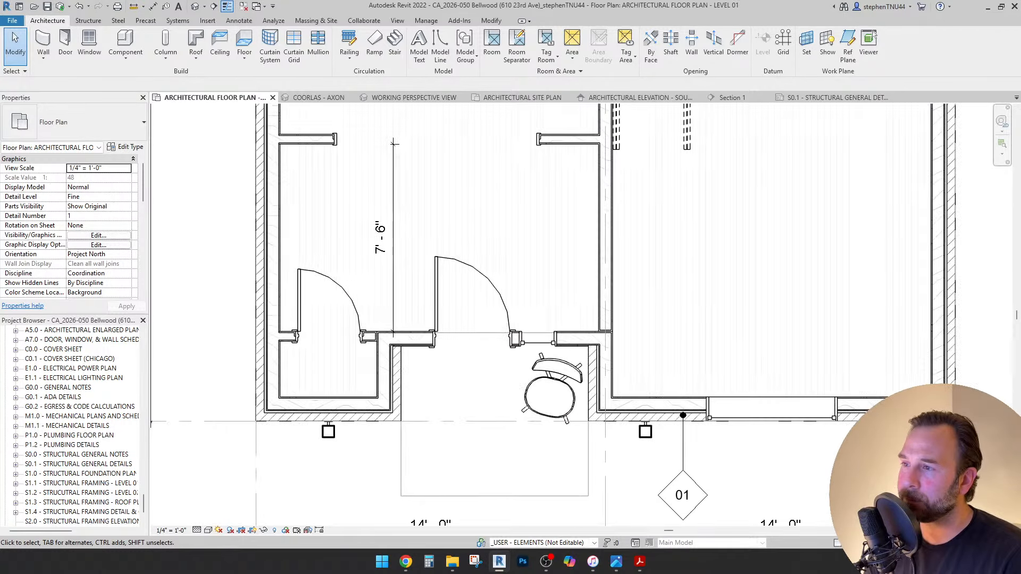
pyautogui.scroll(-3, 523, 359)
pyautogui.scroll(2, 523, 359)
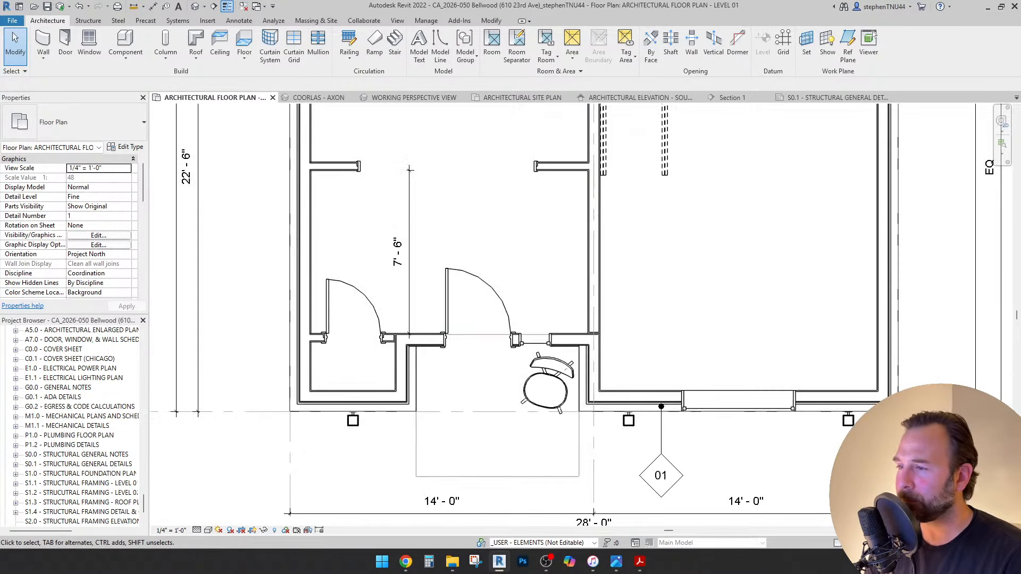
pyautogui.scroll(1, 468, 372)
pyautogui.scroll(-1, 494, 343)
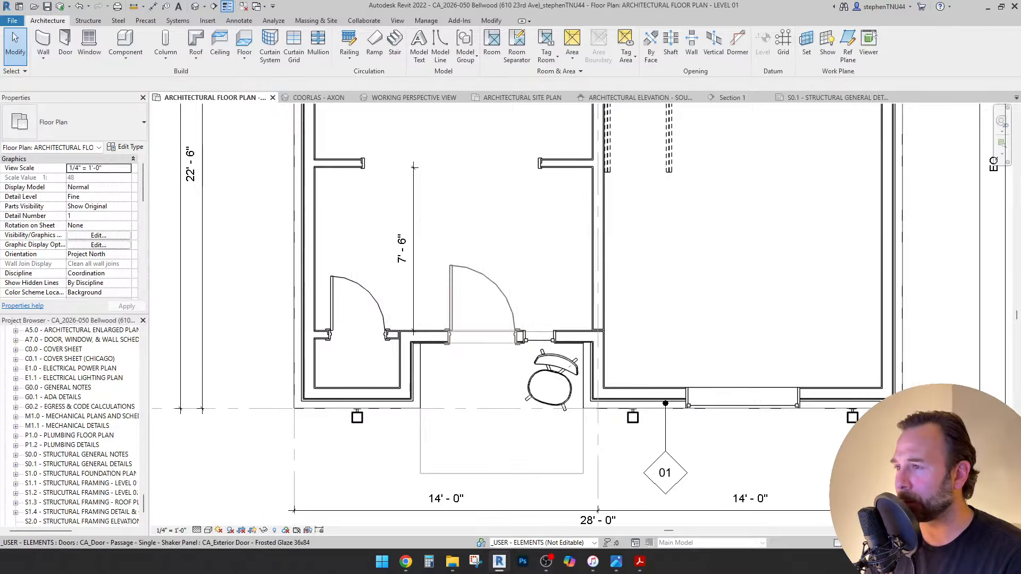
pyautogui.moveTo(478, 373); pyautogui.dragTo(420, 404, button='middle')
pyautogui.scroll(-1, 420, 404)
pyautogui.click(424, 367)
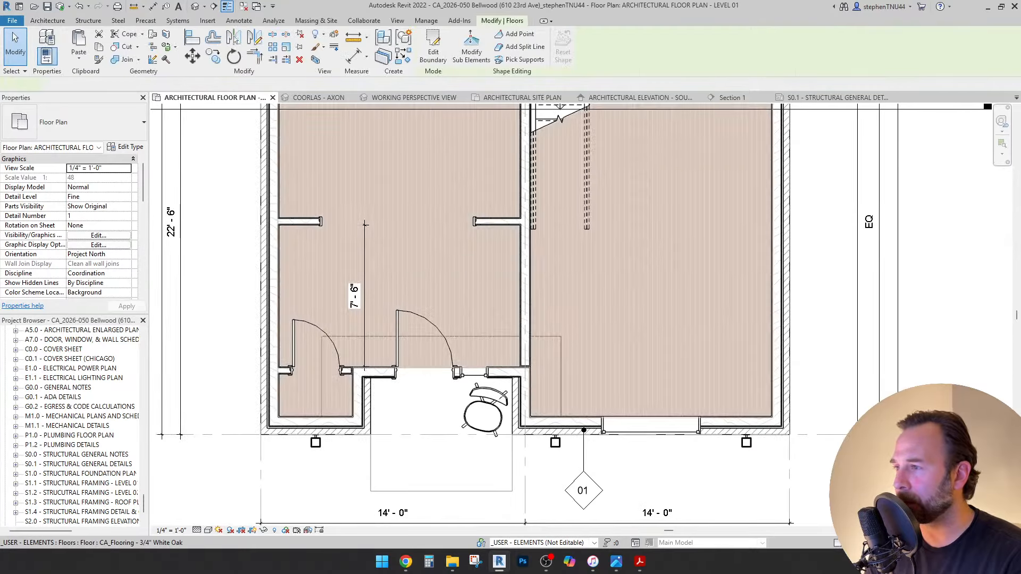
pyautogui.press('Escape')
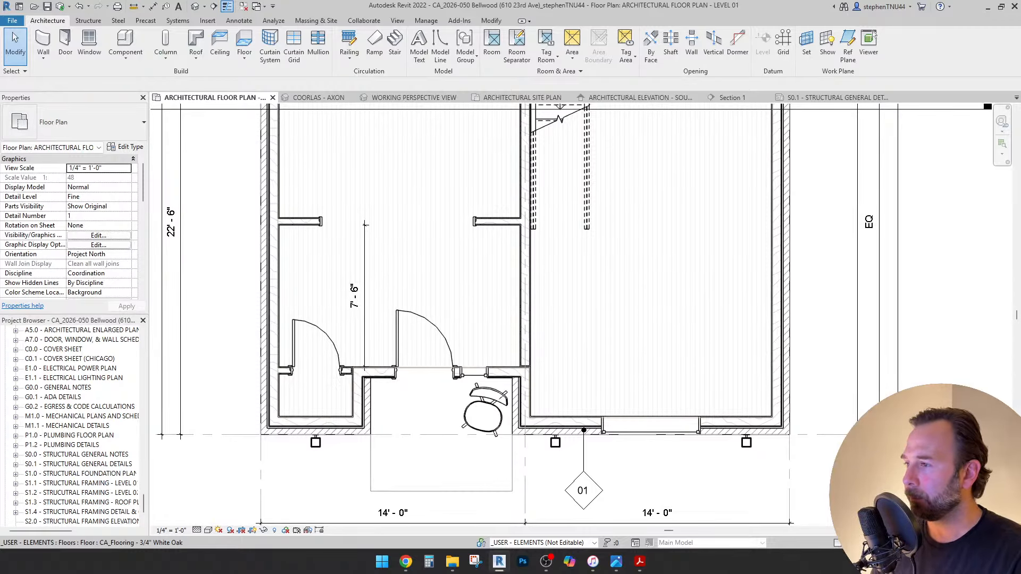
# Delete the hall's 7'-6" dimension and open the Component placement options.
pyautogui.click(354, 295)
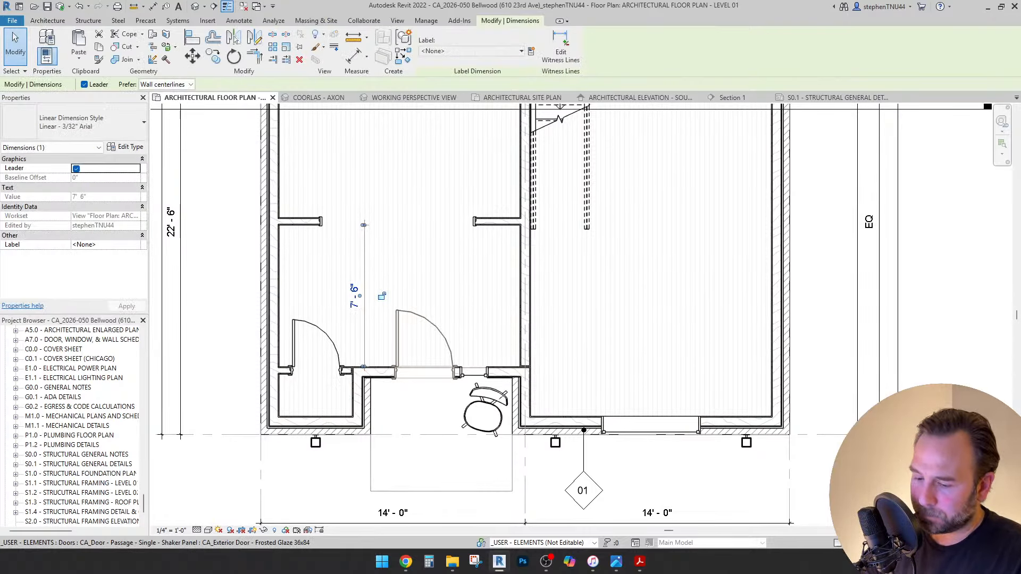
pyautogui.press('Delete')
pyautogui.moveTo(372, 298); pyautogui.dragTo(382, 303, button='middle')
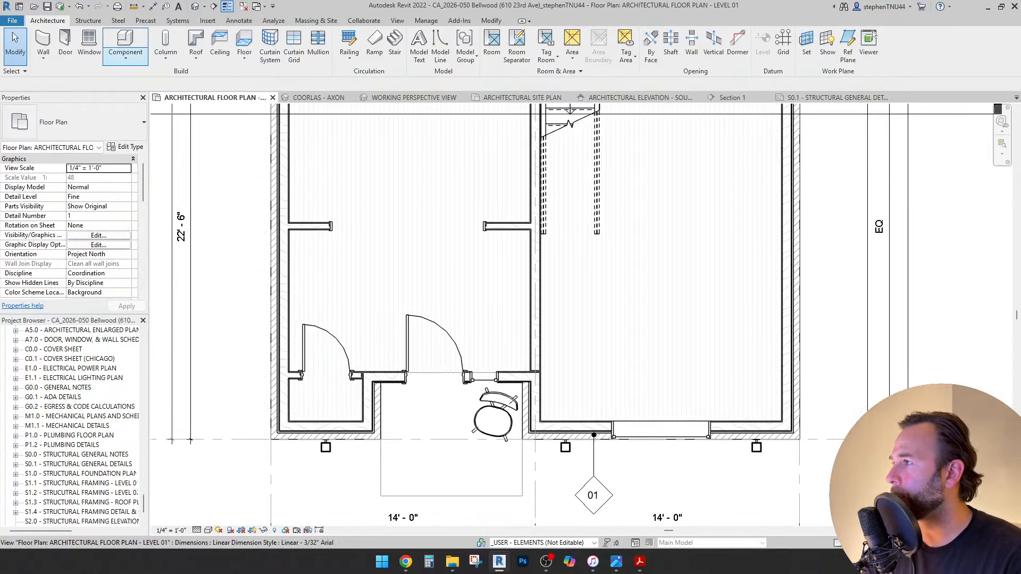
pyautogui.click(125, 56)
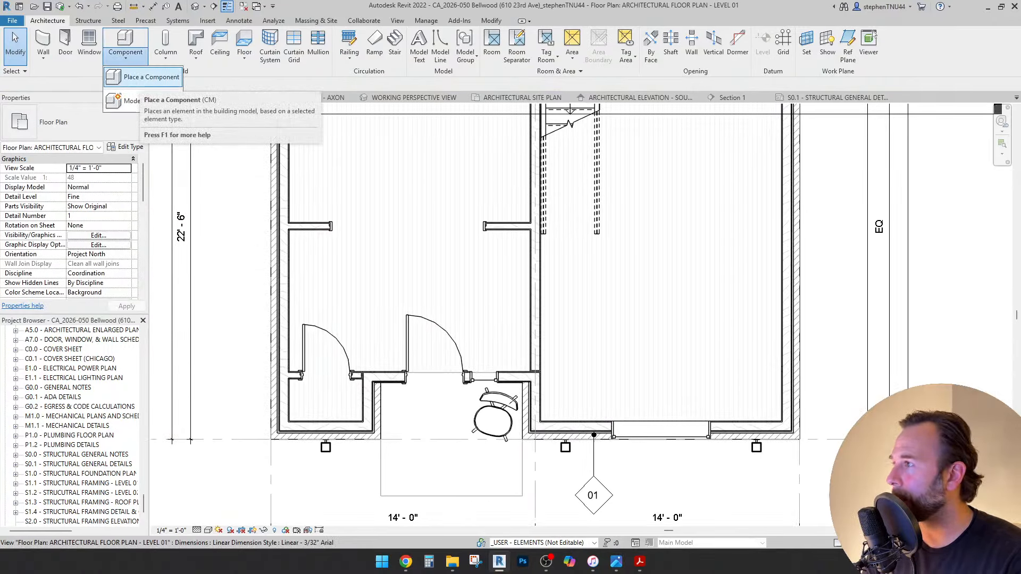
# Start Place a Component and pick CA_Furniture - Console Table 12x30 from the type list.
pyautogui.click(148, 78)
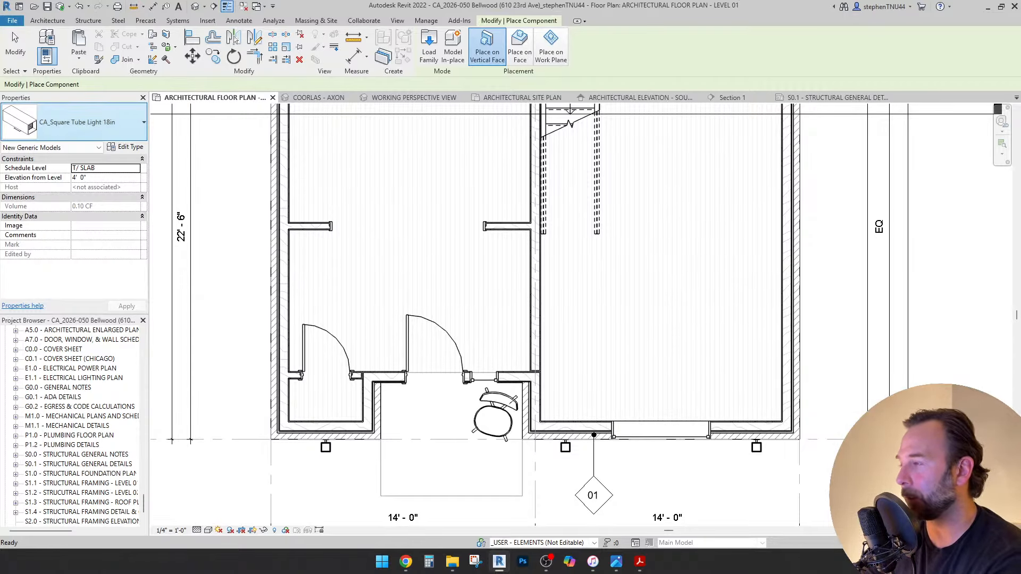
pyautogui.click(90, 122)
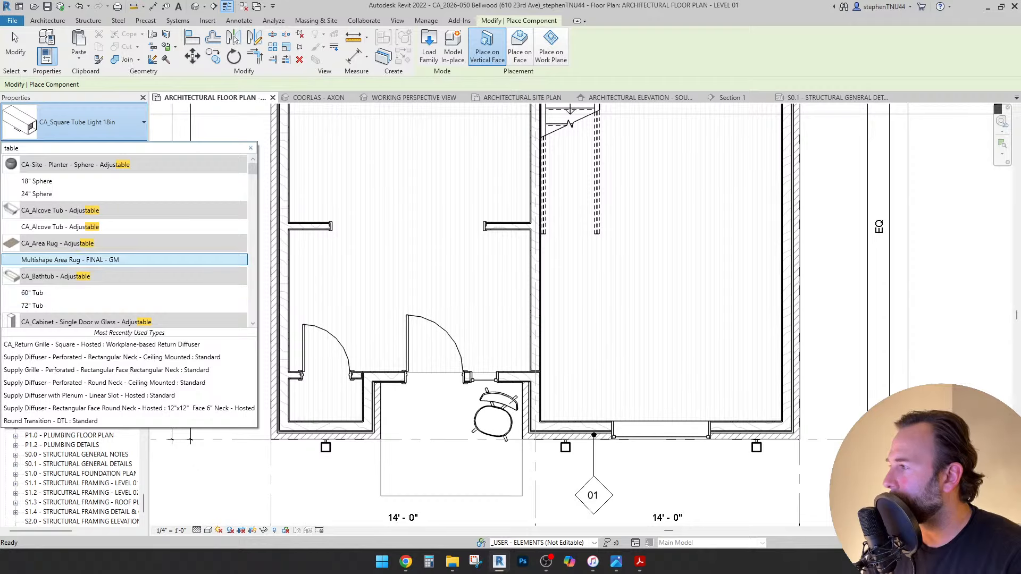
pyautogui.scroll(-3, 127, 240)
pyautogui.scroll(-10, 127, 239)
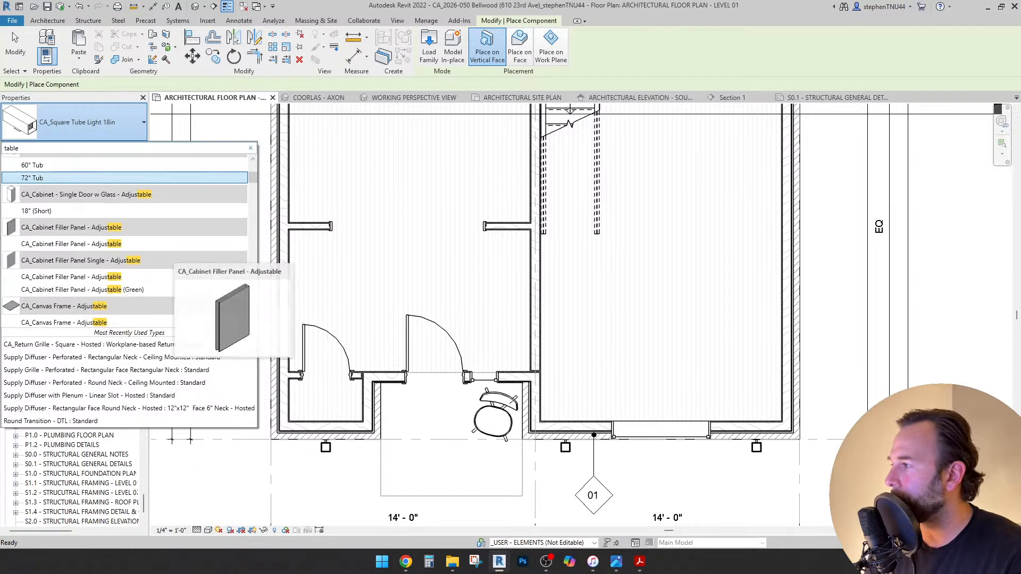
pyautogui.scroll(-8, 128, 239)
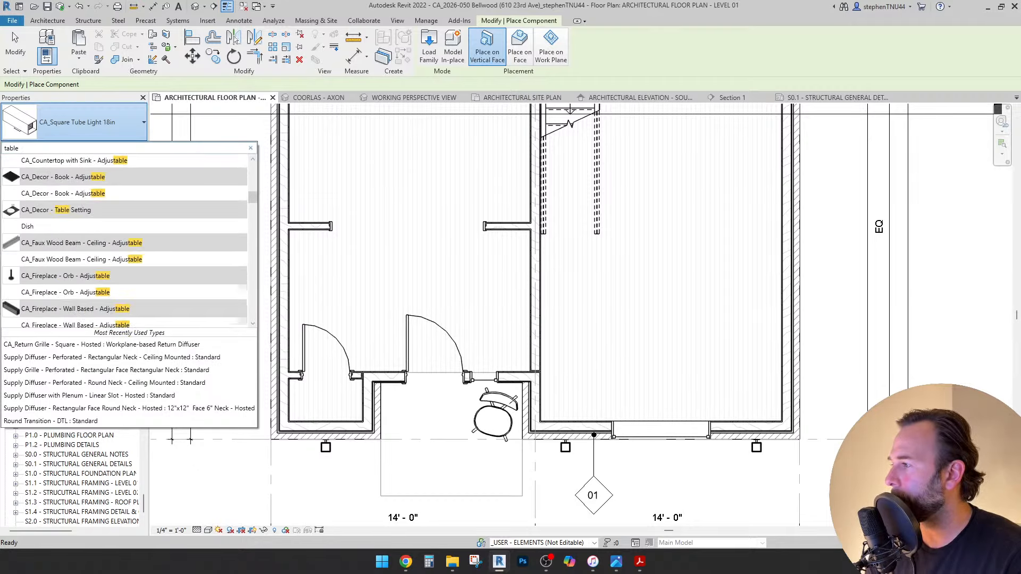
pyautogui.scroll(-8, 128, 239)
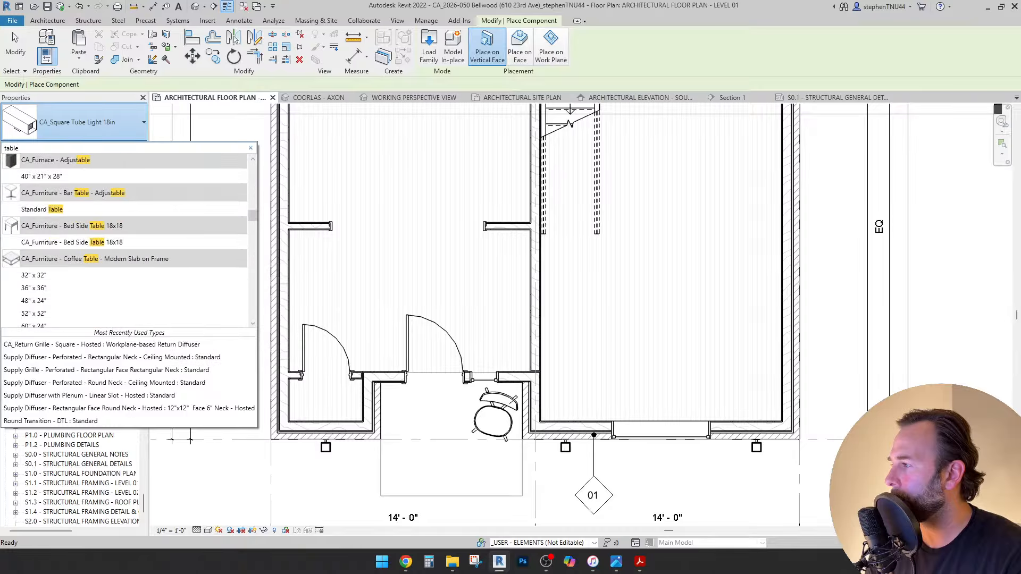
pyautogui.scroll(-5, 128, 239)
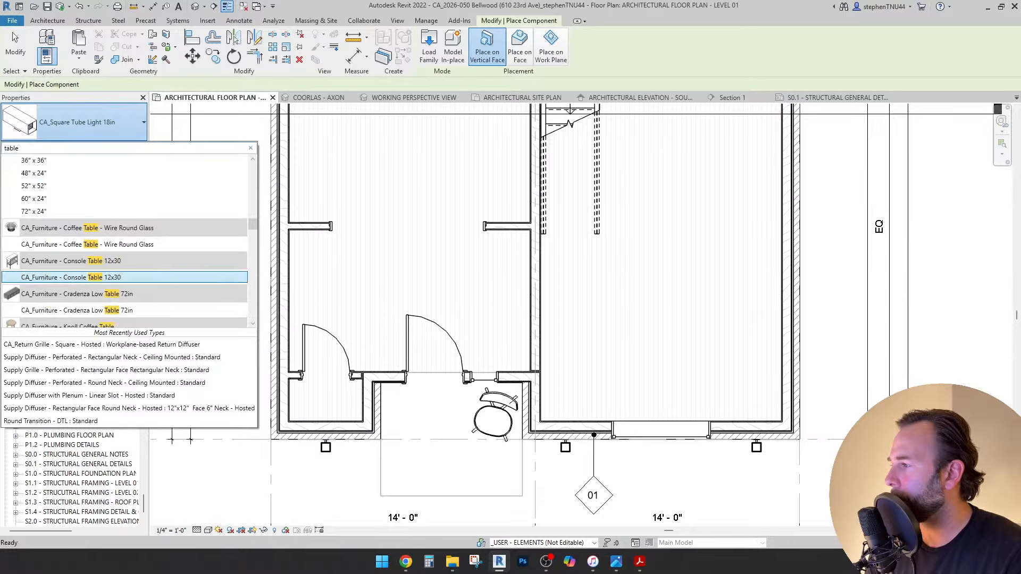
pyautogui.click(127, 277)
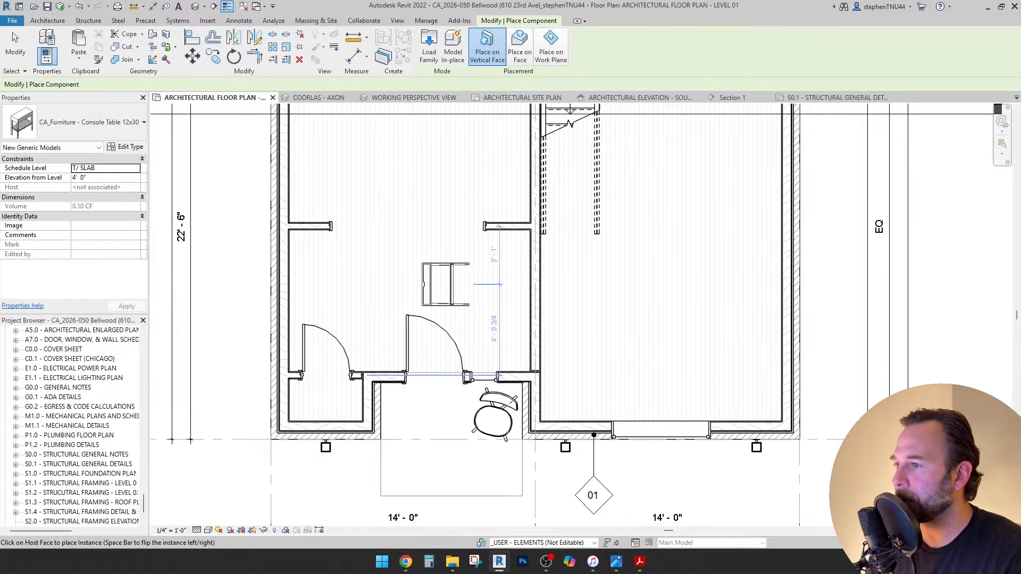
# Place the console table on the floor face and rotate it 90°.
pyautogui.click(519, 51)
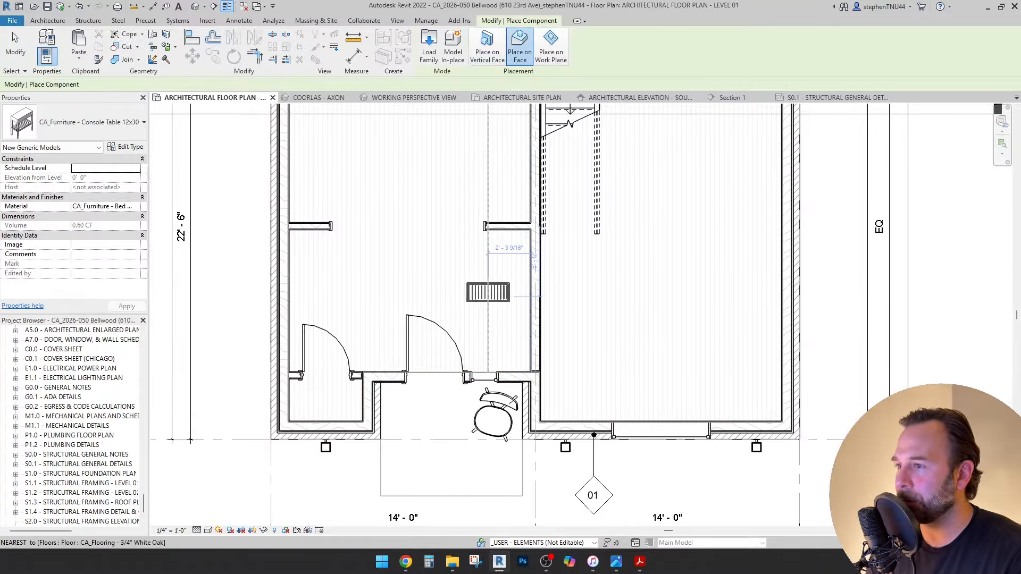
pyautogui.scroll(2, 497, 306)
pyautogui.press('Escape')
pyautogui.click(478, 280)
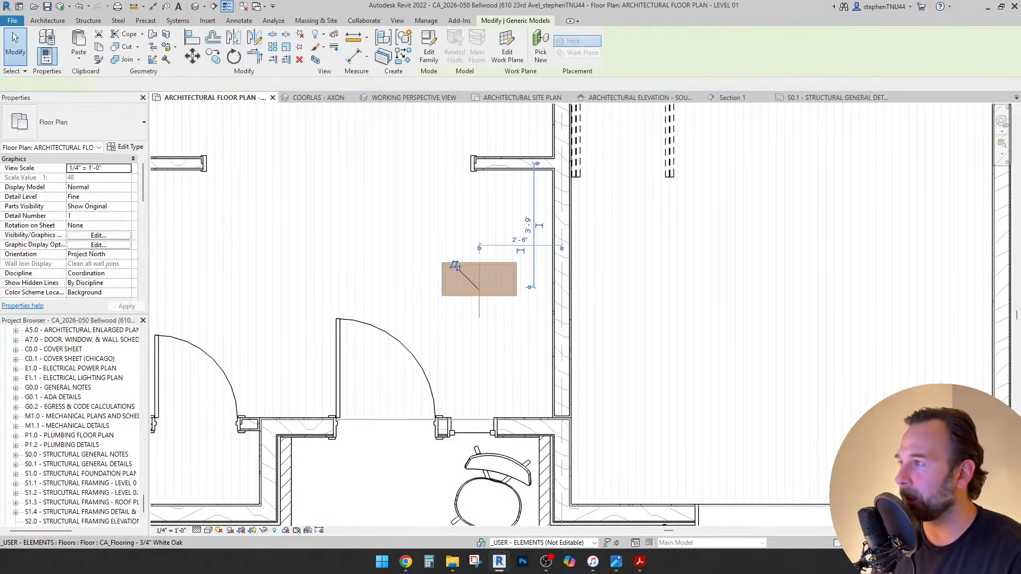
pyautogui.click(423, 371)
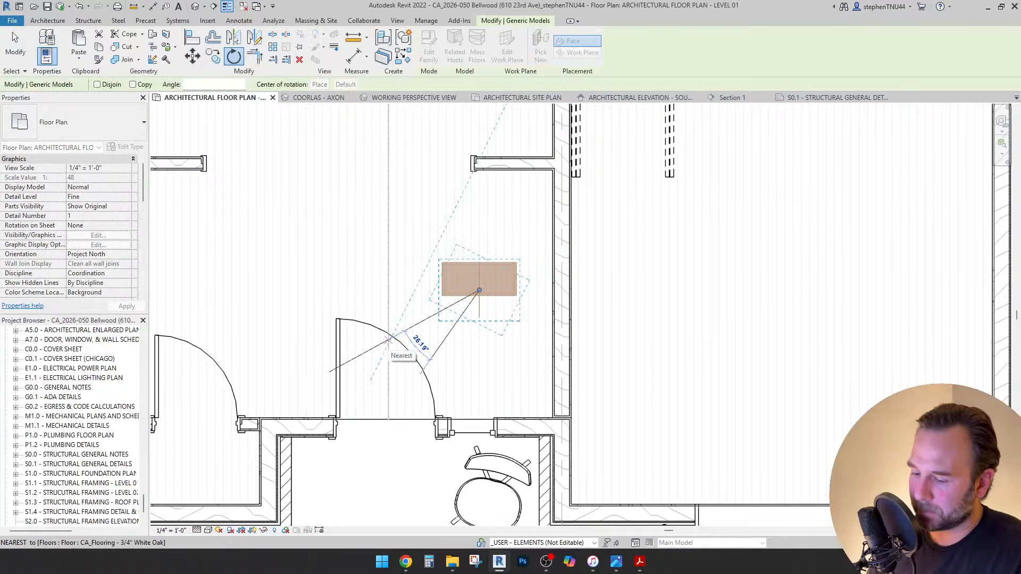
pyautogui.write('90')
pyautogui.press('Return')
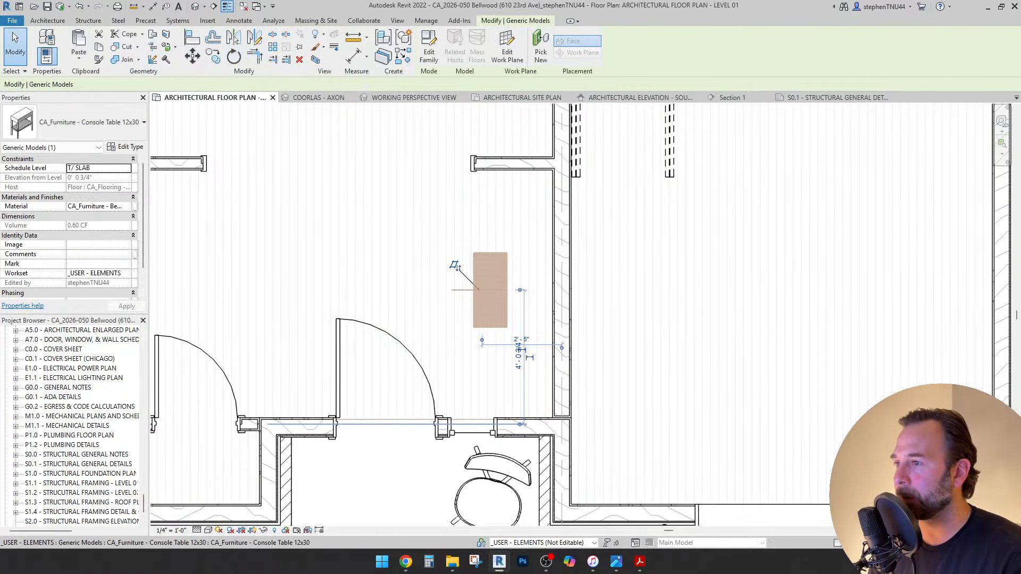
pyautogui.scroll(-2, 428, 324)
pyautogui.scroll(-1, 430, 317)
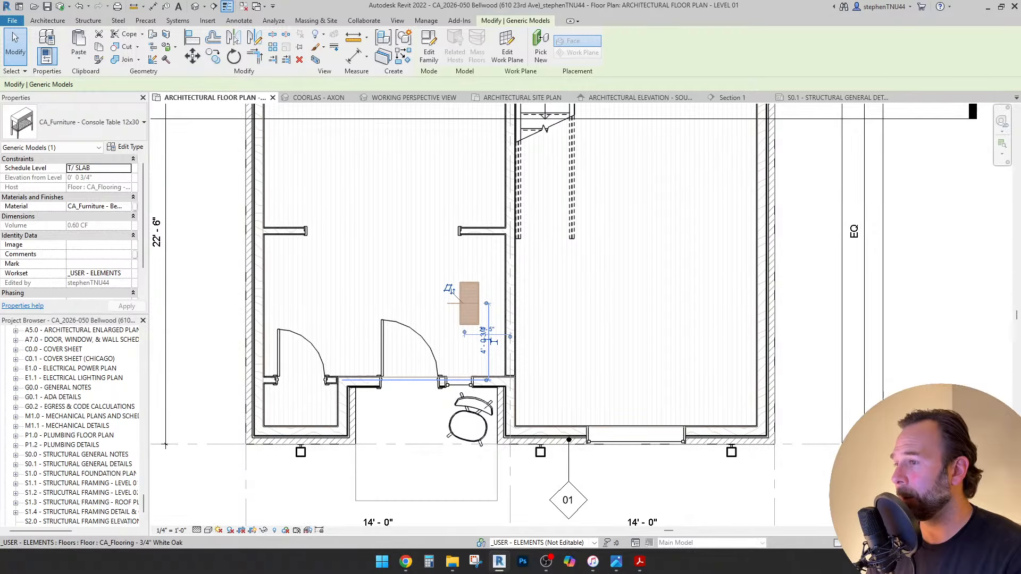
pyautogui.scroll(1, 438, 300)
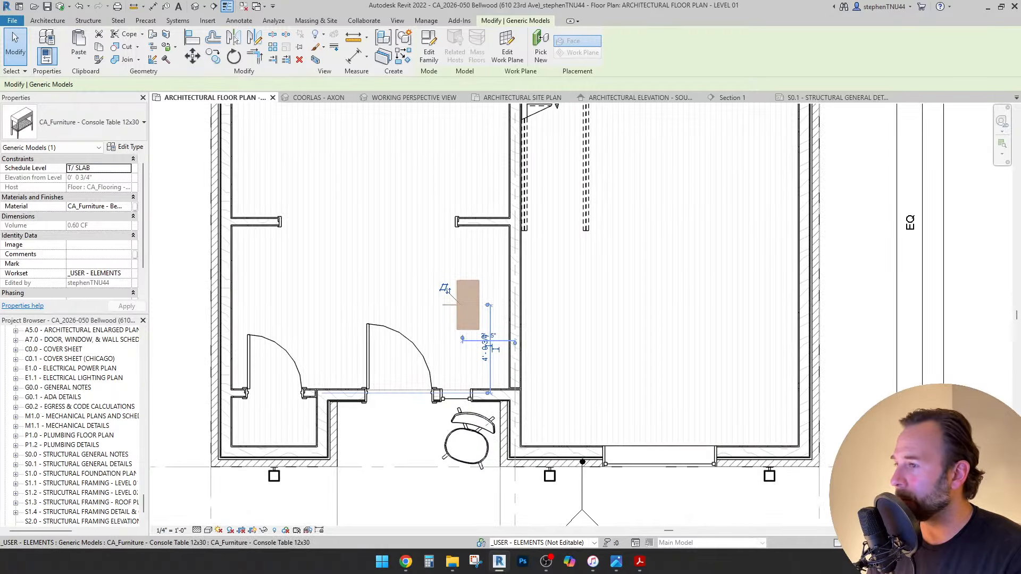
pyautogui.scroll(1, 473, 304)
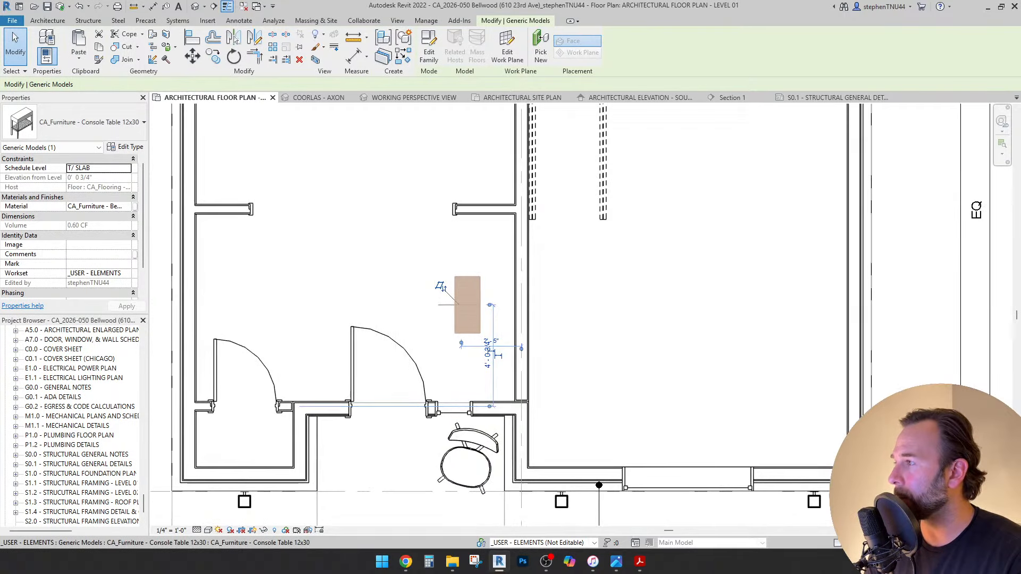
pyautogui.press('Escape')
pyautogui.scroll(2, 500, 277)
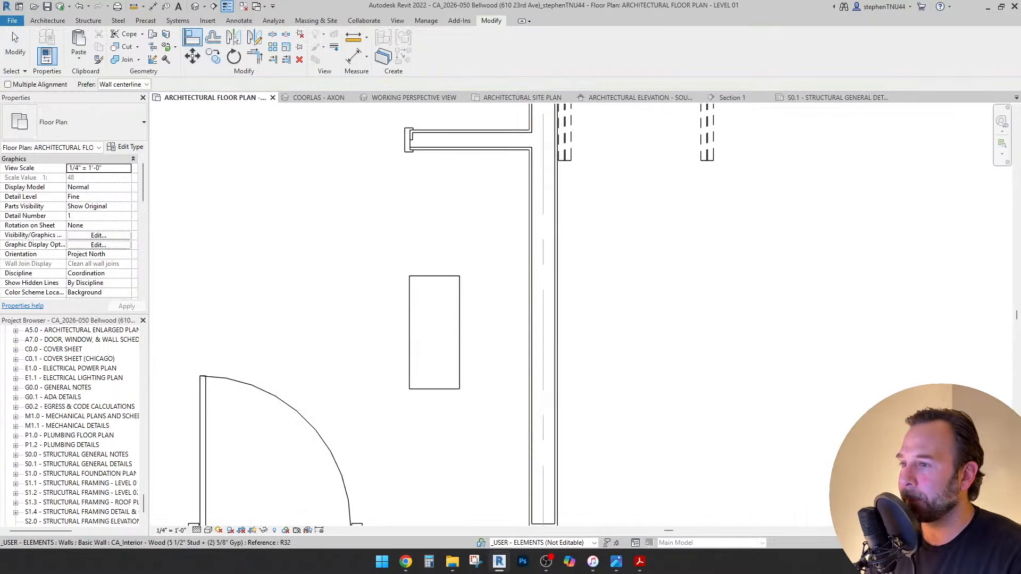
pyautogui.scroll(-2, 532, 297)
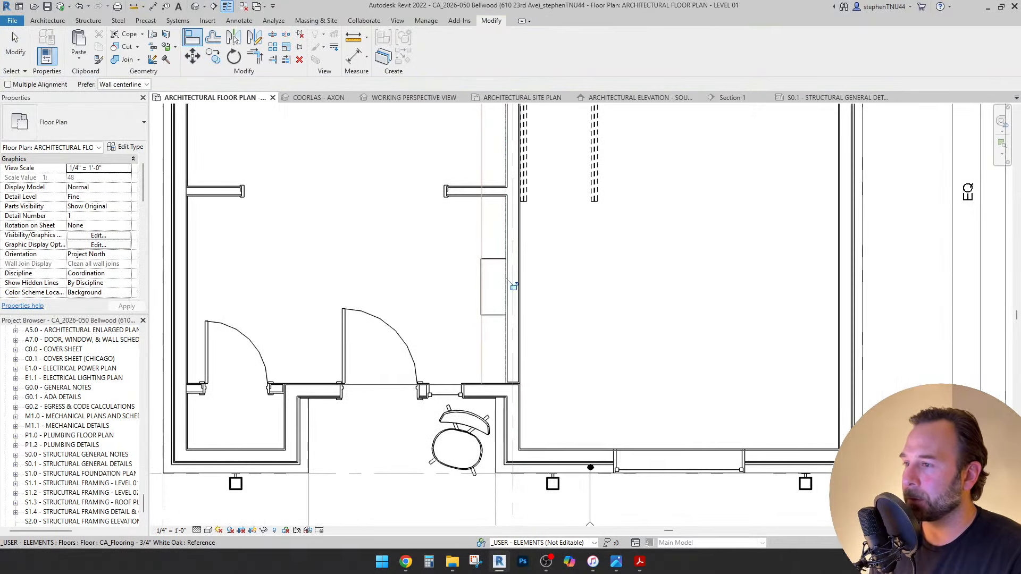
# Add an aligned dimension (DI) from wall to wall through the table and set it to EQ.
pyautogui.press('d')
pyautogui.press('i')
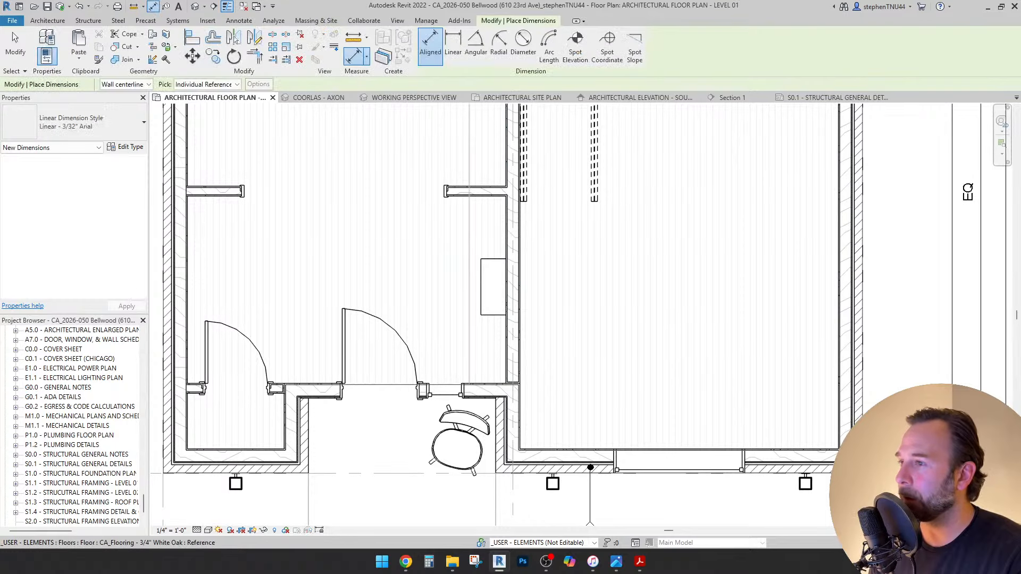
pyautogui.scroll(1, 473, 213)
pyautogui.click(474, 195)
pyautogui.scroll(2, 477, 411)
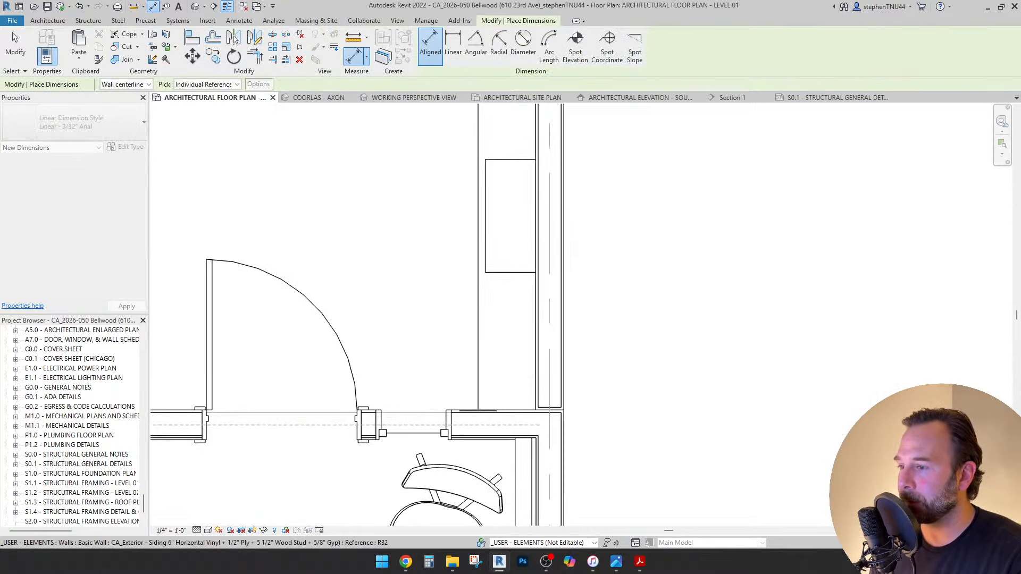
pyautogui.click(477, 412)
pyautogui.click(505, 216)
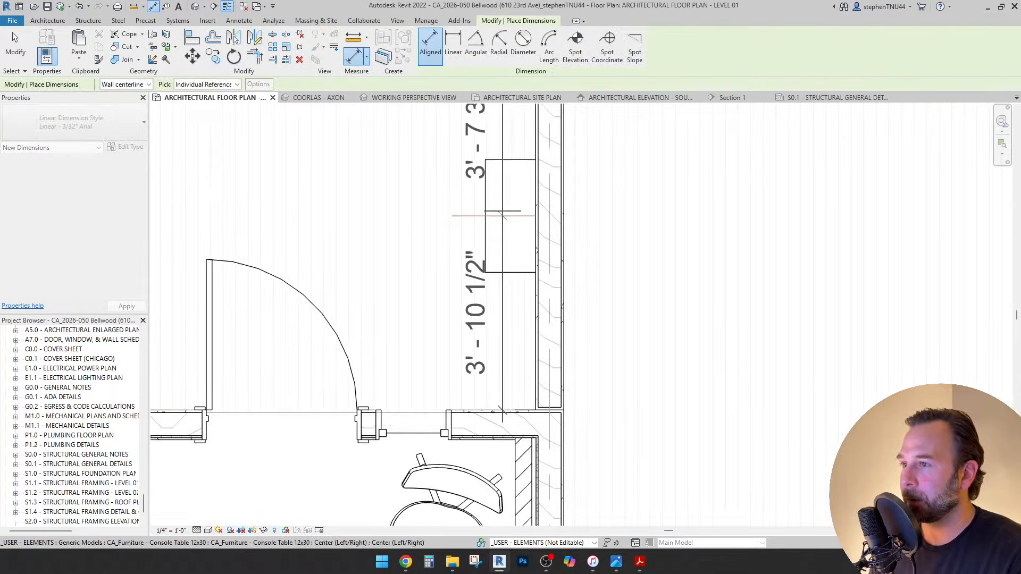
pyautogui.click(496, 239)
pyautogui.click(395, 222)
pyautogui.press('Escape')
pyautogui.press('Escape')
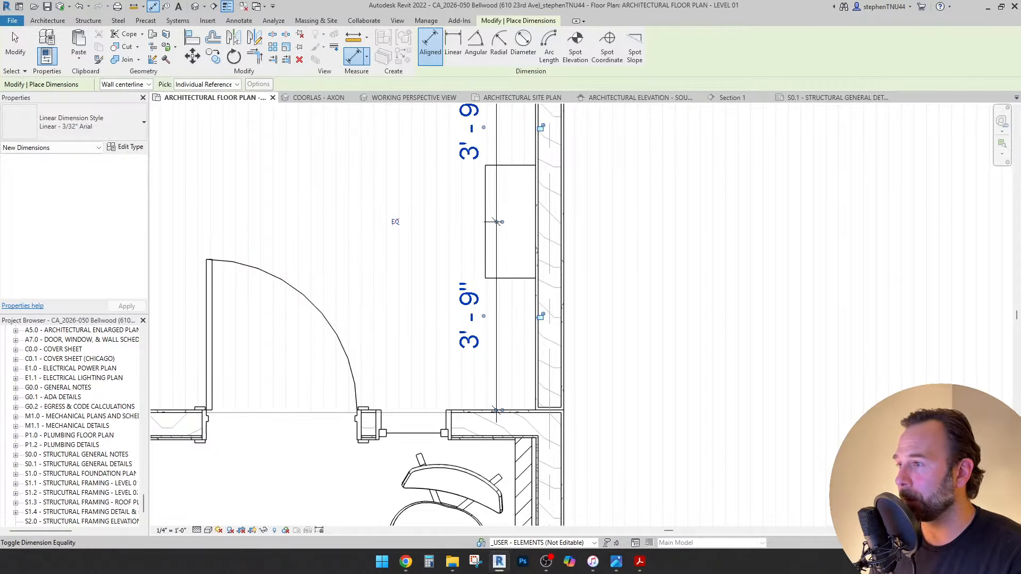
# Delete the temporary centring dimension and bring the hall back into view.
pyautogui.click(489, 304)
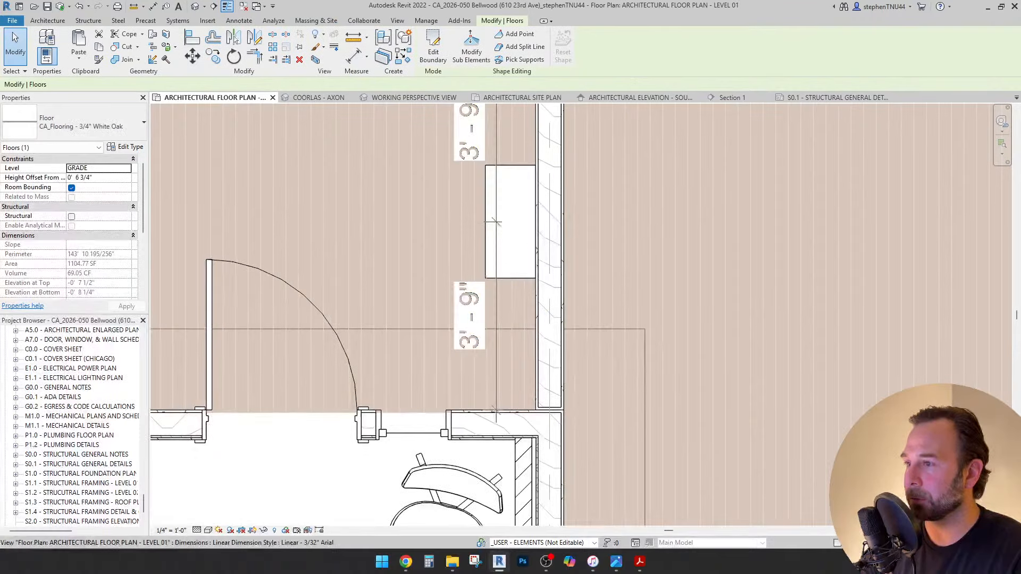
pyautogui.click(496, 304)
pyautogui.press('Delete')
pyautogui.scroll(-2, 490, 300)
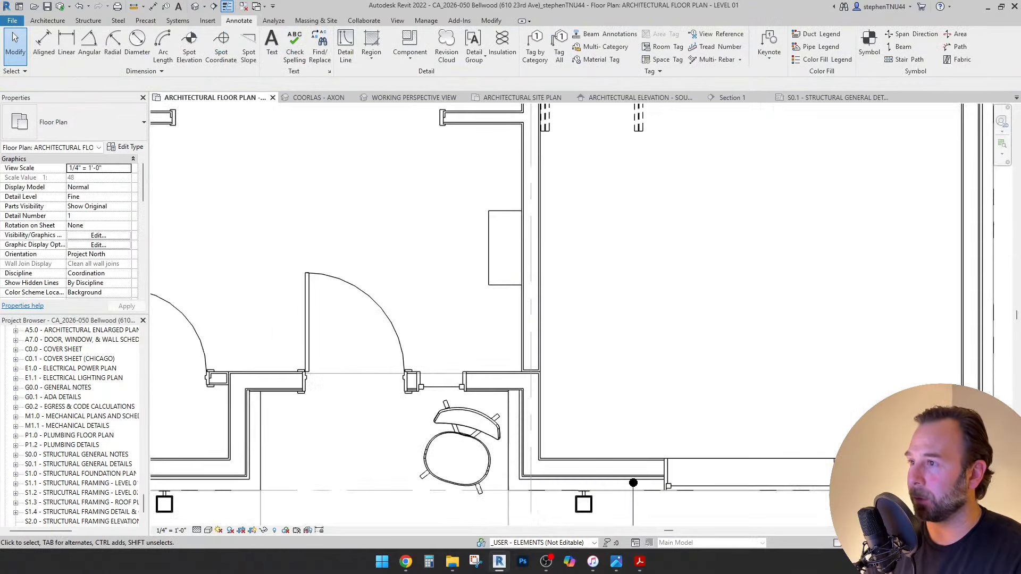
pyautogui.moveTo(490, 300); pyautogui.dragTo(501, 338, button='middle')
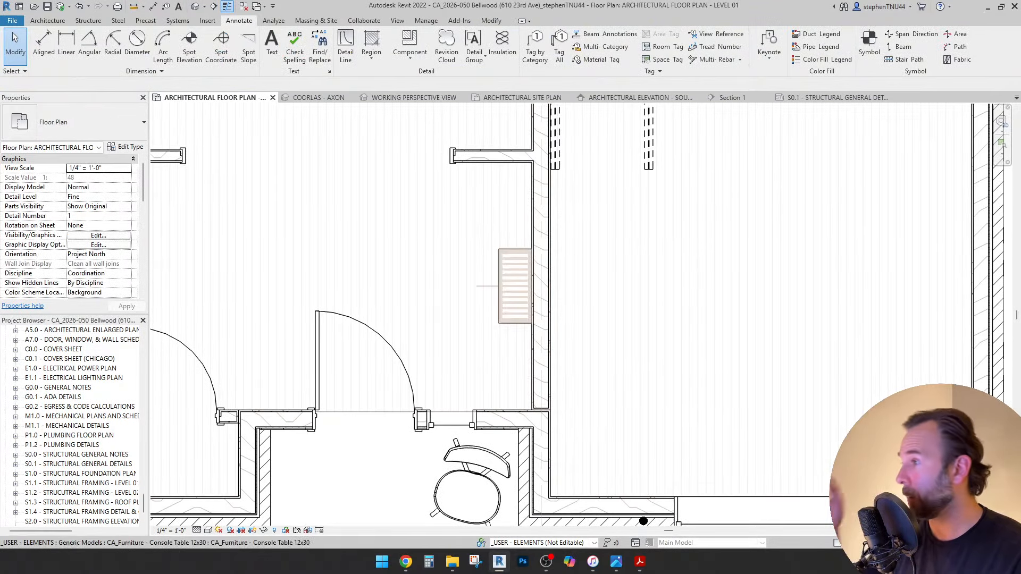
pyautogui.scroll(-3, 532, 255)
pyautogui.scroll(2, 526, 266)
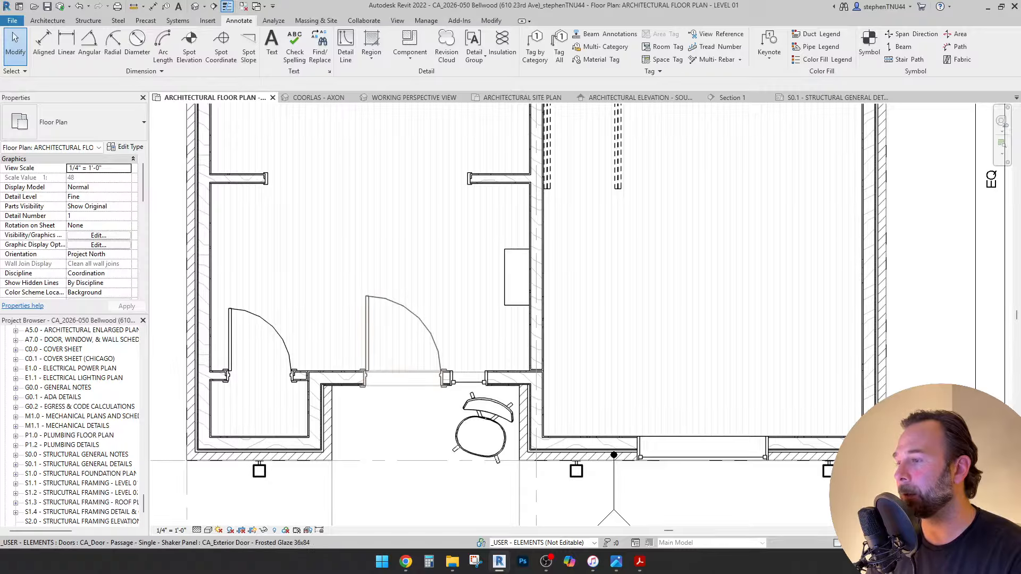
pyautogui.scroll(-2, 388, 381)
pyautogui.scroll(2, 388, 380)
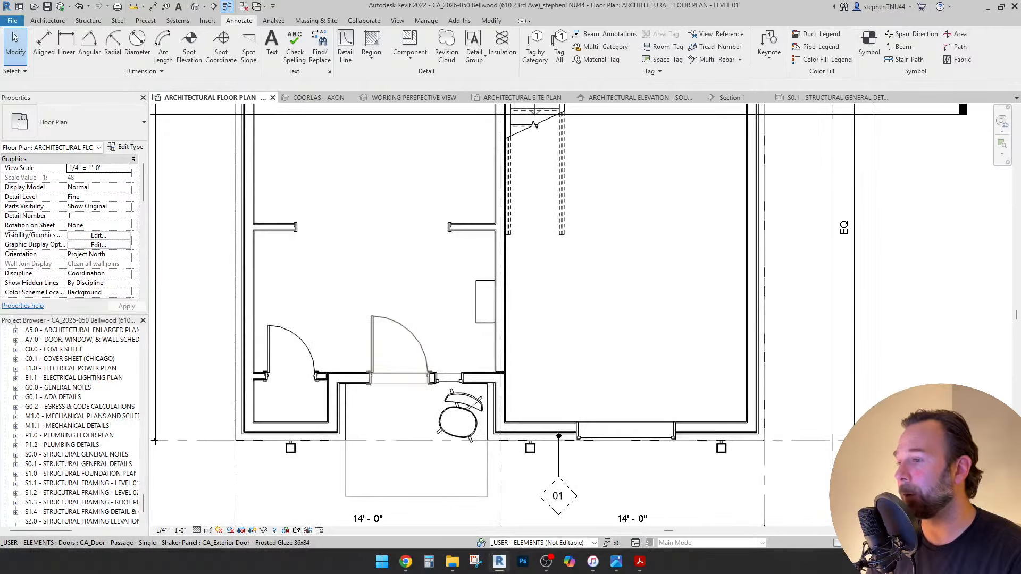
pyautogui.scroll(-1, 432, 338)
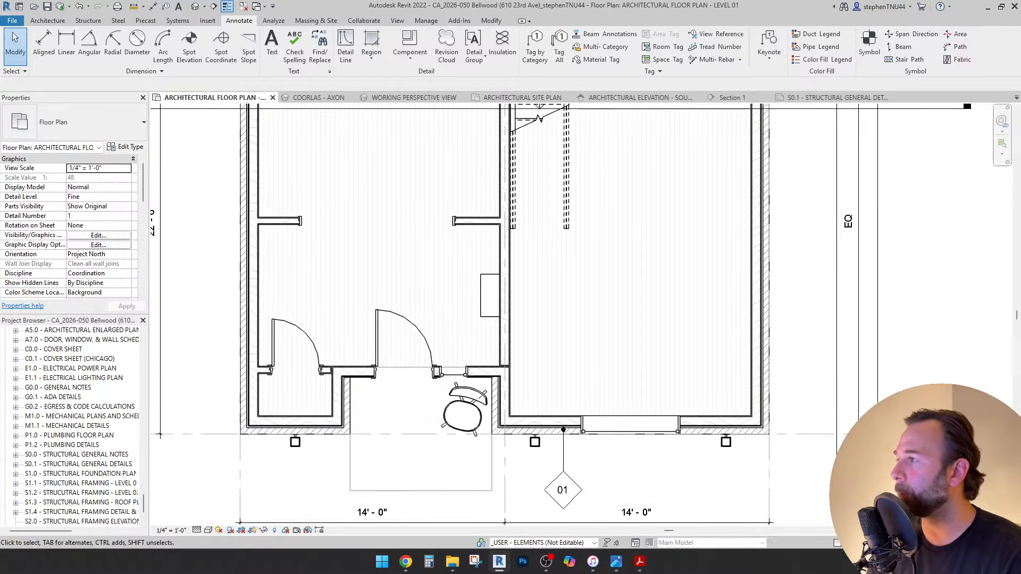
# Search 'bench' in the component types and pick Built in Bench Only - Adjustable.
pyautogui.click(47, 20)
pyautogui.click(125, 57)
pyautogui.click(139, 78)
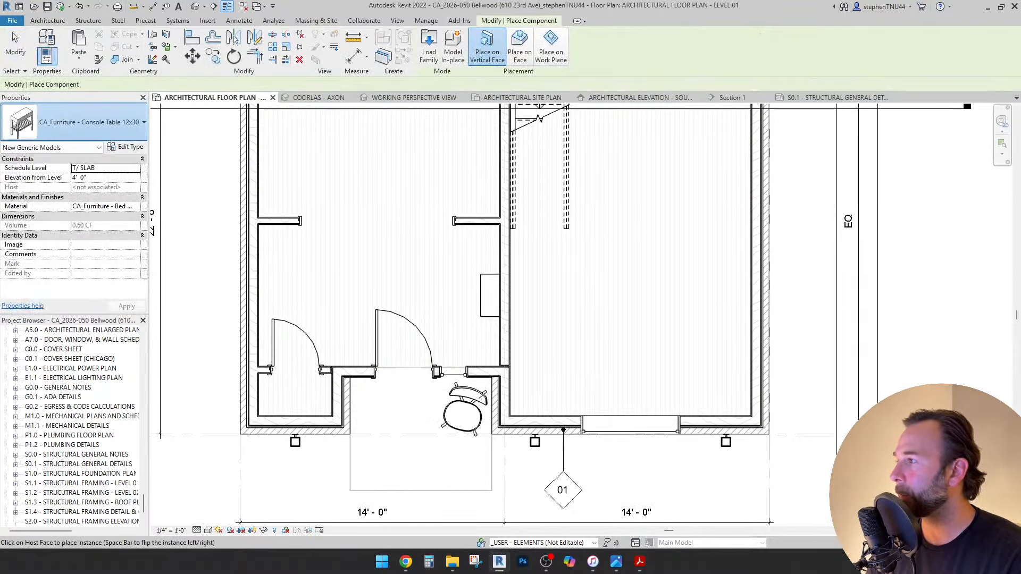
pyautogui.click(90, 122)
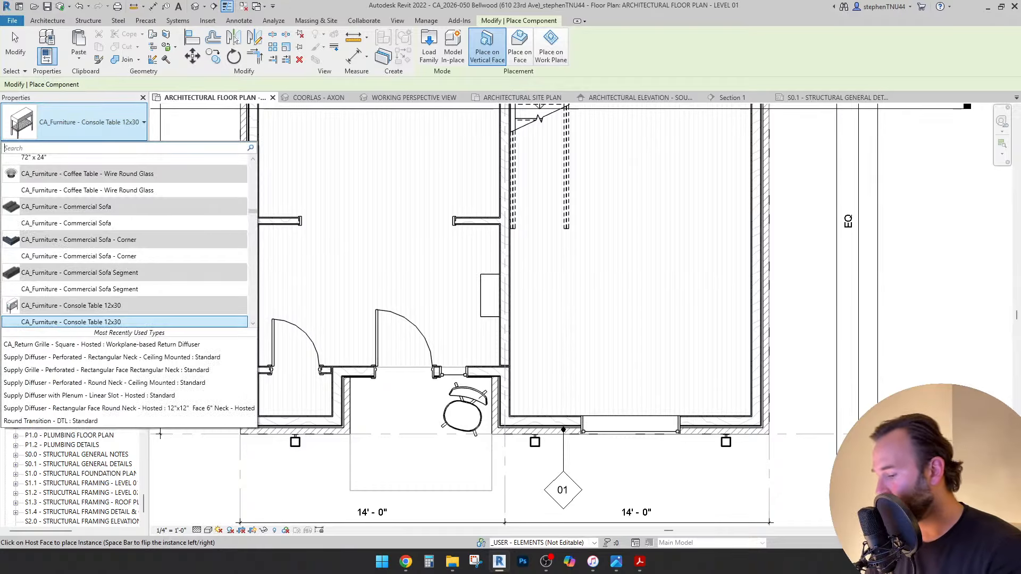
pyautogui.write('bench')
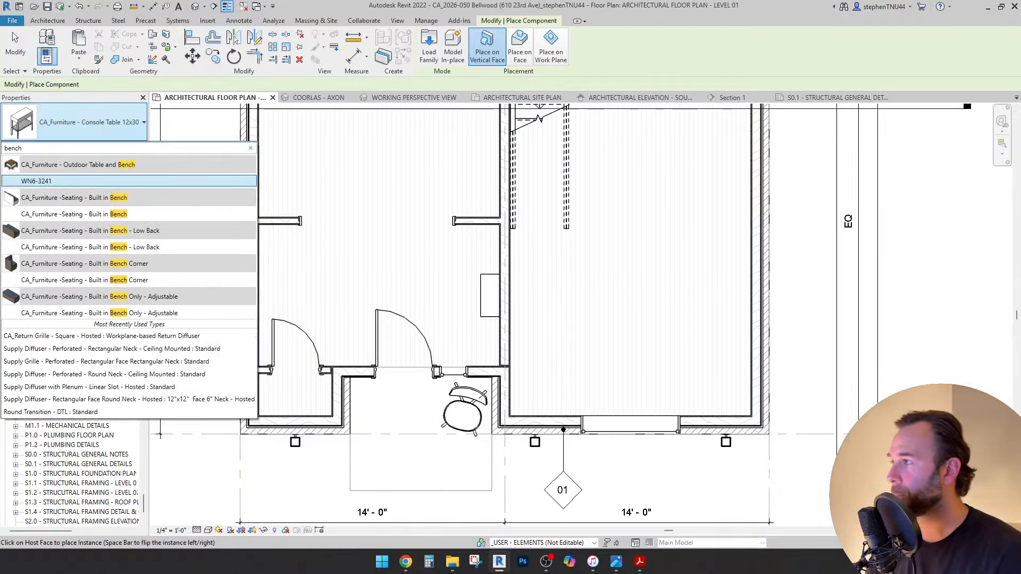
pyautogui.press('Down')
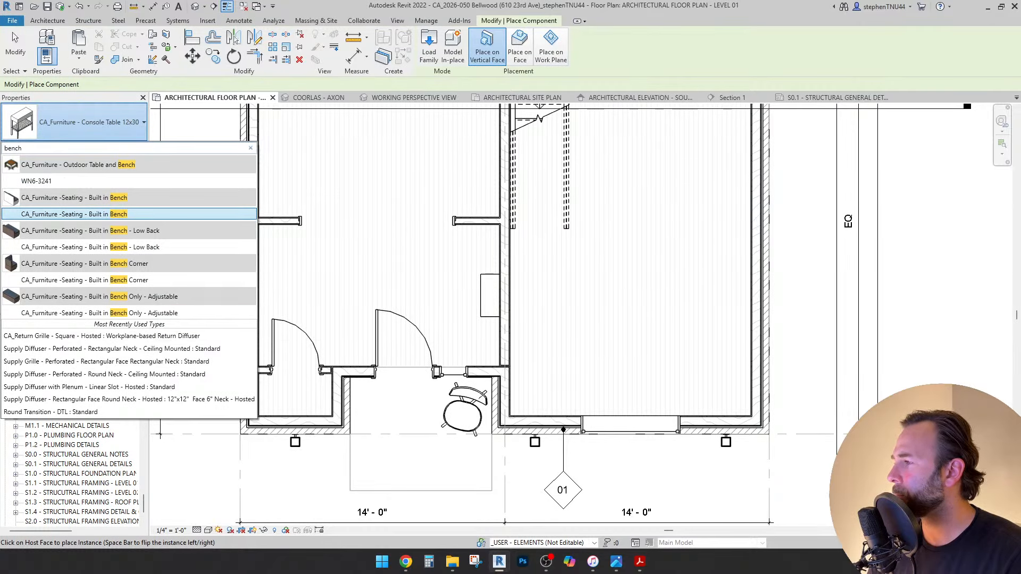
pyautogui.press('Down')
pyautogui.press('Down')
pyautogui.press('Down')
pyautogui.press('Down')
pyautogui.press('Down')
pyautogui.press('Down')
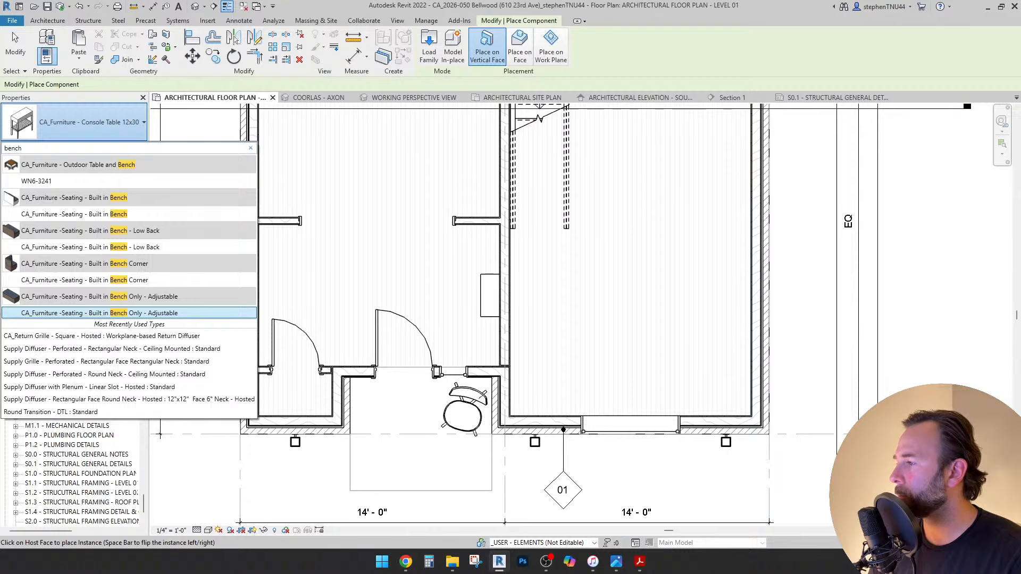
pyautogui.press('Return')
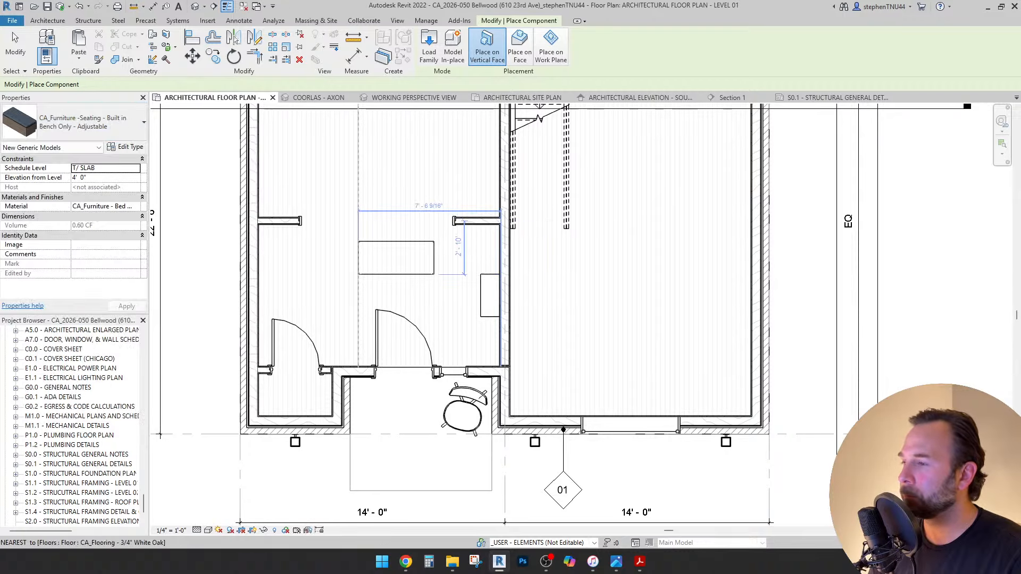
# Select the placed bench and review its type properties.
pyautogui.press('Escape')
pyautogui.scroll(1, 422, 267)
pyautogui.click(422, 276)
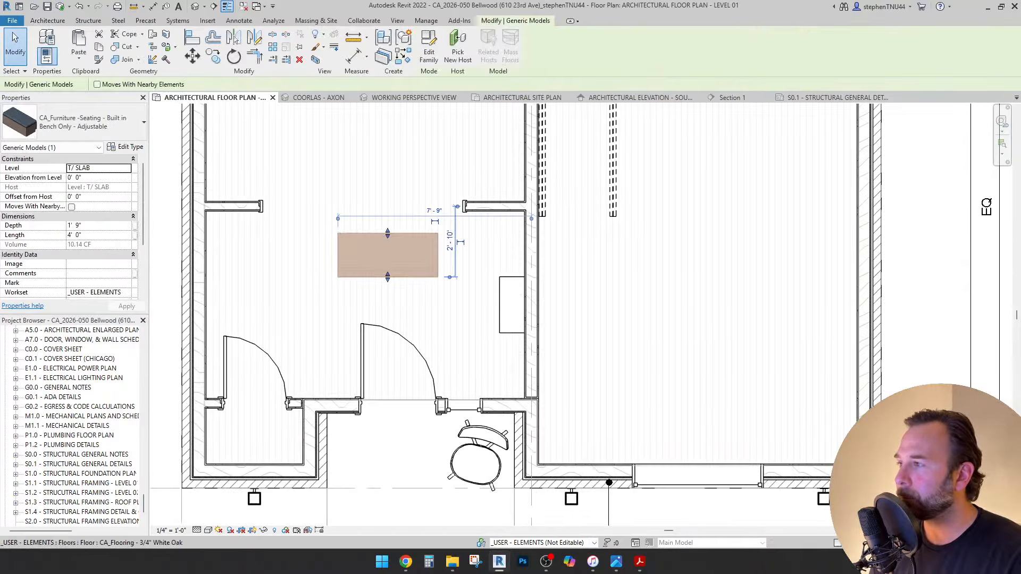
pyautogui.click(125, 147)
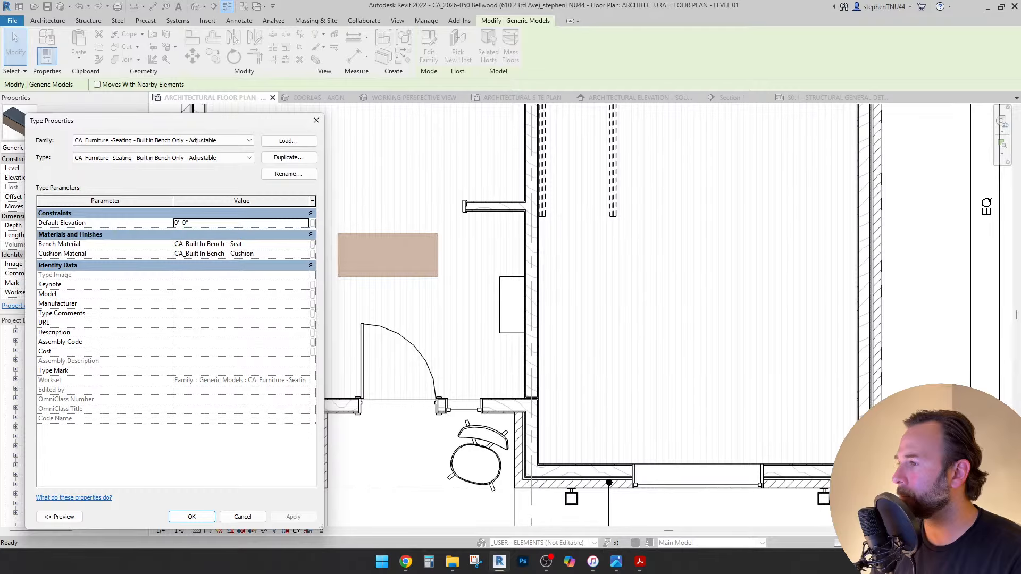
pyautogui.click(191, 516)
pyautogui.scroll(1, 385, 277)
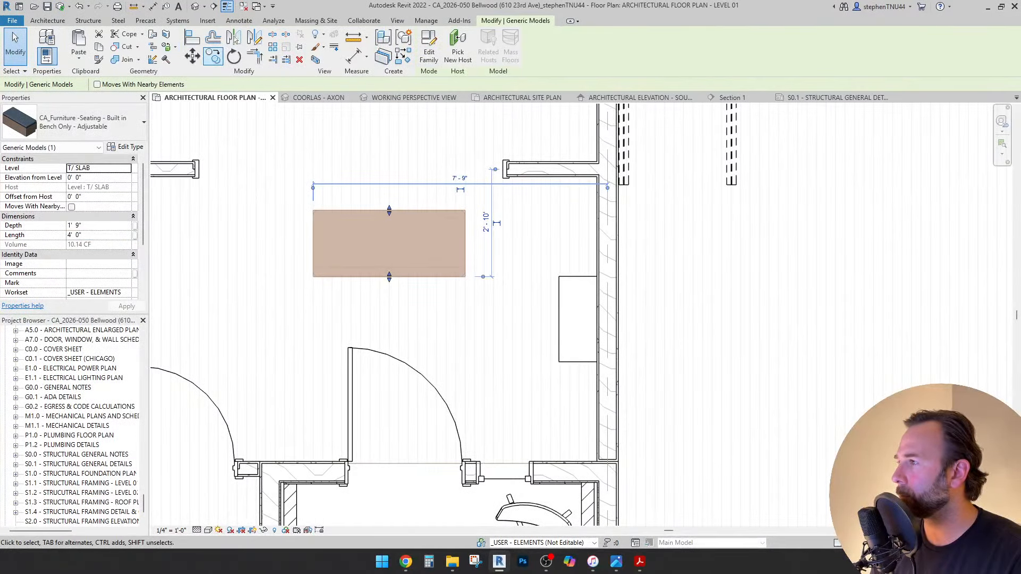
# Rotate the bench 90°.
pyautogui.click(233, 57)
pyautogui.click(247, 251)
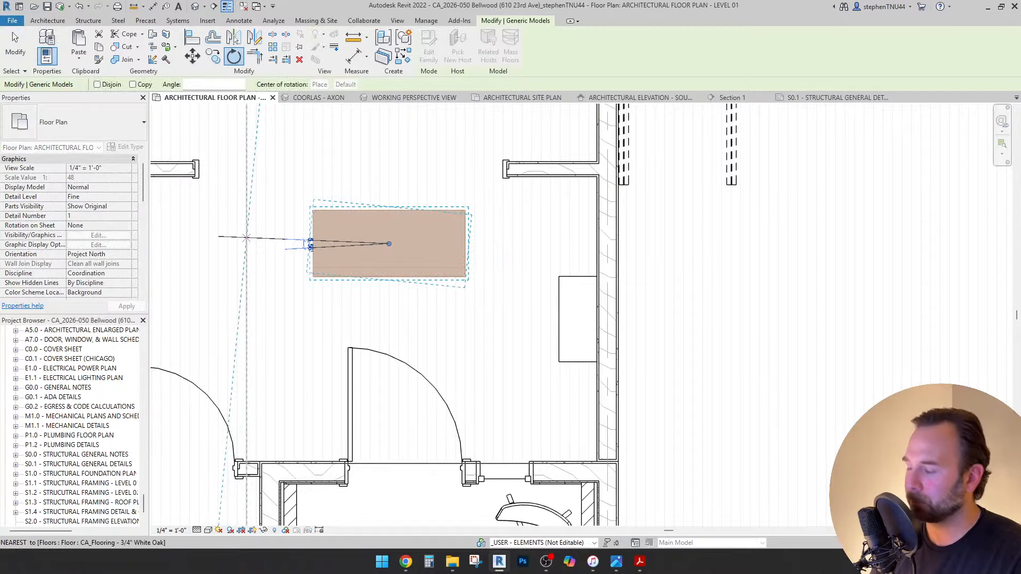
pyautogui.write('90')
pyautogui.press('Return')
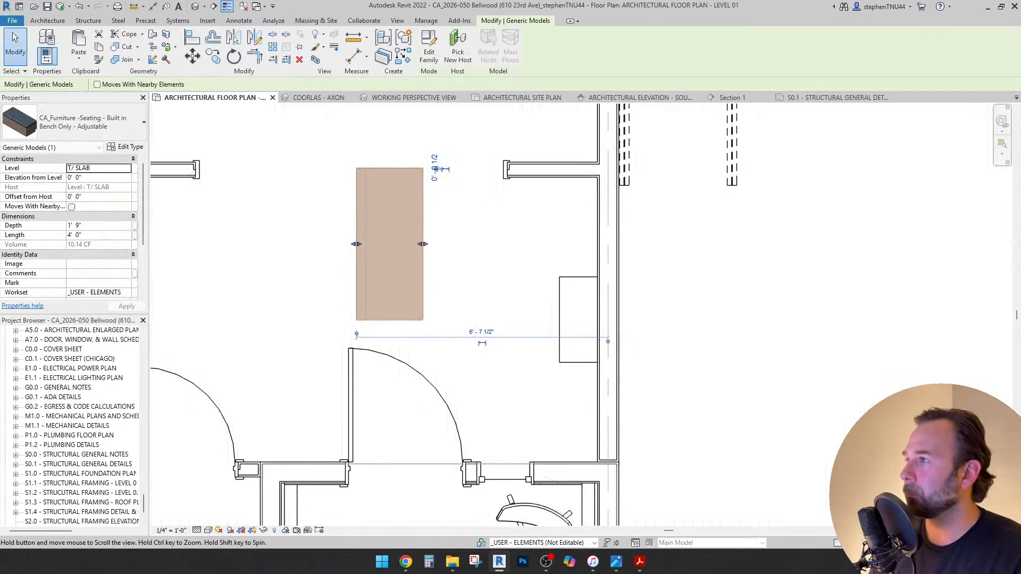
pyautogui.moveTo(438, 169); pyautogui.dragTo(464, 181, button='middle')
pyautogui.scroll(1, 464, 181)
# Move the bench into the right wall corner and set its Length to 7'-6".
pyautogui.press('m')
pyautogui.press('v')
pyautogui.scroll(4, 449, 176)
pyautogui.click(448, 185)
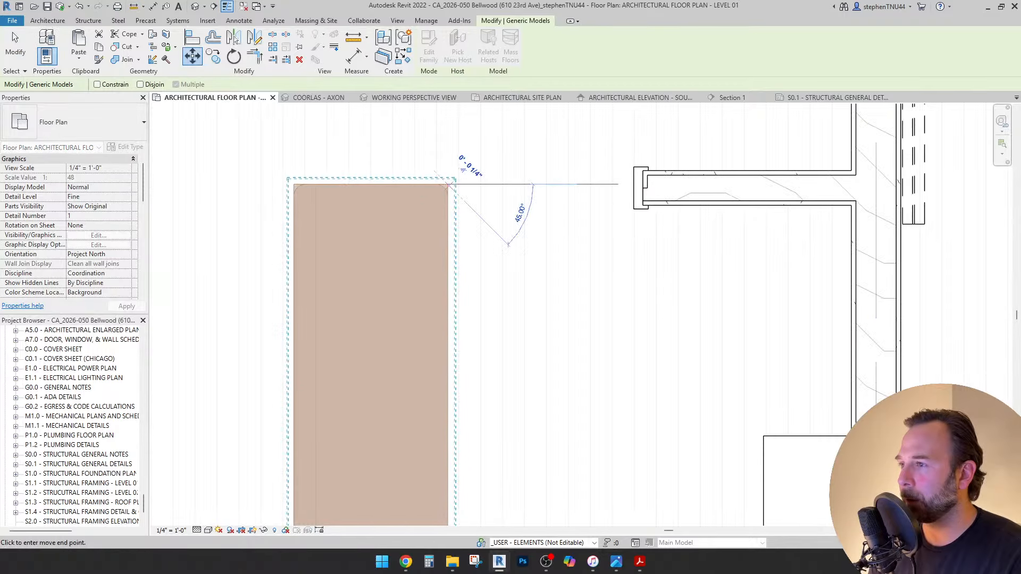
pyautogui.click(852, 205)
pyautogui.scroll(-3, 425, 172)
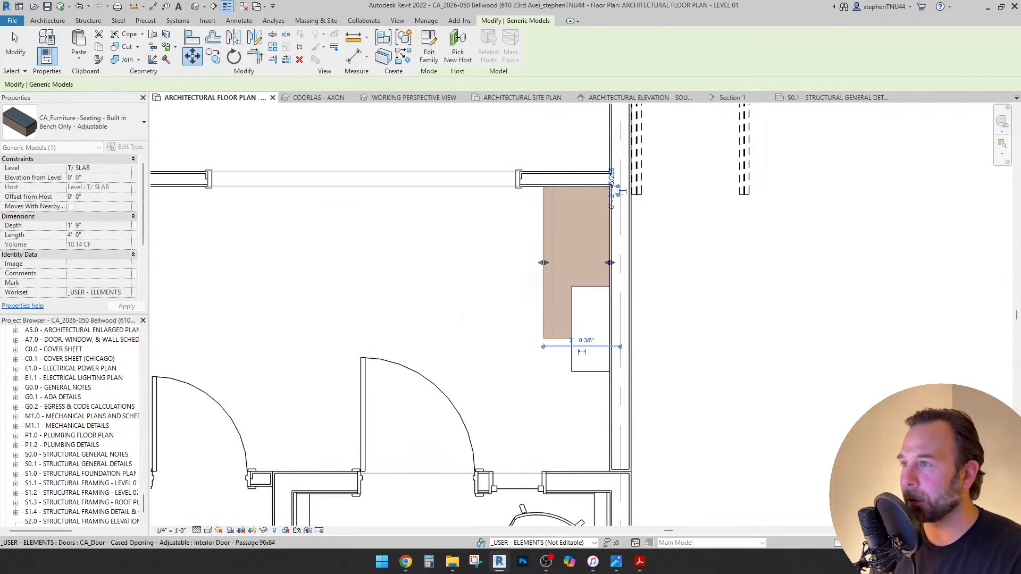
pyautogui.click(99, 234)
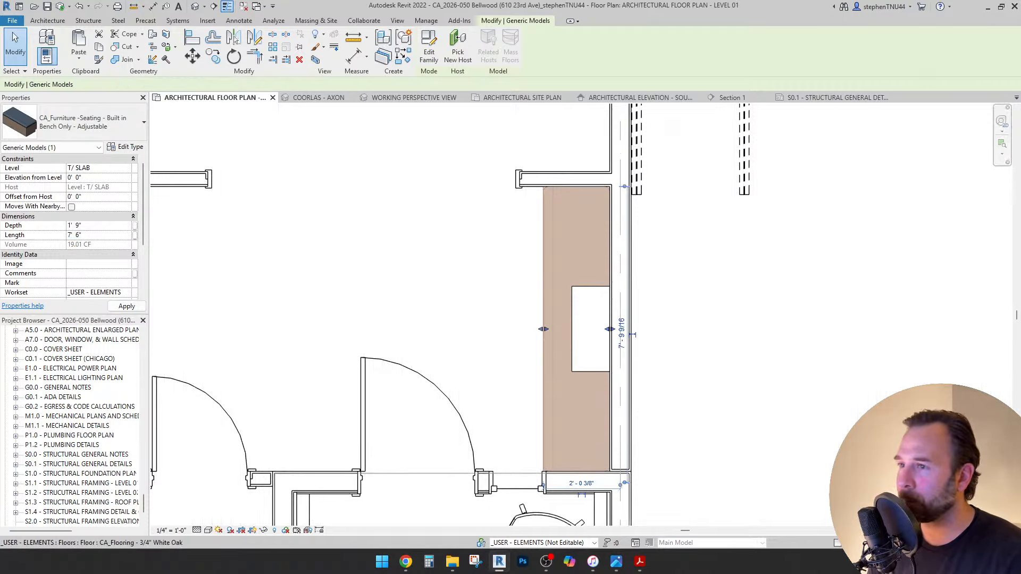
pyautogui.press('Escape')
# Undo an accidental table move, then rotate the console table 180°.
pyautogui.moveTo(571, 298); pyautogui.dragTo(269, 262)
pyautogui.moveTo(269, 262); pyautogui.dragTo(427, 252, button='middle')
pyautogui.hotkey('ctrl', 'z')
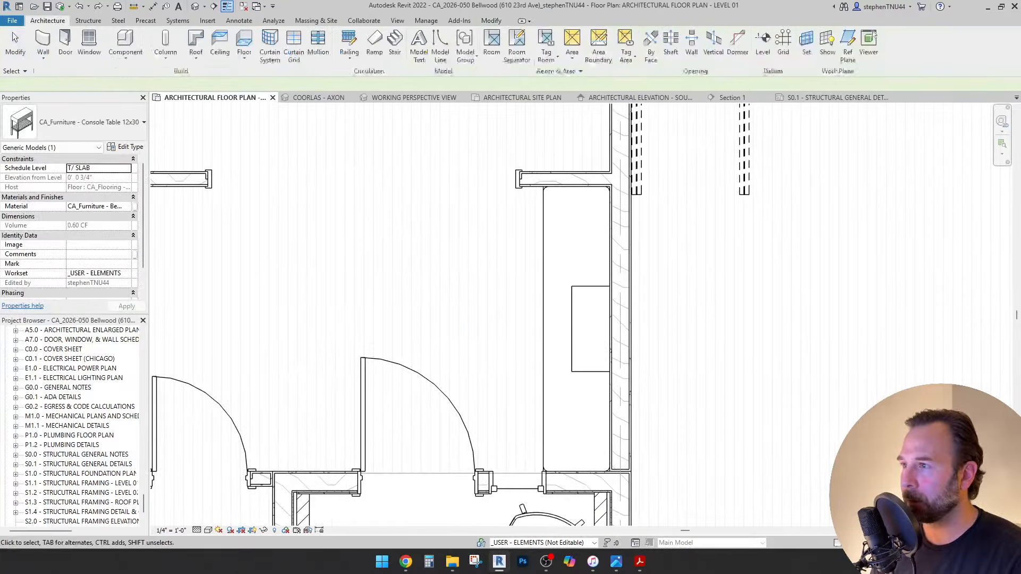
pyautogui.scroll(-2, 490, 300)
pyautogui.click(555, 318)
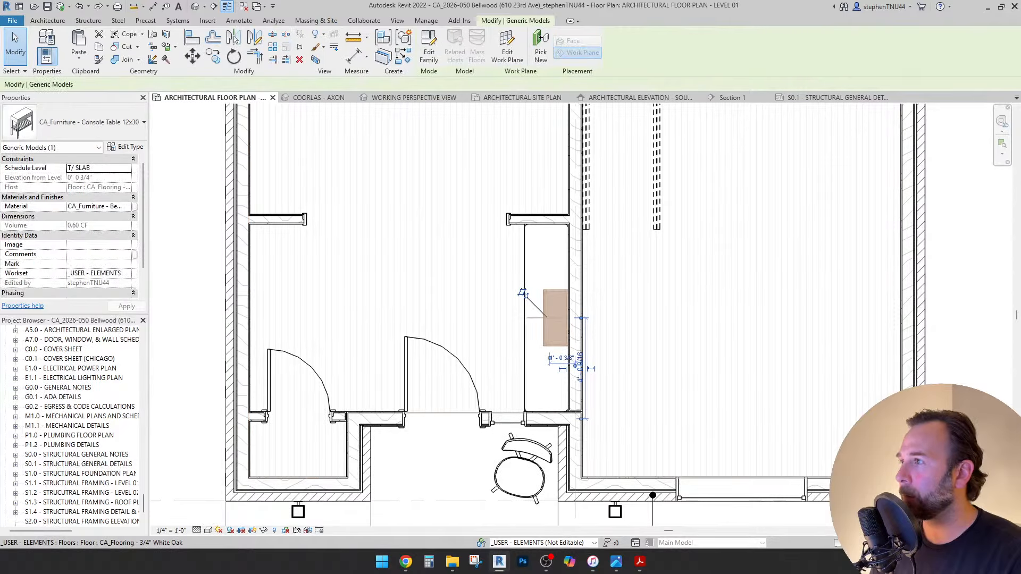
pyautogui.click(234, 57)
pyautogui.click(388, 262)
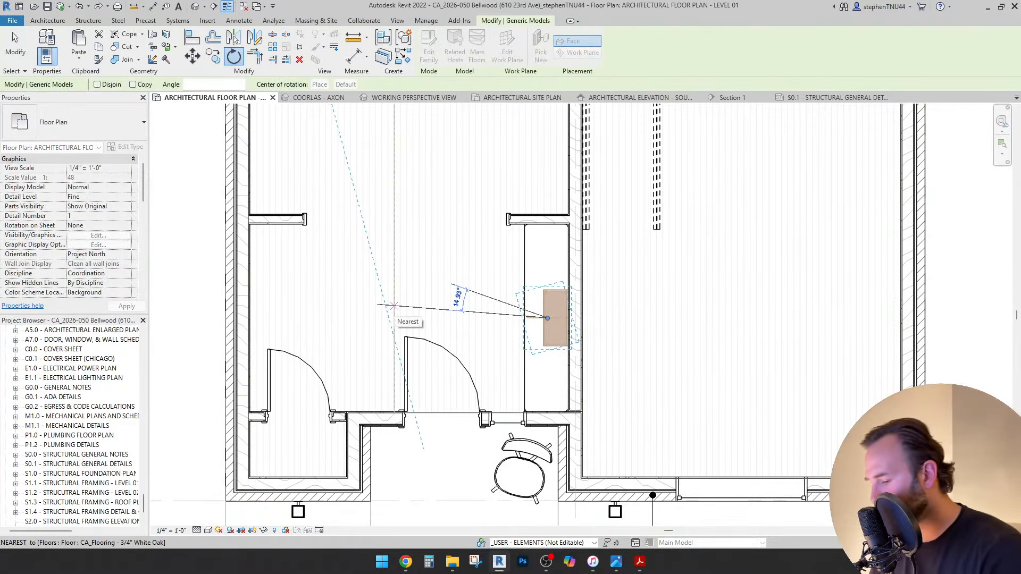
pyautogui.write('180')
pyautogui.press('Return')
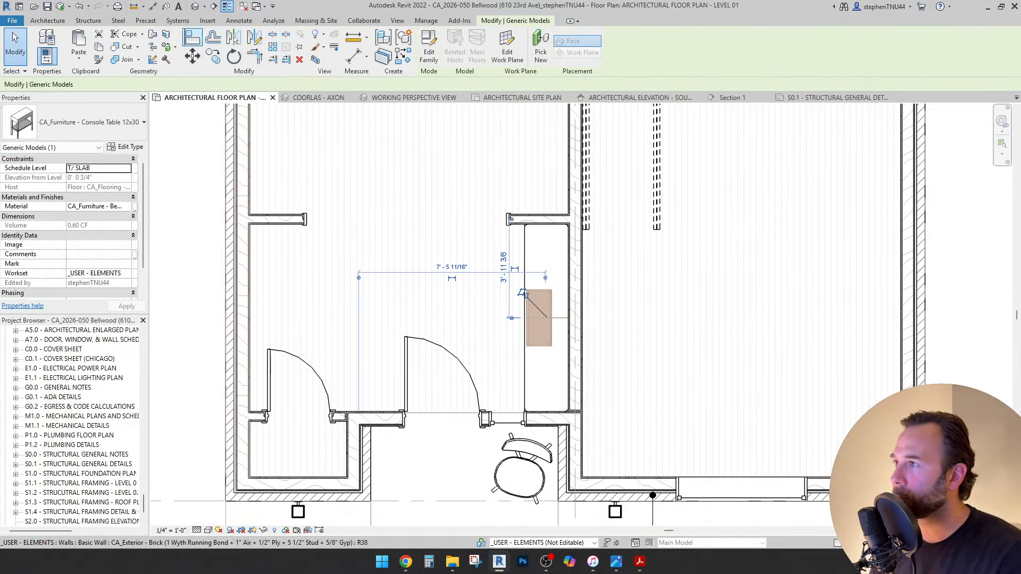
# Use Align (AL) to line an edge up with the left wall.
pyautogui.press('a')
pyautogui.press('l')
pyautogui.scroll(2, 251, 300)
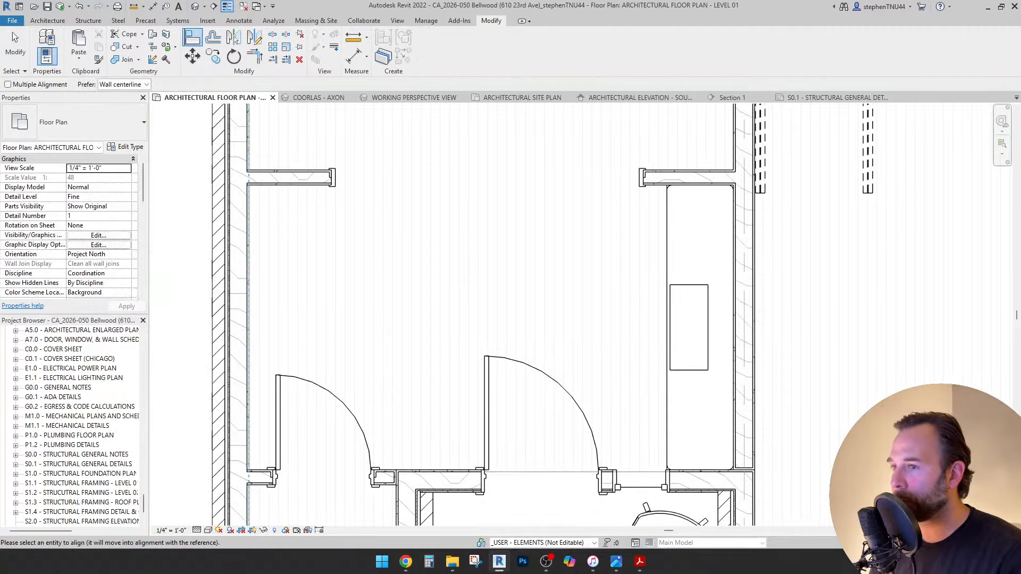
pyautogui.click(667, 301)
# Undo the stray stretch and align the console table to the left wall face.
pyautogui.hotkey('ctrl', 'z')
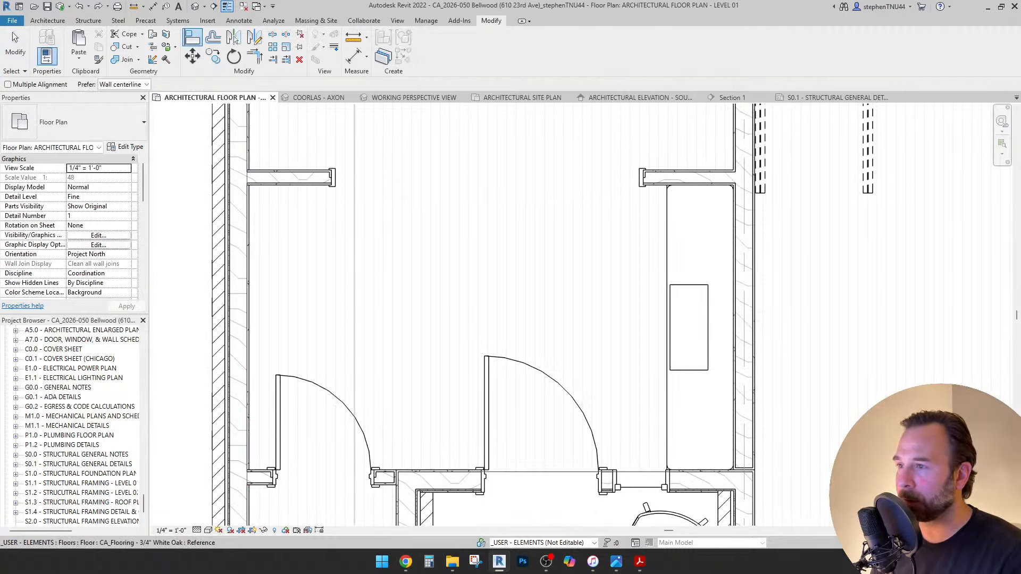
pyautogui.scroll(3, 248, 232)
pyautogui.click(251, 231)
pyautogui.scroll(-2, 307, 215)
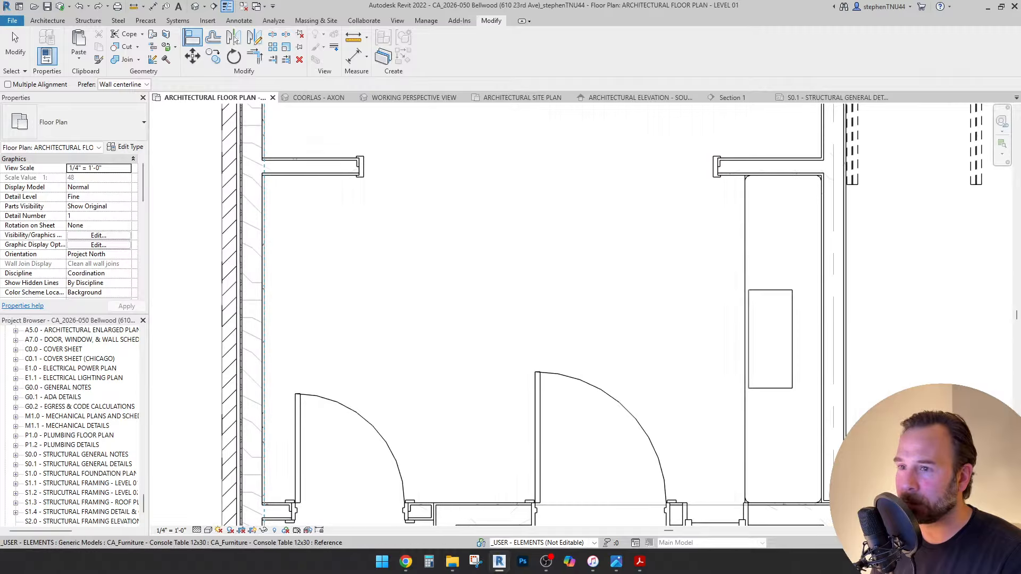
pyautogui.click(749, 339)
pyautogui.scroll(-1, 364, 261)
pyautogui.press('Escape')
pyautogui.press('Escape')
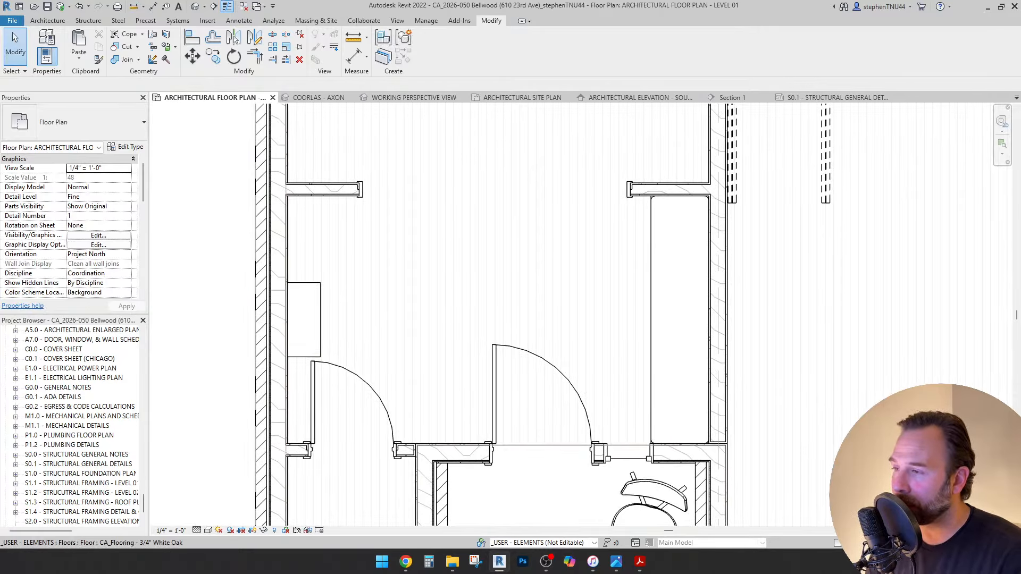
# Set the left door's Swing Angle to 45°.
pyautogui.scroll(-1, 382, 276)
pyautogui.moveTo(382, 276); pyautogui.dragTo(383, 249, button='middle')
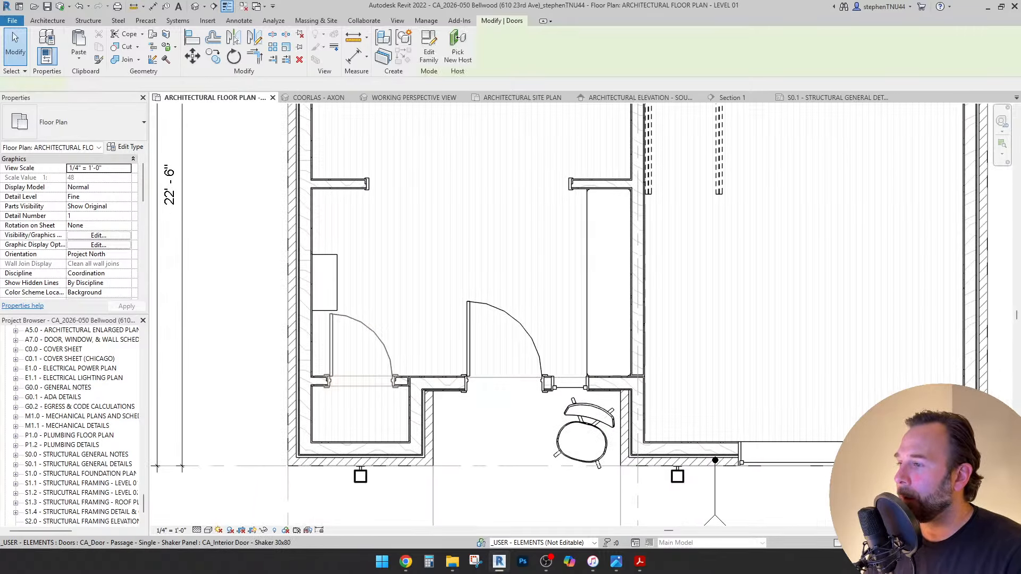
pyautogui.click(375, 332)
pyautogui.moveTo(374, 332); pyautogui.dragTo(366, 313, button='middle')
pyautogui.click(99, 196)
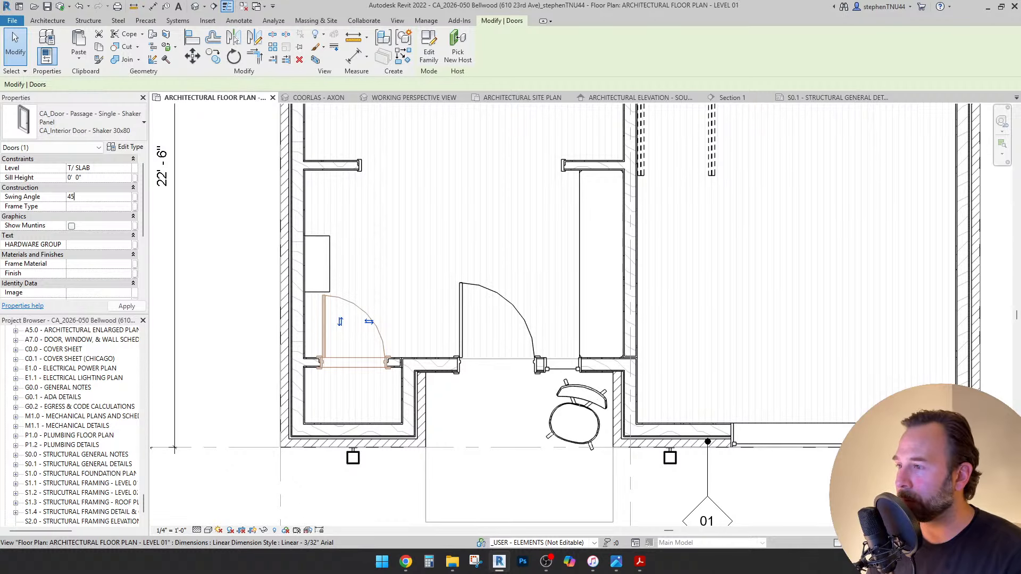
pyautogui.press('Return')
pyautogui.press('Escape')
# Start drawing detail lines in the (1) Extra Fine Dashed line style.
pyautogui.scroll(-1, 198, 248)
pyautogui.moveTo(198, 248); pyautogui.dragTo(197, 237, button='middle')
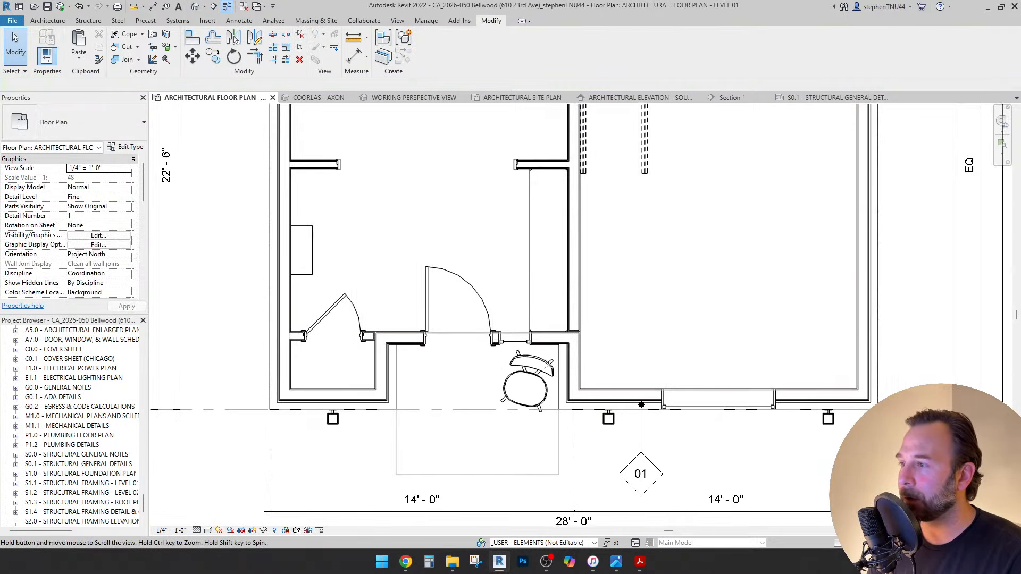
pyautogui.scroll(1, 355, 312)
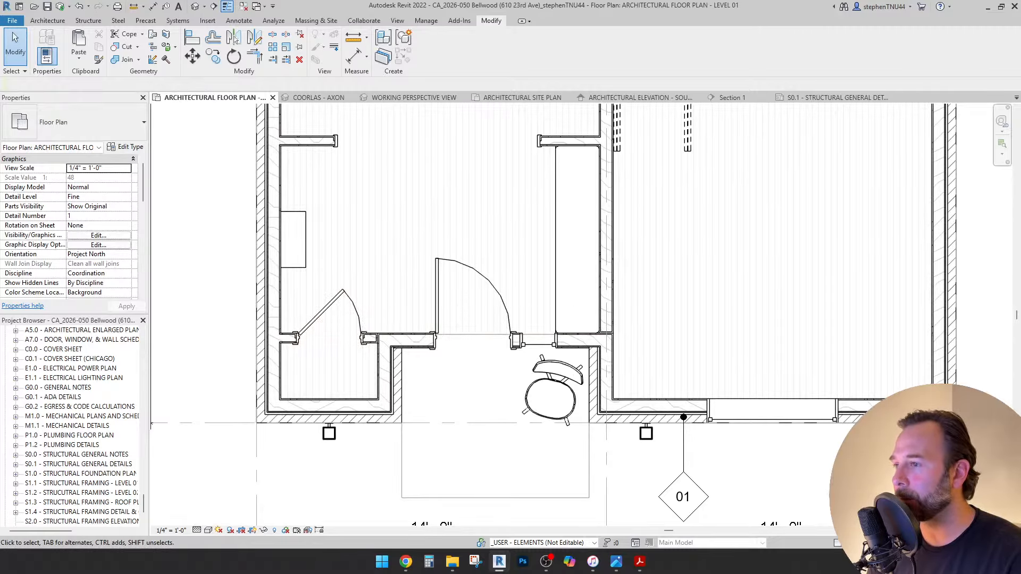
pyautogui.moveTo(479, 319); pyautogui.dragTo(493, 373, button='middle')
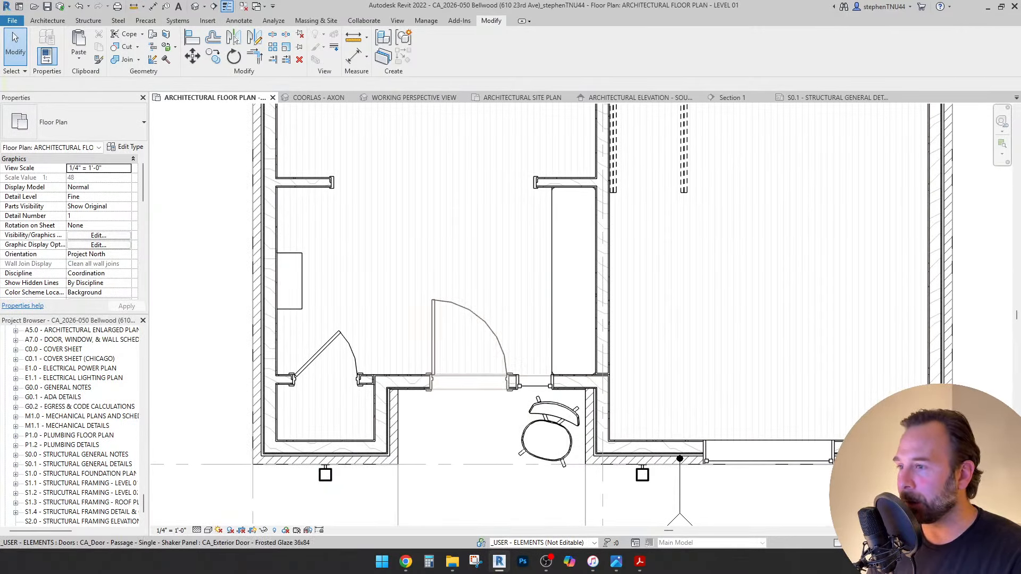
pyautogui.scroll(2, 529, 399)
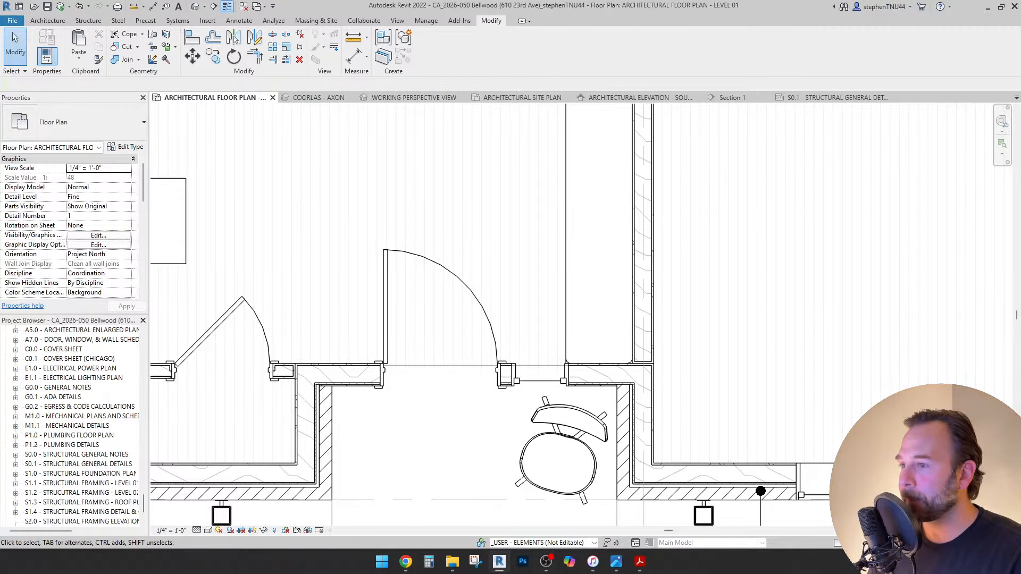
pyautogui.moveTo(468, 409); pyautogui.dragTo(462, 380, button='middle')
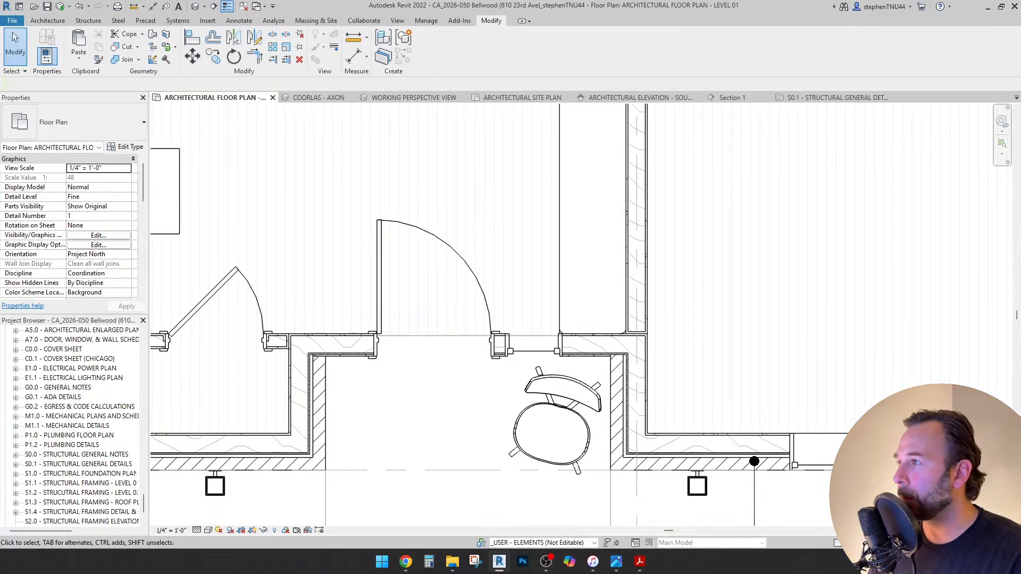
pyautogui.click(239, 20)
pyautogui.click(346, 48)
pyautogui.scroll(4, 373, 349)
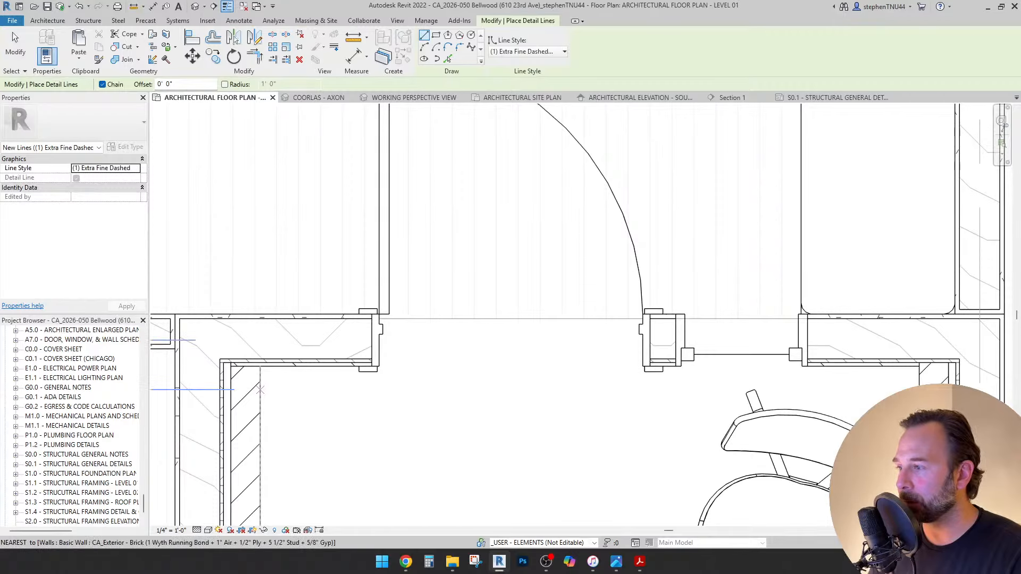
# Draw a horizontal dashed detail line from the wall face to the right wall, and a vertical one at the jamb trim.
pyautogui.click(260, 367)
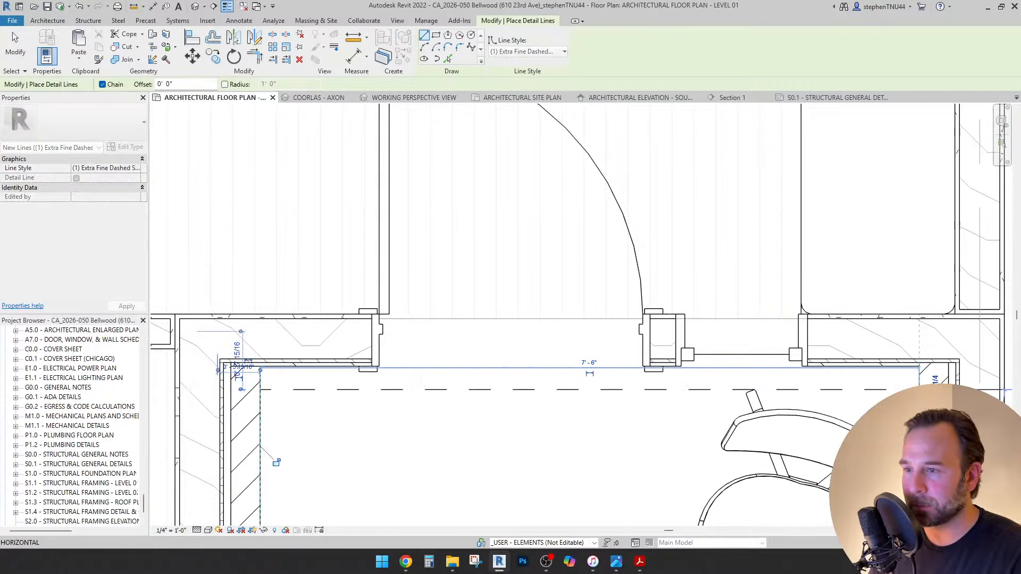
pyautogui.click(918, 367)
pyautogui.press('Escape')
pyautogui.press('Escape')
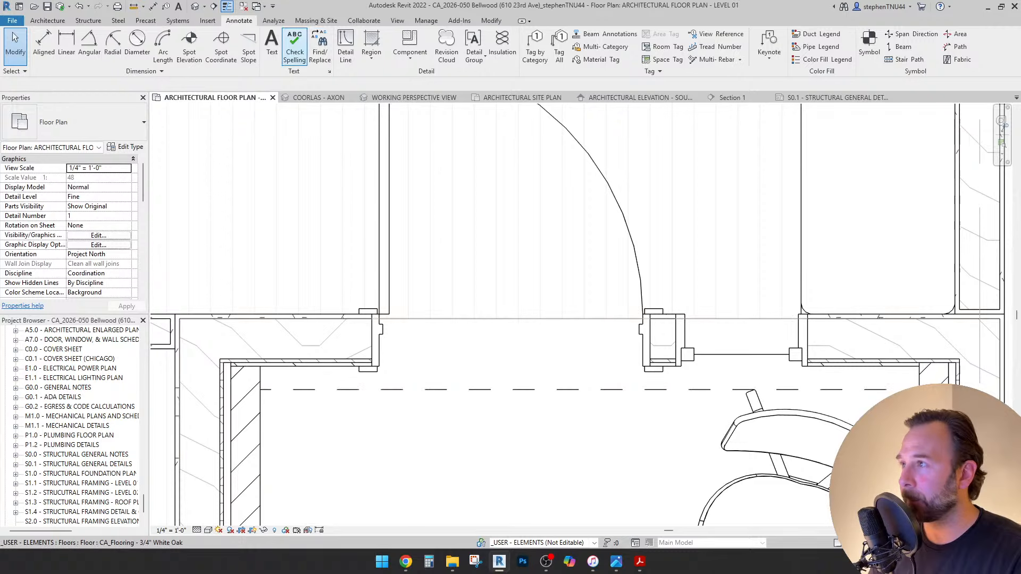
pyautogui.click(345, 46)
pyautogui.scroll(2, 361, 377)
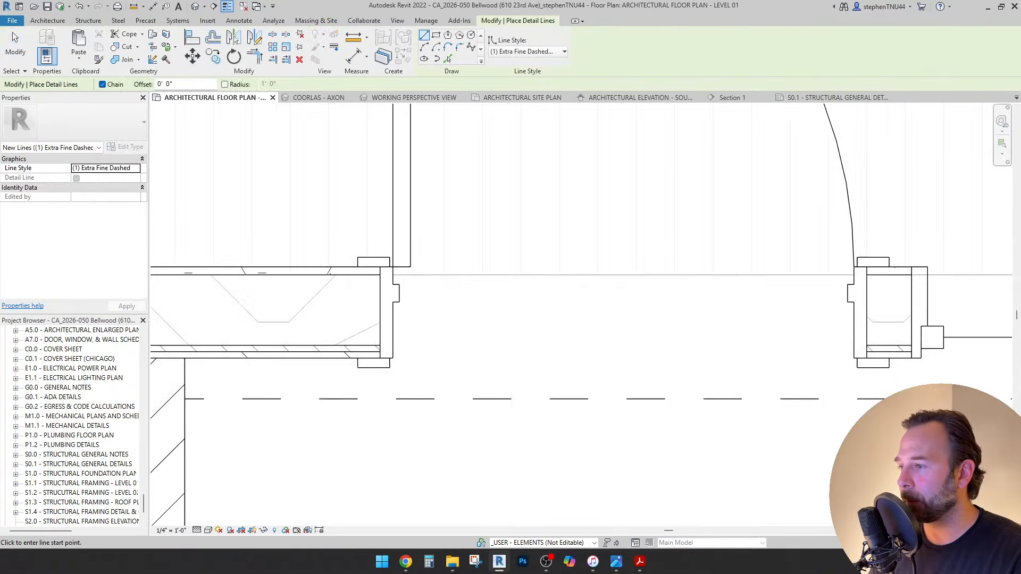
pyautogui.scroll(-3, 385, 354)
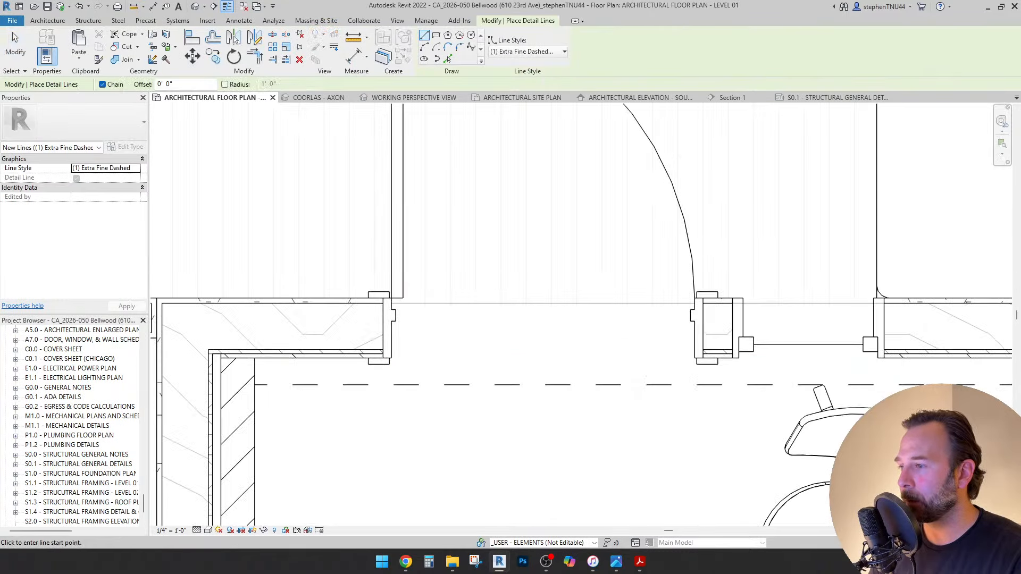
pyautogui.scroll(1, 384, 352)
pyautogui.click(364, 281)
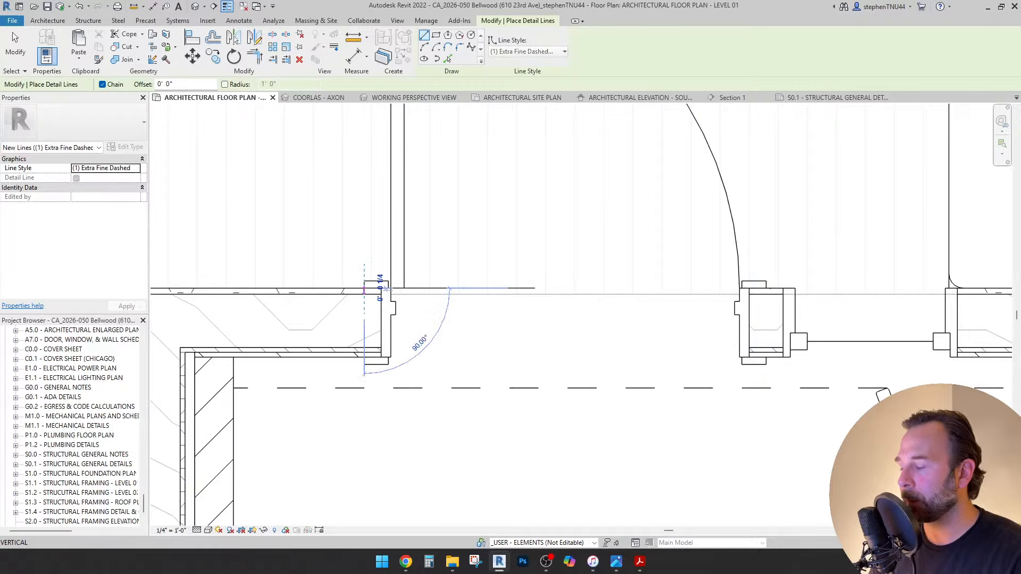
pyautogui.click(364, 475)
pyautogui.press('Escape')
# Select the side-lite window and review the CA_Window - Fixed with Trim type properties without changing them.
pyautogui.moveTo(672, 372); pyautogui.dragTo(490, 314, button='middle')
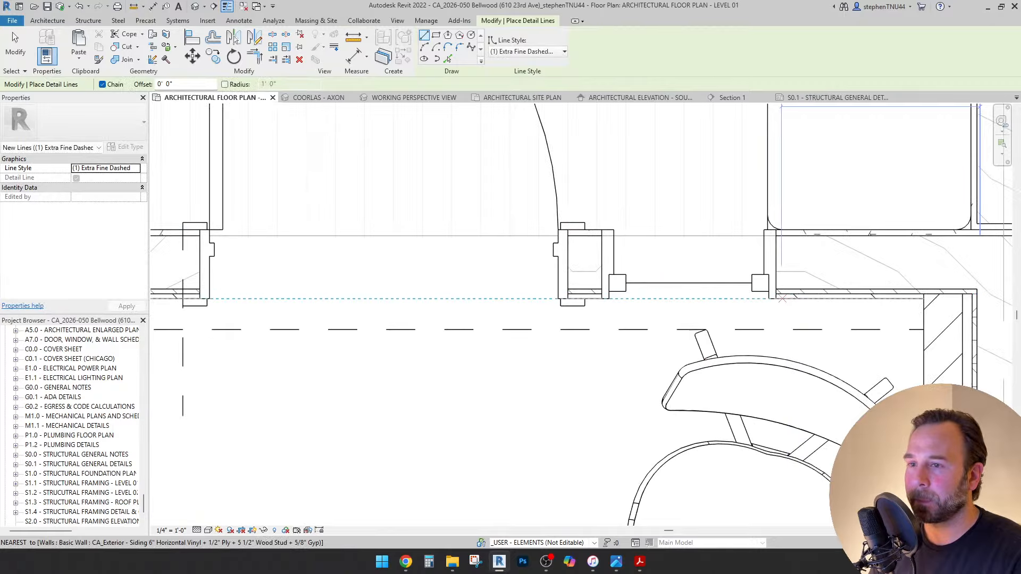
pyautogui.press('Escape')
pyautogui.click(850, 292)
pyautogui.click(604, 292)
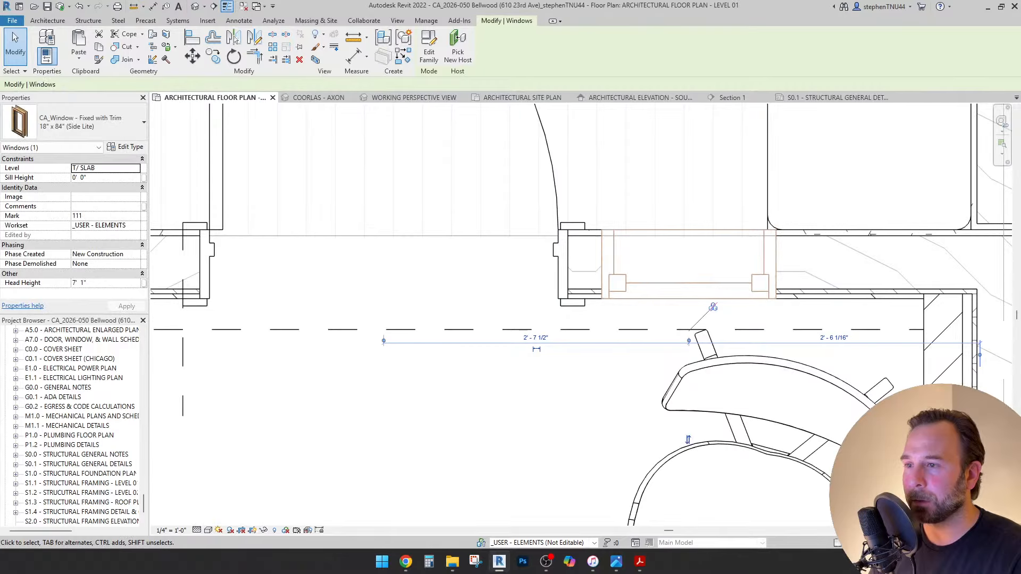
pyautogui.scroll(-1, 604, 295)
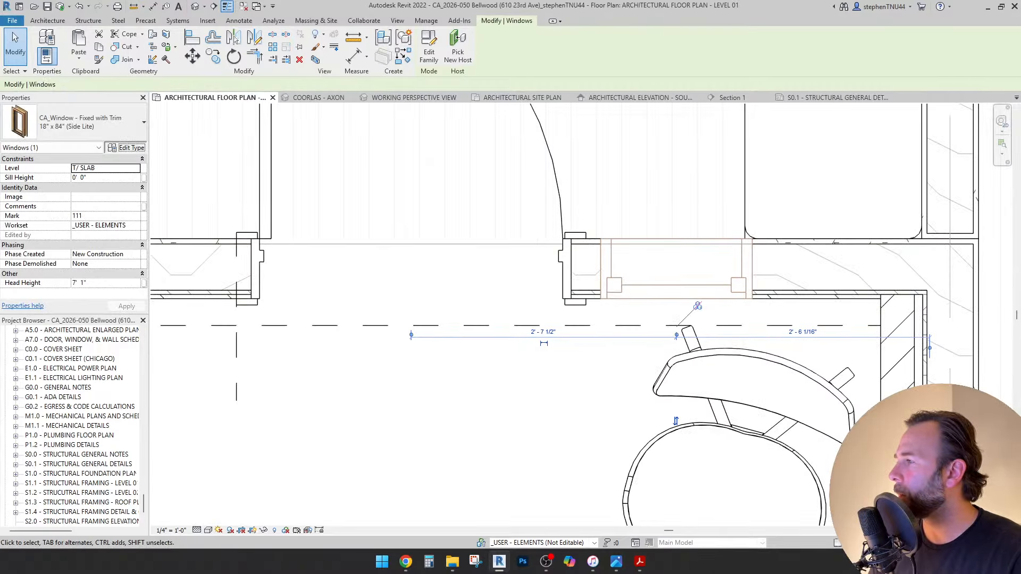
pyautogui.click(126, 147)
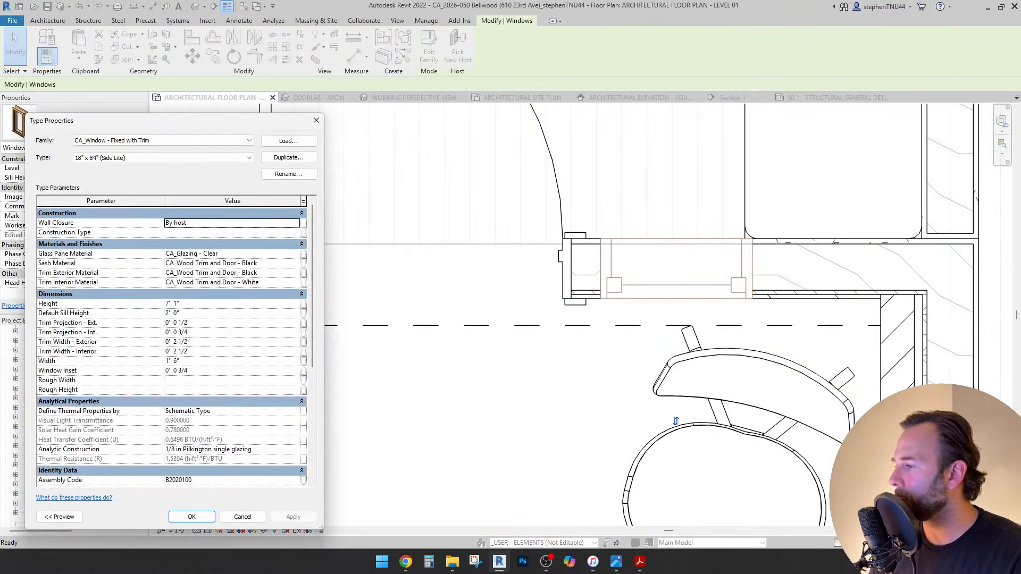
pyautogui.scroll(-5, 170, 345)
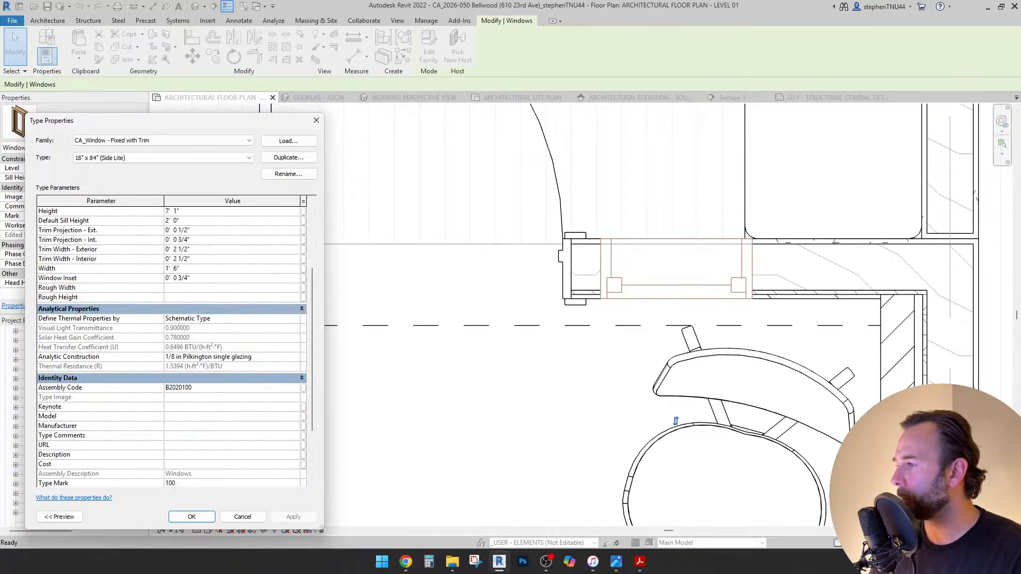
pyautogui.press('Escape')
pyautogui.press('Escape')
# In File Explorer, browse to the Families\Windows library folder to view the window families.
pyautogui.click(452, 561)
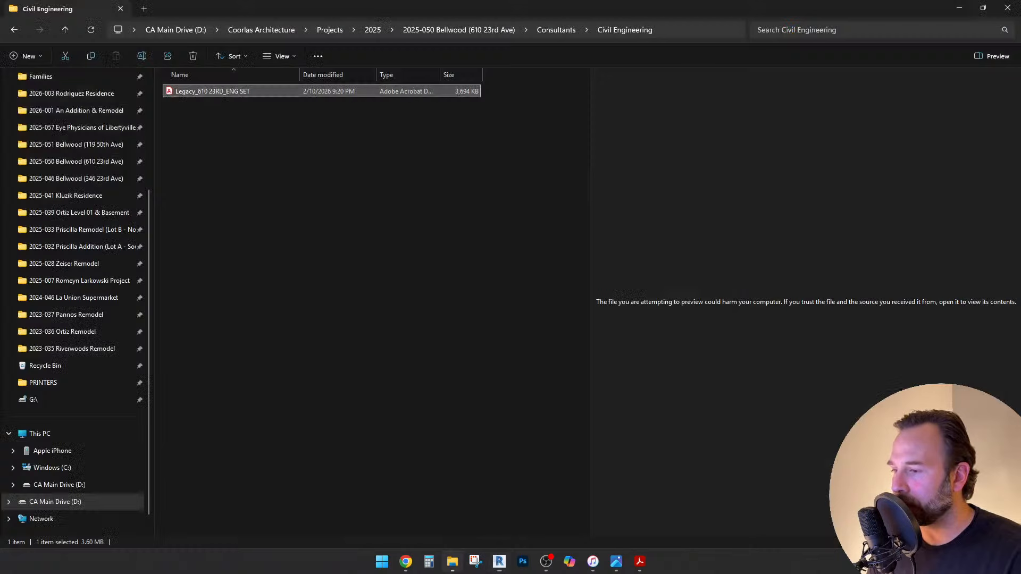
pyautogui.scroll(3, 80, 147)
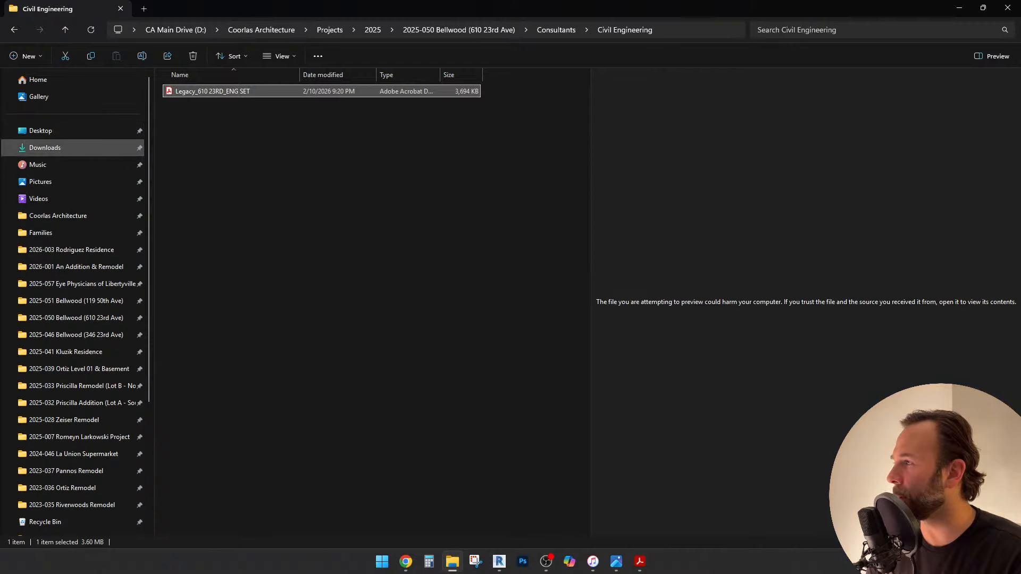
pyautogui.click(40, 232)
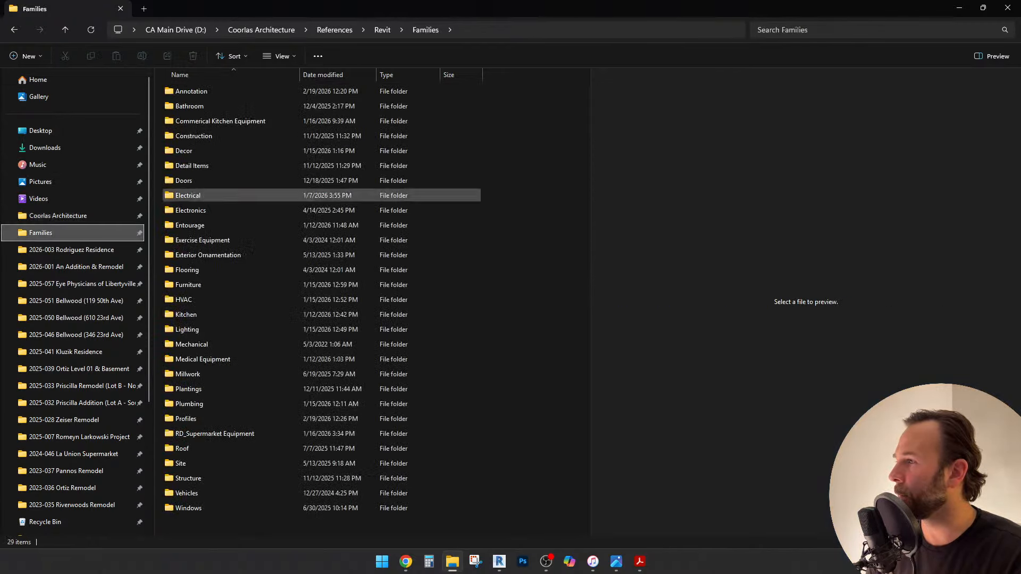
pyautogui.doubleClick(188, 507)
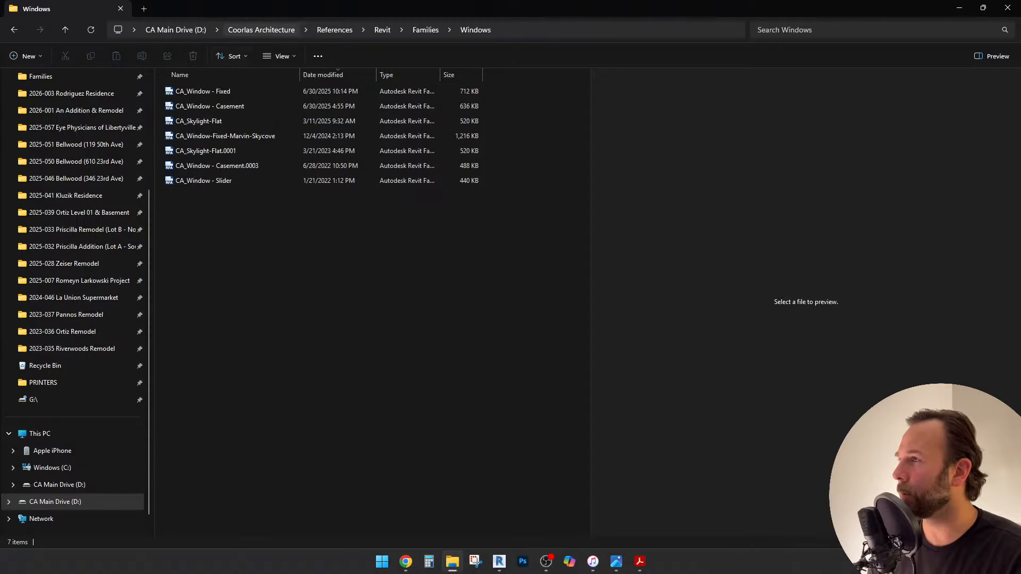
# Minimize File Explorer, return to the Revit Level 01 plan and reselect the window.
pyautogui.moveTo(256, 8); pyautogui.dragTo(255, 33)
pyautogui.hotkey('alt', 'Tab')
pyautogui.click(699, 299)
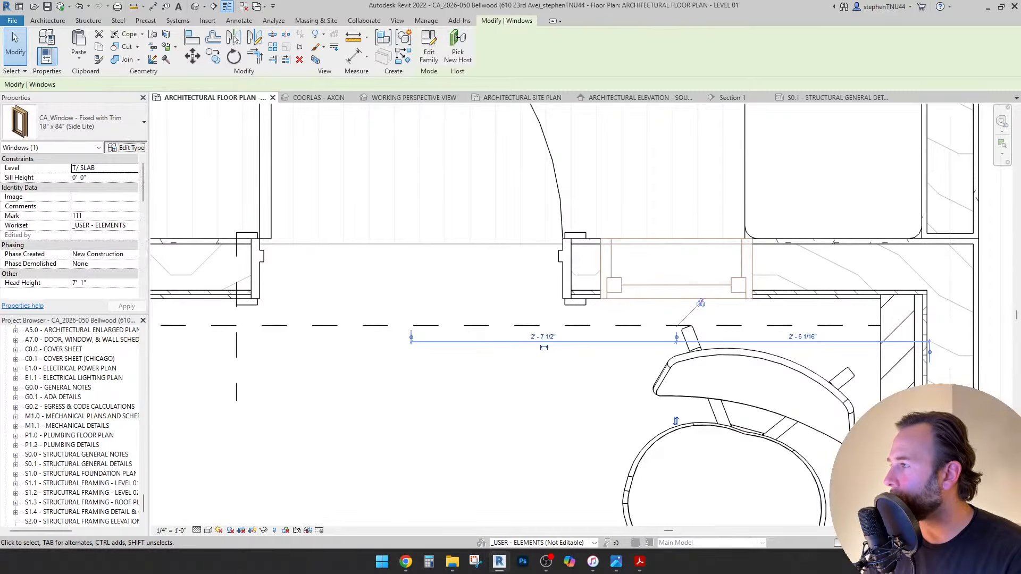
# Check the window's type properties, then open the CA_Window - Fixed with Trim family for editing.
pyautogui.click(126, 147)
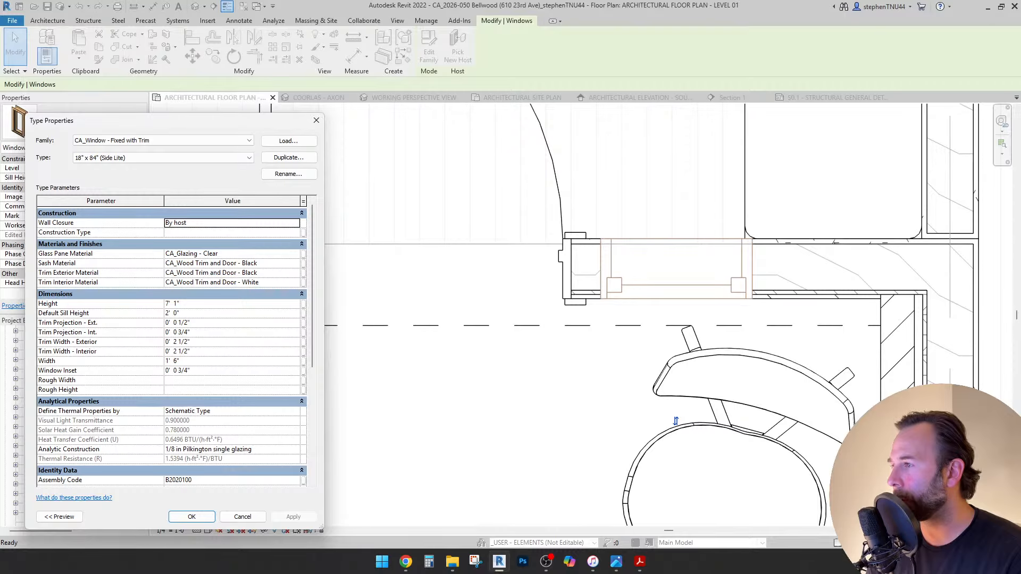
pyautogui.click(242, 516)
pyautogui.press('Escape')
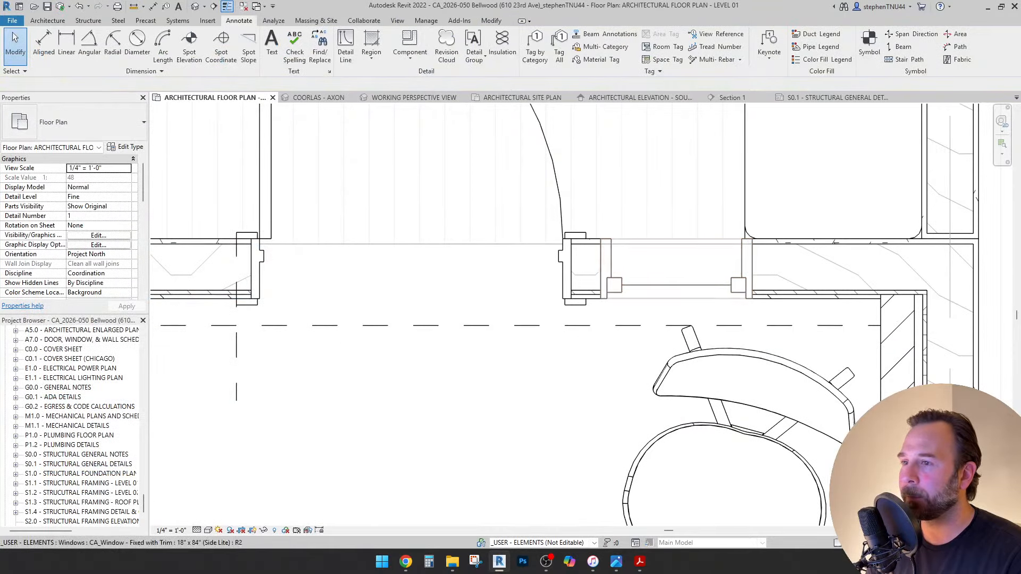
pyautogui.scroll(-3, 585, 298)
pyautogui.scroll(4, 597, 289)
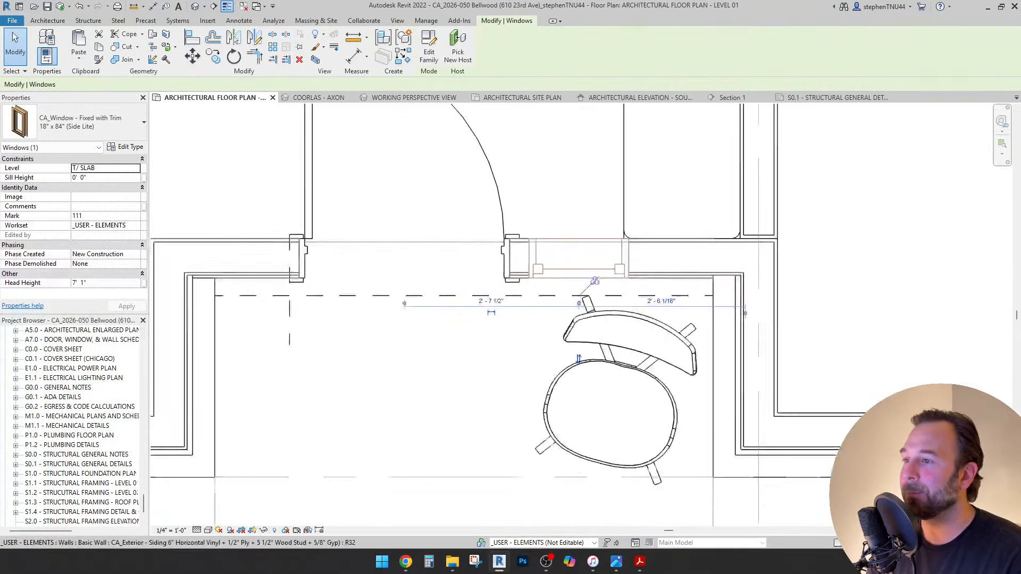
pyautogui.click(596, 279)
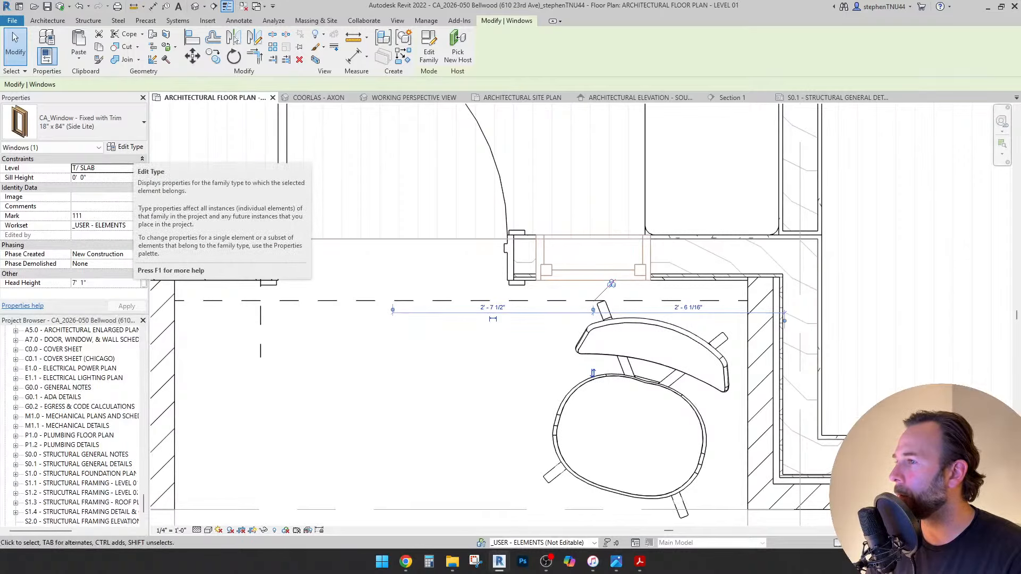
pyautogui.click(428, 52)
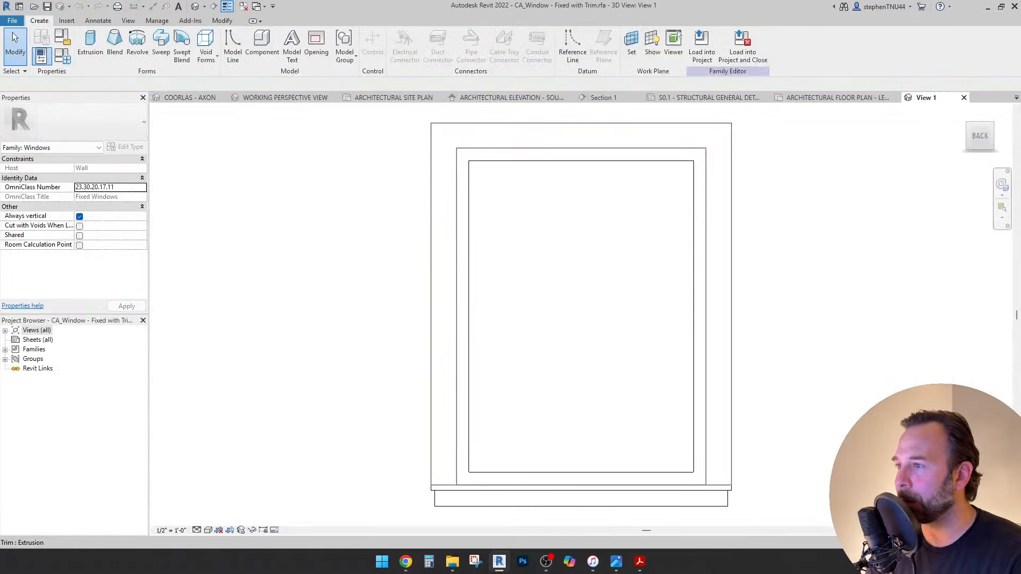
# Select the front trim and inspect its visibility parameter association and visibility settings.
pyautogui.click(678, 124)
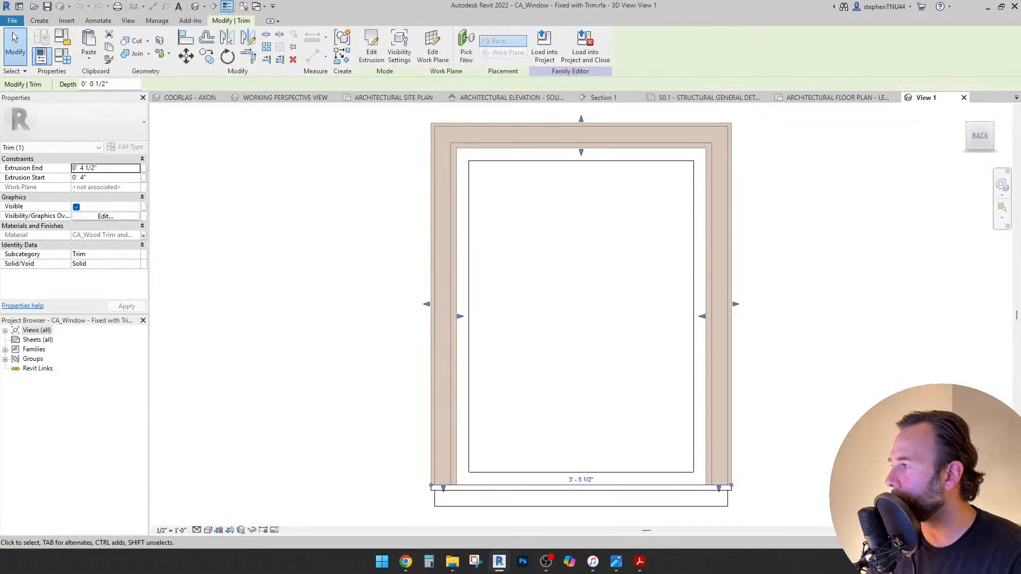
pyautogui.click(143, 207)
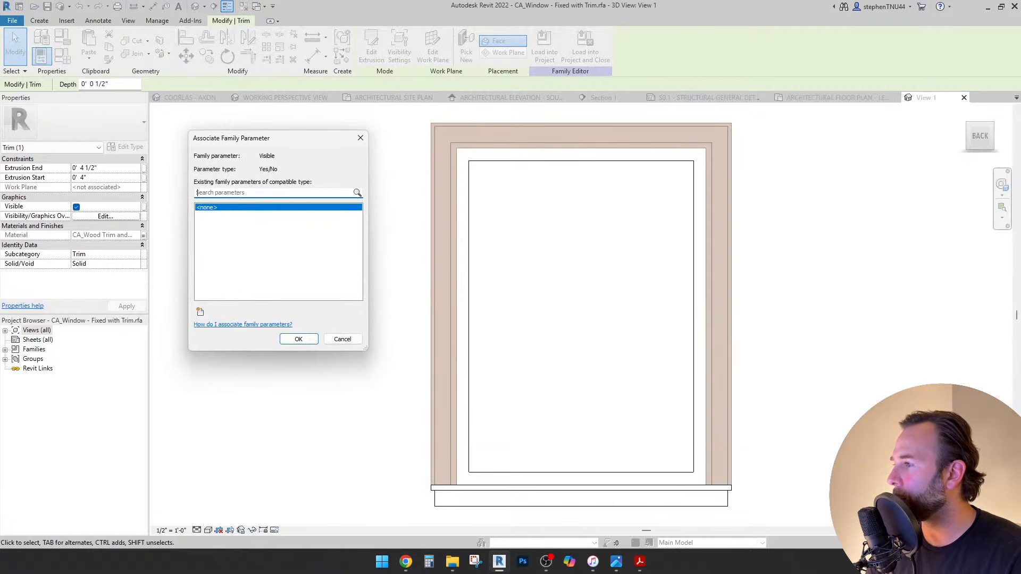
pyautogui.click(342, 339)
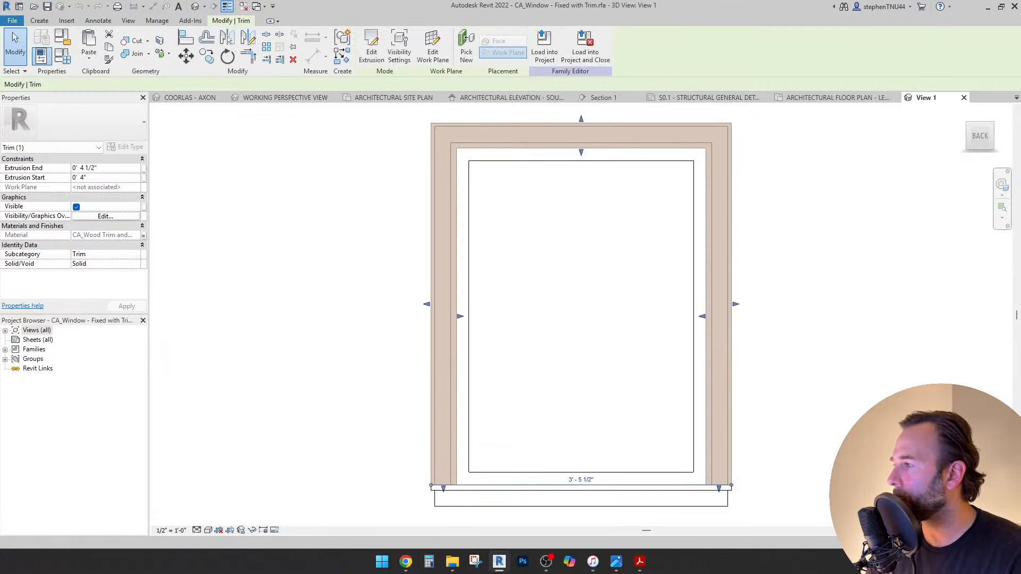
pyautogui.click(106, 216)
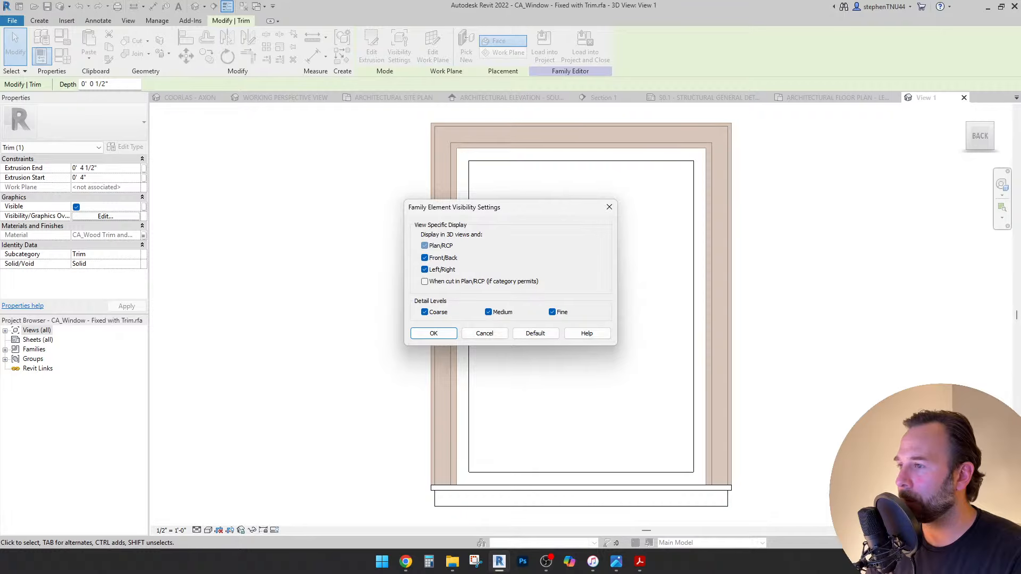
pyautogui.press('Return')
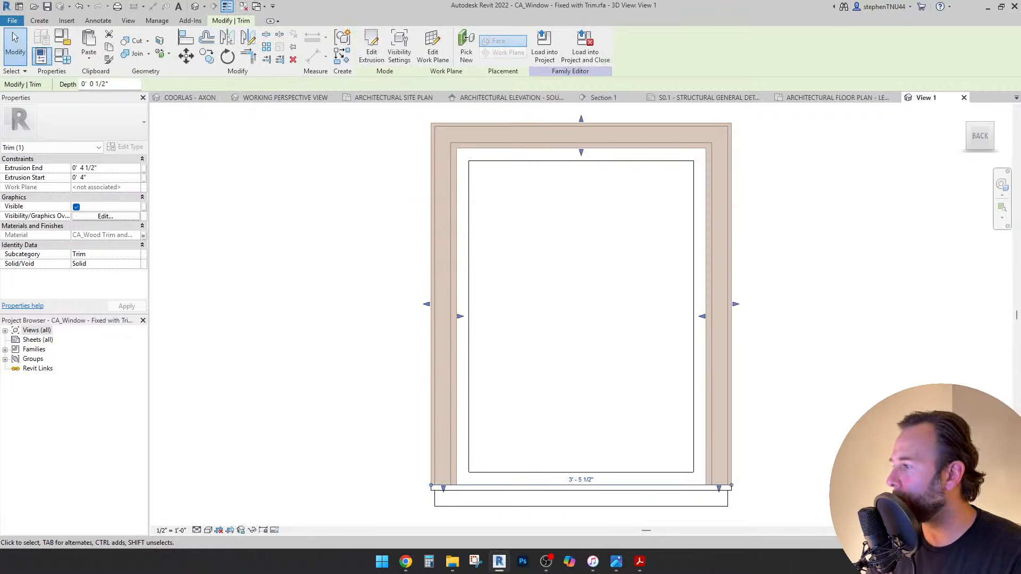
# Open 3D View 1, orbit to an angled view, and check the back trim's visibility settings.
pyautogui.click(5, 330)
pyautogui.click(15, 359)
pyautogui.click(45, 368)
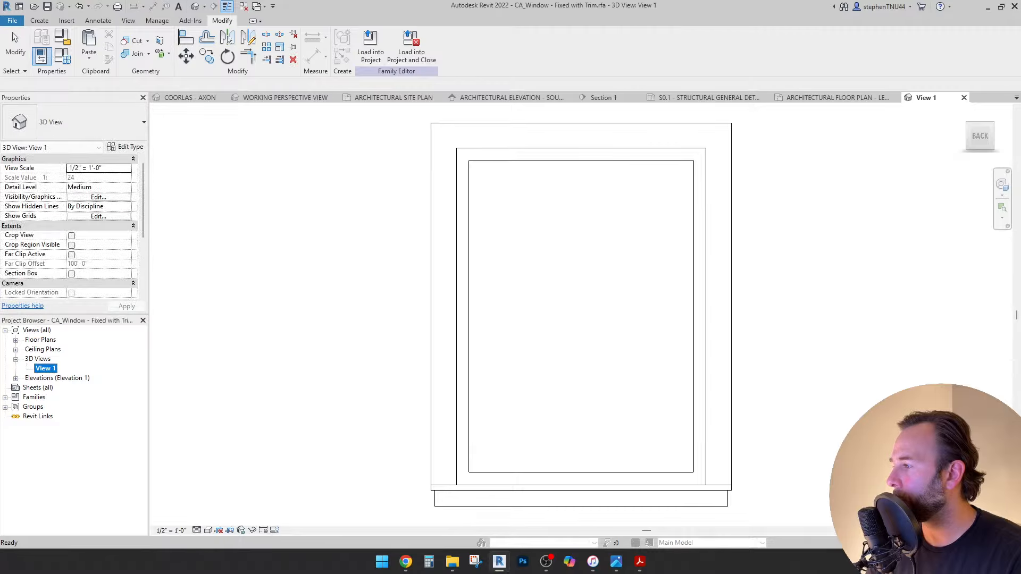
pyautogui.click(603, 143)
pyautogui.keyDown('shift'); pyautogui.moveTo(581, 305); pyautogui.dragTo(670, 346, button='middle'); pyautogui.keyUp('shift')
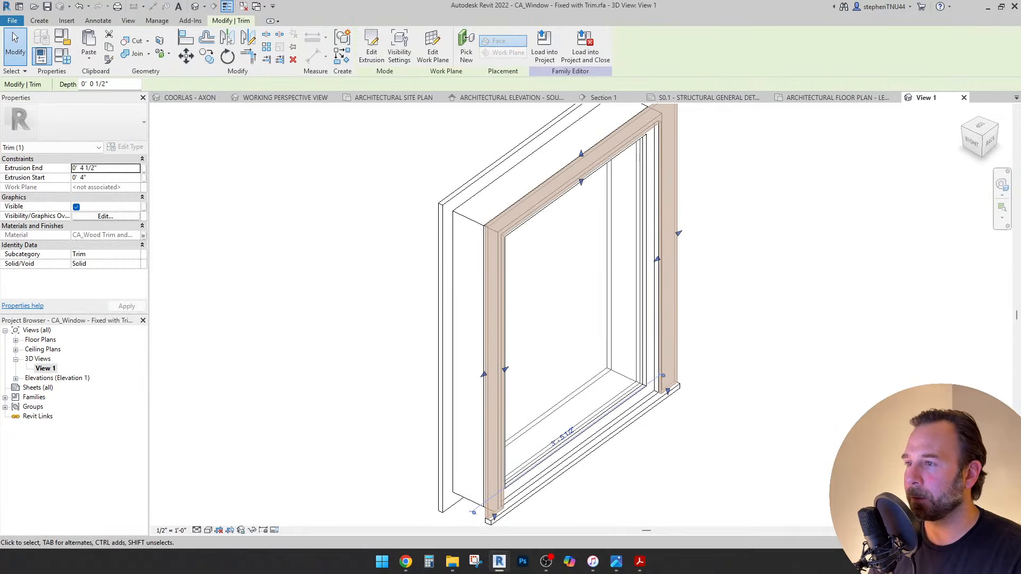
pyautogui.press('Escape')
pyautogui.click(438, 497)
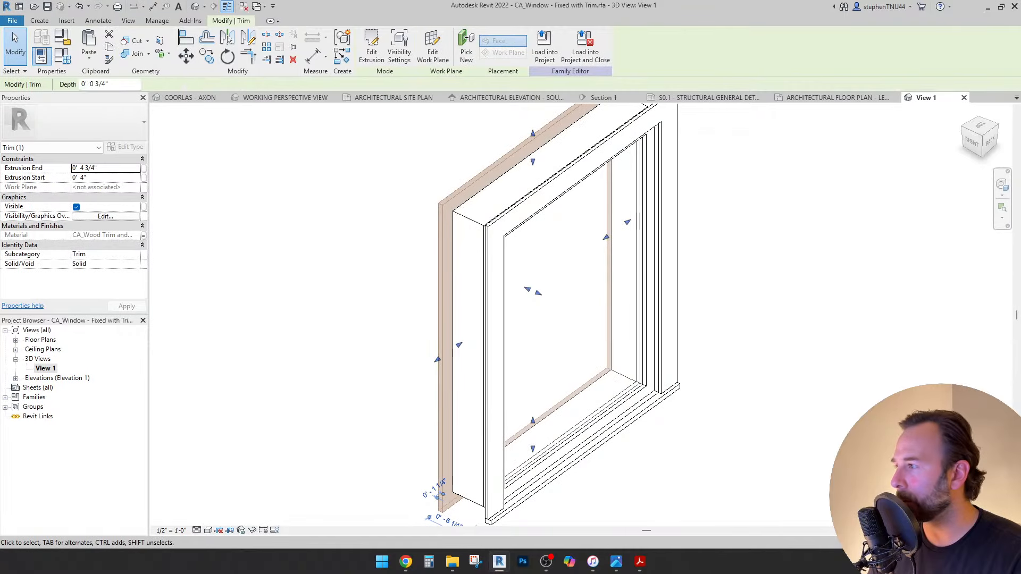
pyautogui.click(105, 216)
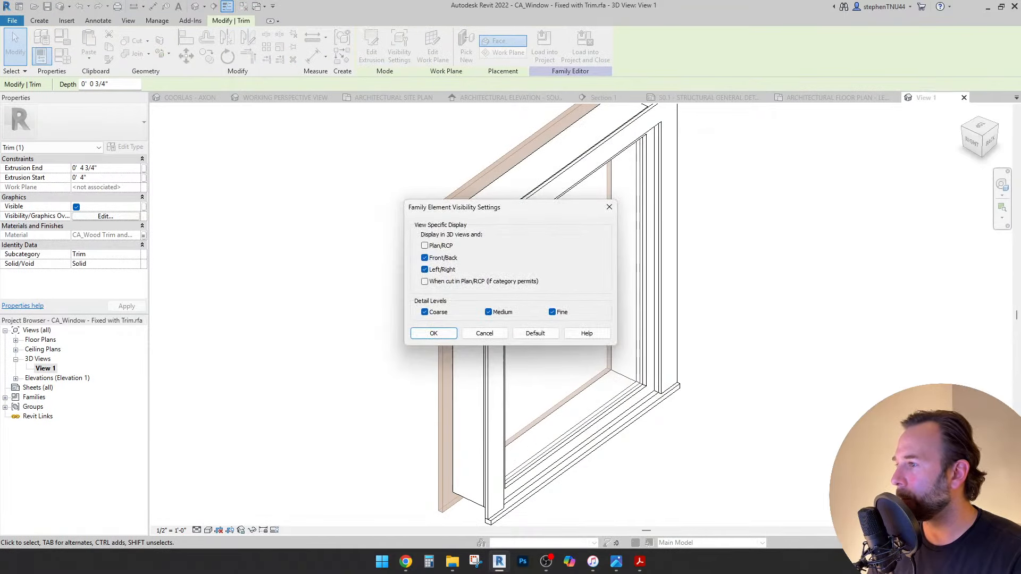
pyautogui.click(433, 333)
pyautogui.press('Escape')
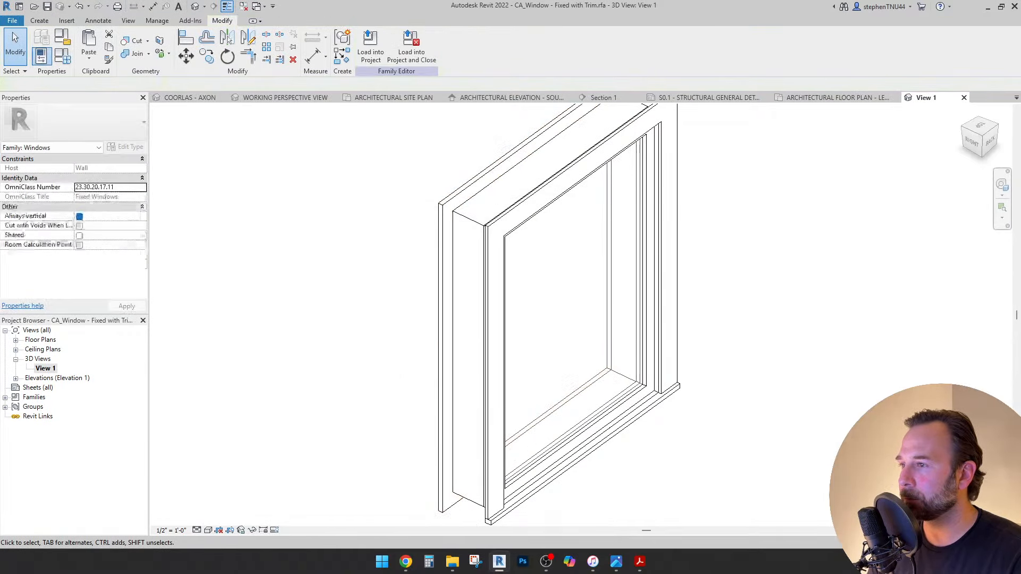
# Select both trims and start a new instance parameter named 'Trim' for their visibility.
pyautogui.scroll(-2, 317, 263)
pyautogui.click(413, 319)
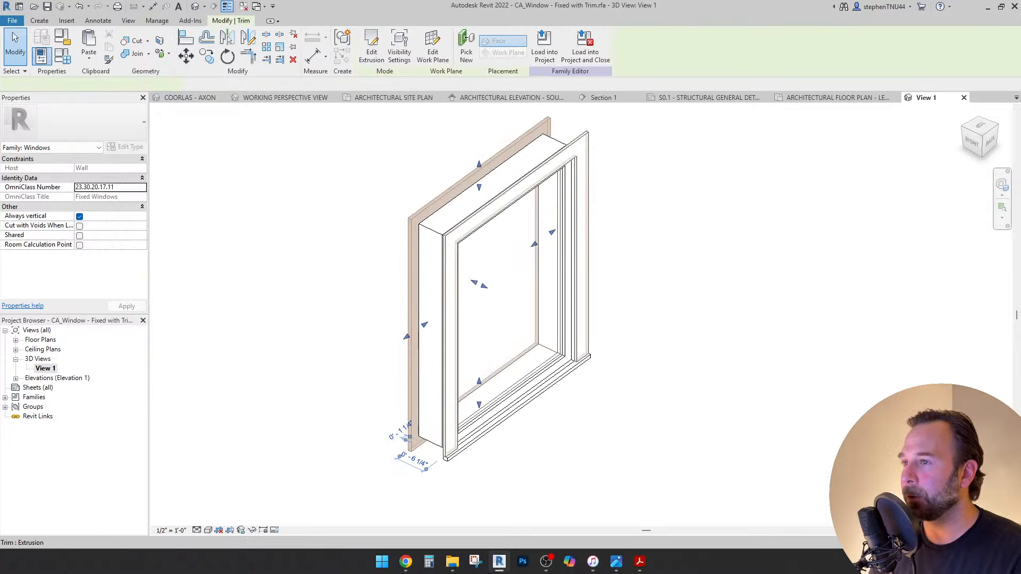
pyautogui.keyDown('ctrl'); pyautogui.click(449, 319); pyautogui.keyUp('ctrl')
pyautogui.moveTo(449, 319); pyautogui.dragTo(462, 320, button='middle')
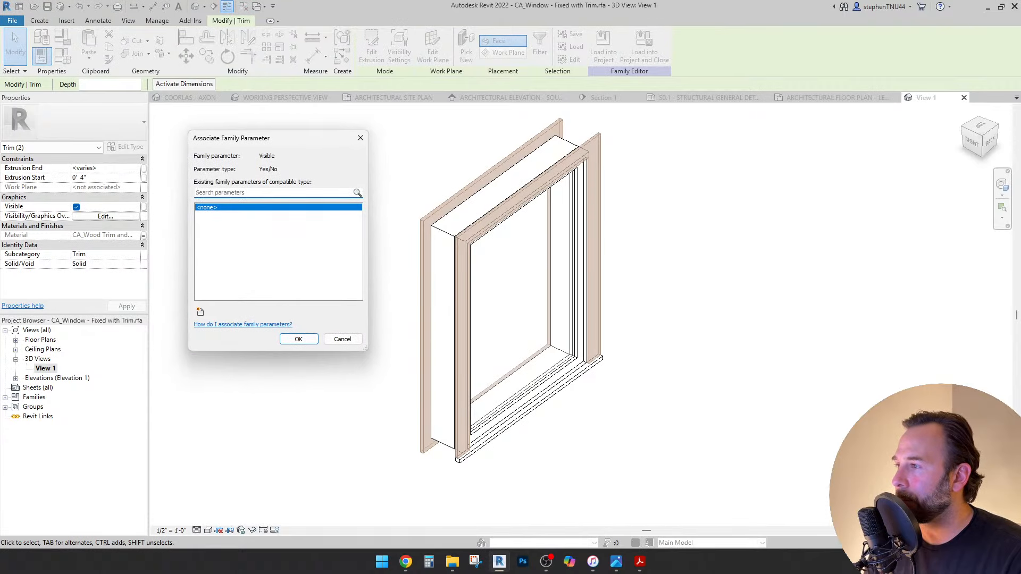
pyautogui.click(200, 312)
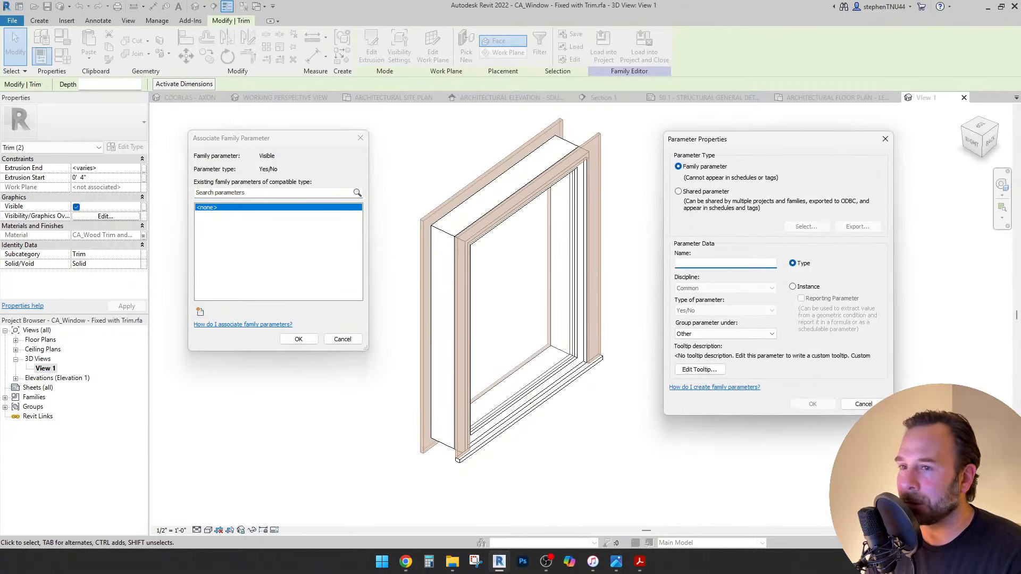
pyautogui.click(792, 287)
pyautogui.click(724, 263)
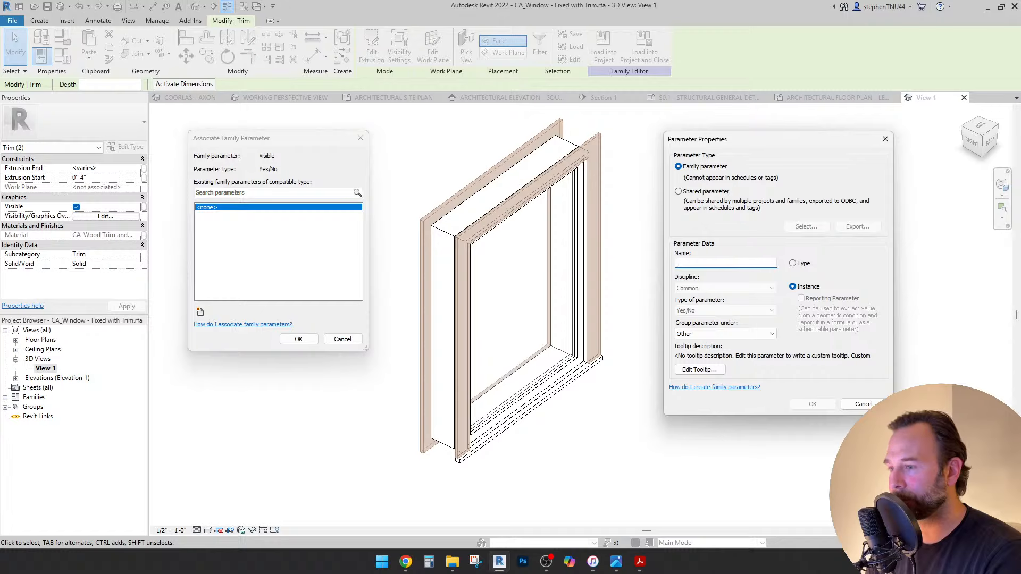
pyautogui.write('Trim')
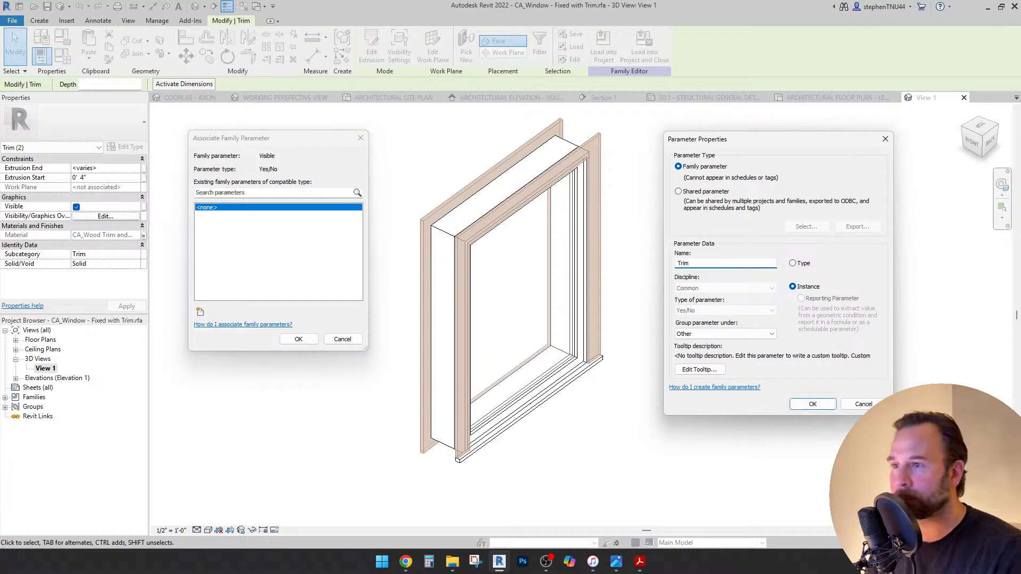
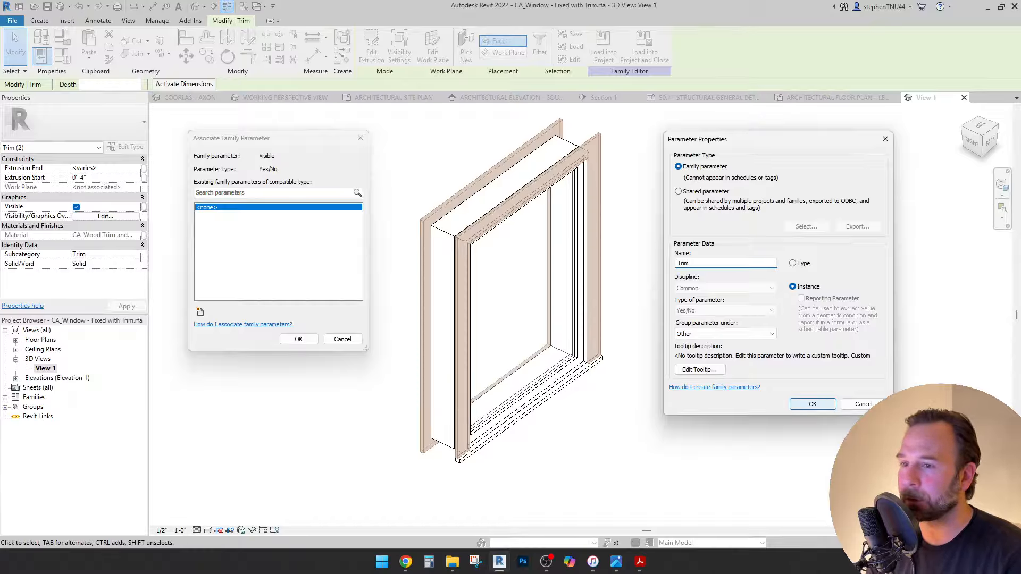
# Confirm the Trim yes/no parameter and link the sill trim's Visible property to Trim.
pyautogui.press('Return')
pyautogui.press('Return')
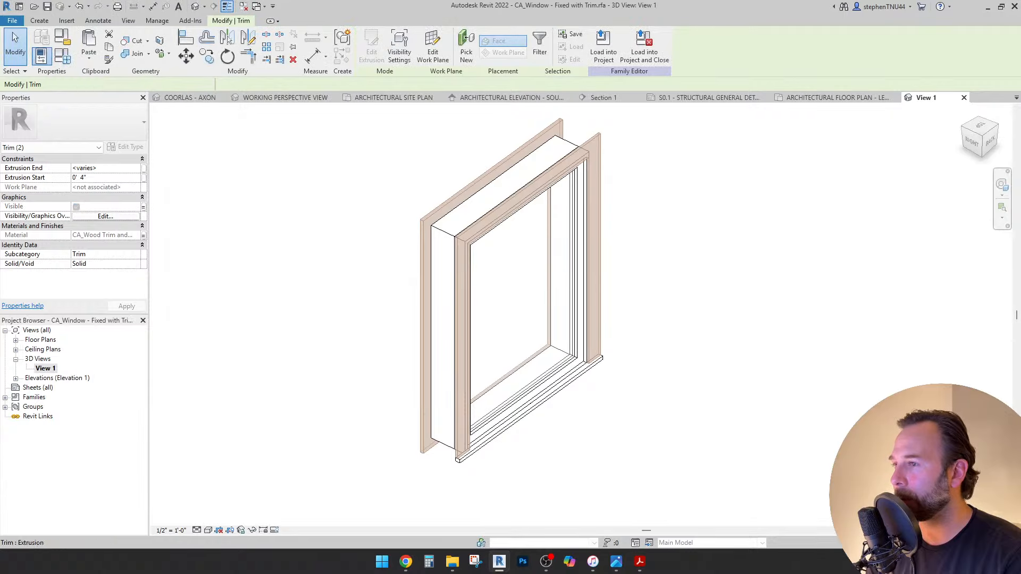
pyautogui.press('Escape')
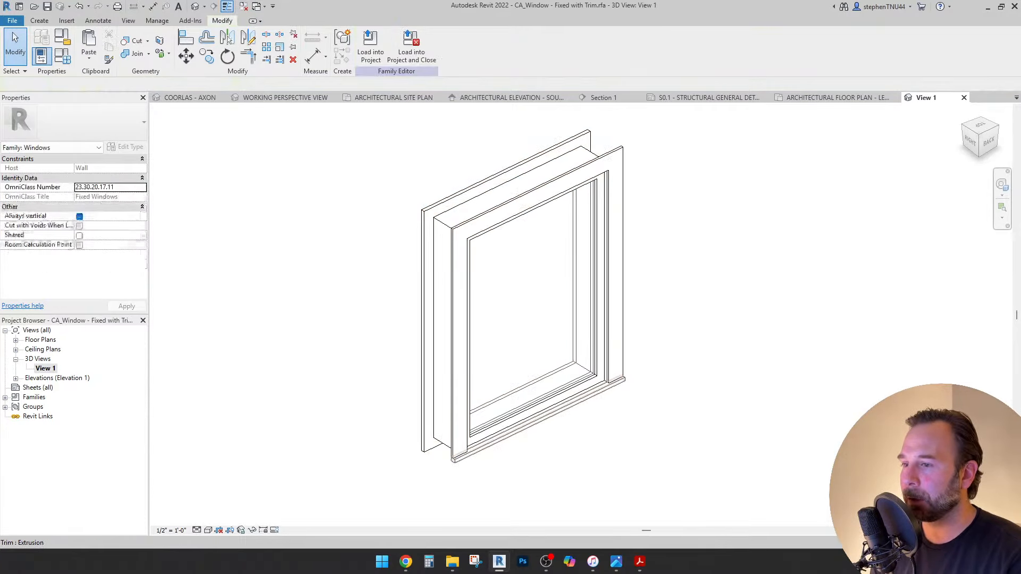
pyautogui.click(538, 420)
pyautogui.keyDown('shift'); pyautogui.moveTo(538, 420); pyautogui.dragTo(601, 422, button='middle'); pyautogui.keyUp('shift')
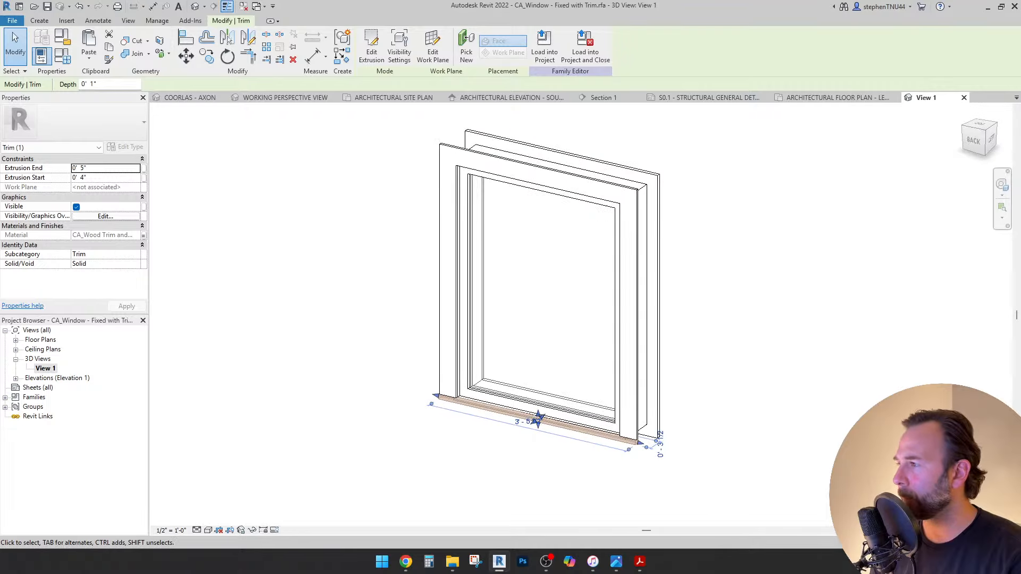
pyautogui.click(143, 207)
pyautogui.click(277, 214)
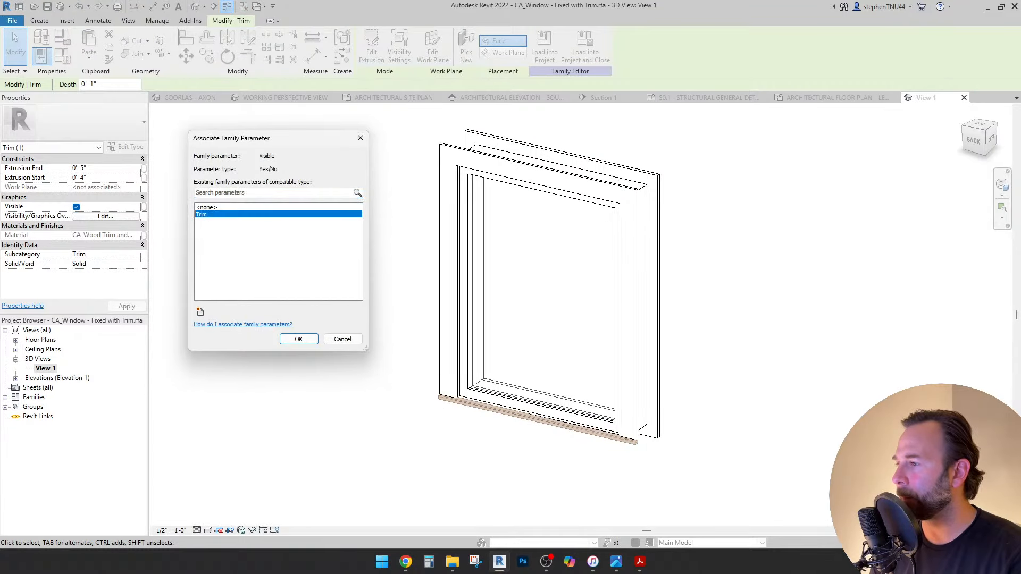
pyautogui.click(295, 333)
pyautogui.press('Escape')
pyautogui.keyDown('shift'); pyautogui.moveTo(372, 340); pyautogui.dragTo(395, 353, button='middle'); pyautogui.keyUp('shift')
# Save the family into the Families\Windows folder with a maximum of 1 backup.
pyautogui.click(11, 20)
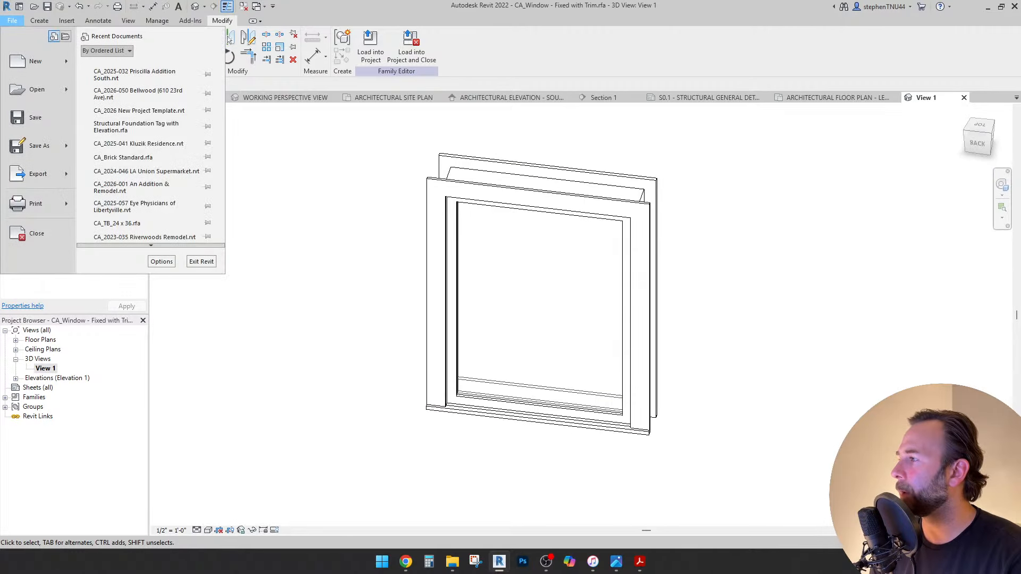
pyautogui.moveTo(39, 145)
pyautogui.click(112, 137)
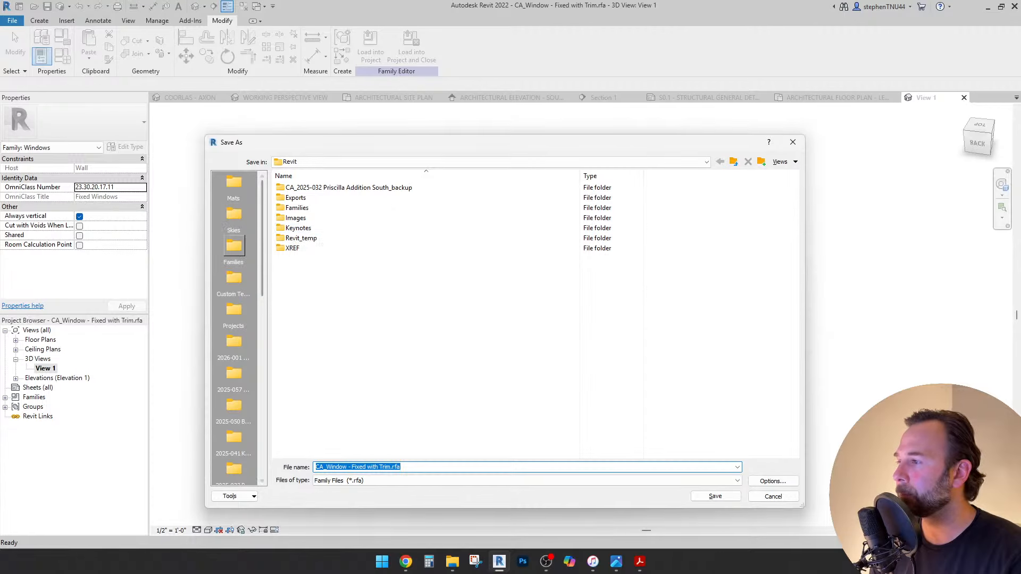
pyautogui.click(234, 247)
pyautogui.doubleClick(299, 450)
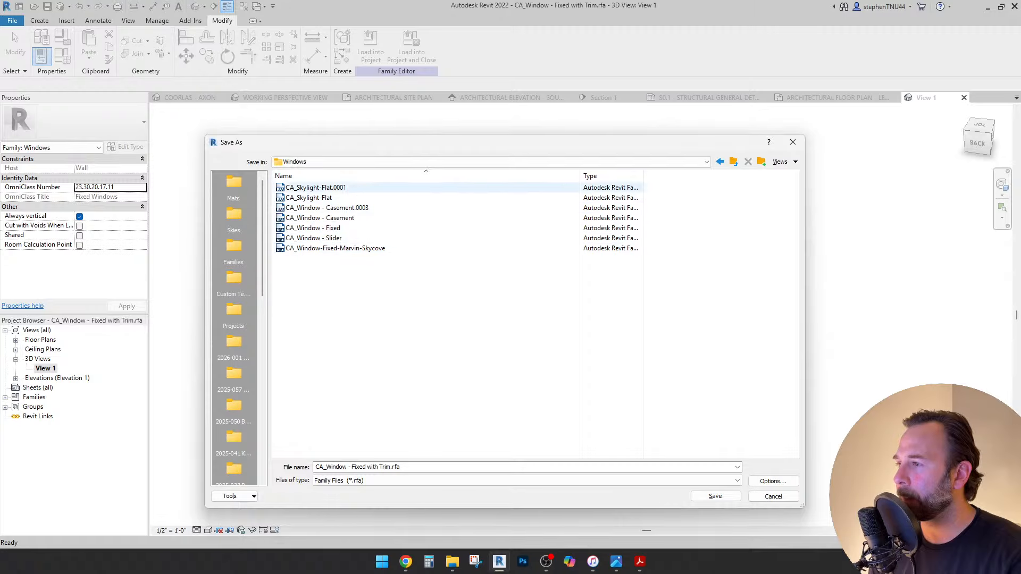
pyautogui.click(773, 481)
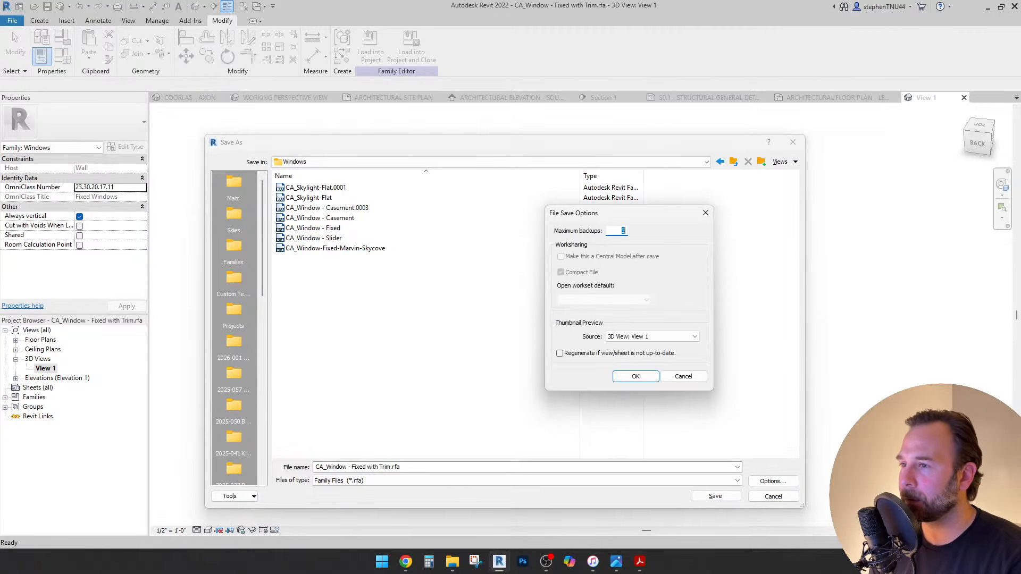
pyautogui.write('1')
pyautogui.press('Return')
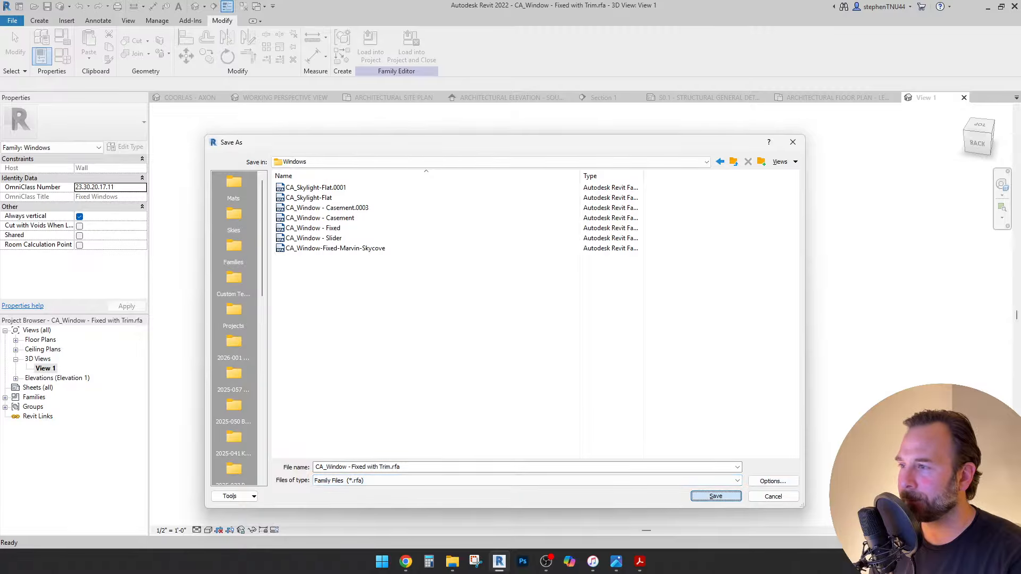
pyautogui.press('Return')
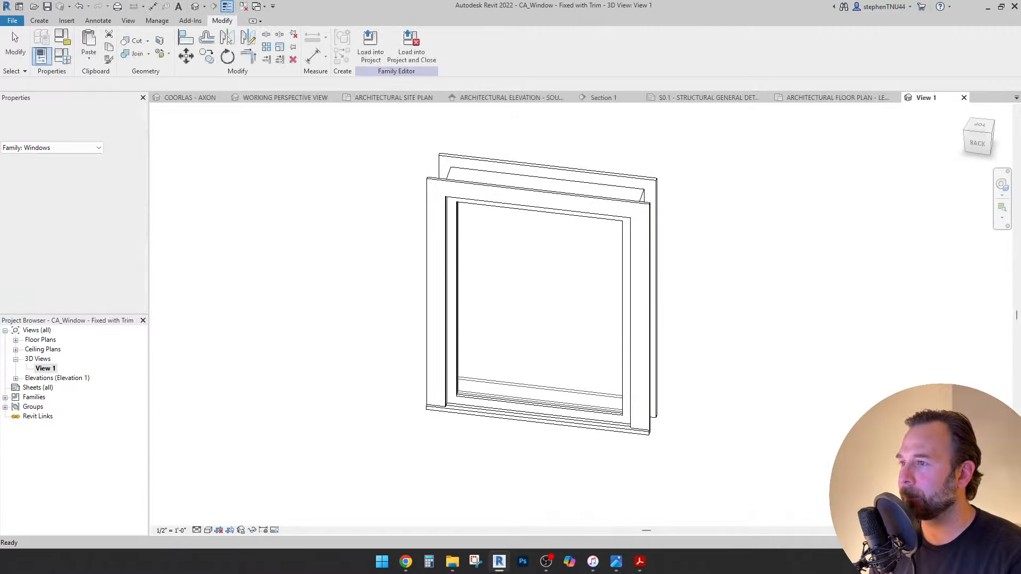
# Load the family into the second project, overwriting the existing version.
pyautogui.keyDown('shift'); pyautogui.moveTo(686, 319); pyautogui.dragTo(619, 327, button='middle'); pyautogui.keyUp('shift')
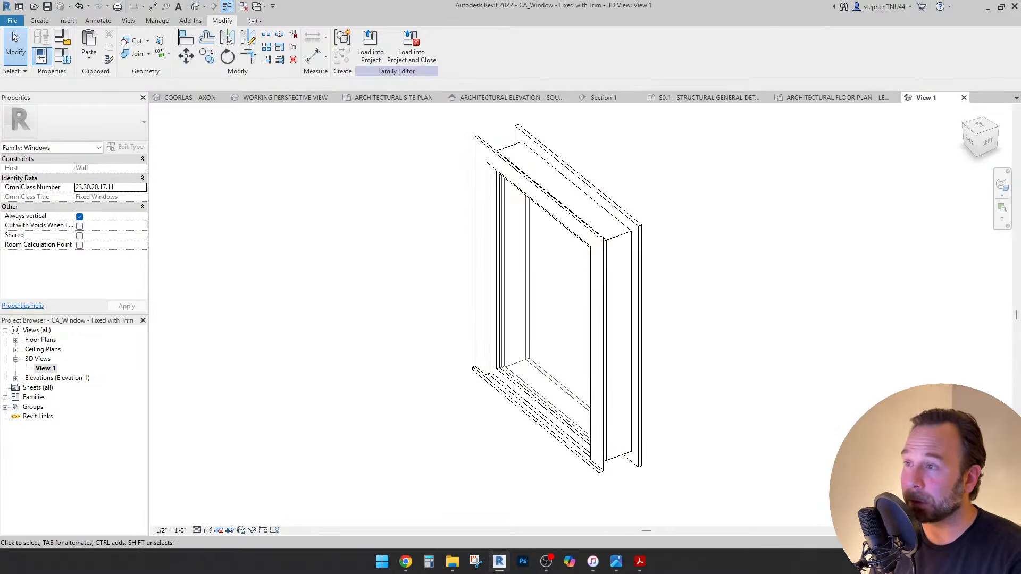
pyautogui.click(371, 43)
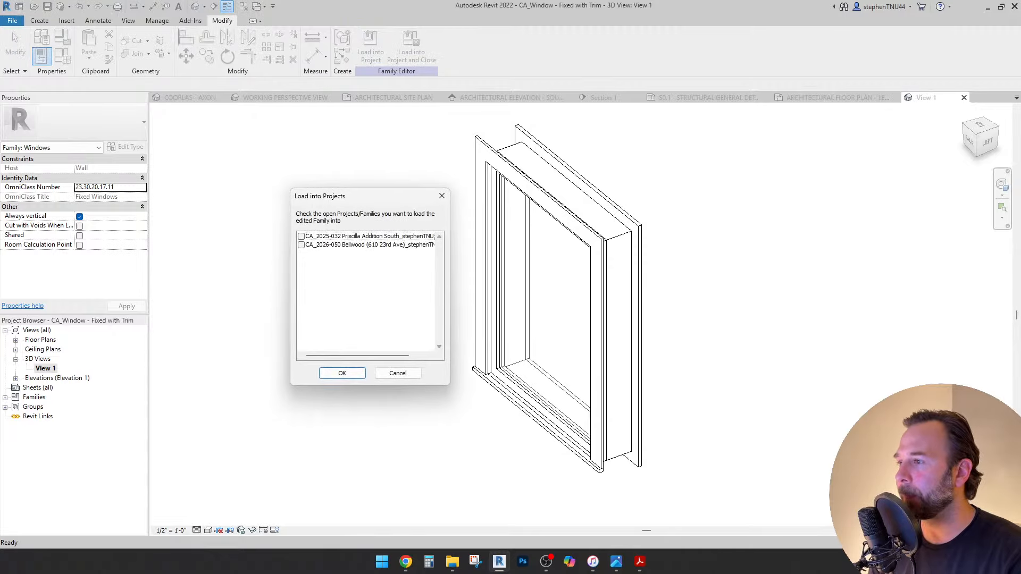
pyautogui.click(301, 245)
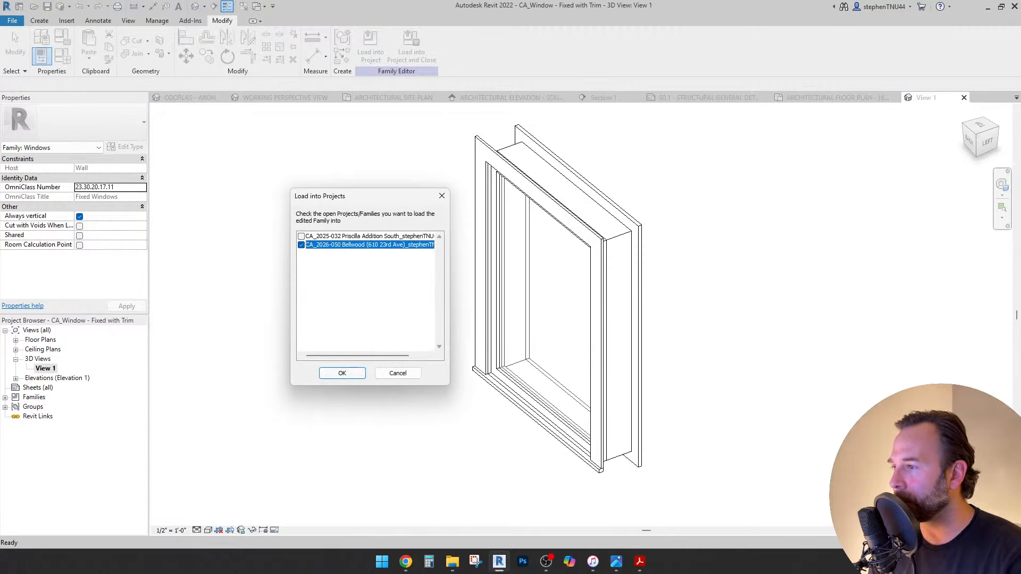
pyautogui.click(342, 373)
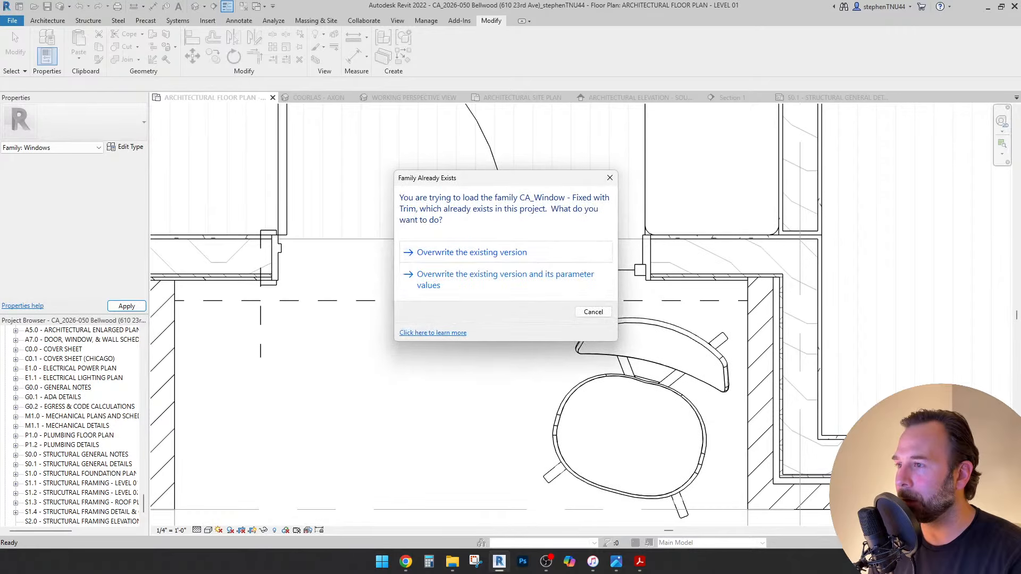
pyautogui.press('Return')
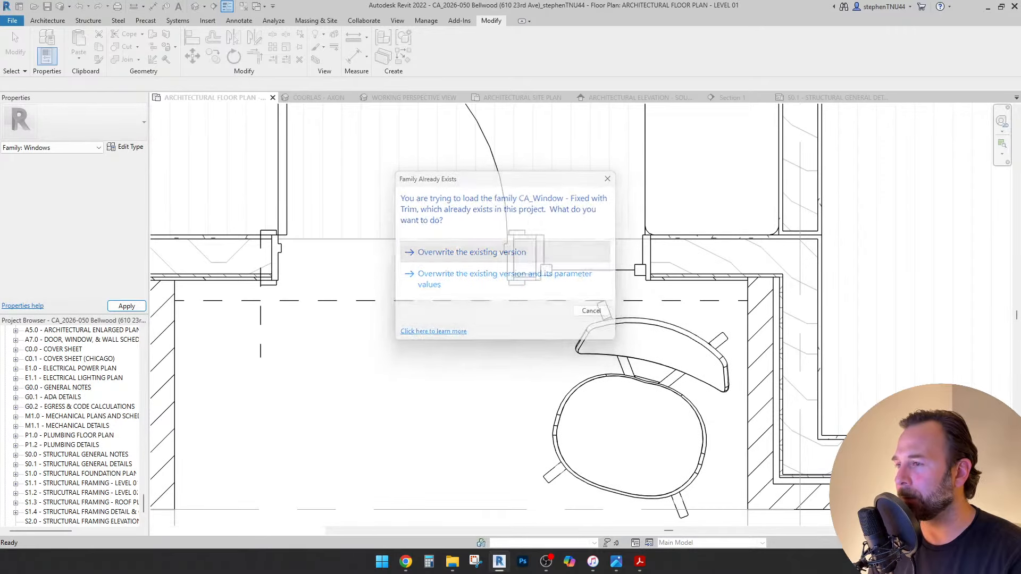
pyautogui.press('Return')
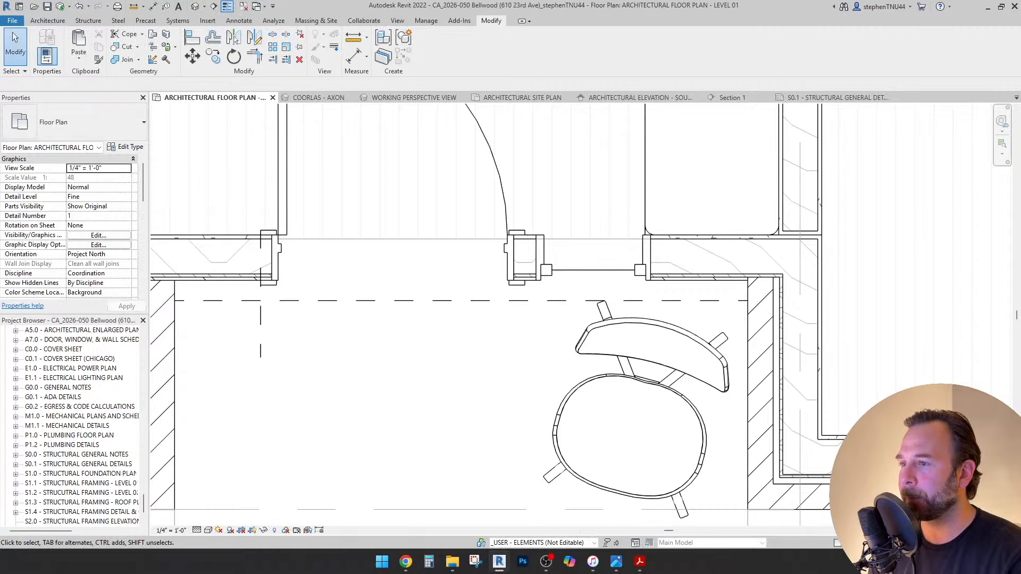
pyautogui.scroll(3, 544, 277)
# Select the side-lite window in plan and open its family for editing.
pyautogui.click(629, 265)
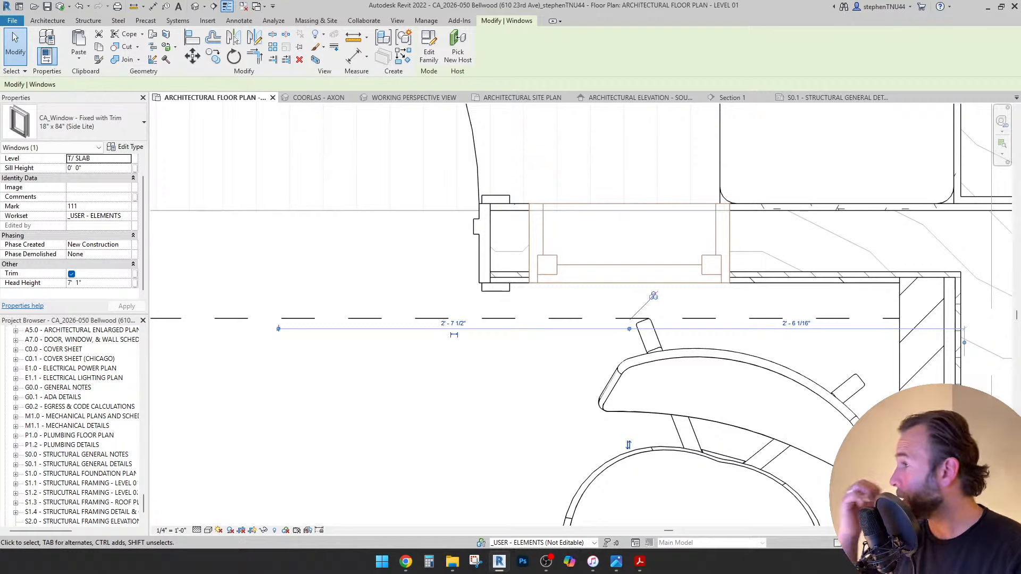
pyautogui.press('Escape')
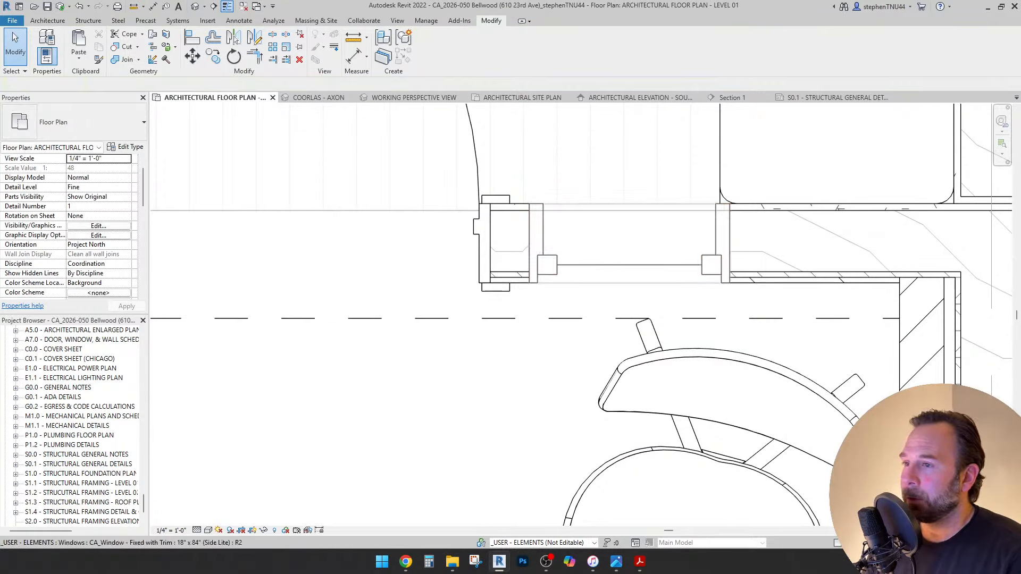
pyautogui.click(629, 265)
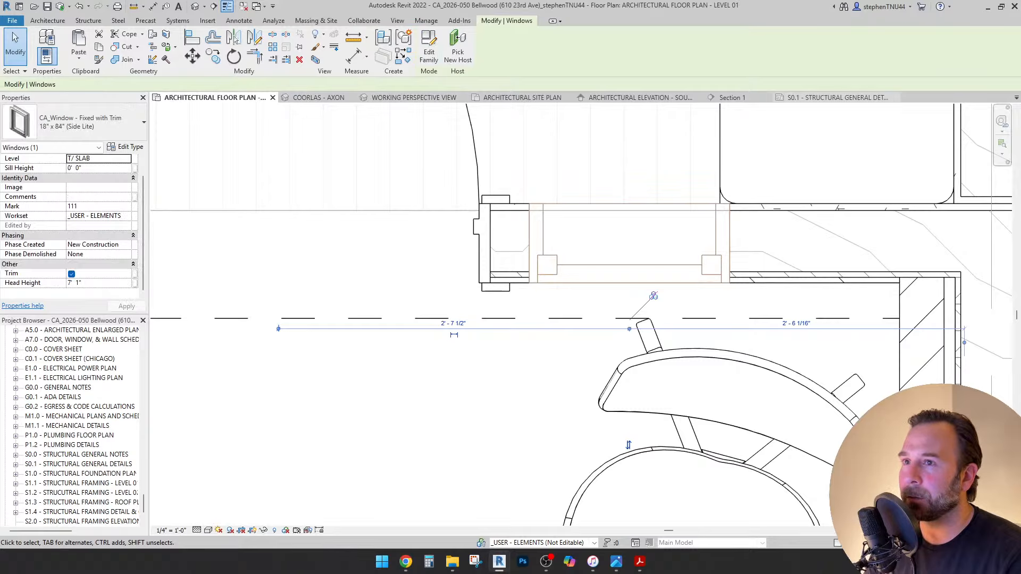
pyautogui.click(429, 45)
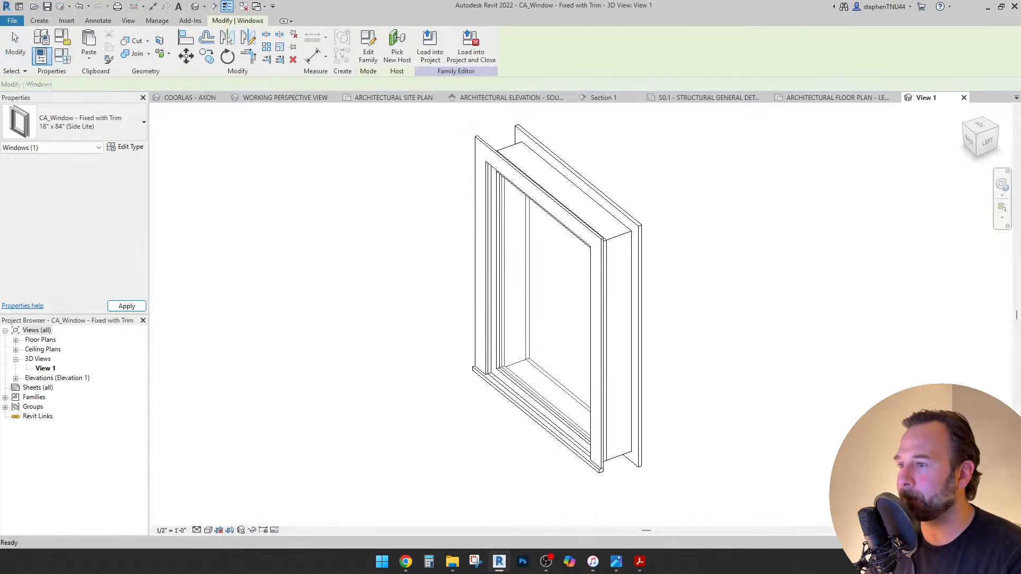
# Make the side and sill trims show when cut in Plan/RCP, save, and start loading the family.
pyautogui.click(576, 217)
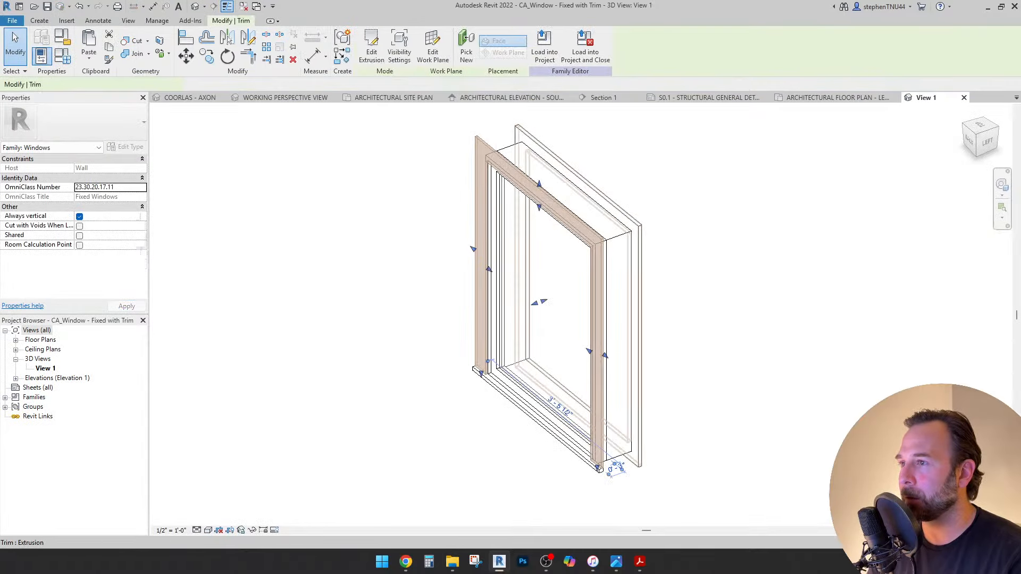
pyautogui.keyDown('ctrl'); pyautogui.click(612, 202); pyautogui.keyUp('ctrl')
pyautogui.moveTo(611, 202)
pyautogui.keyDown('shift'); pyautogui.mouseDown(button='middle')
pyautogui.moveTo(478, 205)
pyautogui.moveTo(625, 207)
pyautogui.mouseUp(button='middle'); pyautogui.keyUp('shift')
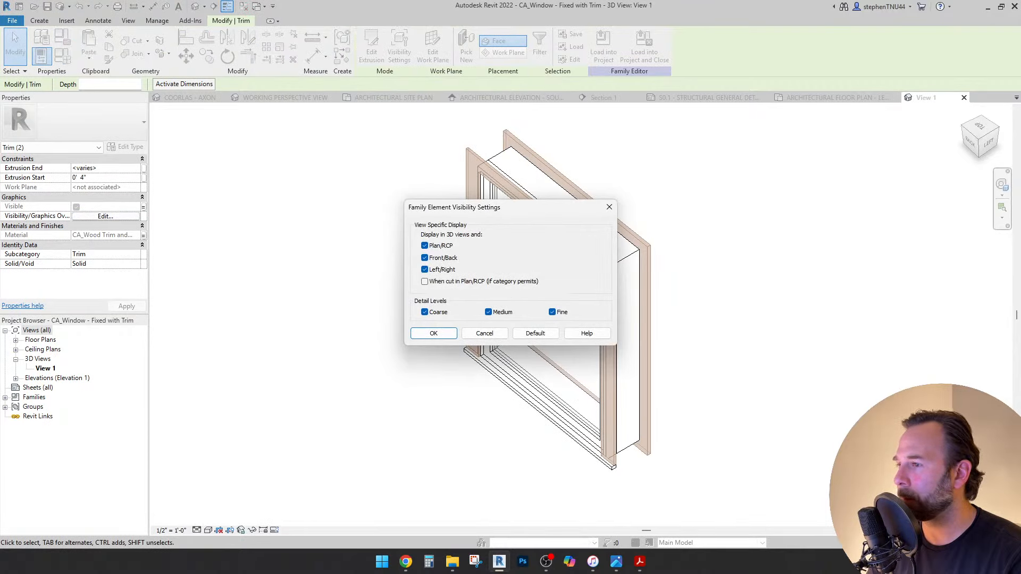
pyautogui.click(433, 333)
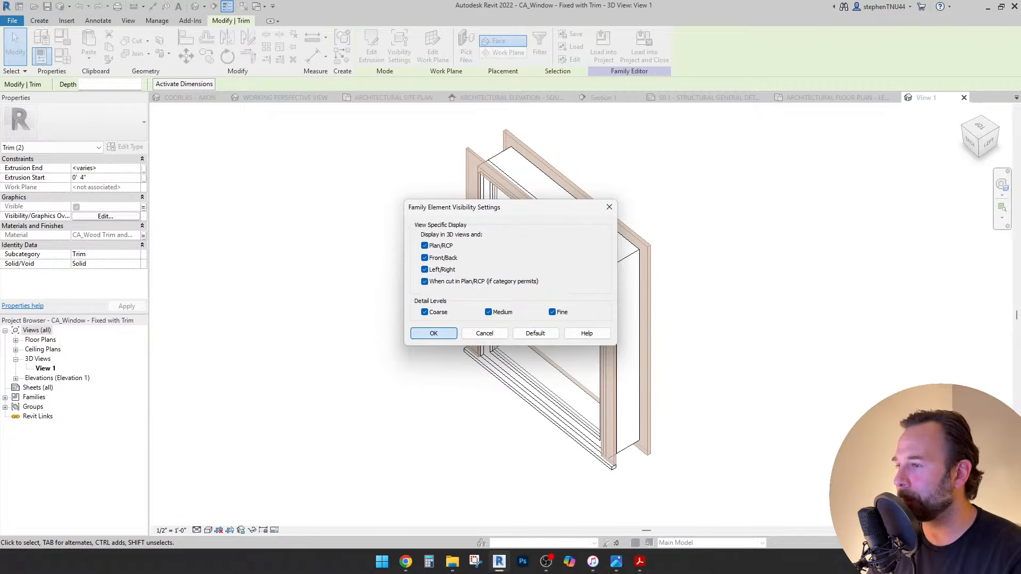
pyautogui.press('Escape')
pyautogui.click(538, 409)
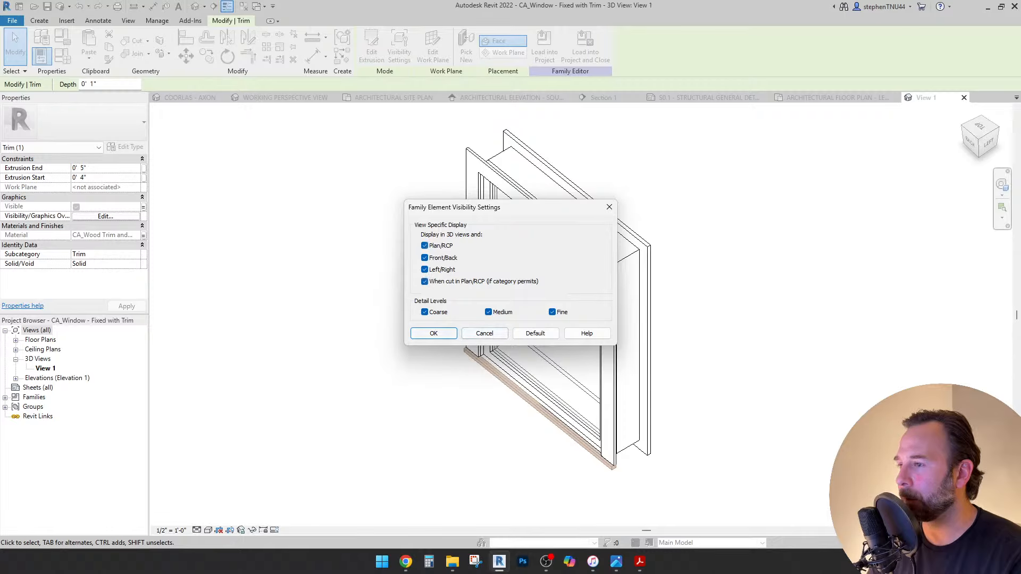
pyautogui.press('Return')
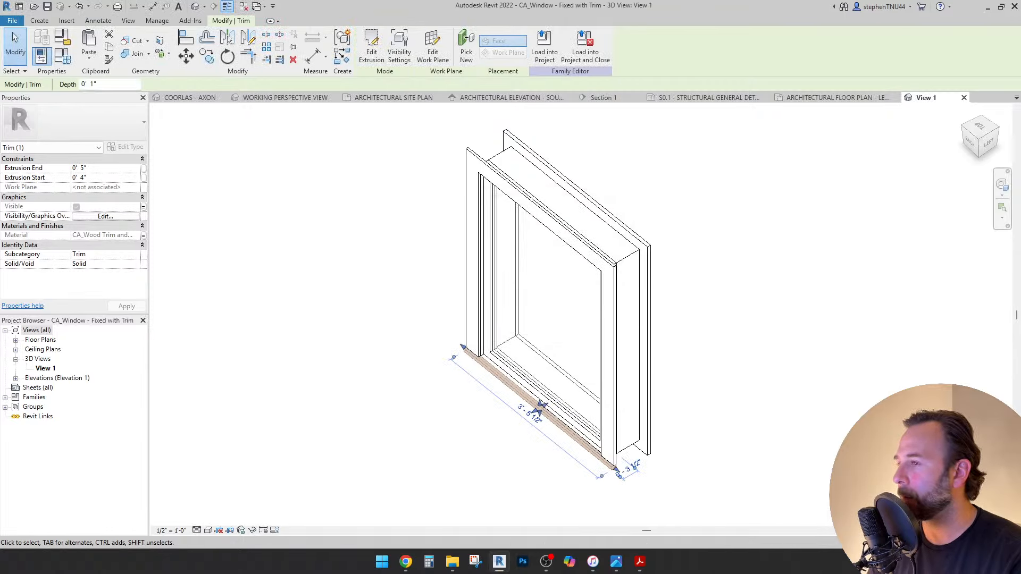
pyautogui.press('Escape')
pyautogui.hotkey('ctrl', 's')
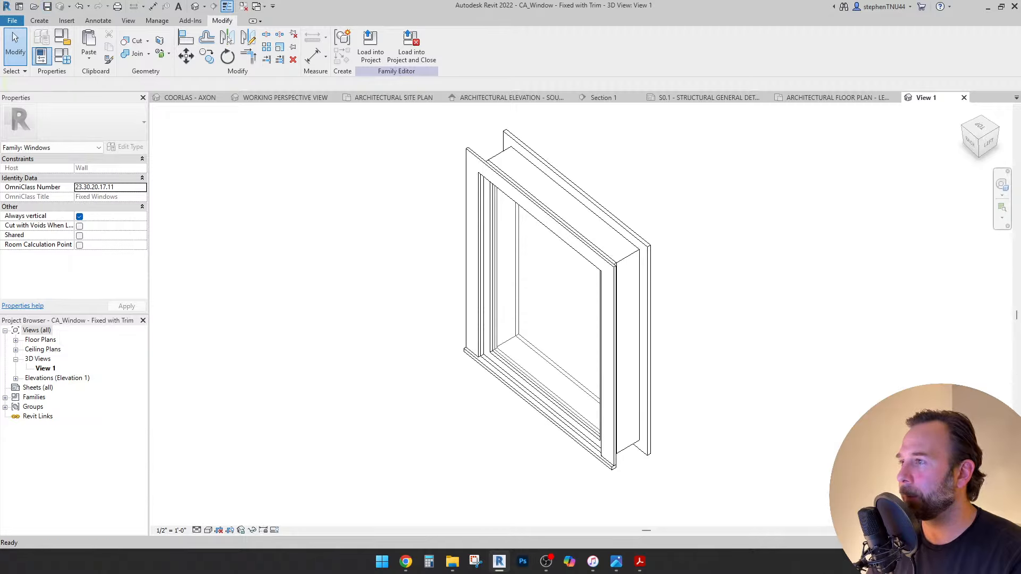
pyautogui.click(370, 45)
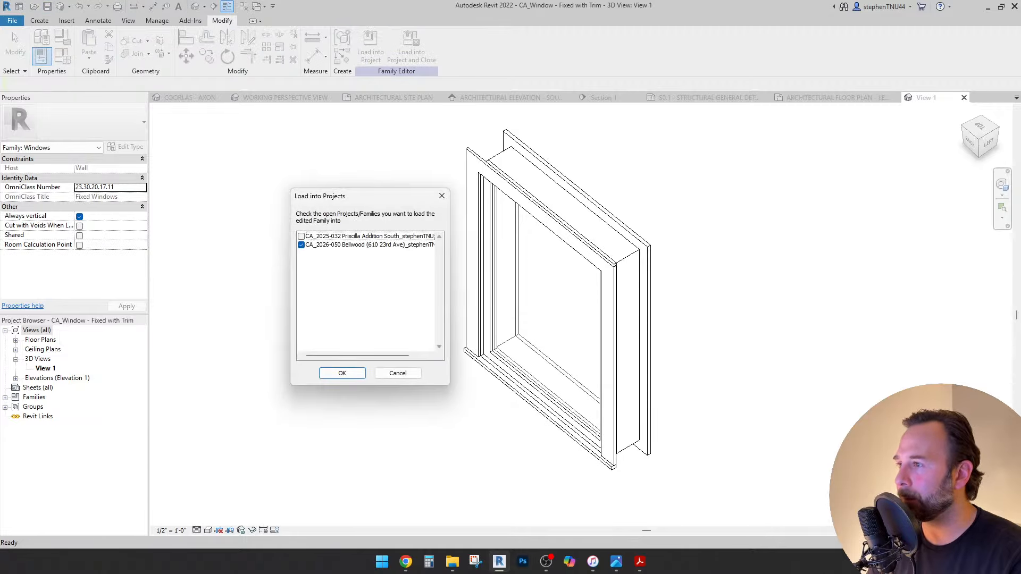
# Finish reloading the family with overwrite and frame the side-lite's wall corner.
pyautogui.press('Return')
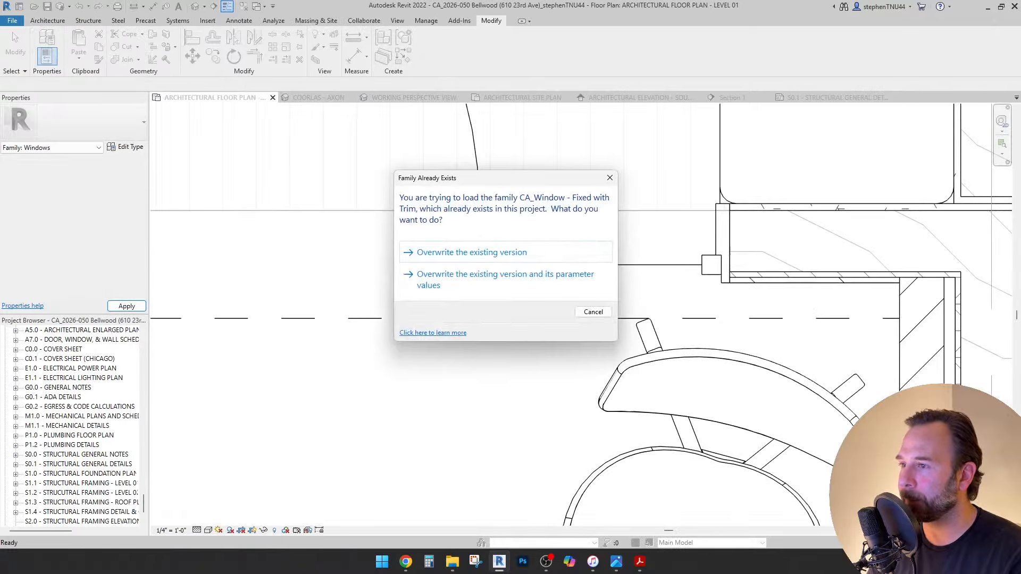
pyautogui.click(471, 252)
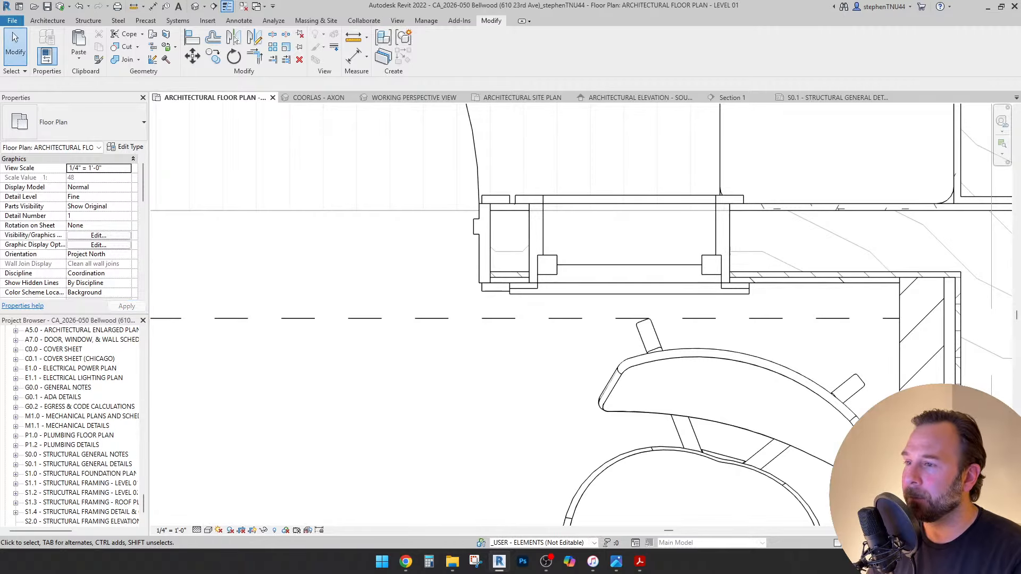
pyautogui.scroll(4, 513, 288)
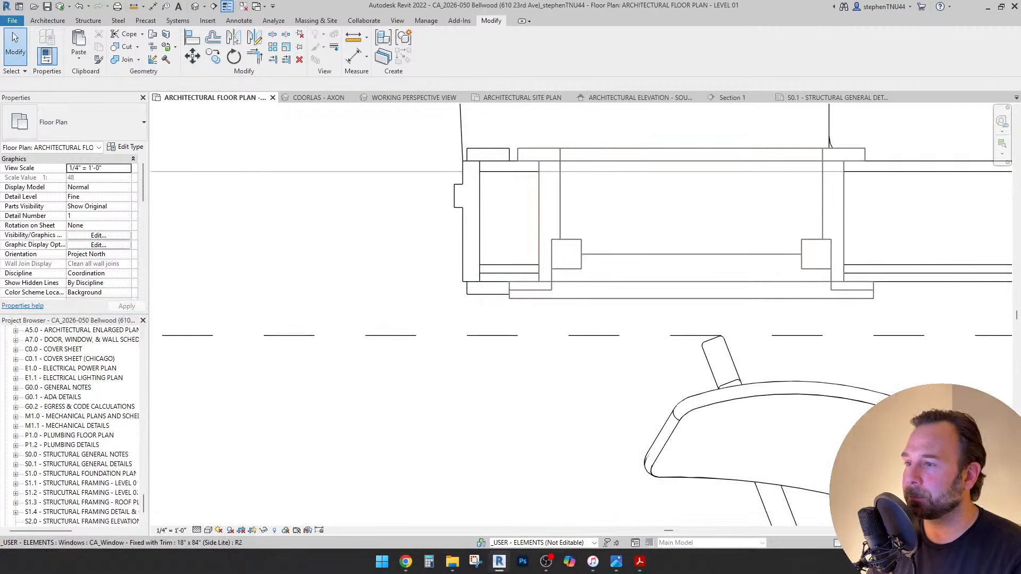
pyautogui.scroll(2, 541, 290)
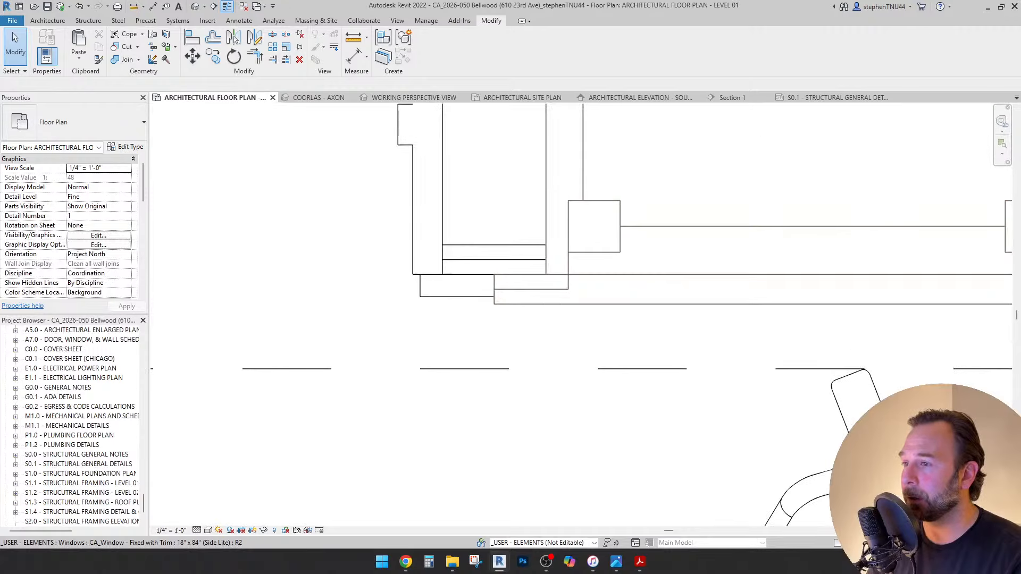
pyautogui.scroll(-3, 528, 308)
pyautogui.moveTo(528, 307); pyautogui.dragTo(517, 329, button='middle')
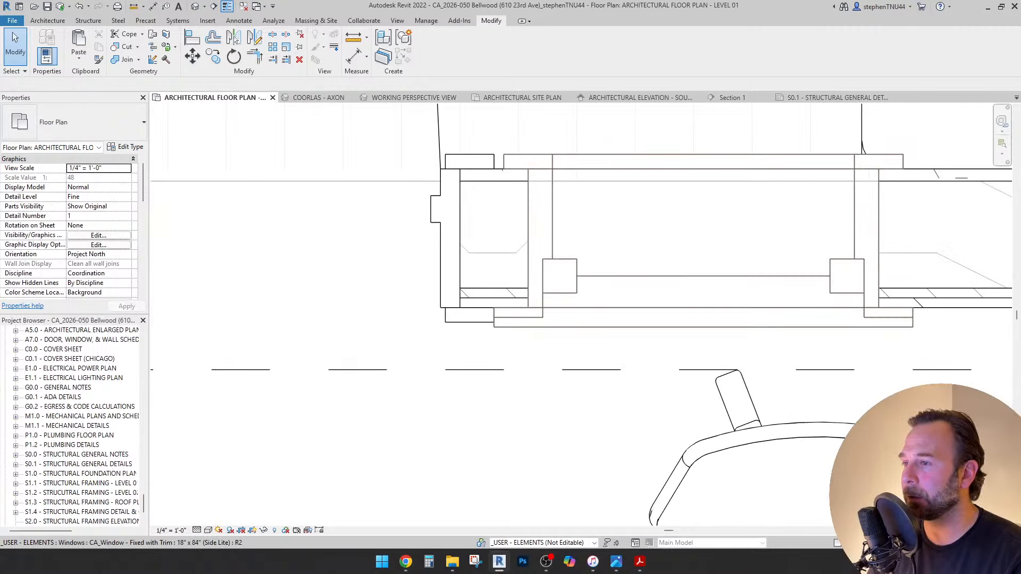
pyautogui.scroll(1, 542, 176)
pyautogui.moveTo(542, 175); pyautogui.dragTo(516, 190, button='middle')
# Measure from the top wall corner, then open the 18" x 84" (Side Lite) type properties.
pyautogui.click(354, 37)
pyautogui.scroll(2, 476, 163)
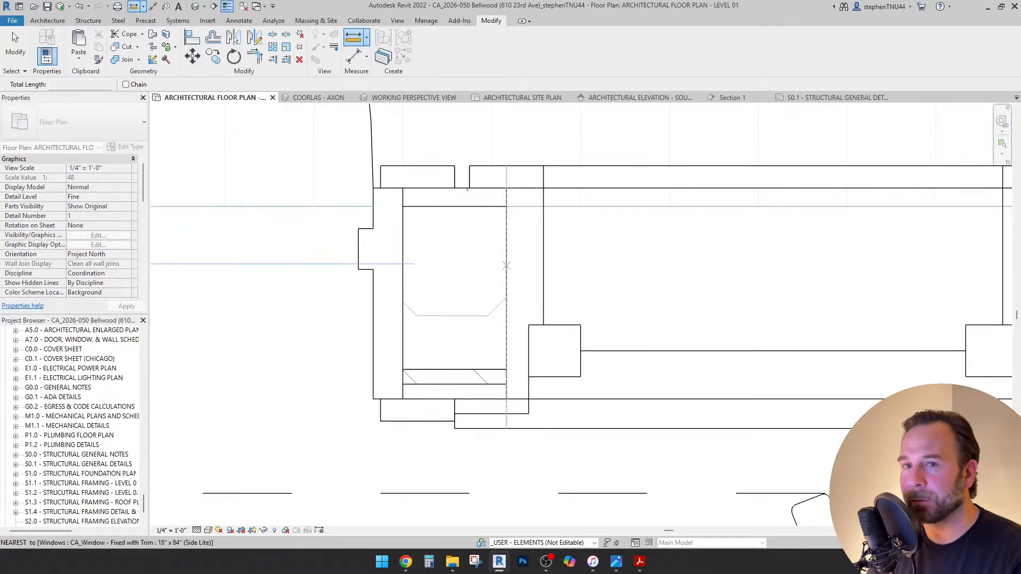
pyautogui.click(543, 165)
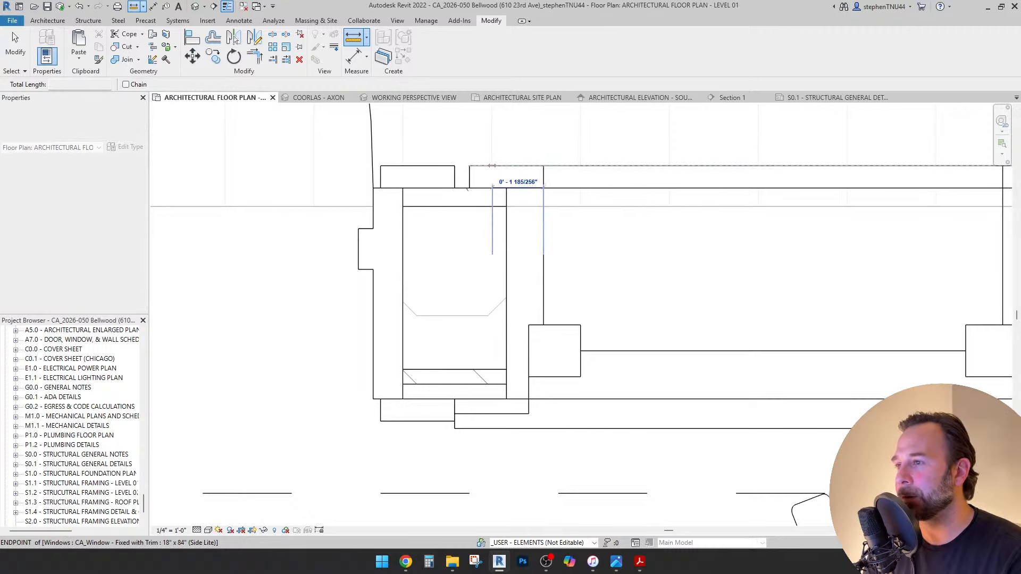
pyautogui.press('Escape')
pyautogui.press('Escape')
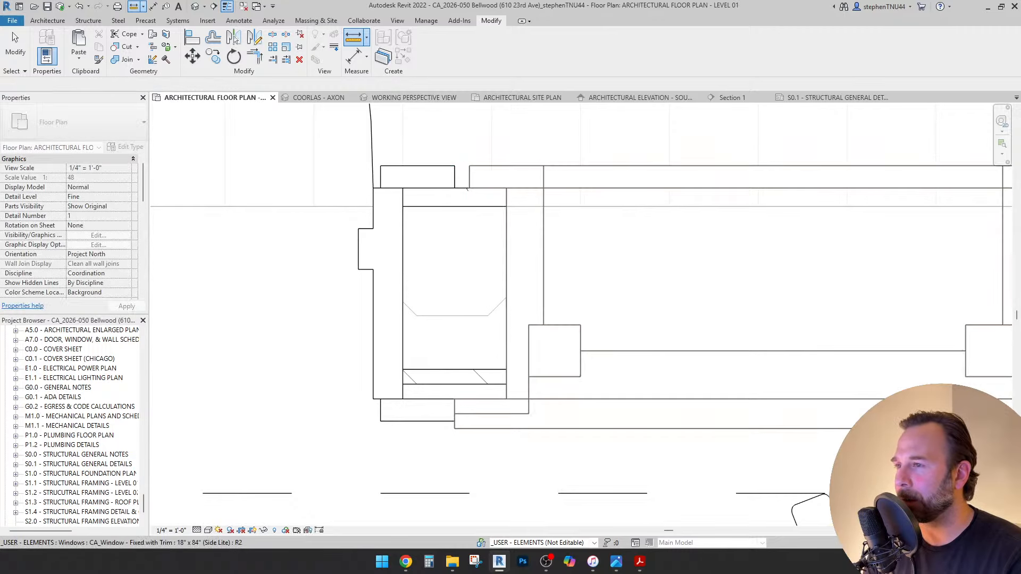
pyautogui.click(553, 398)
pyautogui.click(125, 146)
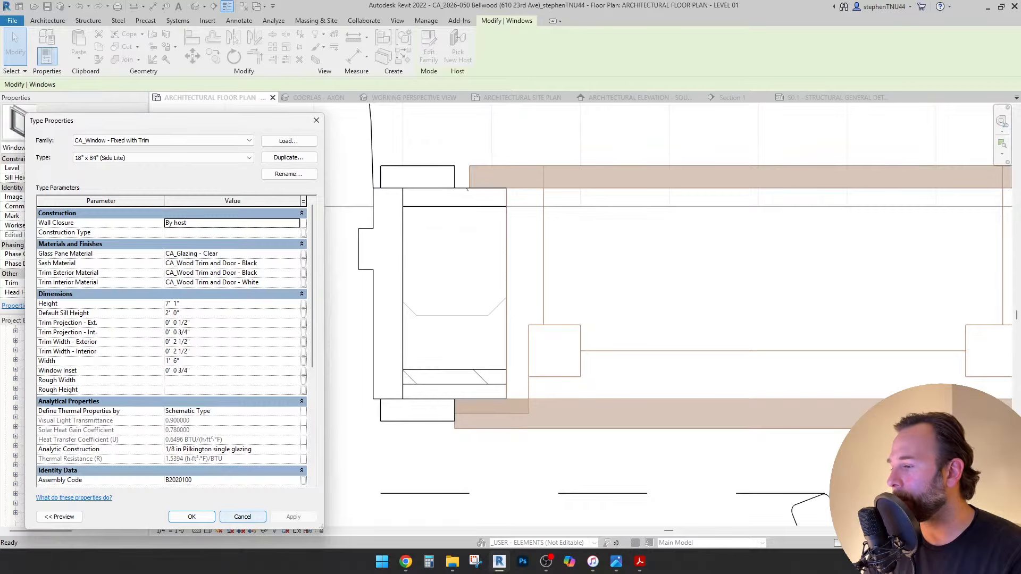
# Cancel Type Properties, take two Measure readings at the wall corner, then reopen and close Edit Type.
pyautogui.click(242, 516)
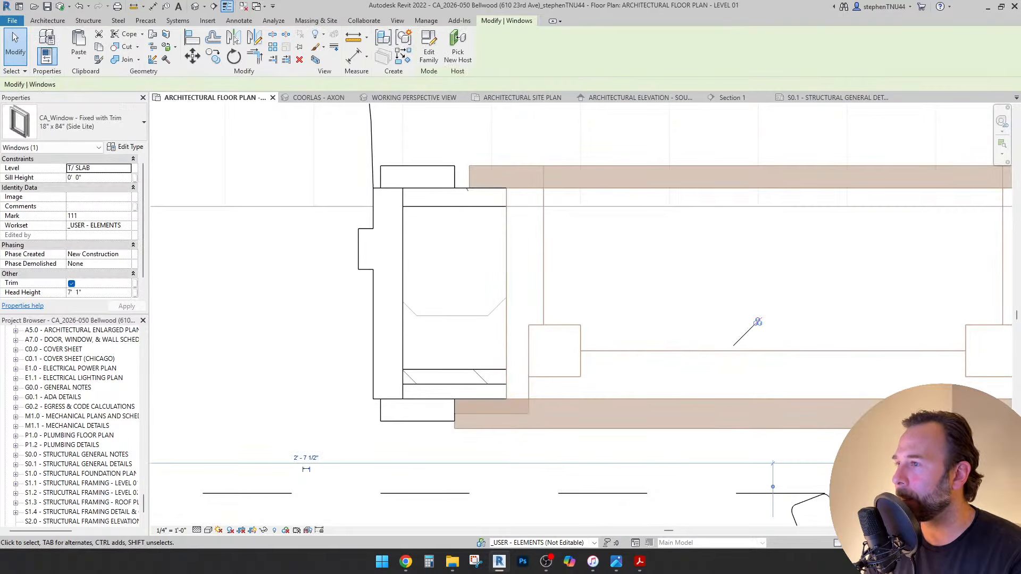
pyautogui.click(353, 37)
pyautogui.click(456, 165)
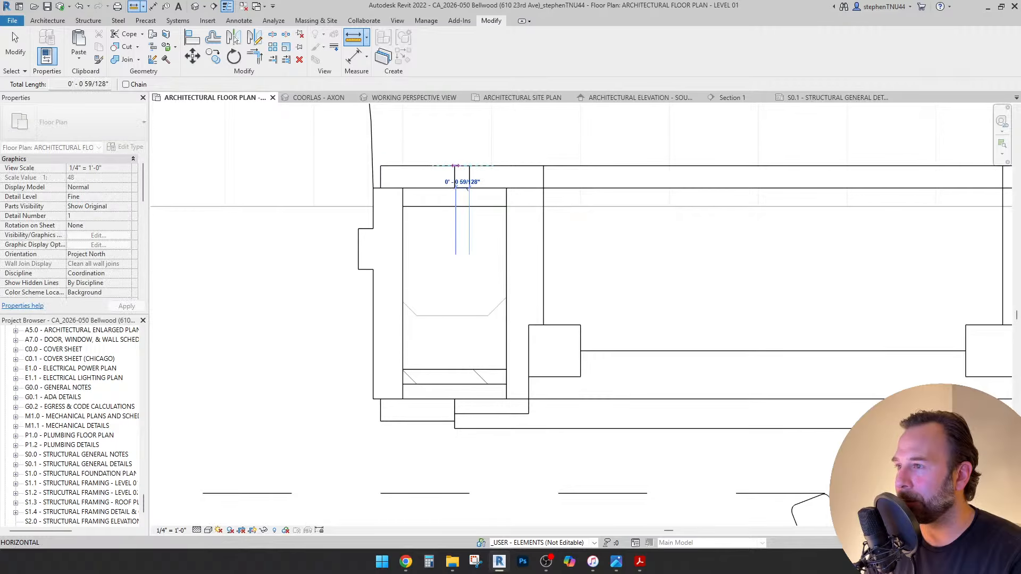
pyautogui.press('Escape')
pyautogui.press('Escape')
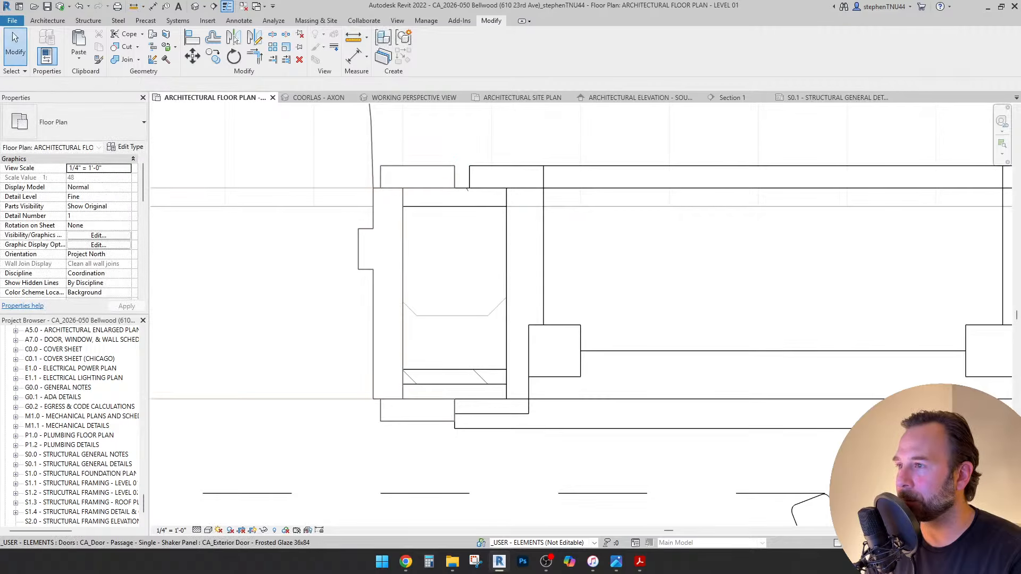
pyautogui.press('Return')
pyautogui.click(456, 188)
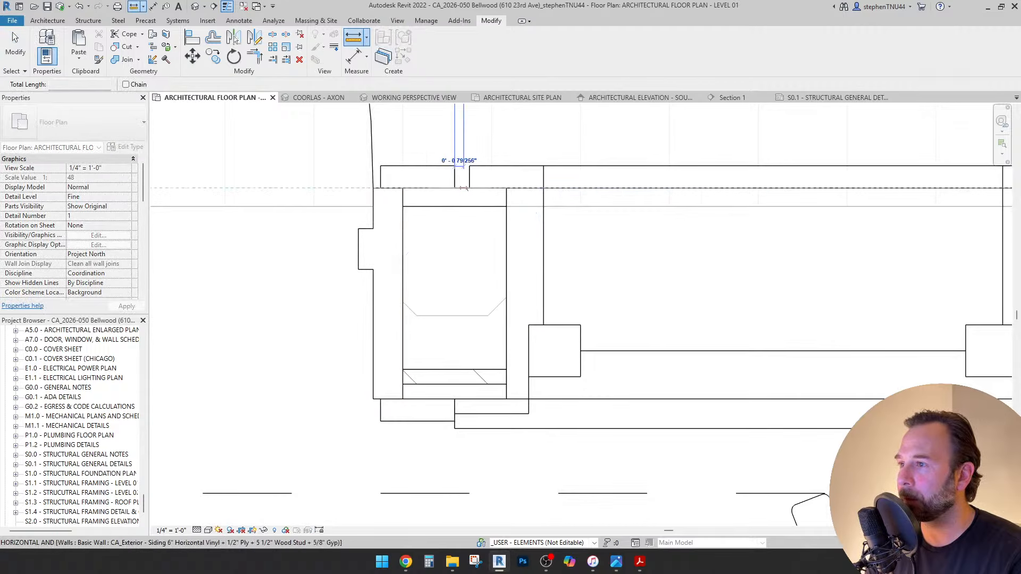
pyautogui.press('Escape')
pyautogui.press('Escape')
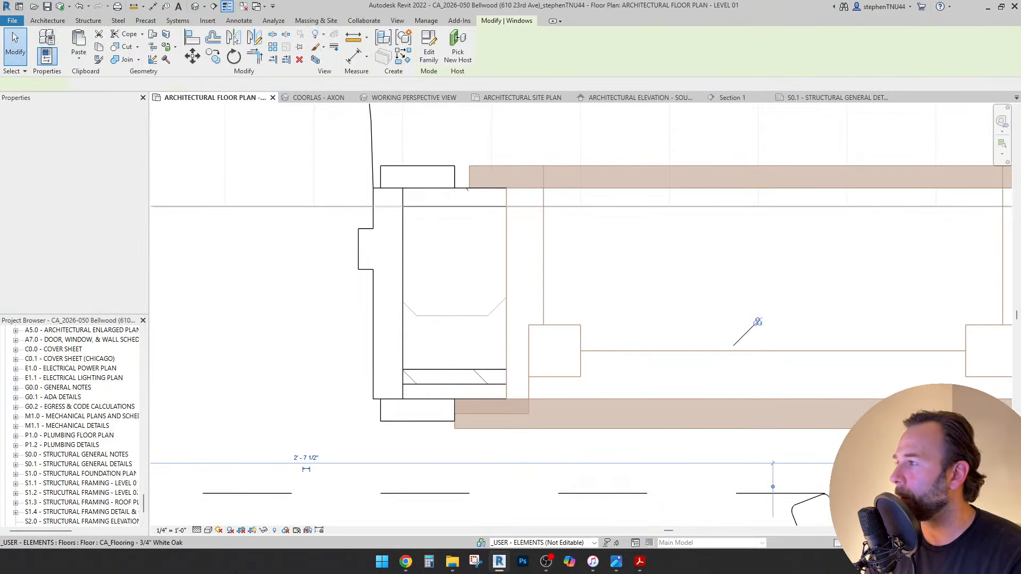
pyautogui.click(126, 147)
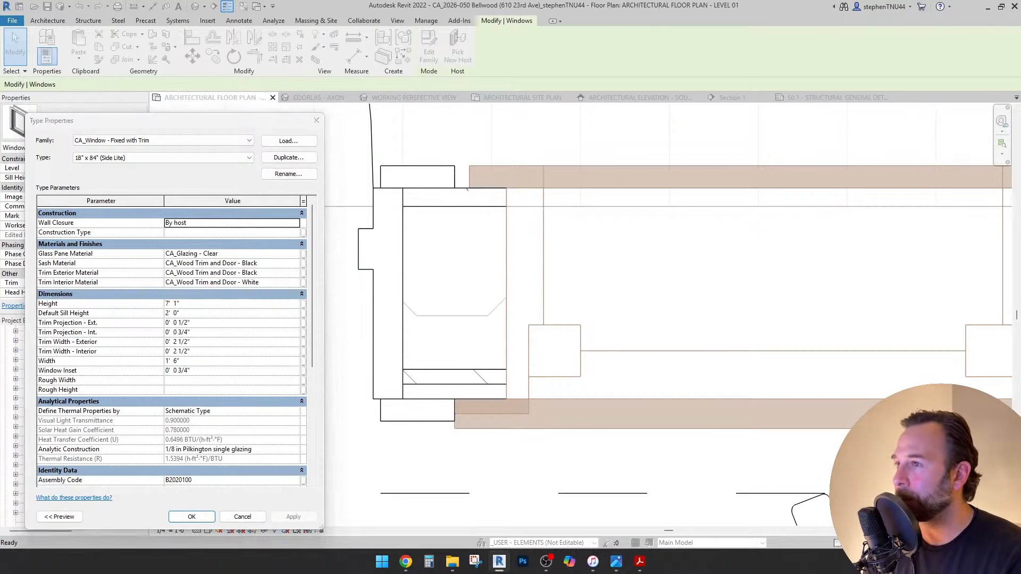
pyautogui.click(316, 120)
# Measure the 3 1/2" corner offset and move the side-lite window slightly left.
pyautogui.press('Escape')
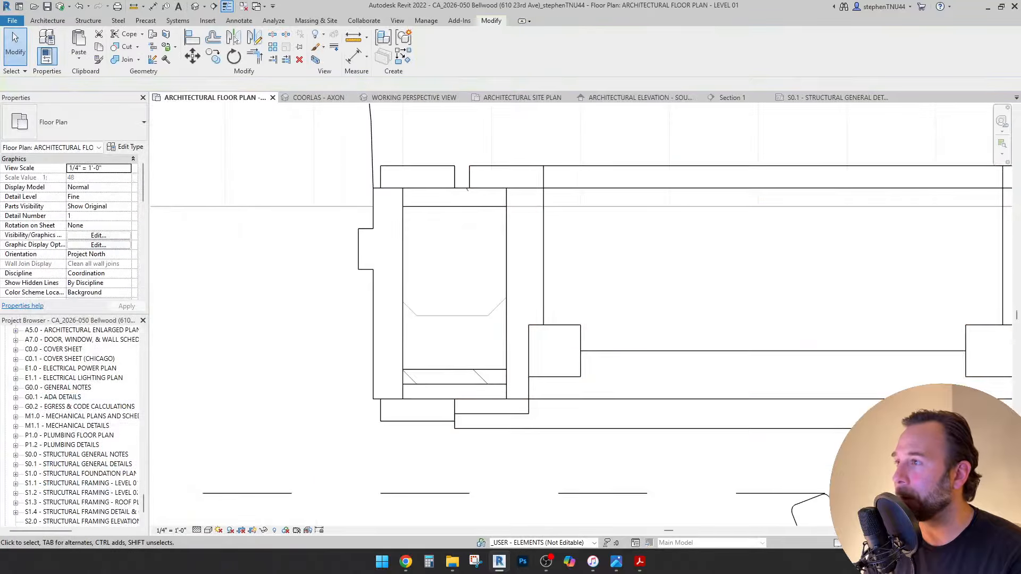
pyautogui.click(353, 36)
pyautogui.click(403, 206)
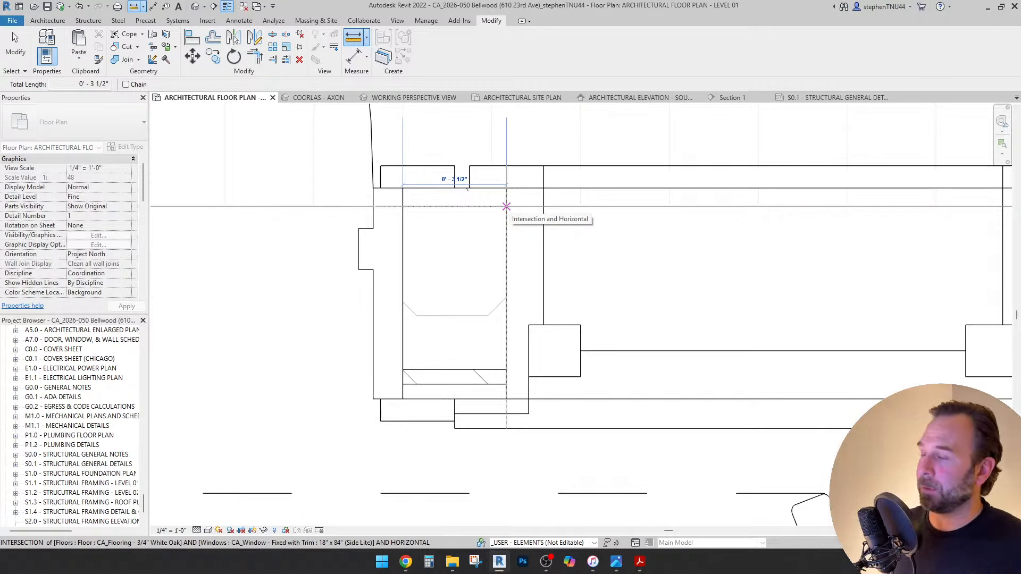
pyautogui.press('Escape')
pyautogui.press('Escape')
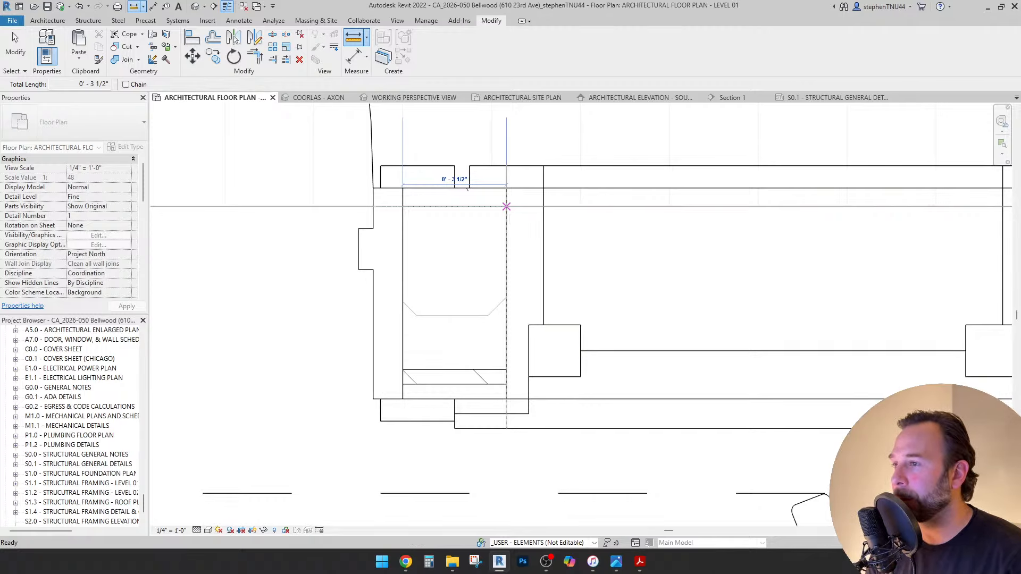
pyautogui.click(543, 234)
pyautogui.press('m')
pyautogui.press('v')
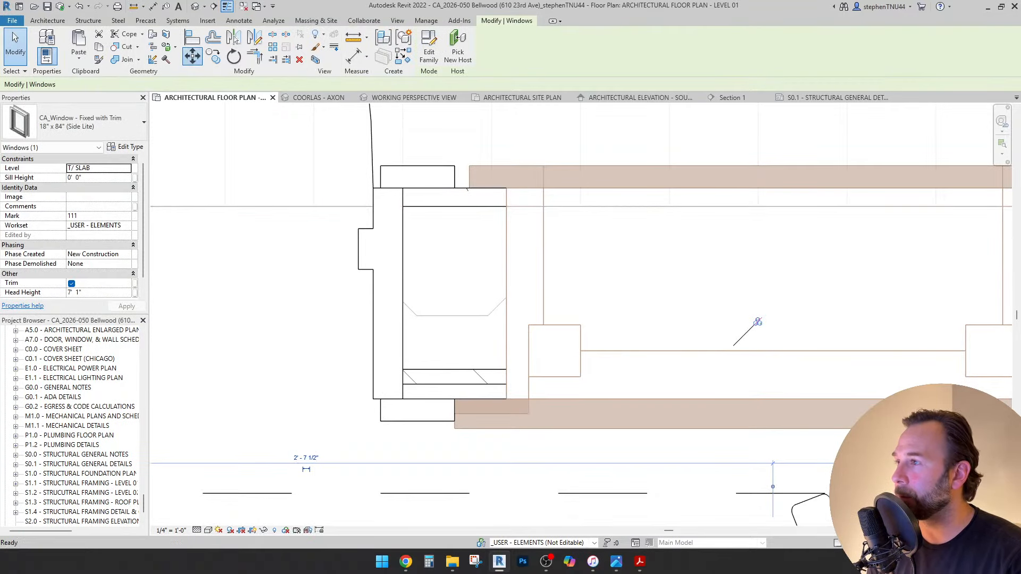
pyautogui.click(615, 323)
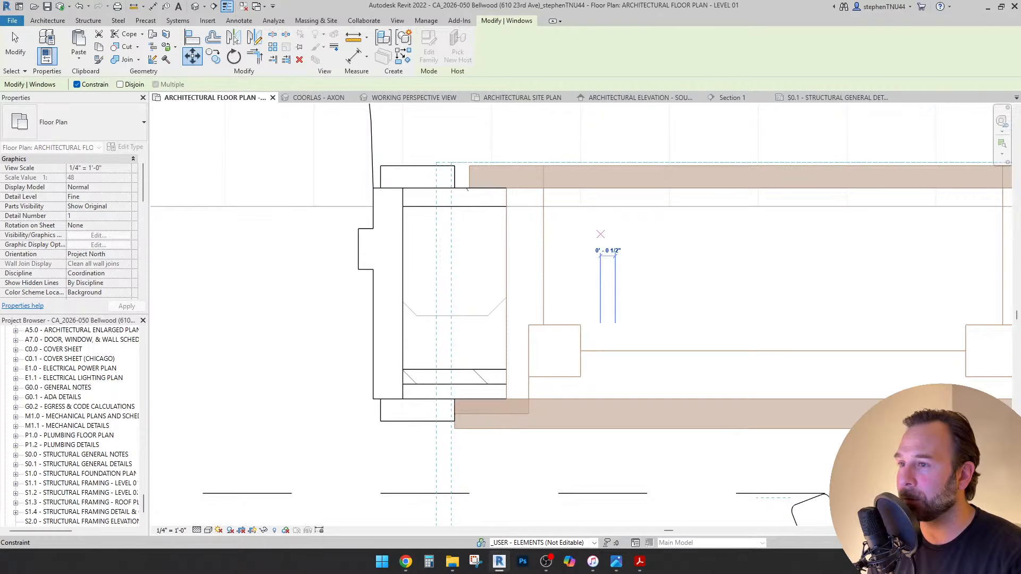
pyautogui.click(601, 234)
pyautogui.press('Escape')
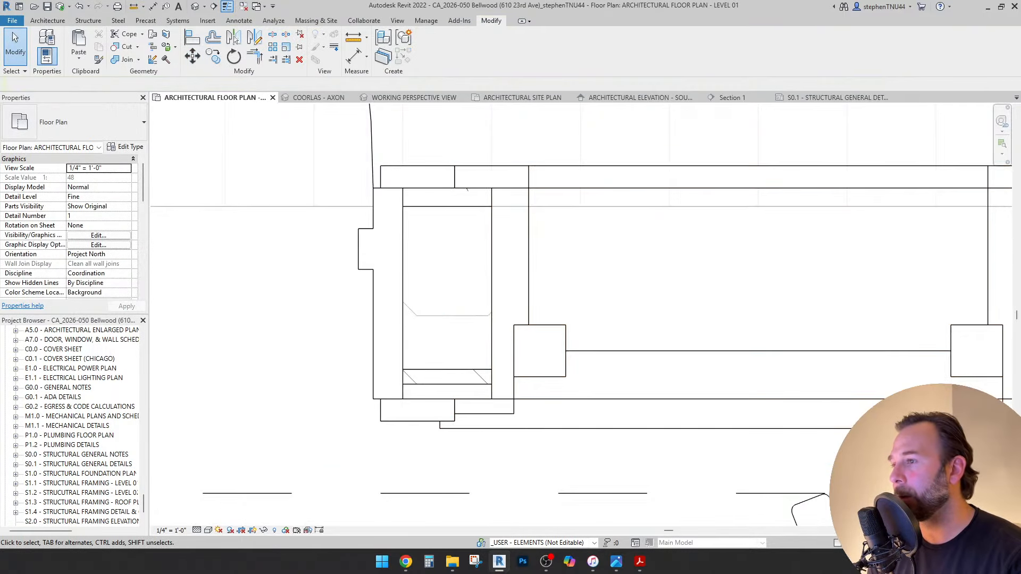
# Reduce the side-lite type's Trim Width - Exterior from 2 1/2" to 2".
pyautogui.scroll(-2, 389, 181)
pyautogui.scroll(-2, 453, 266)
pyautogui.scroll(4, 445, 279)
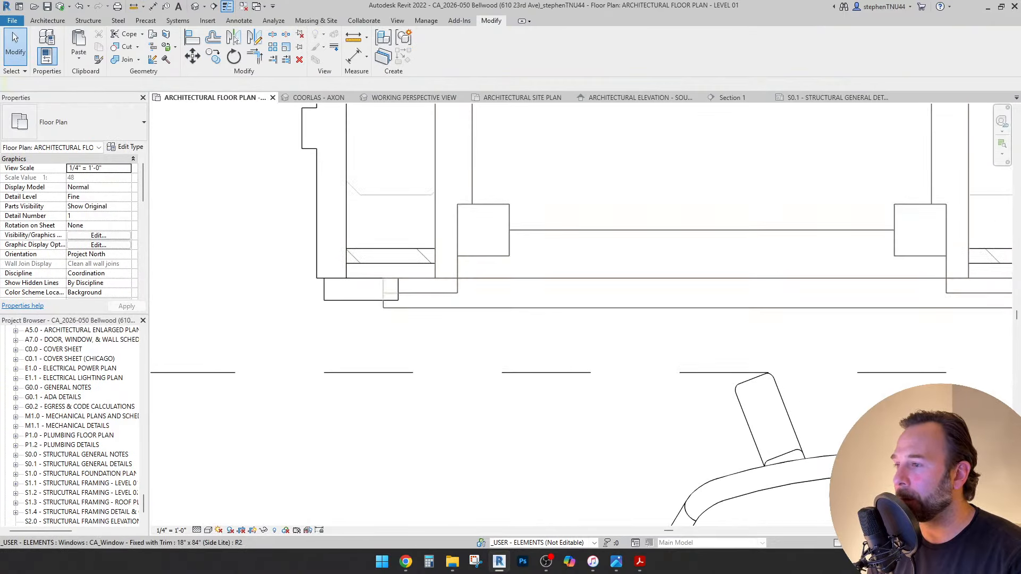
pyautogui.click(446, 291)
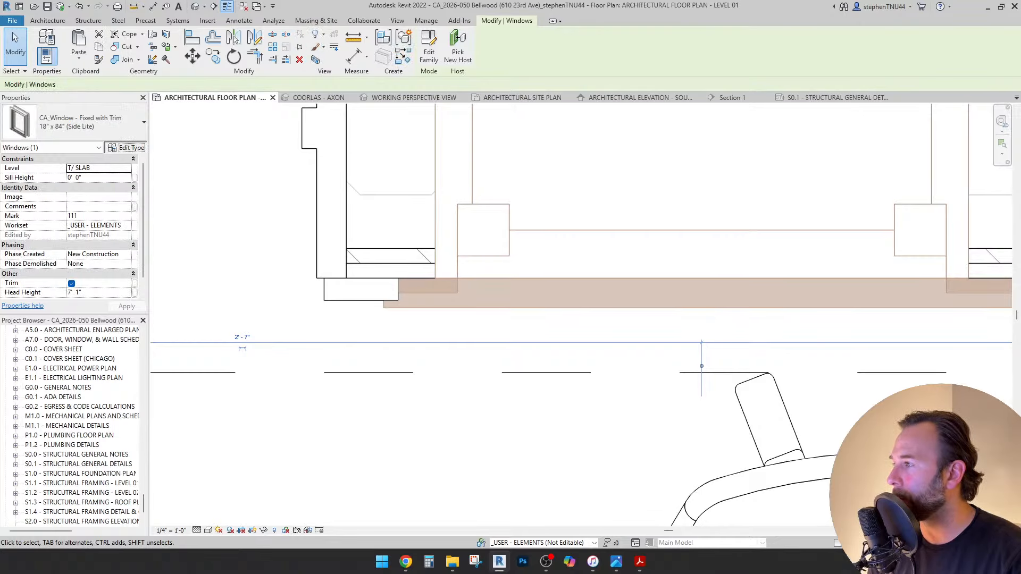
pyautogui.click(126, 148)
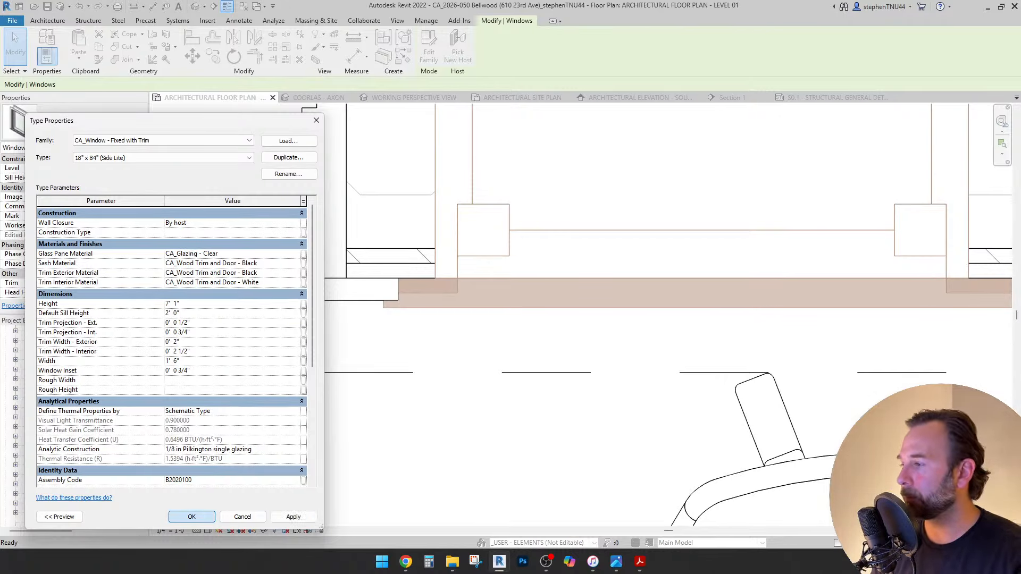
pyautogui.click(192, 517)
pyautogui.press('Escape')
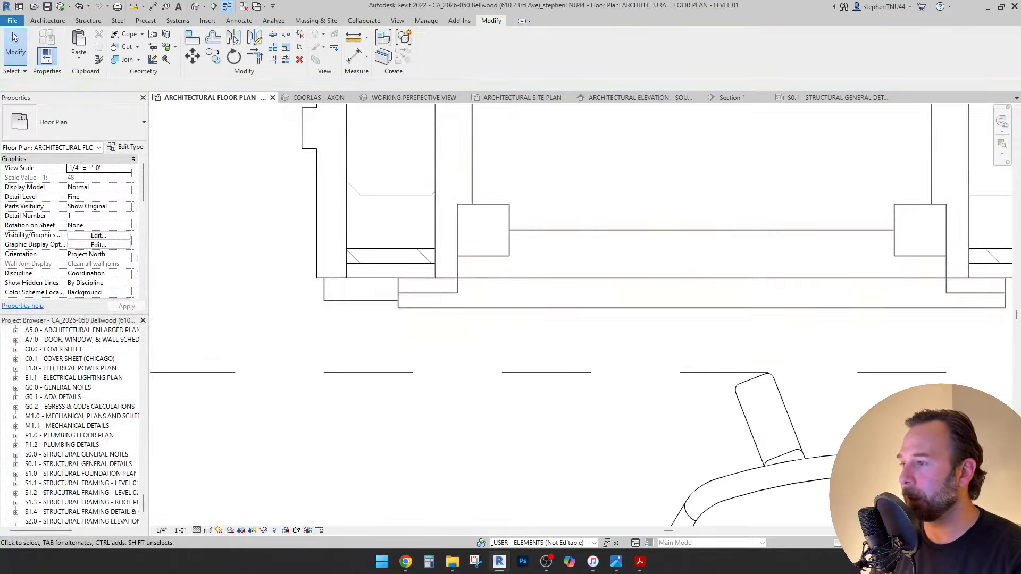
pyautogui.scroll(-3, 402, 303)
pyautogui.scroll(-2, 581, 229)
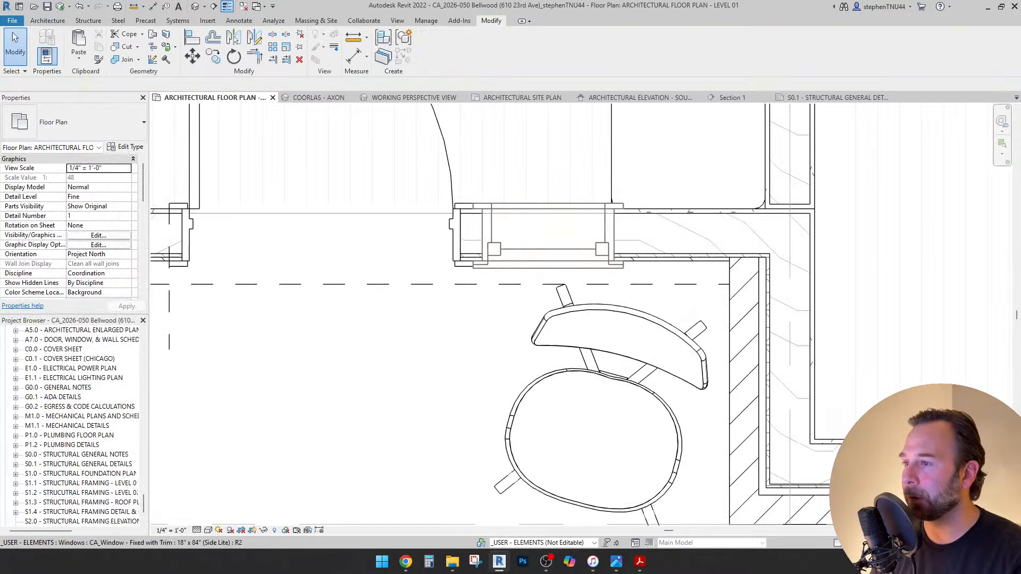
pyautogui.scroll(-2, 469, 237)
pyautogui.scroll(3, 499, 229)
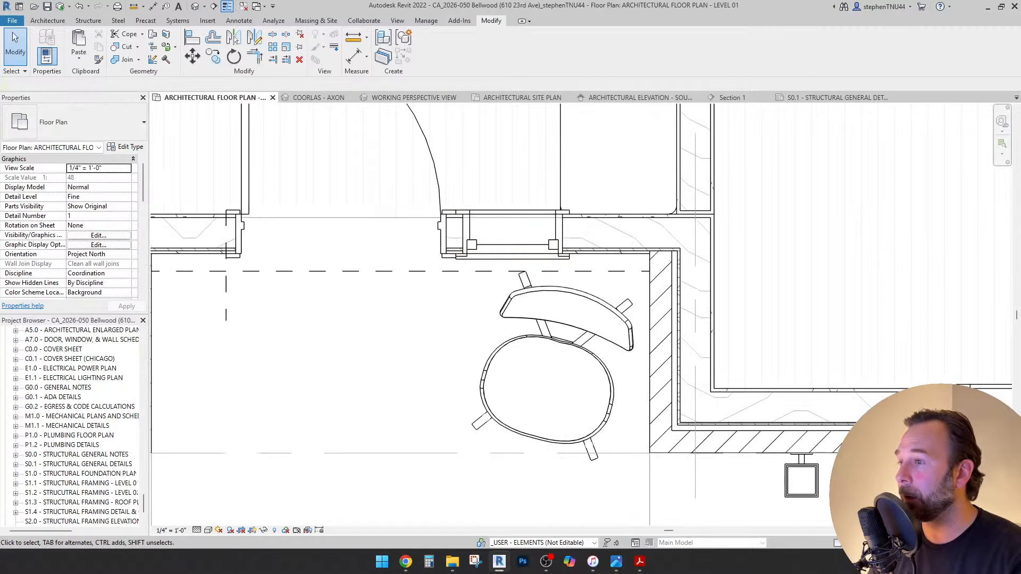
pyautogui.scroll(-5, 430, 271)
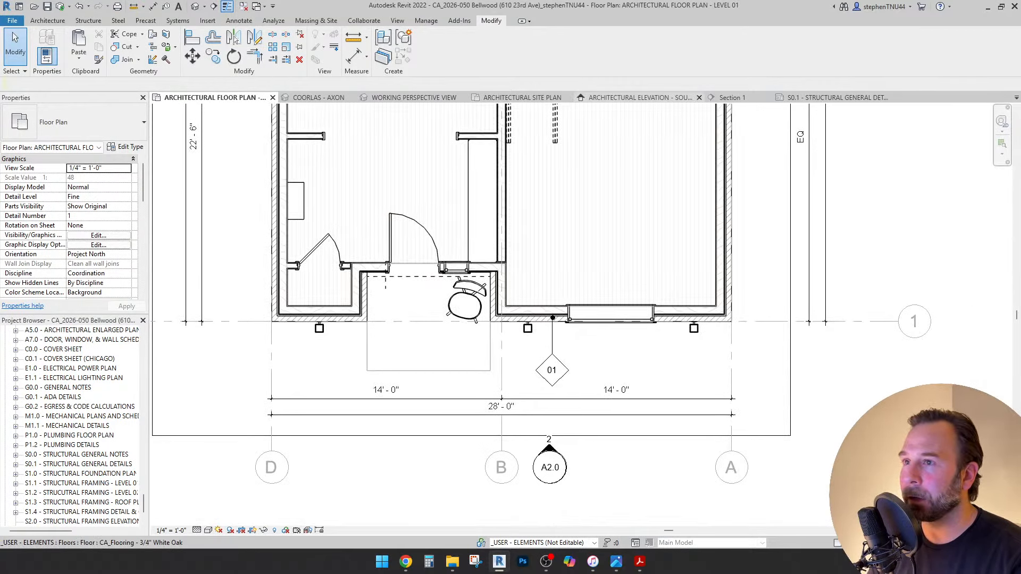
pyautogui.click(638, 97)
# Set the side-lite window type's Height to 7' 1 1/2".
pyautogui.scroll(3, 447, 441)
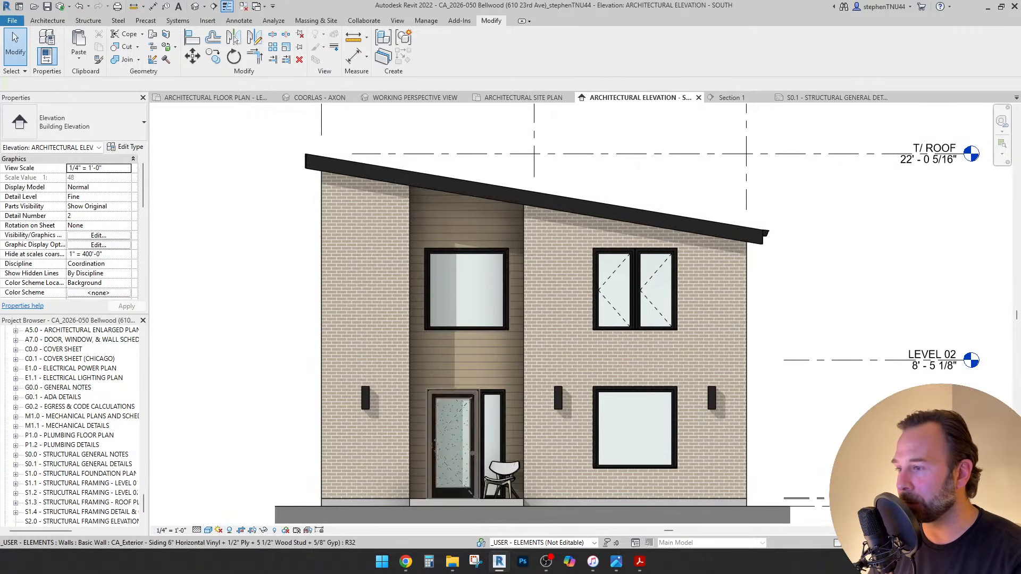
pyautogui.scroll(5, 500, 395)
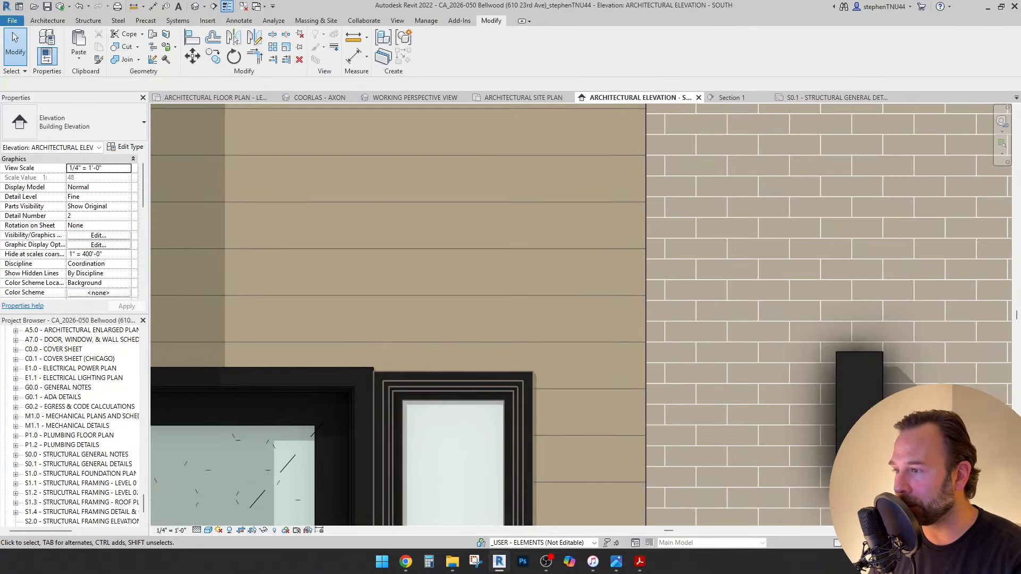
pyautogui.click(378, 381)
pyautogui.scroll(2, 355, 380)
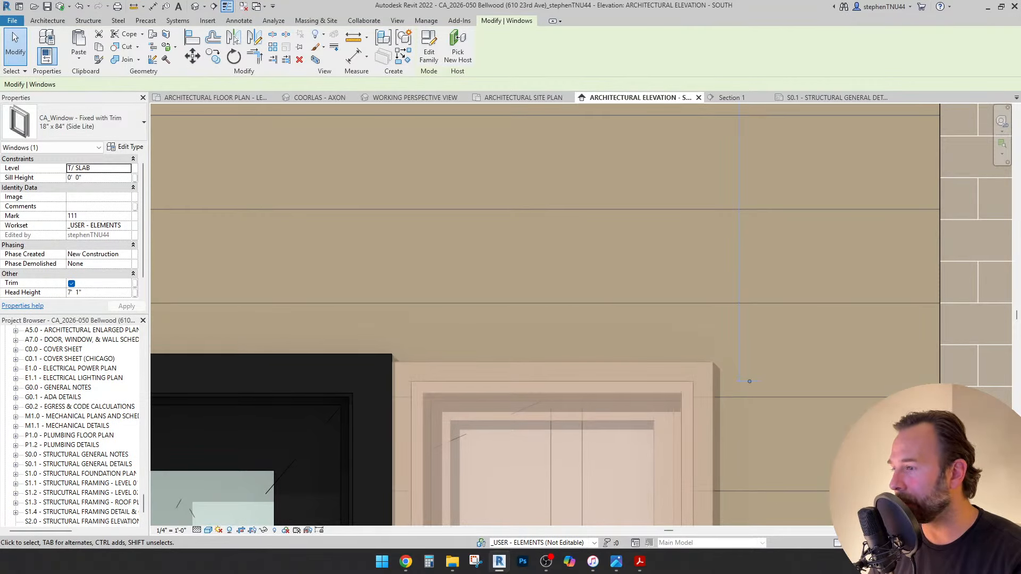
pyautogui.moveTo(582, 425); pyautogui.dragTo(609, 388, button='middle')
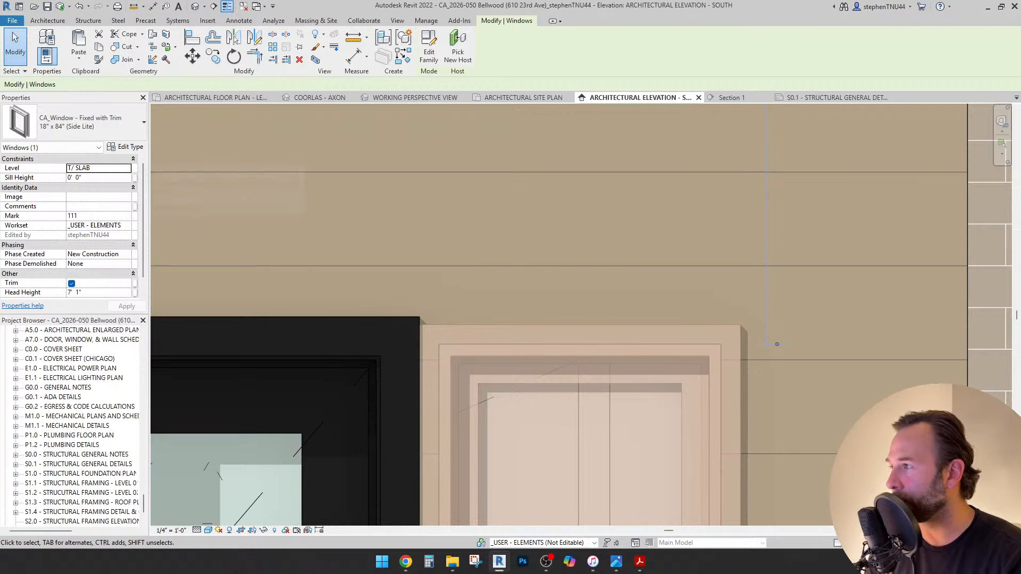
pyautogui.click(126, 147)
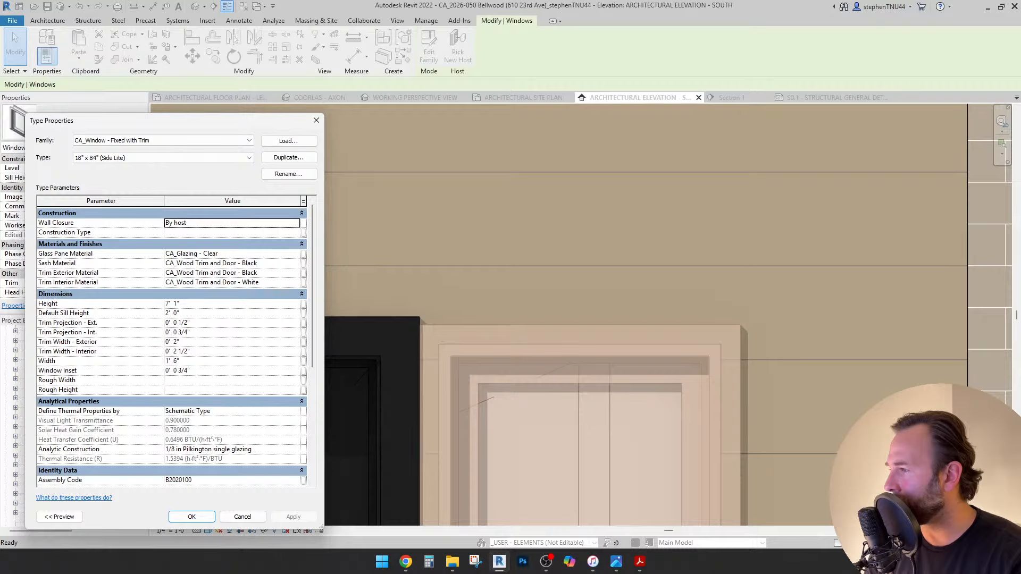
pyautogui.click(179, 303)
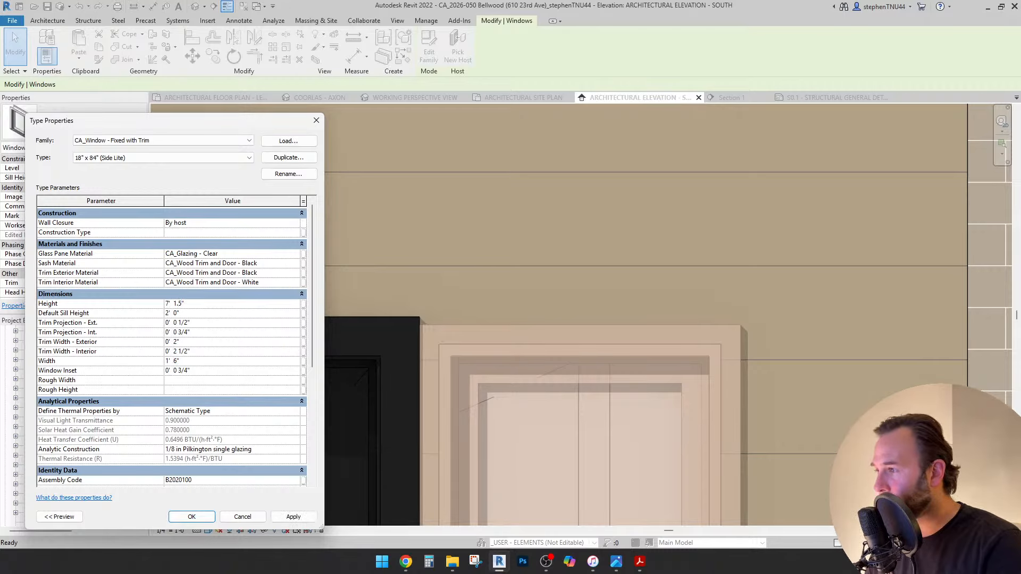
pyautogui.click(293, 516)
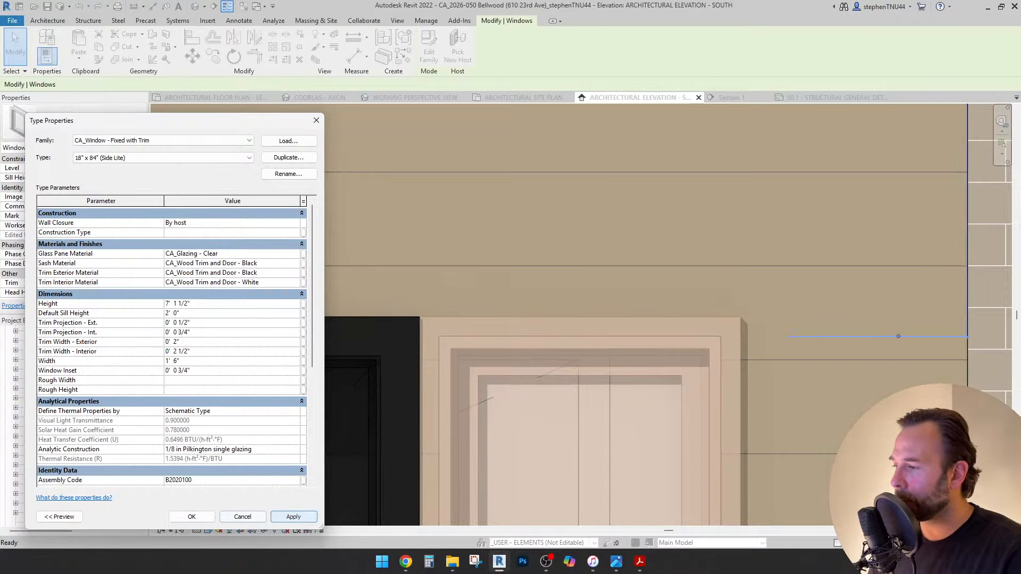
pyautogui.click(192, 517)
pyautogui.press('Escape')
# Set the side-lite type's Trim Projection - Ext. to 0' 0 3/4".
pyautogui.scroll(-5, 578, 275)
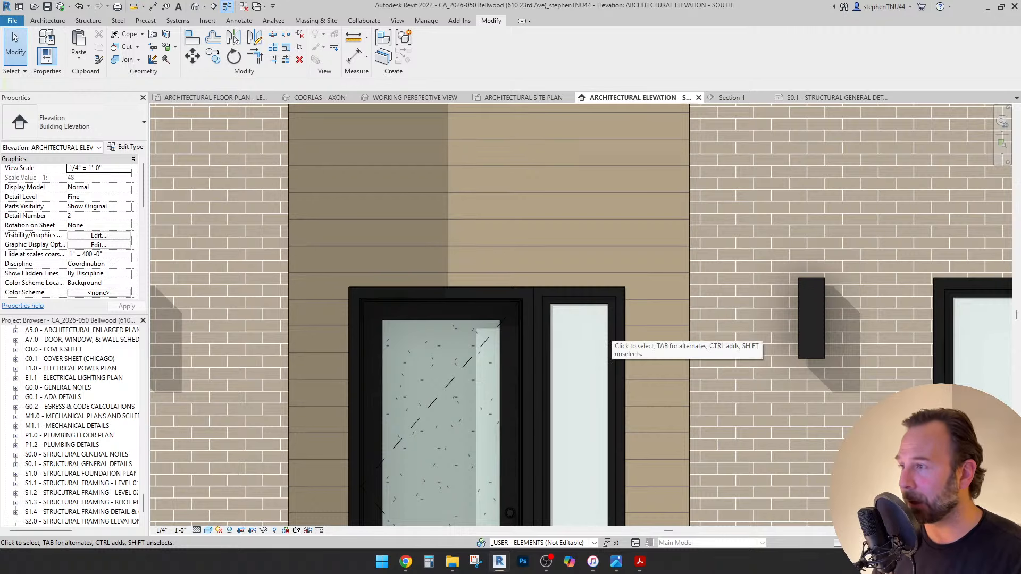
pyautogui.click(602, 334)
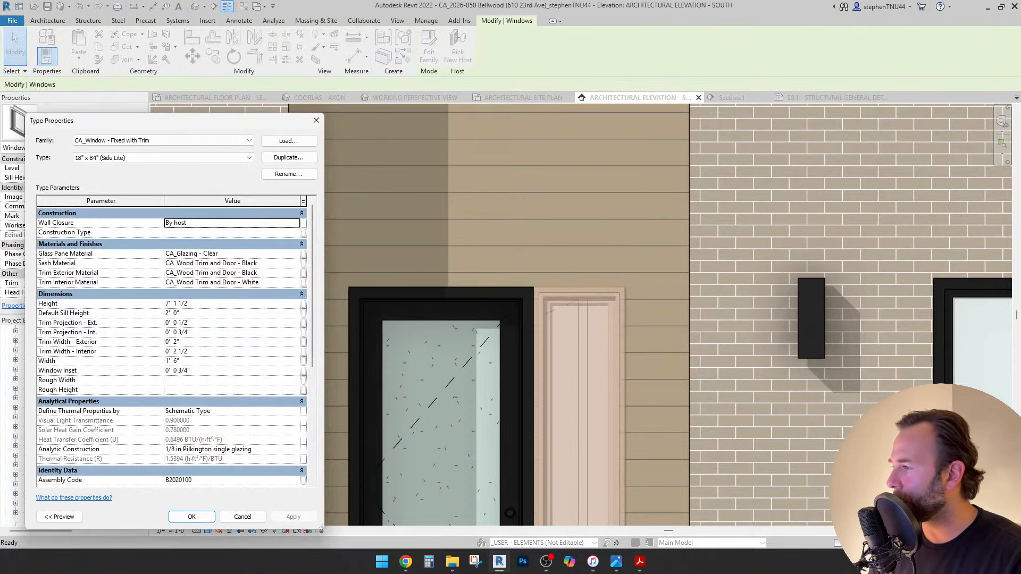
pyautogui.click(191, 323)
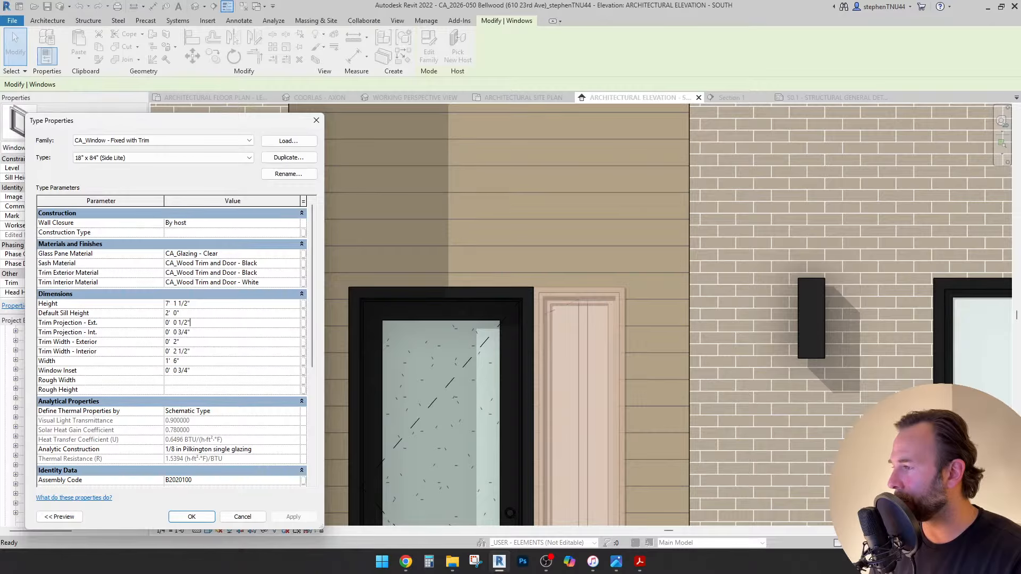
pyautogui.press('BackSpace')
pyautogui.press('BackSpace')
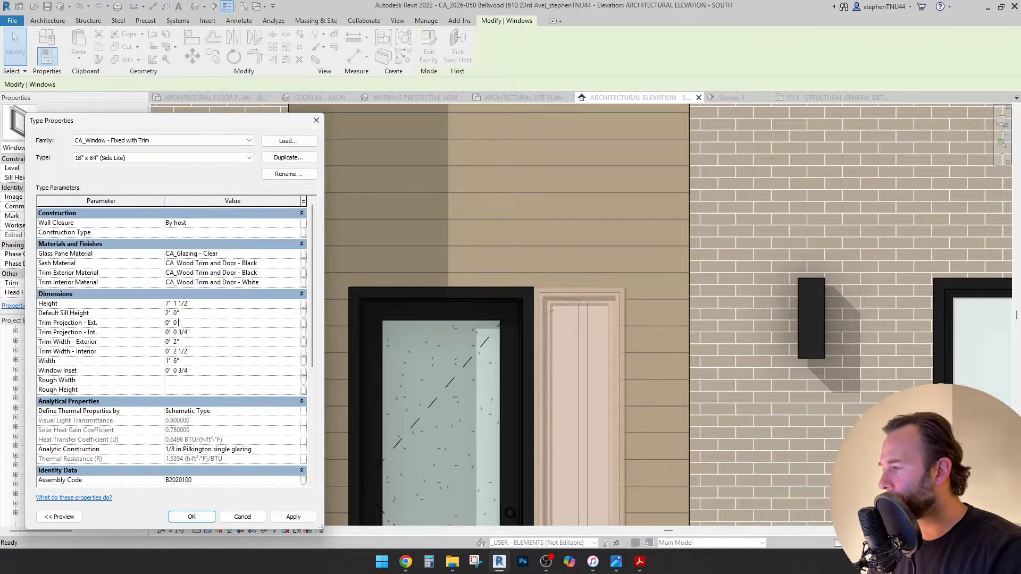
pyautogui.write('3/4')
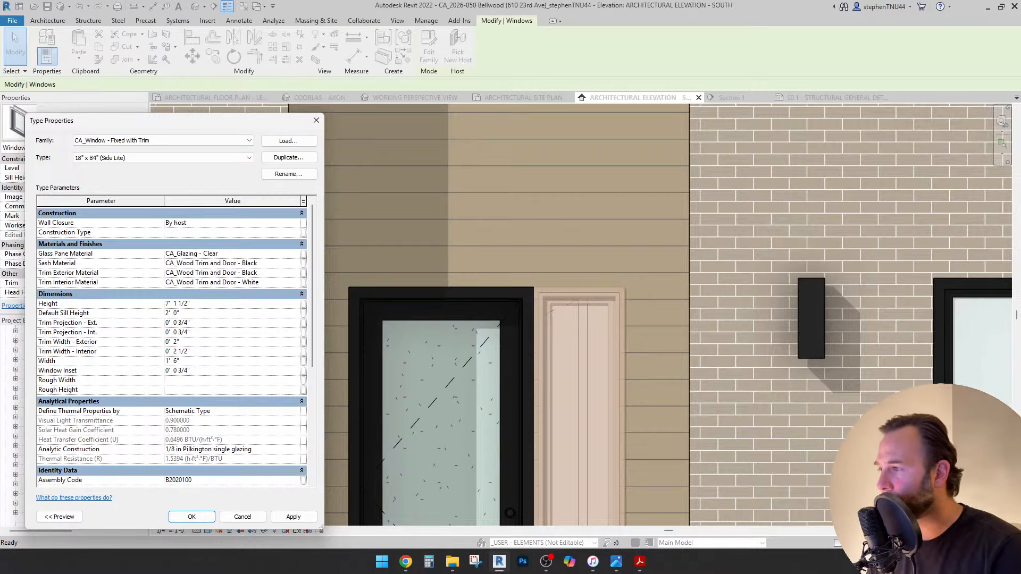
pyautogui.click(191, 517)
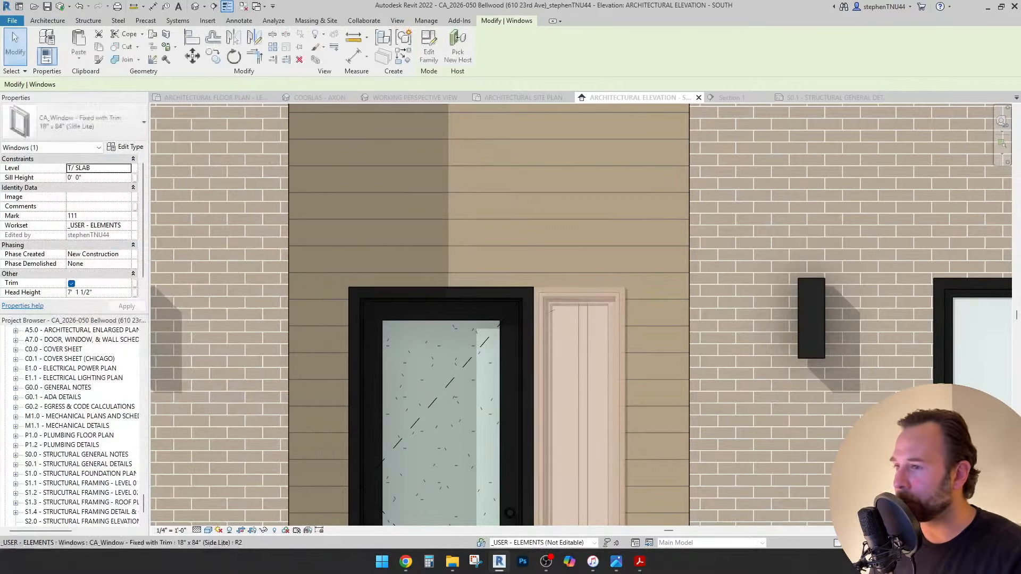
pyautogui.press('Escape')
pyautogui.scroll(3, 545, 288)
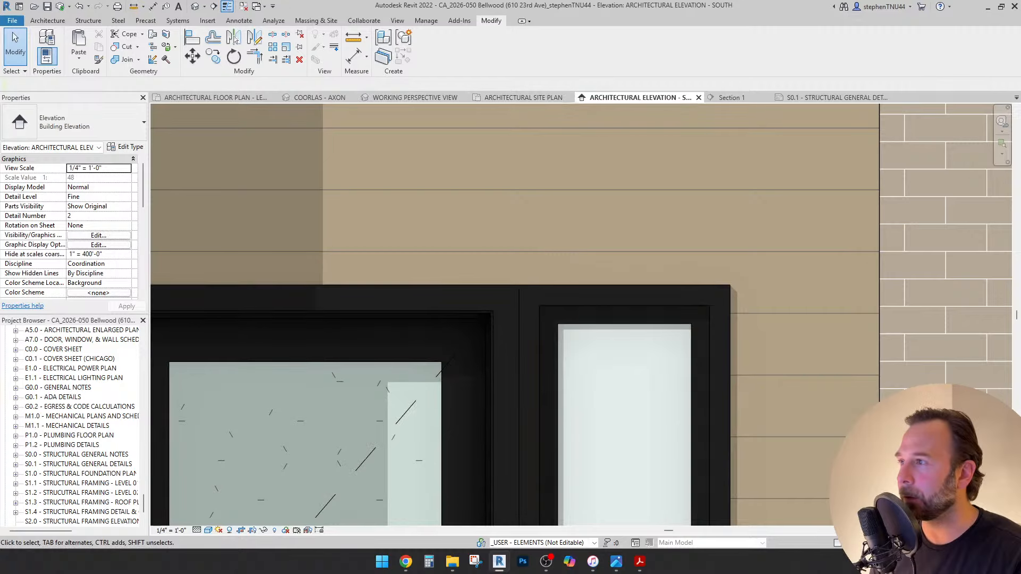
# Return to the Level 01 floor plan and frame the entry area.
pyautogui.click(212, 98)
pyautogui.scroll(5, 415, 160)
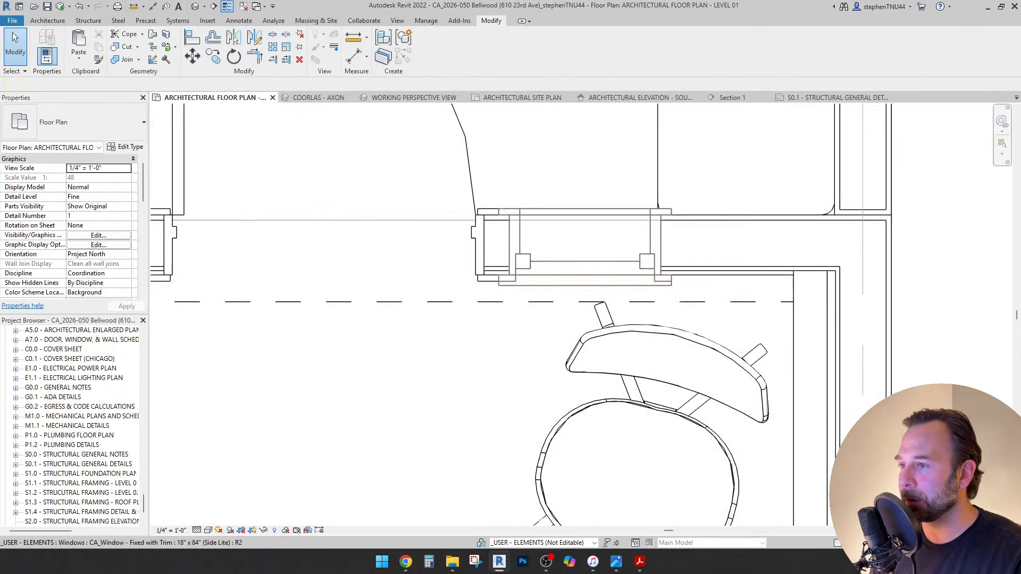
pyautogui.scroll(2, 475, 292)
pyautogui.click(474, 296)
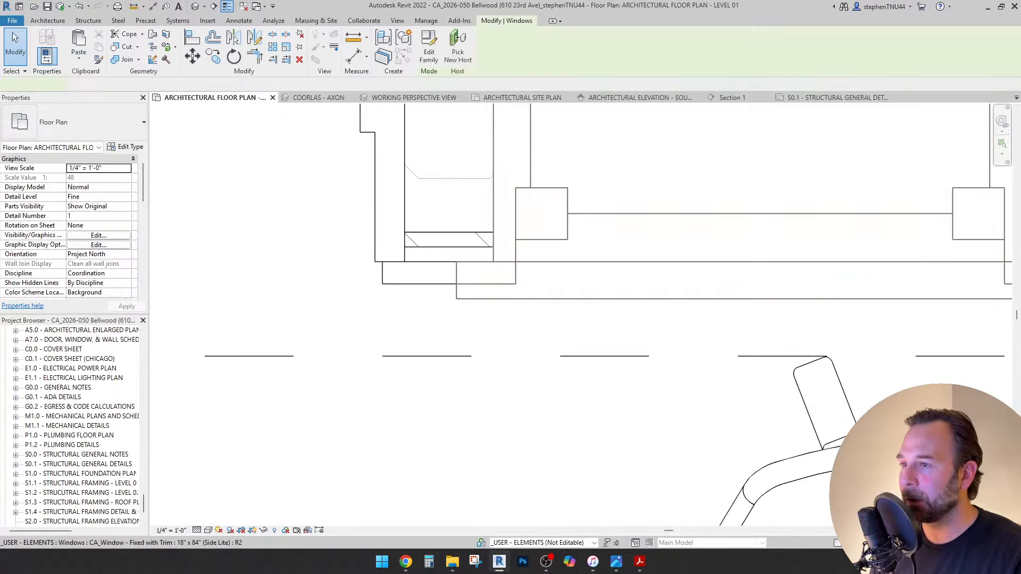
pyautogui.scroll(-1, 431, 271)
pyautogui.scroll(-3, 482, 287)
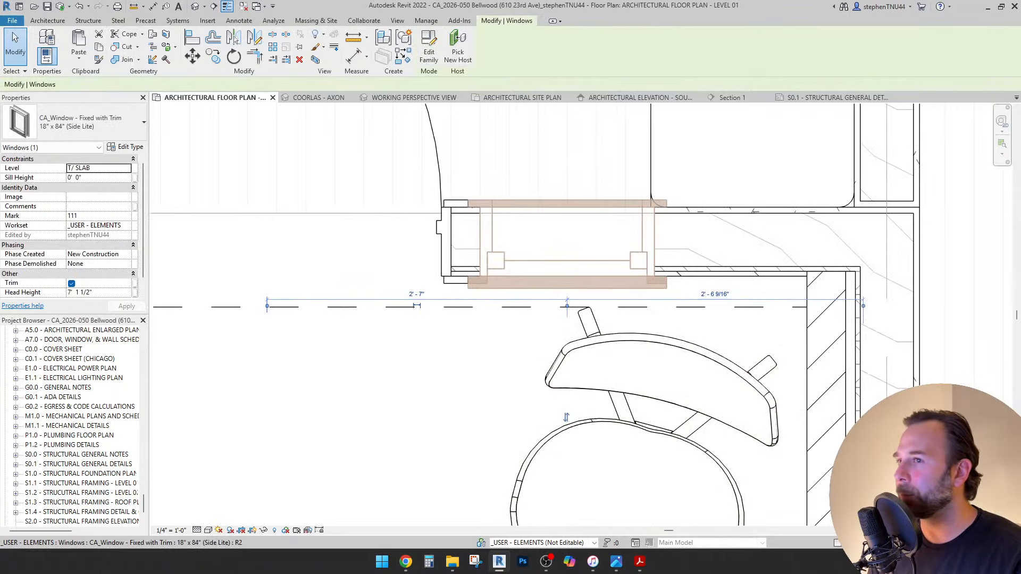
pyautogui.scroll(-3, 546, 267)
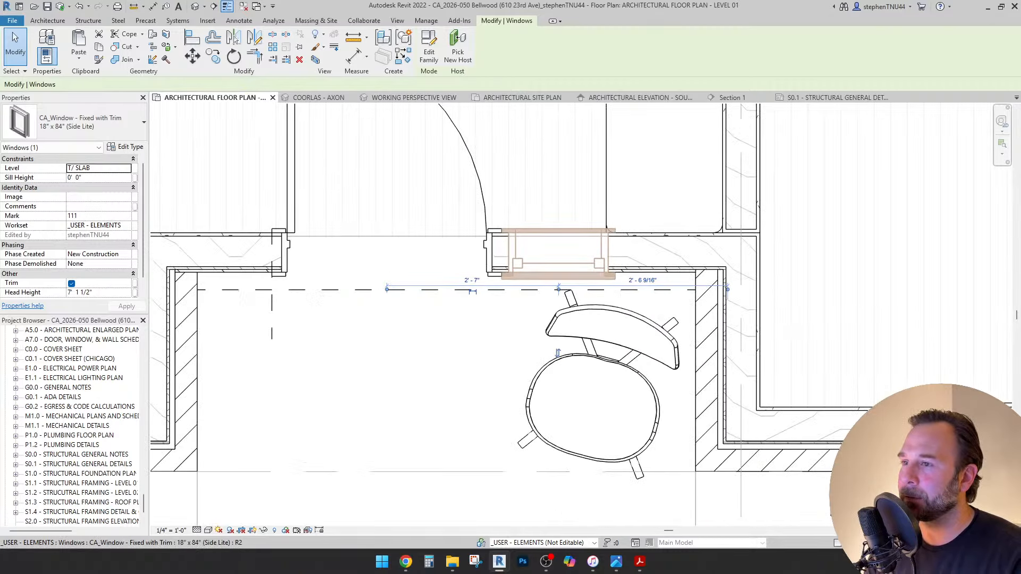
pyautogui.scroll(-3, 569, 224)
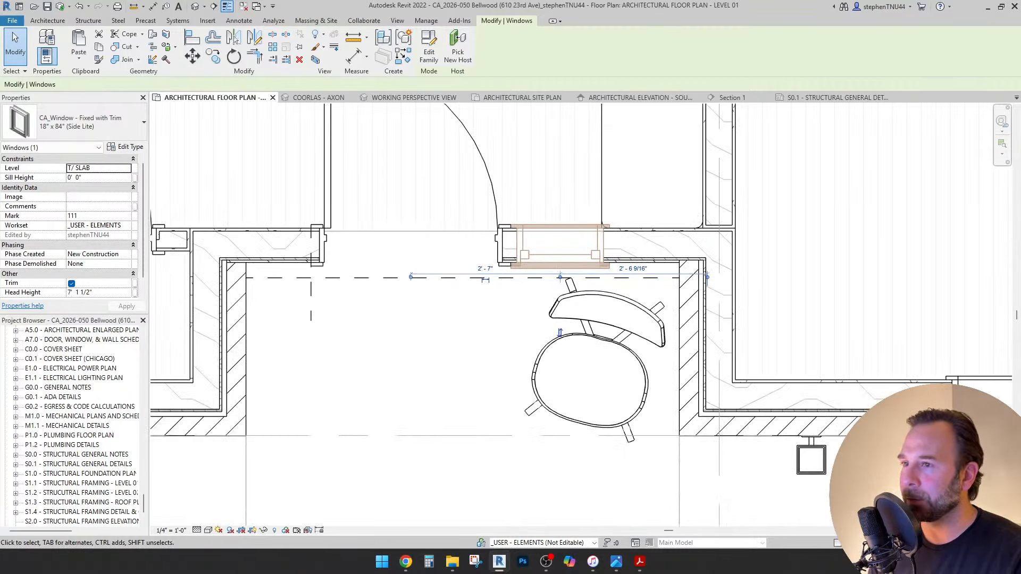
pyautogui.scroll(-1, 588, 234)
pyautogui.moveTo(588, 234); pyautogui.dragTo(575, 263, button='middle')
pyautogui.press('Escape')
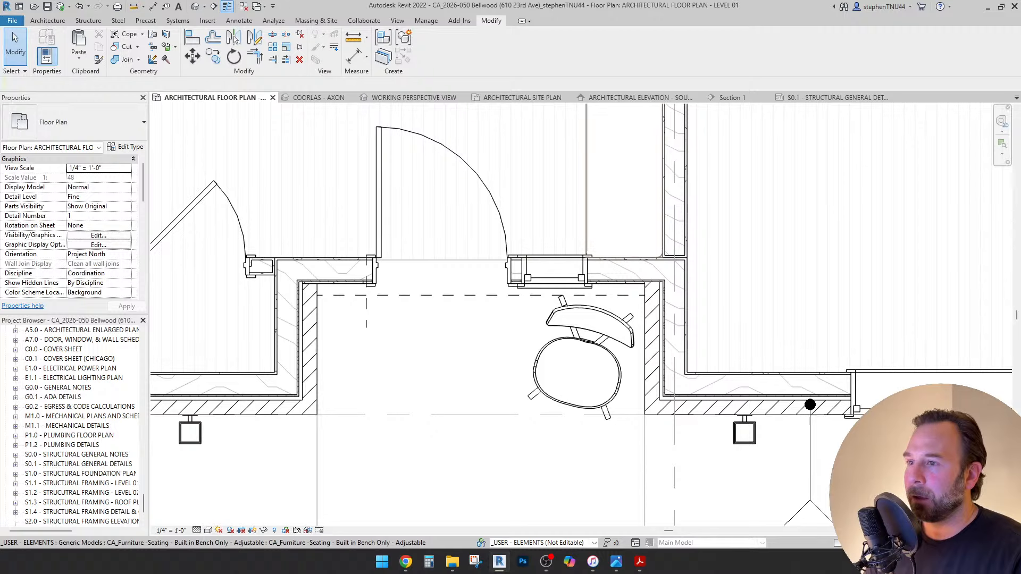
# Set the built-in bench's Depth to 1' 6" and save the project.
pyautogui.click(636, 198)
pyautogui.scroll(2, 636, 197)
pyautogui.scroll(3, 562, 285)
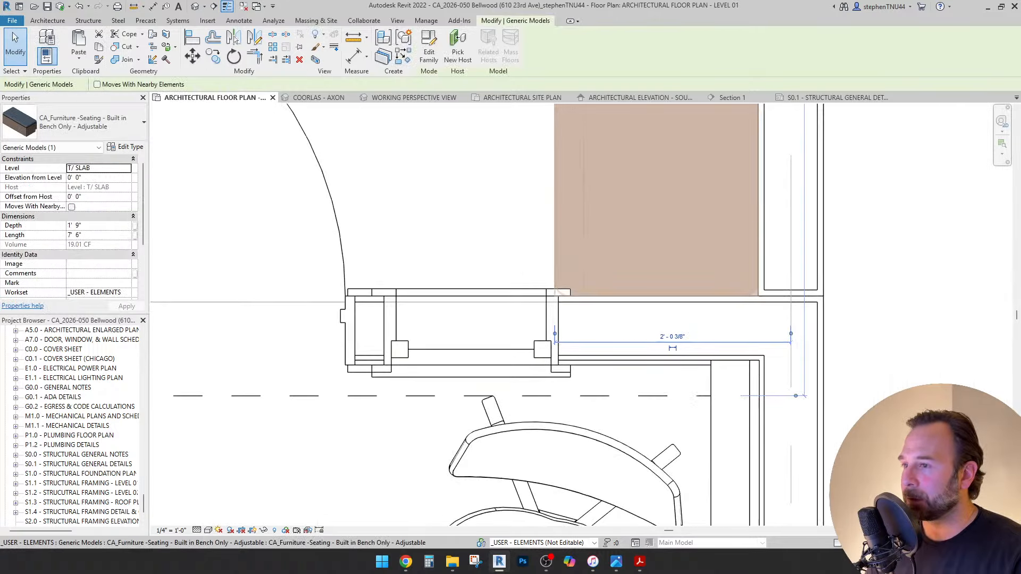
pyautogui.scroll(-1, 531, 311)
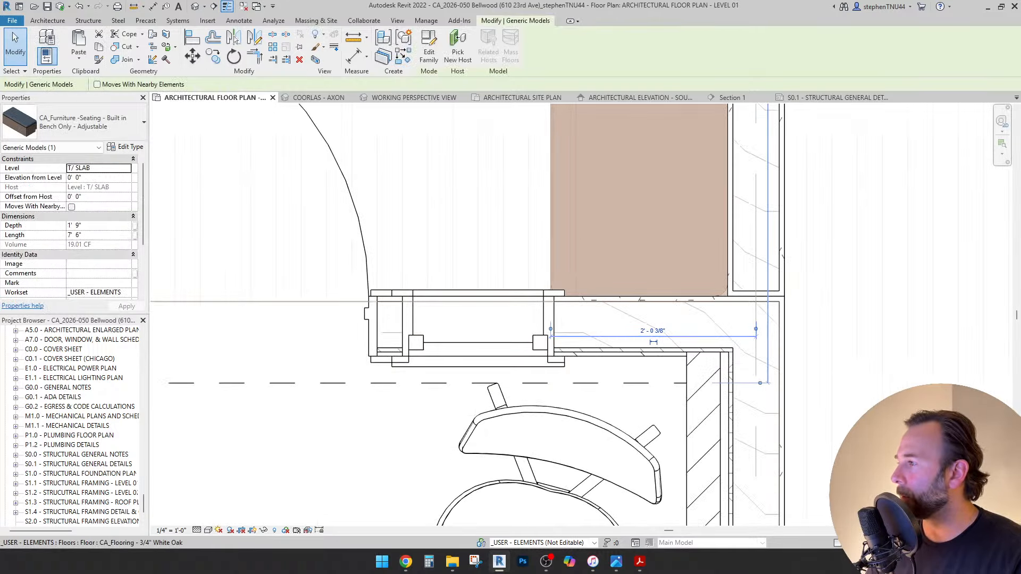
pyautogui.click(98, 225)
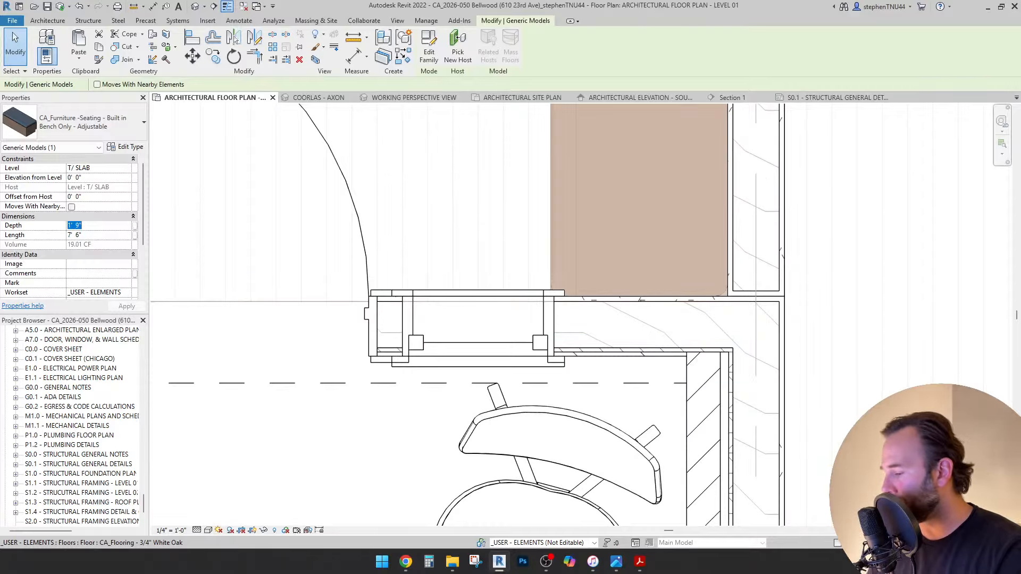
pyautogui.write("1'6")
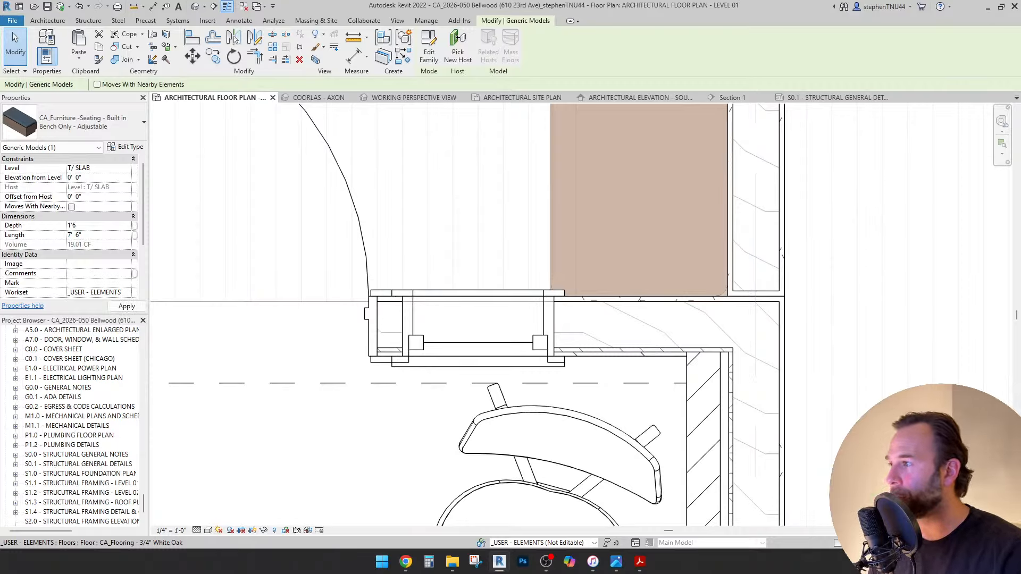
pyautogui.press('Return')
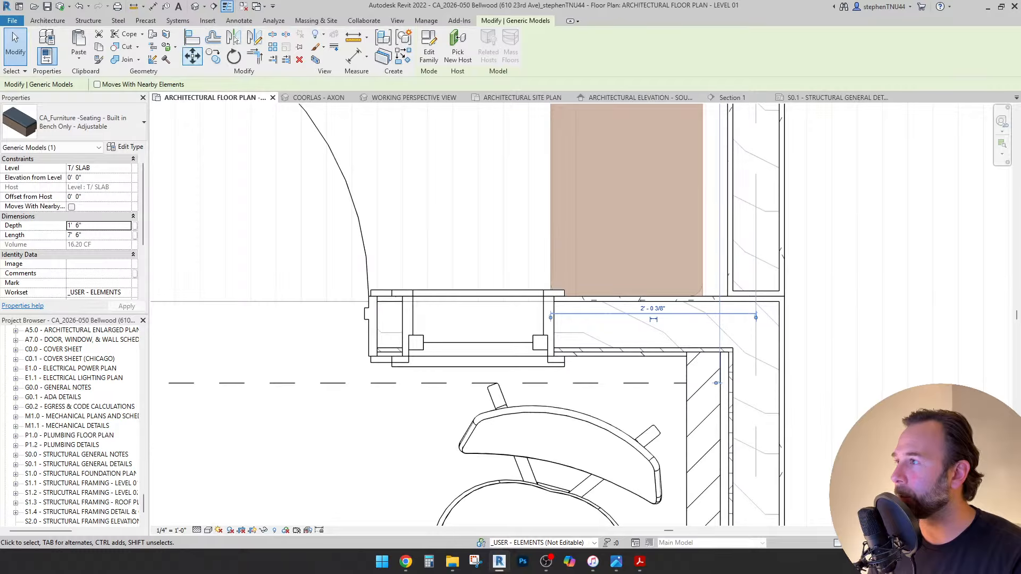
pyautogui.press('Return')
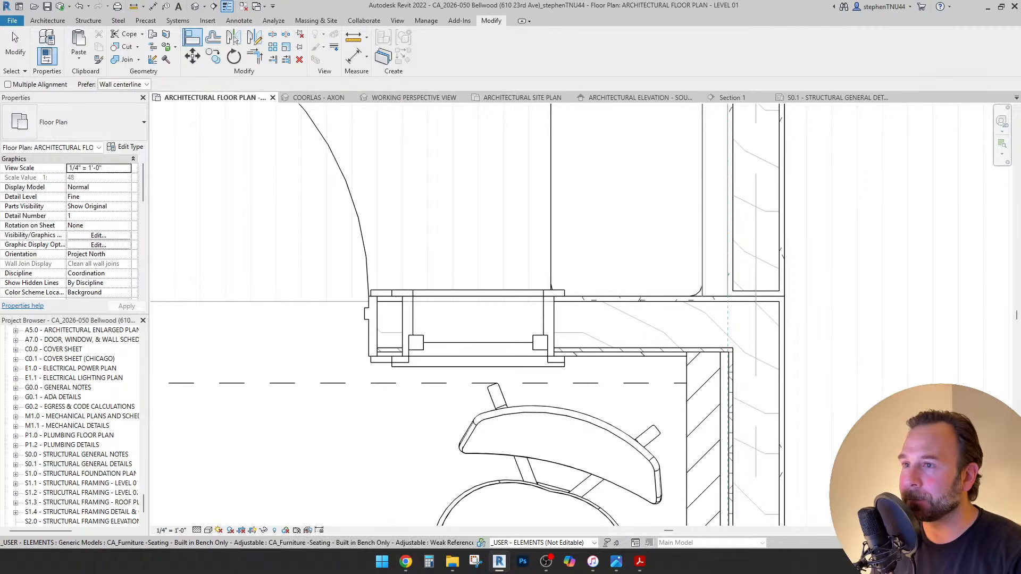
# Align the bench's edge, then move it 3" against the wall face.
pyautogui.click(743, 215)
pyautogui.press('Escape')
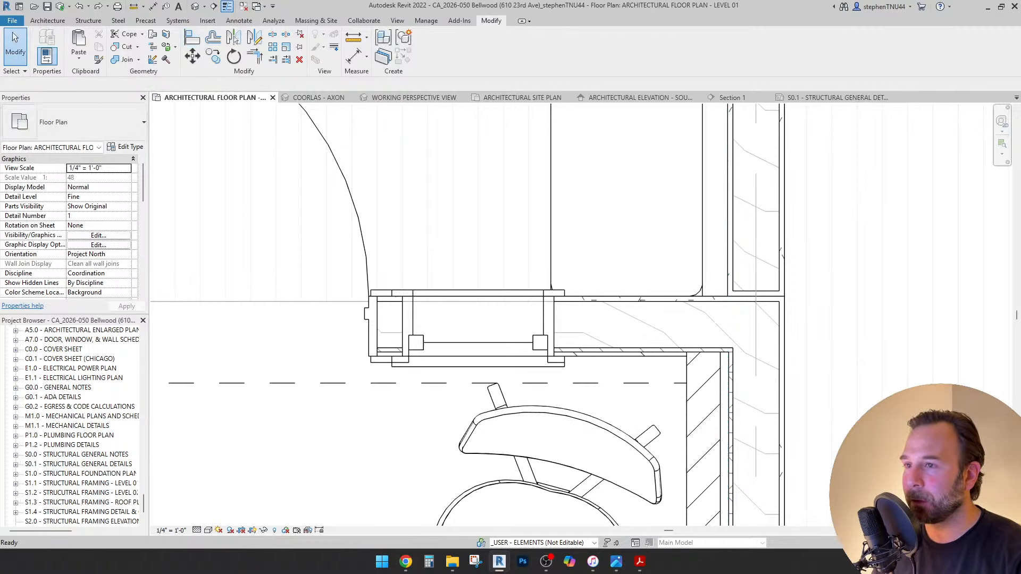
pyautogui.click(702, 214)
pyautogui.moveTo(702, 215); pyautogui.dragTo(590, 322, button='middle')
pyautogui.press('m')
pyautogui.press('v')
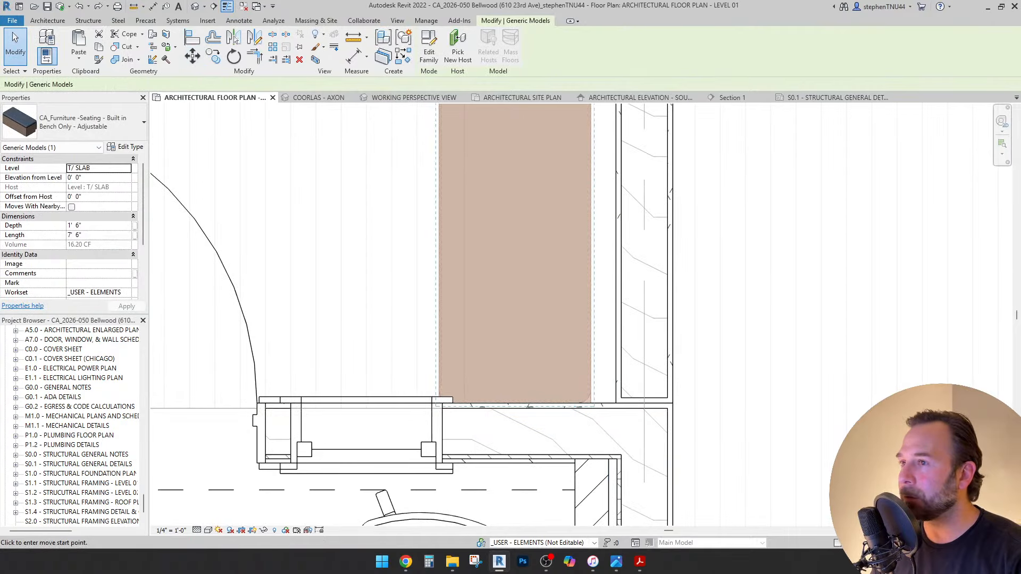
pyautogui.click(591, 148)
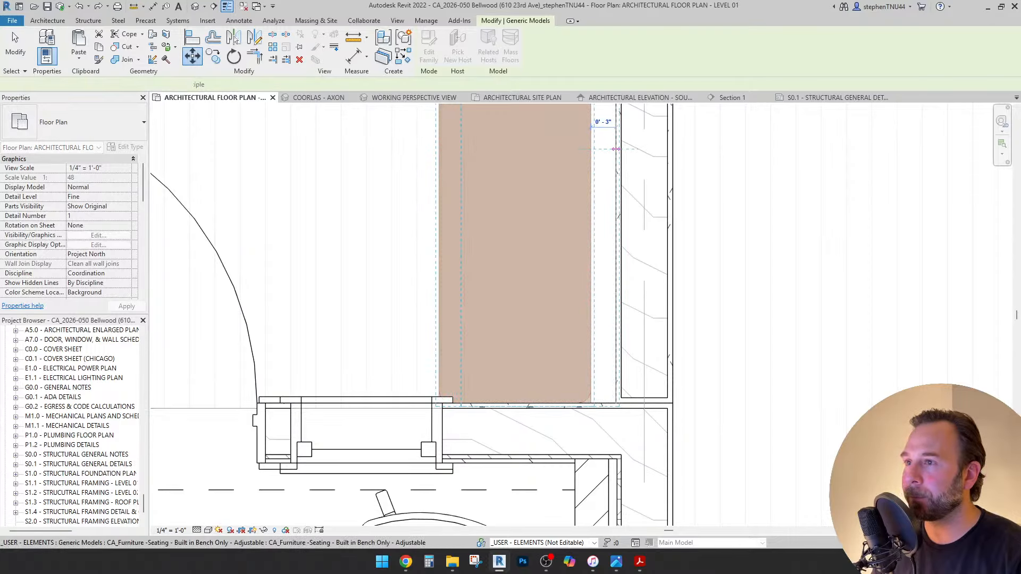
pyautogui.click(616, 148)
pyautogui.press('Escape')
pyautogui.scroll(-4, 543, 309)
pyautogui.scroll(-1, 571, 361)
pyautogui.moveTo(572, 361); pyautogui.dragTo(592, 392, button='middle')
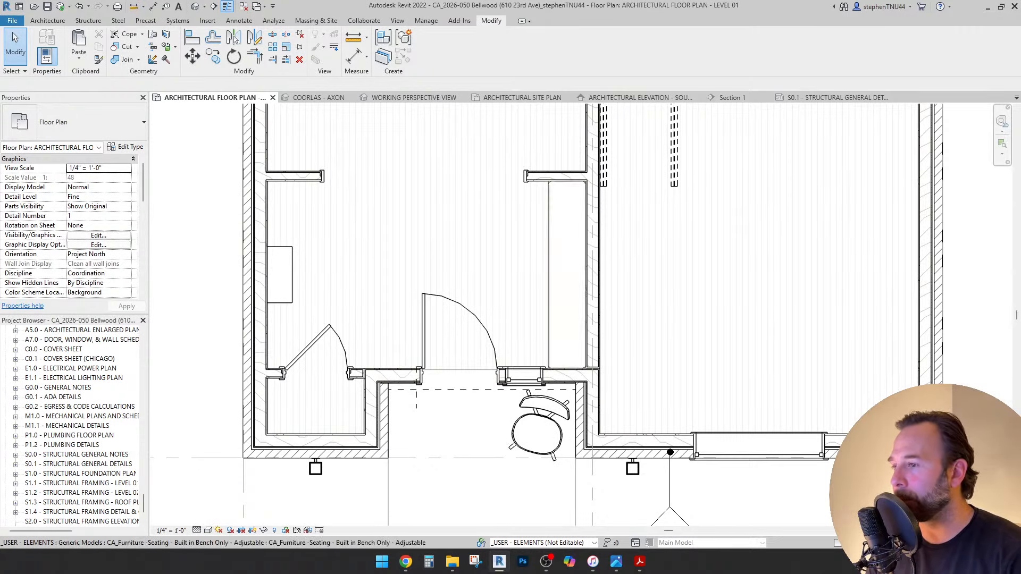
pyautogui.scroll(2, 670, 452)
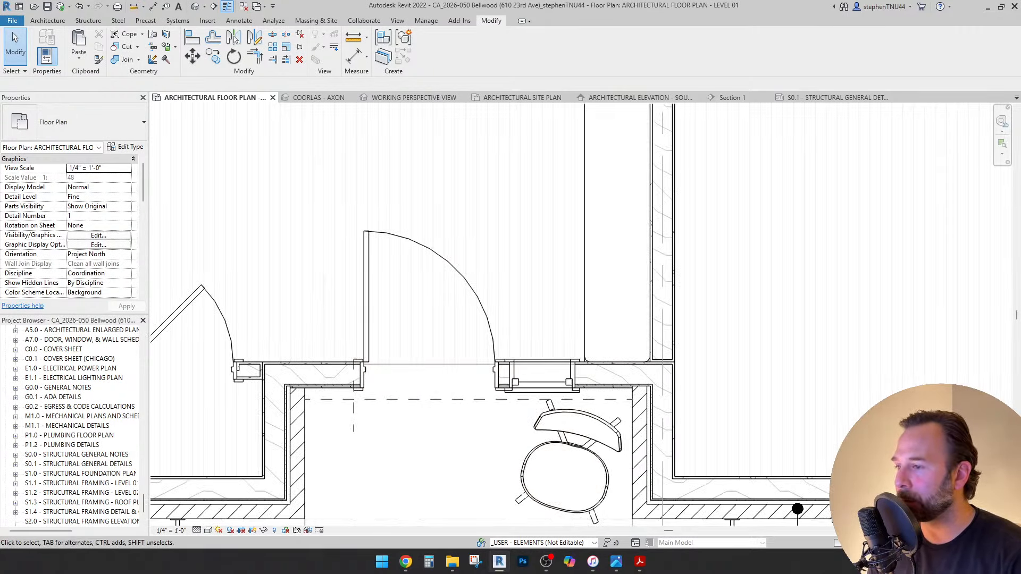
# Draw a detail line straight up from the dashed line below the door.
pyautogui.click(468, 400)
pyautogui.click(239, 20)
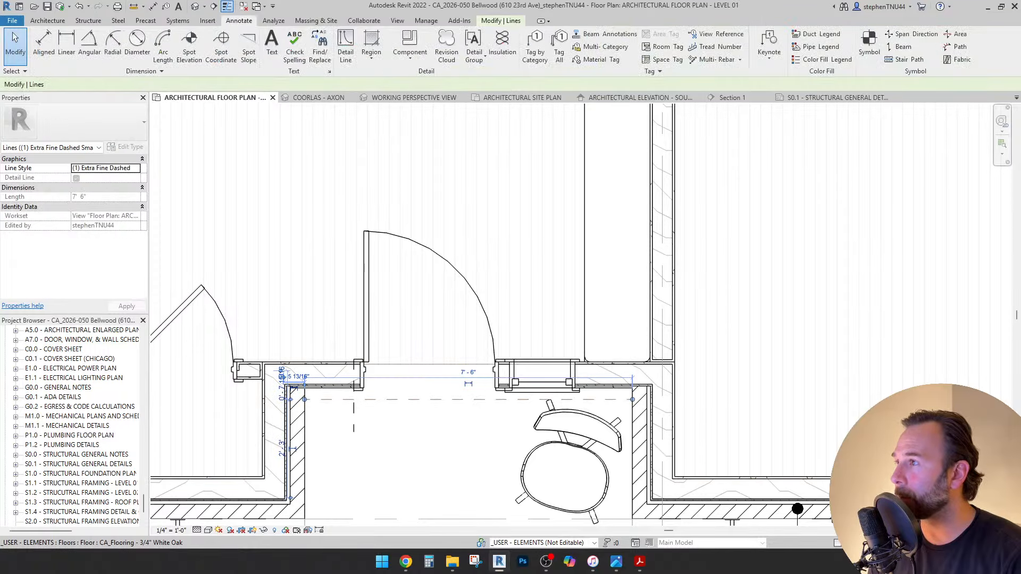
pyautogui.click(346, 48)
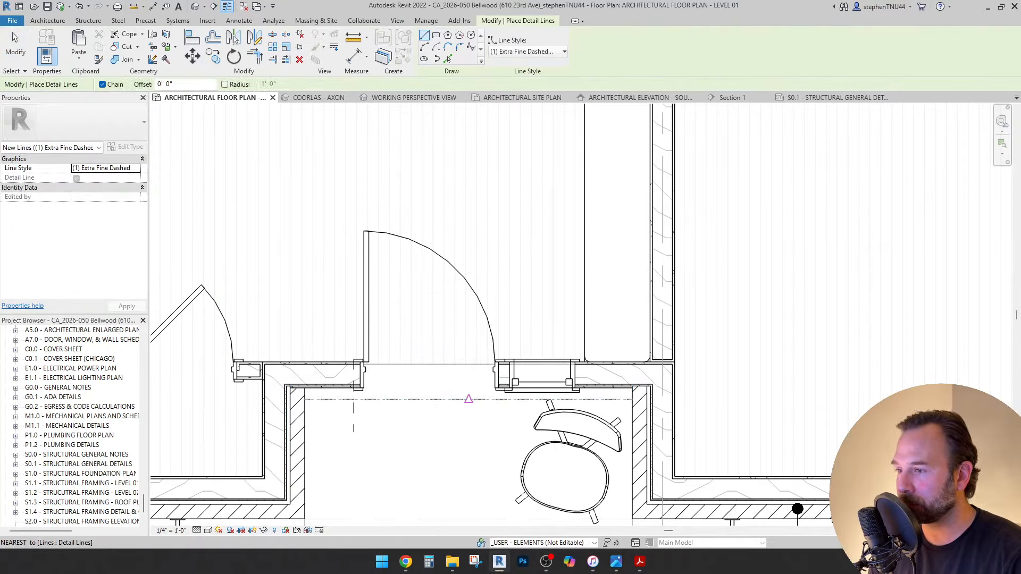
pyautogui.click(468, 399)
pyautogui.scroll(-2, 468, 399)
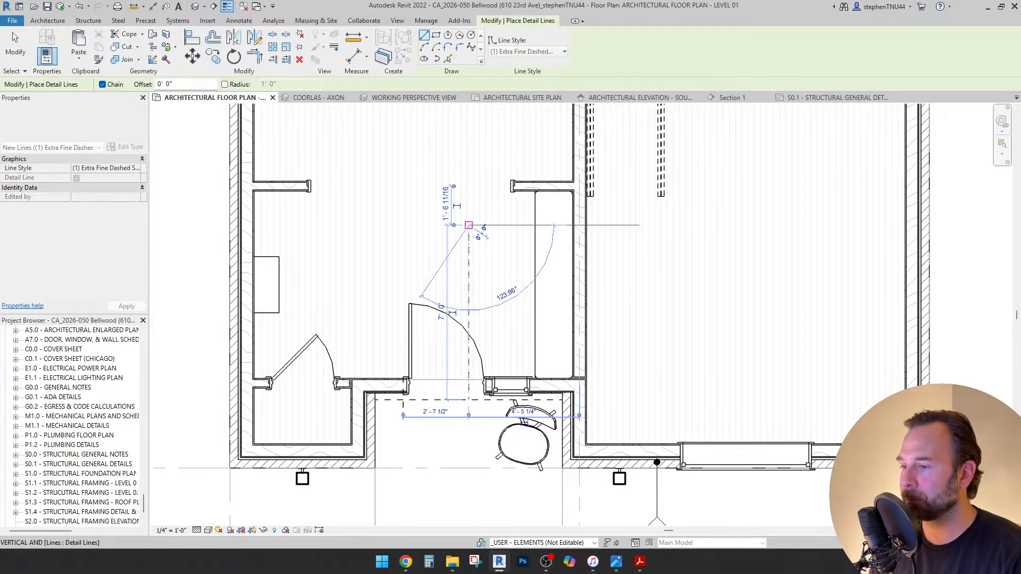
pyautogui.click(468, 226)
pyautogui.press('Escape')
pyautogui.press('Escape')
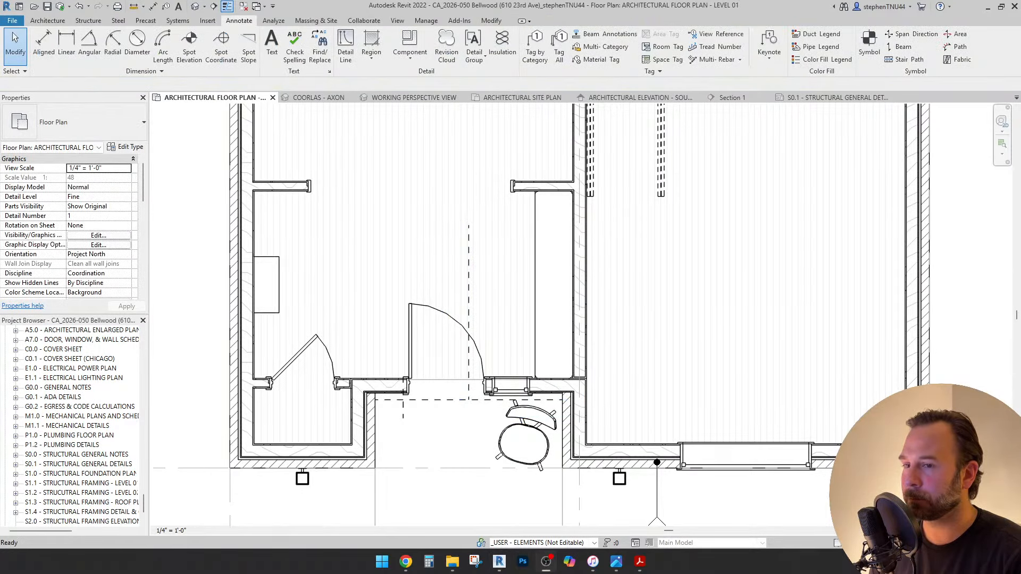
pyautogui.moveTo(499, 561)
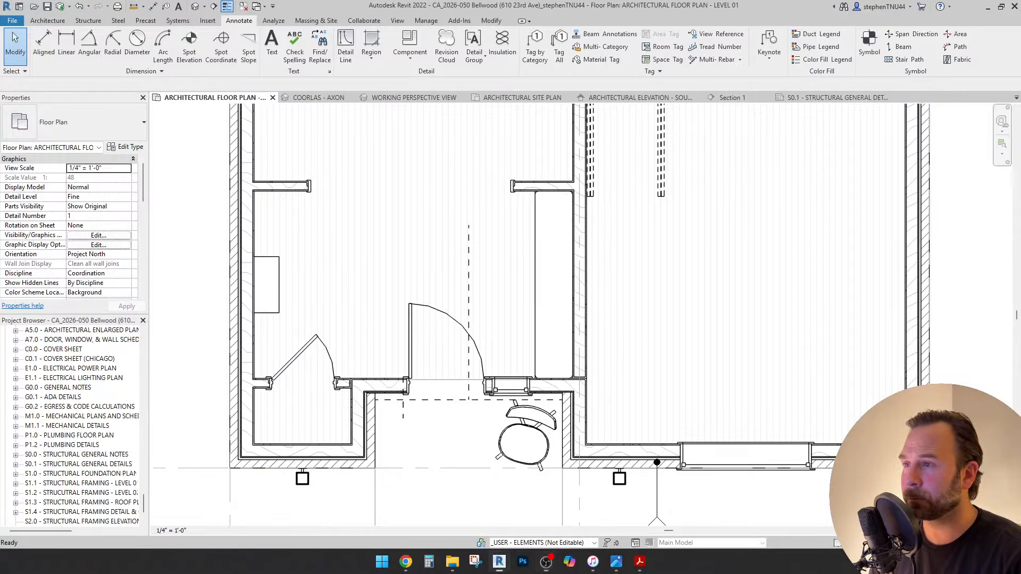
pyautogui.scroll(3, 484, 377)
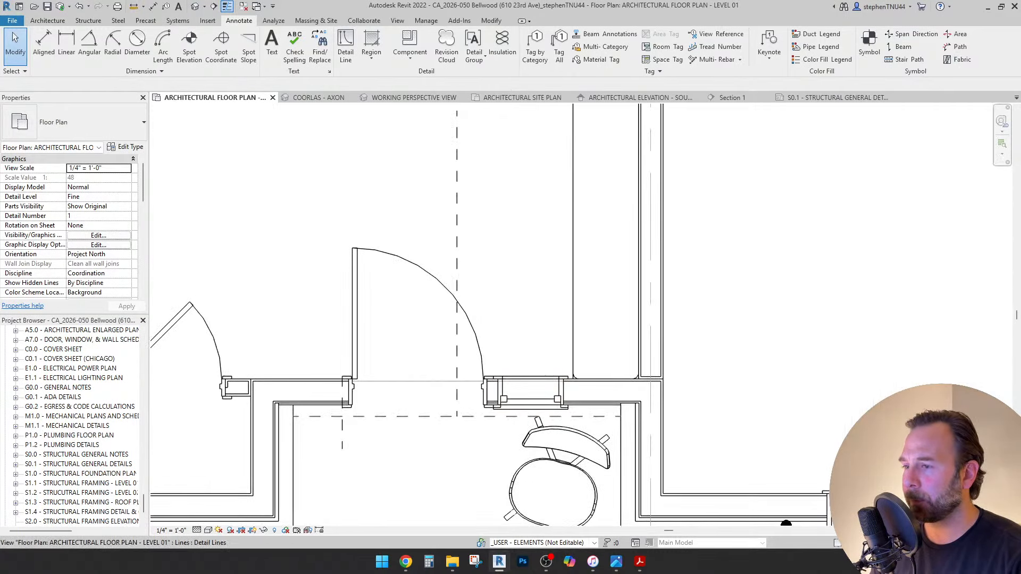
pyautogui.scroll(1, 527, 416)
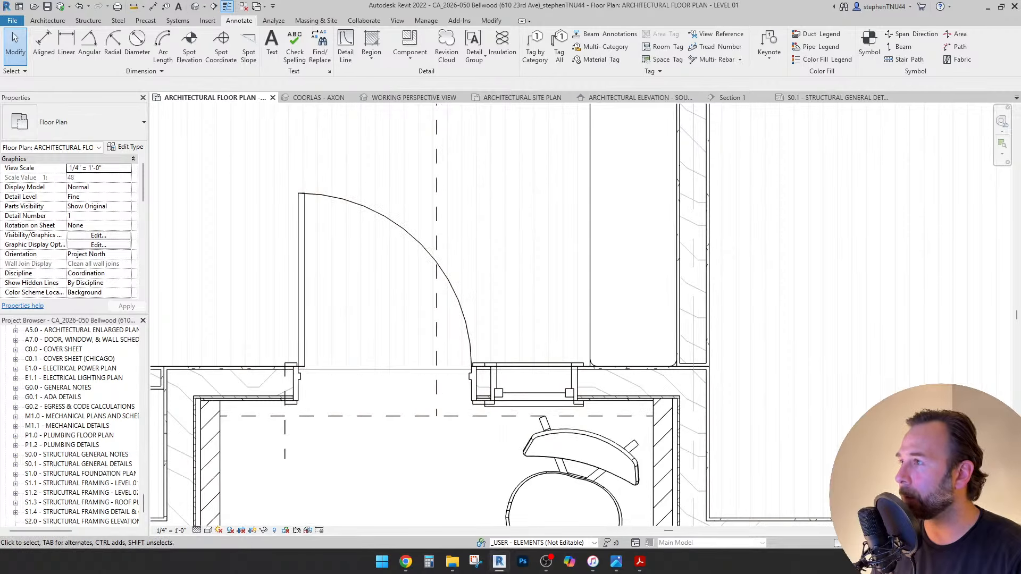
# Chain Extra Fine Dashed detail lines from the window's end, down and then across the entry.
pyautogui.click(346, 48)
pyautogui.scroll(2, 555, 418)
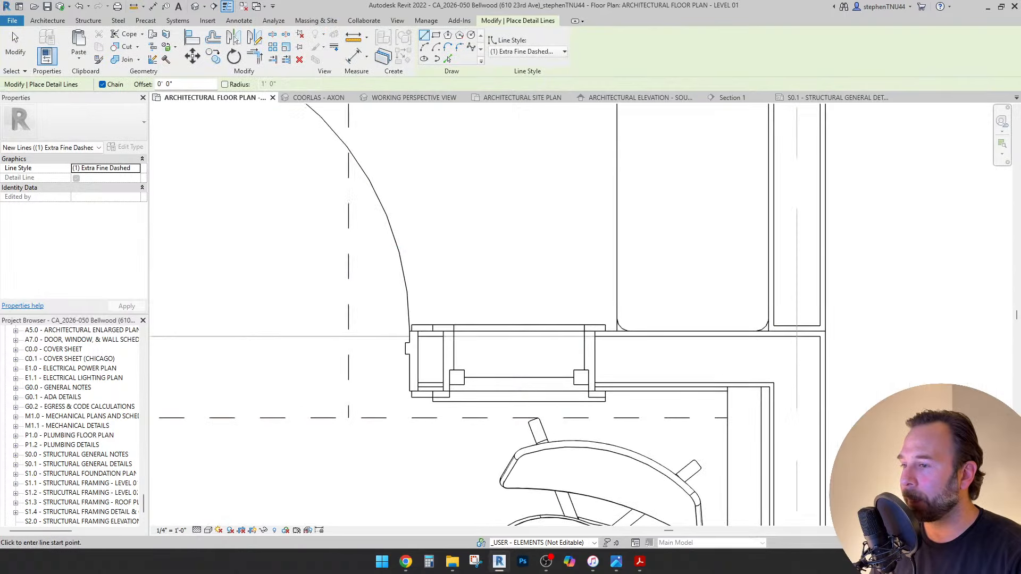
pyautogui.scroll(-2, 605, 402)
pyautogui.click(605, 401)
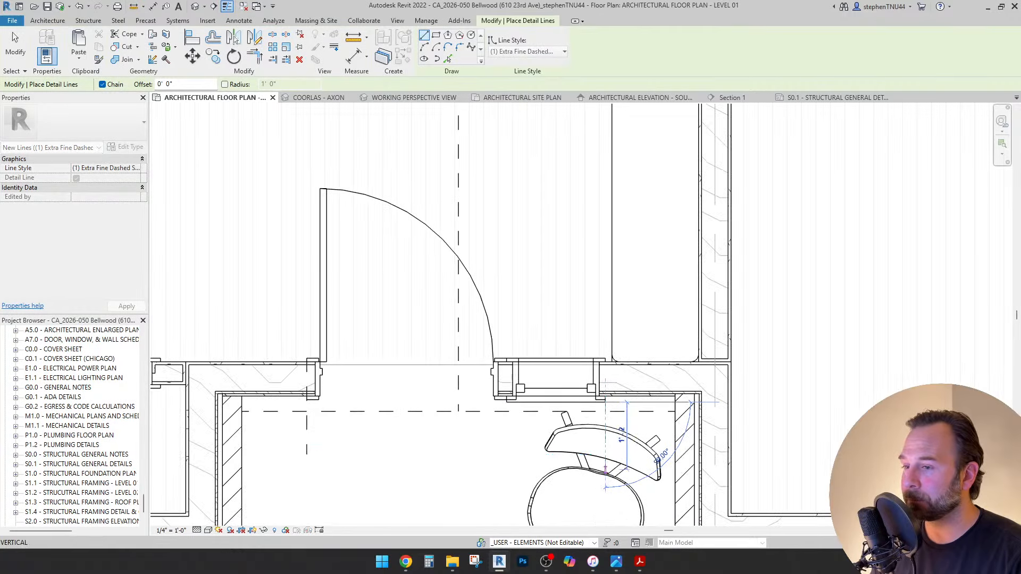
pyautogui.click(605, 496)
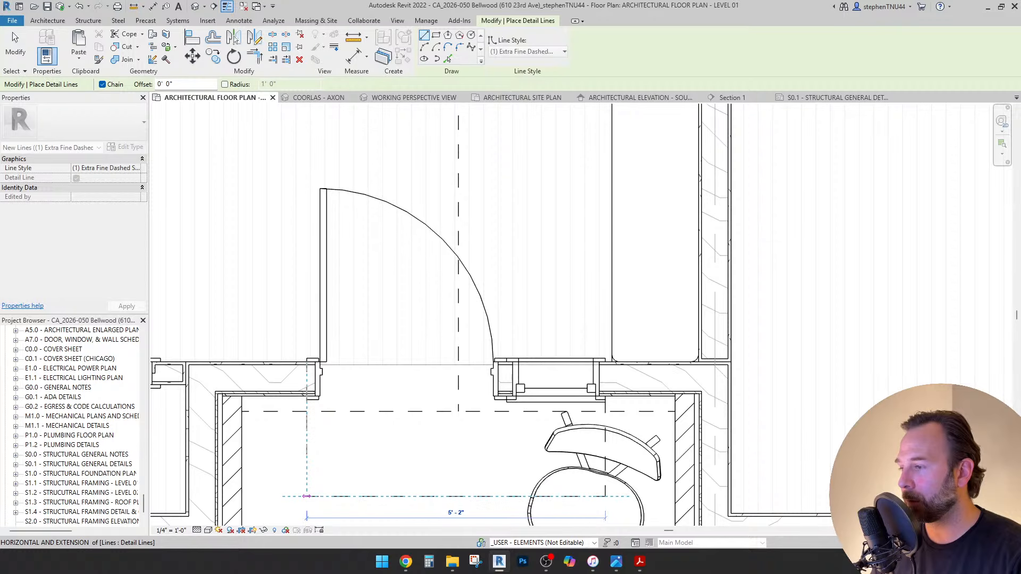
pyautogui.click(306, 496)
# Draw a vertical dashed centreline from the segment's midpoint up through the doorway into the room.
pyautogui.scroll(-2, 419, 428)
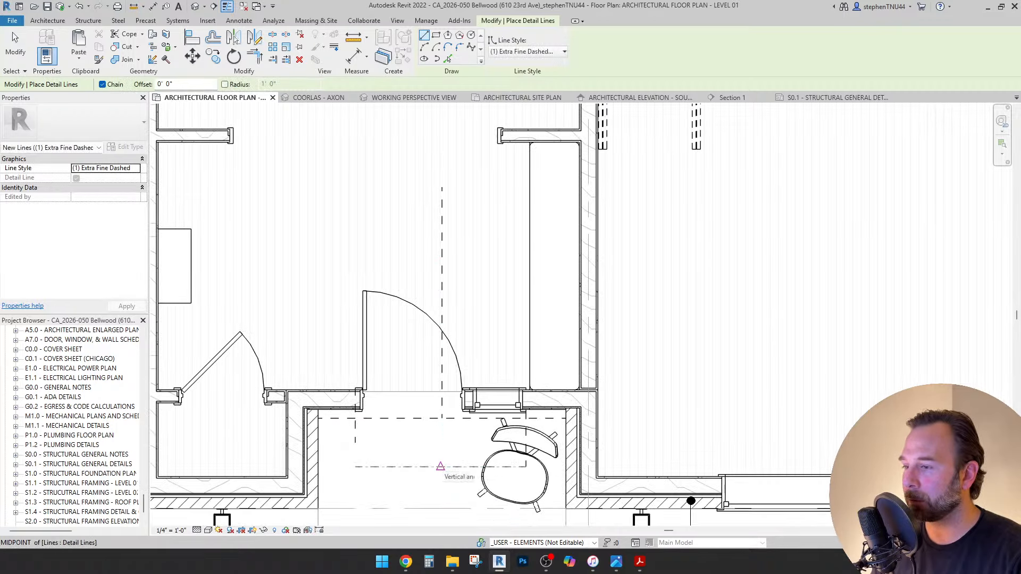
pyautogui.click(441, 466)
pyautogui.click(440, 165)
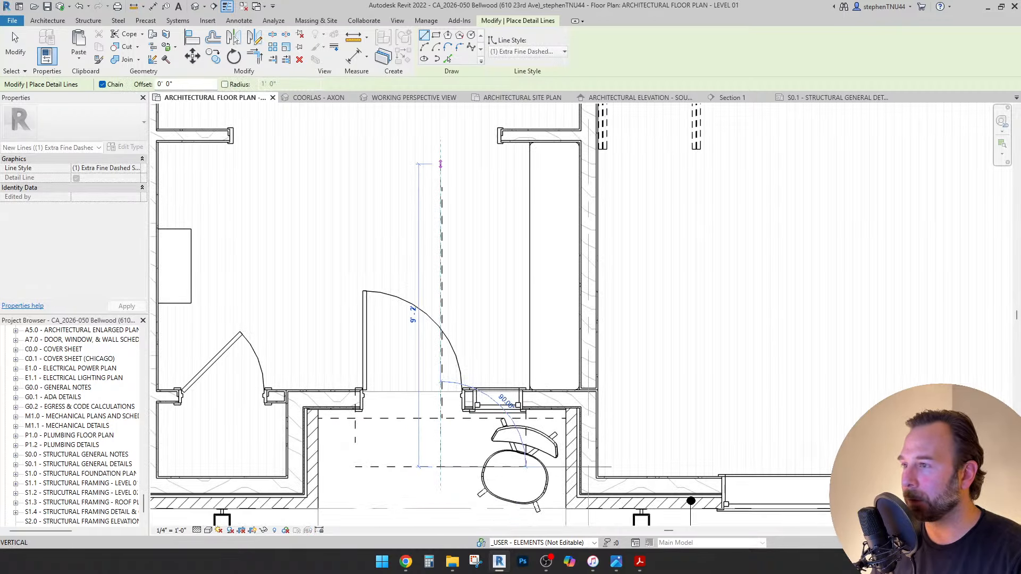
pyautogui.press('Escape')
pyautogui.press('Escape')
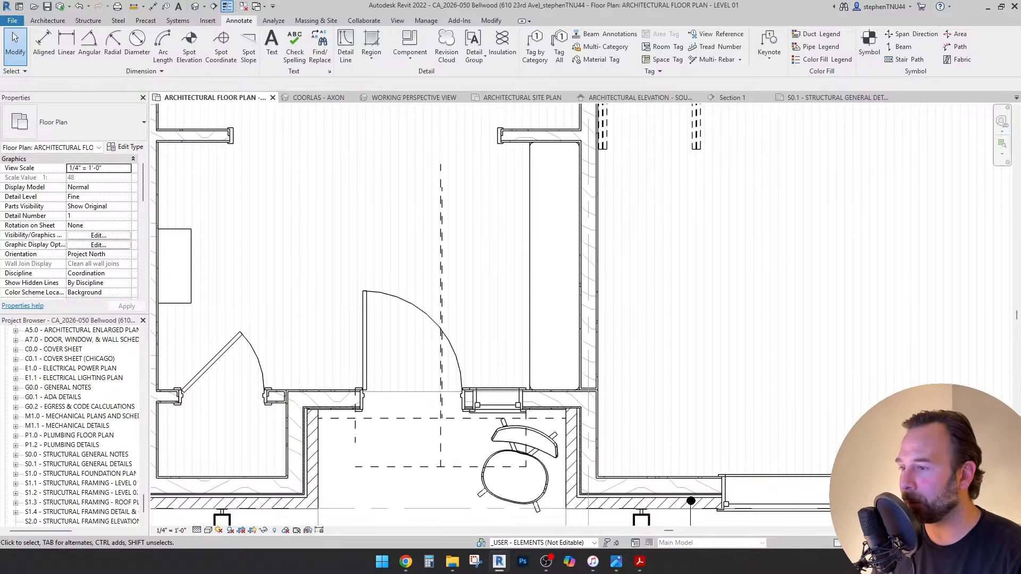
pyautogui.scroll(3, 415, 427)
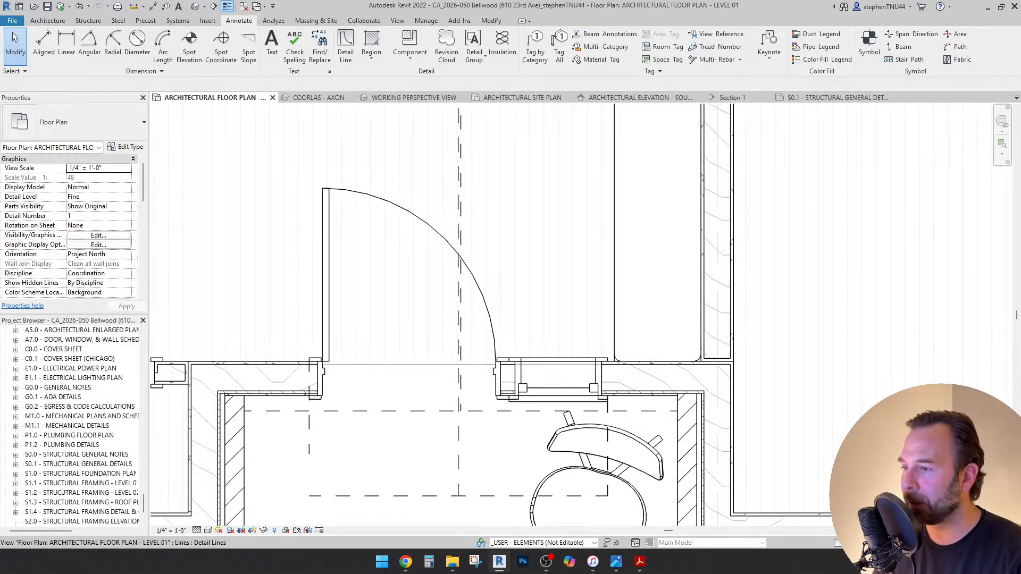
# Move the chain of dashed detail lines 1/2" to the right.
pyautogui.click(433, 270)
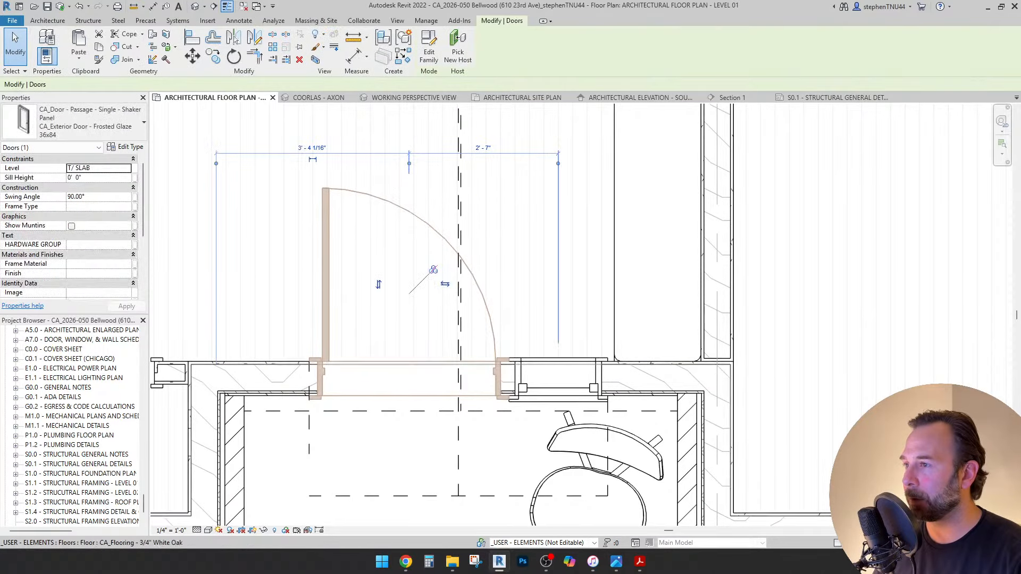
pyautogui.keyDown('ctrl'); pyautogui.click(521, 382); pyautogui.keyUp('ctrl')
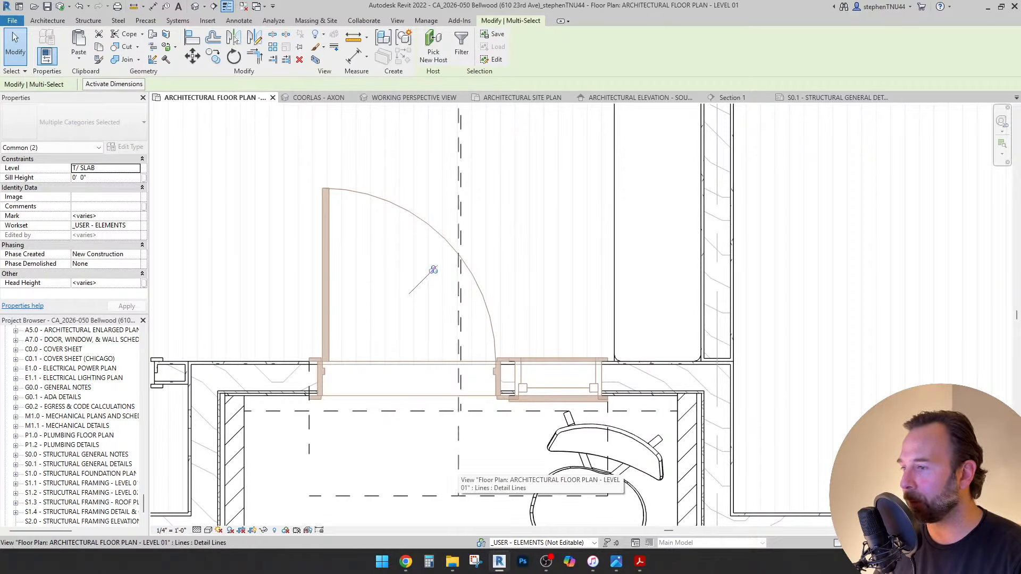
pyautogui.press('m')
pyautogui.press('v')
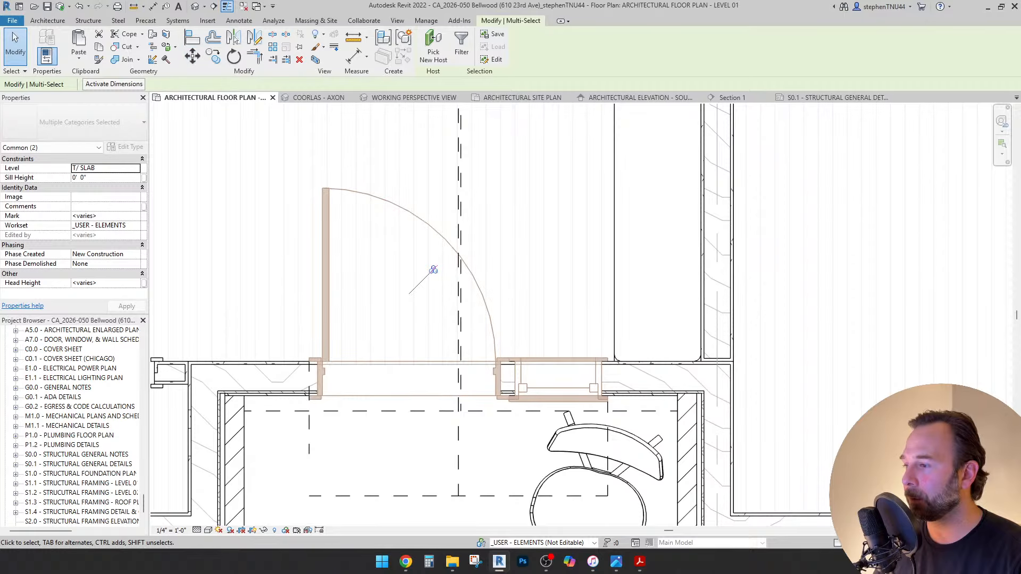
pyautogui.click(309, 447)
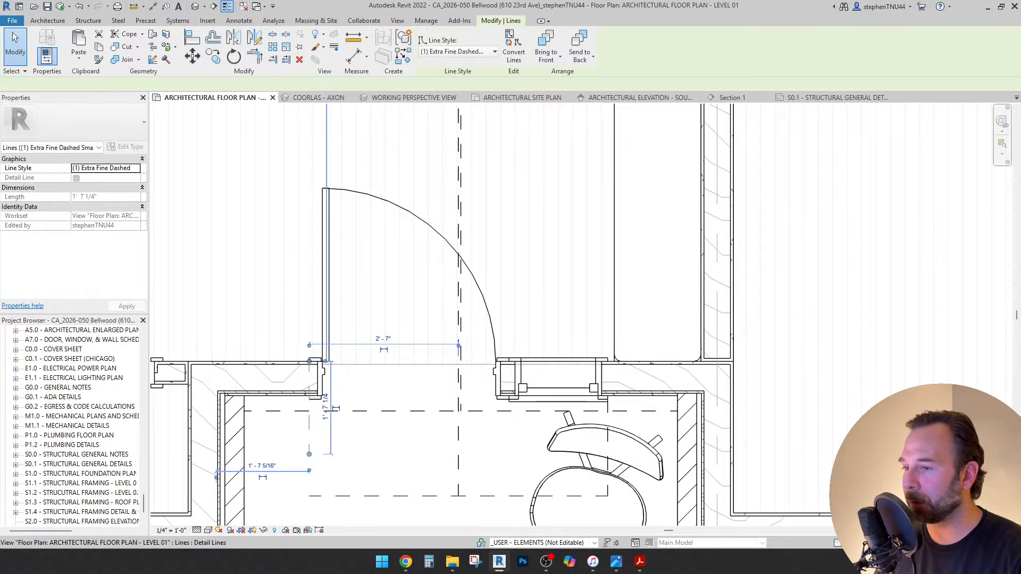
pyautogui.press('Tab')
pyautogui.click(309, 447)
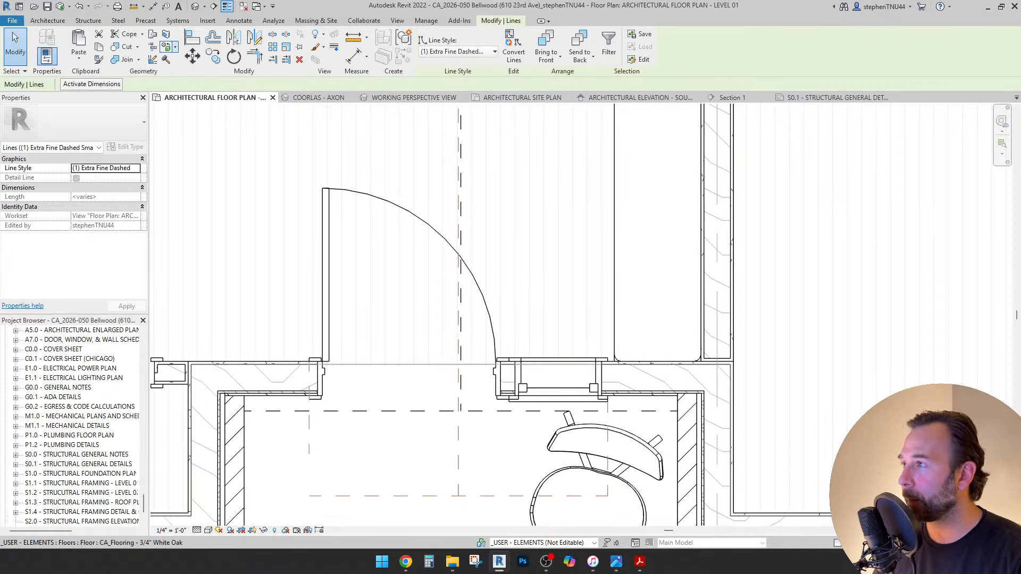
pyautogui.click(192, 55)
pyautogui.scroll(3, 455, 395)
pyautogui.scroll(2, 464, 367)
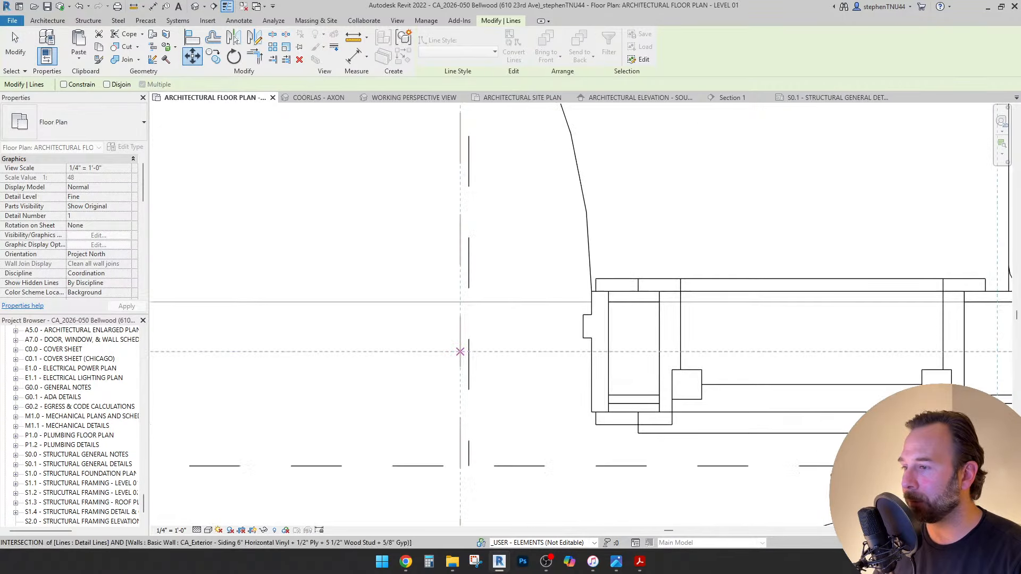
pyautogui.click(461, 352)
pyautogui.click(468, 352)
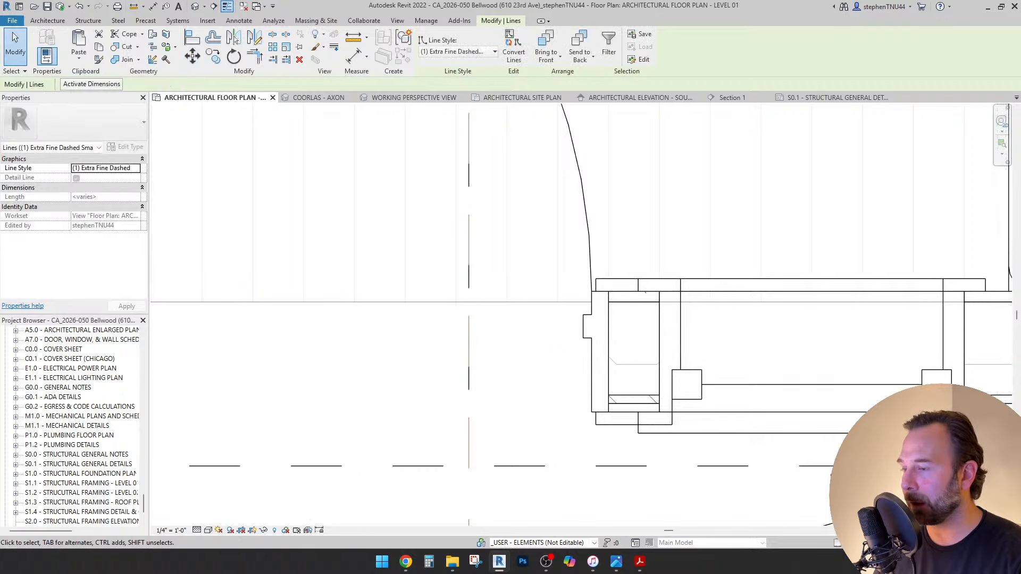
pyautogui.scroll(-5, 468, 352)
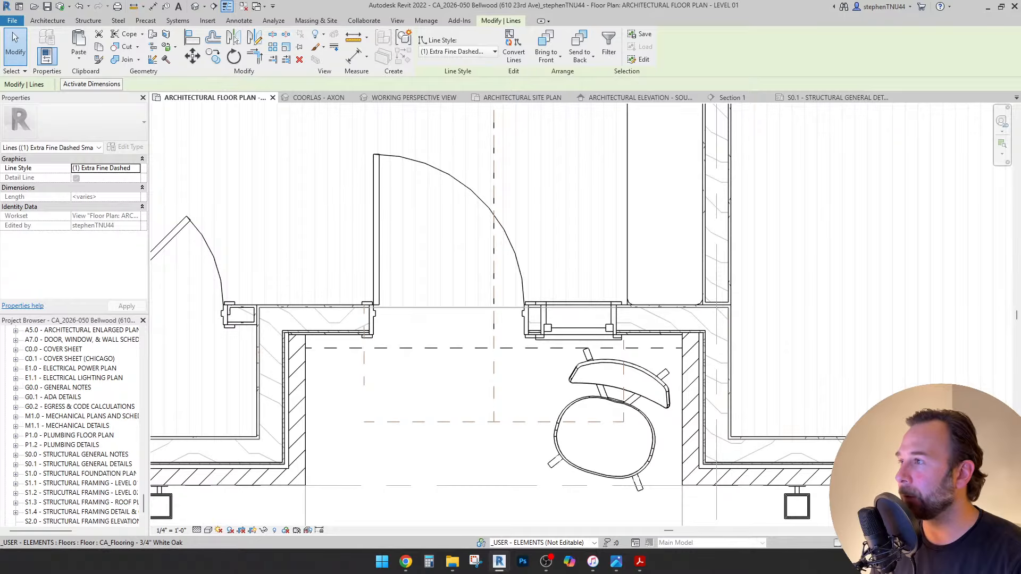
# Mirror the entry door and side-lite window across the dashed centreline.
pyautogui.click(450, 306)
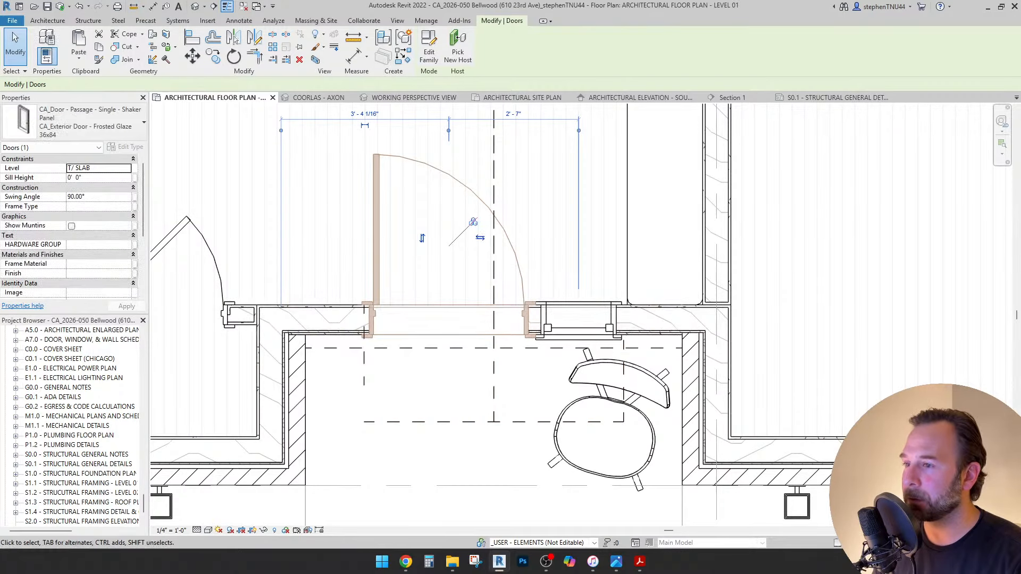
pyautogui.scroll(2, 562, 331)
pyautogui.keyDown('ctrl'); pyautogui.click(562, 334); pyautogui.keyUp('ctrl')
pyautogui.scroll(-3, 425, 210)
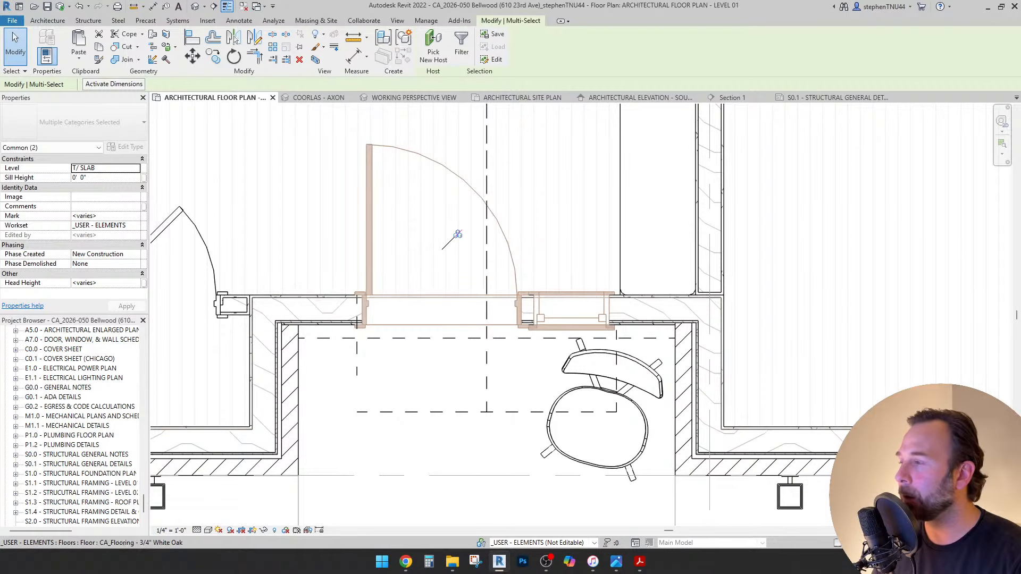
pyautogui.scroll(-3, 458, 234)
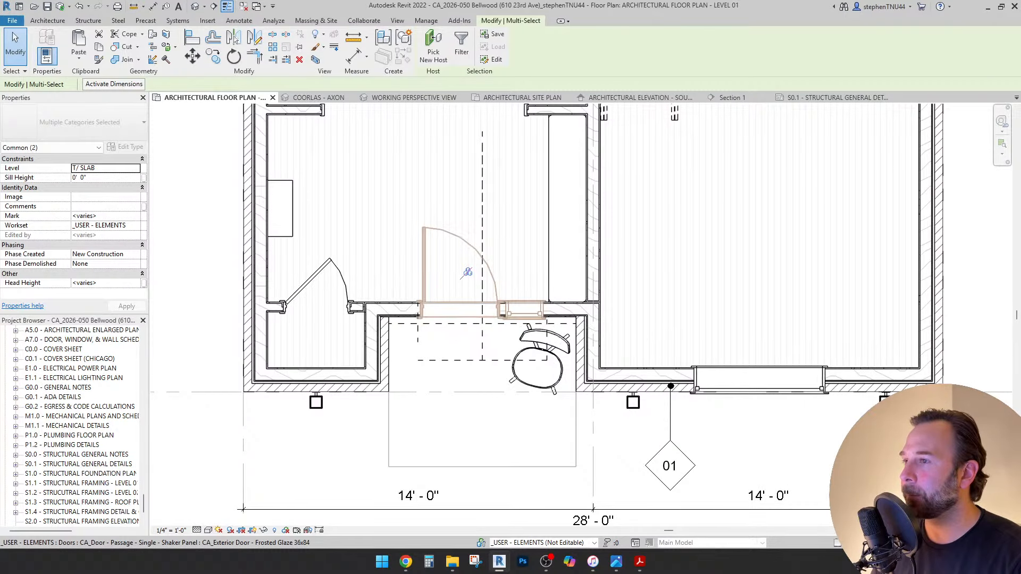
pyautogui.scroll(4, 468, 272)
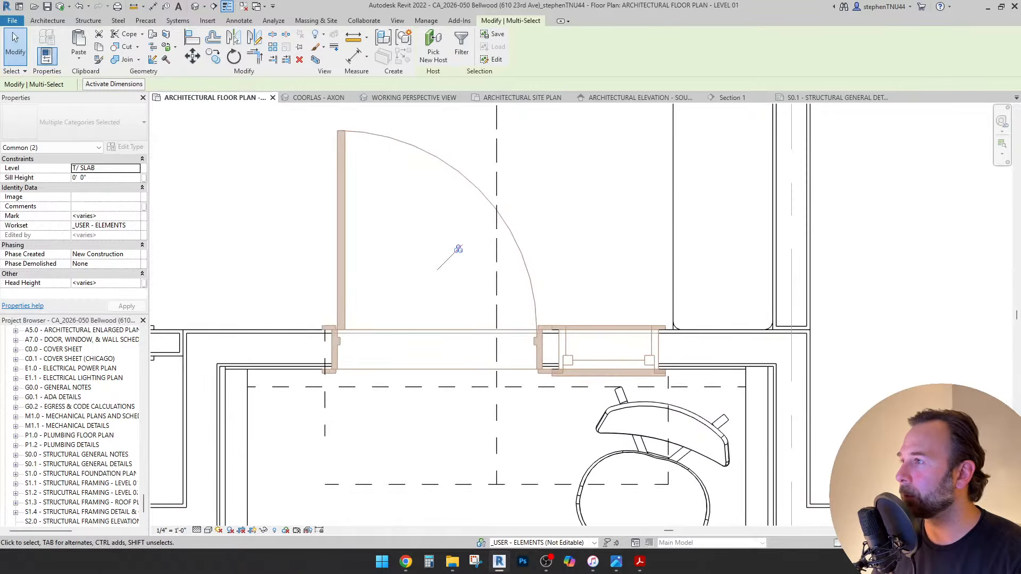
pyautogui.click(234, 38)
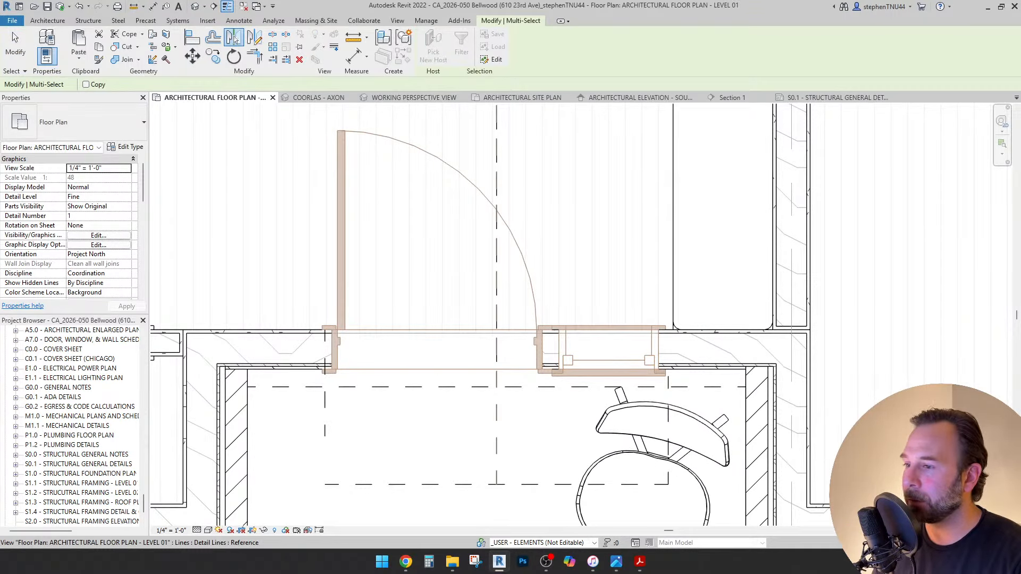
pyautogui.click(497, 445)
pyautogui.press('Escape')
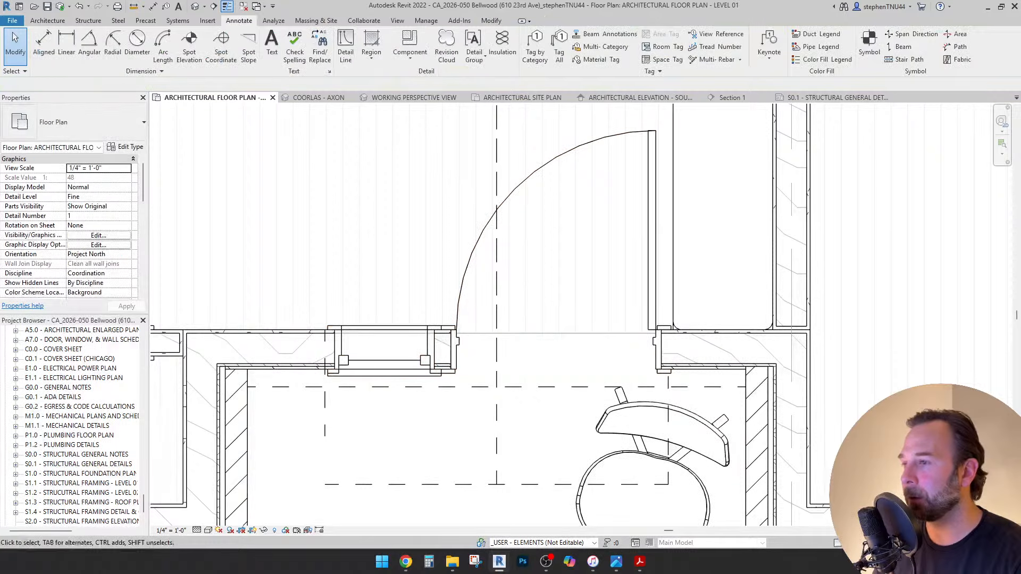
pyautogui.scroll(-3, 422, 282)
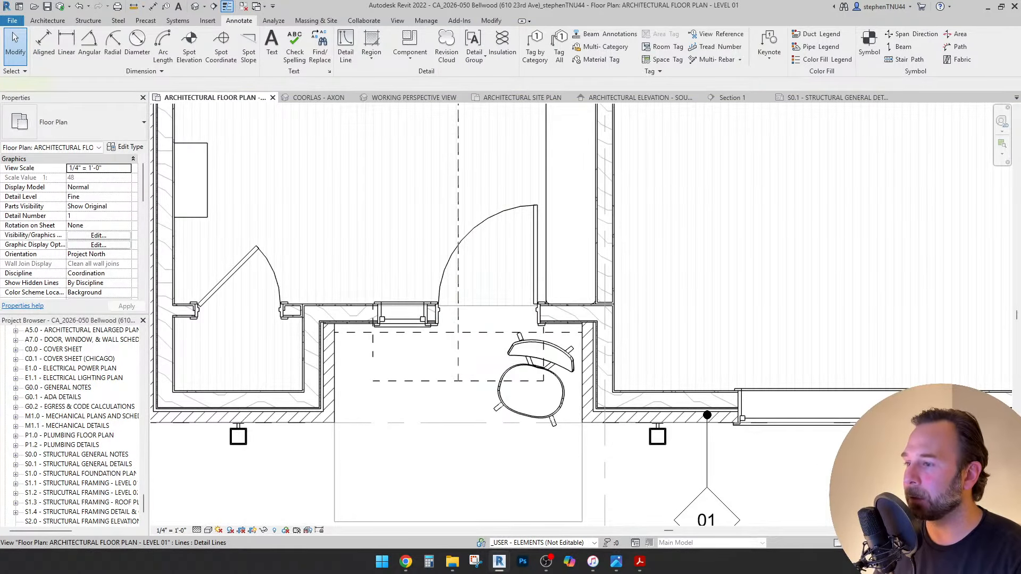
# Change the vertical dashed line's style to (1) Extra Fine Centerline.
pyautogui.click(458, 282)
pyautogui.press('Escape')
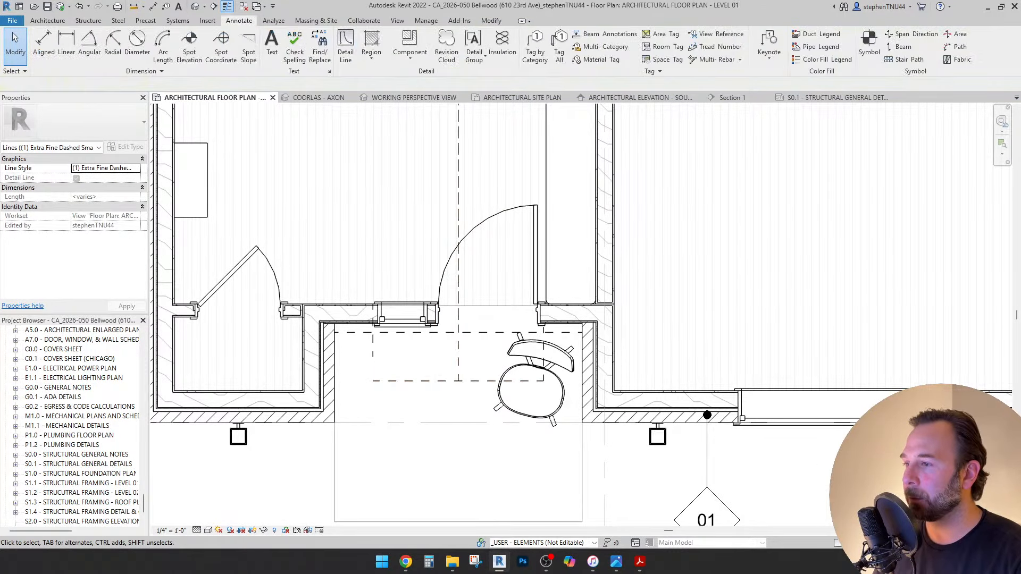
pyautogui.click(459, 357)
pyautogui.scroll(-1, 460, 357)
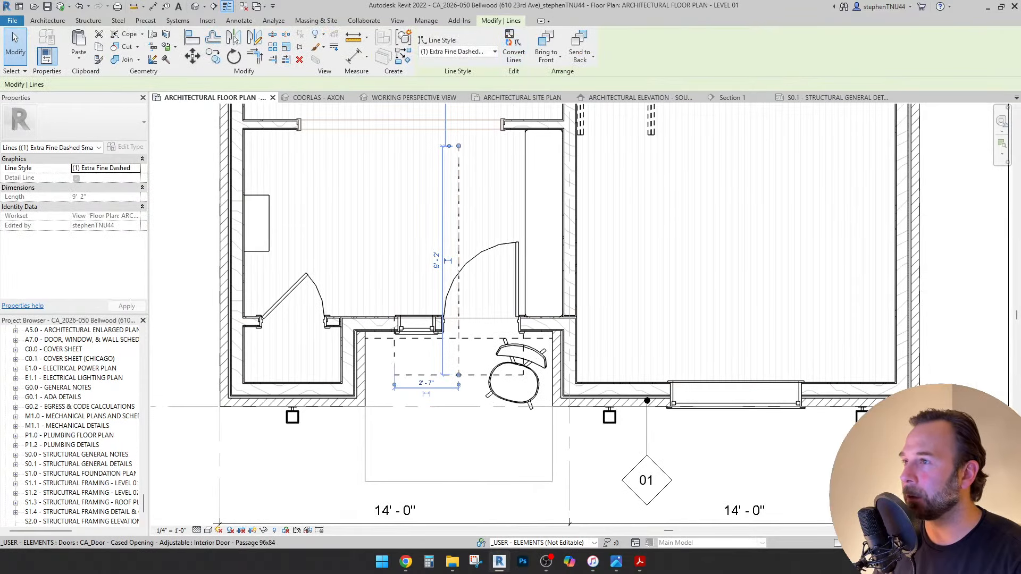
pyautogui.click(457, 51)
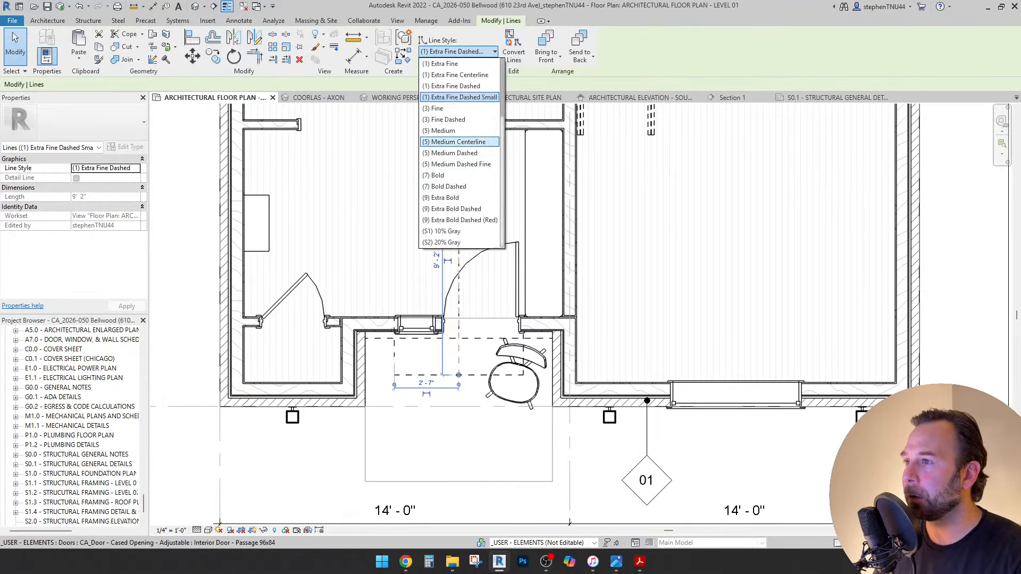
pyautogui.click(457, 75)
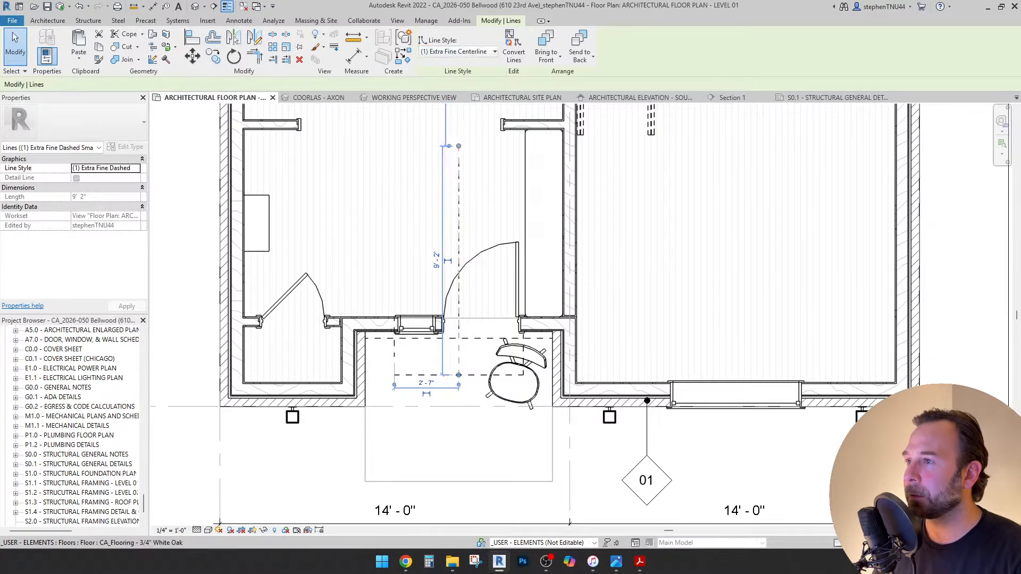
# Review the detail line's Override Graphics in View by Element settings and accept them.
pyautogui.rightClick(459, 176)
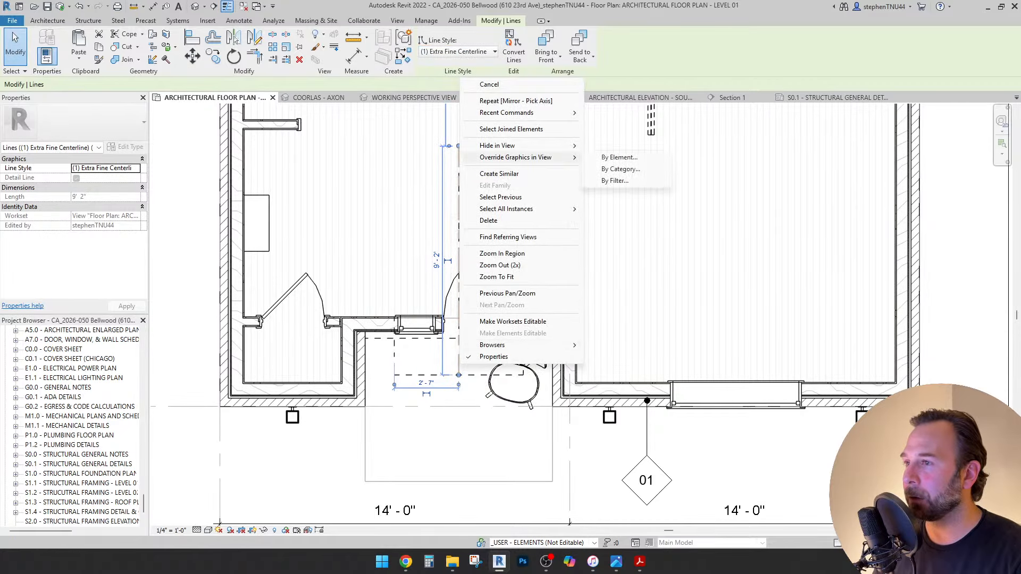
pyautogui.click(619, 158)
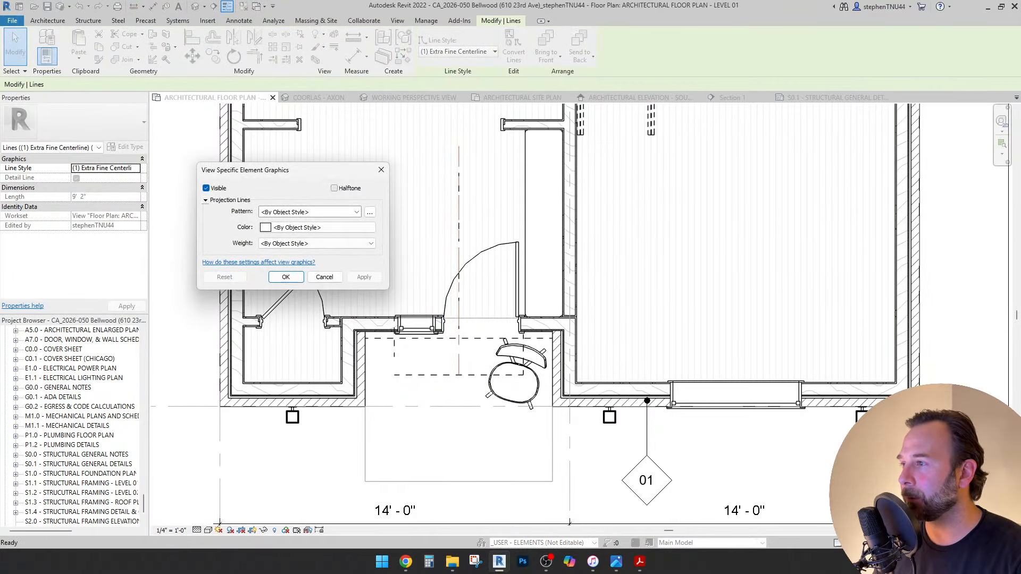
pyautogui.click(285, 276)
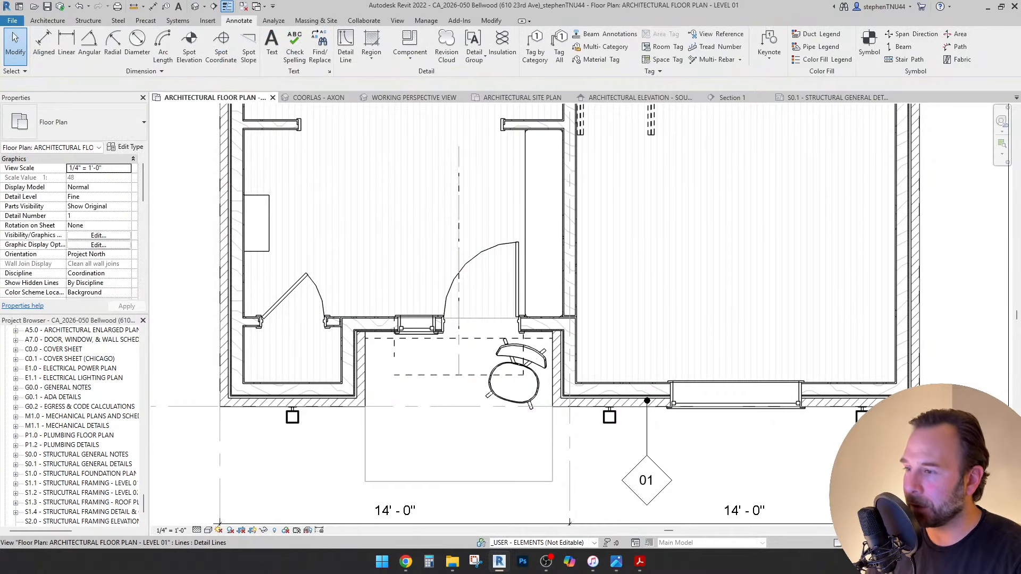
pyautogui.click(429, 375)
pyautogui.press('Escape')
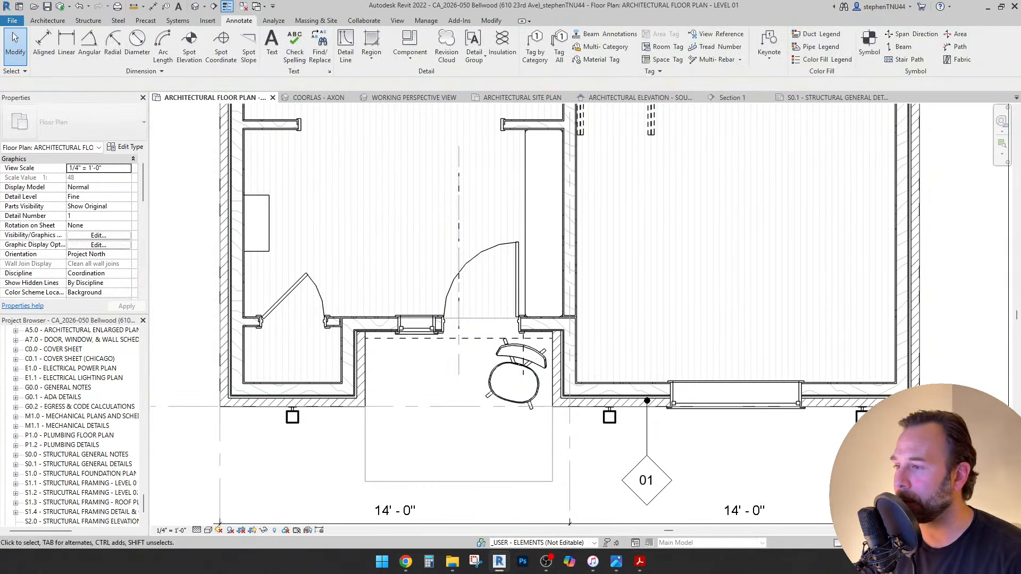
# Pan and zoom the plan to centre the entry hall for dimensioning.
pyautogui.scroll(3, 523, 346)
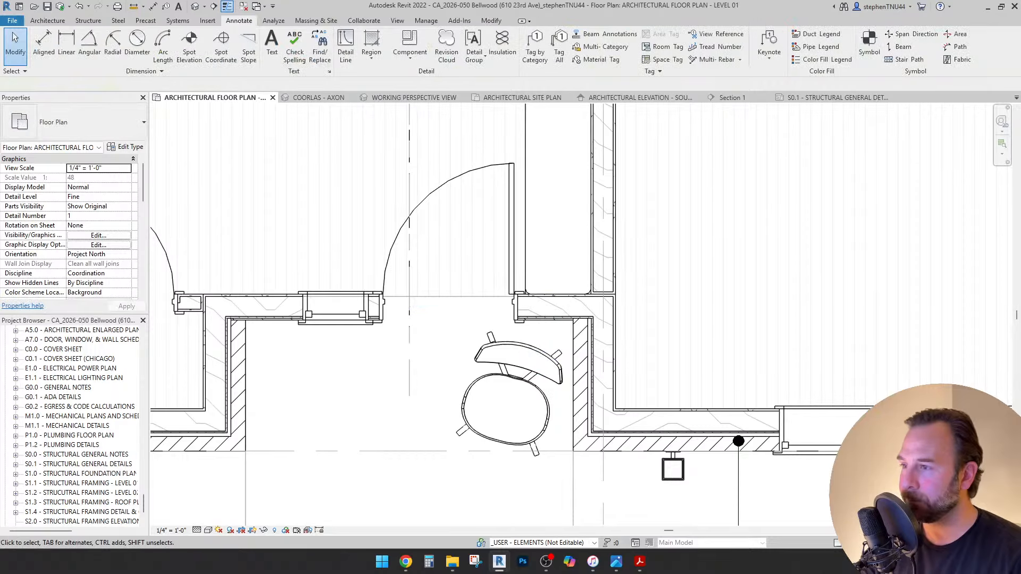
pyautogui.moveTo(409, 149); pyautogui.dragTo(407, 237, button='middle')
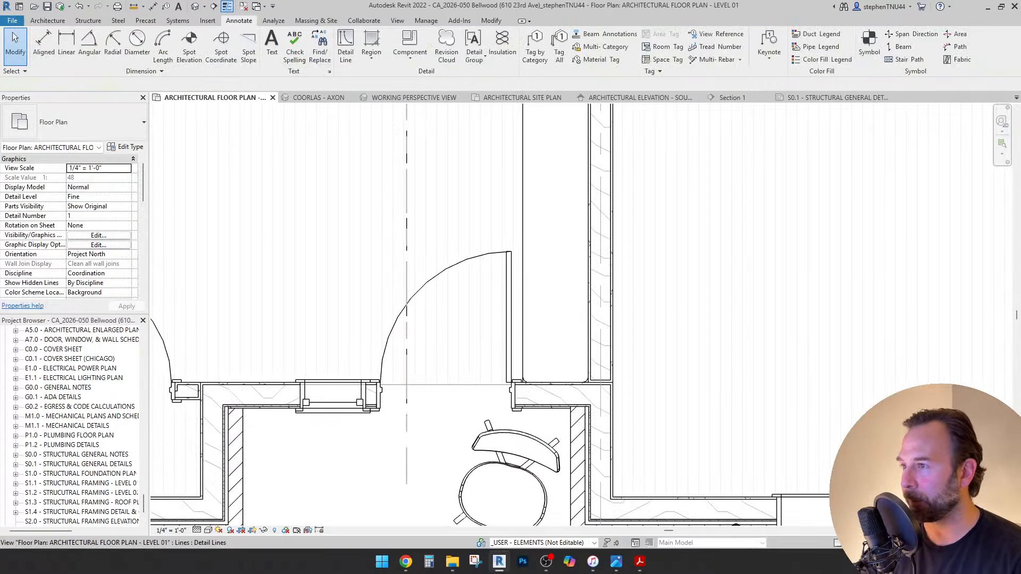
pyautogui.click(406, 238)
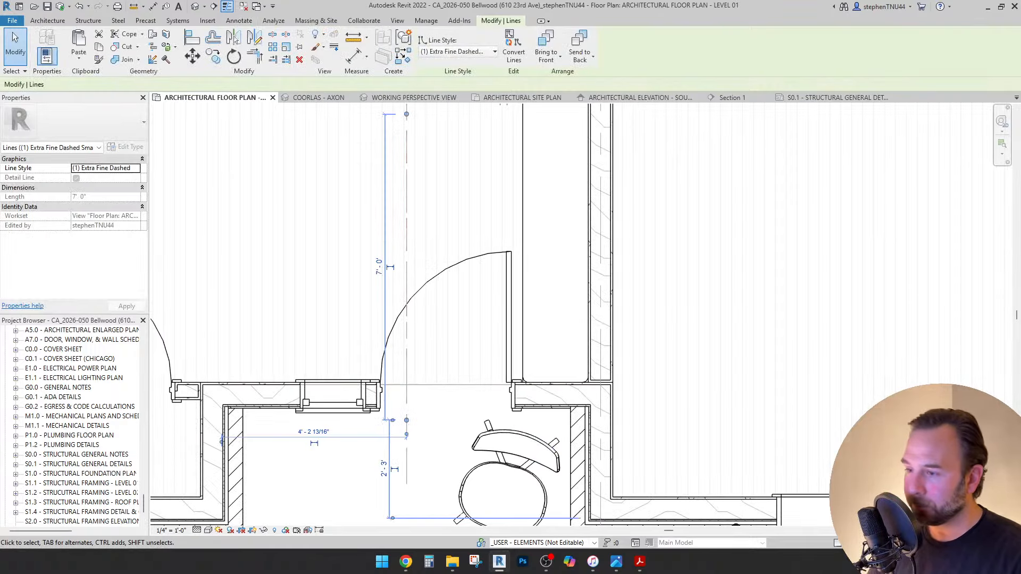
pyautogui.press('Escape')
pyautogui.scroll(-1, 469, 252)
pyautogui.scroll(-5, 465, 268)
pyautogui.moveTo(445, 336); pyautogui.dragTo(444, 354, button='middle')
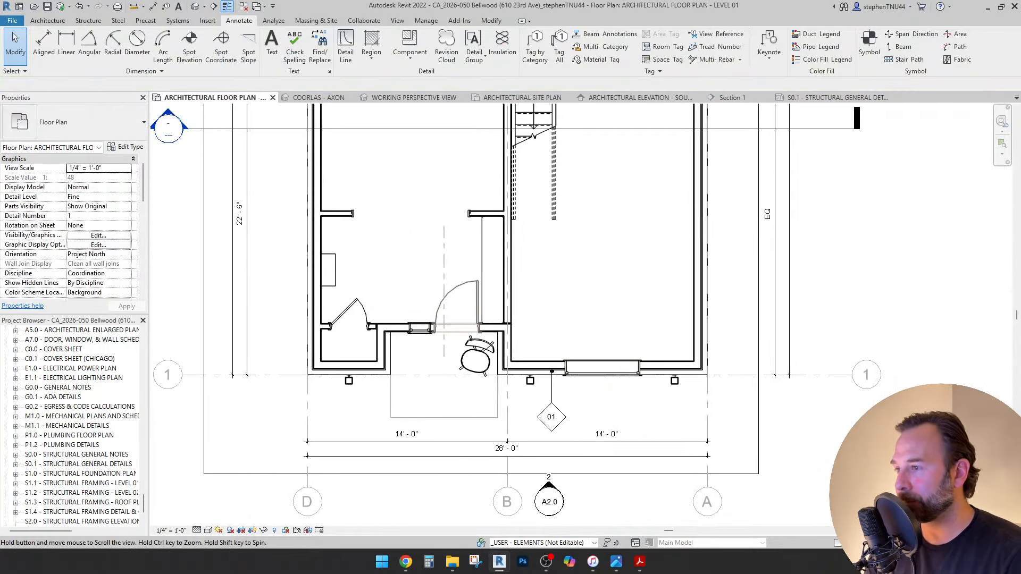
pyautogui.scroll(3, 442, 355)
pyautogui.scroll(-3, 429, 501)
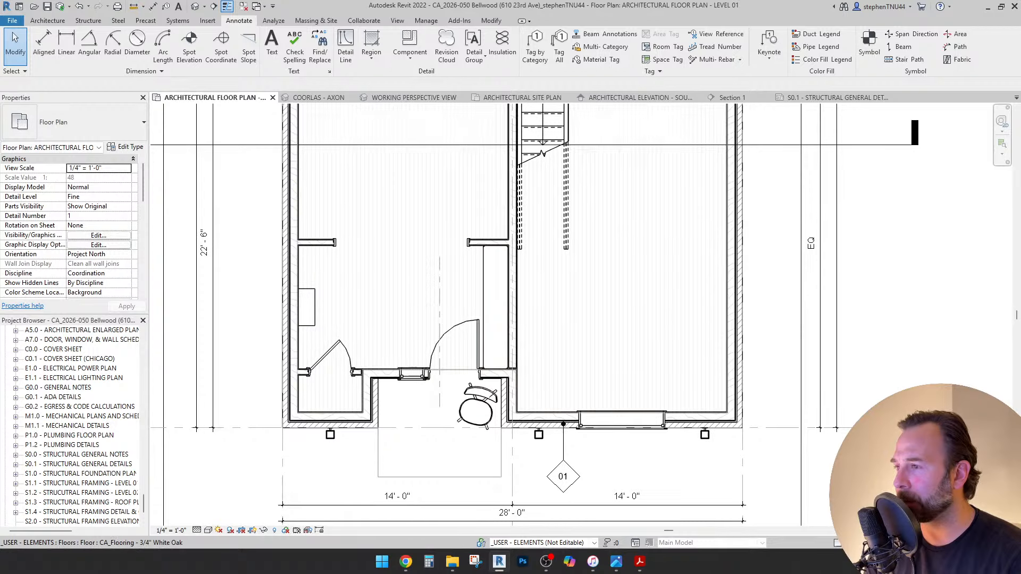
pyautogui.moveTo(439, 298); pyautogui.dragTo(449, 292, button='middle')
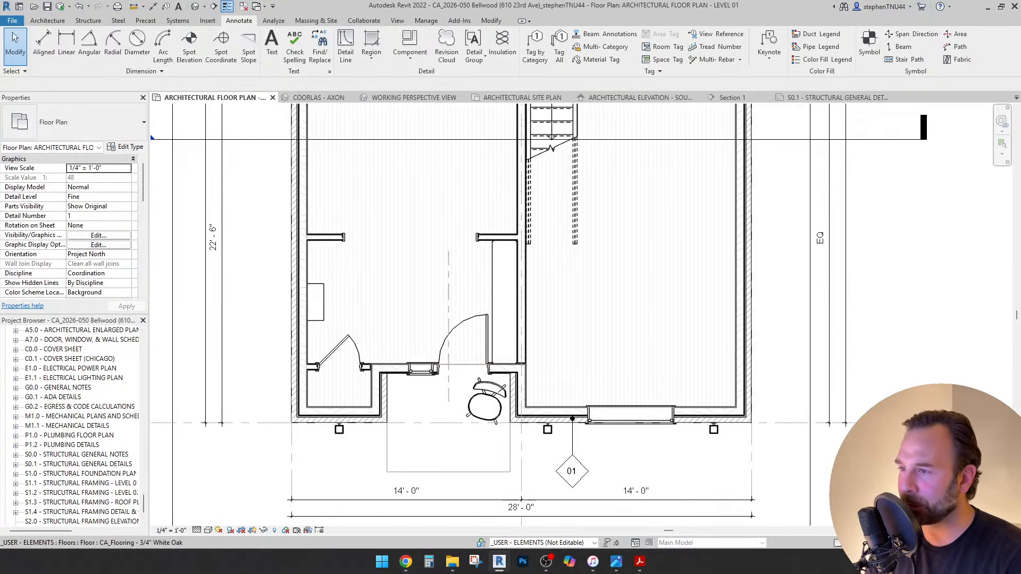
pyautogui.moveTo(449, 364); pyautogui.dragTo(447, 399, button='middle')
pyautogui.scroll(-2, 464, 407)
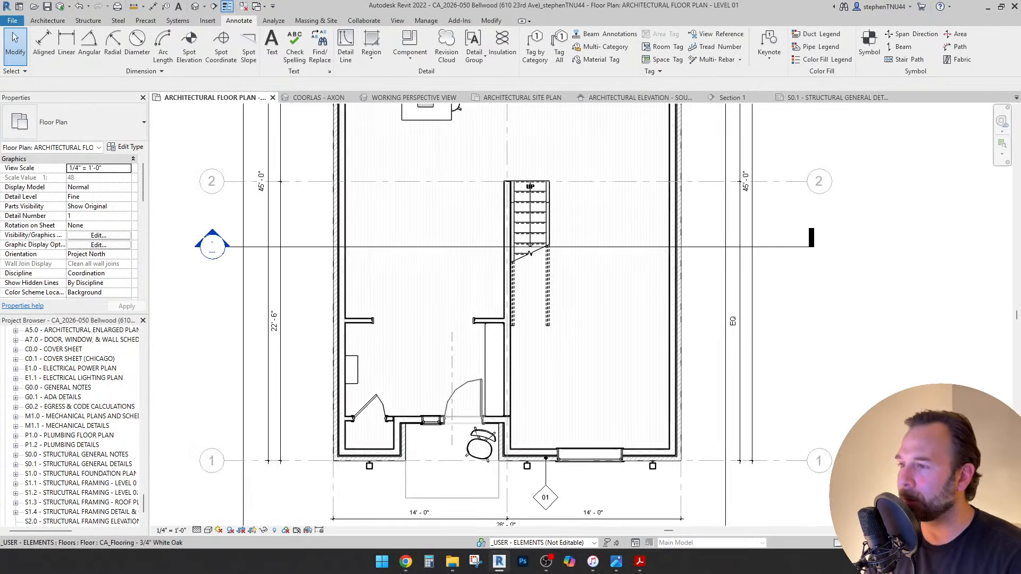
pyautogui.scroll(-2, 463, 407)
pyautogui.scroll(3, 467, 403)
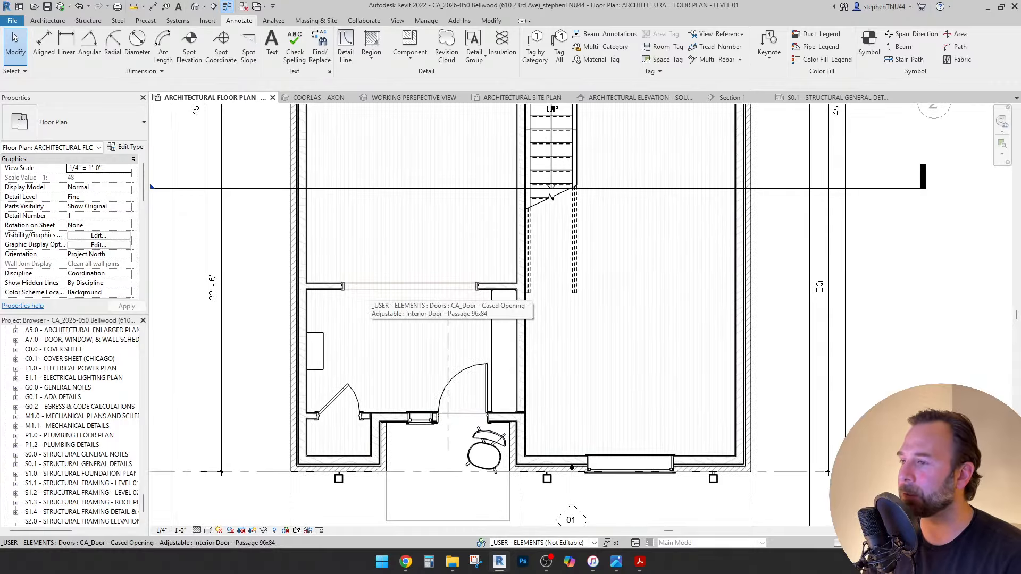
pyautogui.click(44, 45)
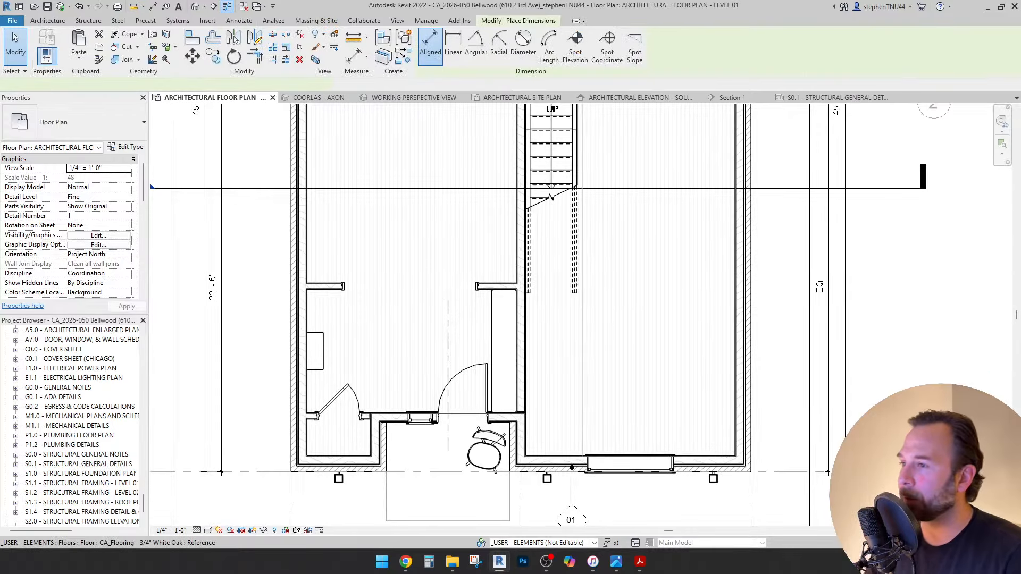
# Dimension wall to door centre to wall, equalize to 6'-4 1/2" segments, and move the string up.
pyautogui.scroll(2, 508, 241)
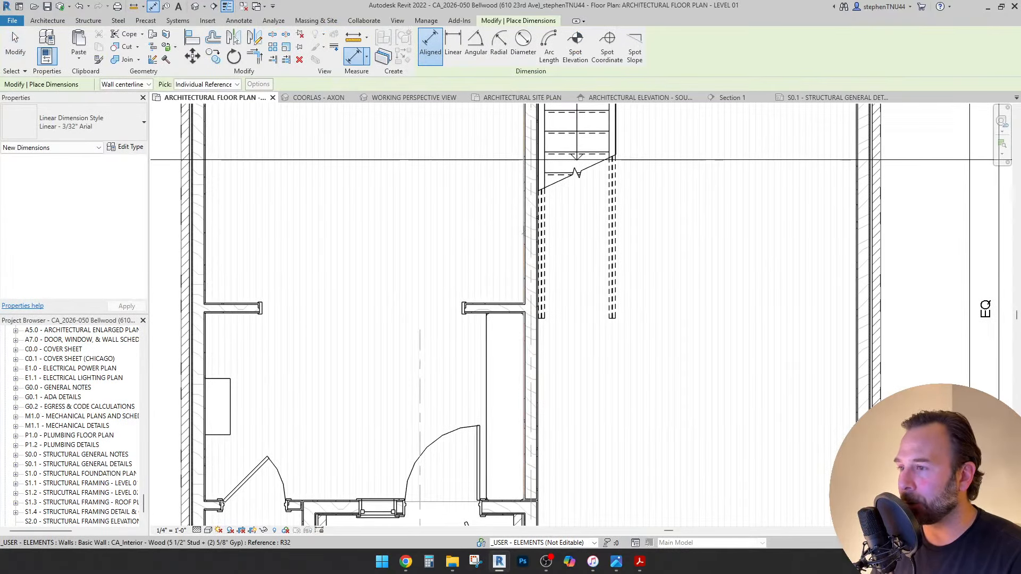
pyautogui.click(524, 232)
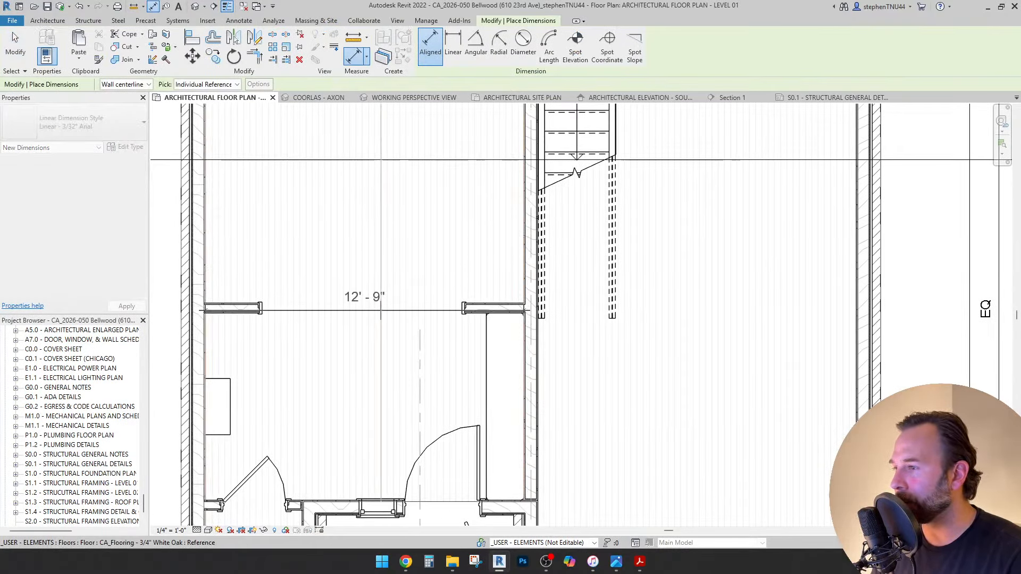
pyautogui.click(361, 312)
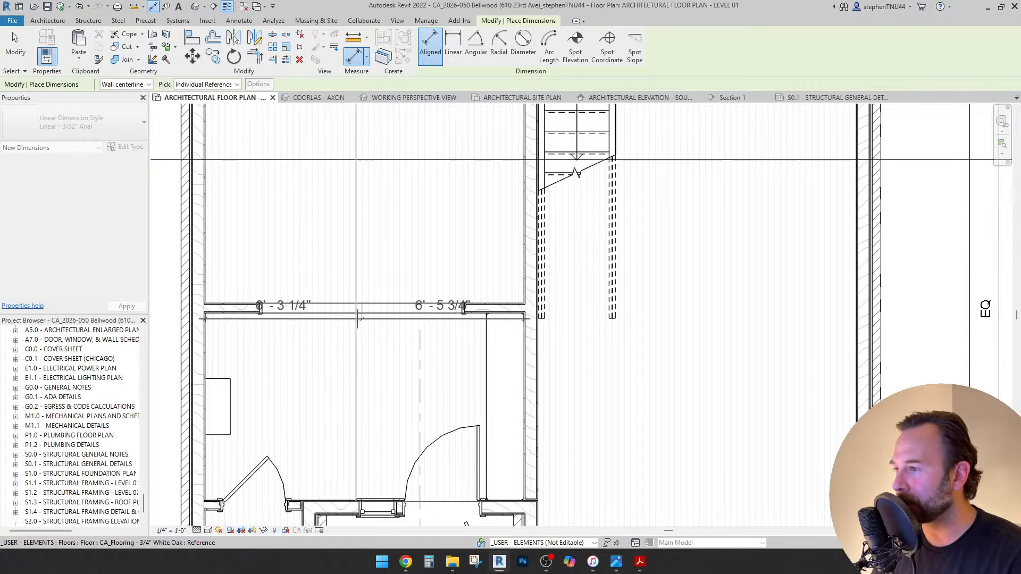
pyautogui.scroll(2, 361, 312)
pyautogui.click(380, 330)
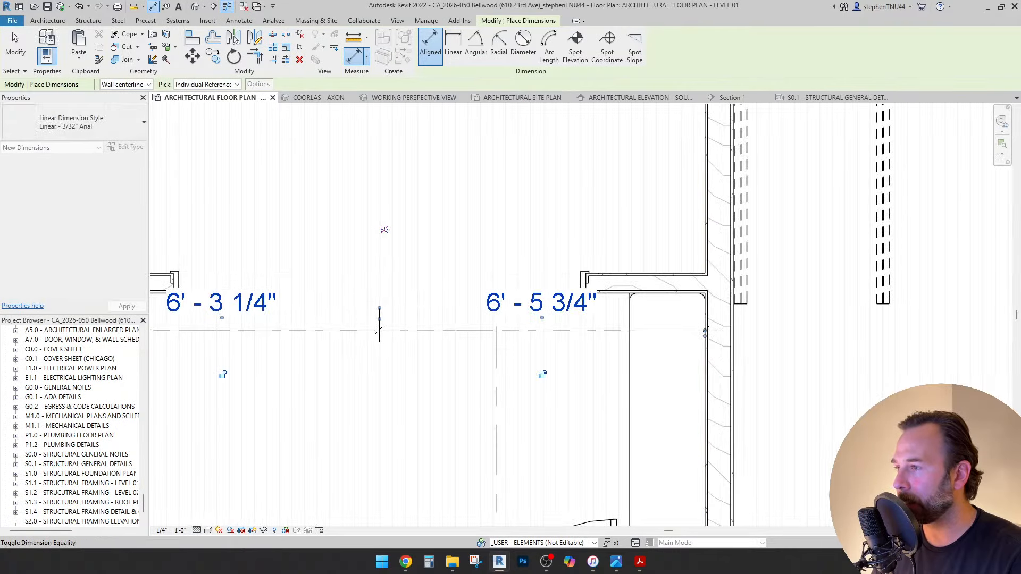
pyautogui.click(384, 229)
pyautogui.scroll(-2, 529, 266)
pyautogui.press('Escape')
pyautogui.press('Escape')
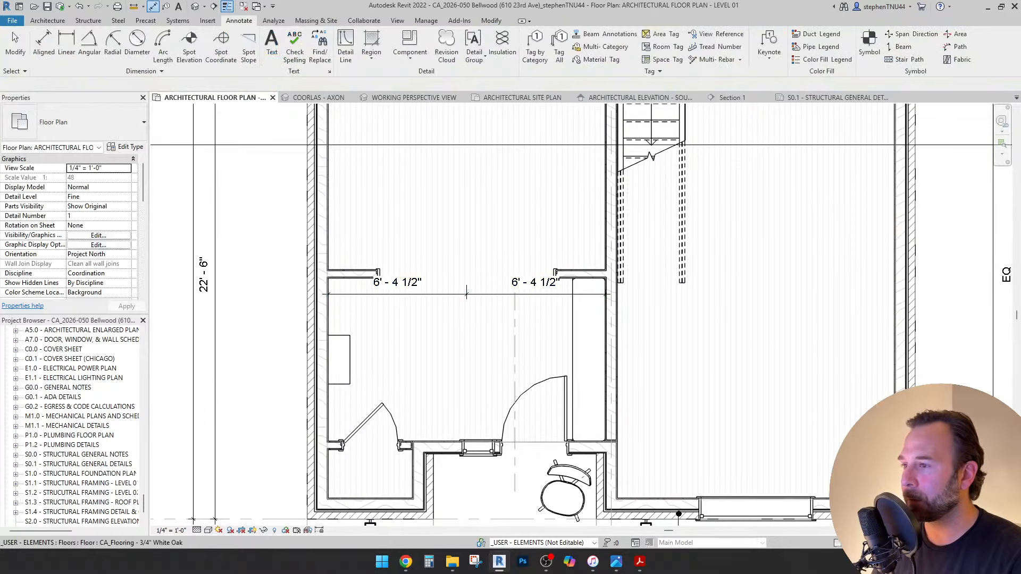
pyautogui.click(467, 294)
pyautogui.moveTo(466, 294); pyautogui.dragTo(467, 245)
pyautogui.press('Escape')
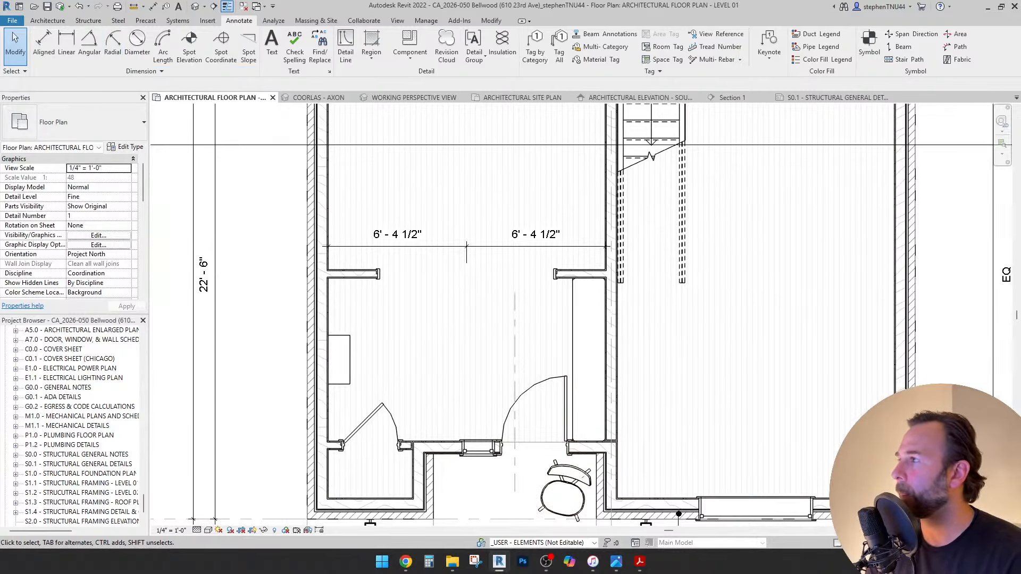
# Start placing a loadable component from Architecture > Component.
pyautogui.click(47, 21)
pyautogui.click(125, 57)
pyautogui.click(140, 77)
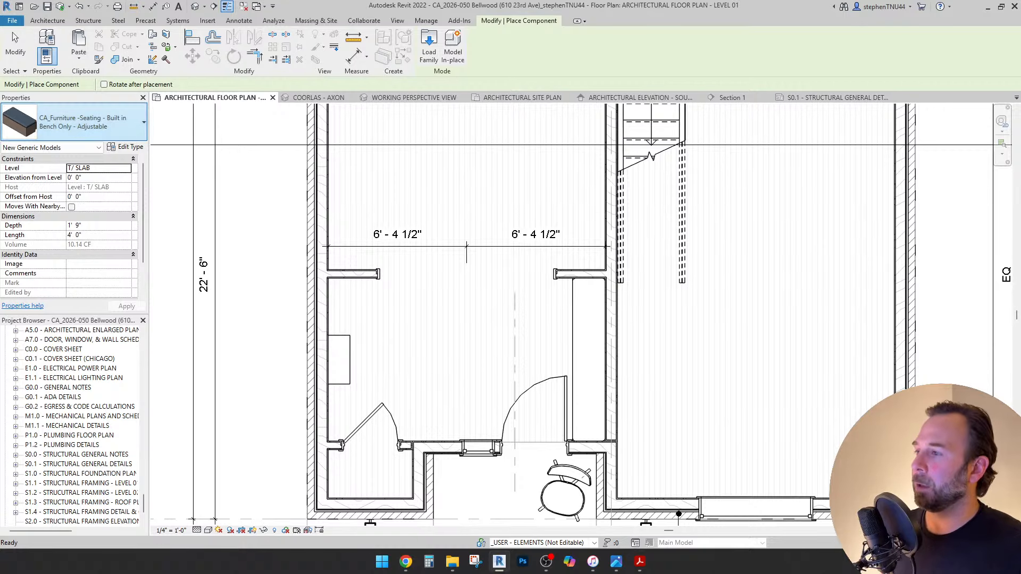
# Place a 36in Circle Mirror on the left hall wall and align it to the console table's centre.
pyautogui.click(80, 122)
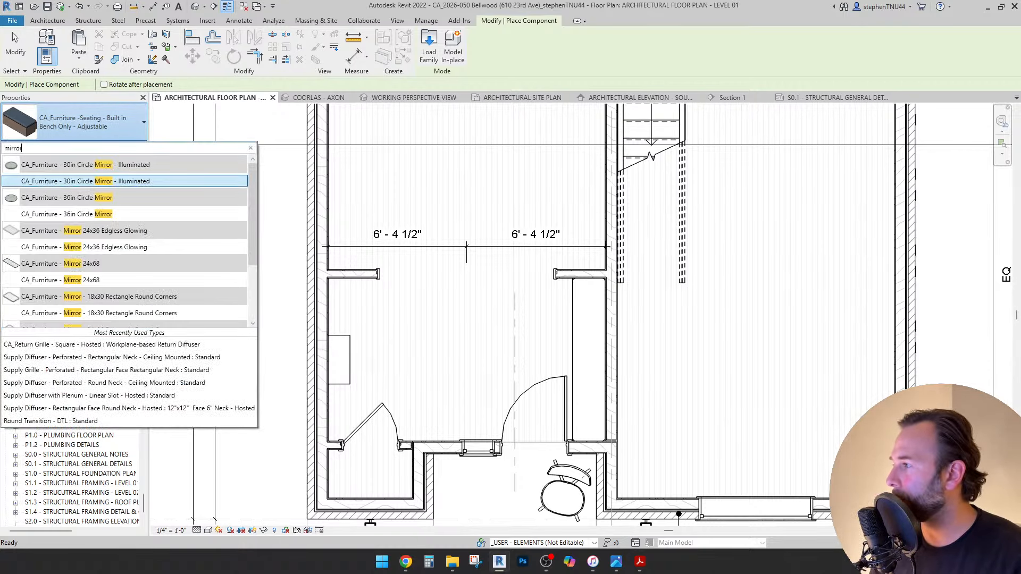
pyautogui.click(67, 214)
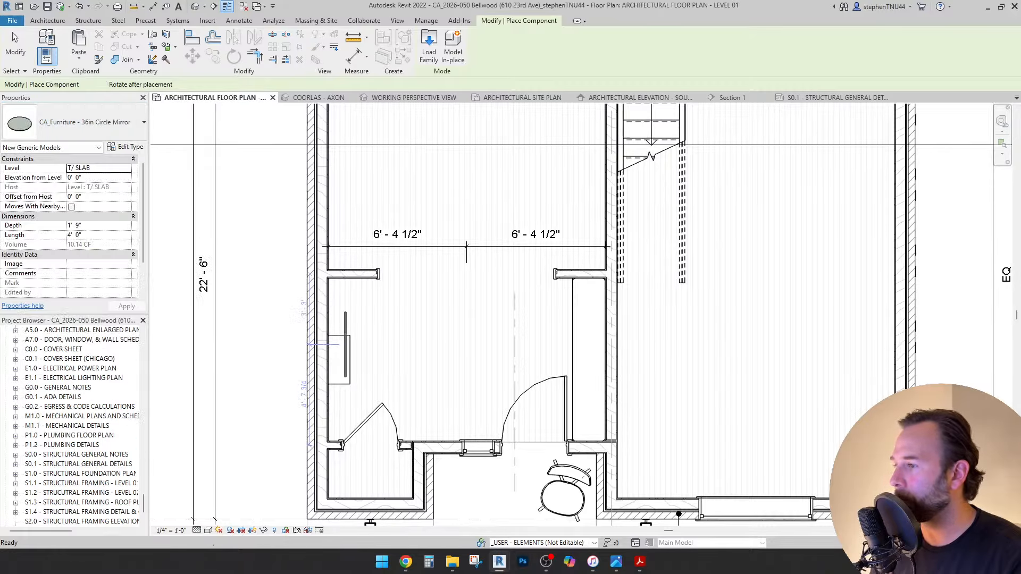
pyautogui.scroll(3, 341, 350)
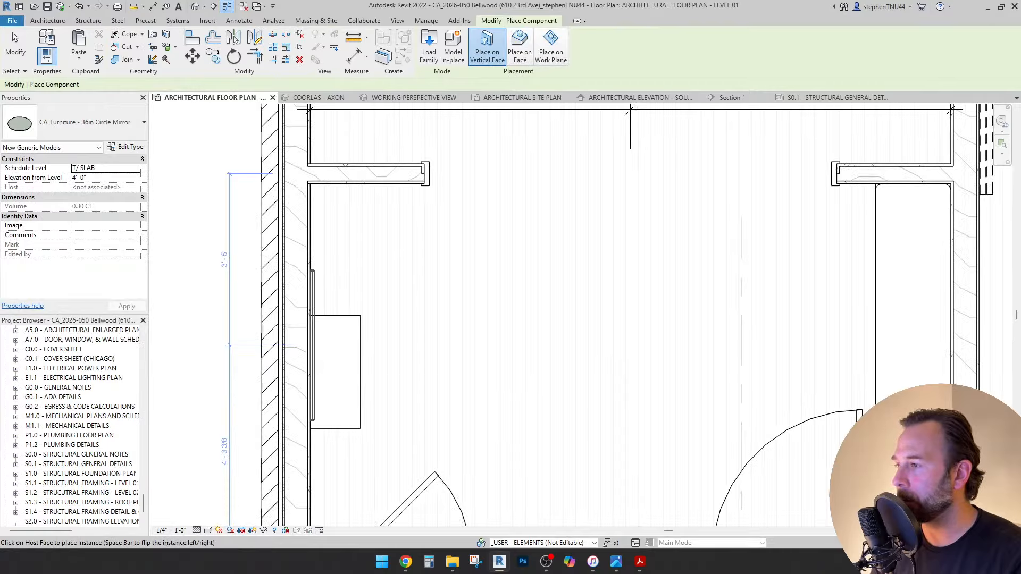
pyautogui.click(311, 345)
pyautogui.press('a')
pyautogui.press('l')
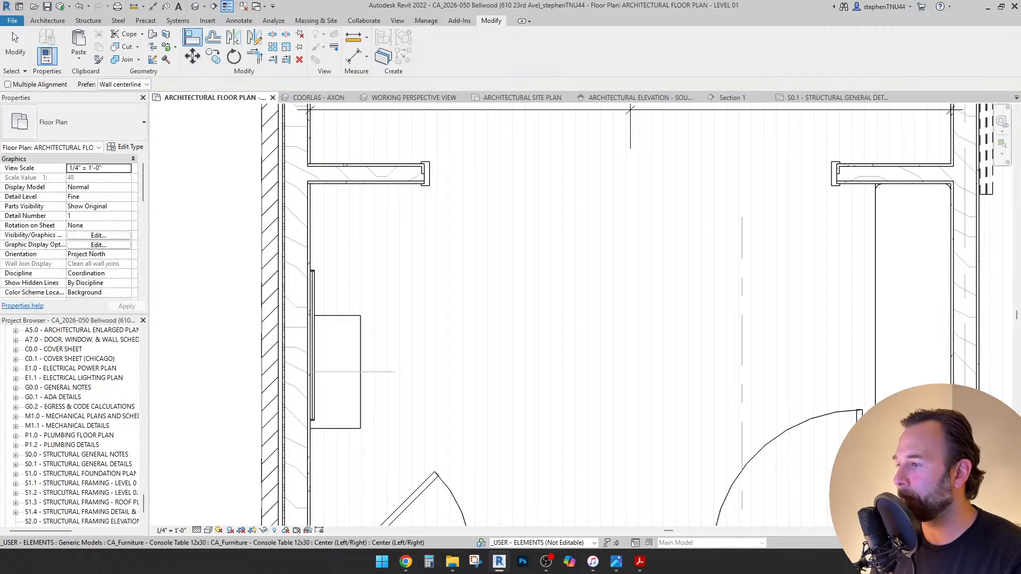
pyautogui.click(372, 372)
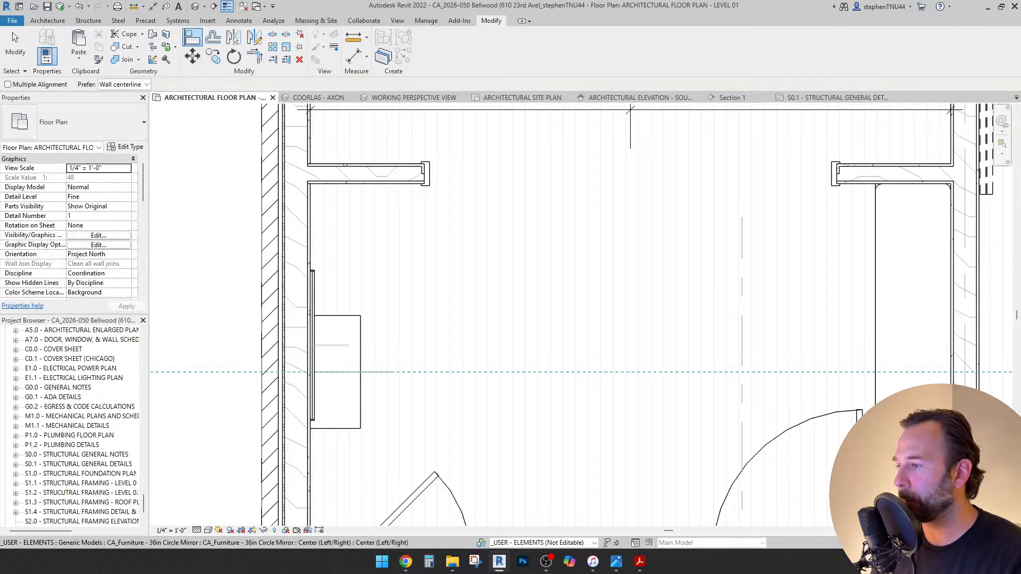
pyautogui.click(348, 345)
pyautogui.press('Escape')
pyautogui.press('Escape')
# Set the mirror's Schedule Level to LEVEL 01 (F.F).
pyautogui.click(306, 348)
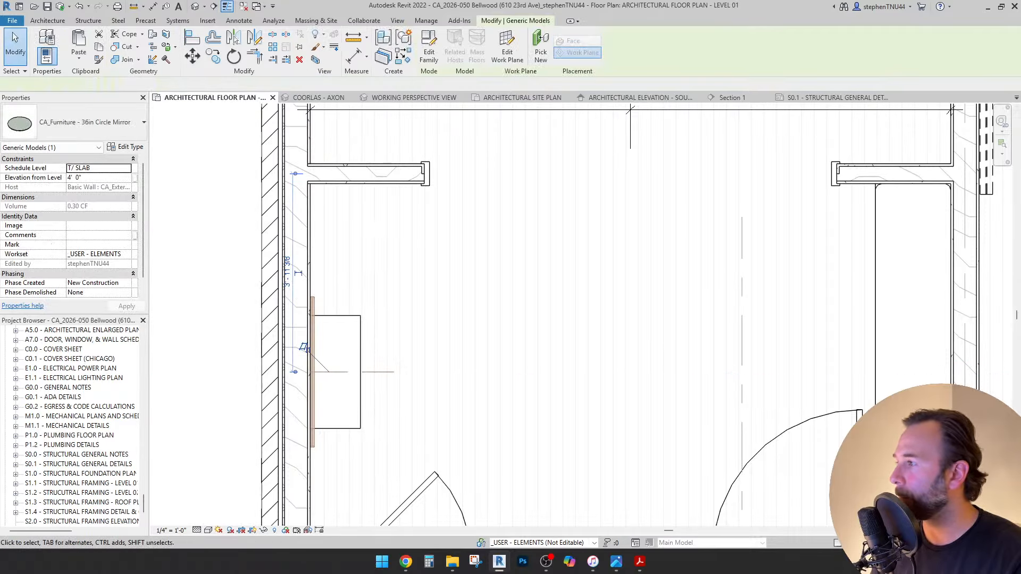
pyautogui.click(127, 168)
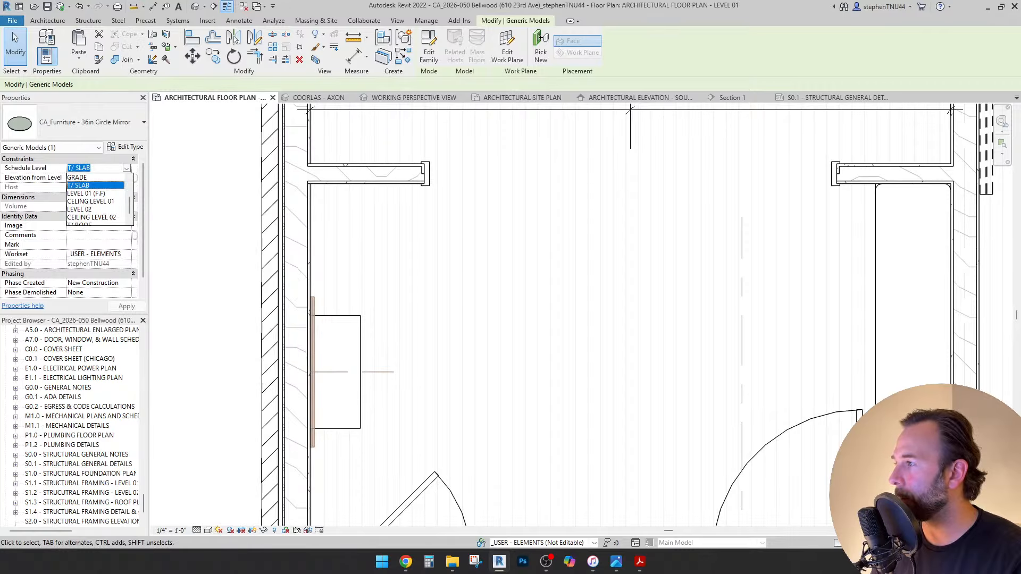
pyautogui.click(95, 193)
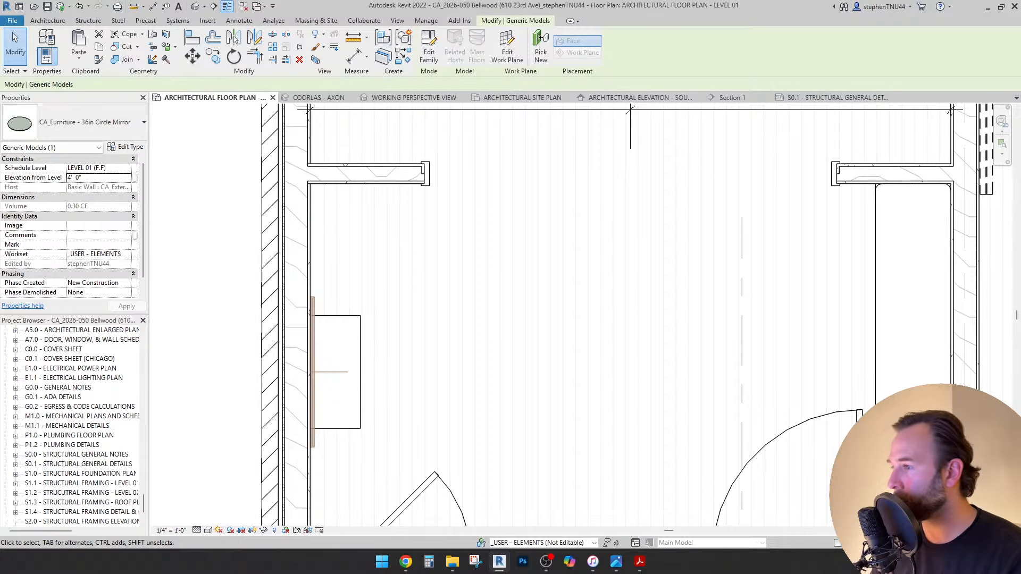
pyautogui.press('Escape')
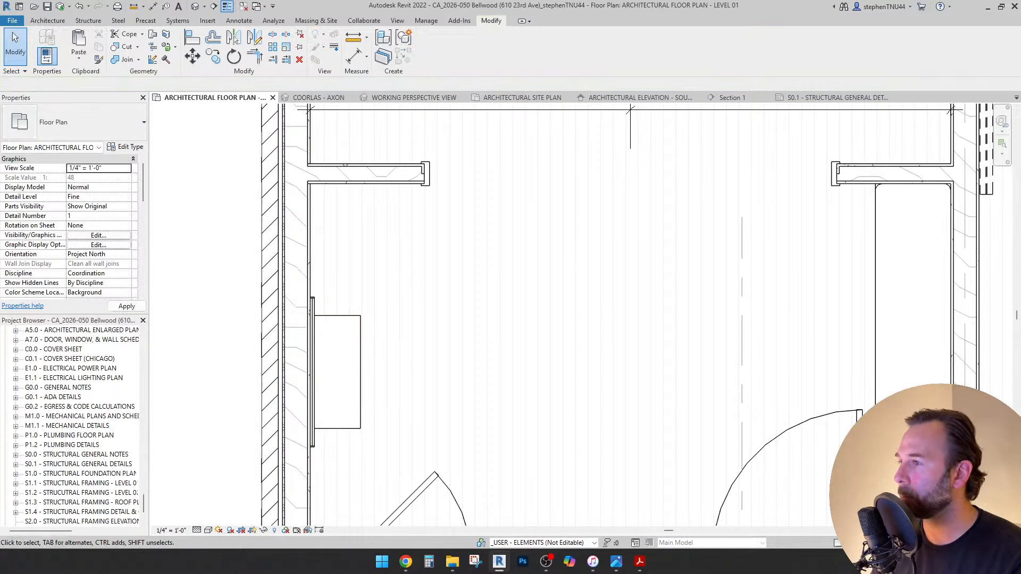
pyautogui.scroll(-3, 417, 225)
# Change the built-in bench's Level from T/ SLAB to LEVEL 01 (F.F).
pyautogui.click(701, 224)
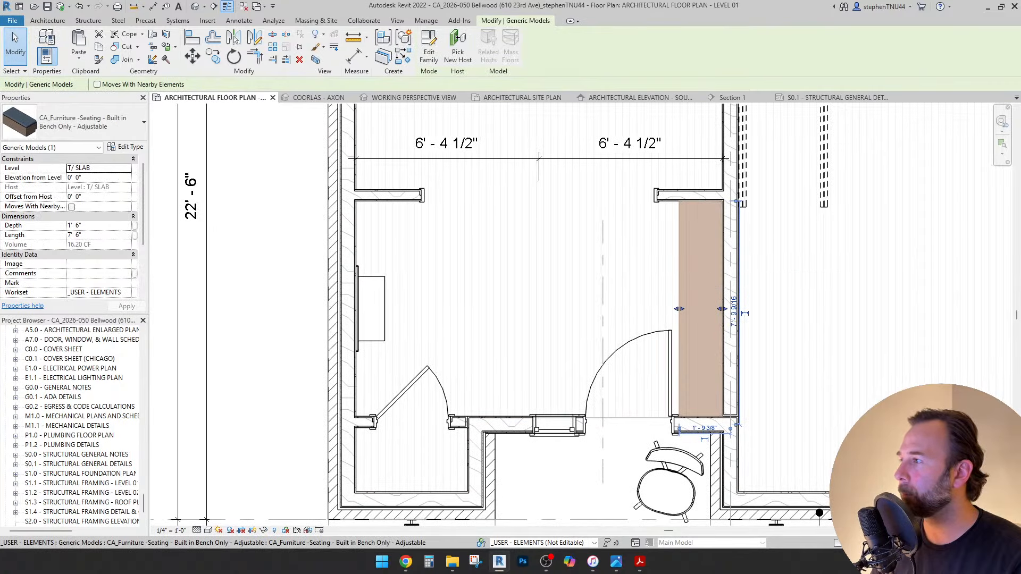
pyautogui.click(127, 168)
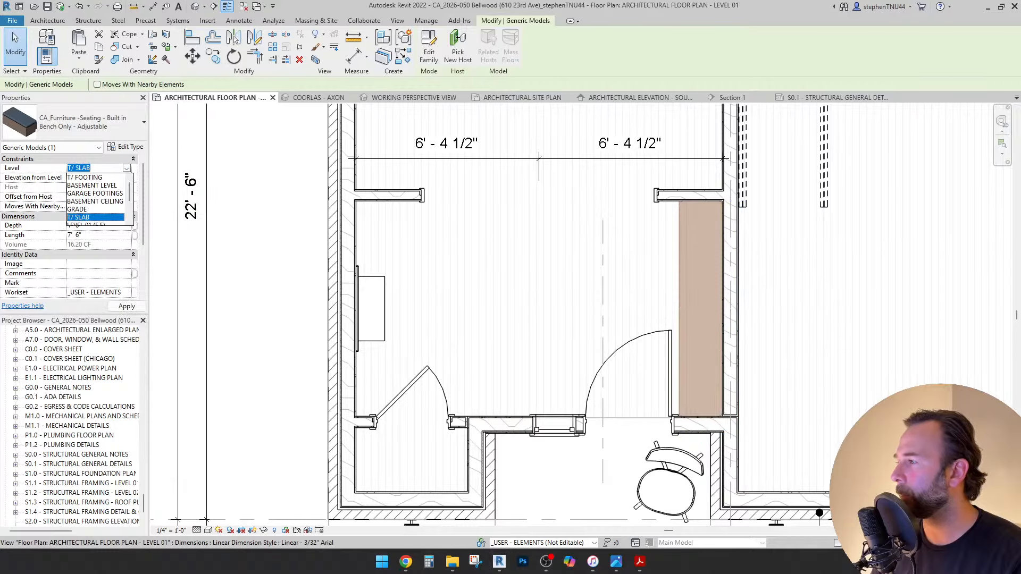
pyautogui.scroll(-1, 96, 201)
pyautogui.click(87, 201)
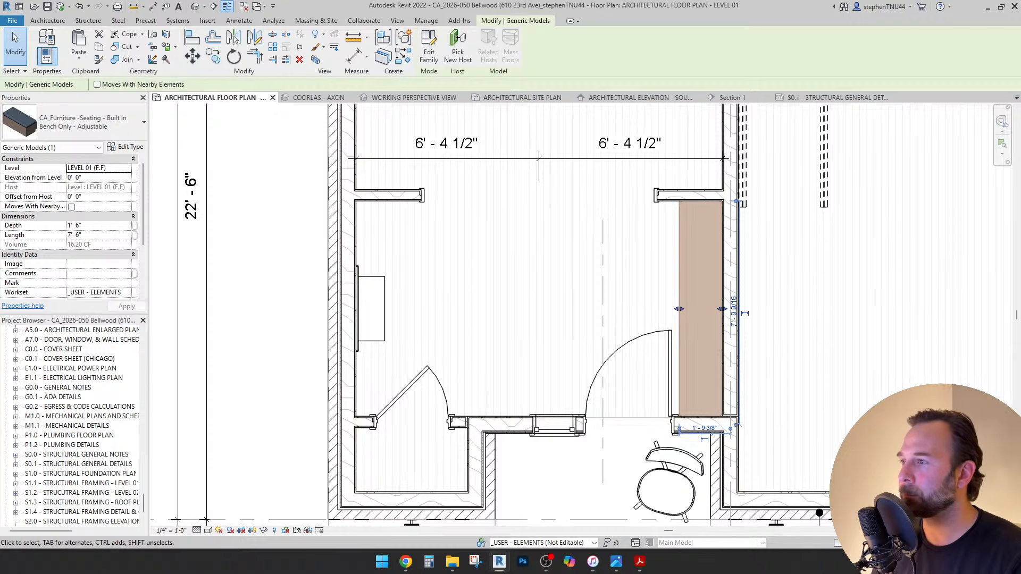
pyautogui.press('Escape')
# Inspect the bench in the COORLAS - AXON 3D view, then return to the Level 01 plan.
pyautogui.hotkey('ctrl', 'Tab')
pyautogui.keyDown('shift'); pyautogui.moveTo(558, 314); pyautogui.dragTo(455, 484, button='middle'); pyautogui.keyUp('shift')
pyautogui.scroll(-3, 510, 207)
pyautogui.scroll(8, 510, 207)
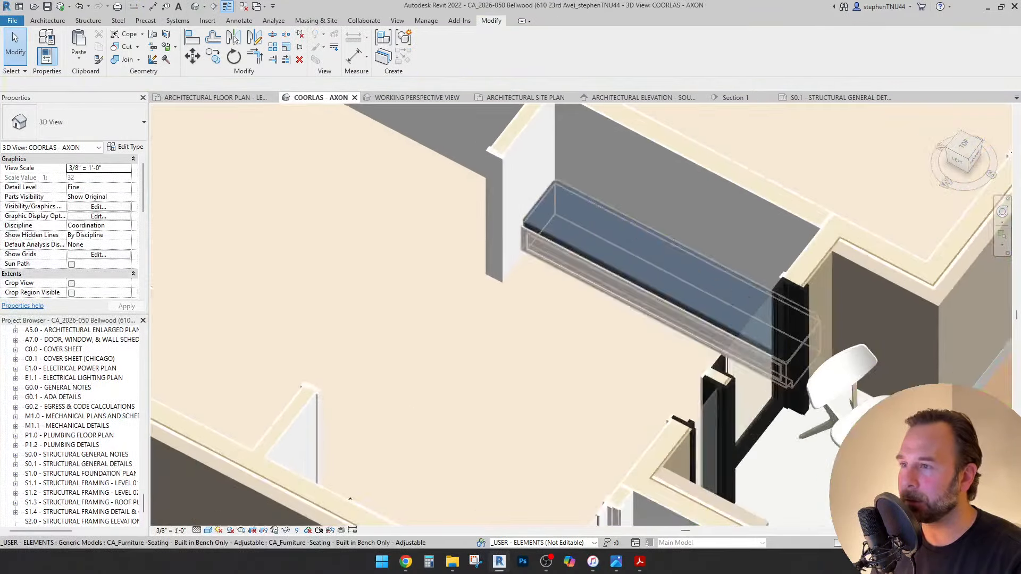
pyautogui.scroll(-6, 502, 245)
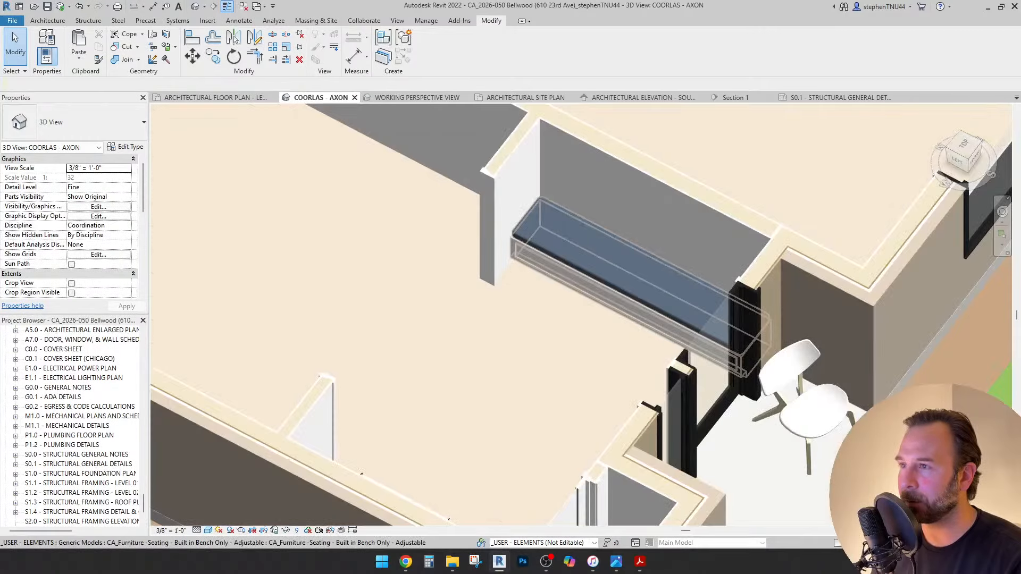
pyautogui.keyDown('shift'); pyautogui.moveTo(502, 245); pyautogui.dragTo(442, 260, button='middle'); pyautogui.keyUp('shift')
pyautogui.scroll(-1, 458, 254)
pyautogui.scroll(-1, 457, 255)
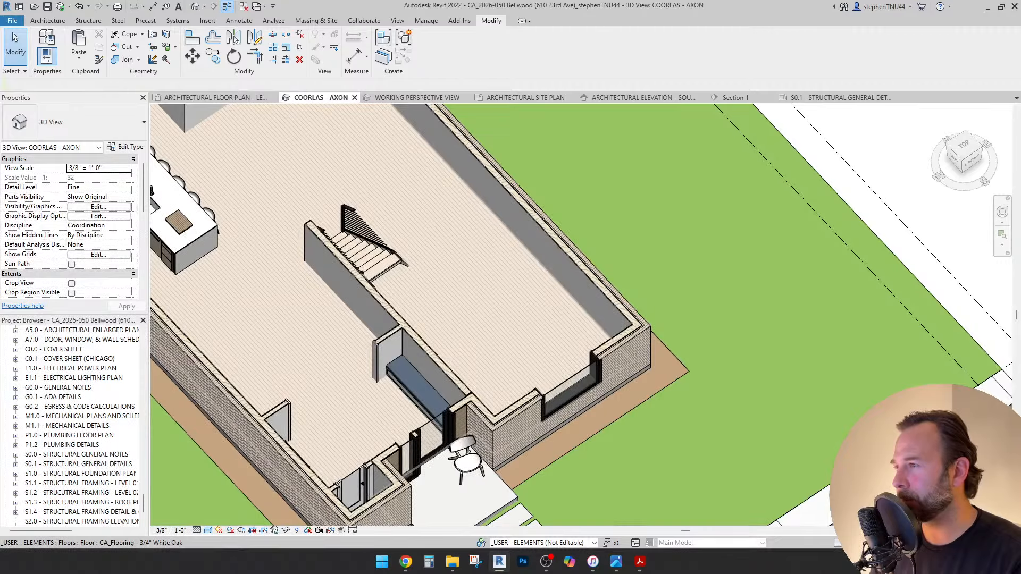
pyautogui.scroll(-1, 441, 356)
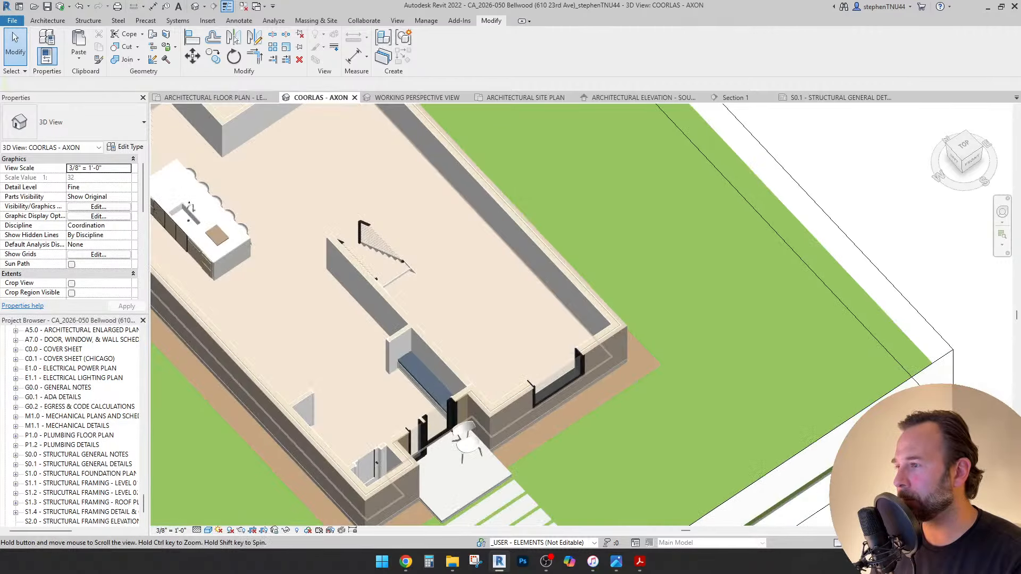
pyautogui.moveTo(441, 357); pyautogui.dragTo(505, 343, button='middle')
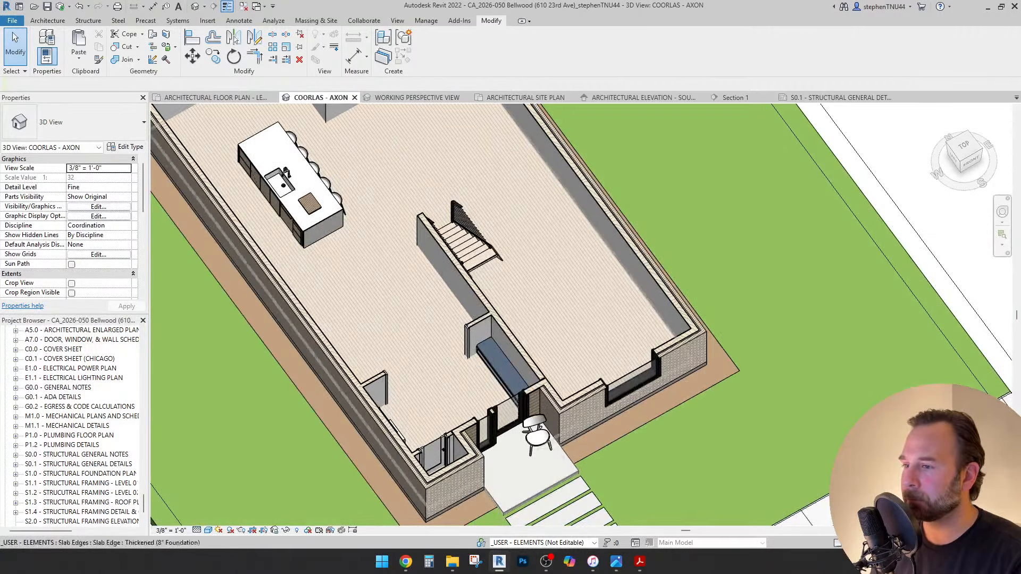
pyautogui.click(214, 97)
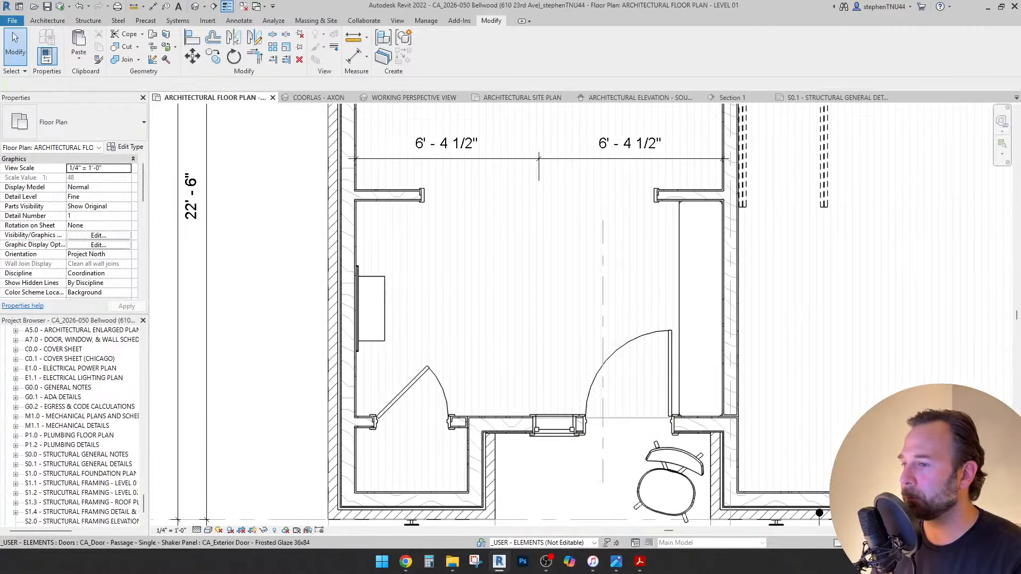
# Mirror the Danish accent chair across the dashed entry centreline to the porch's left side.
pyautogui.moveTo(669, 482); pyautogui.dragTo(589, 369, button='middle')
pyautogui.click(589, 369)
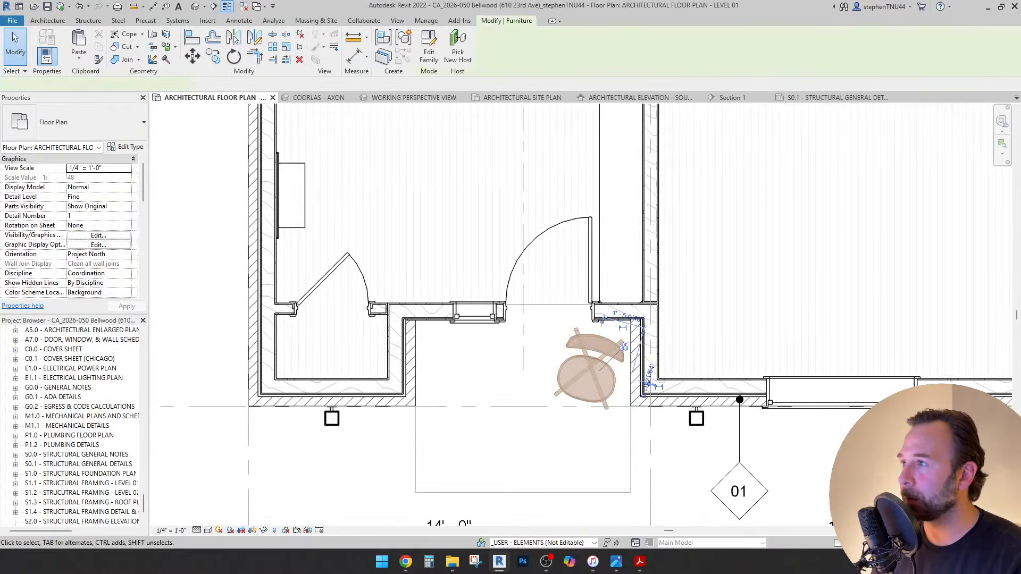
pyautogui.click(234, 38)
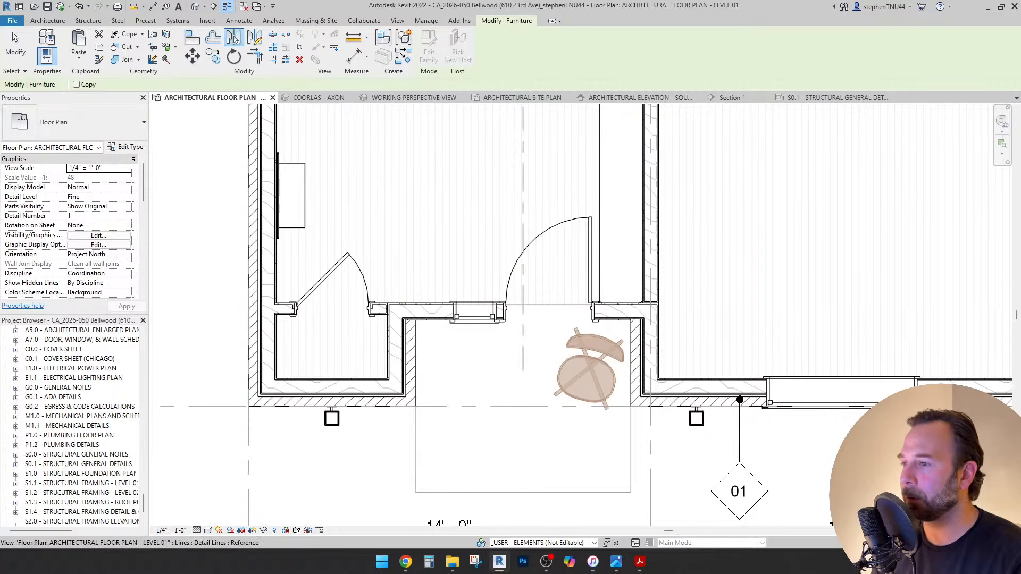
pyautogui.click(523, 224)
pyautogui.press('Escape')
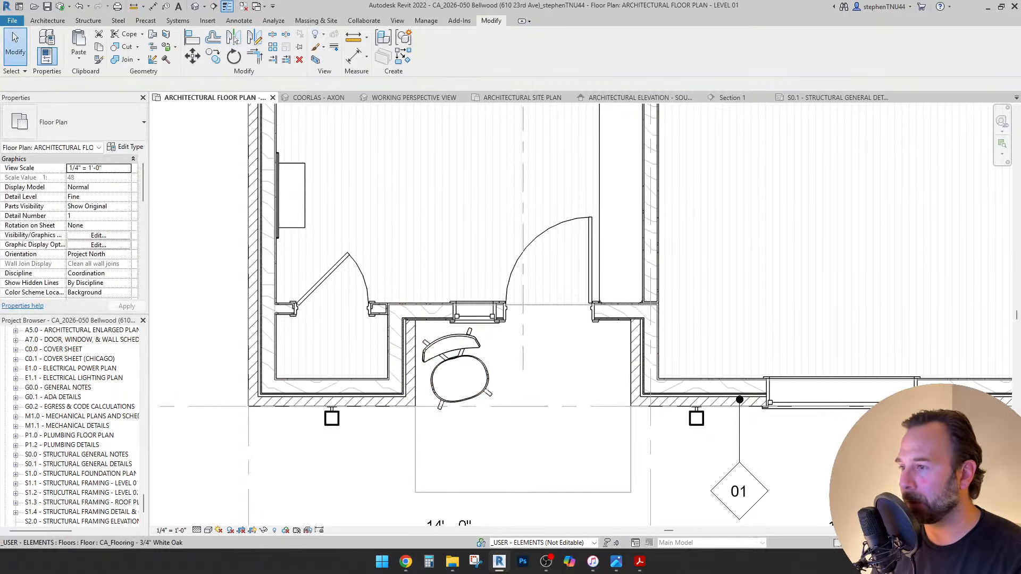
pyautogui.scroll(-2, 484, 211)
pyautogui.scroll(-2, 520, 488)
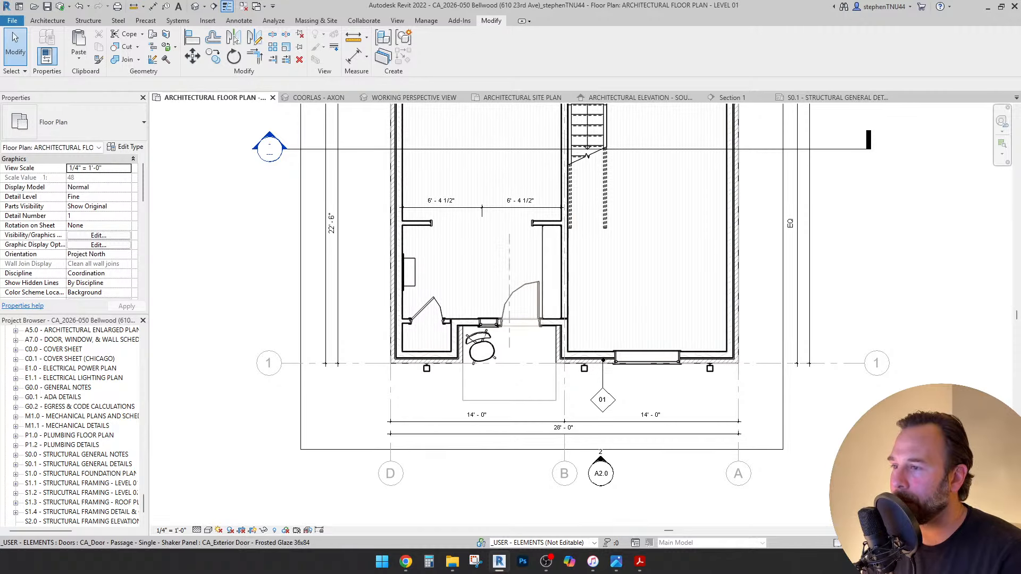
pyautogui.scroll(1, 511, 327)
pyautogui.scroll(-1, 511, 327)
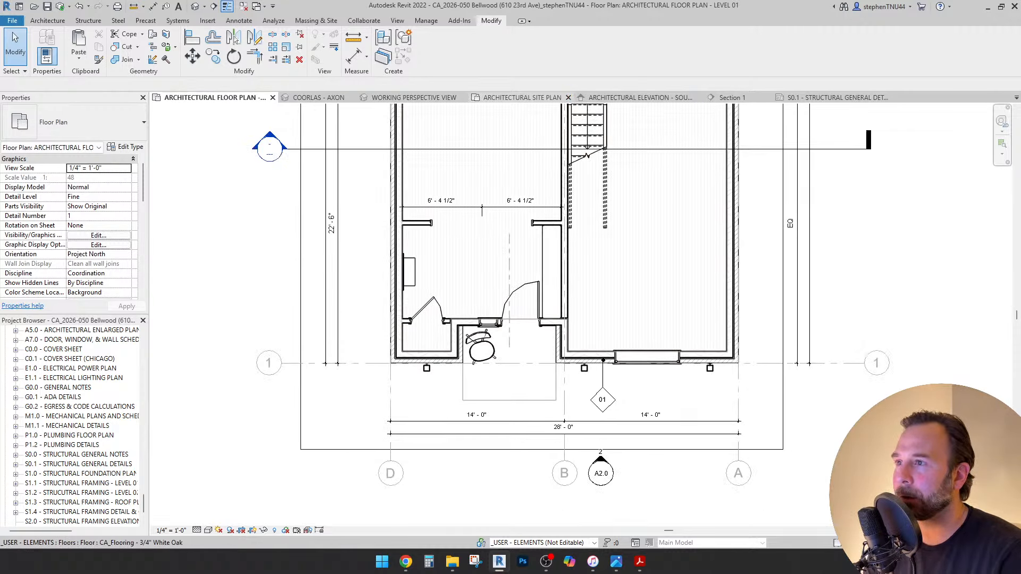
pyautogui.click(318, 97)
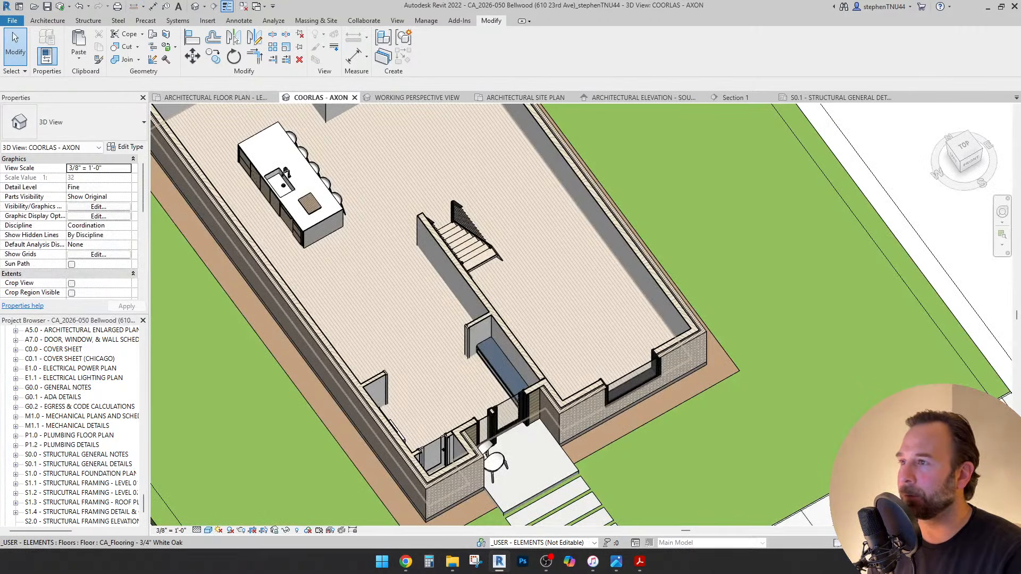
pyautogui.scroll(-2, 470, 238)
pyautogui.click(417, 97)
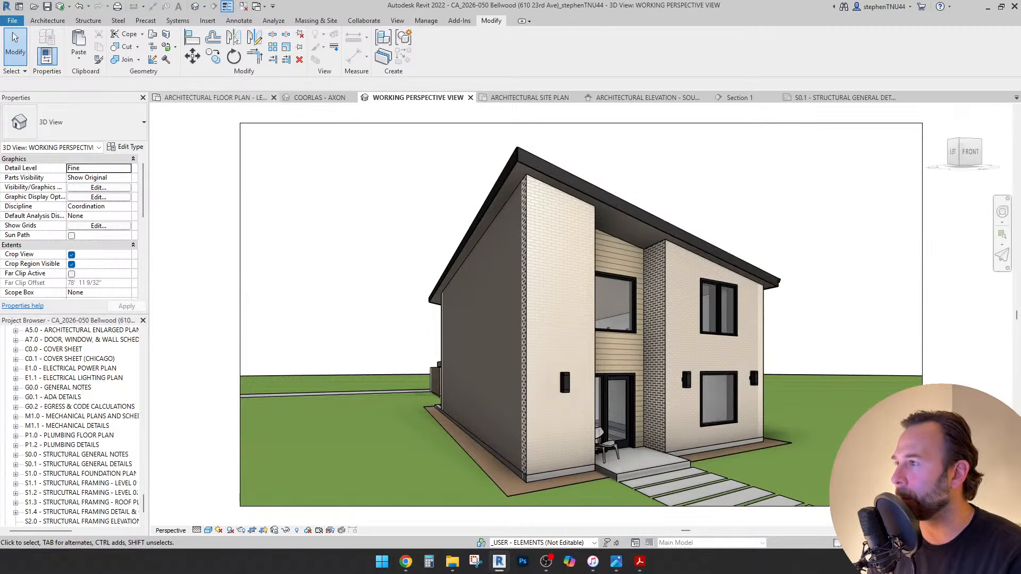
pyautogui.click(213, 98)
pyautogui.scroll(2, 532, 276)
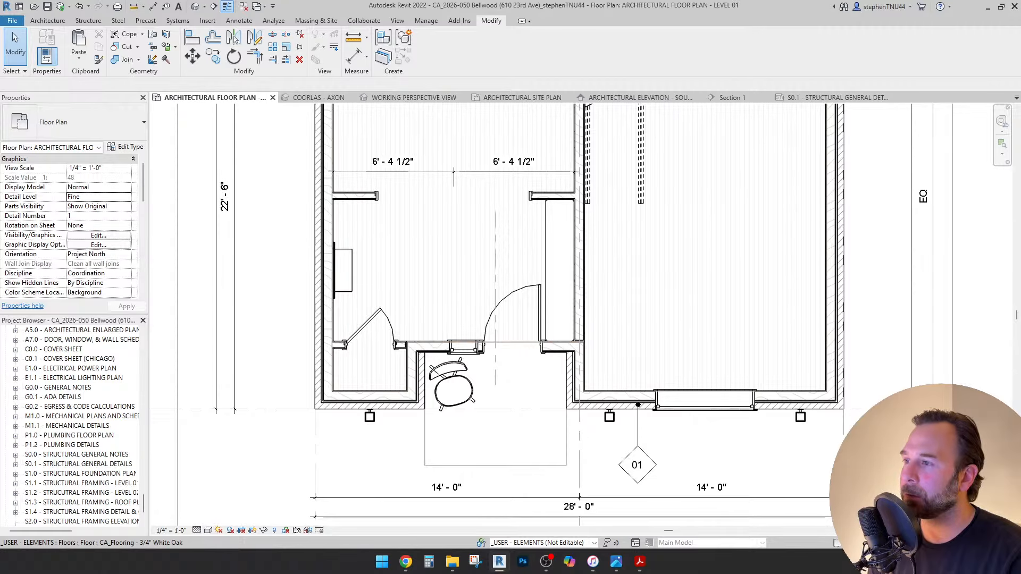
# Add a 7' - 6" aligned dimension between the entry walls beside the hall.
pyautogui.click(239, 20)
pyautogui.click(43, 46)
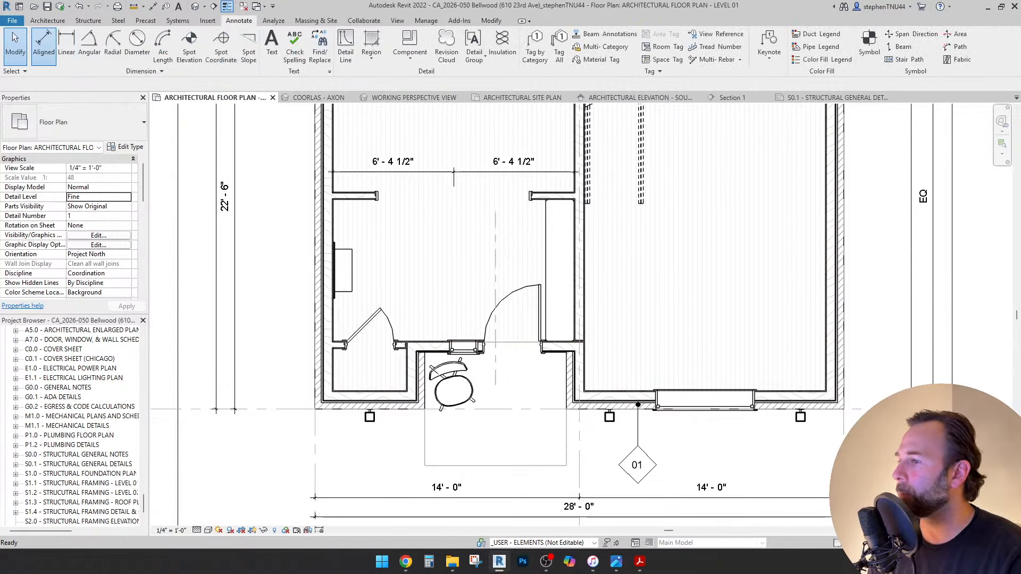
pyautogui.scroll(3, 432, 346)
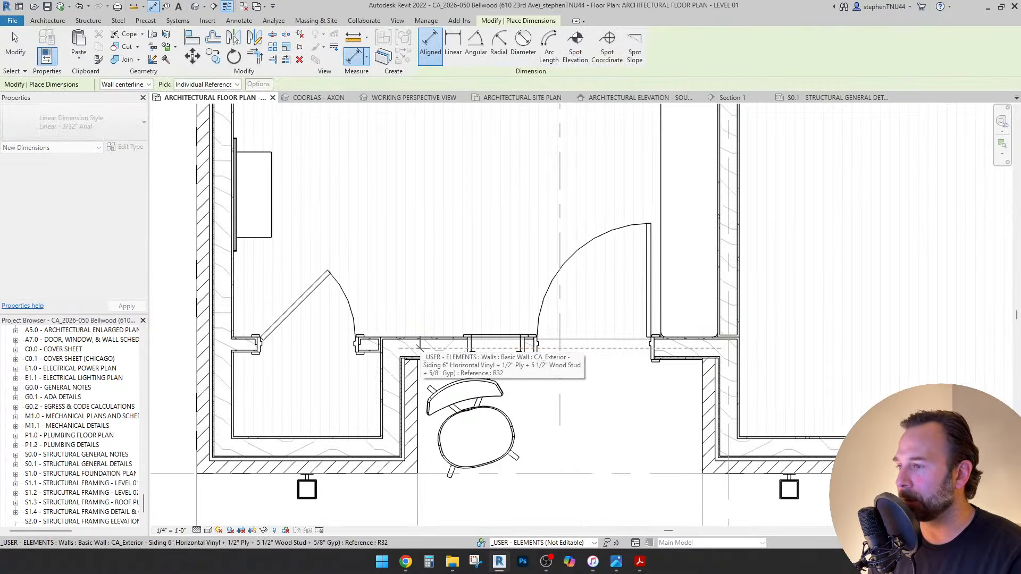
pyautogui.scroll(2, 425, 336)
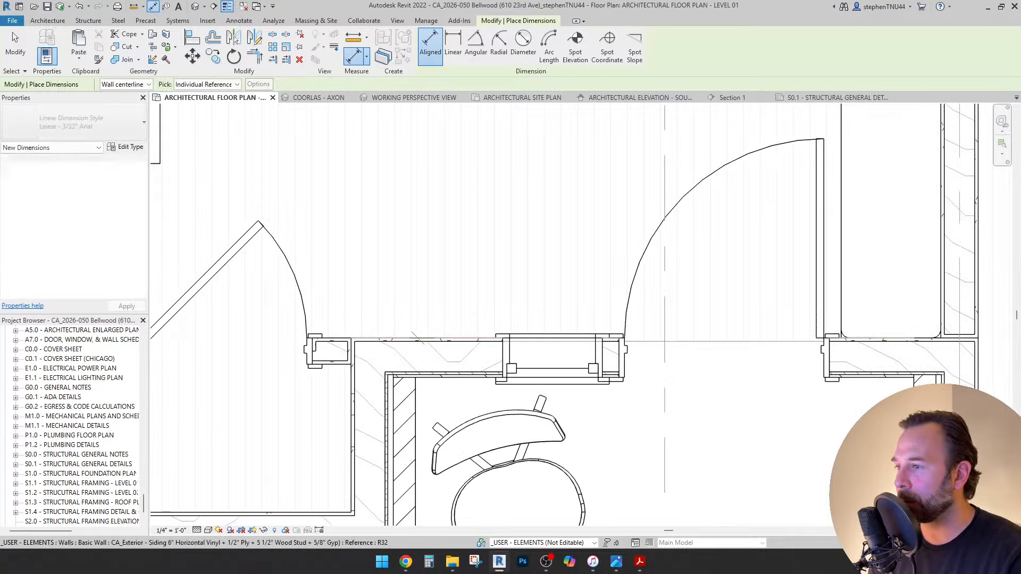
pyautogui.scroll(-3, 511, 335)
pyautogui.scroll(2, 321, 497)
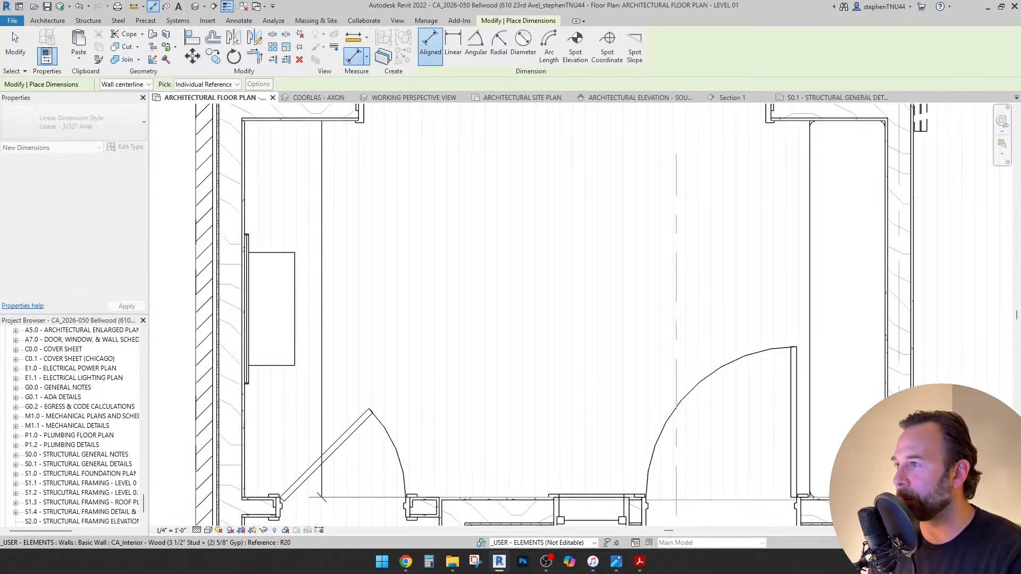
pyautogui.scroll(-3, 321, 497)
pyautogui.press('Escape')
pyautogui.press('Escape')
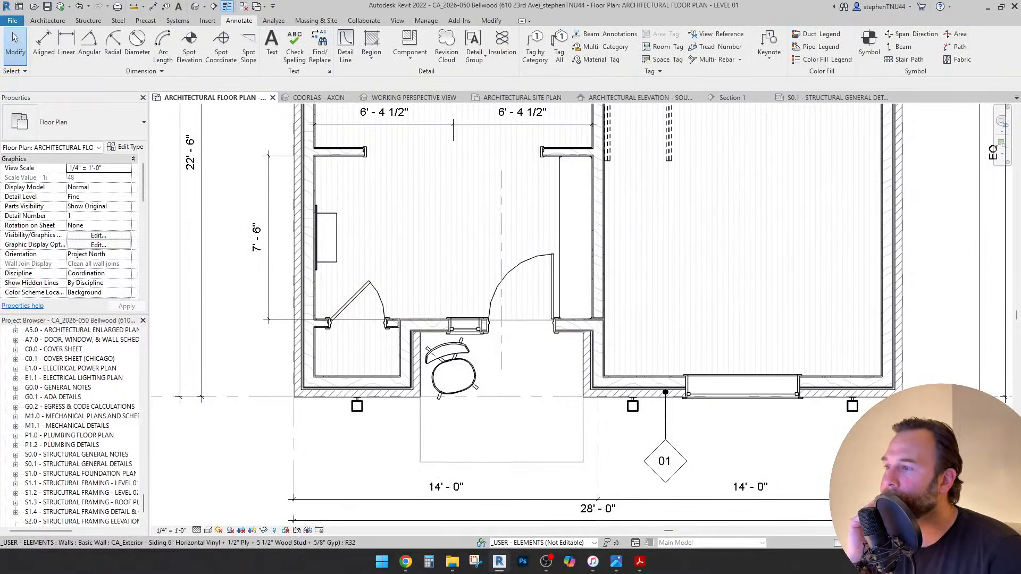
# Switch to the WORKING PERSPECTIVE VIEW.
pyautogui.scroll(-1, 415, 341)
pyautogui.moveTo(415, 341); pyautogui.dragTo(404, 351, button='middle')
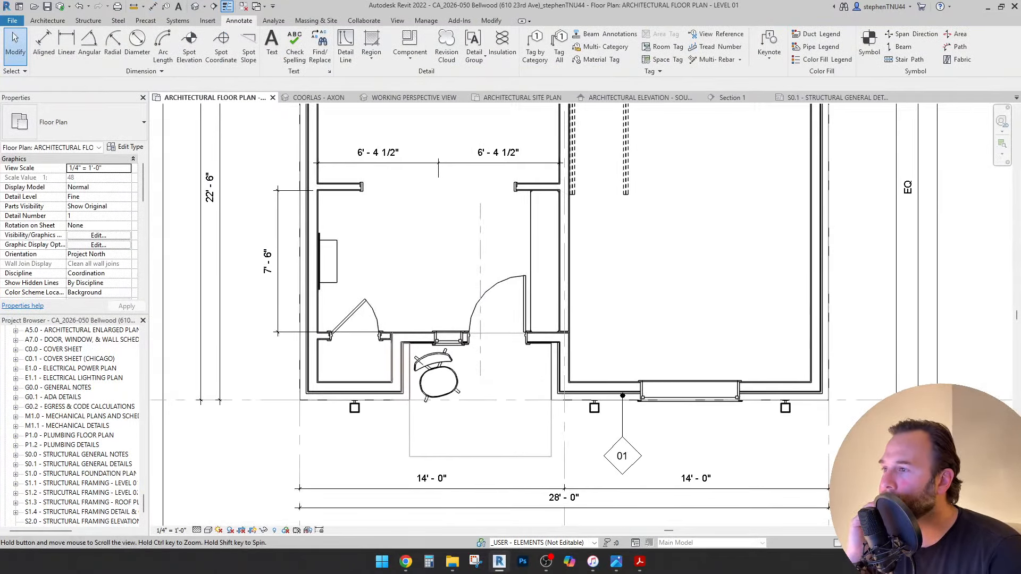
pyautogui.click(413, 97)
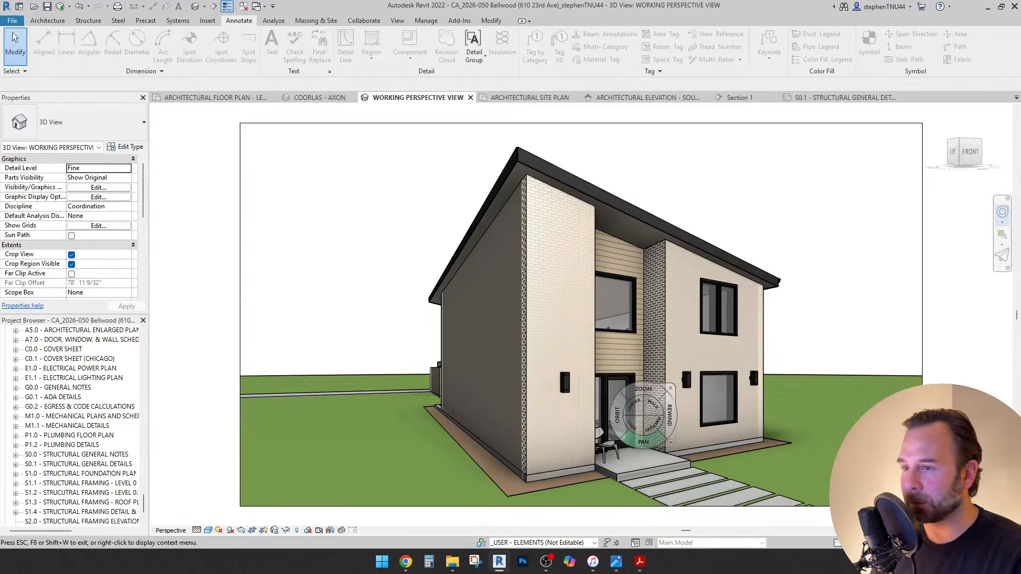
# Walk the perspective camera toward the front entry and set eye and target elevations to 4' 0".
pyautogui.moveTo(635, 466)
pyautogui.mouseDown(button='middle')
pyautogui.moveTo(601, 457)
pyautogui.moveTo(584, 408)
pyautogui.mouseUp(button='middle')
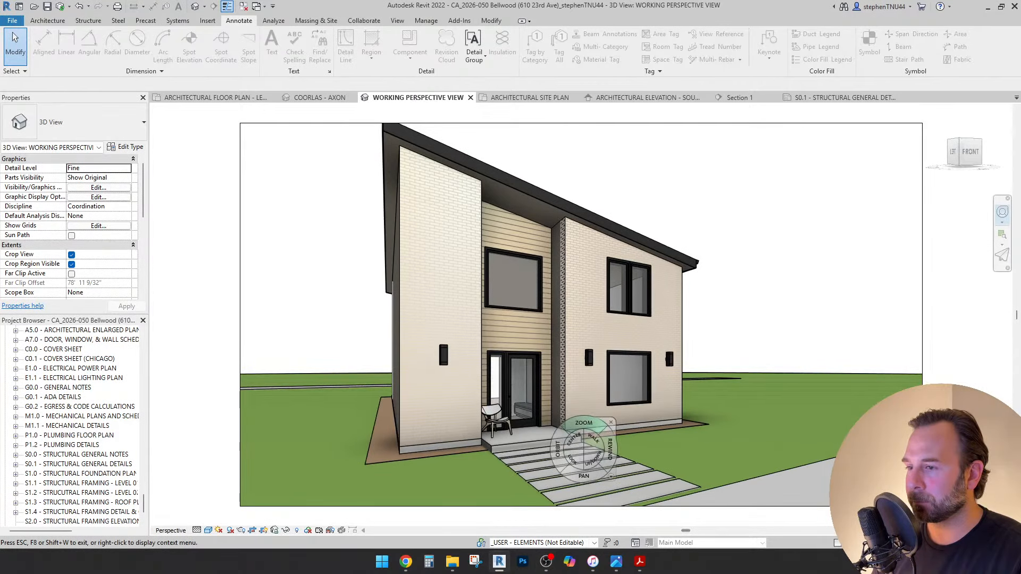
pyautogui.moveTo(582, 439); pyautogui.dragTo(516, 425)
pyautogui.press('Escape')
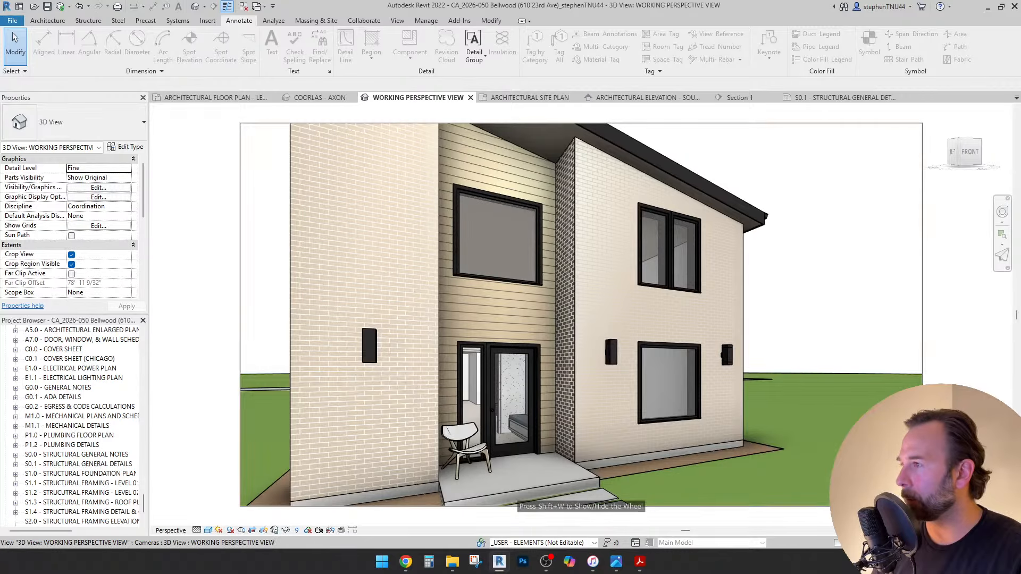
pyautogui.press('Escape')
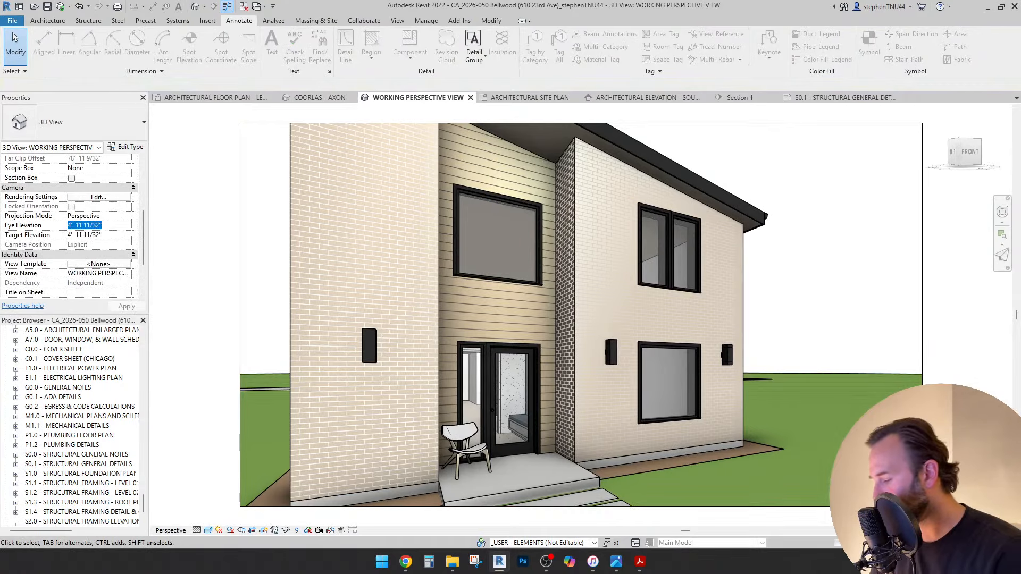
pyautogui.press('Return')
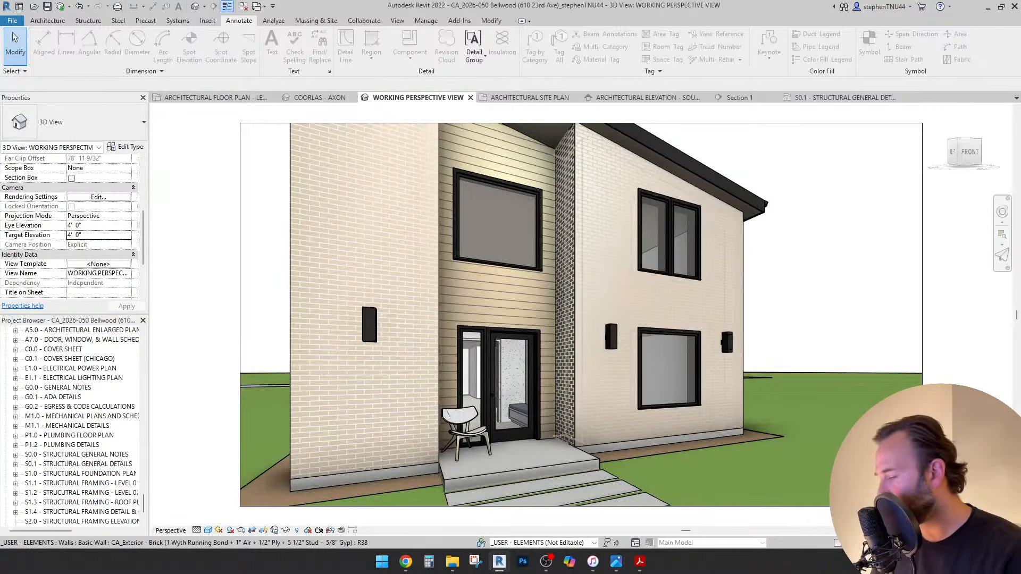
pyautogui.hotkey('shift', 'w')
# Walk the camera through the entry and check the round mirror's height above the level.
pyautogui.moveTo(581, 441); pyautogui.dragTo(206, 448)
pyautogui.press('Escape')
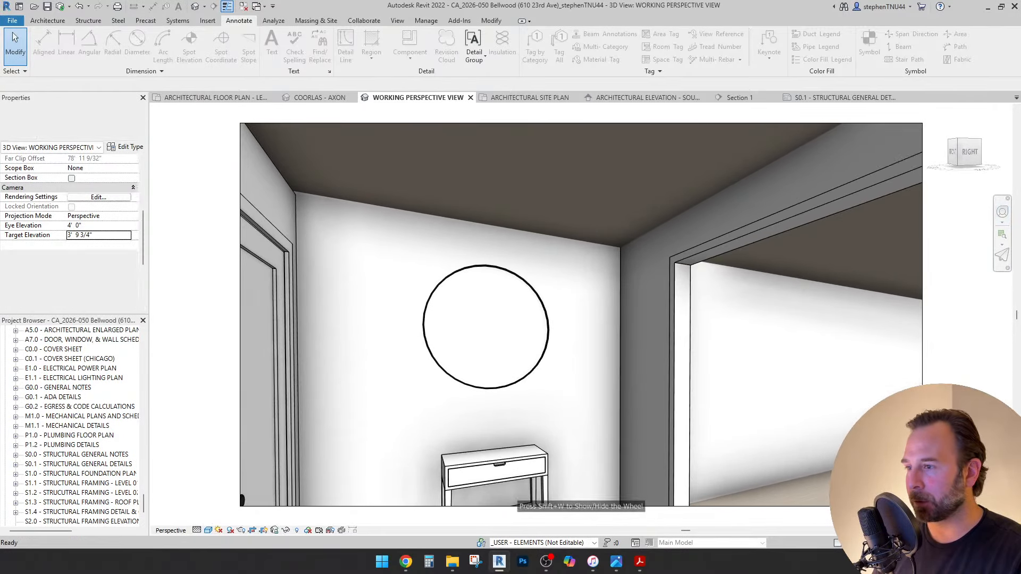
pyautogui.click(468, 302)
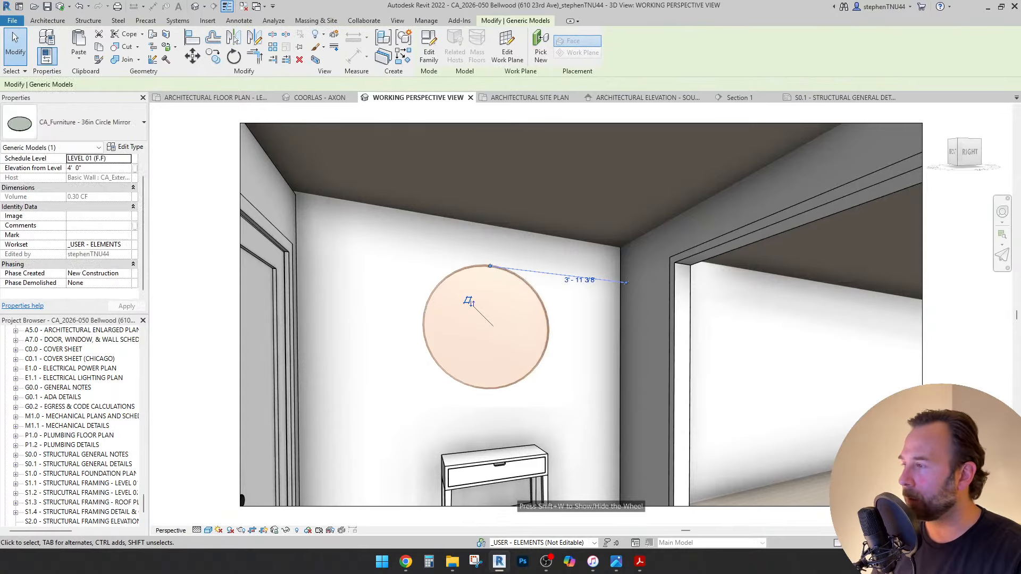
pyautogui.click(99, 168)
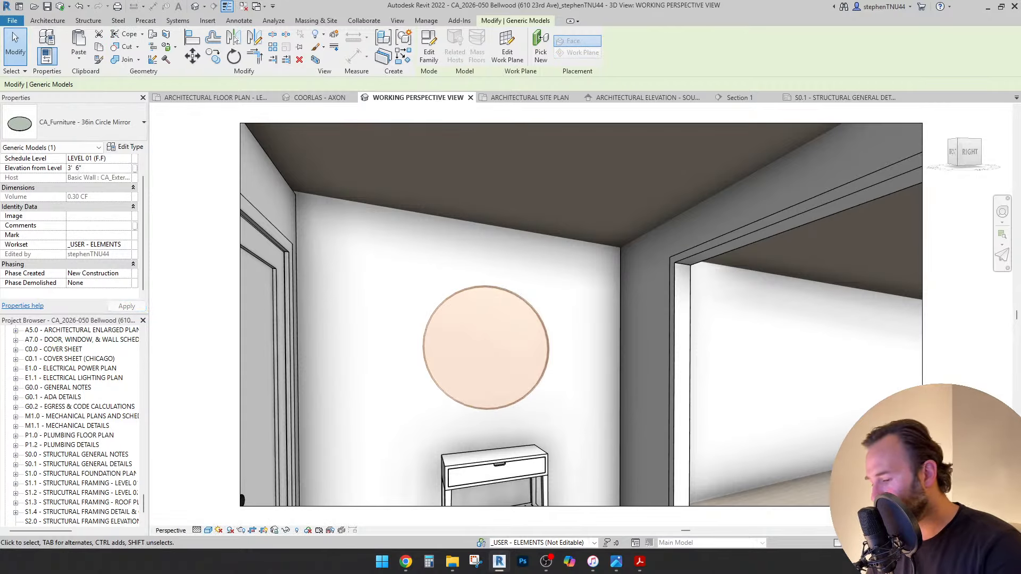
pyautogui.press('Escape')
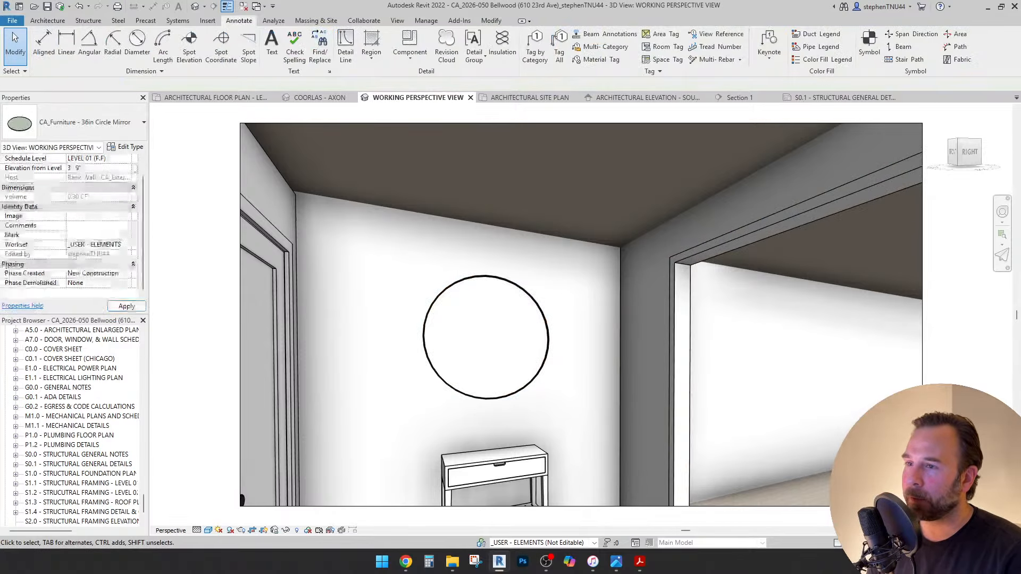
# Look, orbit and pan the perspective to center the entry door and sidelight.
pyautogui.hotkey('shift', 'w')
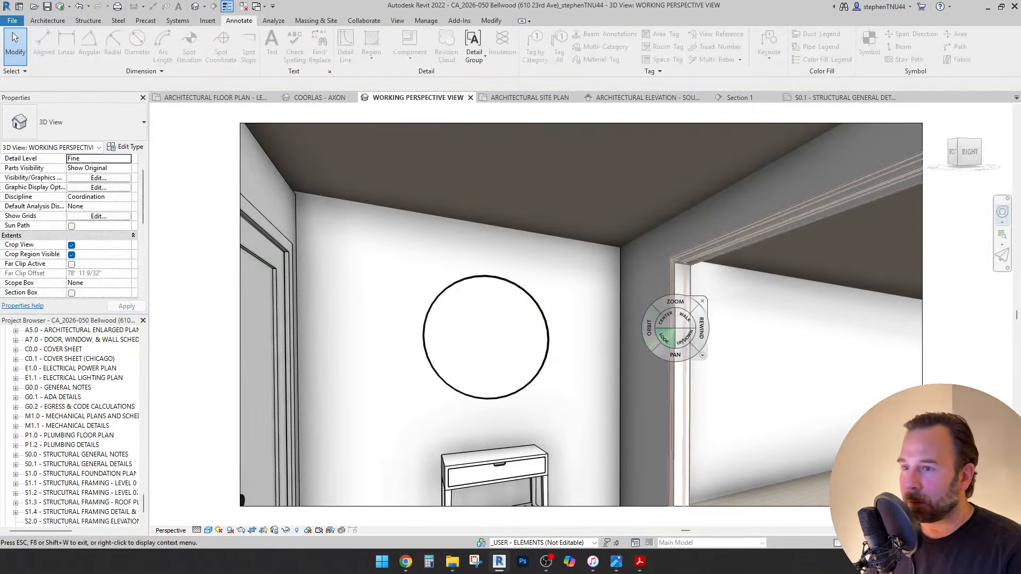
pyautogui.moveTo(663, 339); pyautogui.dragTo(564, 470)
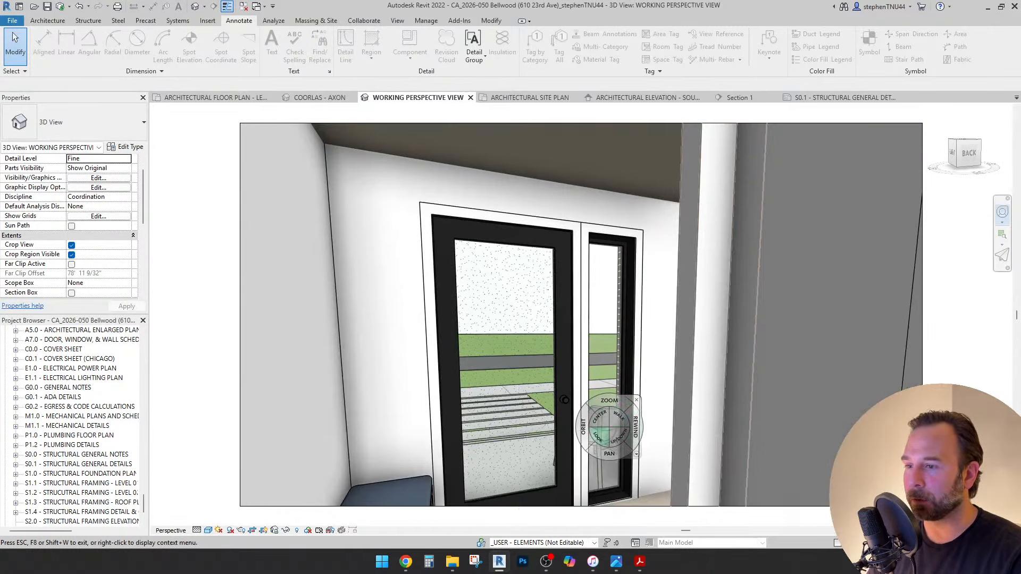
pyautogui.moveTo(585, 436); pyautogui.dragTo(513, 435)
pyautogui.moveTo(630, 449); pyautogui.dragTo(560, 447)
pyautogui.press('Escape')
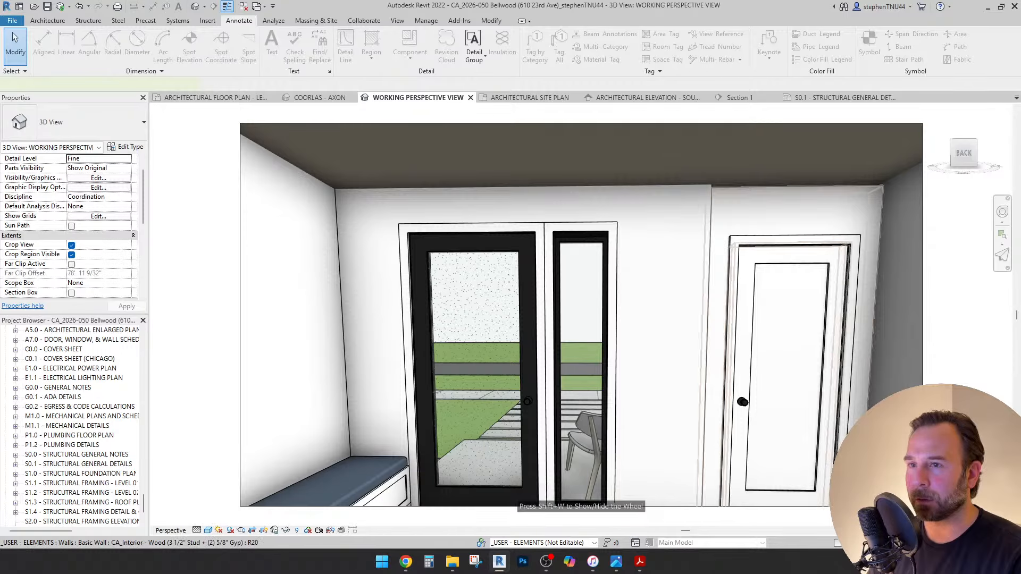
# Set the interior door wall's Base Constraint to LEVEL 01 (F.F).
pyautogui.click(717, 319)
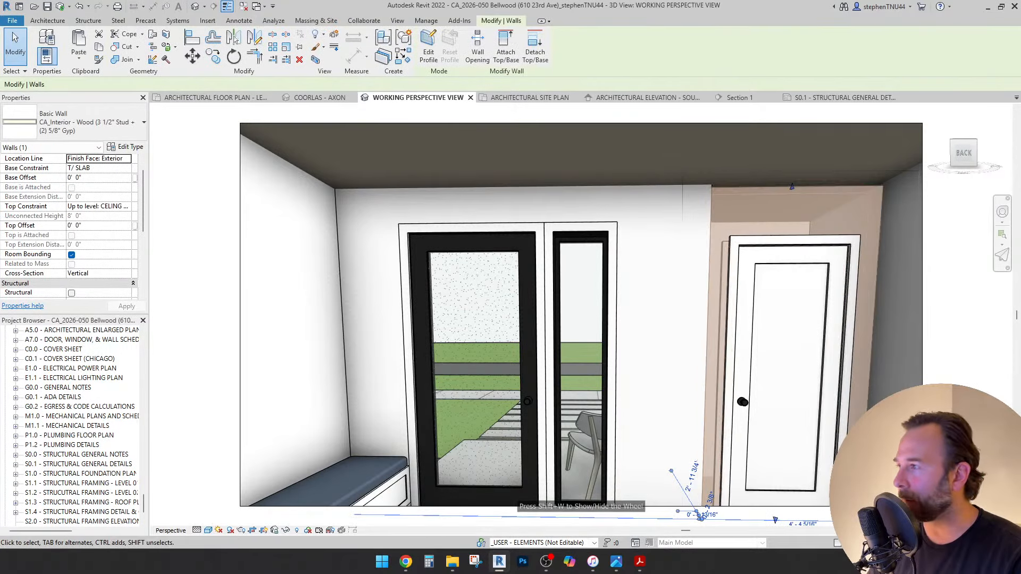
pyautogui.click(126, 167)
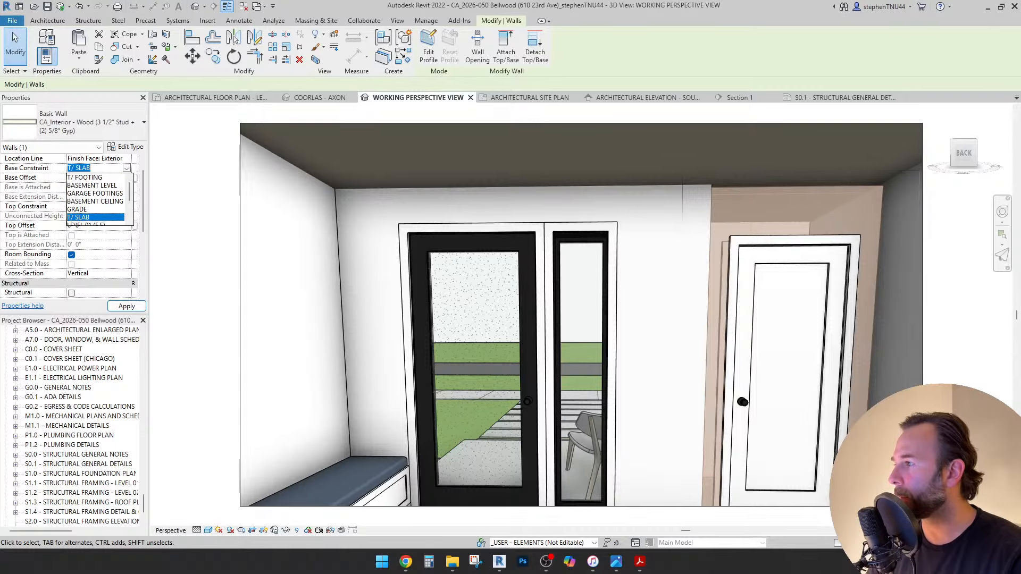
pyautogui.press('Down')
pyautogui.press('Return')
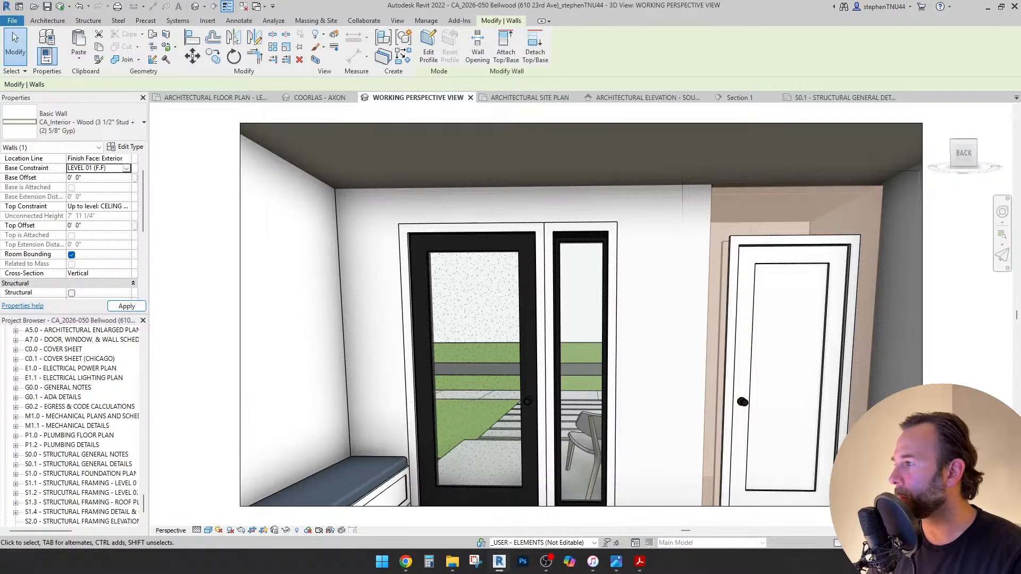
pyautogui.click(15, 38)
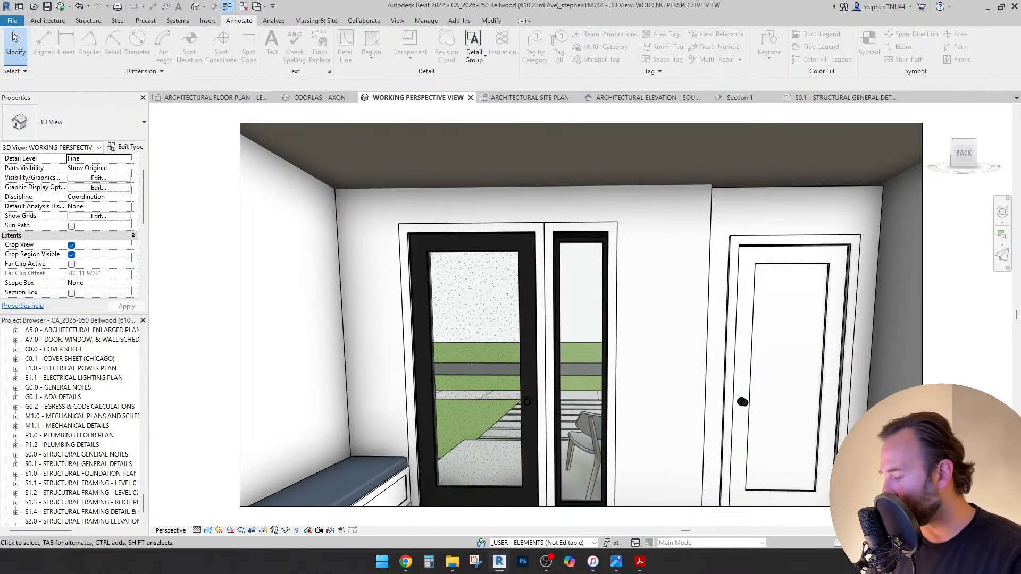
# Look down and across the perspective to check the mirror.
pyautogui.hotkey('shift', 'w')
pyautogui.moveTo(611, 268)
pyautogui.mouseDown()
pyautogui.moveTo(543, 332)
pyautogui.moveTo(483, 313)
pyautogui.moveTo(981, 289)
pyautogui.moveTo(193, 292)
pyautogui.moveTo(255, 294)
pyautogui.moveTo(315, 269)
pyautogui.moveTo(419, 384)
pyautogui.moveTo(533, 372)
pyautogui.mouseUp()
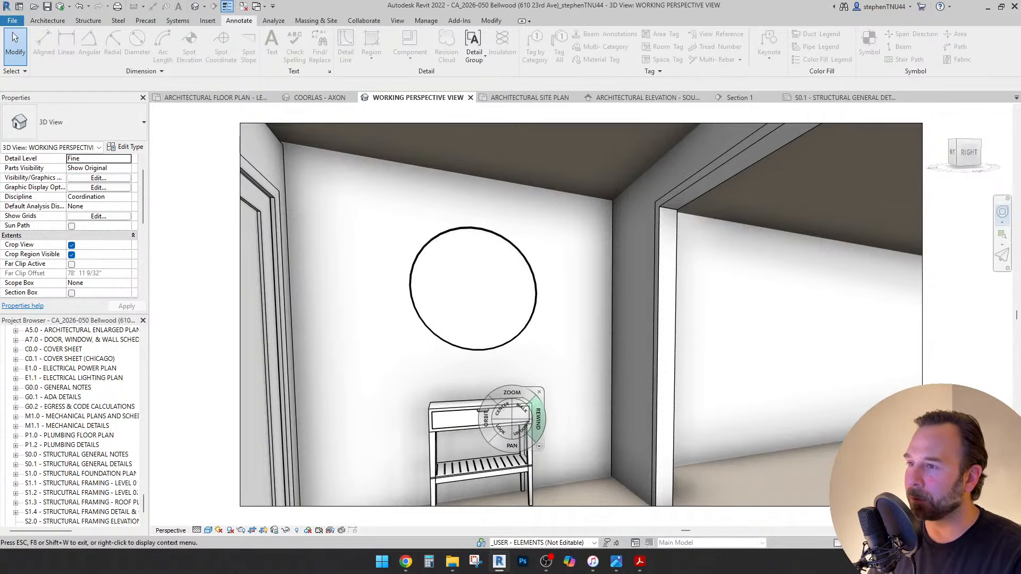
pyautogui.moveTo(503, 428); pyautogui.dragTo(644, 455)
# In the Level 01 plan, place a Ficus 7' plant component in the entry corner.
pyautogui.click(212, 98)
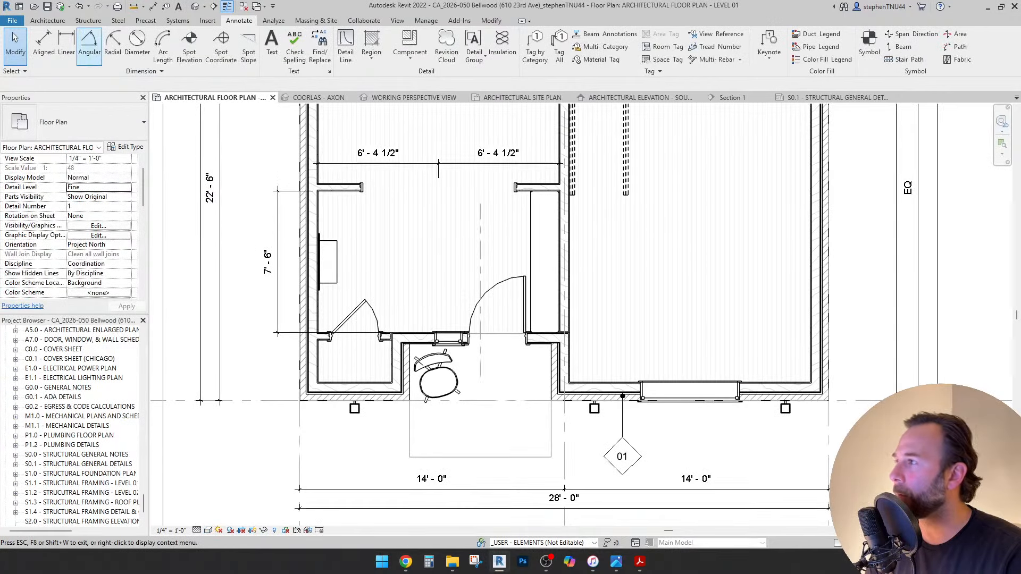
pyautogui.click(47, 20)
pyautogui.click(112, 60)
pyautogui.click(130, 77)
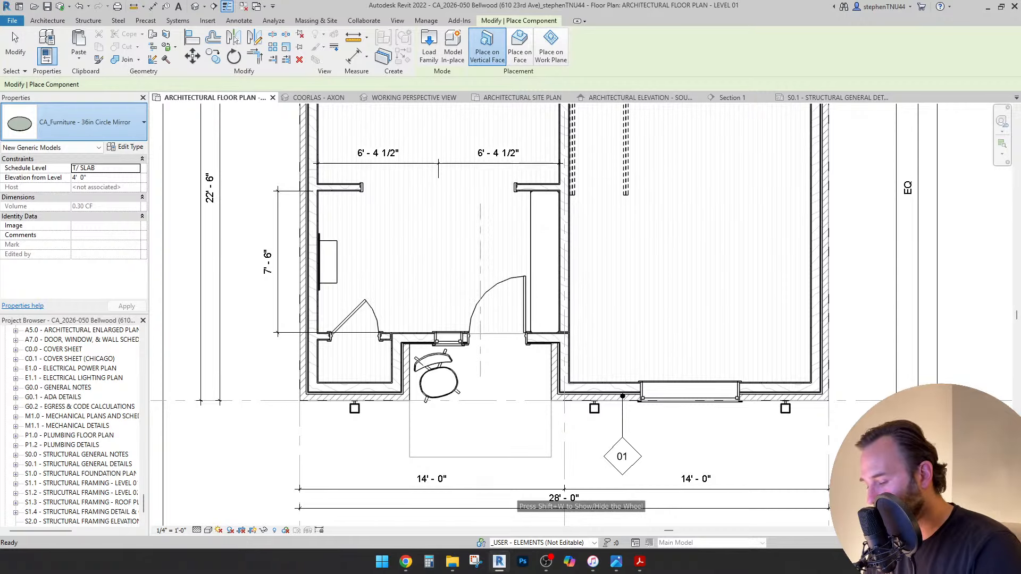
pyautogui.click(85, 122)
pyautogui.write('plant')
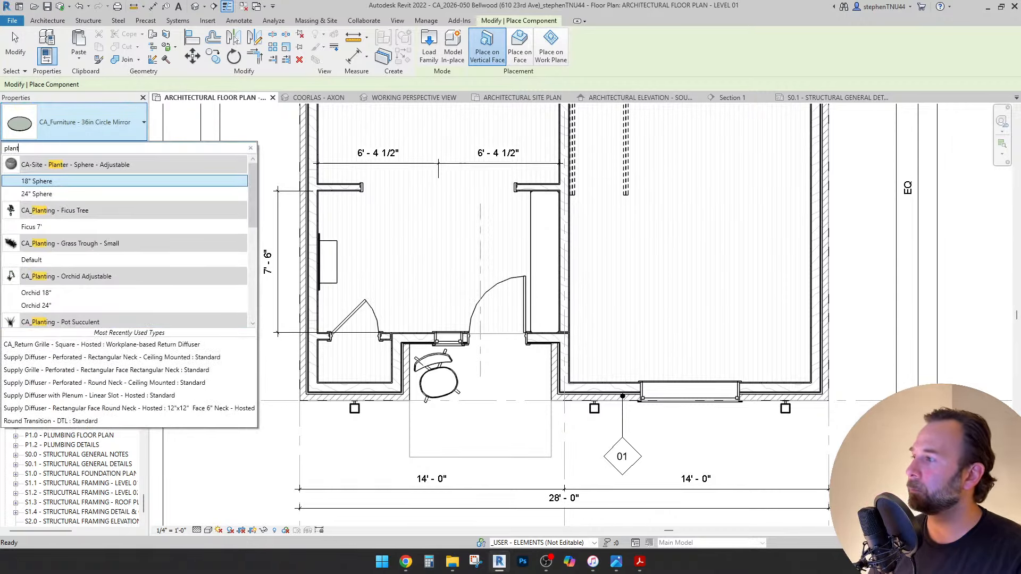
pyautogui.scroll(-1, 124, 201)
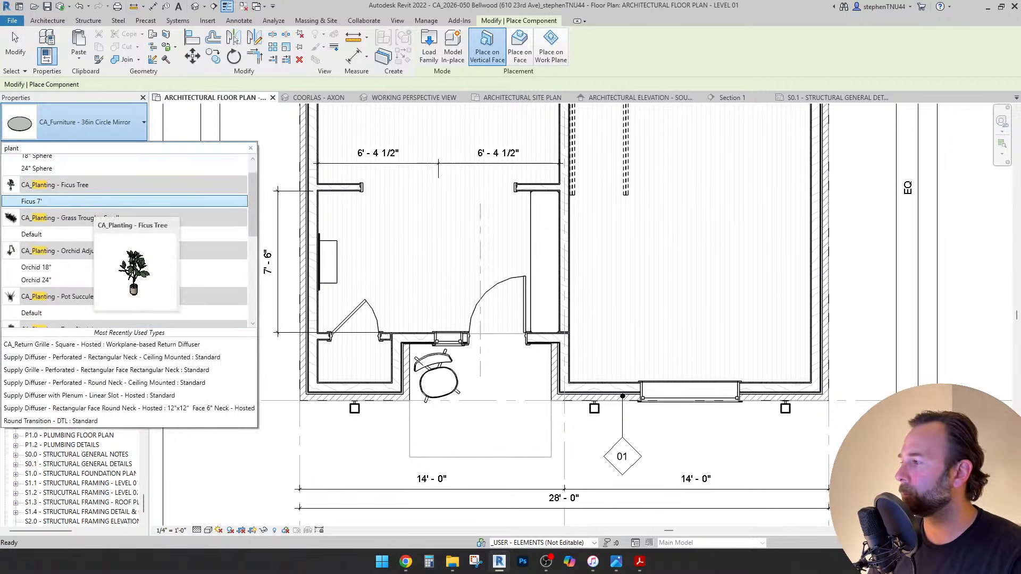
pyautogui.click(124, 201)
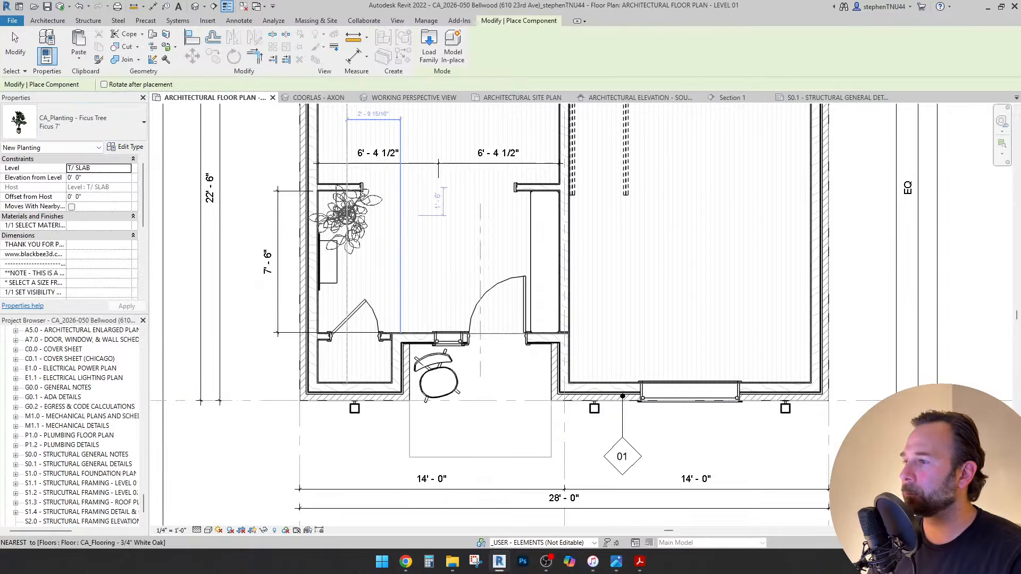
pyautogui.press('Escape')
pyautogui.click(362, 218)
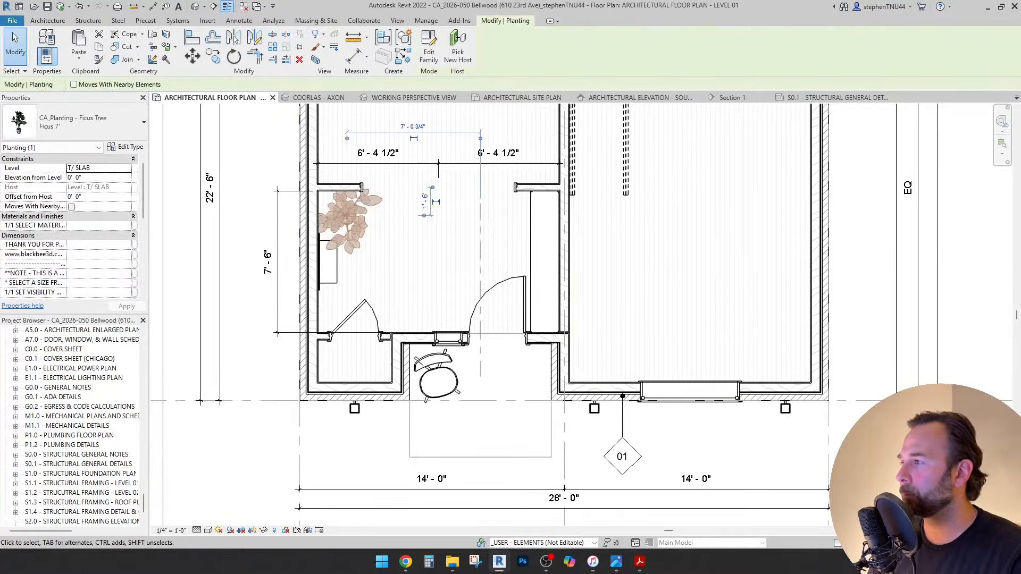
# Duplicate the Ficus type as a new Ficus 6' type and apply it.
pyautogui.click(124, 147)
pyautogui.click(288, 157)
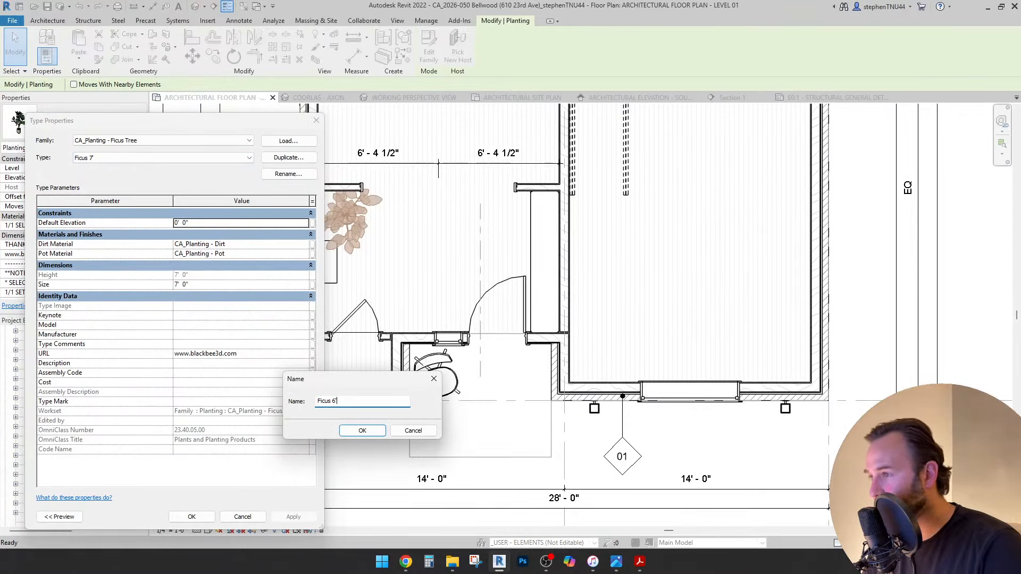
pyautogui.press('Return')
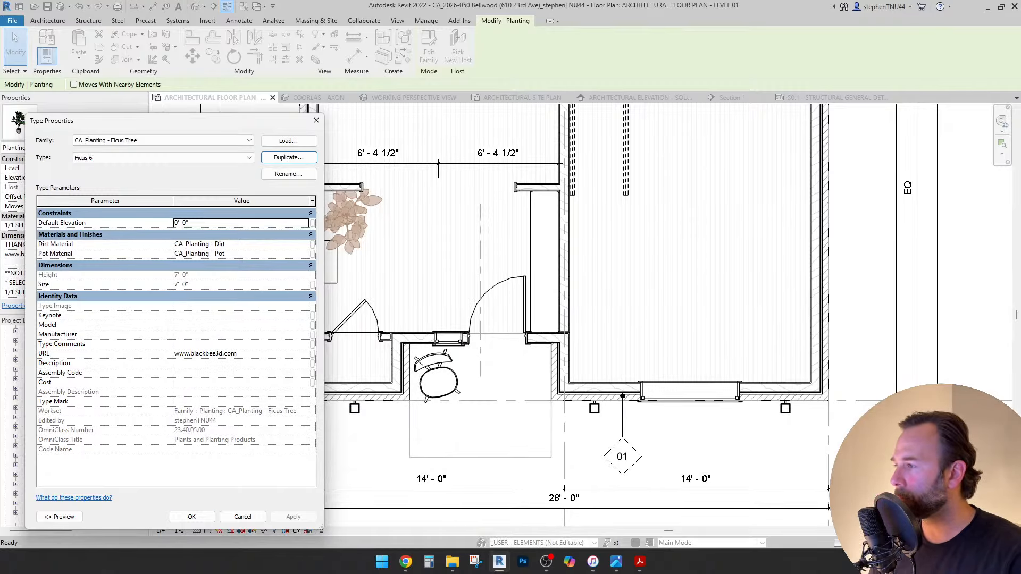
pyautogui.click(191, 517)
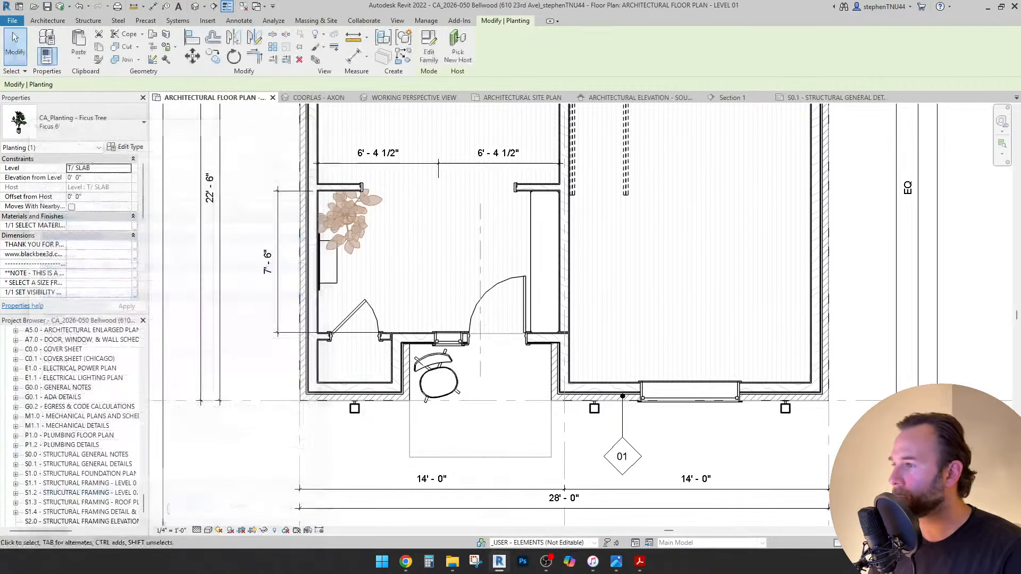
pyautogui.scroll(3, 344, 220)
pyautogui.scroll(1, 346, 219)
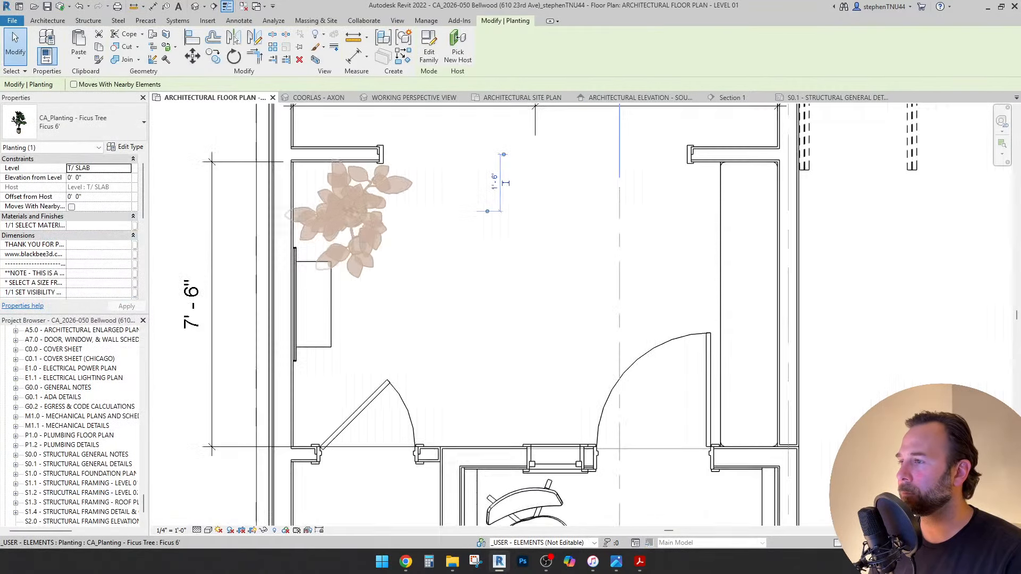
# Rotate the Ficus with RO and nudge it into the entry corner with arrow keys.
pyautogui.press('r')
pyautogui.press('o')
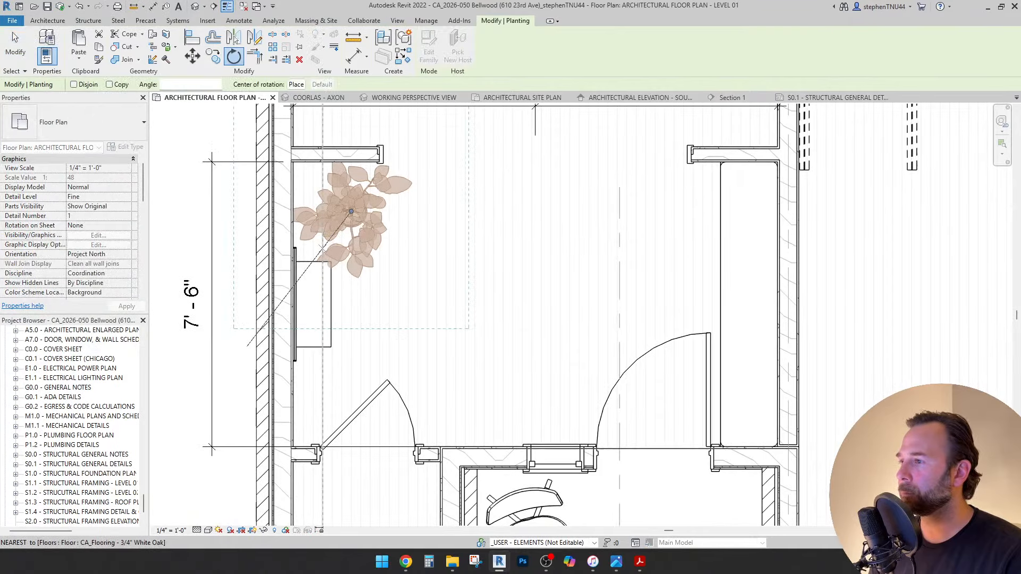
pyautogui.click(295, 283)
pyautogui.click(511, 276)
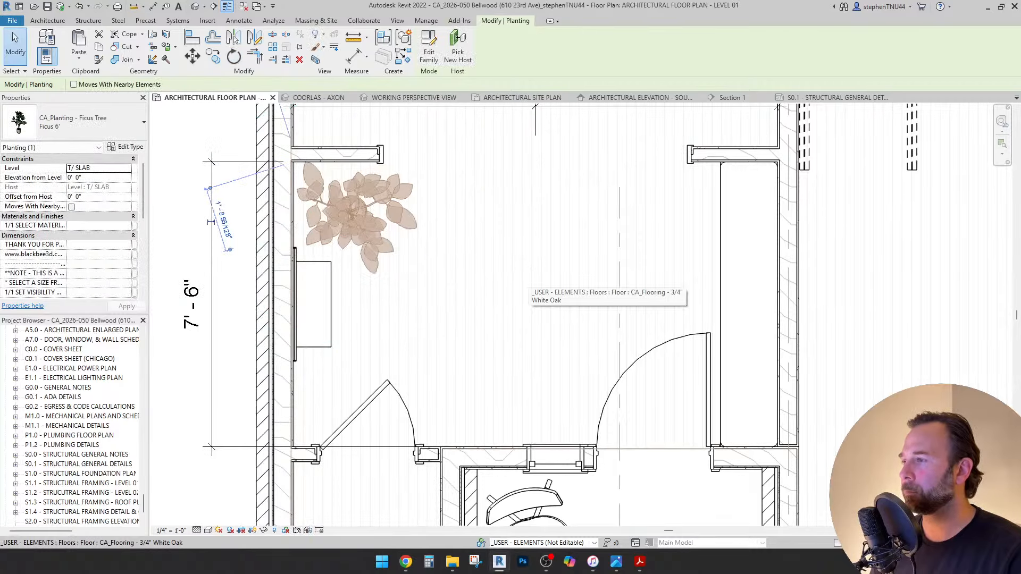
pyautogui.hotkey('shift', 'Up')
pyautogui.hotkey('shift', 'Left')
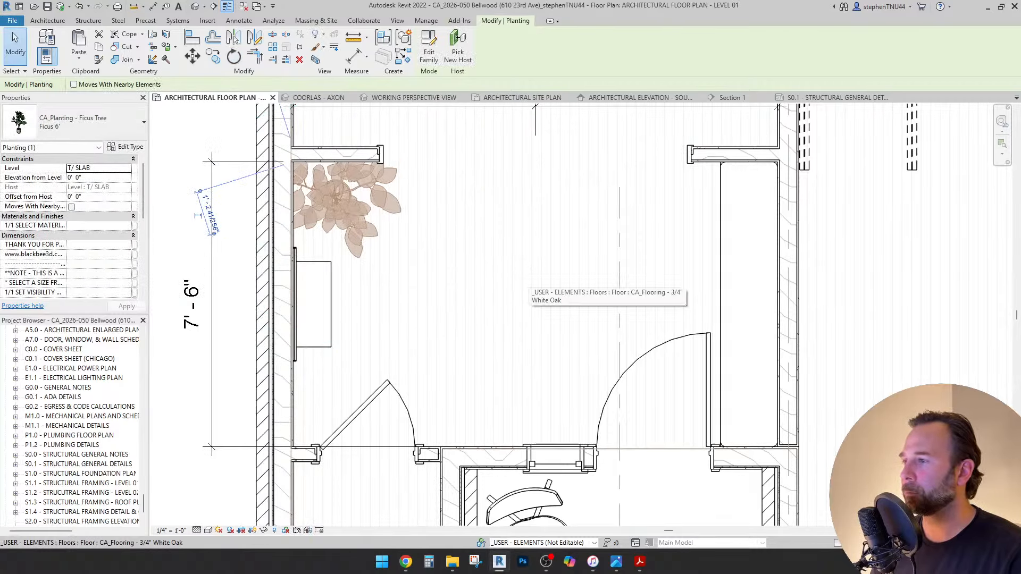
pyautogui.press('Down')
pyautogui.press('Left')
pyautogui.press('Down')
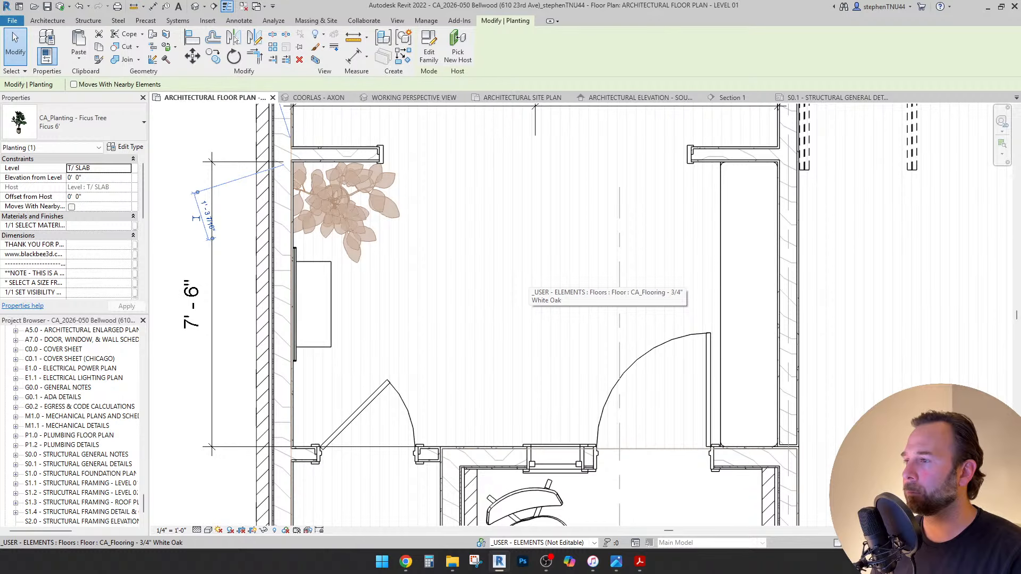
pyautogui.press('Escape')
pyautogui.hotkey('ctrl', 'Tab')
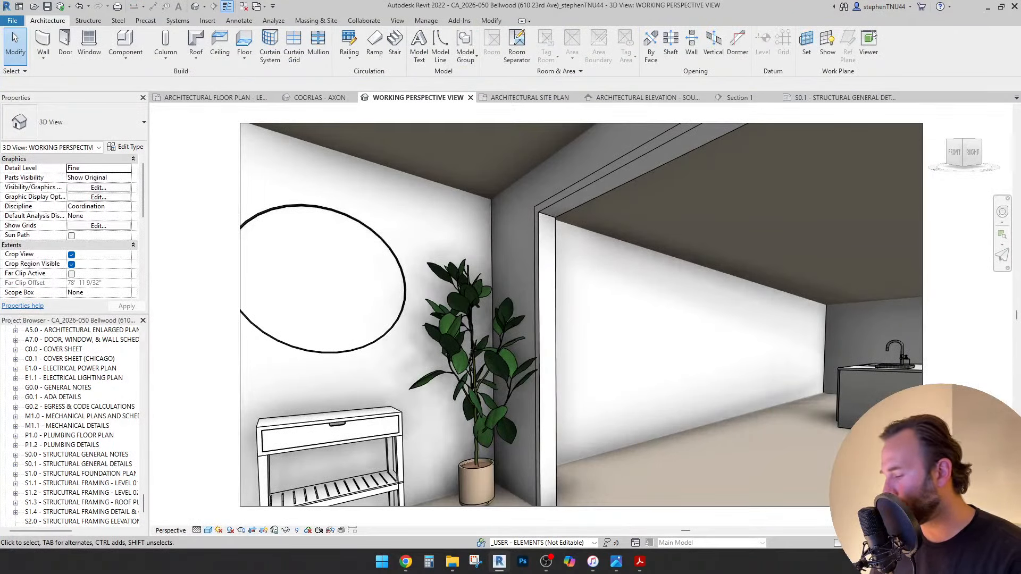
pyautogui.hotkey('shift', 'w')
pyautogui.moveTo(606, 304); pyautogui.dragTo(390, 456)
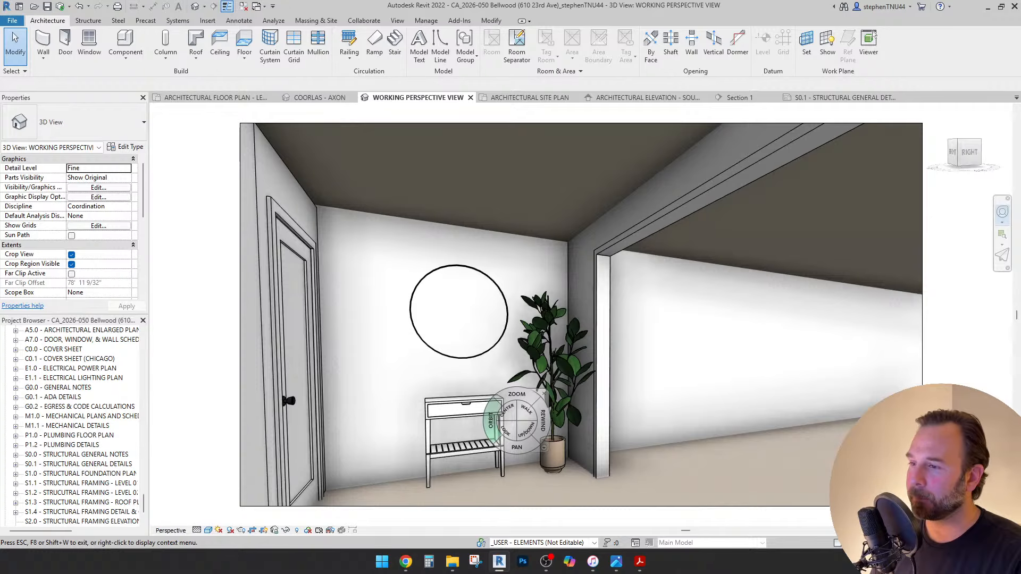
pyautogui.moveTo(507, 432); pyautogui.dragTo(304, 375)
pyautogui.moveTo(681, 465); pyautogui.dragTo(462, 468)
# Show the Ficus tree as halftone in the Level 01 plan.
pyautogui.click(213, 98)
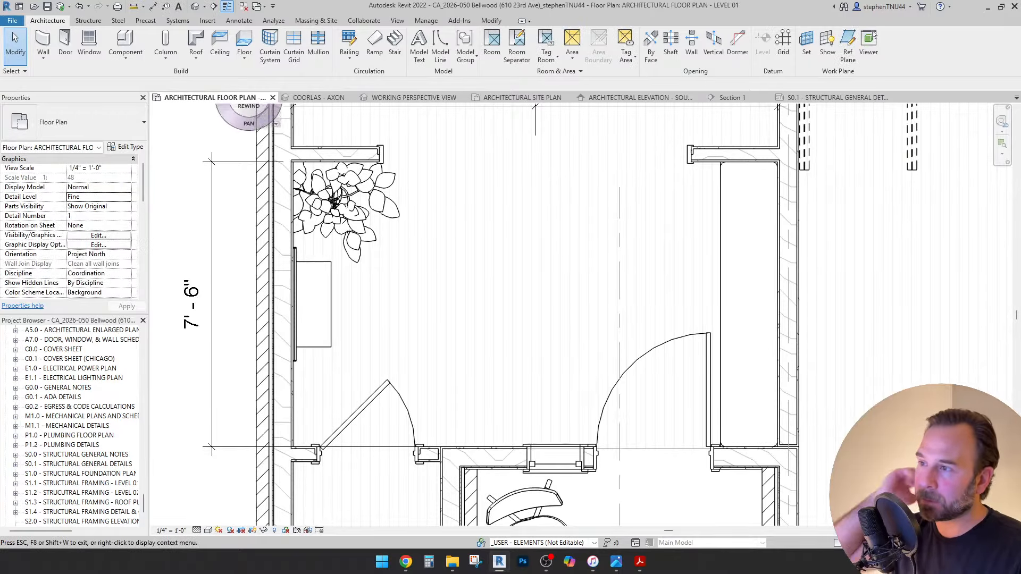
pyautogui.press('Escape')
pyautogui.click(415, 303)
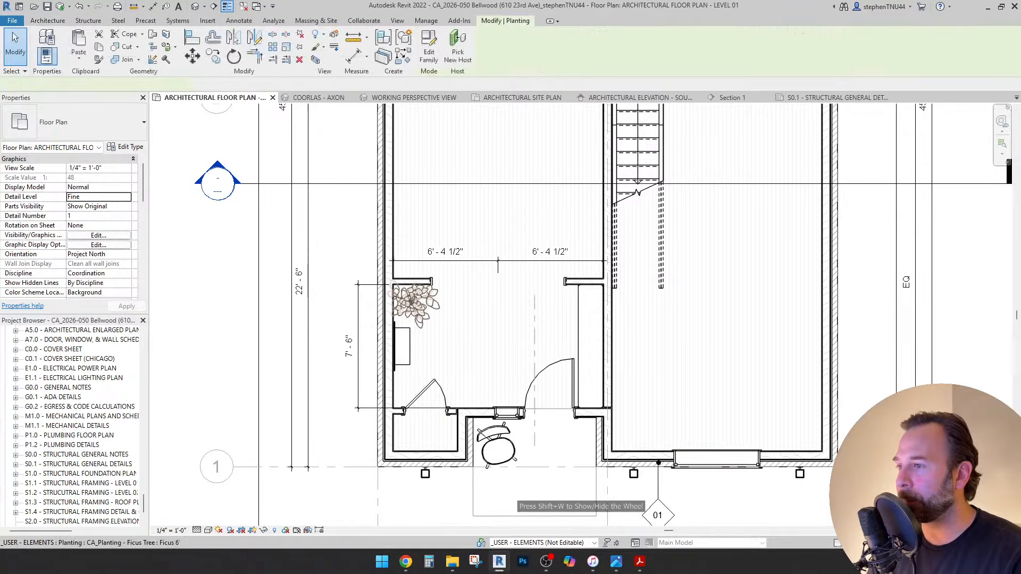
pyautogui.rightClick(424, 319)
pyautogui.moveTo(479, 341)
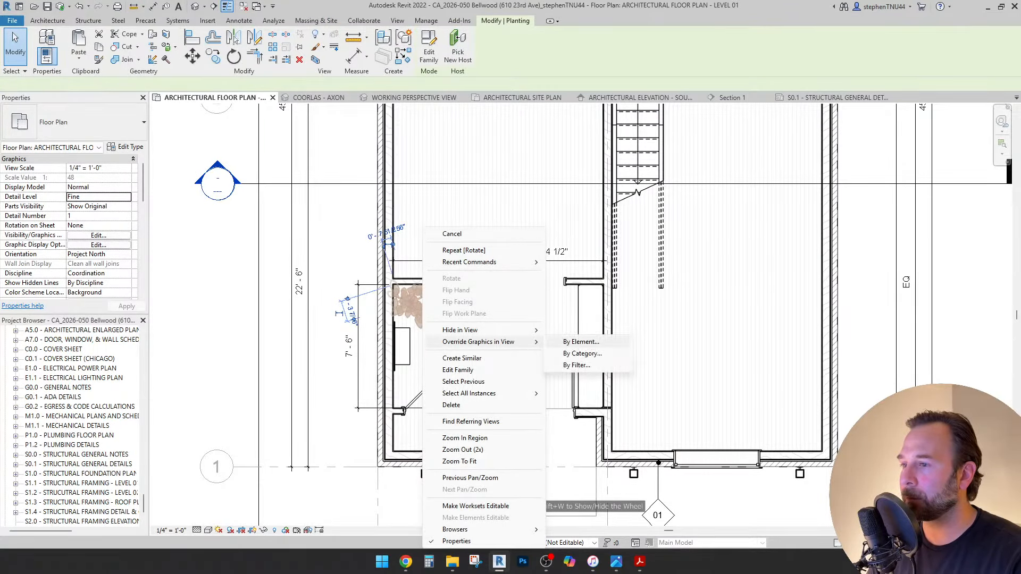
pyautogui.click(580, 342)
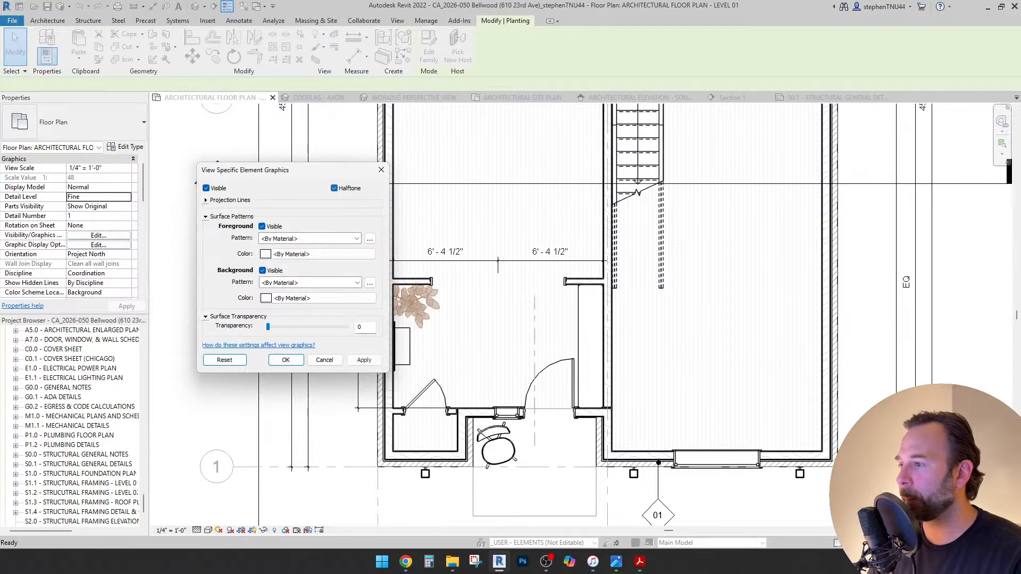
pyautogui.click(286, 360)
pyautogui.press('Escape')
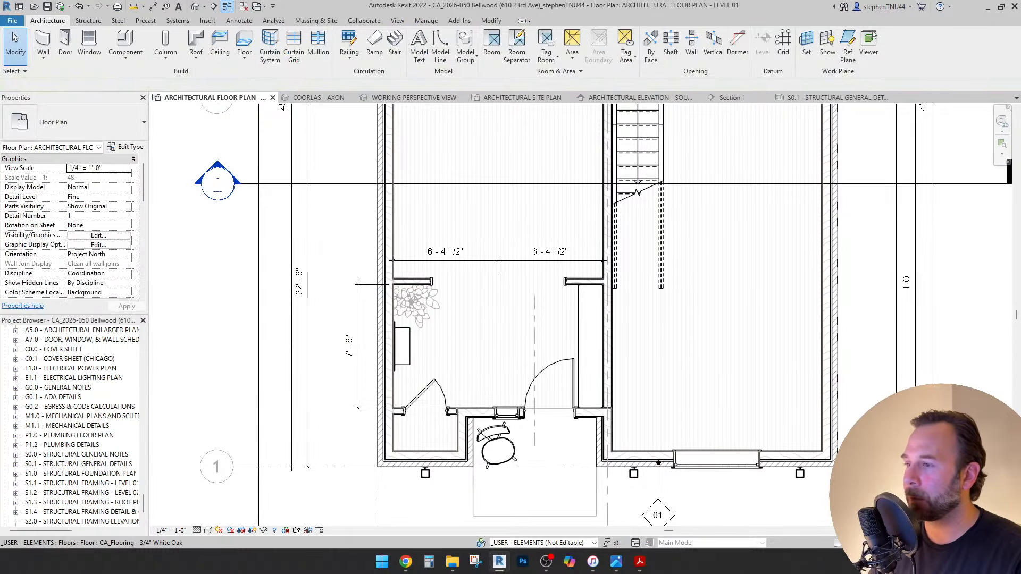
pyautogui.scroll(3, 487, 296)
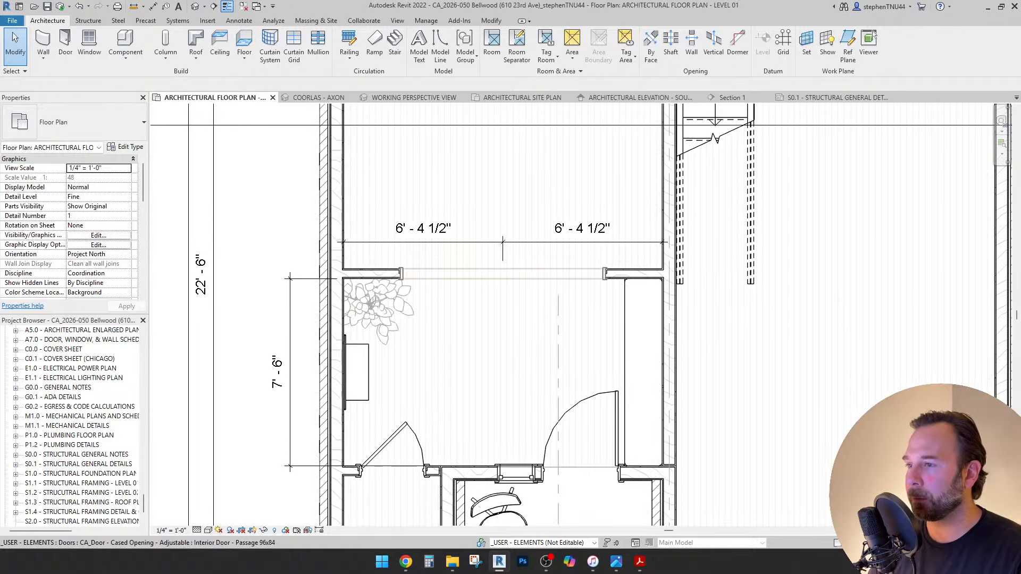
# Duplicate the cased opening as Interior Door - Passage 72x84 with a 6' 0" width.
pyautogui.click(510, 274)
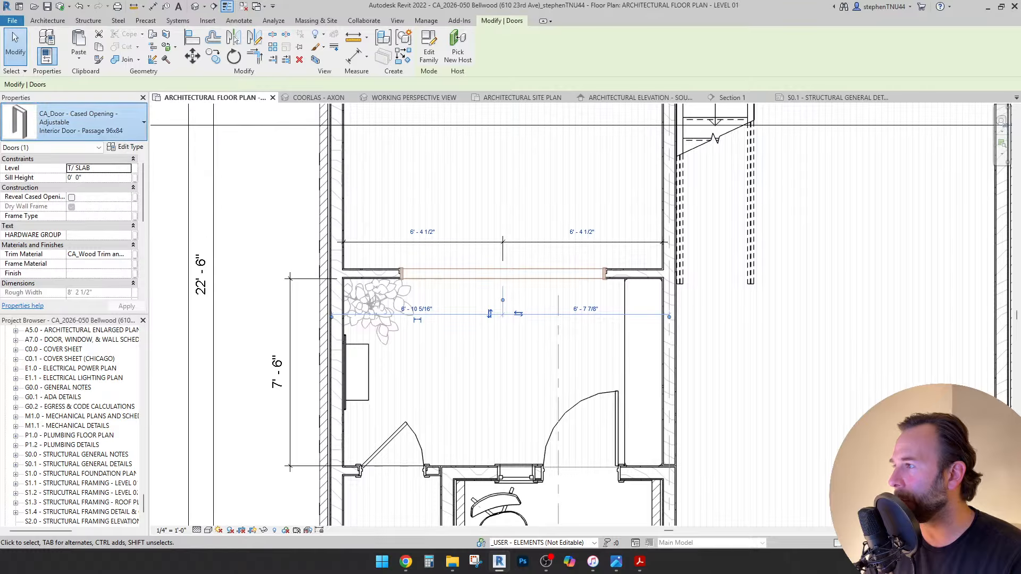
pyautogui.click(79, 122)
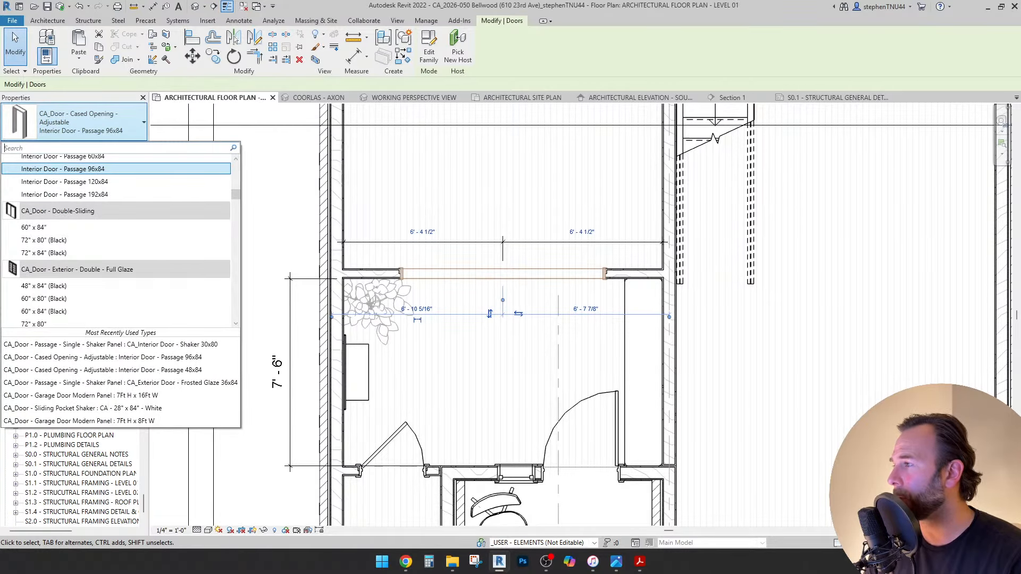
pyautogui.scroll(1, 63, 194)
pyautogui.click(63, 195)
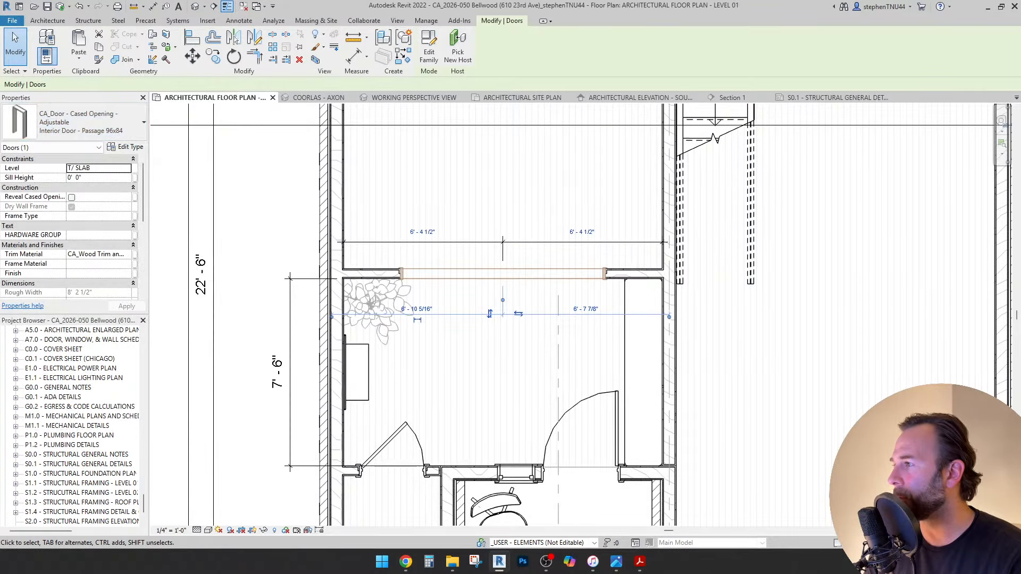
pyautogui.click(126, 146)
pyautogui.click(289, 157)
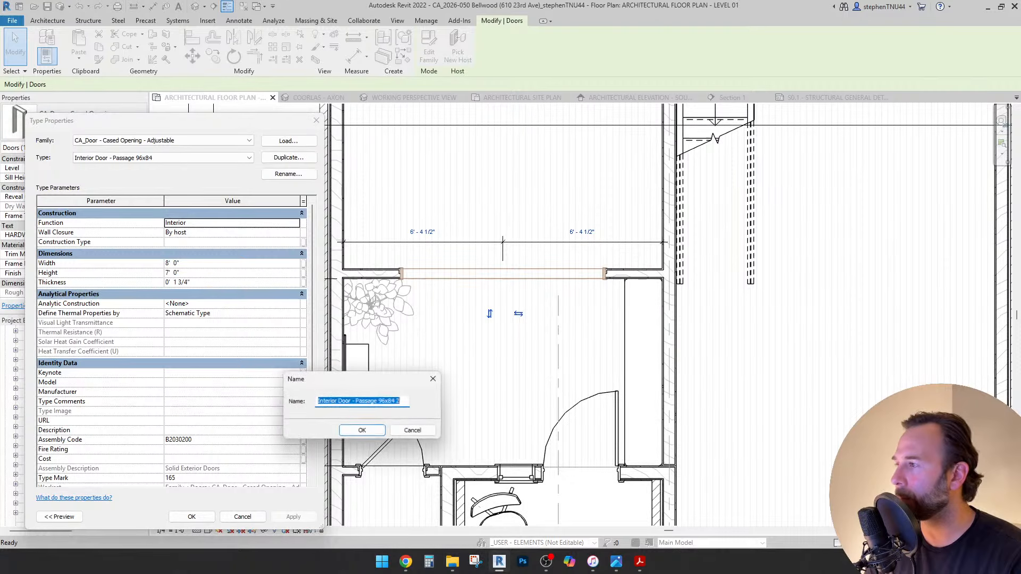
pyautogui.click(387, 401)
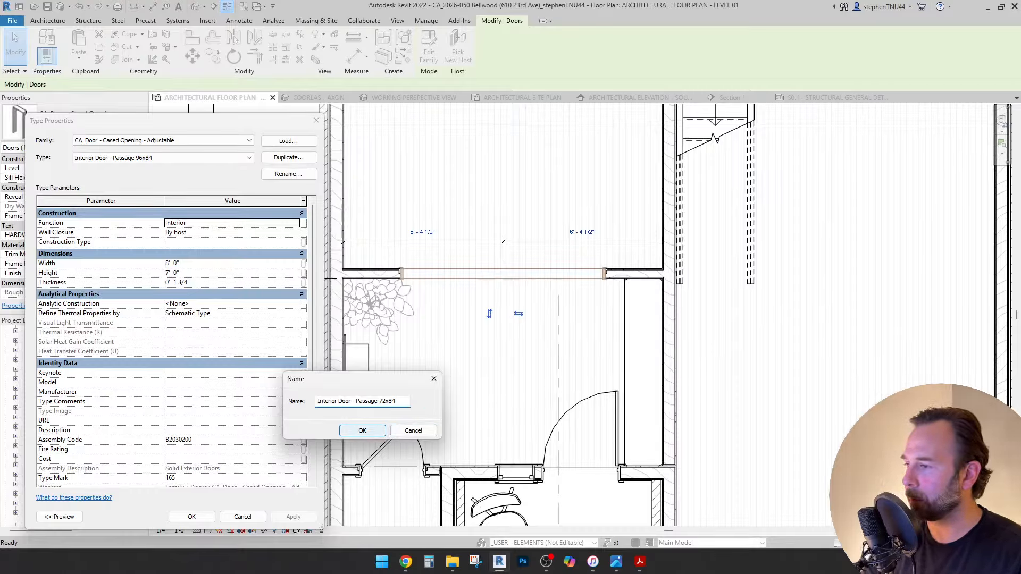
pyautogui.click(362, 430)
pyautogui.click(232, 263)
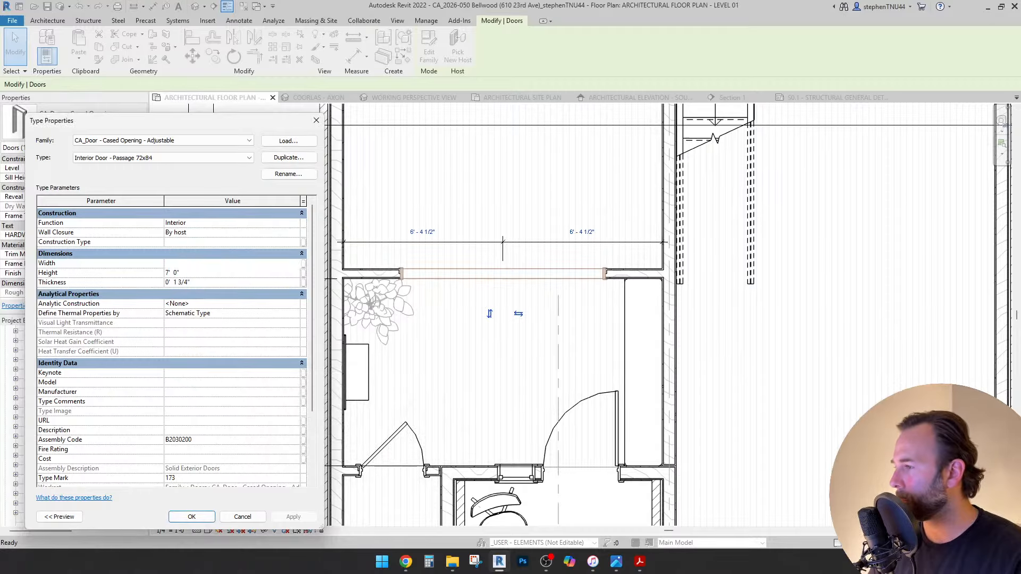
pyautogui.click(192, 517)
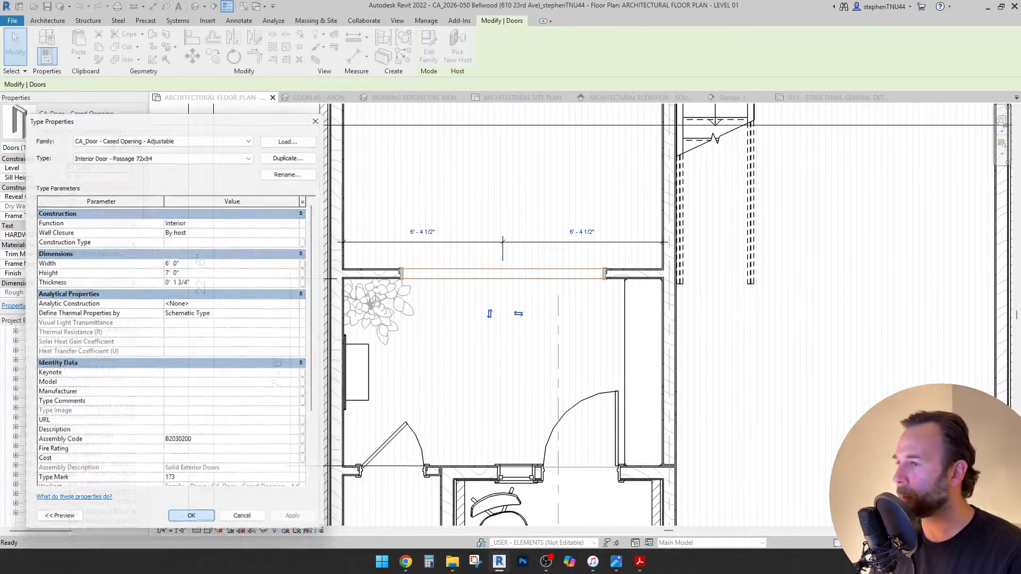
# Copy the side-lite window from the bottom wall to a spot beside the original.
pyautogui.press('Escape')
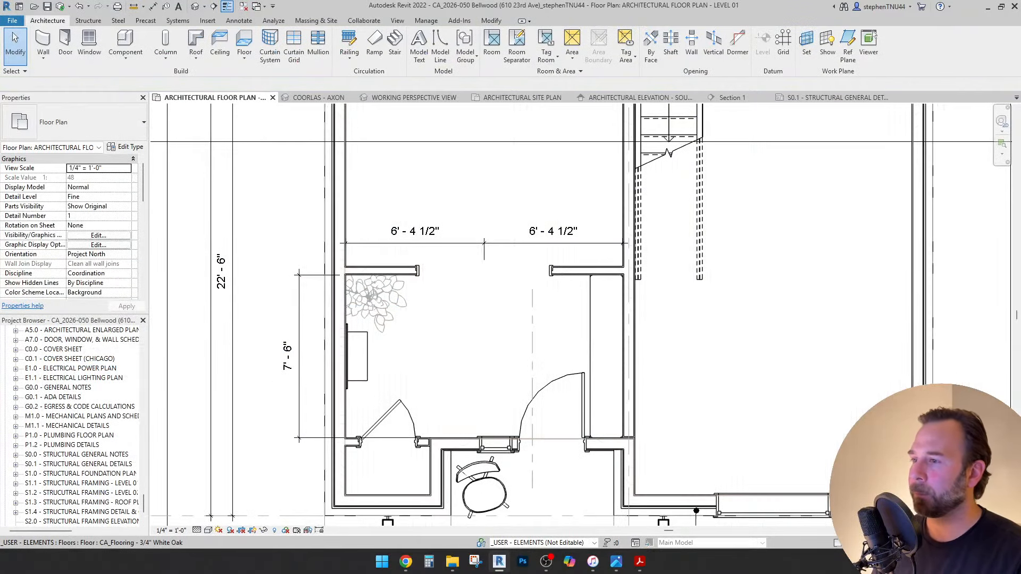
pyautogui.scroll(-1, 363, 249)
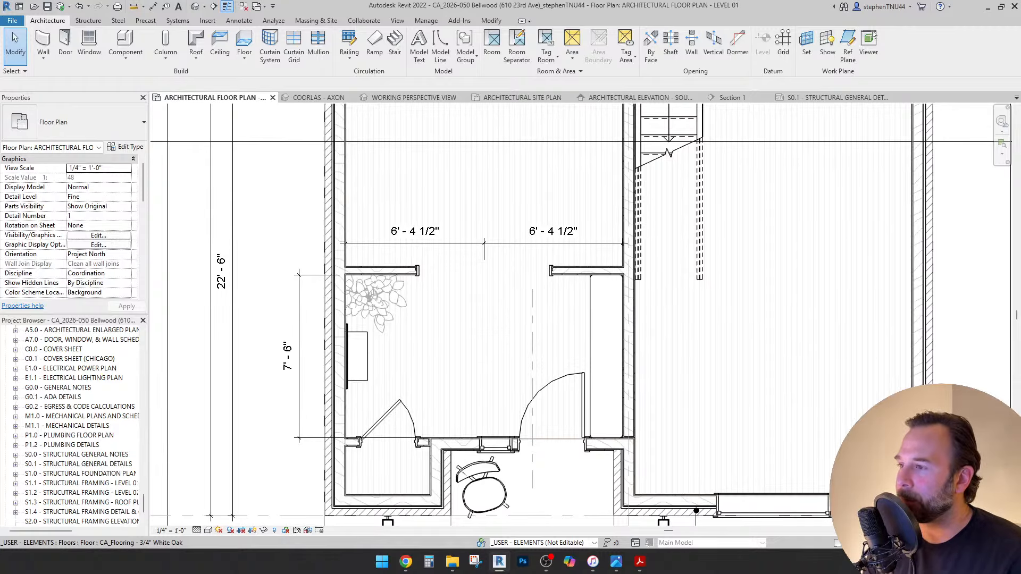
pyautogui.scroll(-1, 459, 318)
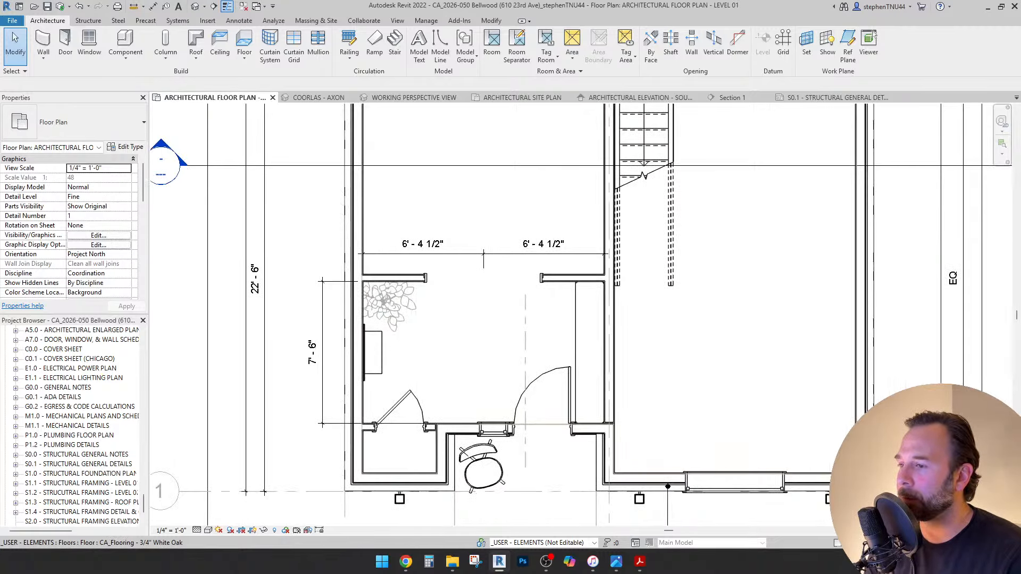
pyautogui.scroll(2, 473, 442)
pyautogui.click(502, 425)
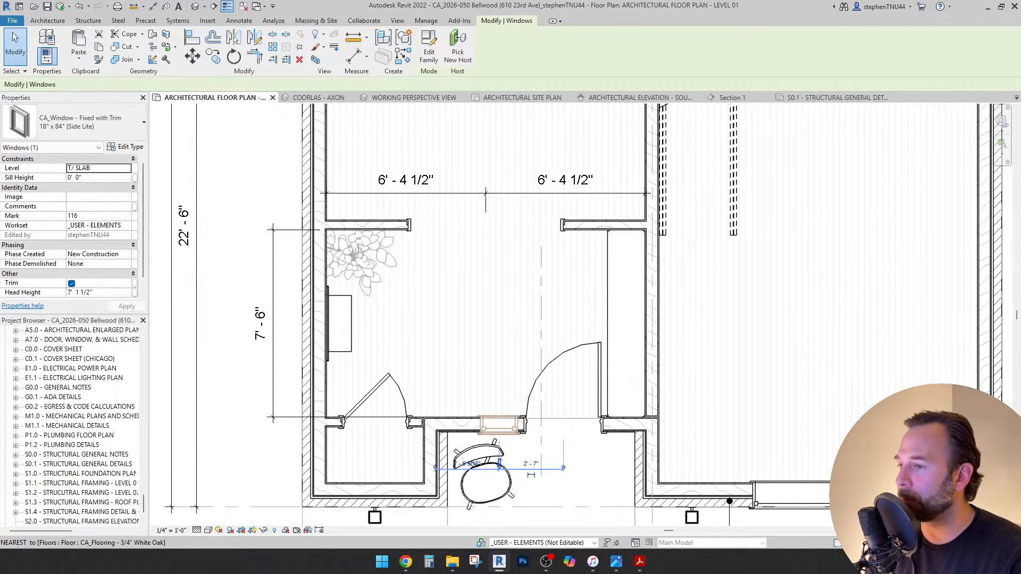
pyautogui.scroll(2, 500, 420)
pyautogui.click(499, 415)
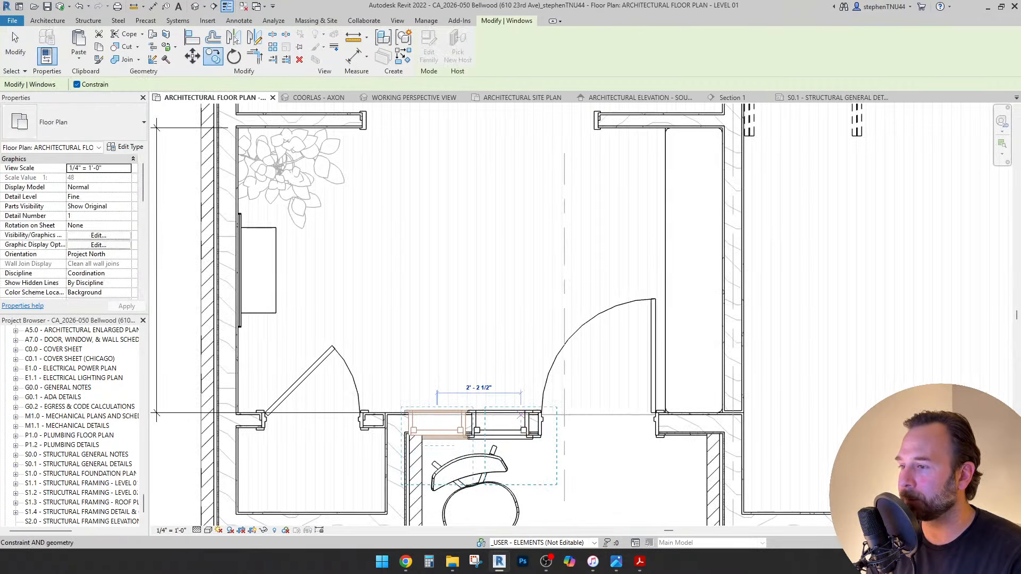
pyautogui.click(437, 414)
pyautogui.scroll(-2, 507, 430)
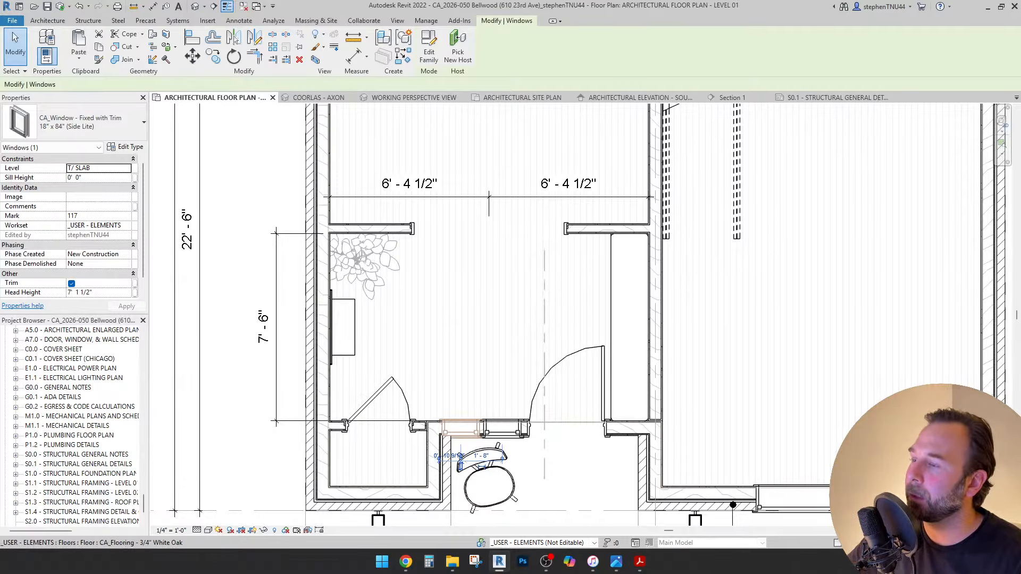
# Rehost the side-lite copy onto the entry's left wall beside the Ficus.
pyautogui.click(457, 52)
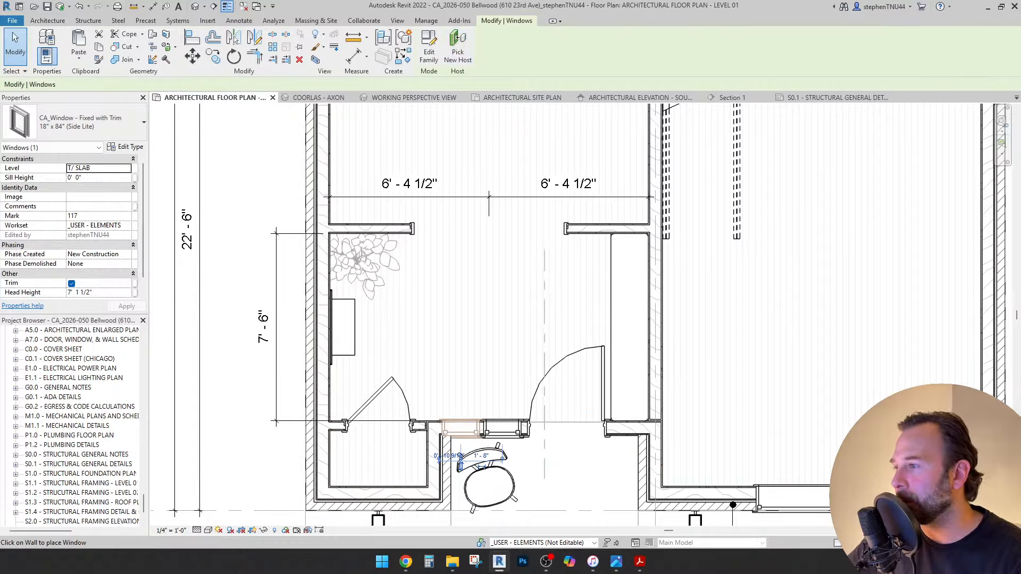
pyautogui.click(309, 260)
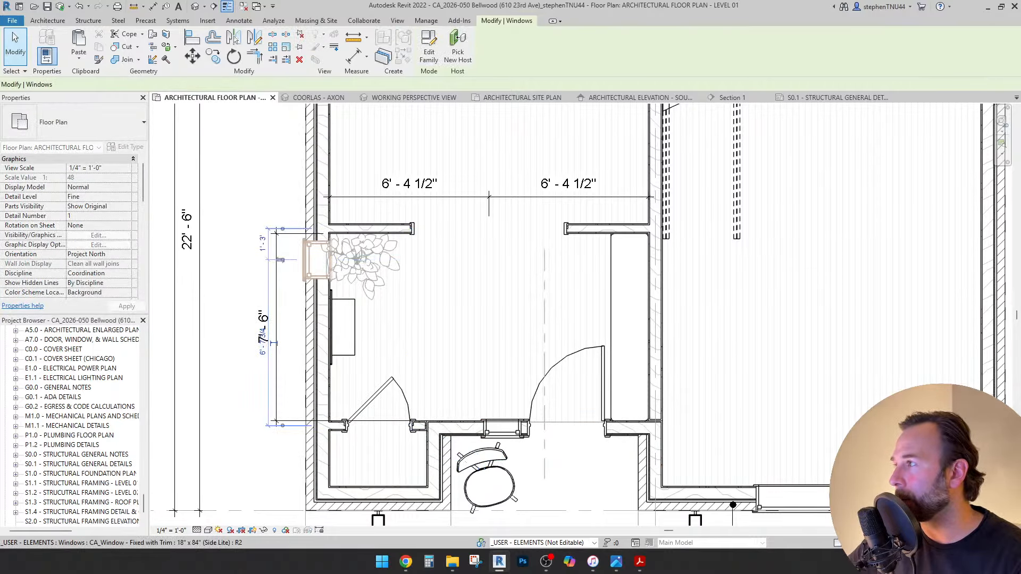
pyautogui.press('Escape')
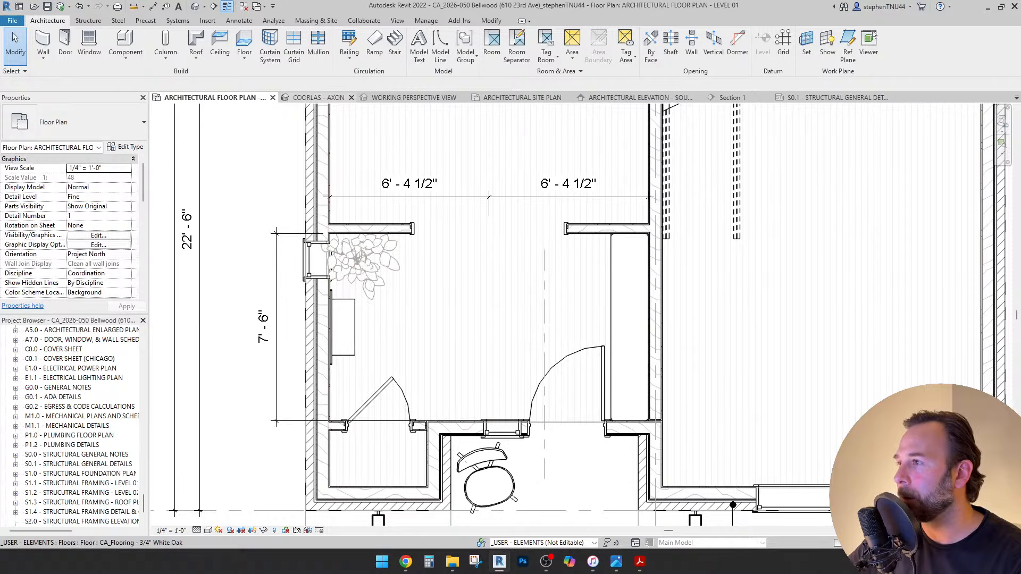
pyautogui.click(414, 97)
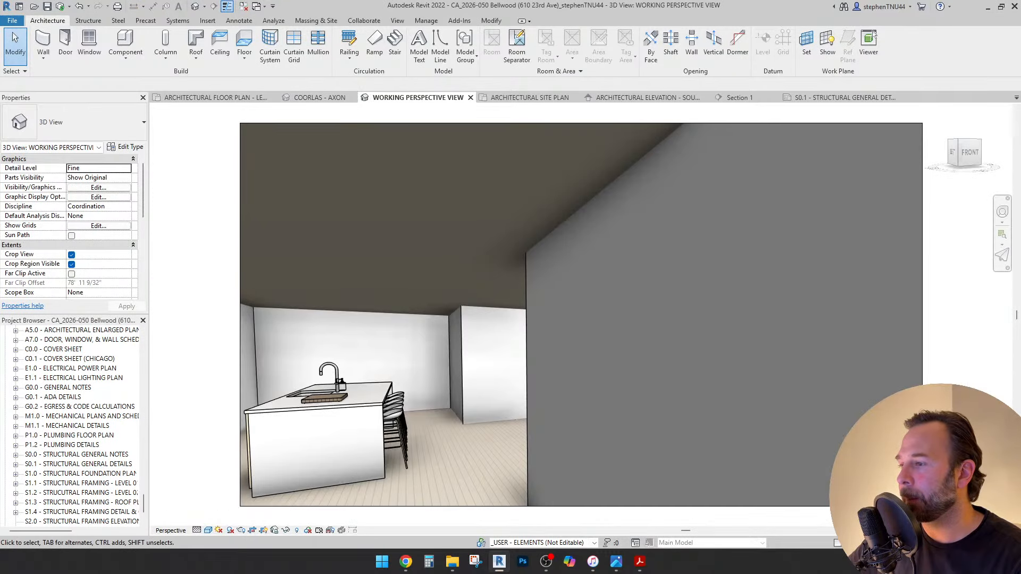
# Look and orbit to frame the mirror and new side-lite, then select the side-lite.
pyautogui.press('F8')
pyautogui.moveTo(462, 323); pyautogui.dragTo(216, 314)
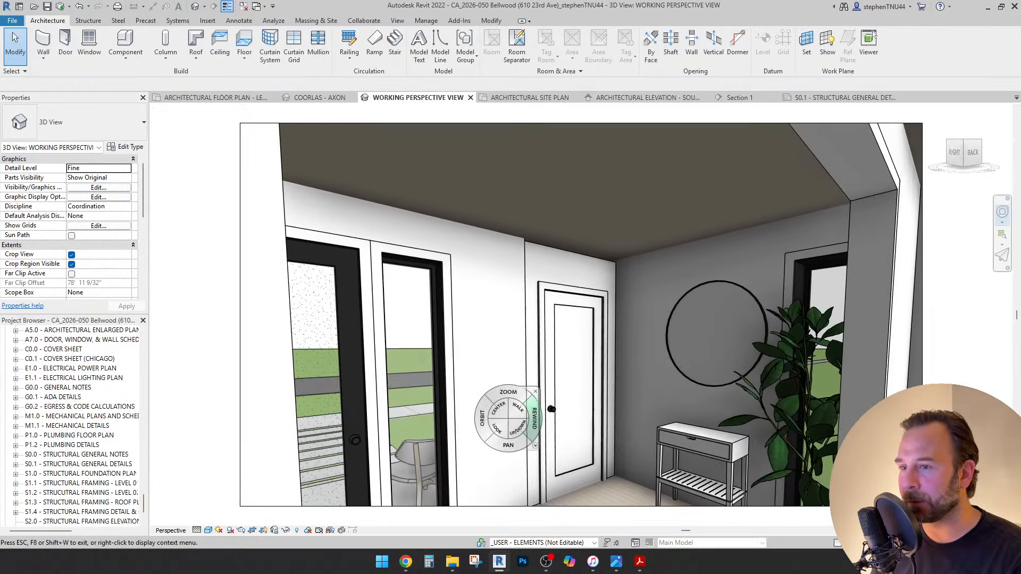
pyautogui.keyDown('ctrl'); pyautogui.moveTo(482, 421); pyautogui.dragTo(804, 425); pyautogui.keyUp('ctrl')
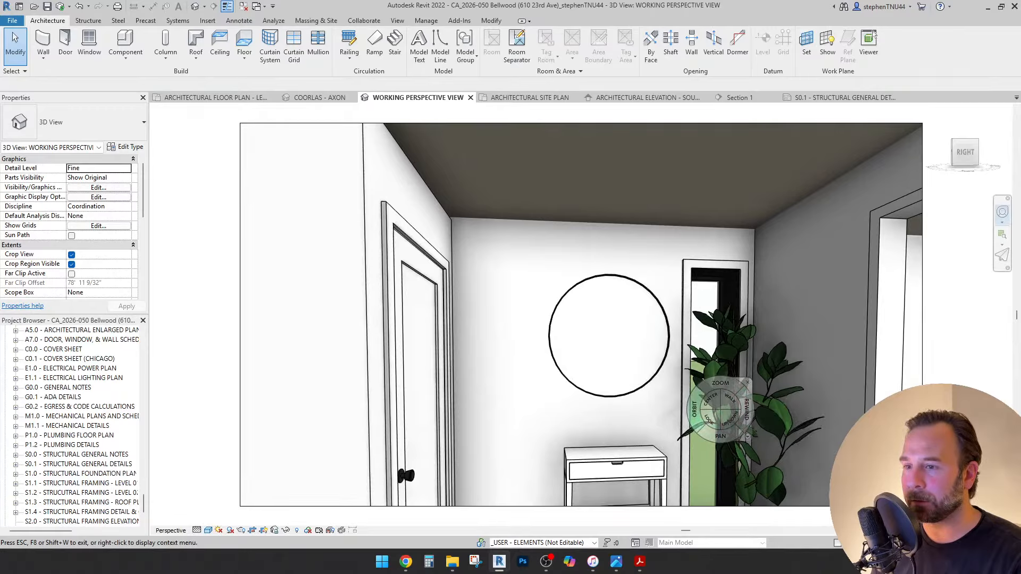
pyautogui.moveTo(709, 419); pyautogui.dragTo(167, 460)
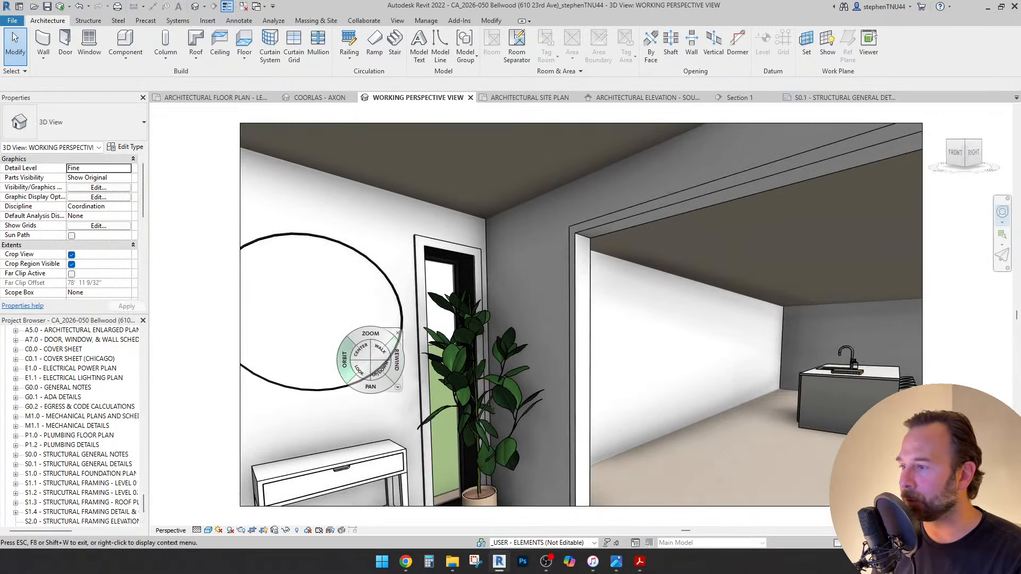
pyautogui.moveTo(346, 360); pyautogui.dragTo(438, 409)
pyautogui.press('Escape')
pyautogui.click(463, 277)
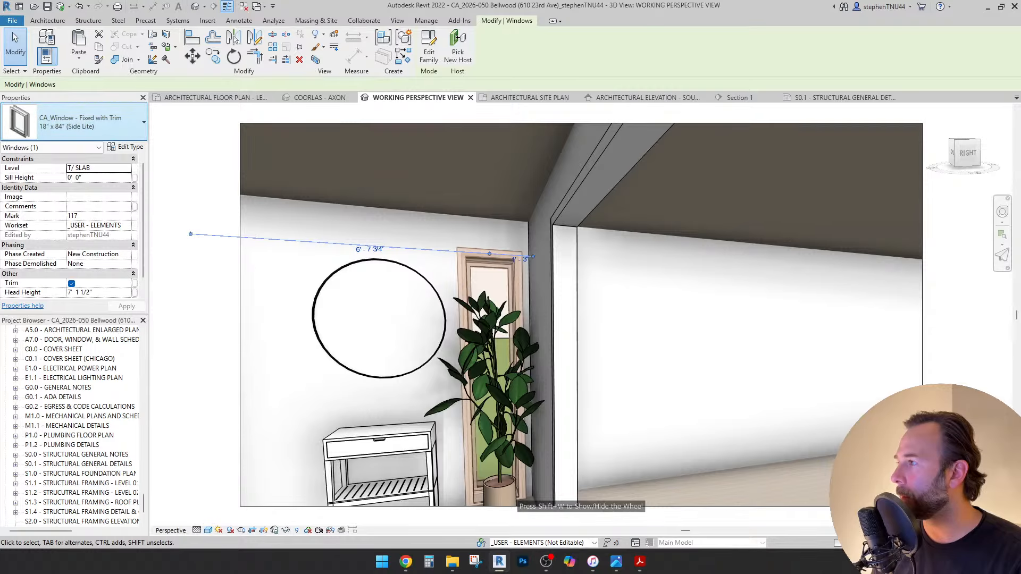
# Switch the side-lite to 24" x 84" (Side Lite) and try heights 7' 0" and 7' 1 1/2".
pyautogui.click(79, 122)
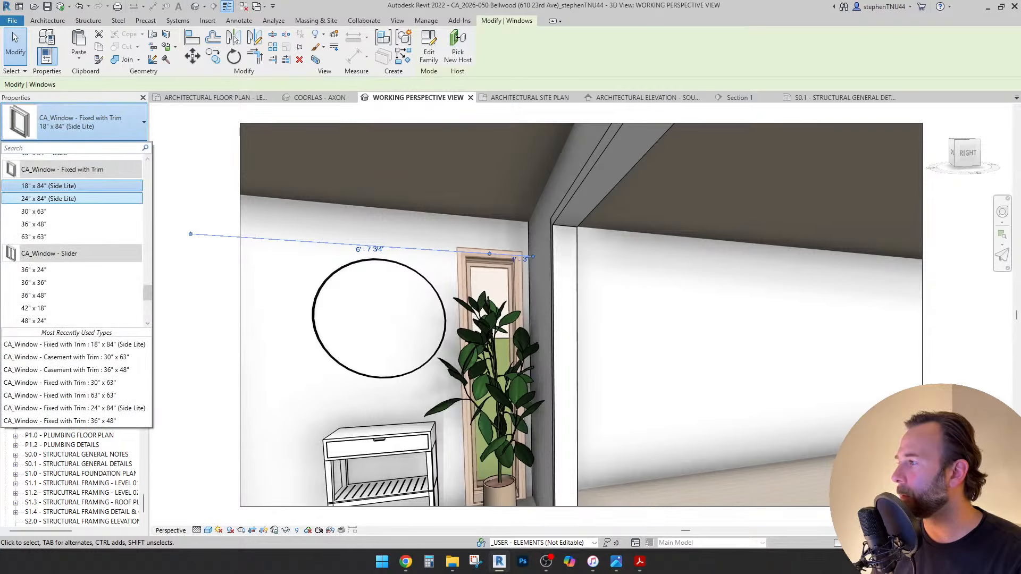
pyautogui.click(49, 199)
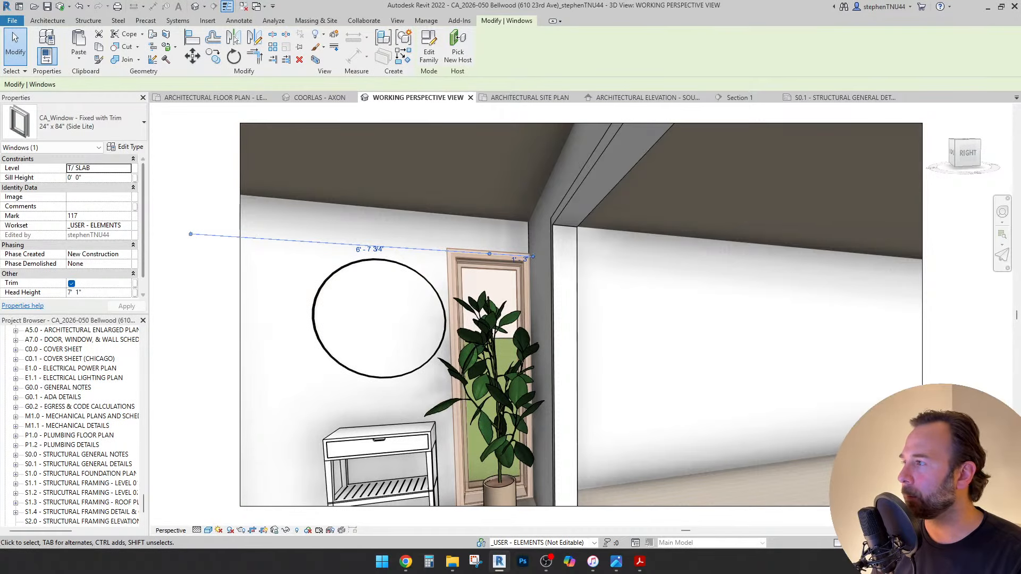
pyautogui.click(125, 148)
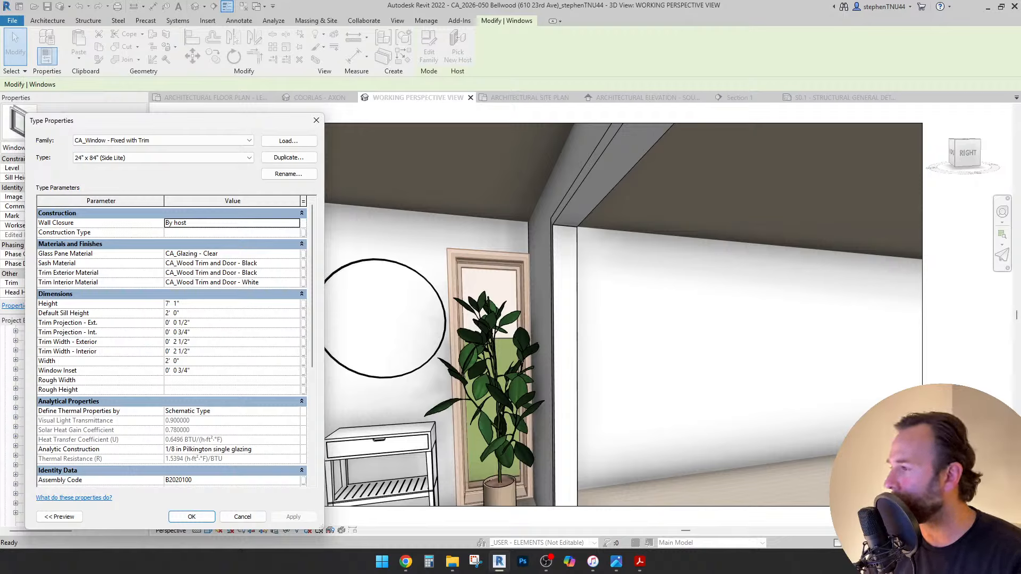
pyautogui.click(173, 303)
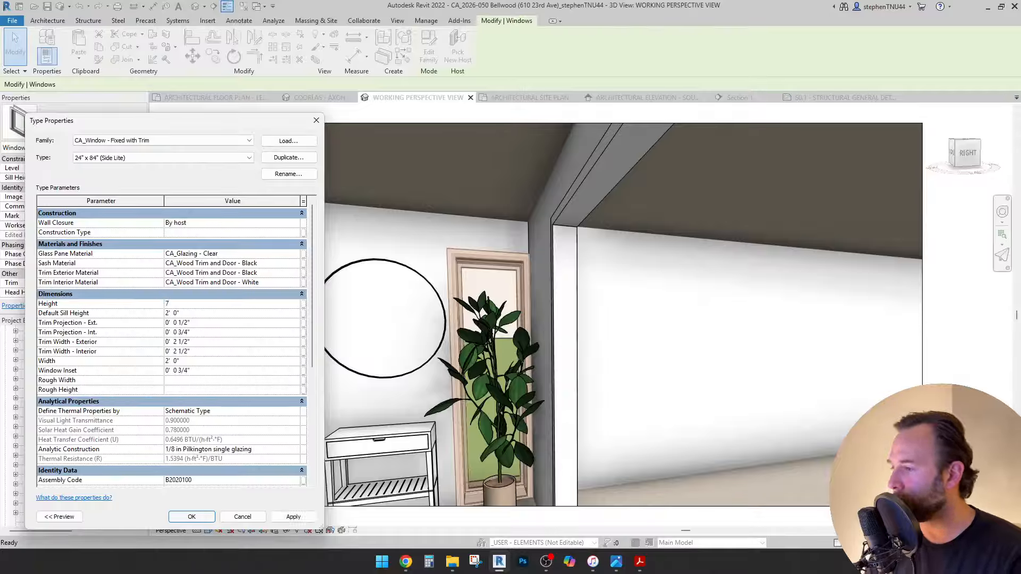
pyautogui.press('Return')
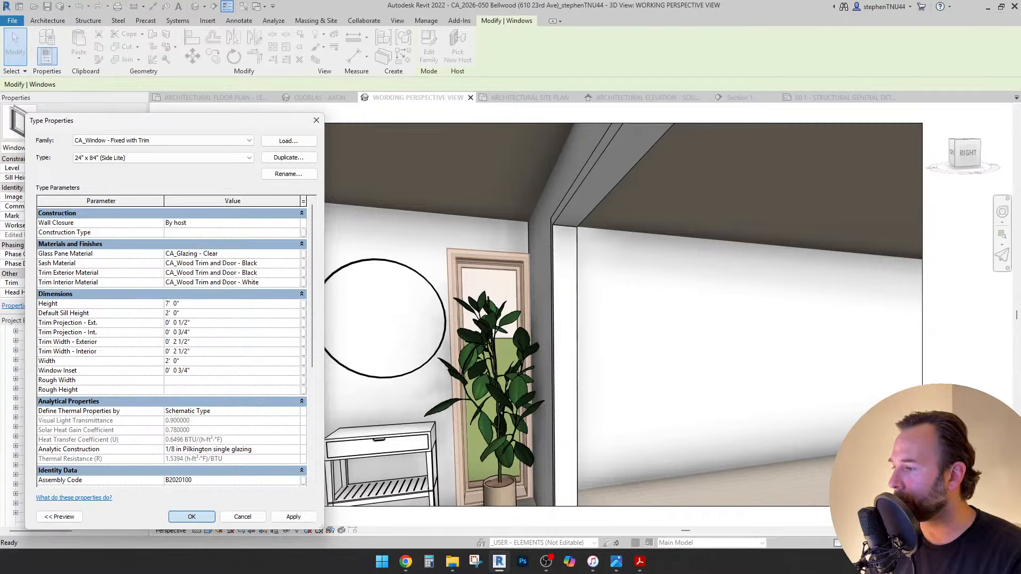
pyautogui.click(125, 146)
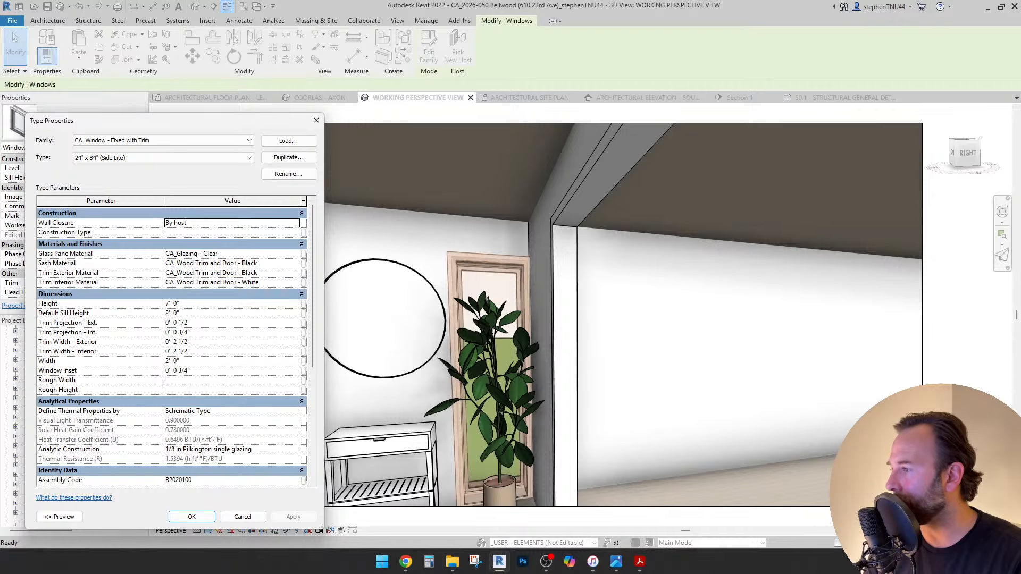
pyautogui.click(231, 303)
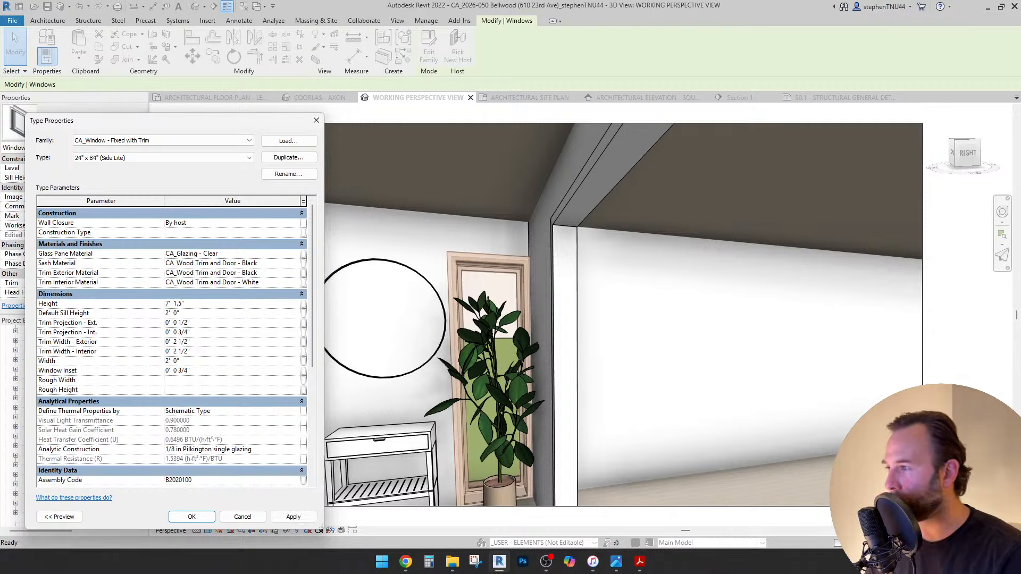
pyautogui.write('7\' 1.5"')
pyautogui.click(293, 516)
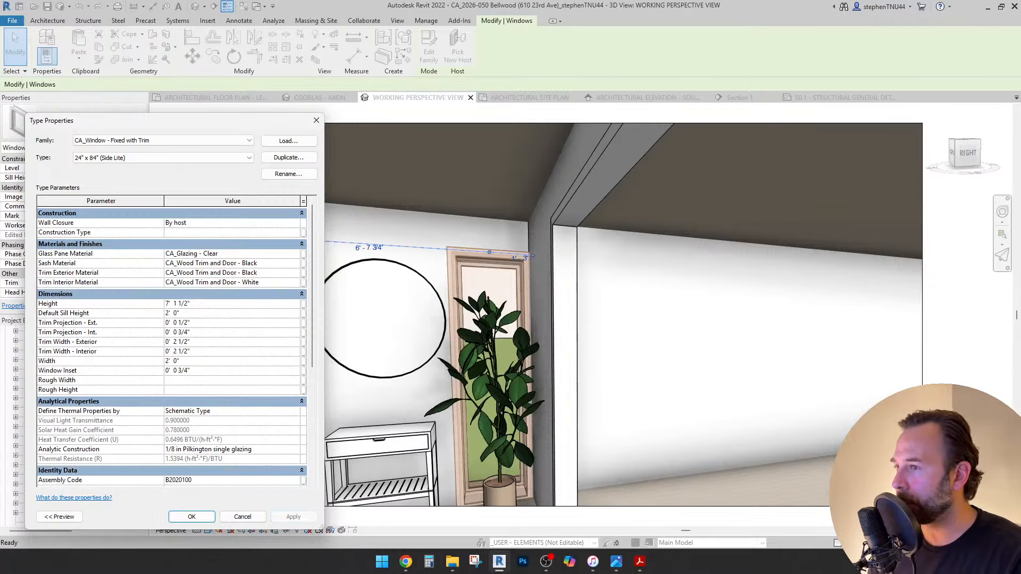
# Duplicate the window type as 24" x 84" with a 7' 0" height.
pyautogui.click(288, 157)
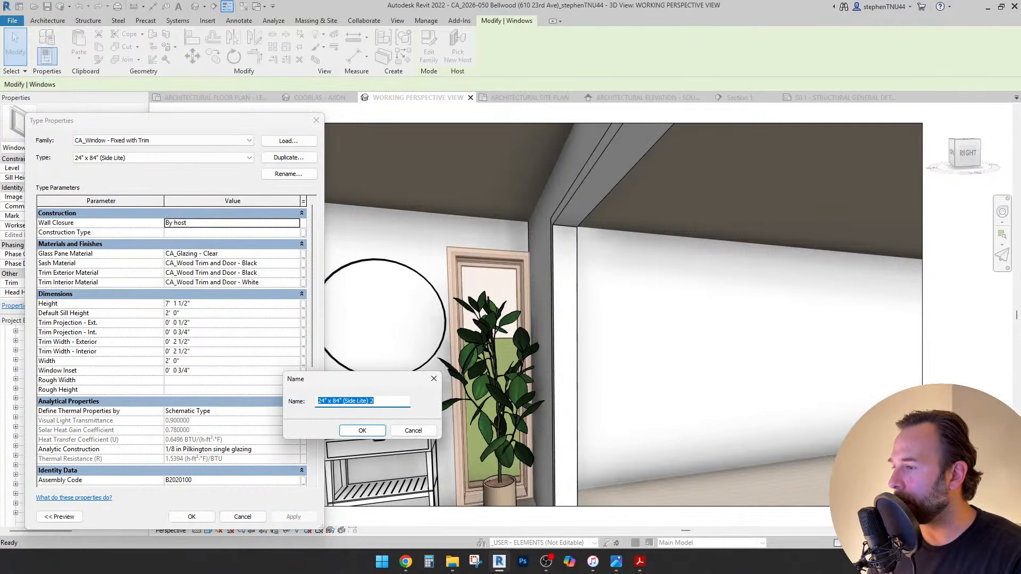
pyautogui.moveTo(376, 401); pyautogui.dragTo(340, 401)
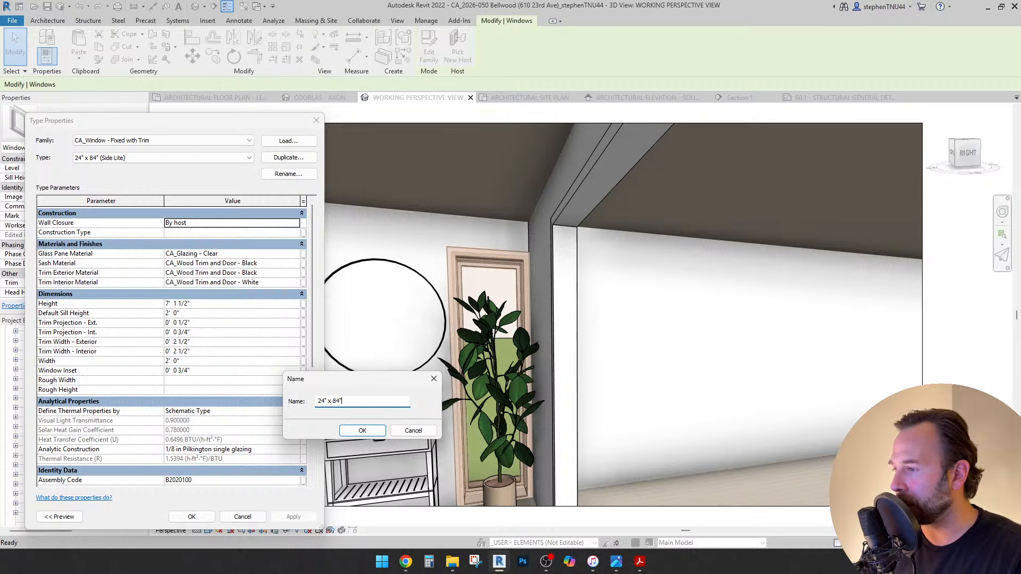
pyautogui.press('Return')
pyautogui.click(231, 303)
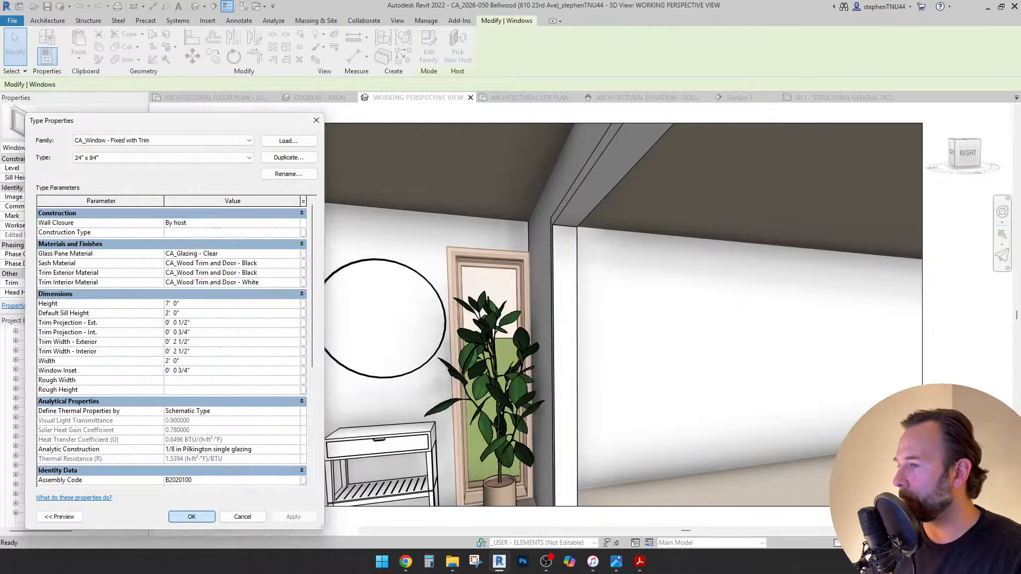
pyautogui.click(191, 517)
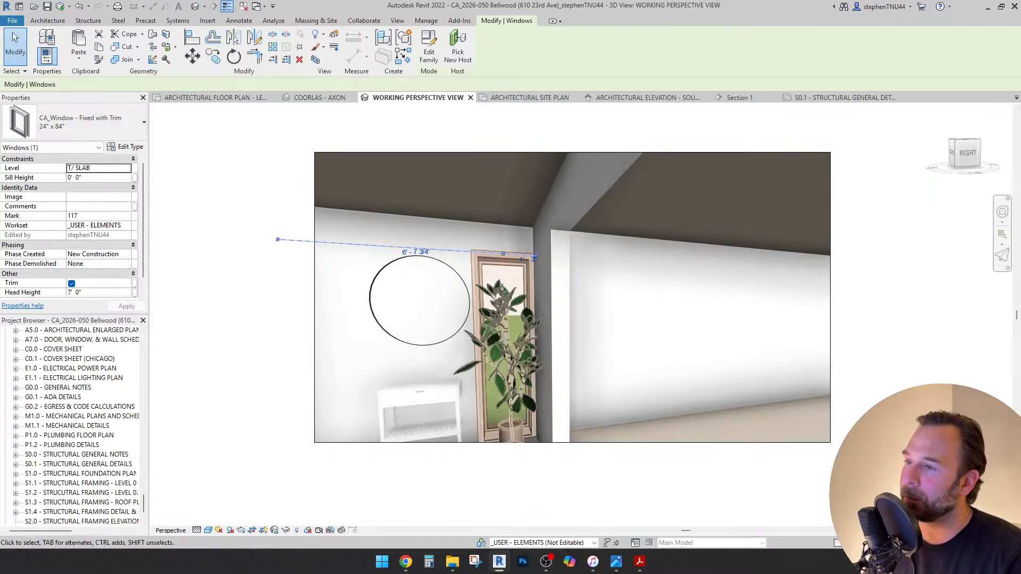
# On the Level 01 plan, nudge the window 2½" along the wall.
pyautogui.click(215, 97)
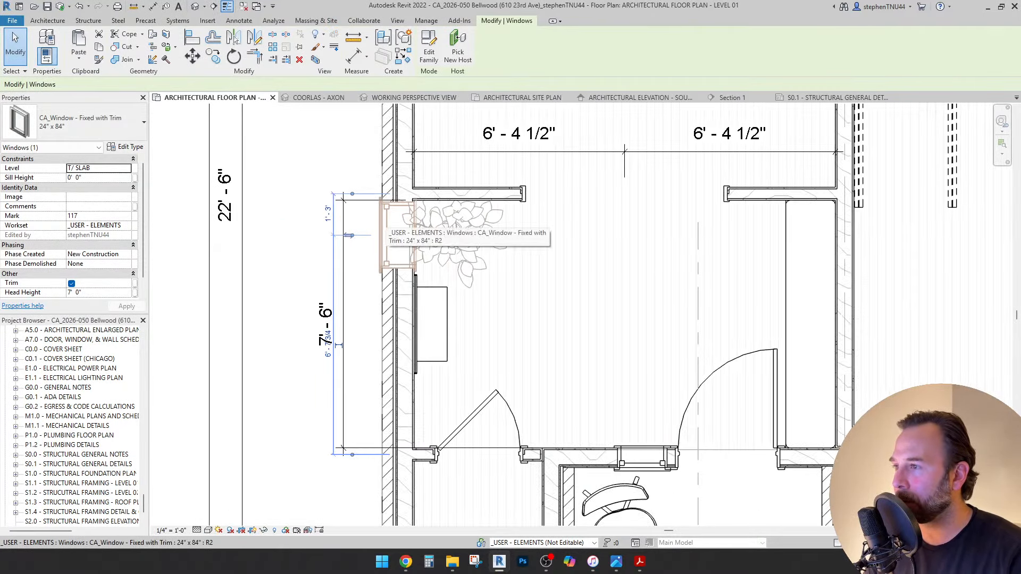
pyautogui.press('Down')
pyautogui.press('Down')
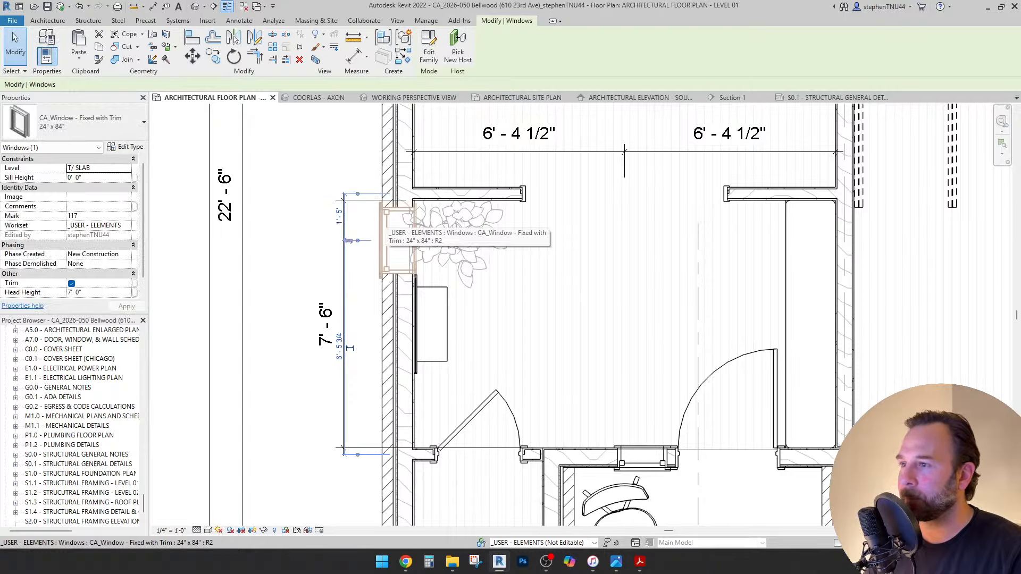
pyautogui.press('Down')
pyautogui.press('Down')
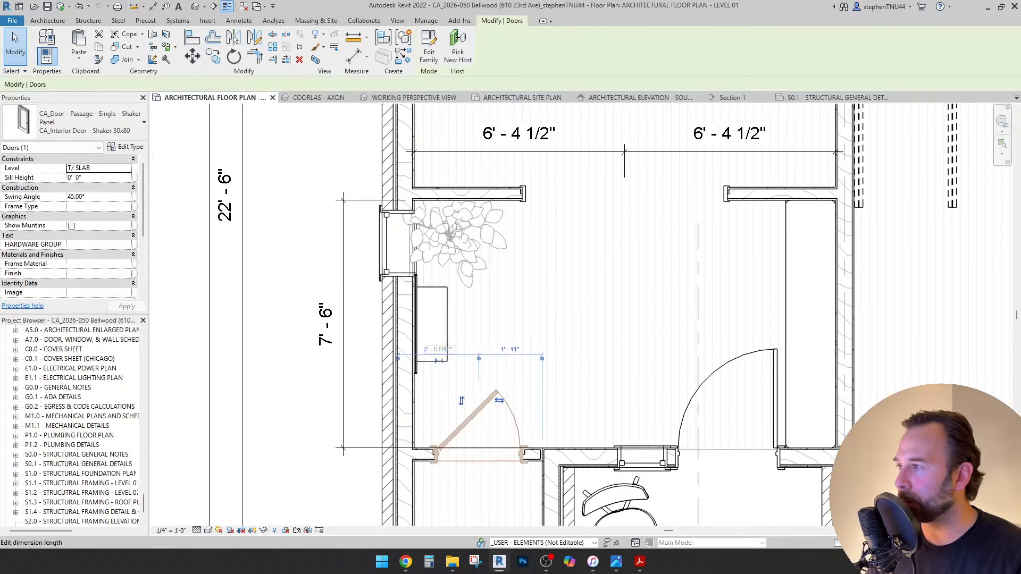
# Set the interior door's Swing Angle to 90.
pyautogui.click(98, 196)
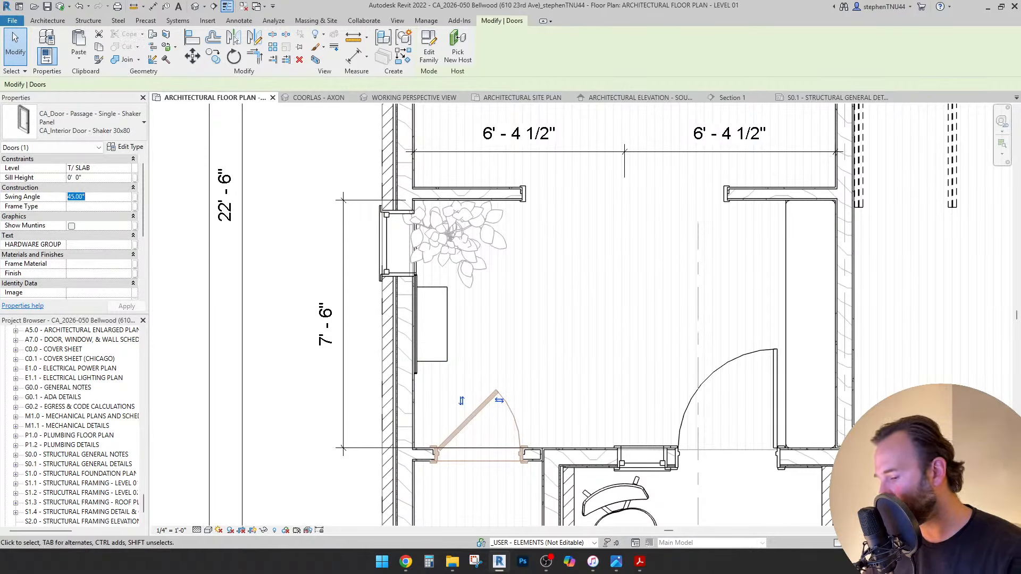
pyautogui.write('90')
pyautogui.press('Return')
pyautogui.press('Escape')
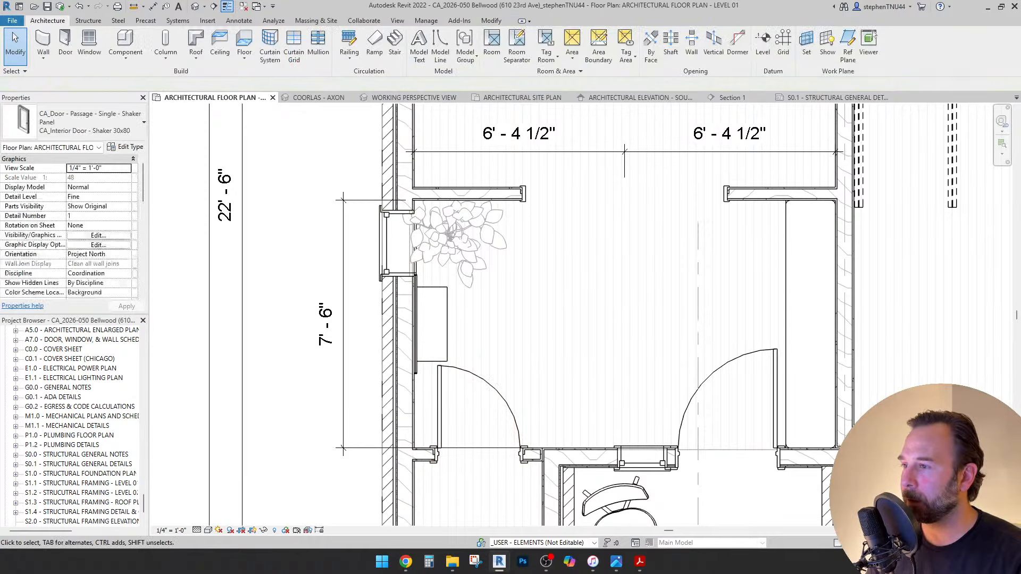
pyautogui.scroll(2, 442, 306)
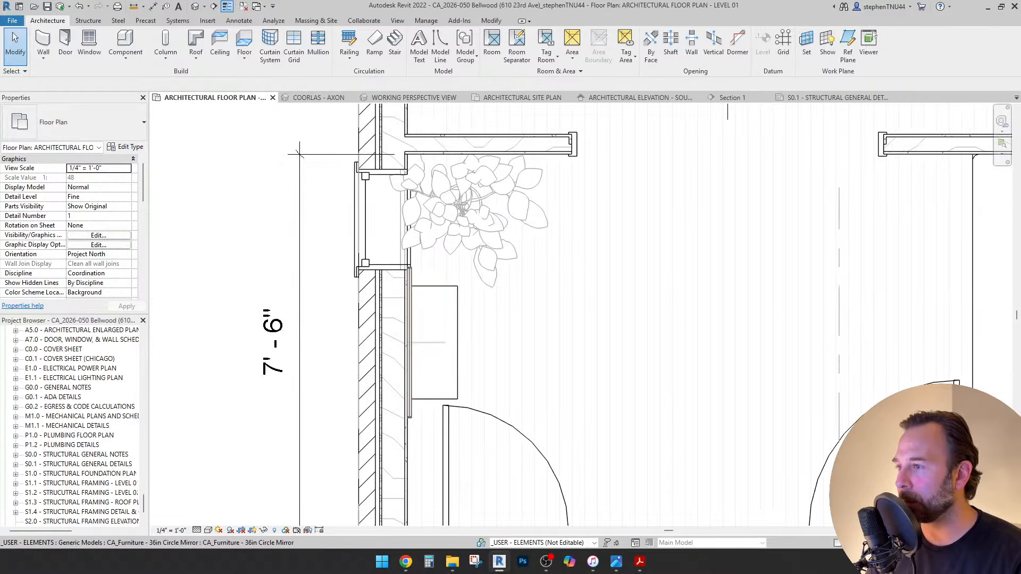
# Search the mirror's type list for 'mirror' and pick Mirror - 30x42 Rectangle Round Corners.
pyautogui.click(407, 319)
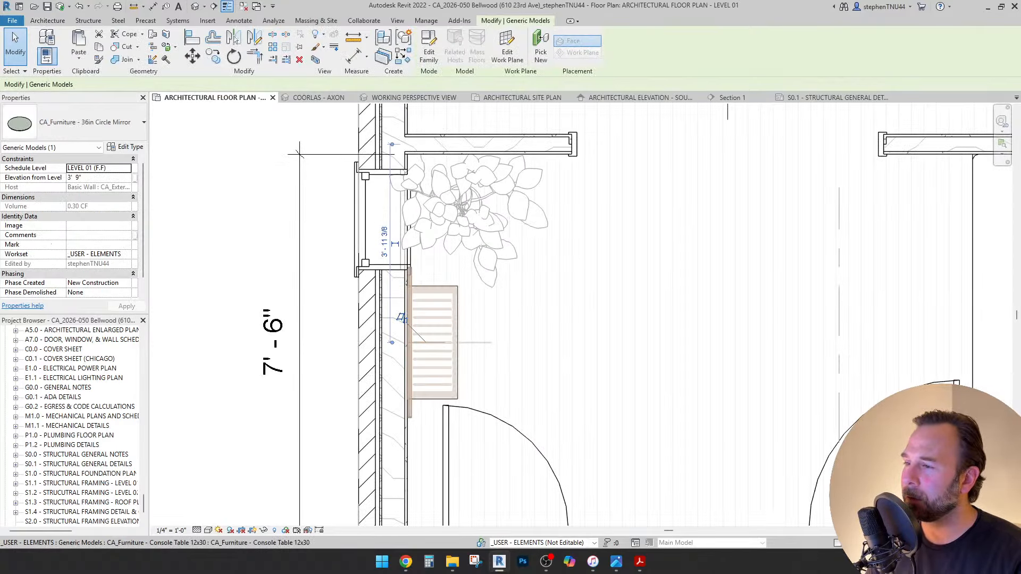
pyautogui.scroll(-2, 407, 319)
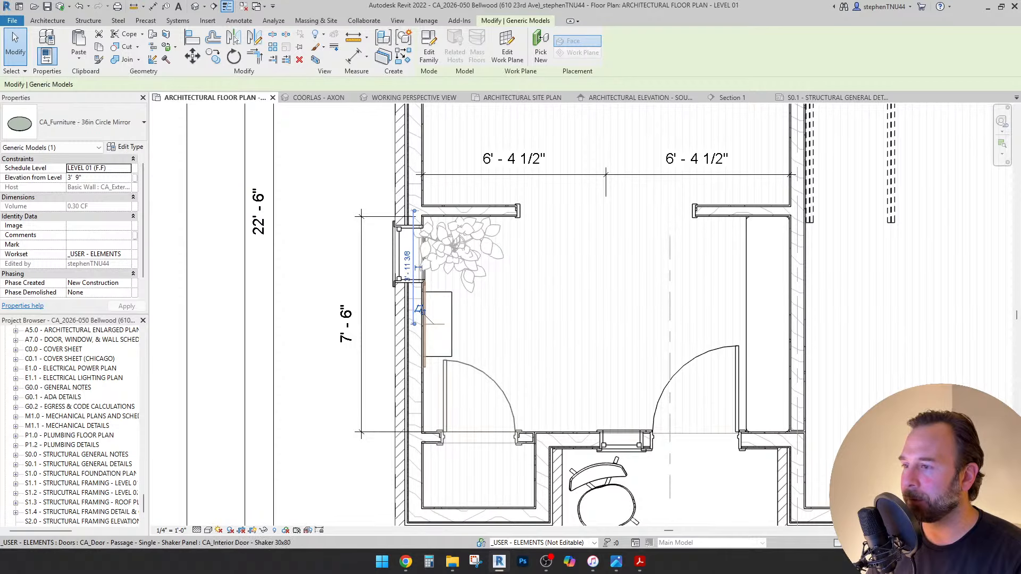
pyautogui.scroll(2, 427, 366)
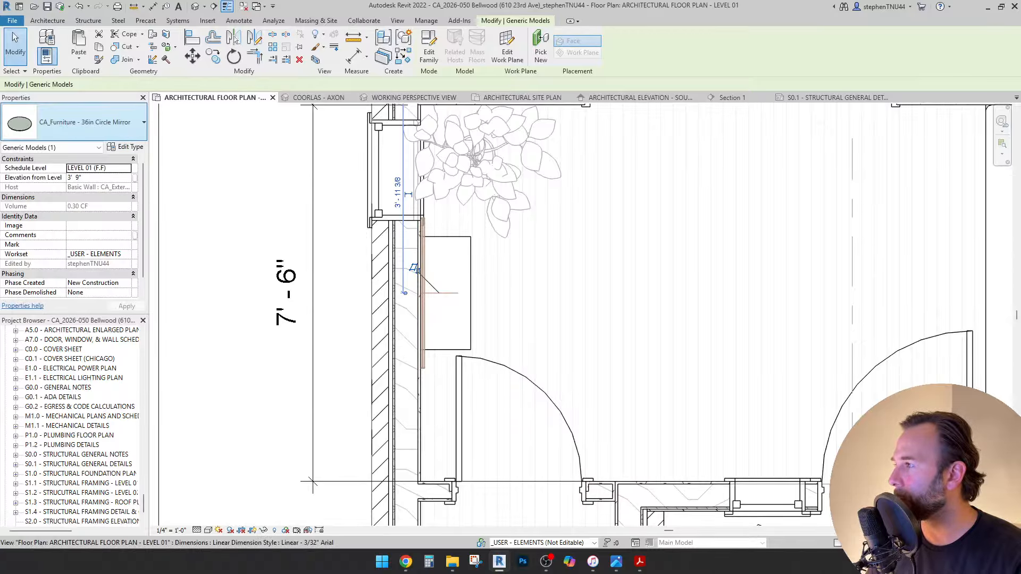
pyautogui.click(144, 122)
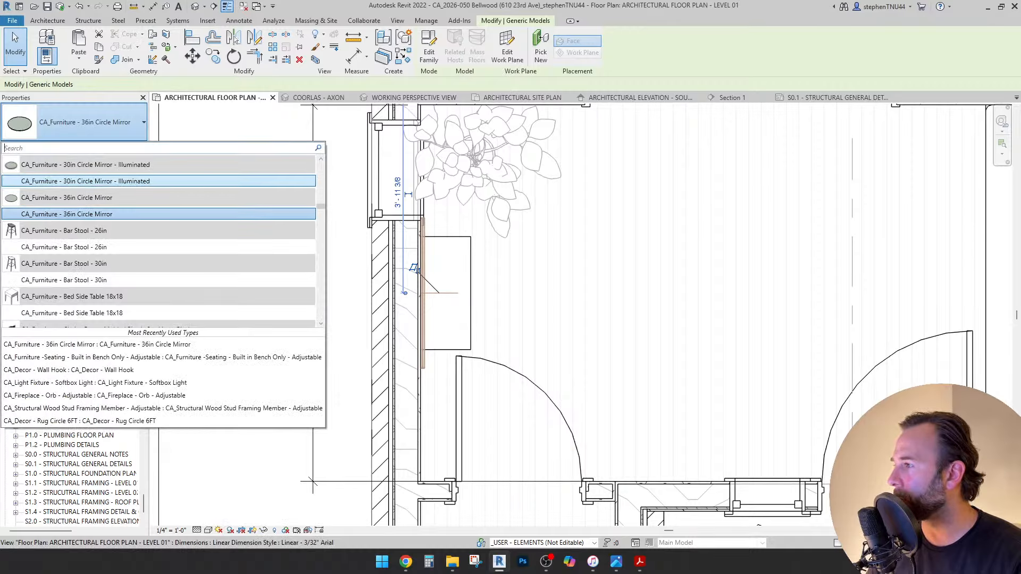
pyautogui.scroll(2, 160, 240)
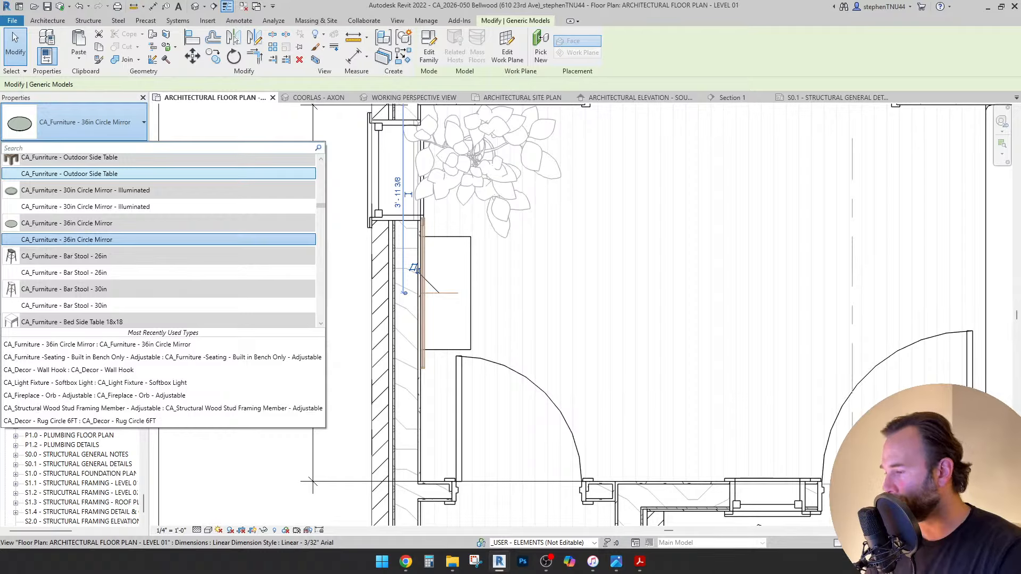
pyautogui.write('rror')
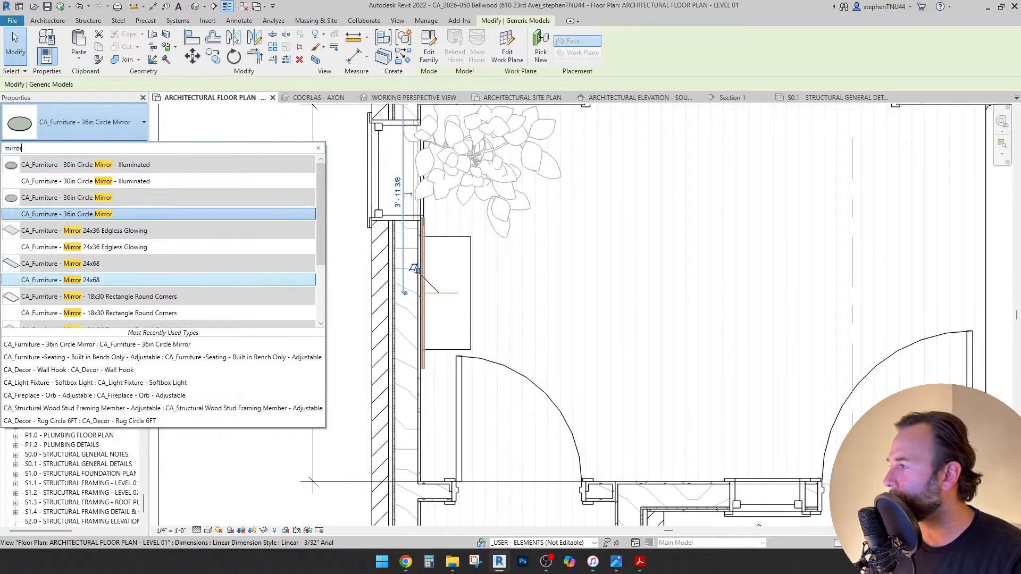
pyautogui.scroll(-5, 159, 274)
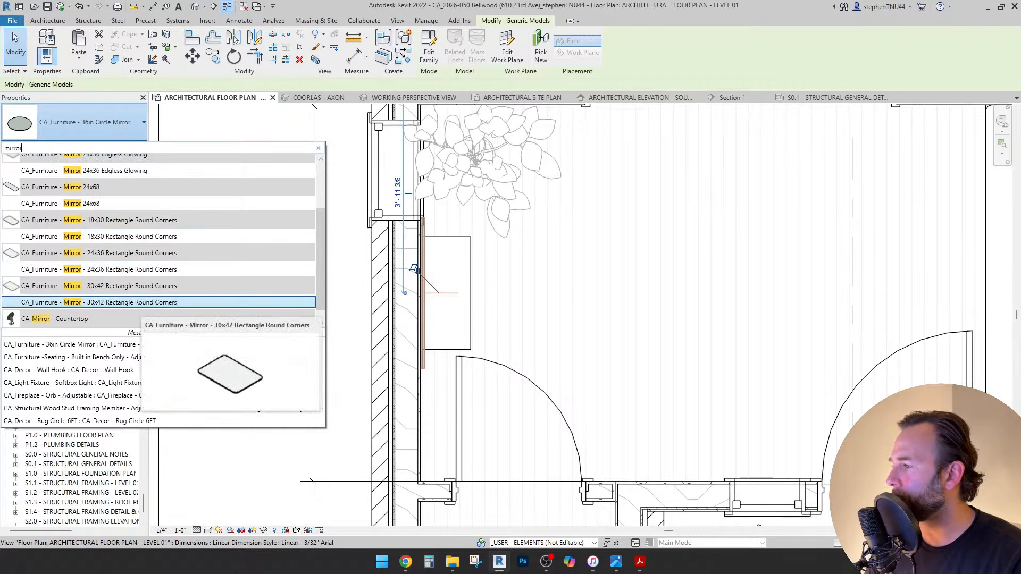
pyautogui.click(136, 302)
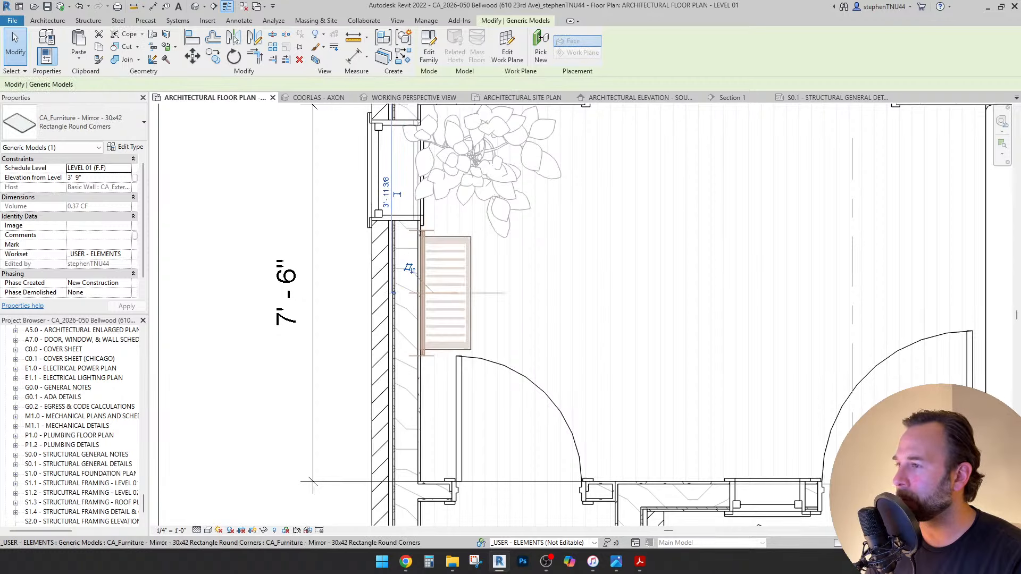
pyautogui.press('Escape')
pyautogui.scroll(2, 420, 264)
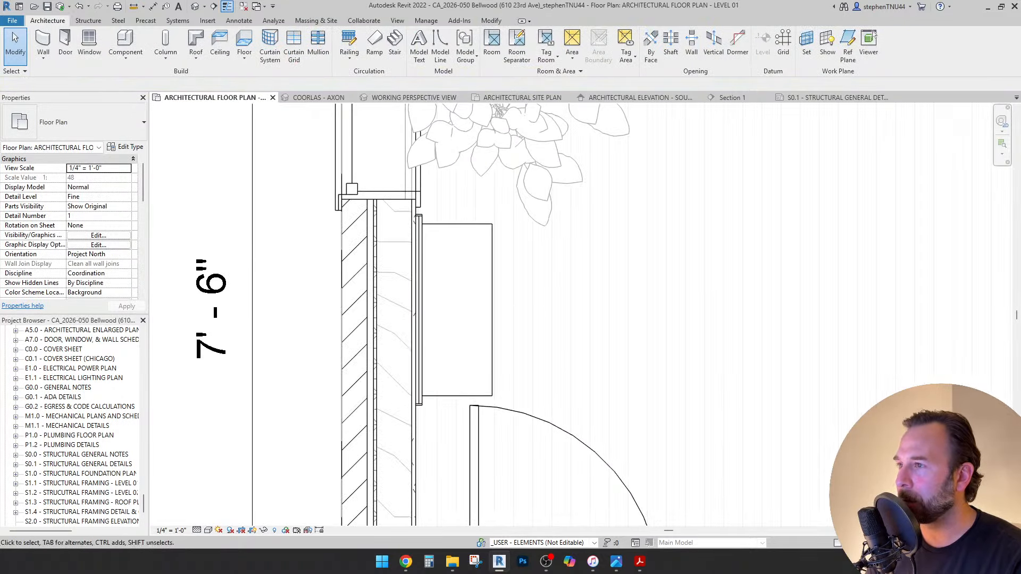
# In the perspective, set the mirror's Elevation from Level to 3' 3" and compare with undo/redo.
pyautogui.click(413, 97)
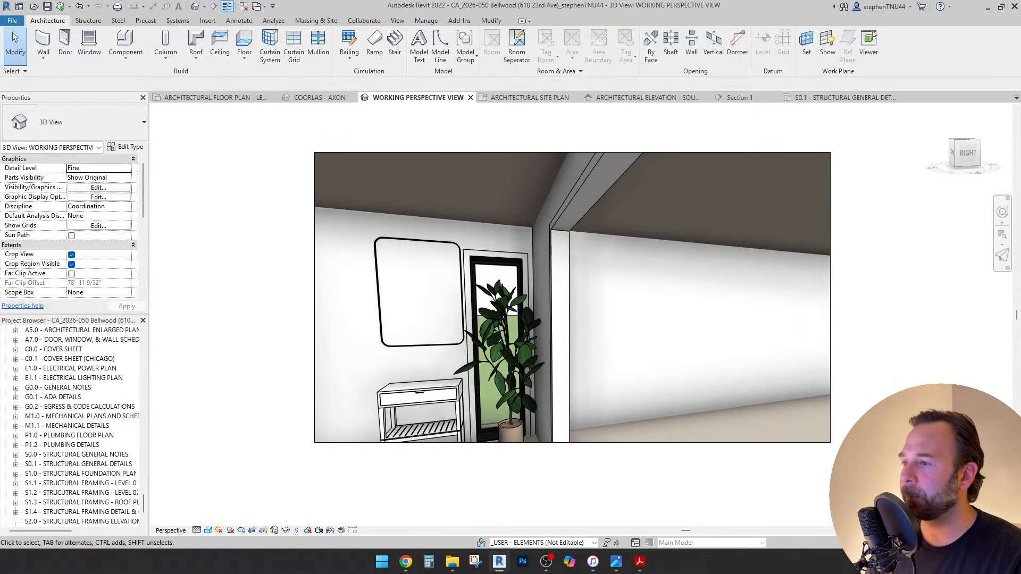
pyautogui.click(395, 268)
pyautogui.click(99, 177)
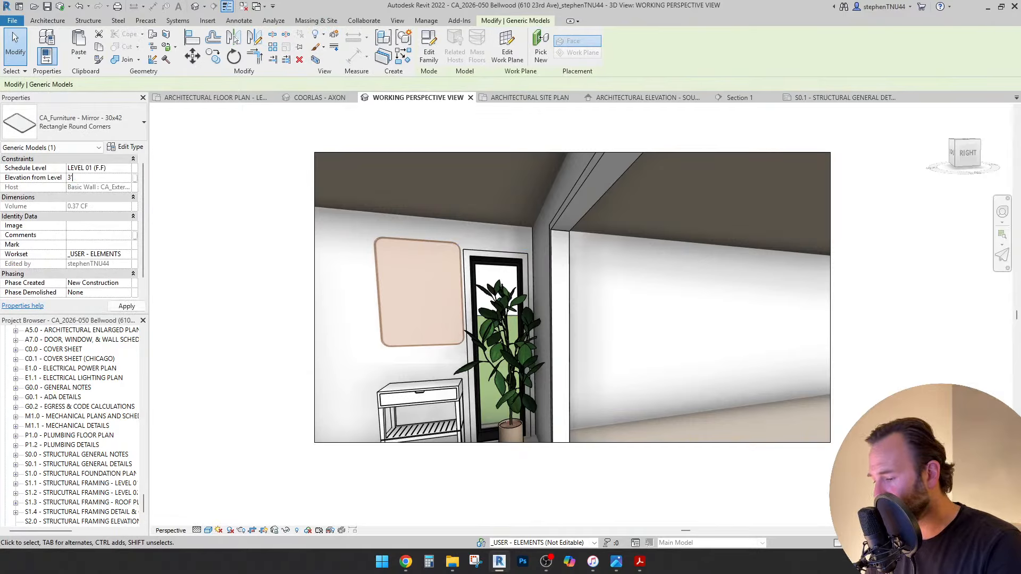
pyautogui.write("3'6")
pyautogui.press('Return')
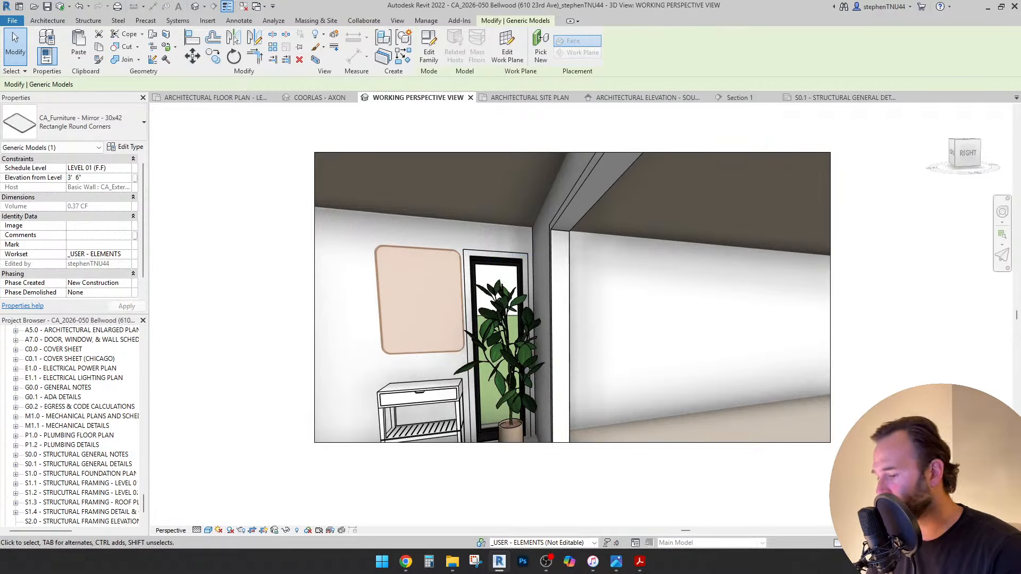
pyautogui.press('BackSpace')
pyautogui.press('BackSpace')
pyautogui.write('3')
pyautogui.press('Return')
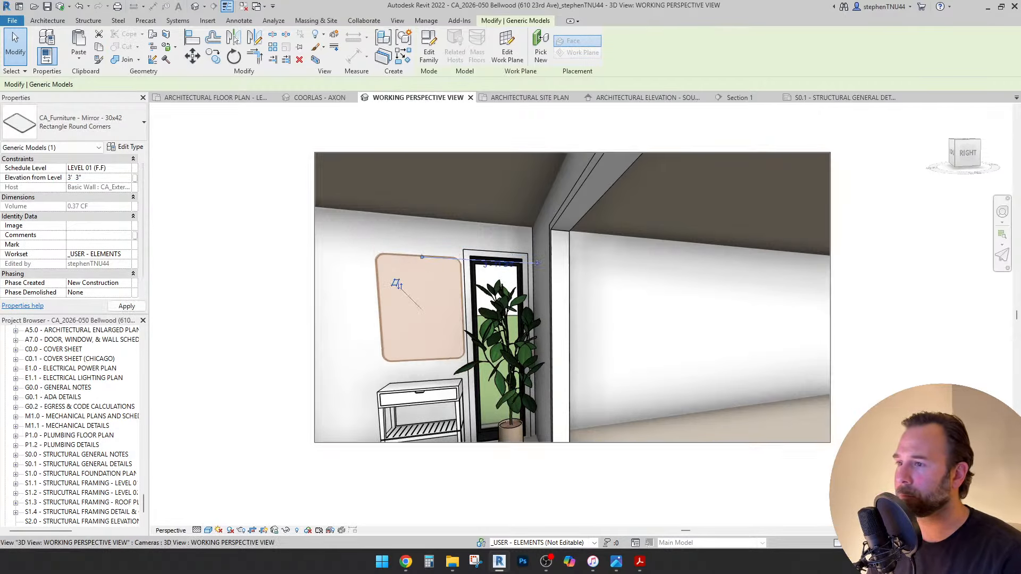
pyautogui.press('Escape')
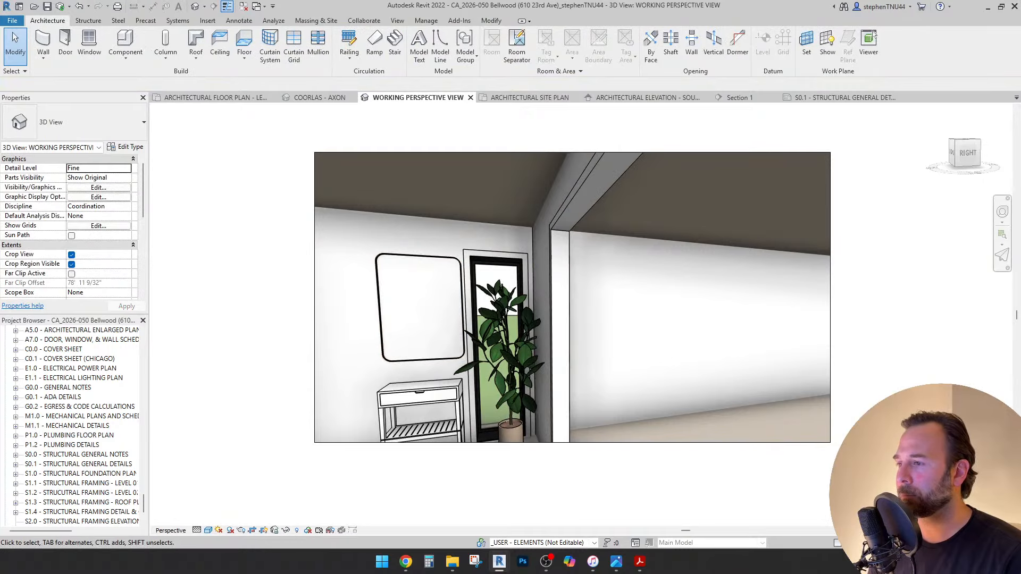
pyautogui.hotkey('ctrl', 'z')
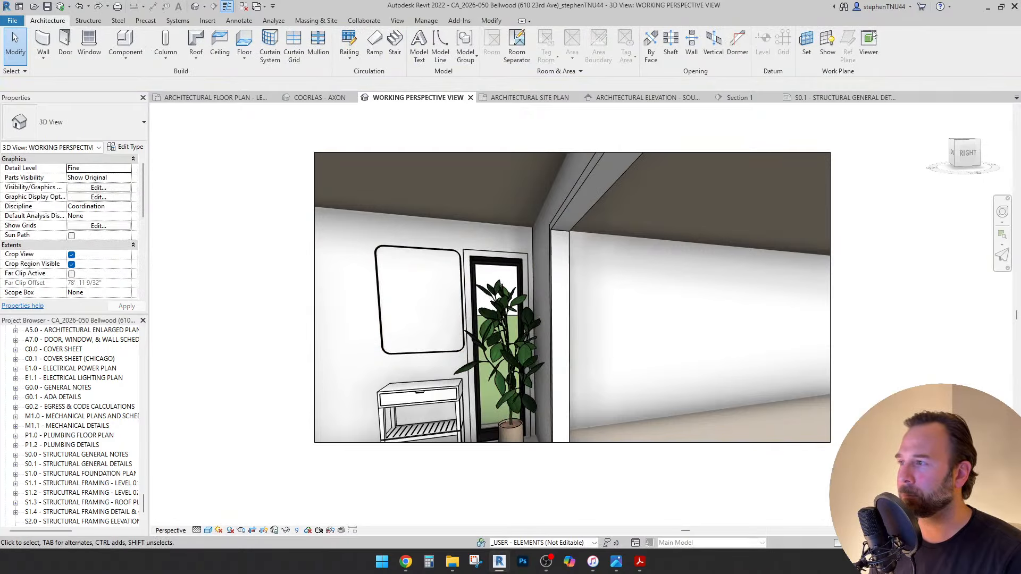
pyautogui.hotkey('ctrl', 'y')
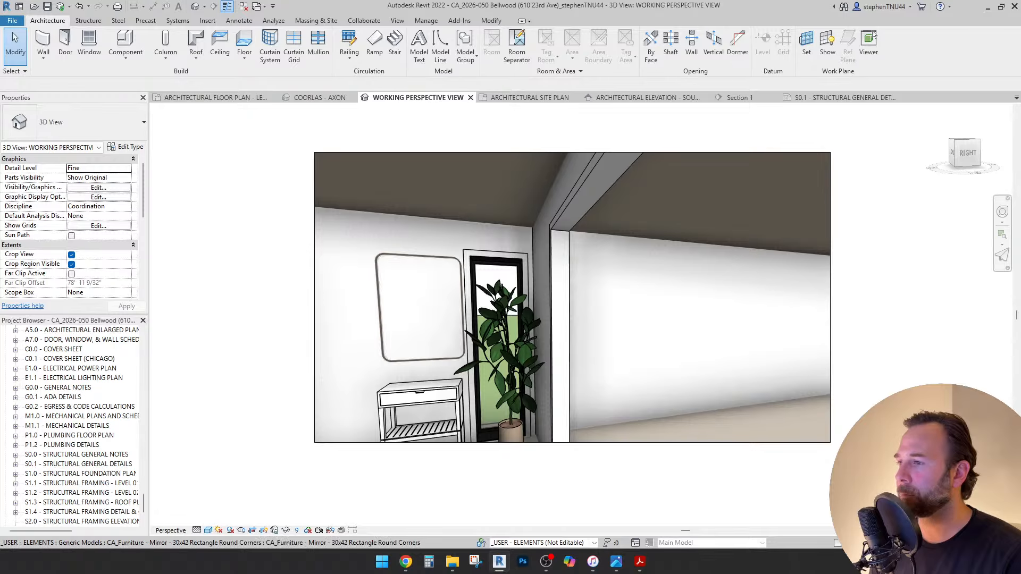
pyautogui.scroll(2, 550, 380)
# Turn the view to reveal the door, then select the mirror and console table.
pyautogui.moveTo(551, 380); pyautogui.dragTo(553, 405, button='middle')
pyautogui.hotkey('shift', 'w')
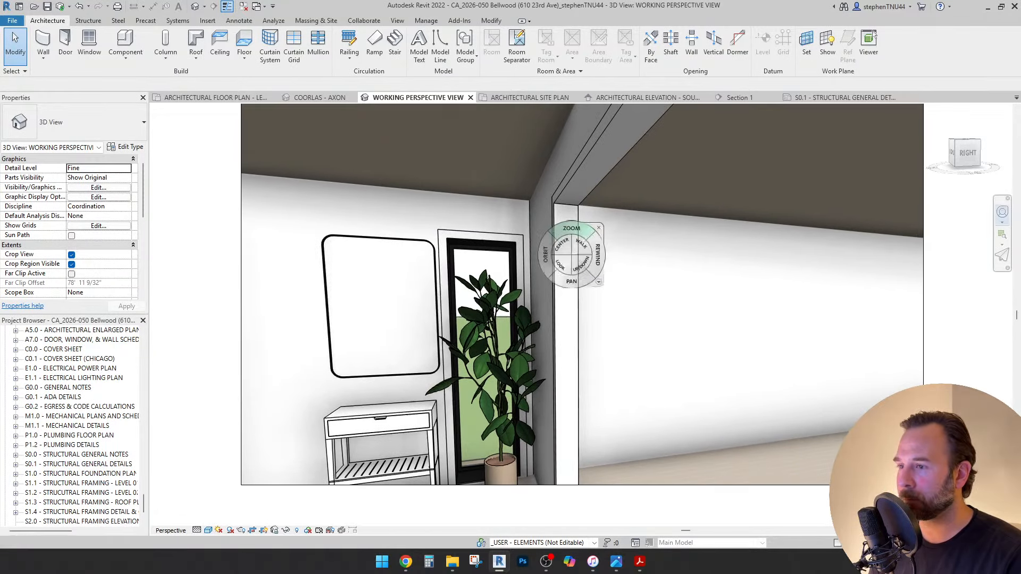
pyautogui.moveTo(562, 382); pyautogui.dragTo(404, 376)
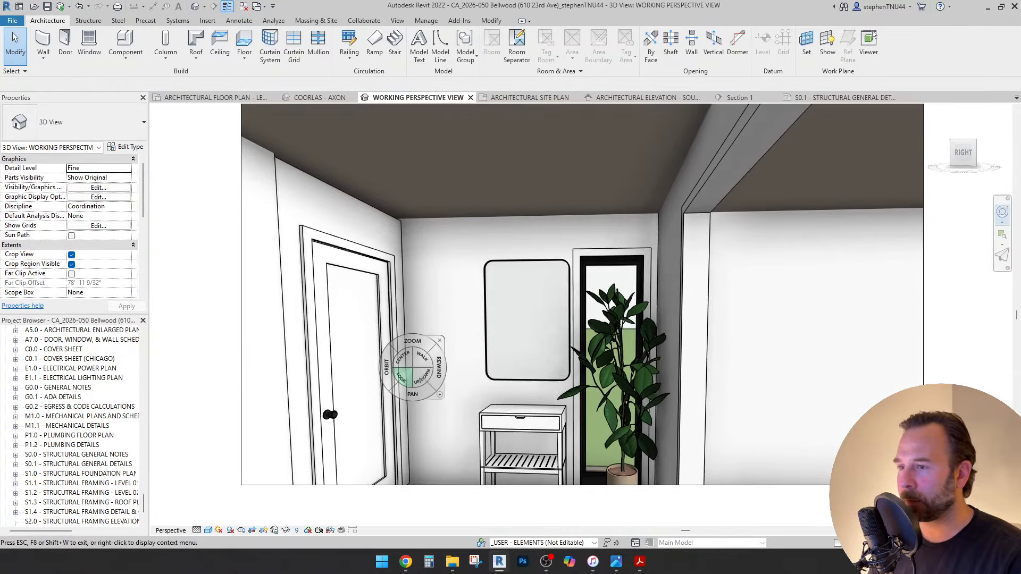
pyautogui.hotkey('shift', 'w')
pyautogui.click(499, 295)
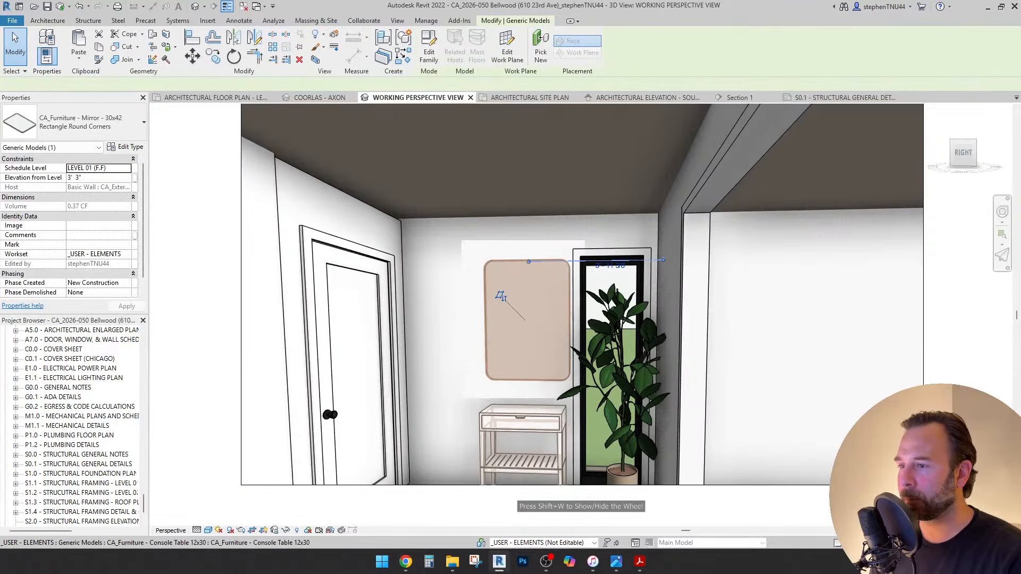
pyautogui.keyDown('ctrl'); pyautogui.click(522, 418); pyautogui.keyUp('ctrl')
pyautogui.click(215, 97)
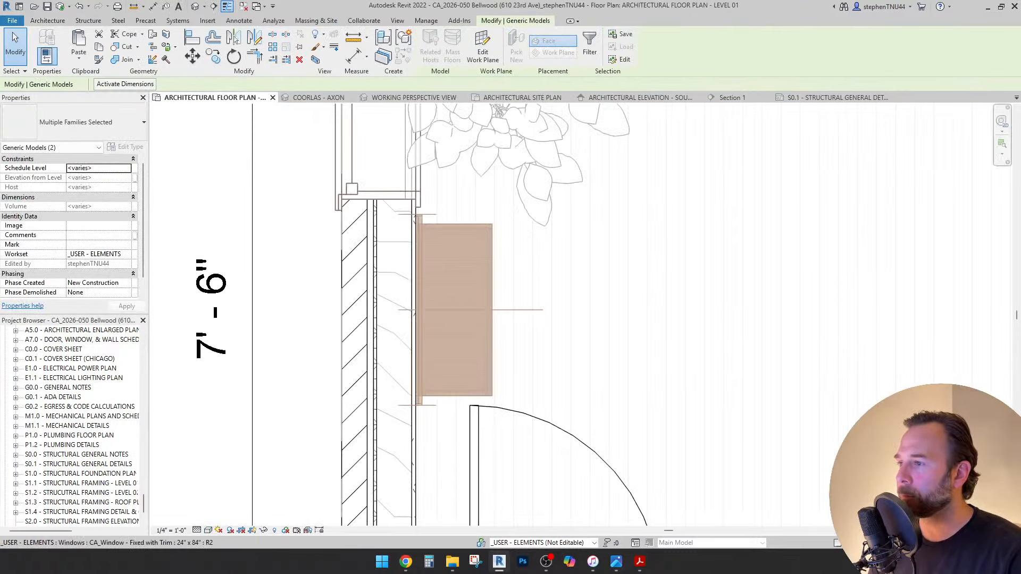
# Nudge the console and mirror down slightly, then pan to show the whole entry.
pyautogui.press('Down')
pyautogui.press('Down')
pyautogui.press('Down')
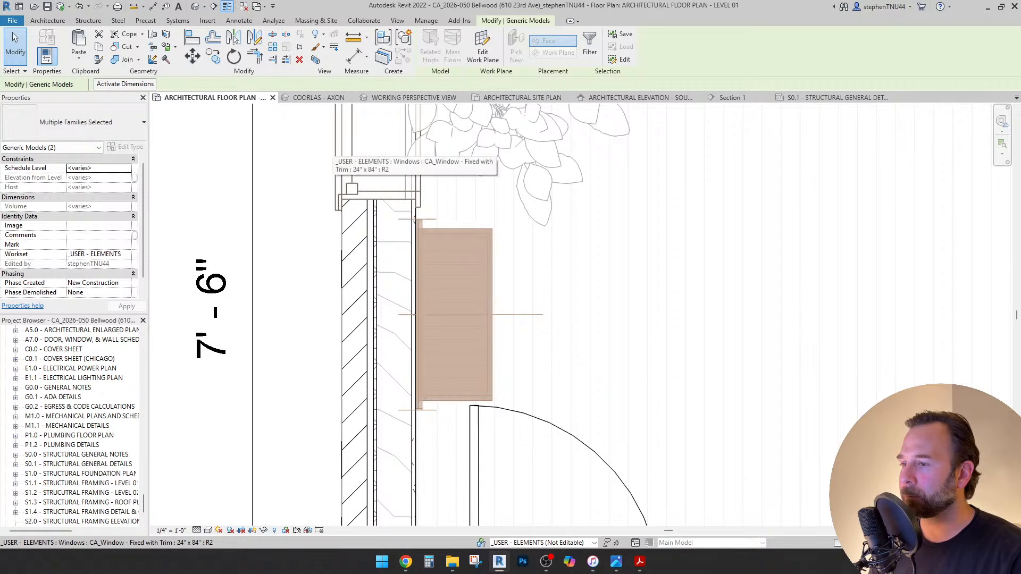
pyautogui.scroll(-4, 302, 164)
pyautogui.press('Escape')
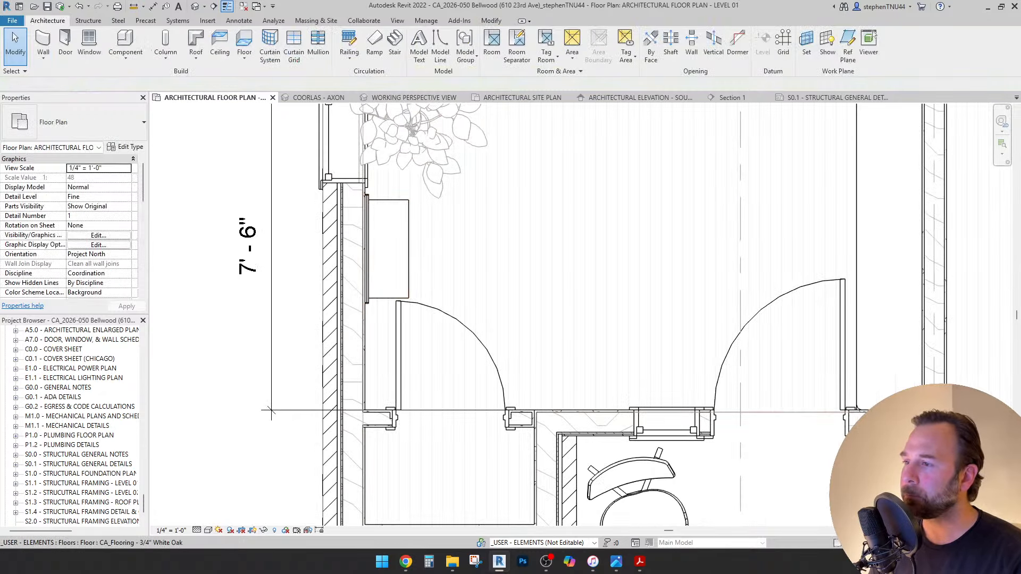
pyautogui.scroll(-1, 461, 245)
pyautogui.moveTo(461, 246); pyautogui.dragTo(418, 242, button='middle')
pyautogui.scroll(-1, 417, 243)
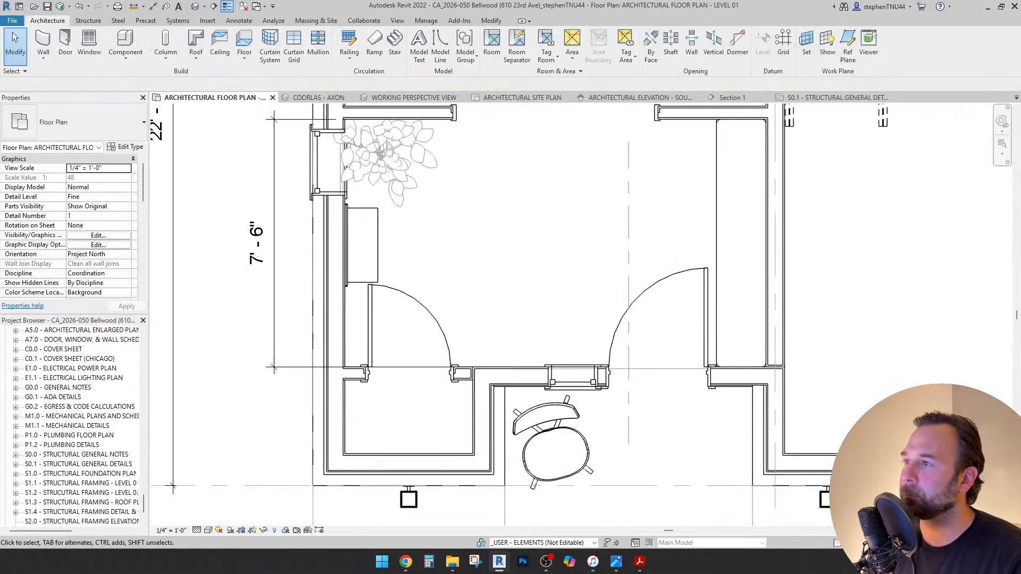
# Select the side-lite window and start a move, then cancel it.
pyautogui.click(315, 141)
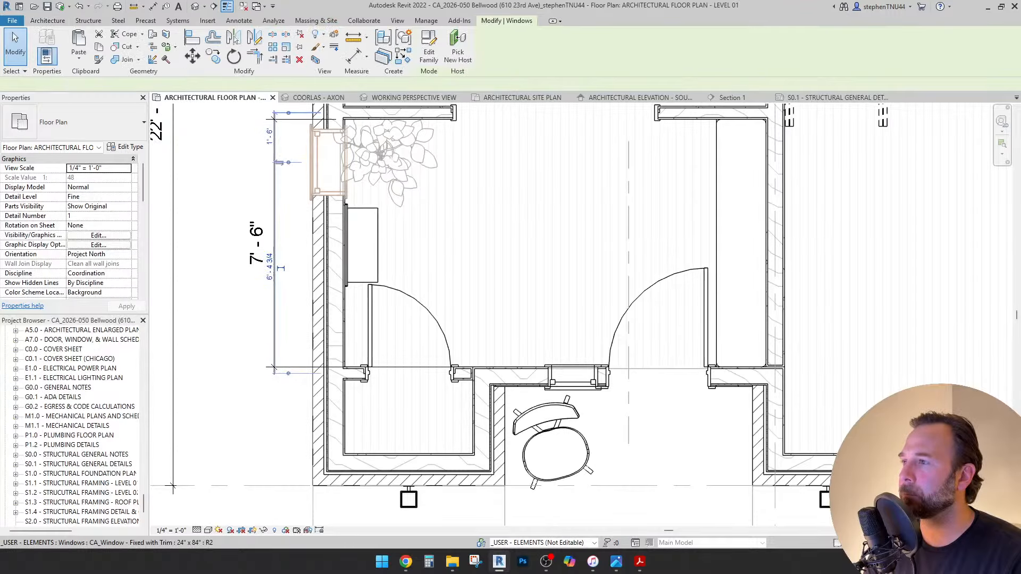
pyautogui.scroll(1, 314, 140)
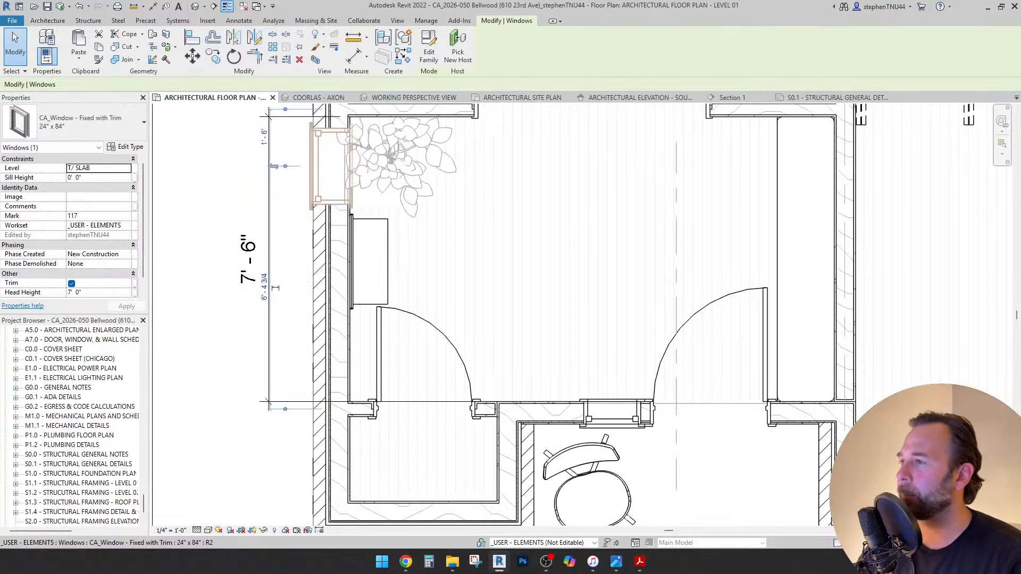
pyautogui.scroll(2, 319, 139)
pyautogui.click(192, 56)
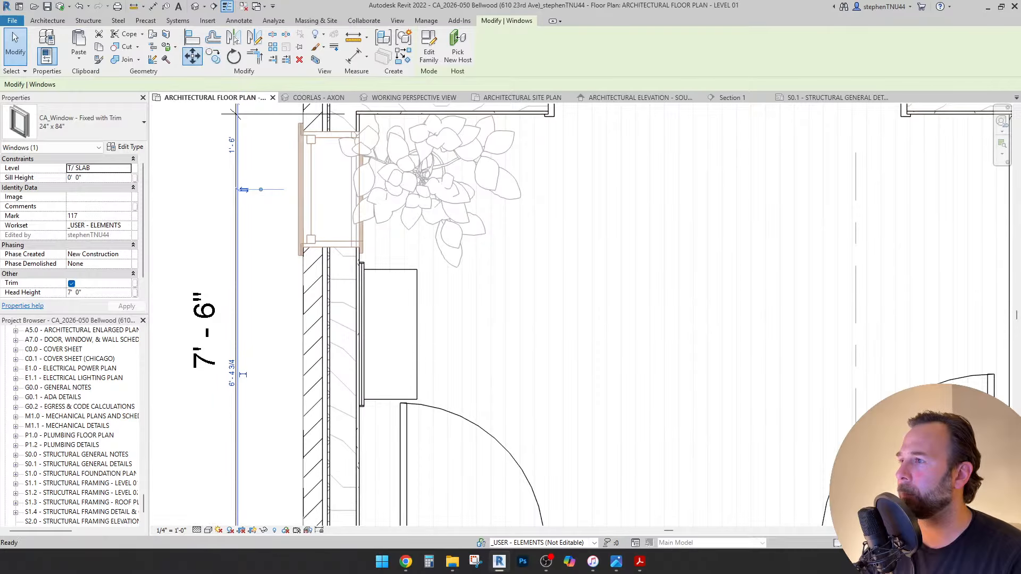
pyautogui.scroll(2, 364, 114)
pyautogui.press('Escape')
pyautogui.press('Escape')
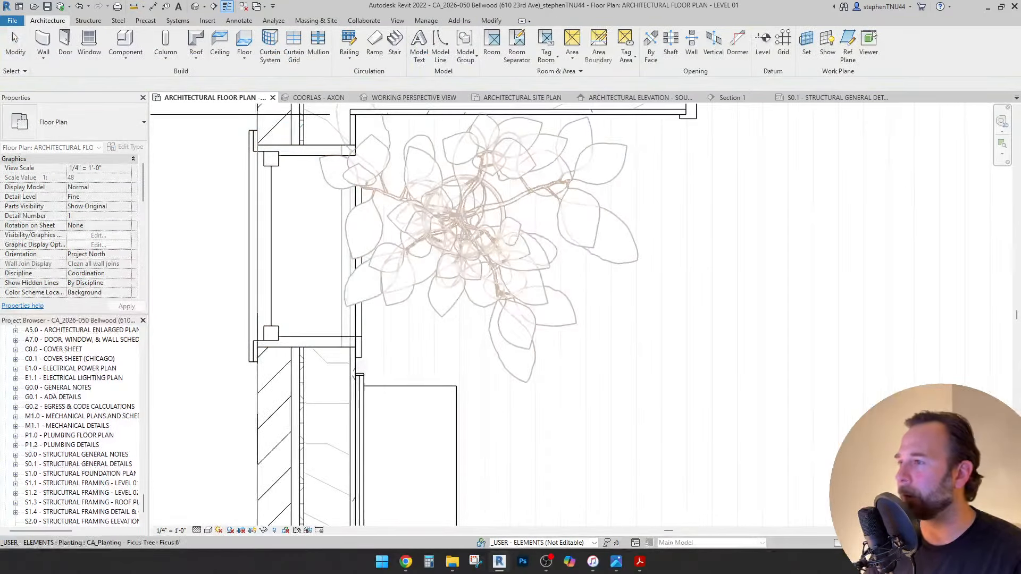
# Shift the ficus tree right and move it against the upper wall corner.
pyautogui.click(388, 144)
pyautogui.press('Right')
pyautogui.press('Right')
pyautogui.press('Right')
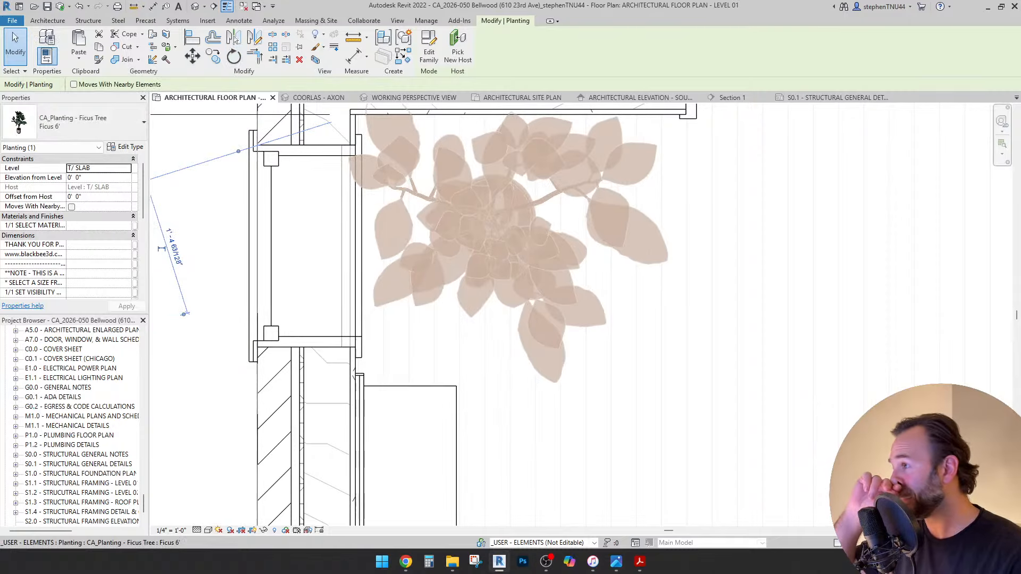
pyautogui.click(192, 57)
pyautogui.scroll(2, 364, 139)
pyautogui.click(359, 133)
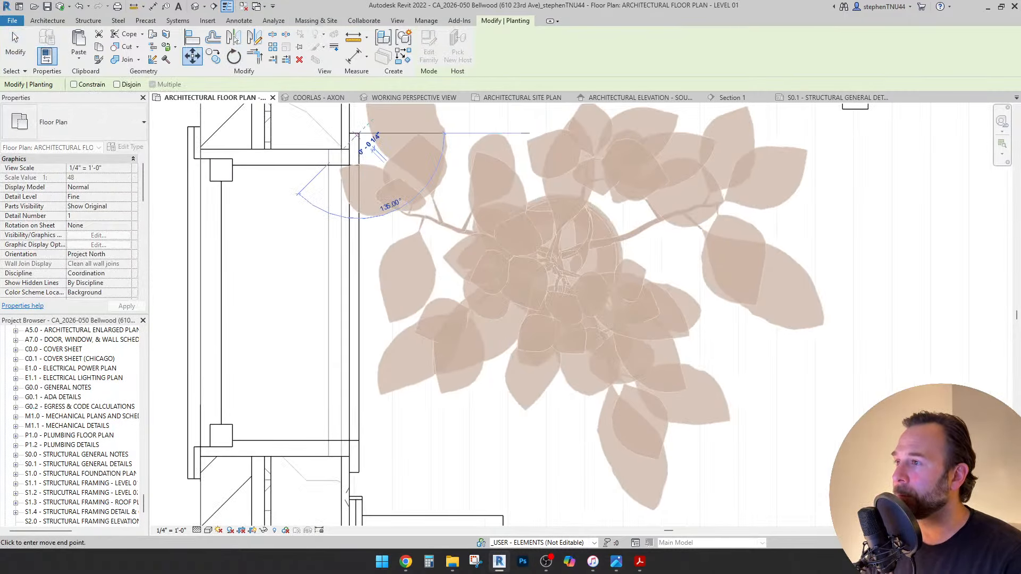
pyautogui.moveTo(350, 142); pyautogui.dragTo(357, 184, button='middle')
pyautogui.click(366, 144)
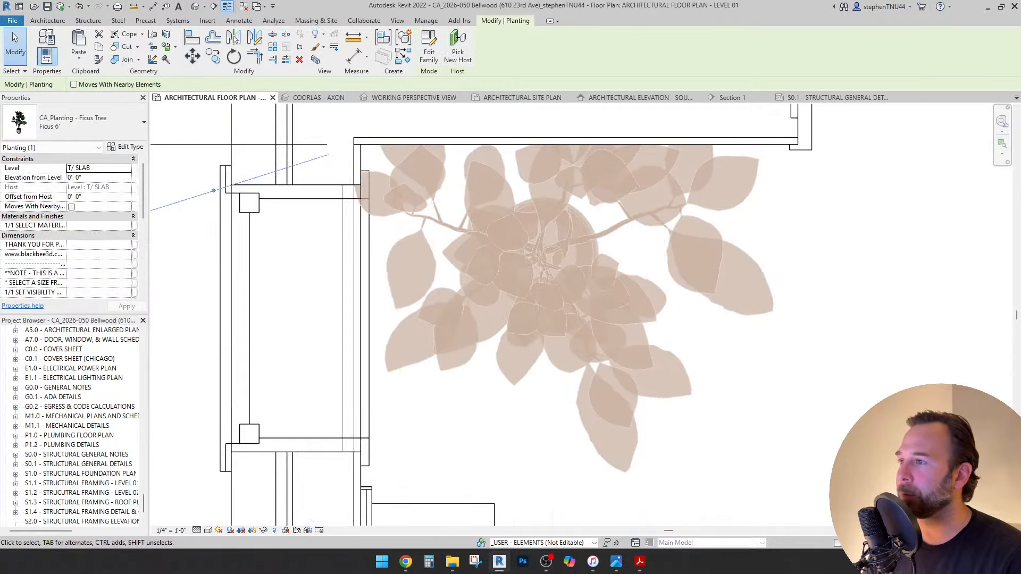
pyautogui.press('Escape')
# Move the side-lite window up 2 3/8" and return to the working perspective view.
pyautogui.click(282, 206)
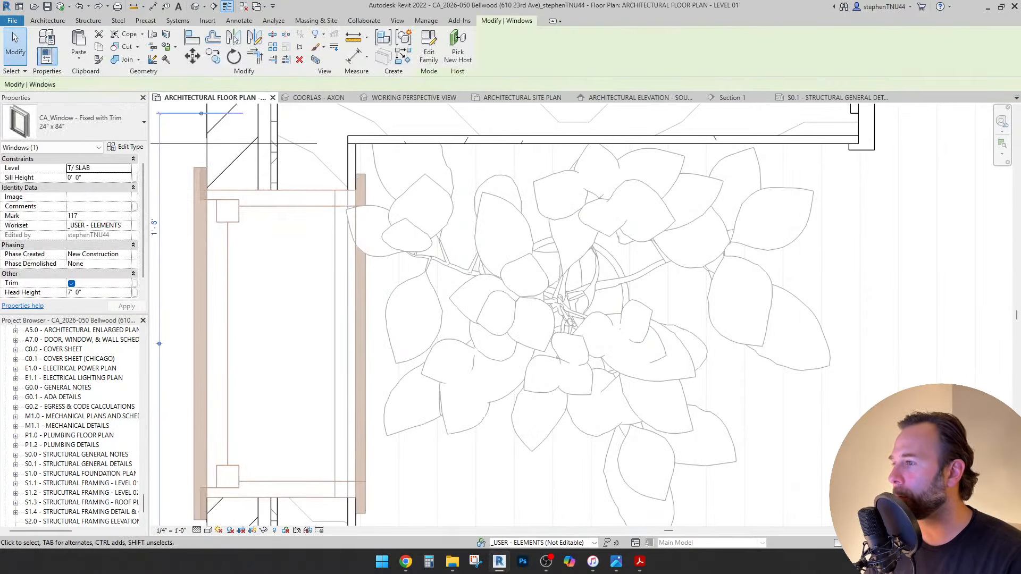
pyautogui.click(192, 55)
pyautogui.click(365, 174)
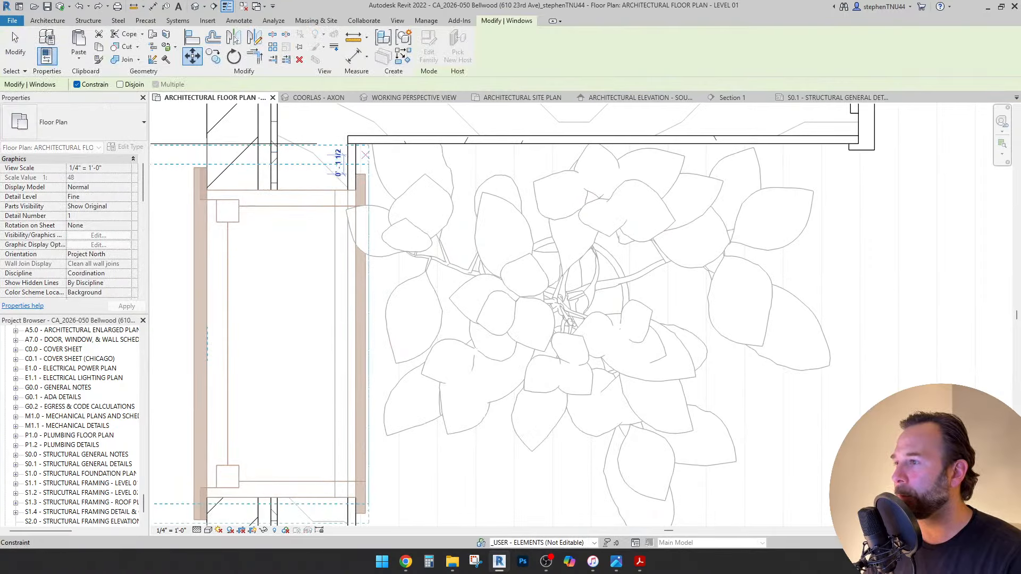
pyautogui.click(365, 143)
pyautogui.press('Escape')
pyautogui.scroll(-5, 286, 152)
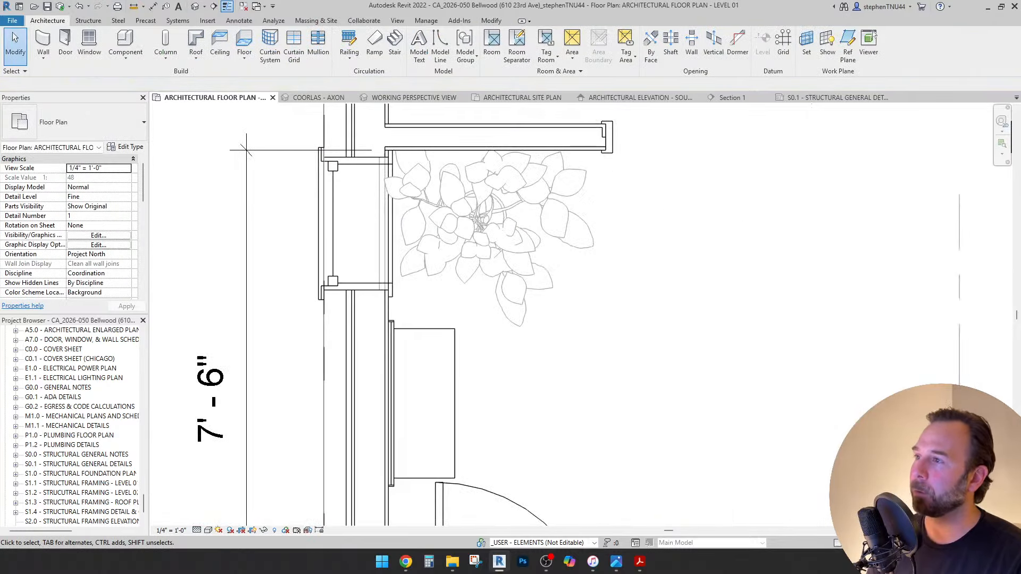
pyautogui.click(413, 97)
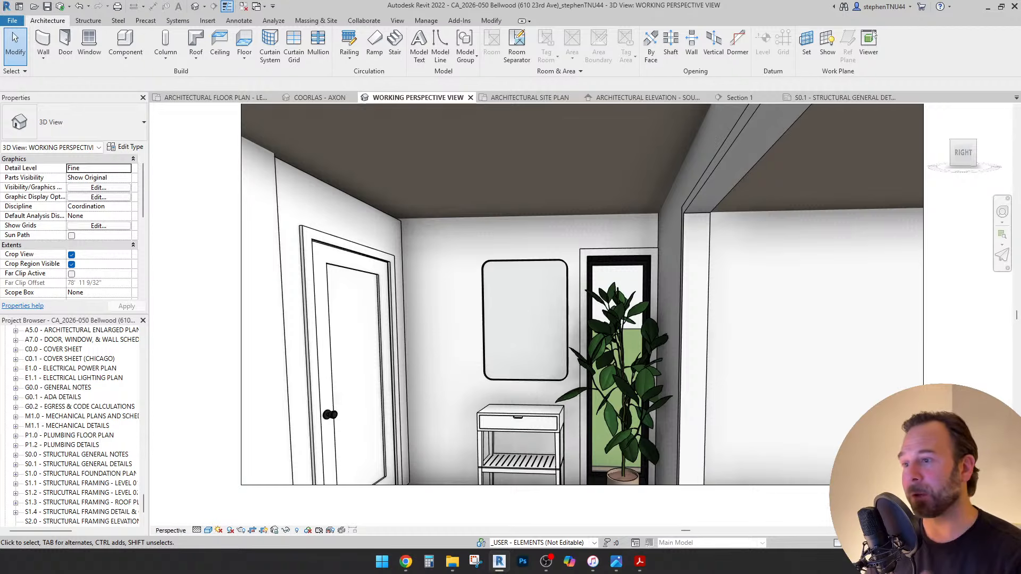
# Orbit the perspective view with the SteeringWheel to face the mirror wall.
pyautogui.click(590, 276)
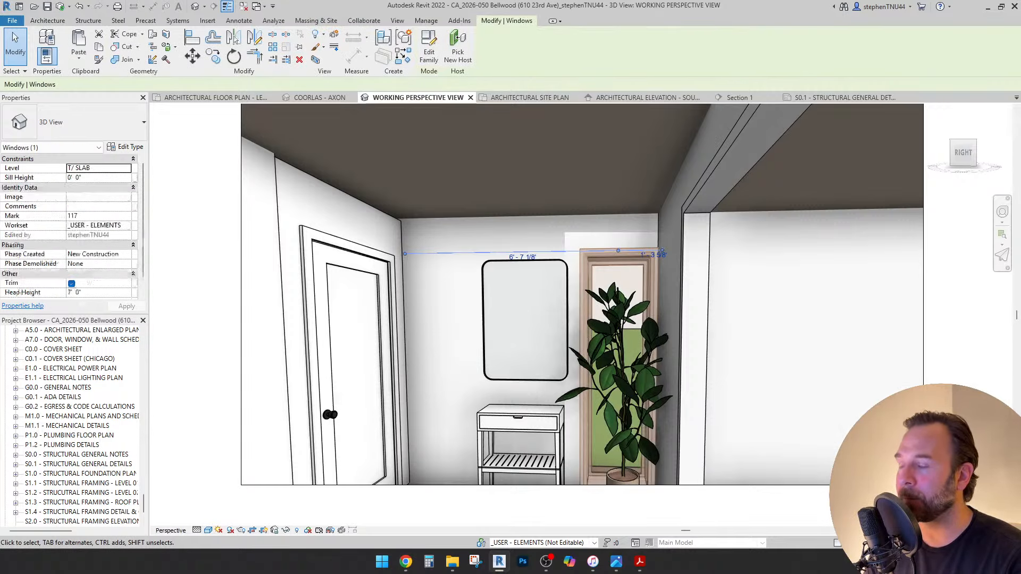
pyautogui.scroll(-3, 590, 277)
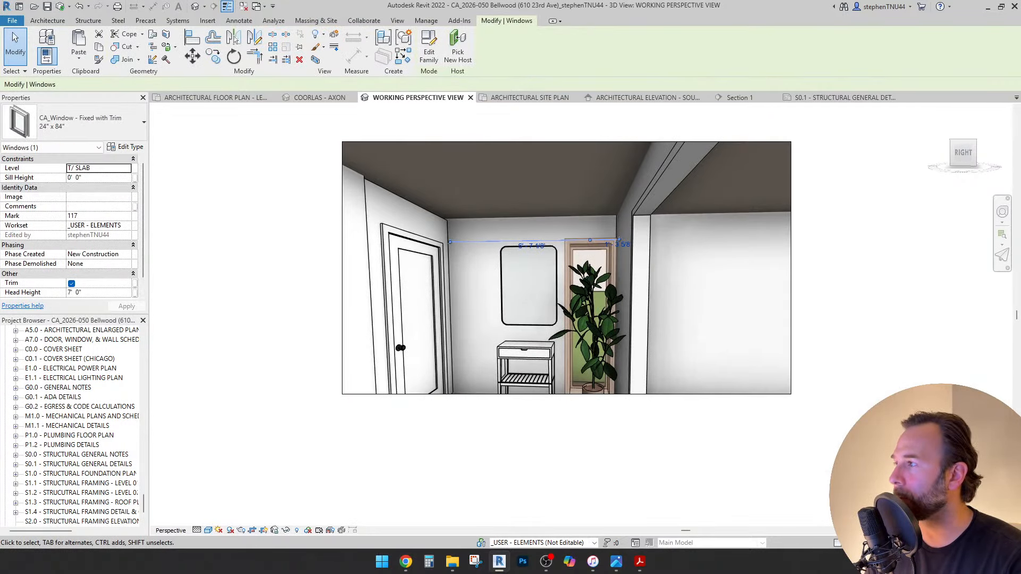
pyautogui.press('Escape')
pyautogui.press('F8')
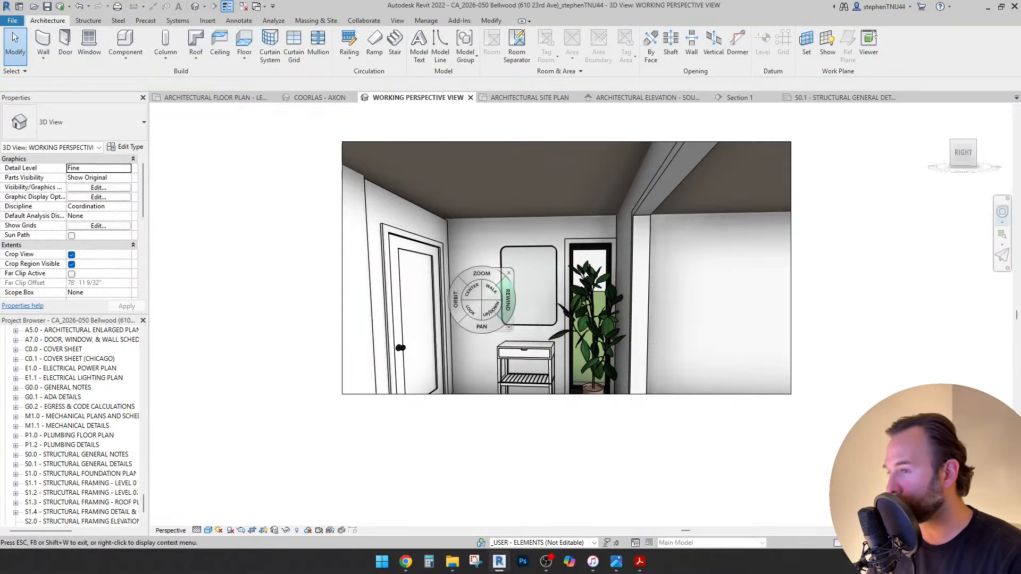
pyautogui.moveTo(455, 301); pyautogui.dragTo(479, 340)
pyautogui.press('Escape')
# Change the side-lite to CA_Window - Fixed 24" x 72" - Black and duplicate that type.
pyautogui.click(559, 290)
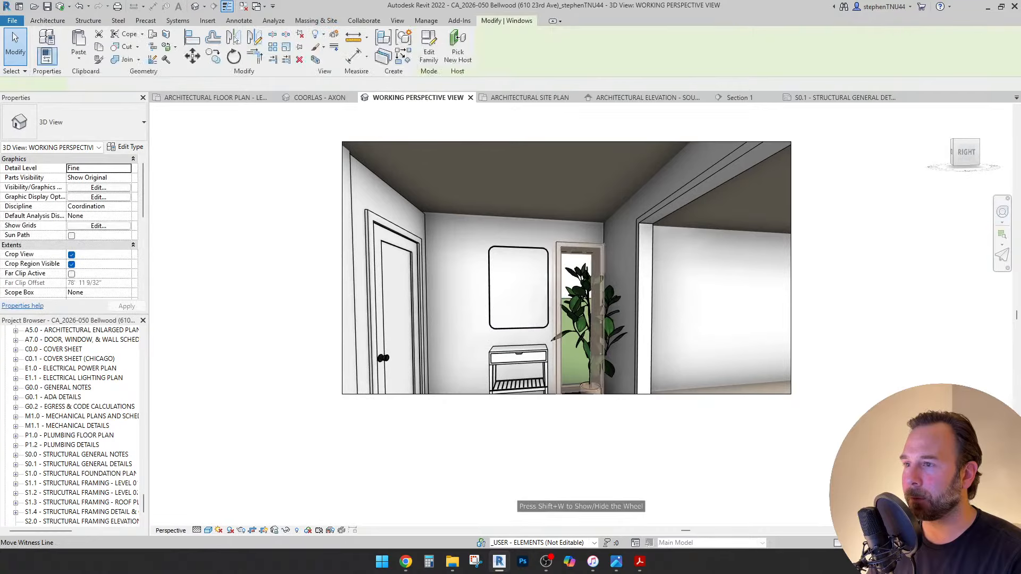
pyautogui.click(74, 123)
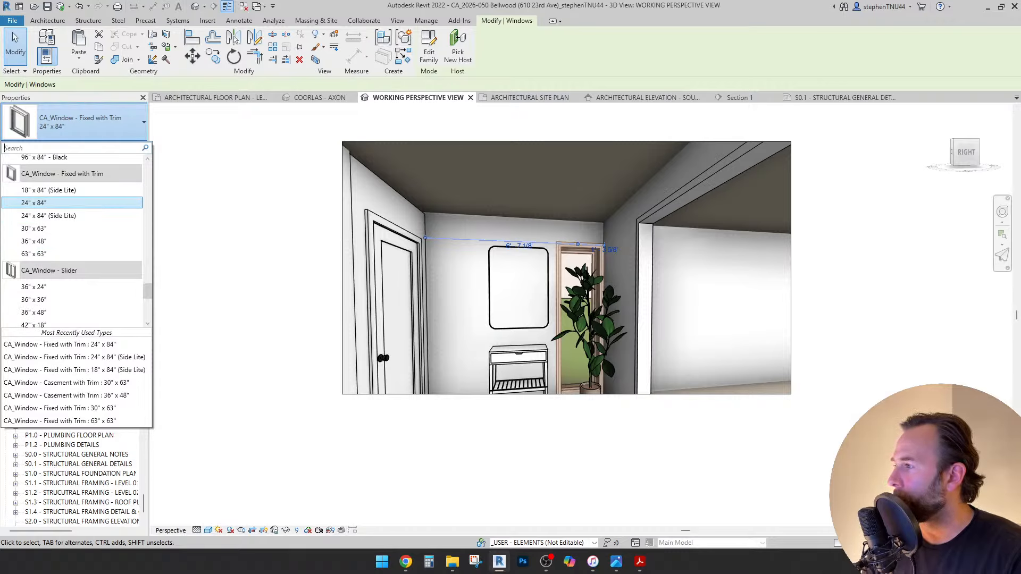
pyautogui.scroll(-2, 76, 223)
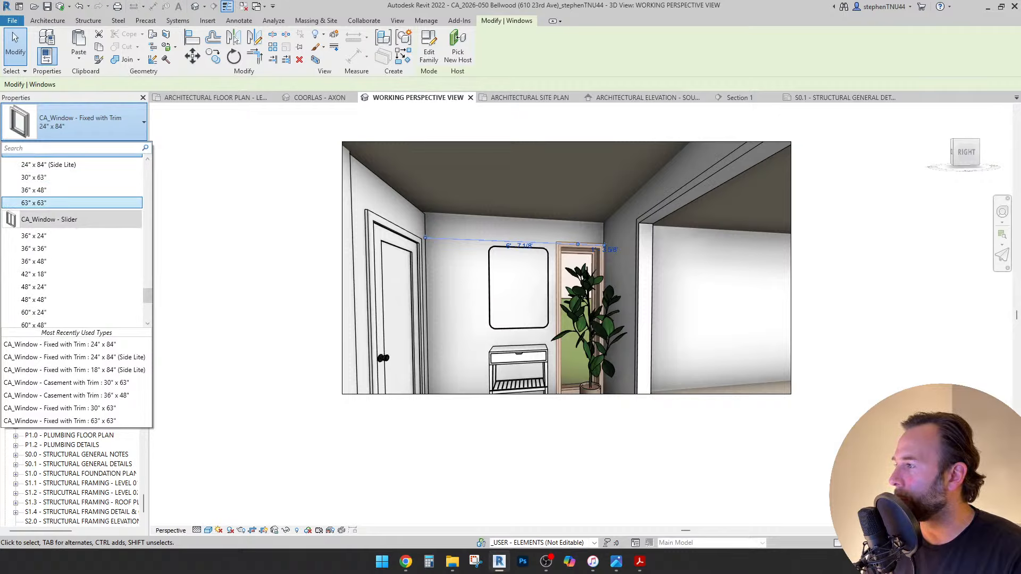
pyautogui.scroll(-3, 75, 223)
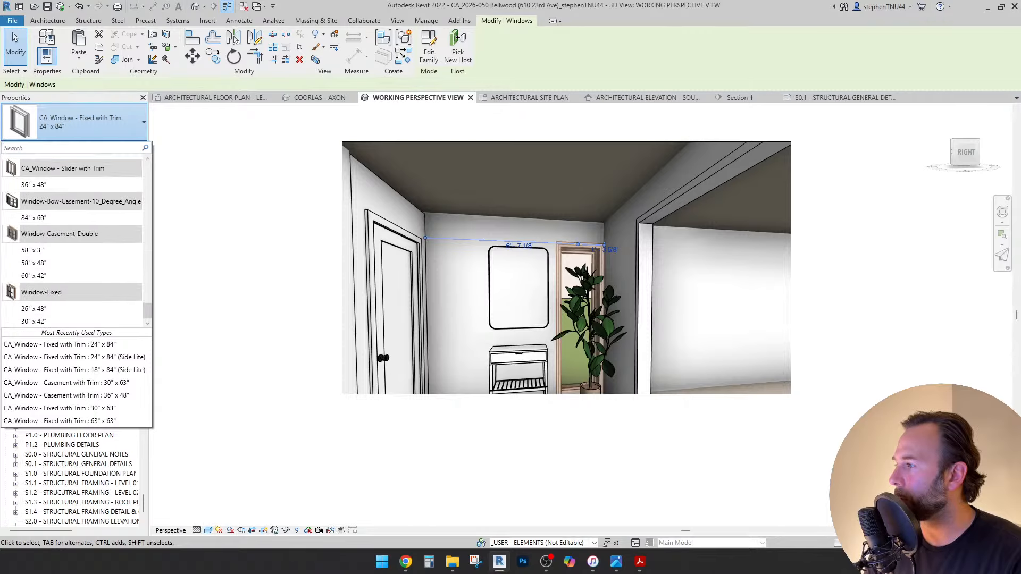
pyautogui.scroll(8, 74, 234)
pyautogui.scroll(8, 75, 228)
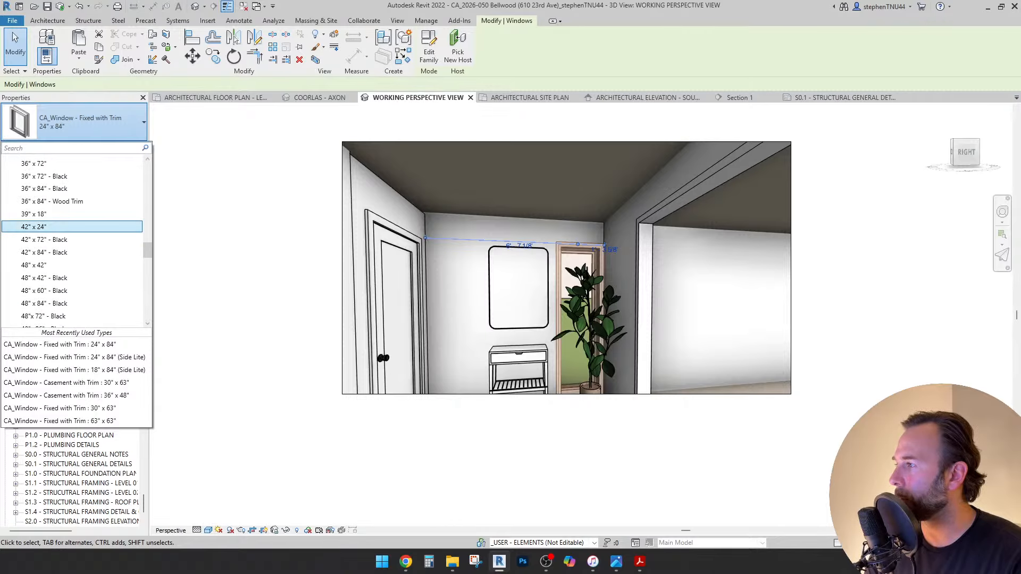
pyautogui.scroll(6, 75, 227)
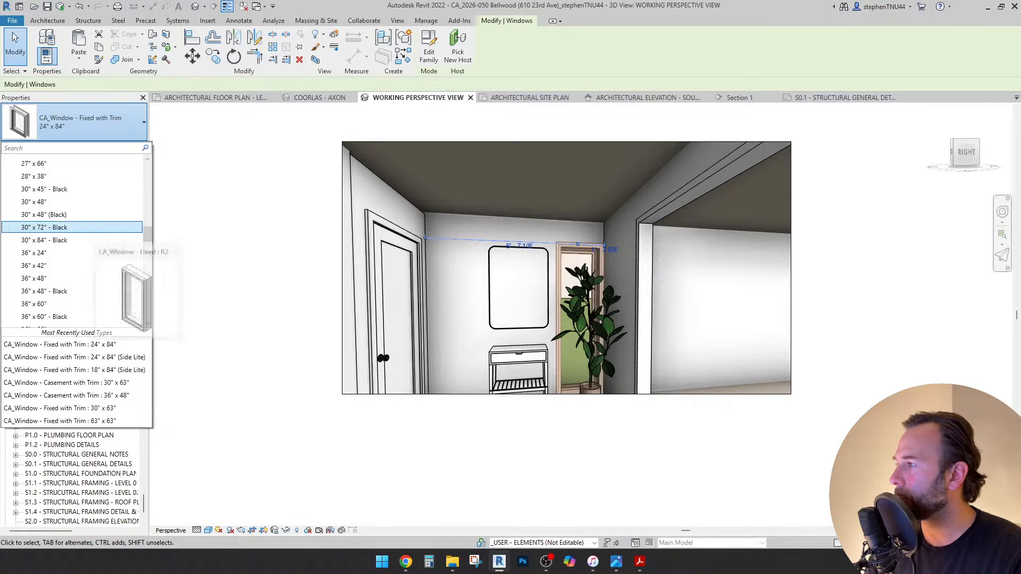
pyautogui.scroll(3, 75, 228)
pyautogui.scroll(-4, 74, 229)
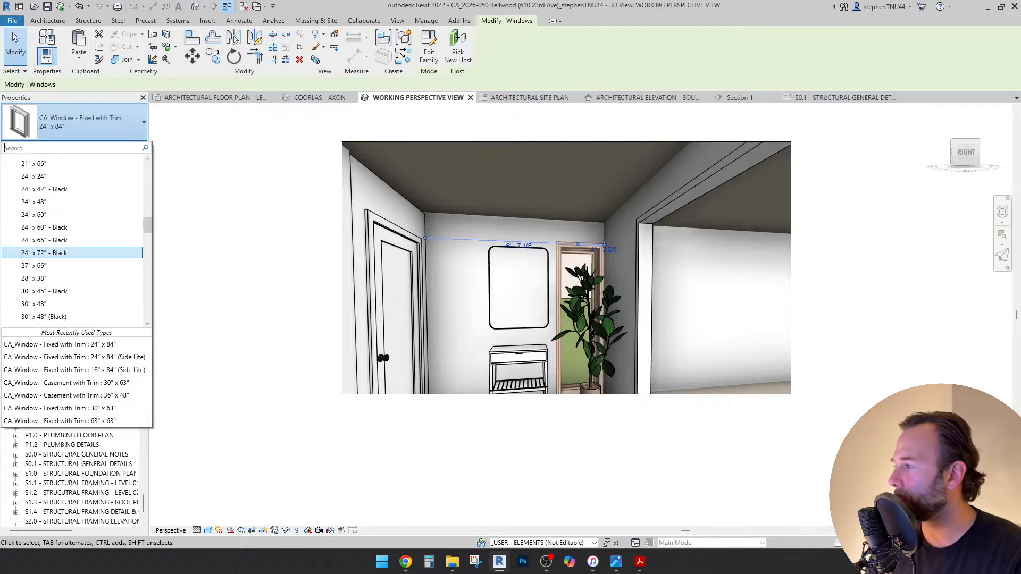
pyautogui.press('Escape')
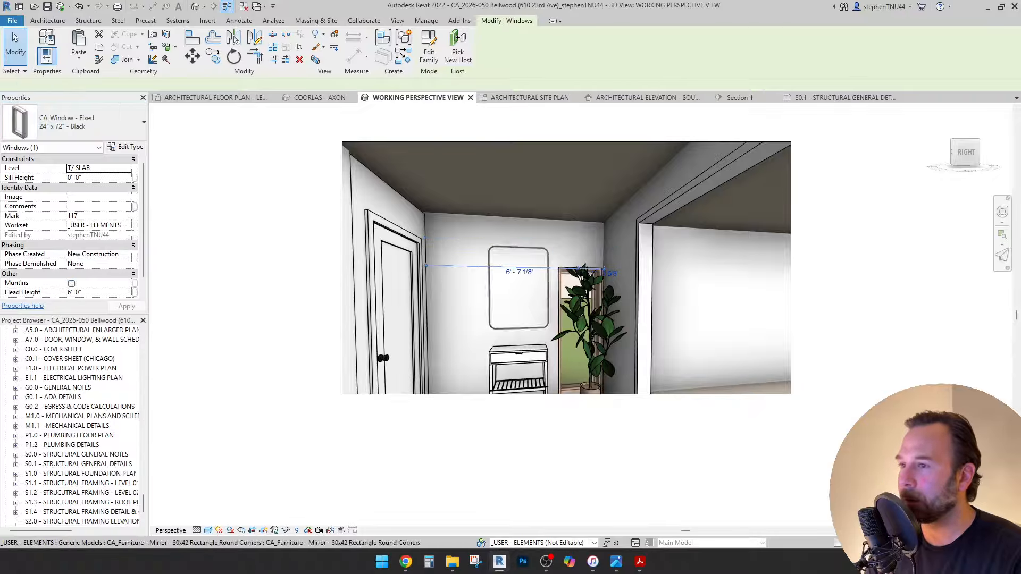
pyautogui.click(125, 147)
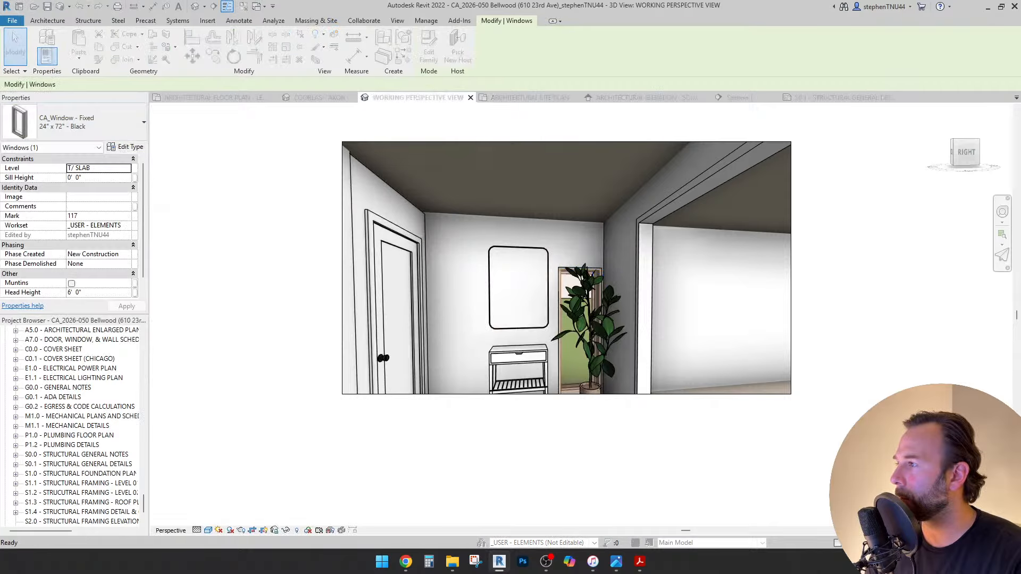
pyautogui.click(289, 157)
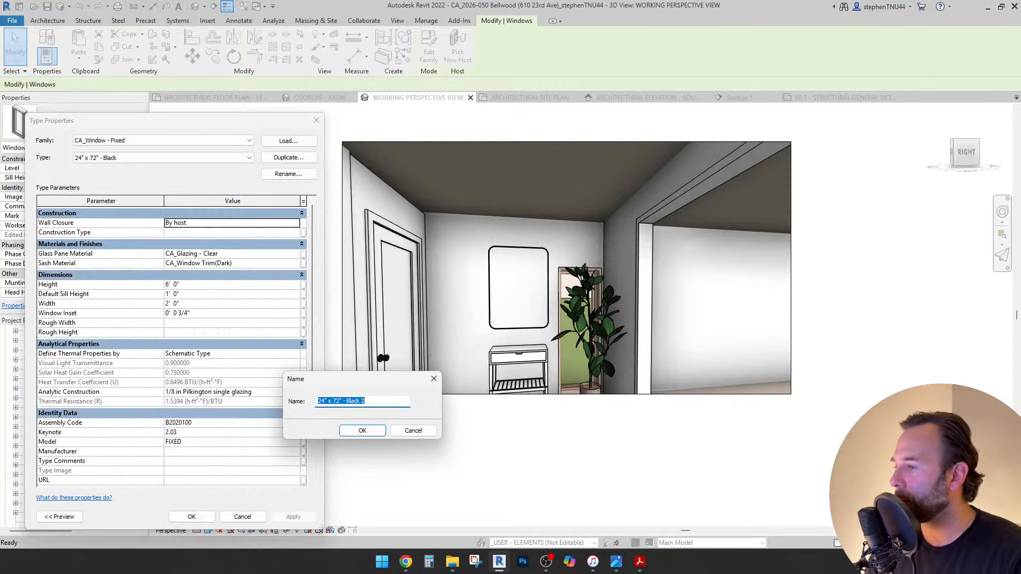
# Name the duplicated type 24" x 96" - Black and begin editing its Sash Material.
pyautogui.click(342, 401)
pyautogui.press('BackSpace')
pyautogui.press('BackSpace')
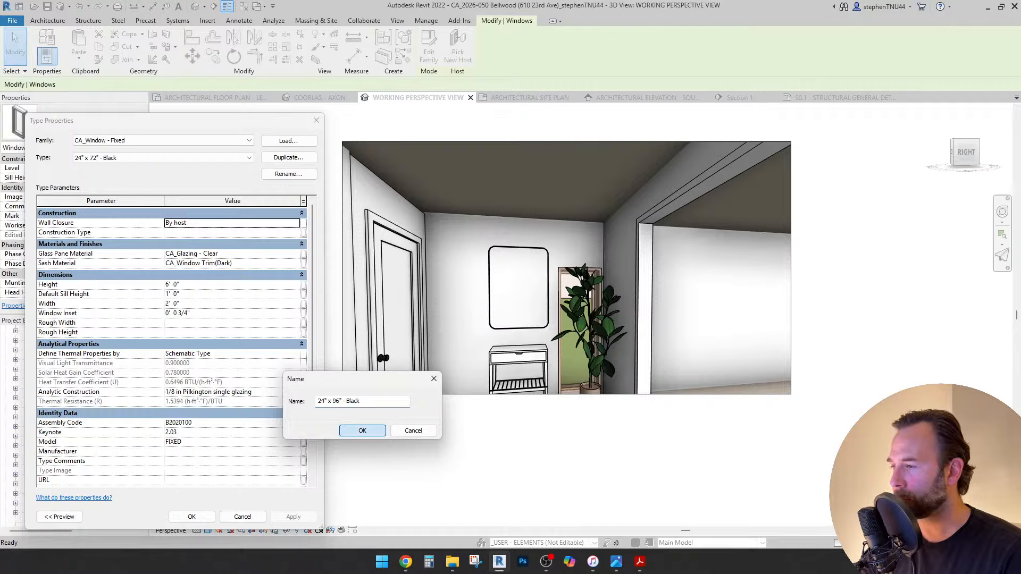
pyautogui.click(362, 430)
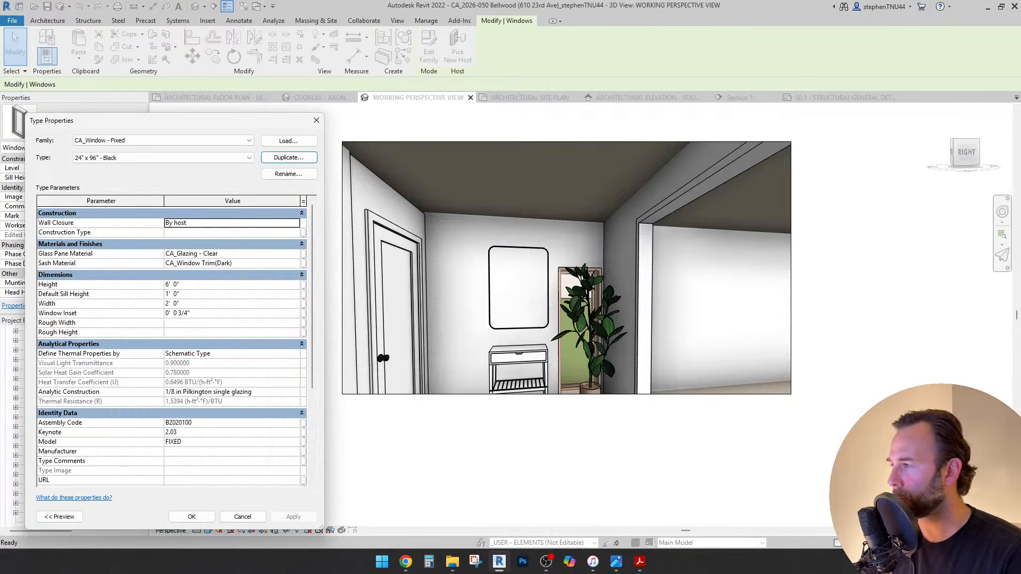
pyautogui.click(229, 263)
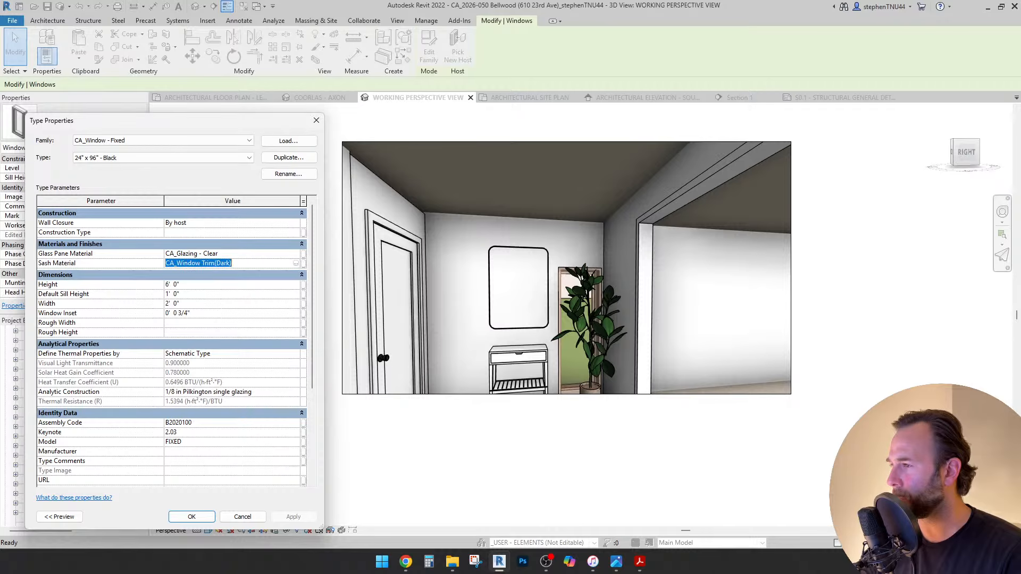
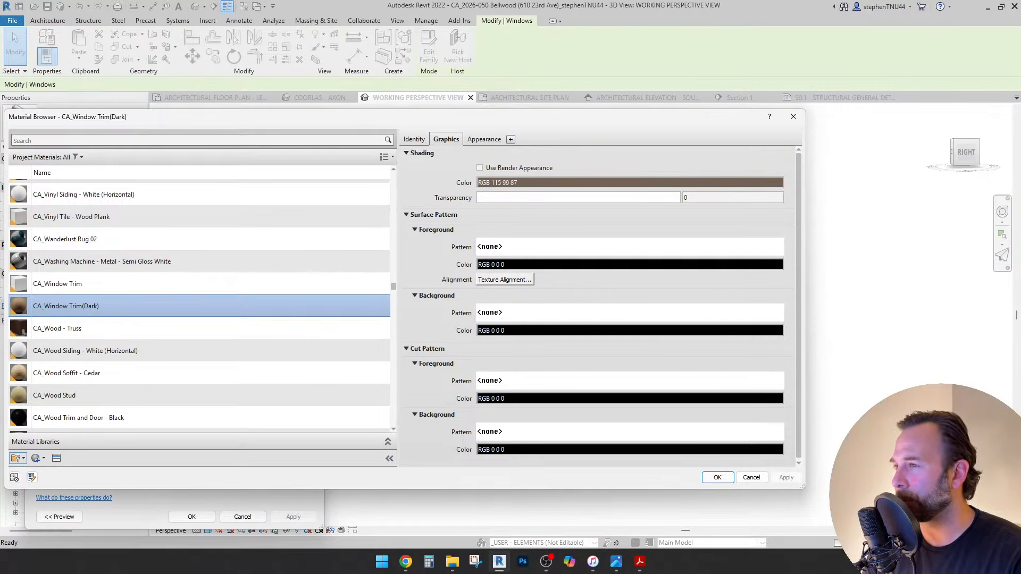
# Give the 24" x 96" - Black window type a CA_Wood Trim and Door - Black sash and an 8' 0" height.
pyautogui.scroll(-3, 200, 310)
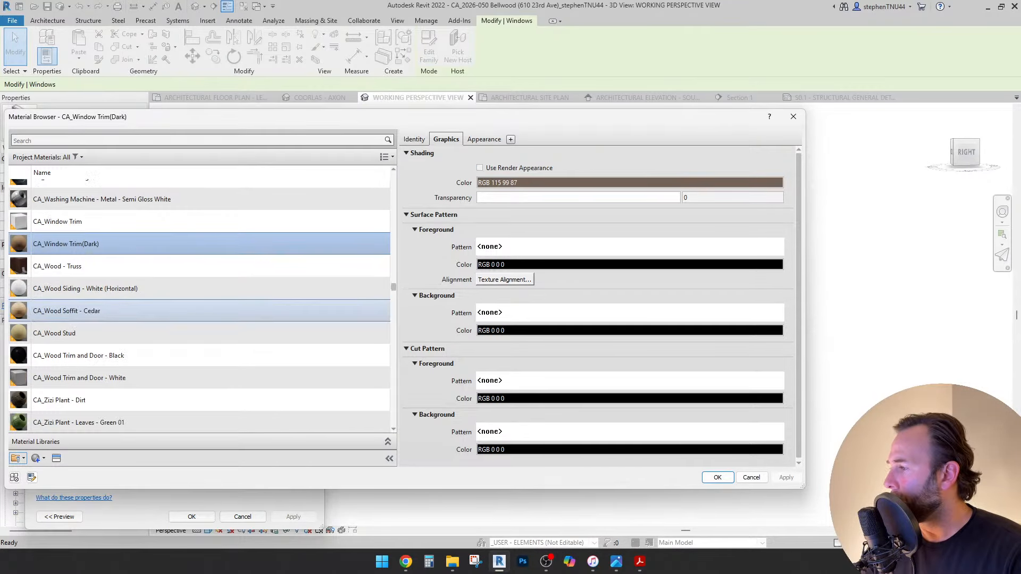
pyautogui.click(78, 355)
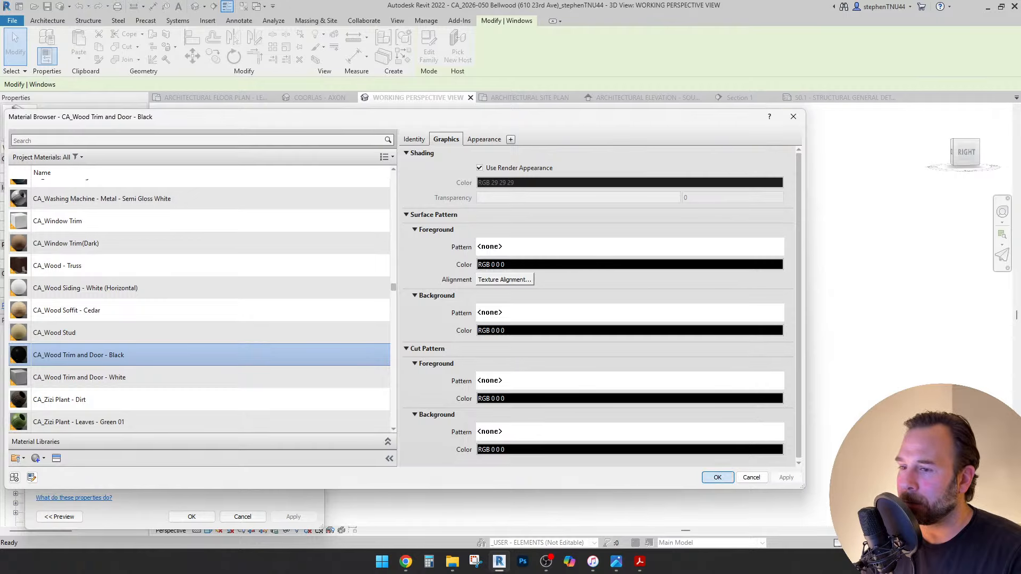
pyautogui.press('Return')
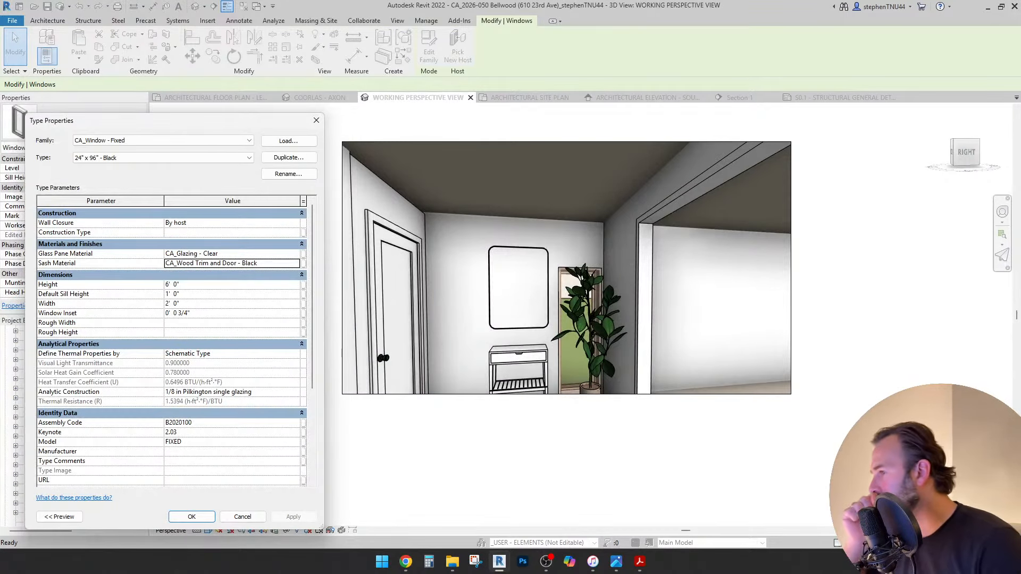
pyautogui.click(232, 284)
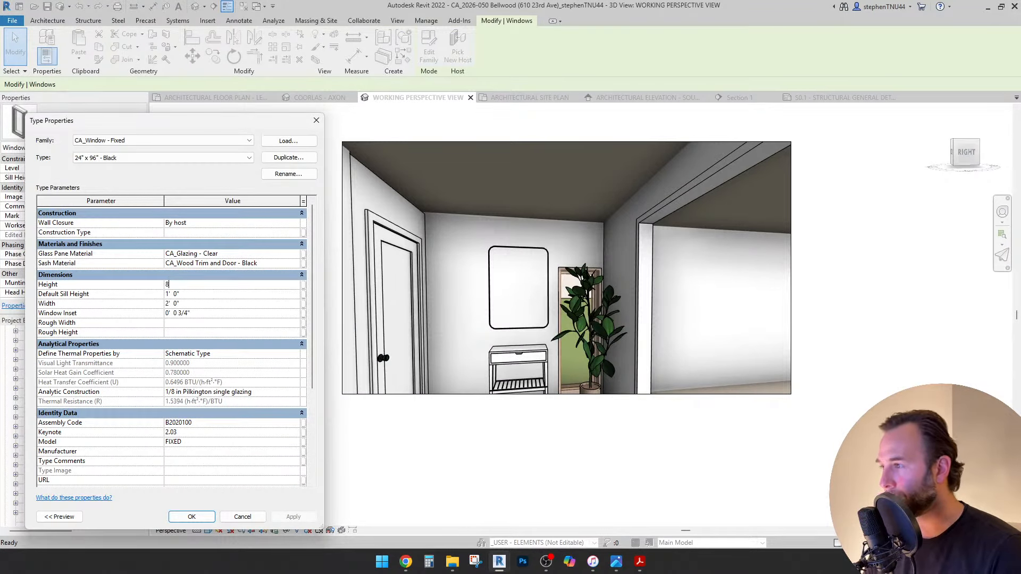
pyautogui.press('Return')
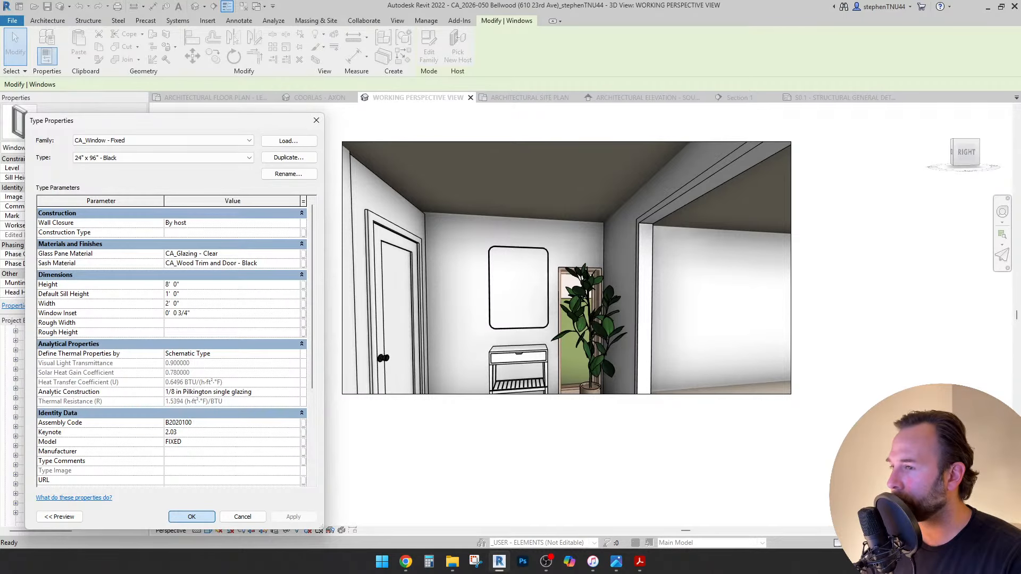
pyautogui.click(191, 517)
pyautogui.press('Escape')
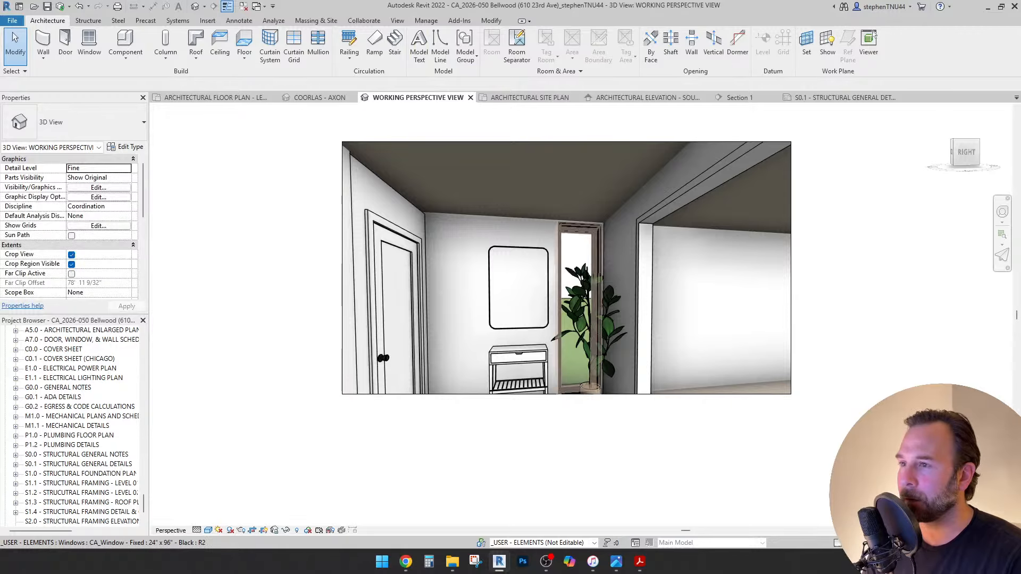
# Delete the ficus plant from the entry room in the Level 01 floor plan.
pyautogui.scroll(5, 568, 224)
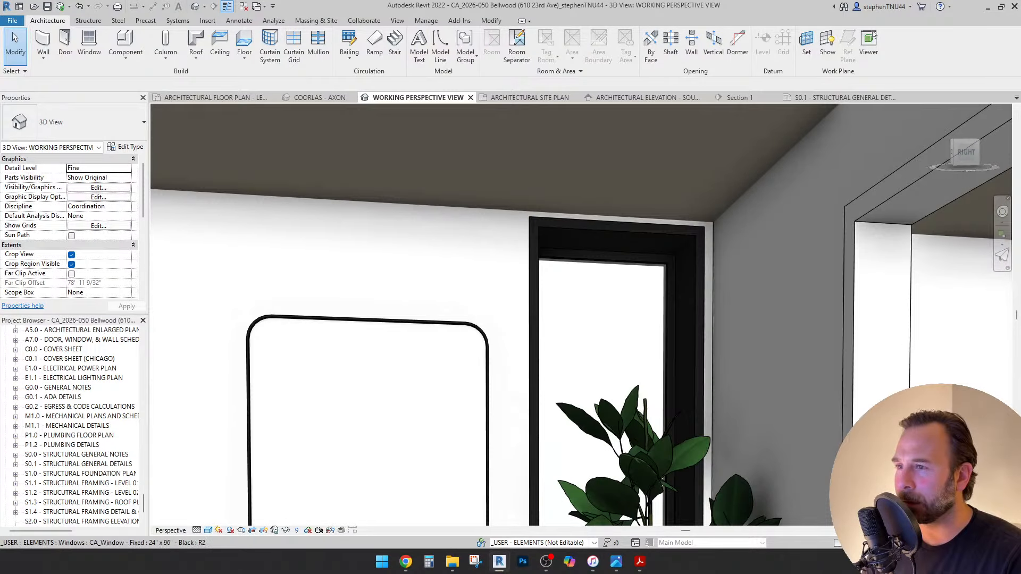
pyautogui.scroll(-4, 560, 262)
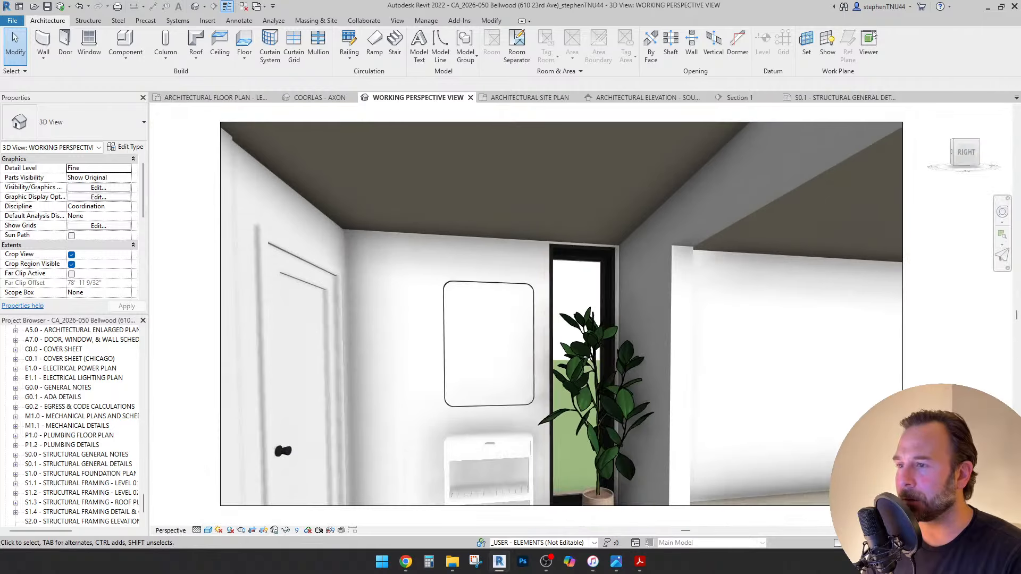
pyautogui.scroll(-3, 528, 274)
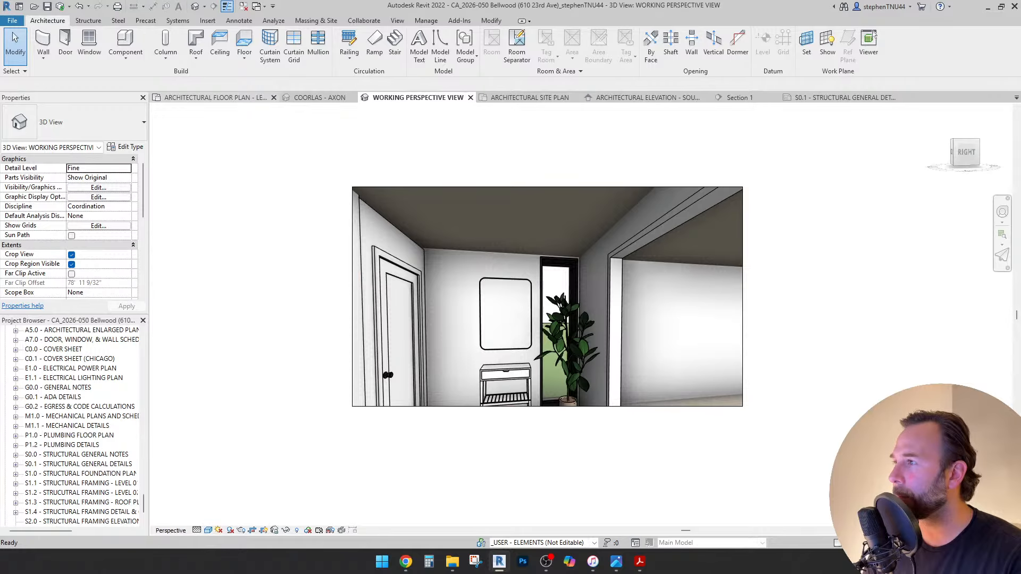
pyautogui.click(213, 97)
pyautogui.scroll(-3, 419, 266)
pyautogui.moveTo(419, 276); pyautogui.dragTo(386, 267, button='middle')
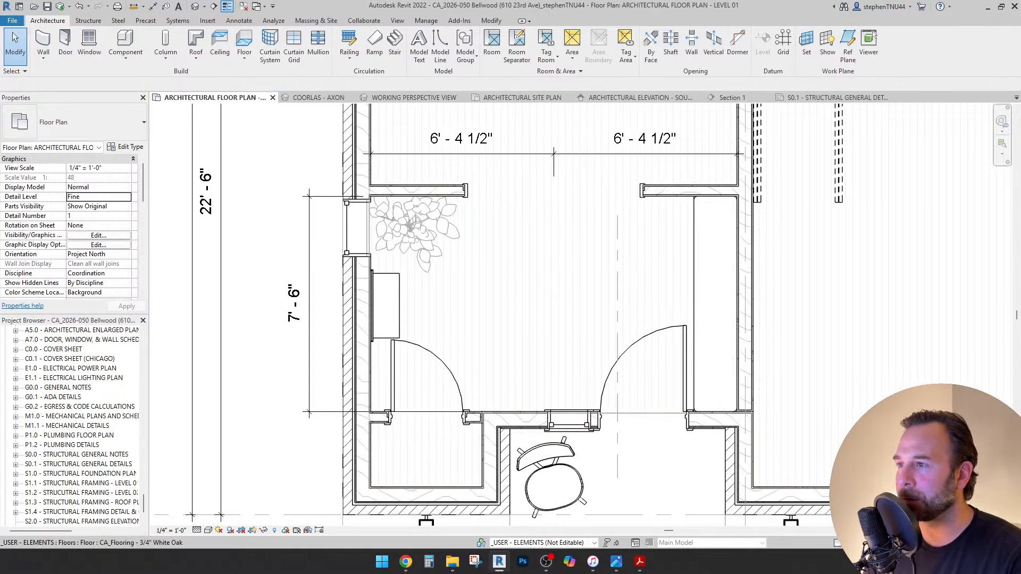
pyautogui.click(415, 228)
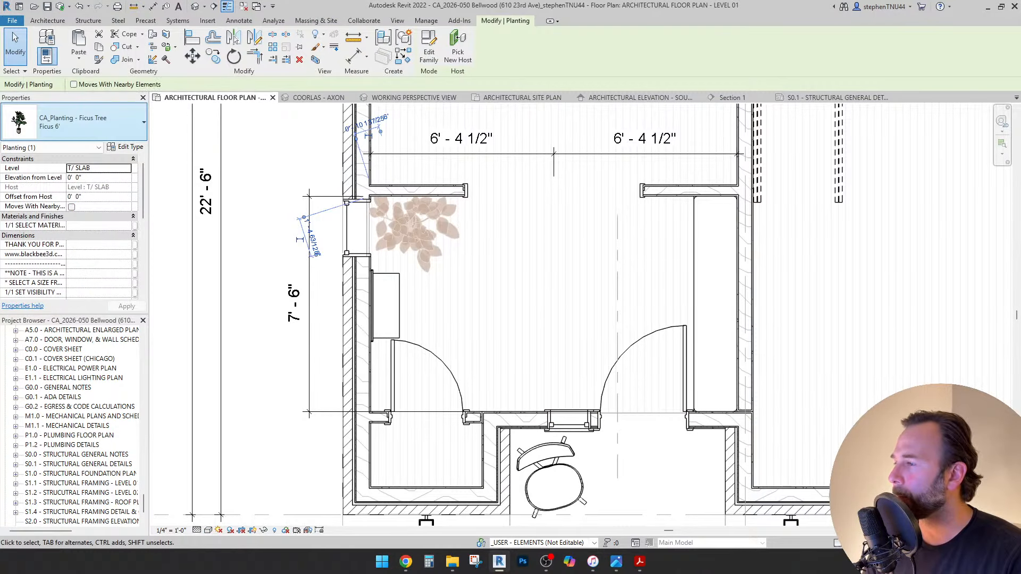
pyautogui.click(73, 122)
pyautogui.press('Escape')
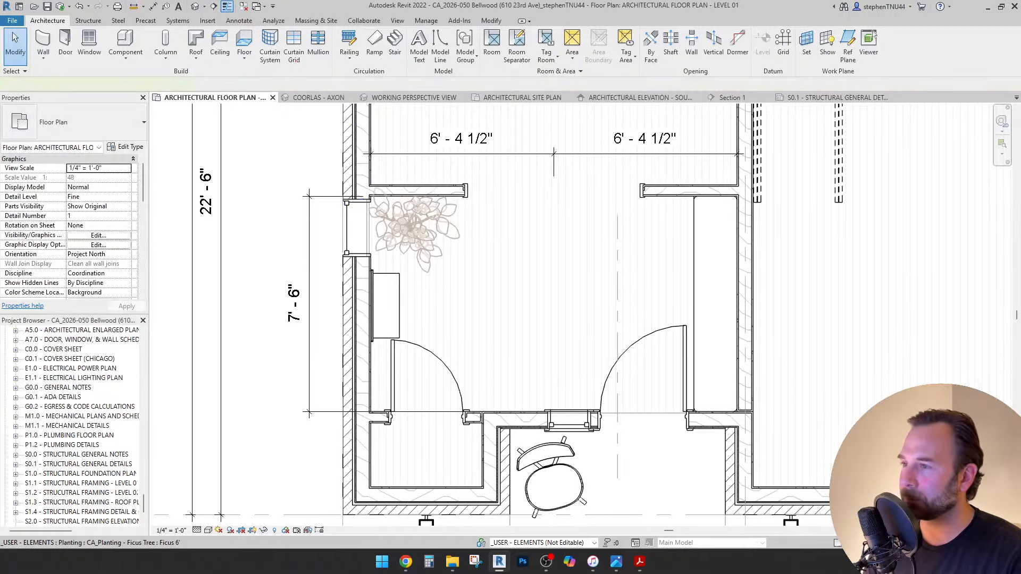
pyautogui.click(409, 229)
pyautogui.press('Delete')
# Align the left-wall window's upper edge to the interior wall face using Align (AL).
pyautogui.scroll(2, 357, 206)
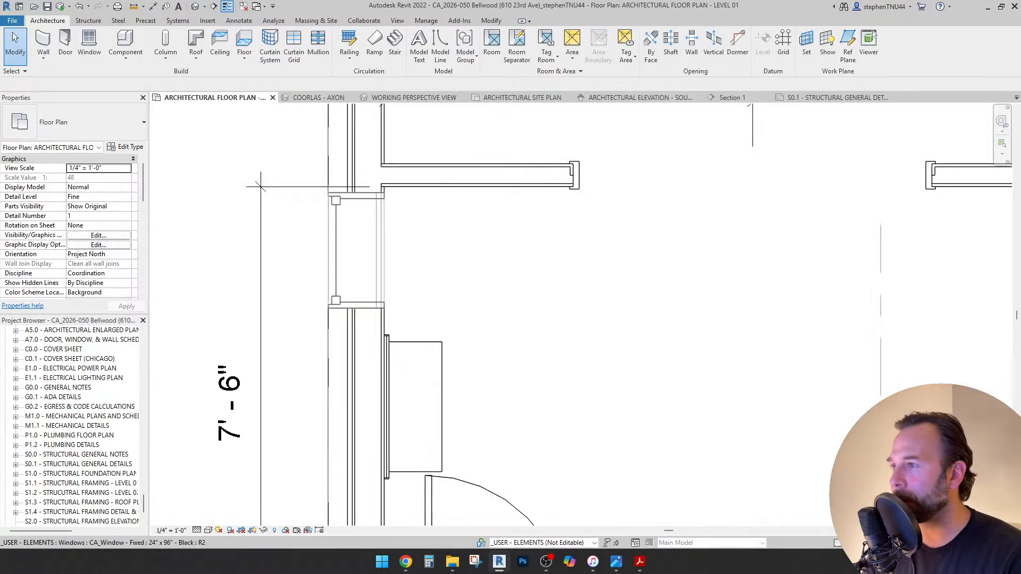
pyautogui.scroll(1, 358, 197)
pyautogui.click(359, 197)
pyautogui.click(318, 98)
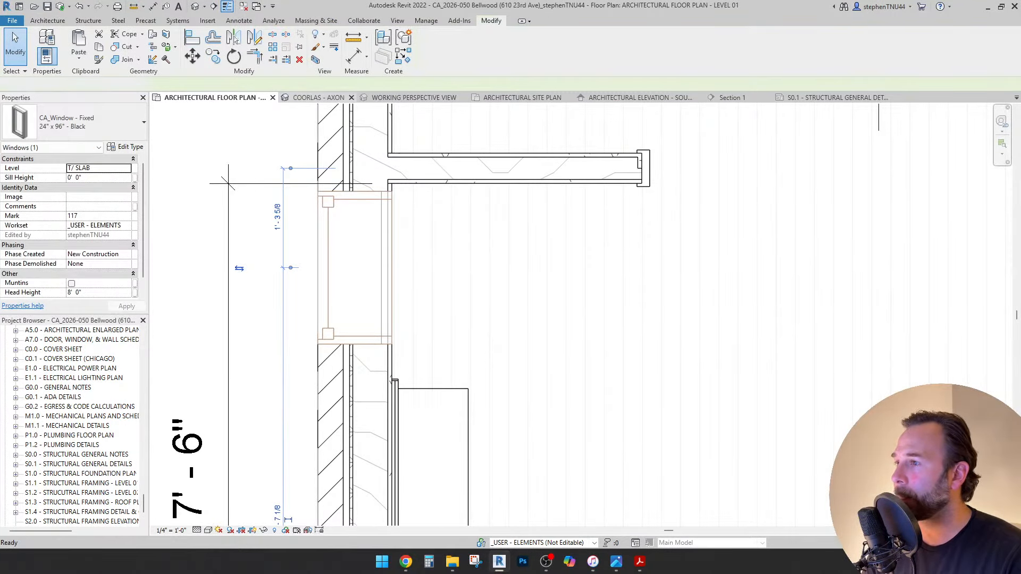
pyautogui.press('a')
pyautogui.press('l')
pyautogui.scroll(1, 406, 182)
pyautogui.click(406, 183)
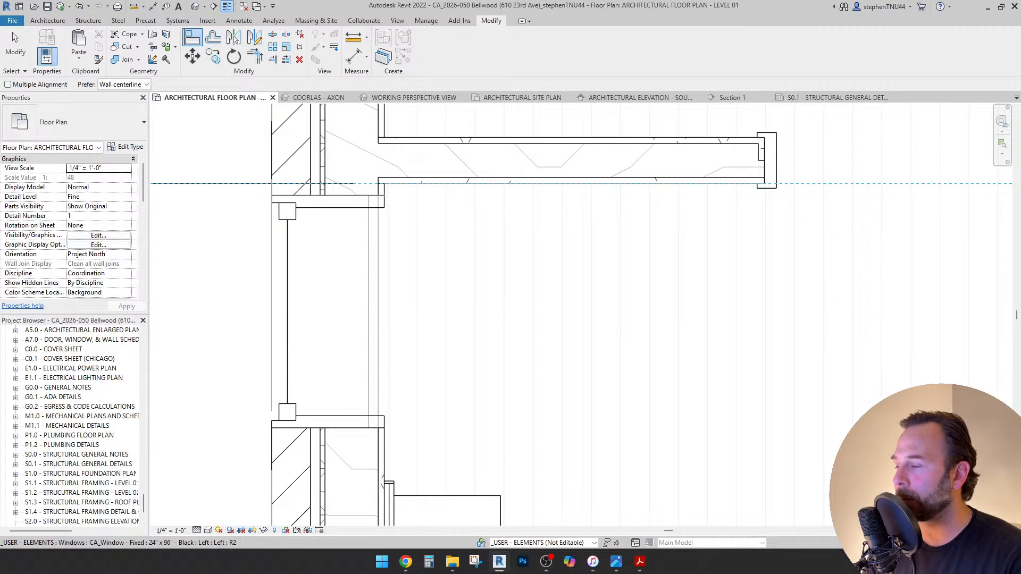
pyautogui.click(354, 195)
pyautogui.press('Escape')
pyautogui.press('Escape')
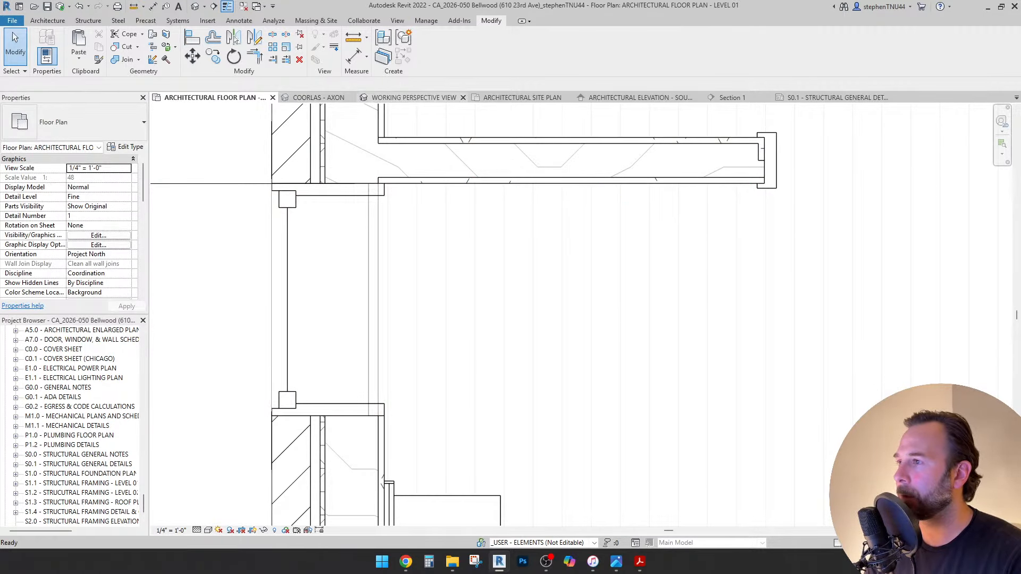
# Check the alignment in 3D, then open the Level 01 reflected ceiling plan.
pyautogui.hotkey('ctrl', 'Tab')
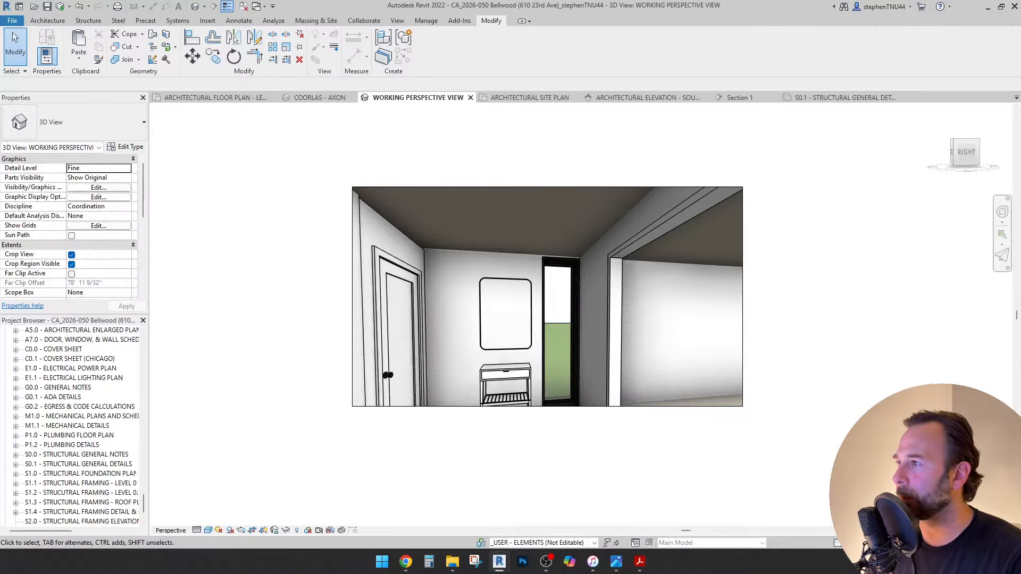
pyautogui.hotkey('ctrl', 'Tab')
pyautogui.scroll(-8, 446, 244)
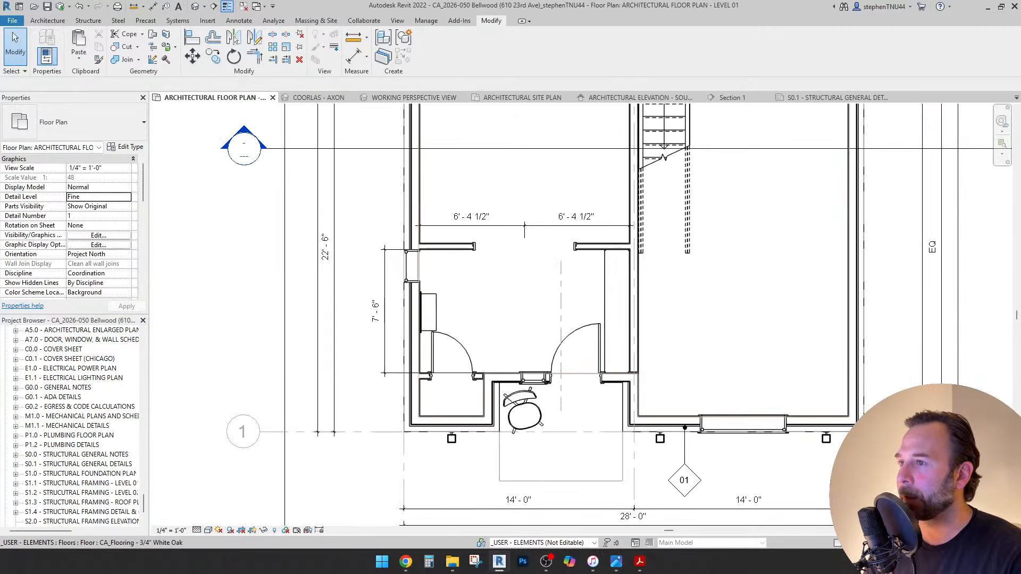
pyautogui.moveTo(143, 502); pyautogui.dragTo(143, 343)
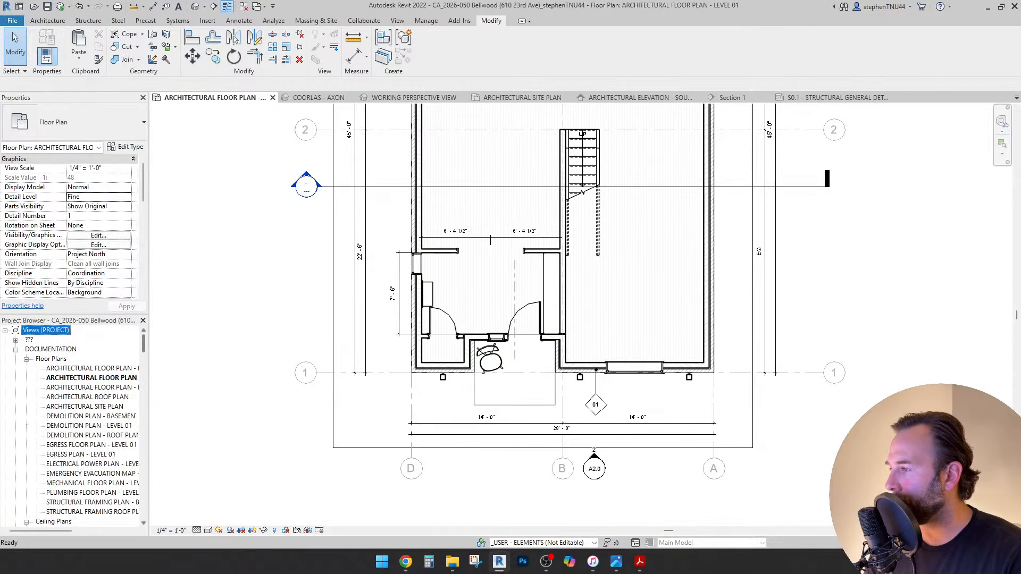
pyautogui.scroll(-4, 76, 425)
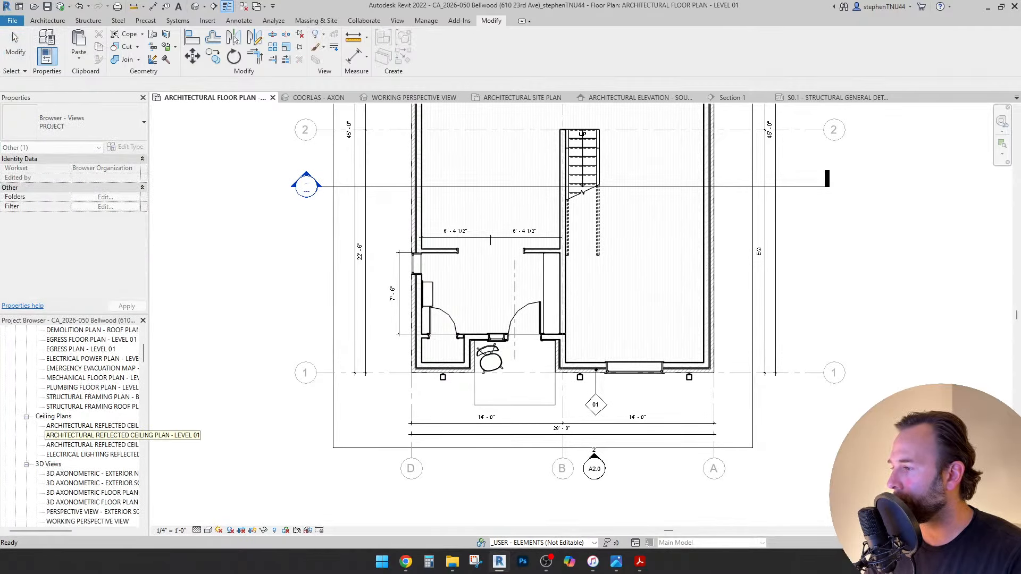
pyautogui.doubleClick(90, 435)
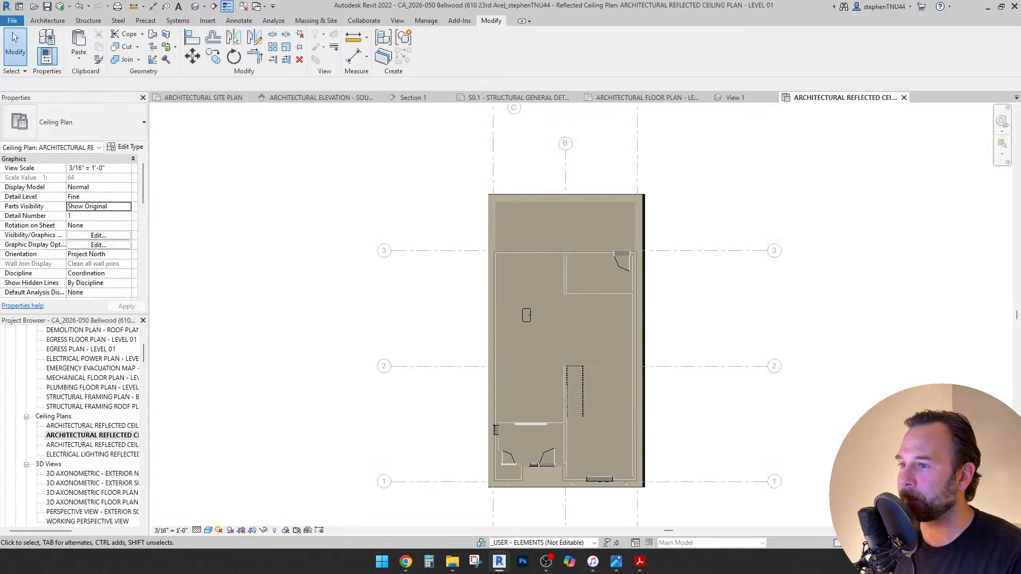
# Start a sketched ceiling and draw a rectangular boundary from the wall's inner corner across the entry room.
pyautogui.scroll(5, 532, 313)
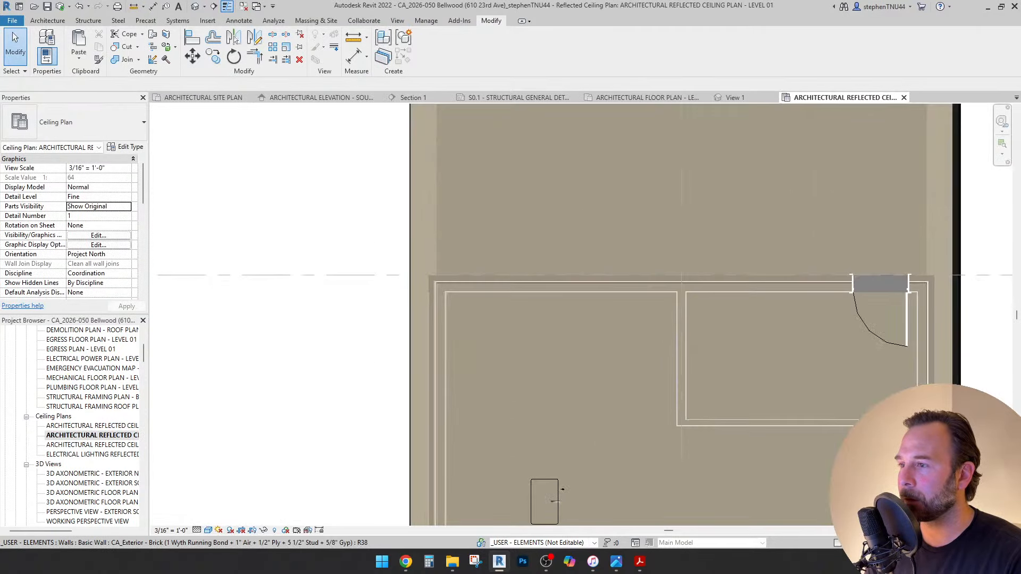
pyautogui.scroll(-5, 381, 217)
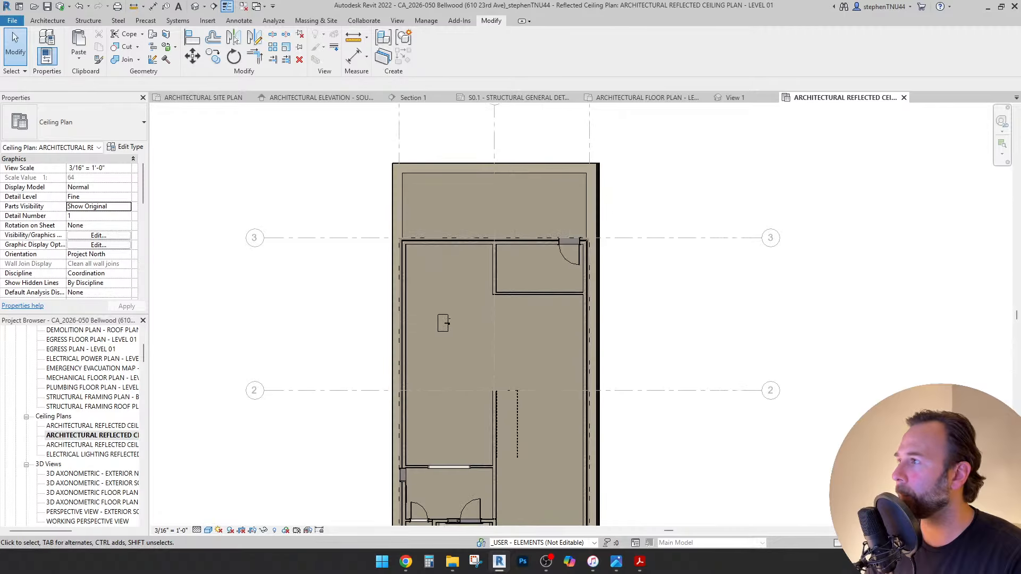
pyautogui.click(47, 20)
pyautogui.click(219, 45)
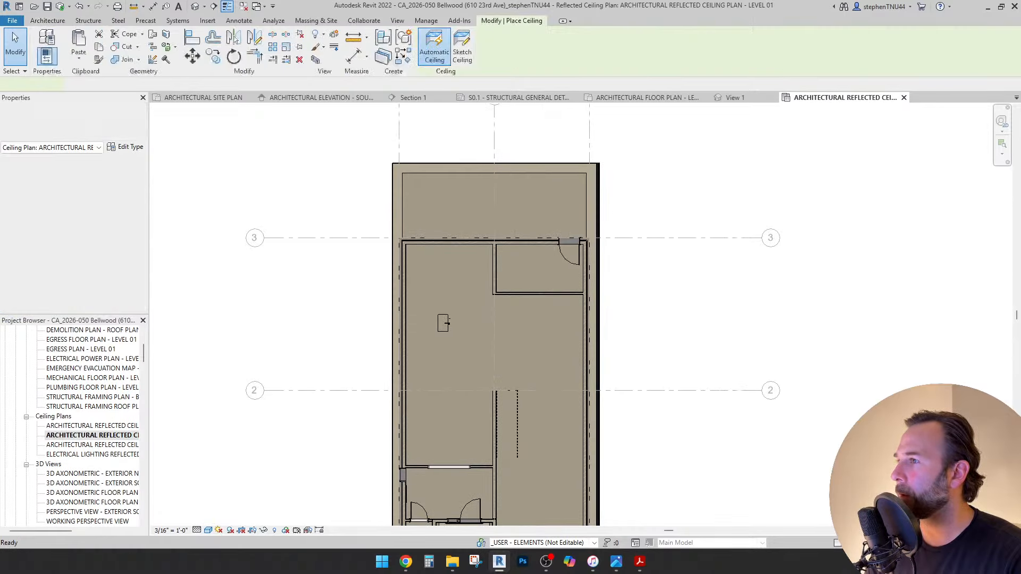
pyautogui.click(462, 49)
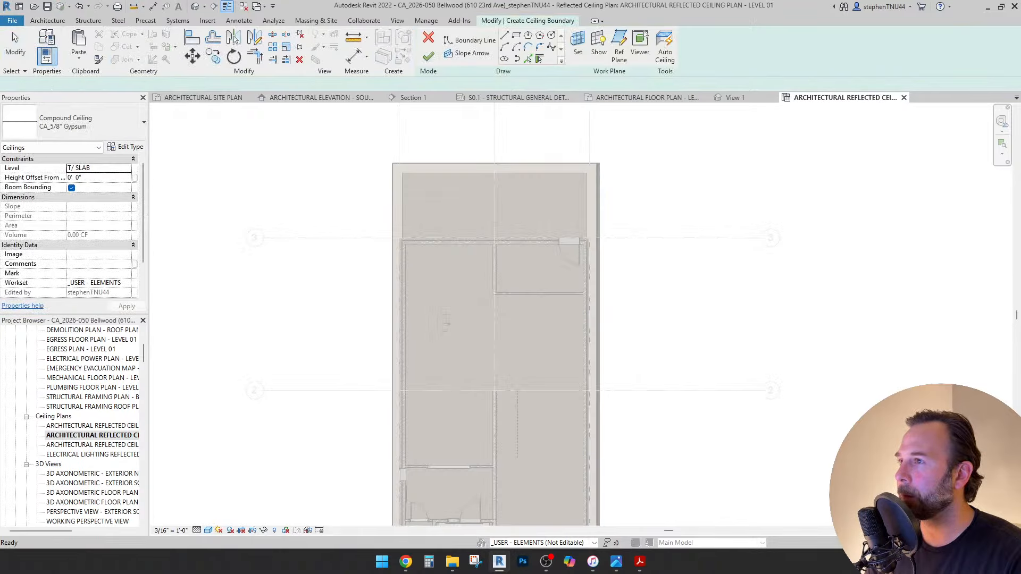
pyautogui.click(515, 35)
pyautogui.scroll(7, 405, 173)
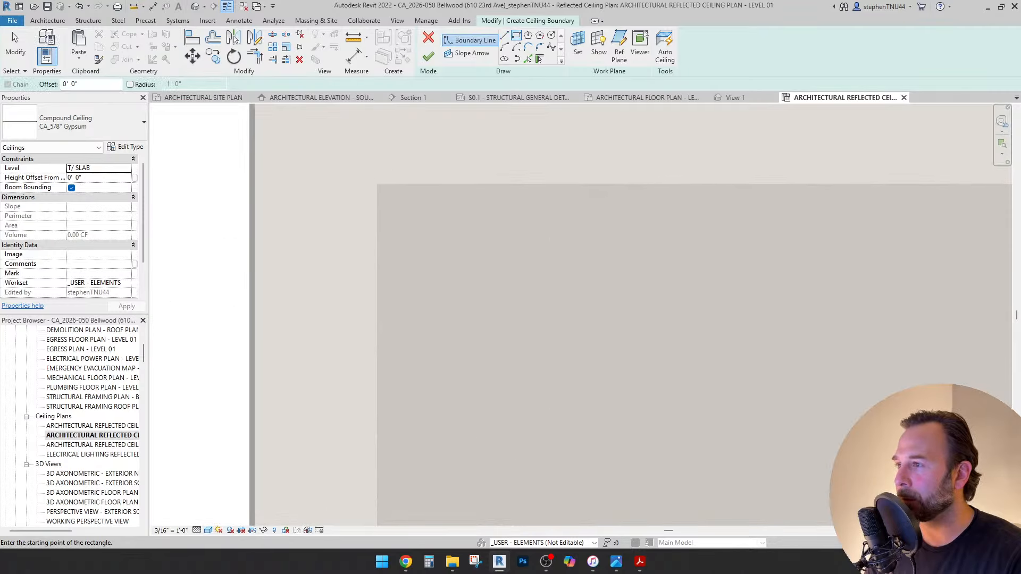
pyautogui.scroll(-3, 362, 211)
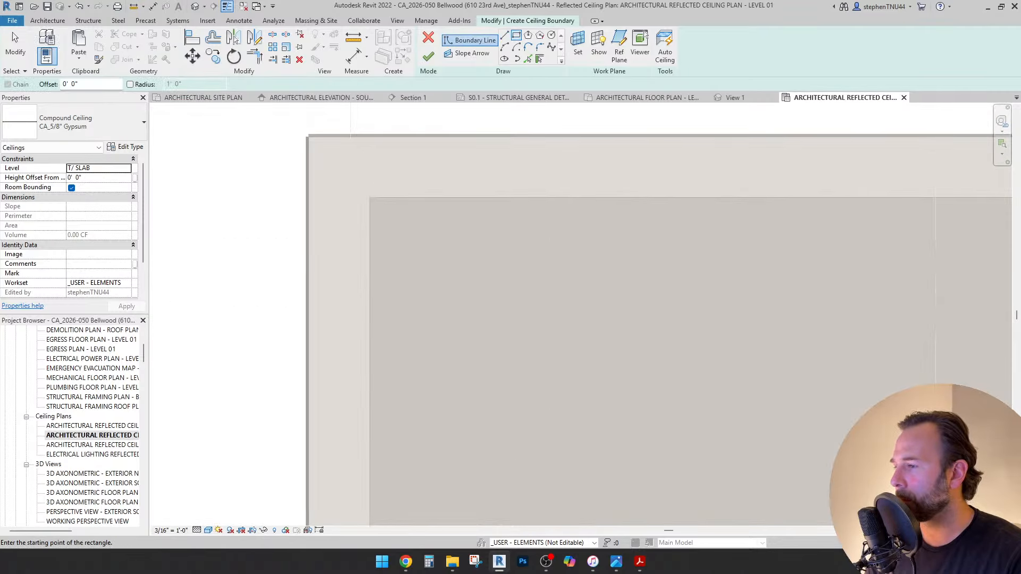
pyautogui.scroll(-4, 354, 173)
pyautogui.scroll(5, 383, 191)
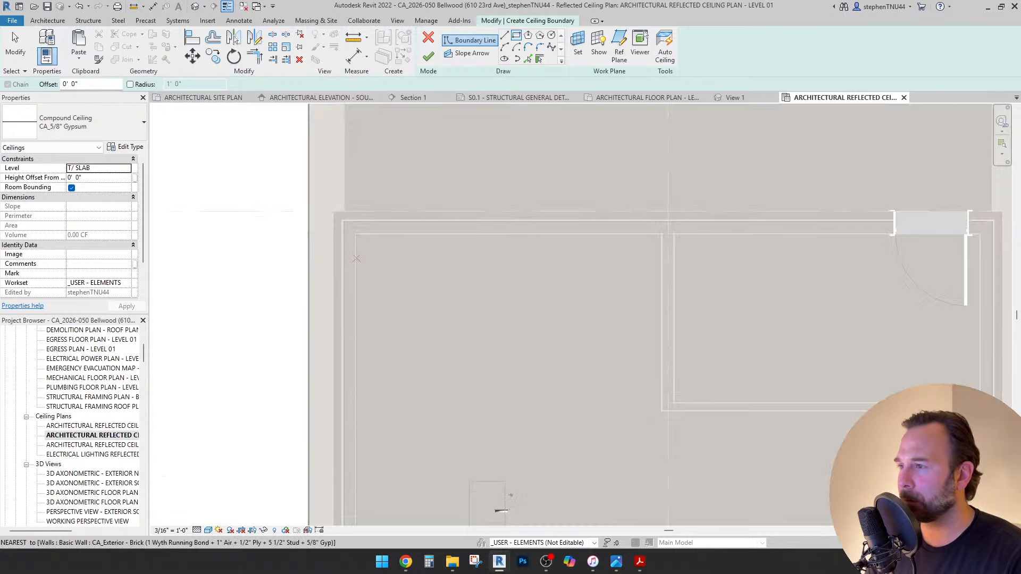
pyautogui.click(348, 184)
pyautogui.scroll(-7, 415, 181)
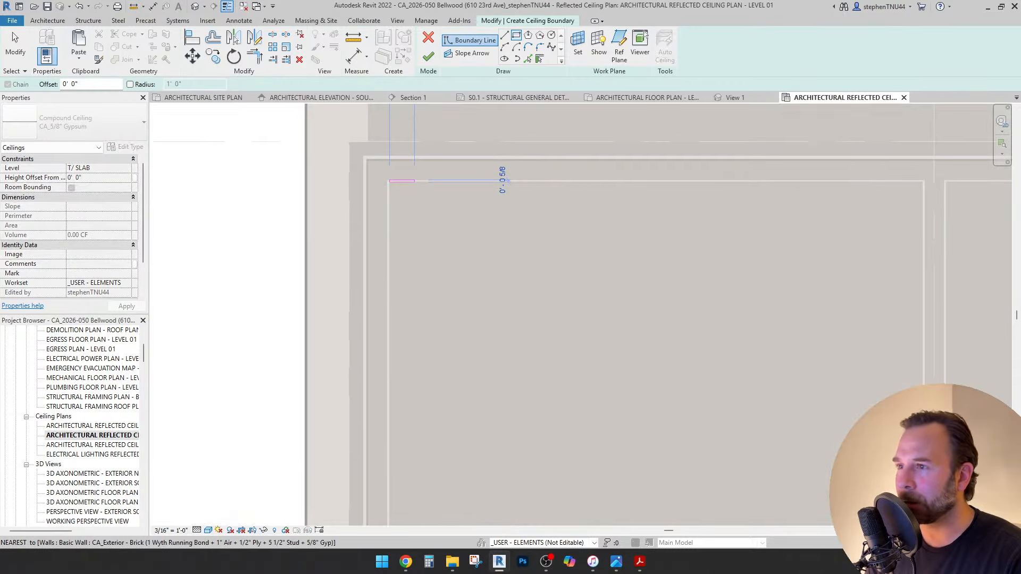
pyautogui.moveTo(584, 467); pyautogui.dragTo(522, 316, button='middle')
pyautogui.scroll(6, 522, 316)
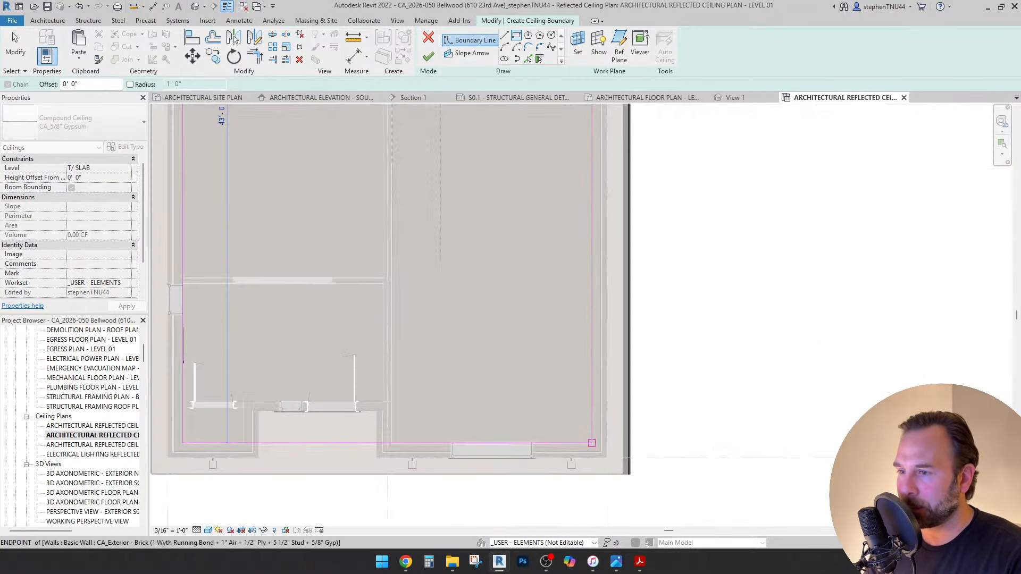
pyautogui.click(588, 420)
# Add picked boundary lines along the entry wall and the wall jog.
pyautogui.scroll(-5, 588, 420)
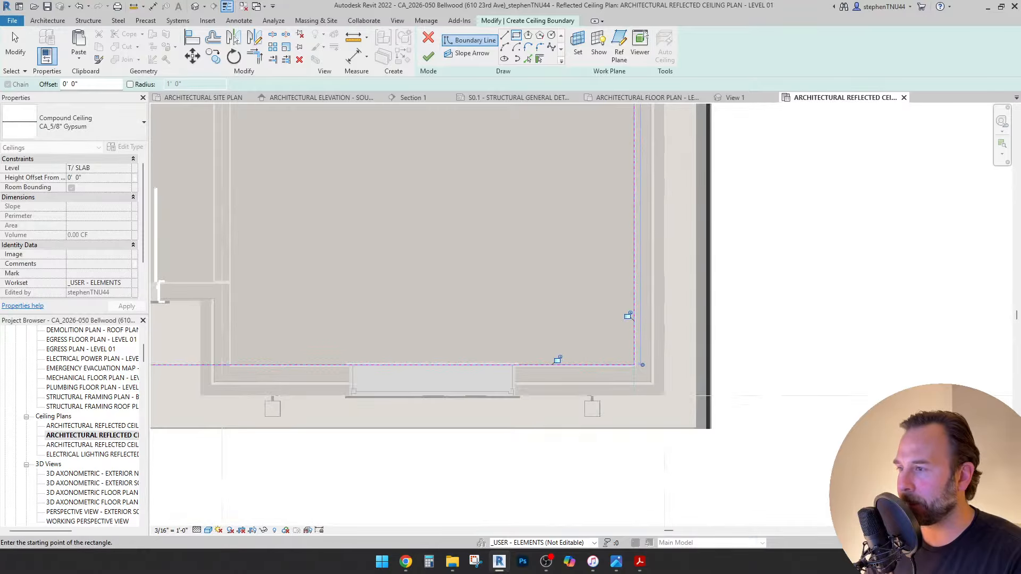
pyautogui.click(528, 58)
pyautogui.scroll(8, 246, 324)
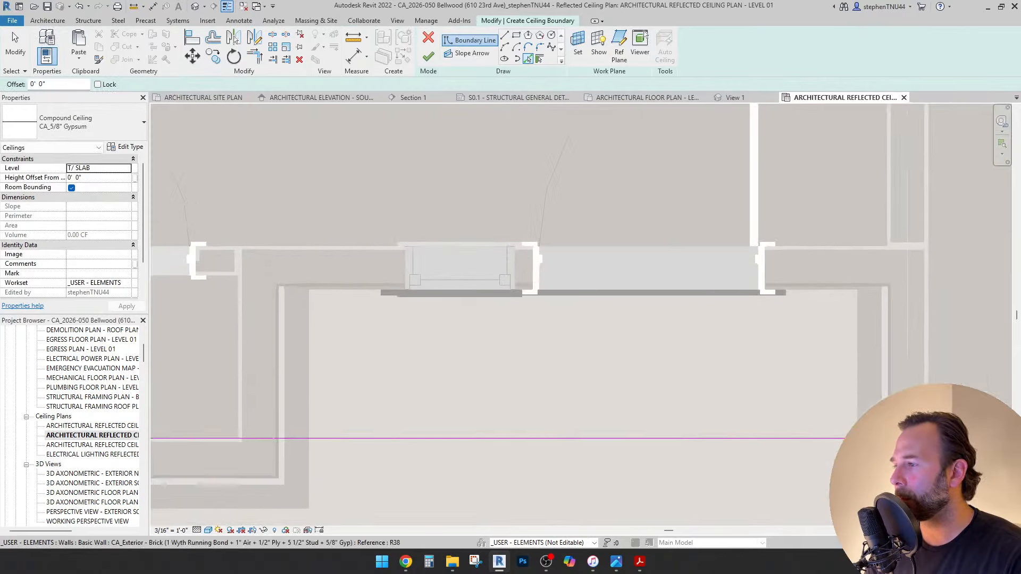
pyautogui.click(346, 232)
pyautogui.scroll(-3, 346, 202)
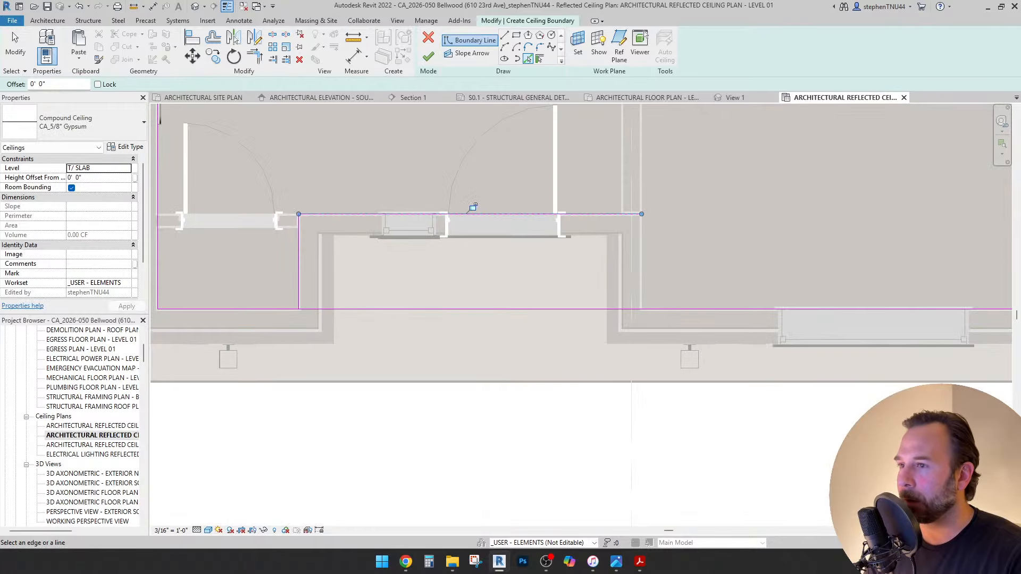
pyautogui.scroll(4, 652, 244)
pyautogui.click(632, 255)
pyautogui.scroll(-1, 671, 240)
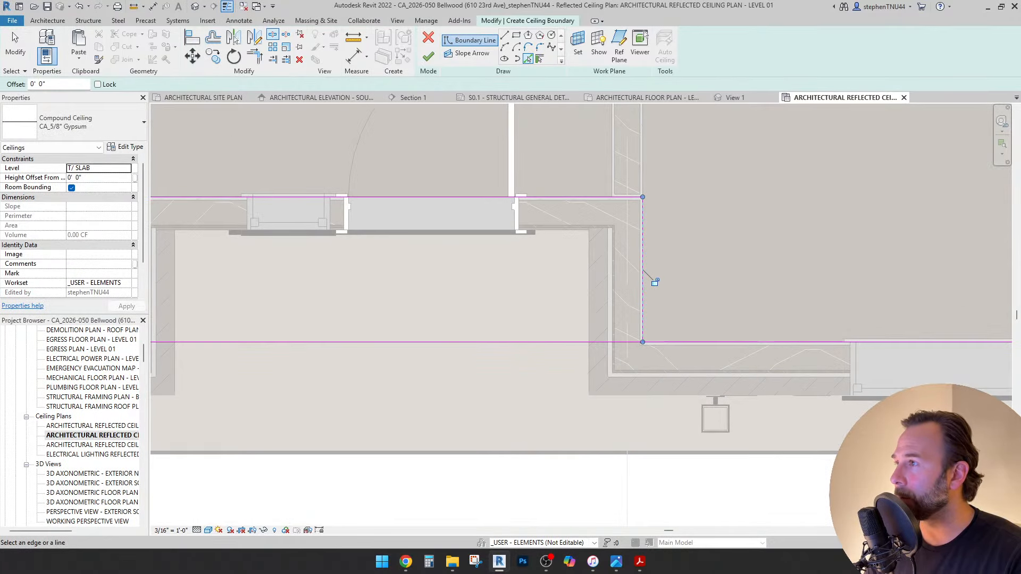
# Split the boundary at the jog and trim the stray segment into a clean corner.
pyautogui.click(272, 34)
pyautogui.click(427, 342)
pyautogui.scroll(-1, 427, 343)
pyautogui.moveTo(427, 343); pyautogui.dragTo(606, 357, button='middle')
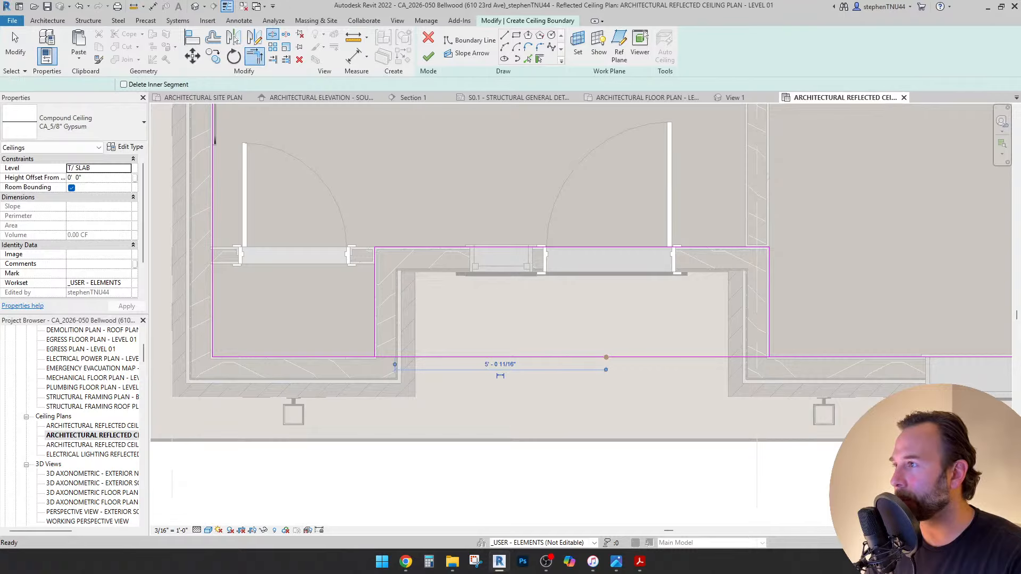
pyautogui.press('Escape')
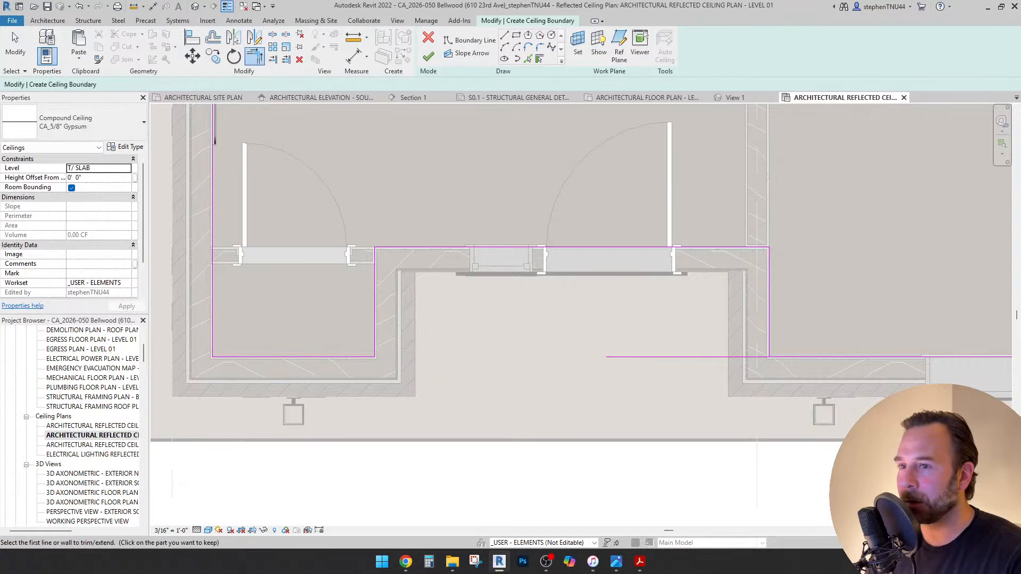
pyautogui.click(843, 357)
pyautogui.click(769, 309)
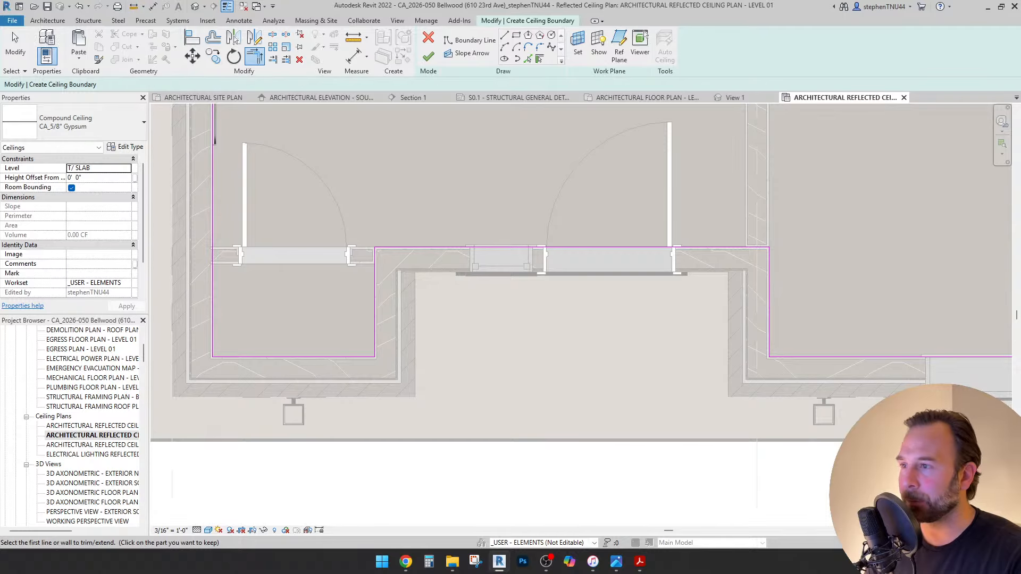
pyautogui.scroll(-3, 499, 339)
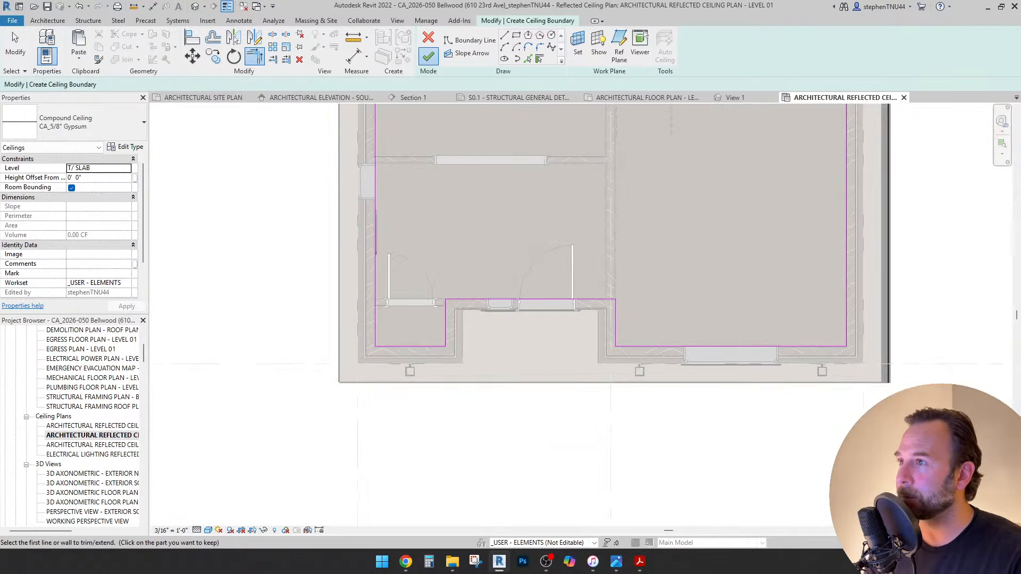
# Finish the ceiling sketch and set the ceiling's level to CEILING LEVEL 01.
pyautogui.click(428, 56)
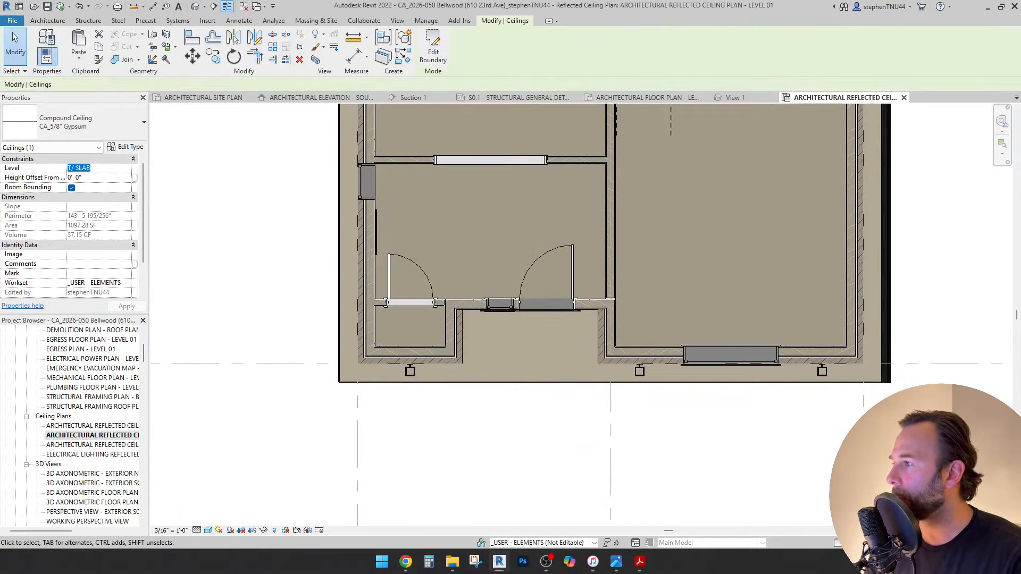
pyautogui.click(126, 168)
pyautogui.scroll(-1, 96, 201)
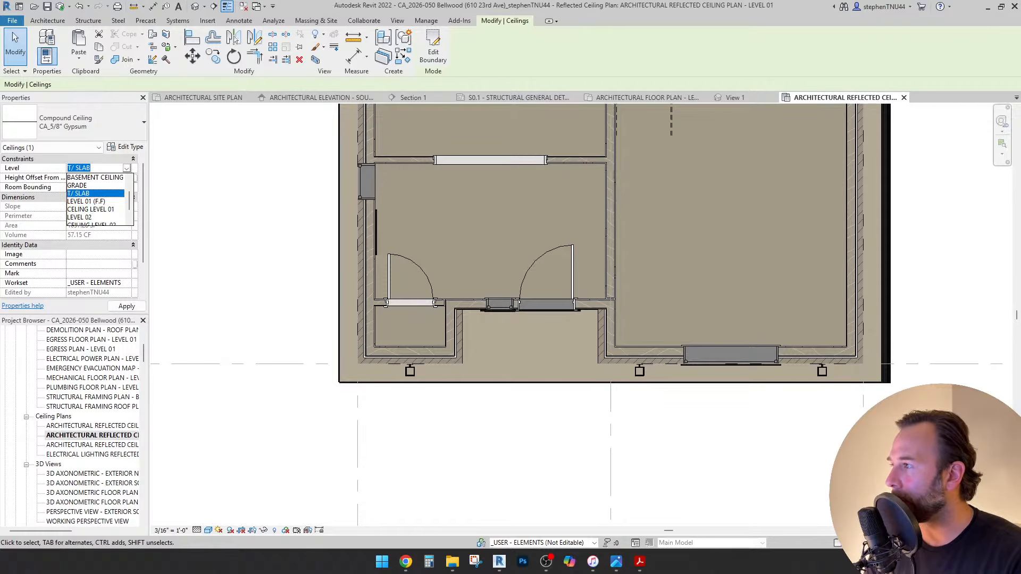
pyautogui.click(91, 209)
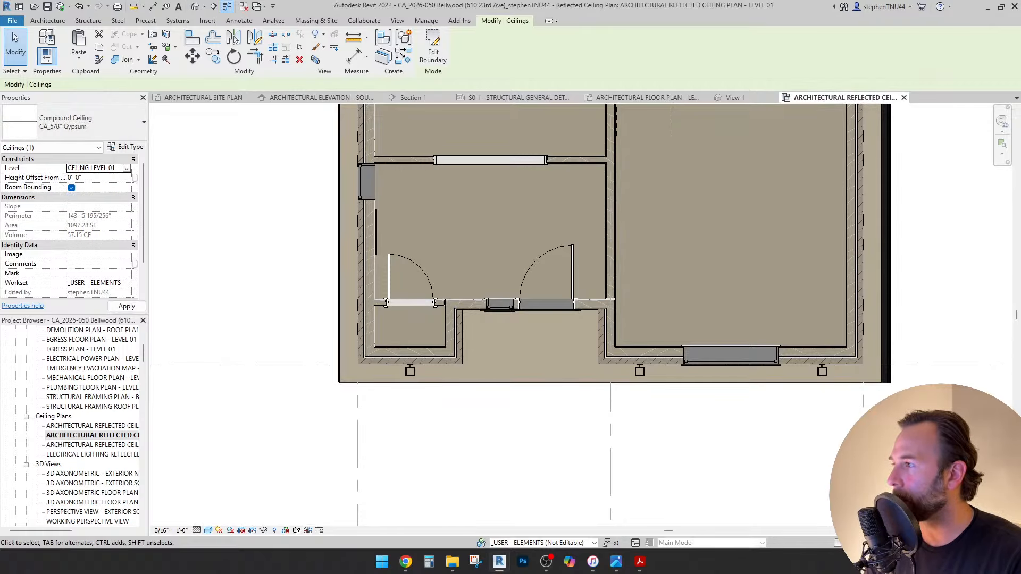
pyautogui.press('Escape')
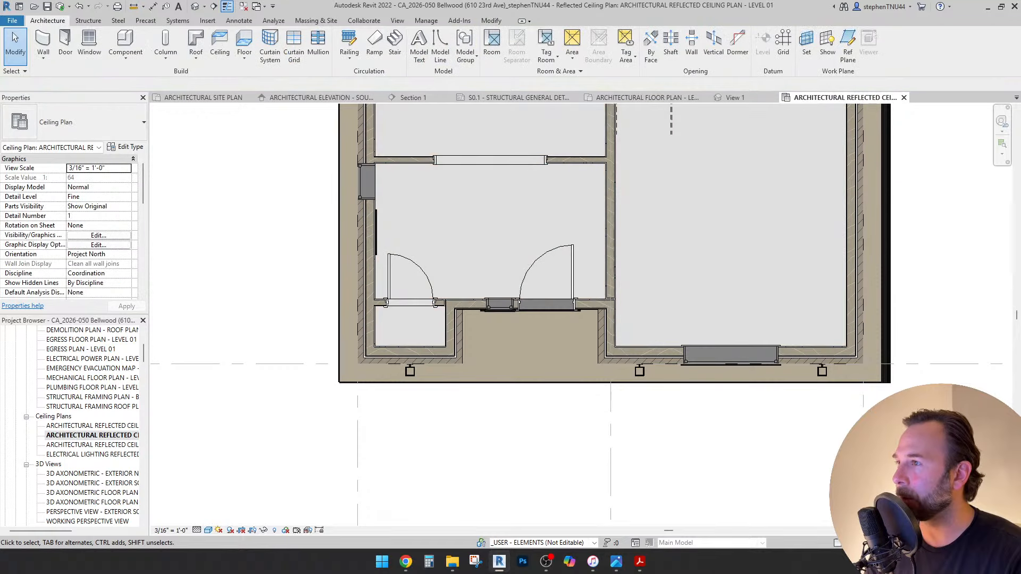
# Inspect the new ceiling in the Section 1 view.
pyautogui.click(410, 97)
pyautogui.scroll(-2, 584, 271)
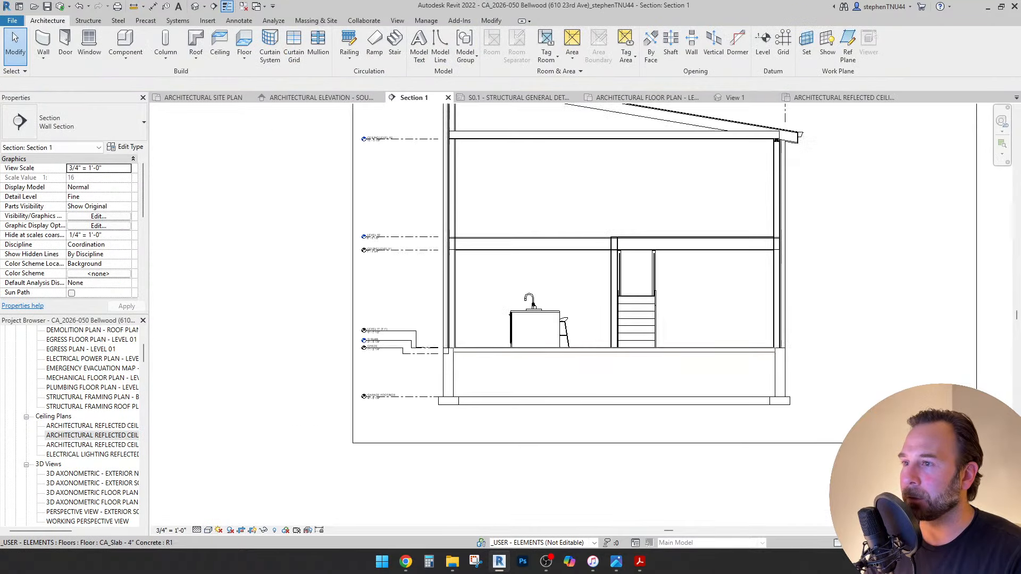
pyautogui.scroll(8, 417, 236)
pyautogui.click(614, 234)
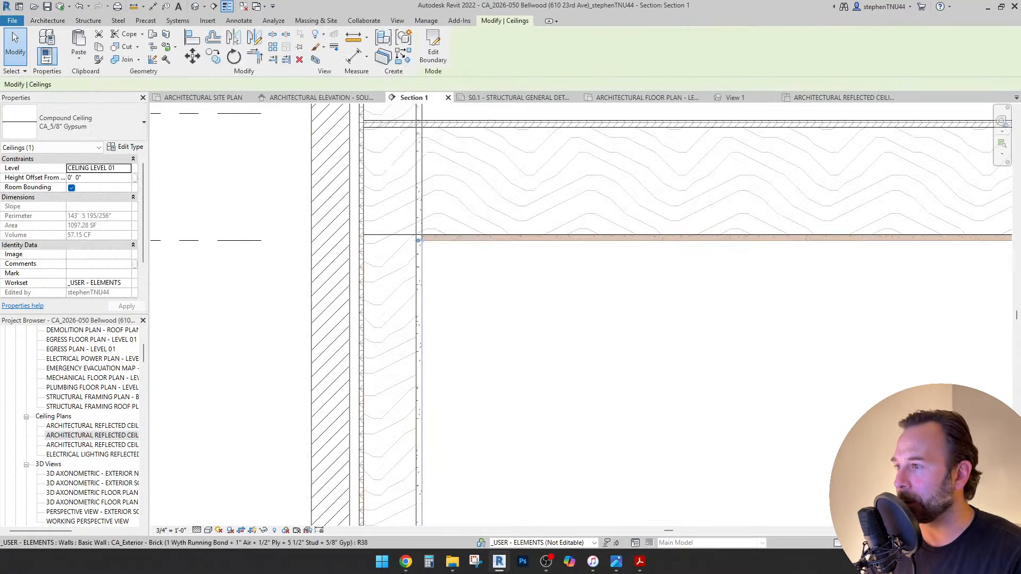
pyautogui.scroll(-5, 615, 228)
pyautogui.scroll(-5, 295, 247)
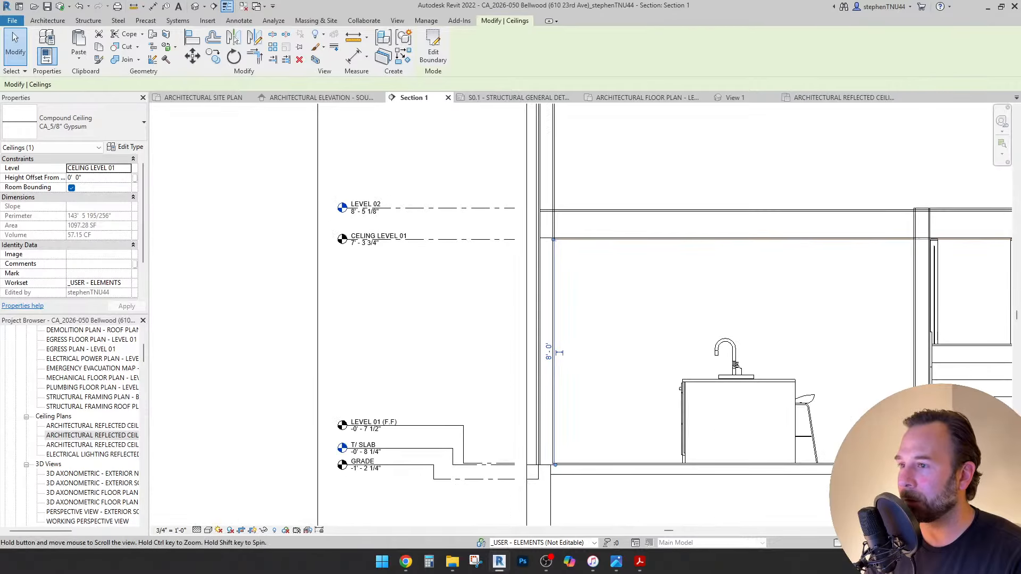
pyautogui.scroll(-2, 446, 280)
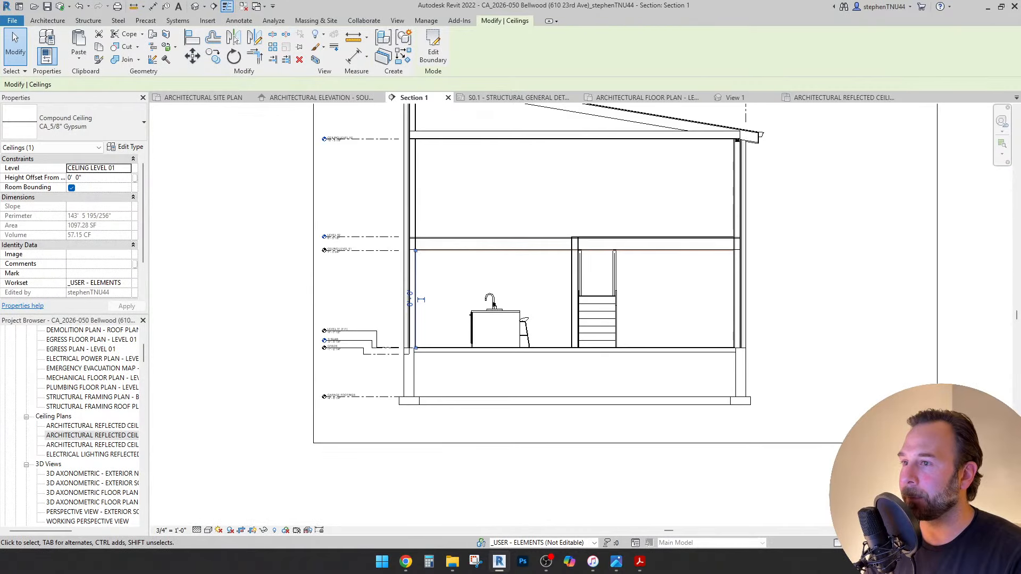
pyautogui.moveTo(500, 307); pyautogui.dragTo(515, 355, button='middle')
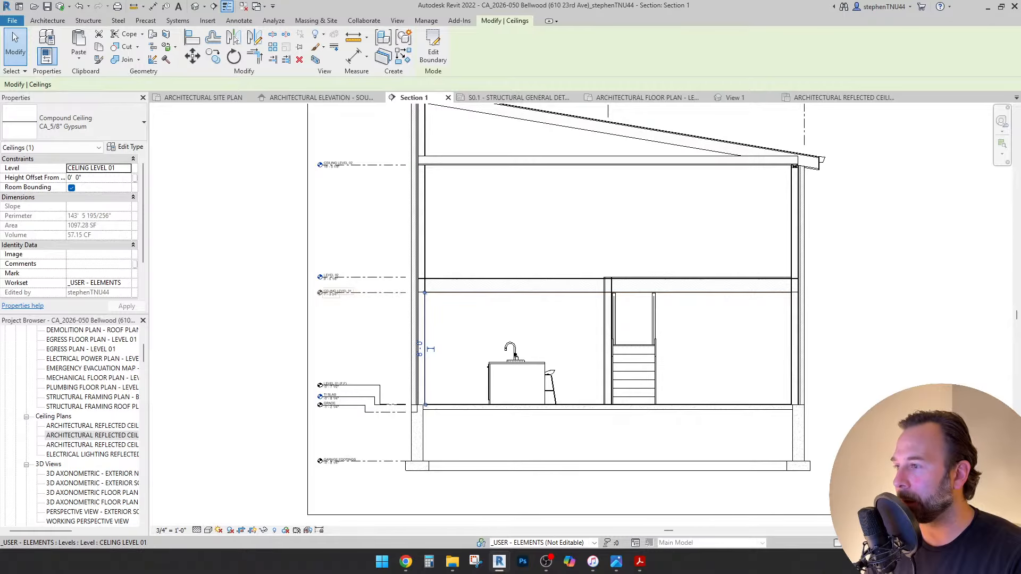
pyautogui.scroll(-2, 515, 354)
pyautogui.scroll(2, 515, 358)
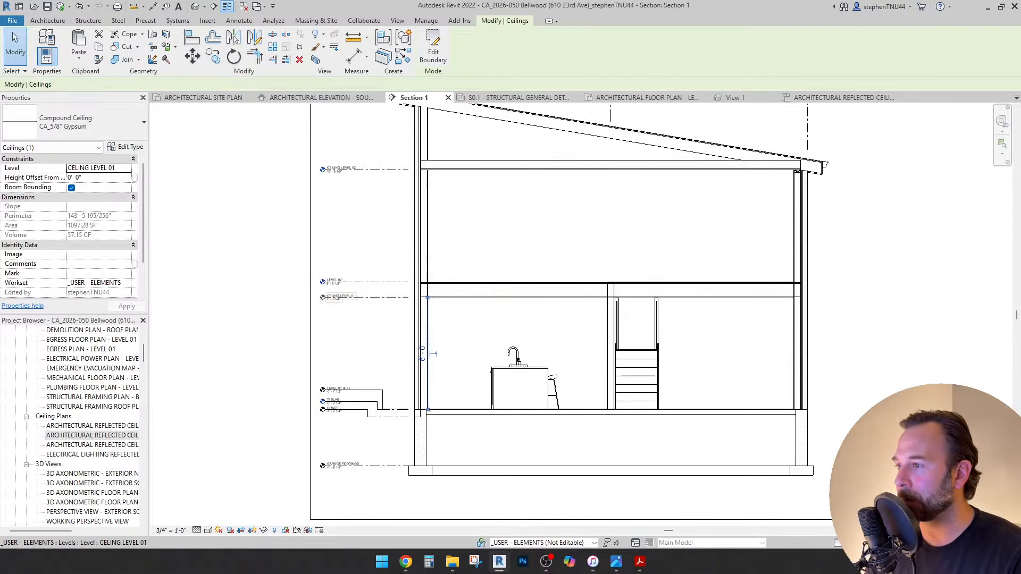
# Try selecting the CEILING LEVEL 01, LEVEL 02 and T/ ROOF levels, then clear the selection.
pyautogui.click(342, 299)
pyautogui.keyDown('ctrl'); pyautogui.click(339, 282); pyautogui.keyUp('ctrl')
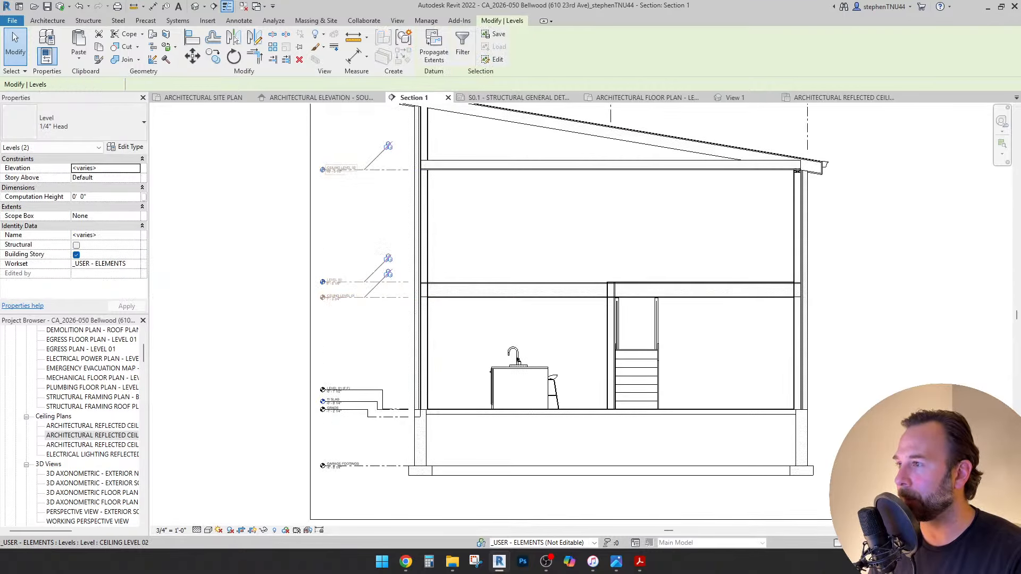
pyautogui.scroll(-2, 364, 216)
pyautogui.moveTo(365, 215); pyautogui.dragTo(389, 234, button='middle')
pyautogui.click(365, 139)
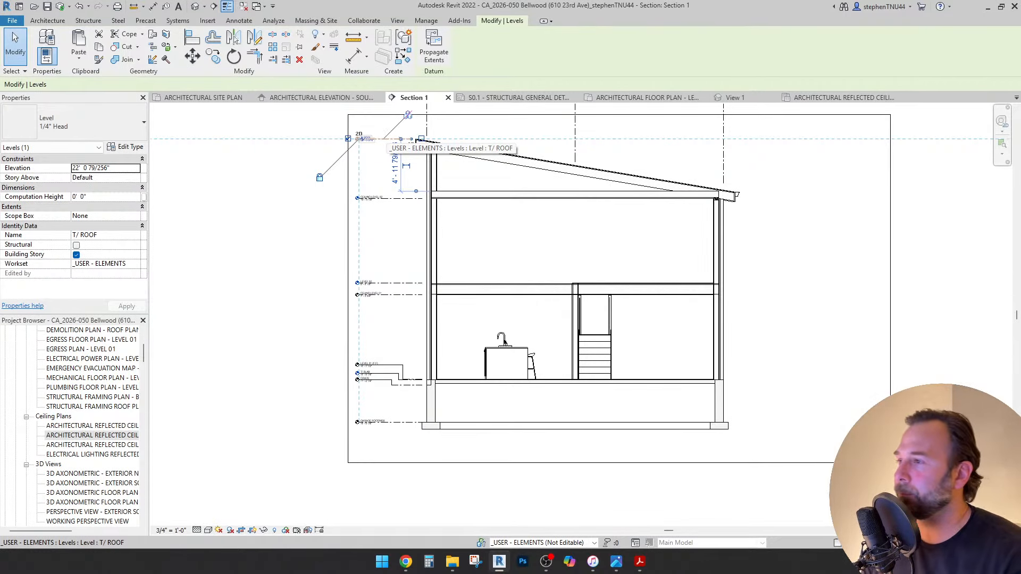
pyautogui.press('Escape')
pyautogui.scroll(3, 403, 156)
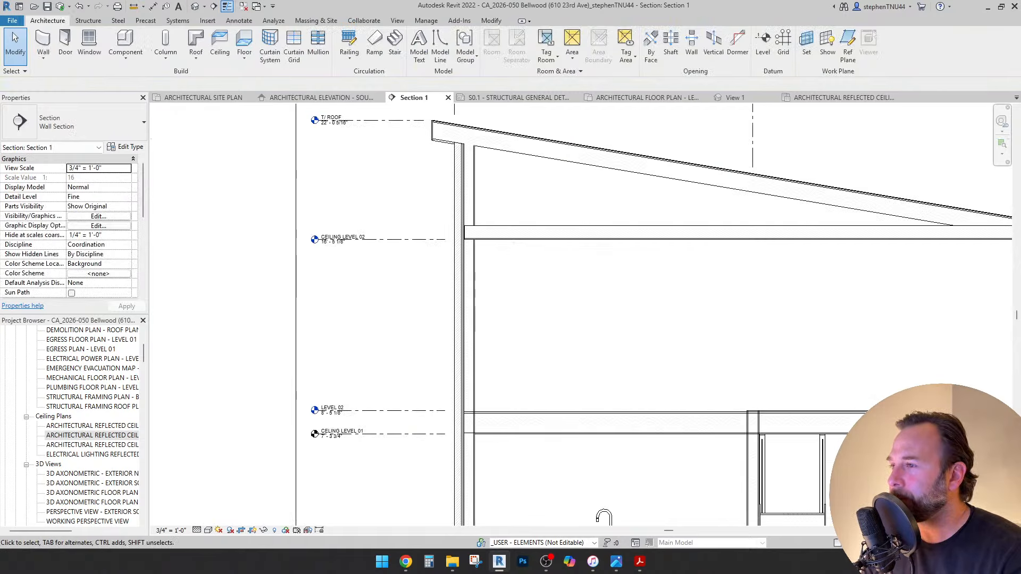
pyautogui.scroll(-2, 437, 219)
pyautogui.scroll(2, 526, 374)
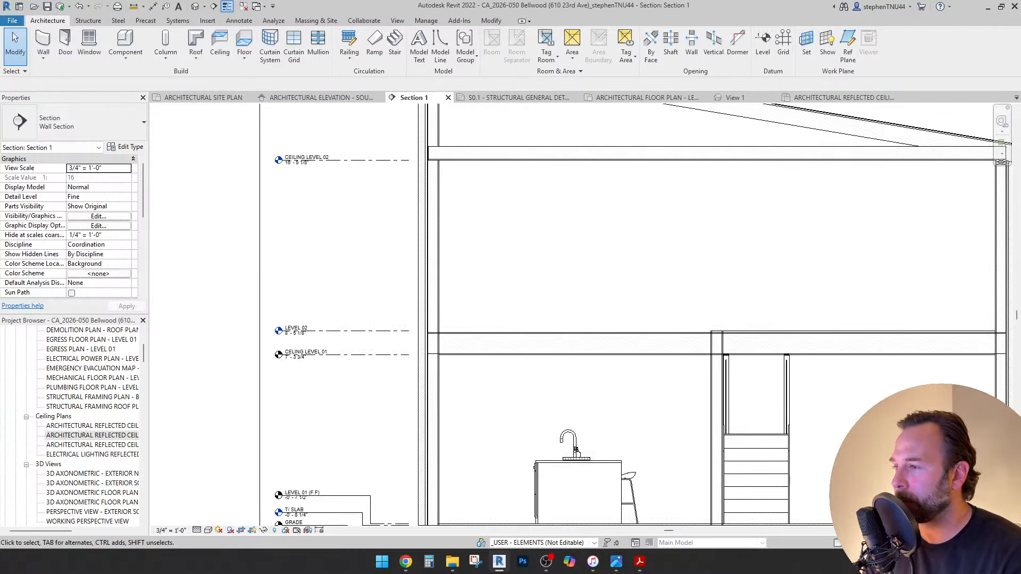
# Select the CEILING LEVEL 01, LEVEL 02 and CEILING LEVEL 02 level lines.
pyautogui.click(298, 354)
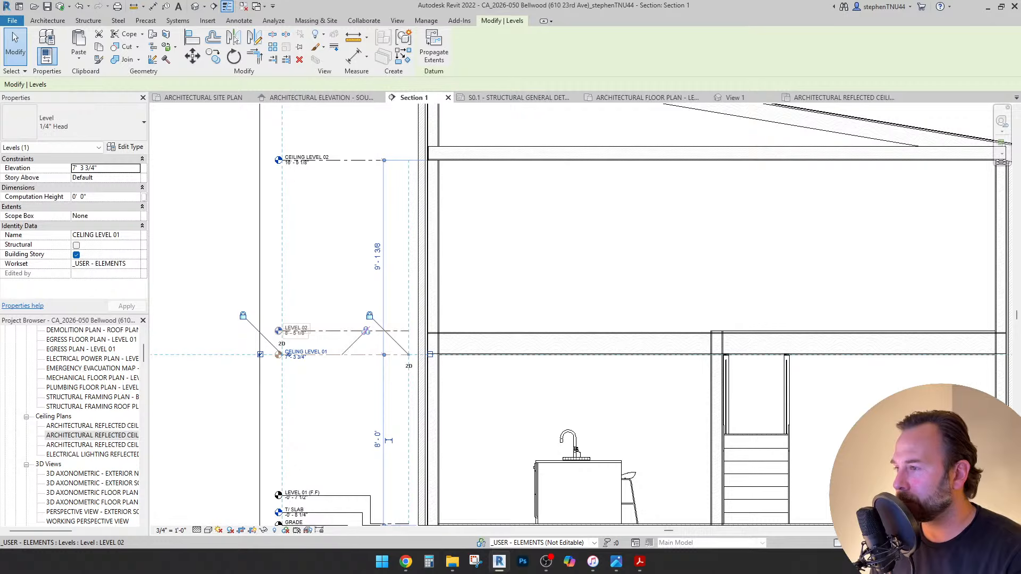
pyautogui.keyDown('ctrl'); pyautogui.click(319, 330); pyautogui.keyUp('ctrl')
pyautogui.moveTo(319, 330); pyautogui.dragTo(348, 390, button='middle')
pyautogui.keyDown('ctrl'); pyautogui.click(335, 220); pyautogui.keyUp('ctrl')
pyautogui.moveTo(335, 220); pyautogui.dragTo(362, 271, button='middle')
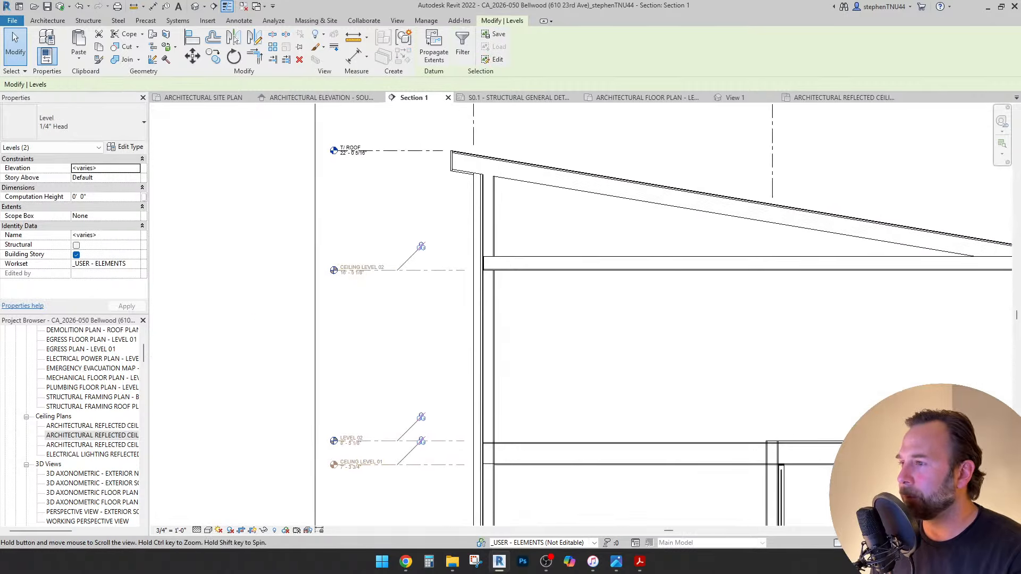
pyautogui.scroll(-3, 341, 143)
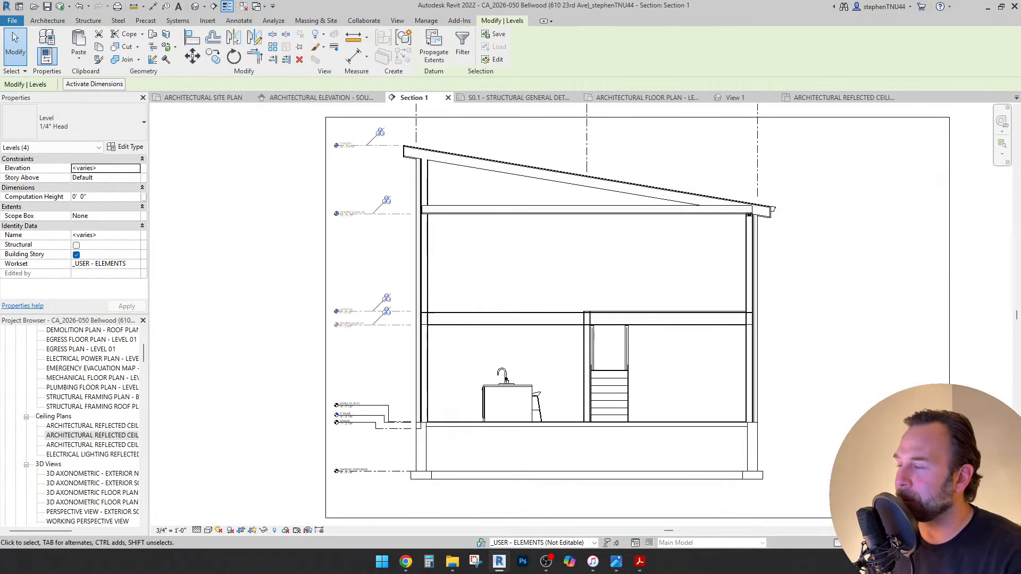
# Move the selected levels up 1'.
pyautogui.click(193, 56)
pyautogui.scroll(4, 363, 309)
pyautogui.click(411, 269)
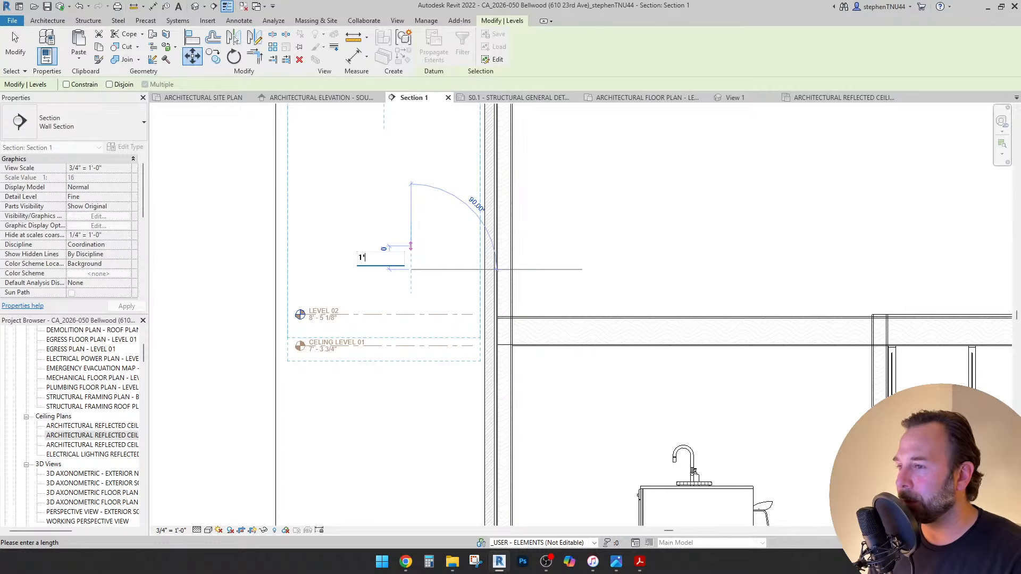
pyautogui.write("1'")
pyautogui.press('Return')
pyautogui.scroll(-2, 585, 314)
pyautogui.press('Escape')
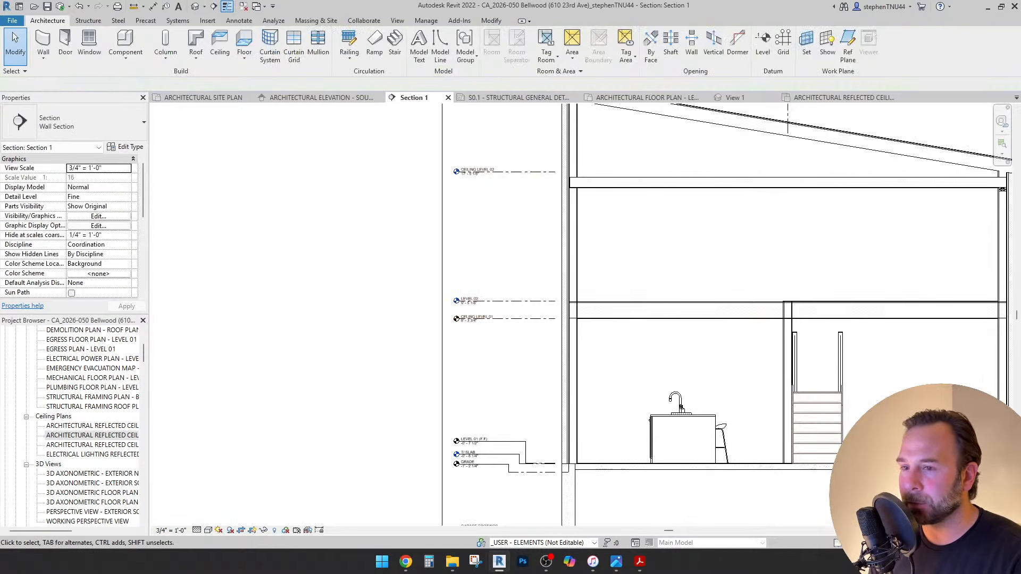
# Open the stair in Section 1 for editing.
pyautogui.doubleClick(818, 428)
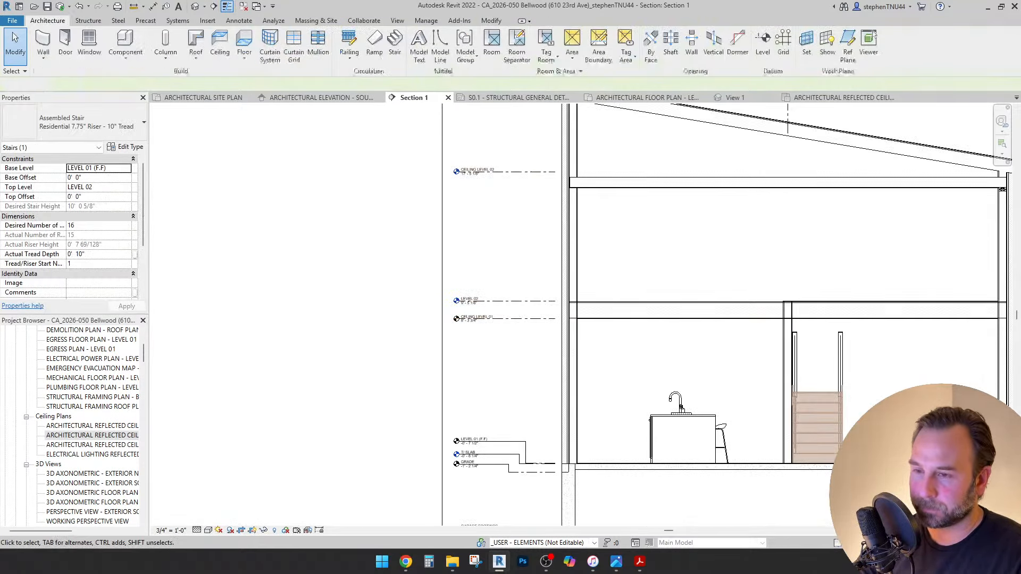
pyautogui.scroll(-1, 468, 319)
pyautogui.moveTo(468, 319); pyautogui.dragTo(315, 305, button='middle')
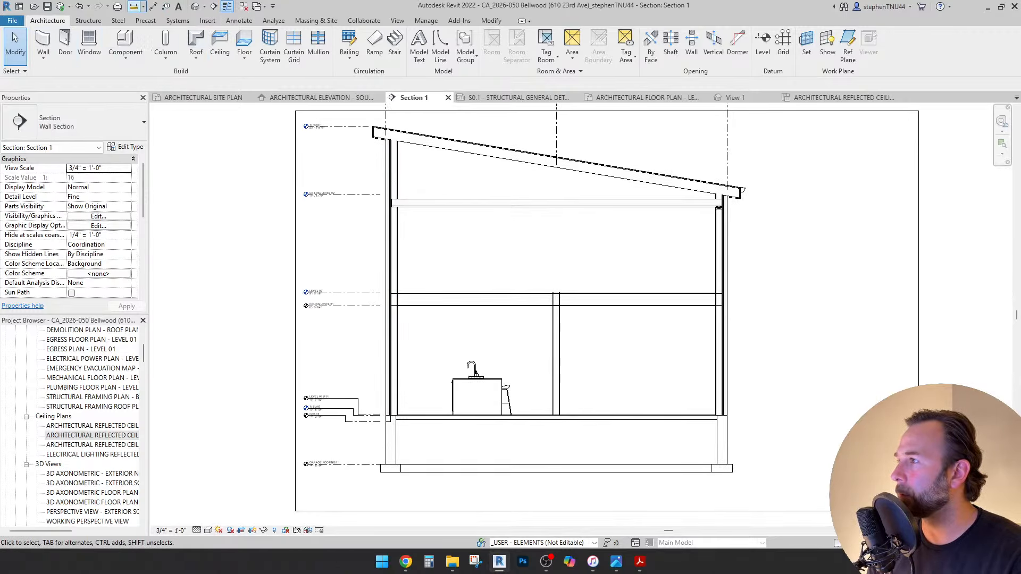
# Dismiss the save reminder and measure the floor-to-ceiling height as 8'-11 1/4".
pyautogui.click(579, 320)
pyautogui.scroll(3, 412, 415)
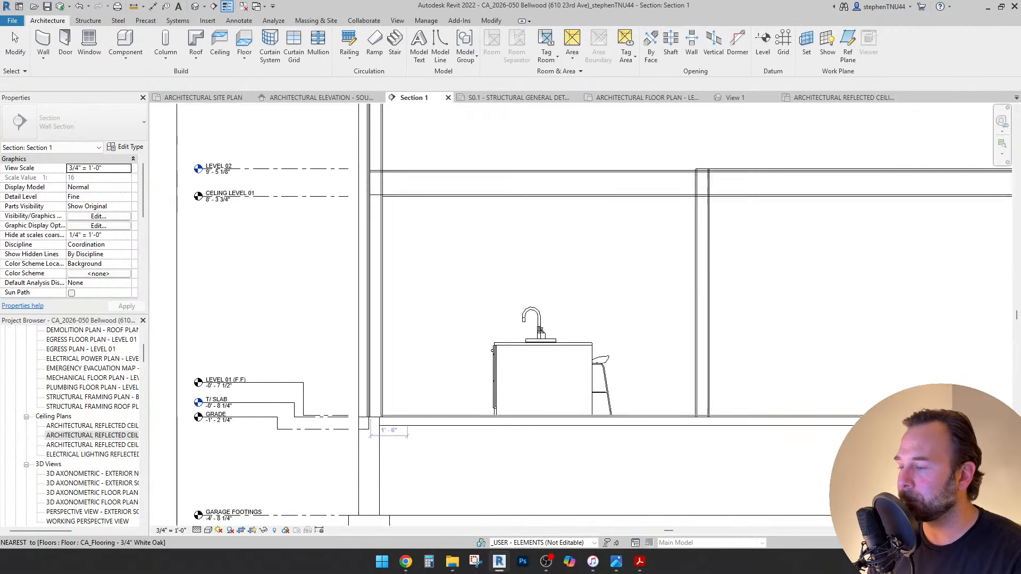
pyautogui.scroll(1, 412, 415)
pyautogui.scroll(4, 433, 176)
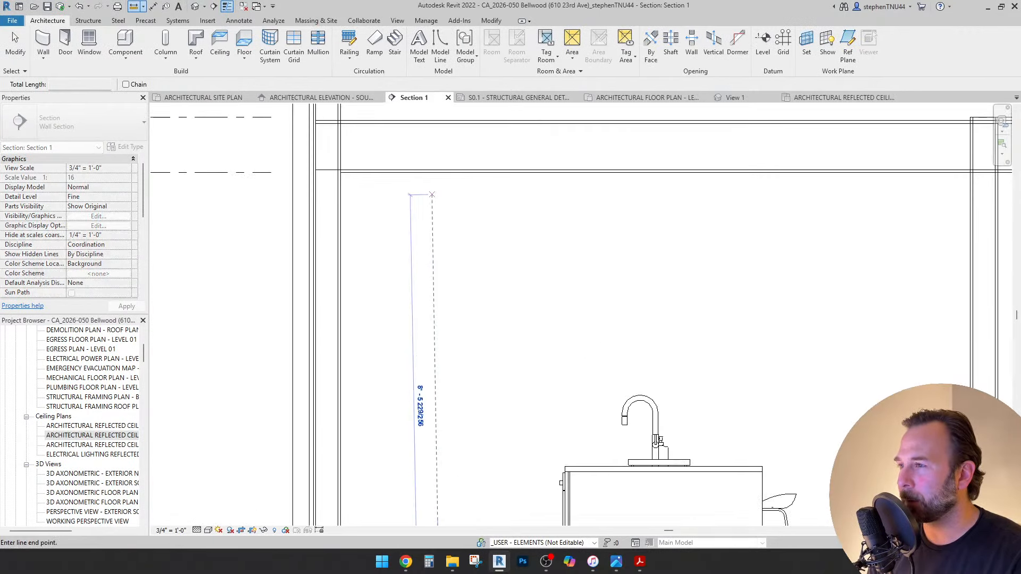
pyautogui.click(439, 172)
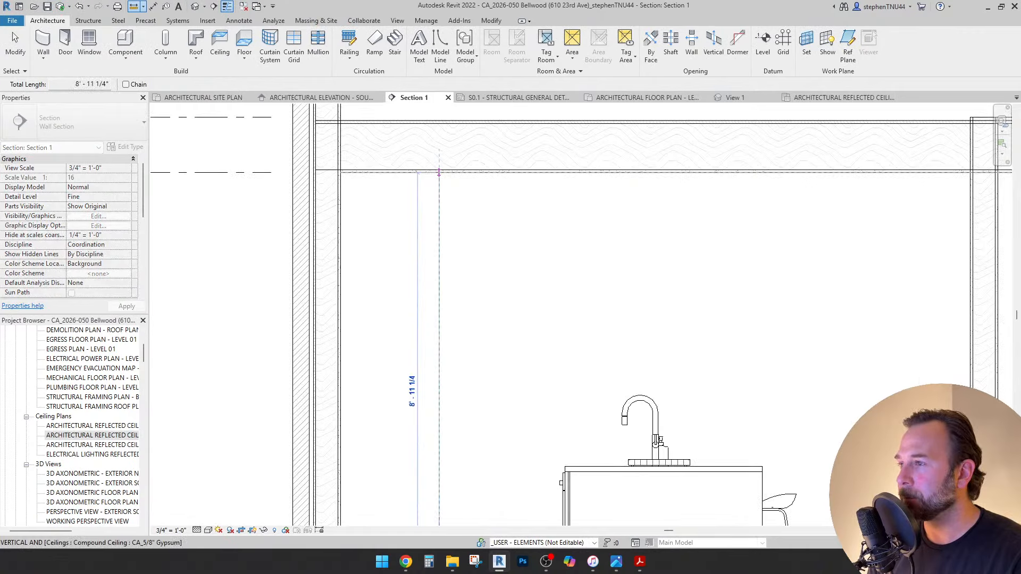
pyautogui.scroll(-4, 438, 173)
pyautogui.press('Escape')
pyautogui.press('Escape')
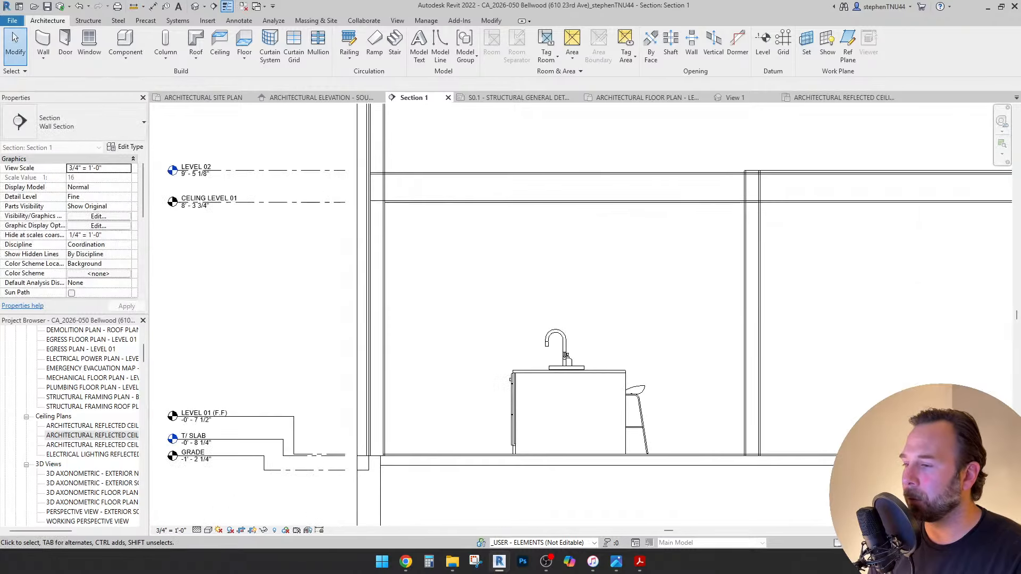
# Inspect the floor slab in the Section 1 view.
pyautogui.scroll(10, 402, 423)
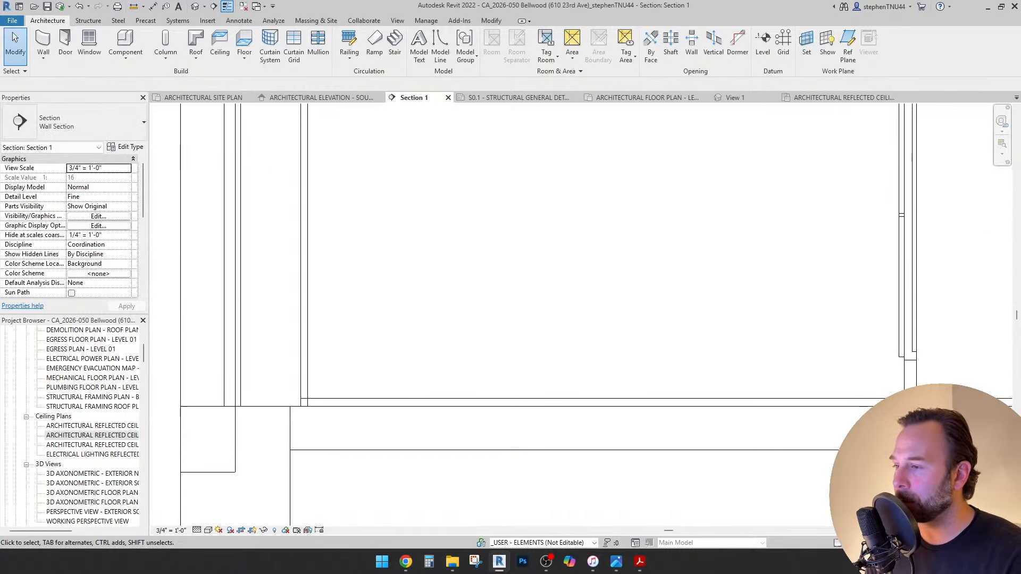
pyautogui.scroll(-6, 374, 363)
pyautogui.scroll(-5, 386, 371)
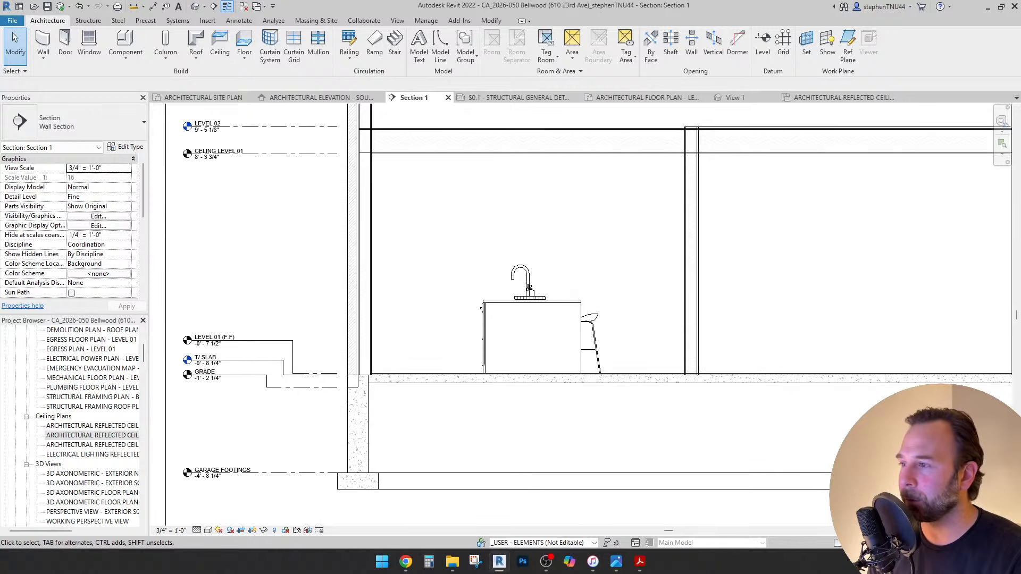
pyautogui.scroll(-3, 487, 295)
pyautogui.scroll(-3, 487, 295)
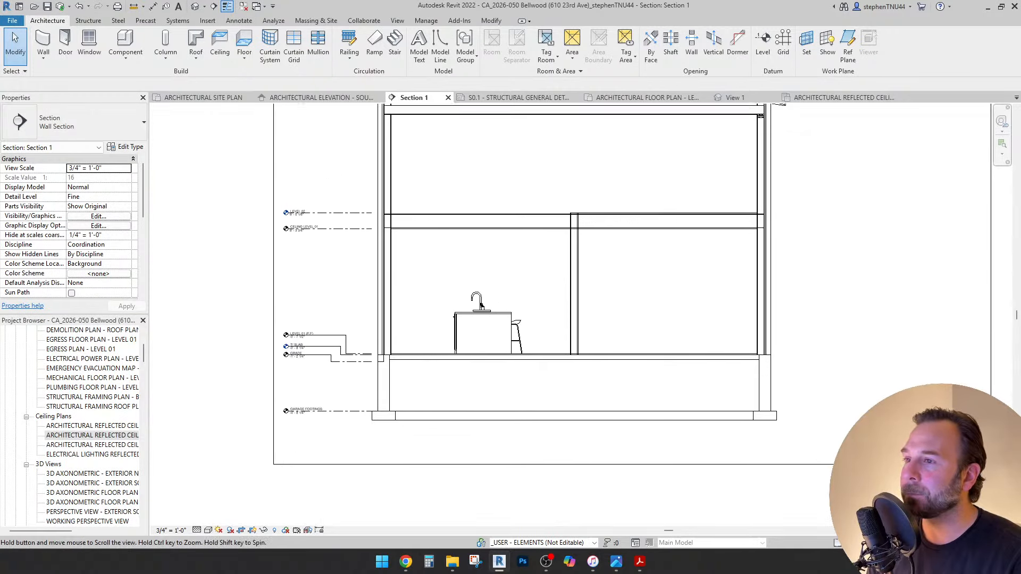
pyautogui.scroll(8, 541, 234)
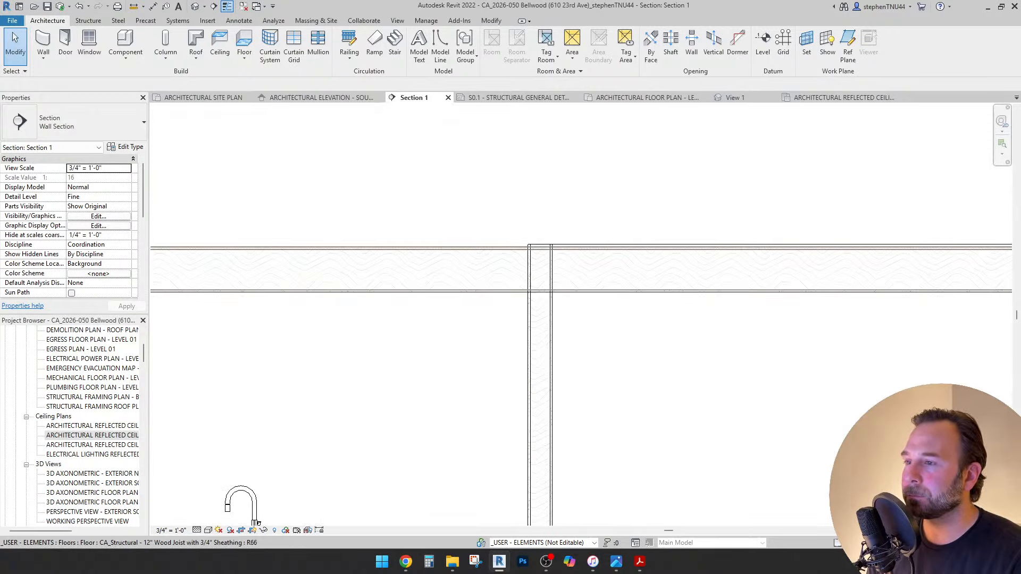
pyautogui.click(568, 247)
# Confirm the interior wall above the slab keeps T/ SLAB as its base constraint.
pyautogui.scroll(2, 568, 245)
pyautogui.scroll(1, 568, 246)
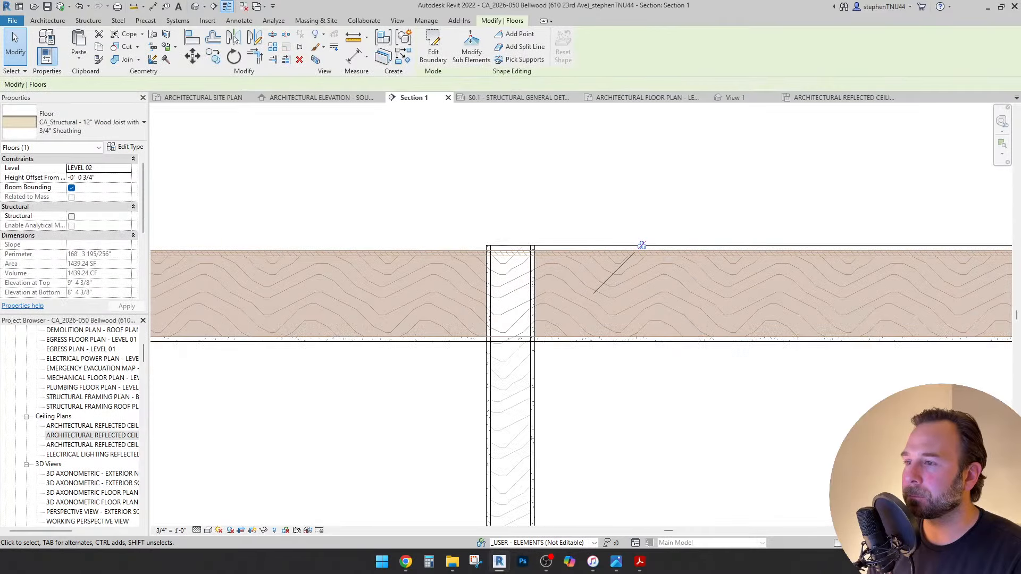
pyautogui.click(533, 351)
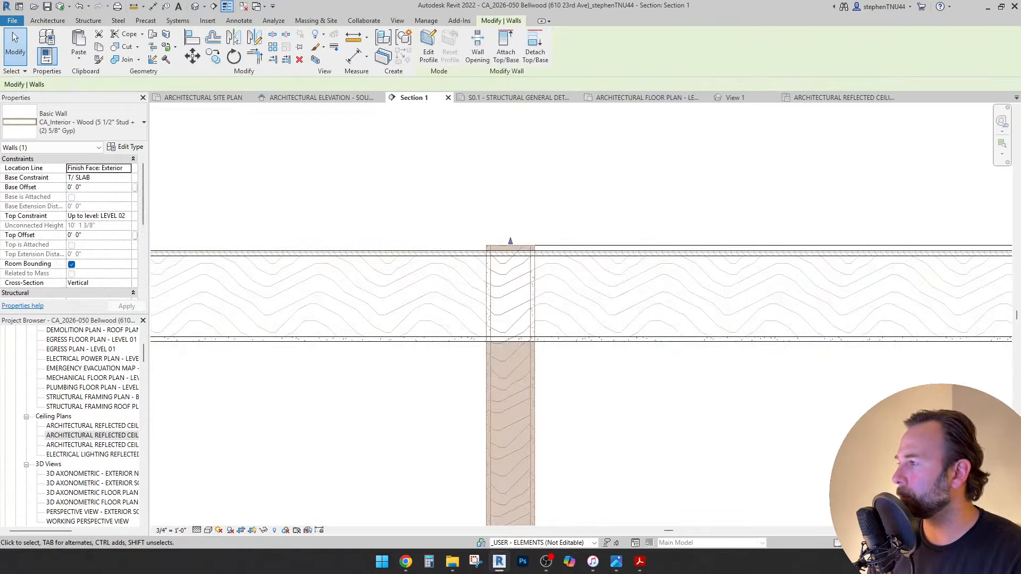
pyautogui.click(99, 177)
pyautogui.scroll(-1, 96, 210)
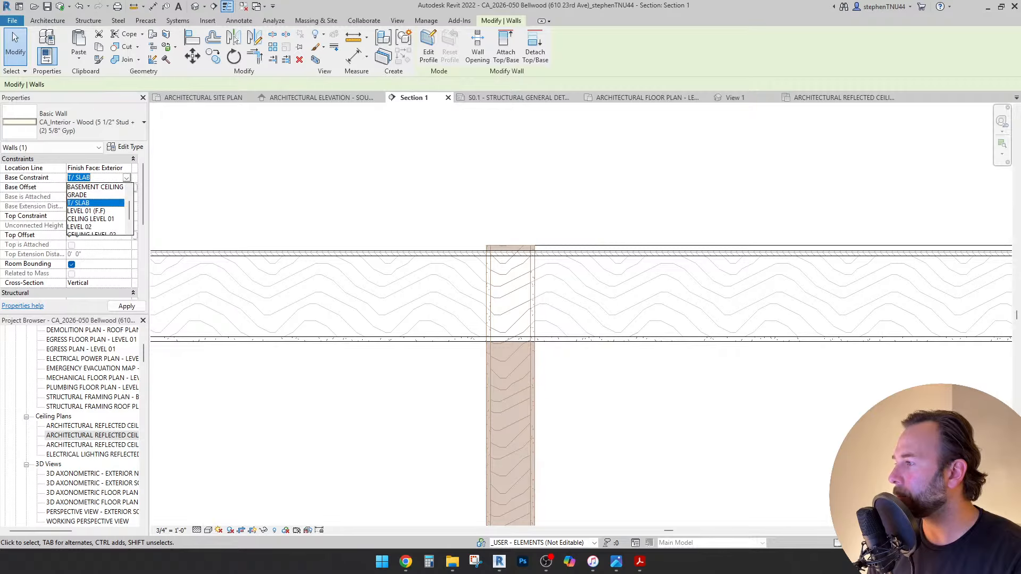
pyautogui.click(78, 178)
# Switch to the Architectural Elevation - South view.
pyautogui.scroll(-6, 509, 194)
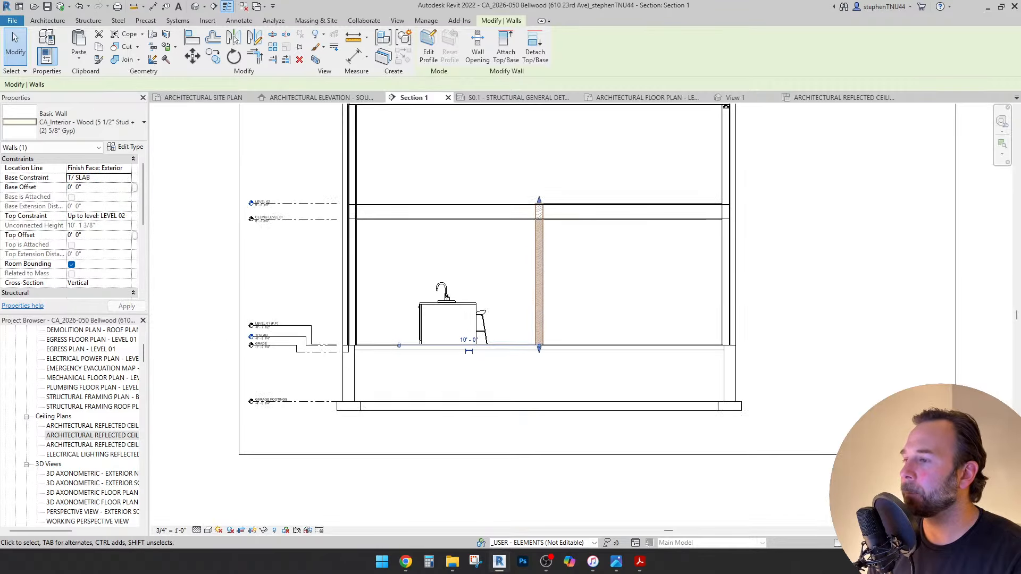
pyautogui.scroll(3, 404, 335)
pyautogui.scroll(3, 779, 378)
pyautogui.scroll(-5, 687, 351)
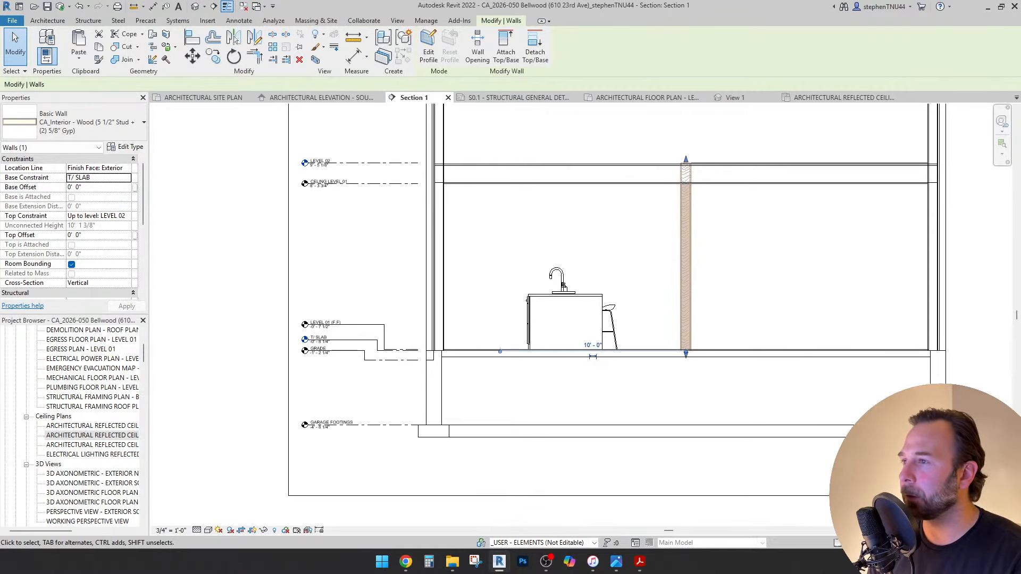
pyautogui.press('Escape')
pyautogui.hotkey('ctrl', 'Tab')
pyautogui.hotkey('ctrl', 'Tab')
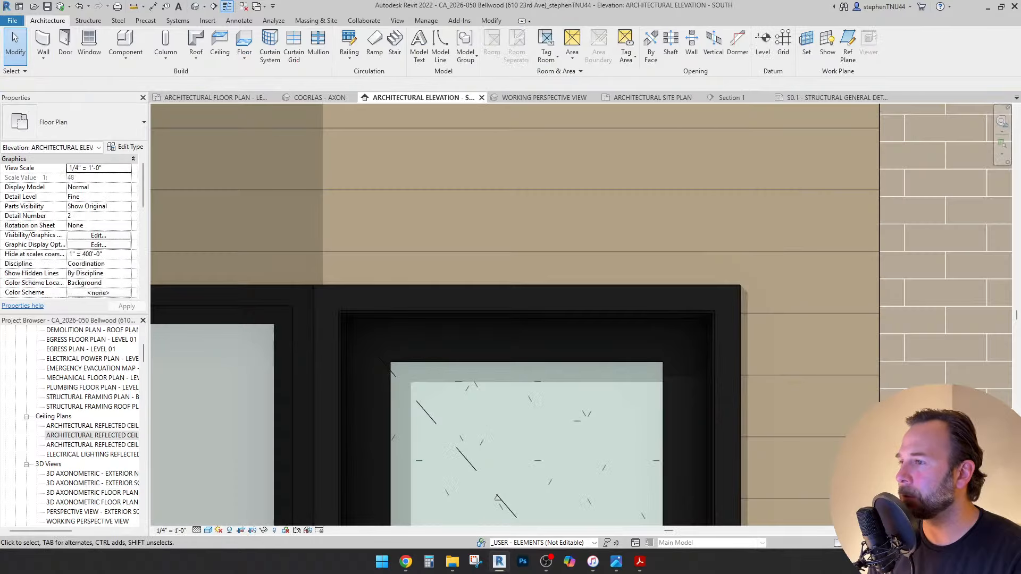
# Close the structural general notes sheet without saving, then close all inactive views and View 1.
pyautogui.scroll(-4, 512, 266)
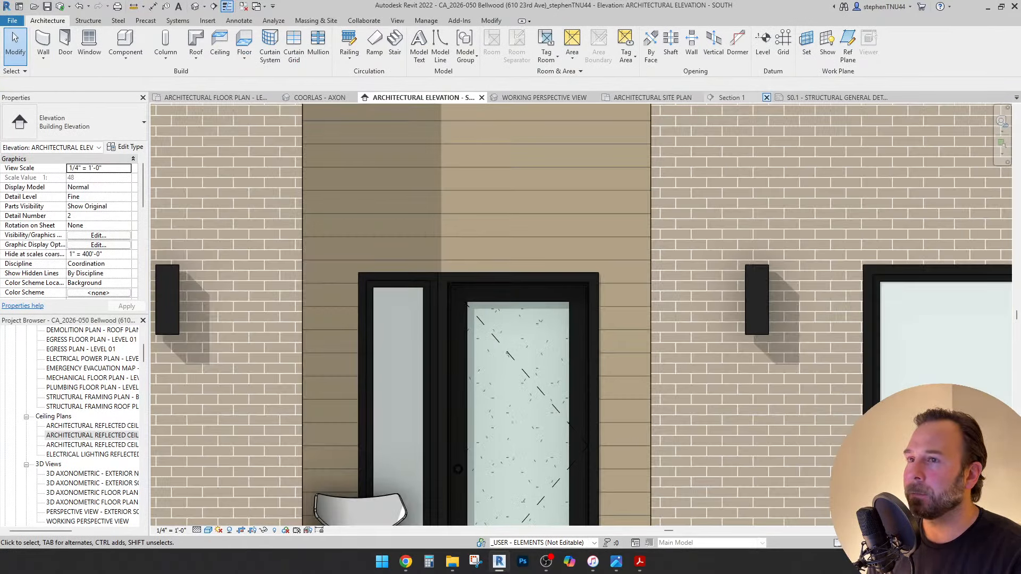
pyautogui.click(895, 97)
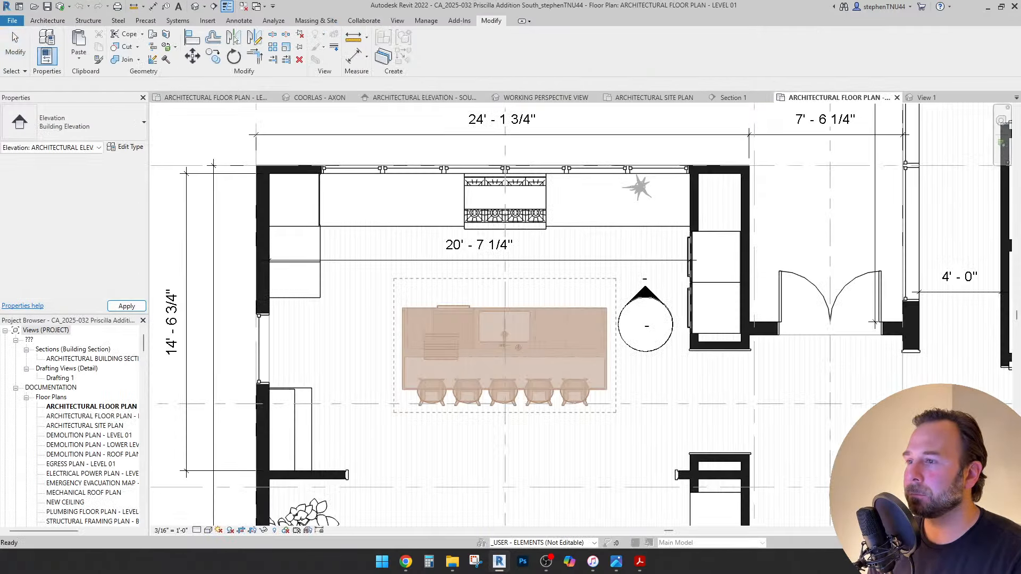
pyautogui.click(580, 320)
pyautogui.scroll(-2, 455, 200)
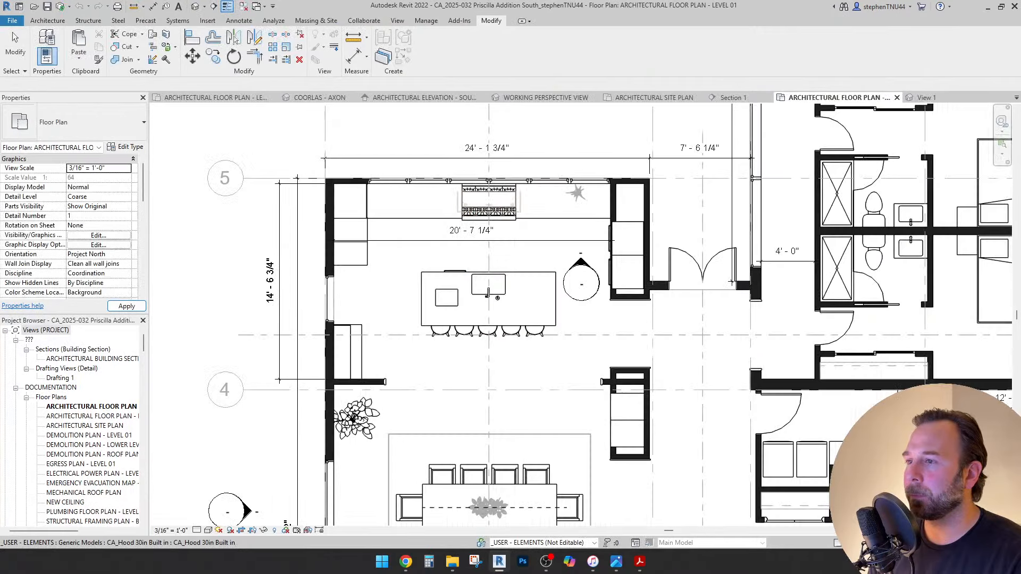
pyautogui.scroll(2, 578, 229)
pyautogui.scroll(-3, 533, 225)
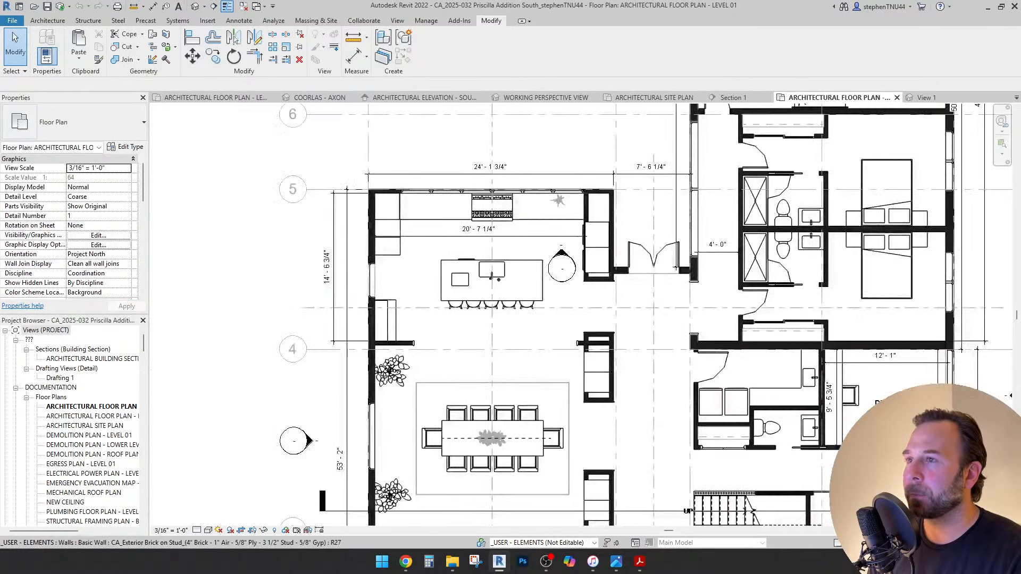
pyautogui.click(397, 20)
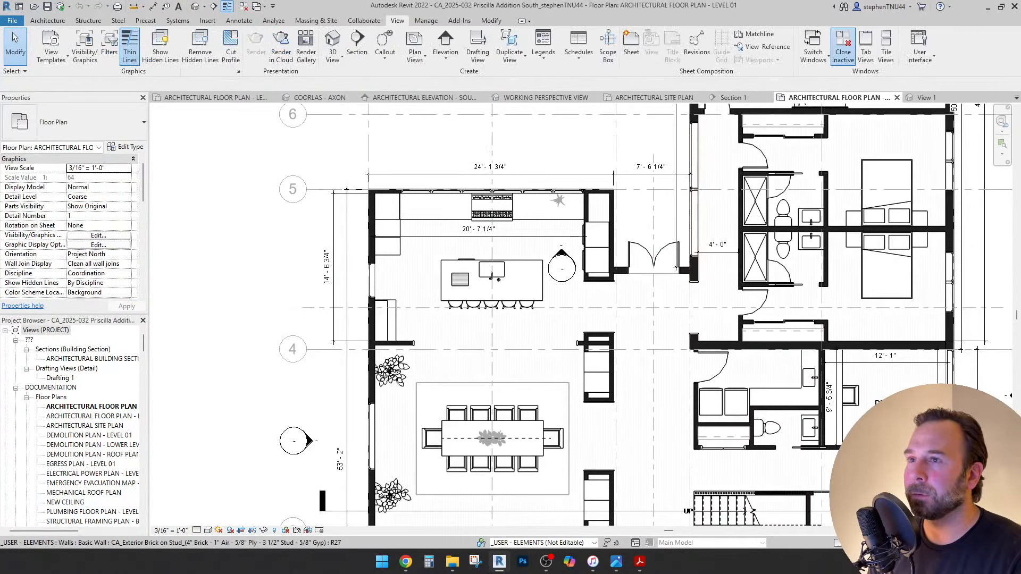
pyautogui.click(843, 48)
pyautogui.click(471, 97)
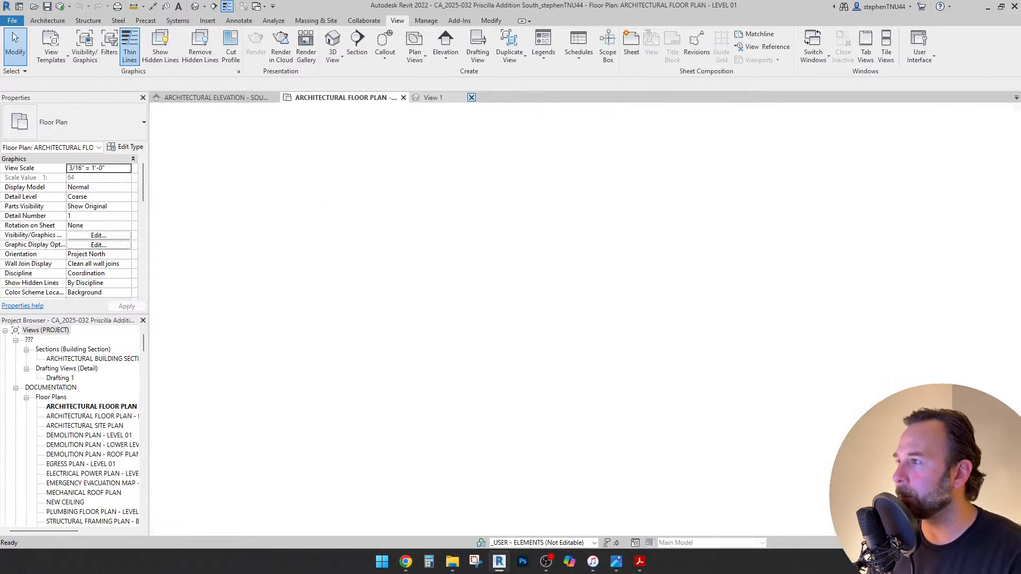
pyautogui.click(215, 97)
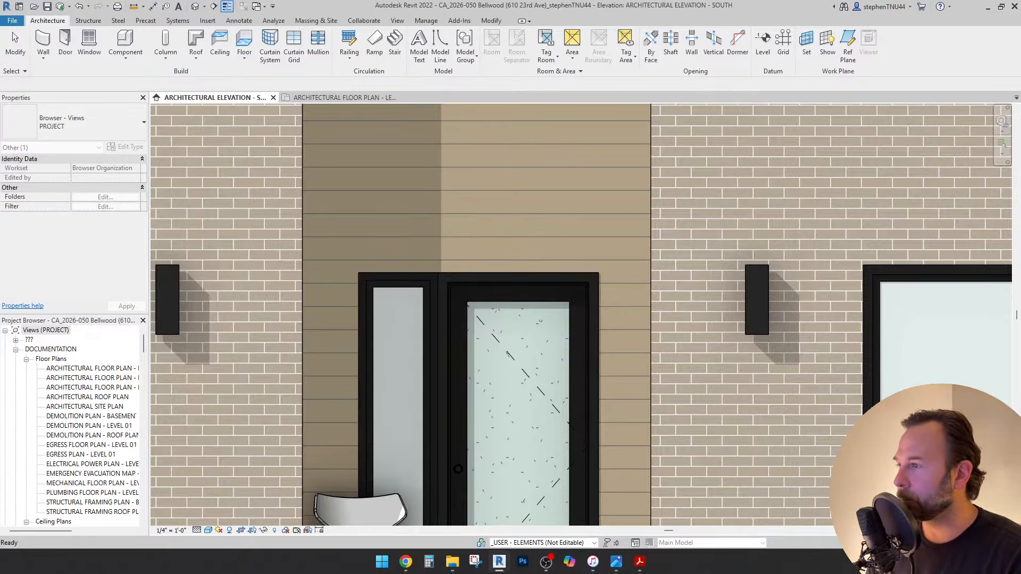
# In the Level 01 floor plan, set the entry interior wall's base constraint to T/ SLAB.
pyautogui.doubleClick(90, 378)
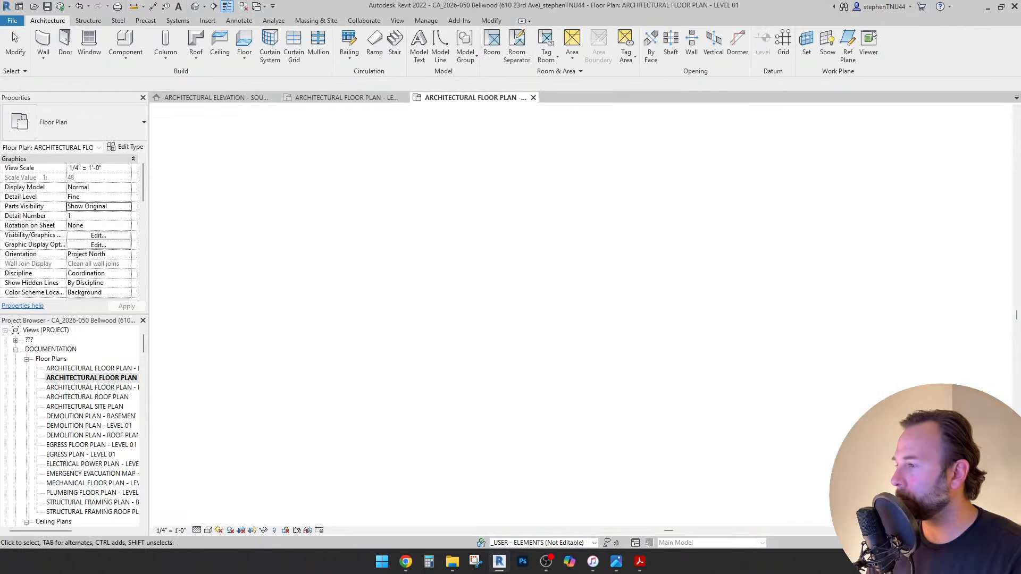
pyautogui.scroll(10, 553, 450)
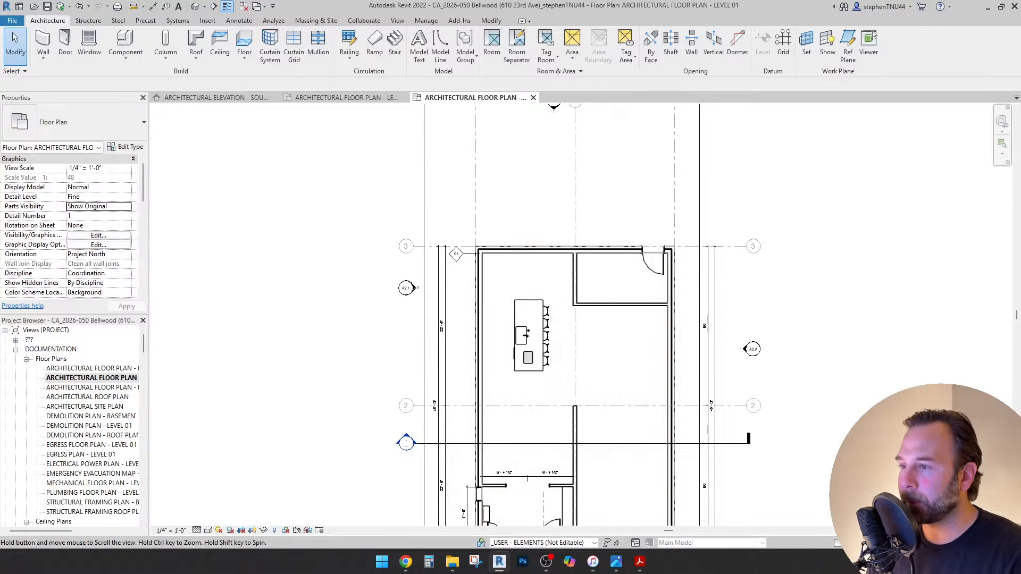
pyautogui.click(571, 477)
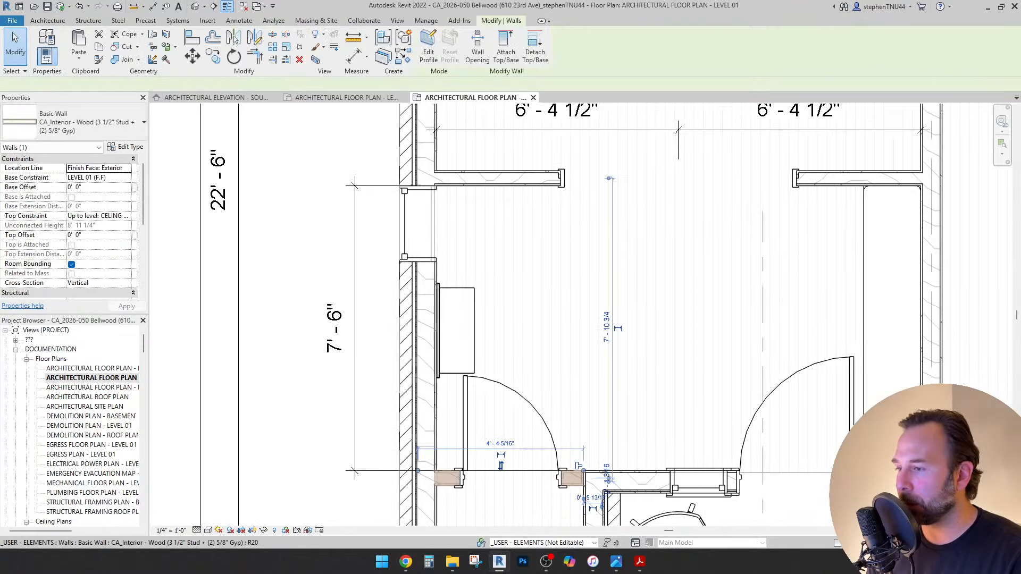
pyautogui.click(126, 178)
pyautogui.scroll(1, 96, 207)
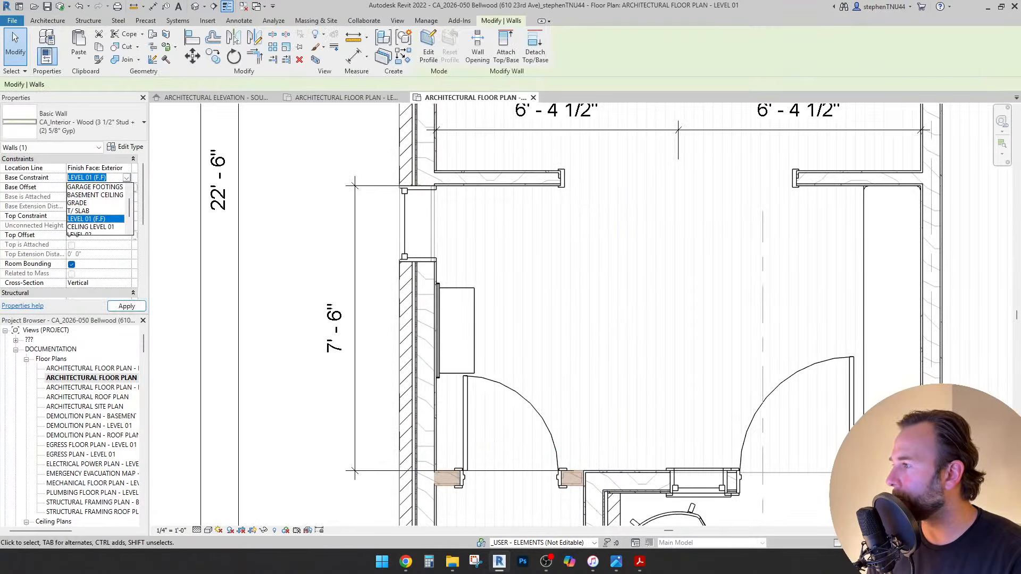
pyautogui.click(95, 211)
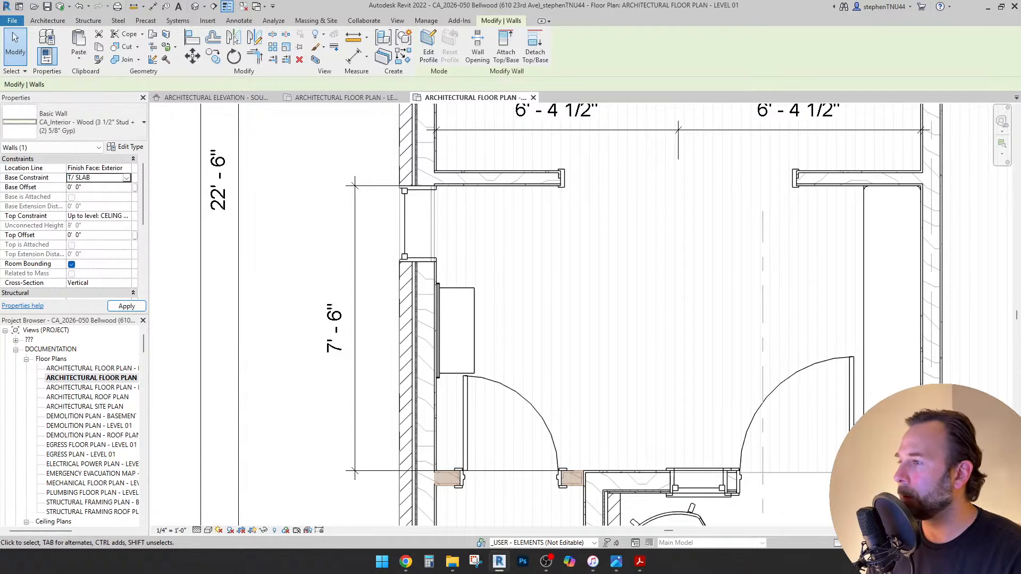
pyautogui.press('Escape')
# Open the WORKING PERSPECTIVE VIEW 3D view from the project browser.
pyautogui.scroll(-1, 375, 234)
pyautogui.scroll(-2, 432, 209)
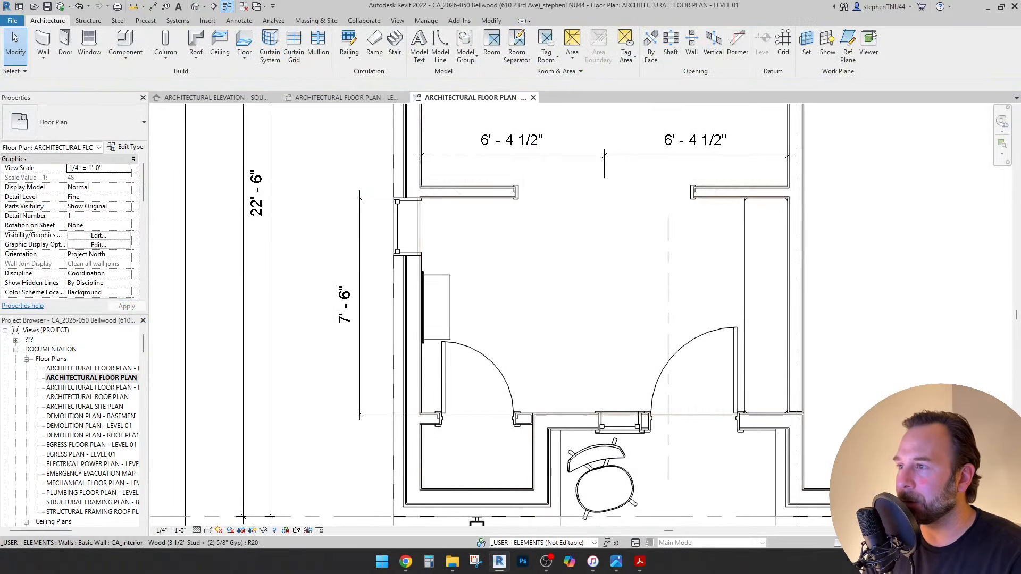
pyautogui.scroll(-15, 72, 426)
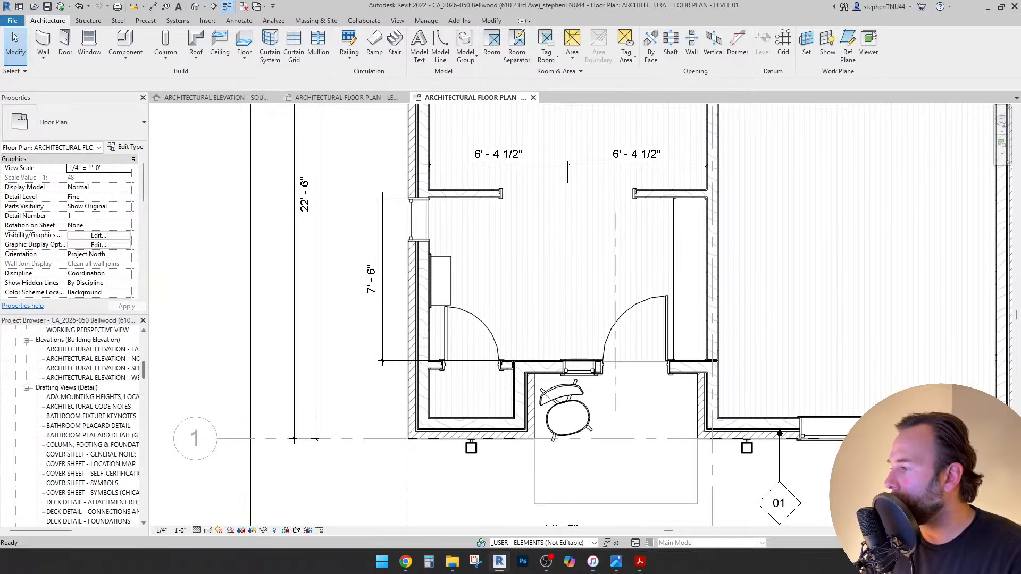
pyautogui.scroll(-10, 72, 426)
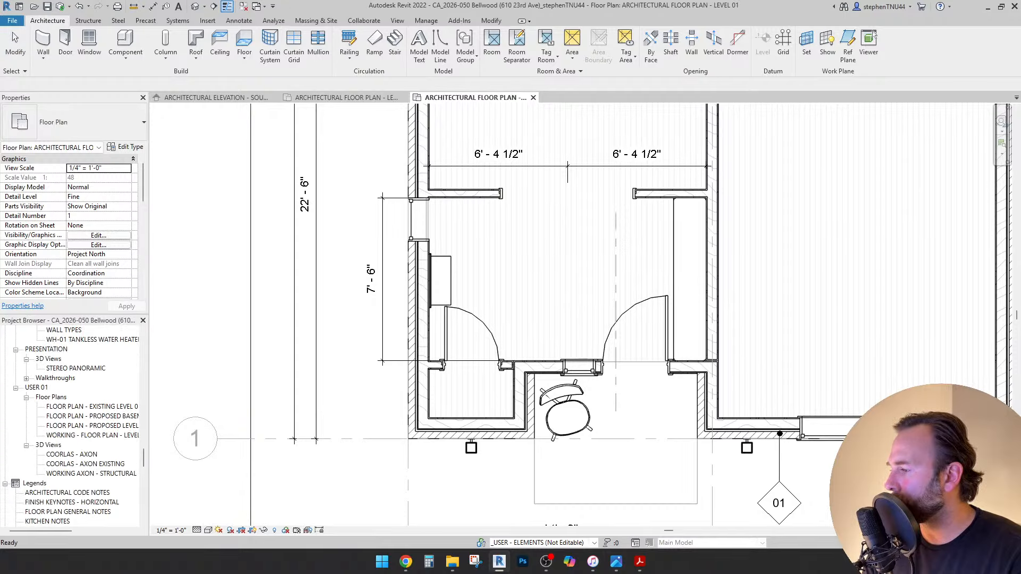
pyautogui.scroll(-2, 80, 452)
pyautogui.scroll(4, 72, 425)
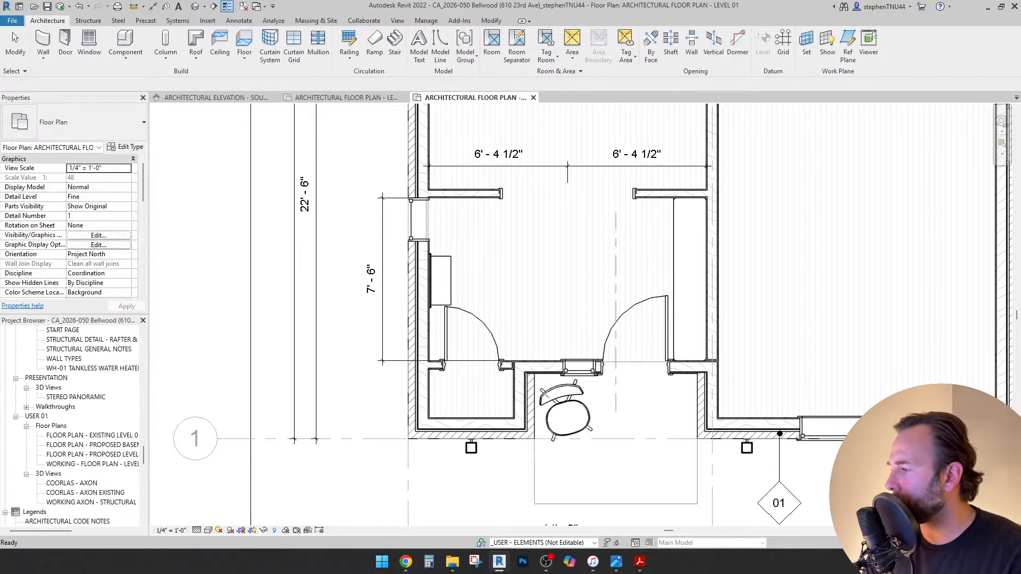
pyautogui.scroll(10, 71, 425)
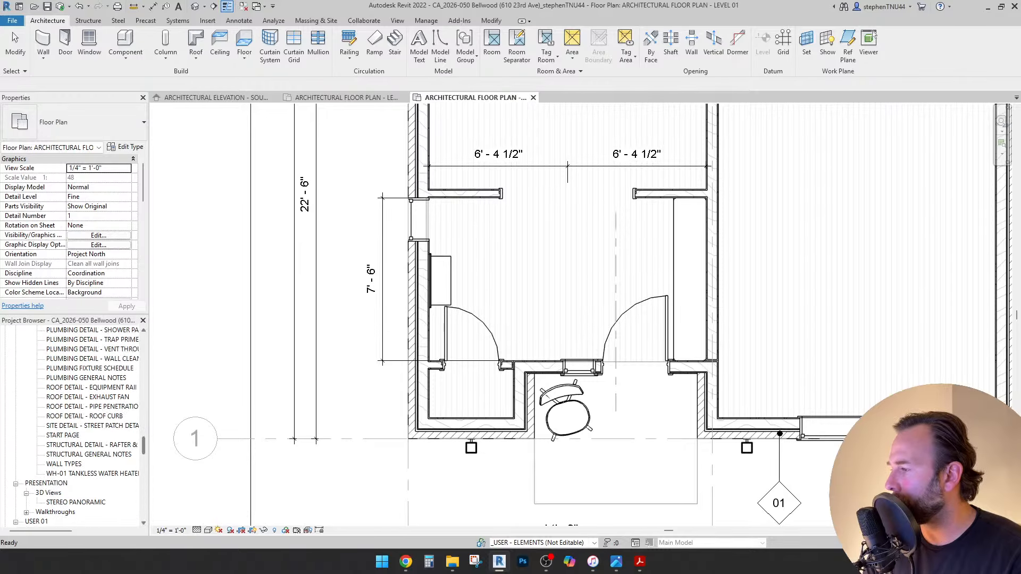
pyautogui.scroll(2, 82, 426)
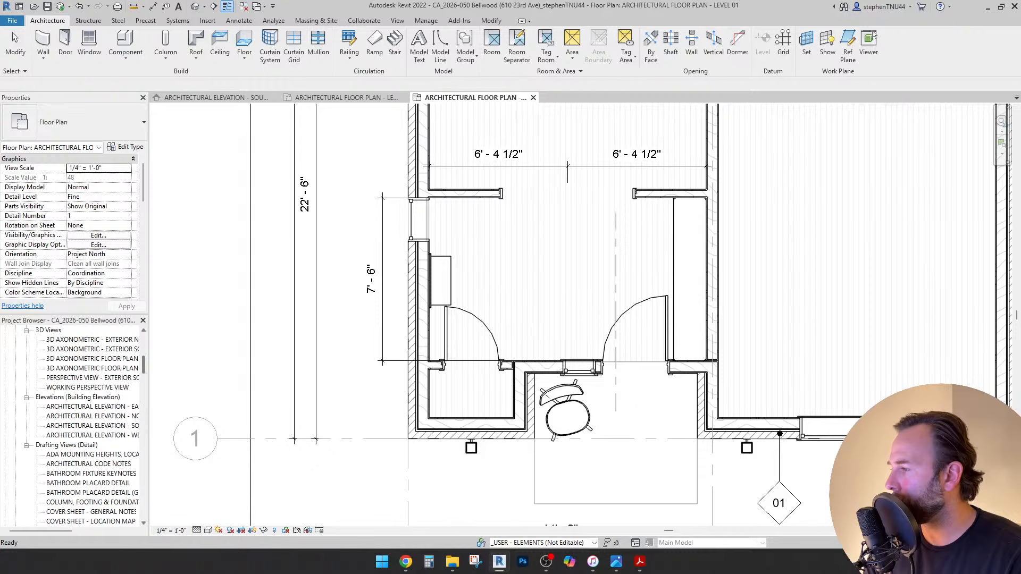
pyautogui.doubleClick(87, 387)
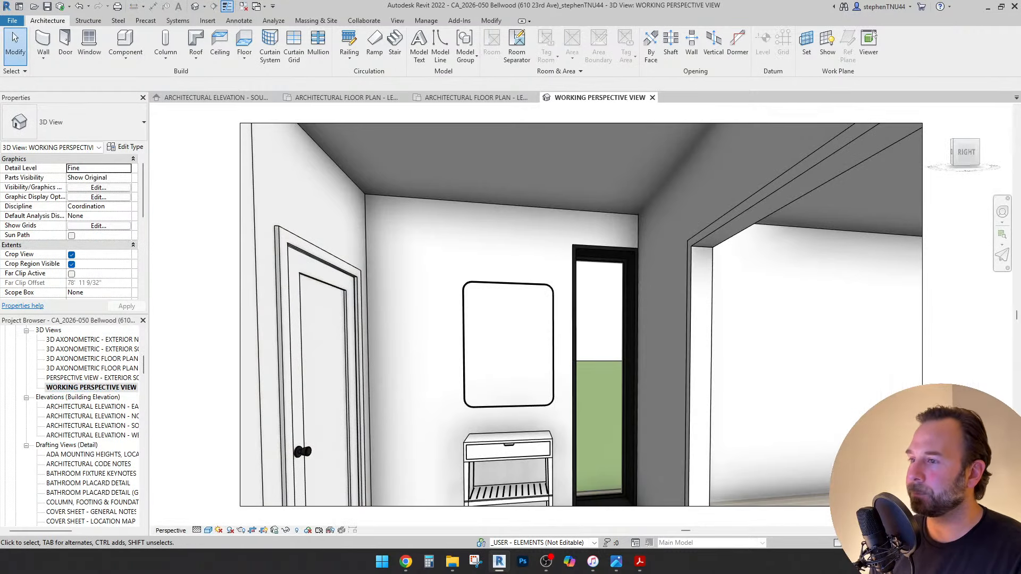
# Duplicate the entry window's type as 24" x 108" - Black and set its height to 9' 0".
pyautogui.click(628, 303)
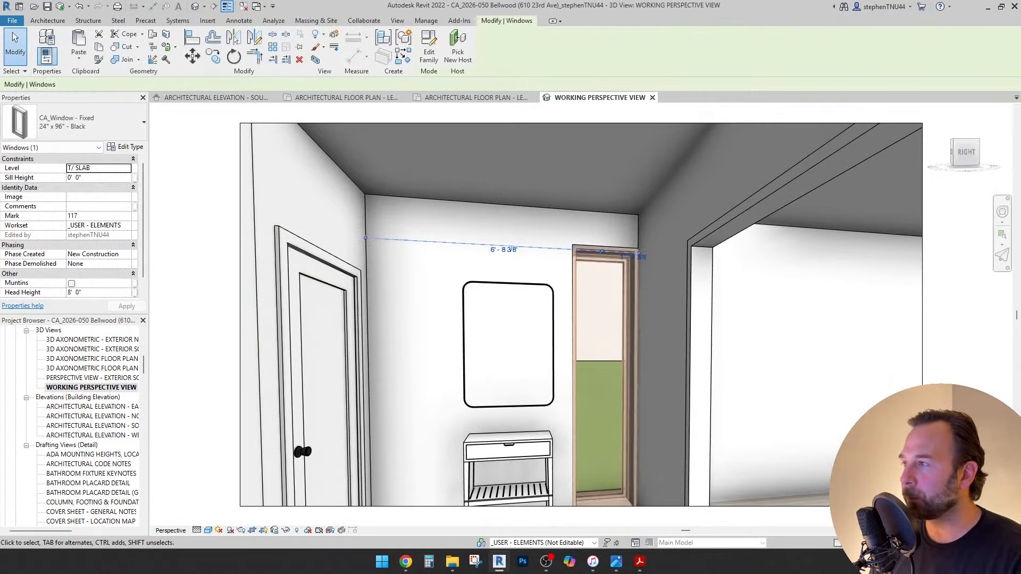
pyautogui.click(126, 147)
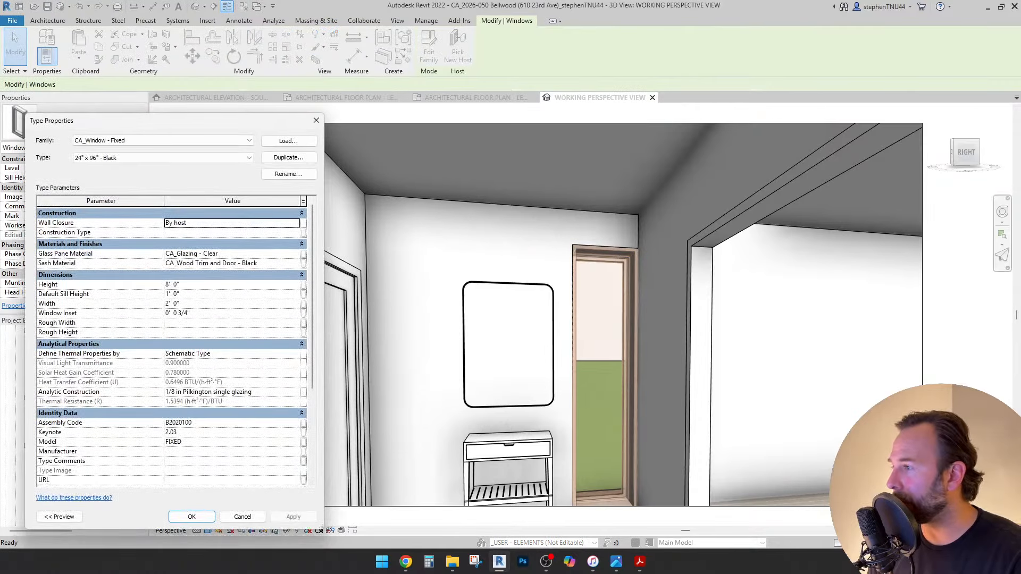
pyautogui.click(289, 157)
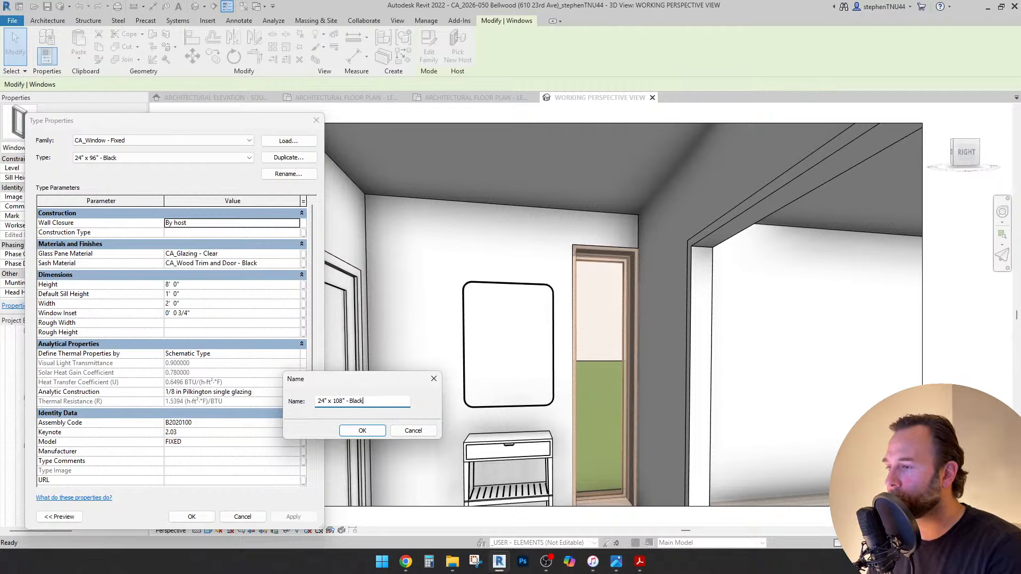
pyautogui.press('Return')
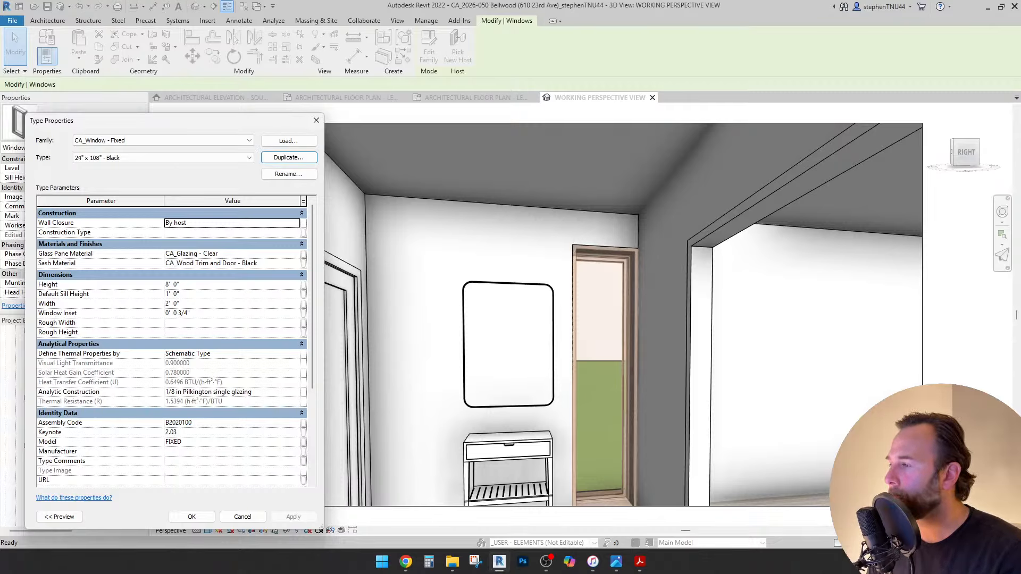
pyautogui.click(231, 285)
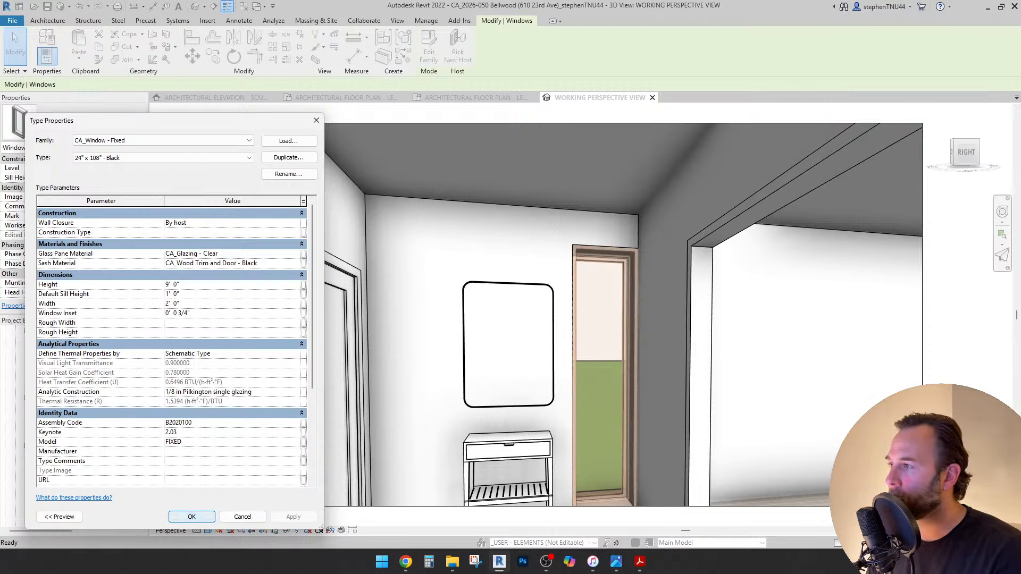
pyautogui.press('Return')
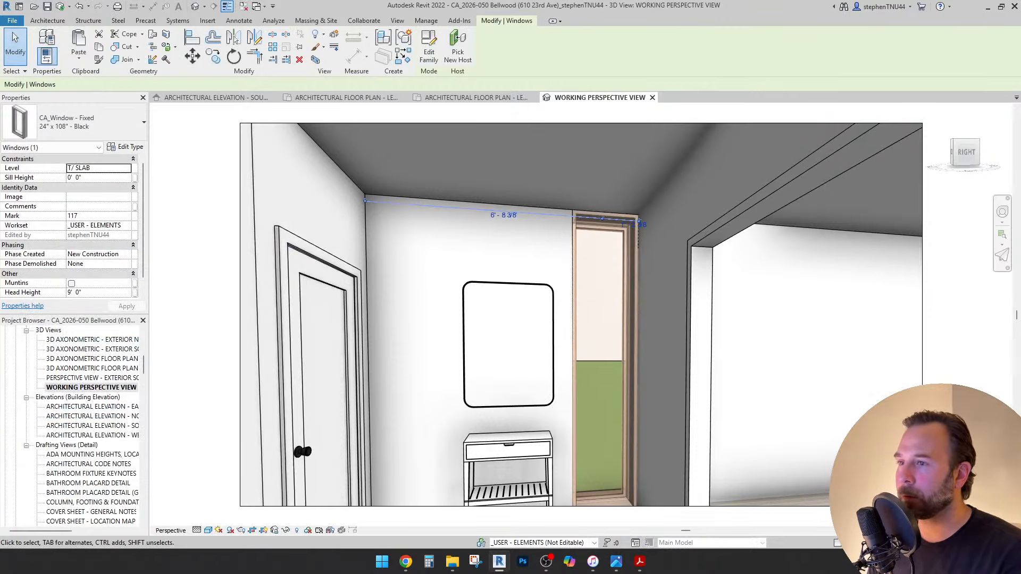
pyautogui.press('Escape')
pyautogui.scroll(-1, 529, 261)
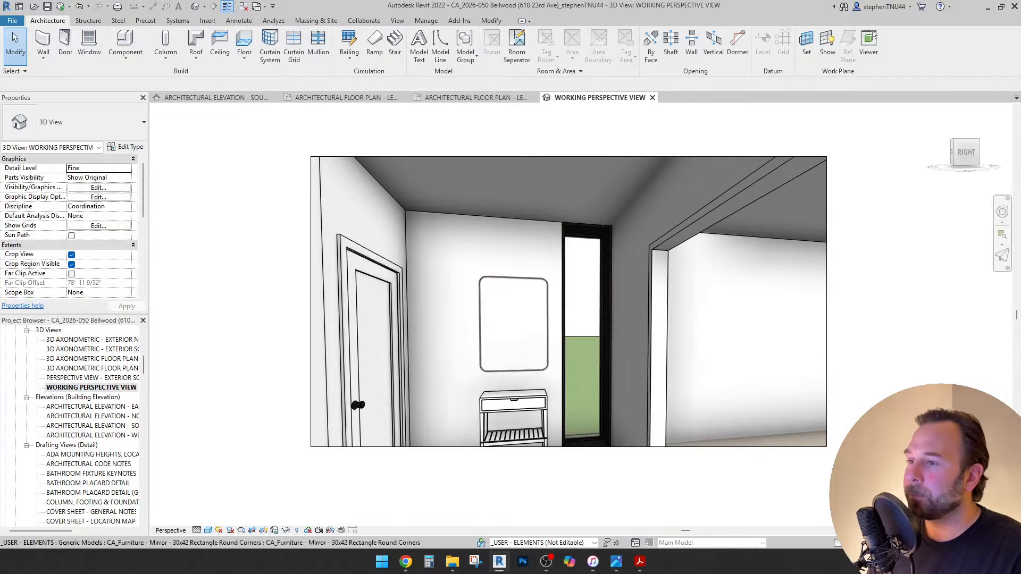
# Inspect the mirror above the bench, then zoom out and orbit the perspective around the entry.
pyautogui.click(514, 322)
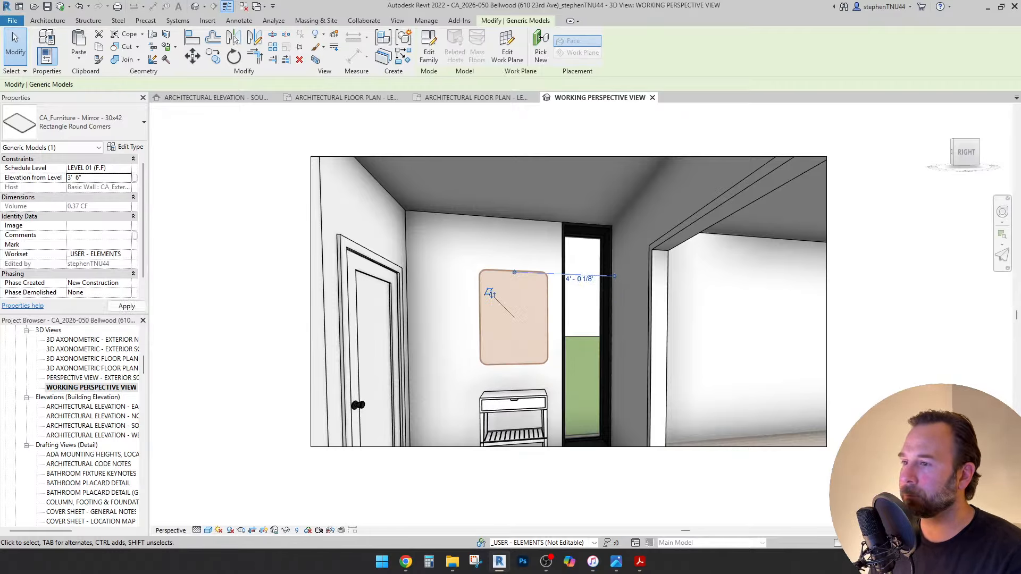
pyautogui.press('Escape')
pyautogui.scroll(-1, 306, 247)
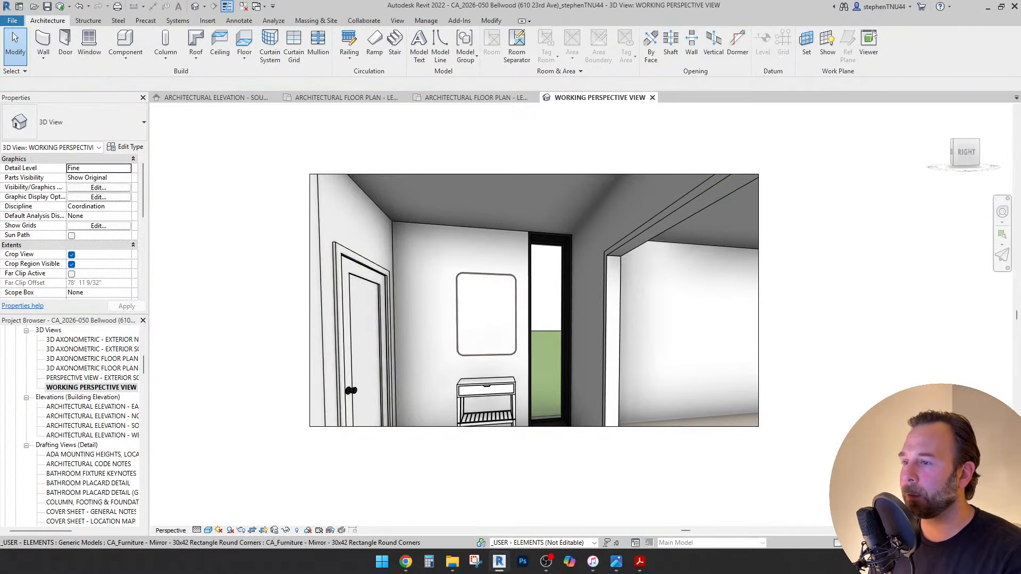
pyautogui.moveTo(550, 319)
pyautogui.keyDown('shift'); pyautogui.mouseDown(button='middle')
pyautogui.moveTo(487, 319)
pyautogui.moveTo(552, 333)
pyautogui.mouseUp(button='middle'); pyautogui.keyUp('shift')
pyautogui.hotkey('shift', 'w')
pyautogui.moveTo(553, 358); pyautogui.dragTo(187, 383)
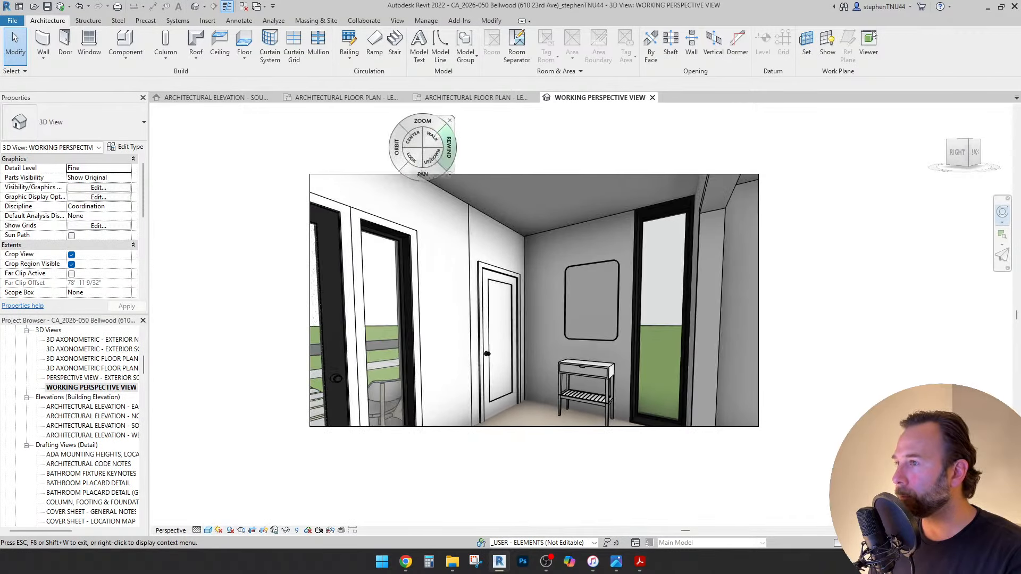
# Use the SteeringWheel to orbit and pull back for a wider exterior view of the house entrance.
pyautogui.moveTo(395, 282)
pyautogui.mouseDown()
pyautogui.moveTo(543, 354)
pyautogui.moveTo(543, 377)
pyautogui.moveTo(973, 380)
pyautogui.moveTo(160, 380)
pyautogui.moveTo(202, 346)
pyautogui.mouseUp()
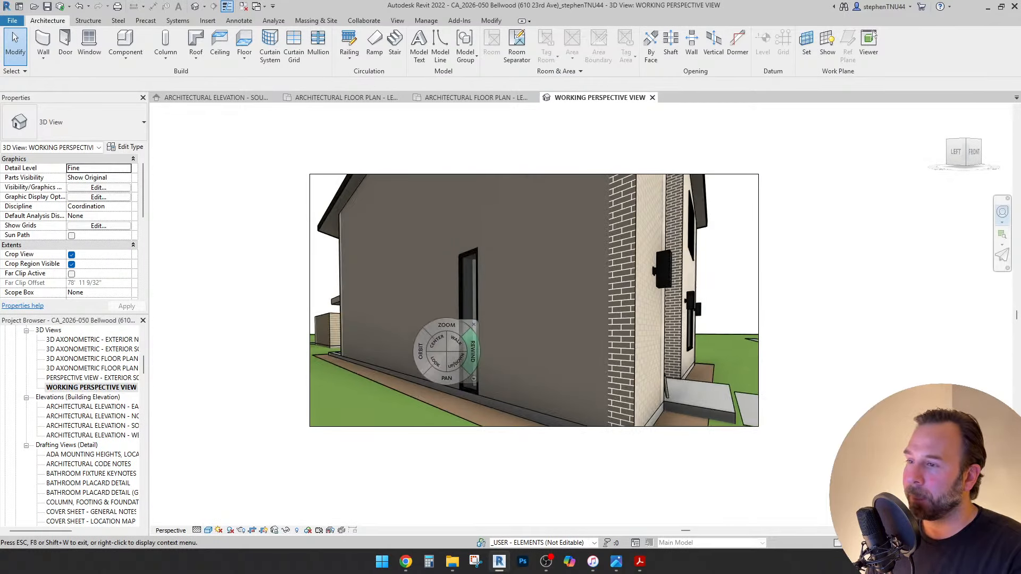
pyautogui.moveTo(447, 378); pyautogui.dragTo(276, 396)
pyautogui.moveTo(451, 343); pyautogui.dragTo(565, 487)
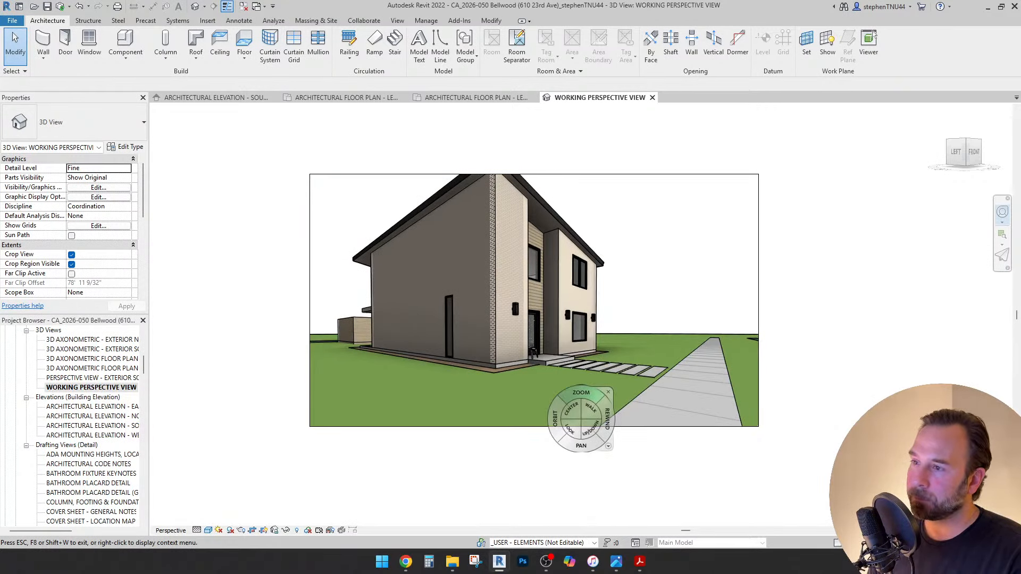
pyautogui.moveTo(556, 429); pyautogui.dragTo(544, 501)
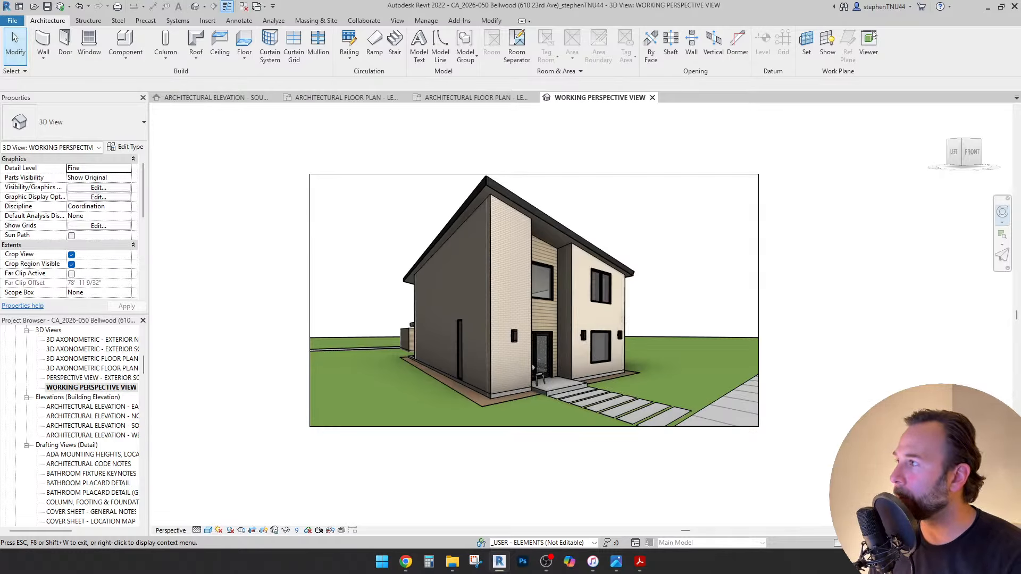
pyautogui.click(15, 45)
# Orbit around the house's front and left side, then switch to the Priscilla Level 01 floor plan.
pyautogui.click(971, 153)
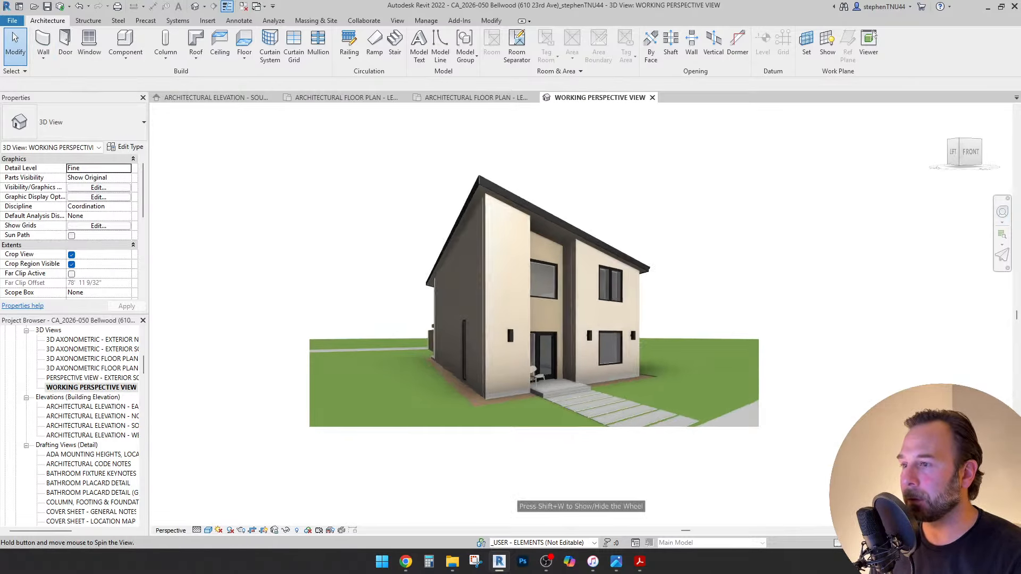
pyautogui.keyDown('shift'); pyautogui.moveTo(532, 297); pyautogui.dragTo(577, 302, button='middle'); pyautogui.keyUp('shift')
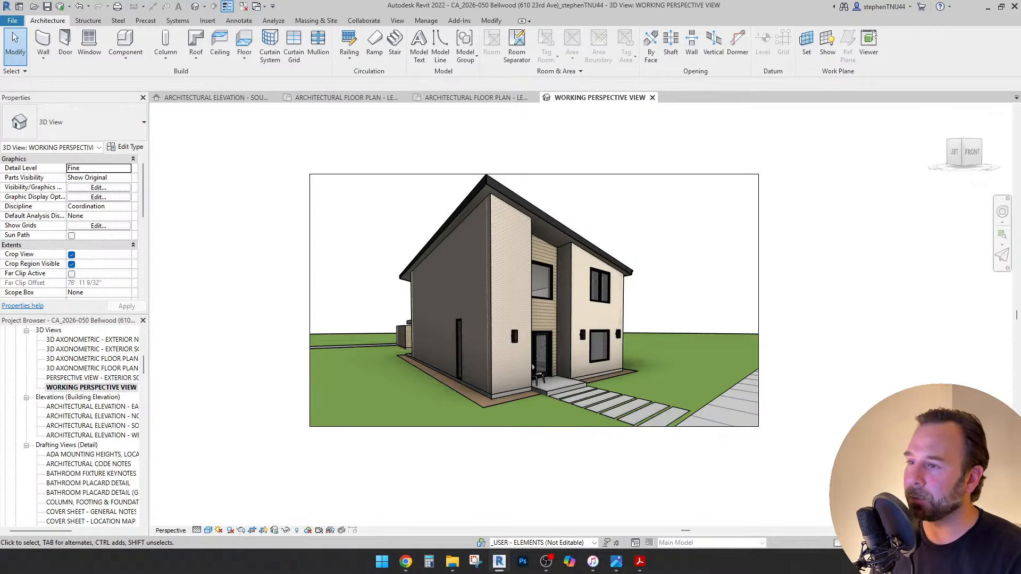
pyautogui.keyDown('shift'); pyautogui.moveTo(452, 381); pyautogui.dragTo(566, 380, button='middle'); pyautogui.keyUp('shift')
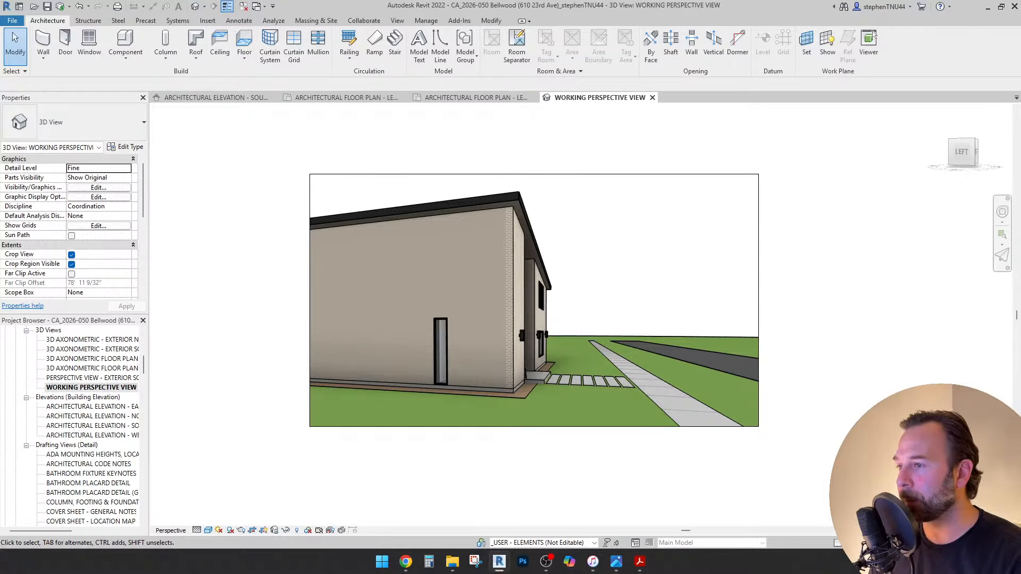
pyautogui.keyDown('shift'); pyautogui.moveTo(591, 380); pyautogui.dragTo(513, 381, button='middle'); pyautogui.keyUp('shift')
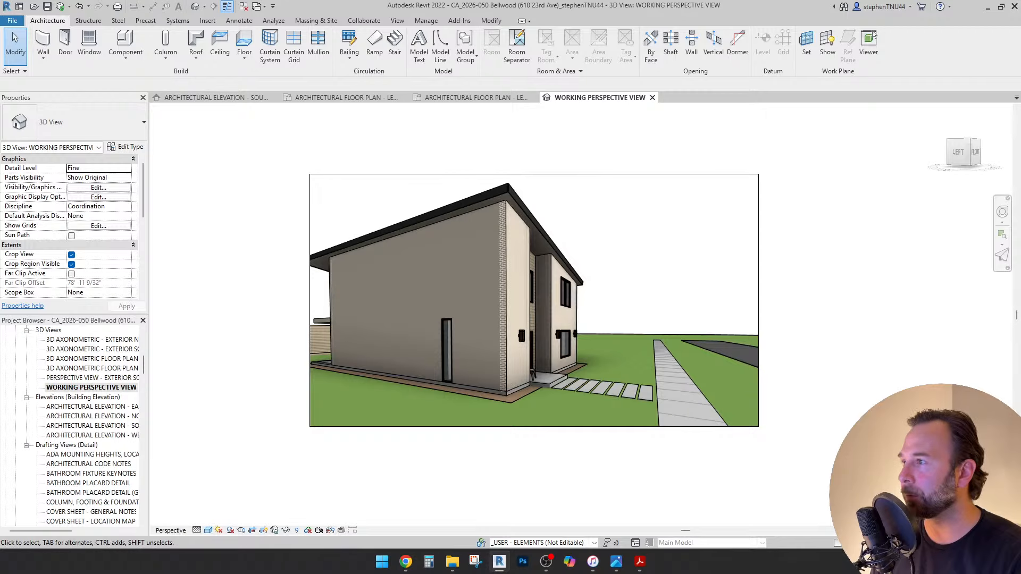
pyautogui.click(340, 98)
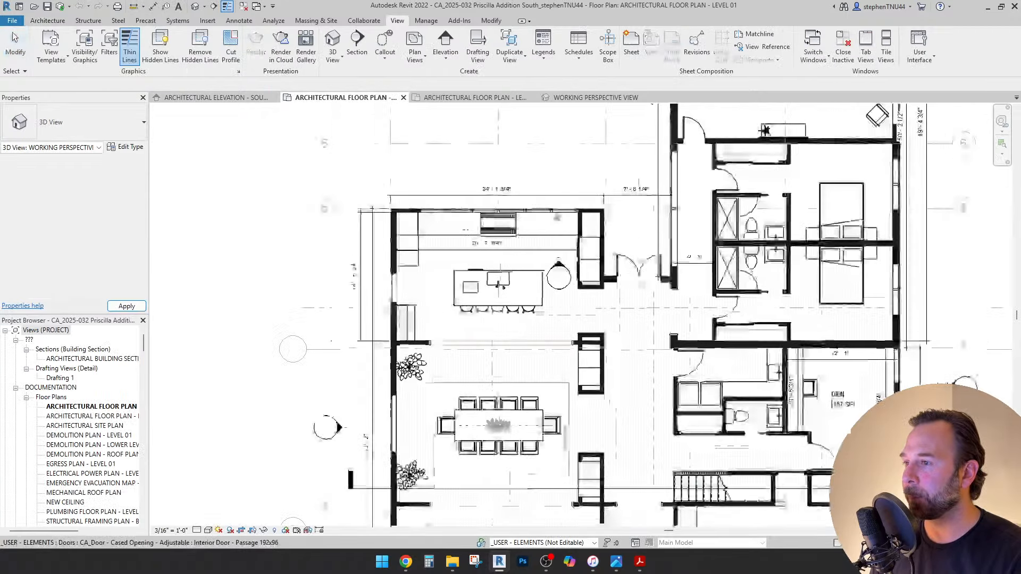
# On the Bellwood Level 01 plan, start a detail line near the entry, then cancel it.
pyautogui.click(473, 97)
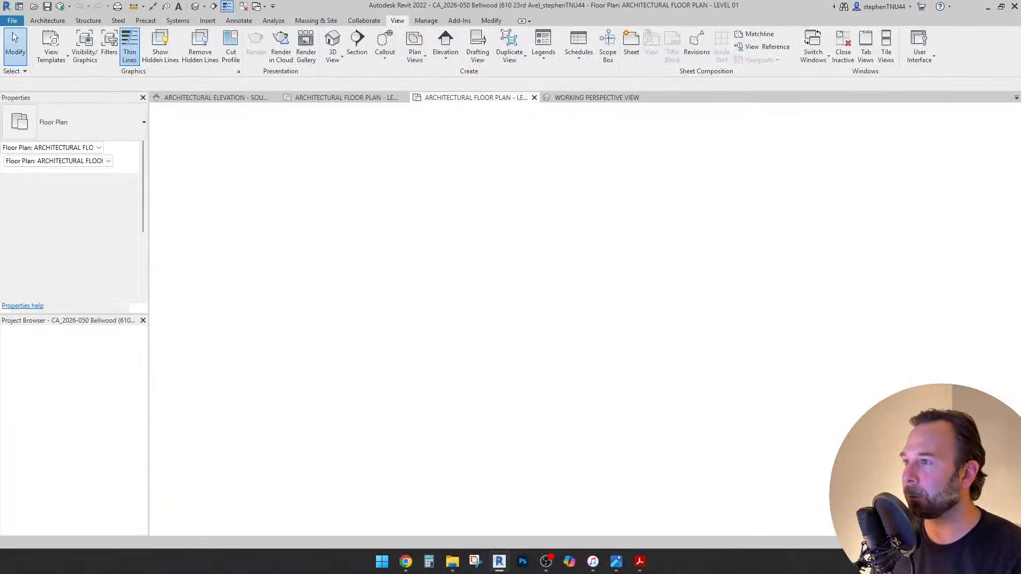
pyautogui.scroll(-2, 472, 425)
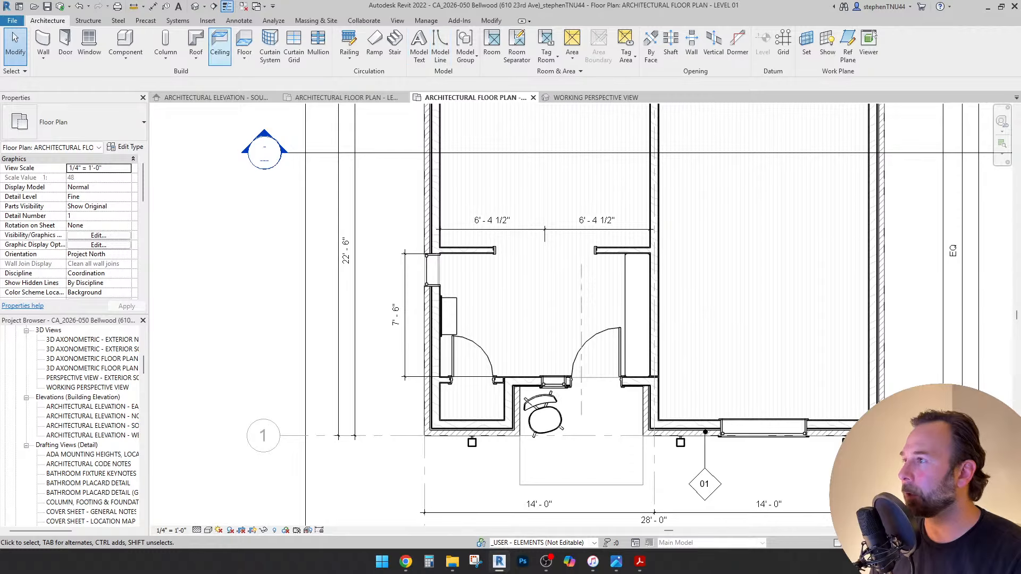
pyautogui.click(239, 20)
pyautogui.click(345, 48)
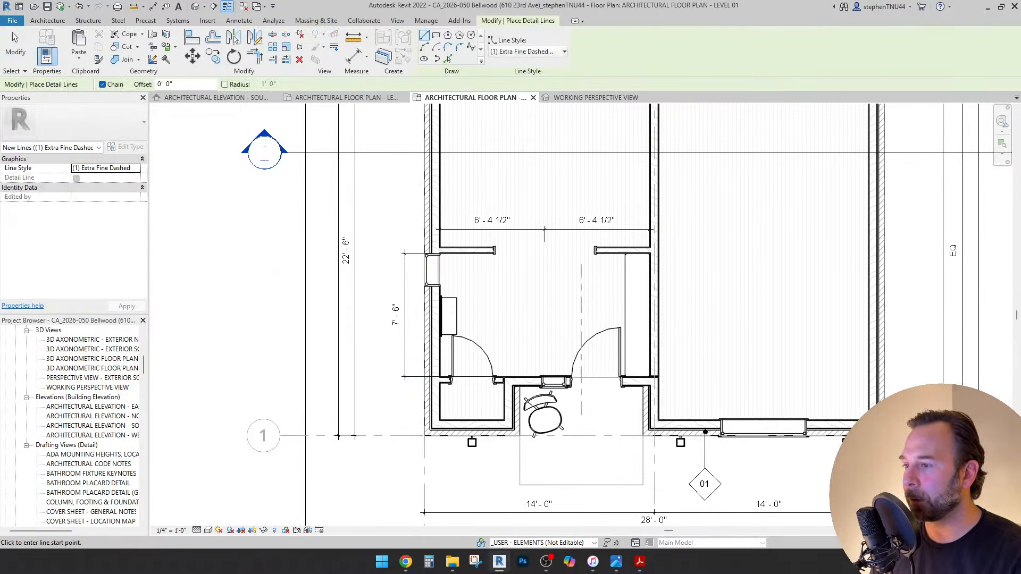
pyautogui.click(377, 400)
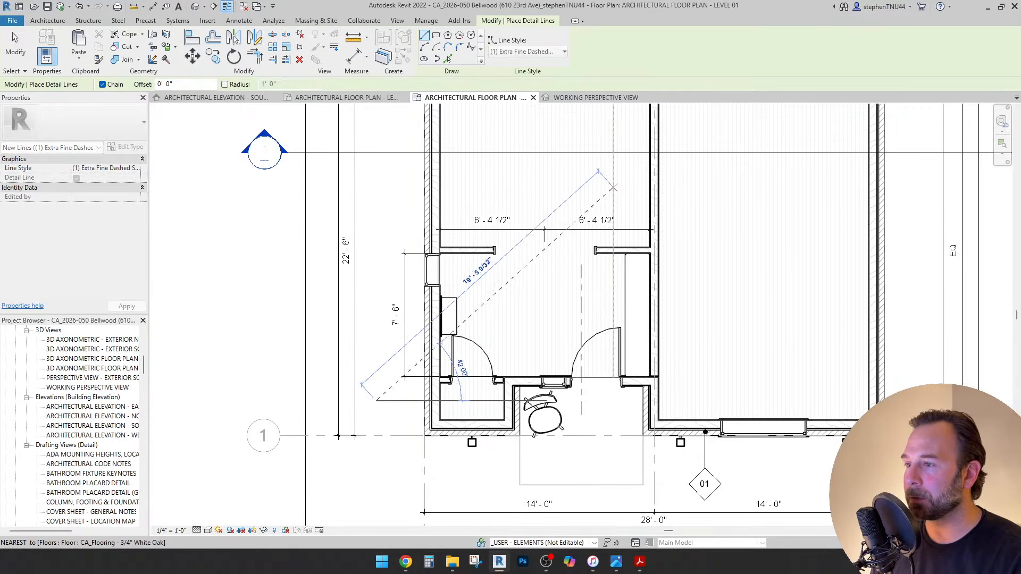
pyautogui.moveTo(614, 107); pyautogui.dragTo(593, 160, button='middle')
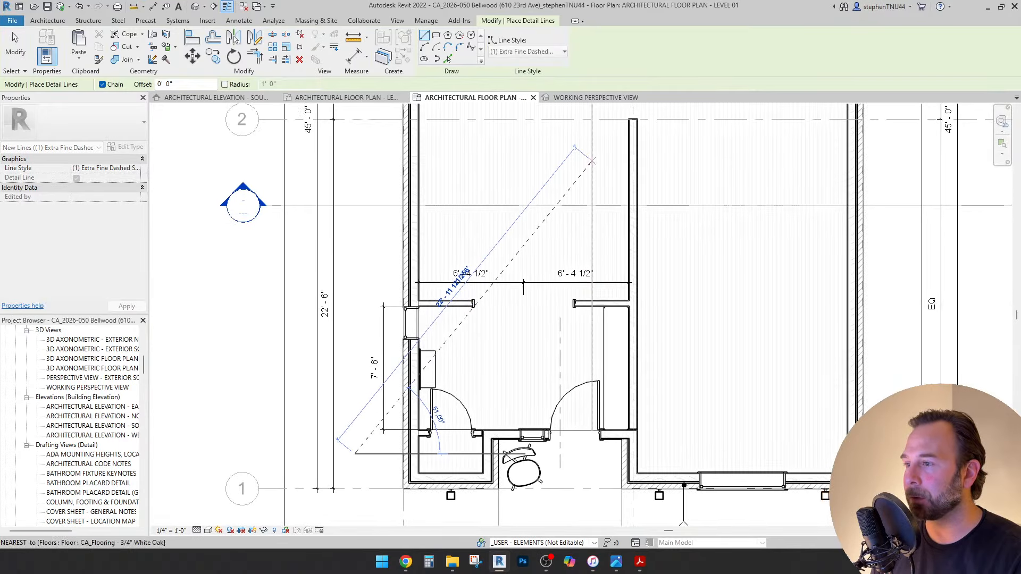
pyautogui.press('Escape')
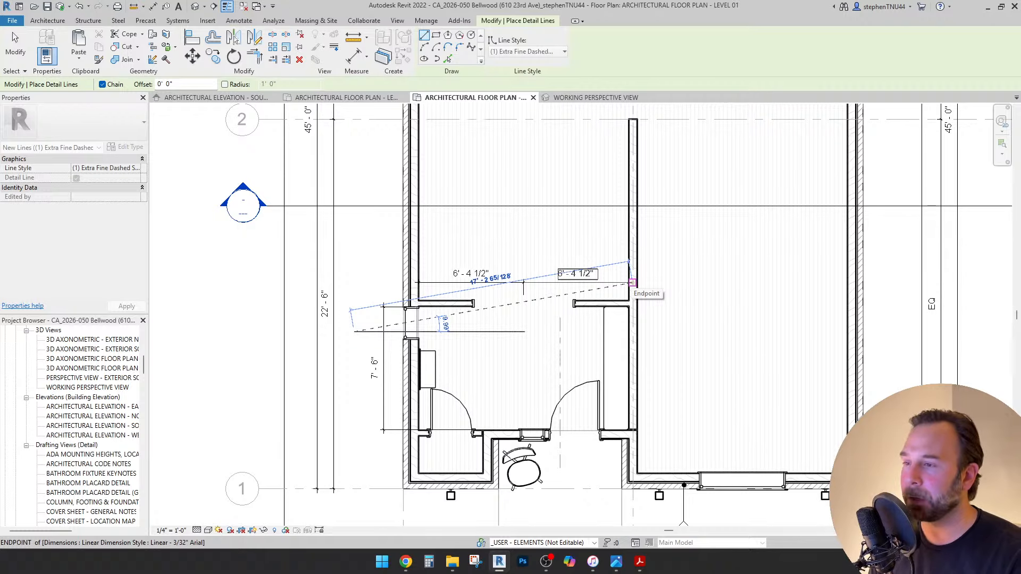
pyautogui.press('Escape')
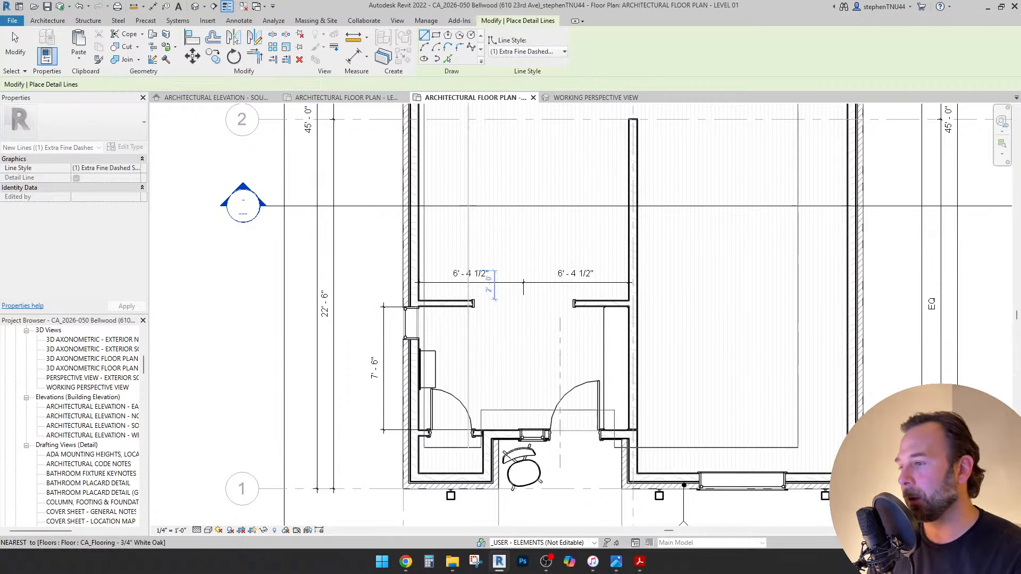
pyautogui.scroll(1, 487, 386)
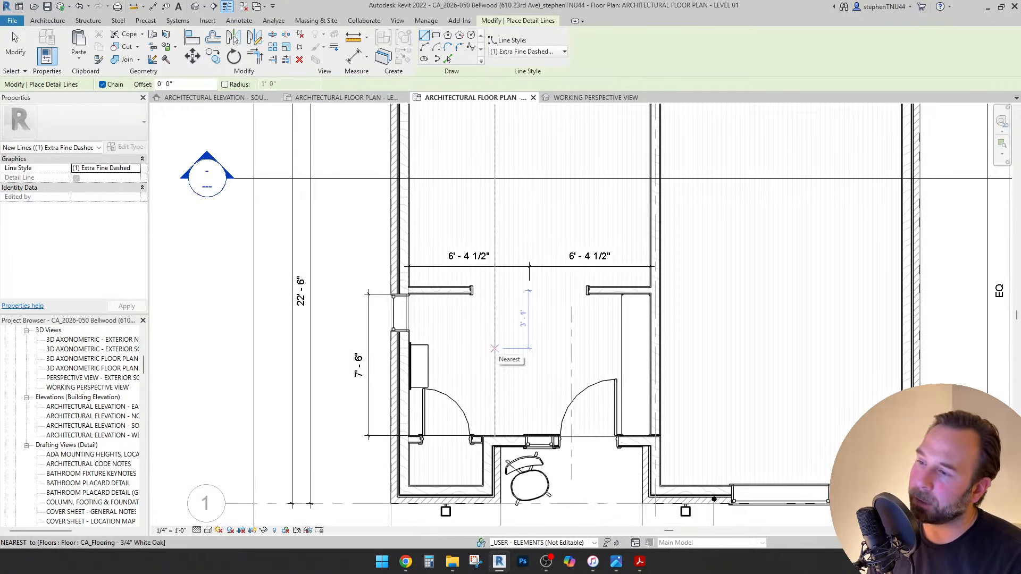
pyautogui.press('Escape')
# Reposition the plan view around the entry and return to the Architecture tools.
pyautogui.scroll(3, 428, 363)
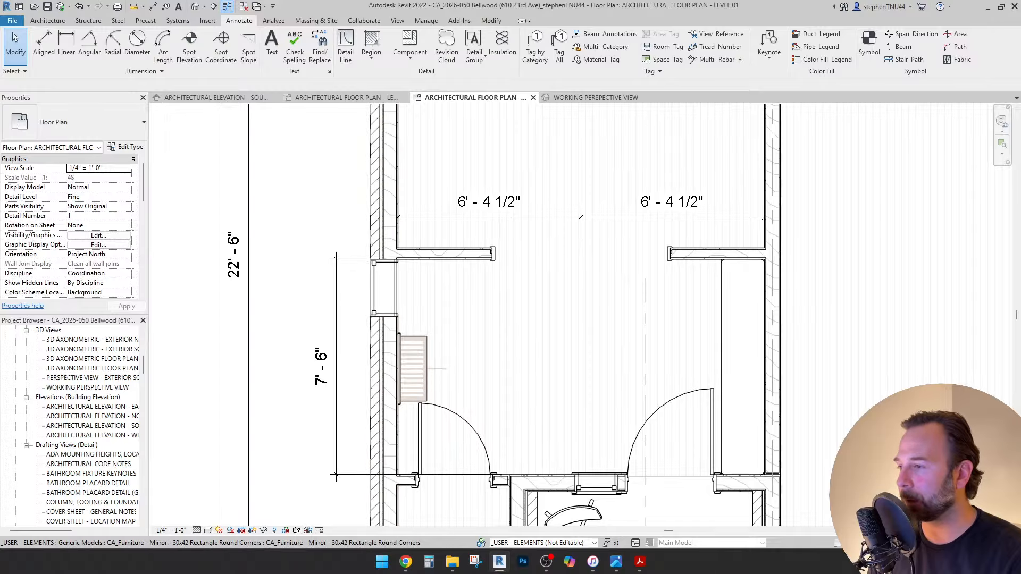
pyautogui.scroll(-2, 451, 321)
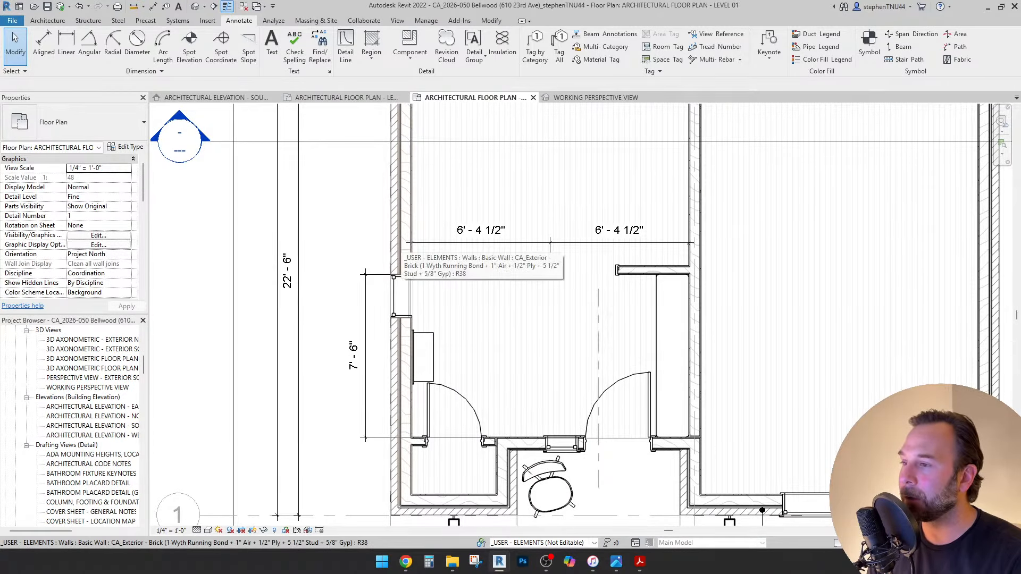
pyautogui.moveTo(441, 357); pyautogui.dragTo(429, 330, button='middle')
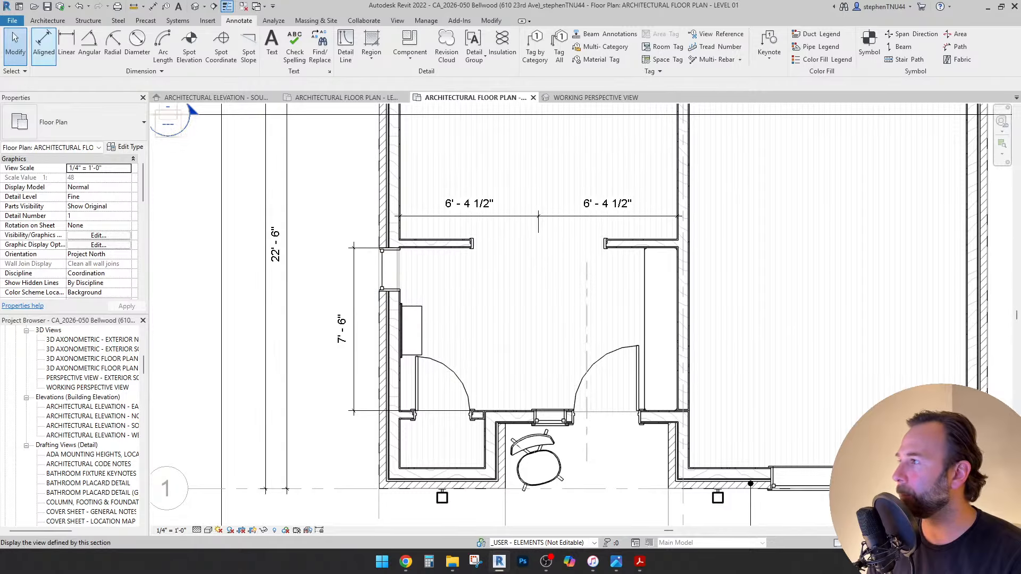
pyautogui.click(47, 21)
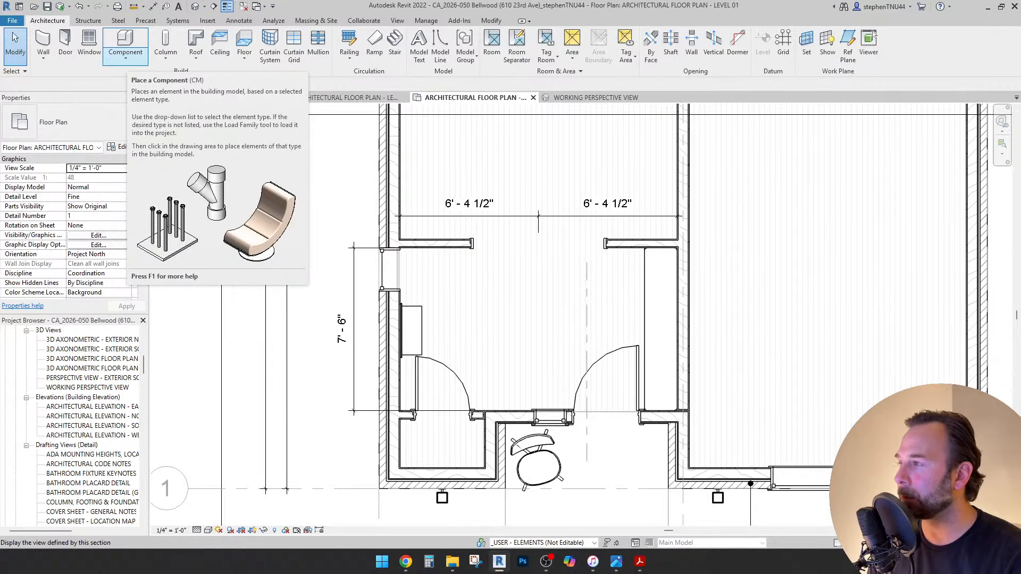
# Start placing a component and choose the CA_Furniture - Mirror 24x68 type.
pyautogui.click(125, 55)
pyautogui.click(139, 78)
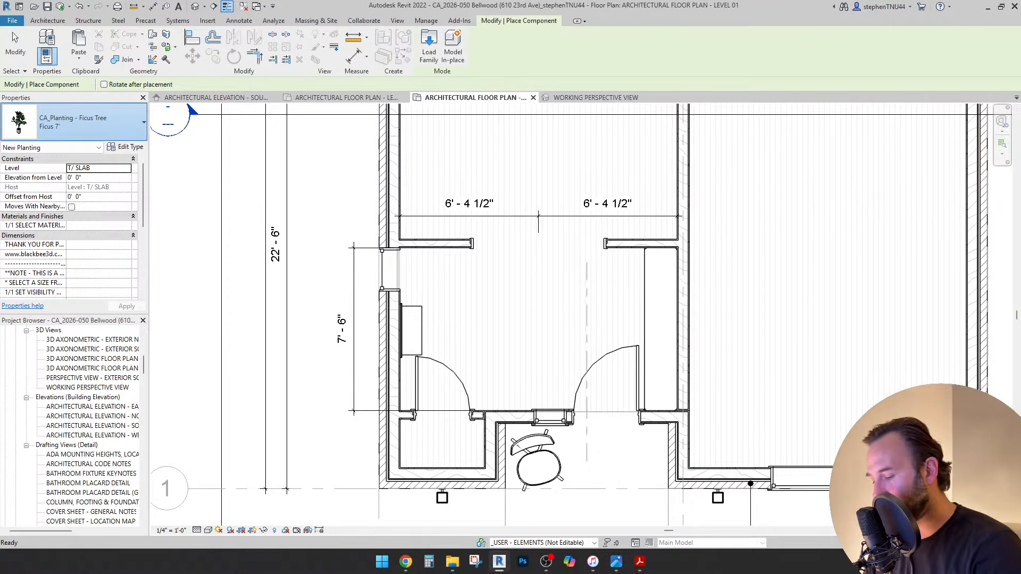
pyautogui.click(79, 122)
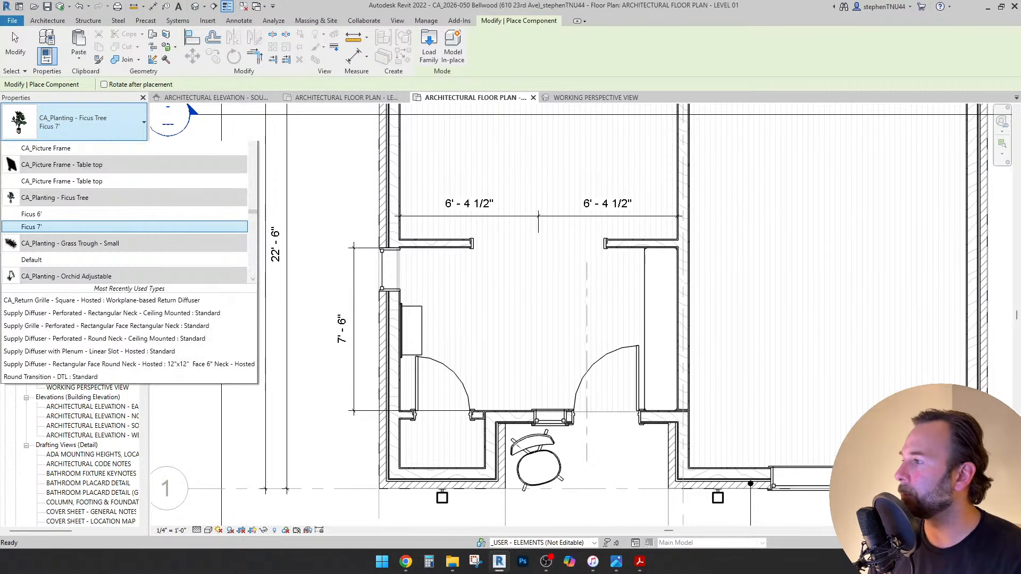
pyautogui.write('mirror')
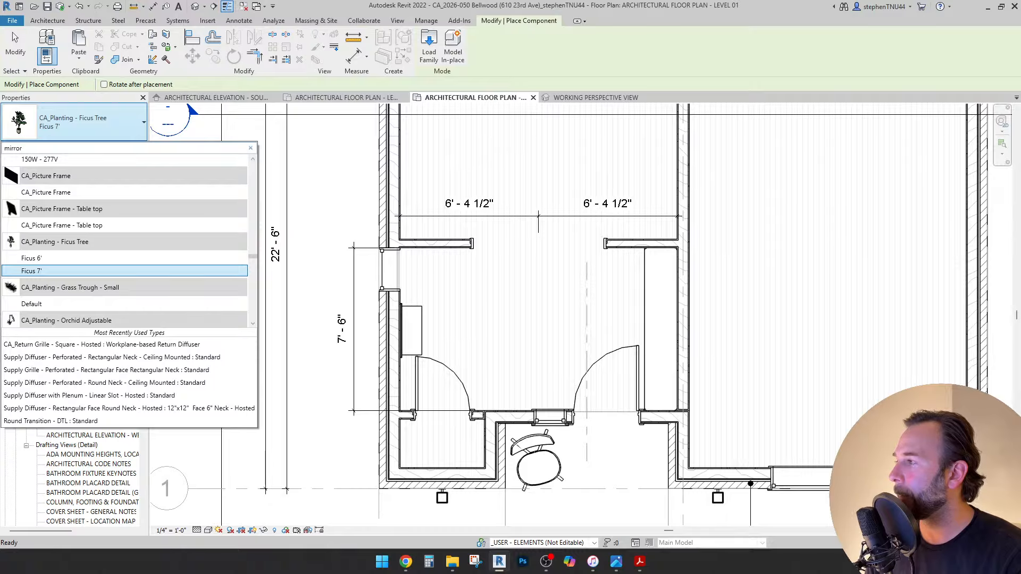
pyautogui.scroll(-4, 125, 241)
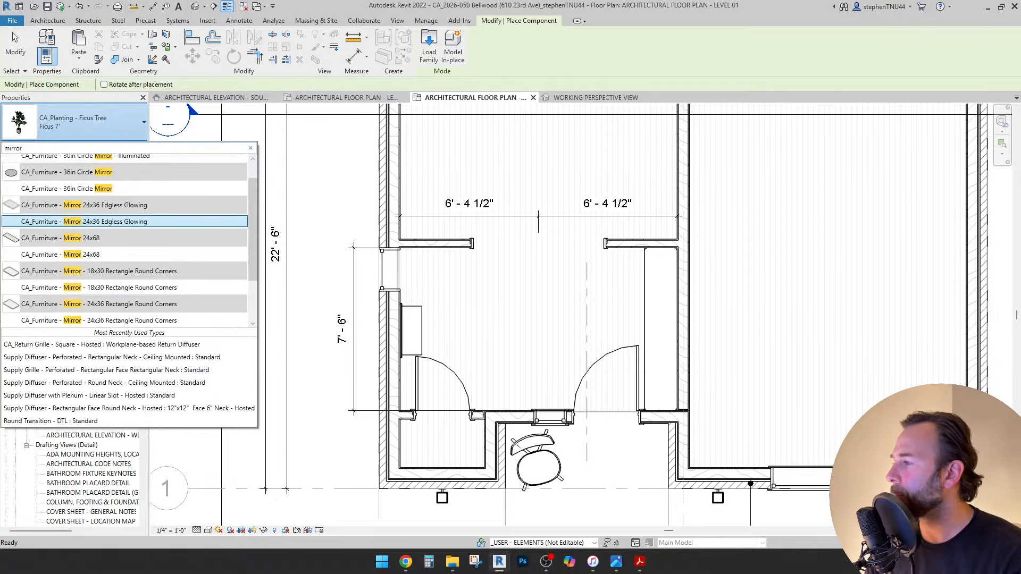
pyautogui.scroll(1, 125, 239)
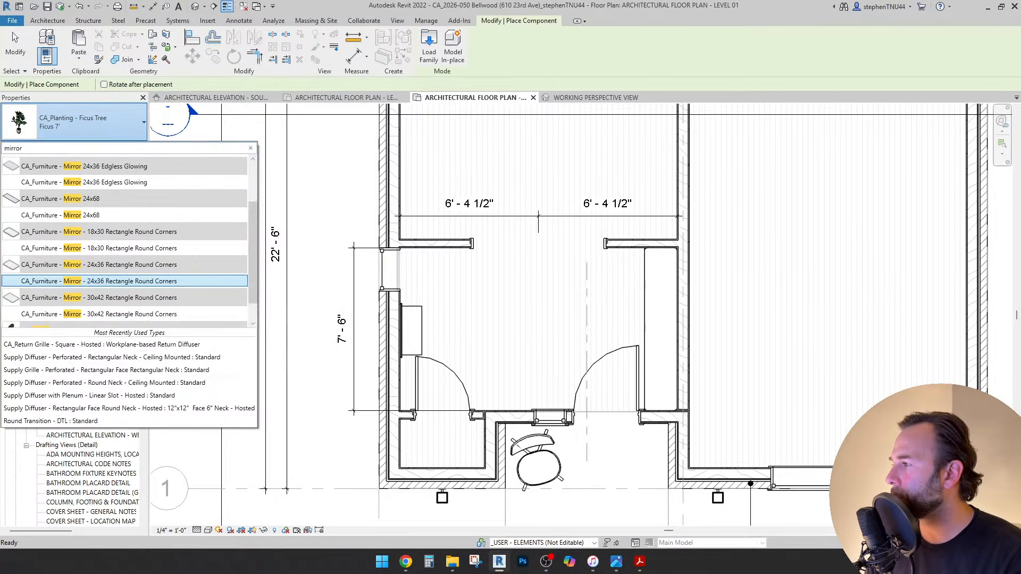
pyautogui.scroll(-1, 124, 239)
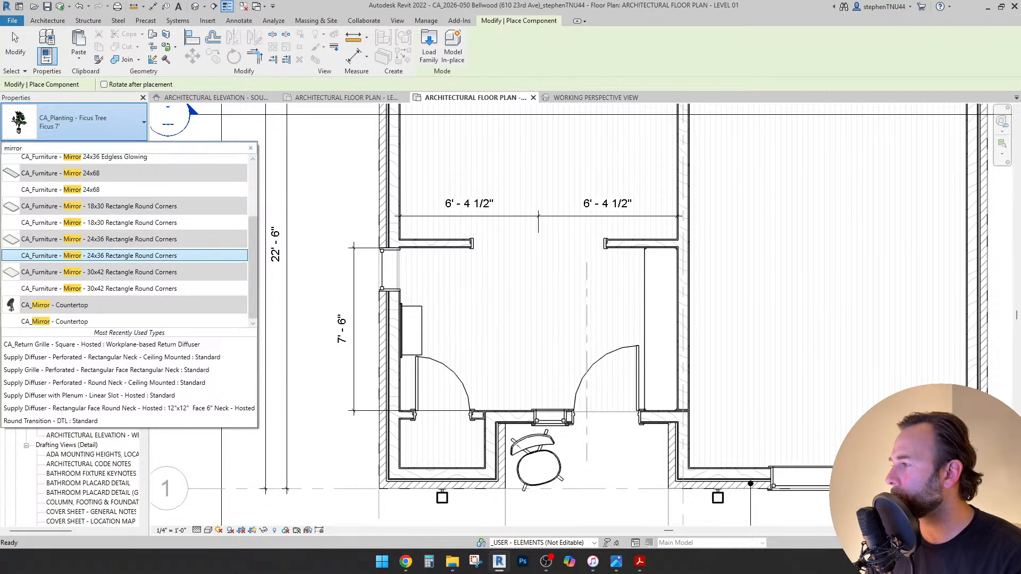
pyautogui.scroll(3, 125, 239)
pyautogui.scroll(1, 125, 244)
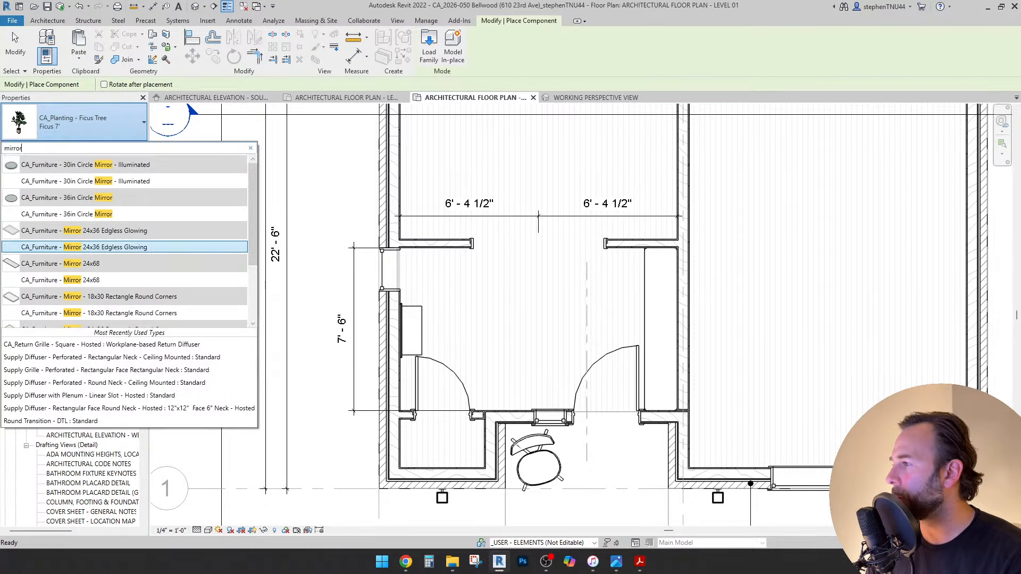
pyautogui.scroll(-1, 125, 251)
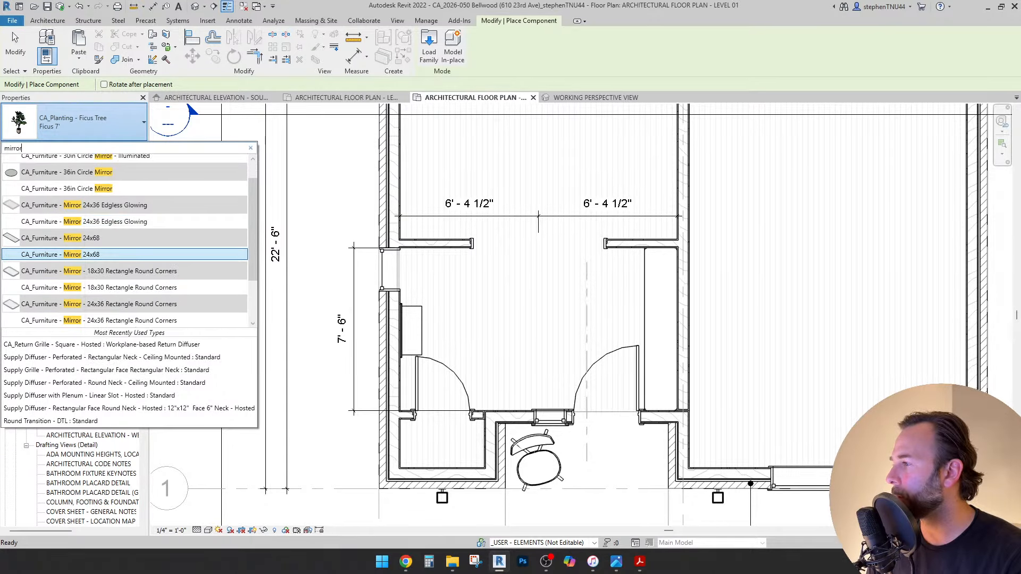
pyautogui.moveTo(87, 255)
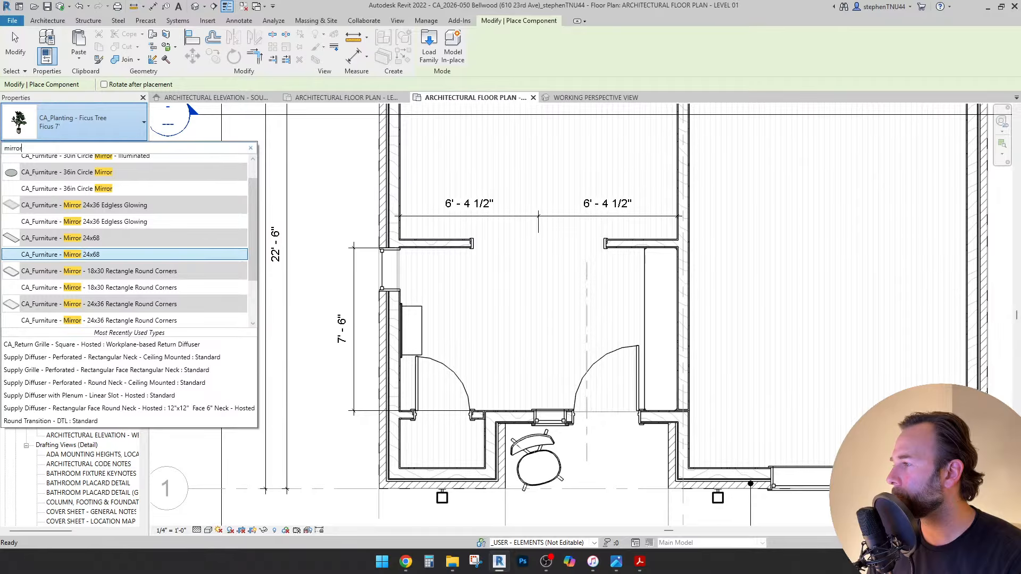
pyautogui.press('Return')
pyautogui.scroll(2, 486, 292)
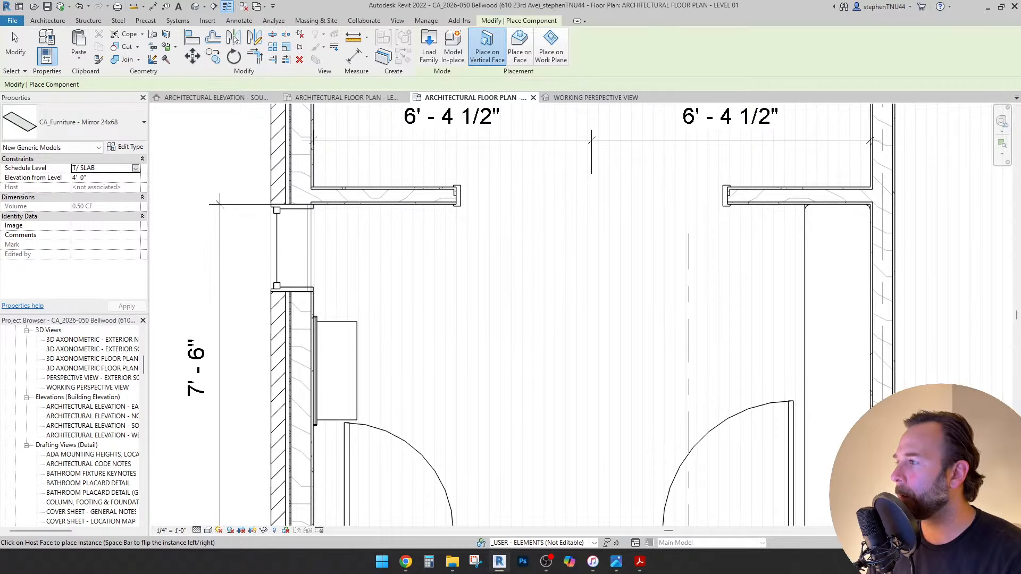
# Set the mirror's schedule level to LEVEL 01 (F.F), place it in the entry area, and select it.
pyautogui.click(136, 168)
pyautogui.click(92, 193)
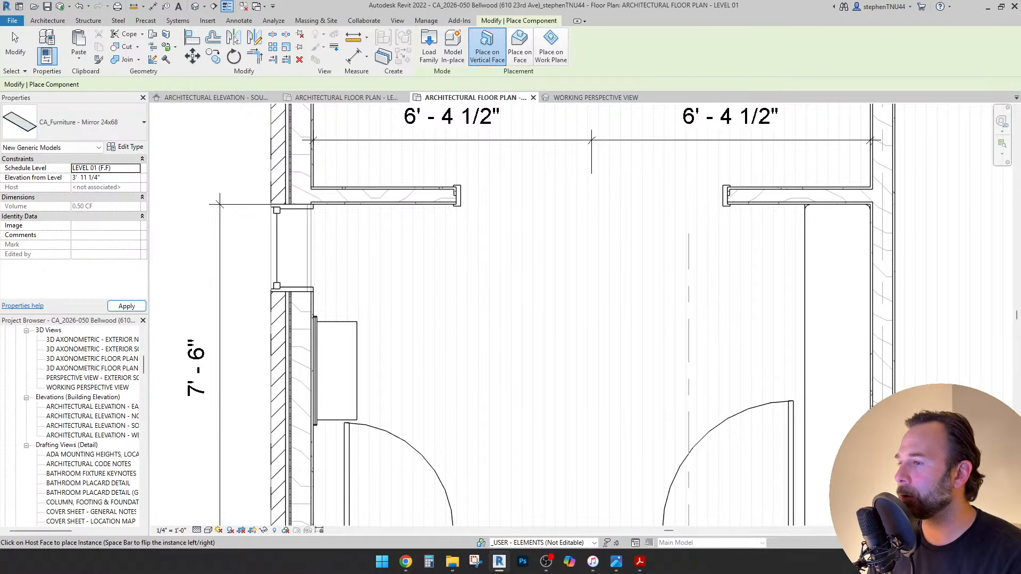
pyautogui.click(412, 298)
pyautogui.press('Escape')
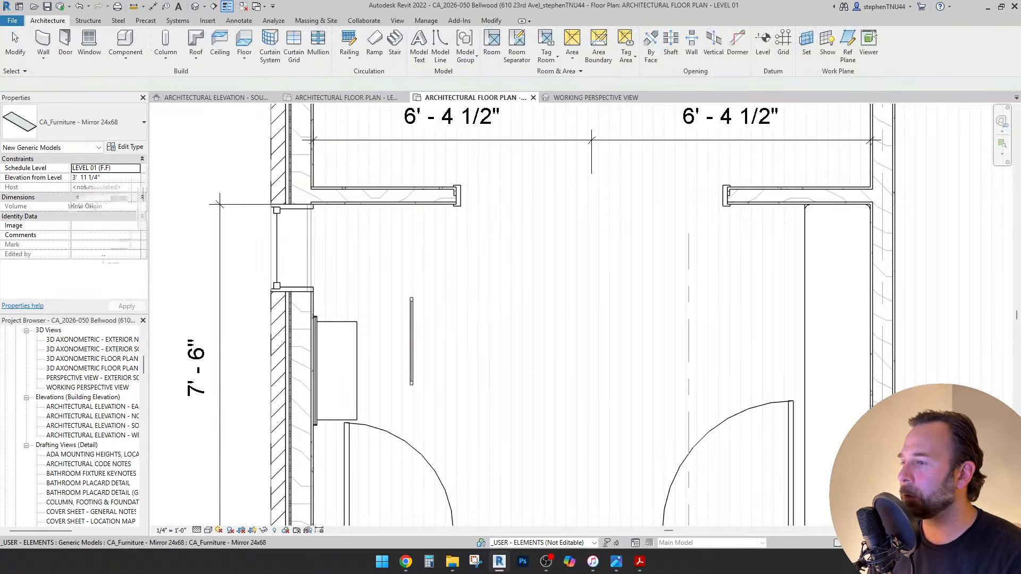
pyautogui.moveTo(220, 203); pyautogui.dragTo(225, 135, button='middle')
pyautogui.click(417, 250)
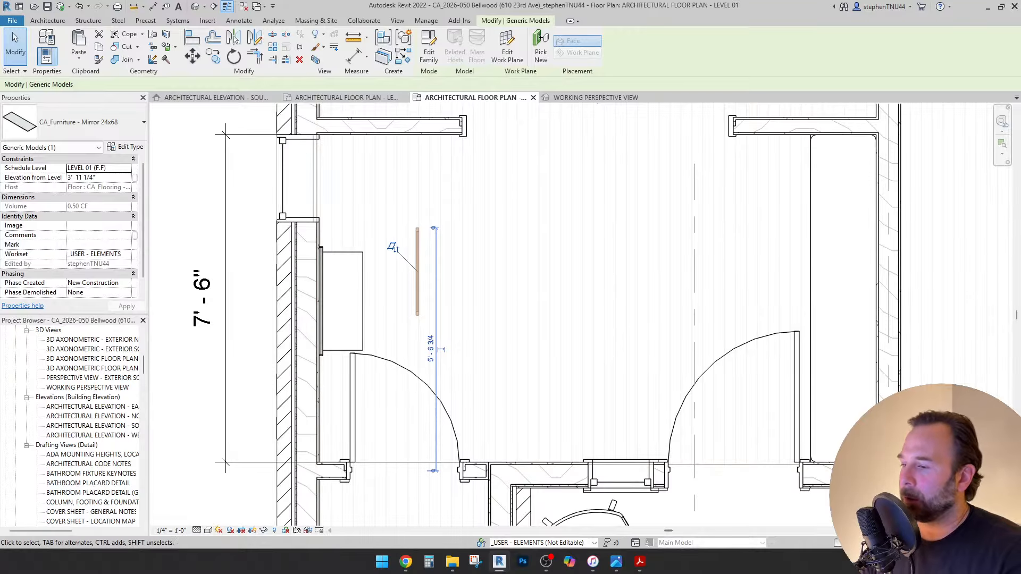
pyautogui.click(452, 561)
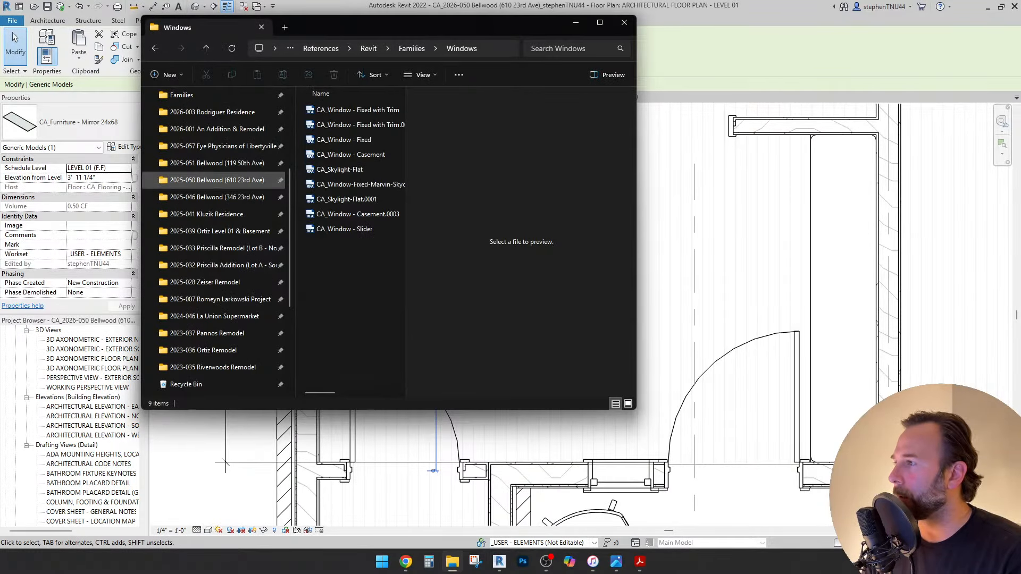
# Open the Revit Families folder in a maximized File Explorer and search for 'mirror'.
pyautogui.scroll(3, 218, 180)
pyautogui.click(182, 251)
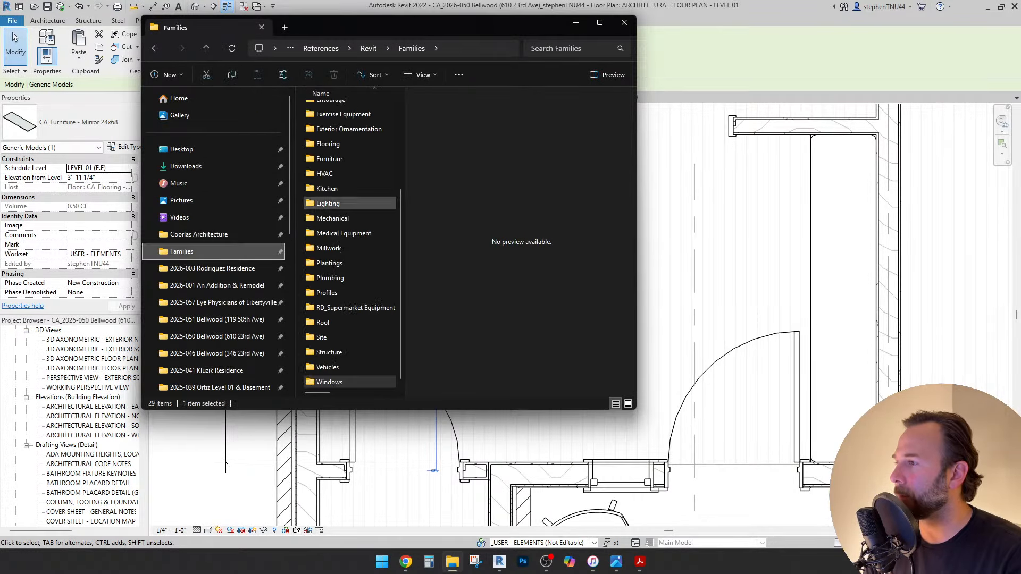
pyautogui.doubleClick(372, 24)
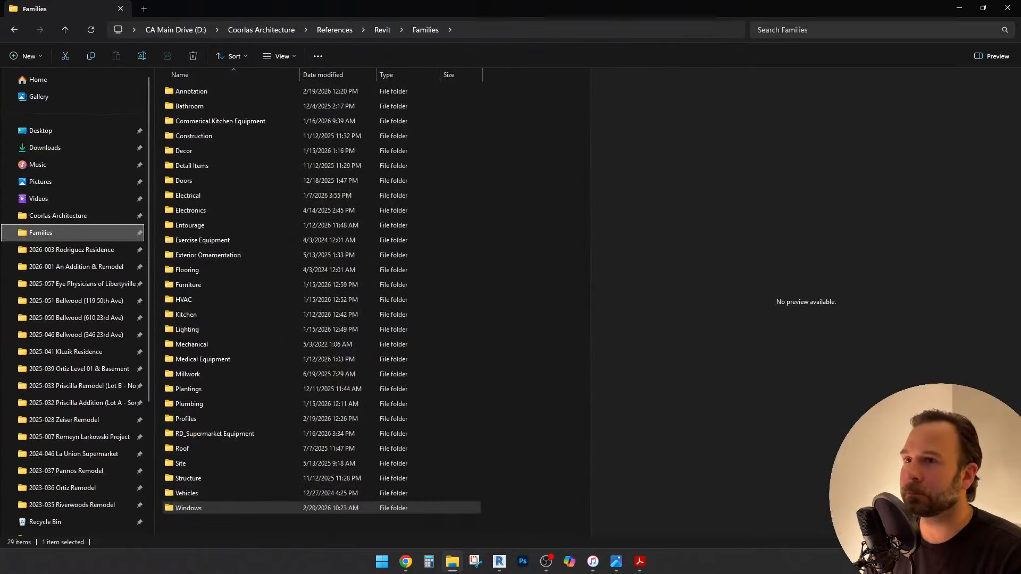
pyautogui.click(798, 30)
pyautogui.write('mir')
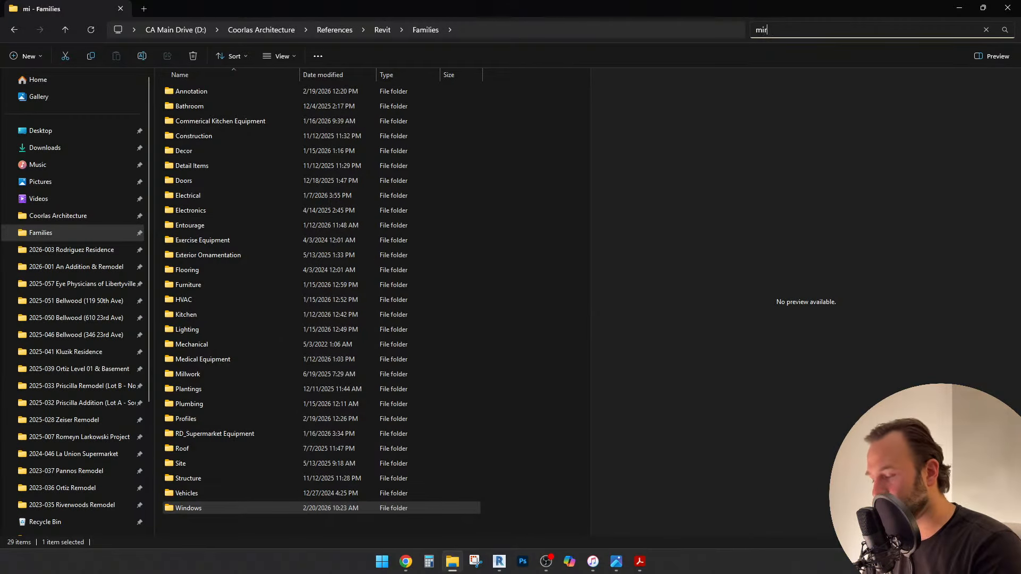
pyautogui.write('ror')
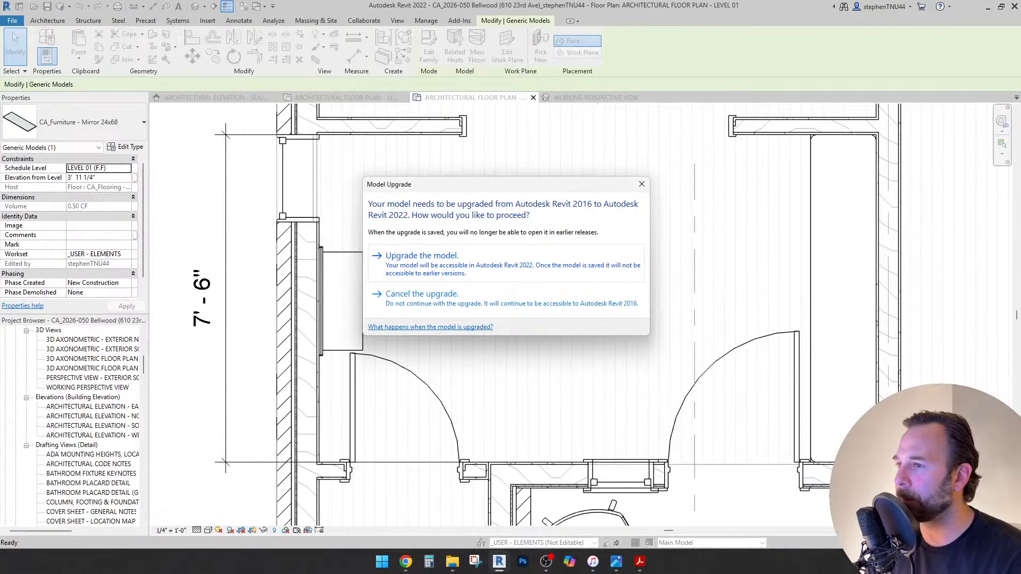
# Upgrade the mirror family to Revit 2022 and orbit toward its back.
pyautogui.press('Return')
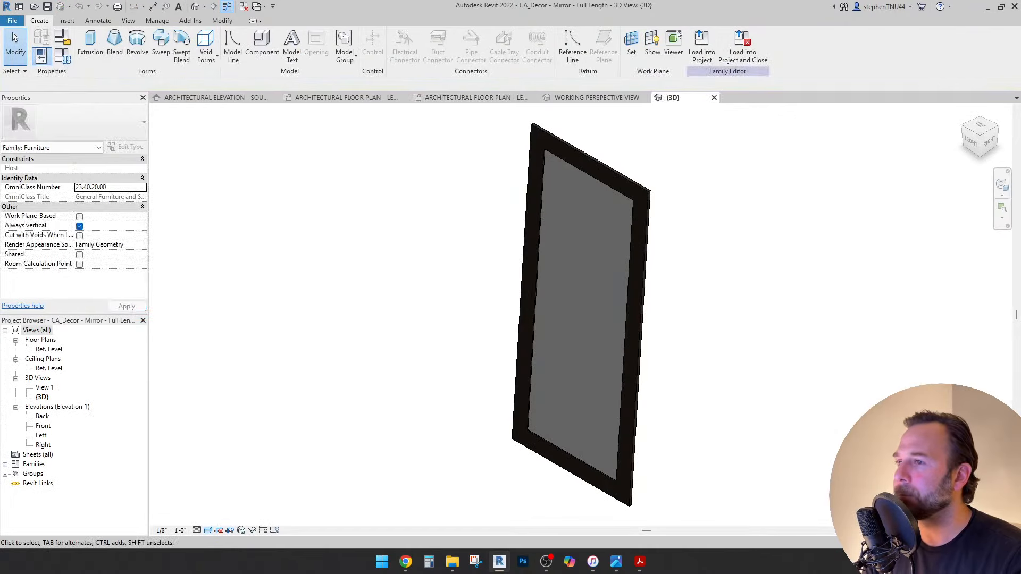
pyautogui.scroll(-2, 729, 306)
pyautogui.keyDown('shift'); pyautogui.moveTo(730, 307); pyautogui.dragTo(611, 279, button='middle'); pyautogui.keyUp('shift')
pyautogui.scroll(5, 617, 198)
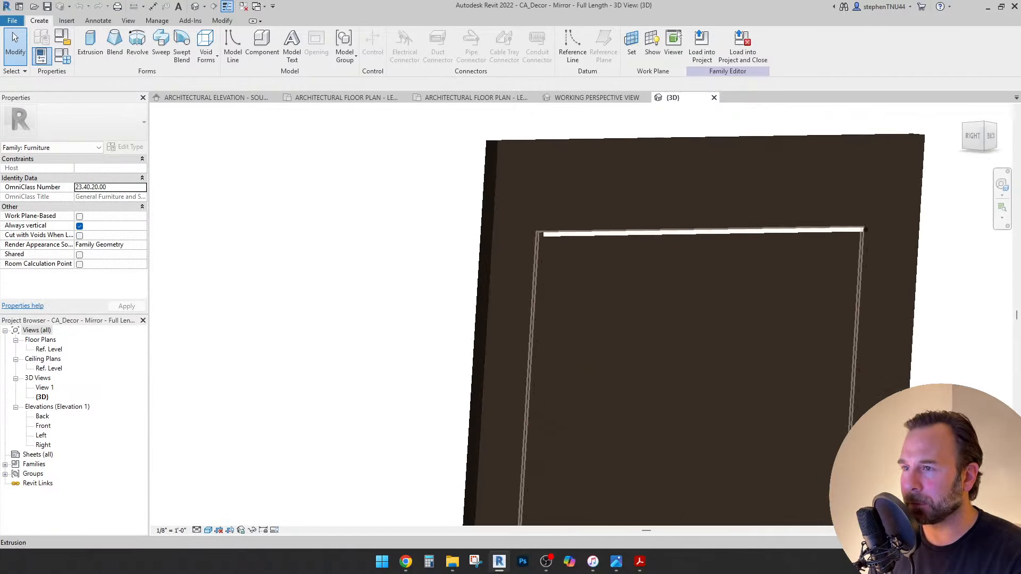
pyautogui.scroll(1, 534, 235)
# Orbit around the framed mirror and zoom in on the inner panel's top edge.
pyautogui.click(538, 233)
pyautogui.keyDown('shift'); pyautogui.moveTo(538, 234); pyautogui.dragTo(325, 234, button='middle'); pyautogui.keyUp('shift')
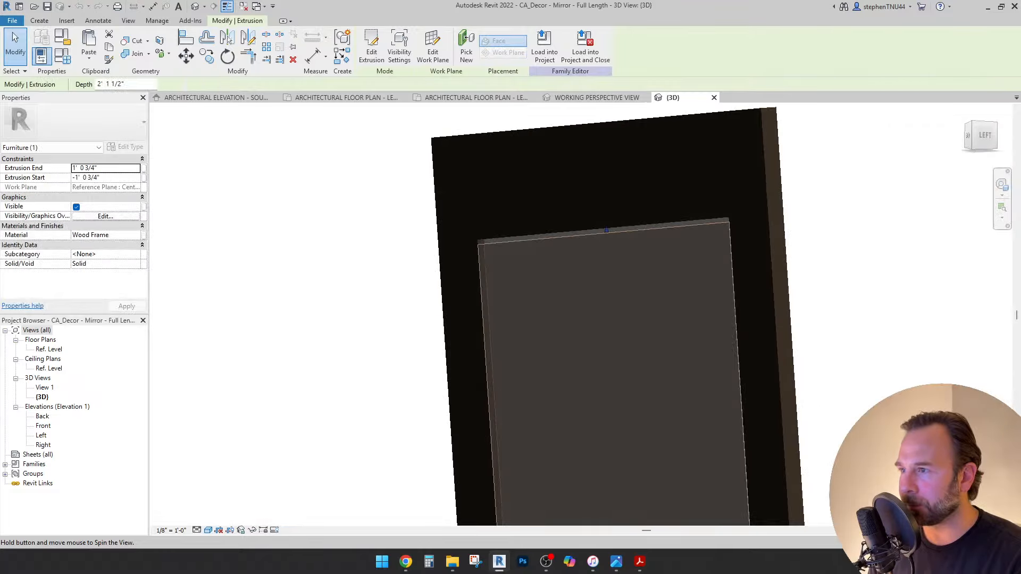
pyautogui.keyDown('shift'); pyautogui.moveTo(601, 234); pyautogui.dragTo(543, 239, button='middle'); pyautogui.keyUp('shift')
pyautogui.scroll(-5, 558, 240)
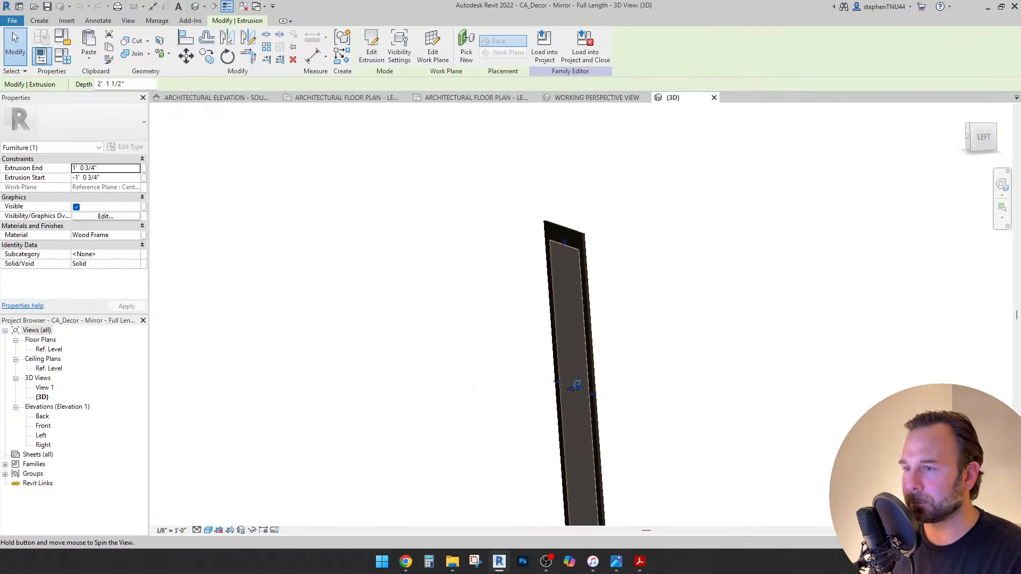
pyautogui.keyDown('shift'); pyautogui.moveTo(475, 387); pyautogui.dragTo(367, 387, button='middle'); pyautogui.keyUp('shift')
pyautogui.moveTo(576, 468); pyautogui.dragTo(499, 293, button='middle')
pyautogui.scroll(-2, 532, 319)
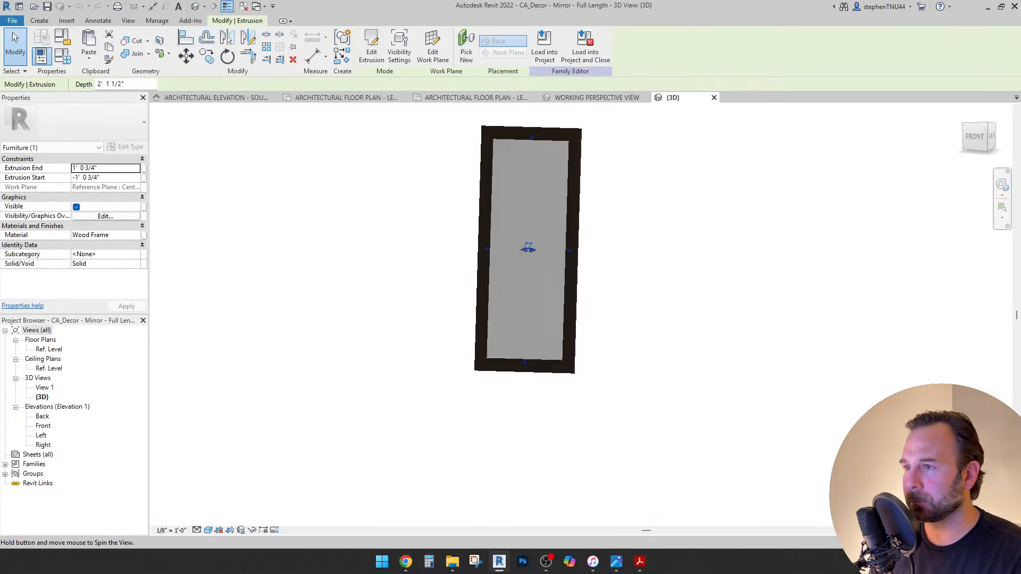
pyautogui.keyDown('shift'); pyautogui.moveTo(528, 248); pyautogui.dragTo(535, 245, button='middle'); pyautogui.keyUp('shift')
pyautogui.scroll(3, 537, 139)
pyautogui.keyDown('shift'); pyautogui.moveTo(537, 138); pyautogui.dragTo(346, 141, button='middle'); pyautogui.keyUp('shift')
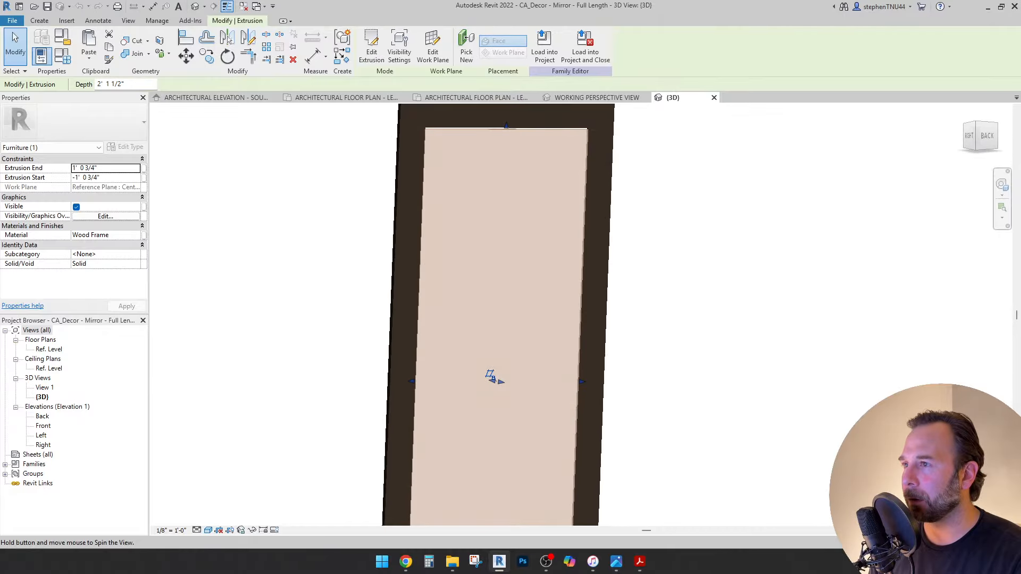
pyautogui.moveTo(448, 128); pyautogui.dragTo(422, 212, button='middle')
pyautogui.scroll(4, 422, 180)
pyautogui.scroll(4, 525, 217)
pyautogui.scroll(1, 548, 252)
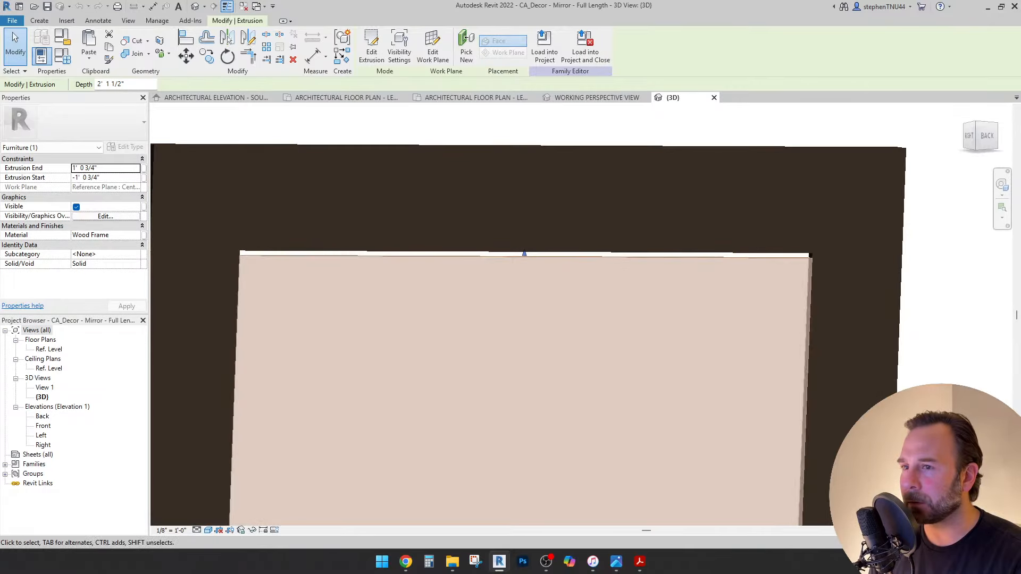
pyautogui.scroll(4, 834, 269)
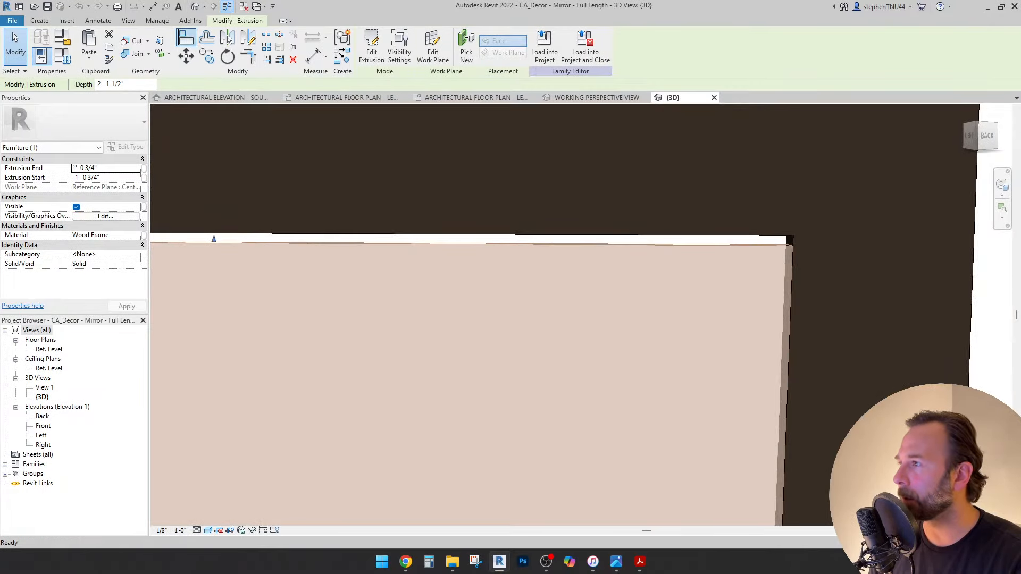
# Align the inner panel's top edge flush with the frame.
pyautogui.press('Escape')
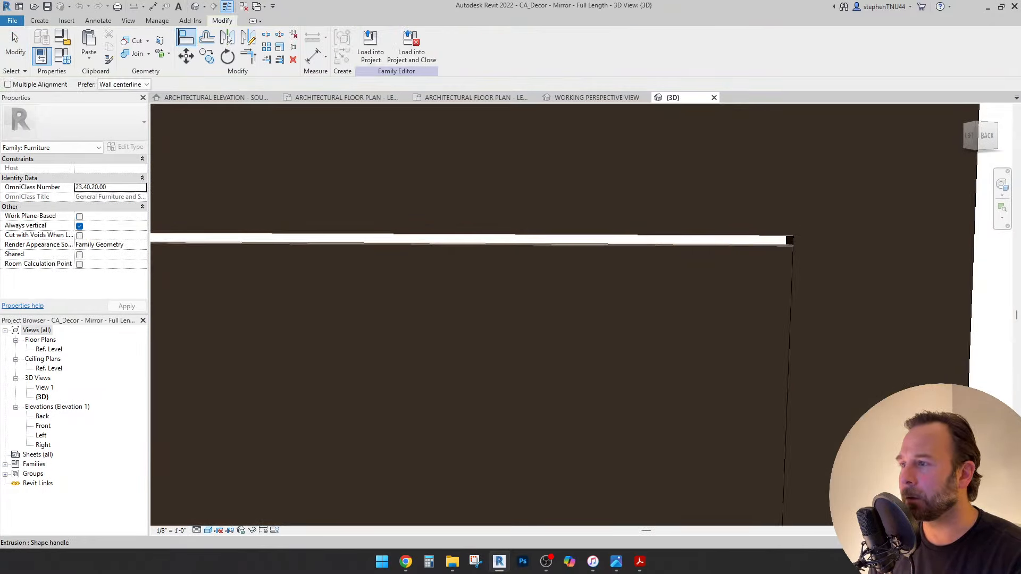
pyautogui.click(506, 243)
pyautogui.scroll(-7, 574, 215)
pyautogui.press('Escape')
pyautogui.scroll(-3, 573, 215)
# Inspect the frame sweep and inner panel in 3D, ending on a straight front view.
pyautogui.keyDown('shift'); pyautogui.moveTo(574, 216); pyautogui.dragTo(707, 218, button='middle'); pyautogui.keyUp('shift')
pyautogui.click(503, 212)
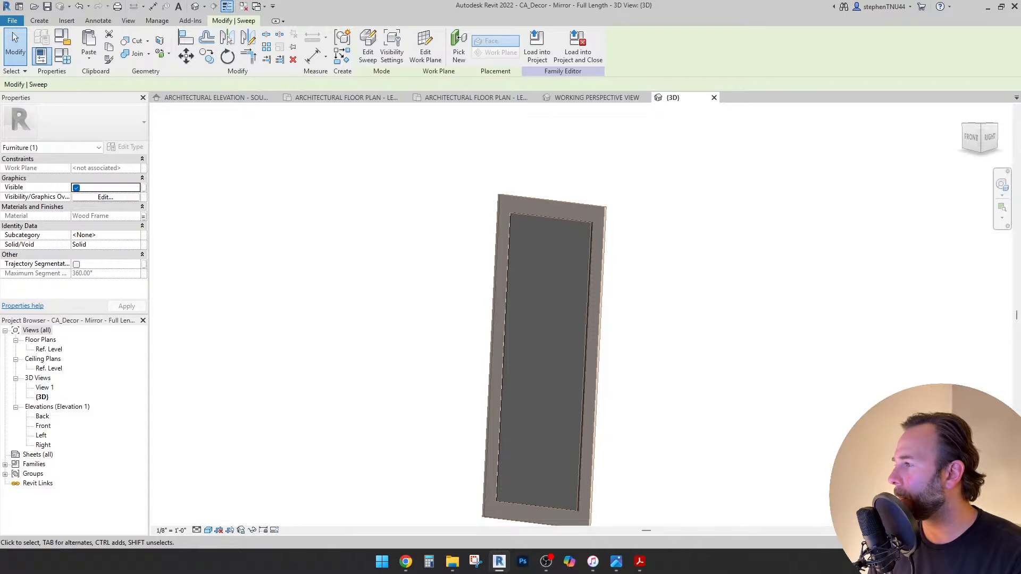
pyautogui.press('Escape')
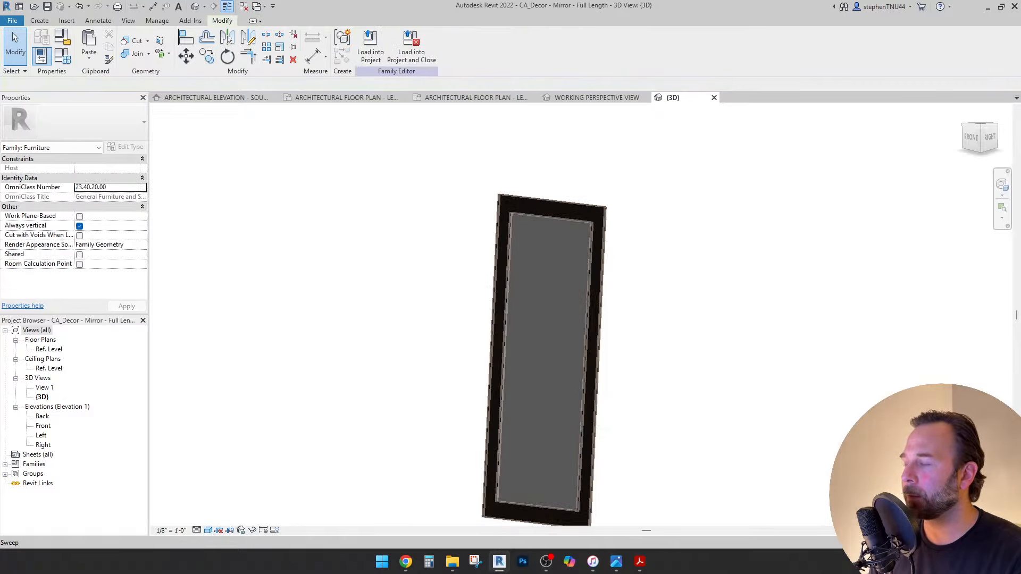
pyautogui.click(543, 362)
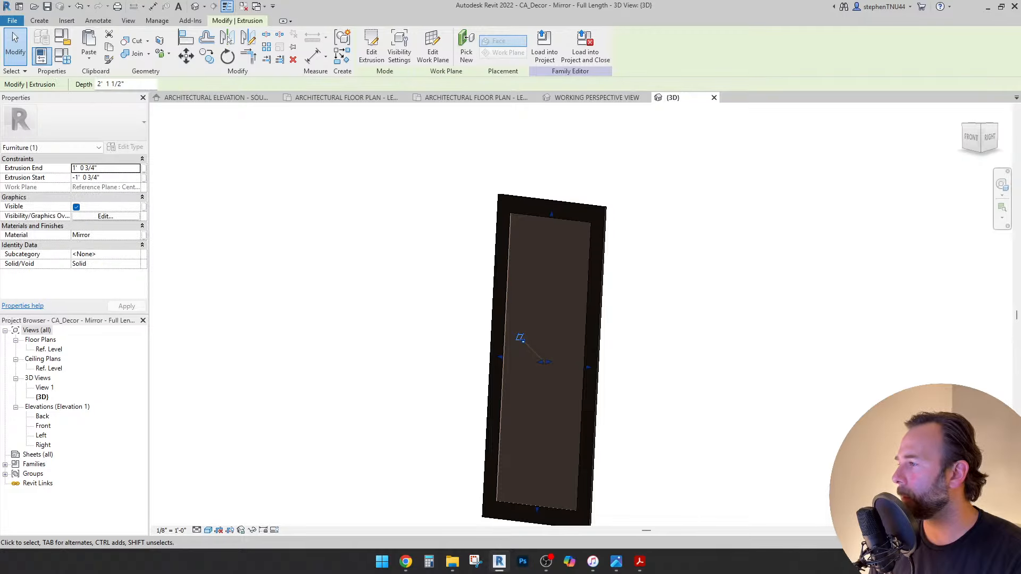
pyautogui.press('Escape')
pyautogui.keyDown('shift'); pyautogui.moveTo(544, 362); pyautogui.dragTo(313, 361, button='middle'); pyautogui.keyUp('shift')
pyautogui.keyDown('shift'); pyautogui.moveTo(438, 351); pyautogui.dragTo(481, 344, button='middle'); pyautogui.keyUp('shift')
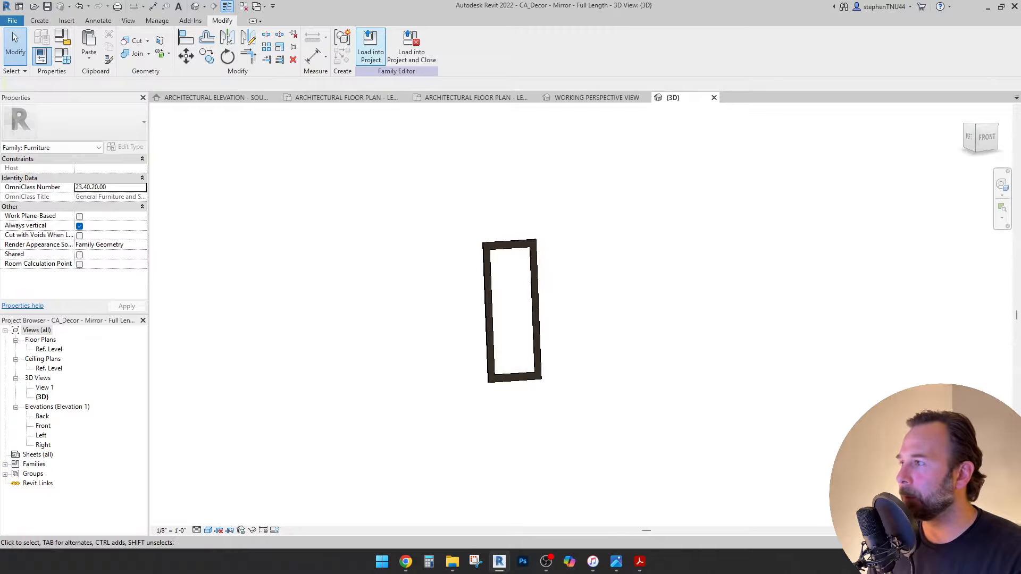
# Load the full-length mirror family into Bellwood, place it in the entry and set its level to LEVEL 01 (F.F).
pyautogui.click(370, 51)
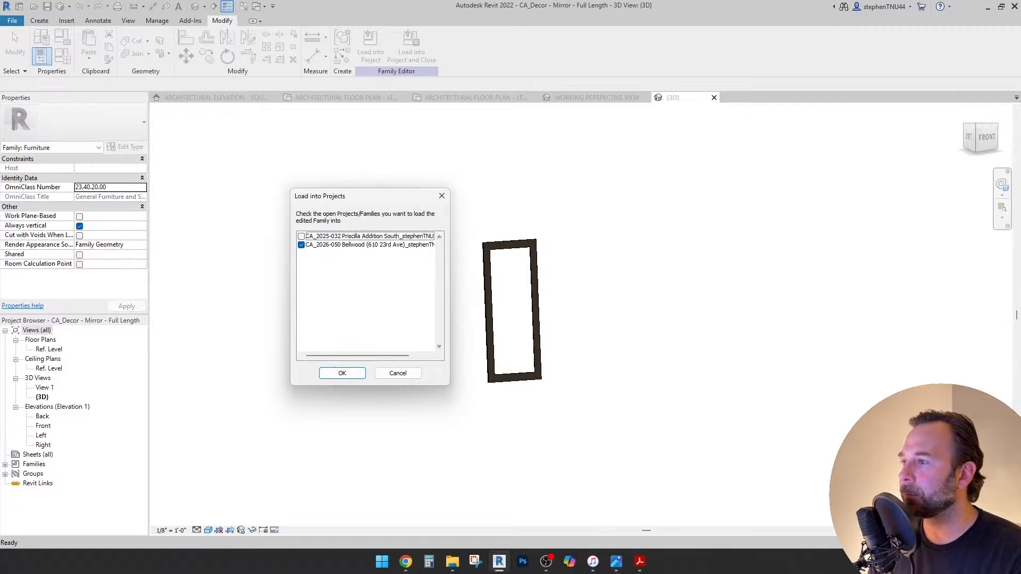
pyautogui.press('Return')
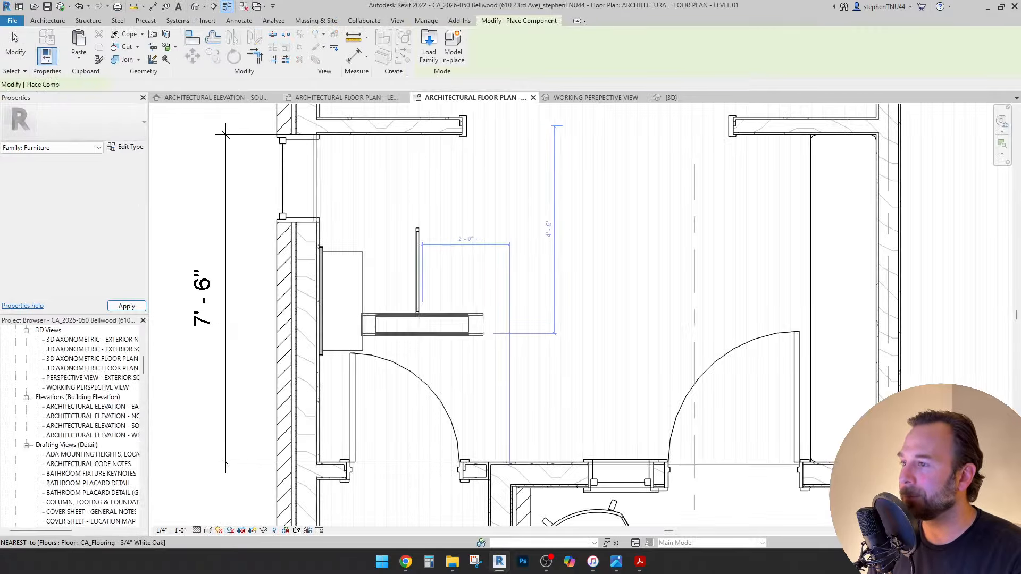
pyautogui.click(506, 266)
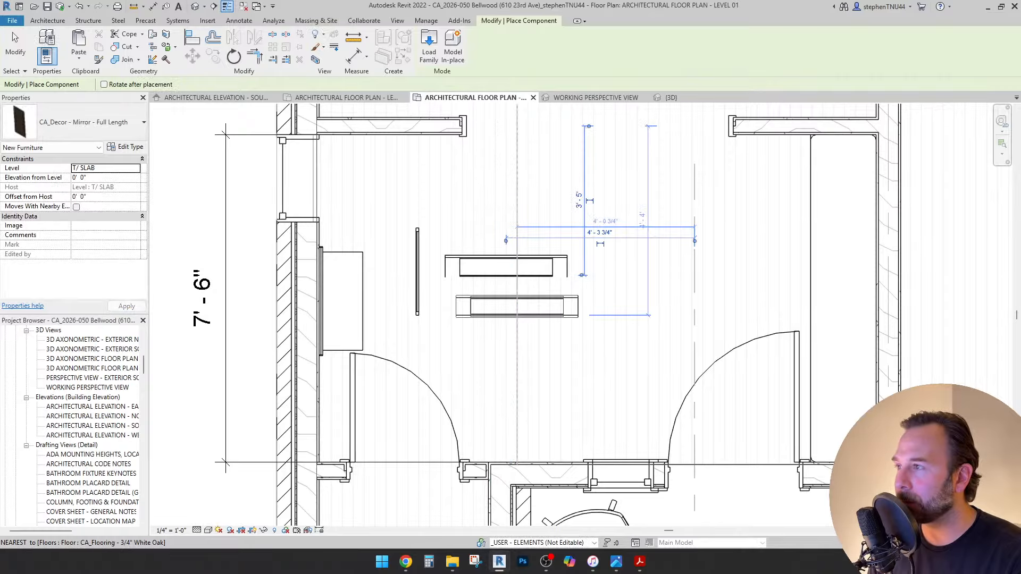
pyautogui.press('Escape')
pyautogui.click(506, 266)
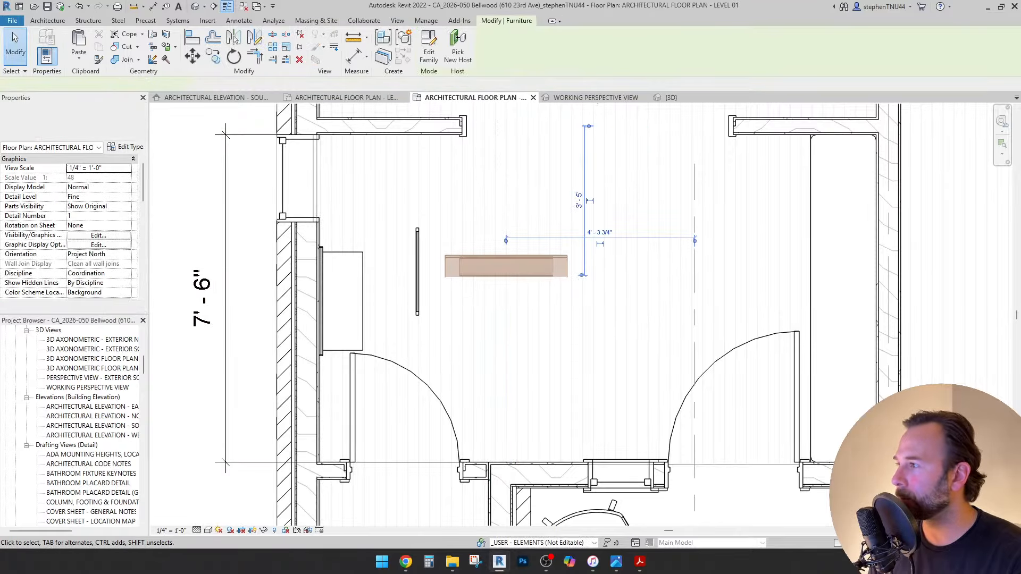
pyautogui.click(126, 168)
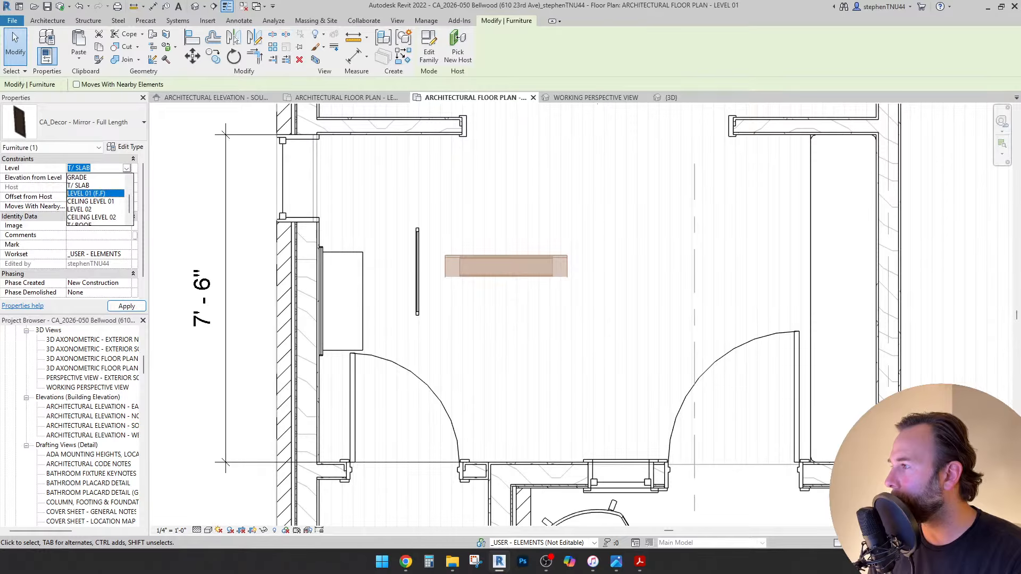
pyautogui.click(94, 193)
pyautogui.press('Escape')
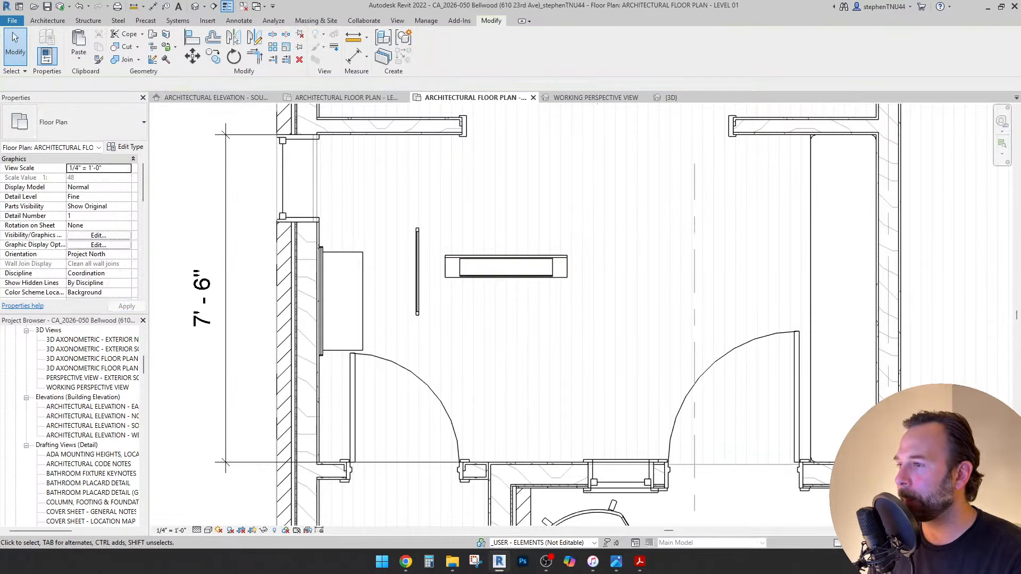
# Rotate the full-length mirror 90° with RO so it stands upright.
pyautogui.scroll(3, 529, 266)
pyautogui.press('Escape')
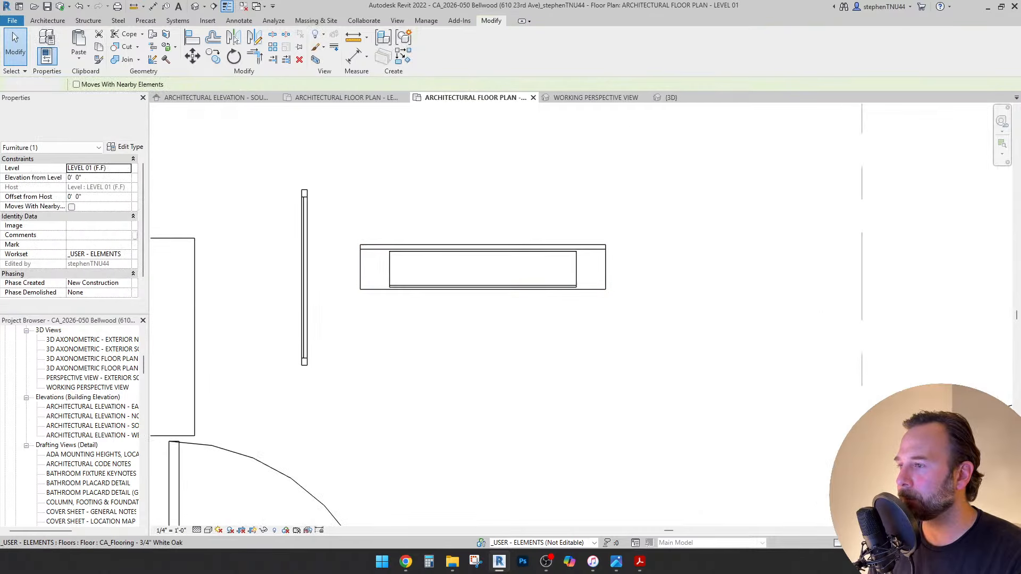
pyautogui.click(529, 287)
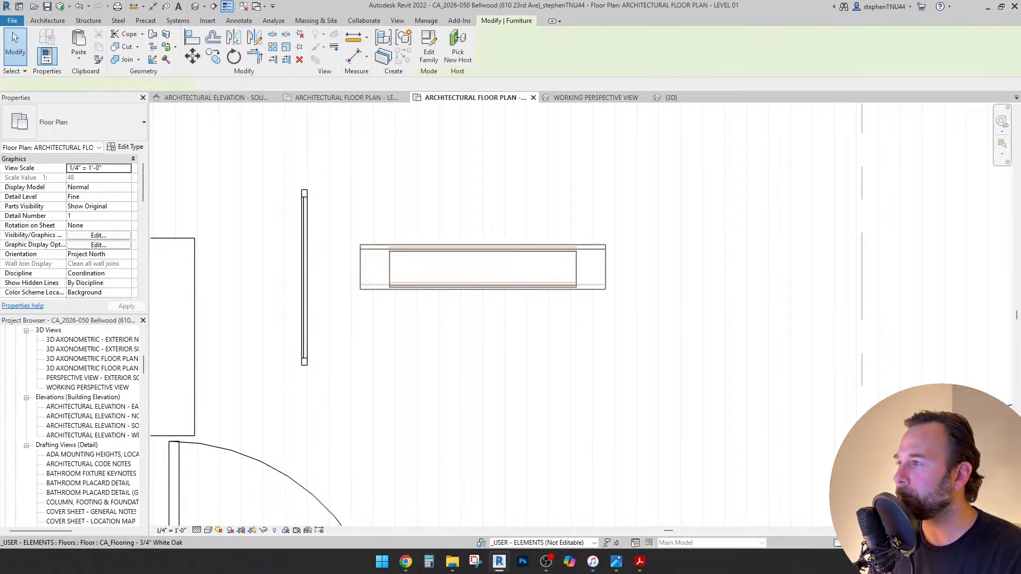
pyautogui.press('r')
pyautogui.press('o')
pyautogui.click(362, 387)
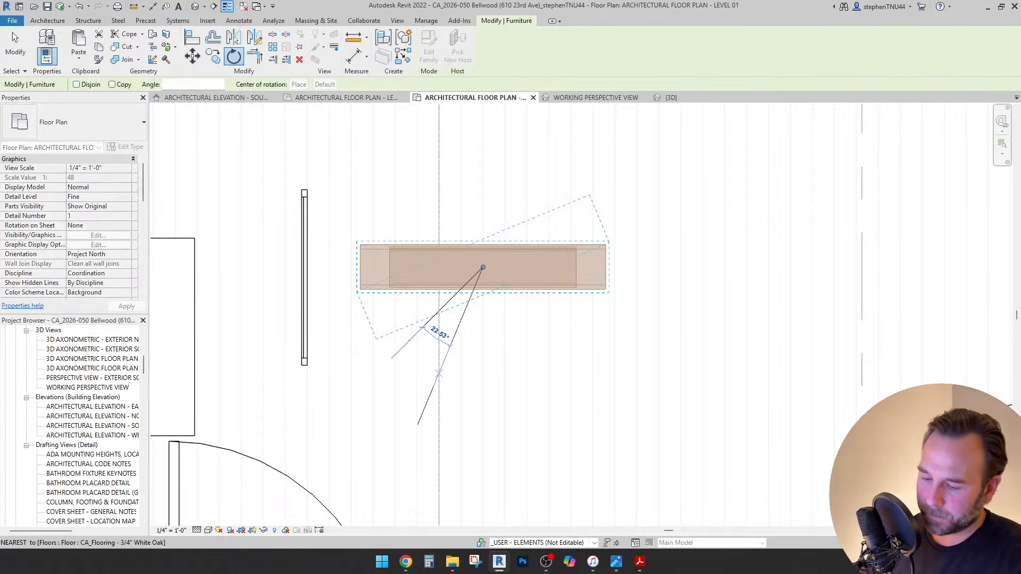
pyautogui.write('90')
pyautogui.press('Return')
# Delete the old thin mirror and move the full-length mirror over to the entry wall.
pyautogui.scroll(-3, 529, 314)
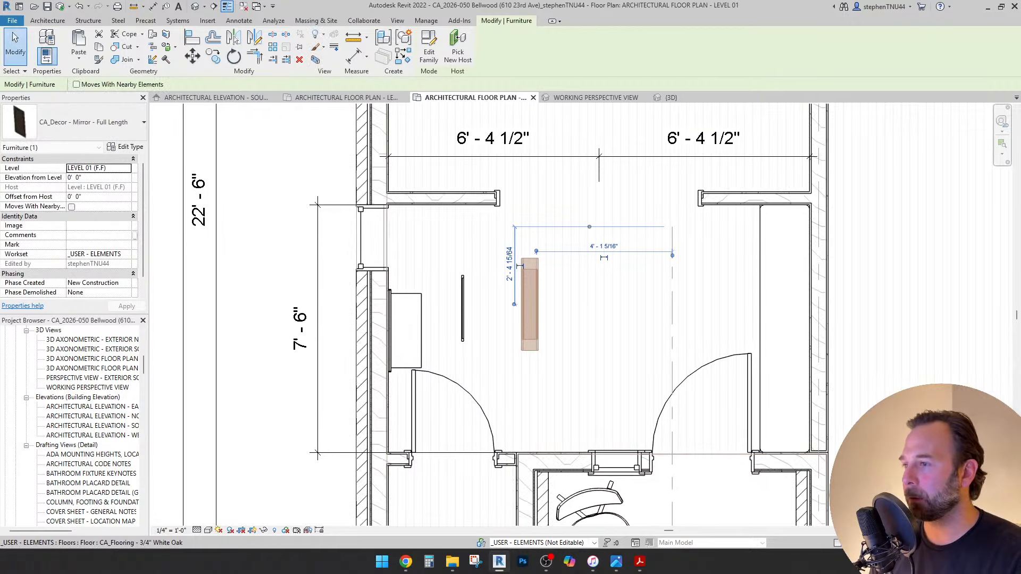
pyautogui.click(463, 307)
pyautogui.press('Delete')
pyautogui.scroll(2, 473, 297)
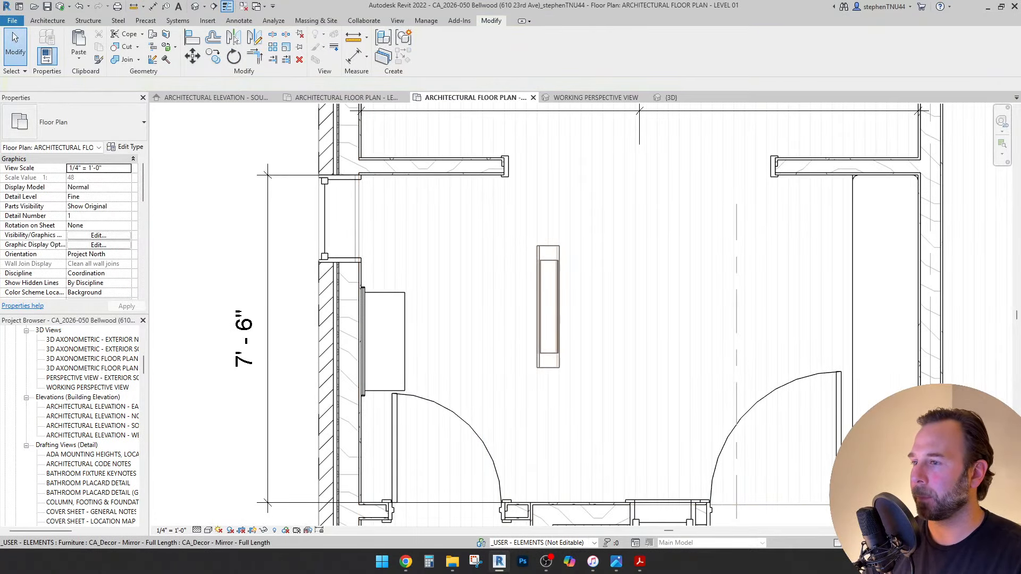
pyautogui.moveTo(548, 276); pyautogui.dragTo(378, 300)
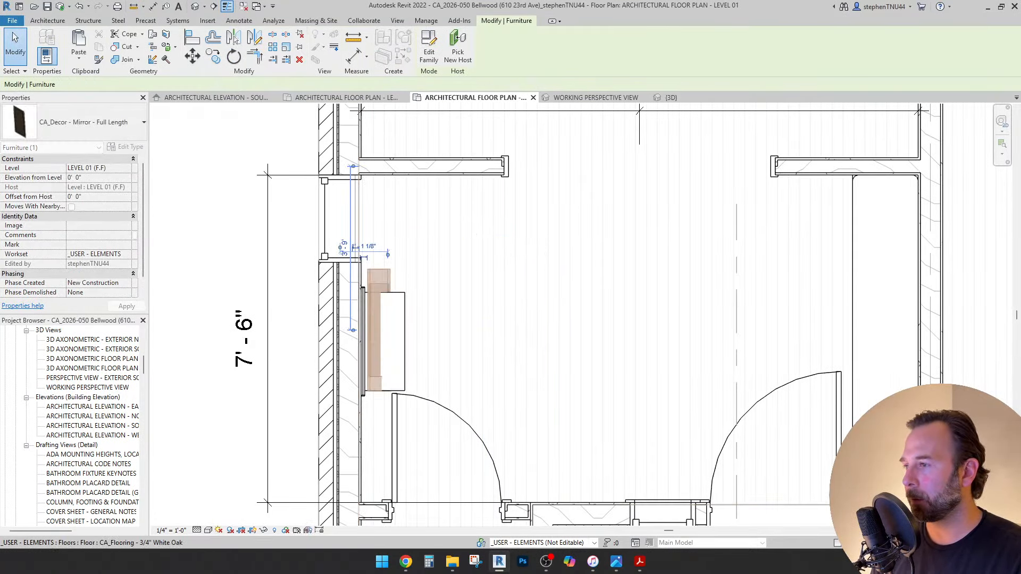
pyautogui.click(365, 291)
pyautogui.scroll(3, 365, 290)
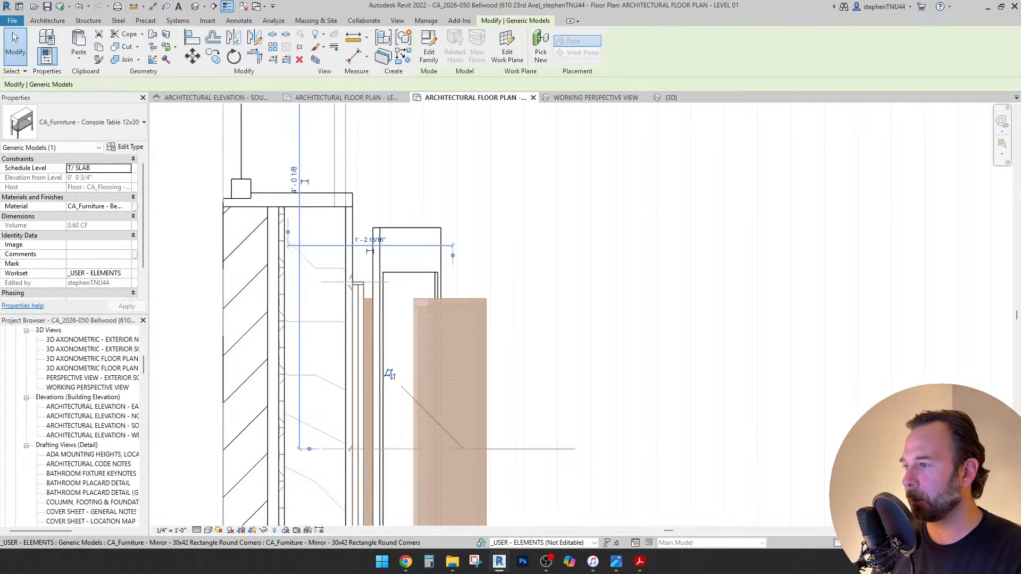
pyautogui.scroll(-3, 432, 293)
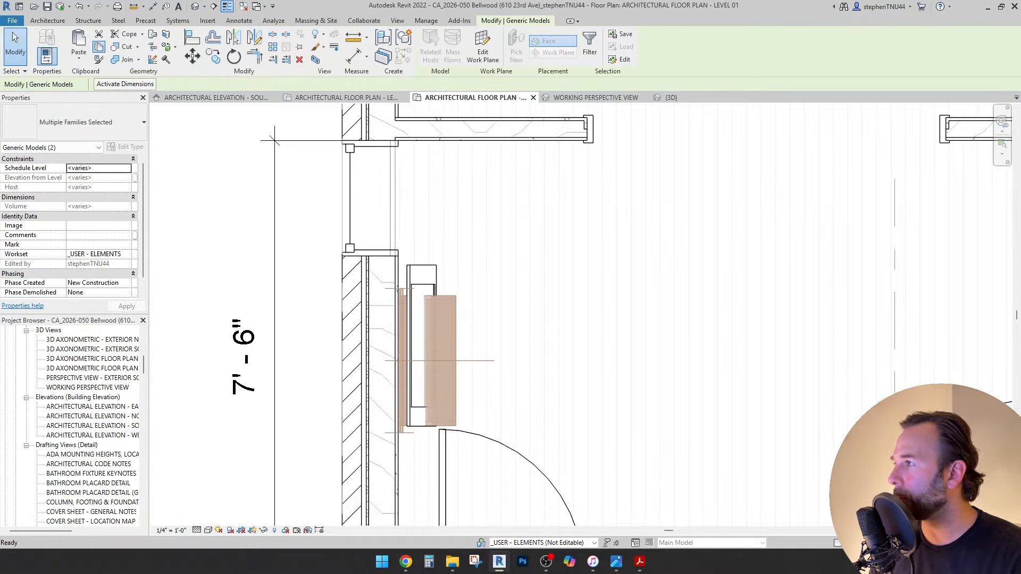
pyautogui.press('Escape')
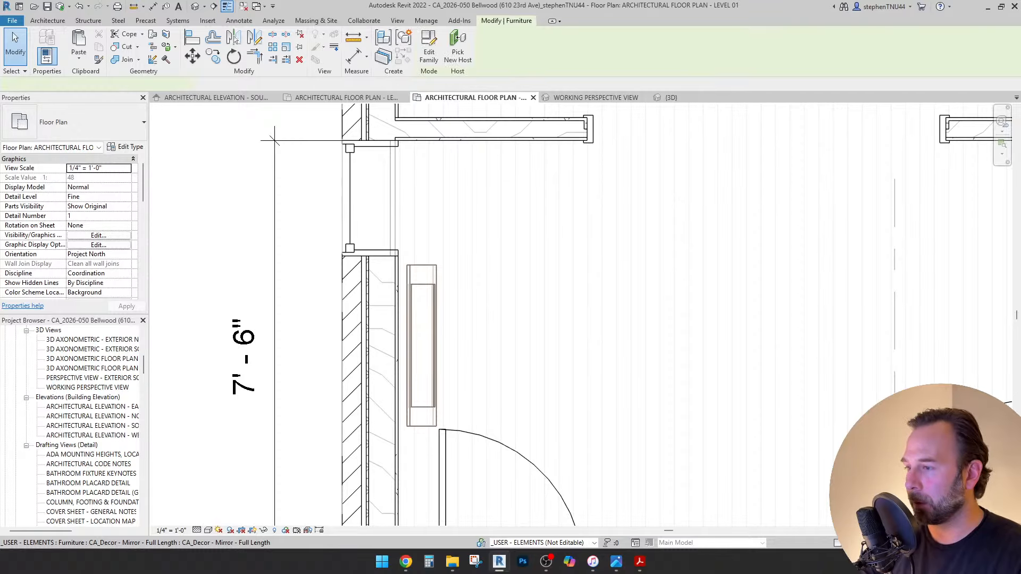
# Nudge the mirror onto the wall face and switch to the working perspective view.
pyautogui.press('Left')
pyautogui.press('Left')
pyautogui.press('Left')
pyautogui.press('Left')
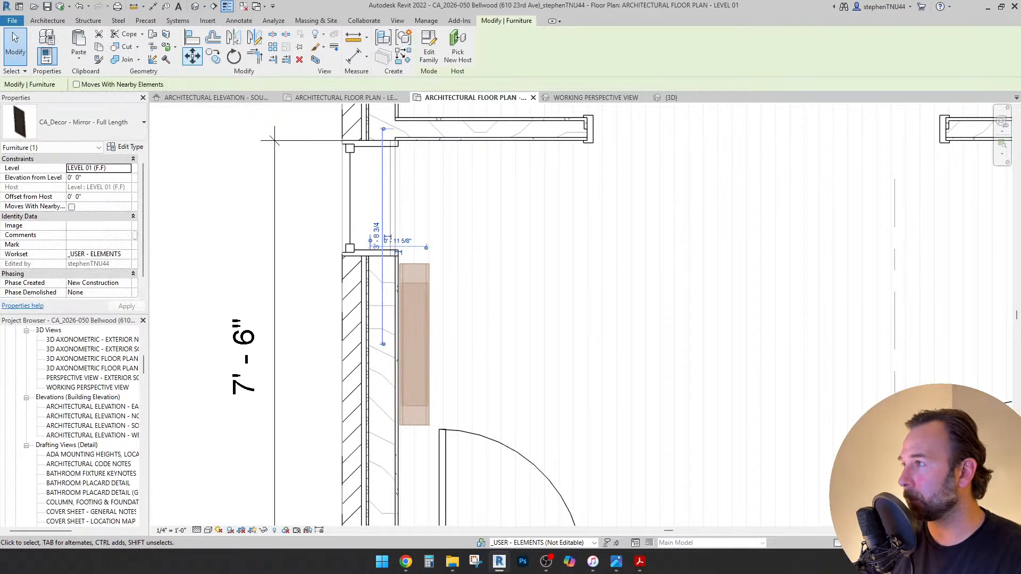
pyautogui.scroll(6, 396, 263)
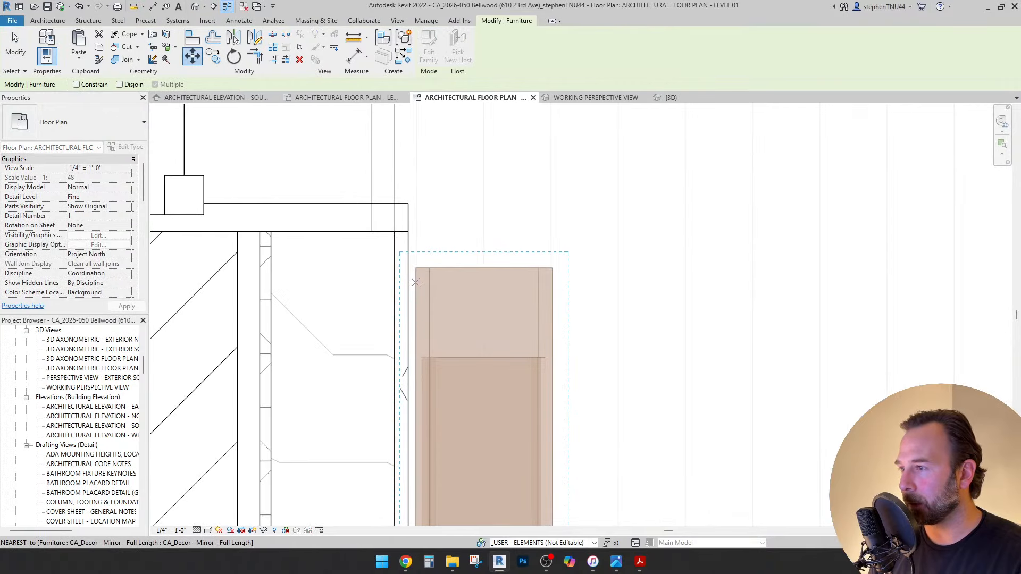
pyautogui.scroll(3, 413, 293)
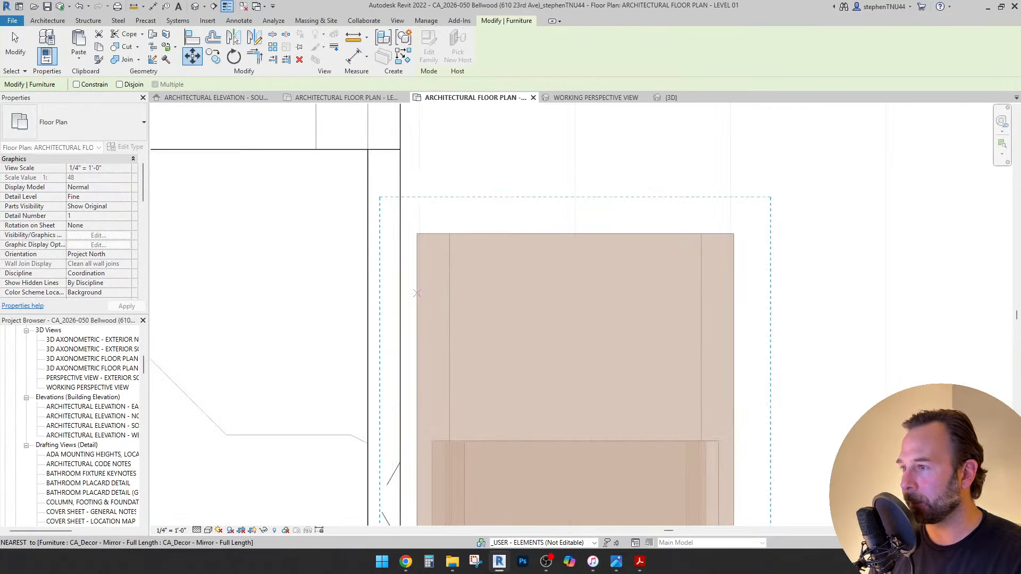
pyautogui.click(400, 293)
pyautogui.scroll(-6, 398, 222)
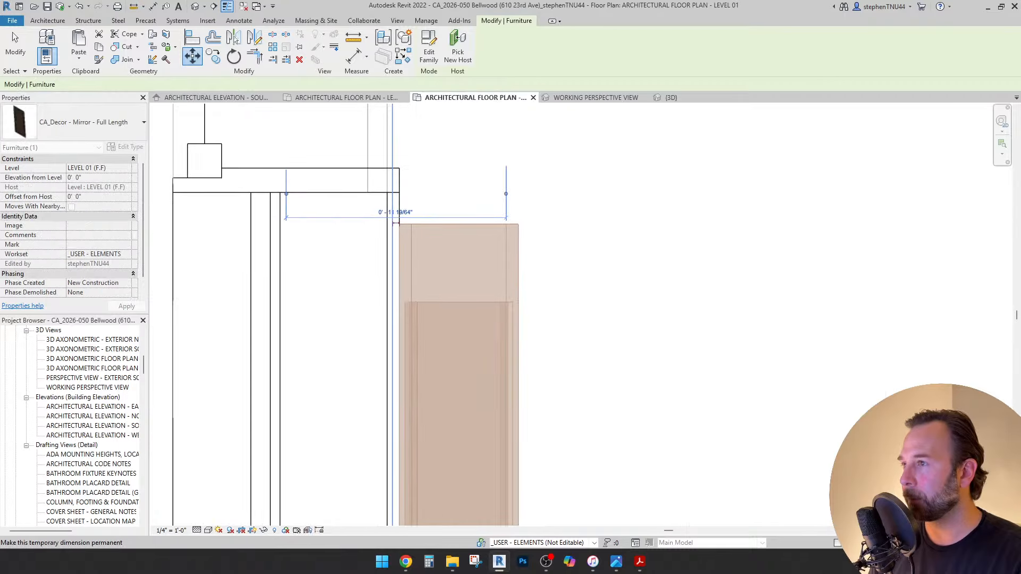
pyautogui.hotkey('ctrl', 'Tab')
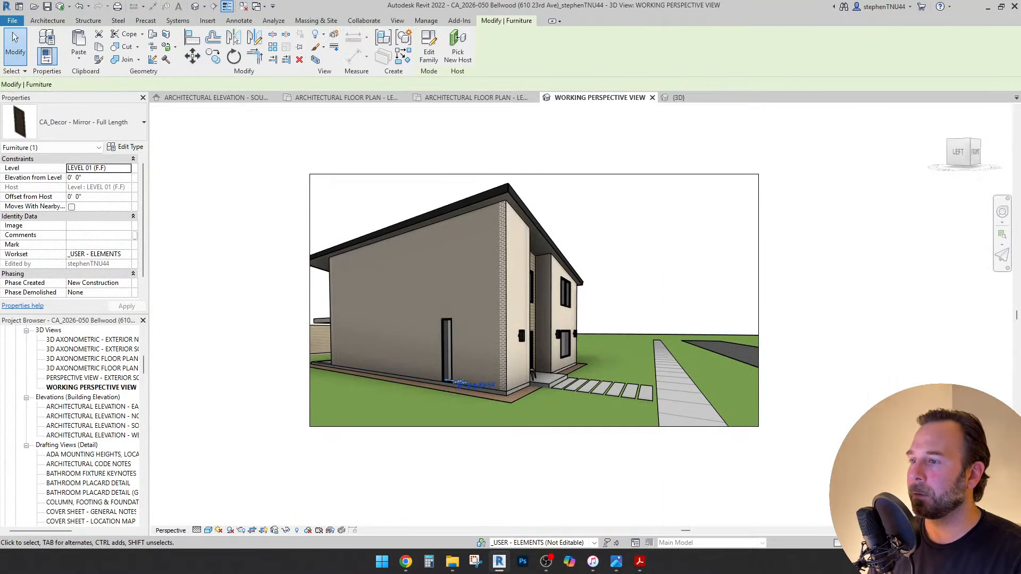
# Orbit and walk through the front door into the entry to face the mirror by the window.
pyautogui.keyDown('shift'); pyautogui.moveTo(611, 319); pyautogui.dragTo(478, 319, button='middle'); pyautogui.keyUp('shift')
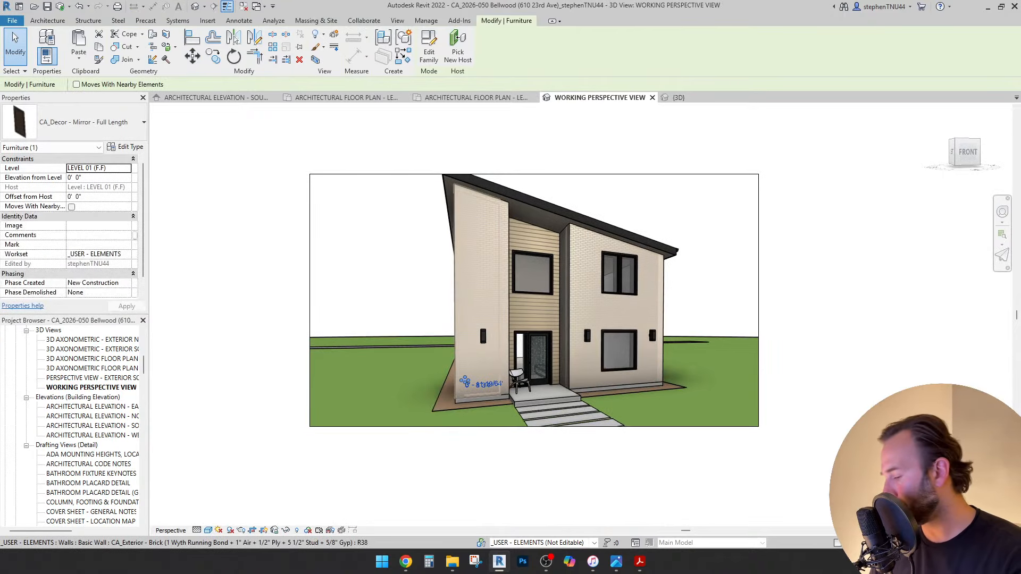
pyautogui.press('F8')
pyautogui.click(581, 442)
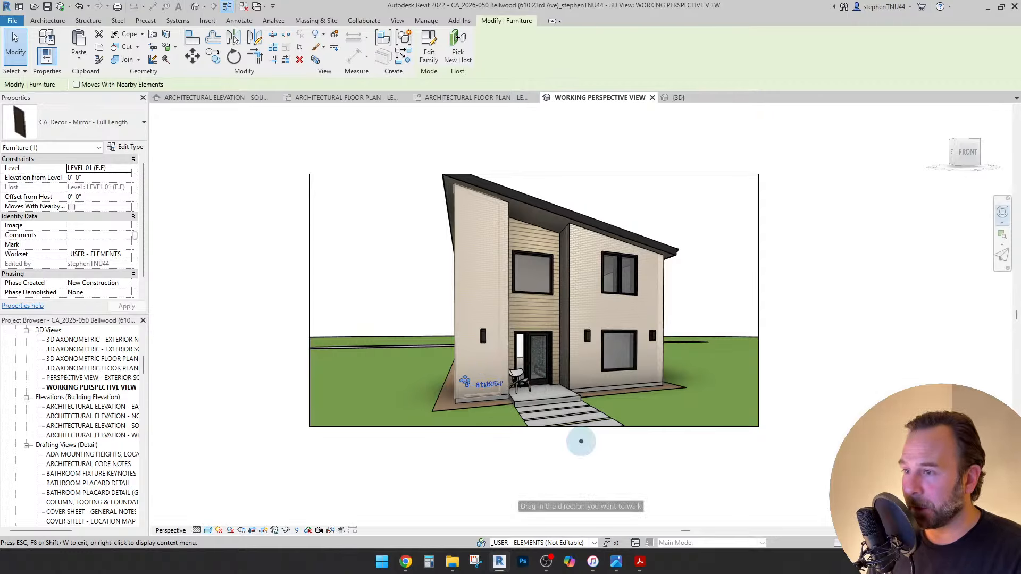
pyautogui.moveTo(581, 442); pyautogui.dragTo(516, 397)
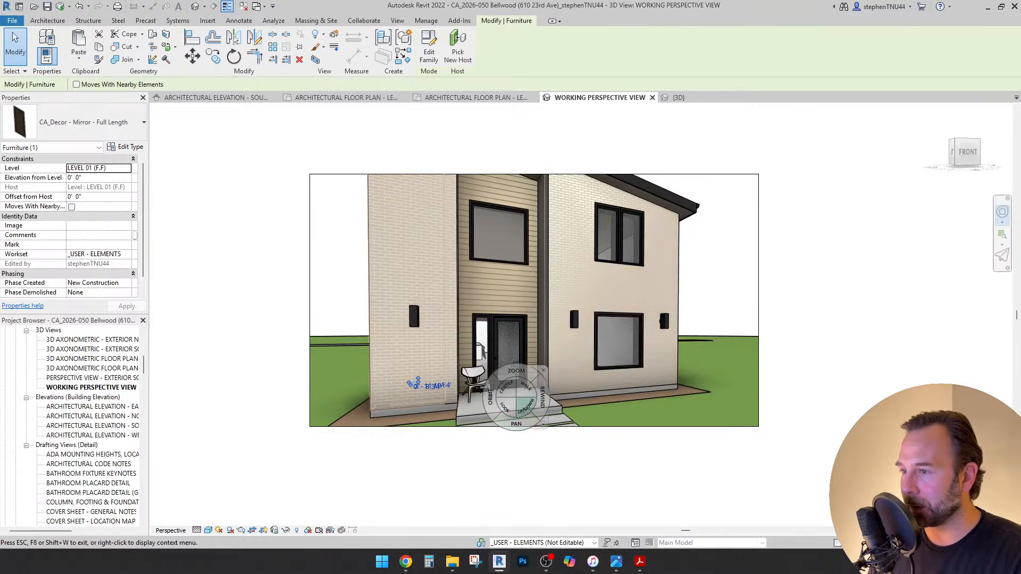
pyautogui.moveTo(581, 441); pyautogui.dragTo(506, 415)
pyautogui.scroll(3, 532, 371)
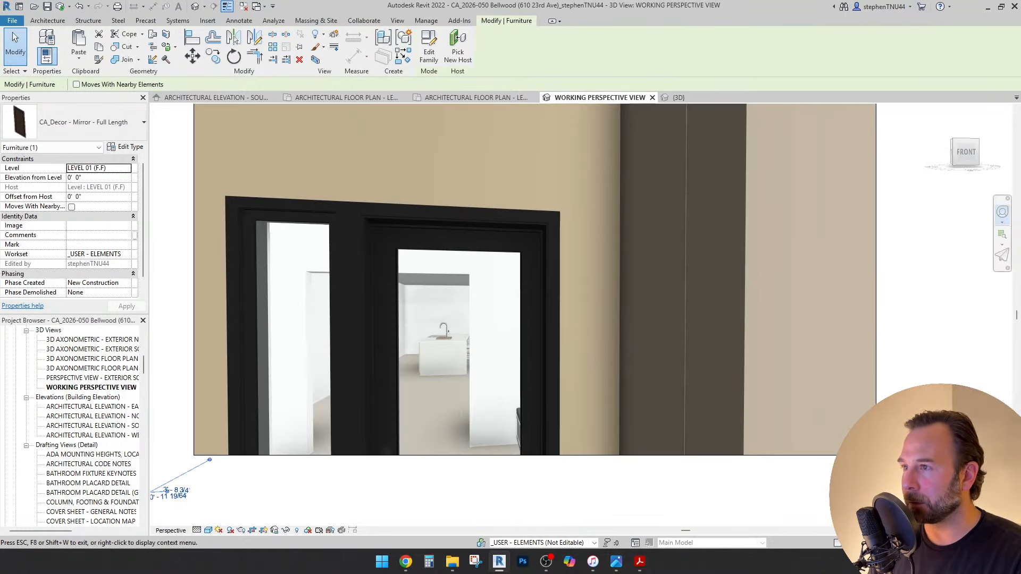
pyautogui.moveTo(531, 371); pyautogui.dragTo(526, 434, button='middle')
pyautogui.scroll(1, 529, 434)
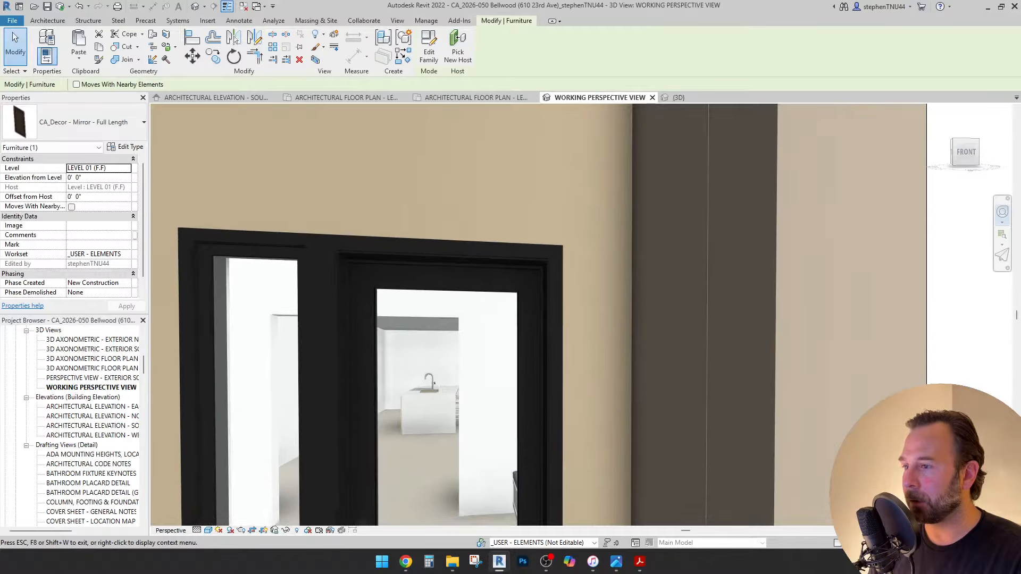
pyautogui.moveTo(503, 439); pyautogui.dragTo(534, 378)
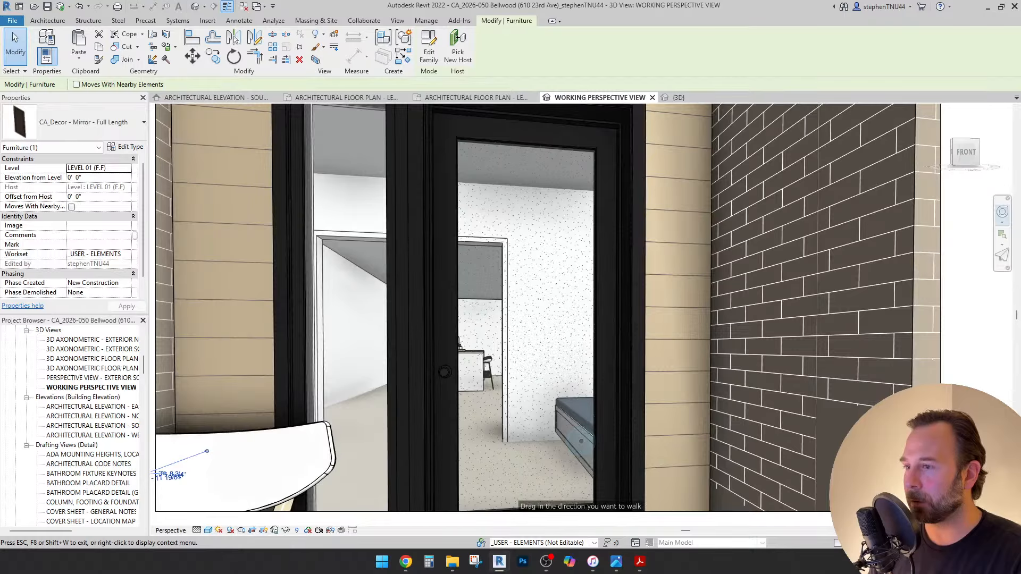
pyautogui.moveTo(581, 441)
pyautogui.mouseDown()
pyautogui.moveTo(582, 428)
pyautogui.moveTo(581, 440)
pyautogui.mouseUp()
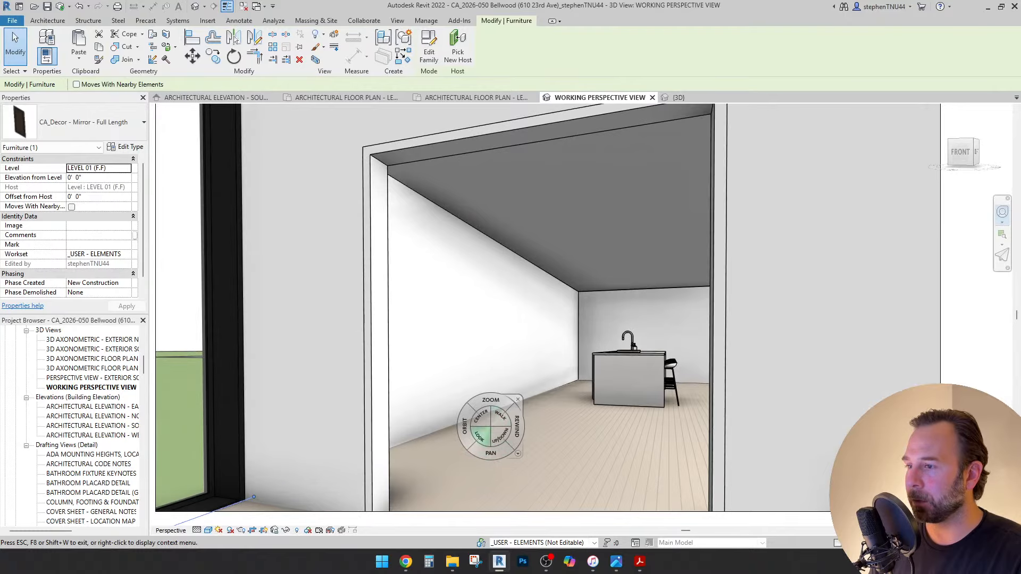
pyautogui.moveTo(480, 435); pyautogui.dragTo(220, 441)
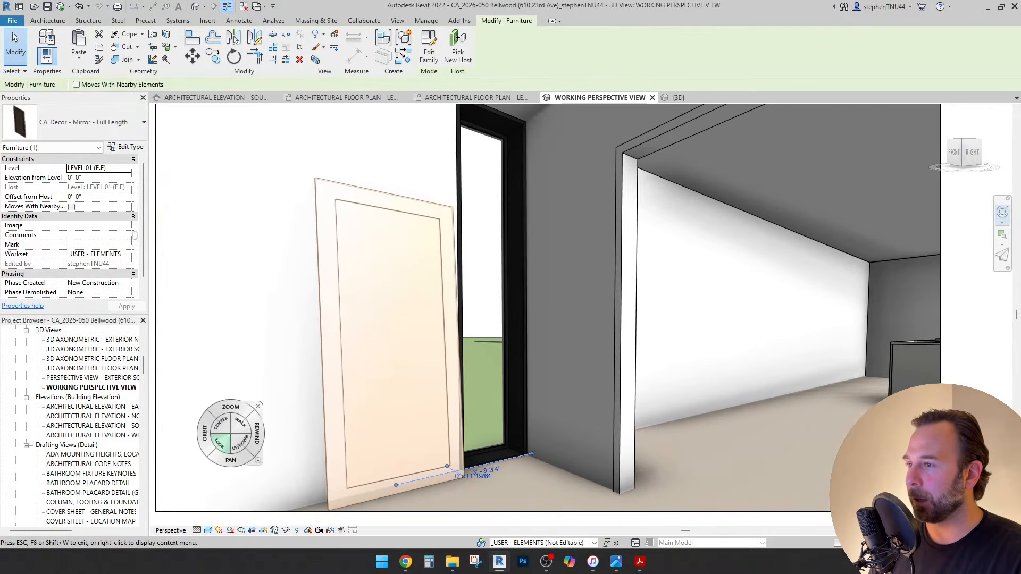
pyautogui.press('Escape')
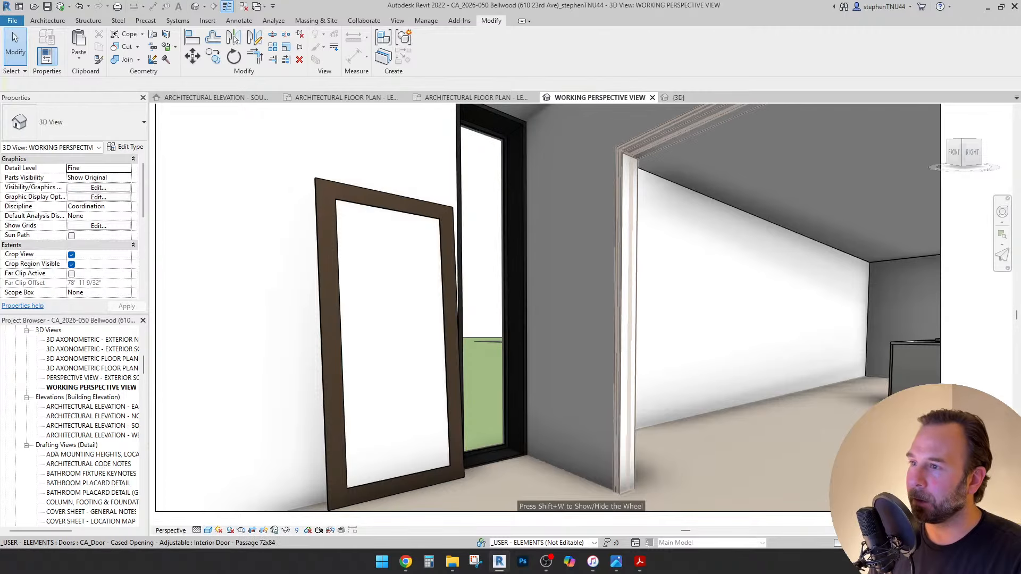
# Orbit around the entry corner and delete the full-length mirror.
pyautogui.click(450, 297)
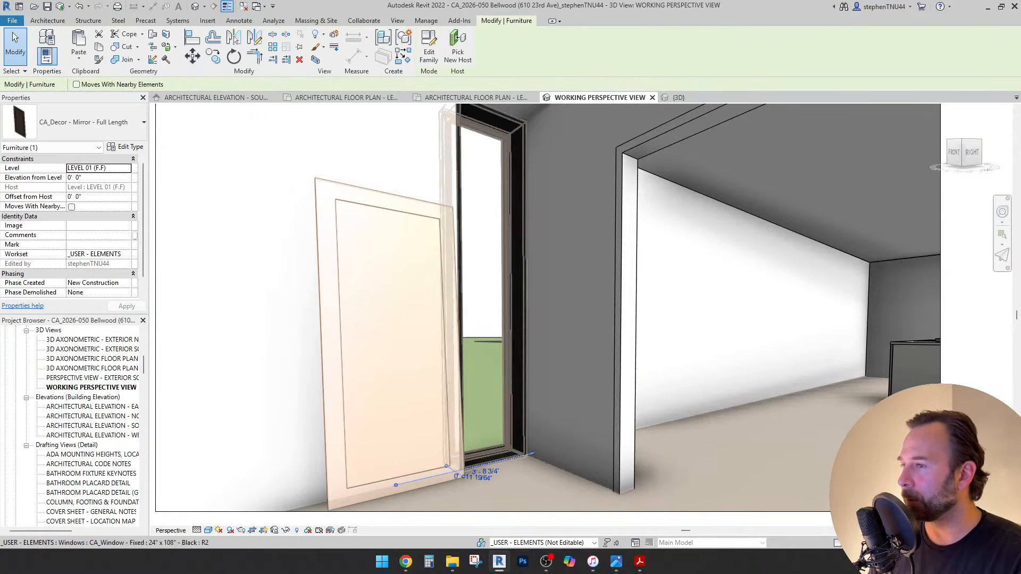
pyautogui.hotkey('shift', 'w')
pyautogui.moveTo(589, 400); pyautogui.dragTo(490, 404)
pyautogui.press('Escape')
pyautogui.press('Escape')
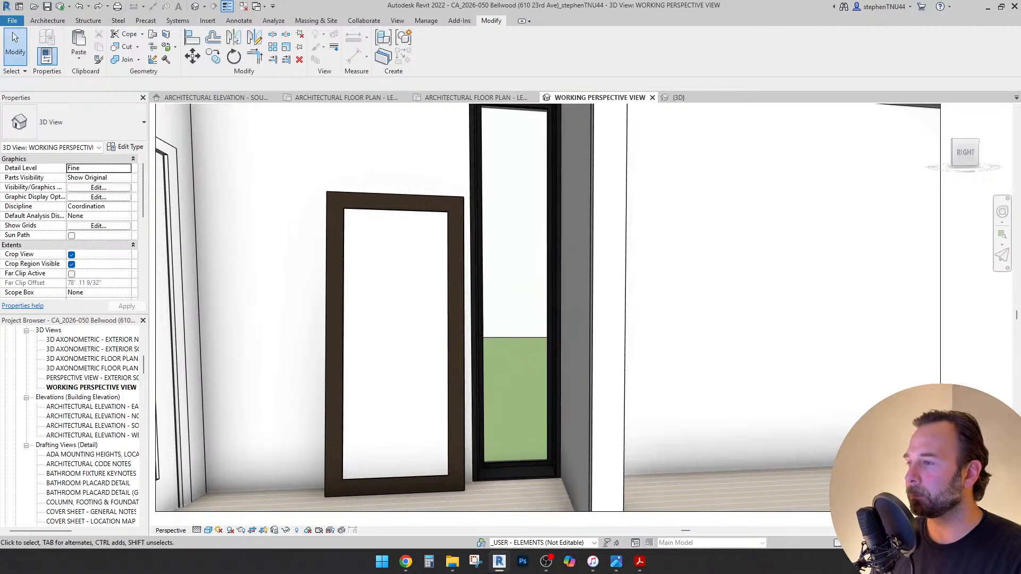
pyautogui.click(456, 346)
pyautogui.press('Delete')
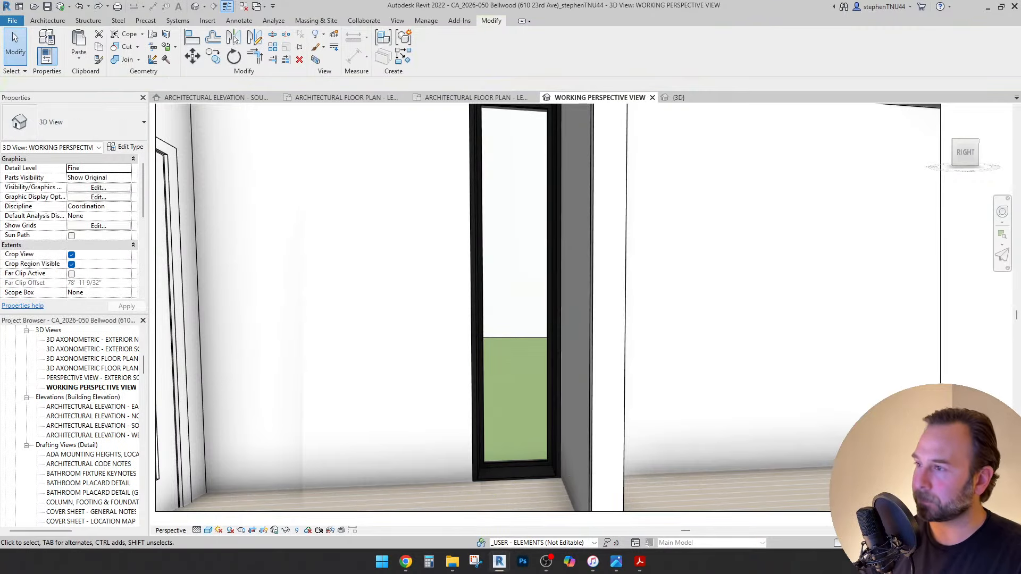
# Paste the console table and mirror Aligned to Same Place, then open the other project's Level 01 plan.
pyautogui.click(79, 58)
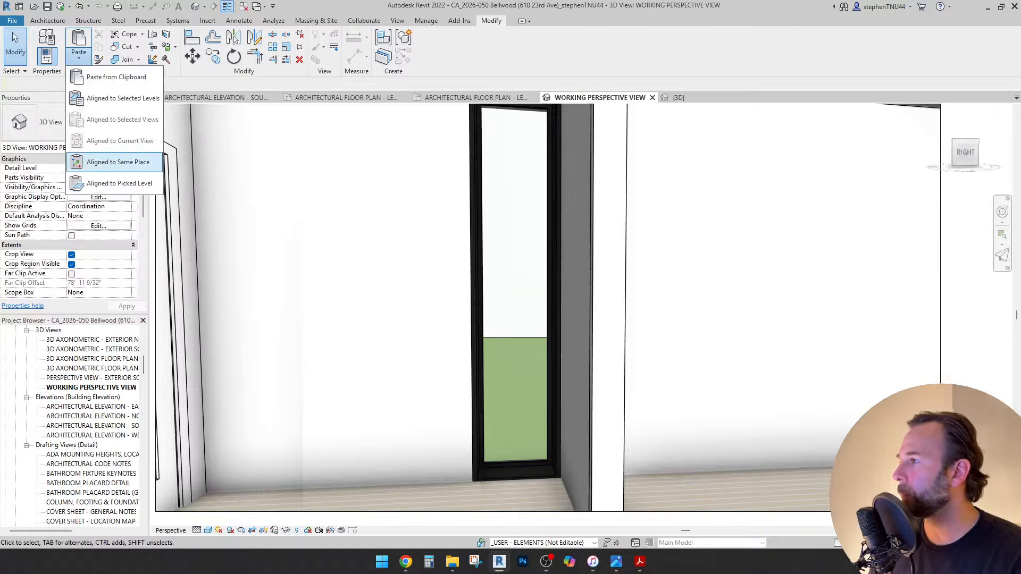
pyautogui.click(118, 162)
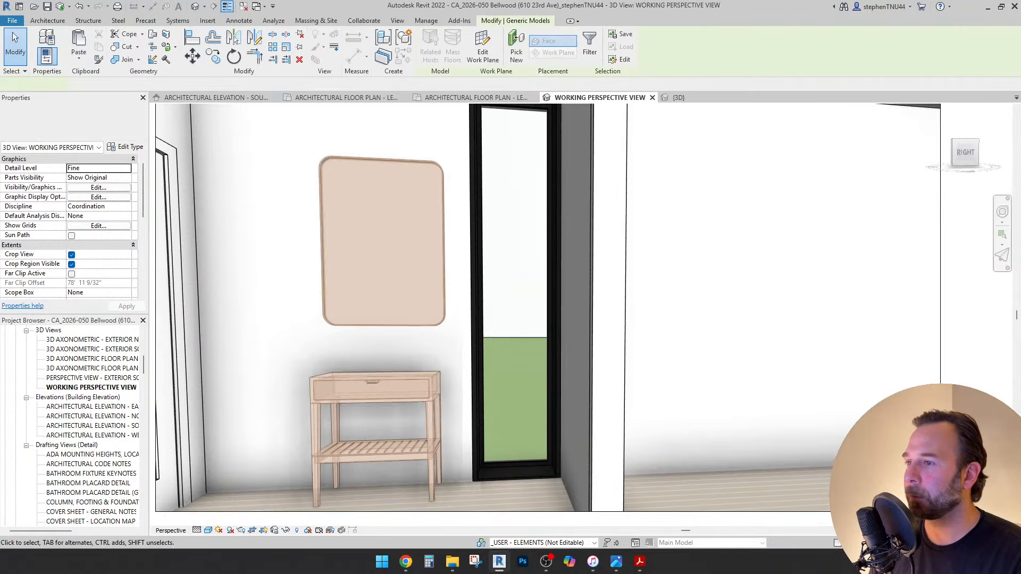
pyautogui.press('Escape')
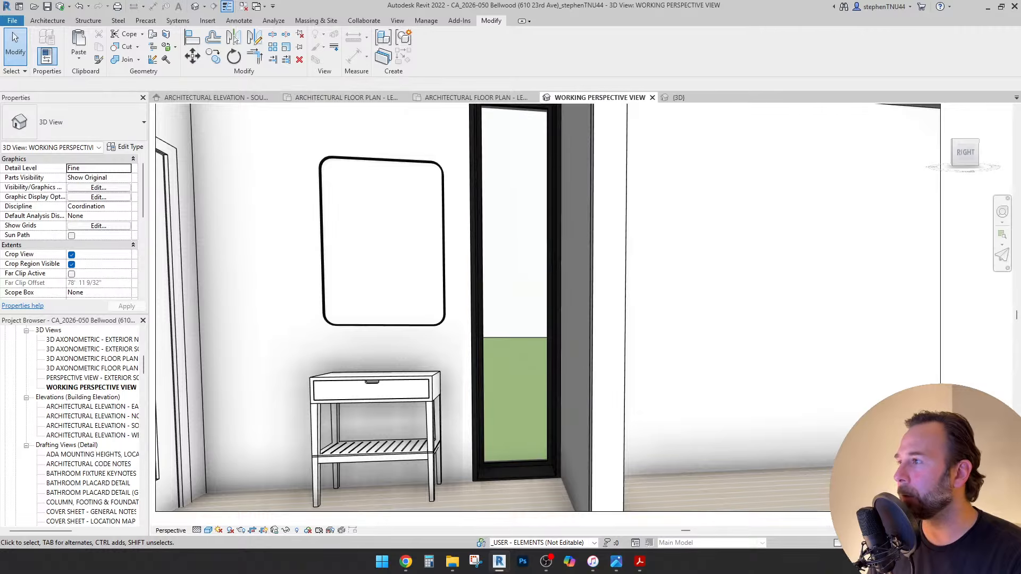
pyautogui.click(215, 97)
pyautogui.click(346, 97)
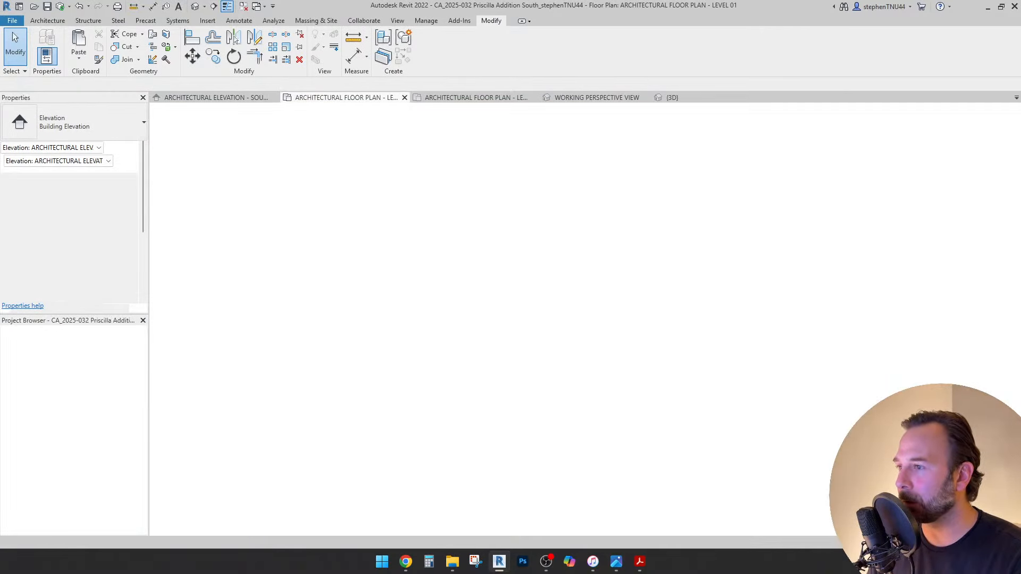
pyautogui.click(592, 561)
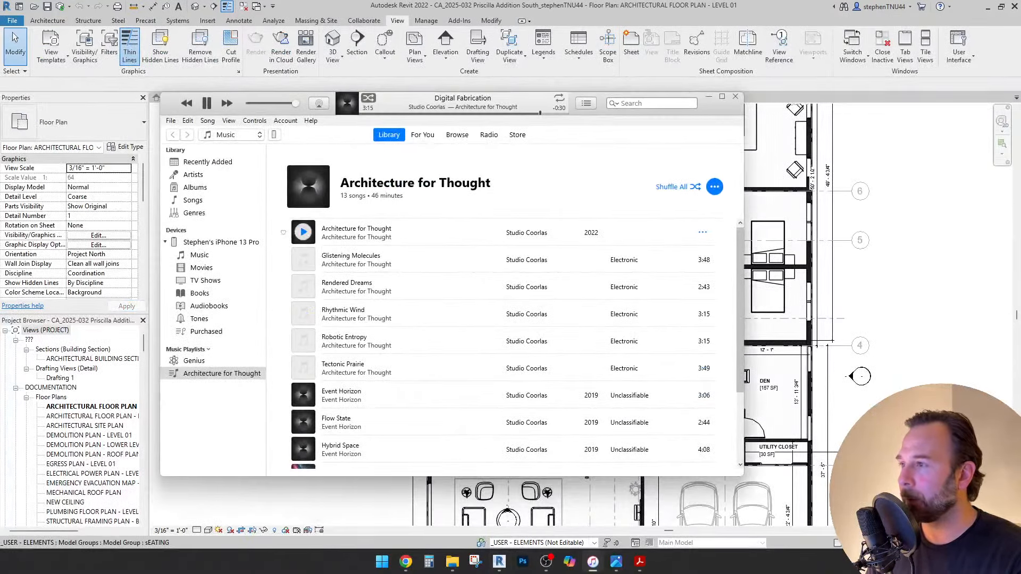
pyautogui.hotkey('alt', 'Tab')
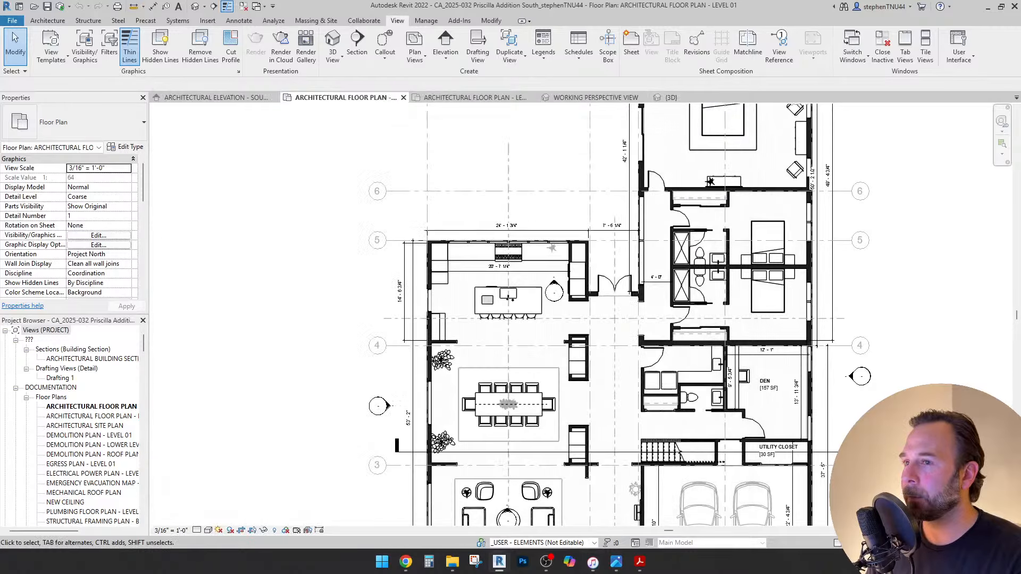
pyautogui.press('XF86AudioLowerVolume')
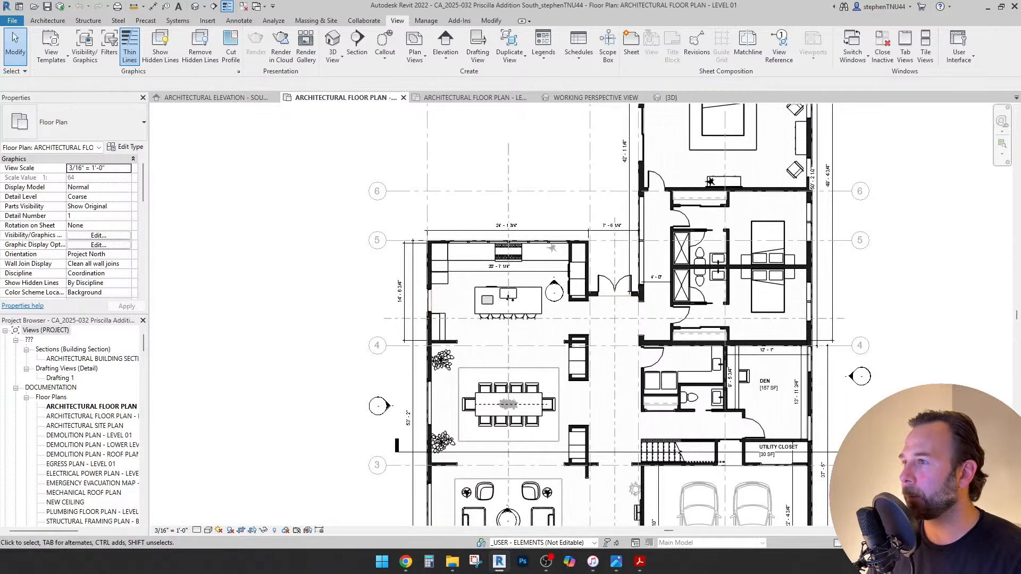
# Return to Bellwood's Level 01 floor plan and zoom into the entry with its two 6' - 4 1/2" bays.
pyautogui.hotkey('ctrl', 'Tab')
pyautogui.scroll(-9, 518, 336)
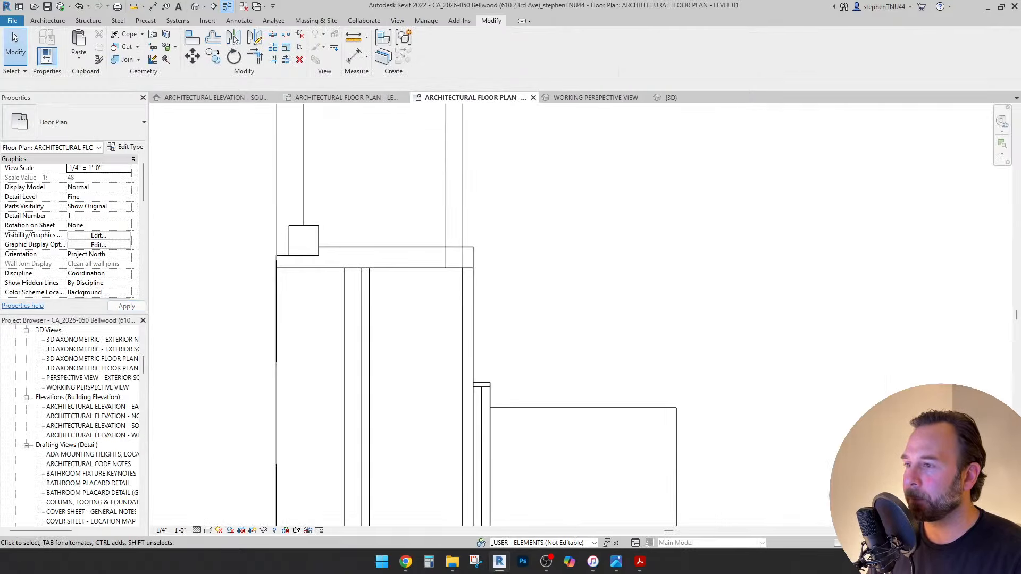
pyautogui.scroll(3, 811, 506)
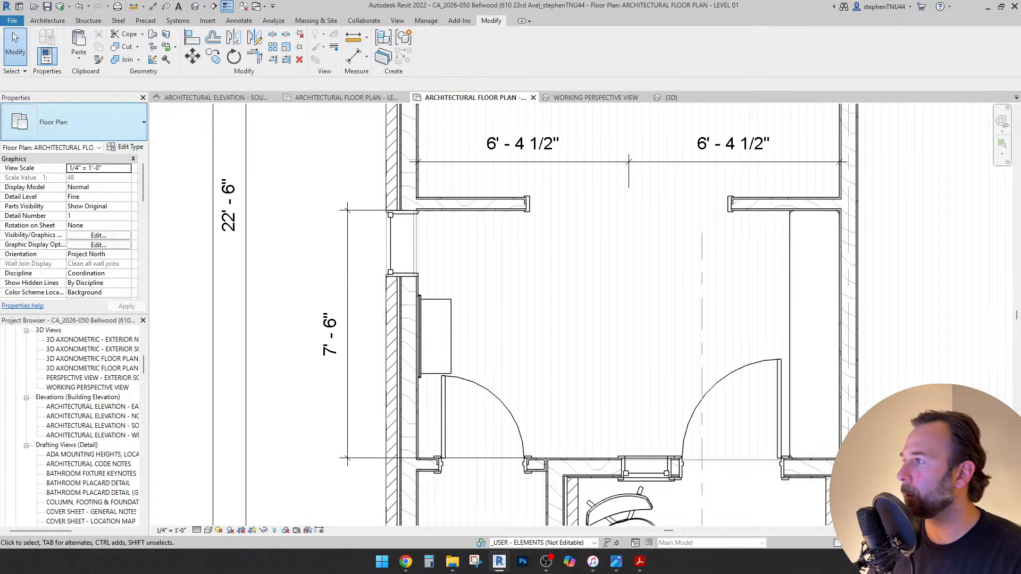
pyautogui.click(48, 20)
# Start Place a Component and choose Zizi in Pot : Zizi Plant from a 'plant' type search.
pyautogui.click(126, 58)
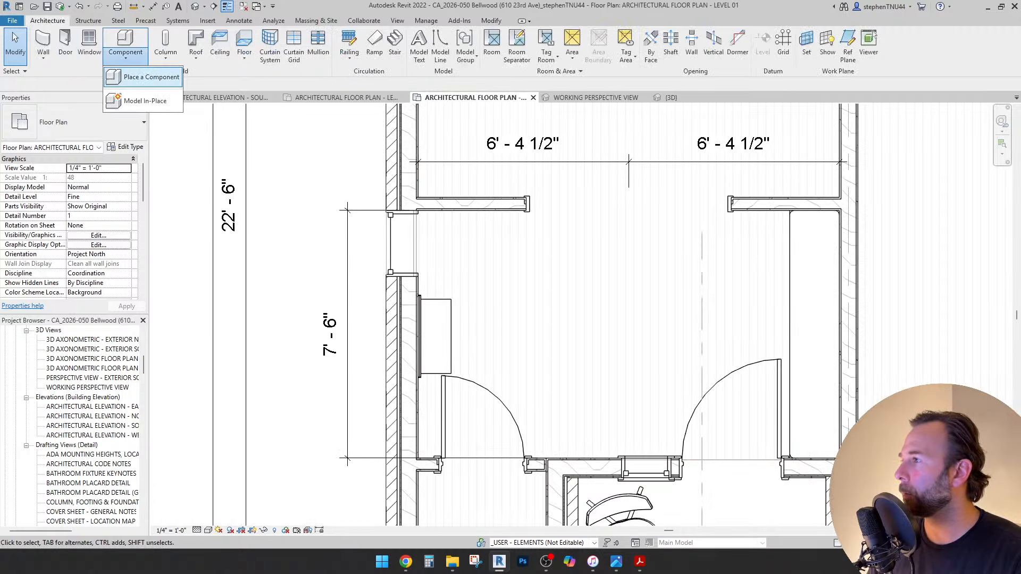
pyautogui.click(146, 66)
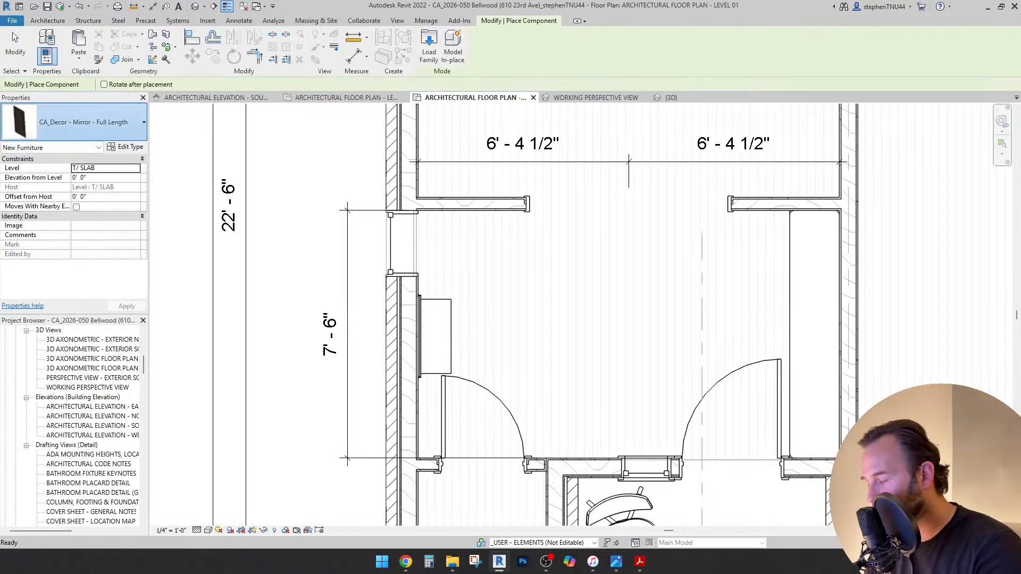
pyautogui.click(74, 122)
pyautogui.write('pl')
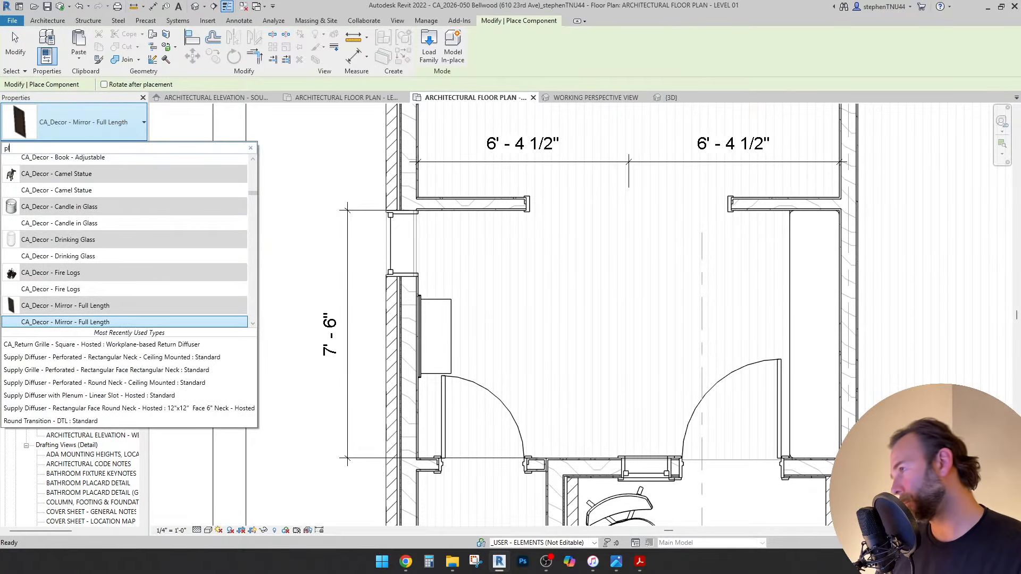
pyautogui.write('ant')
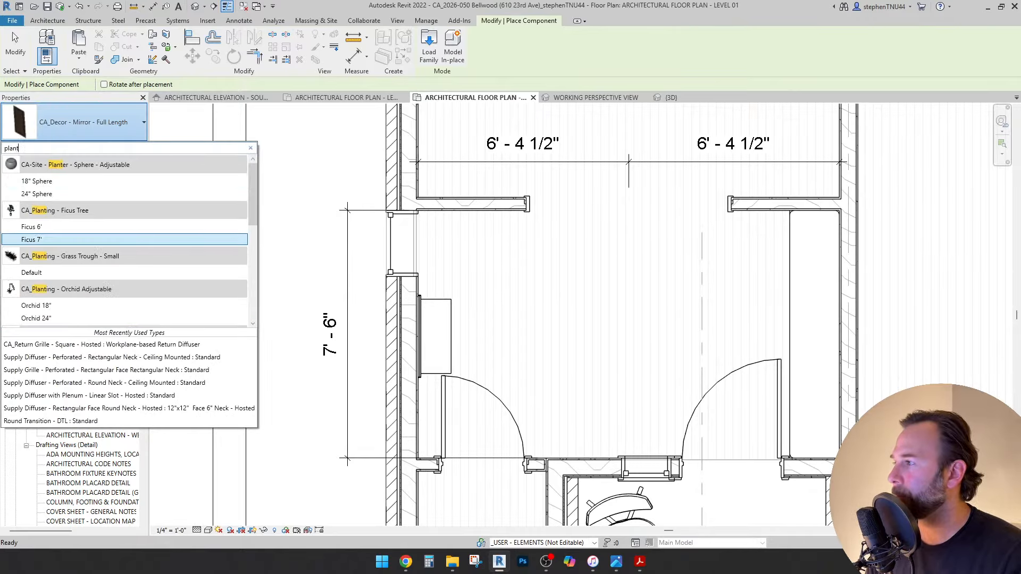
pyautogui.scroll(-2, 68, 299)
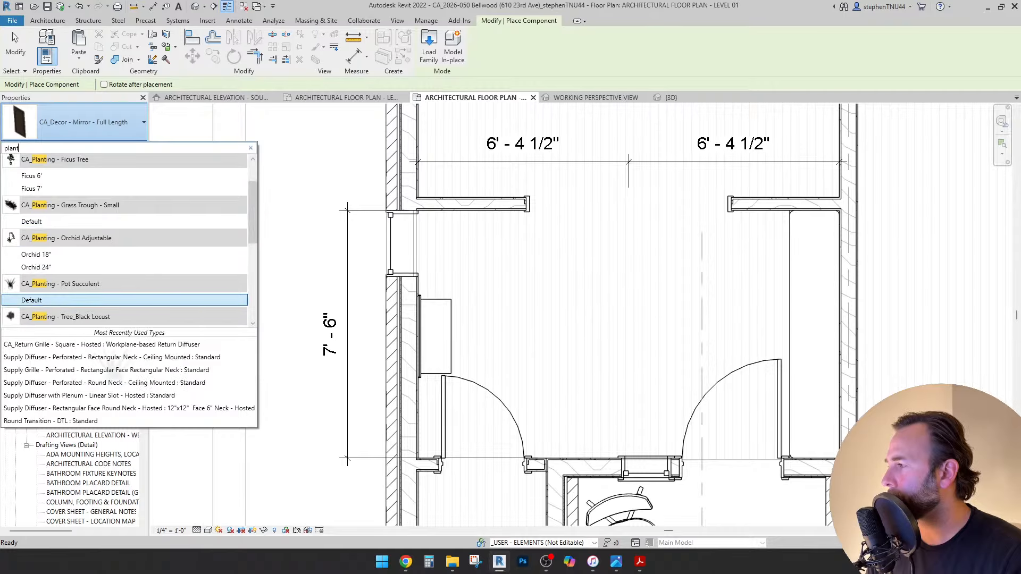
pyautogui.scroll(-6, 68, 298)
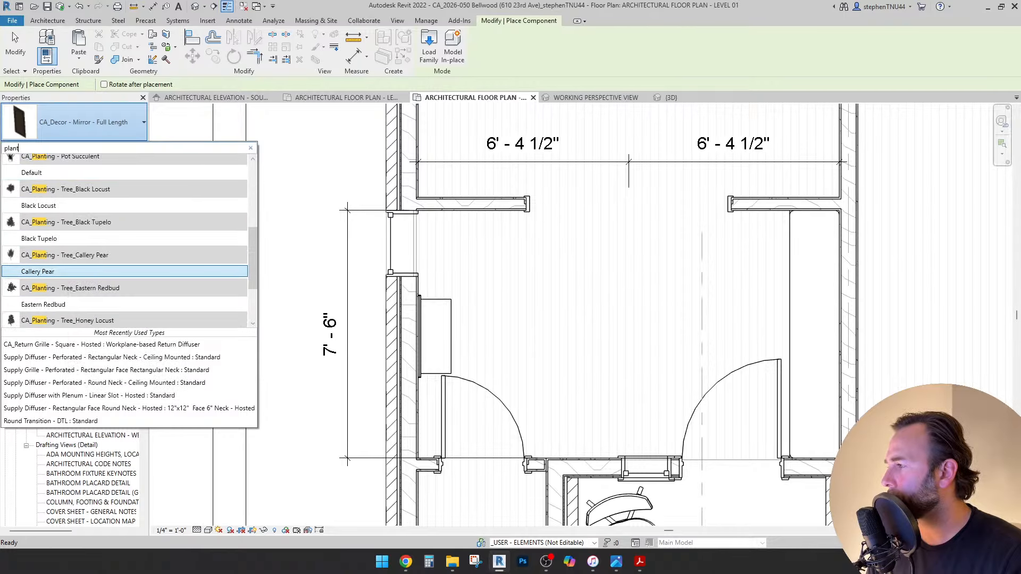
pyautogui.scroll(-1, 68, 293)
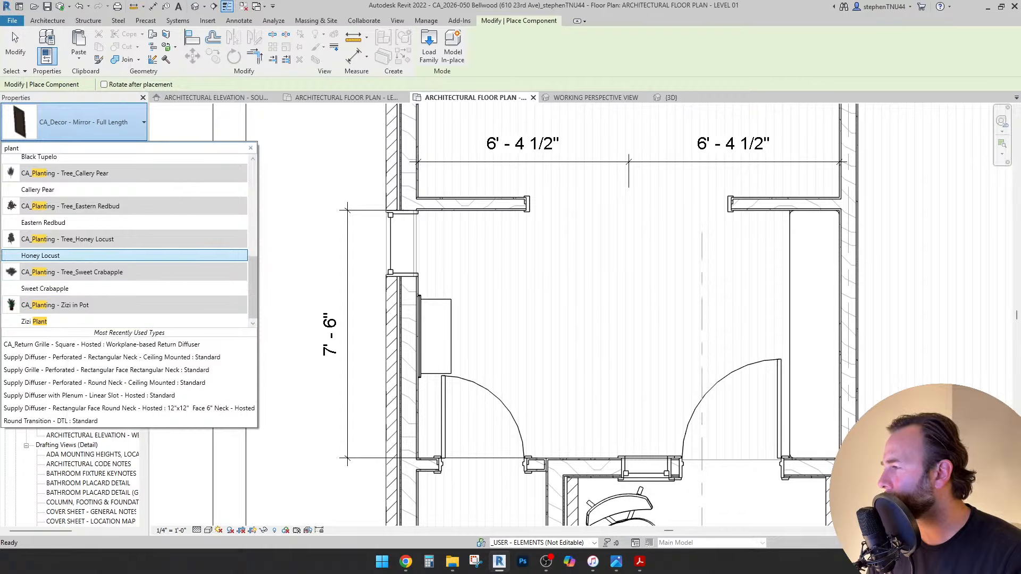
pyautogui.moveTo(59, 256)
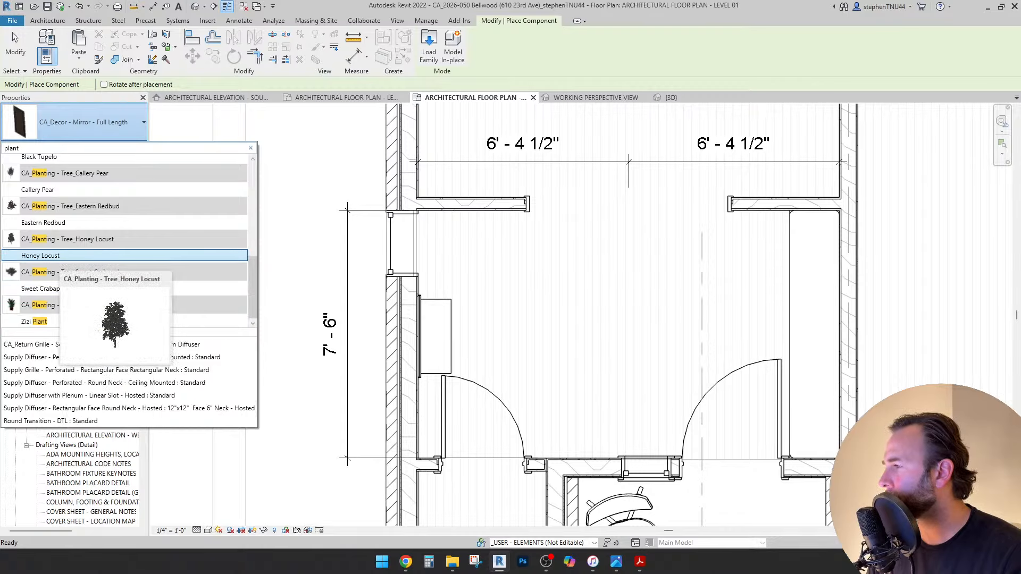
pyautogui.scroll(5, 60, 256)
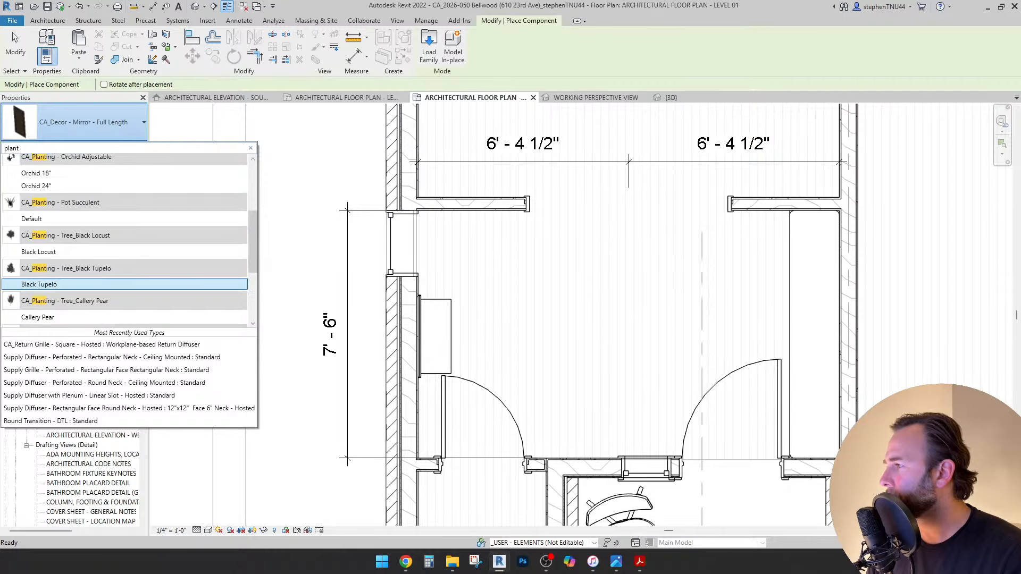
pyautogui.scroll(3, 60, 250)
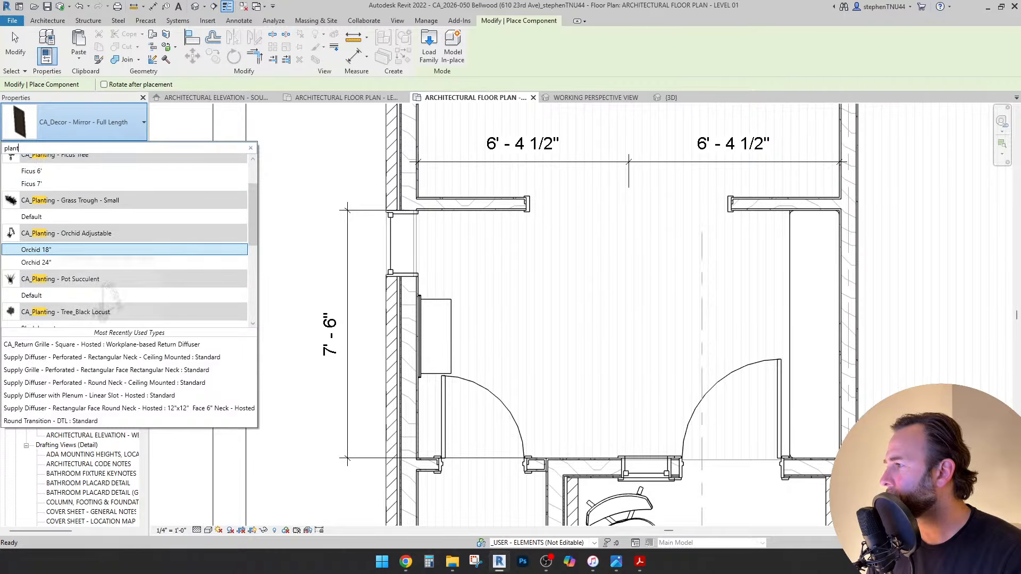
pyautogui.scroll(-8, 59, 250)
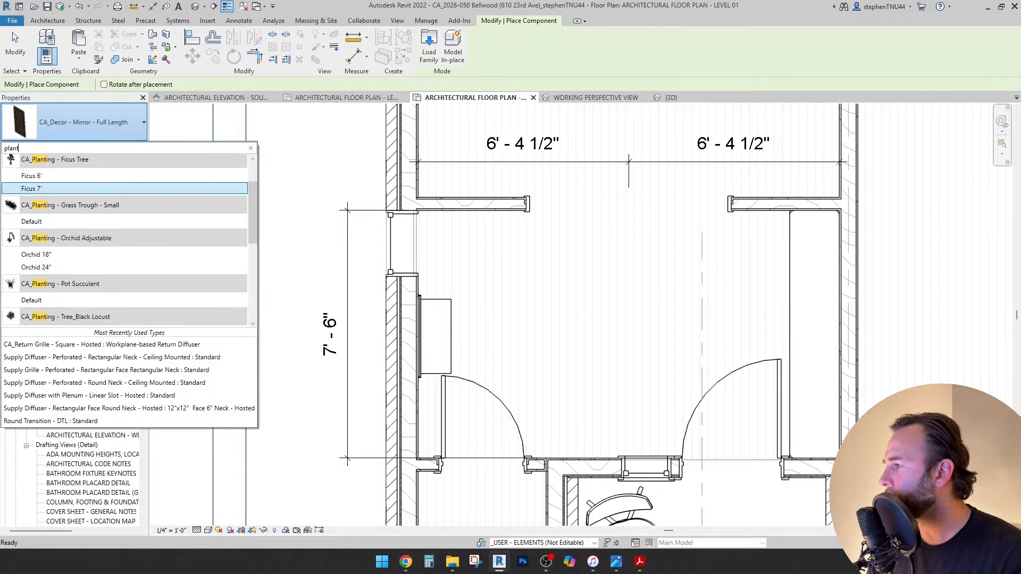
pyautogui.click(37, 321)
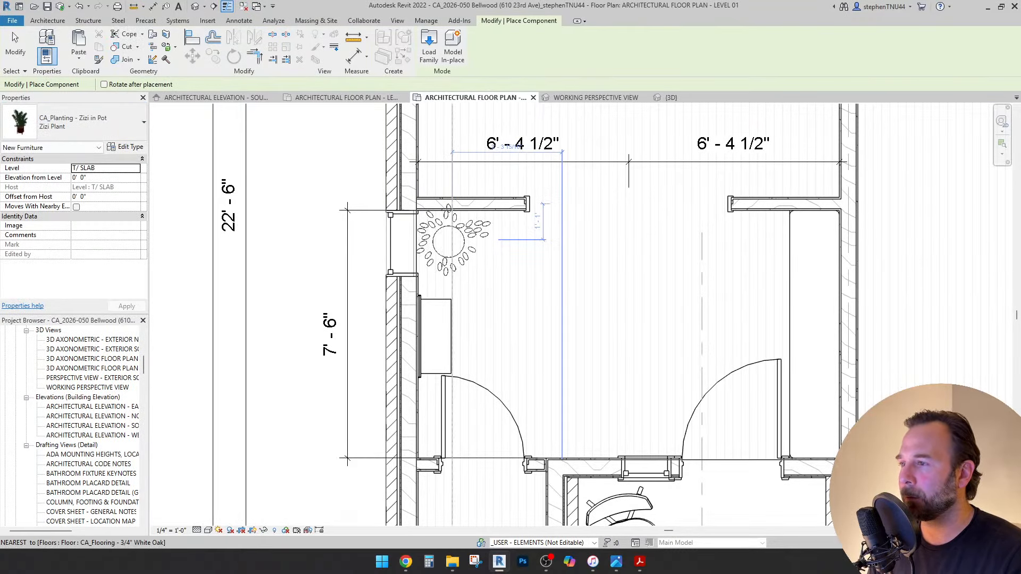
# Place the Zizi plant in the entry's upper corner against the left wall.
pyautogui.click(445, 239)
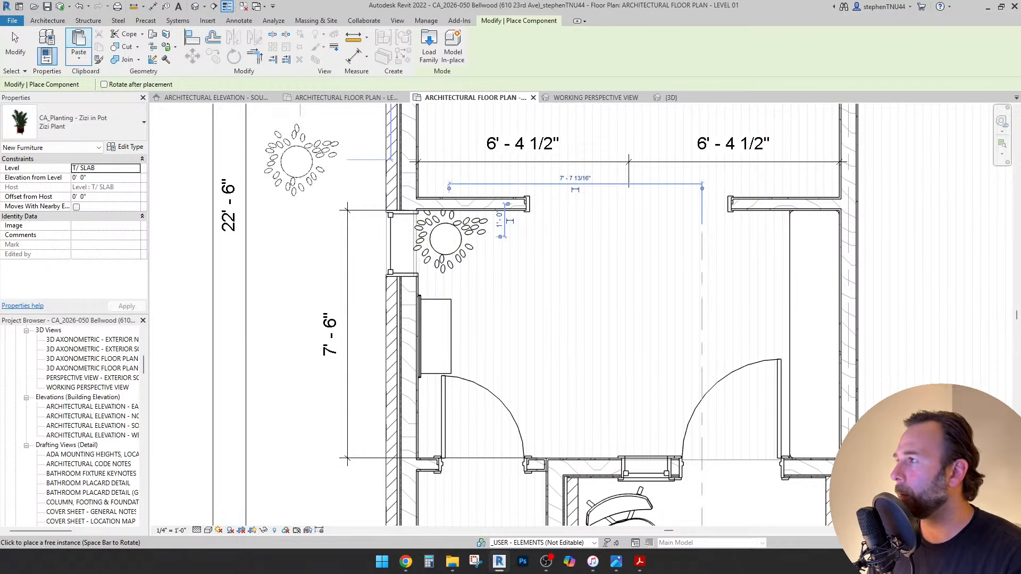
pyautogui.press('Escape')
pyautogui.press('Escape')
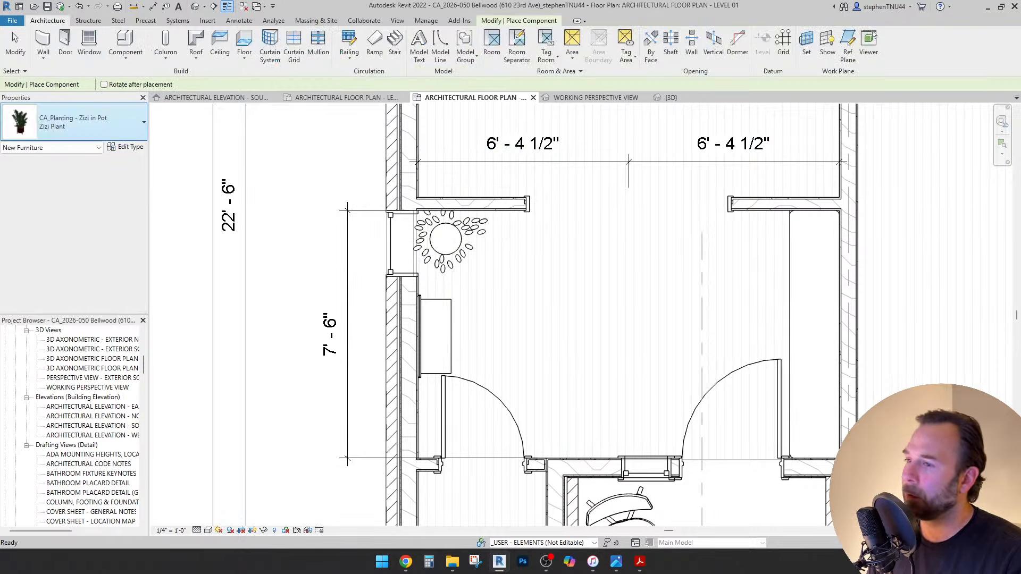
pyautogui.click(74, 122)
# Search 'plant', pick Pot Succulent : Default and place it by the left wall below the Zizi plant.
pyautogui.scroll(6, 125, 240)
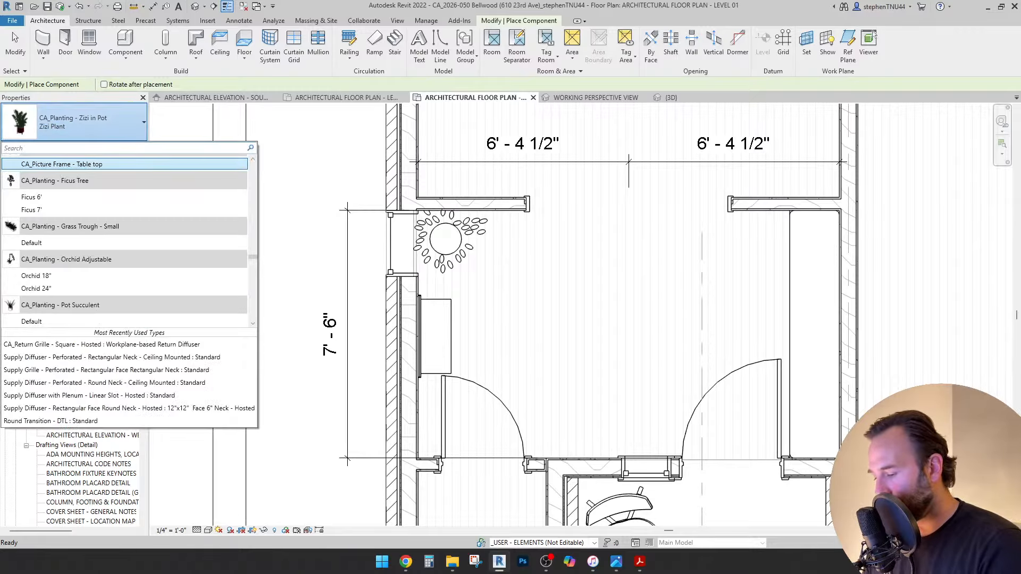
pyautogui.write('plant')
pyautogui.press('Down')
pyautogui.press('Down')
pyautogui.press('Down')
pyautogui.press('Down')
pyautogui.press('Down')
pyautogui.press('Down')
pyautogui.press('Down')
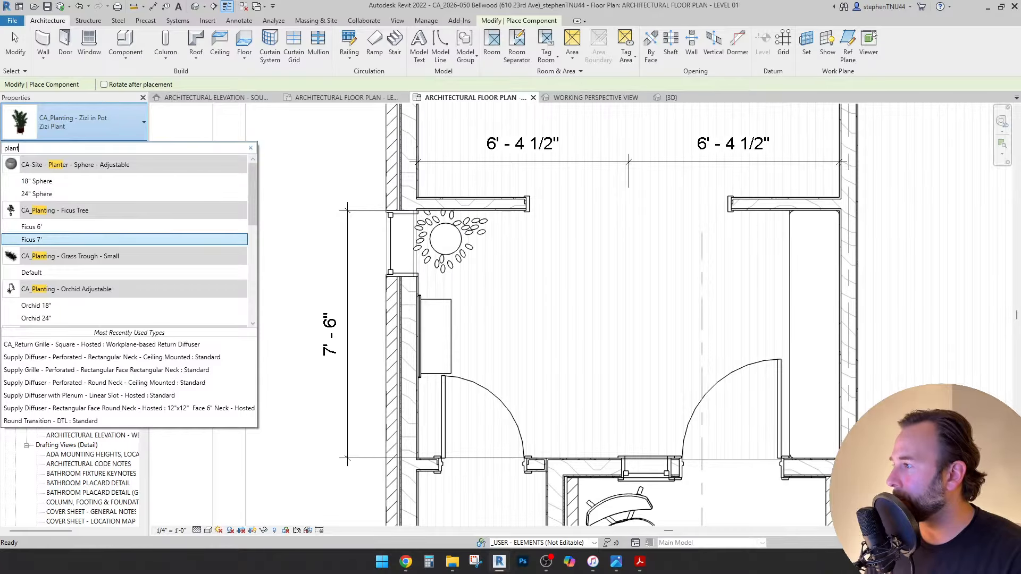
pyautogui.press('Return')
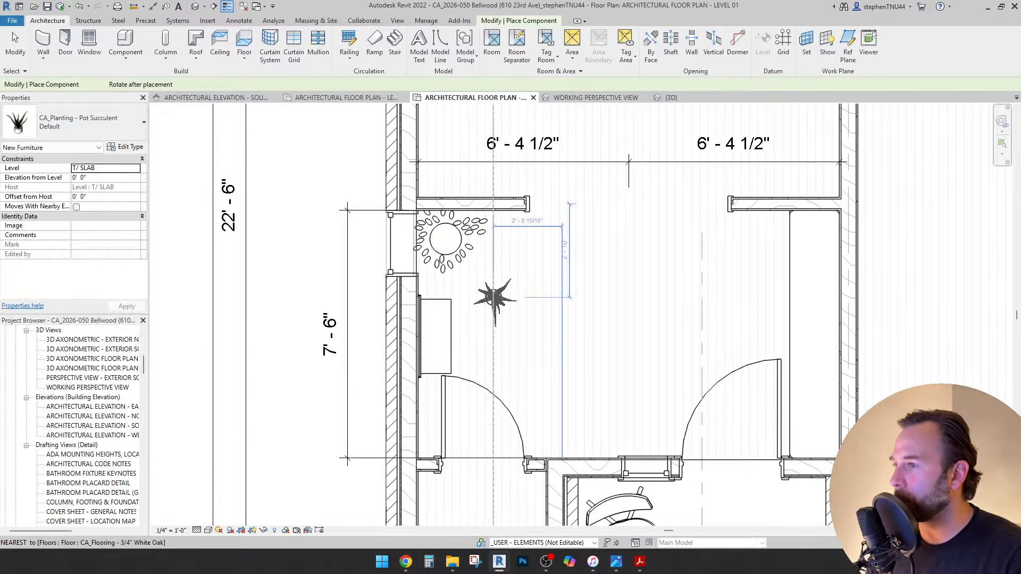
pyautogui.click(464, 303)
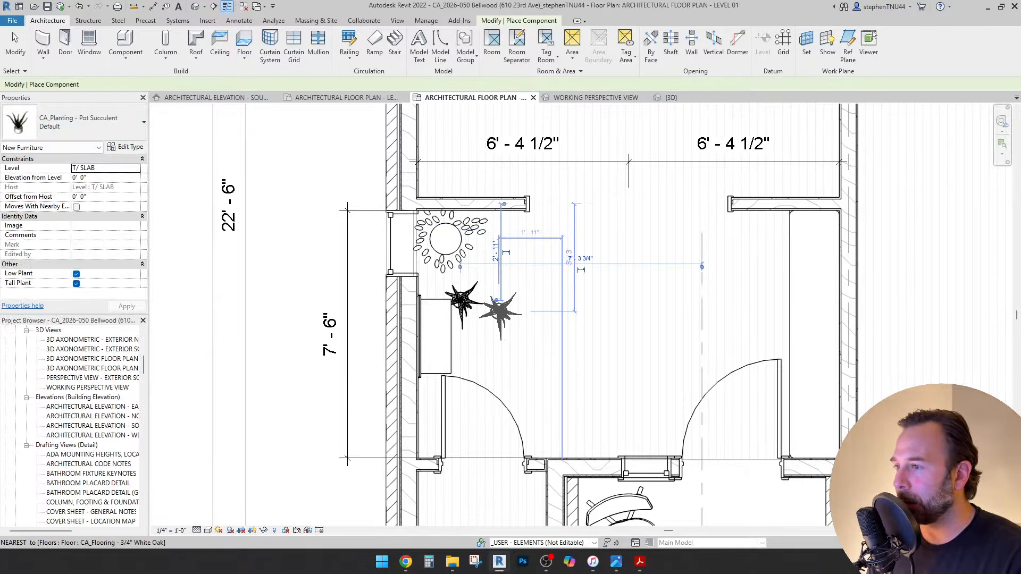
pyautogui.press('Escape')
pyautogui.press('Escape')
pyautogui.click(464, 303)
pyautogui.scroll(2, 497, 301)
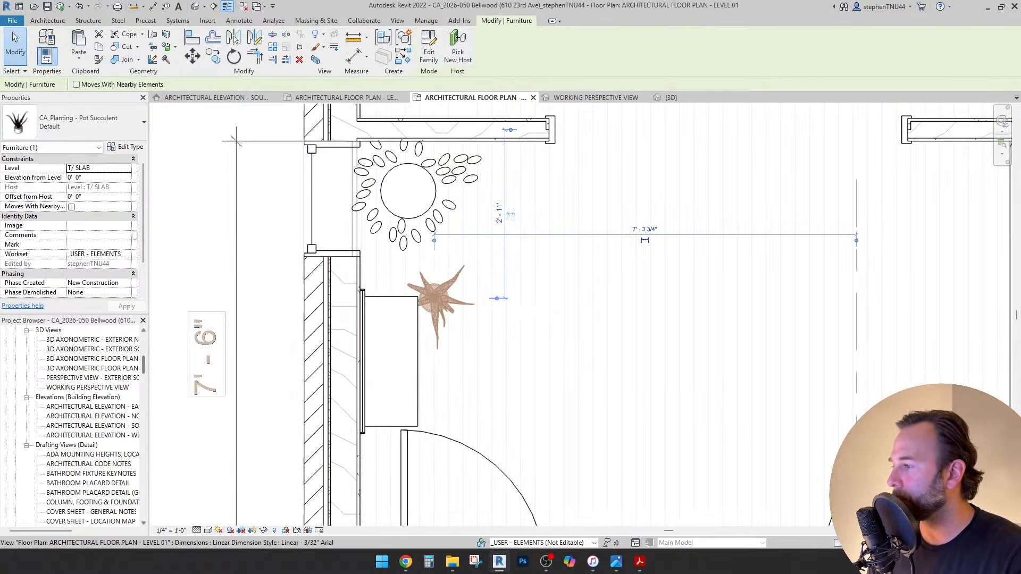
pyautogui.press('Escape')
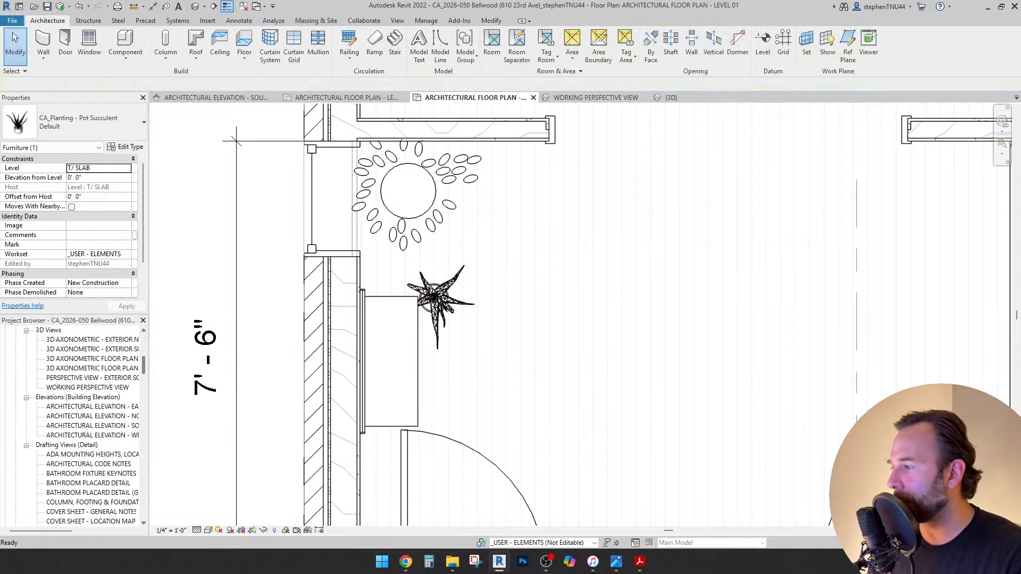
pyautogui.scroll(-15, 80, 426)
pyautogui.scroll(10, 75, 426)
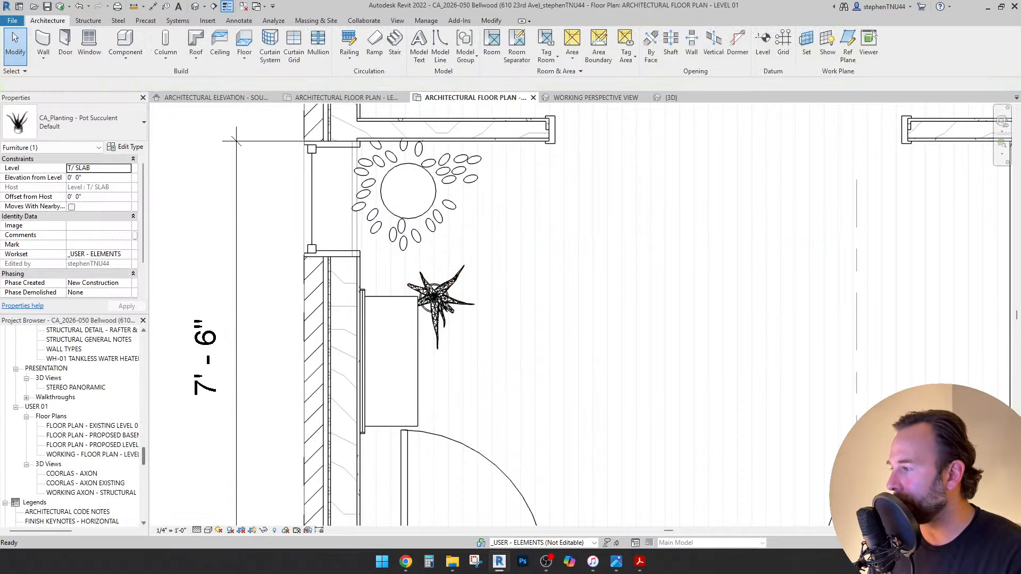
# Open the COORLAS - AXON 3D view to work on the succulent.
pyautogui.doubleClick(73, 474)
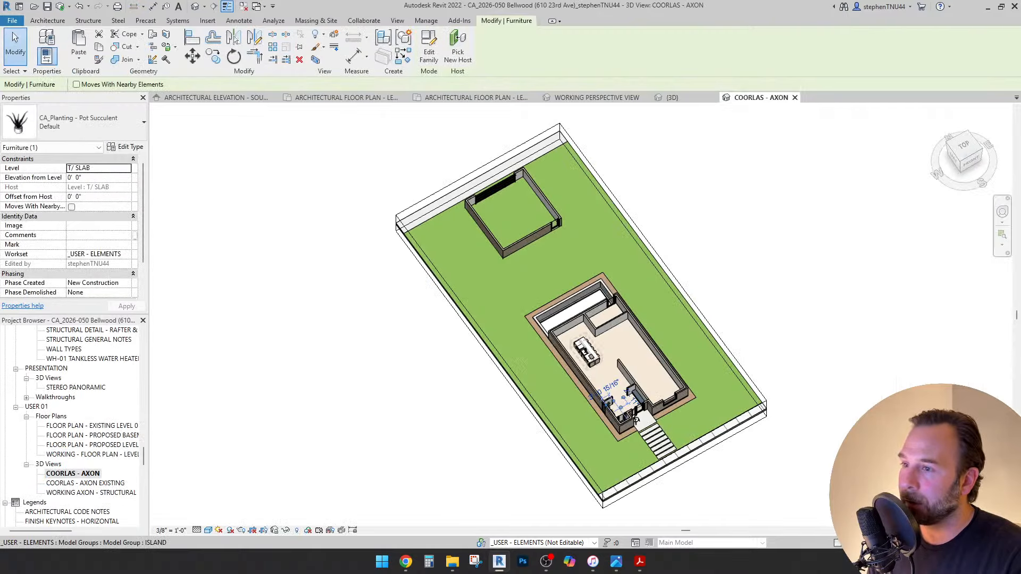
pyautogui.scroll(10, 619, 404)
pyautogui.press('Escape')
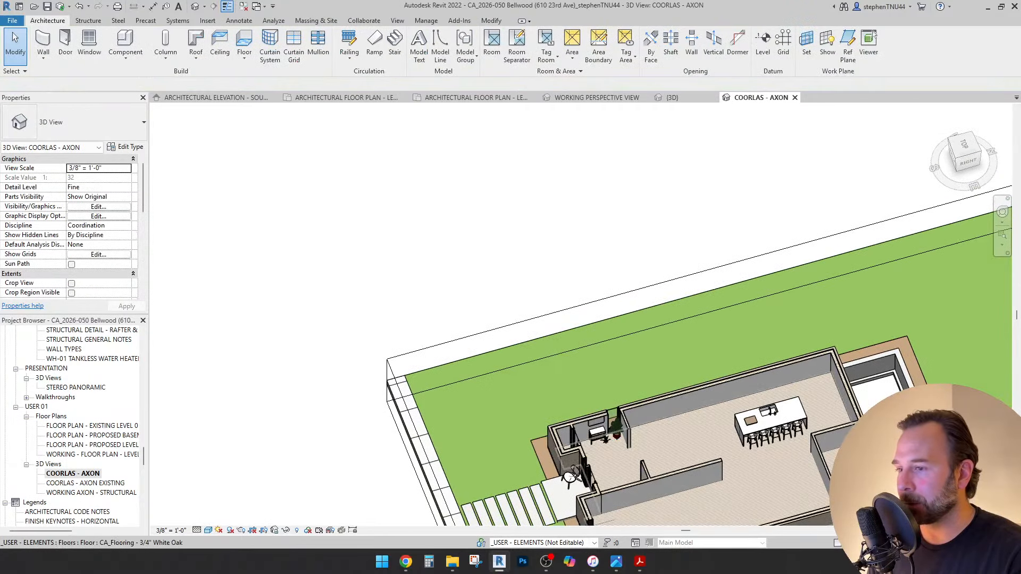
pyautogui.scroll(3, 643, 446)
pyautogui.press('m')
pyautogui.press('d')
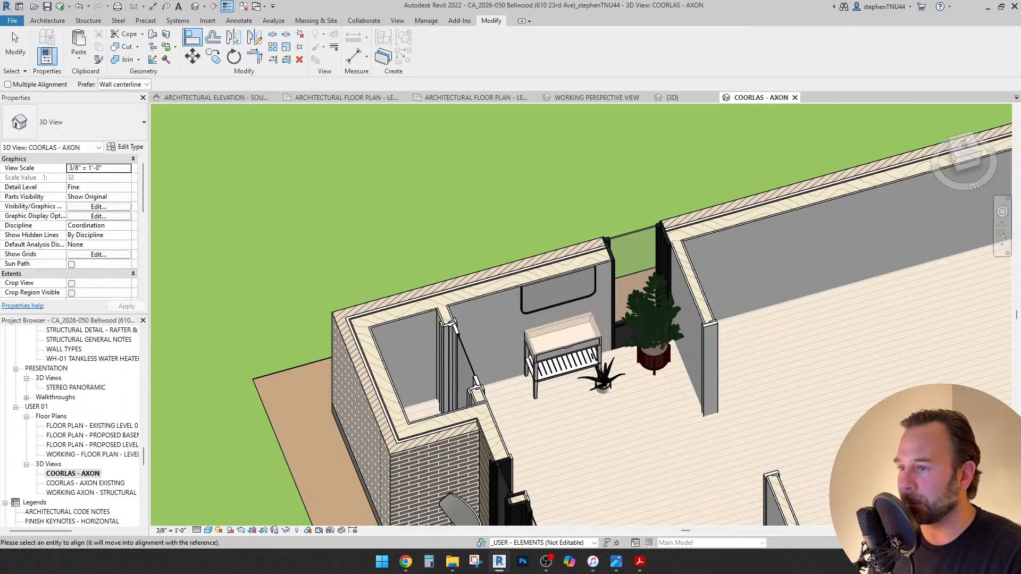
pyautogui.scroll(5, 596, 381)
pyautogui.press('Escape')
# Set the succulent's level to LEVEL 01 (F.F) with a 3' offset.
pyautogui.click(595, 375)
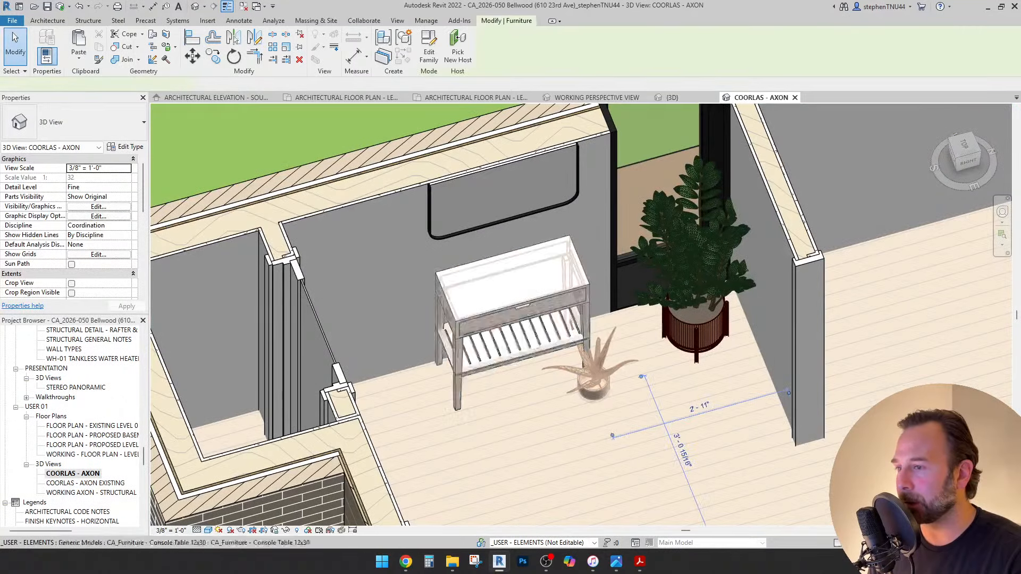
pyautogui.click(126, 168)
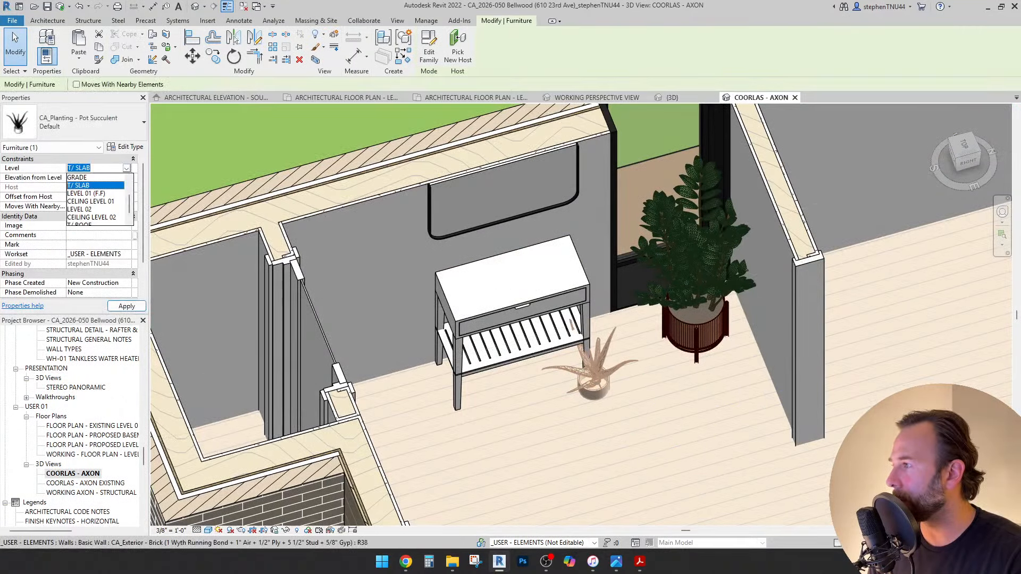
pyautogui.click(86, 193)
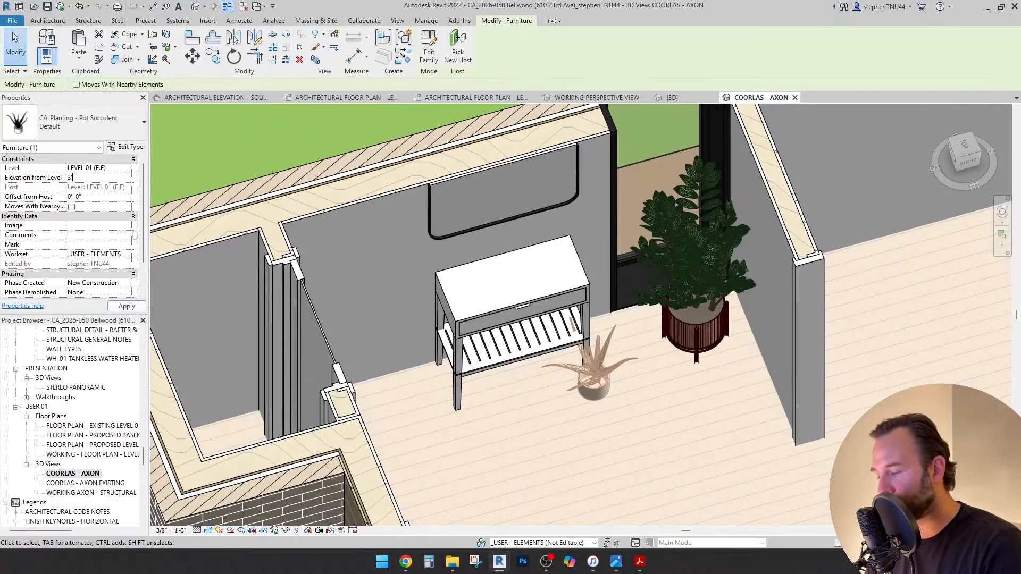
pyautogui.write("3'")
pyautogui.press('Return')
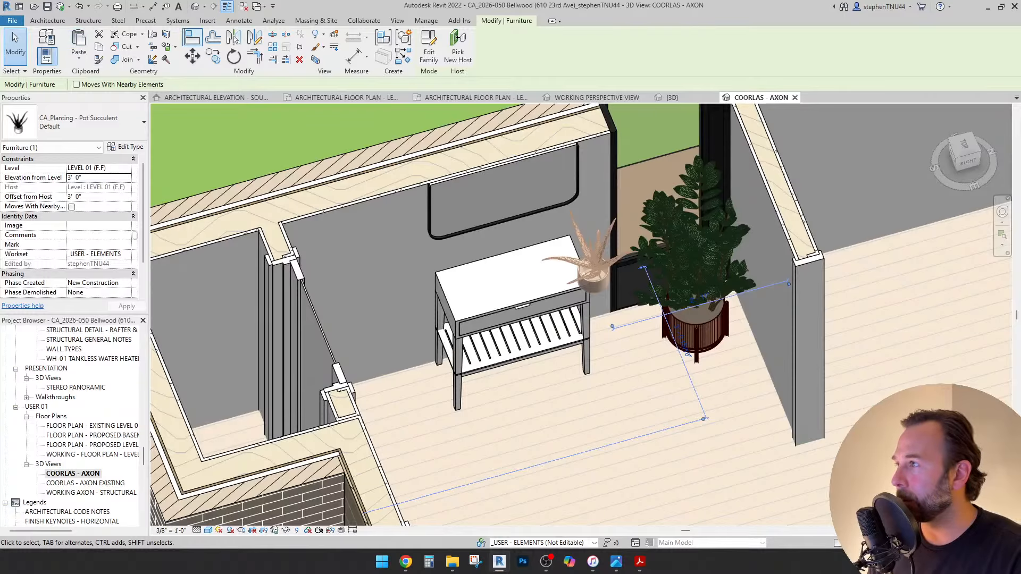
# Align the succulent onto the tabletop, drag it to the left end, and reopen the working perspective.
pyautogui.click(234, 38)
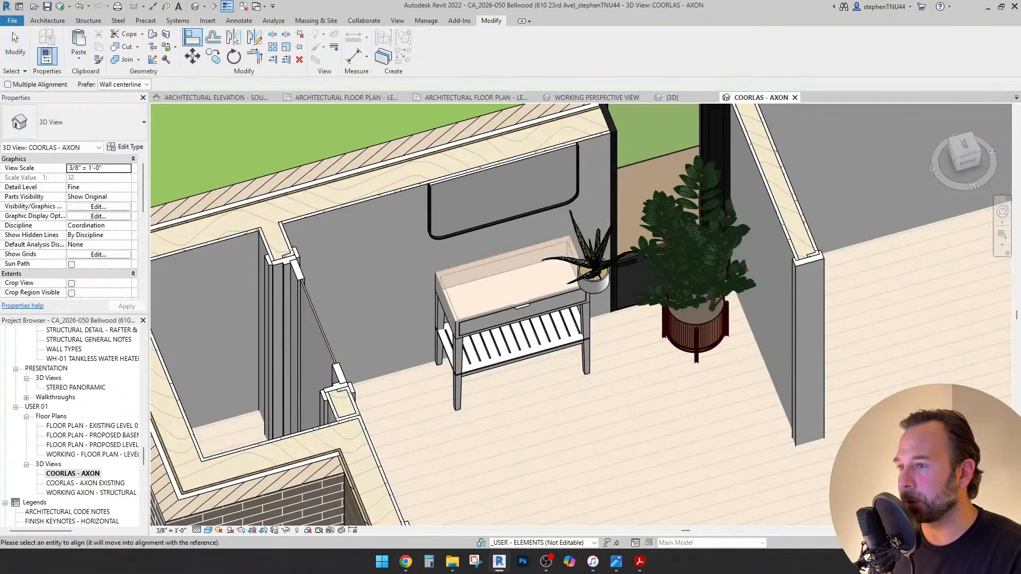
pyautogui.click(594, 291)
pyautogui.press('Escape')
pyautogui.press('Escape')
pyautogui.scroll(2, 600, 298)
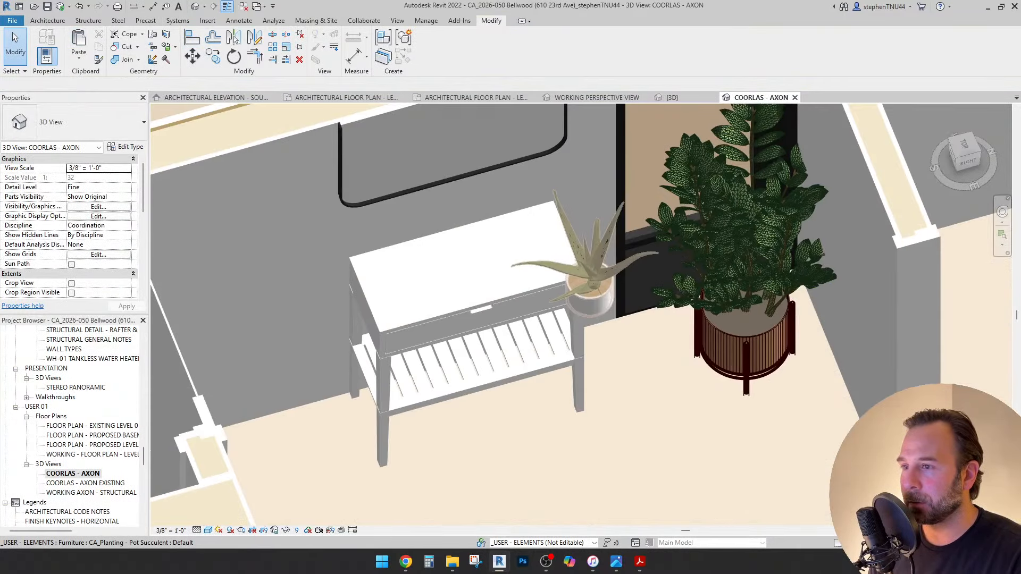
pyautogui.click(601, 298)
pyautogui.moveTo(594, 287); pyautogui.dragTo(398, 276)
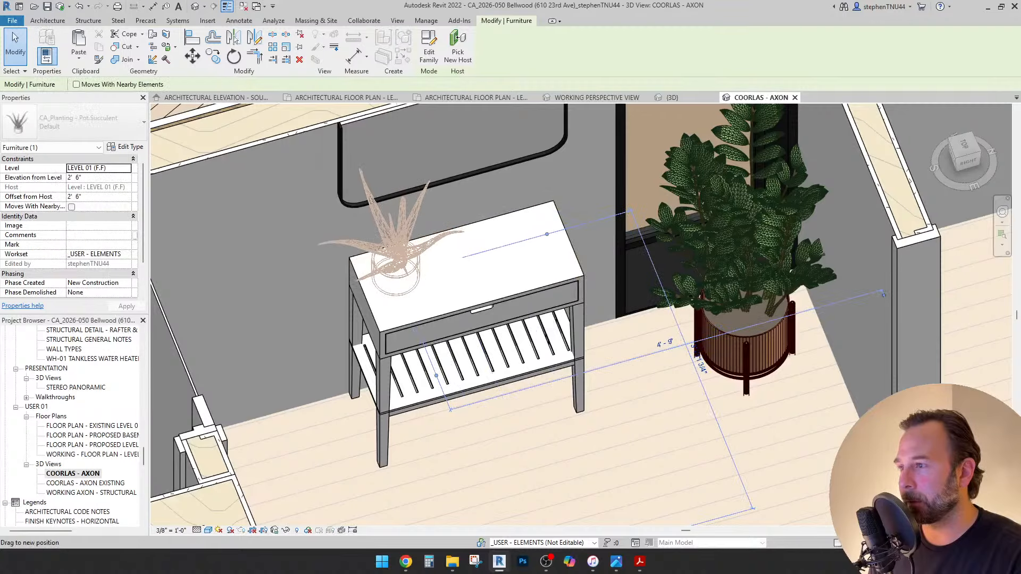
pyautogui.press('Escape')
pyautogui.scroll(-1, 462, 277)
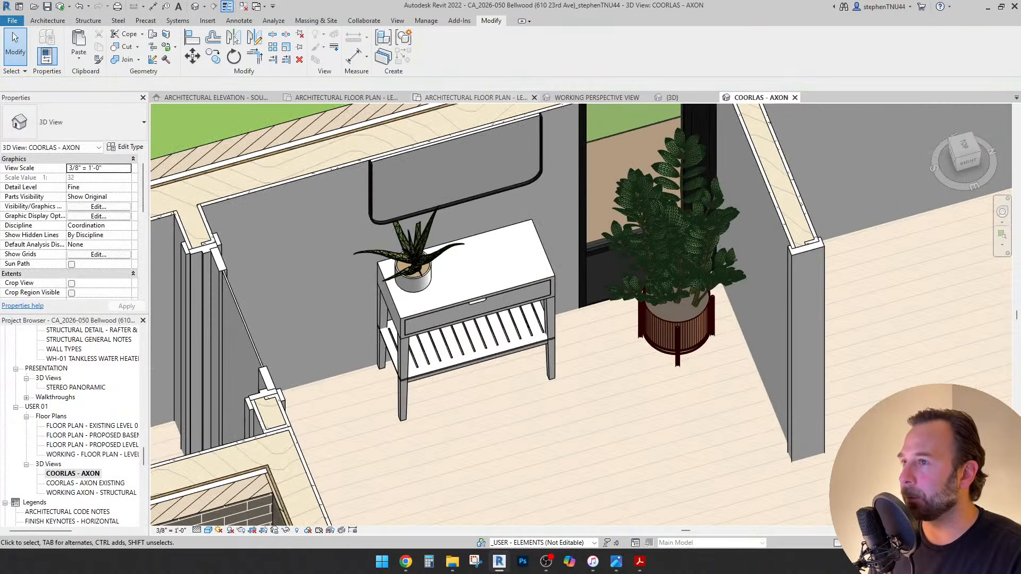
pyautogui.click(597, 98)
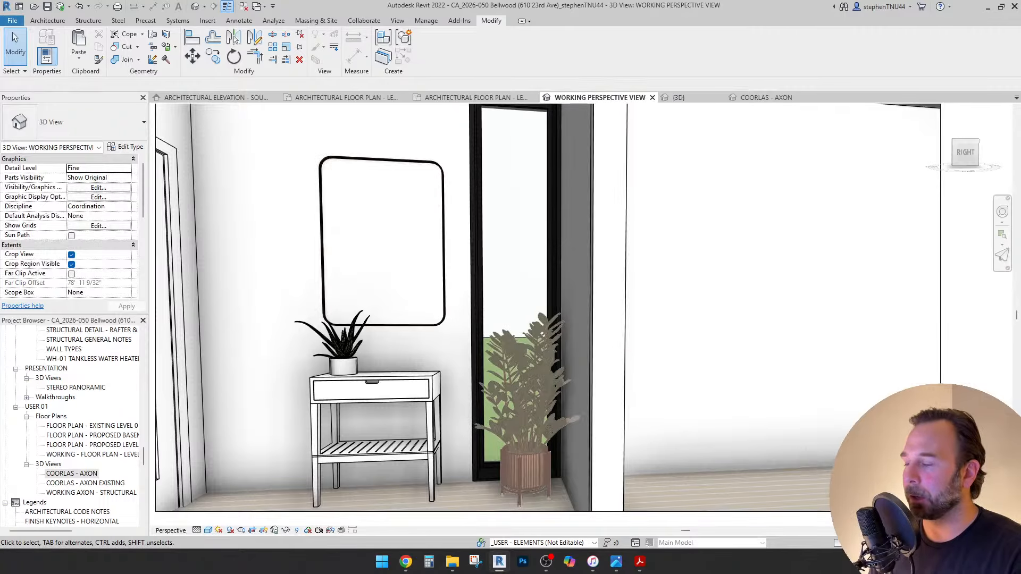
# Turn, pan and tilt the perspective to look toward the entry door.
pyautogui.hotkey('shift', 'w')
pyautogui.moveTo(558, 355); pyautogui.dragTo(387, 352)
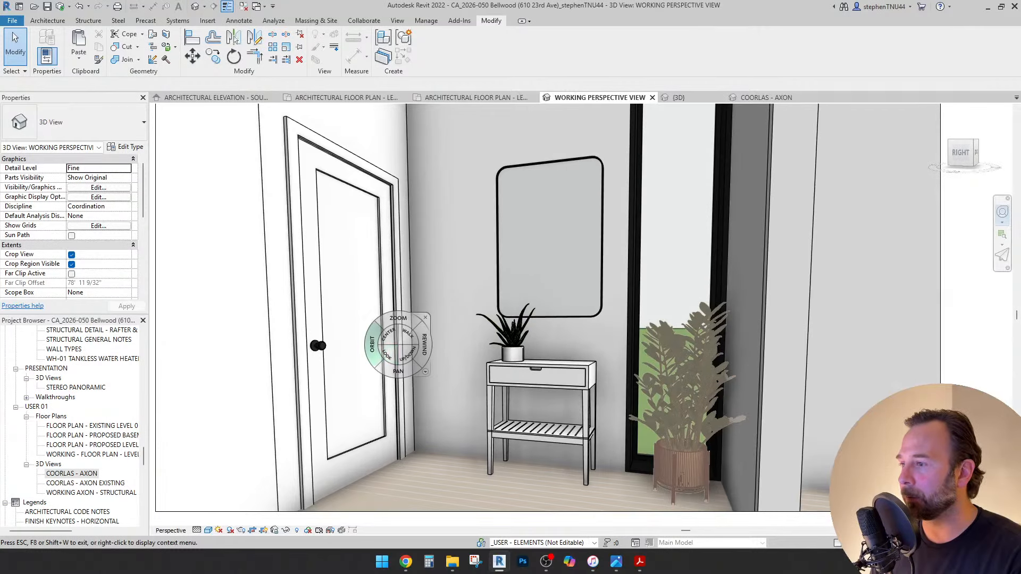
pyautogui.scroll(-1, 396, 356)
pyautogui.moveTo(397, 354); pyautogui.dragTo(398, 372, button='middle')
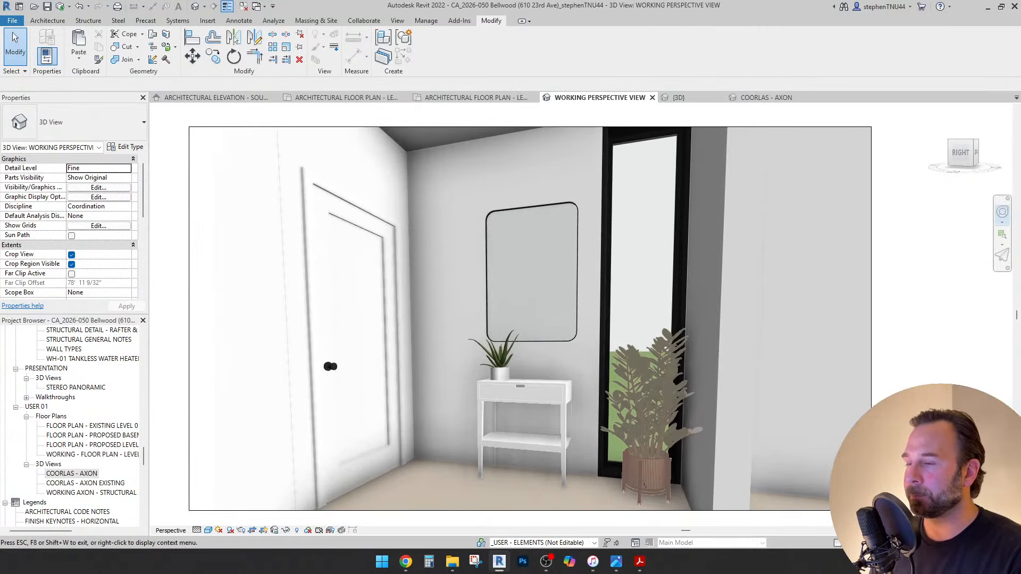
pyautogui.moveTo(387, 353); pyautogui.dragTo(207, 332)
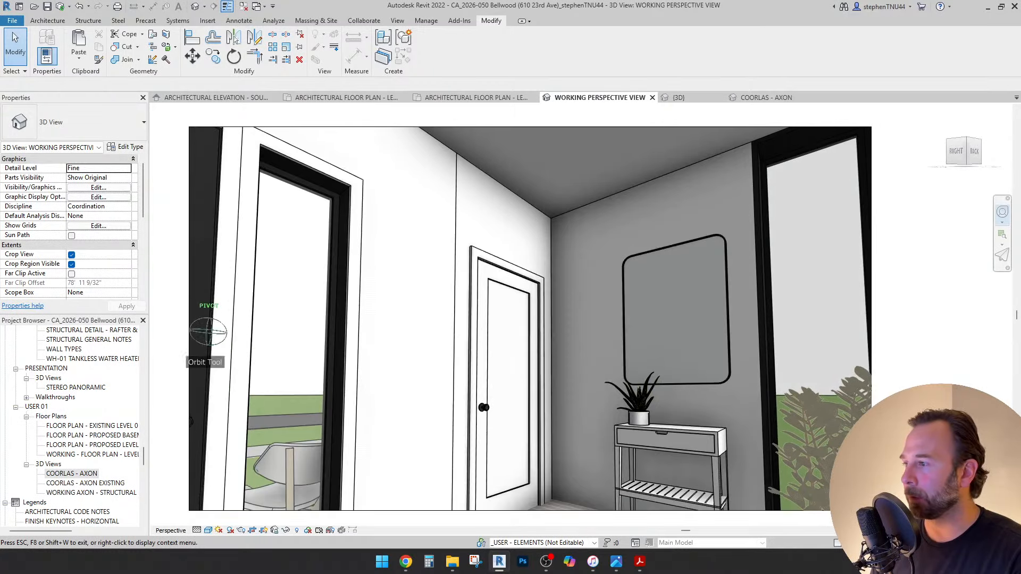
pyautogui.moveTo(460, 441); pyautogui.dragTo(459, 441)
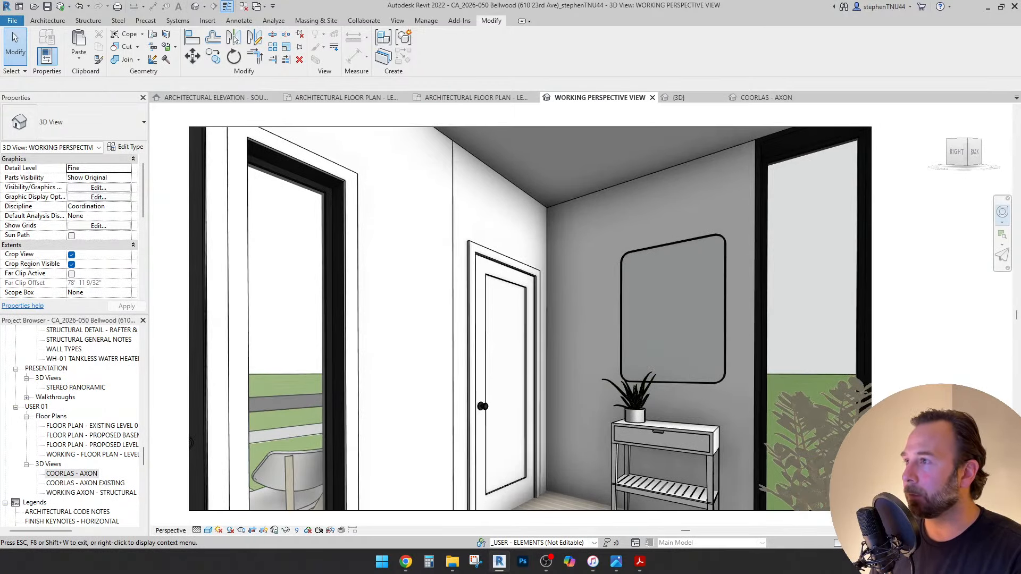
pyautogui.click(334, 47)
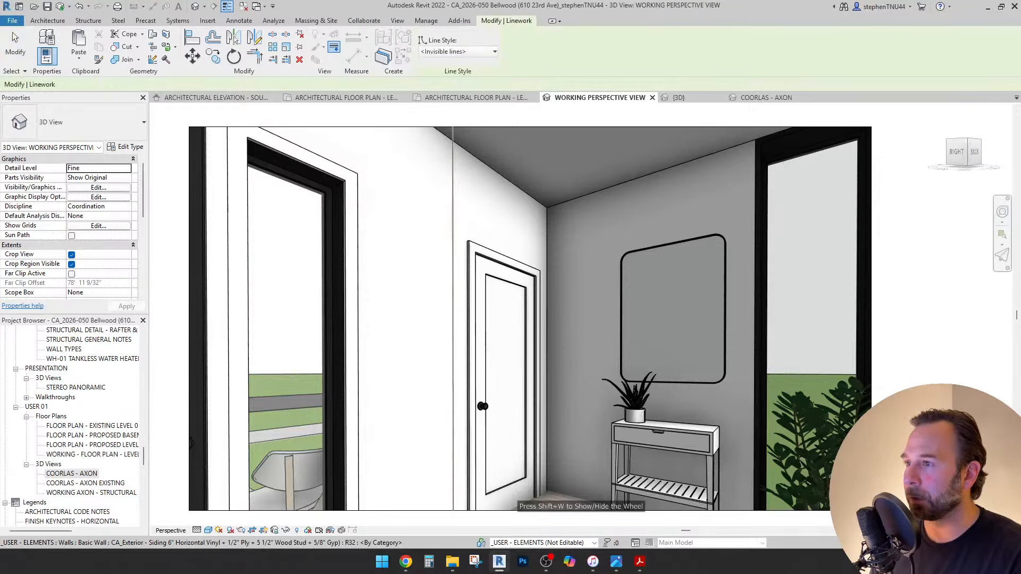
pyautogui.press('Escape')
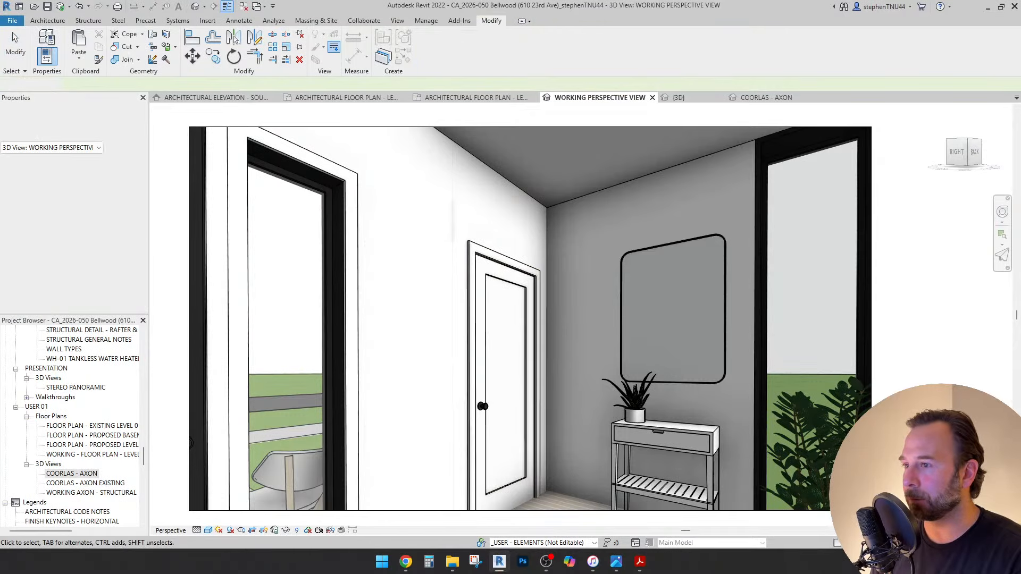
pyautogui.keyDown('shift'); pyautogui.moveTo(460, 372); pyautogui.dragTo(470, 372, button='middle'); pyautogui.keyUp('shift')
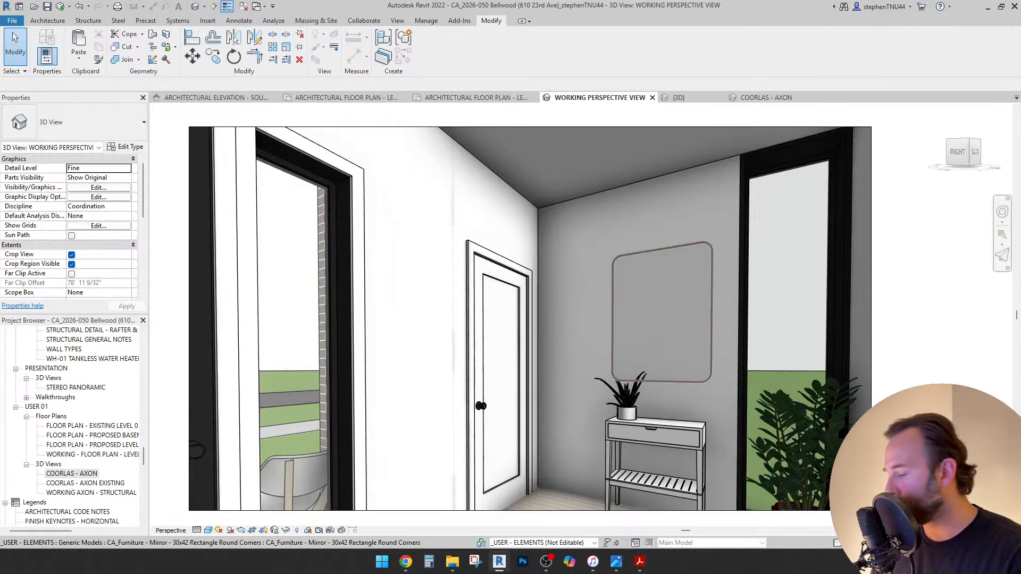
# Orbit around the entry and door jamb toward the bench.
pyautogui.hotkey('shift', 'w')
pyautogui.moveTo(593, 347); pyautogui.dragTo(787, 416)
pyautogui.moveTo(585, 353); pyautogui.dragTo(851, 363)
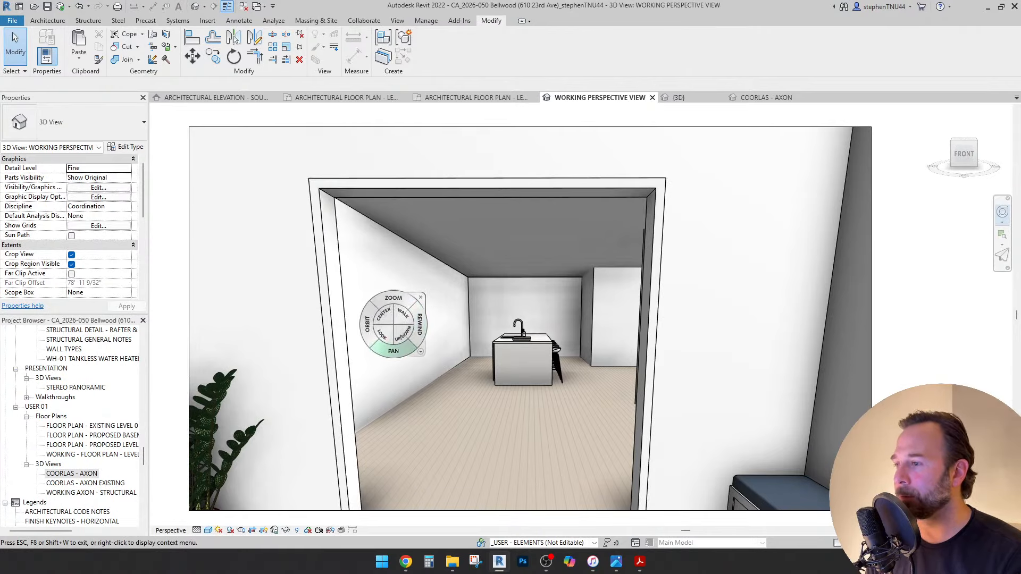
pyautogui.keyDown('ctrl'); pyautogui.moveTo(369, 332); pyautogui.dragTo(226, 395); pyautogui.keyUp('ctrl')
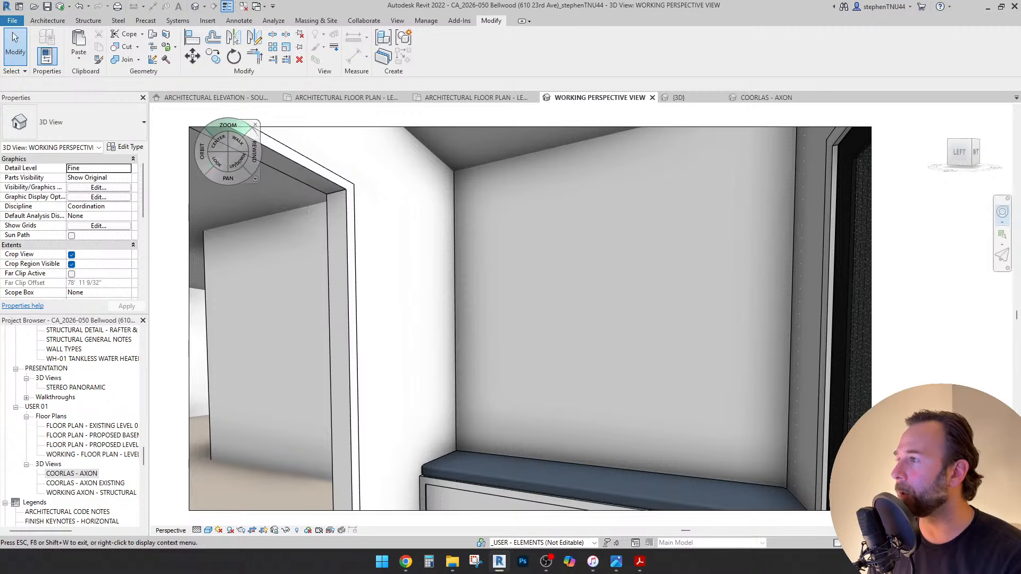
# Move the floor plan tab to first position and switch to the Level 01 architectural floor plan.
pyautogui.click(340, 97)
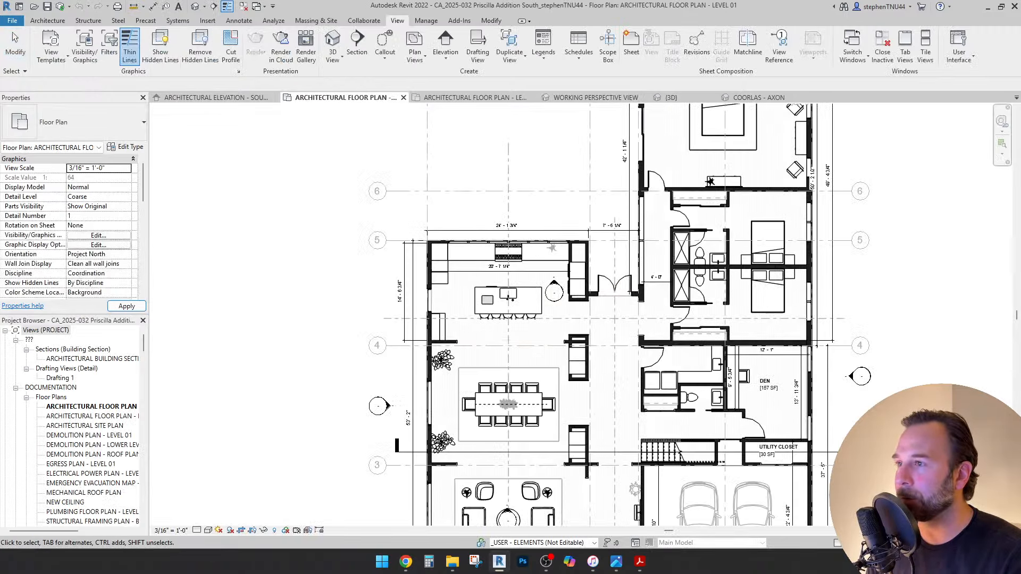
pyautogui.moveTo(340, 98); pyautogui.dragTo(213, 97)
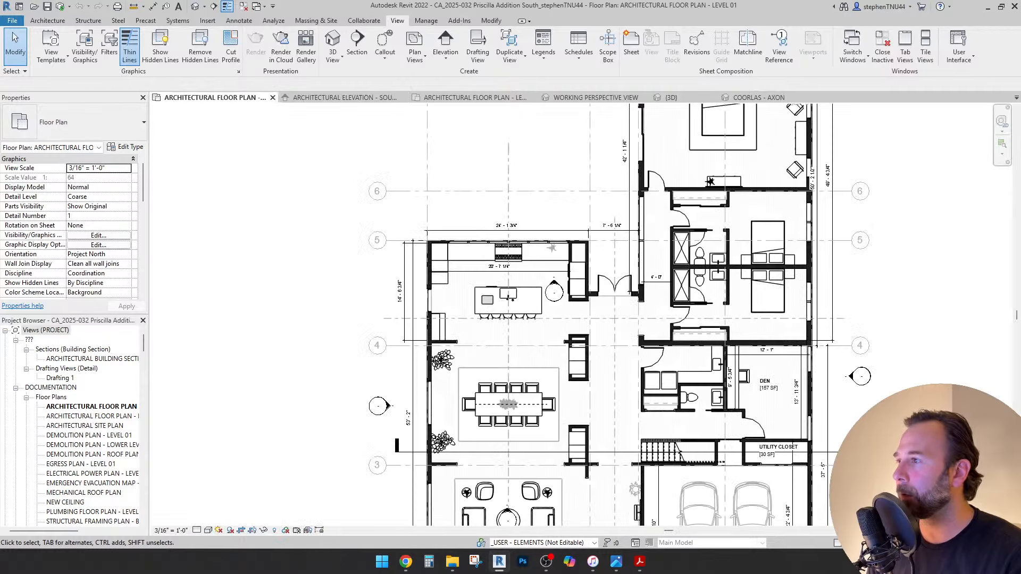
pyautogui.click(345, 97)
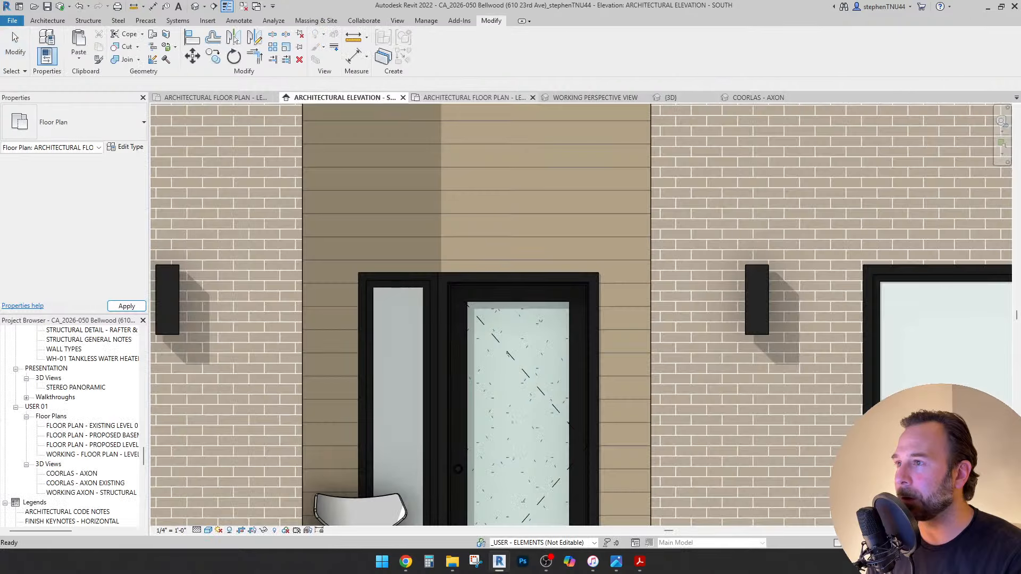
pyautogui.click(473, 98)
pyautogui.scroll(-3, 412, 234)
# Halftone the Zizi planter and pot succulent via Override Graphics in View > By Element.
pyautogui.moveTo(532, 298); pyautogui.dragTo(468, 311, button='middle')
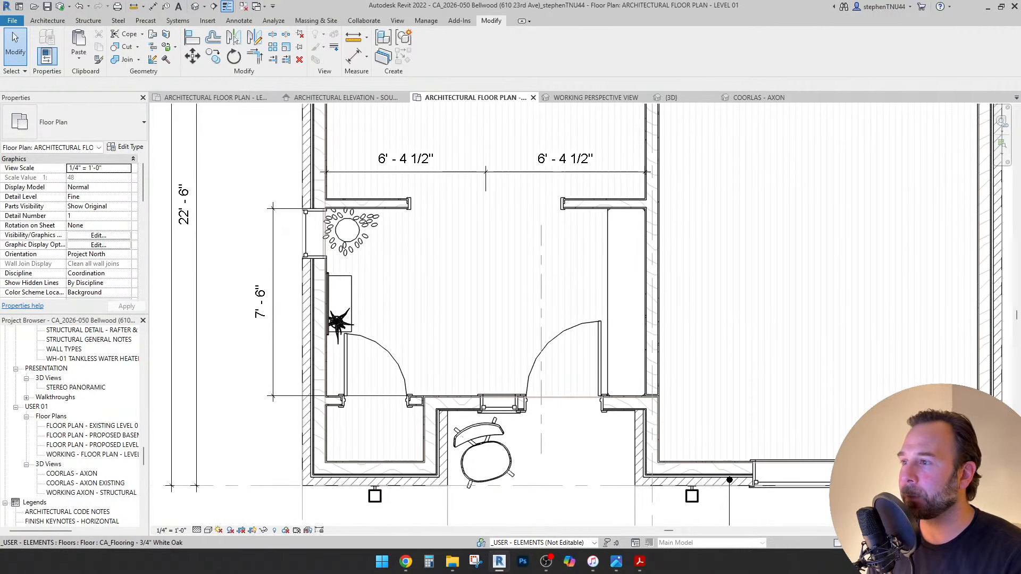
pyautogui.click(348, 229)
pyautogui.scroll(2, 331, 328)
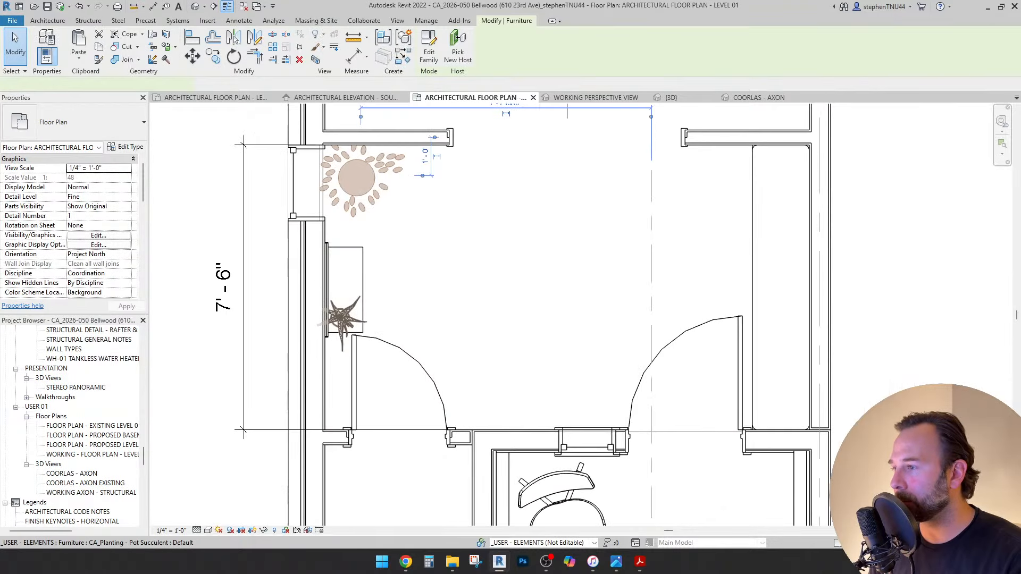
pyautogui.keyDown('ctrl'); pyautogui.click(344, 318); pyautogui.keyUp('ctrl')
pyautogui.rightClick(345, 317)
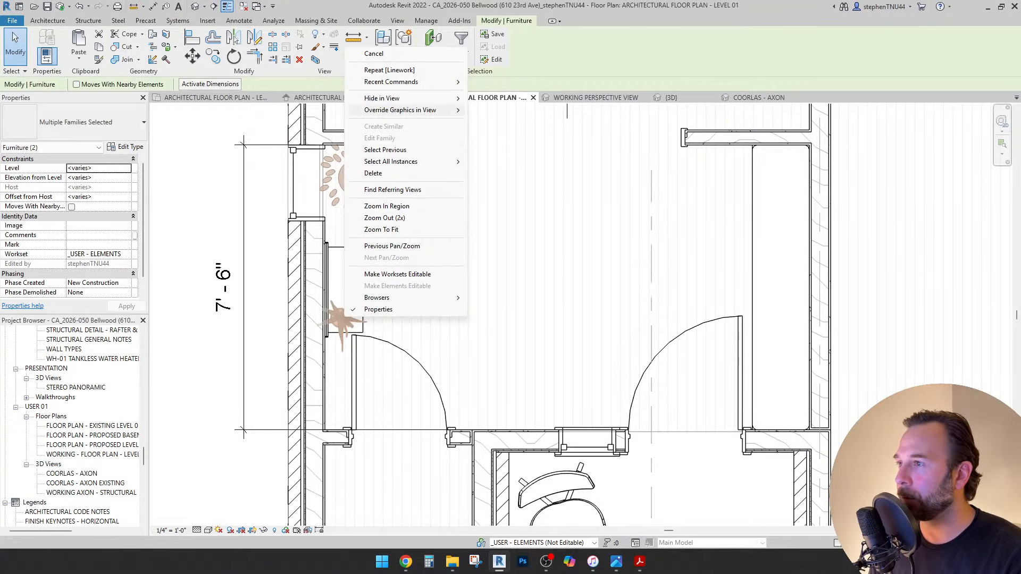
pyautogui.click(503, 109)
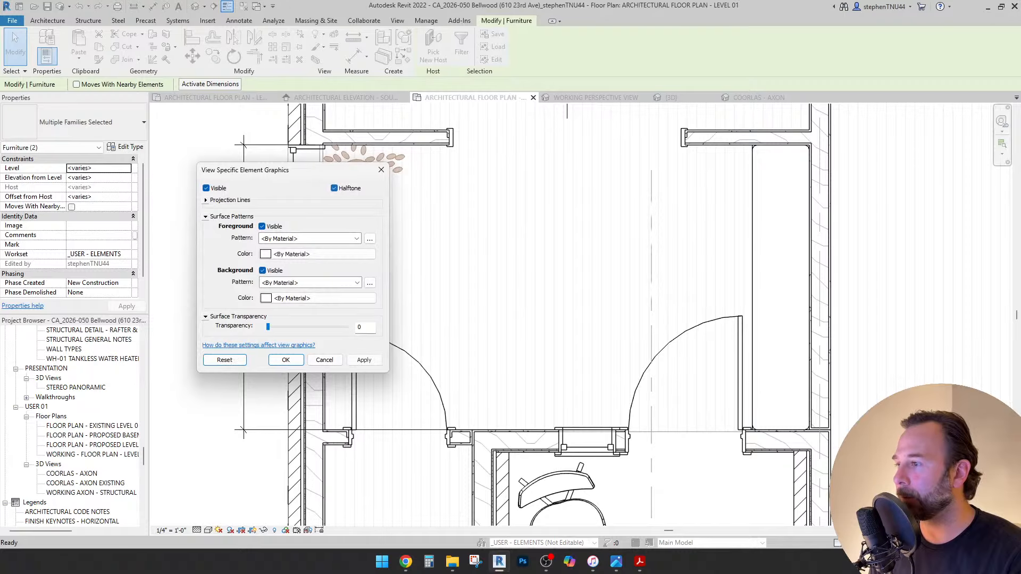
pyautogui.click(287, 359)
pyautogui.press('Escape')
pyautogui.scroll(-1, 380, 226)
pyautogui.moveTo(380, 226); pyautogui.dragTo(261, 268, button='middle')
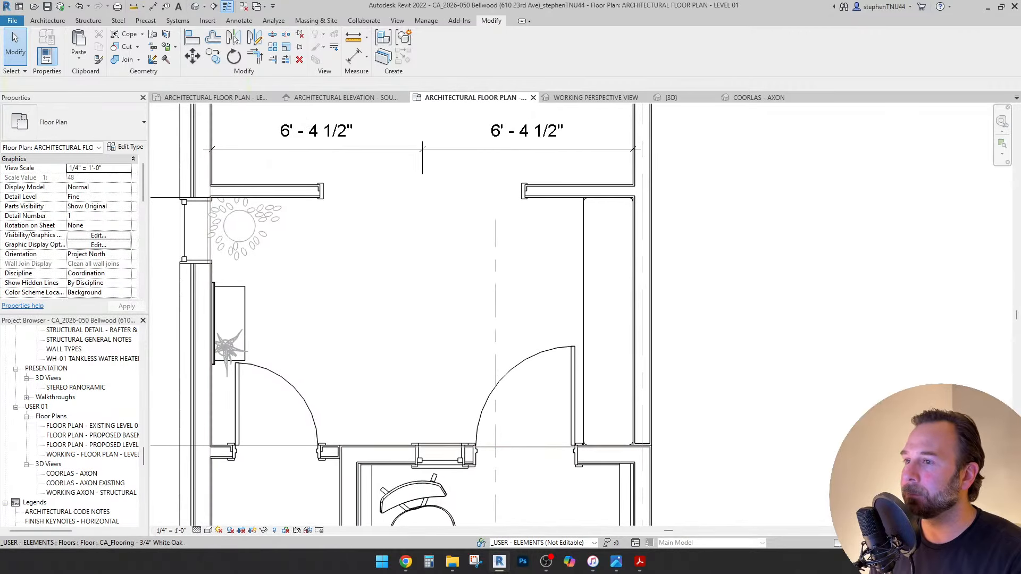
pyautogui.click(47, 20)
# Place one CA_Decor - Wall Hook on the bench wall at schedule level LEVEL 01 (F.F).
pyautogui.click(114, 60)
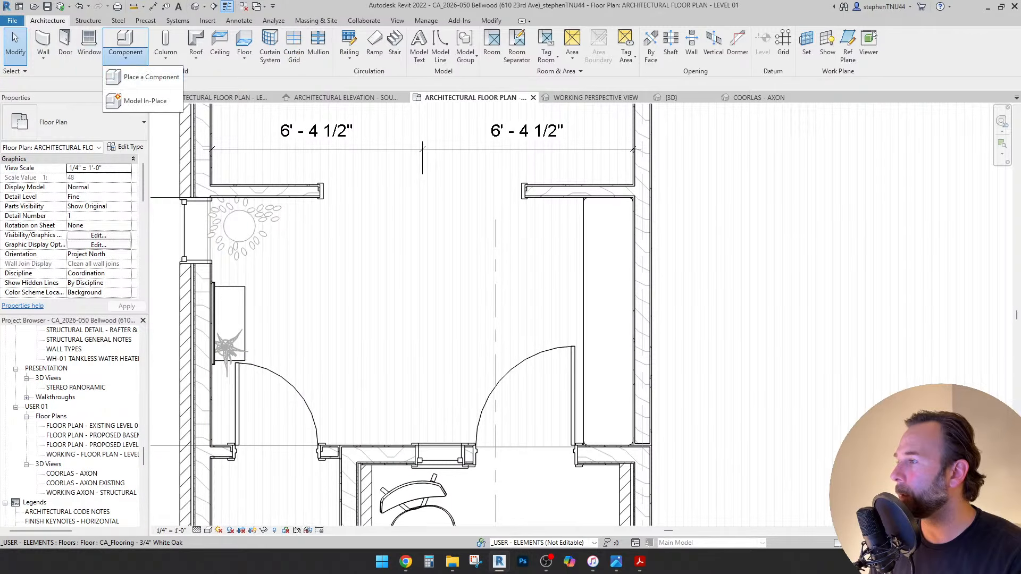
pyautogui.click(136, 77)
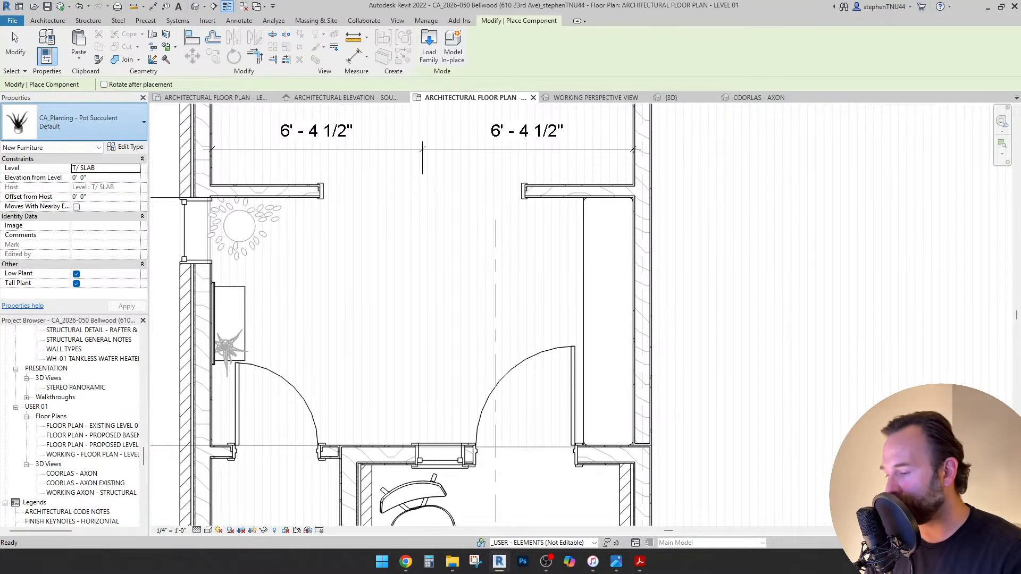
pyautogui.click(75, 121)
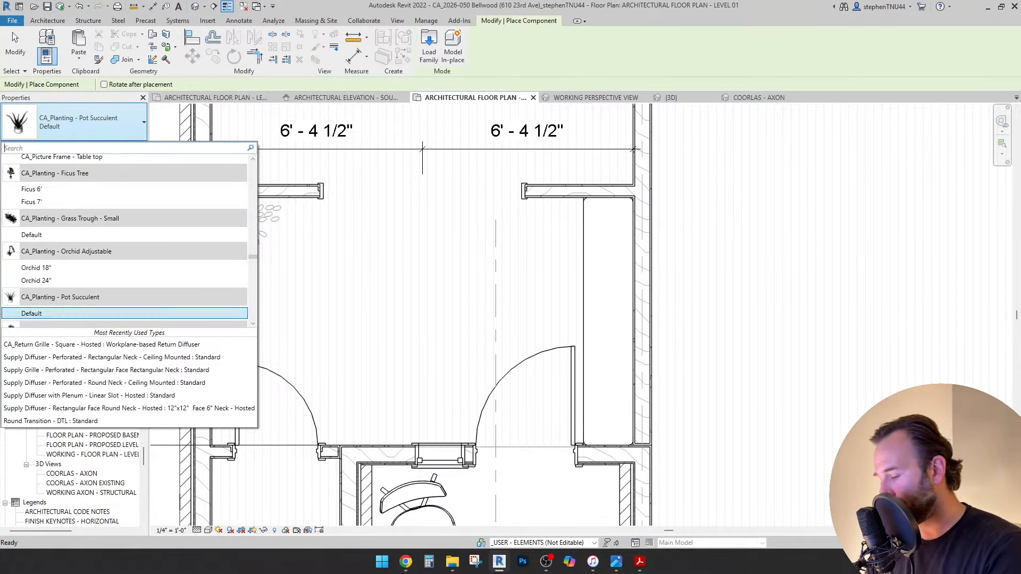
pyautogui.write('hook')
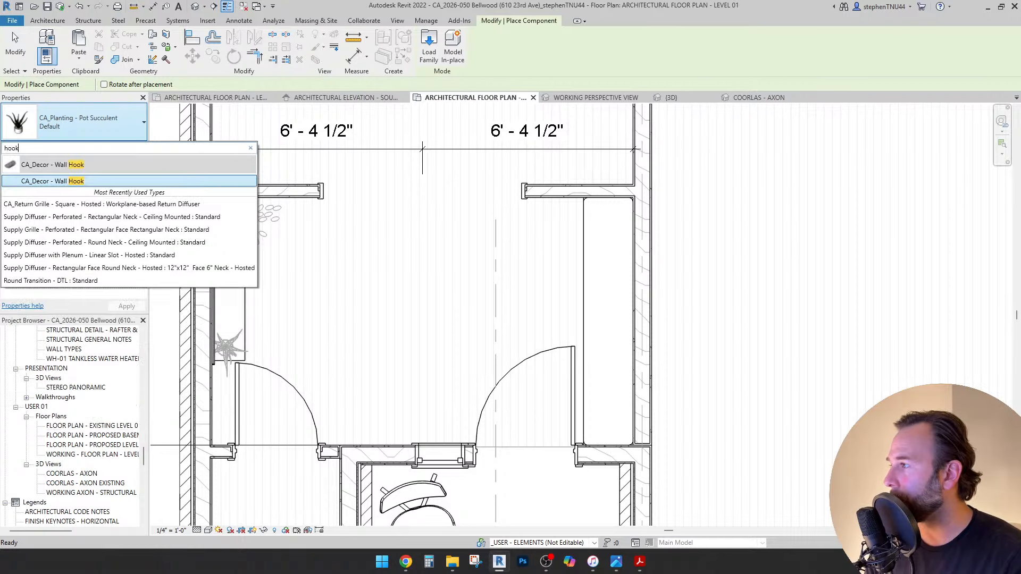
pyautogui.press('Return')
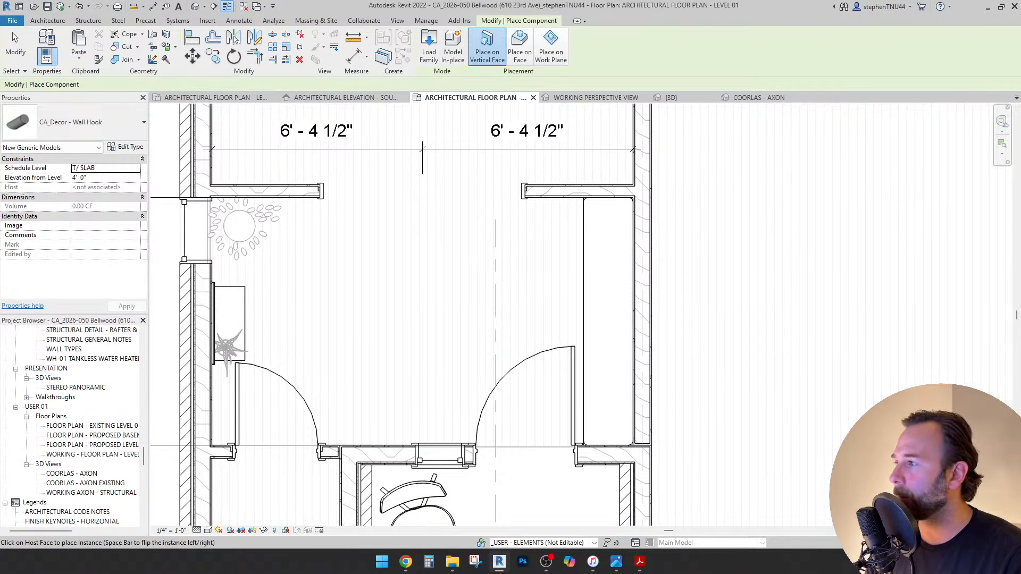
pyautogui.click(136, 168)
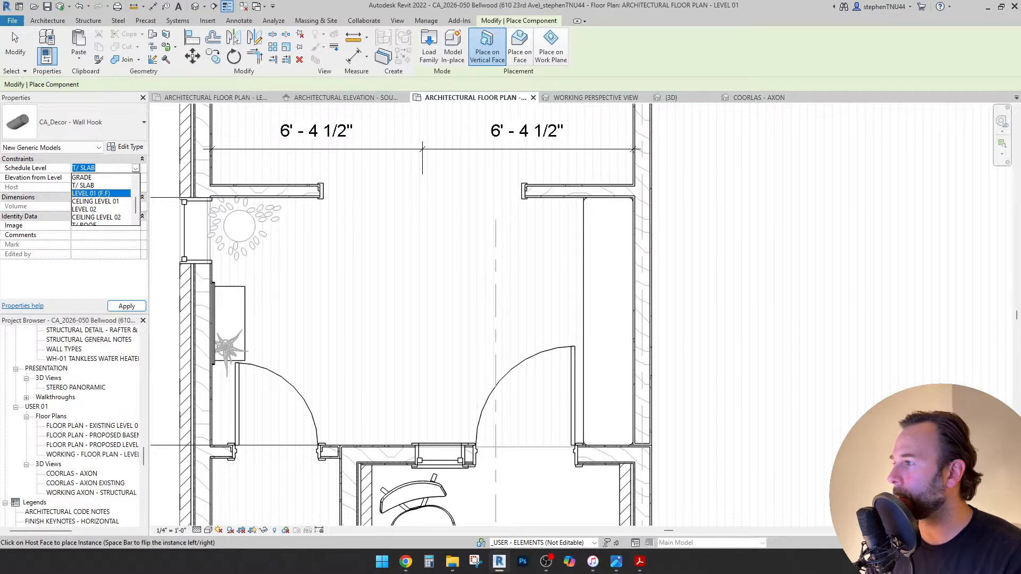
pyautogui.click(101, 193)
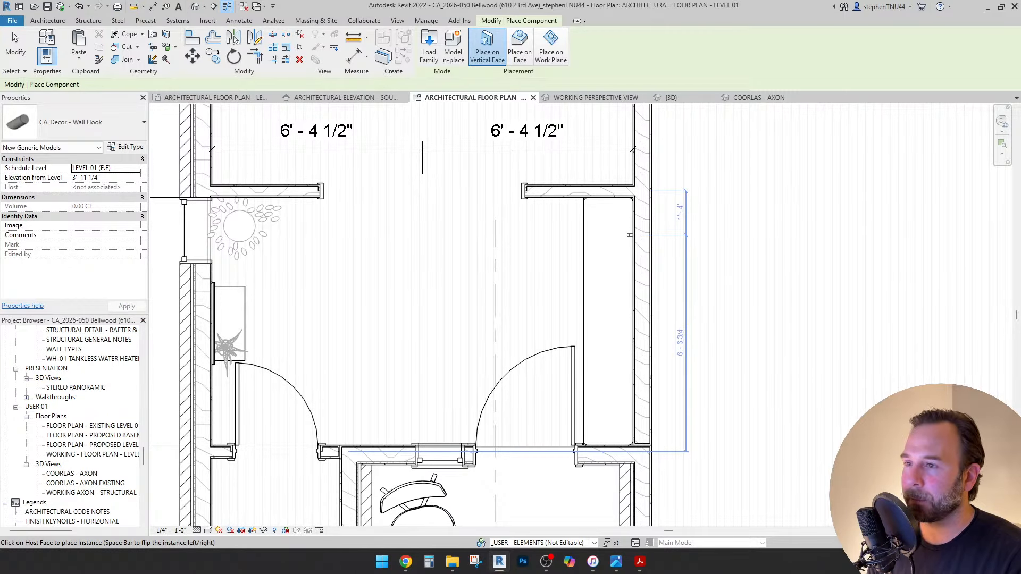
pyautogui.click(630, 235)
pyautogui.press('Escape')
# Copy the wall hook with Multiple along the wall to form a row of five.
pyautogui.scroll(2, 630, 235)
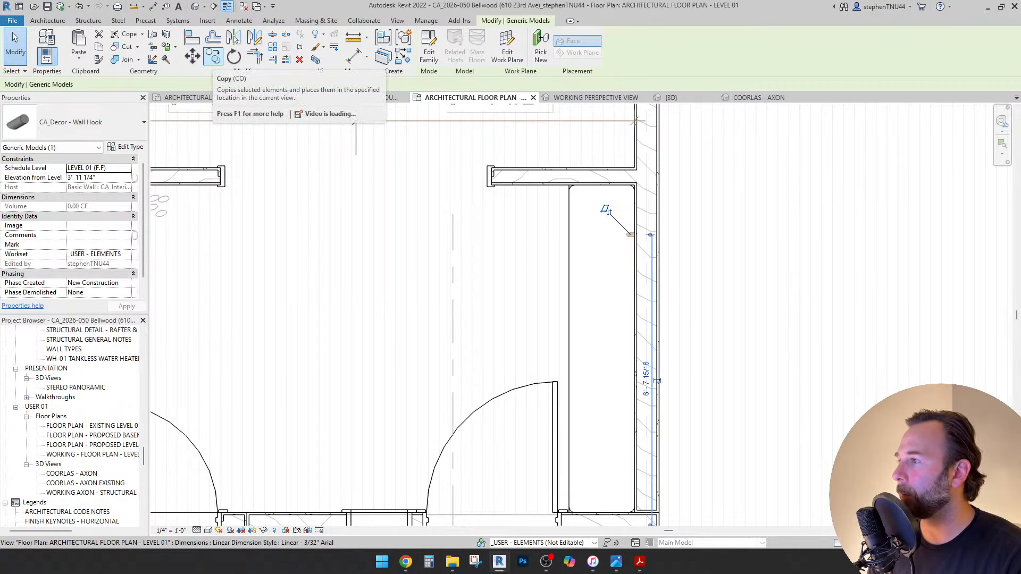
pyautogui.click(213, 57)
pyautogui.scroll(2, 630, 244)
pyautogui.click(627, 232)
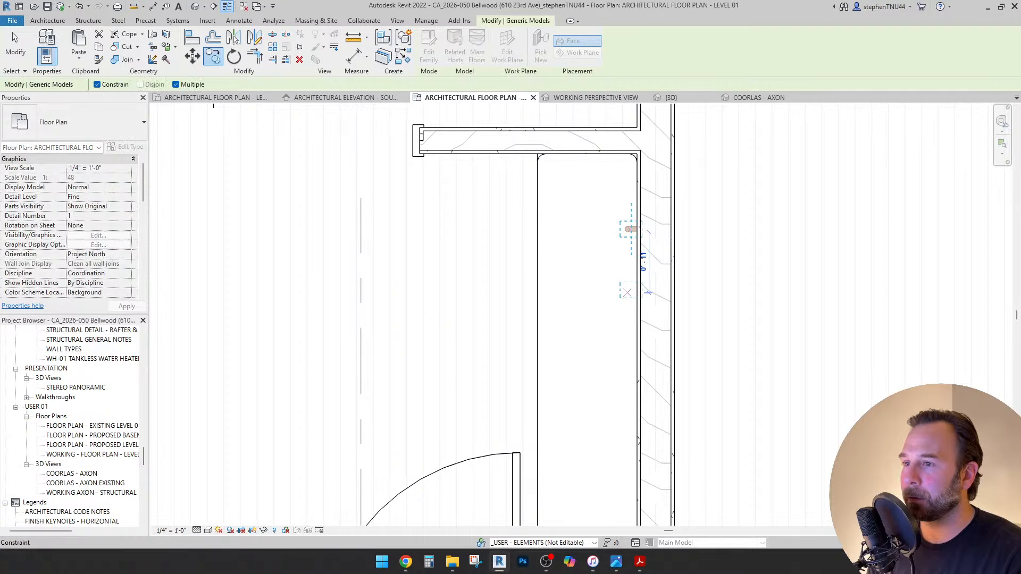
pyautogui.scroll(-3, 627, 298)
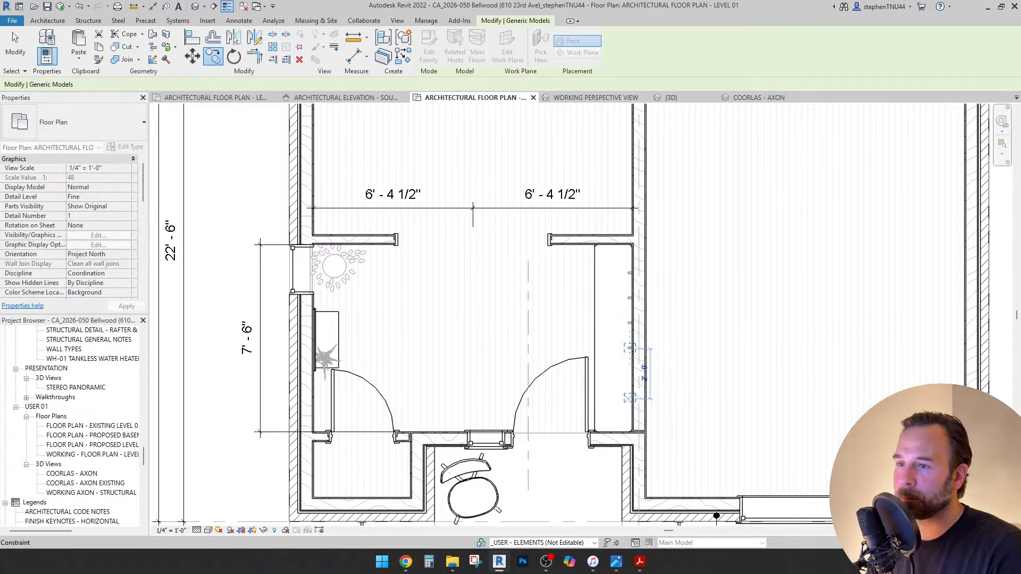
pyautogui.press('Escape')
pyautogui.press('Escape')
pyautogui.scroll(1, 617, 274)
pyautogui.moveTo(617, 273); pyautogui.dragTo(566, 266, button='middle')
# Draw dashed detail guide lines marking the bench midpoint and the hook row's midpoint.
pyautogui.click(238, 20)
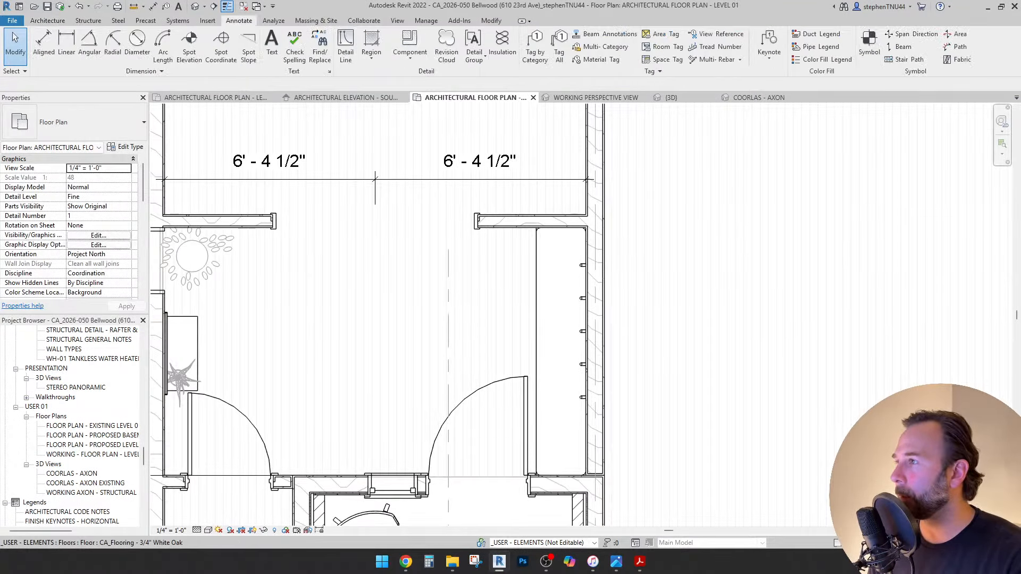
pyautogui.click(345, 47)
pyautogui.scroll(1, 553, 467)
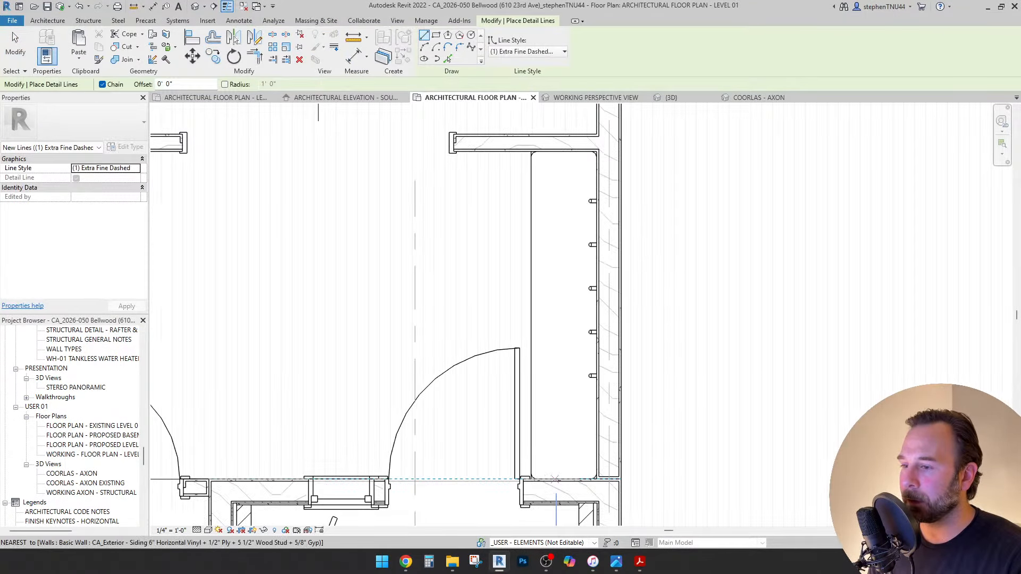
pyautogui.click(534, 479)
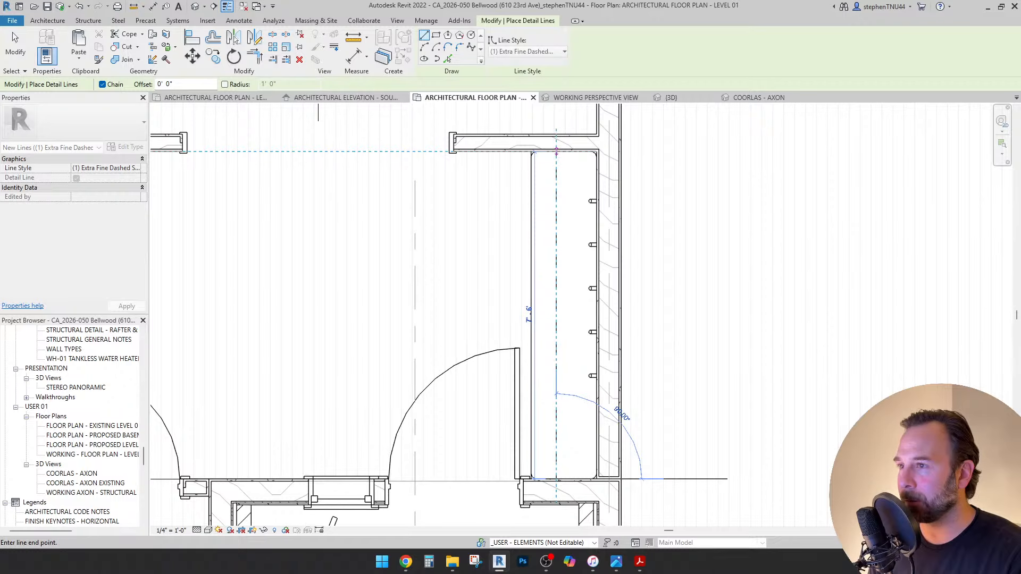
pyautogui.click(556, 152)
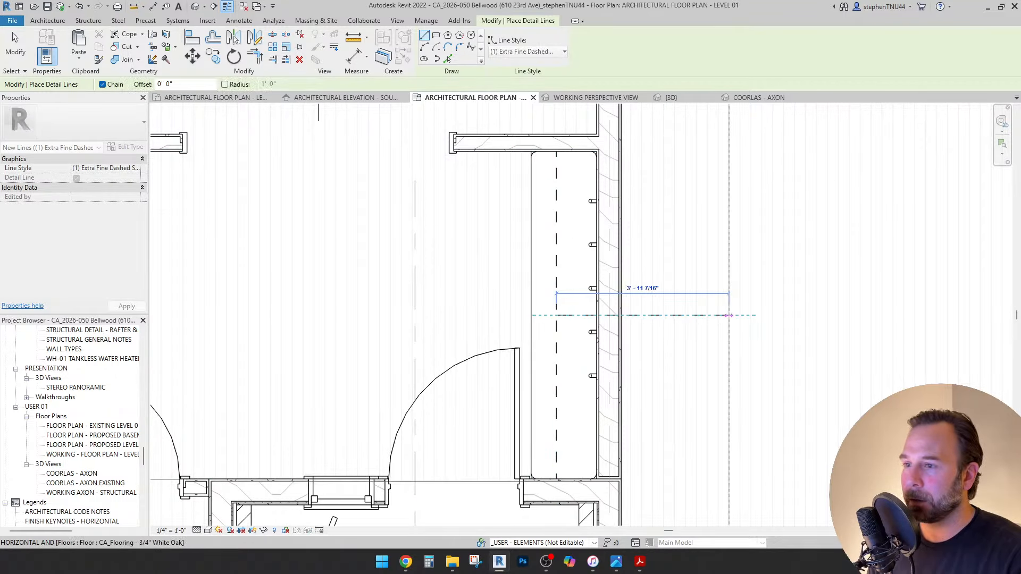
pyautogui.click(724, 315)
pyautogui.scroll(4, 594, 286)
pyautogui.click(594, 282)
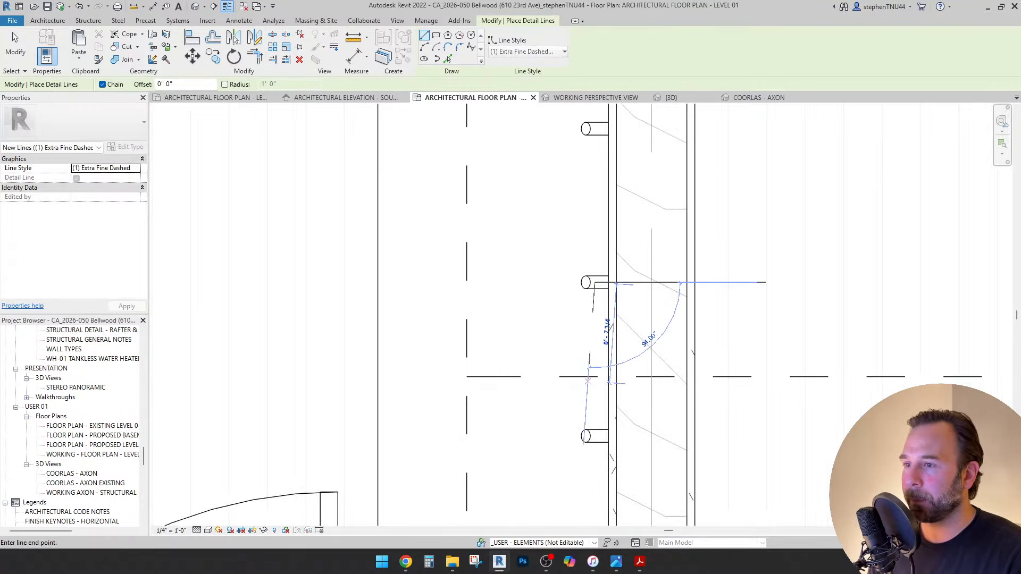
pyautogui.click(595, 436)
pyautogui.press('Escape')
pyautogui.press('Escape')
pyautogui.scroll(-4, 574, 346)
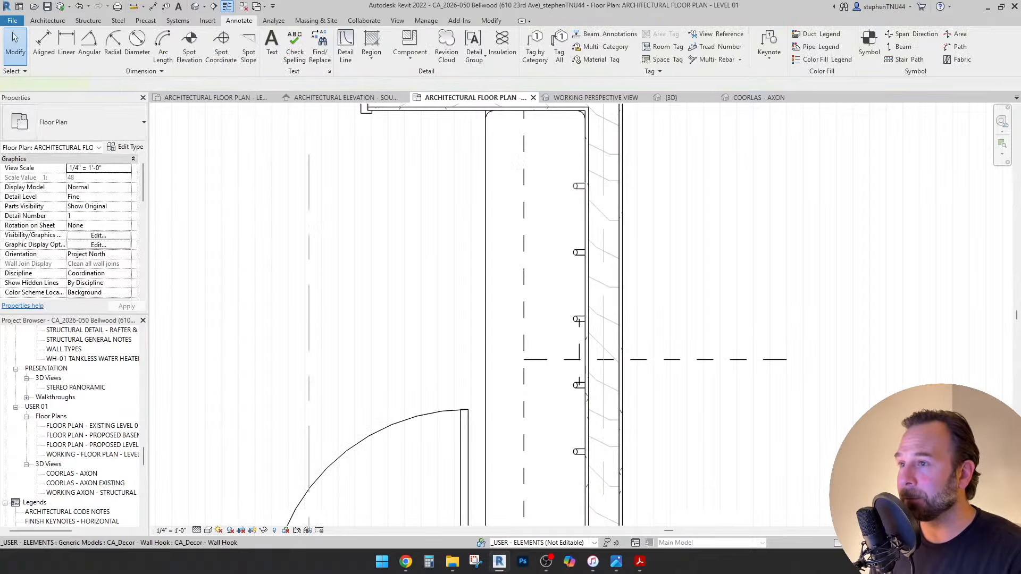
# Select the wall hooks with a guide line and move them (MV) to the dashed intersection.
pyautogui.click(579, 186)
pyautogui.scroll(1, 574, 319)
pyautogui.keyDown('ctrl'); pyautogui.click(575, 318); pyautogui.keyUp('ctrl')
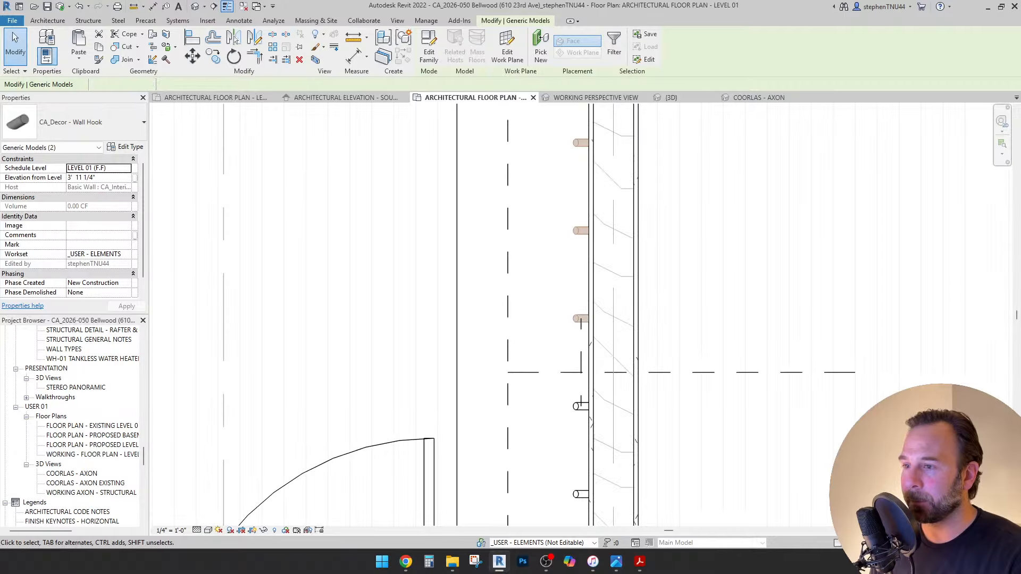
pyautogui.keyDown('ctrl'); pyautogui.click(580, 406); pyautogui.keyUp('ctrl')
pyautogui.keyDown('ctrl'); pyautogui.click(580, 494); pyautogui.keyUp('ctrl')
pyautogui.scroll(-2, 524, 379)
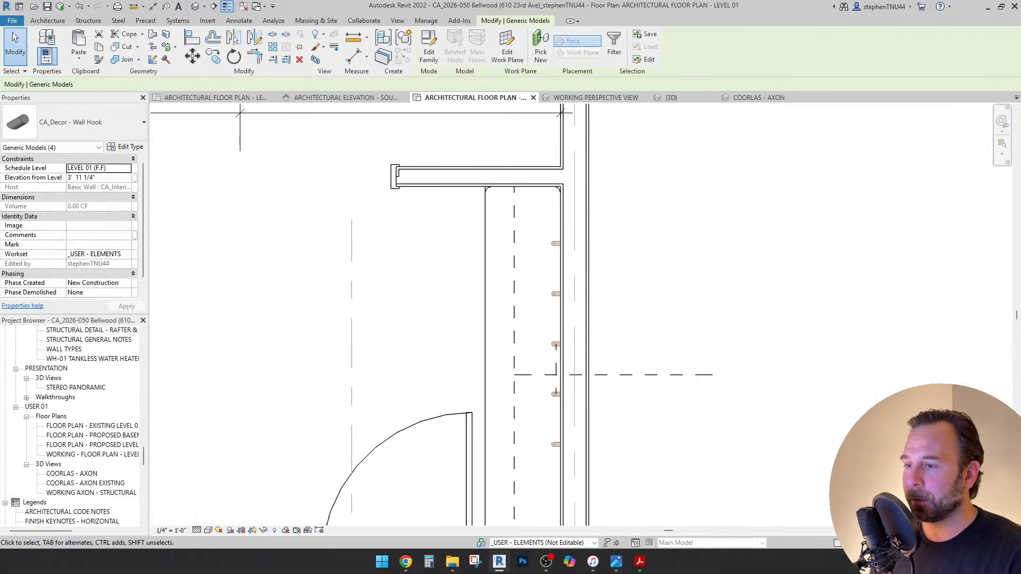
pyautogui.scroll(2, 540, 390)
pyautogui.scroll(1, 550, 364)
pyautogui.keyDown('ctrl'); pyautogui.click(572, 353); pyautogui.keyUp('ctrl')
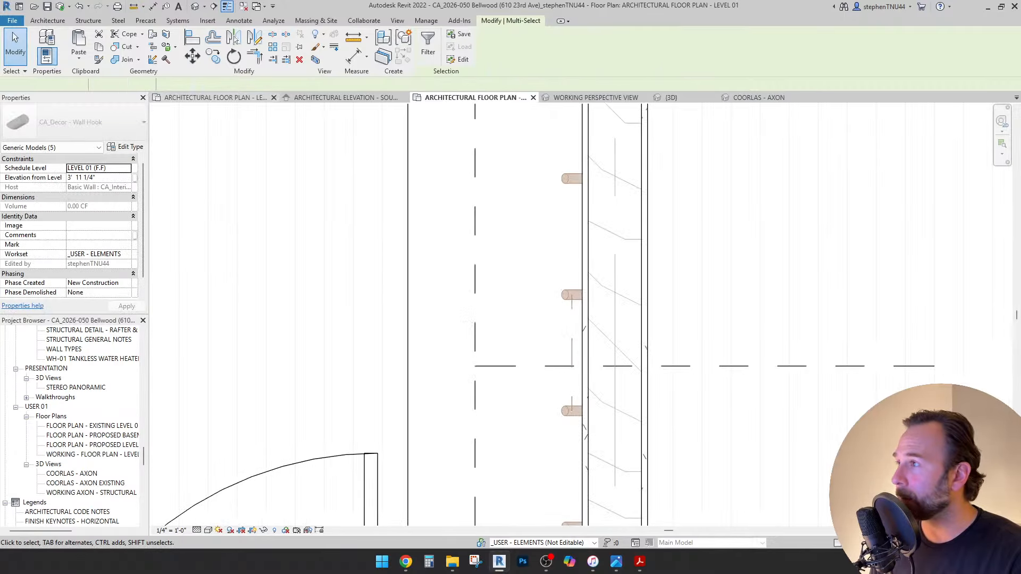
pyautogui.press('m')
pyautogui.press('v')
pyautogui.scroll(1, 579, 359)
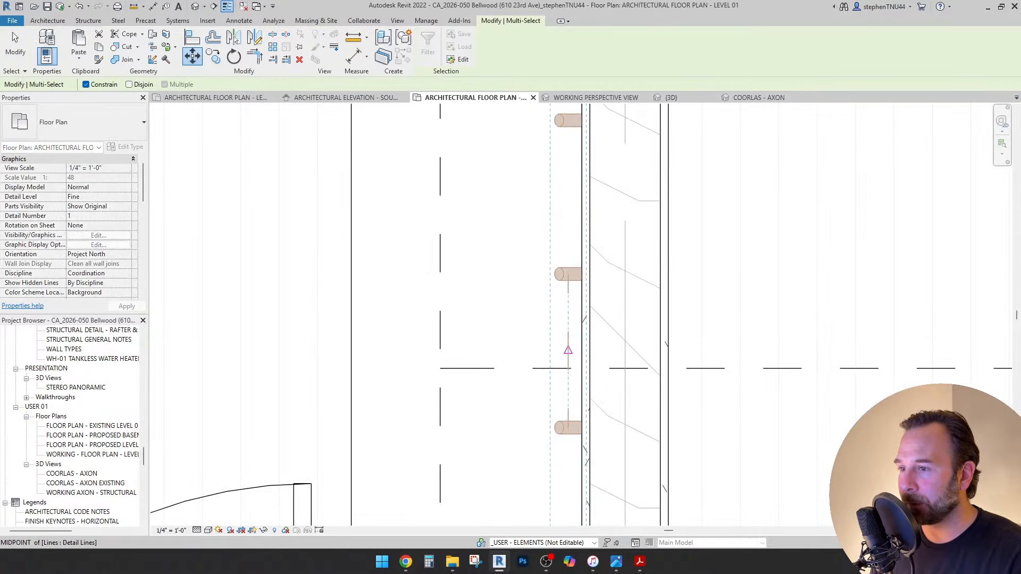
pyautogui.click(568, 368)
# Bring the entry into view and check the dashed guide line's dimensions.
pyautogui.press('Escape')
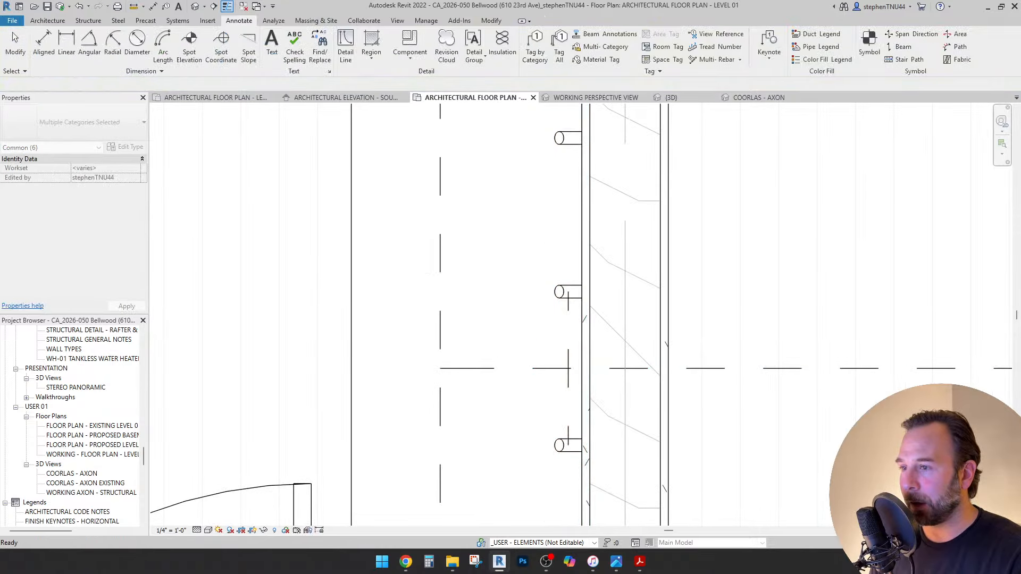
pyautogui.click(568, 361)
pyautogui.press('Escape')
pyautogui.scroll(-4, 526, 320)
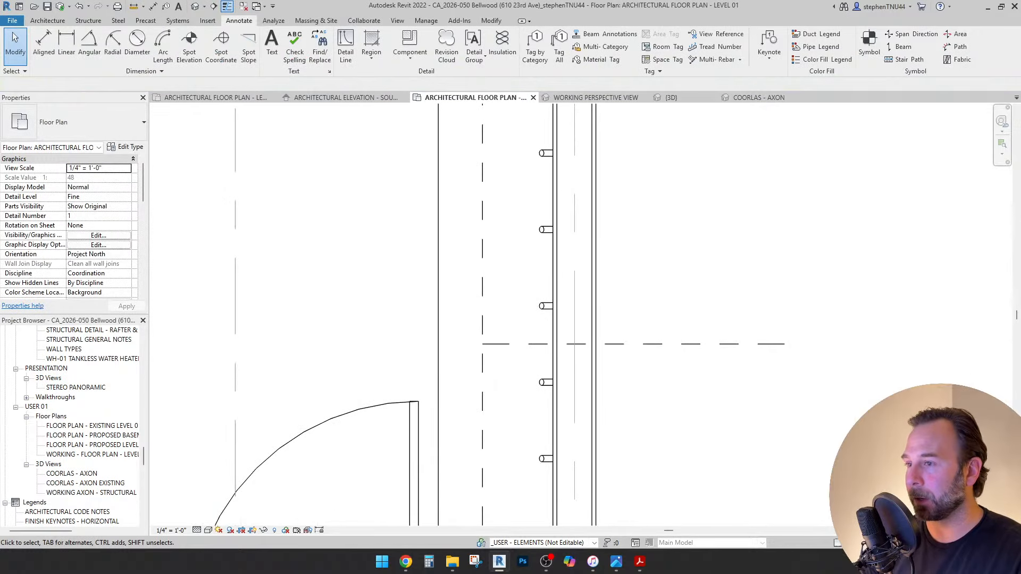
pyautogui.scroll(-3, 527, 319)
pyautogui.scroll(1, 527, 320)
pyautogui.moveTo(527, 320); pyautogui.dragTo(583, 341, button='middle')
pyautogui.click(570, 328)
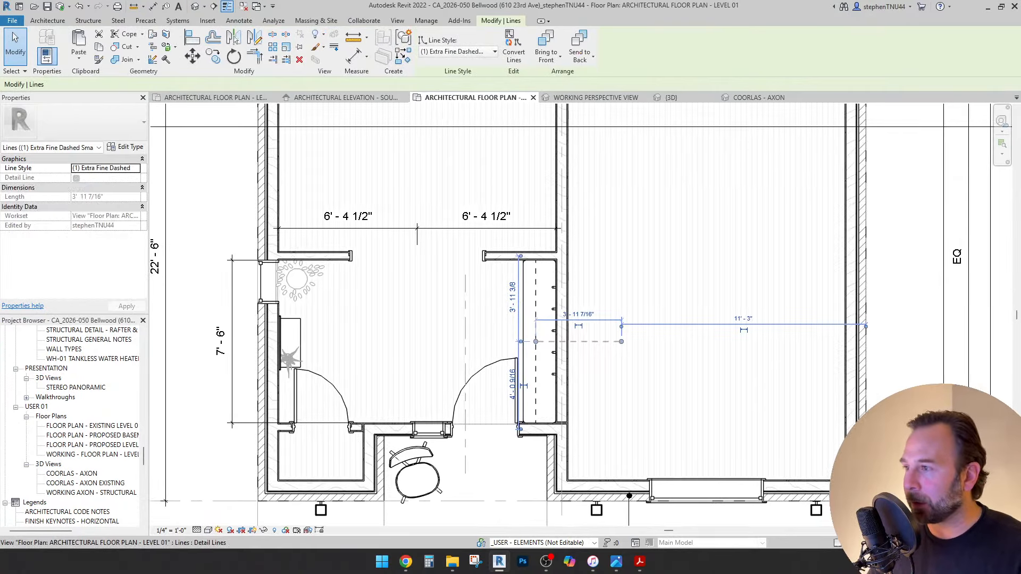
pyautogui.press('Escape')
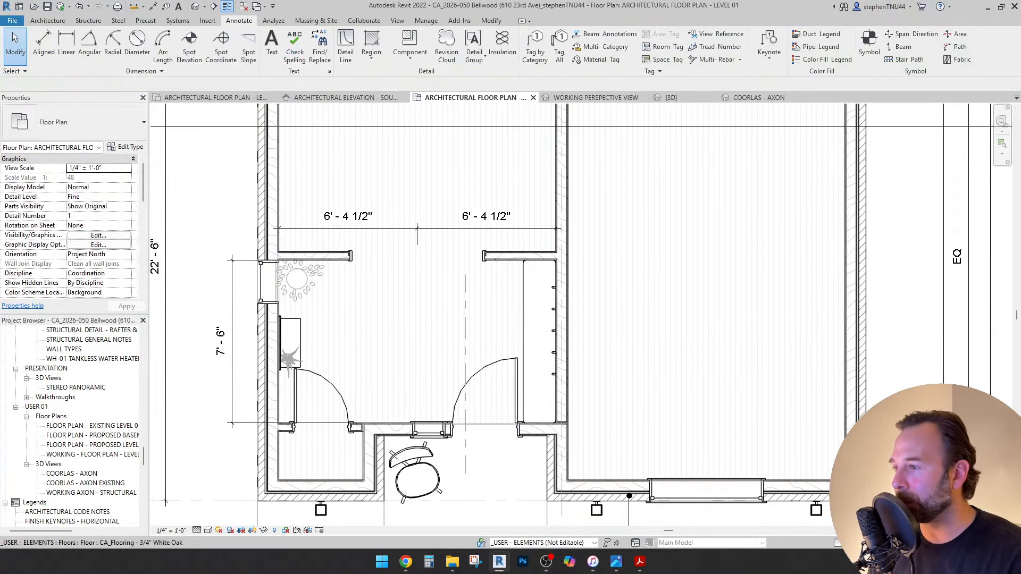
# Move the five wall hooks onto the dashed bench centre line.
pyautogui.moveTo(450, 343); pyautogui.dragTo(491, 338, button='middle')
pyautogui.scroll(-1, 491, 339)
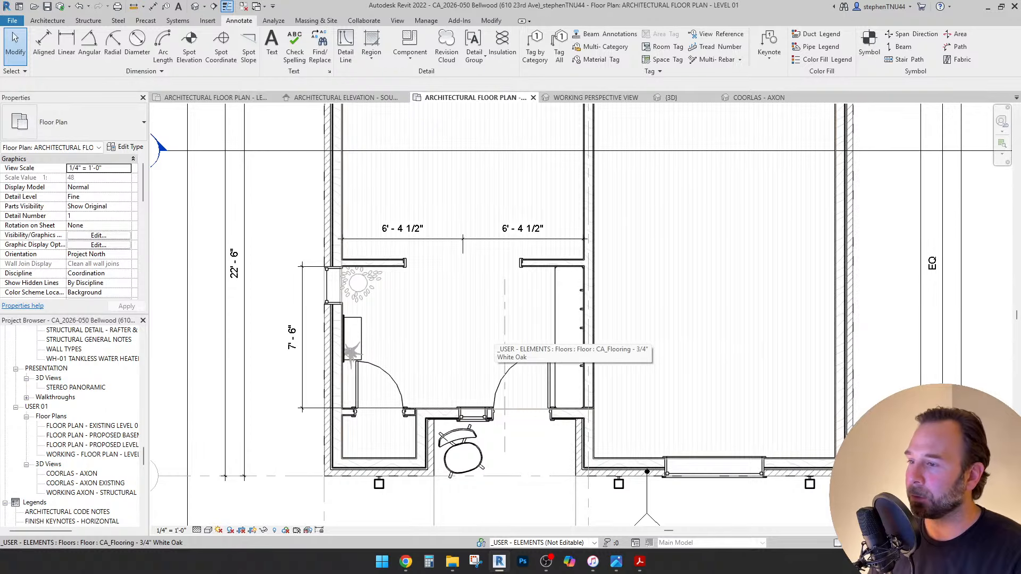
pyautogui.scroll(-1, 491, 338)
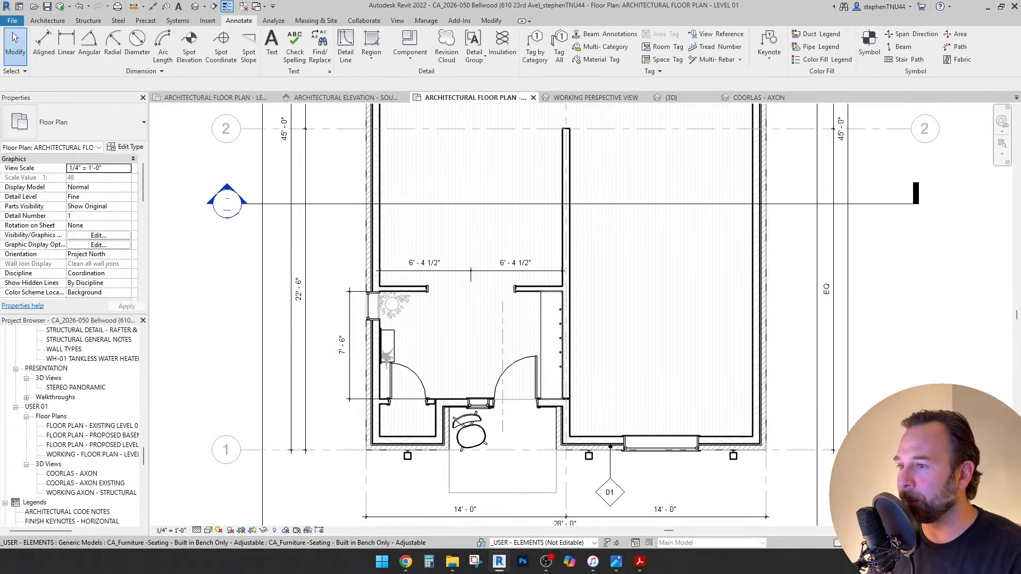
pyautogui.scroll(3, 562, 345)
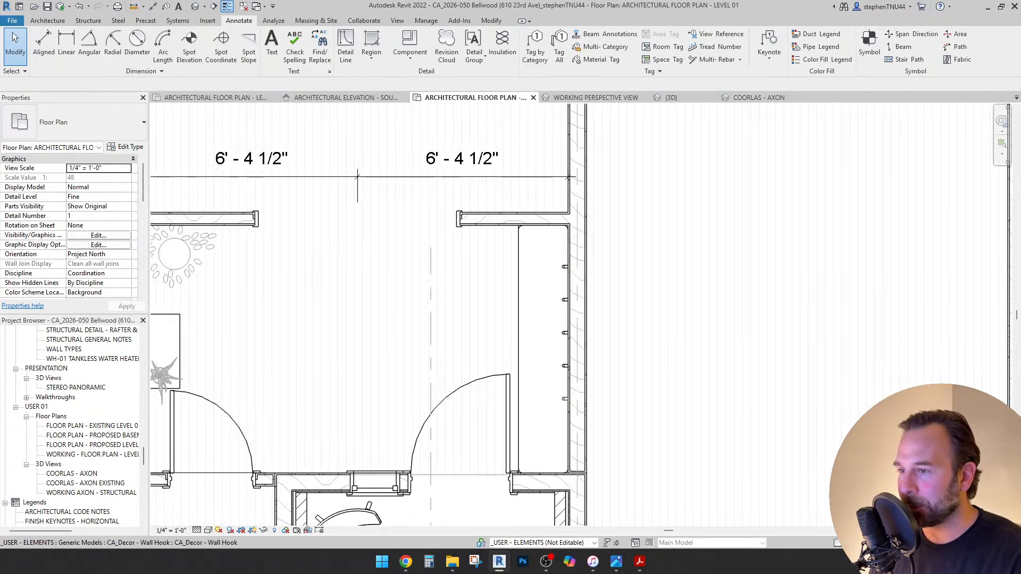
pyautogui.scroll(-2, 512, 275)
pyautogui.scroll(2, 512, 276)
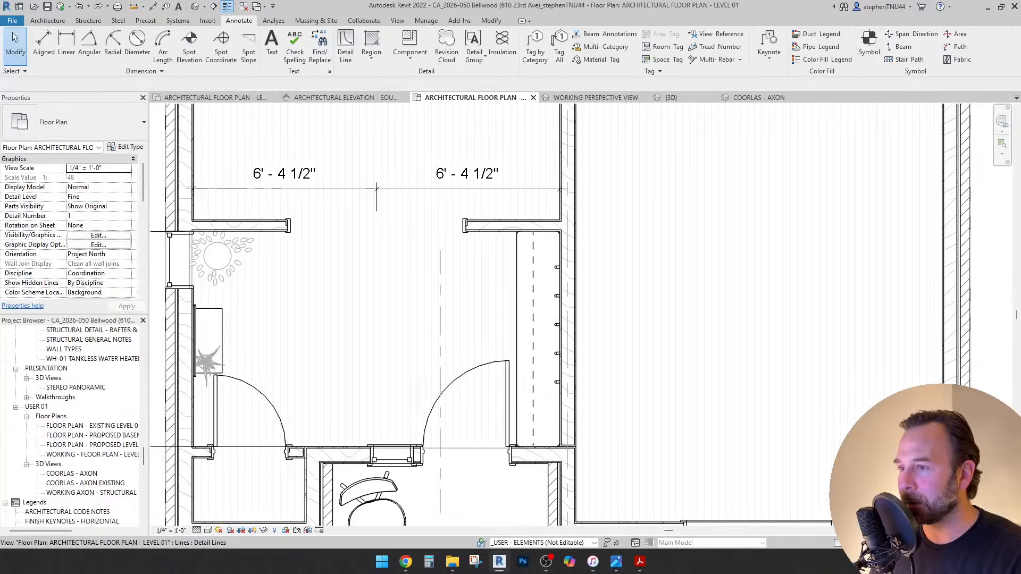
pyautogui.scroll(-2, 572, 319)
pyautogui.scroll(2, 571, 327)
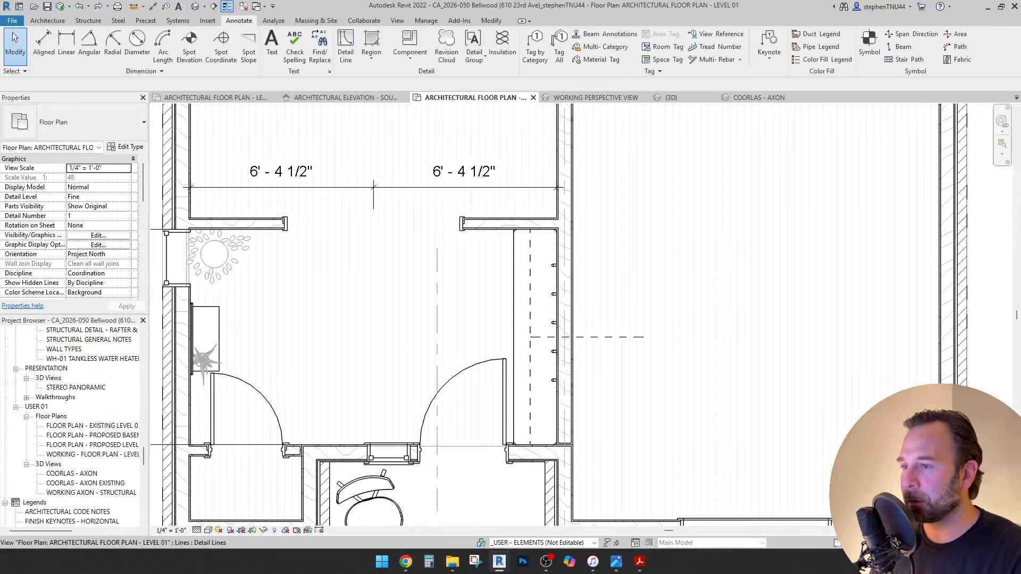
pyautogui.scroll(1, 558, 385)
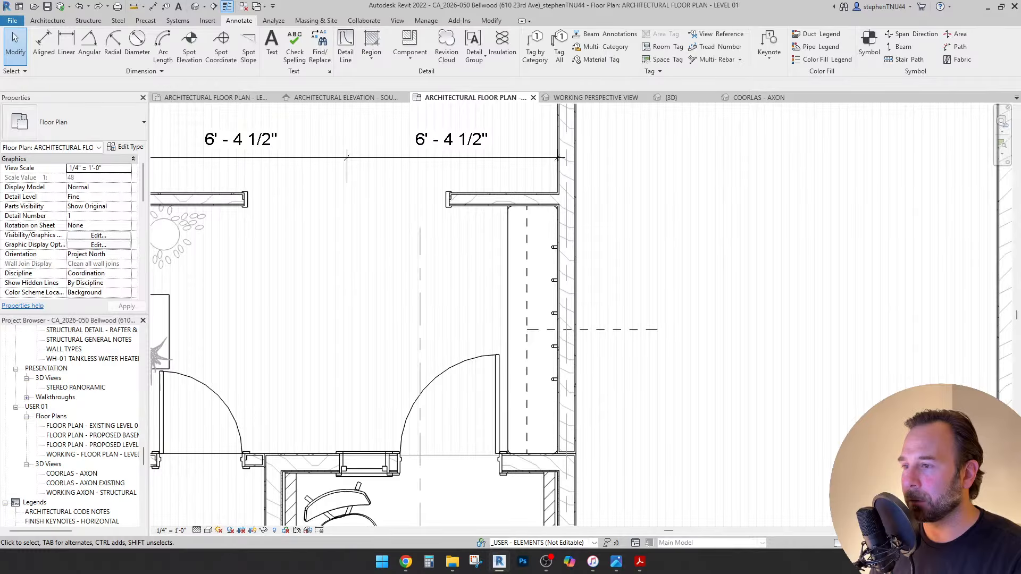
pyautogui.scroll(1, 564, 321)
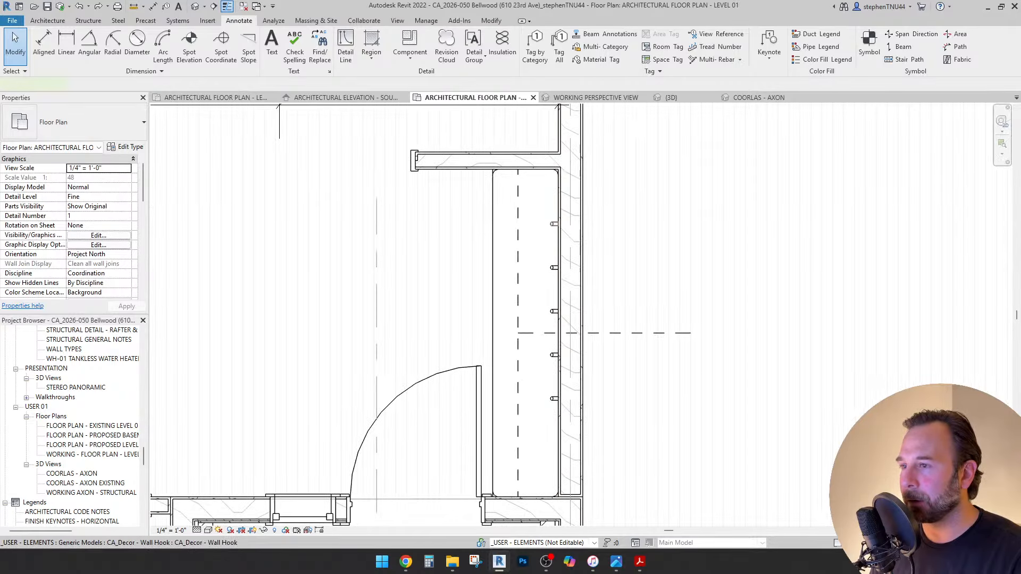
pyautogui.click(554, 224)
pyautogui.keyDown('ctrl'); pyautogui.click(554, 267); pyautogui.keyUp('ctrl')
pyautogui.keyDown('ctrl'); pyautogui.click(554, 311); pyautogui.keyUp('ctrl')
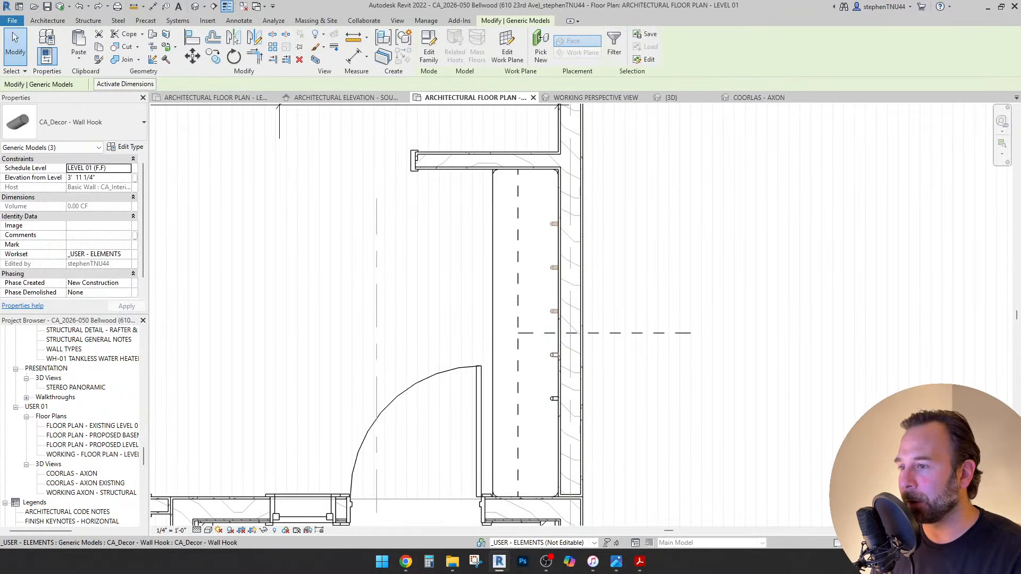
pyautogui.keyDown('ctrl'); pyautogui.click(554, 399); pyautogui.keyUp('ctrl')
pyautogui.scroll(1, 557, 359)
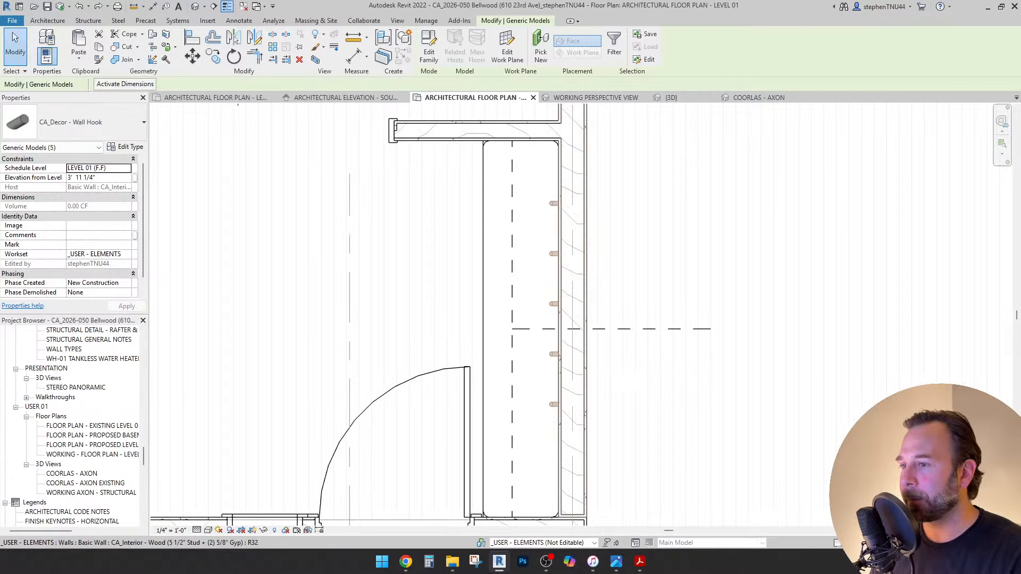
pyautogui.click(192, 56)
pyautogui.scroll(4, 560, 322)
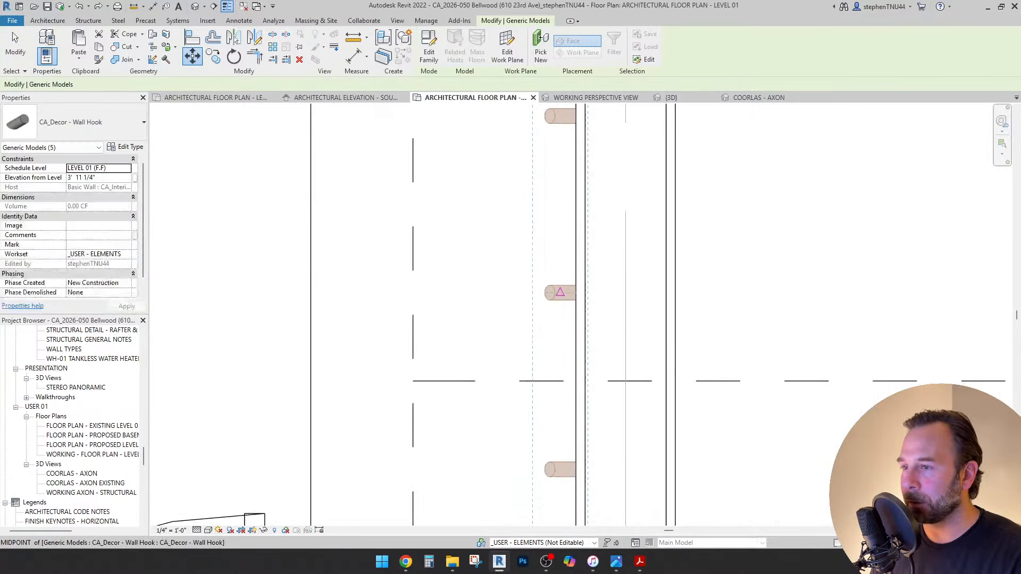
pyautogui.click(560, 380)
pyautogui.scroll(-3, 533, 246)
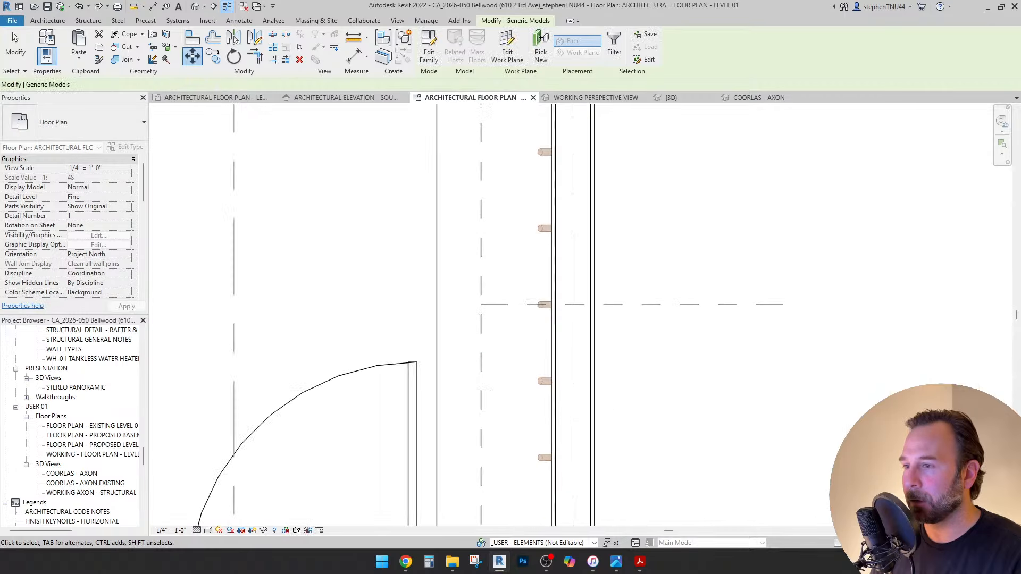
pyautogui.press('Escape')
# Delete both dashed guide lines.
pyautogui.click(506, 304)
pyautogui.scroll(-2, 506, 305)
pyautogui.press('Delete')
pyautogui.scroll(-1, 561, 303)
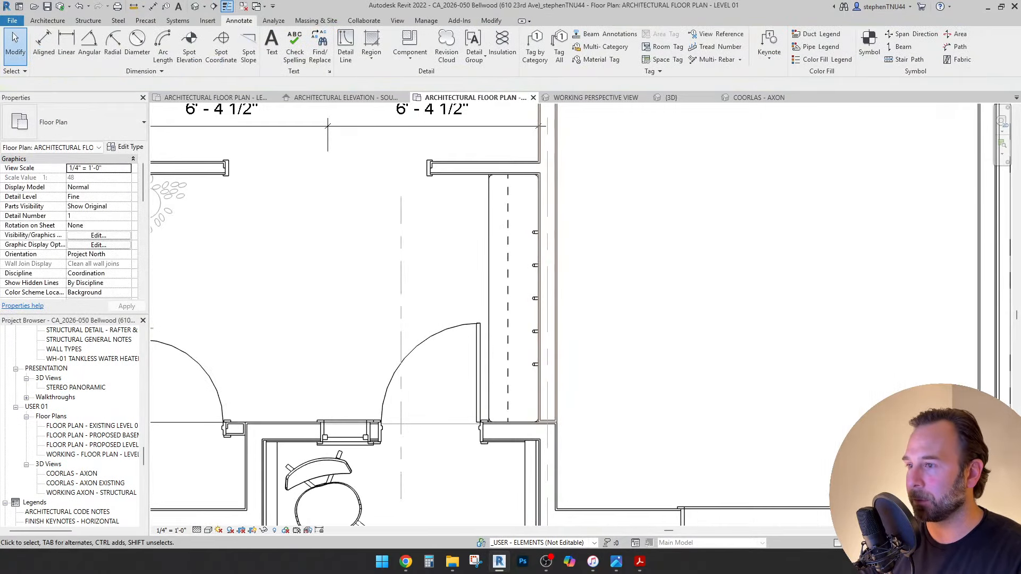
pyautogui.click(507, 258)
pyautogui.press('Delete')
pyautogui.scroll(-1, 510, 258)
# Override the five hooks' graphics in this view to display halftone.
pyautogui.moveTo(510, 258); pyautogui.dragTo(533, 267, button='middle')
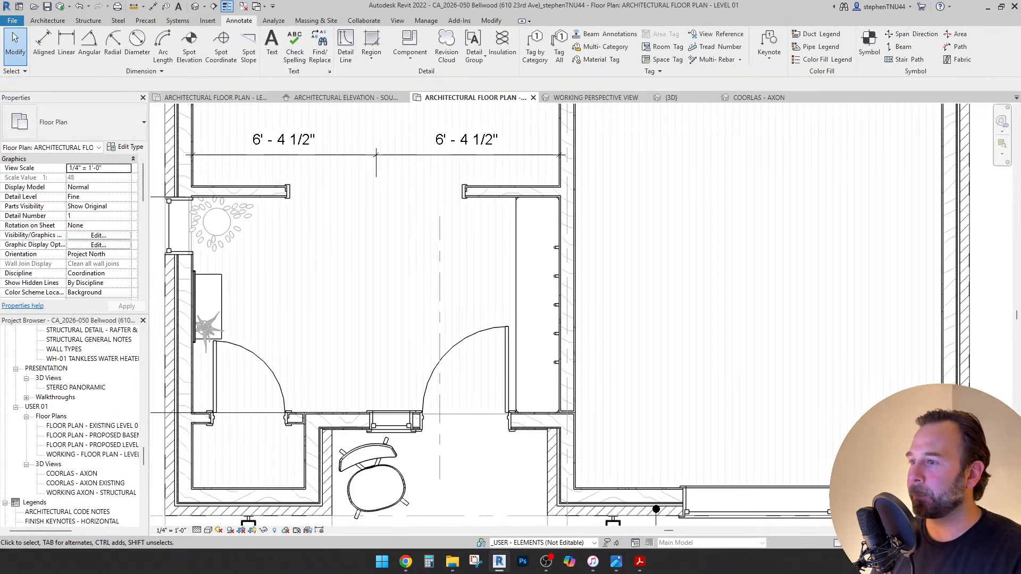
pyautogui.scroll(1, 559, 247)
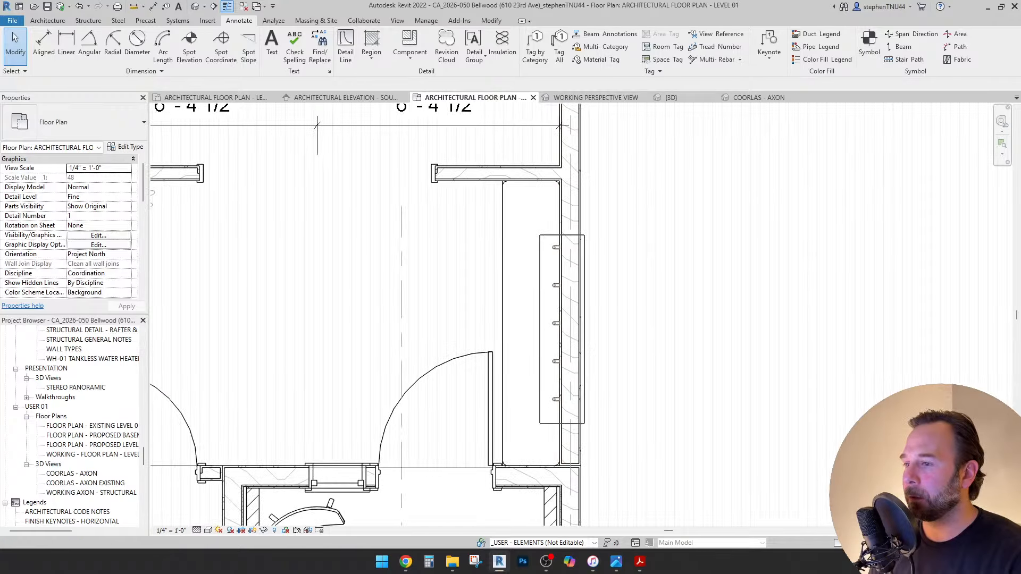
pyautogui.moveTo(584, 423); pyautogui.dragTo(584, 424)
pyautogui.scroll(2, 553, 360)
pyautogui.rightClick(555, 361)
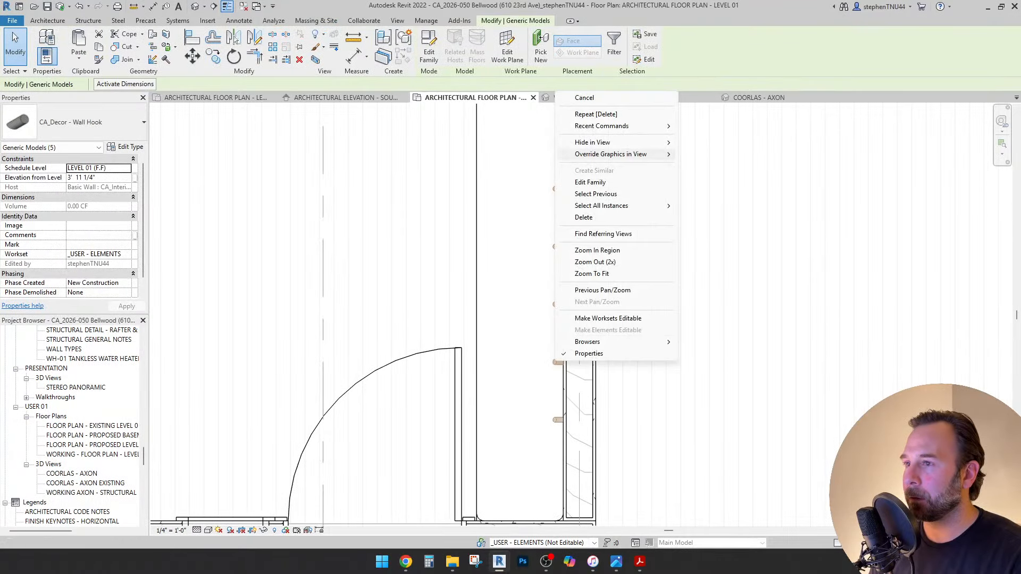
pyautogui.click(707, 155)
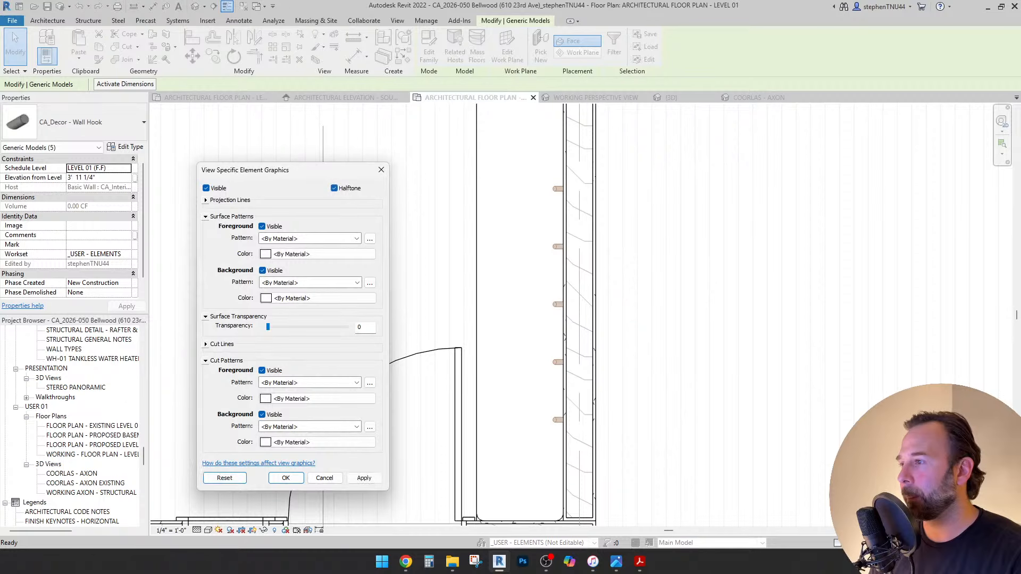
pyautogui.click(286, 478)
pyautogui.press('Escape')
pyautogui.scroll(-2, 520, 268)
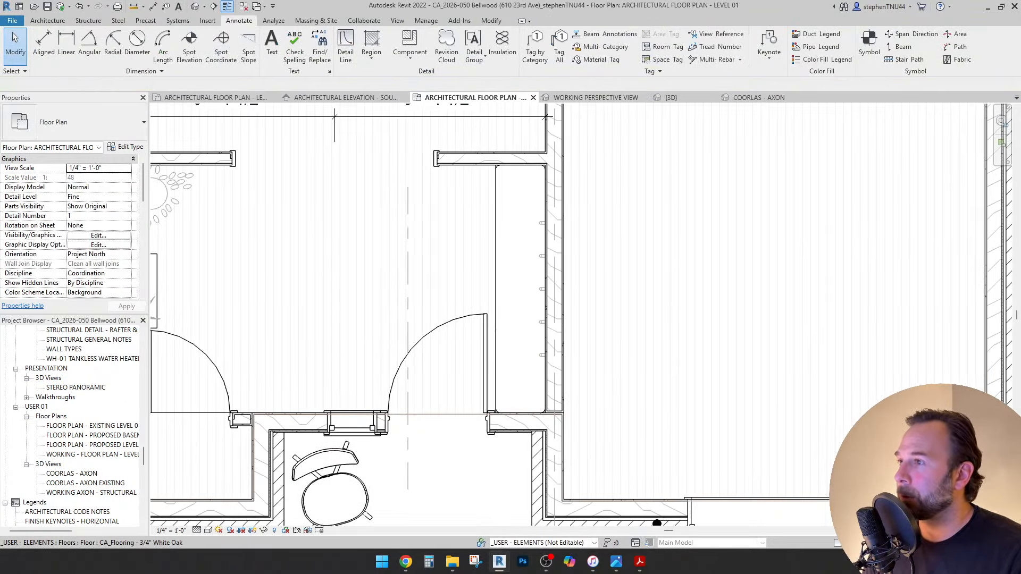
# Switch to the Working Perspective View and window-select the five wall hooks.
pyautogui.click(596, 97)
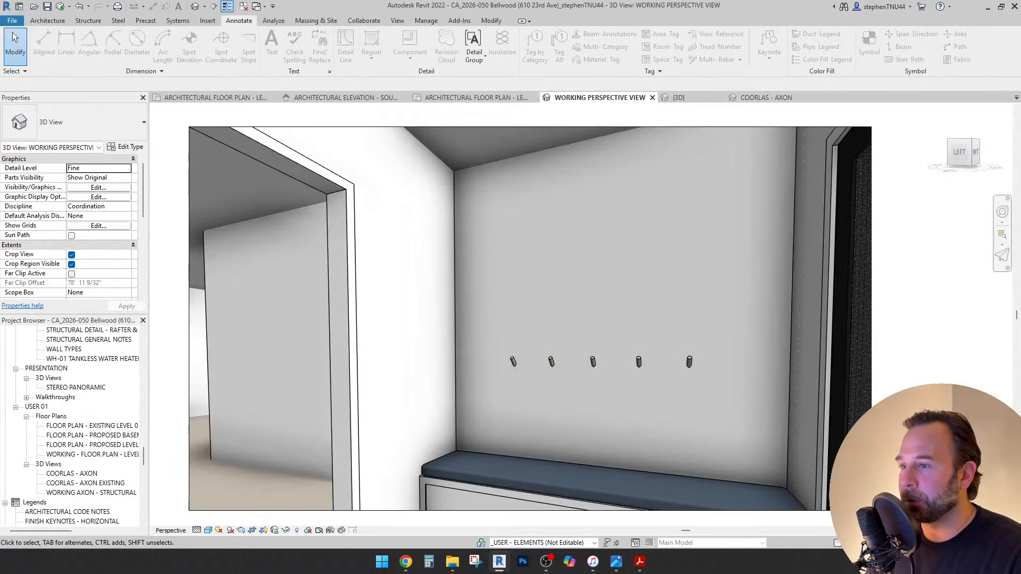
pyautogui.moveTo(485, 322); pyautogui.dragTo(749, 407)
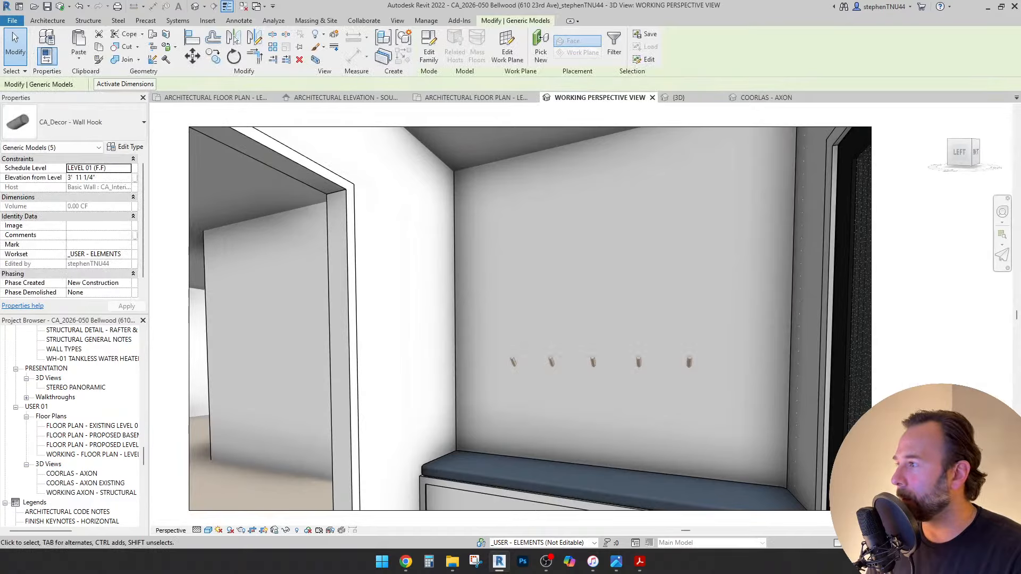
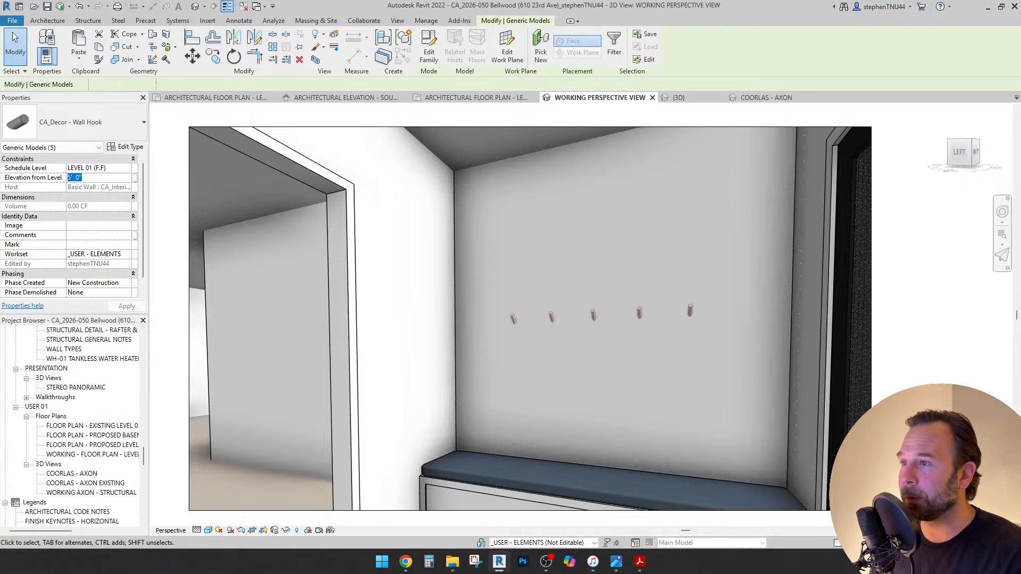
# Pan the perspective with SteeringWheels and reselect the five wall hooks to check their elevation from level.
pyautogui.press('Escape')
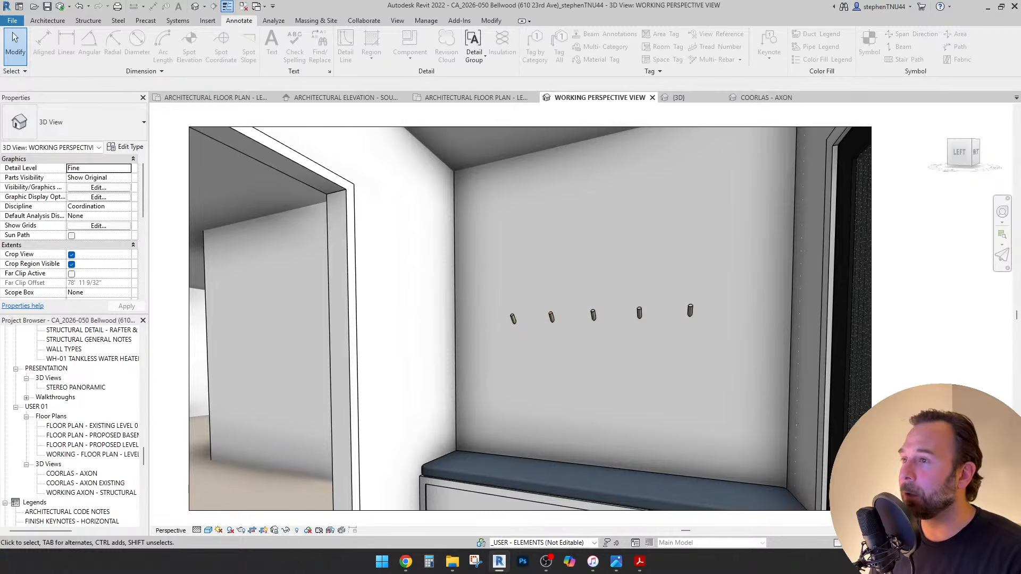
pyautogui.hotkey('shift', 'w')
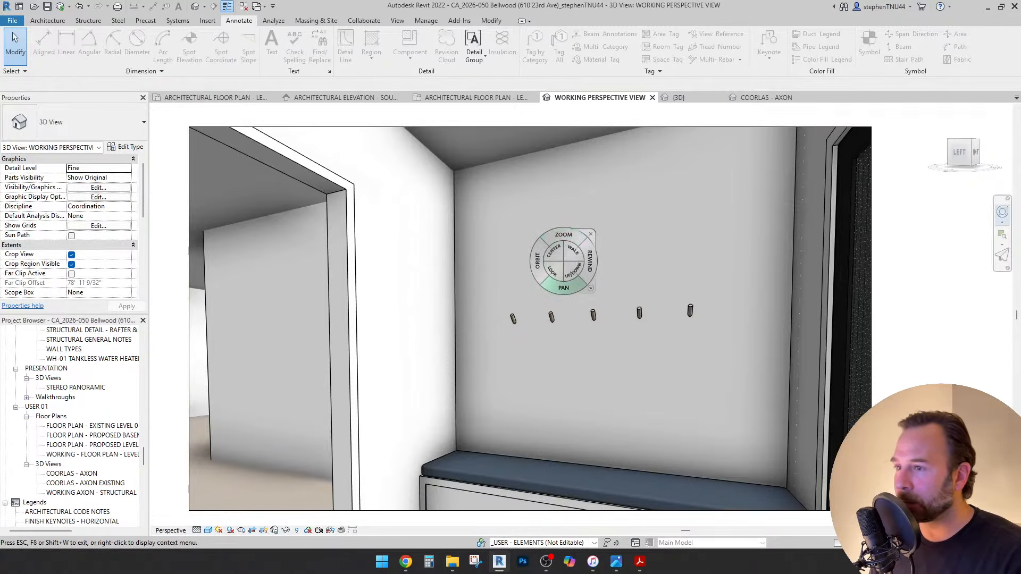
pyautogui.moveTo(563, 288); pyautogui.dragTo(433, 301)
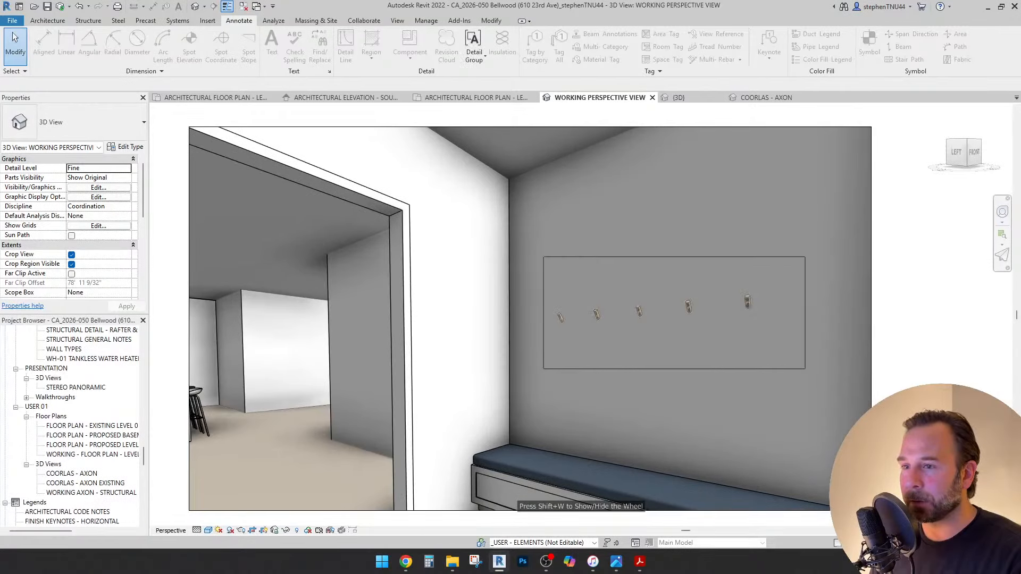
pyautogui.moveTo(805, 369); pyautogui.dragTo(805, 368)
pyautogui.click(98, 177)
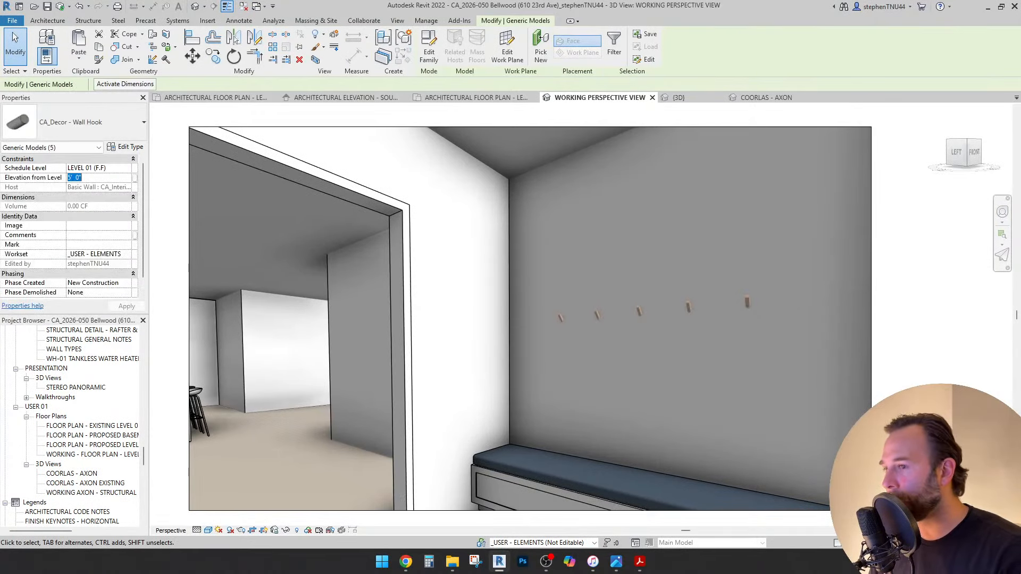
pyautogui.press('Escape')
pyautogui.press('Escape')
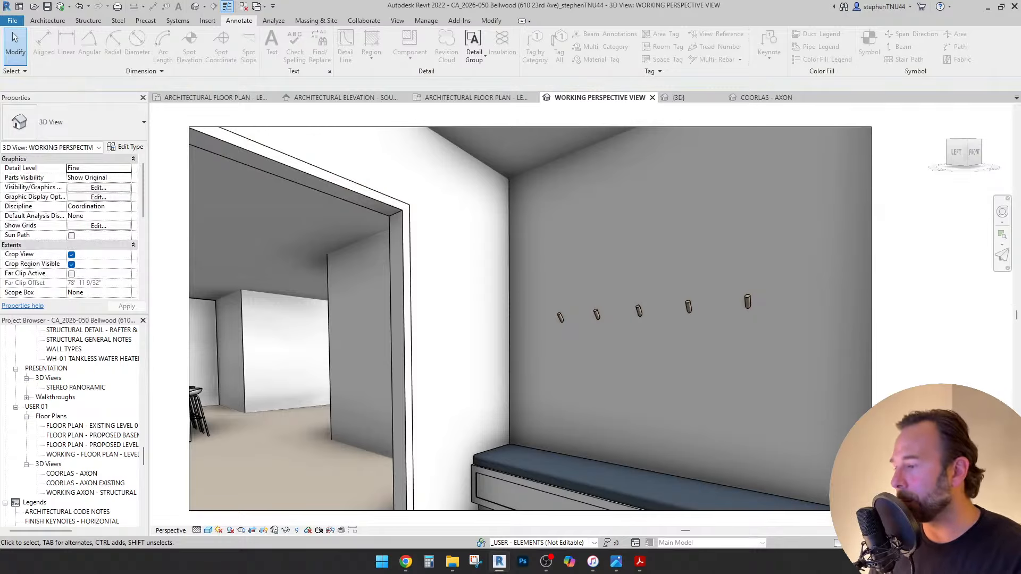
# Look through the doorway and past the window, then open the south architectural elevation.
pyautogui.hotkey('shift', 'w')
pyautogui.moveTo(620, 384); pyautogui.dragTo(255, 388)
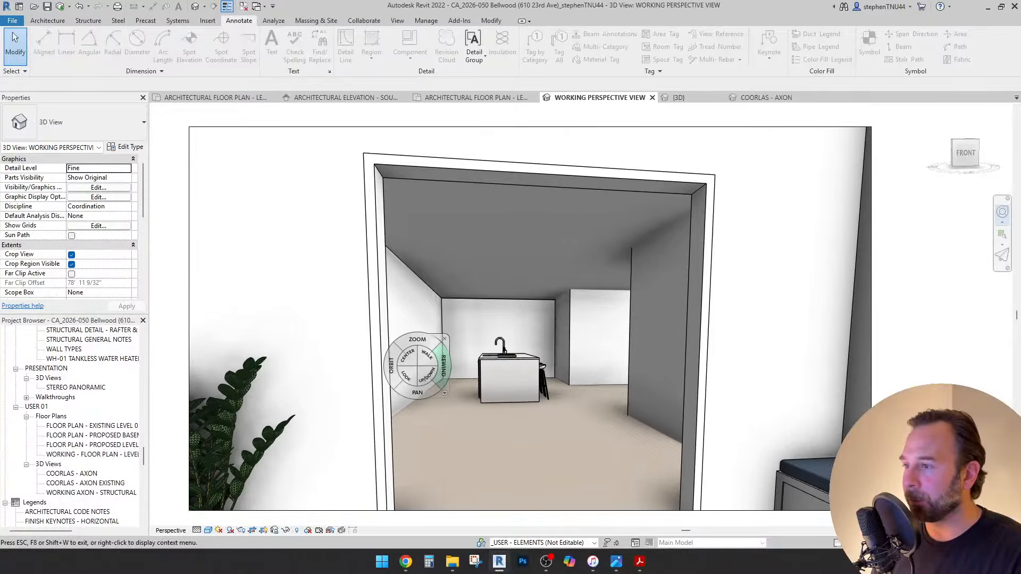
pyautogui.moveTo(405, 375); pyautogui.dragTo(154, 372)
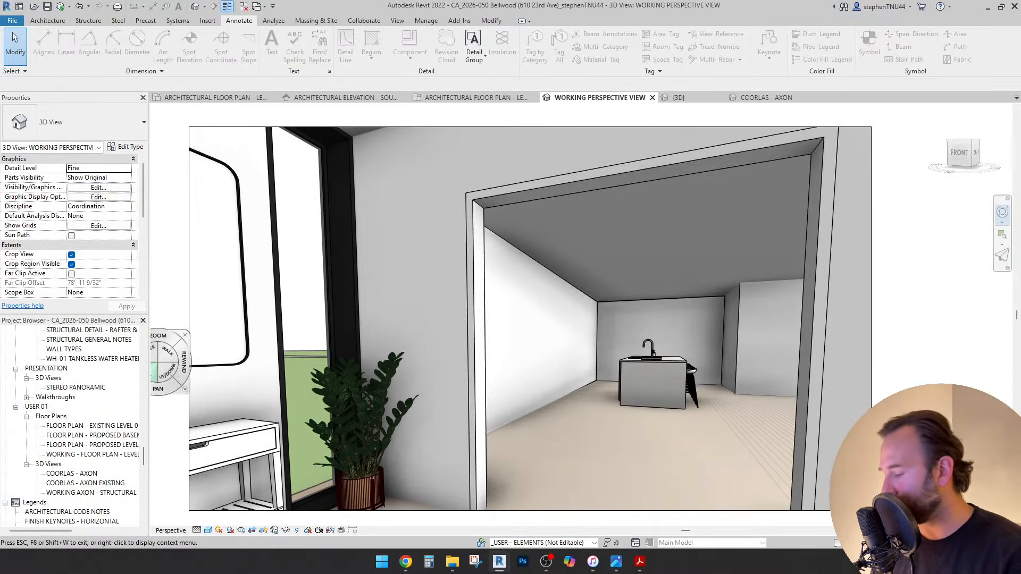
pyautogui.moveTo(518, 391); pyautogui.dragTo(601, 420)
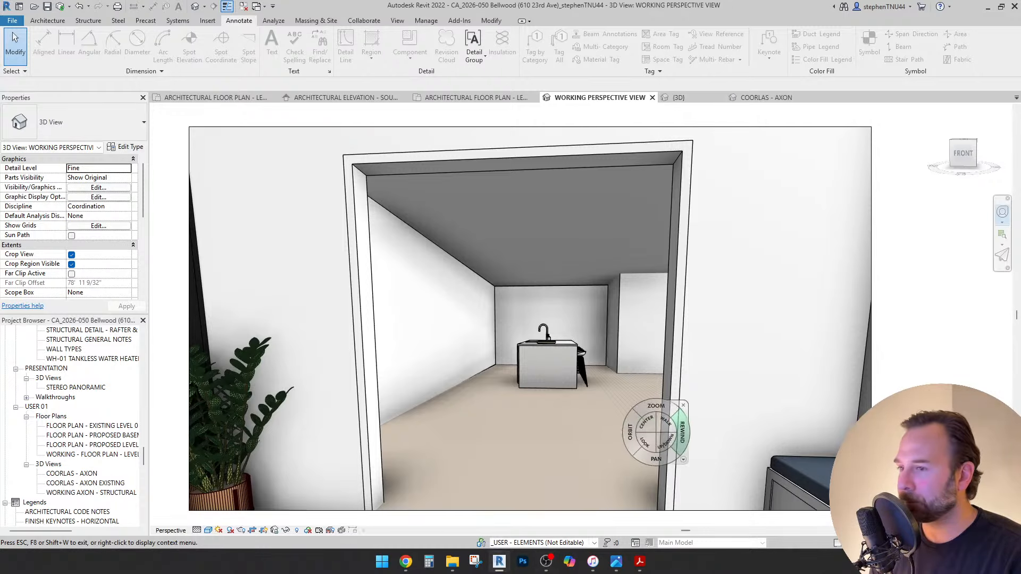
pyautogui.click(344, 98)
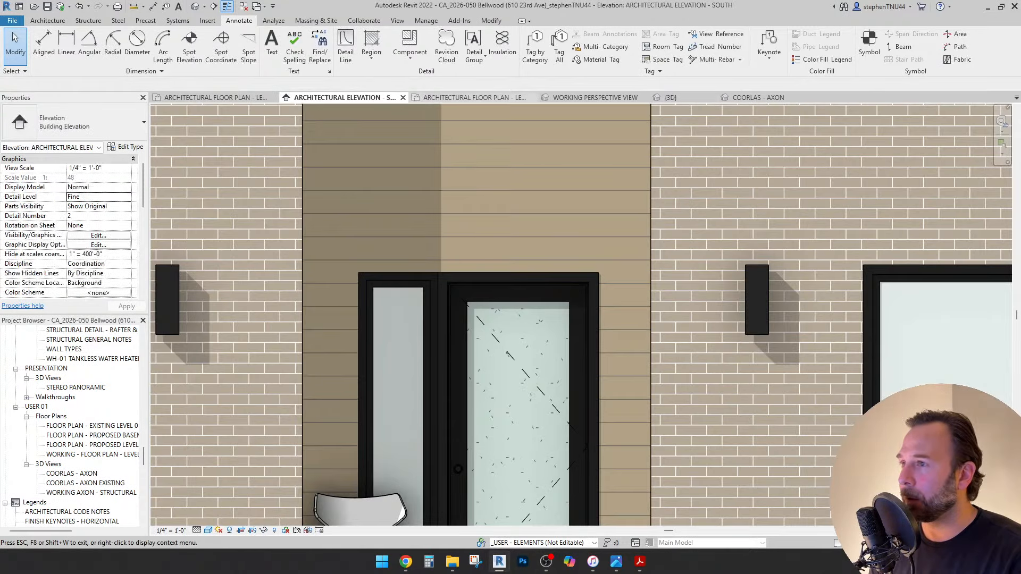
# Window-select and delete the dashed detail lines below the upper-right window.
pyautogui.scroll(-5, 507, 340)
pyautogui.moveTo(548, 288); pyautogui.dragTo(532, 297, button='middle')
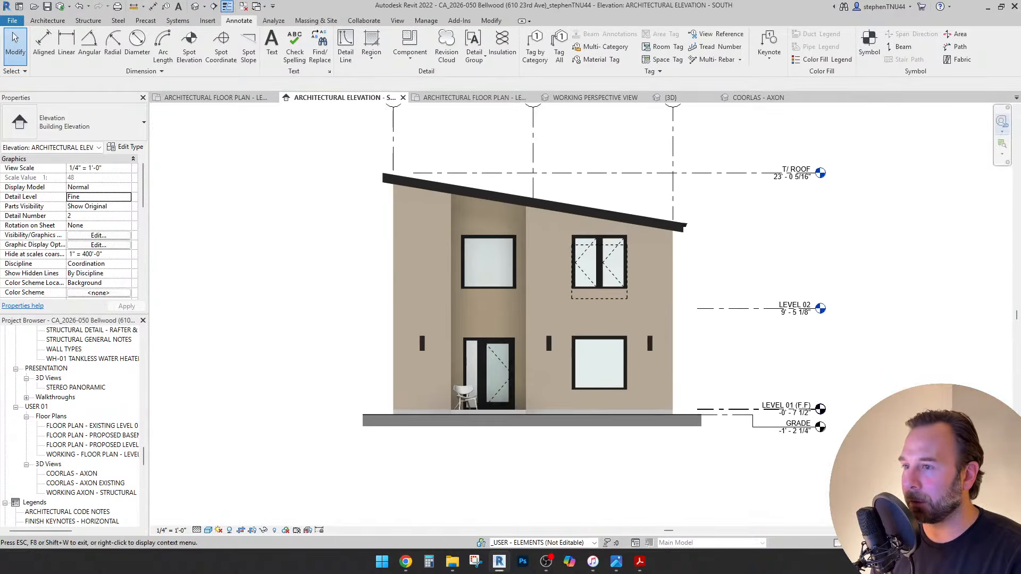
pyautogui.click(612, 298)
pyautogui.moveTo(611, 298); pyautogui.dragTo(596, 309, button='middle')
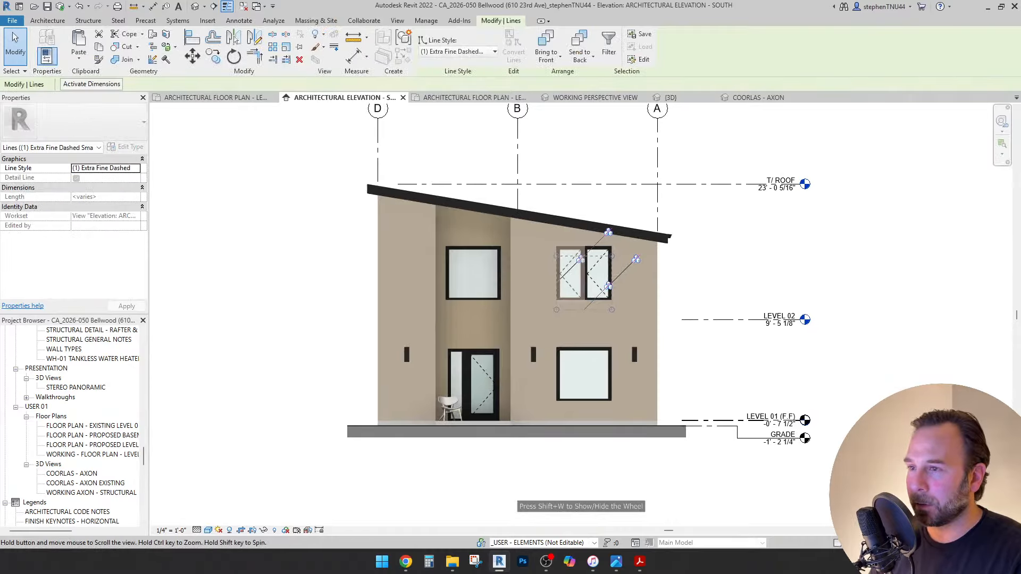
pyautogui.press('Delete')
# Check the upper window above the entry, then switch to the Level 01 floor plan.
pyautogui.scroll(3, 582, 270)
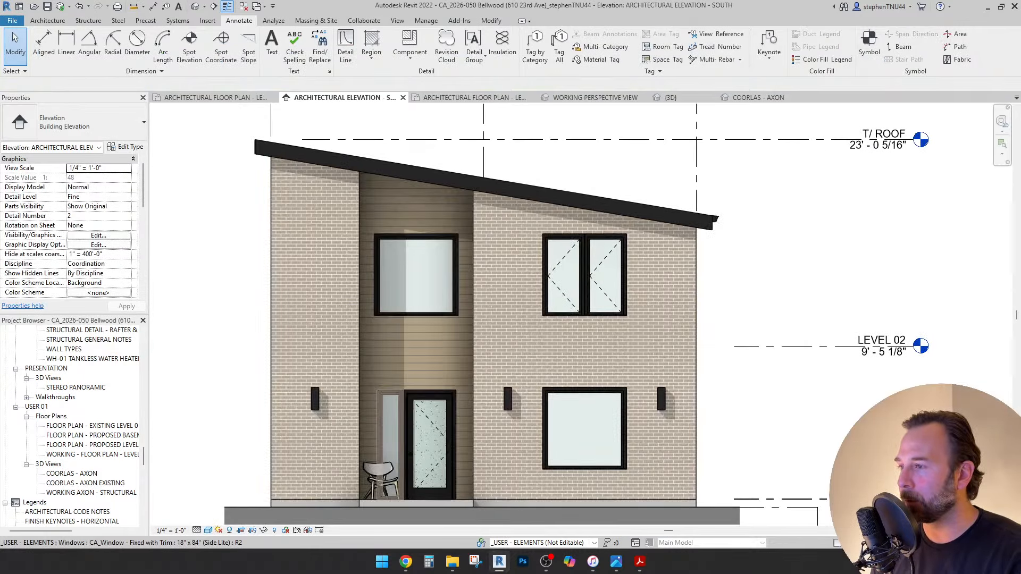
pyautogui.scroll(3, 407, 398)
pyautogui.click(448, 189)
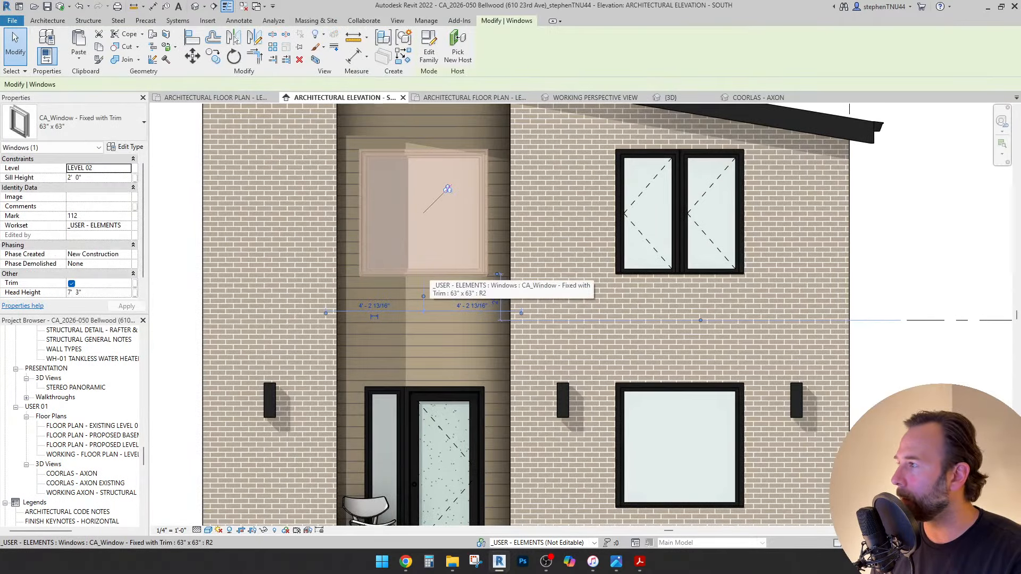
pyautogui.scroll(-4, 448, 189)
pyautogui.press('Escape')
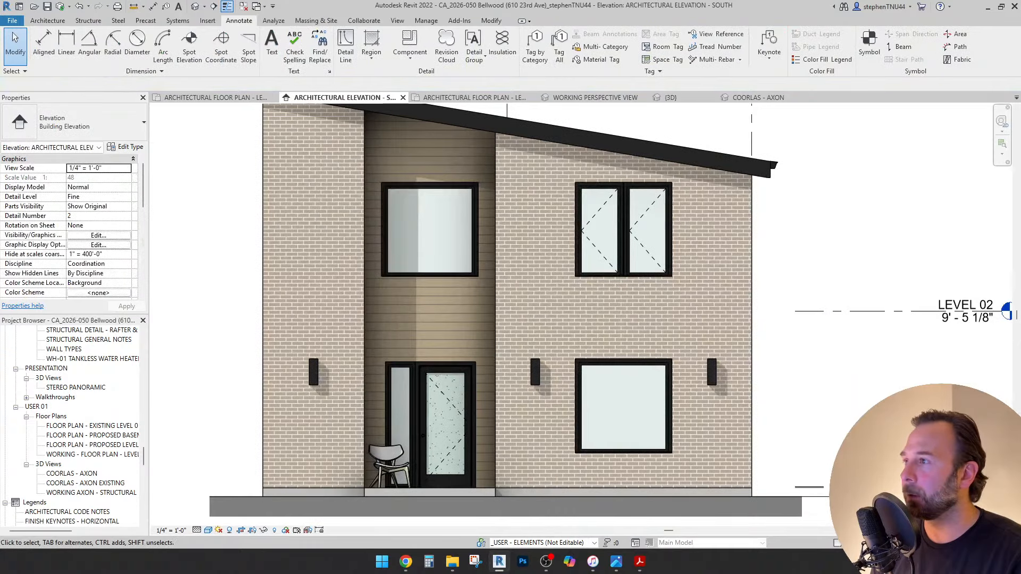
pyautogui.click(214, 97)
pyautogui.hotkey('ctrl', 'Tab')
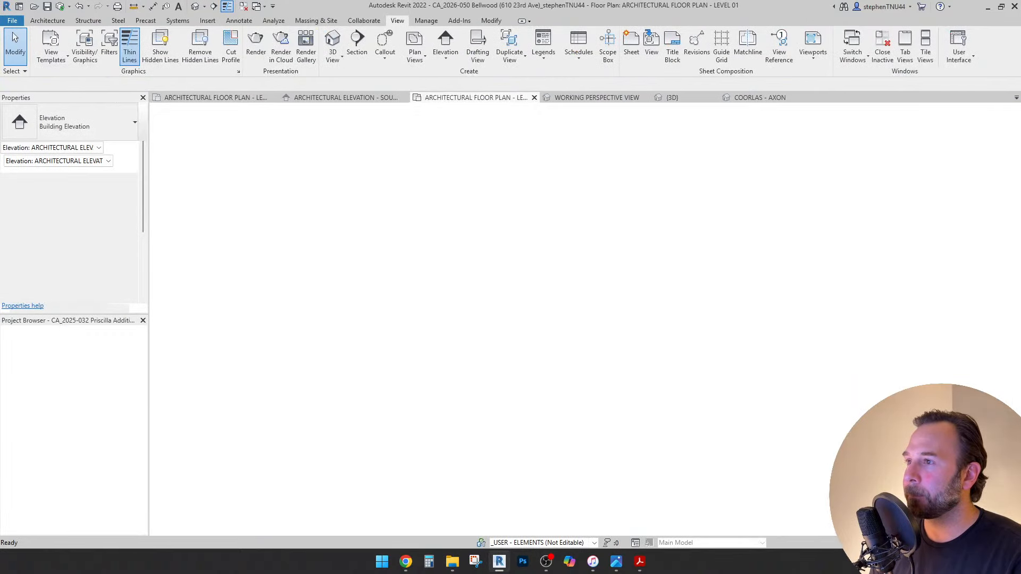
# Select the horizontal interior wall and its cased opening to inspect them.
pyautogui.scroll(-6, 525, 296)
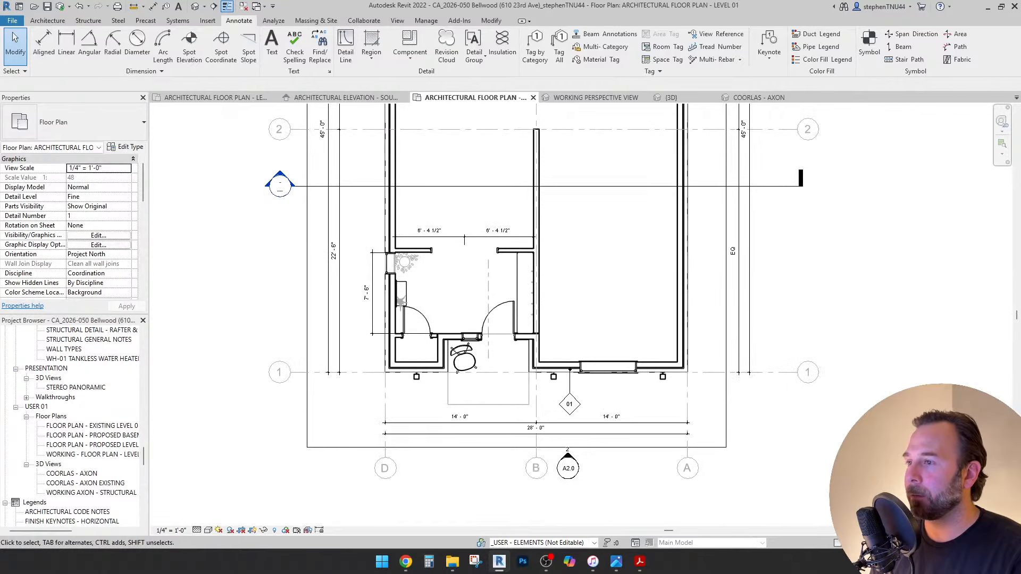
pyautogui.moveTo(525, 296); pyautogui.dragTo(496, 363, button='middle')
pyautogui.scroll(4, 487, 338)
pyautogui.click(510, 333)
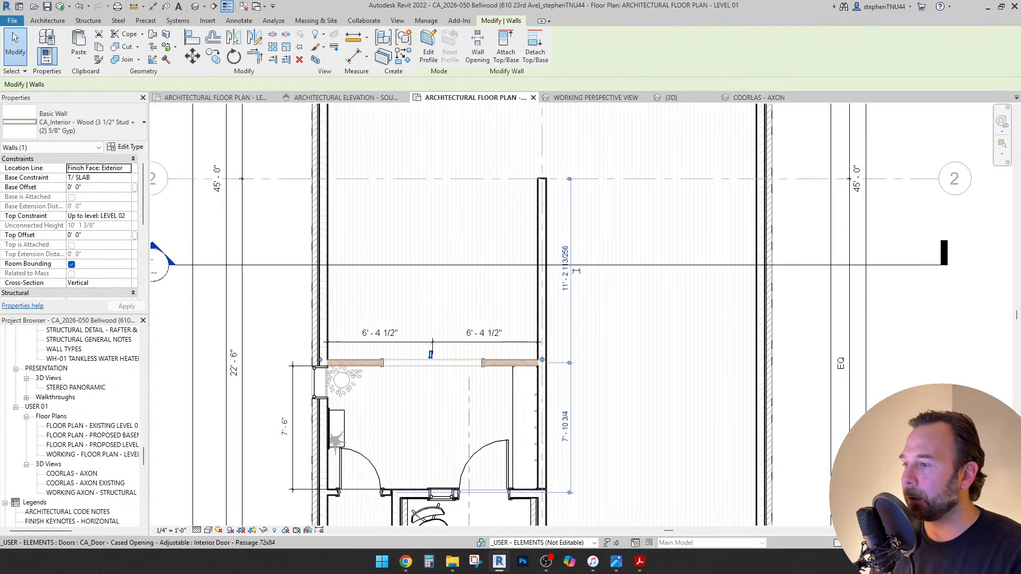
pyautogui.scroll(1, 386, 361)
pyautogui.click(386, 361)
pyautogui.moveTo(506, 234); pyautogui.dragTo(507, 307, button='middle')
pyautogui.scroll(-2, 507, 307)
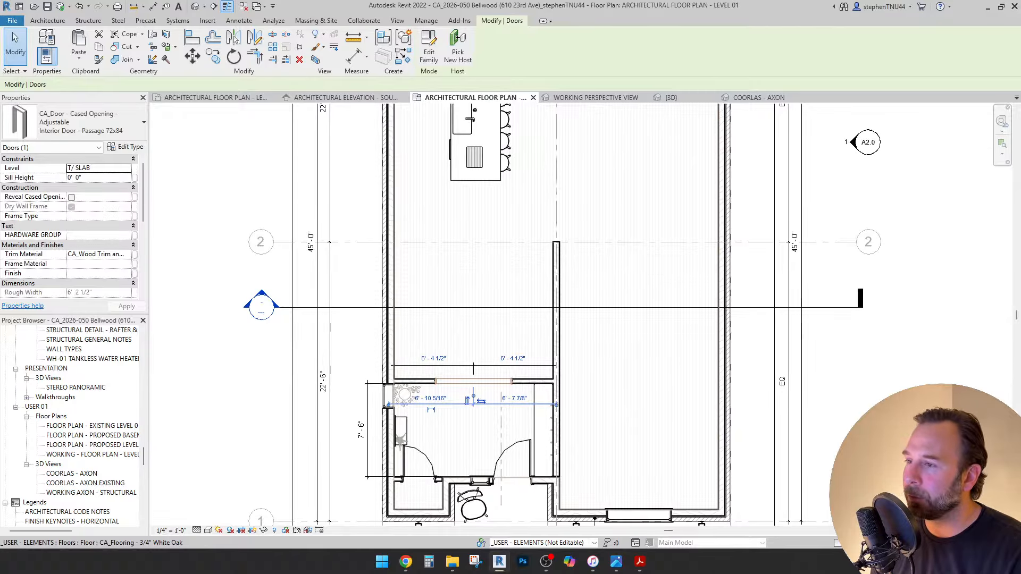
pyautogui.press('Escape')
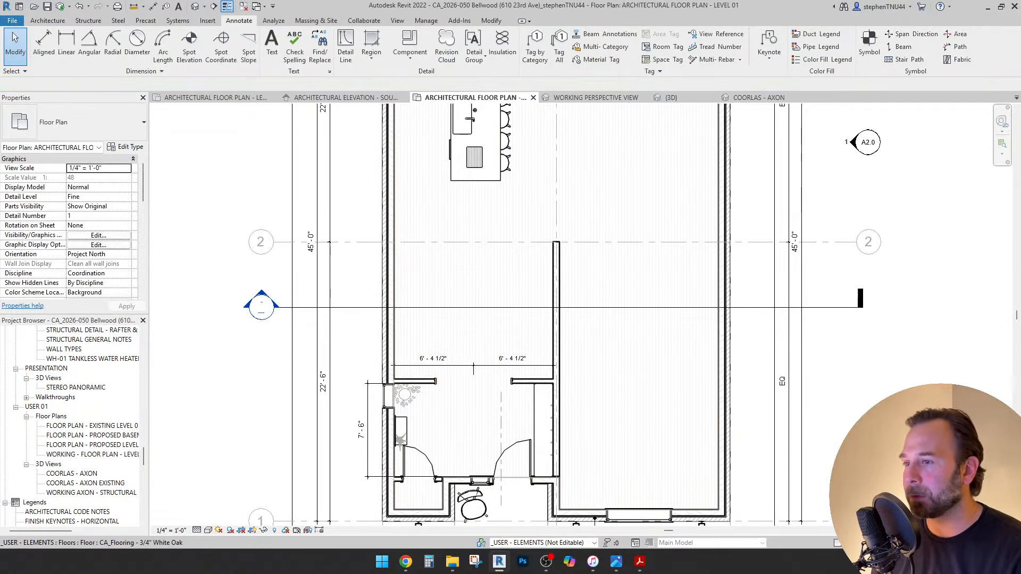
# Copy the interior wall with its cased opening further up the plan.
pyautogui.scroll(-1, 631, 297)
pyautogui.moveTo(631, 297); pyautogui.dragTo(617, 396, button='middle')
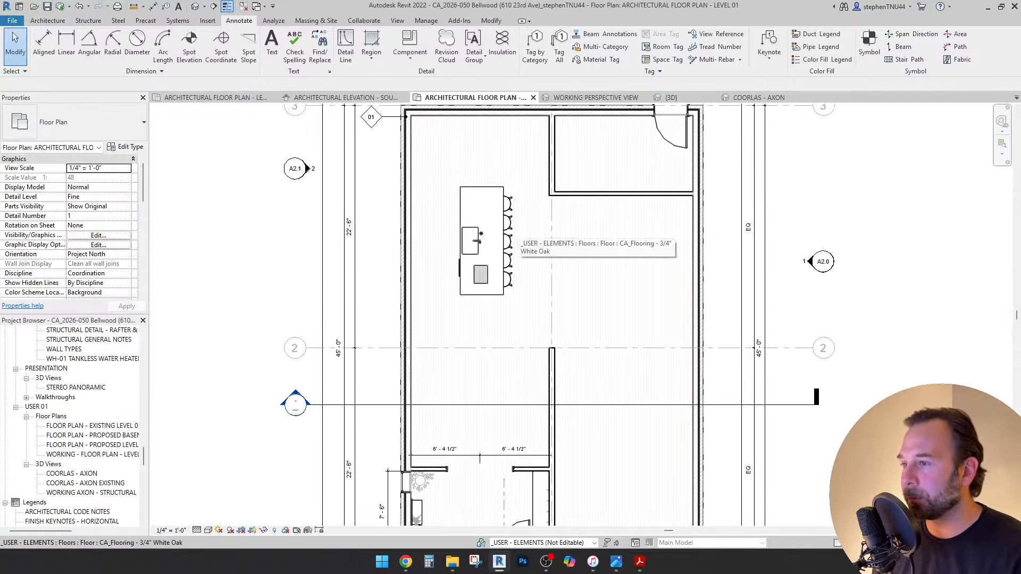
pyautogui.scroll(-2, 511, 226)
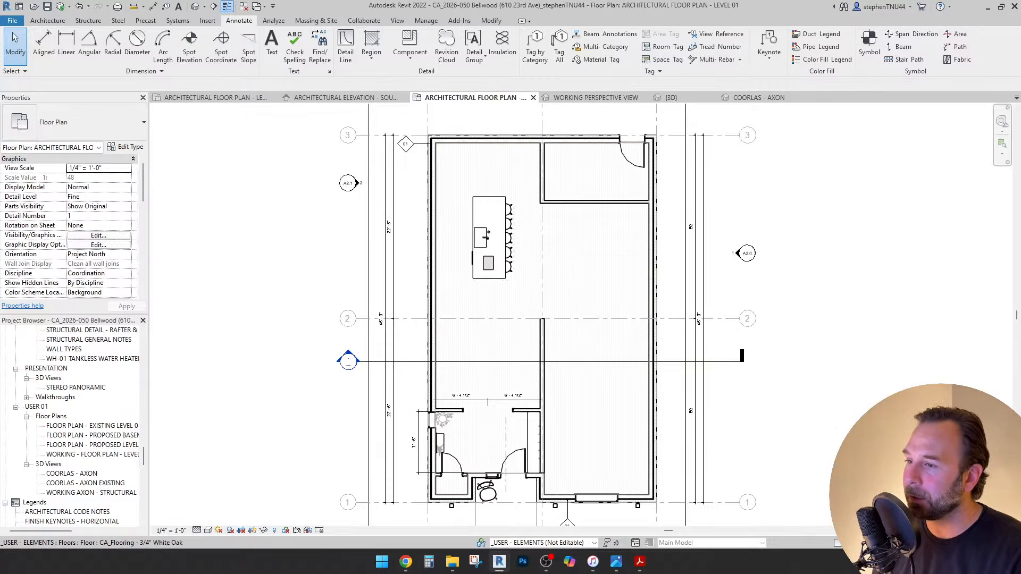
pyautogui.scroll(2, 548, 402)
pyautogui.scroll(-1, 535, 344)
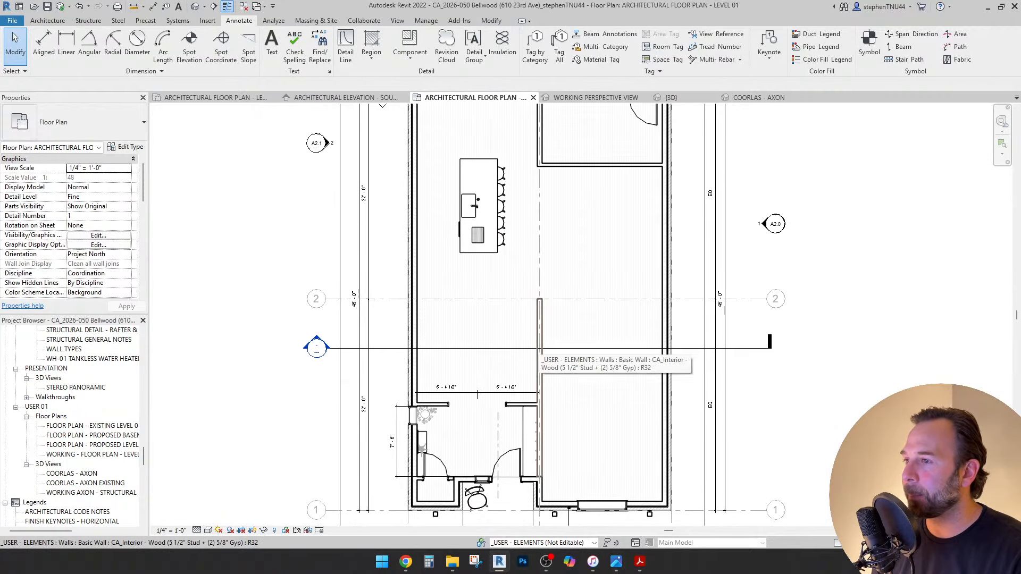
pyautogui.moveTo(536, 344); pyautogui.dragTo(520, 368, button='middle')
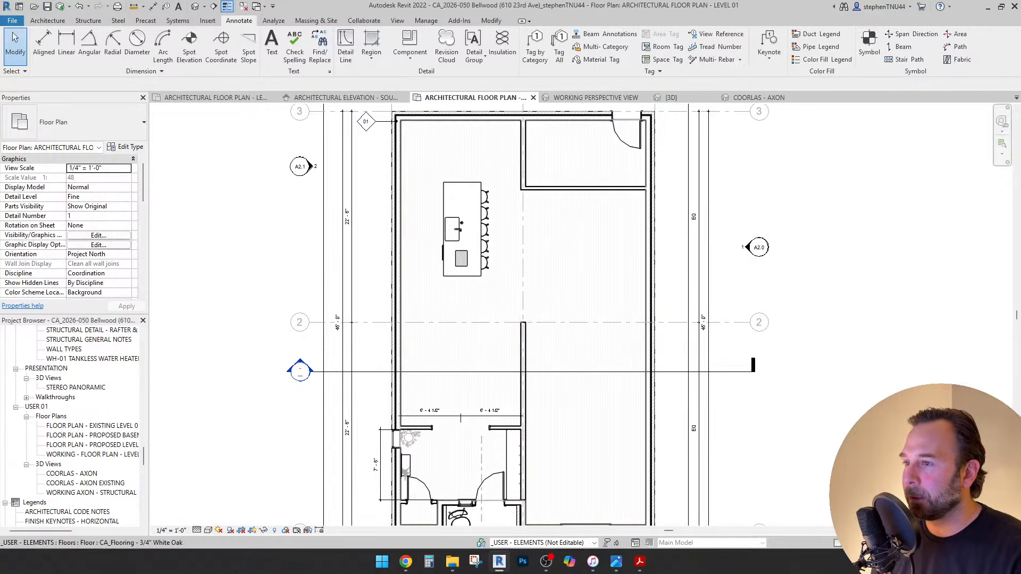
pyautogui.moveTo(560, 201); pyautogui.dragTo(563, 180, button='middle')
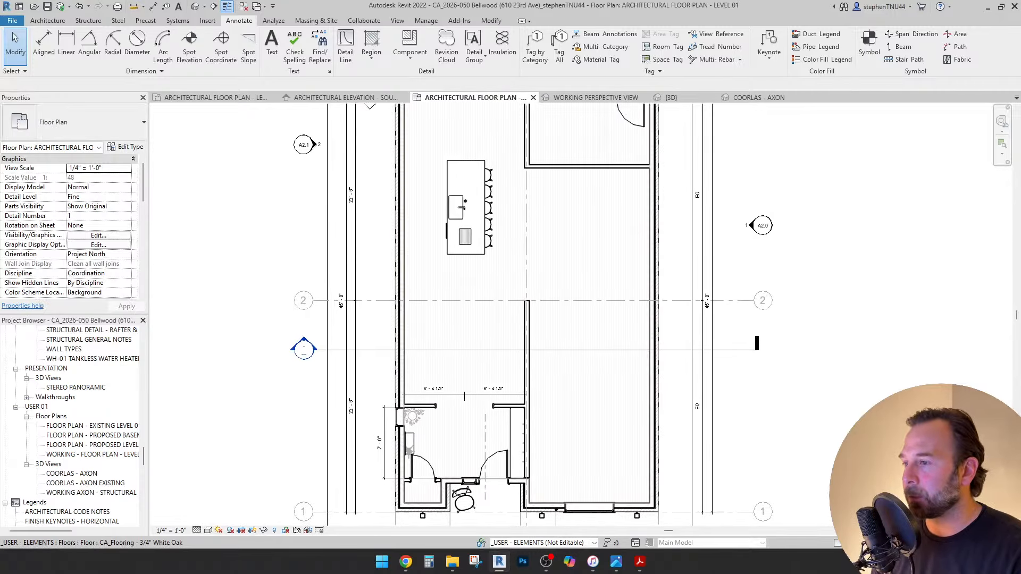
pyautogui.scroll(2, 479, 400)
pyautogui.click(396, 408)
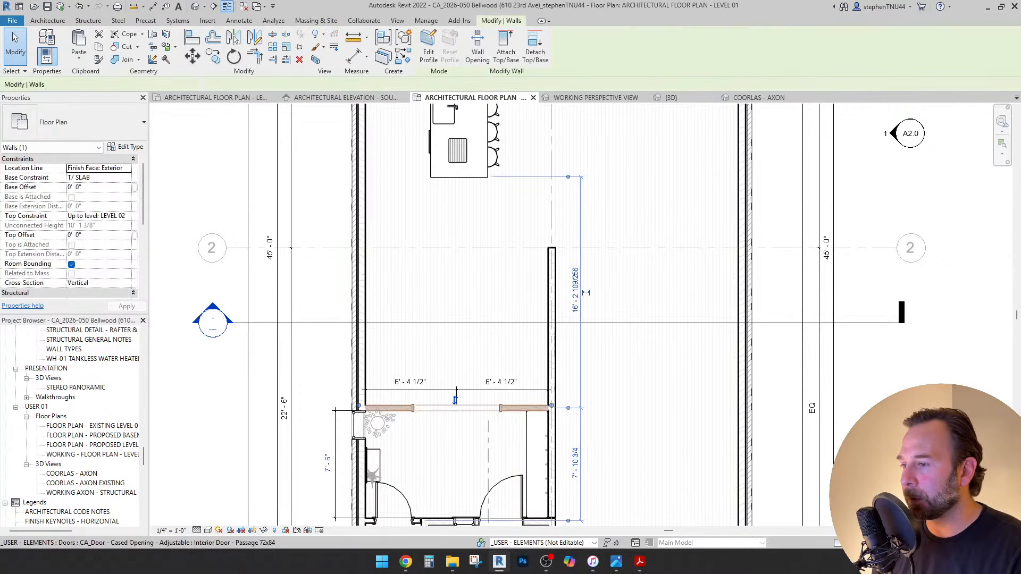
pyautogui.scroll(3, 397, 412)
pyautogui.keyDown('ctrl'); pyautogui.click(579, 404); pyautogui.keyUp('ctrl')
pyautogui.scroll(-1, 520, 346)
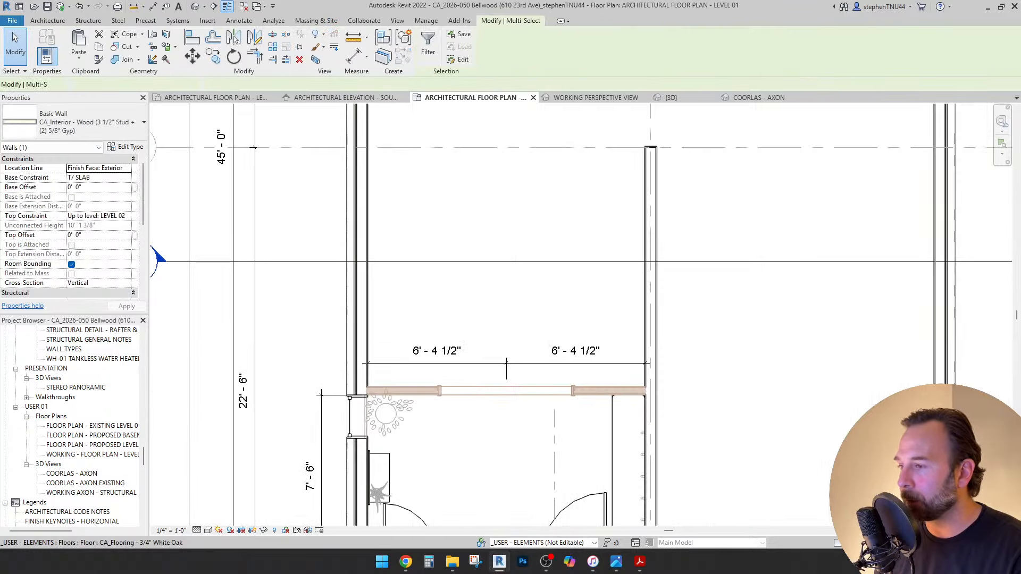
pyautogui.click(213, 56)
pyautogui.click(321, 375)
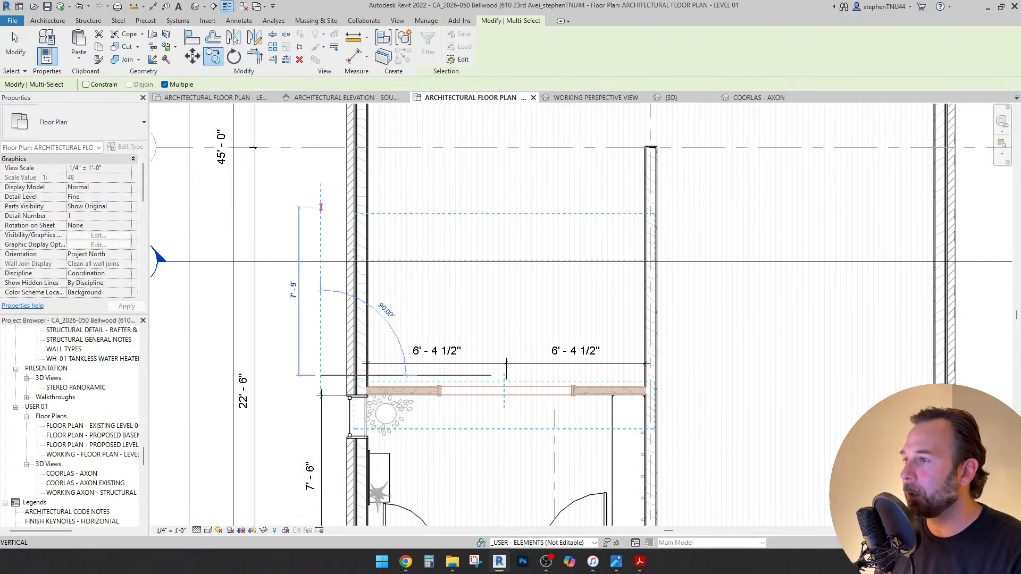
pyautogui.click(321, 176)
# Start an Align (AL) on the copied wall, then cancel it.
pyautogui.press('a')
pyautogui.press('l')
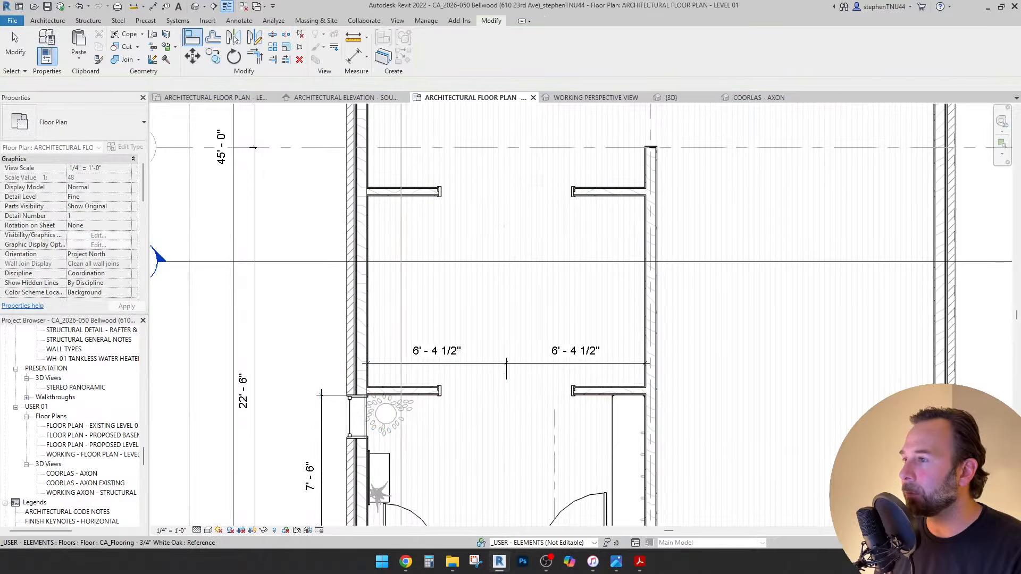
pyautogui.scroll(3, 399, 192)
pyautogui.scroll(-4, 433, 174)
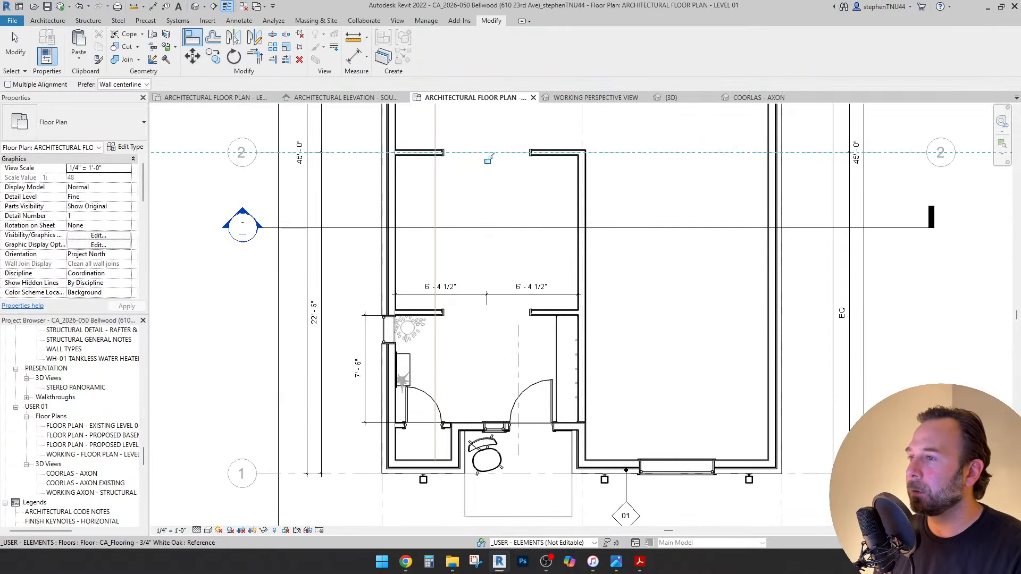
pyautogui.press('Escape')
pyautogui.press('Escape')
pyautogui.scroll(-2, 428, 193)
# Delete the cased opening at grid line 2.
pyautogui.moveTo(428, 193); pyautogui.dragTo(366, 279, button='middle')
pyautogui.scroll(1, 444, 322)
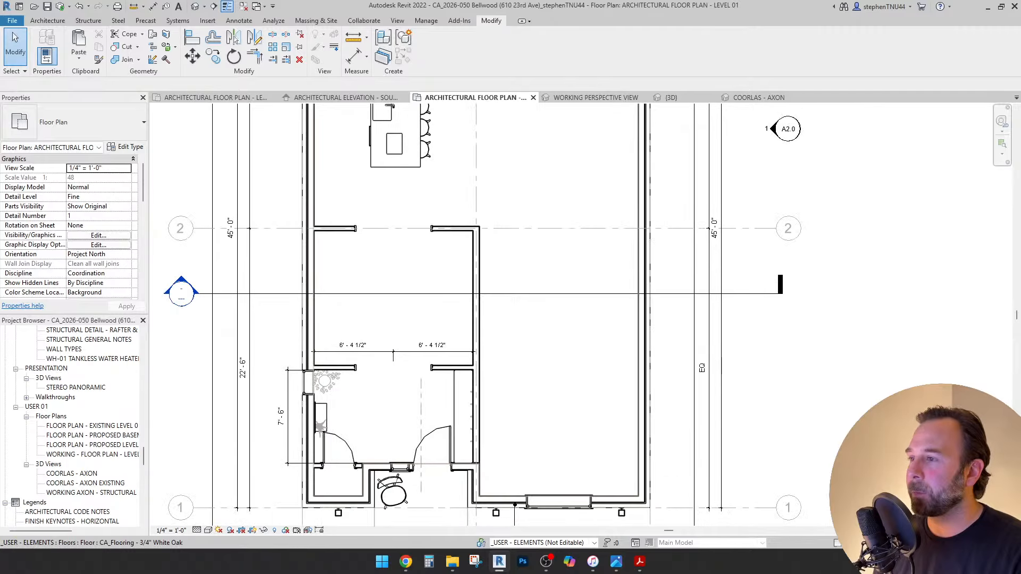
pyautogui.scroll(-2, 444, 321)
pyautogui.moveTo(444, 322); pyautogui.dragTo(480, 343, button='middle')
pyautogui.scroll(3, 497, 316)
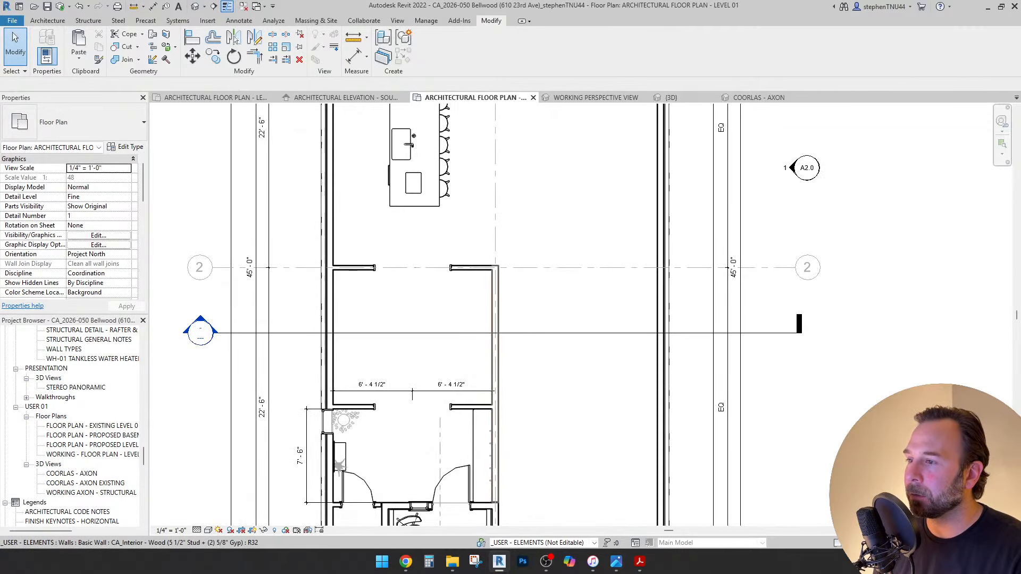
pyautogui.scroll(1, 404, 271)
pyautogui.click(412, 267)
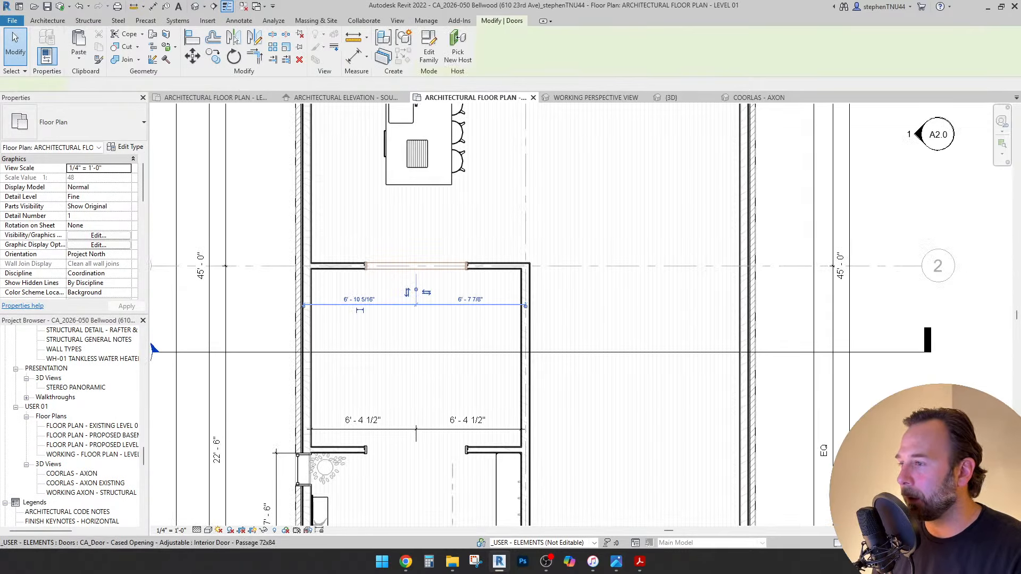
pyautogui.scroll(-1, 414, 270)
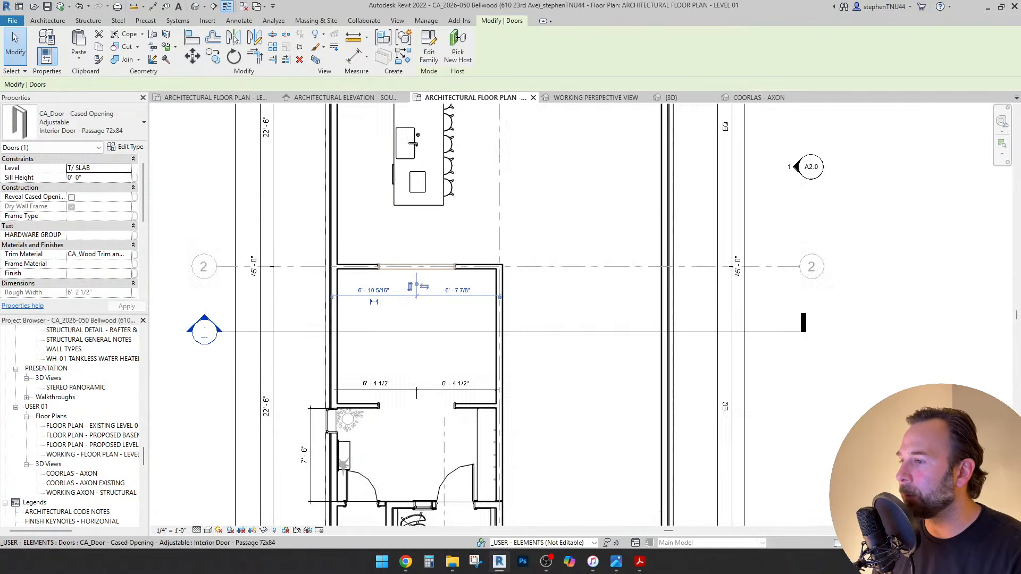
pyautogui.moveTo(415, 270); pyautogui.dragTo(408, 241, button='middle')
pyautogui.press('Delete')
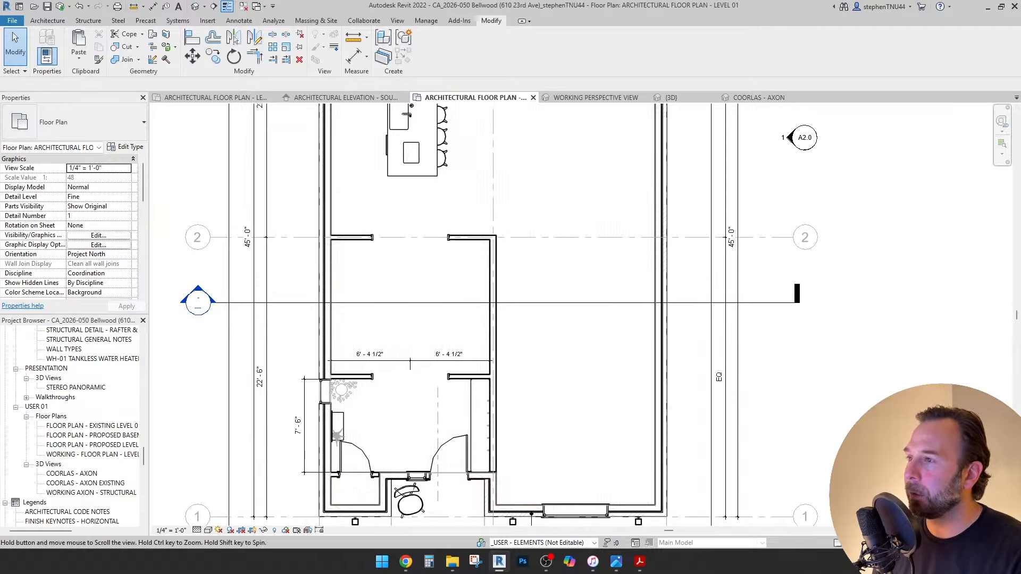
pyautogui.moveTo(408, 241); pyautogui.dragTo(415, 366, button='middle')
pyautogui.scroll(-1, 459, 305)
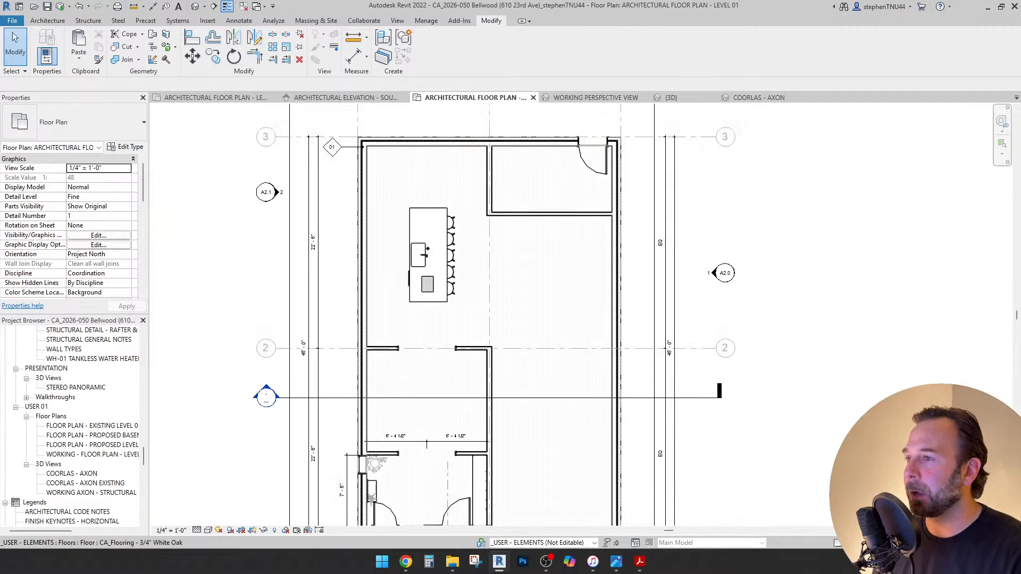
# Add an aligned dimension across the upper-right room and set it to 7'-6" to move its lower wall.
pyautogui.scroll(1, 638, 112)
pyautogui.click(239, 20)
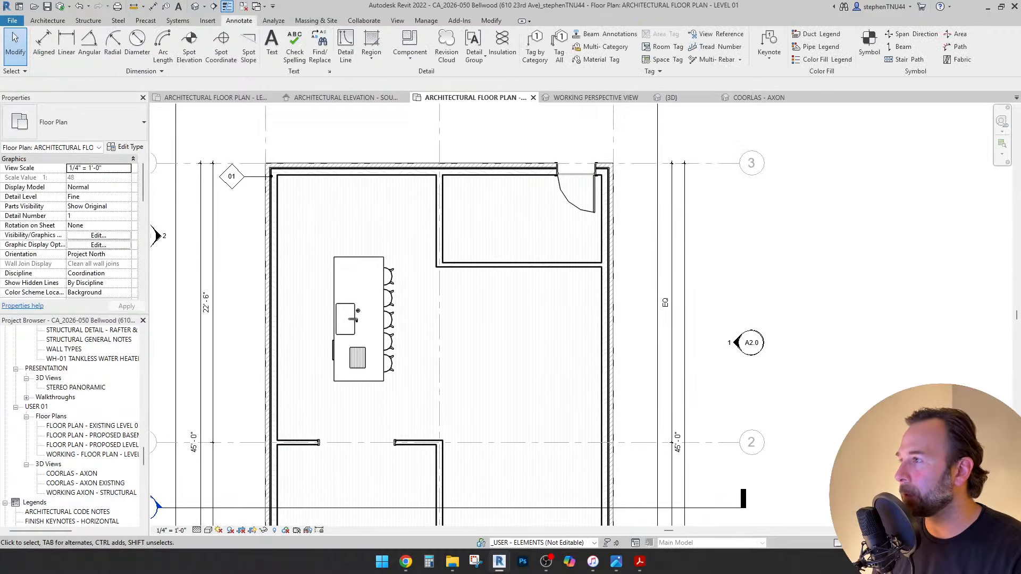
pyautogui.click(44, 45)
pyautogui.scroll(3, 478, 178)
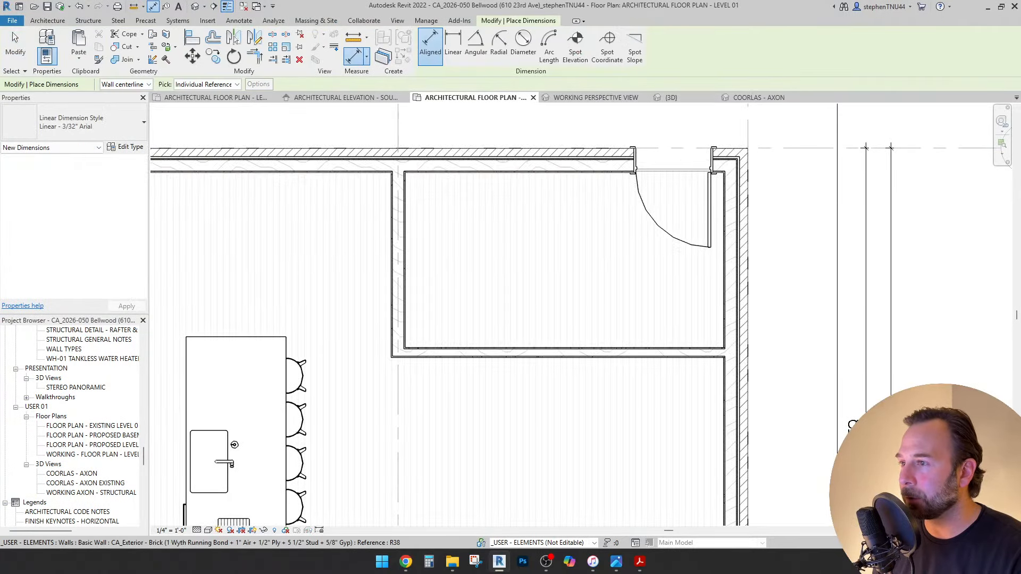
pyautogui.scroll(2, 495, 341)
pyautogui.click(495, 353)
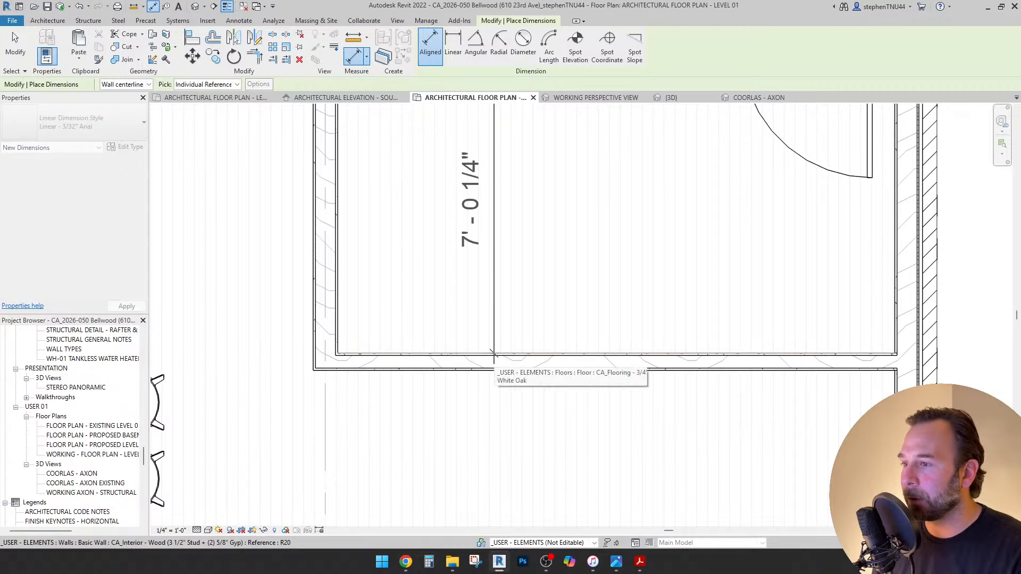
pyautogui.scroll(-3, 495, 352)
pyautogui.click(713, 286)
pyautogui.press('Escape')
pyautogui.press('Escape')
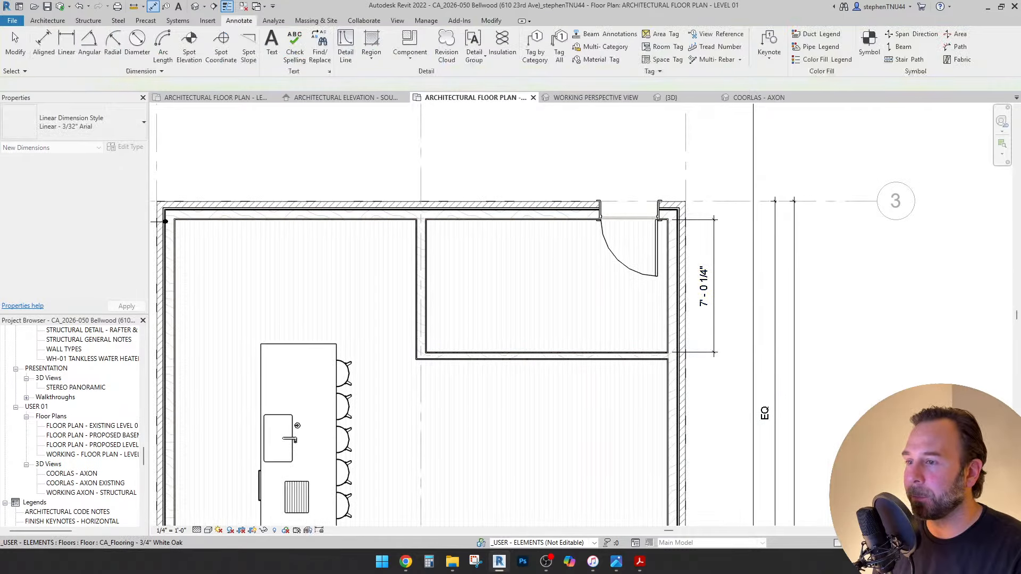
pyautogui.click(638, 355)
pyautogui.click(703, 286)
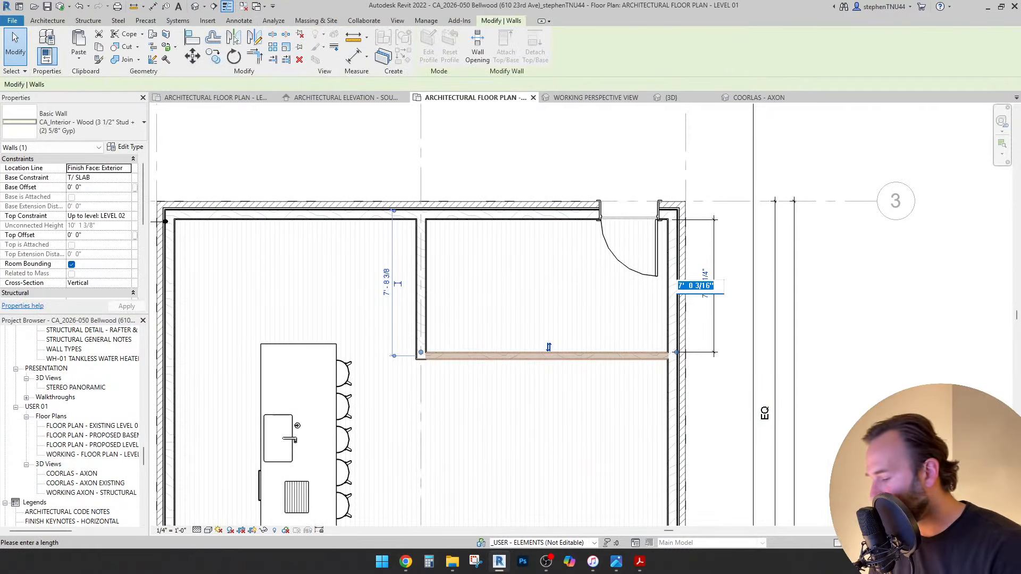
pyautogui.press('Return')
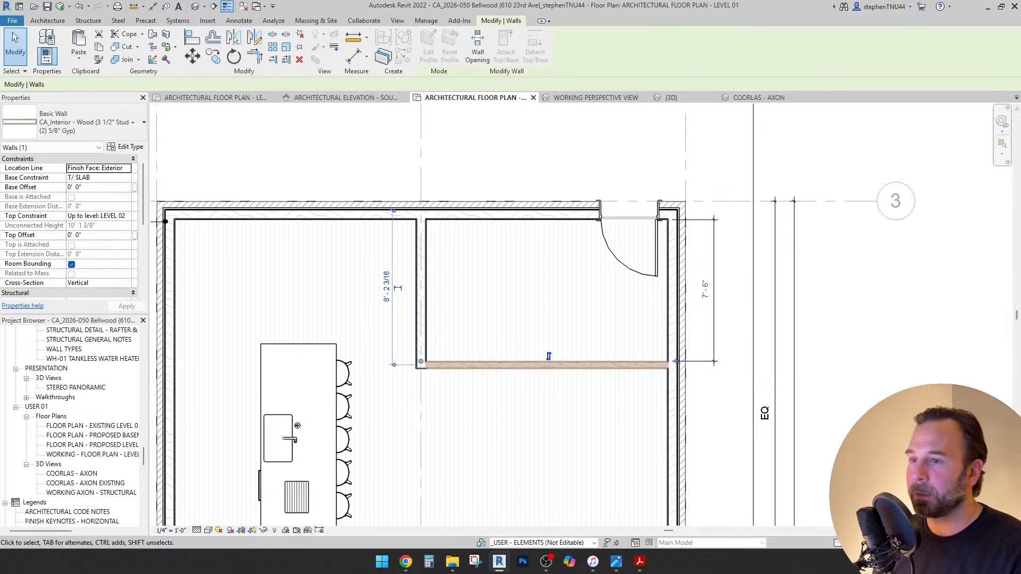
pyautogui.press('Escape')
# Copy the cased opening near grid 2 two feet to the right.
pyautogui.scroll(-3, 549, 356)
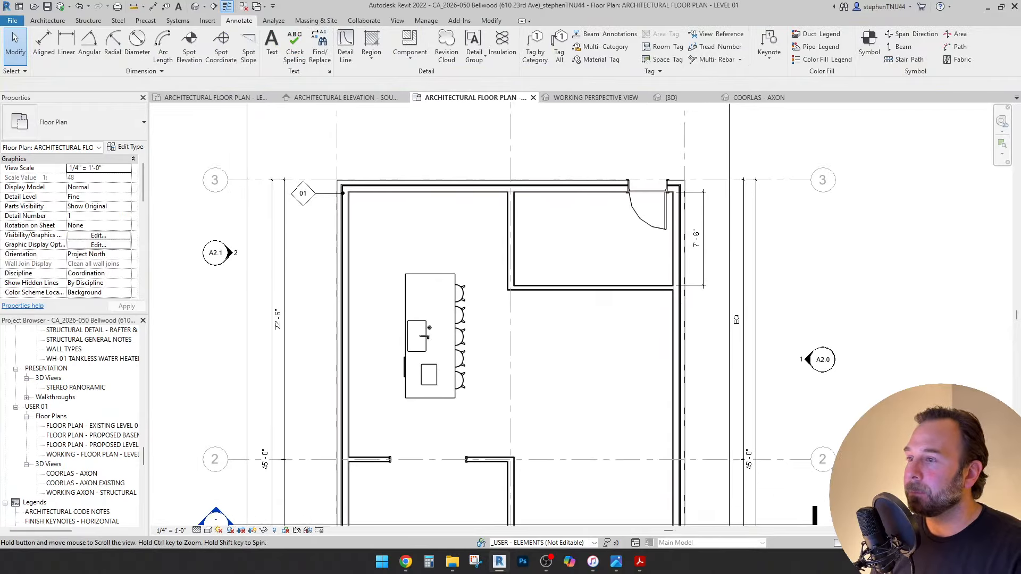
pyautogui.click(437, 455)
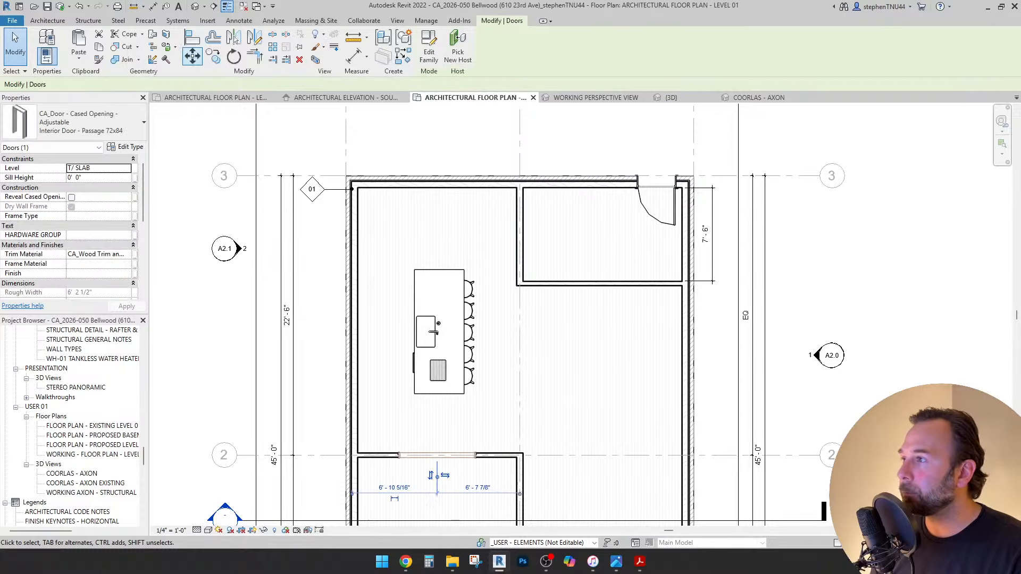
pyautogui.scroll(3, 407, 466)
pyautogui.press('c')
pyautogui.press('o')
pyautogui.click(451, 441)
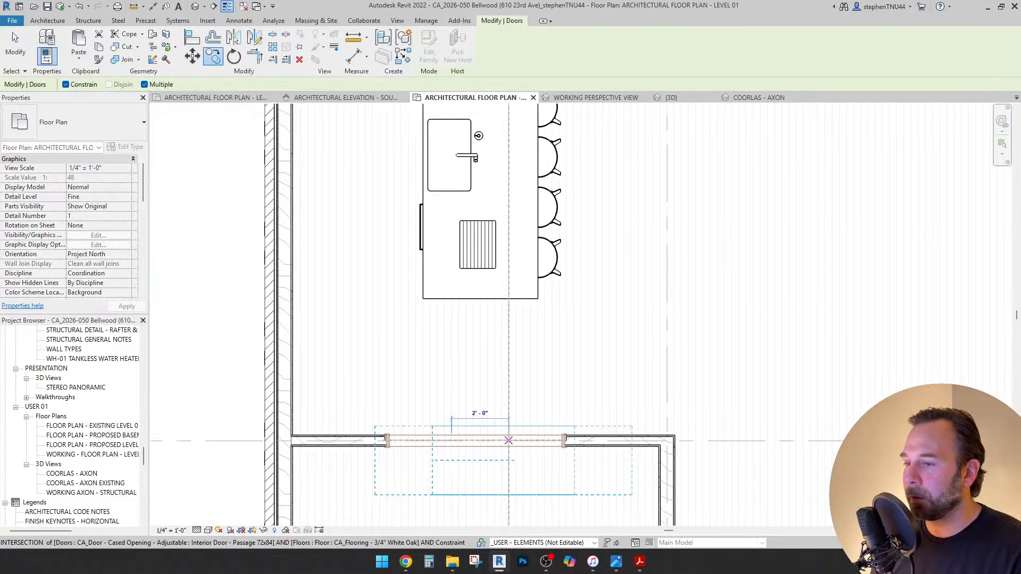
pyautogui.click(509, 440)
pyautogui.press('Escape')
# Use Create Similar (CS) to place a cased opening in the room's left vertical wall.
pyautogui.scroll(-2, 533, 409)
pyautogui.moveTo(533, 409); pyautogui.dragTo(473, 433, button='middle')
pyautogui.press('c')
pyautogui.press('s')
pyautogui.moveTo(550, 160); pyautogui.dragTo(522, 235, button='middle')
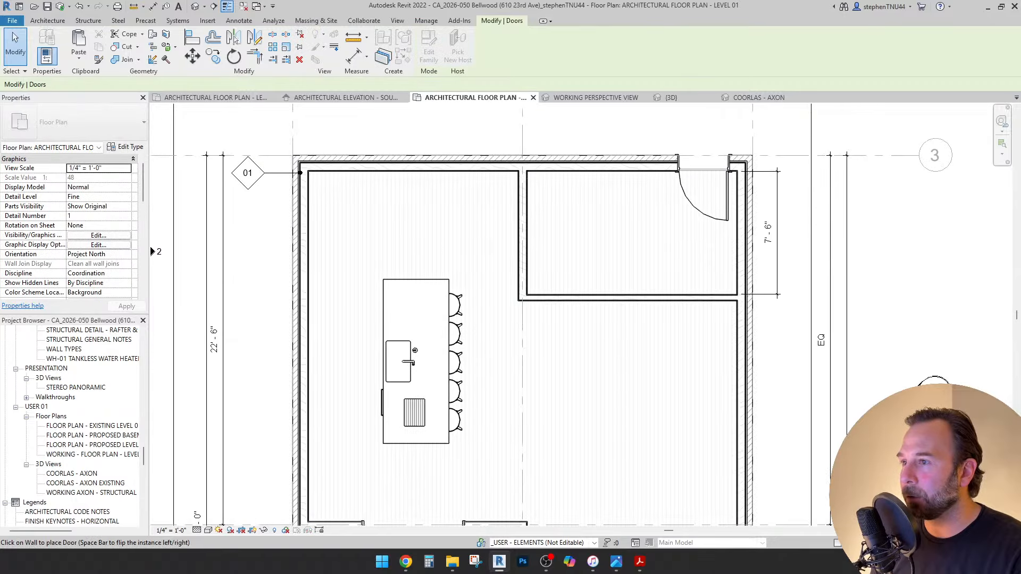
pyautogui.click(522, 230)
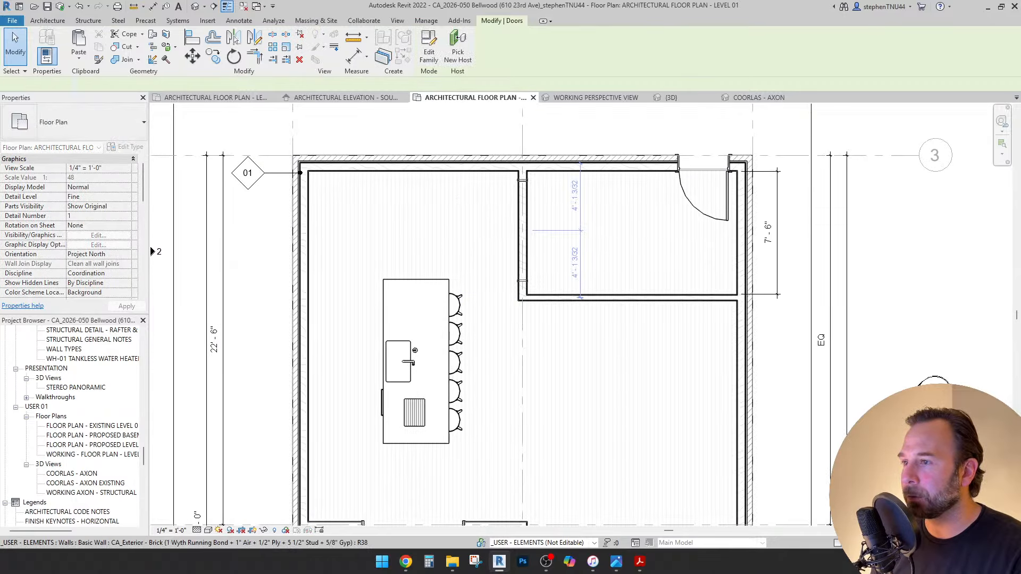
pyautogui.scroll(-2, 463, 161)
pyautogui.press('Escape')
pyautogui.scroll(-1, 479, 144)
pyautogui.scroll(1, 510, 267)
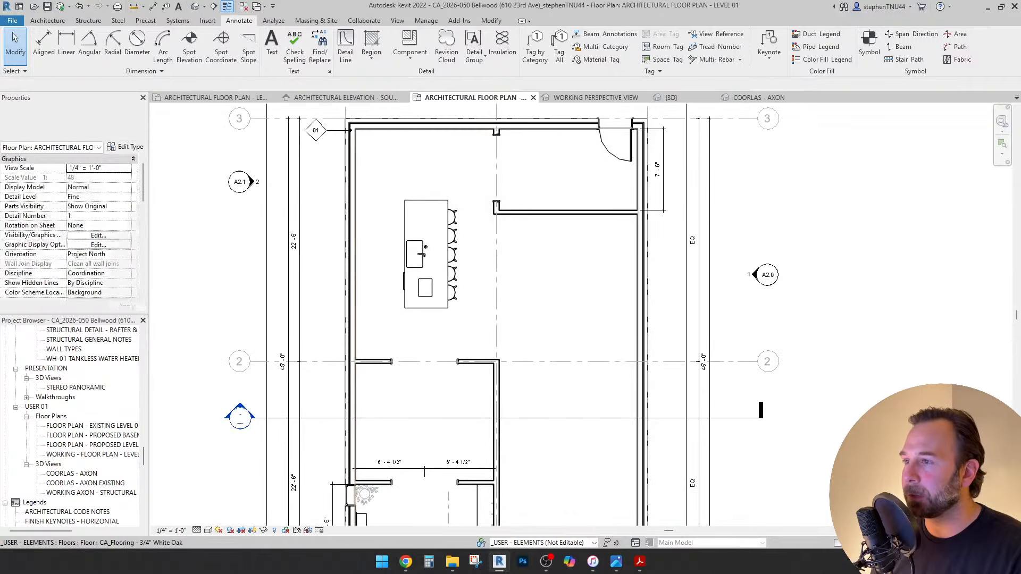
# Rotate the kitchen island group by -90°.
pyautogui.scroll(-2, 514, 286)
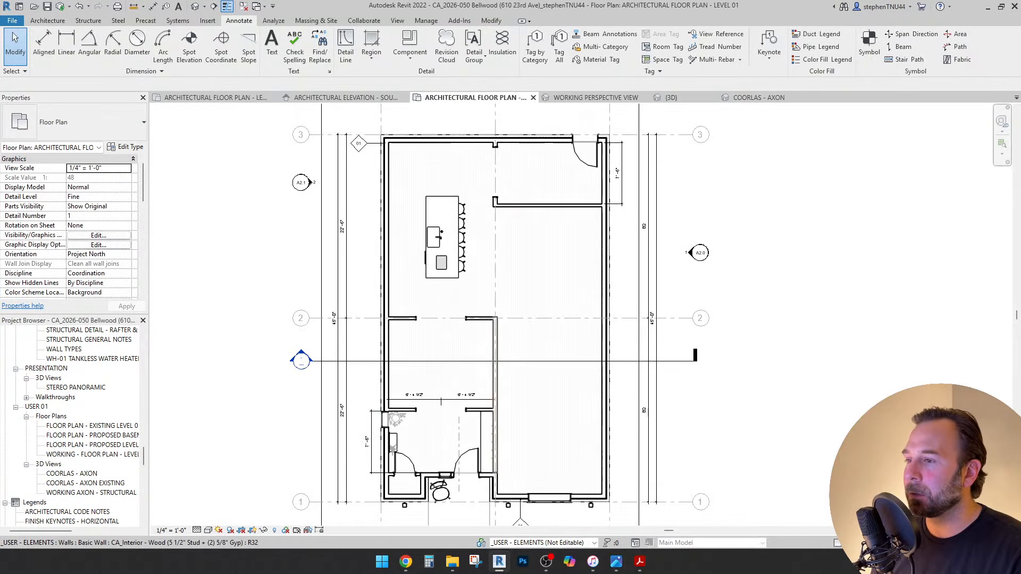
pyautogui.scroll(3, 515, 286)
pyautogui.scroll(-1, 516, 282)
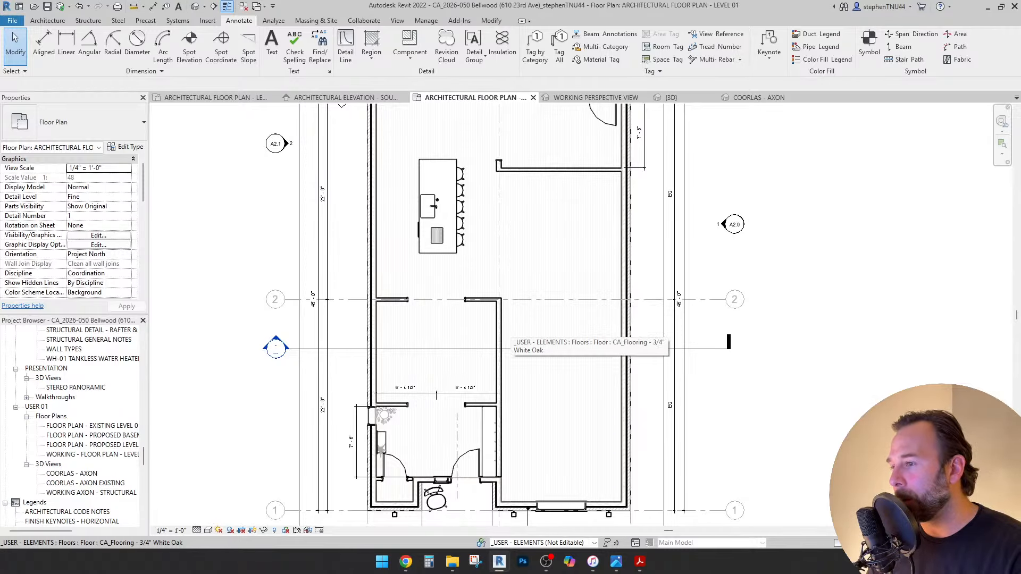
pyautogui.scroll(-1, 515, 281)
pyautogui.scroll(-1, 515, 282)
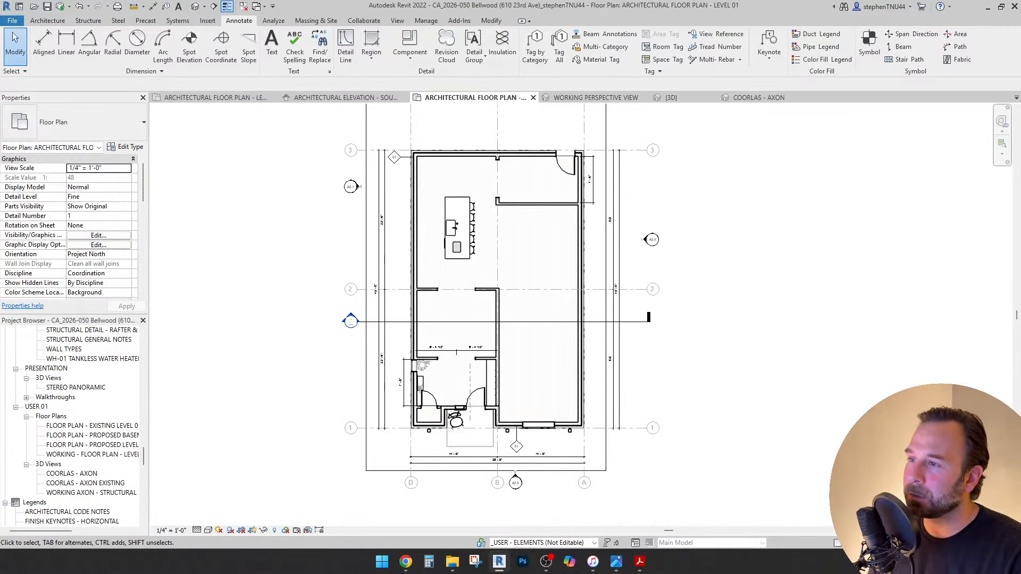
pyautogui.scroll(3, 468, 229)
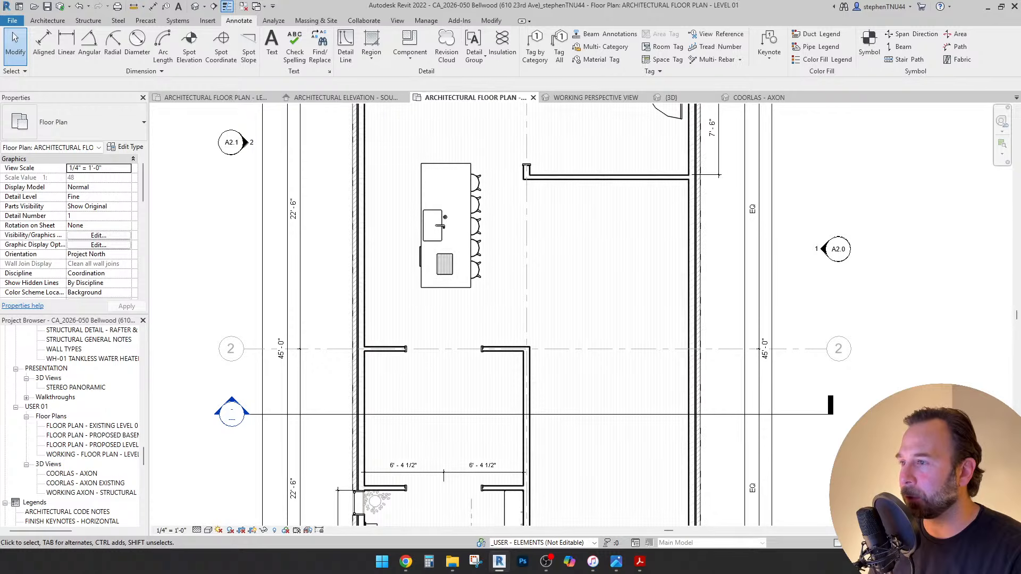
pyautogui.scroll(-1, 455, 346)
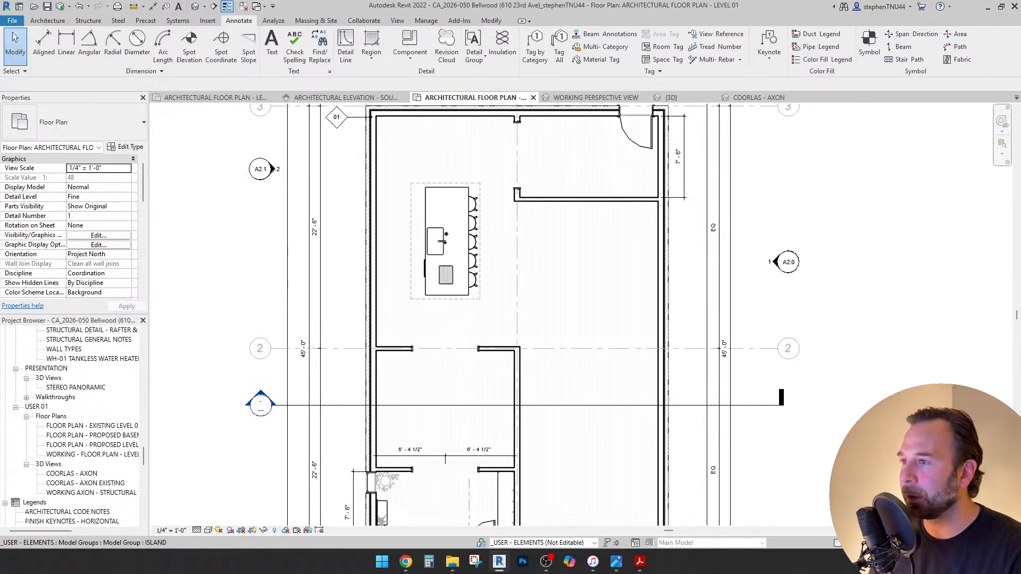
pyautogui.moveTo(468, 229); pyautogui.dragTo(469, 274, button='middle')
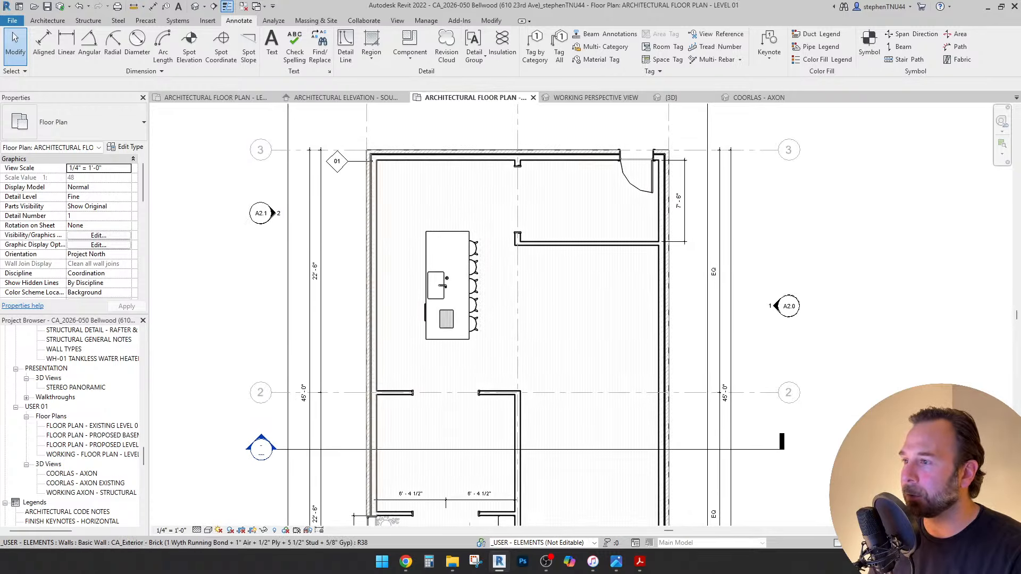
pyautogui.click(468, 329)
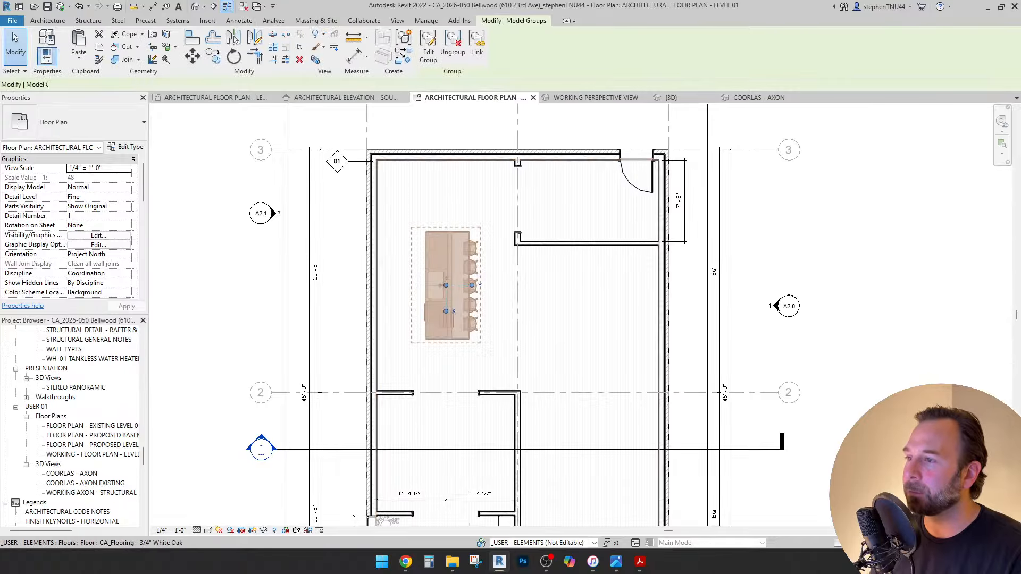
pyautogui.click(234, 56)
pyautogui.click(375, 267)
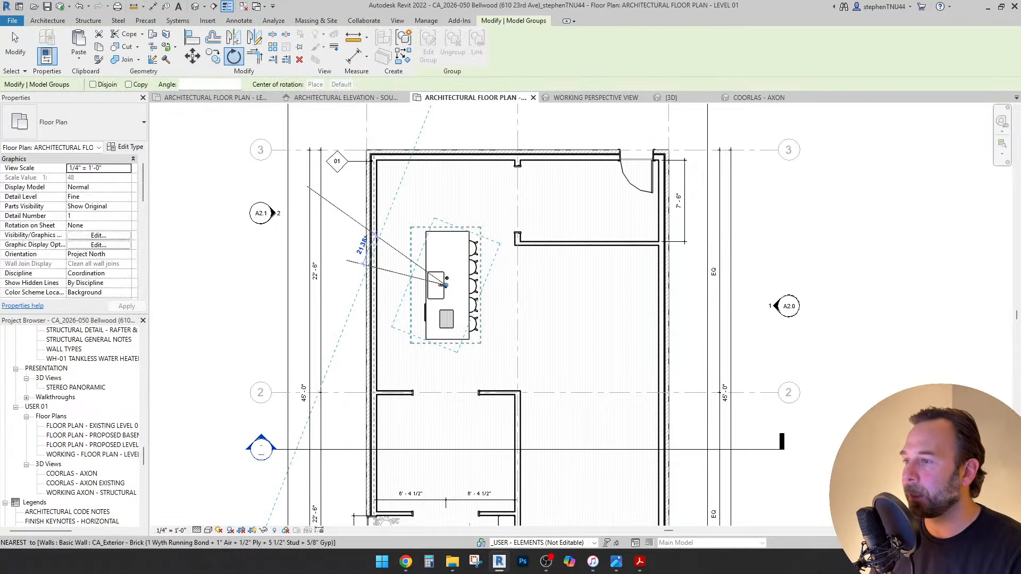
pyautogui.write('-90')
pyautogui.press('Return')
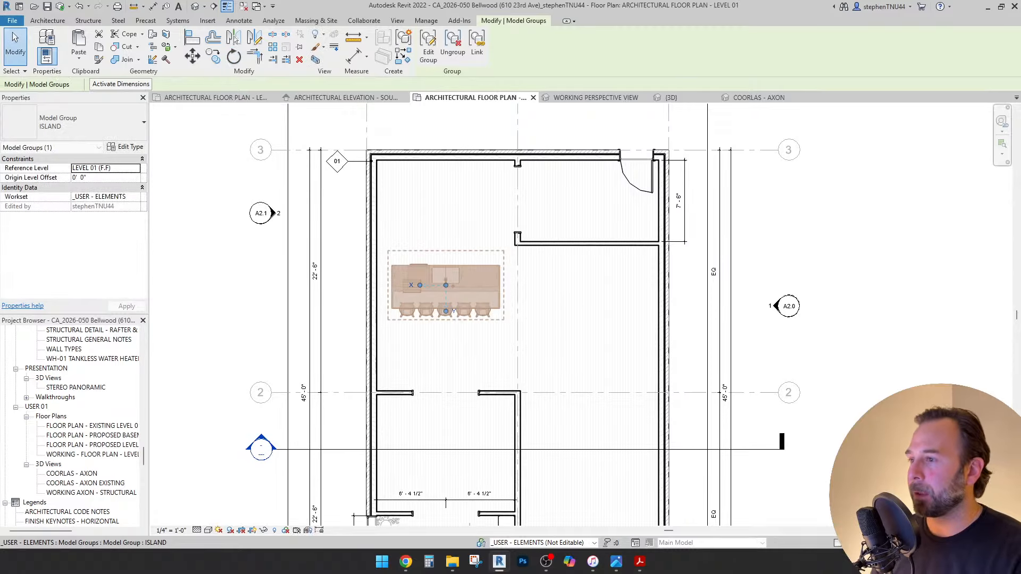
# Move the island group up and left toward the back wall.
pyautogui.moveTo(446, 285); pyautogui.dragTo(431, 221)
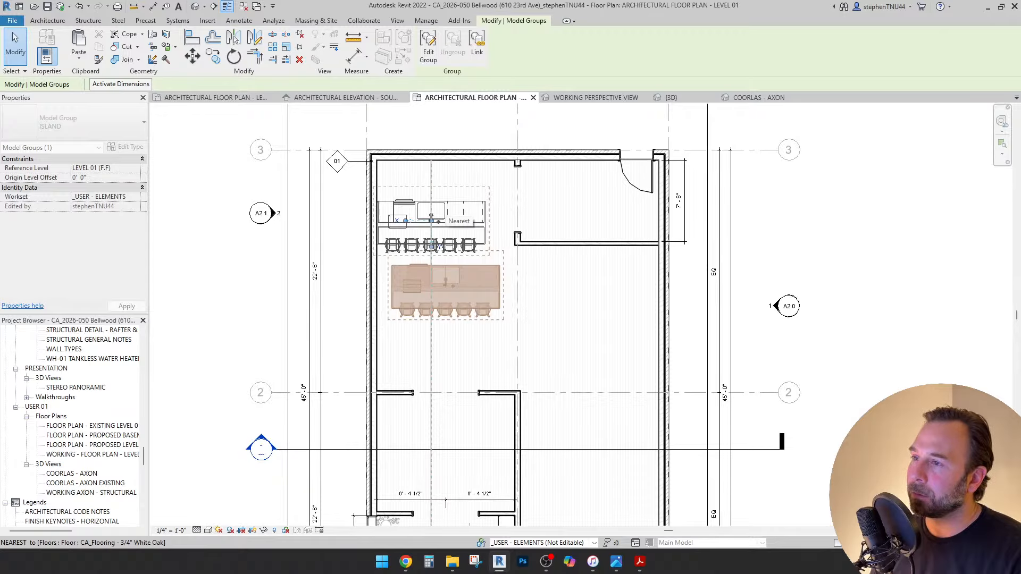
pyautogui.moveTo(431, 220); pyautogui.dragTo(431, 221)
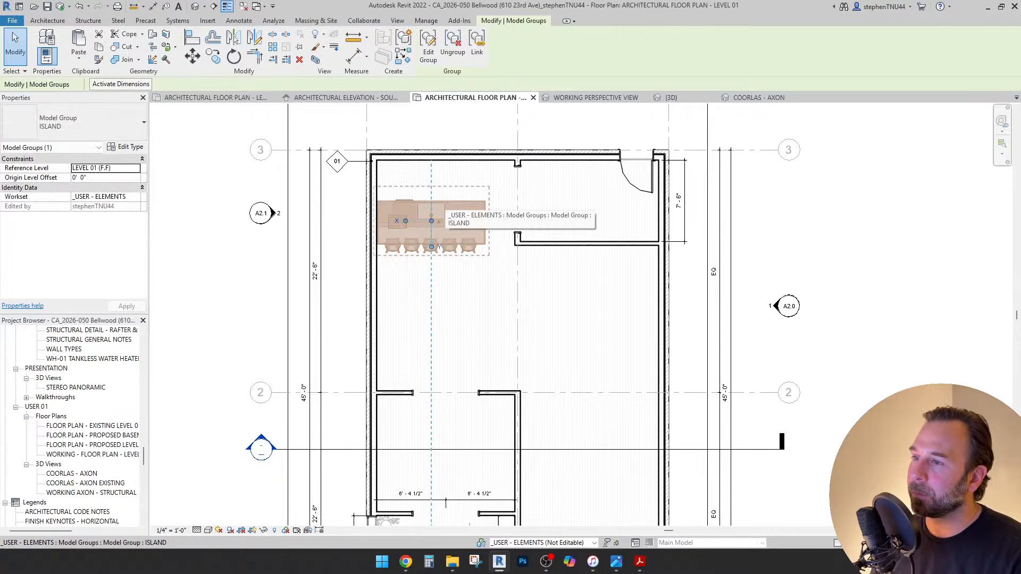
pyautogui.scroll(-2, 642, 278)
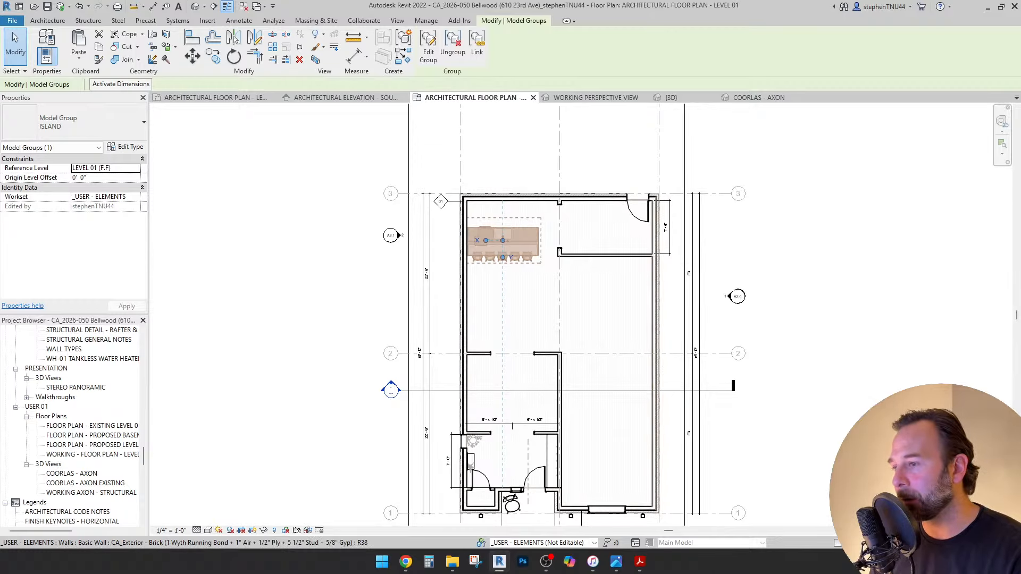
pyautogui.scroll(3, 519, 409)
pyautogui.scroll(-2, 503, 355)
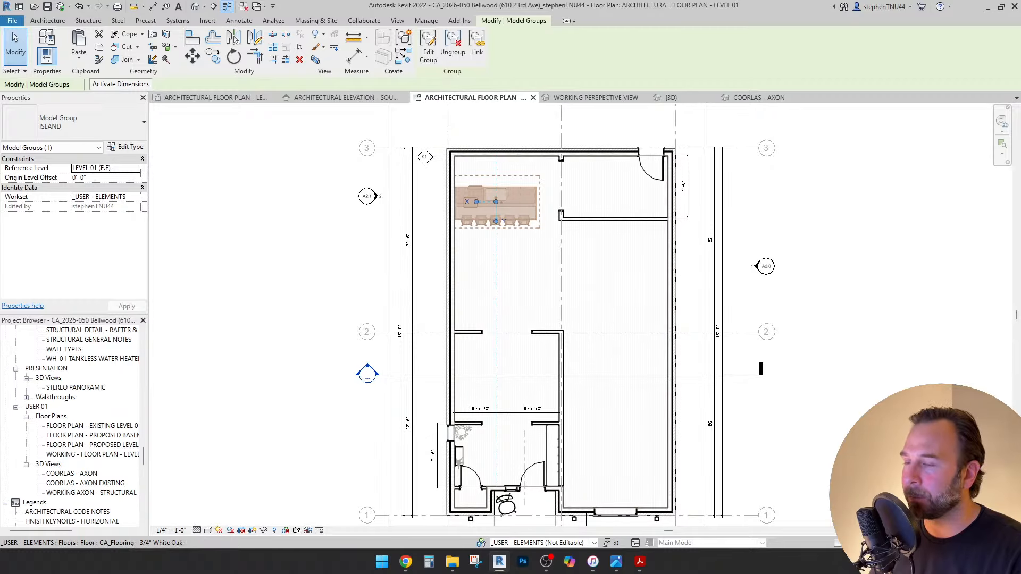
pyautogui.moveTo(503, 355); pyautogui.dragTo(473, 370, button='middle')
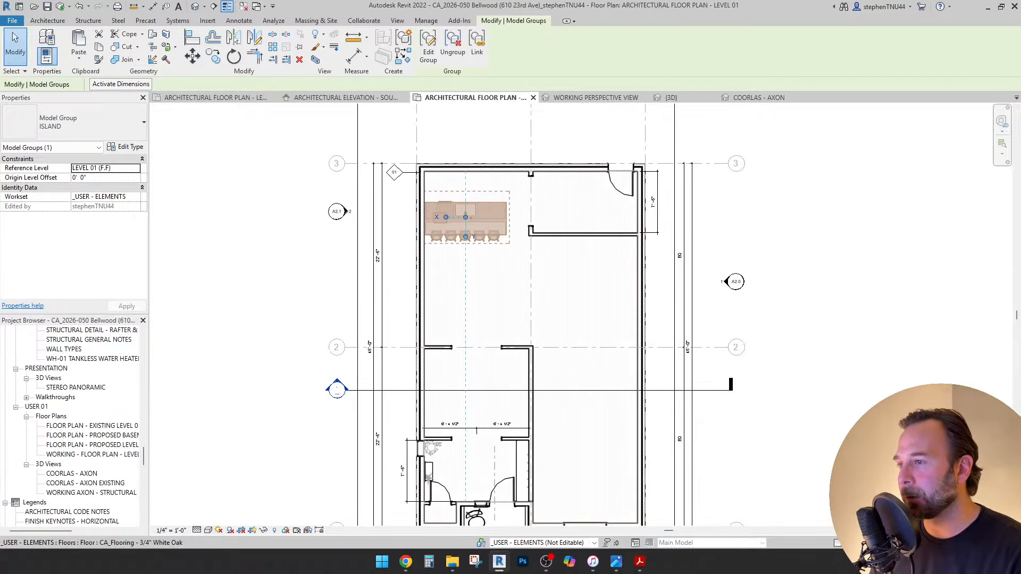
pyautogui.scroll(-3, 504, 289)
pyautogui.press('Escape')
# Nudge the ISLAND group slightly down and right, then deselect it.
pyautogui.scroll(2, 492, 271)
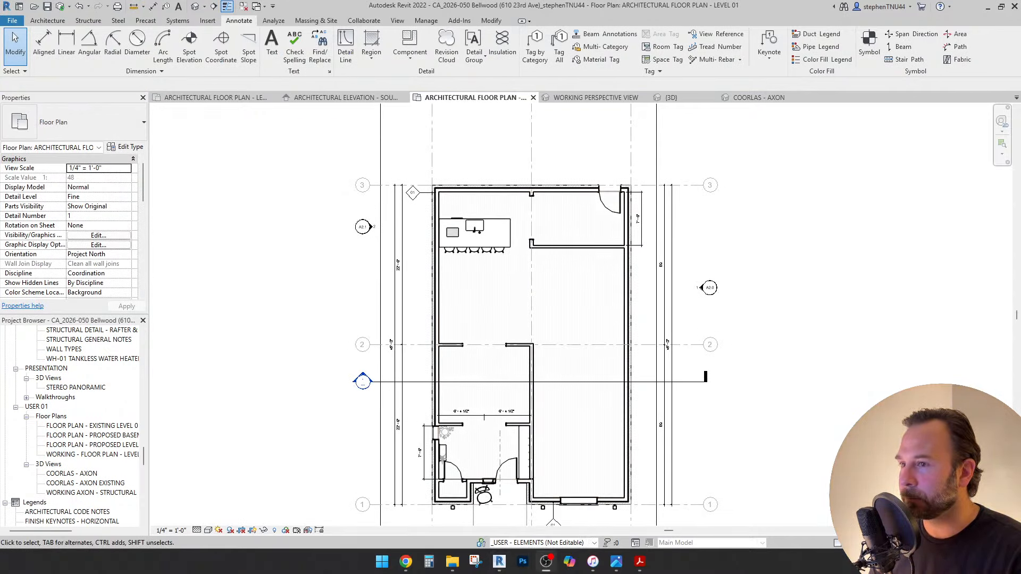
pyautogui.scroll(2, 512, 300)
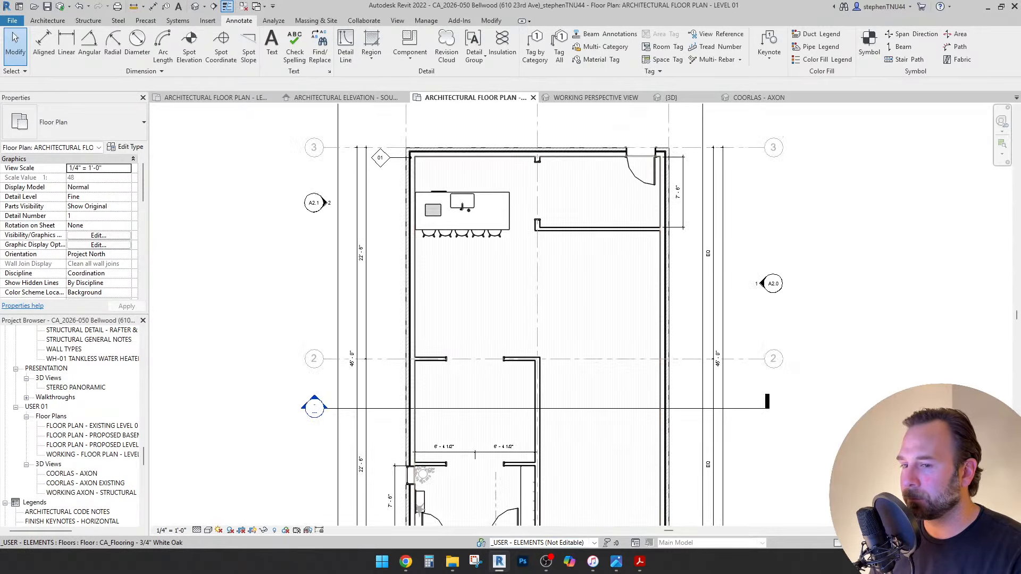
pyautogui.scroll(1, 548, 209)
pyautogui.scroll(-1, 501, 321)
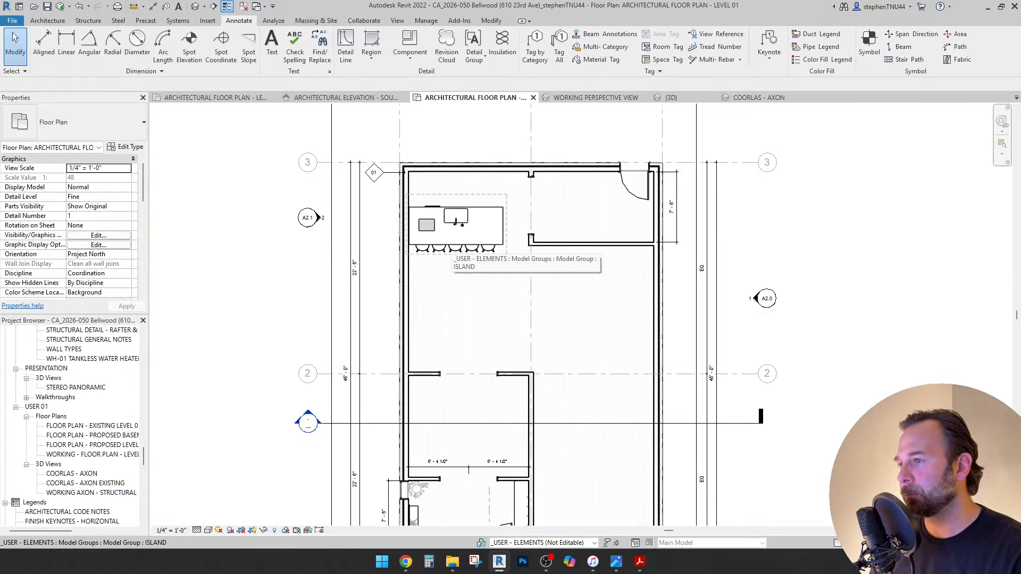
pyautogui.moveTo(456, 222); pyautogui.dragTo(466, 245)
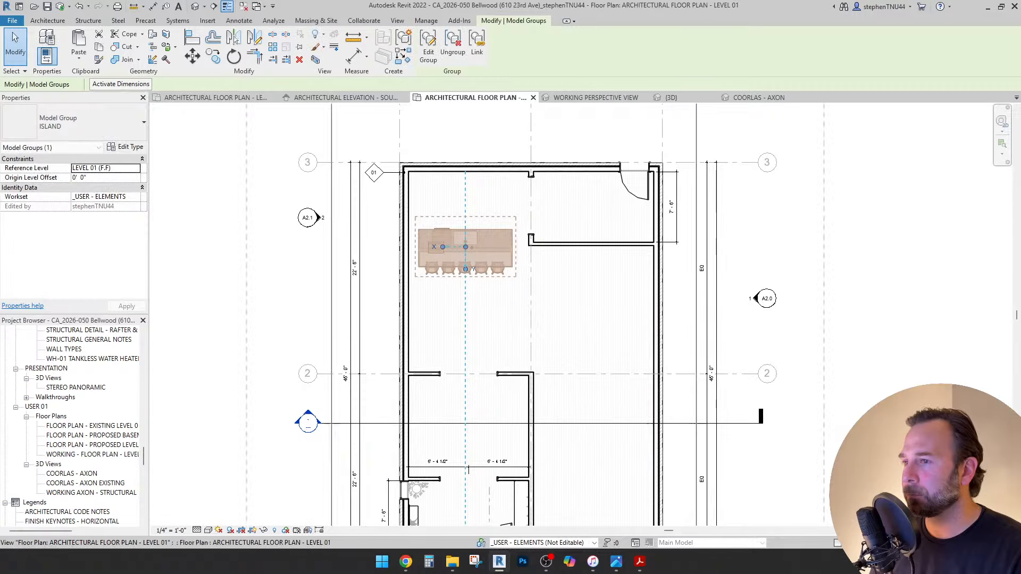
pyautogui.press('Escape')
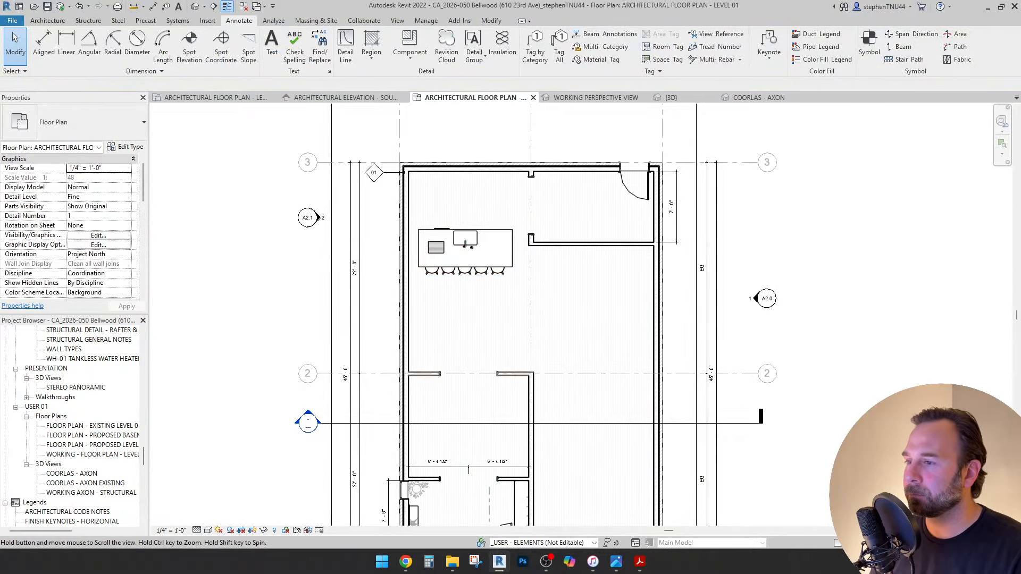
pyautogui.moveTo(530, 383); pyautogui.dragTo(528, 313, button='middle')
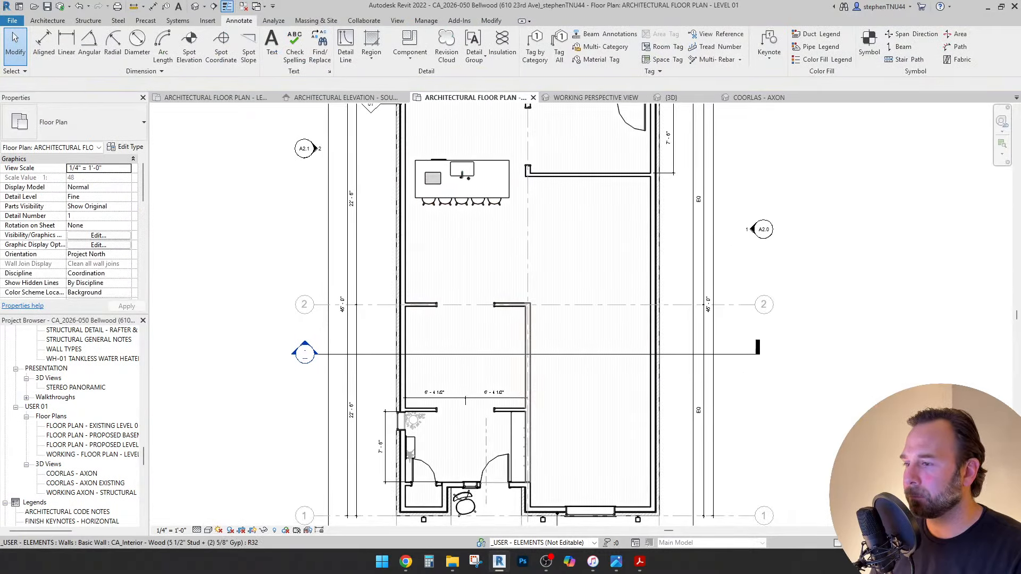
# On the Architecture tab, choose 'Save the project' in the save reminder.
pyautogui.scroll(1, 530, 425)
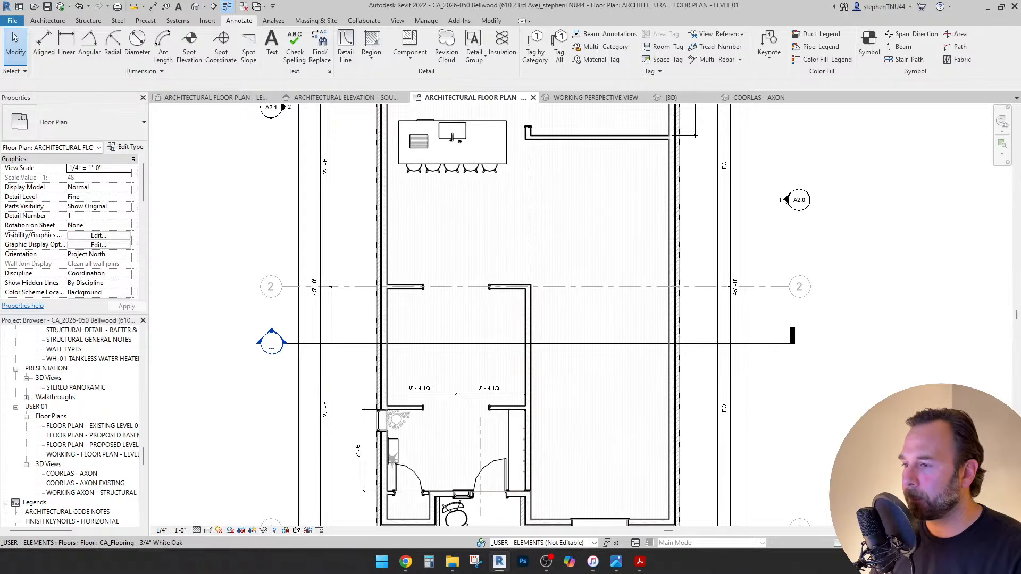
pyautogui.scroll(1, 487, 489)
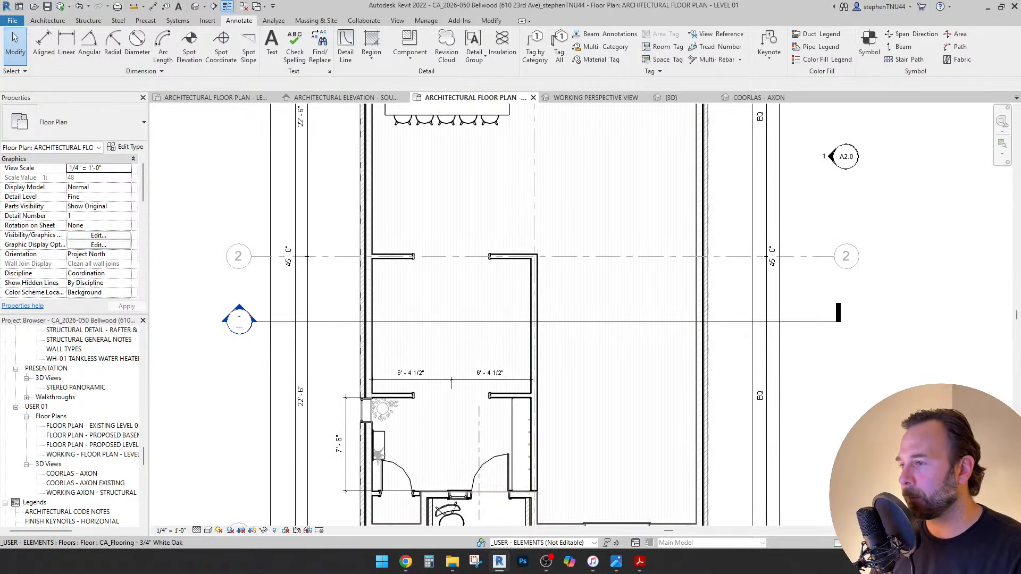
pyautogui.moveTo(518, 354); pyautogui.dragTo(540, 345, button='middle')
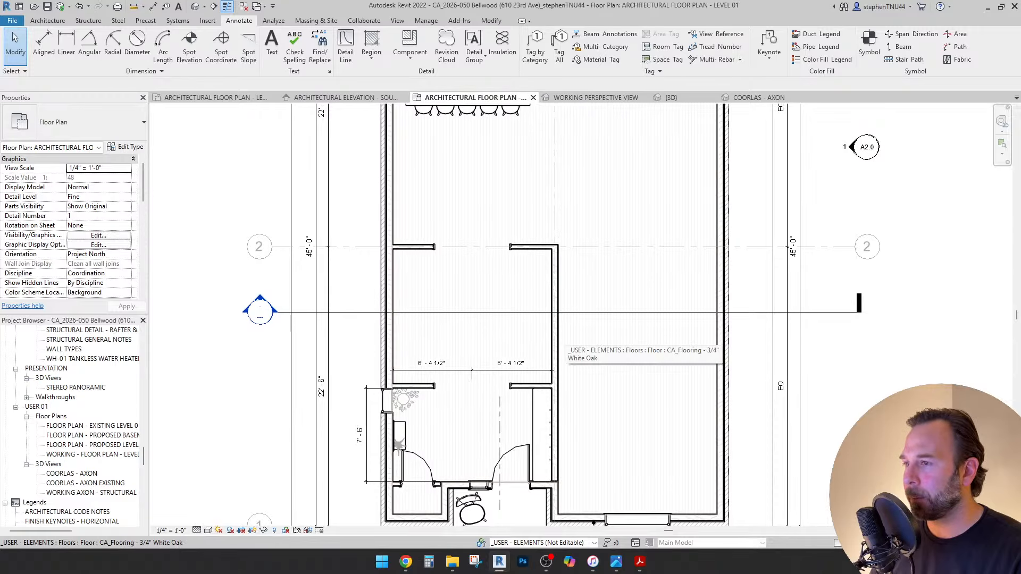
pyautogui.scroll(-1, 555, 332)
pyautogui.moveTo(554, 332); pyautogui.dragTo(538, 347, button='middle')
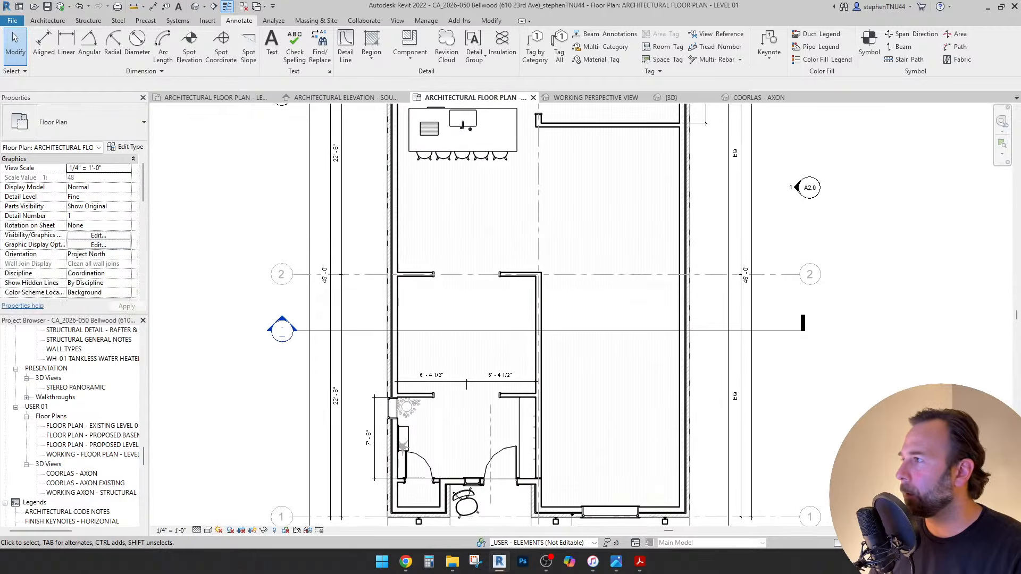
pyautogui.click(47, 21)
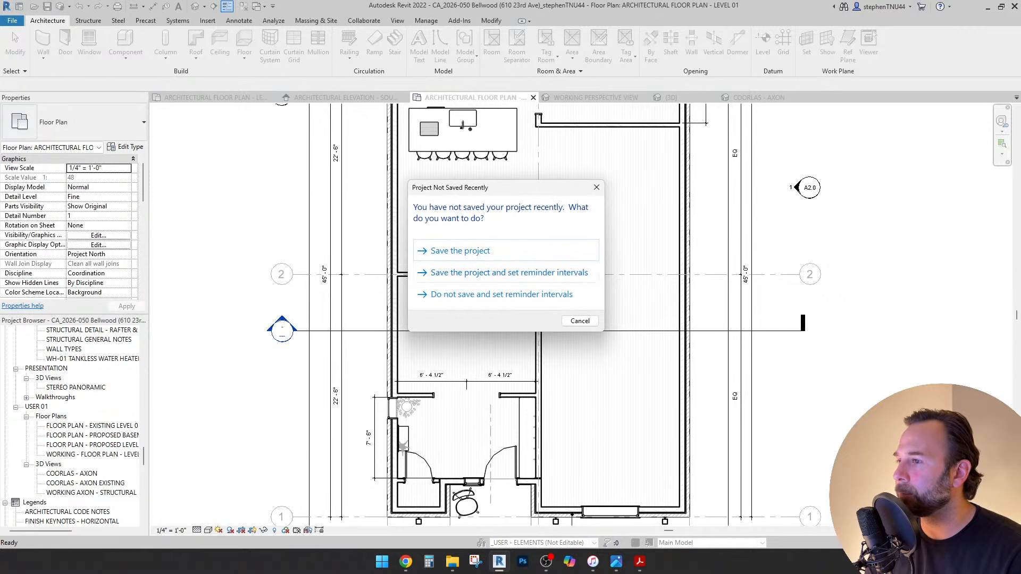
pyautogui.click(478, 250)
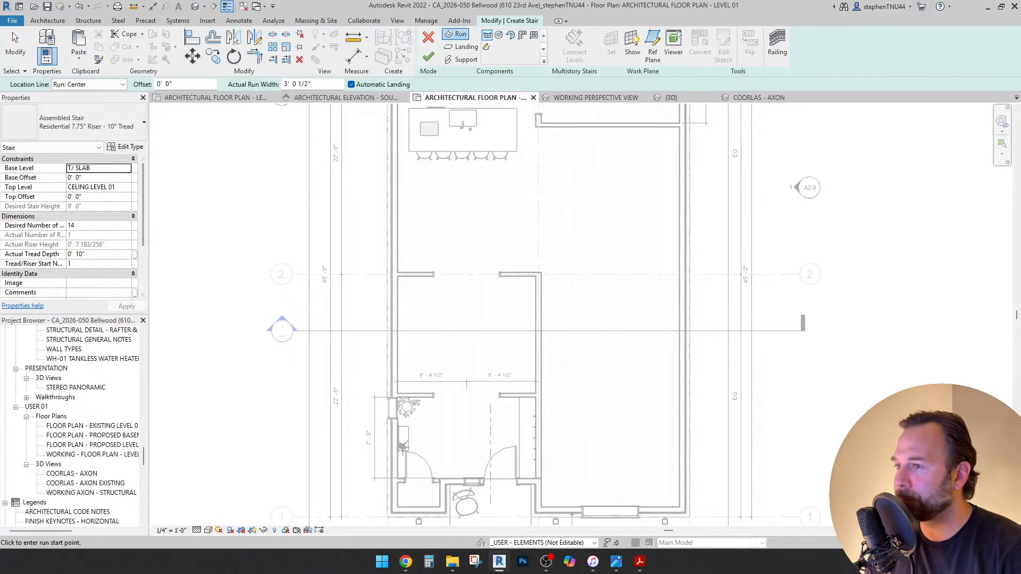
# Set the stair's Base Level to LEVEL 01 (F.F) and Top Level to LEVEL 02, then start its run.
pyautogui.scroll(-2, 569, 306)
pyautogui.moveTo(568, 306); pyautogui.dragTo(529, 338, button='middle')
pyautogui.scroll(1, 529, 337)
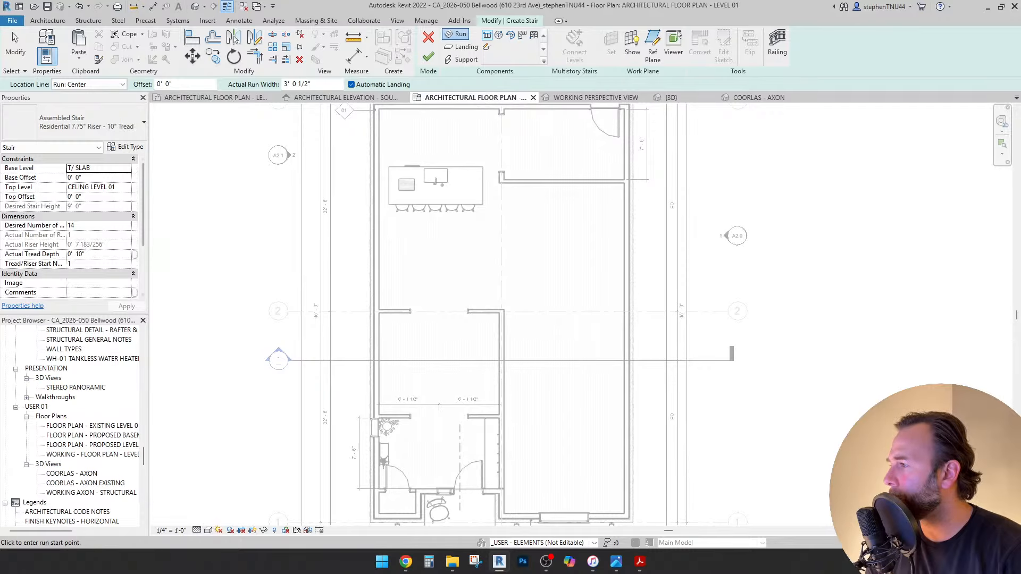
pyautogui.click(126, 167)
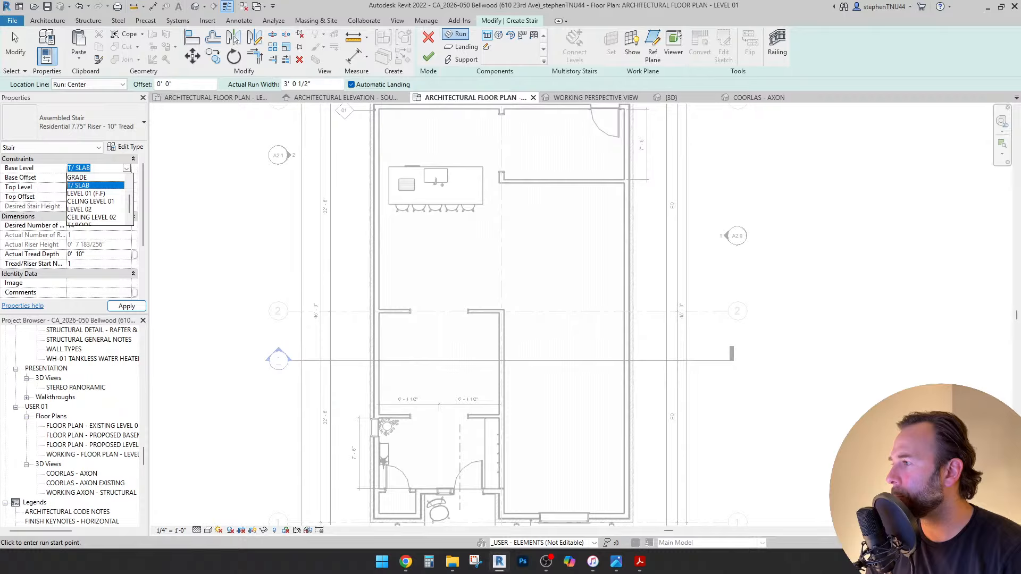
pyautogui.click(86, 193)
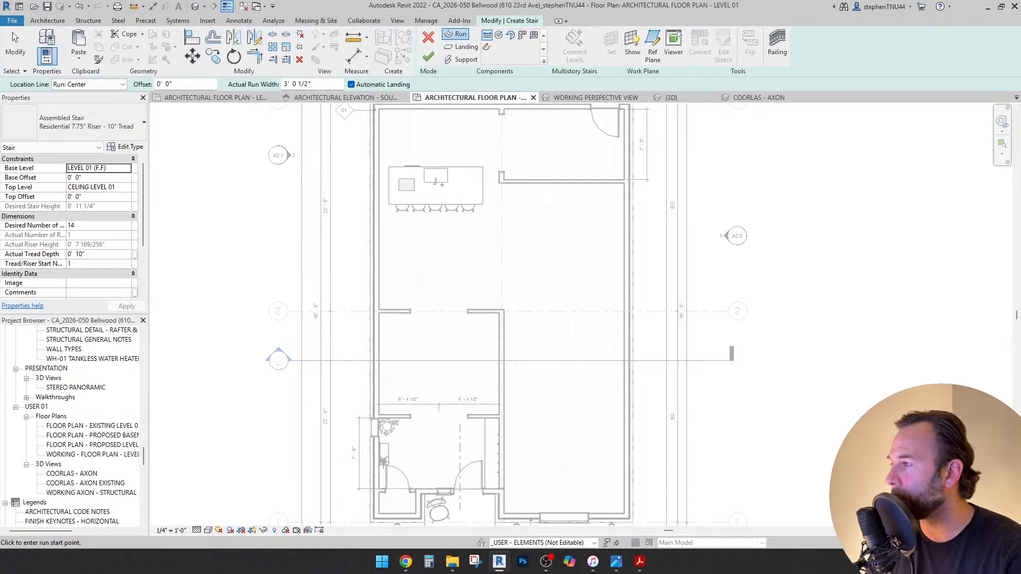
pyautogui.click(126, 186)
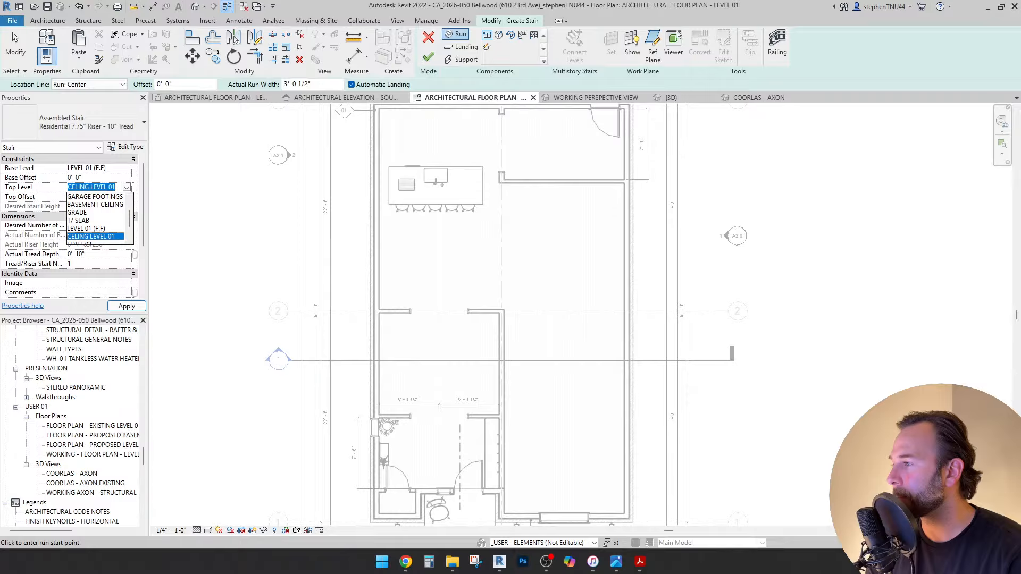
pyautogui.scroll(-2, 96, 218)
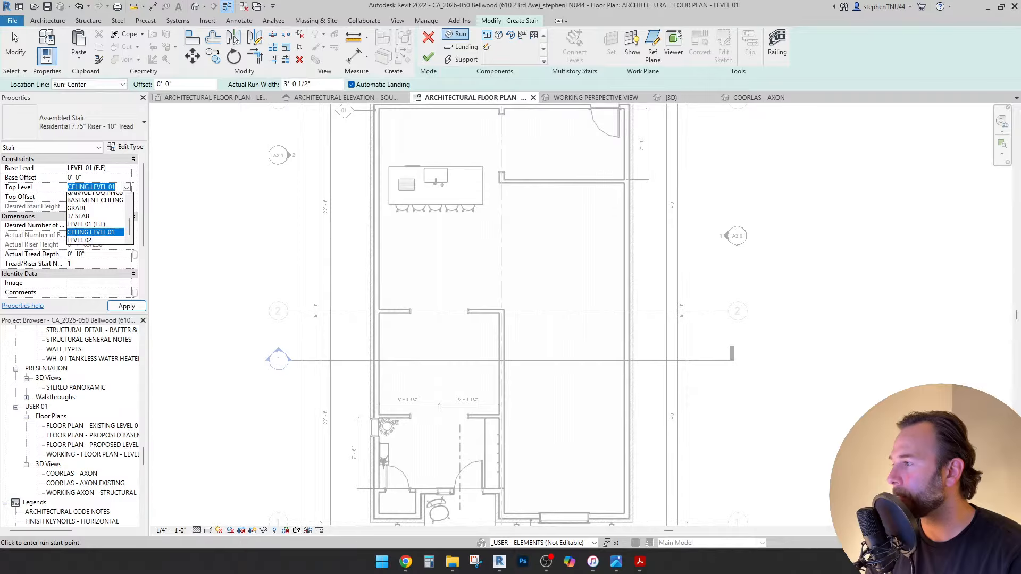
pyautogui.click(85, 220)
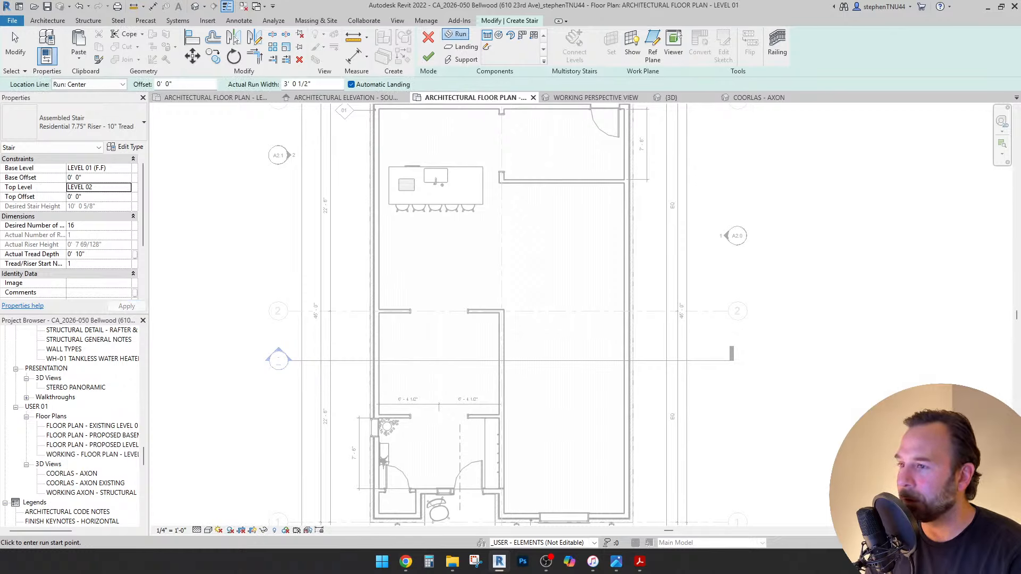
pyautogui.click(522, 294)
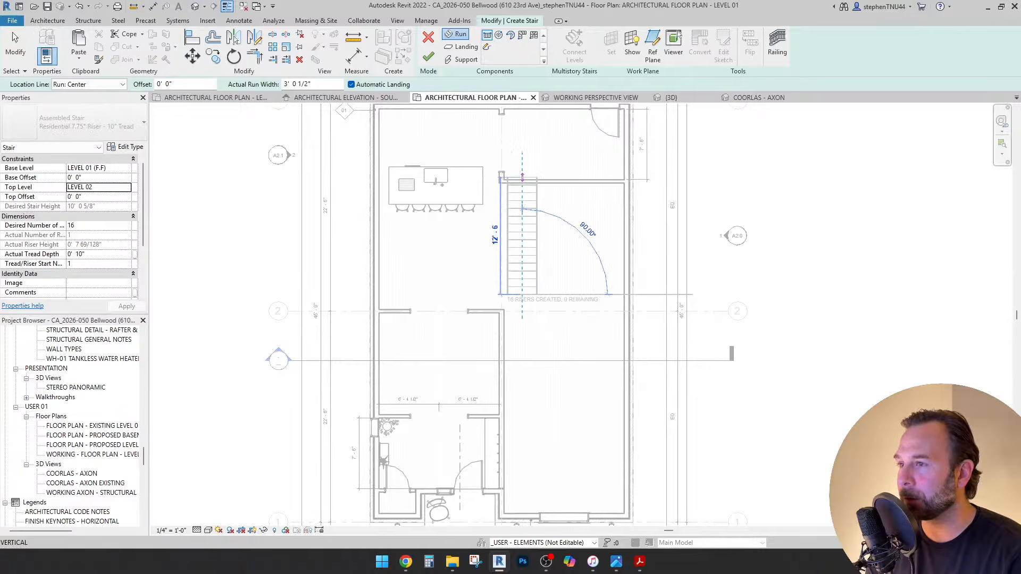
# Finish the full-length stair run and set its width to 3' 0".
pyautogui.click(522, 161)
pyautogui.press('Escape')
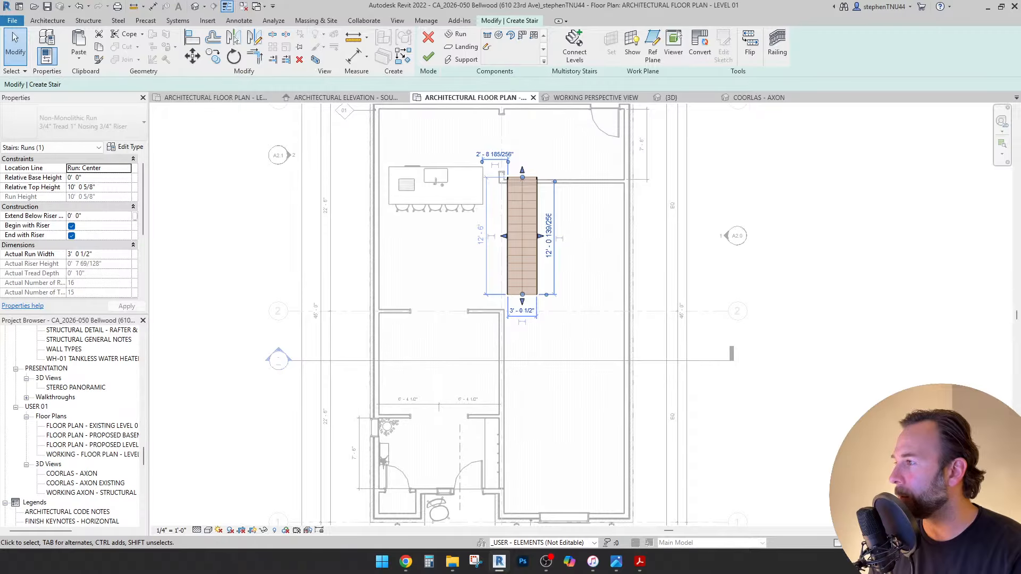
pyautogui.click(99, 254)
pyautogui.write('3')
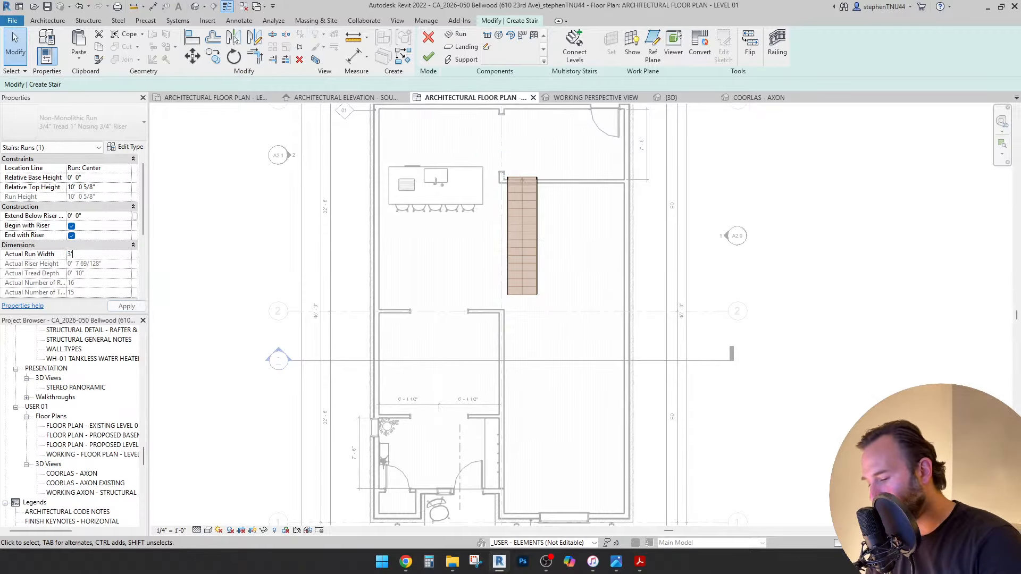
pyautogui.press('Return')
pyautogui.press('Escape')
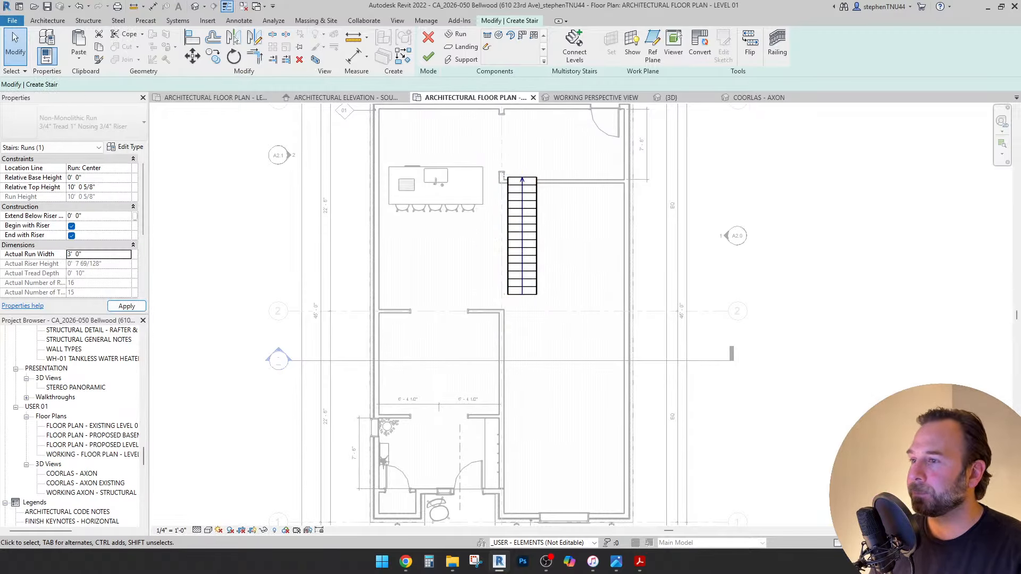
# Select the stair run and finish the stair edit.
pyautogui.scroll(1, 529, 240)
pyautogui.click(530, 241)
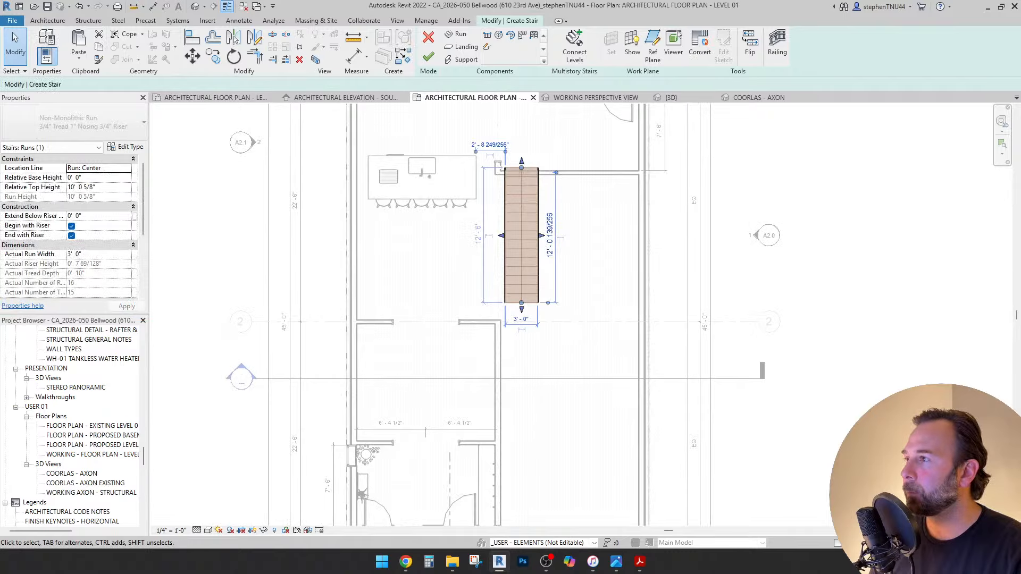
pyautogui.press('m')
pyautogui.press('v')
pyautogui.scroll(4, 510, 308)
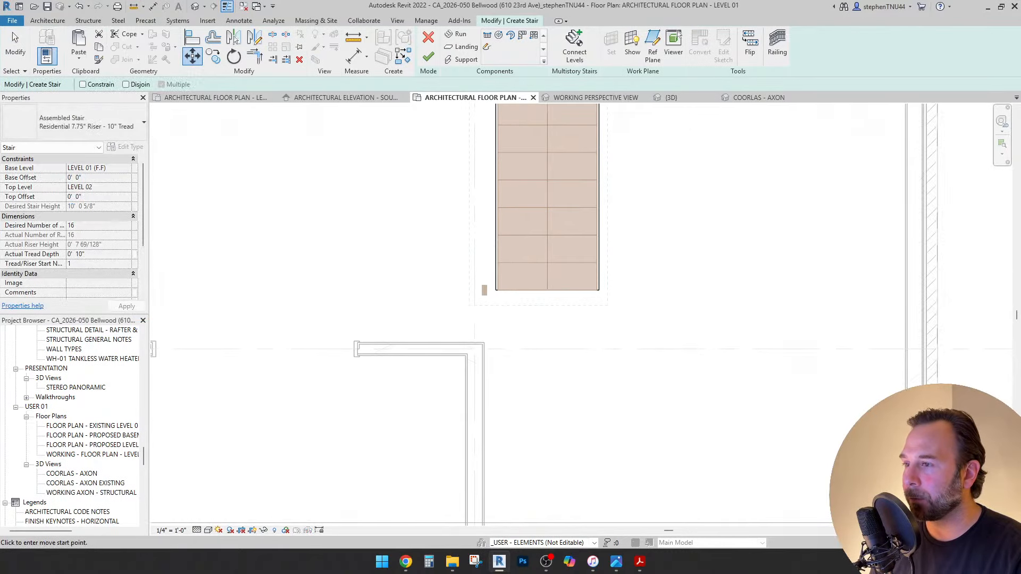
pyautogui.scroll(-3, 512, 281)
pyautogui.click(428, 56)
pyautogui.scroll(-3, 502, 222)
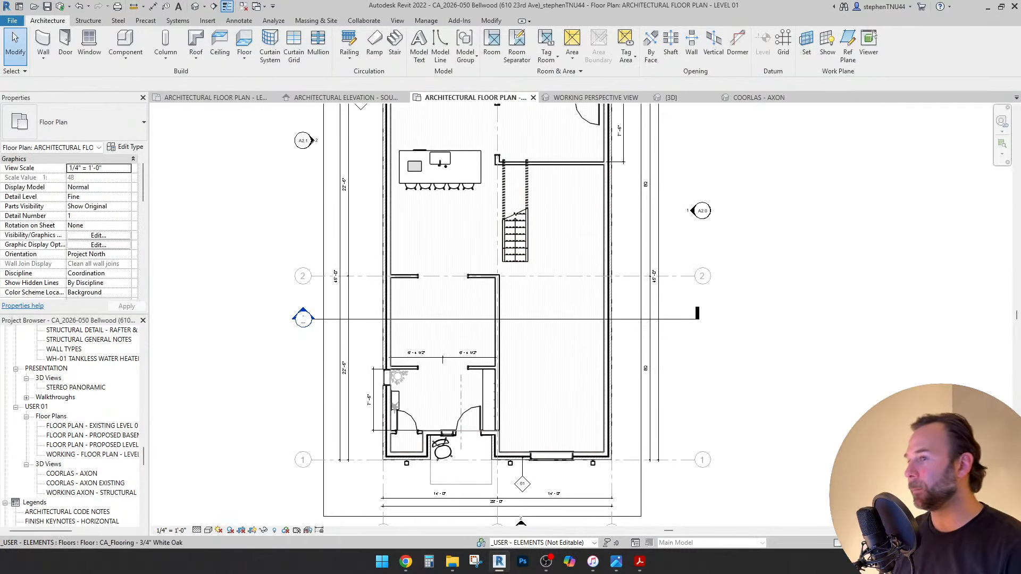
# Rotate the finished stair by 1°.
pyautogui.click(514, 237)
pyautogui.moveTo(514, 237); pyautogui.dragTo(495, 290, button='middle')
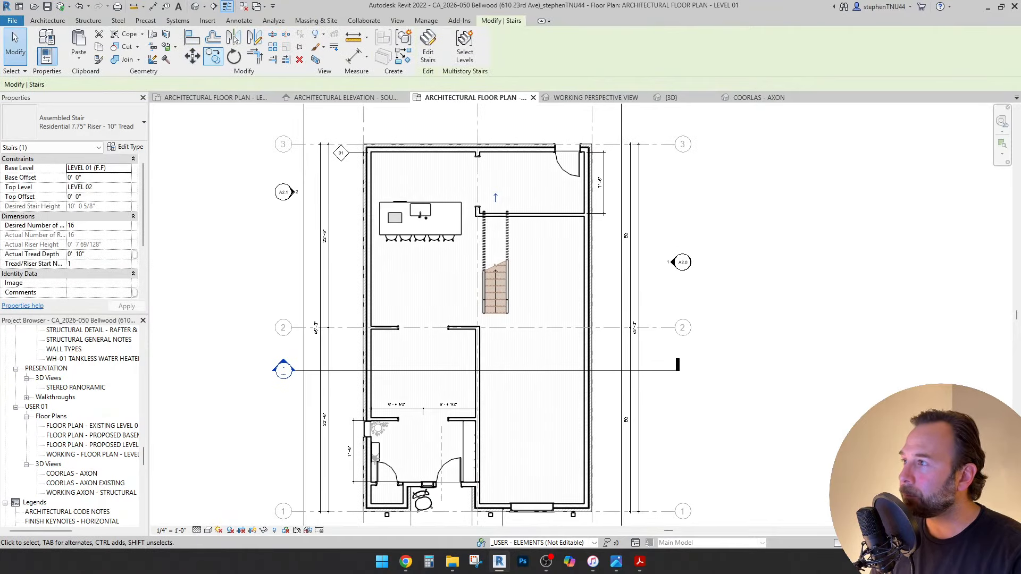
pyautogui.press('r')
pyautogui.press('o')
pyautogui.click(404, 248)
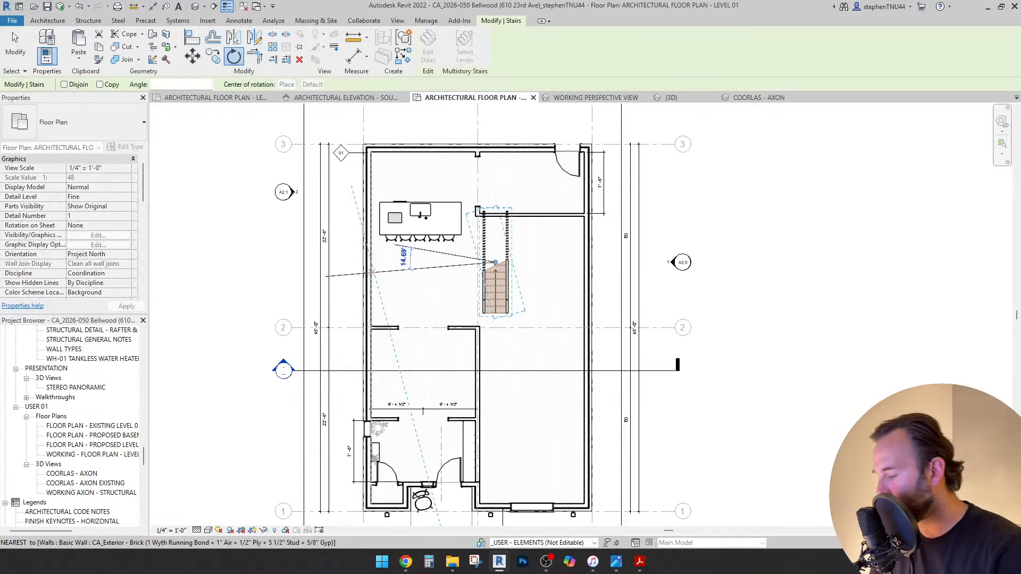
pyautogui.write('180')
pyautogui.press('Return')
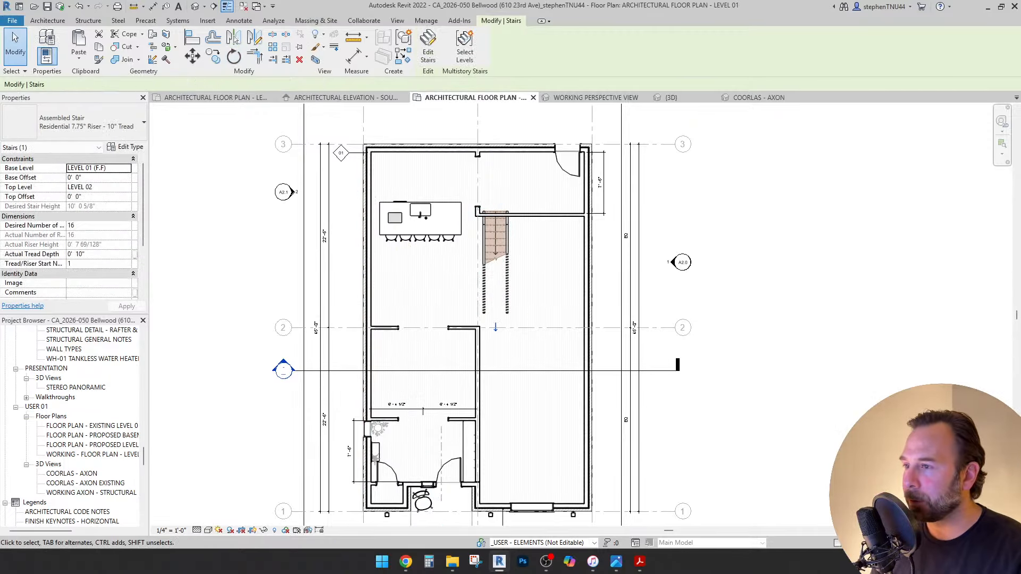
# Slide the stair slightly downward in the plan and deselect it.
pyautogui.scroll(2, 509, 234)
pyautogui.scroll(1, 505, 234)
pyautogui.moveTo(505, 234)
pyautogui.mouseDown()
pyautogui.moveTo(506, 275)
pyautogui.moveTo(503, 248)
pyautogui.mouseUp()
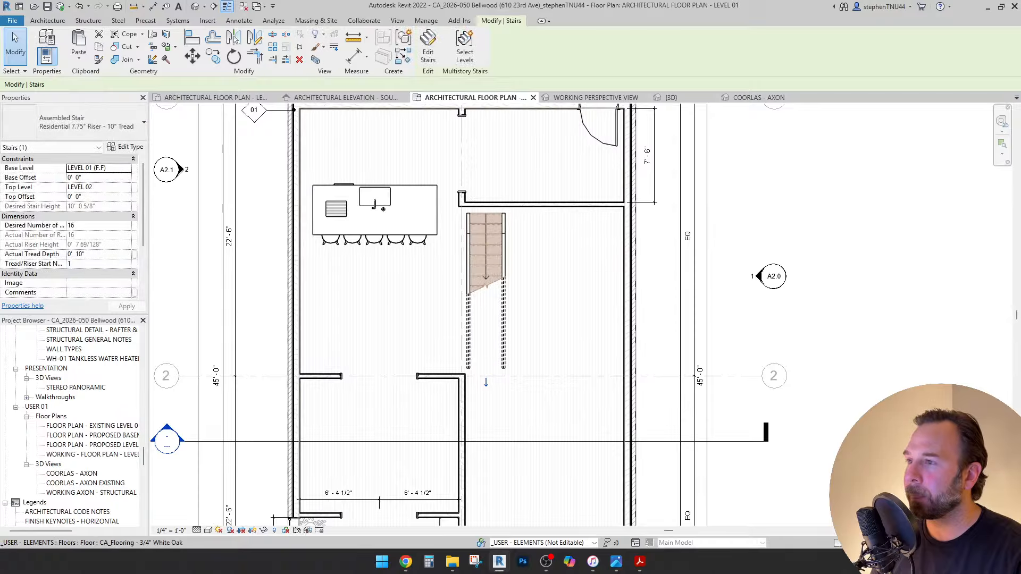
pyautogui.press('Escape')
pyautogui.scroll(5, 478, 211)
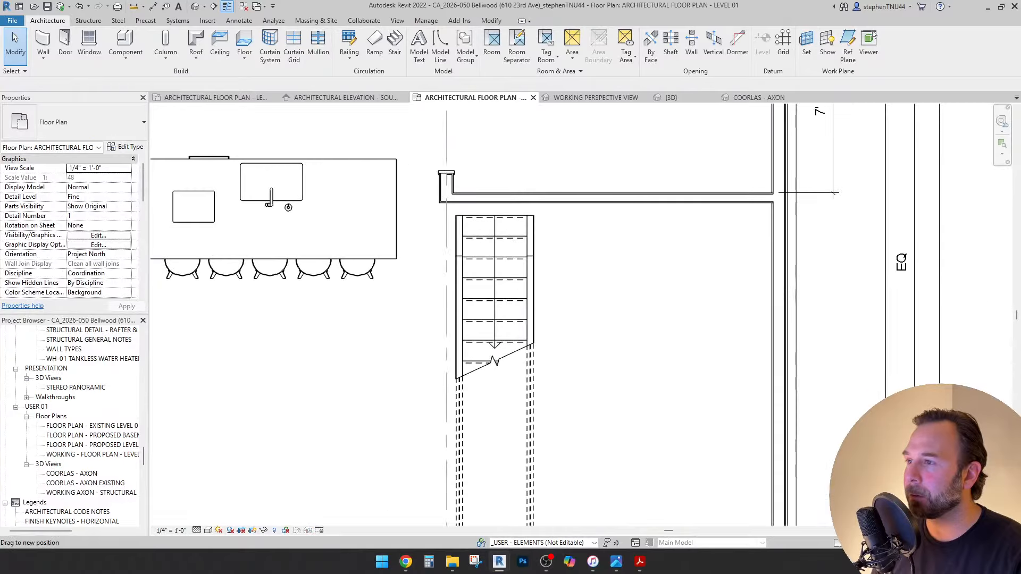
pyautogui.scroll(-6, 500, 206)
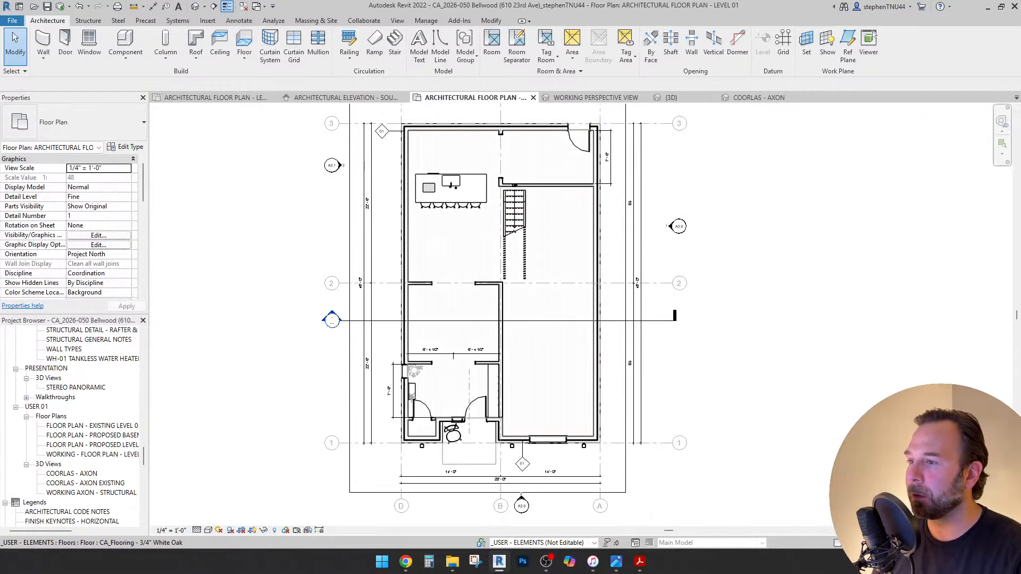
pyautogui.scroll(2, 662, 296)
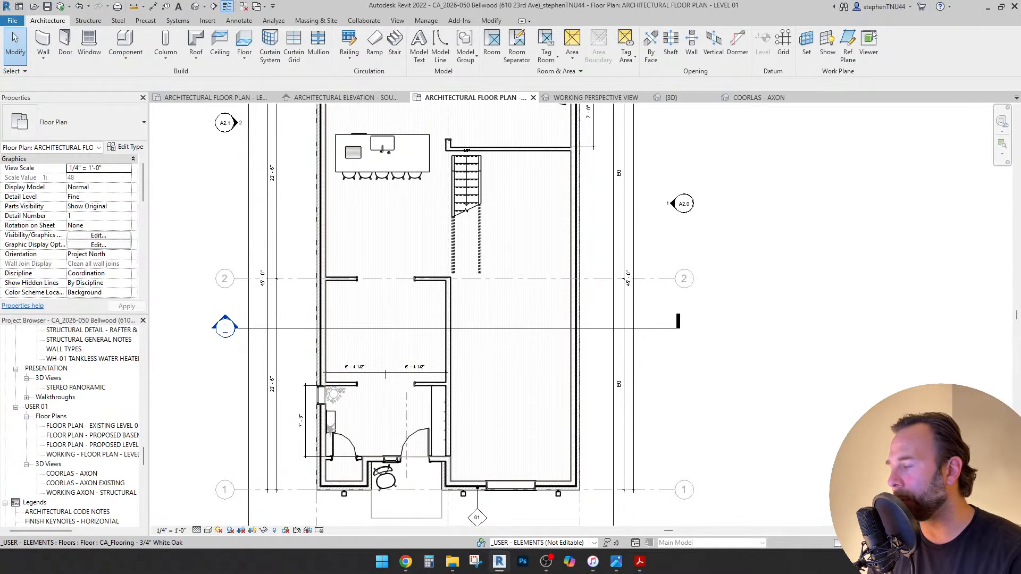
pyautogui.scroll(-2, 351, 294)
pyautogui.scroll(1, 357, 312)
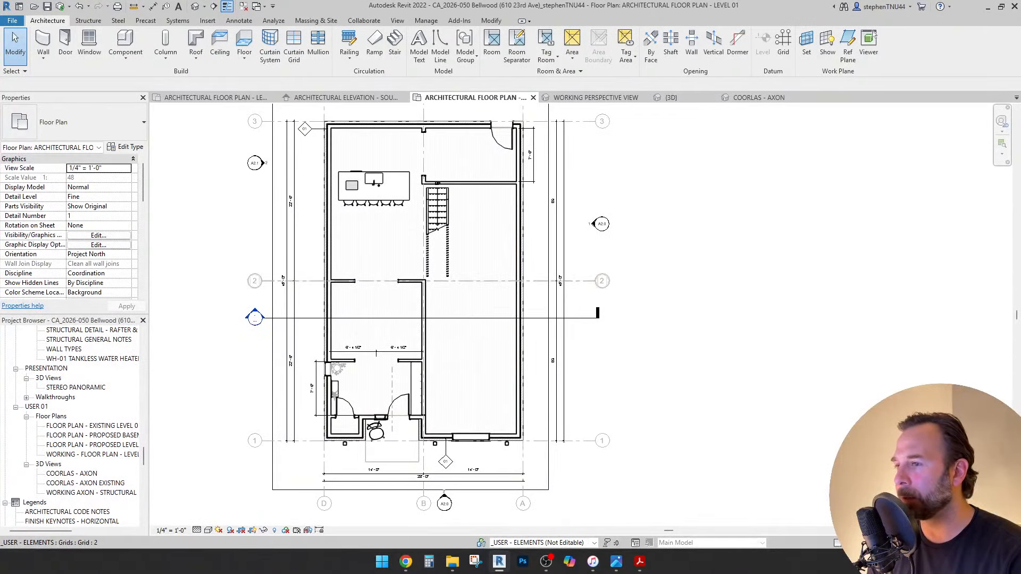
pyautogui.scroll(2, 582, 280)
pyautogui.scroll(-2, 582, 280)
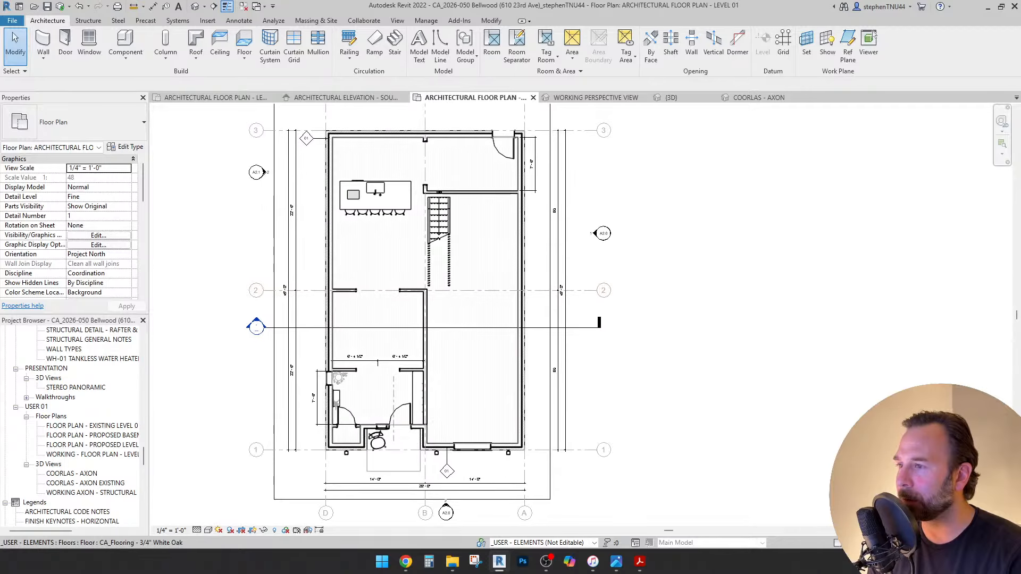
# Delete grid line 2 from the Level 01 plan.
pyautogui.click(454, 290)
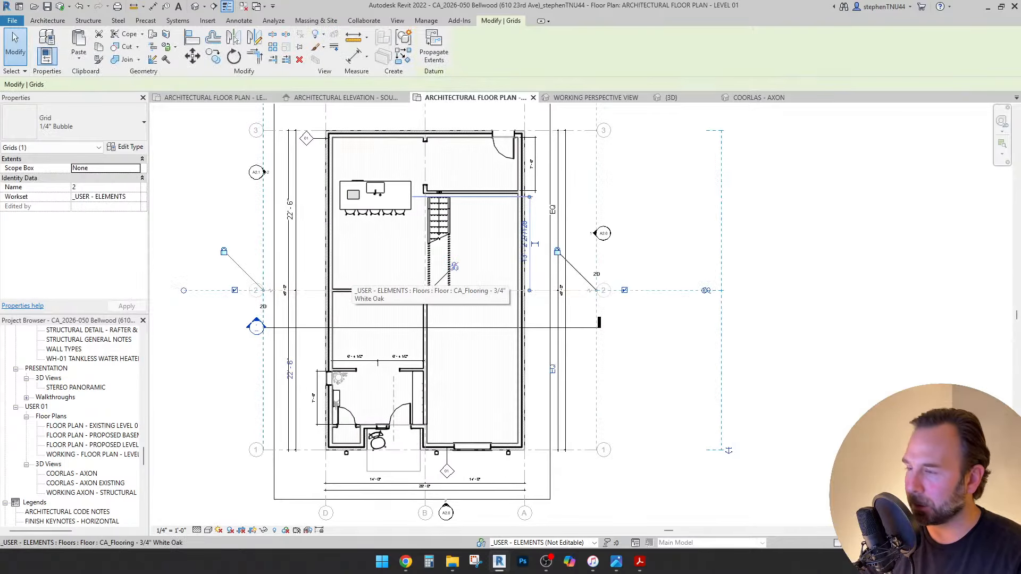
pyautogui.press('Delete')
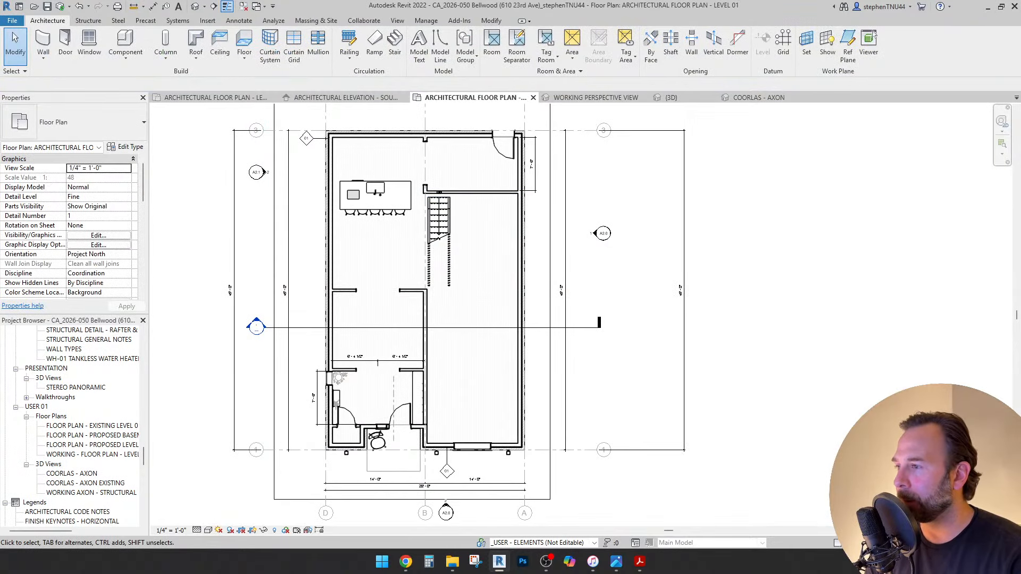
pyautogui.scroll(3, 368, 159)
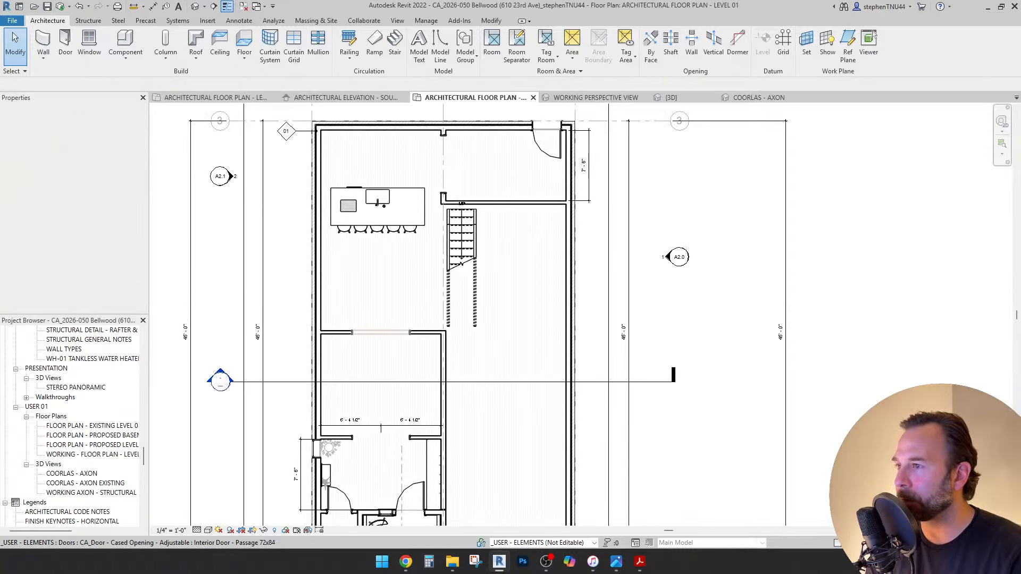
pyautogui.scroll(2, 459, 202)
# Nudge the whole stair down away from the upper wall with the arrow keys, then start Move (MV).
pyautogui.click(462, 291)
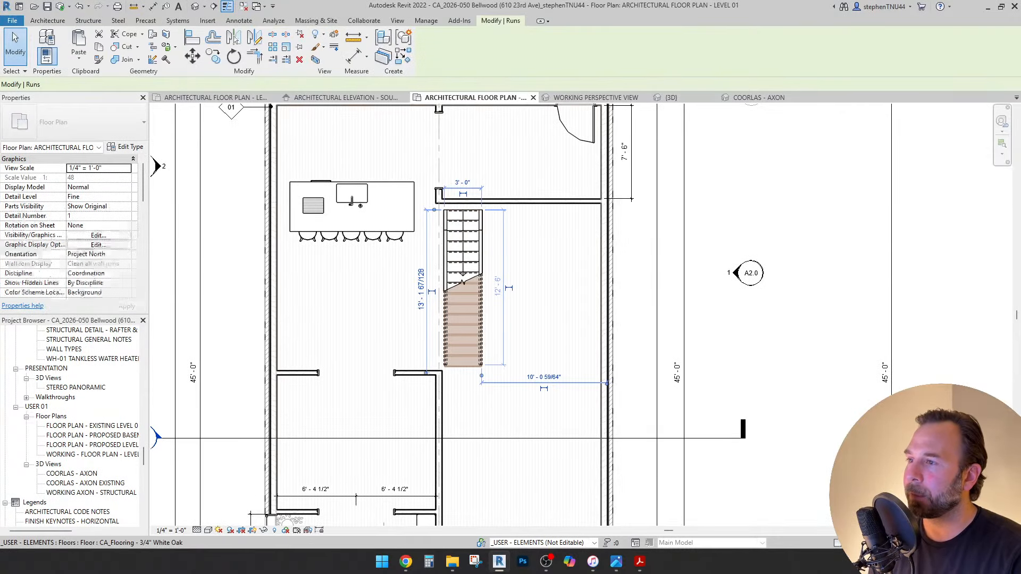
pyautogui.press('Escape')
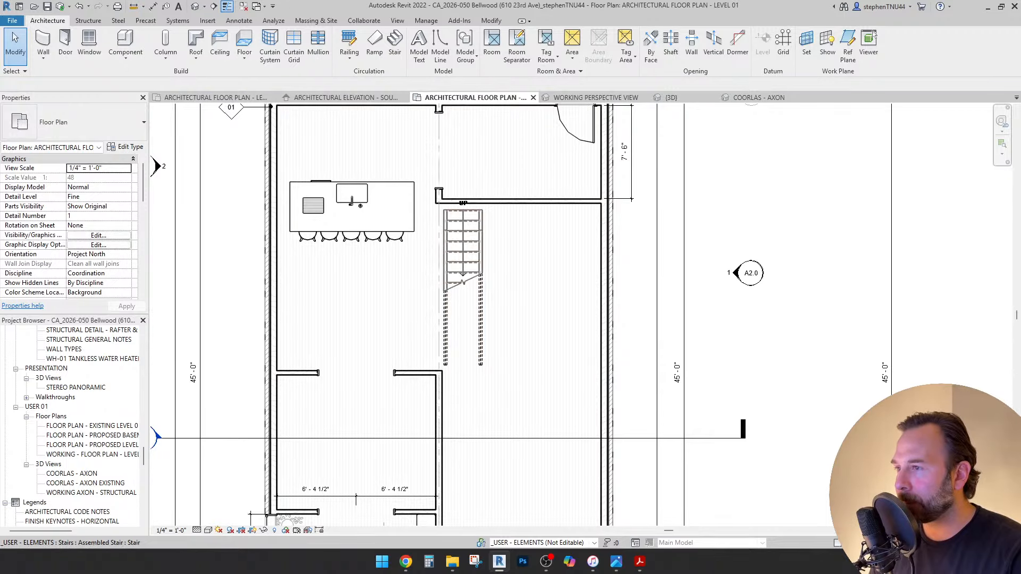
pyautogui.click(462, 250)
pyautogui.press('Up')
pyautogui.press('Up')
pyautogui.press('Up')
pyautogui.press('Up')
pyautogui.press('Up')
pyautogui.press('Up')
pyautogui.press('Up')
pyautogui.press('Up')
pyautogui.press('Up')
pyautogui.press('Up')
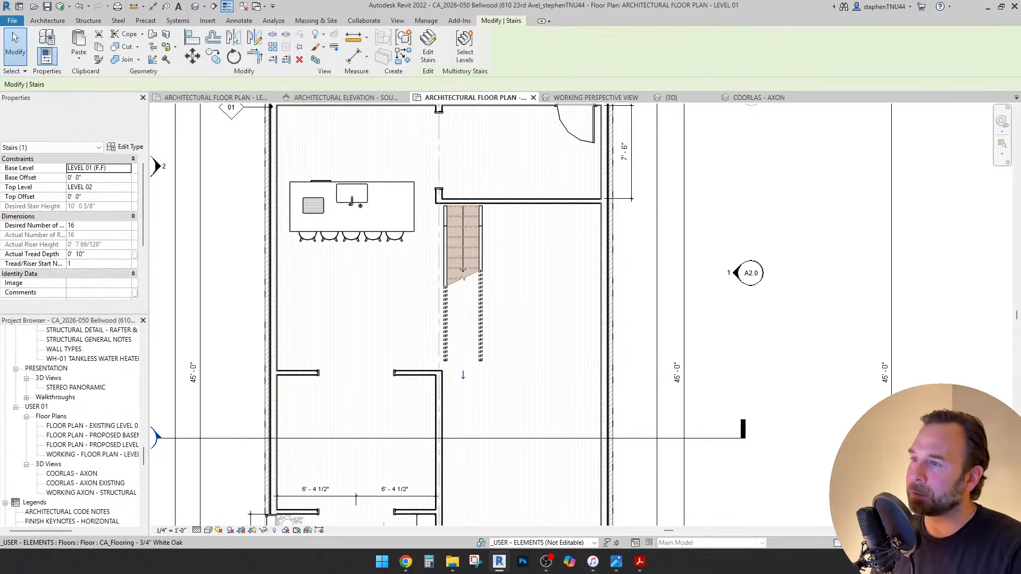
pyautogui.press('Up')
pyautogui.press('Up')
pyautogui.press('Up')
pyautogui.press('Up')
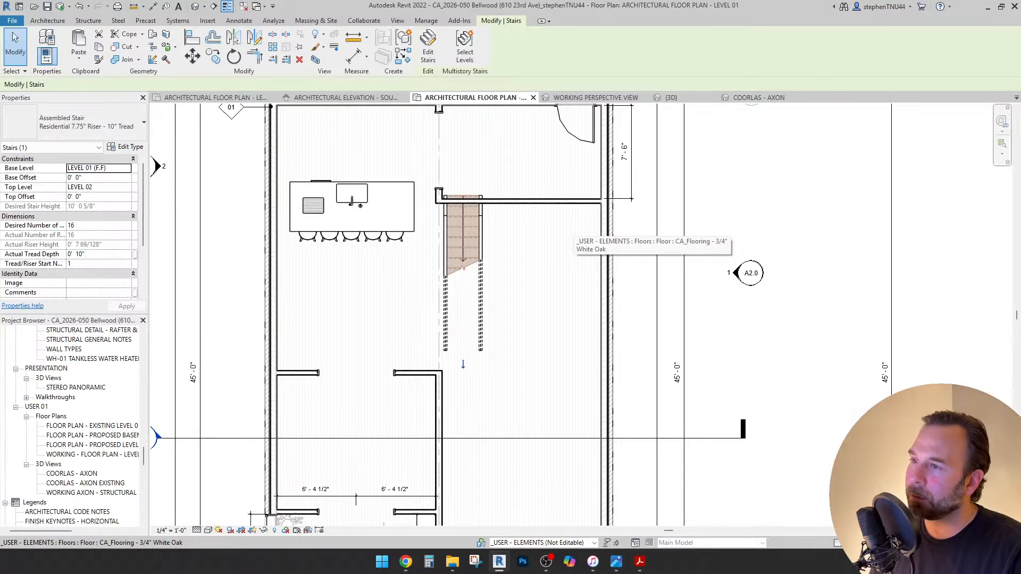
pyautogui.hotkey('shift', 'Down')
pyautogui.hotkey('shift', 'Down')
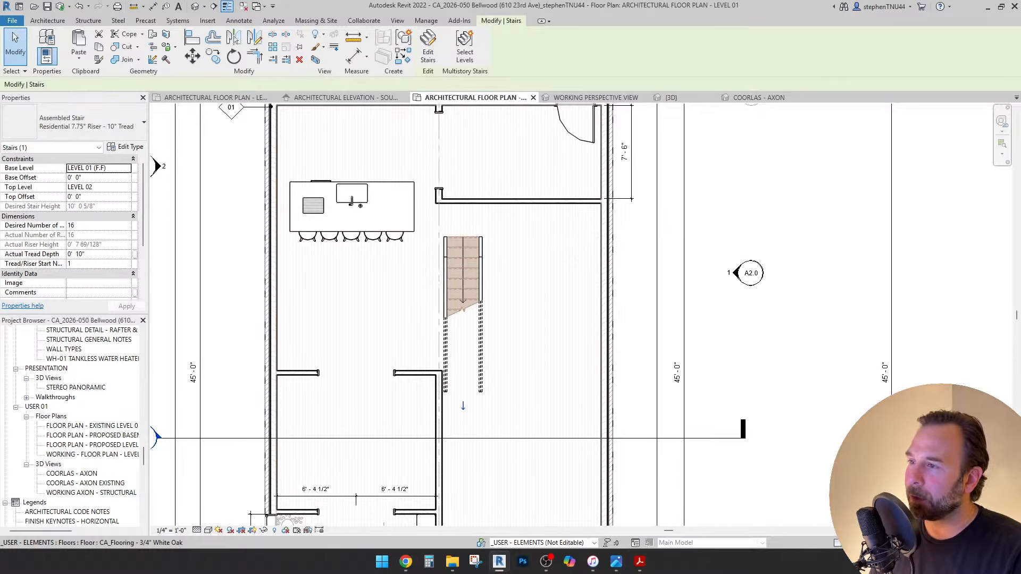
pyautogui.press('Down')
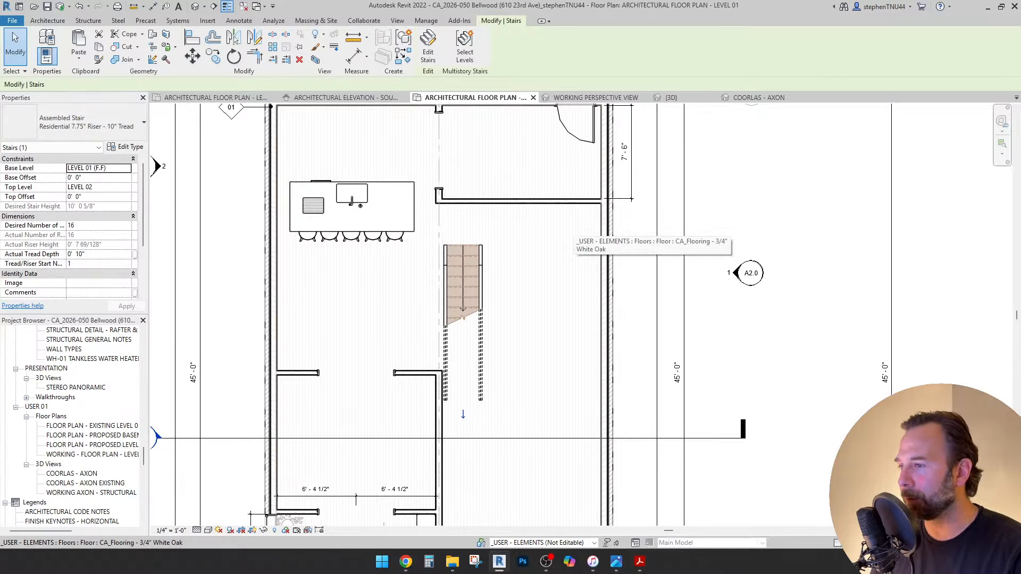
pyautogui.hotkey('shift', 'Down')
pyautogui.hotkey('shift', 'Down')
pyautogui.hotkey('shift', 'Down')
pyautogui.hotkey('shift', 'Down')
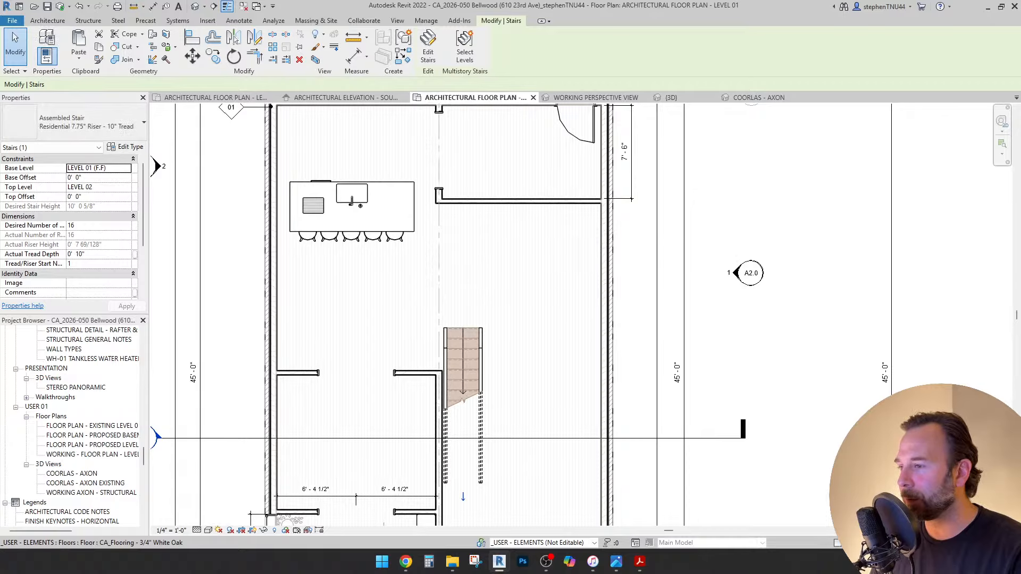
pyautogui.press('m')
pyautogui.press('v')
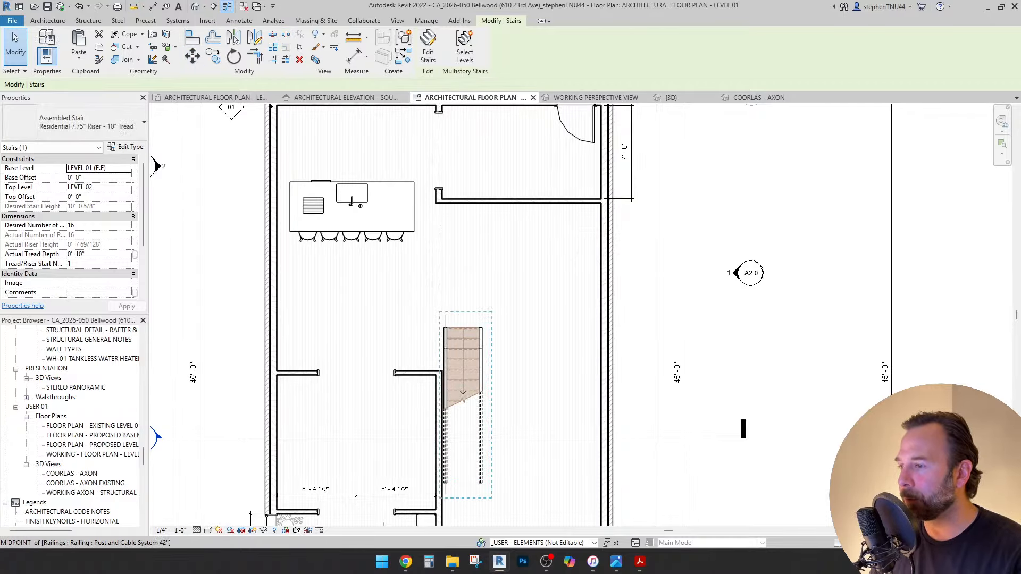
pyautogui.scroll(5, 442, 397)
pyautogui.scroll(4, 443, 266)
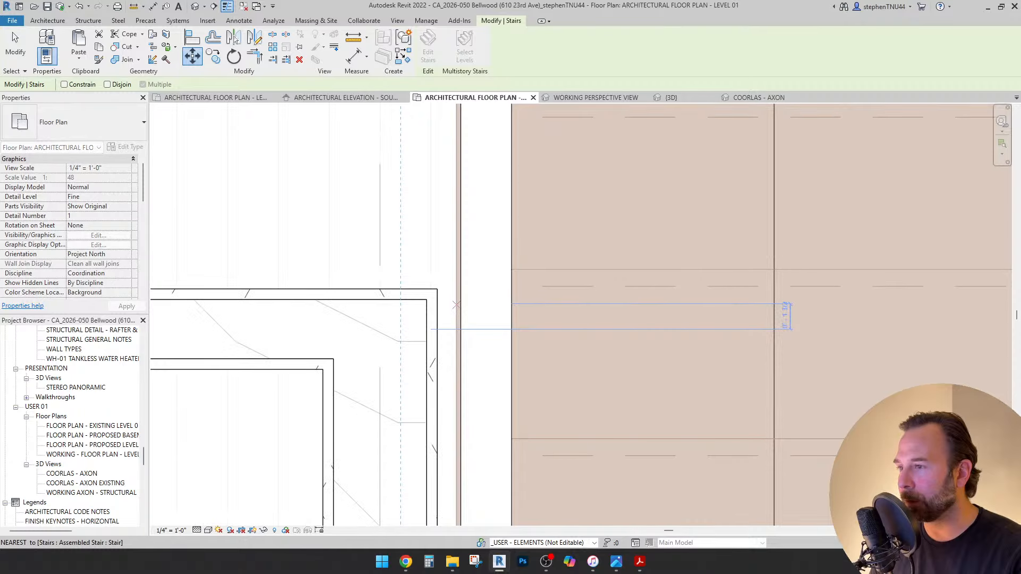
# Complete the stair move by picking a start point near its corner and an end point.
pyautogui.click(445, 277)
pyautogui.click(541, 304)
pyautogui.scroll(-5, 542, 304)
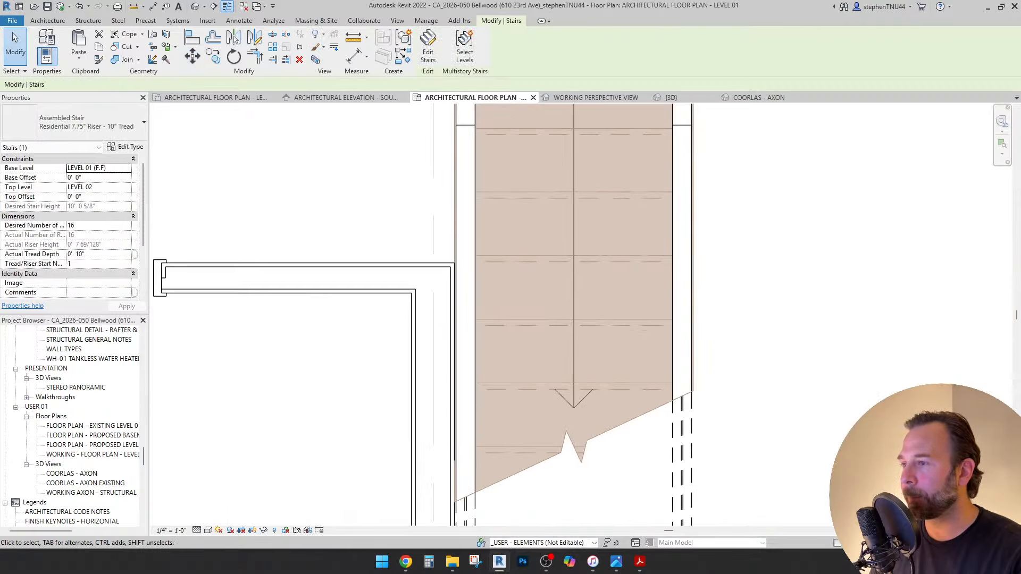
pyautogui.scroll(-4, 497, 328)
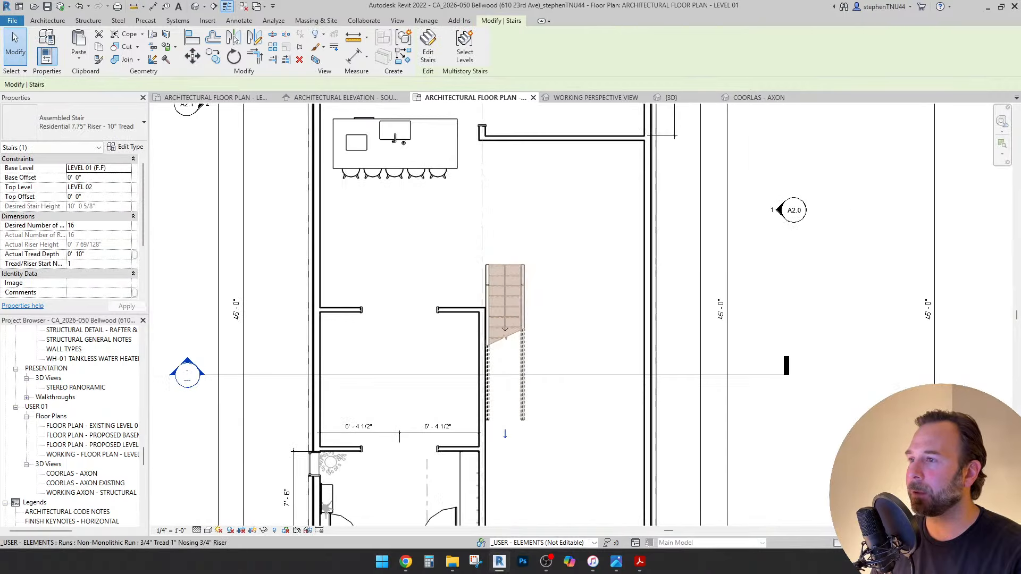
pyautogui.press('Escape')
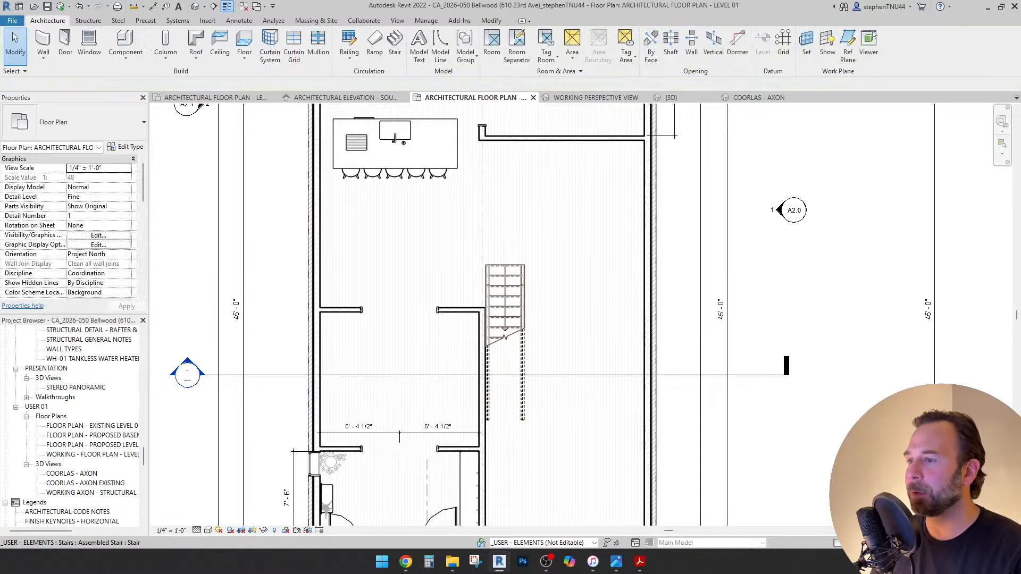
# Nudge the stair down until it is level with the adjacent wall.
pyautogui.click(505, 297)
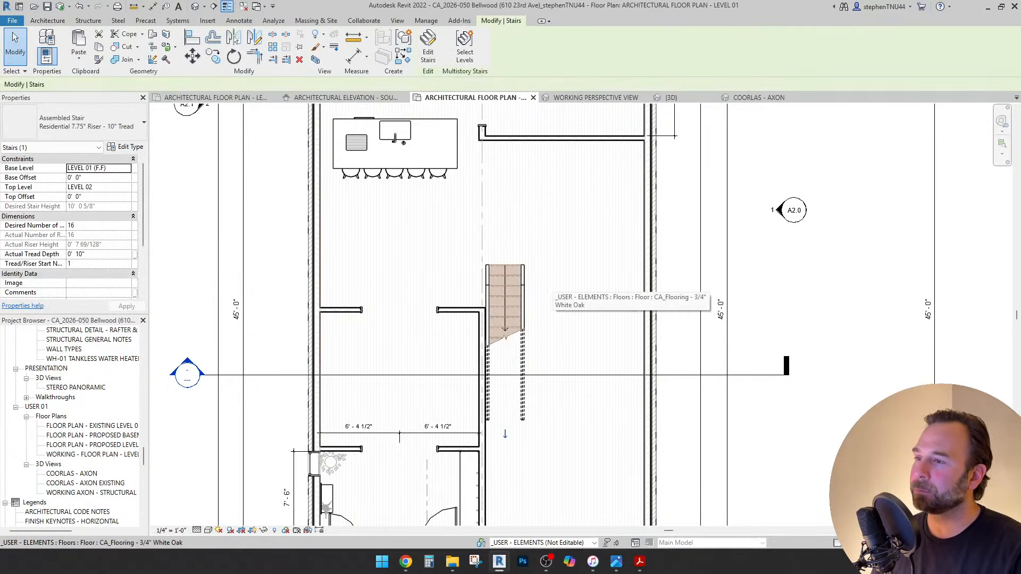
pyautogui.hotkey('shift', 'Down')
pyautogui.hotkey('shift', 'Down')
pyautogui.press('Down')
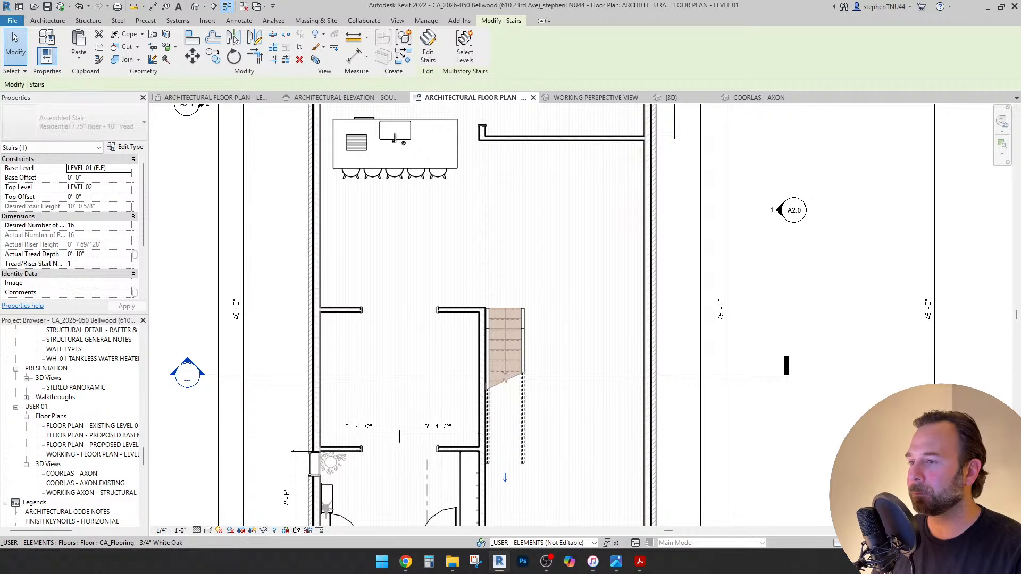
pyautogui.scroll(2, 649, 305)
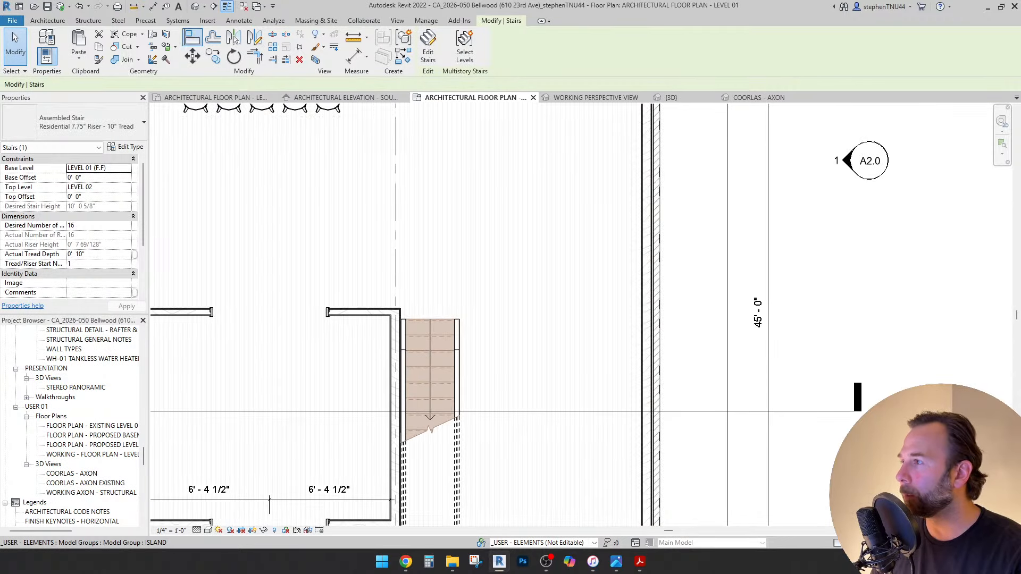
# Align the stair's top edge to the interior wall line.
pyautogui.click(192, 37)
pyautogui.scroll(5, 407, 322)
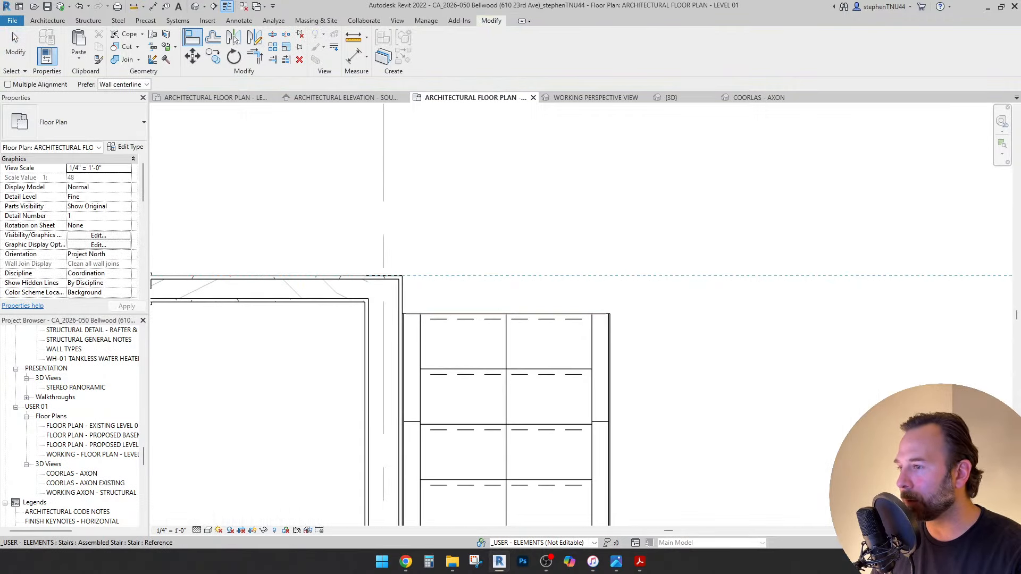
pyautogui.click(452, 315)
pyautogui.scroll(-2, 391, 260)
pyautogui.press('Escape')
pyautogui.press('Escape')
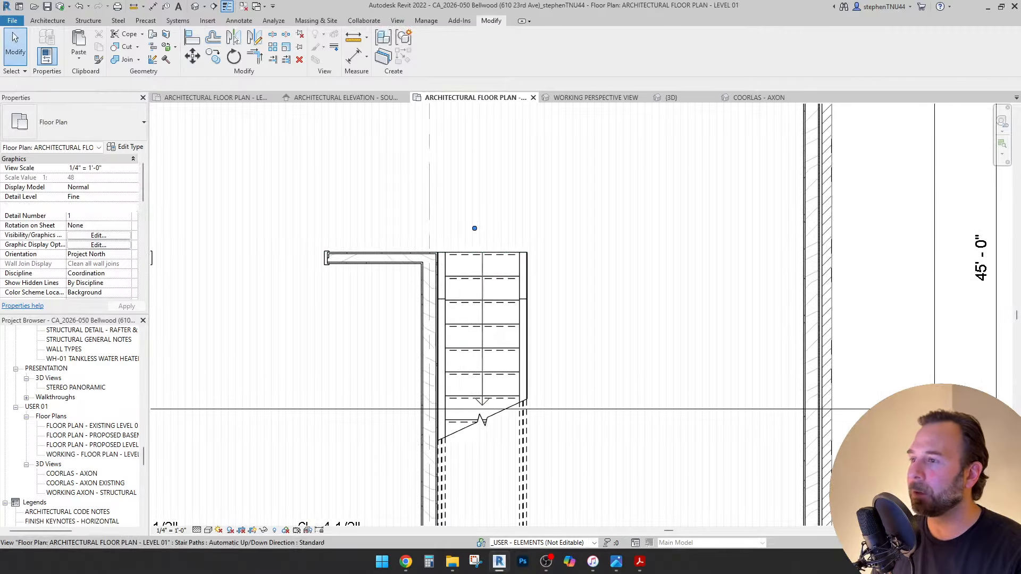
pyautogui.scroll(-4, 531, 255)
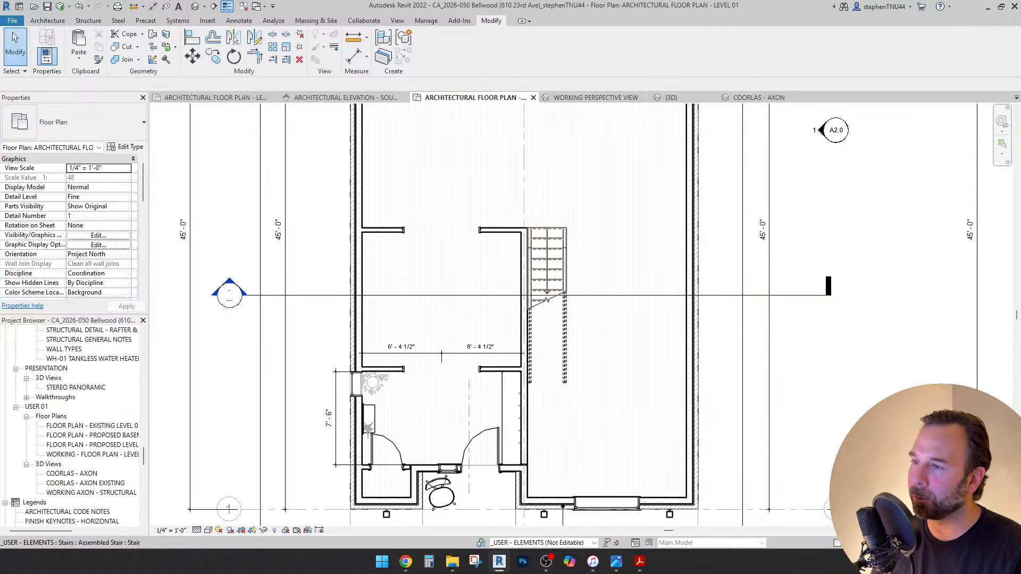
# Pan between the stair and kitchen island area, then select the 16-riser stair.
pyautogui.moveTo(566, 265); pyautogui.dragTo(552, 297, button='middle')
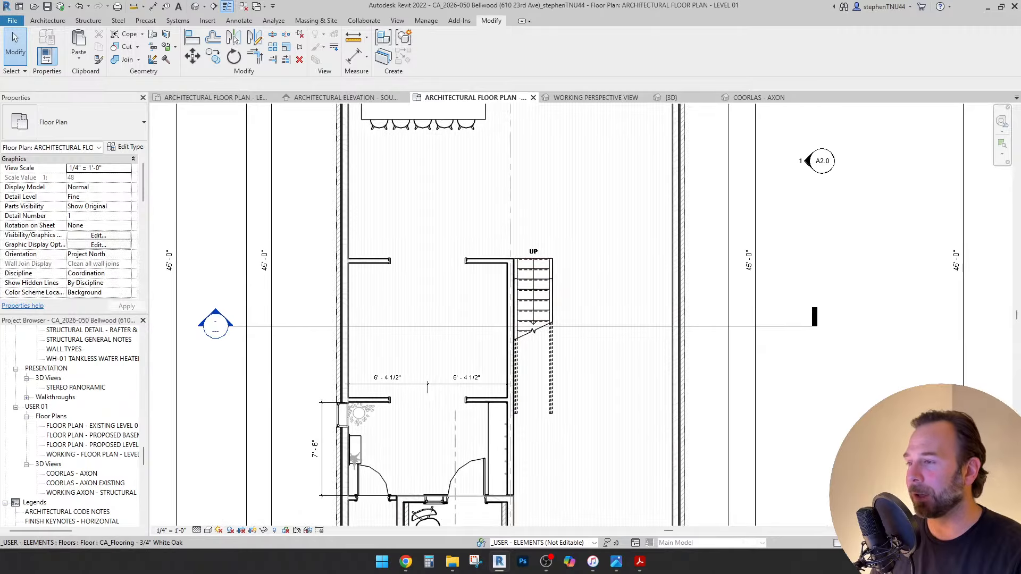
pyautogui.scroll(-3, 423, 318)
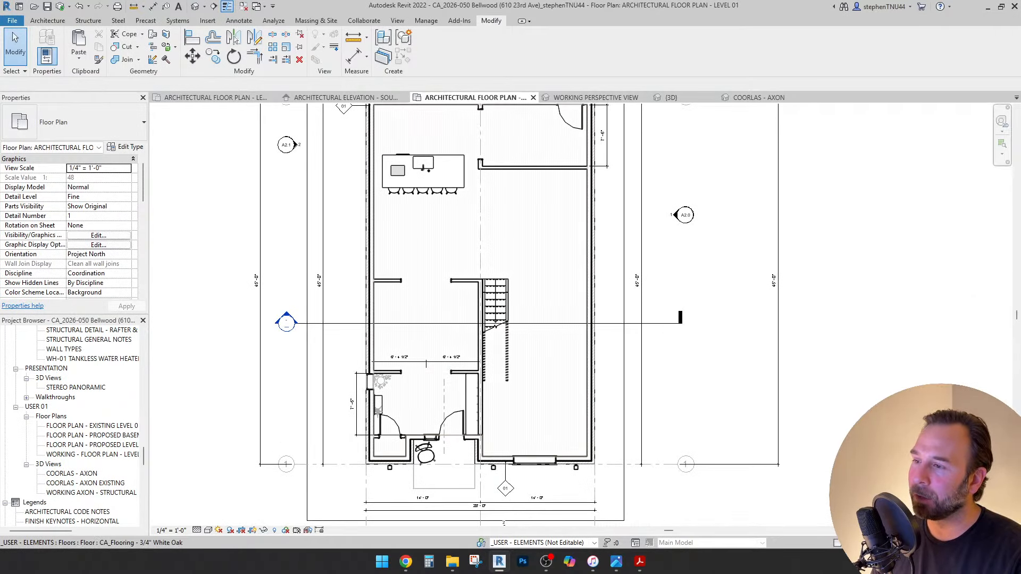
pyautogui.scroll(2, 438, 381)
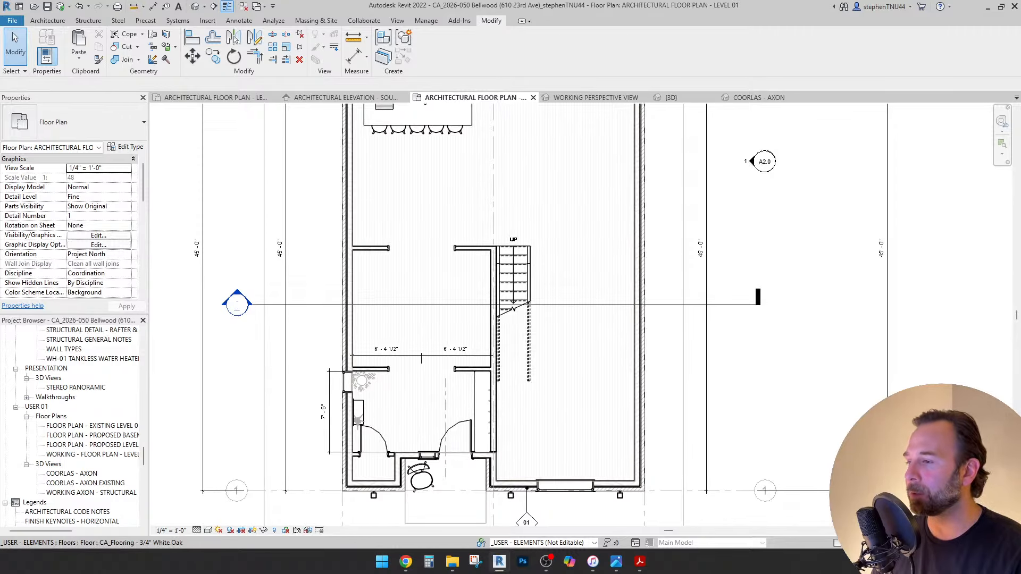
pyautogui.moveTo(439, 380); pyautogui.dragTo(433, 406, button='middle')
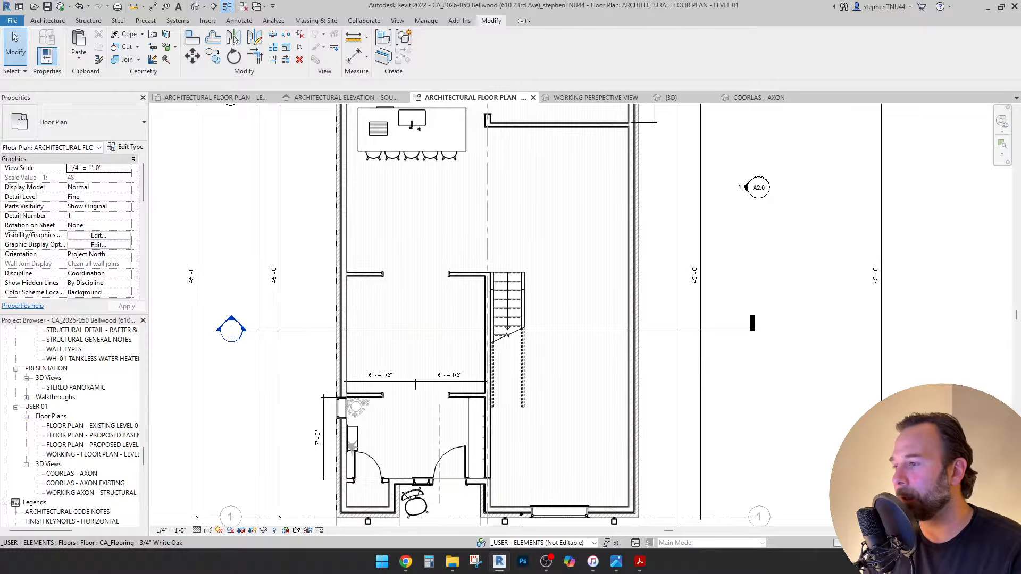
pyautogui.scroll(1, 419, 301)
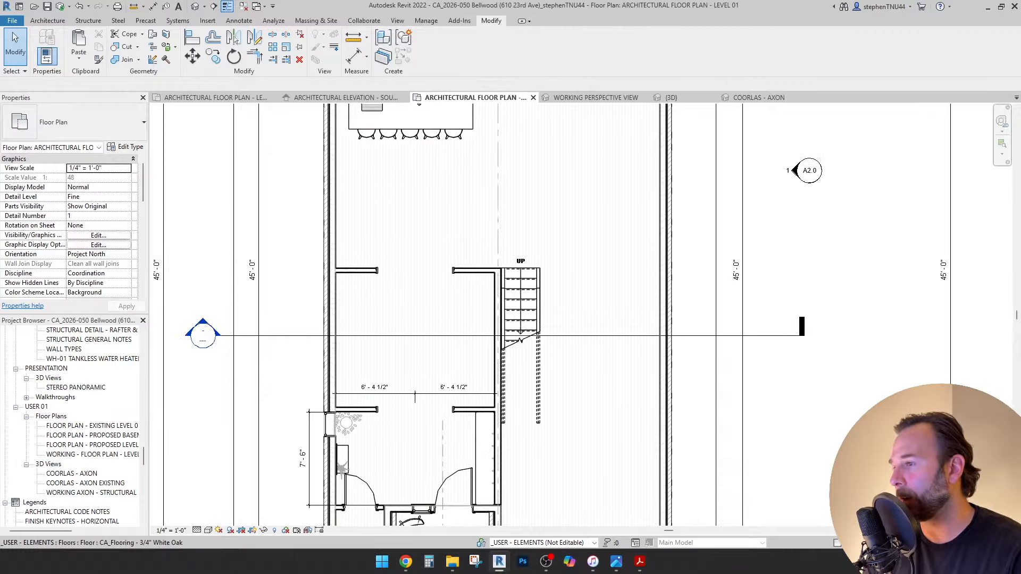
pyautogui.moveTo(521, 300); pyautogui.dragTo(484, 341, button='middle')
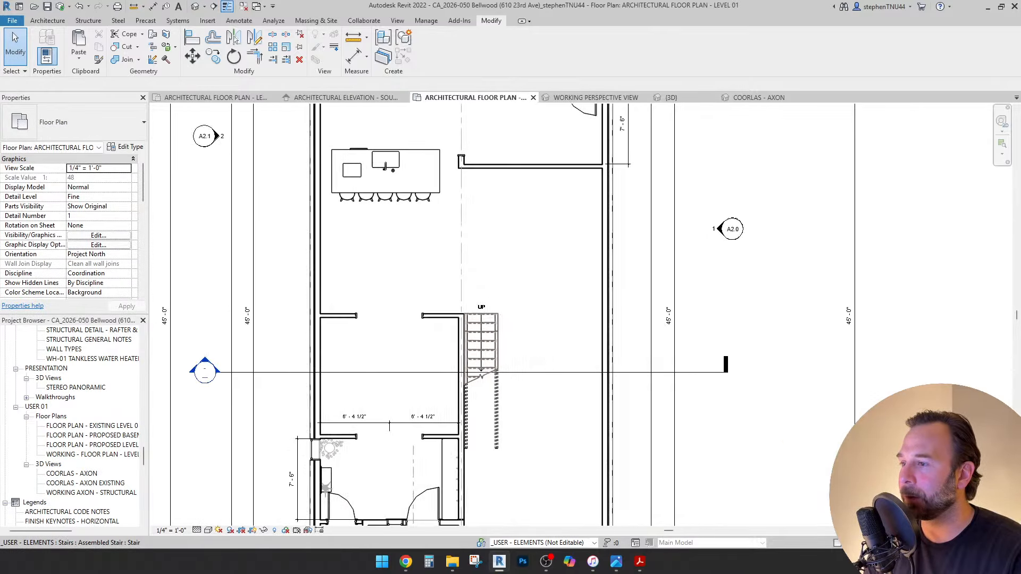
pyautogui.moveTo(484, 372); pyautogui.dragTo(481, 312, button='middle')
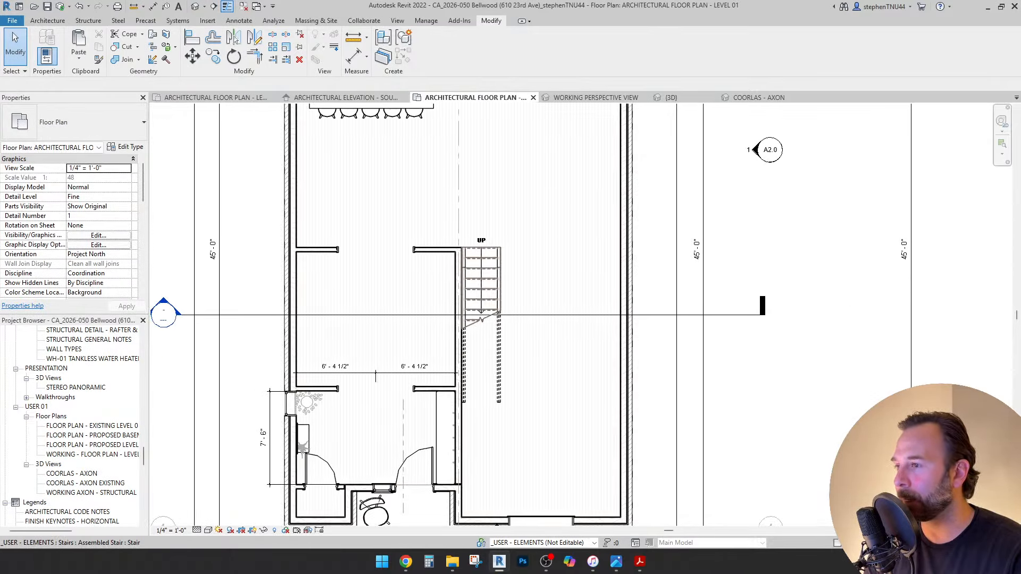
pyautogui.scroll(-1, 483, 273)
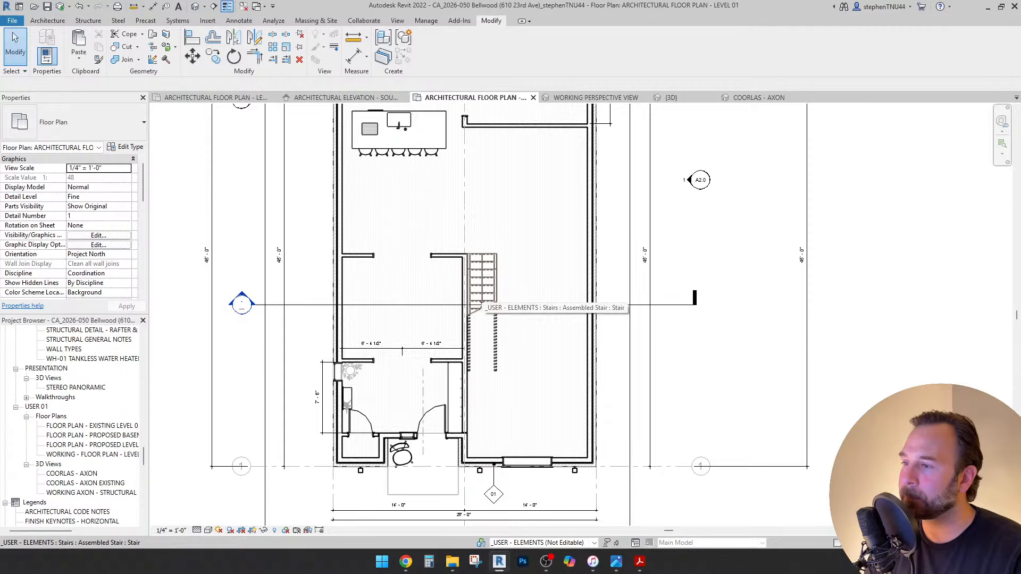
pyautogui.click(482, 281)
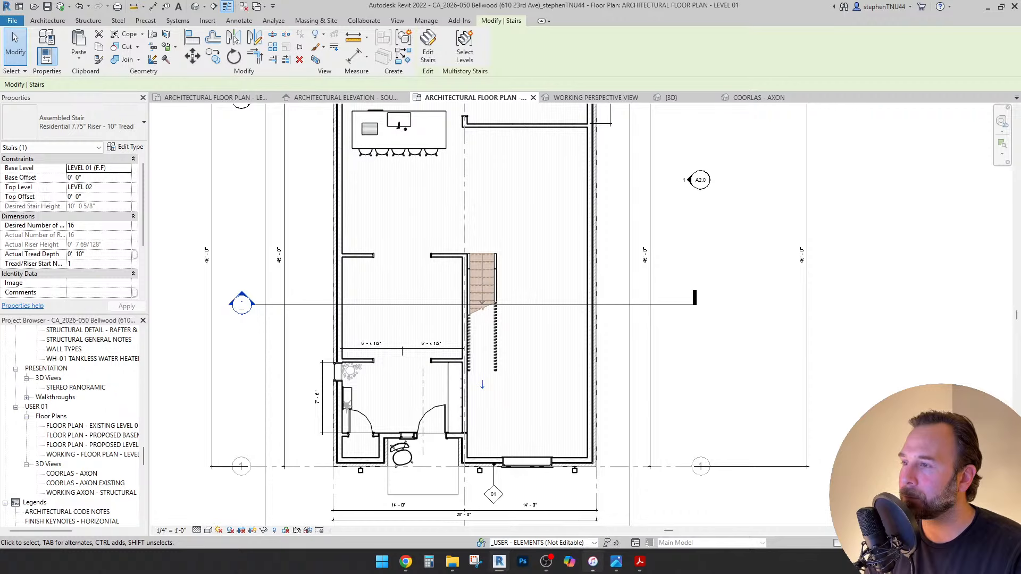
# Start background music in iTunes and minimize the player.
pyautogui.click(592, 562)
pyautogui.press('space')
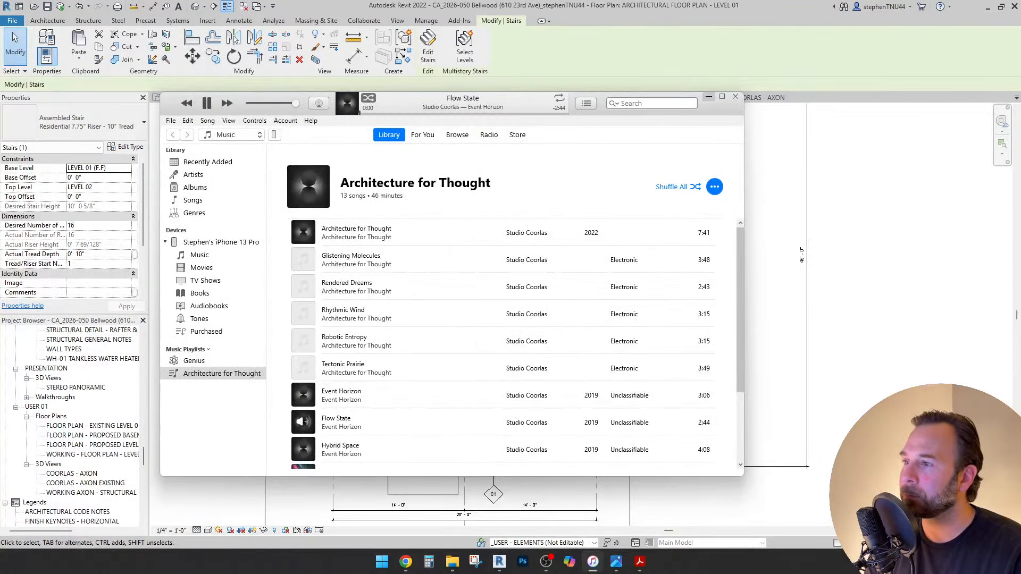
pyautogui.click(709, 96)
# Nudge the stair two steps north toward the kitchen island, clear of the section line.
pyautogui.press('Escape')
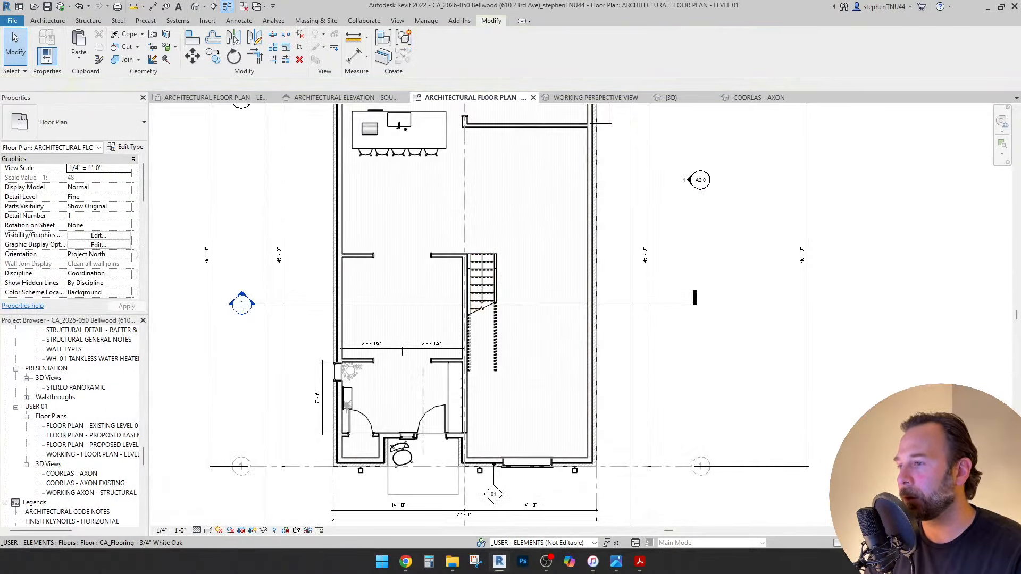
pyautogui.moveTo(617, 319); pyautogui.dragTo(616, 326, button='middle')
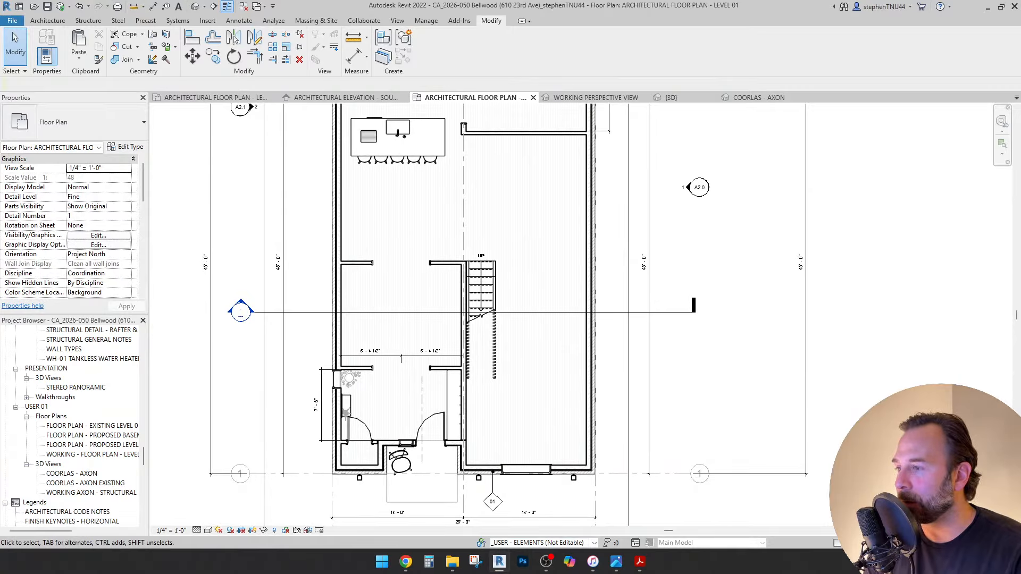
pyautogui.moveTo(616, 327); pyautogui.dragTo(630, 323, button='middle')
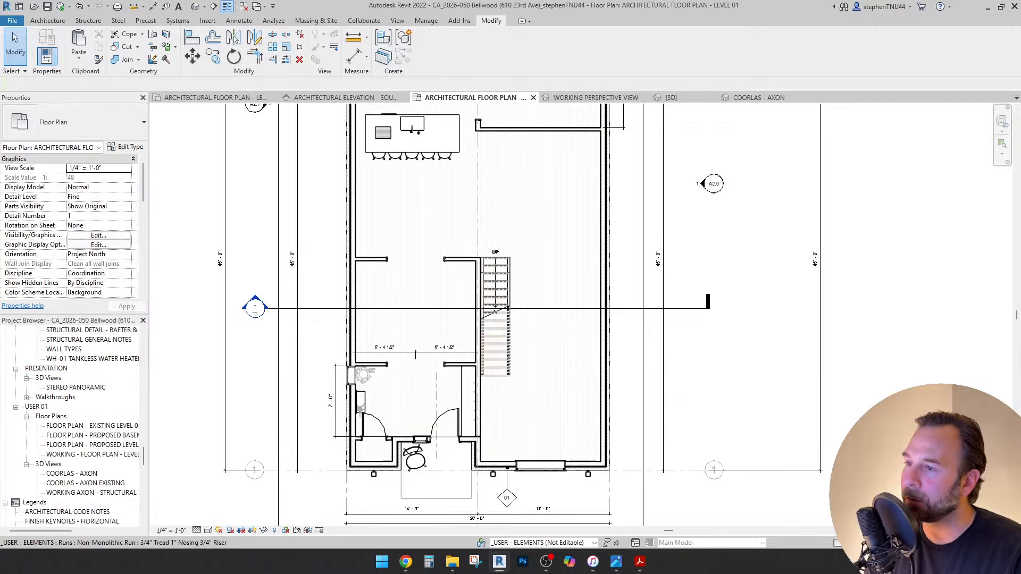
pyautogui.click(494, 287)
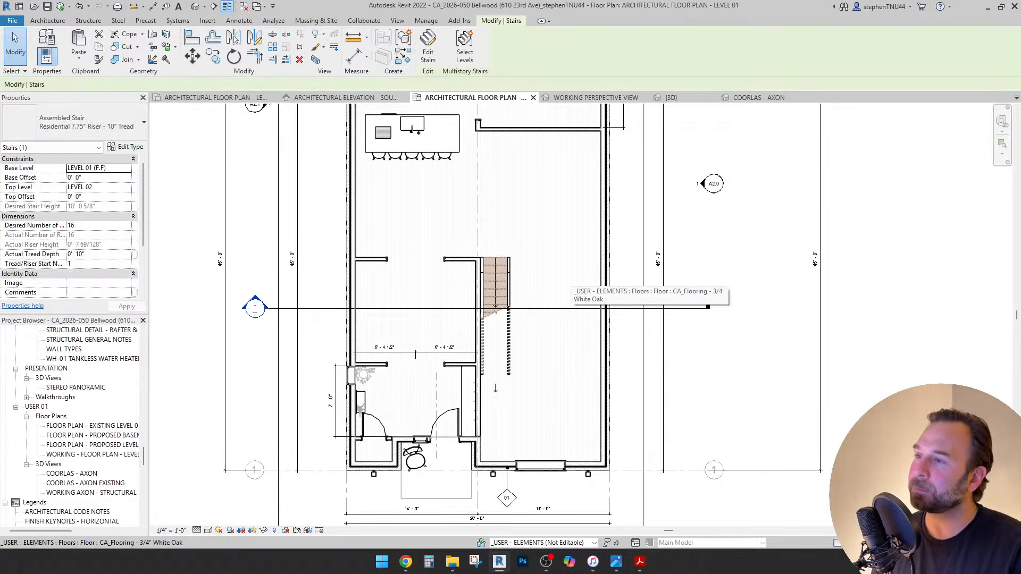
pyautogui.press('Up')
pyautogui.press('Up')
pyautogui.press('Up')
pyautogui.press('Up')
pyautogui.press('Up')
pyautogui.press('Up')
pyautogui.press('Up')
pyautogui.press('Up')
pyautogui.press('Up')
pyautogui.press('Up')
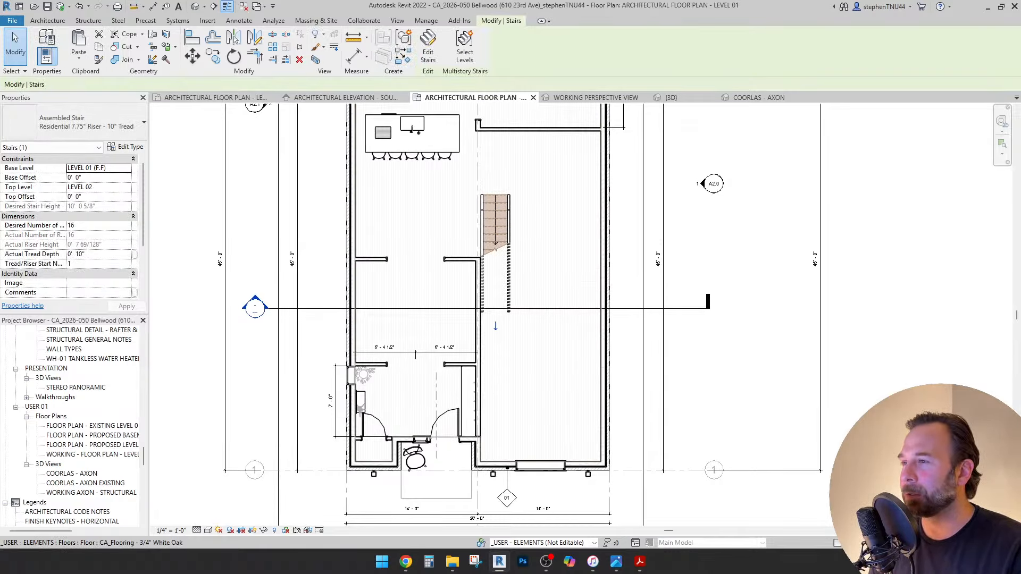
pyautogui.press('Up')
pyautogui.press('Up')
pyautogui.press('Up')
pyautogui.press('Up')
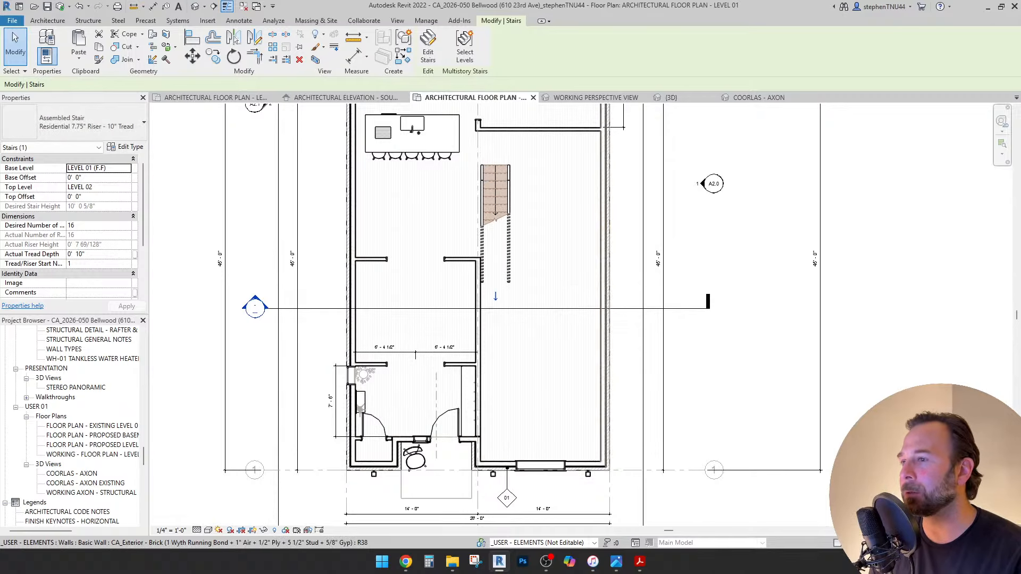
pyautogui.scroll(1, 518, 169)
pyautogui.moveTo(517, 169); pyautogui.dragTo(557, 279, button='middle')
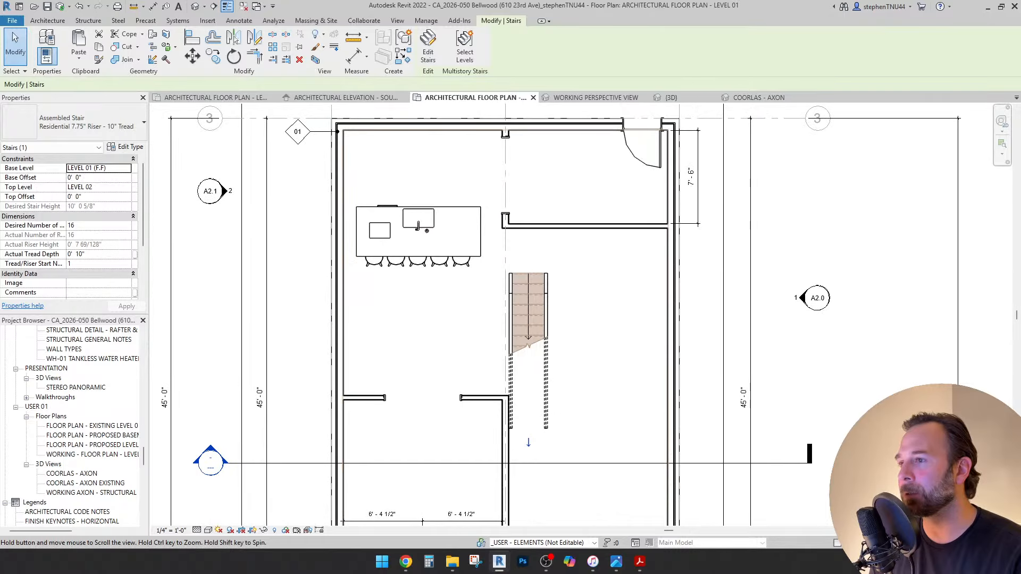
# Rotate the kitchen island group 90°.
pyautogui.click(418, 226)
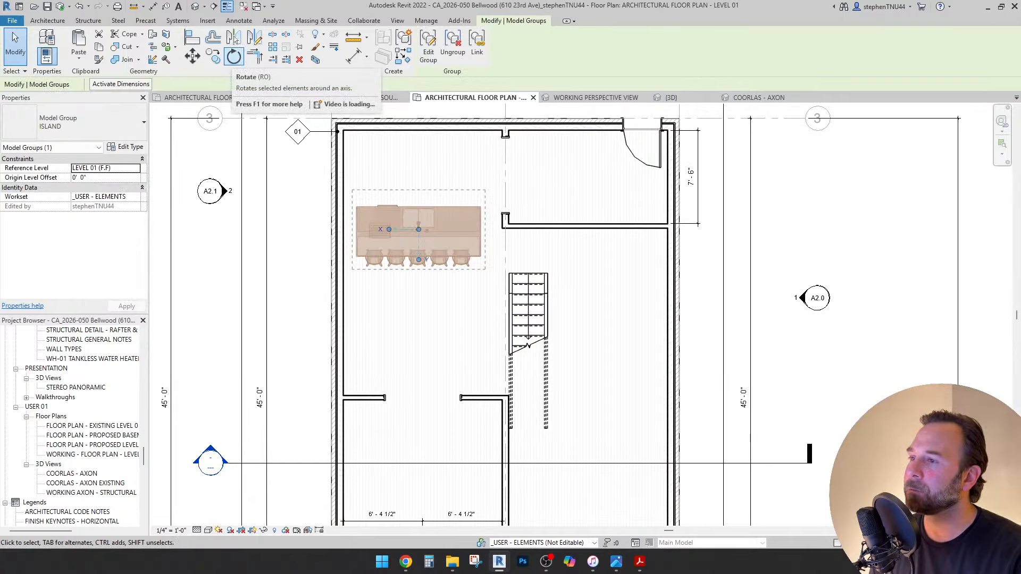
pyautogui.click(234, 55)
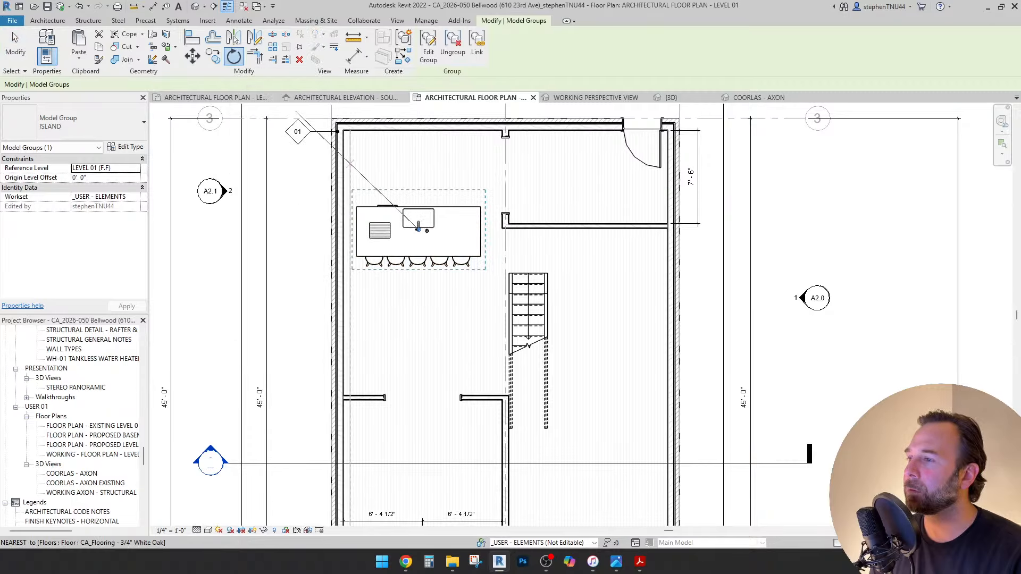
pyautogui.click(320, 198)
pyautogui.write('9')
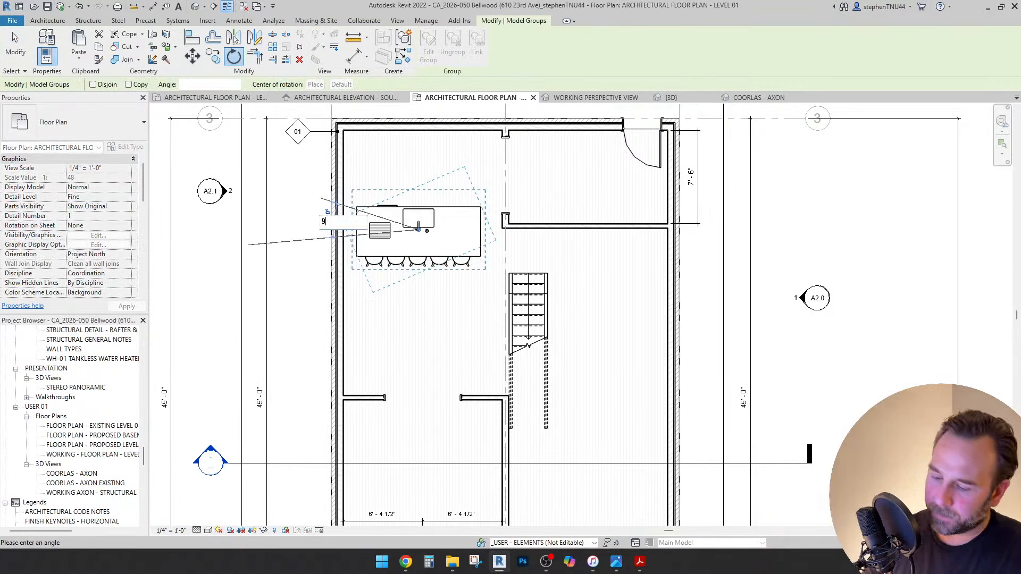
pyautogui.write('0')
pyautogui.press('Return')
pyautogui.press('Escape')
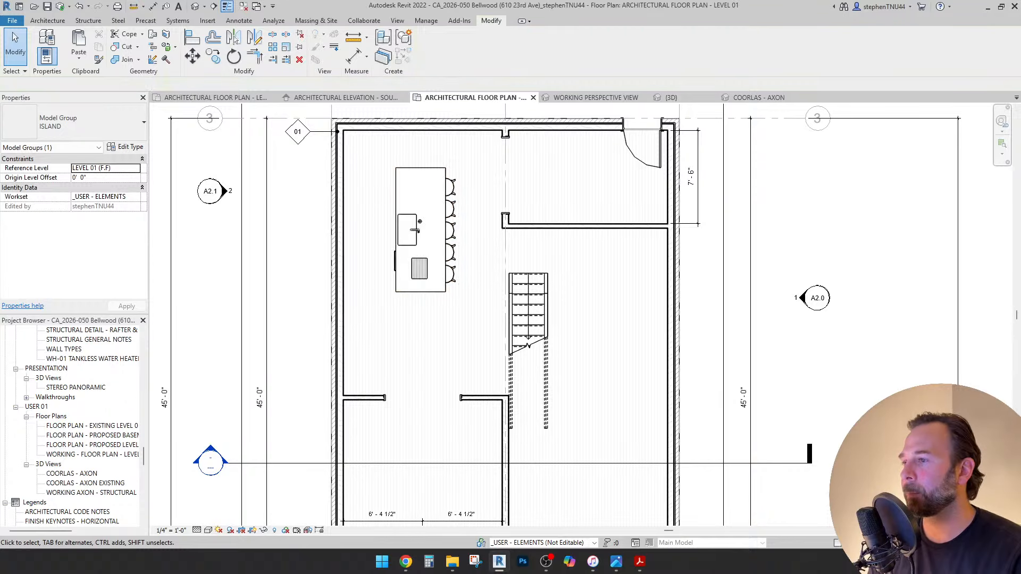
pyautogui.scroll(-1, 314, 231)
# Reselect the ISLAND group and enter Edit Group.
pyautogui.click(393, 223)
pyautogui.scroll(3, 415, 186)
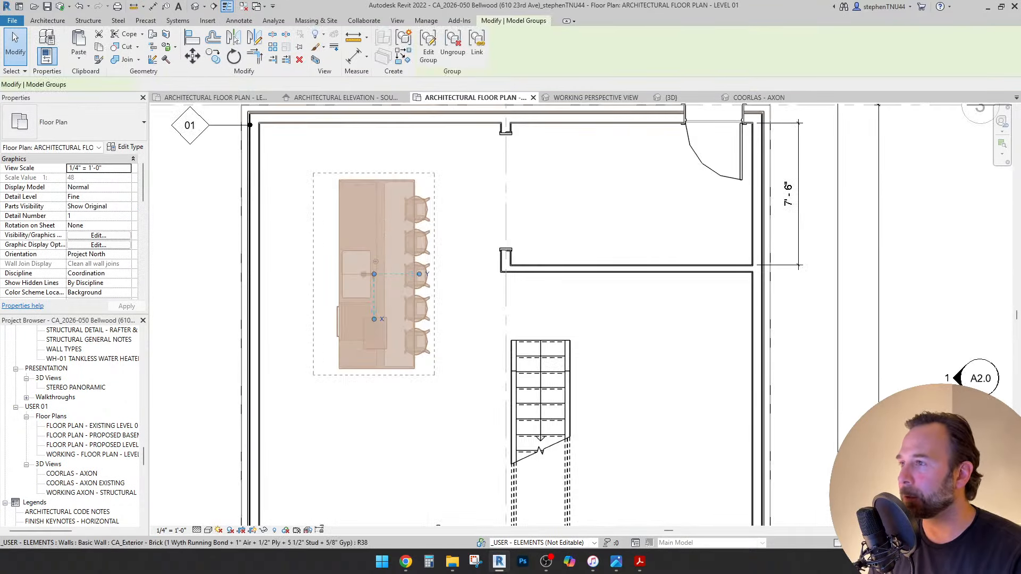
pyautogui.click(428, 47)
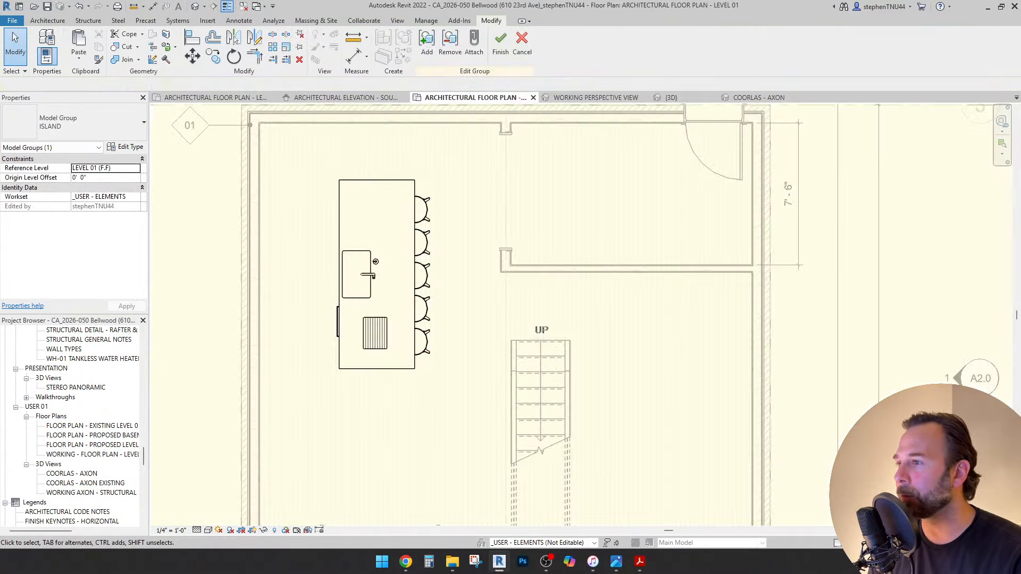
pyautogui.scroll(4, 359, 319)
# Change the sink countertop depth to 3'-0".
pyautogui.click(367, 331)
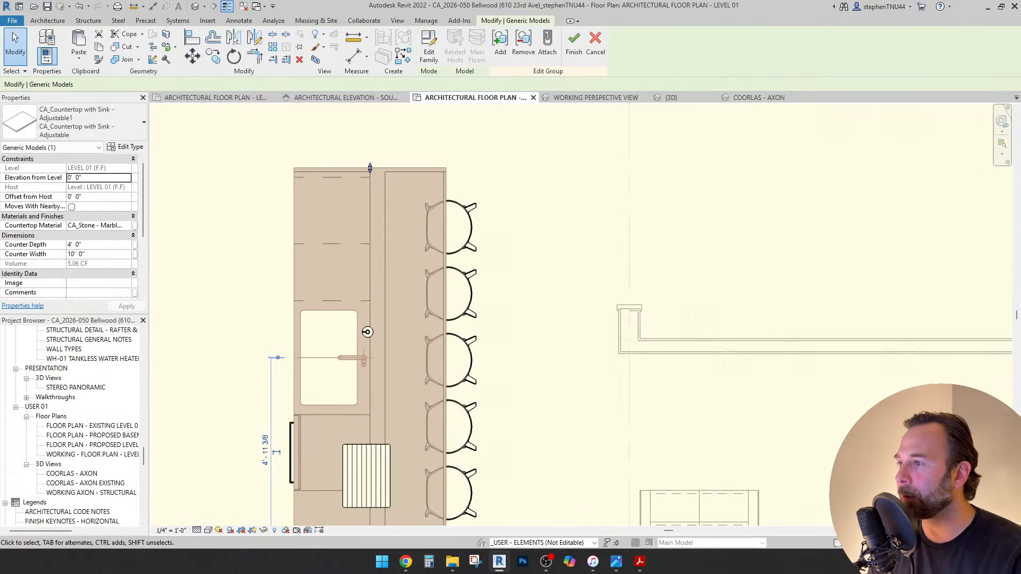
pyautogui.scroll(-2, 367, 324)
pyautogui.scroll(1, 375, 284)
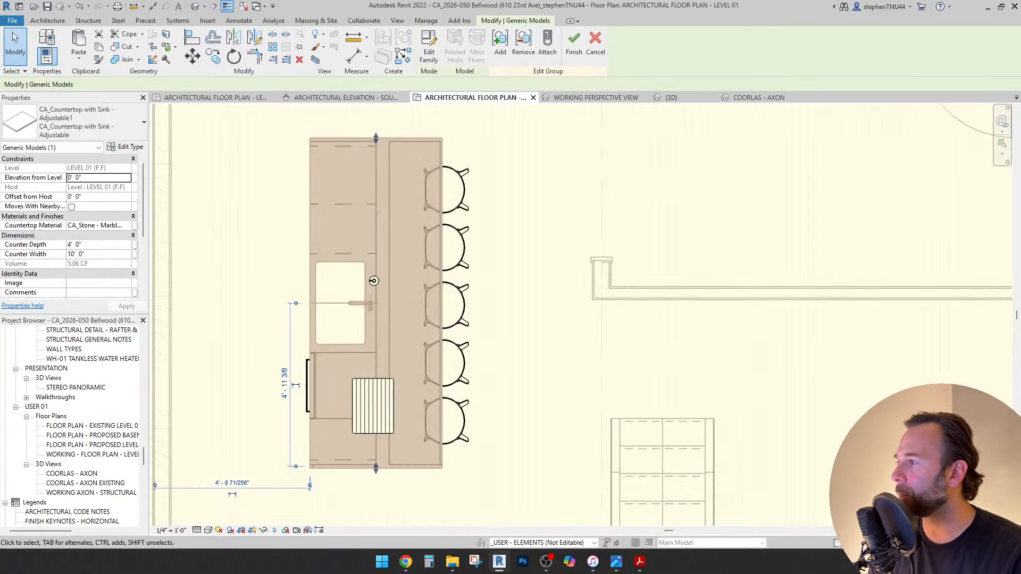
pyautogui.click(98, 245)
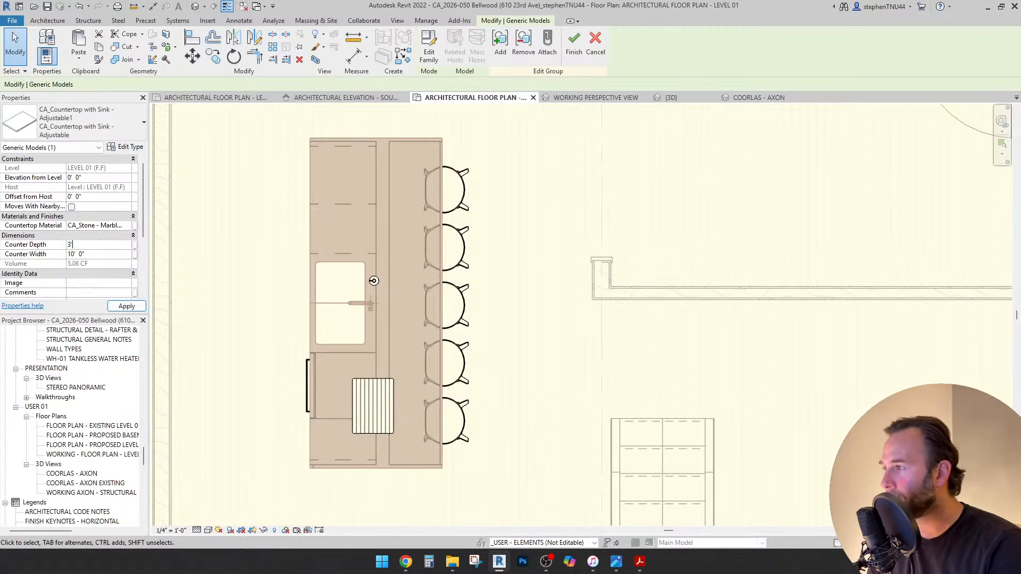
pyautogui.press('Escape')
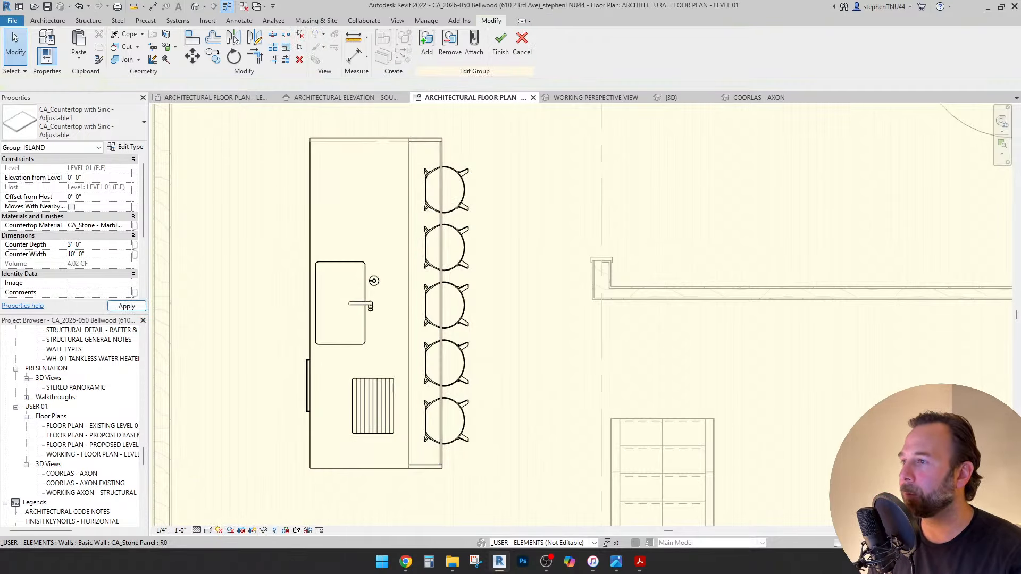
# Shorten the top and bottom stone panel walls to the countertop corner.
pyautogui.scroll(1, 431, 141)
pyautogui.click(430, 140)
pyautogui.scroll(2, 430, 140)
pyautogui.moveTo(457, 135); pyautogui.dragTo(381, 135)
pyautogui.scroll(-2, 438, 134)
pyautogui.moveTo(430, 505); pyautogui.dragTo(432, 342, button='middle')
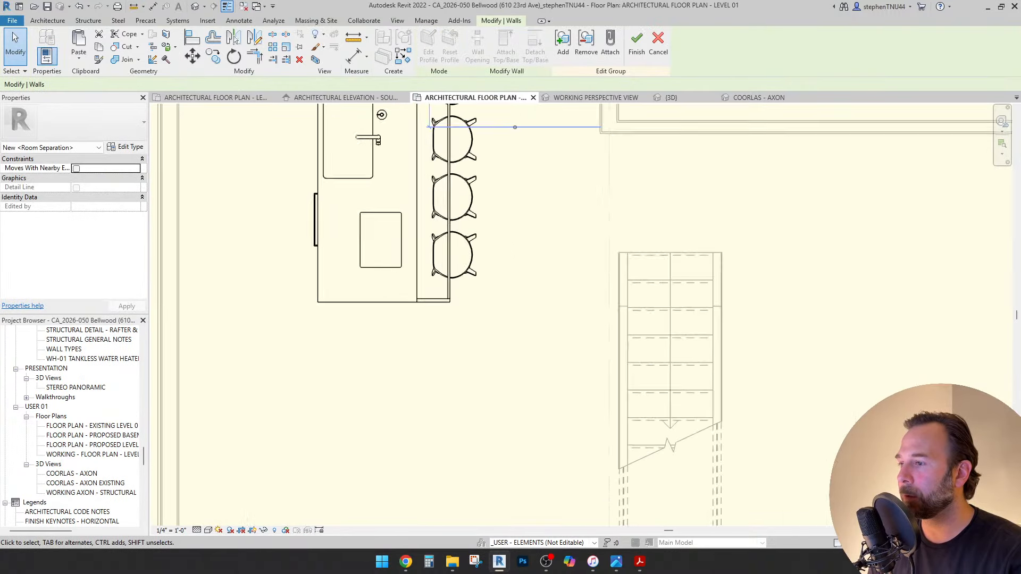
pyautogui.scroll(1, 433, 341)
pyautogui.click(440, 292)
pyautogui.scroll(4, 444, 293)
pyautogui.moveTo(457, 295); pyautogui.dragTo(390, 295)
# Select all five bar stools along the island edge.
pyautogui.click(455, 274)
pyautogui.scroll(-3, 448, 278)
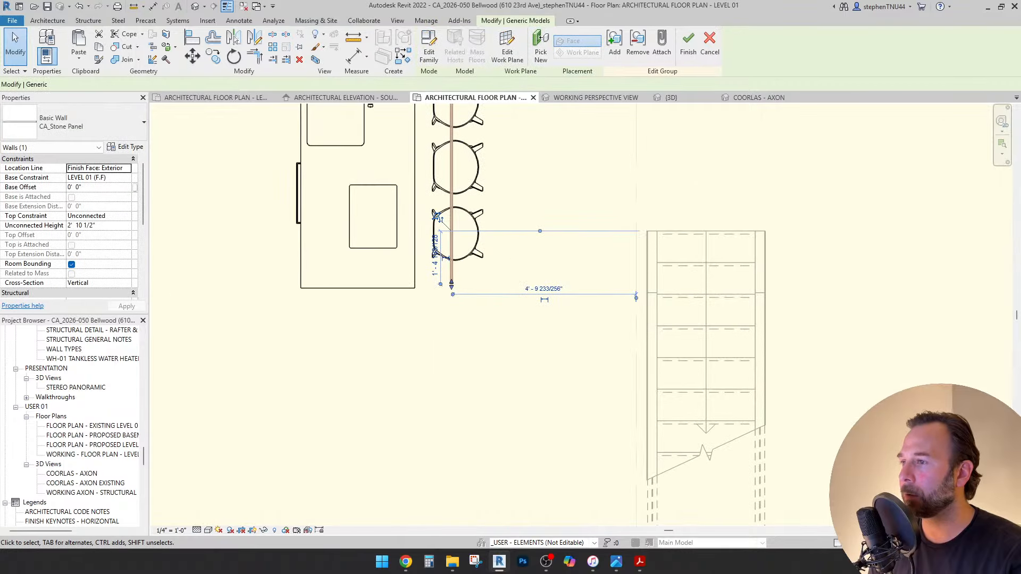
pyautogui.keyDown('ctrl'); pyautogui.click(468, 234); pyautogui.keyUp('ctrl')
pyautogui.keyDown('ctrl'); pyautogui.click(468, 169); pyautogui.keyUp('ctrl')
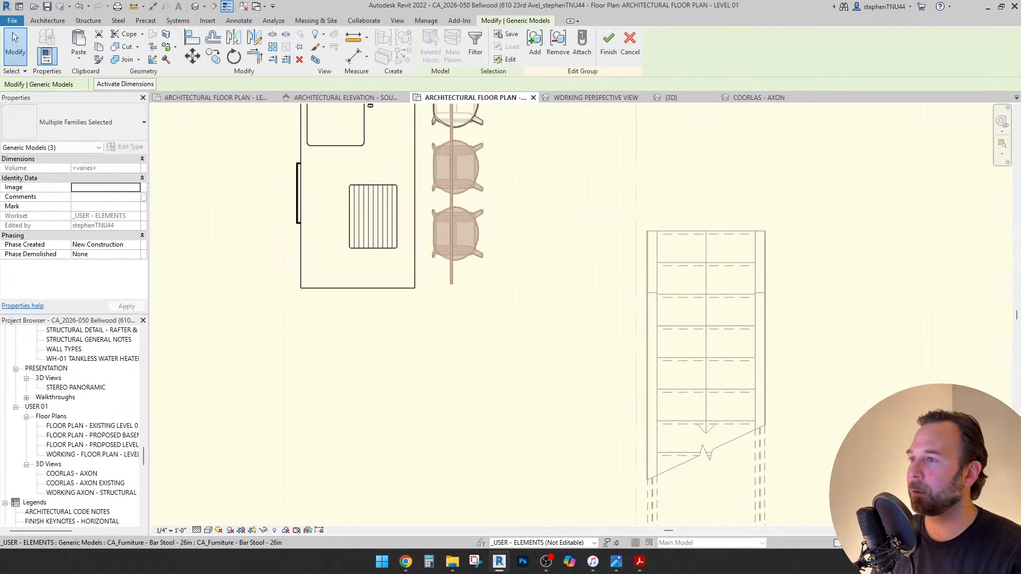
pyautogui.keyDown('ctrl'); pyautogui.click(468, 120); pyautogui.keyUp('ctrl')
pyautogui.moveTo(468, 120); pyautogui.dragTo(477, 279, button='middle')
pyautogui.keyDown('ctrl'); pyautogui.click(473, 193); pyautogui.keyUp('ctrl')
pyautogui.keyDown('ctrl'); pyautogui.click(477, 147); pyautogui.keyUp('ctrl')
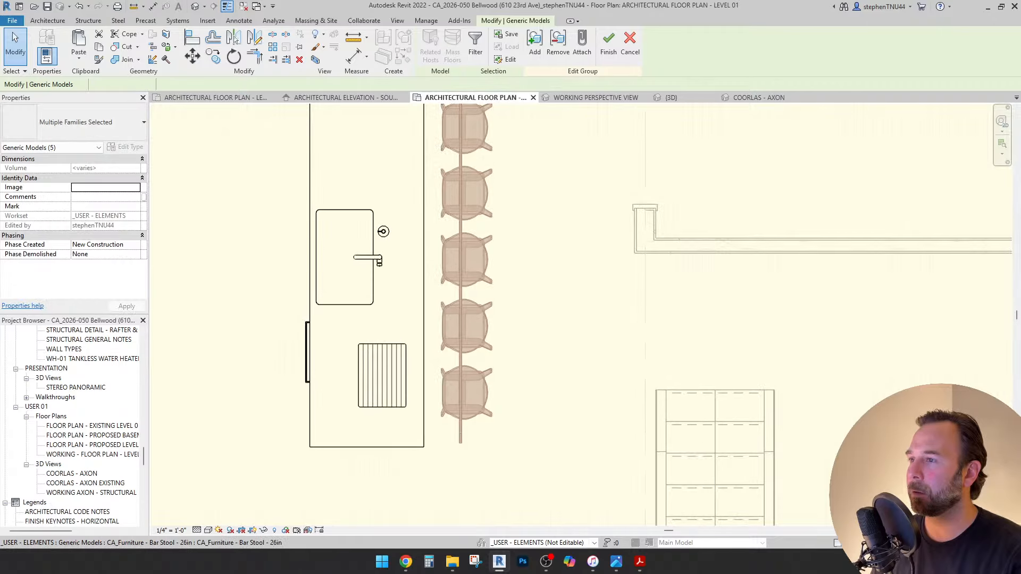
pyautogui.scroll(-1, 482, 155)
pyautogui.moveTo(482, 155); pyautogui.dragTo(493, 220, button='middle')
# Move the bar stools in against the narrower island counter.
pyautogui.click(192, 55)
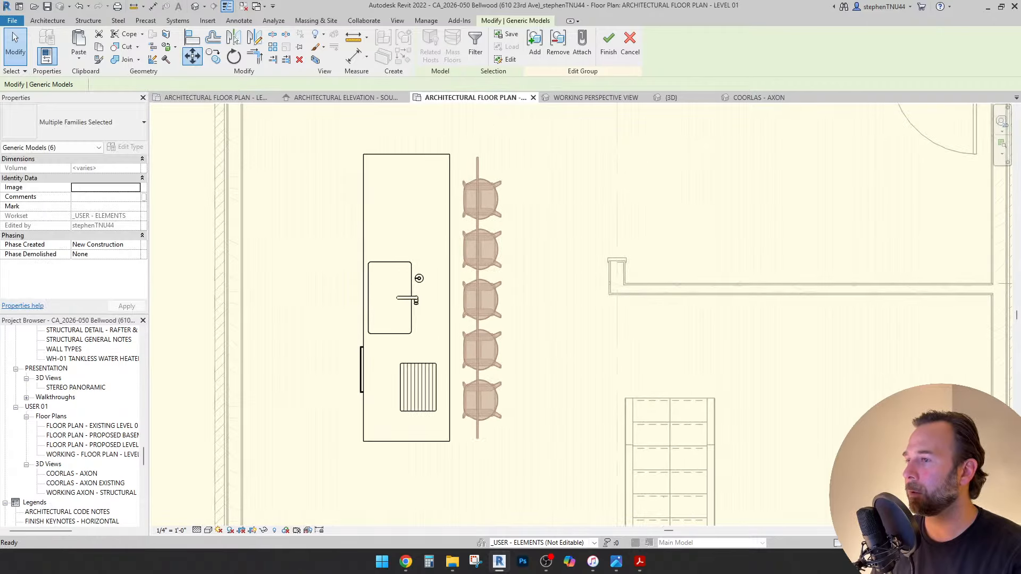
pyautogui.scroll(1, 418, 186)
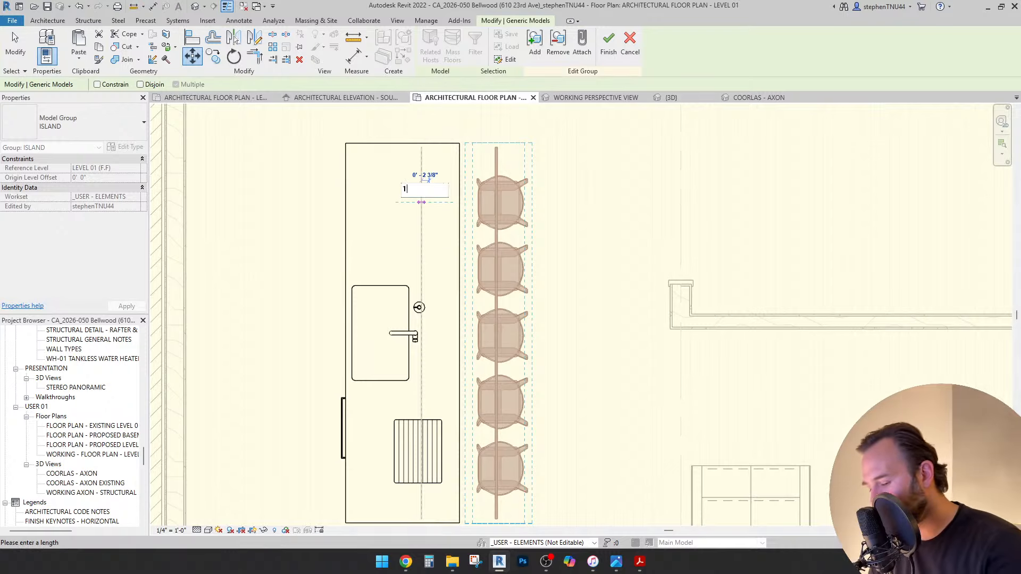
pyautogui.click(421, 202)
pyautogui.scroll(-2, 434, 197)
pyautogui.moveTo(433, 197); pyautogui.dragTo(453, 198, button='middle')
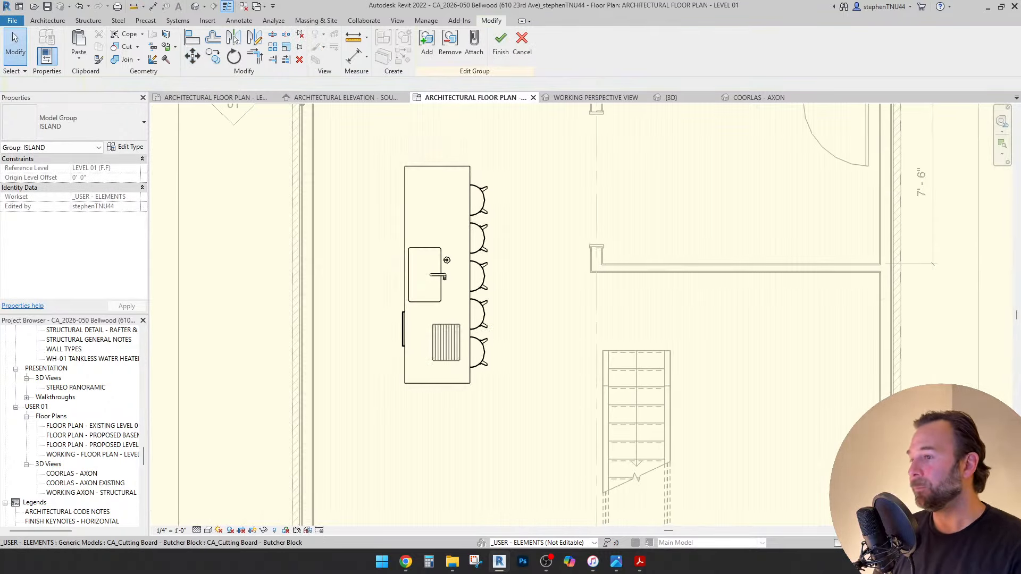
# Measure the island's length starting from its top corner.
pyautogui.click(447, 260)
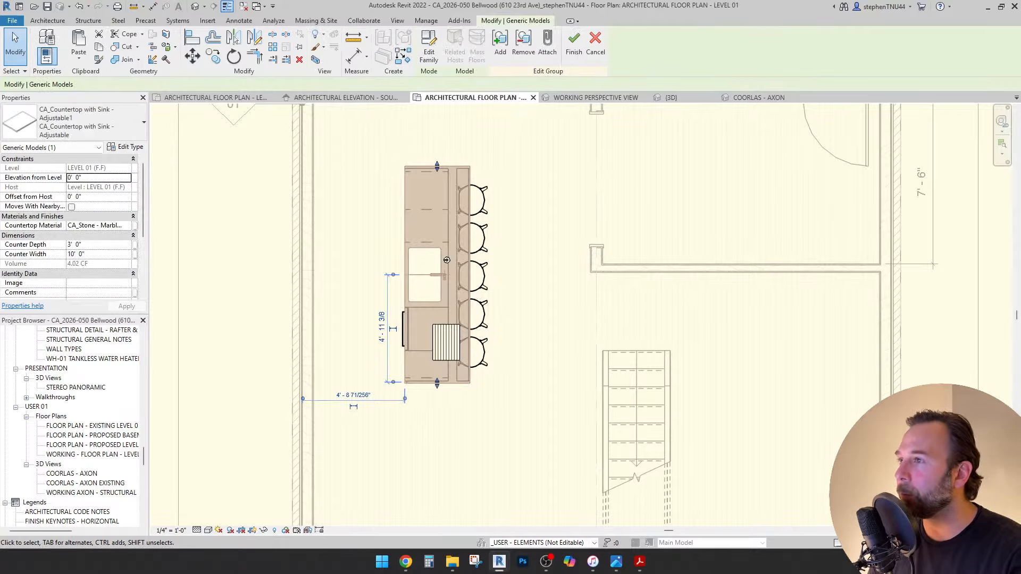
pyautogui.click(353, 37)
pyautogui.click(404, 166)
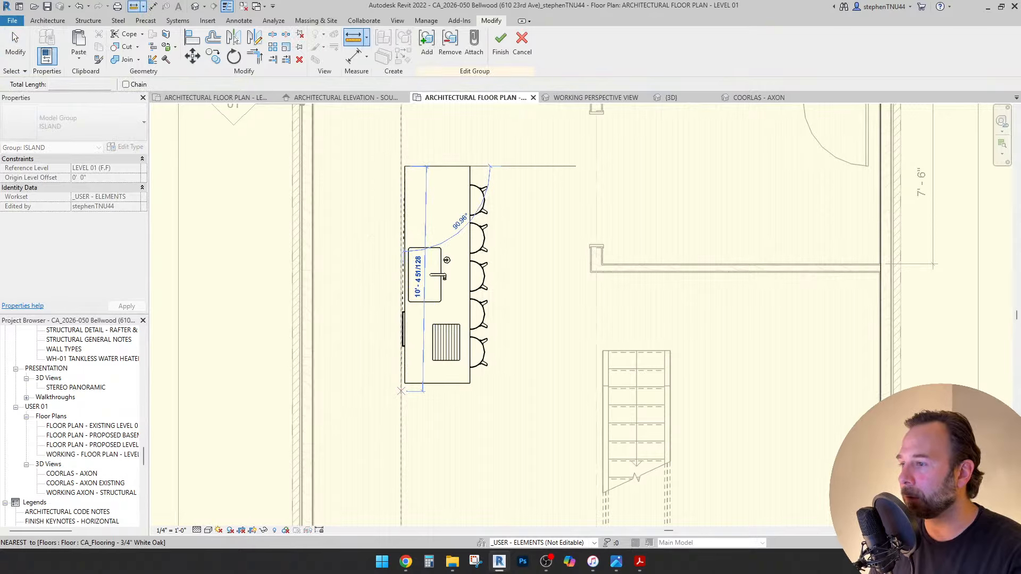
pyautogui.press('Escape')
pyautogui.press('Escape')
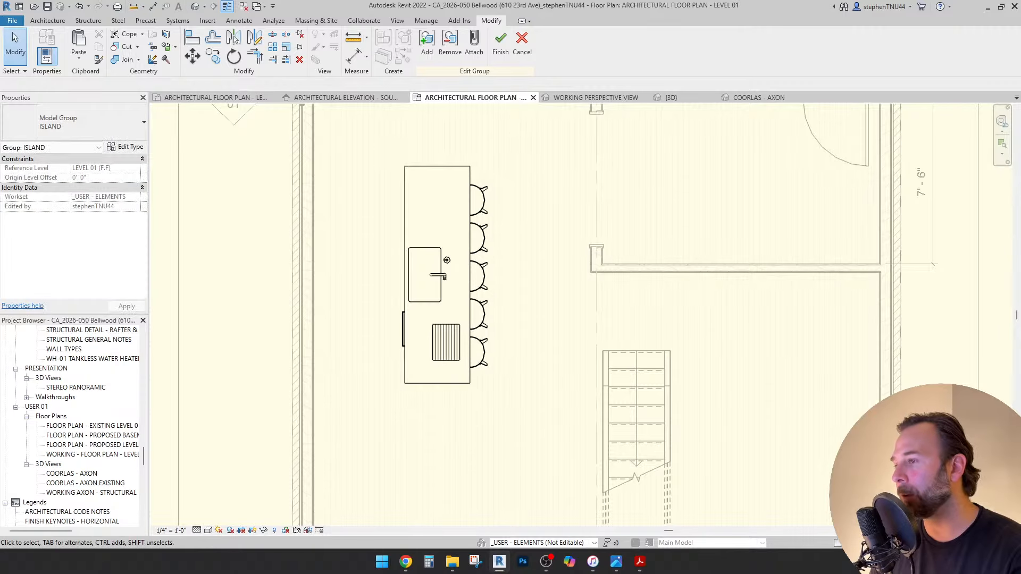
# Change the countertop's Counter Width from 10' 0" to 8' 0" in Properties.
pyautogui.click(447, 260)
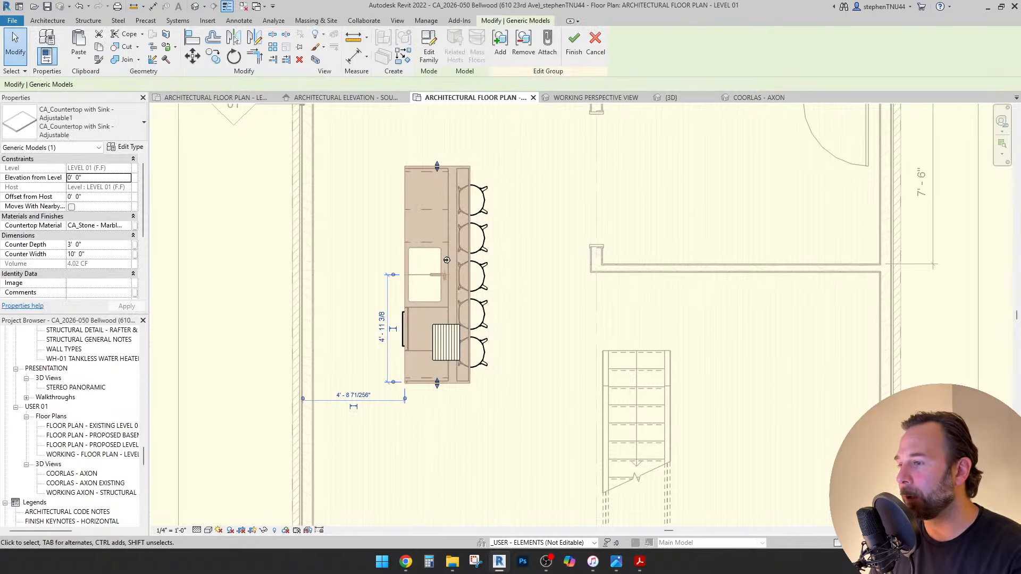
pyautogui.scroll(1, 447, 260)
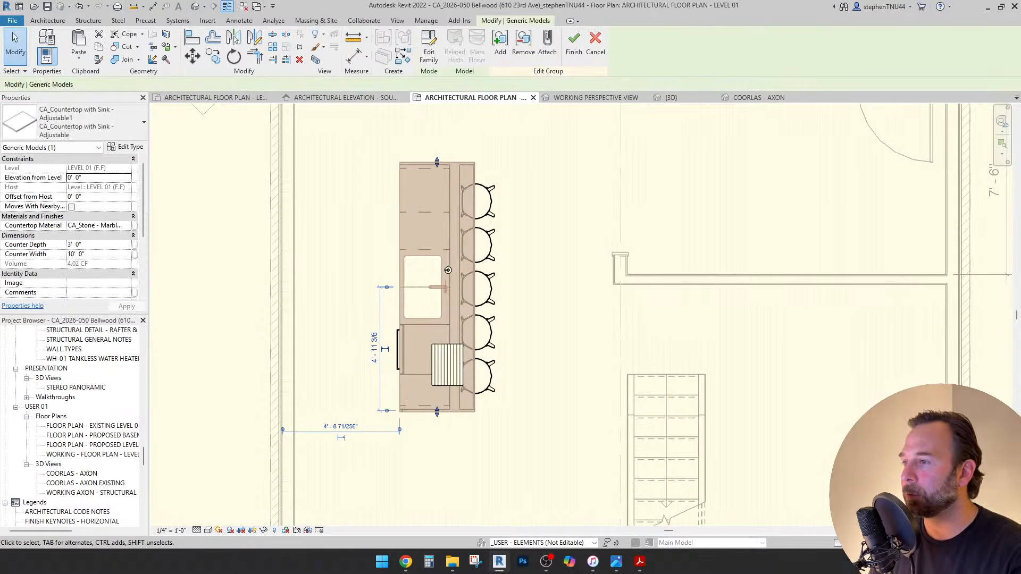
pyautogui.scroll(2, 447, 270)
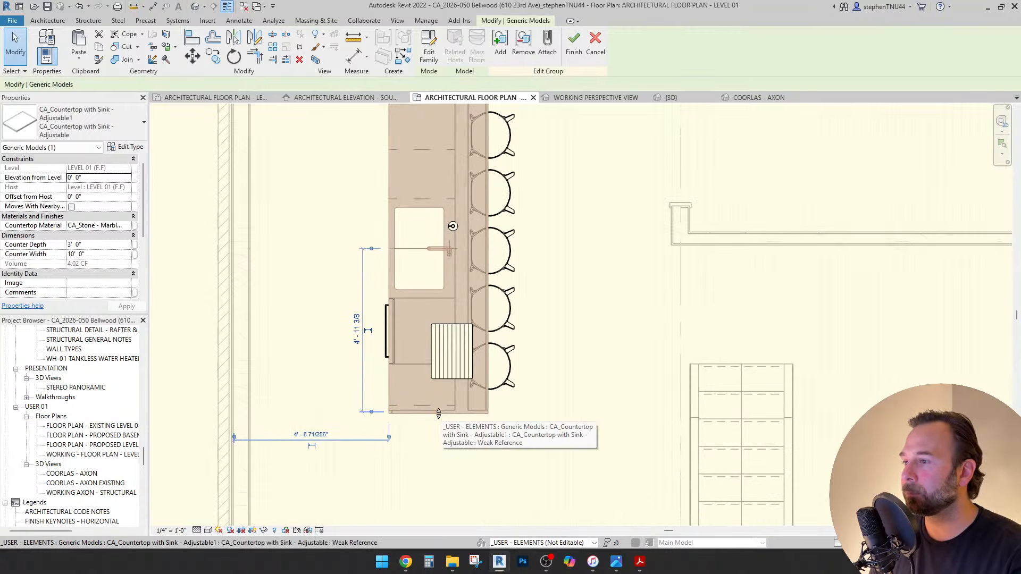
pyautogui.scroll(-3, 439, 415)
pyautogui.scroll(1, 438, 415)
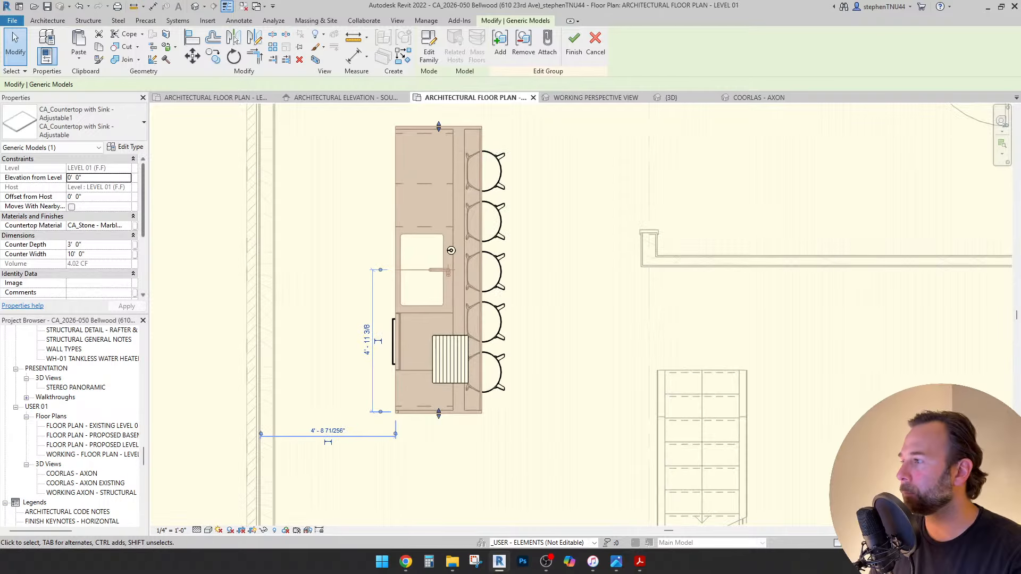
pyautogui.click(99, 254)
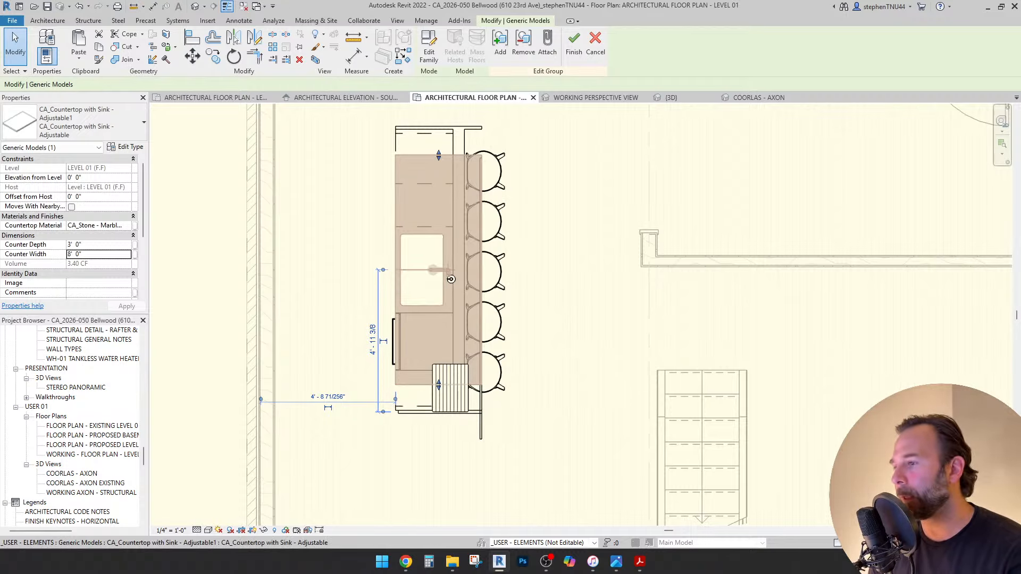
pyautogui.moveTo(451, 279); pyautogui.dragTo(454, 321, button='middle')
pyautogui.scroll(1, 458, 335)
# Move the island's bottom filler and stone end panel up 1'-0".
pyautogui.click(461, 340)
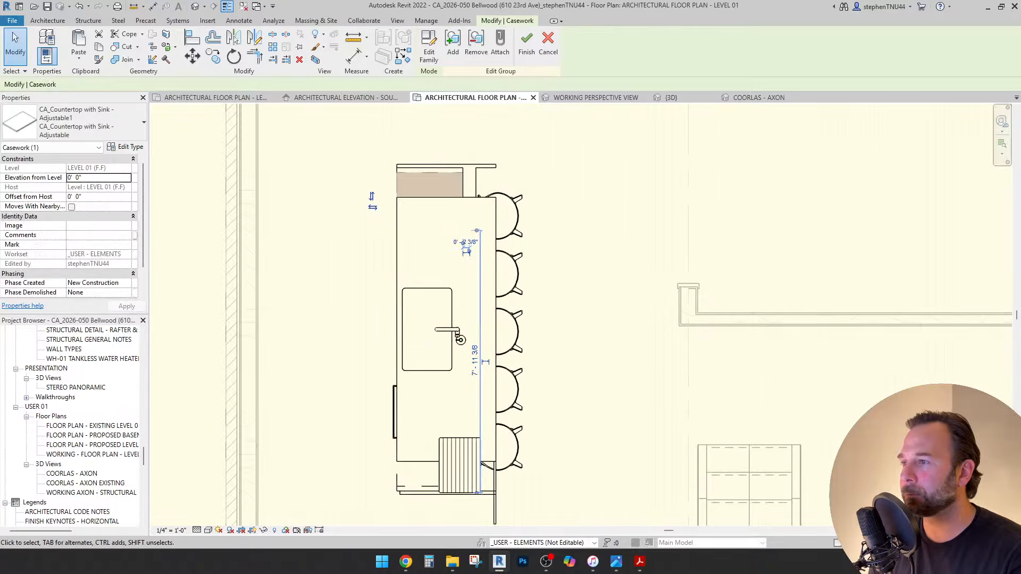
pyautogui.press('Escape')
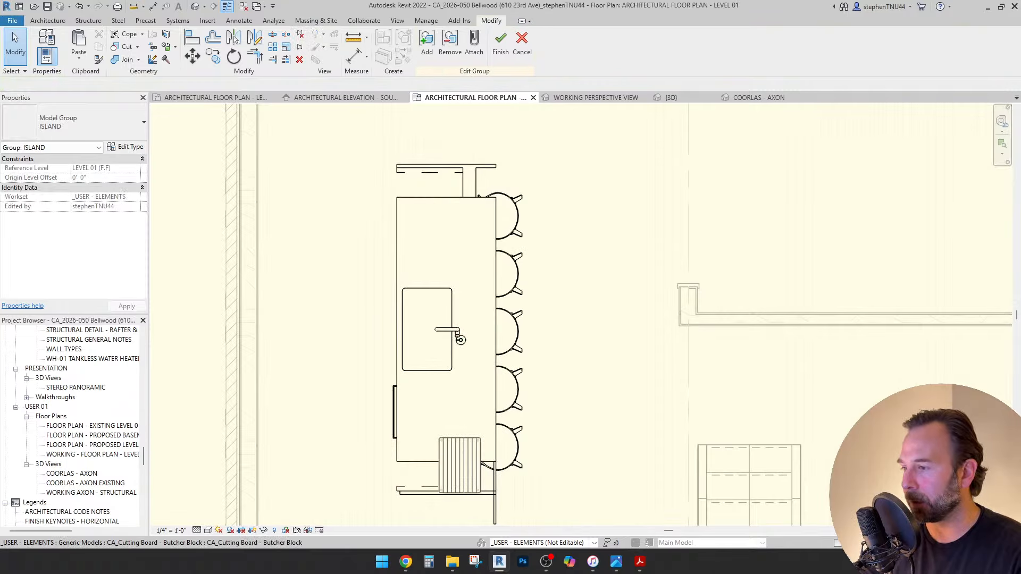
pyautogui.click(417, 488)
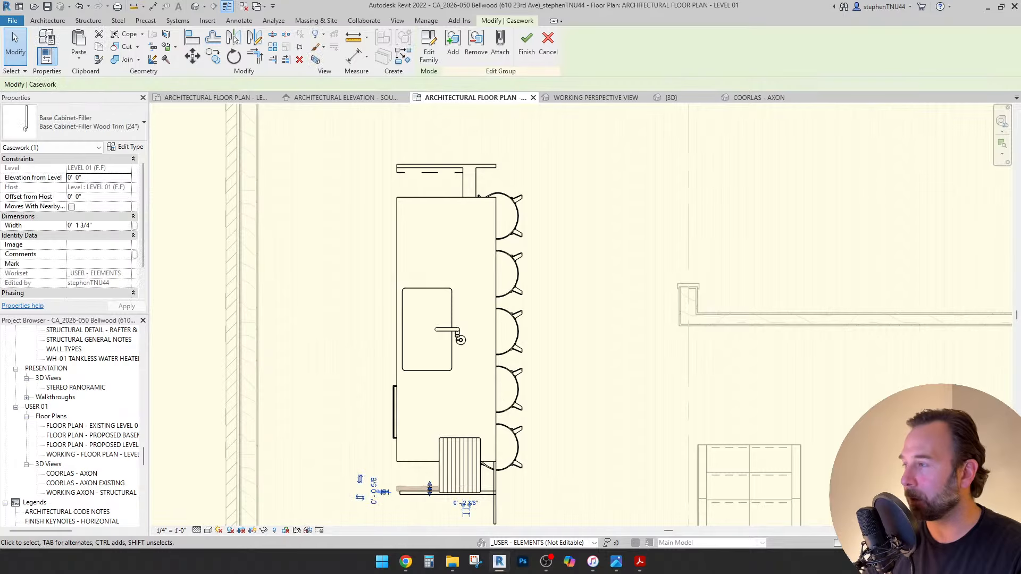
pyautogui.scroll(4, 416, 500)
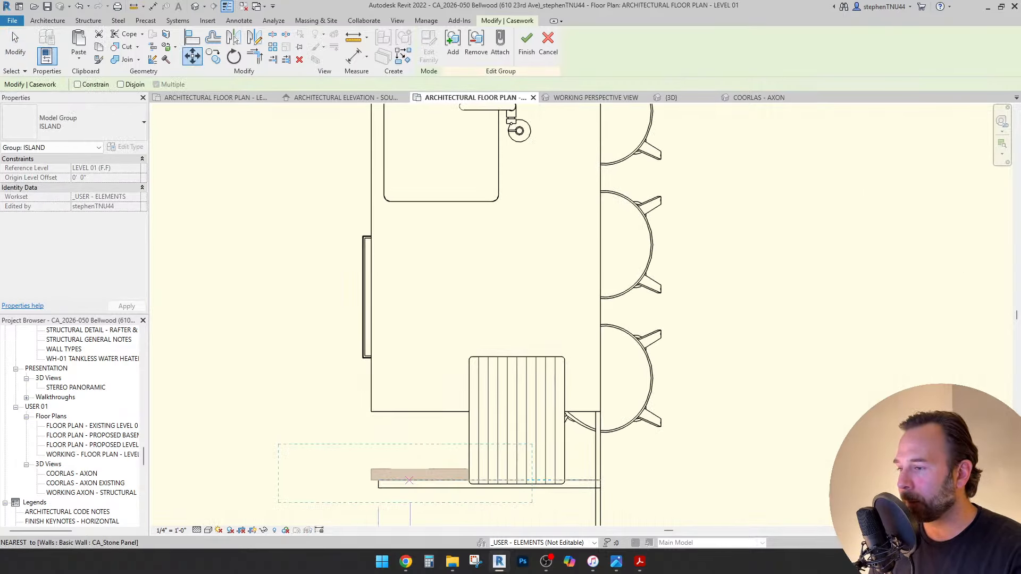
pyautogui.keyDown('ctrl'); pyautogui.click(432, 475); pyautogui.keyUp('ctrl')
pyautogui.scroll(-4, 432, 477)
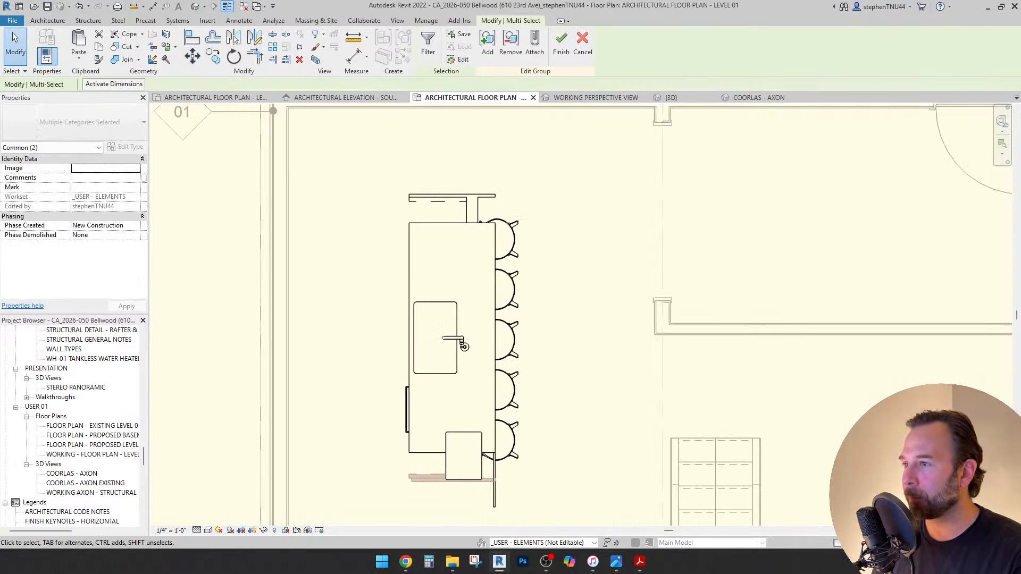
pyautogui.scroll(3, 412, 488)
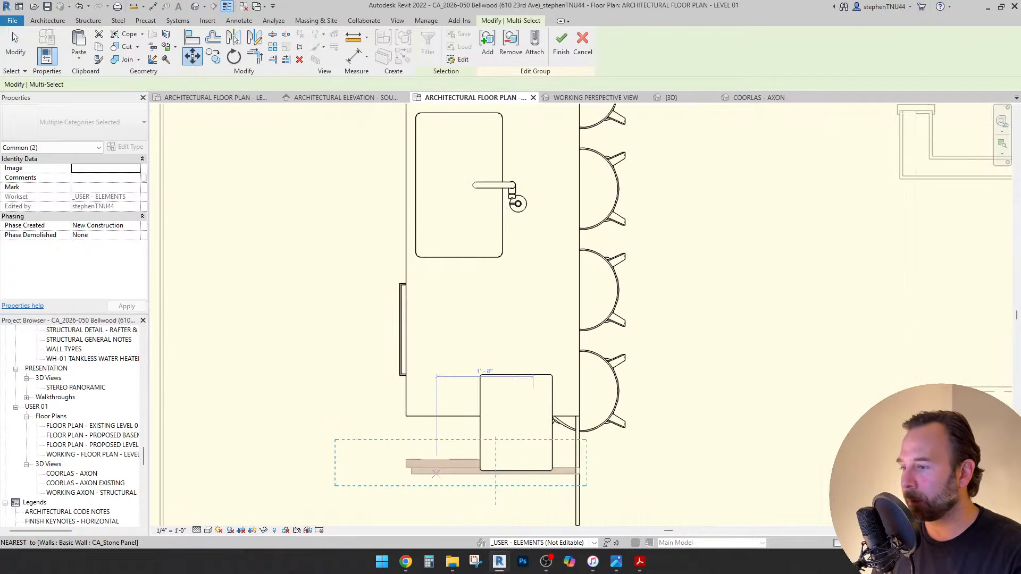
pyautogui.click(436, 474)
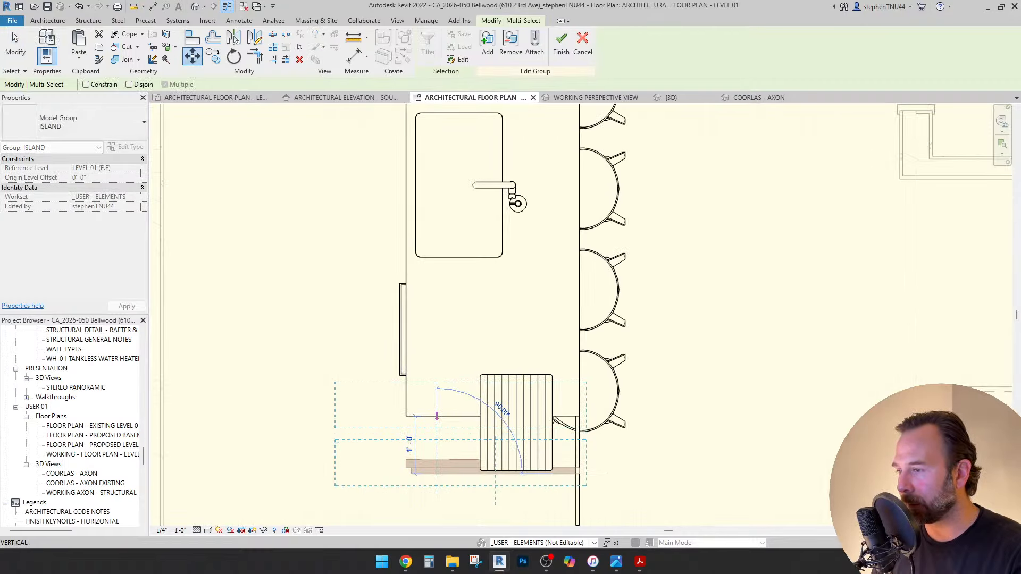
pyautogui.click(436, 416)
pyautogui.press('Escape')
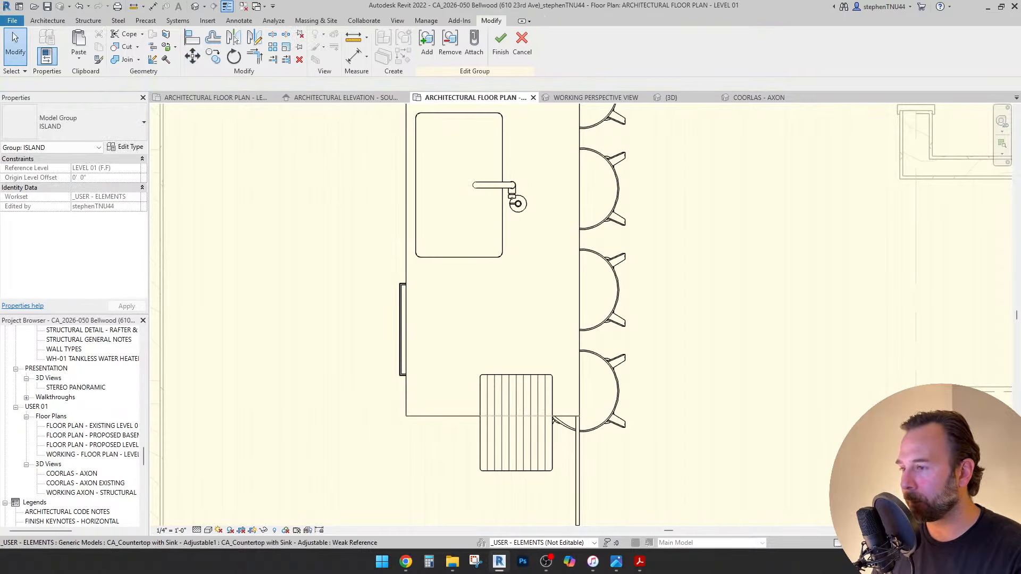
# Shorten the bottom stone end panel to 3'-0".
pyautogui.click(412, 414)
pyautogui.scroll(3, 409, 415)
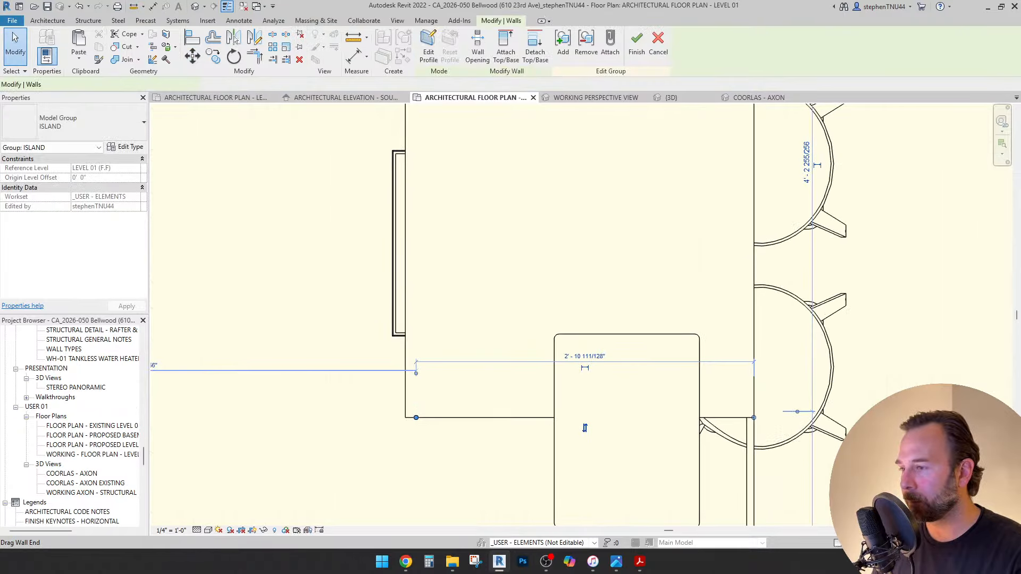
pyautogui.moveTo(416, 418); pyautogui.dragTo(405, 417)
pyautogui.scroll(-3, 635, 453)
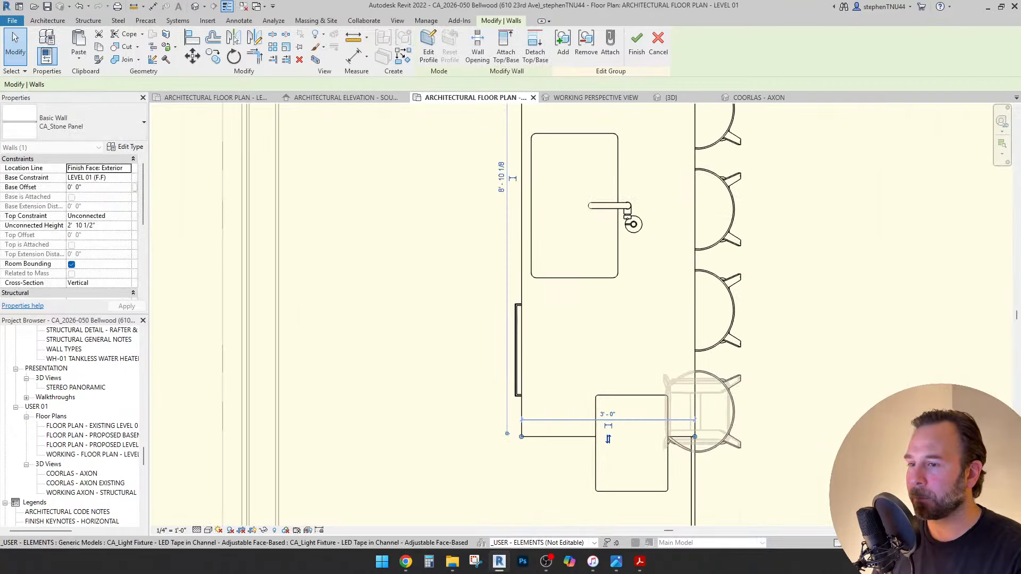
# Move the butcher-block cutting board up onto the shortened countertop below the sink.
pyautogui.click(693, 462)
pyautogui.moveTo(693, 462); pyautogui.dragTo(608, 462, button='middle')
pyautogui.scroll(-2, 607, 462)
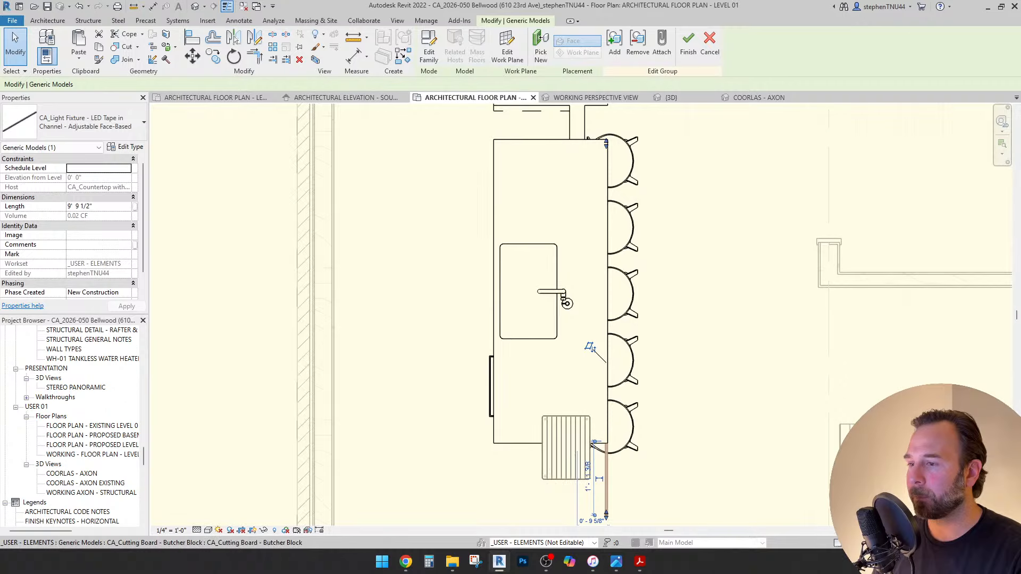
pyautogui.click(540, 421)
pyautogui.moveTo(540, 421); pyautogui.dragTo(527, 360)
pyautogui.press('Escape')
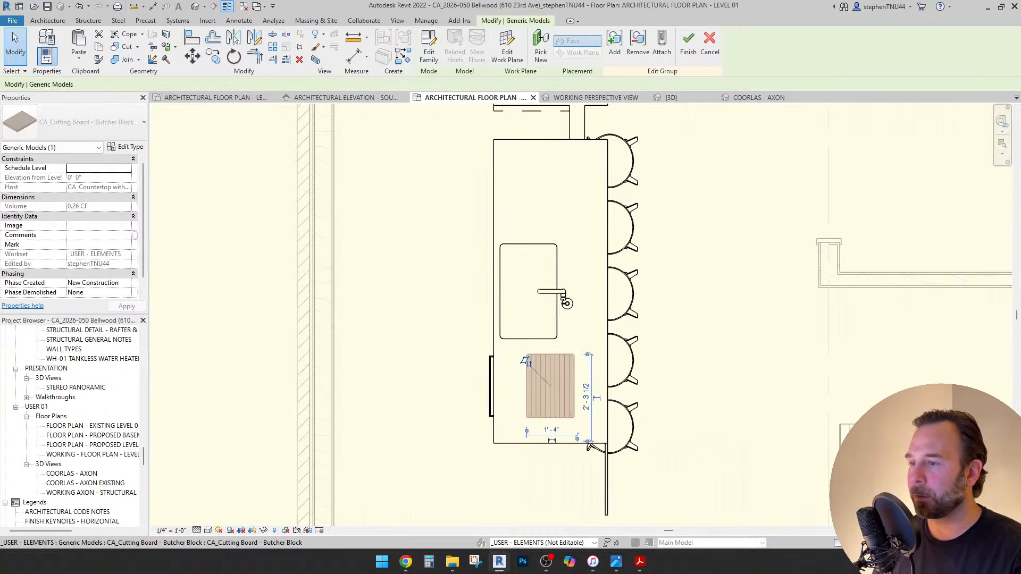
pyautogui.scroll(-2, 565, 301)
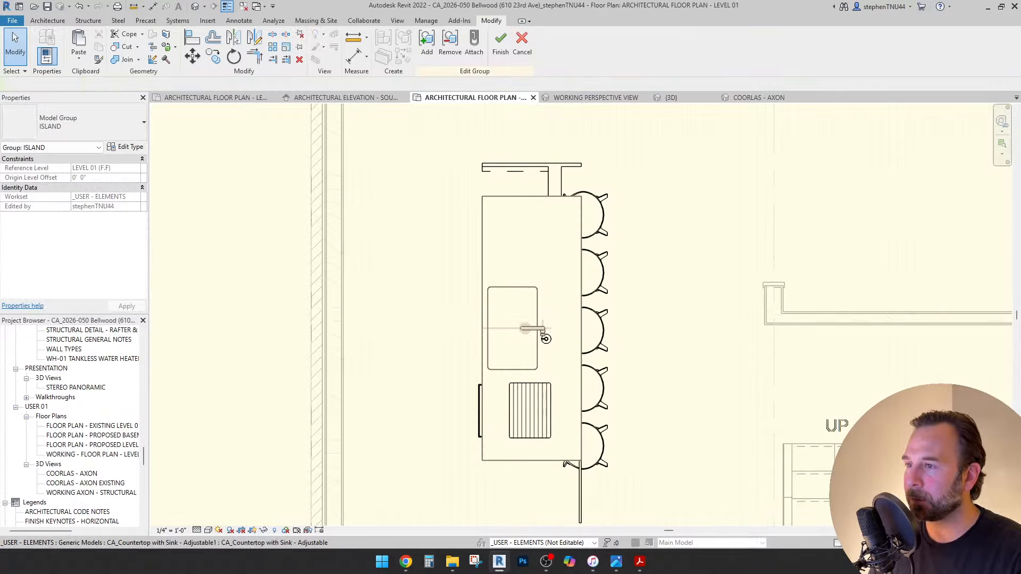
pyautogui.scroll(1, 516, 196)
# Move the island's top filler and stone end panel down 1'-0" using MV.
pyautogui.click(515, 168)
pyautogui.scroll(3, 536, 160)
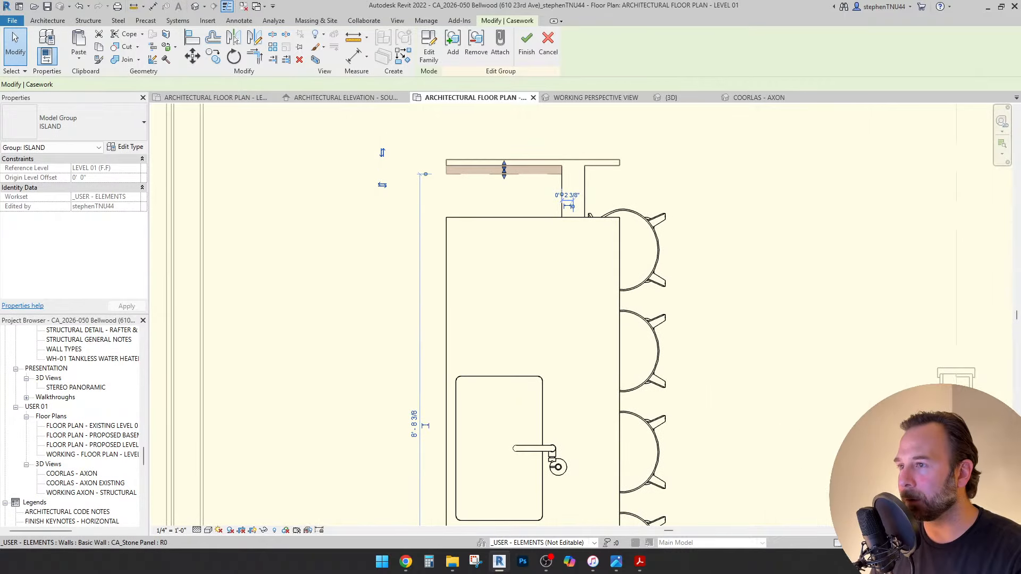
pyautogui.keyDown('ctrl'); pyautogui.click(547, 162); pyautogui.keyUp('ctrl')
pyautogui.press('m')
pyautogui.press('v')
pyautogui.scroll(1, 463, 162)
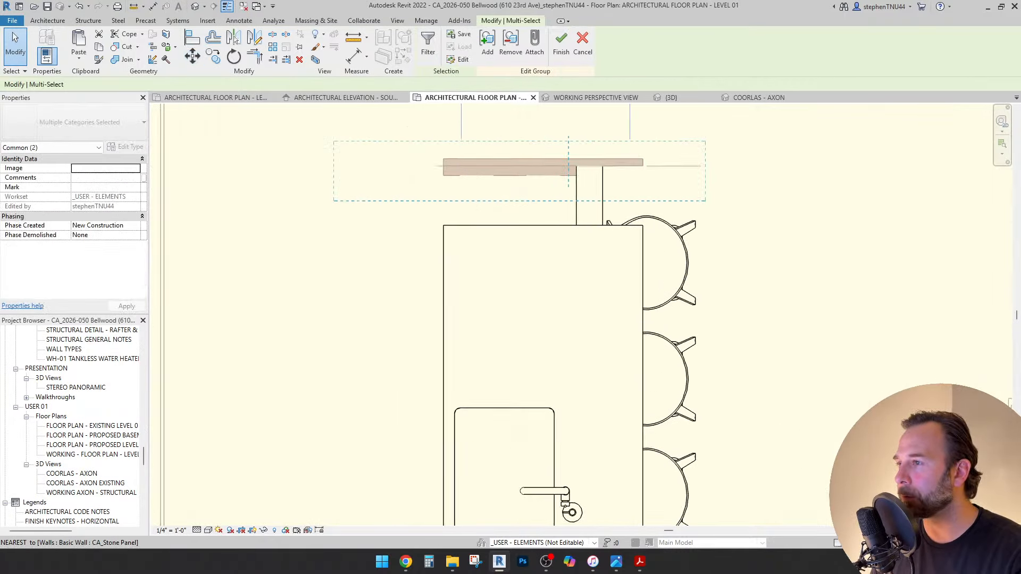
pyautogui.click(471, 157)
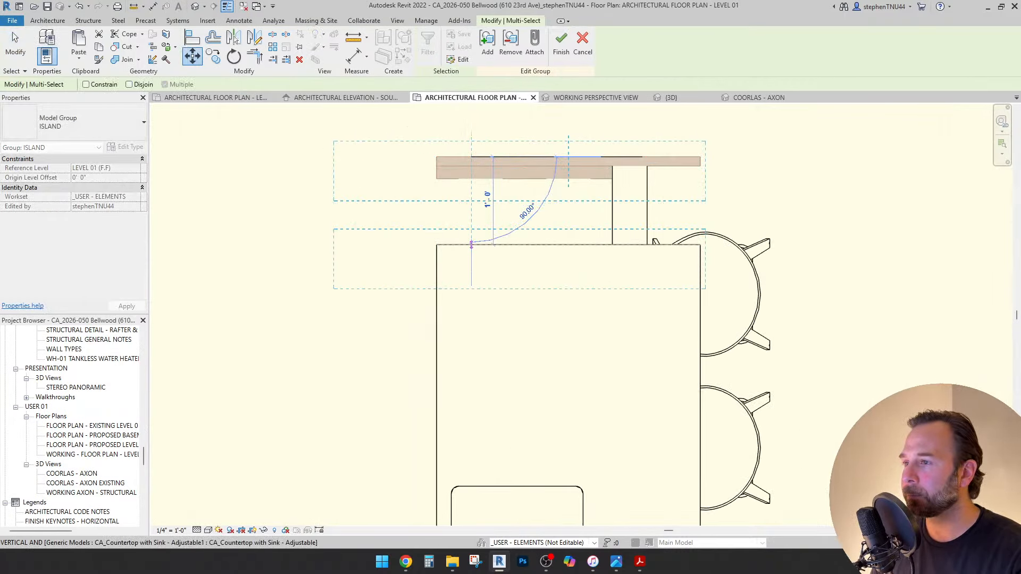
pyautogui.click(471, 245)
pyautogui.press('Escape')
# Delete the bottom bar stool at the island.
pyautogui.scroll(-4, 561, 319)
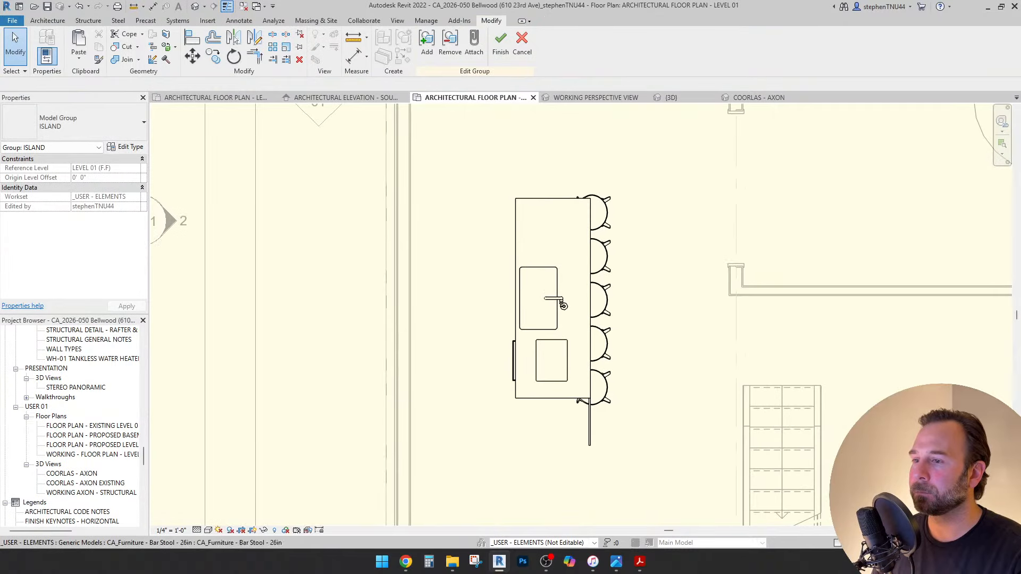
pyautogui.scroll(1, 633, 366)
pyautogui.moveTo(634, 366); pyautogui.dragTo(619, 370, button='middle')
pyautogui.click(587, 392)
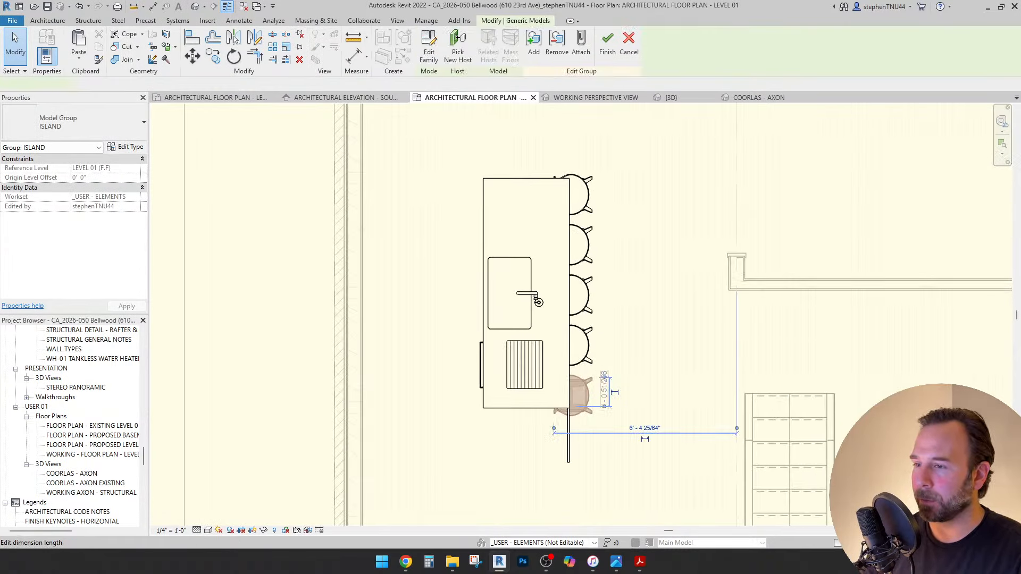
pyautogui.press('Delete')
# Nudge the remaining four bar stools down along the counter.
pyautogui.click(585, 345)
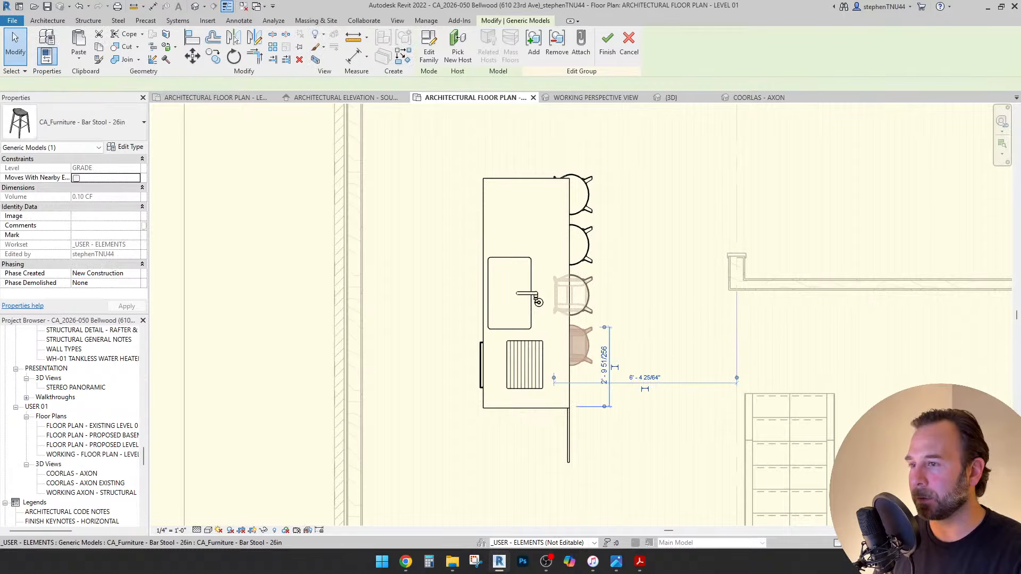
pyautogui.keyDown('ctrl'); pyautogui.click(585, 295); pyautogui.keyUp('ctrl')
pyautogui.keyDown('ctrl'); pyautogui.click(584, 244); pyautogui.keyUp('ctrl')
pyautogui.keyDown('ctrl'); pyautogui.click(585, 194); pyautogui.keyUp('ctrl')
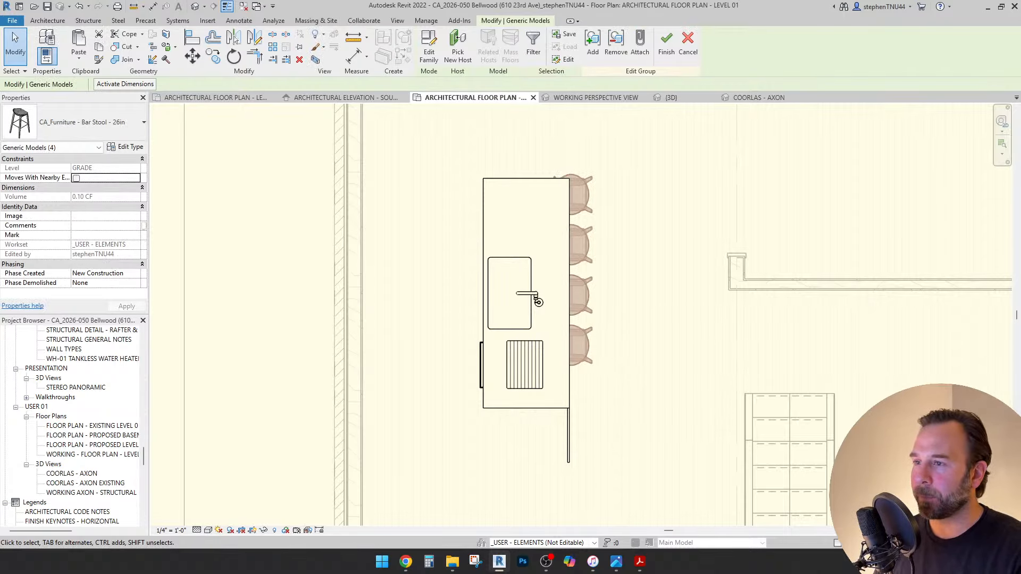
pyautogui.press('Down')
pyautogui.press('Down')
pyautogui.press('Down')
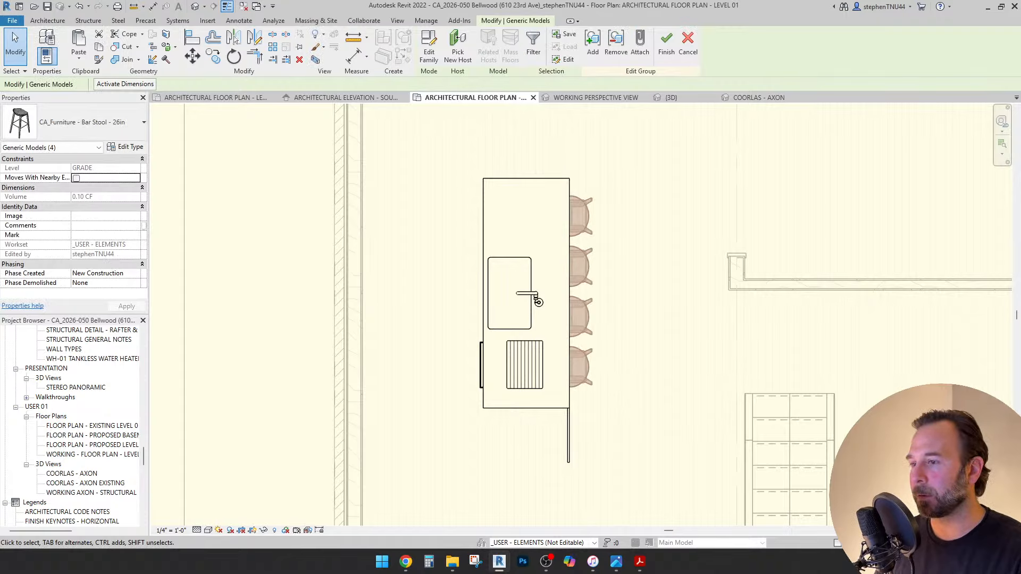
pyautogui.press('Escape')
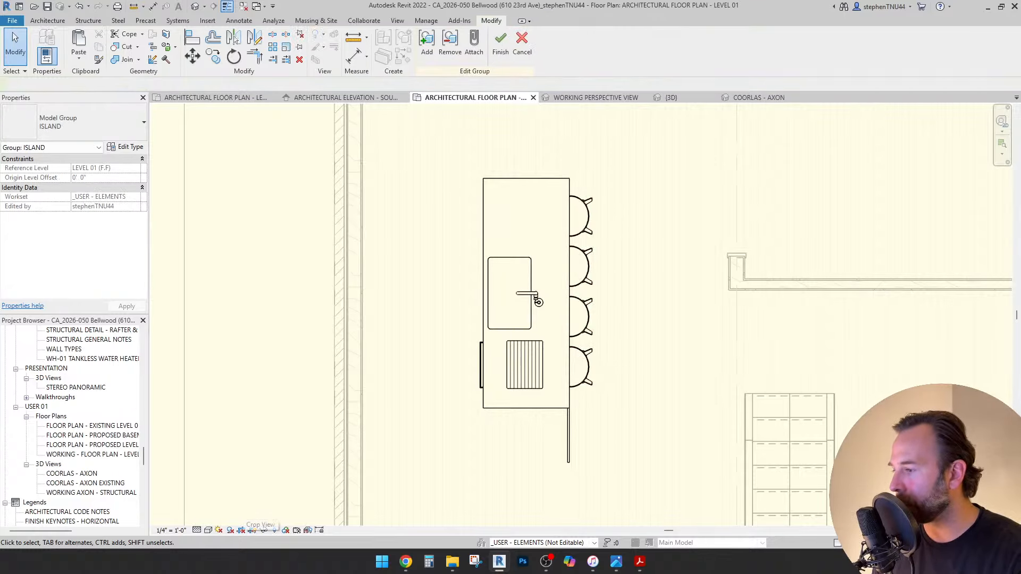
# In Wireframe style, drag the LED tape light's end to shorten it to 7' 9 1/2".
pyautogui.click(208, 530)
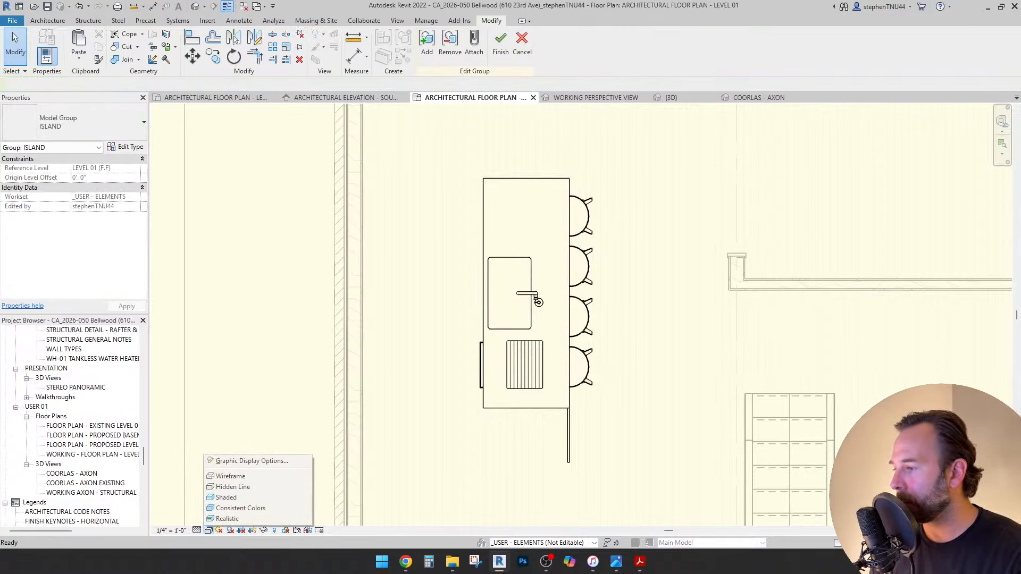
pyautogui.click(258, 476)
pyautogui.scroll(3, 579, 397)
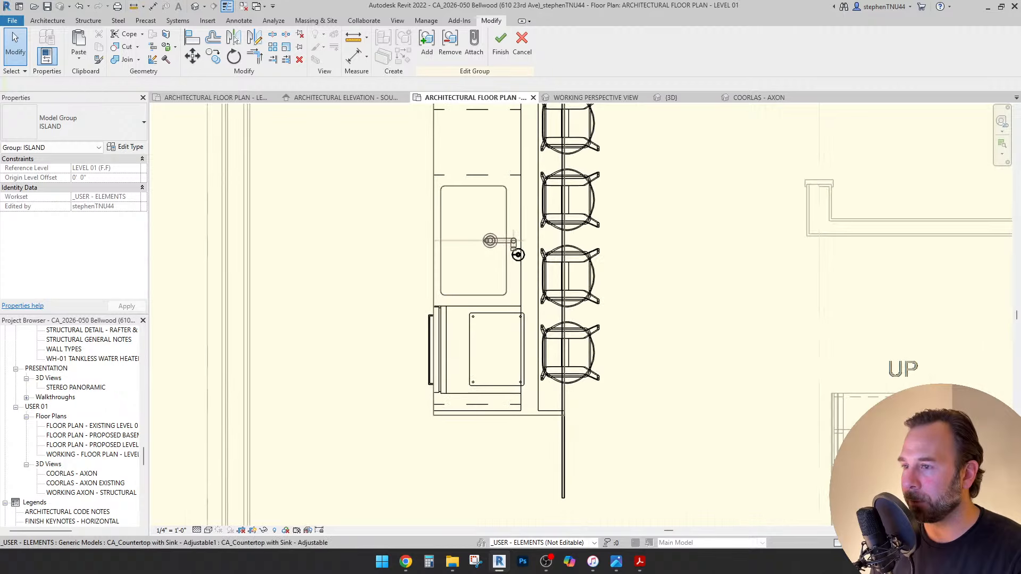
pyautogui.click(564, 462)
pyautogui.scroll(4, 565, 462)
pyautogui.moveTo(560, 517); pyautogui.dragTo(549, 460, button='middle')
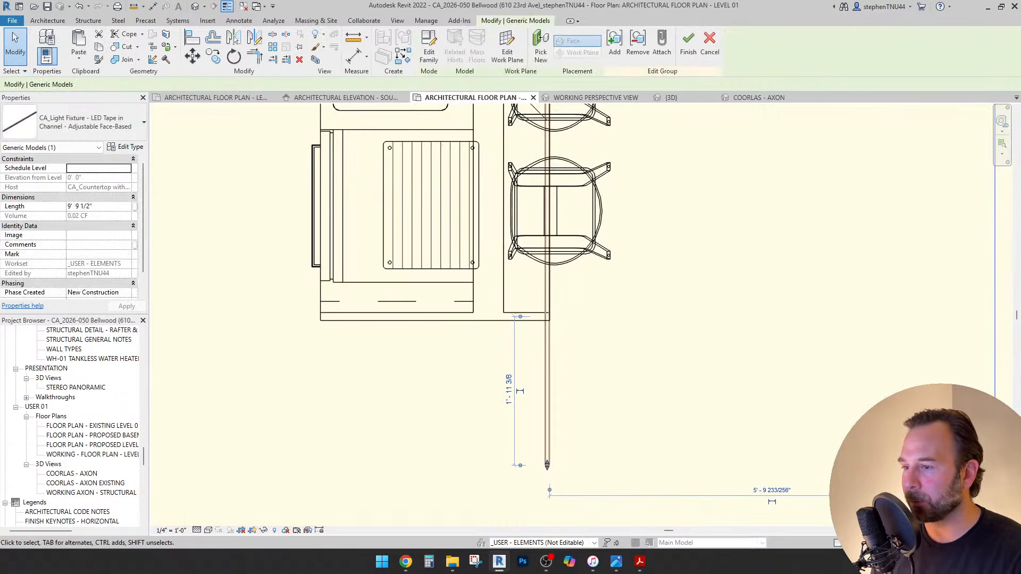
pyautogui.scroll(2, 550, 460)
pyautogui.moveTo(552, 468); pyautogui.dragTo(552, 243)
pyautogui.moveTo(527, 150); pyautogui.dragTo(527, 150)
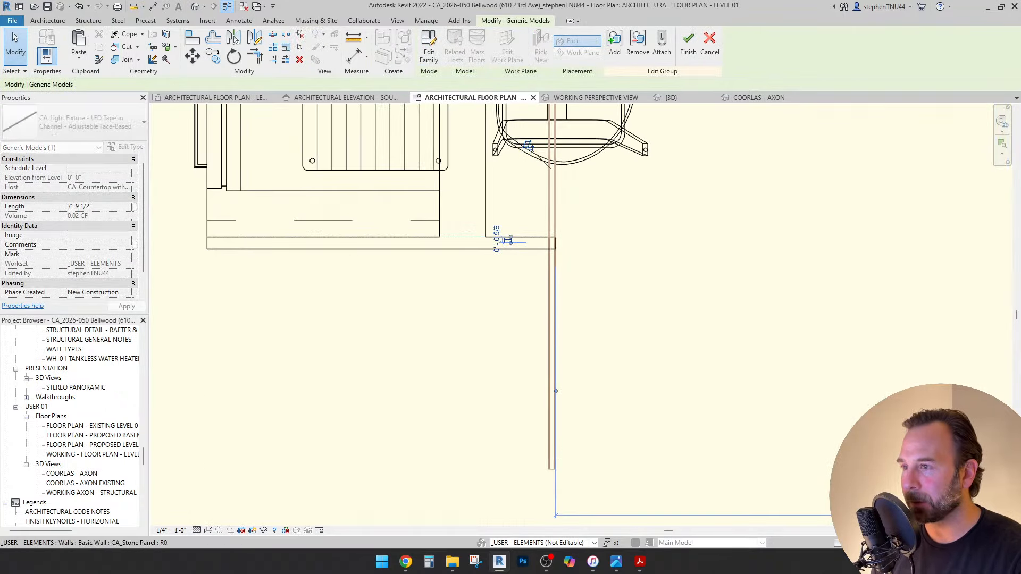
pyautogui.scroll(-6, 517, 245)
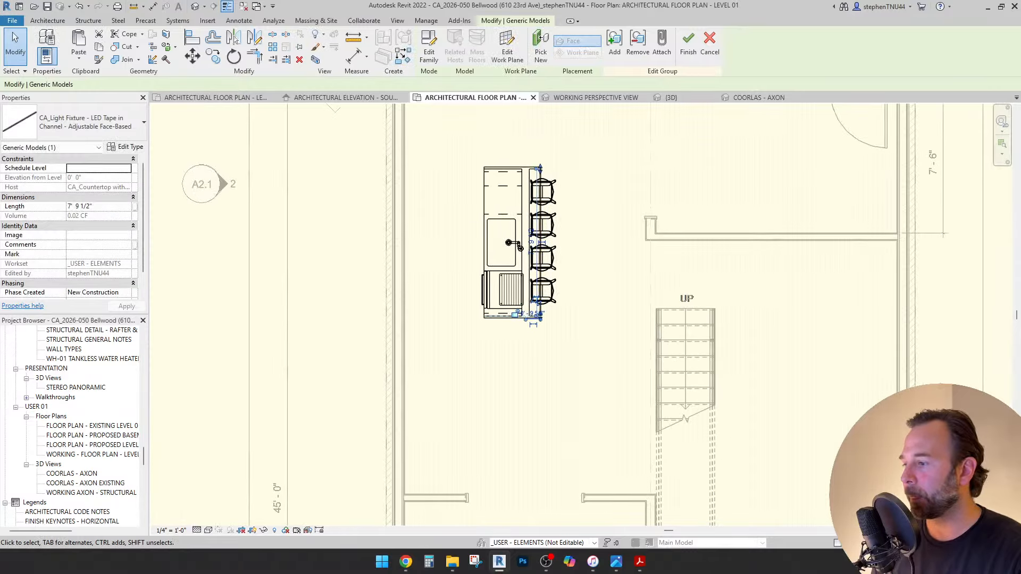
# Return the plan's visual style to Hidden Line.
pyautogui.click(208, 530)
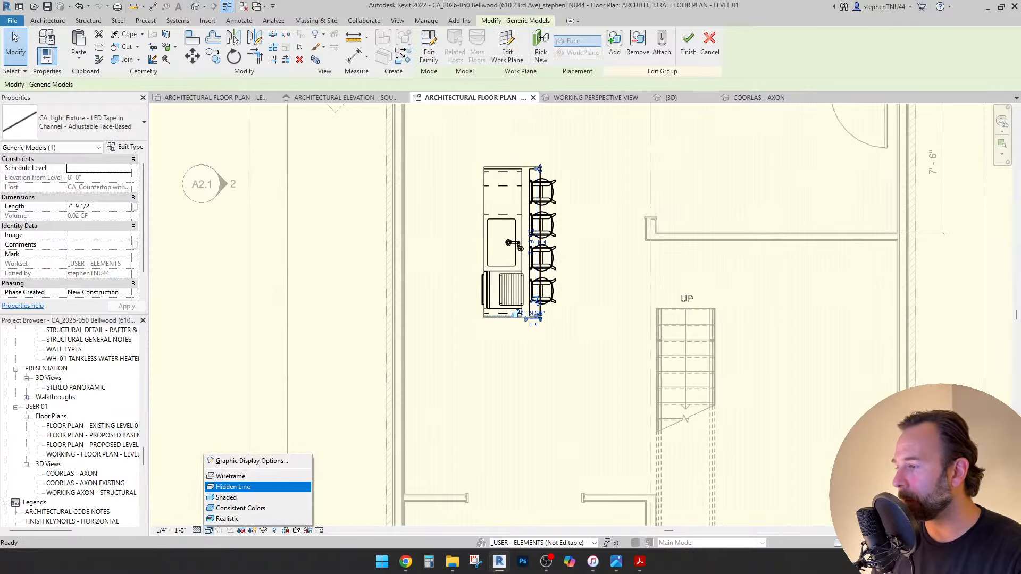
pyautogui.click(233, 486)
pyautogui.scroll(-3, 518, 247)
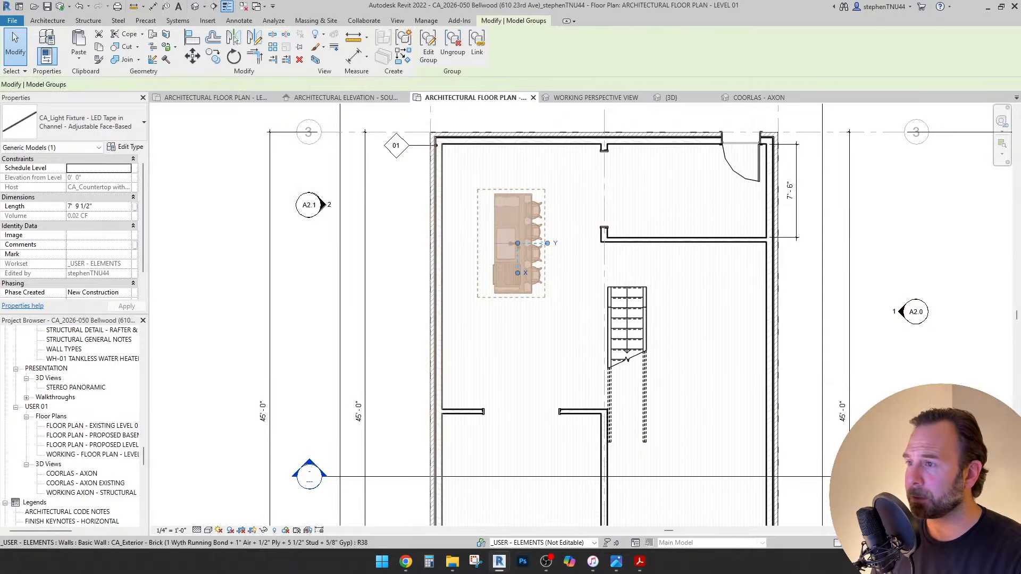
# Draw a rectangular filled region boundary starting at the left wall corner.
pyautogui.click(517, 246)
pyautogui.scroll(2, 580, 157)
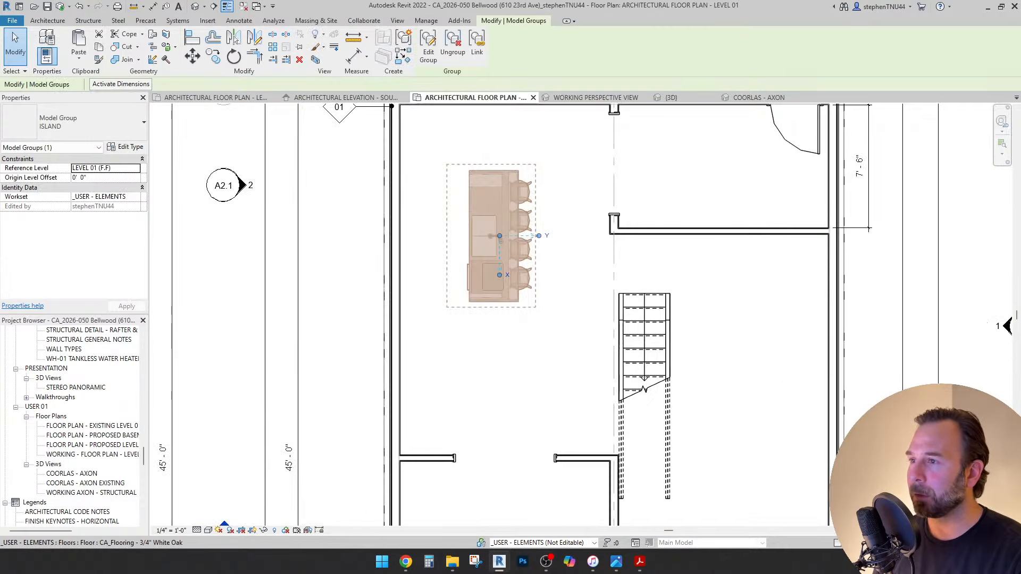
pyautogui.click(238, 20)
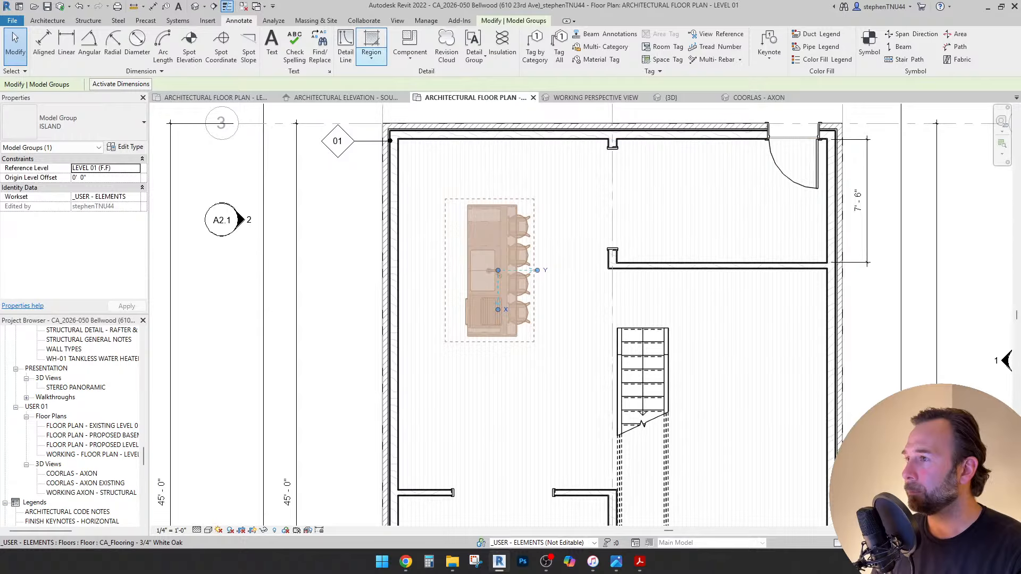
pyautogui.click(371, 54)
pyautogui.click(391, 82)
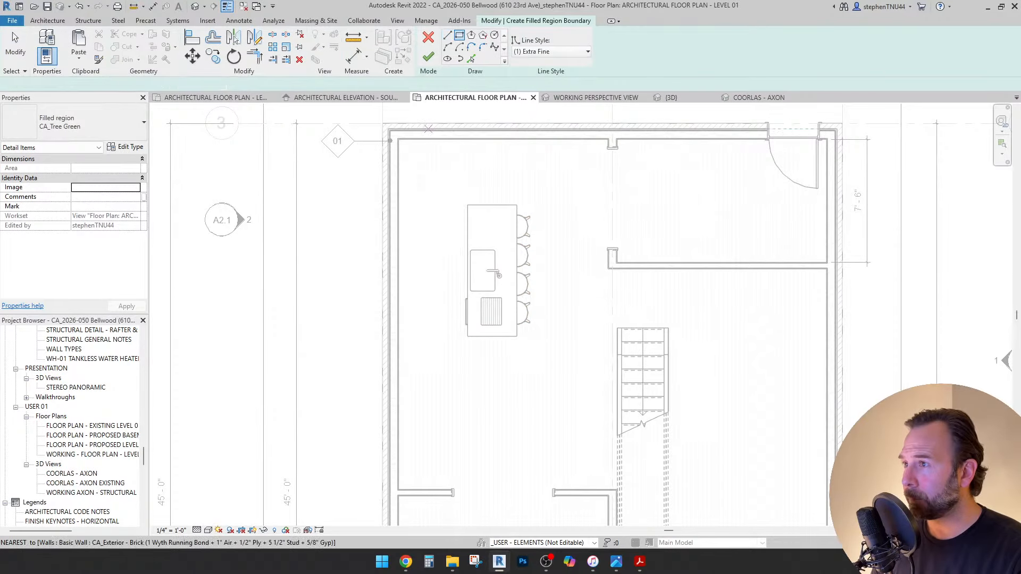
pyautogui.scroll(4, 398, 139)
pyautogui.click(397, 137)
pyautogui.scroll(-3, 461, 171)
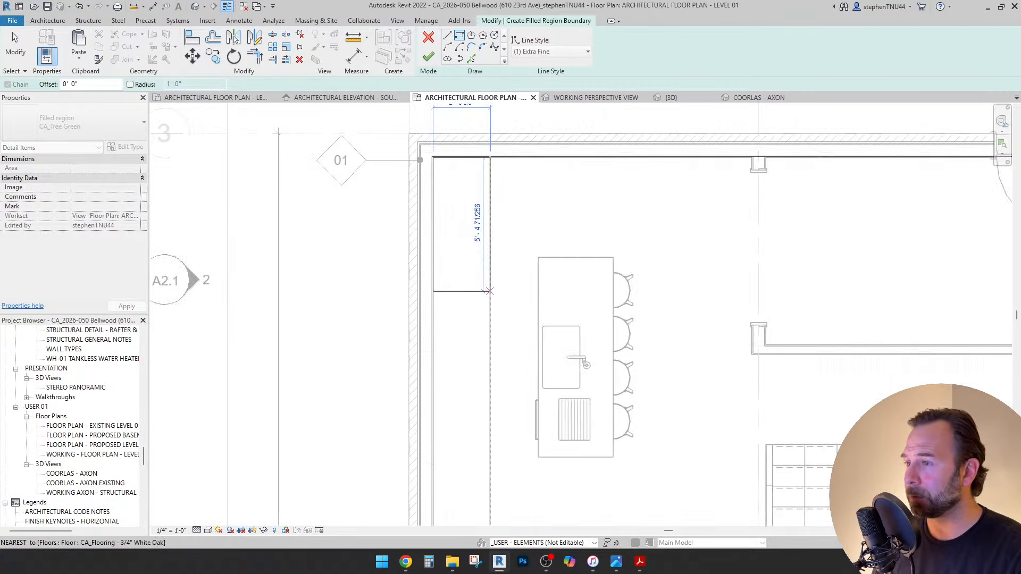
pyautogui.scroll(-2, 489, 292)
pyautogui.scroll(-1, 473, 372)
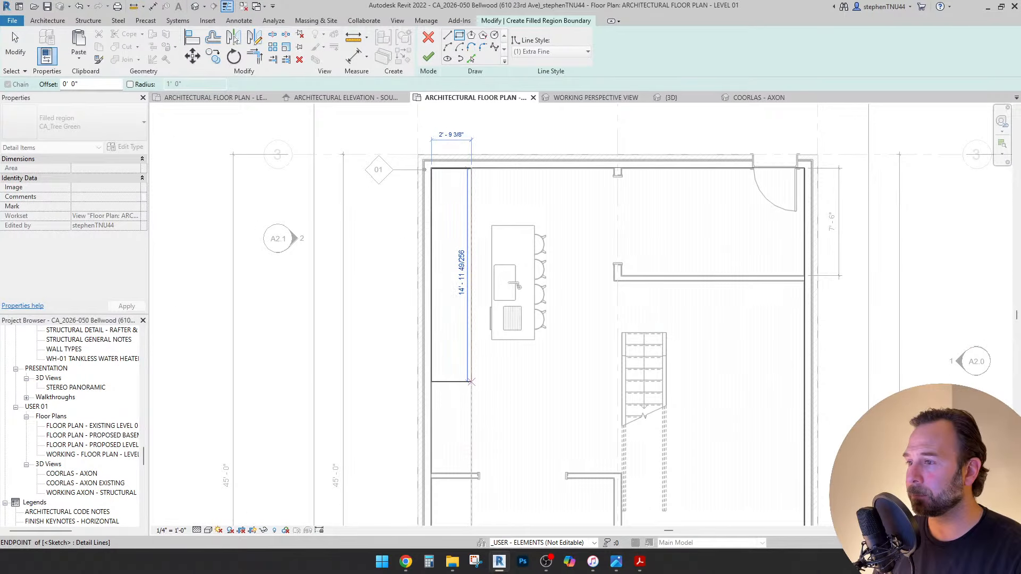
pyautogui.click(471, 382)
pyautogui.press('Escape')
# Set the filled region's width dimension to 2'-6".
pyautogui.scroll(2, 473, 176)
pyautogui.click(470, 180)
pyautogui.moveTo(462, 160); pyautogui.dragTo(463, 183, button='middle')
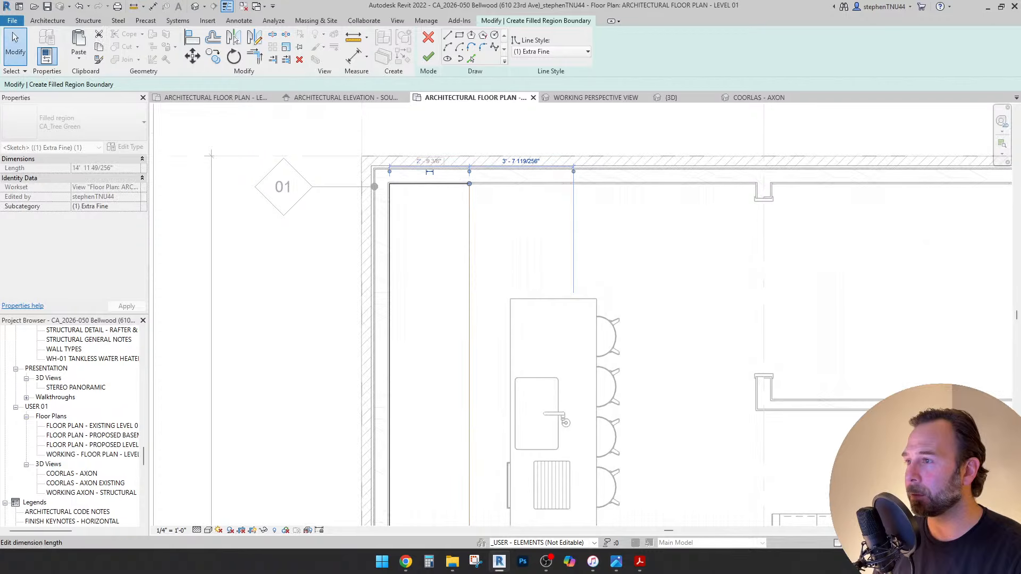
pyautogui.click(429, 161)
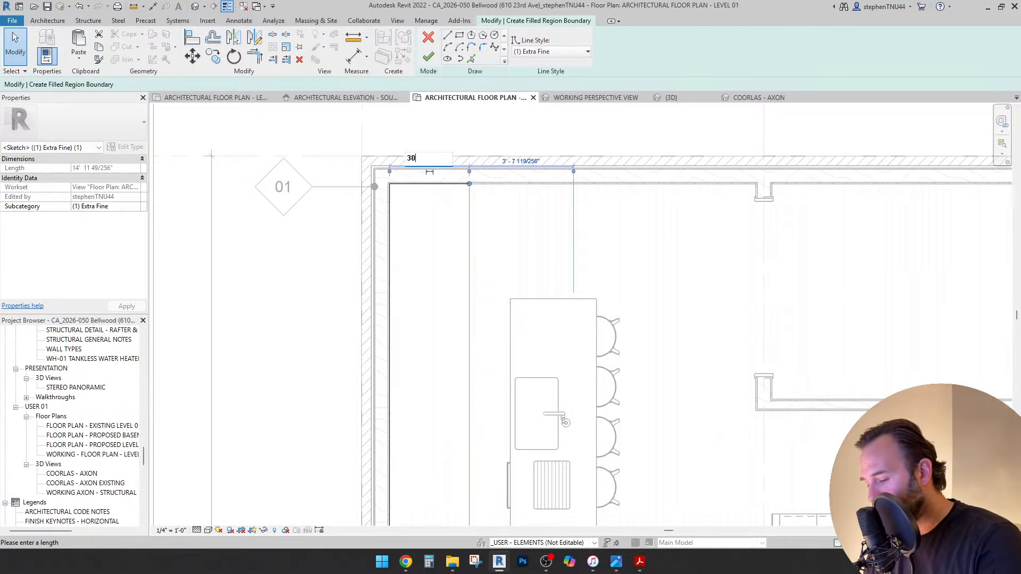
pyautogui.write('30')
pyautogui.press('Return')
pyautogui.scroll(-3, 210, 155)
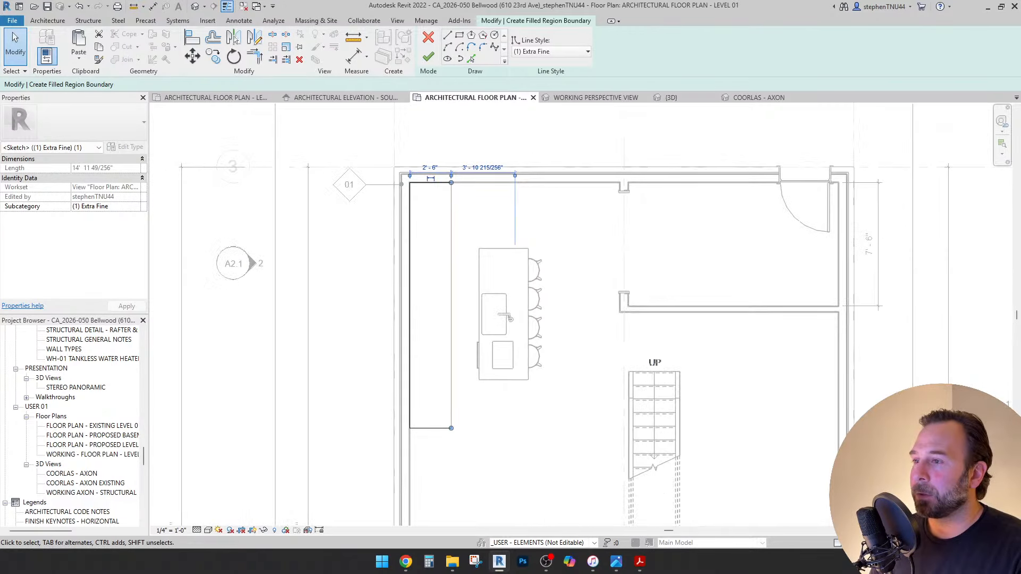
# Align the region's bottom edge with the island's lower end and finish the region.
pyautogui.click(423, 439)
pyautogui.moveTo(424, 439); pyautogui.dragTo(423, 384)
pyautogui.click(428, 55)
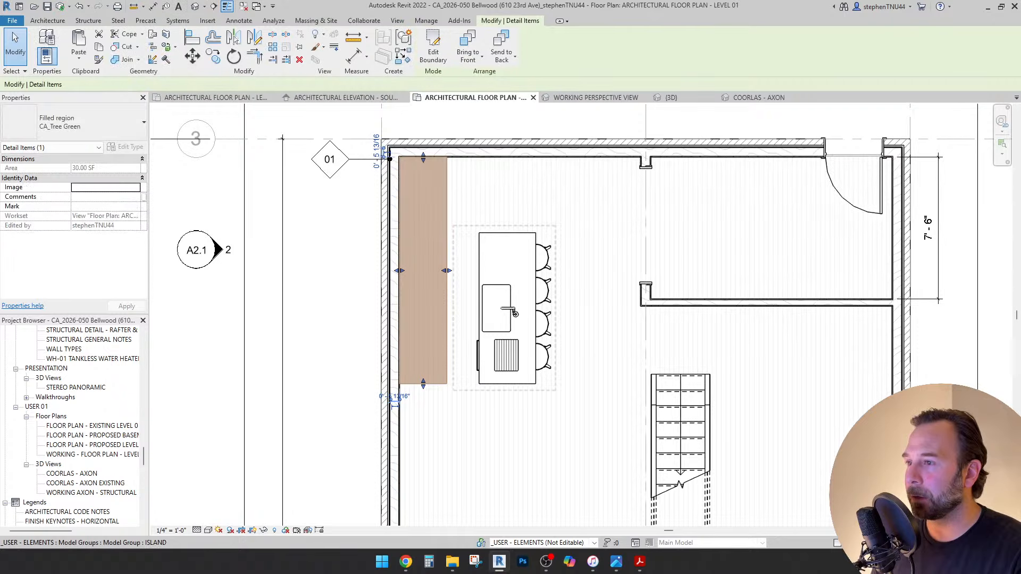
pyautogui.click(514, 314)
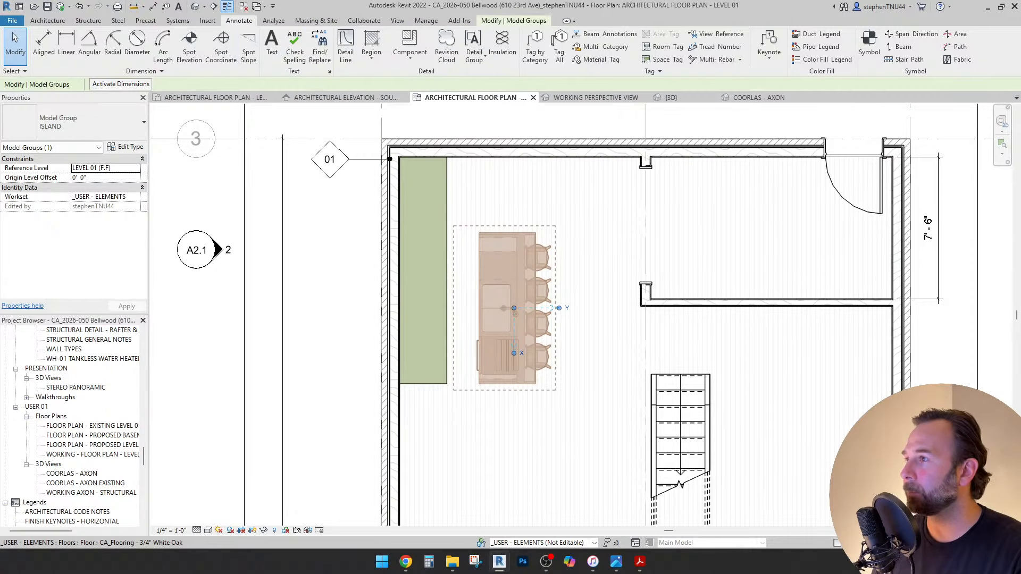
# Draw extra-fine dashed detail lines, the first one 3'-6" long.
pyautogui.click(346, 47)
pyautogui.scroll(3, 447, 203)
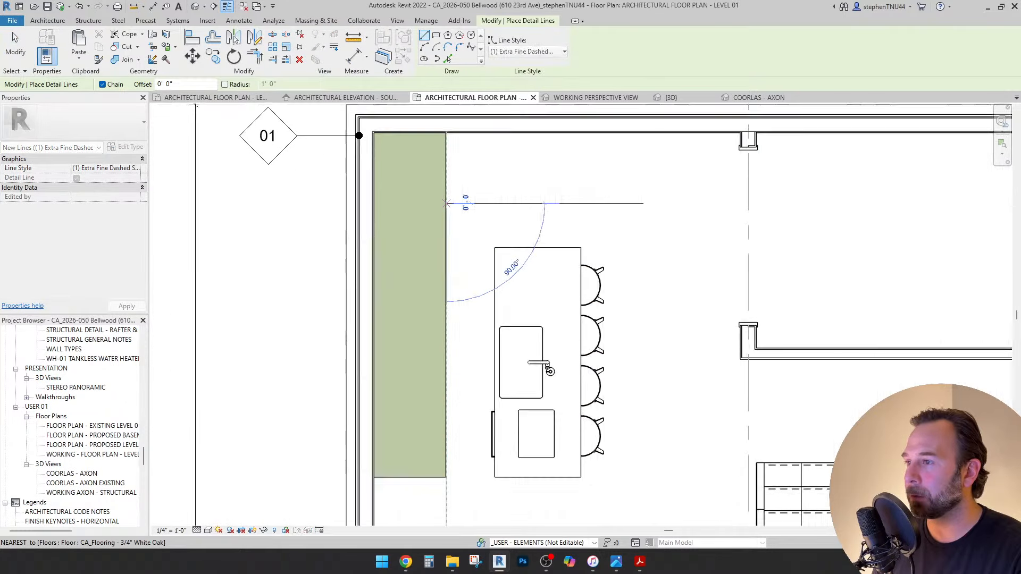
pyautogui.scroll(4, 447, 204)
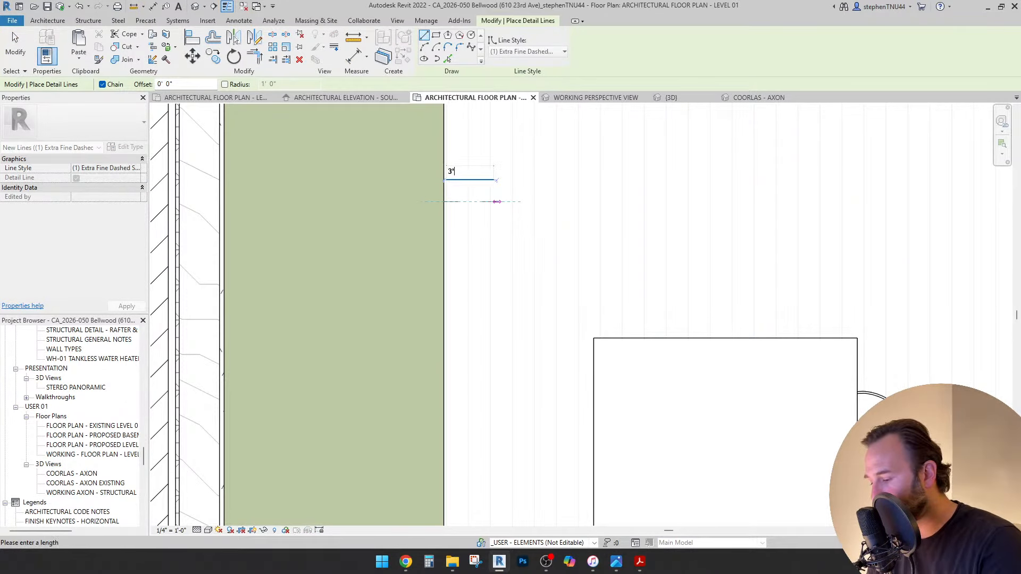
pyautogui.write('6')
pyautogui.press('Return')
pyautogui.scroll(-3, 468, 201)
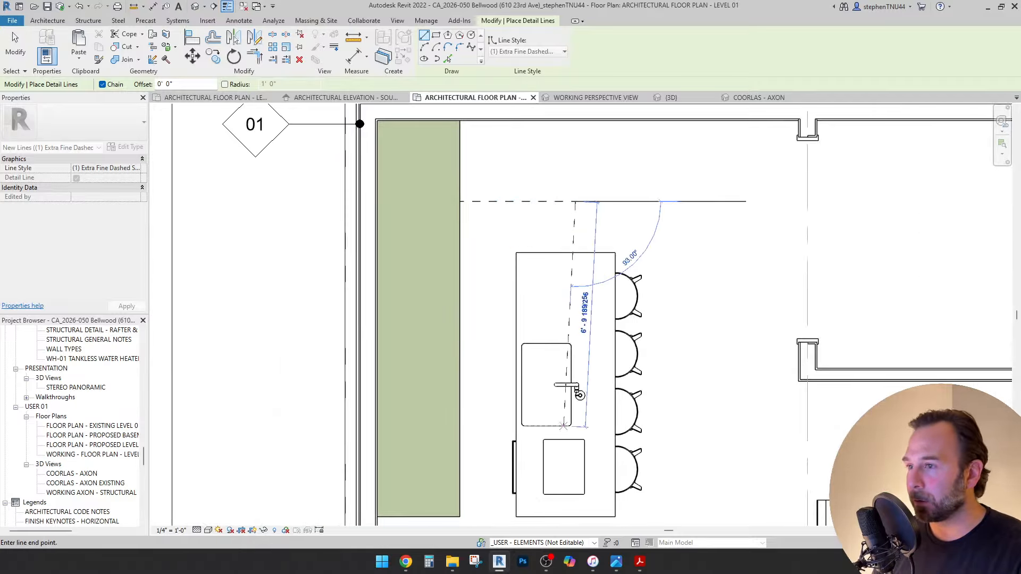
pyautogui.moveTo(568, 454); pyautogui.dragTo(532, 354, button='middle')
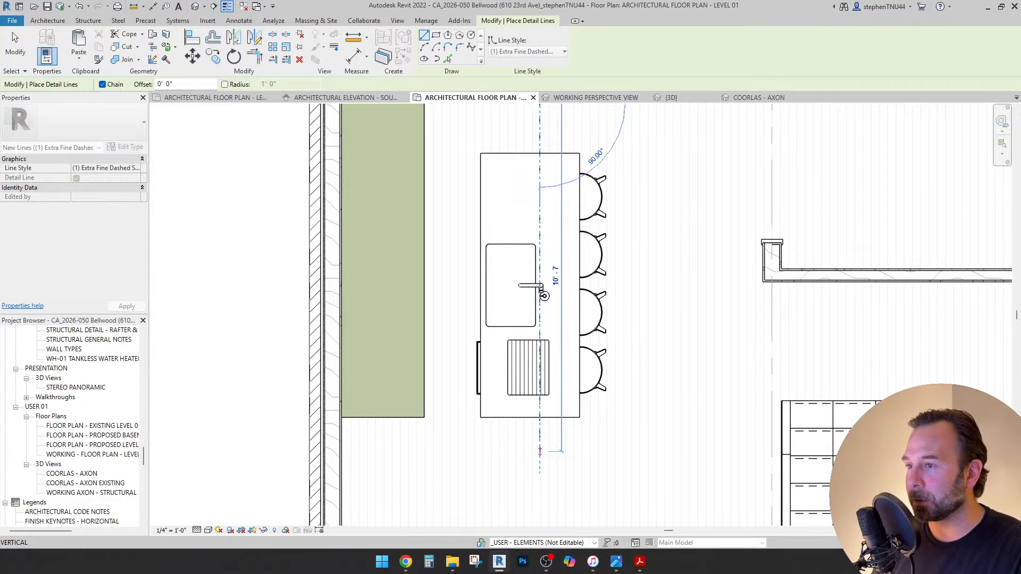
pyautogui.scroll(-1, 542, 296)
pyautogui.press('Escape')
pyautogui.press('Escape')
# Move the ISLAND model group to the right with MV.
pyautogui.click(538, 299)
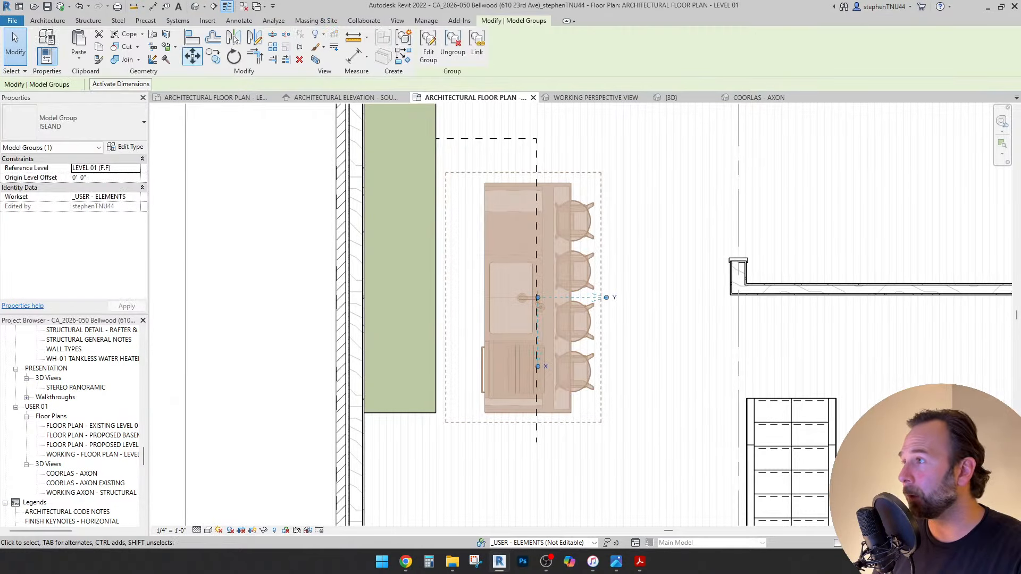
pyautogui.press('m')
pyautogui.press('v')
pyautogui.scroll(2, 502, 172)
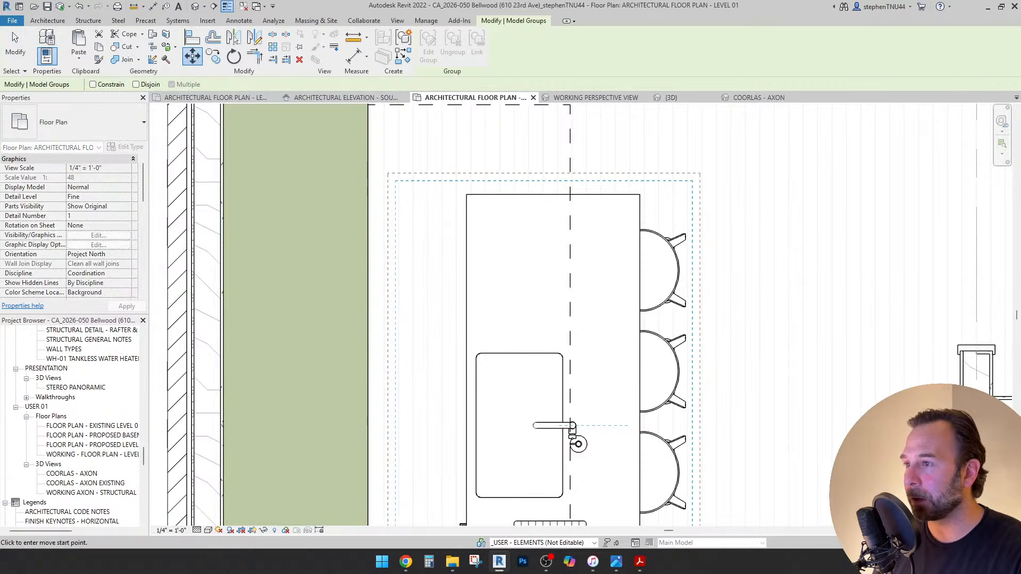
pyautogui.click(572, 426)
pyautogui.click(676, 425)
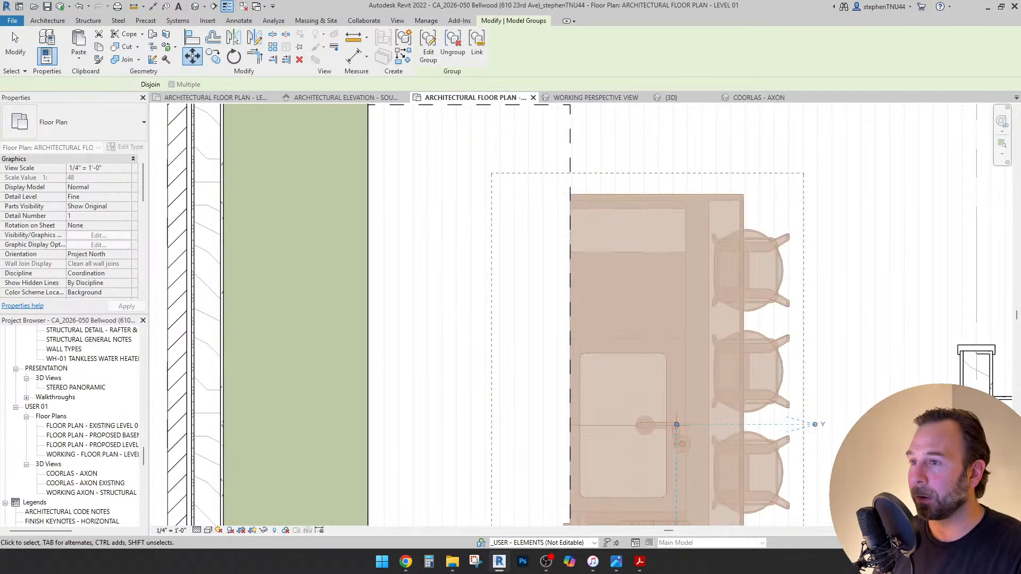
pyautogui.scroll(-2, 446, 213)
pyautogui.press('Escape')
pyautogui.scroll(-1, 525, 246)
pyautogui.moveTo(525, 246); pyautogui.dragTo(511, 257, button='middle')
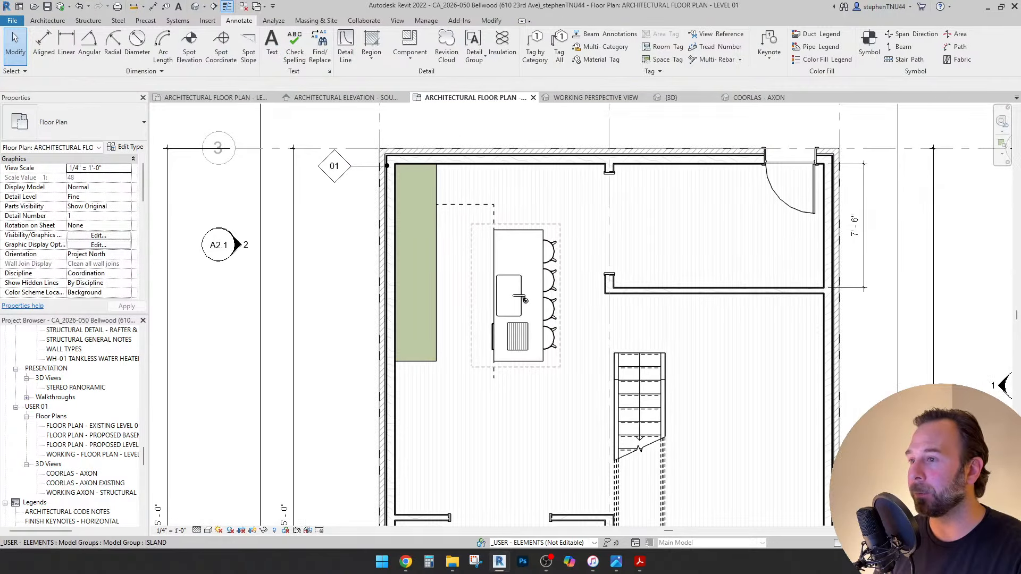
pyautogui.scroll(2, 577, 289)
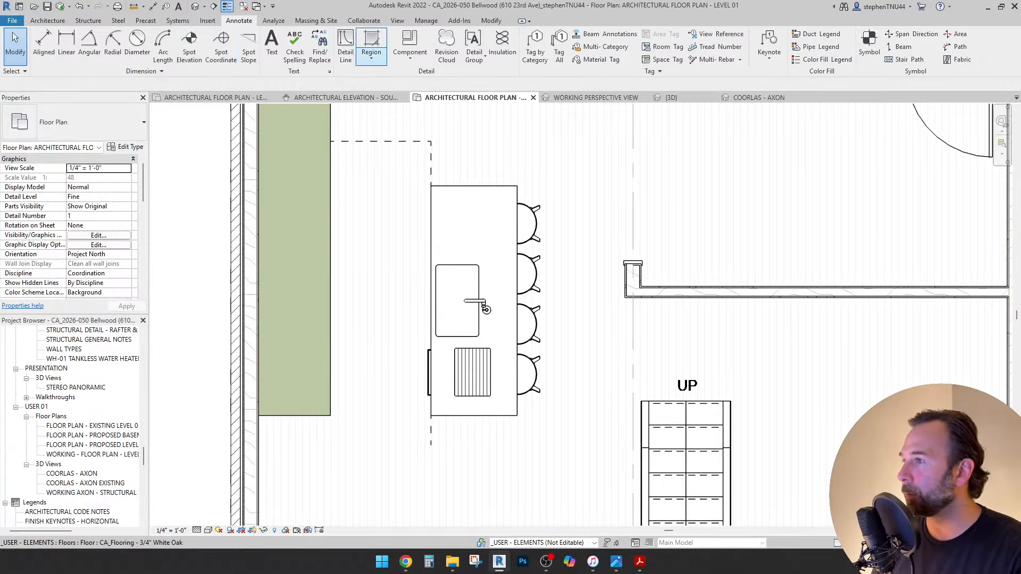
# Cancel an extra detail line, then Tab-select the dashed clearance line chain to check it.
pyautogui.click(345, 45)
pyautogui.scroll(2, 612, 287)
pyautogui.click(625, 286)
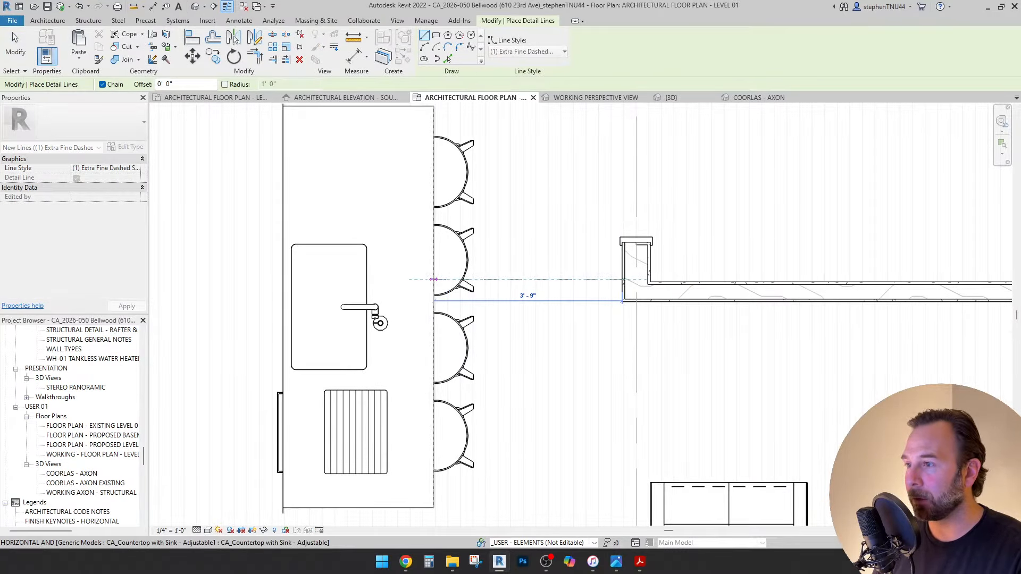
pyautogui.press('Escape')
pyautogui.press('Escape')
pyautogui.scroll(-4, 475, 282)
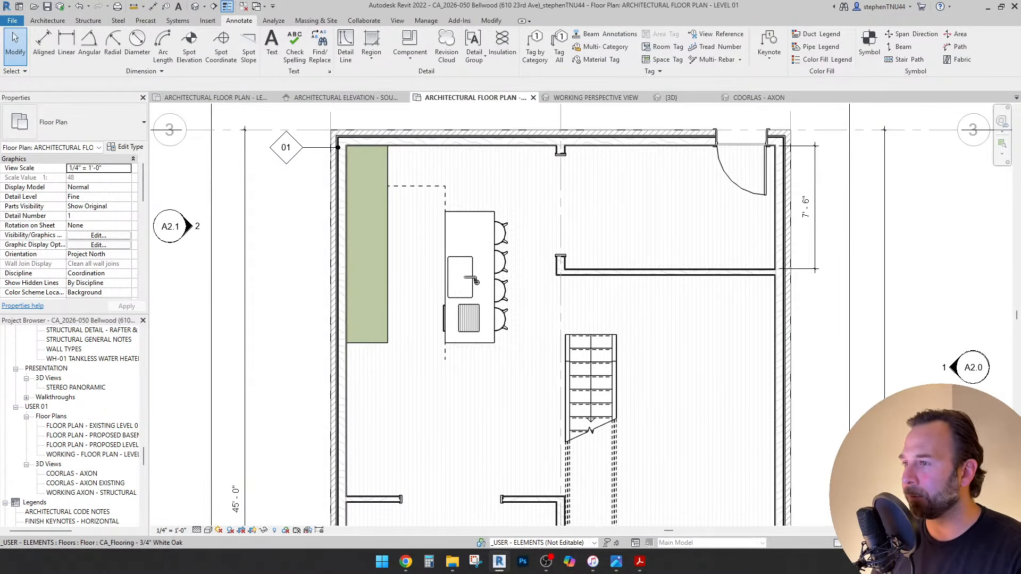
pyautogui.moveTo(476, 282); pyautogui.dragTo(481, 318, button='middle')
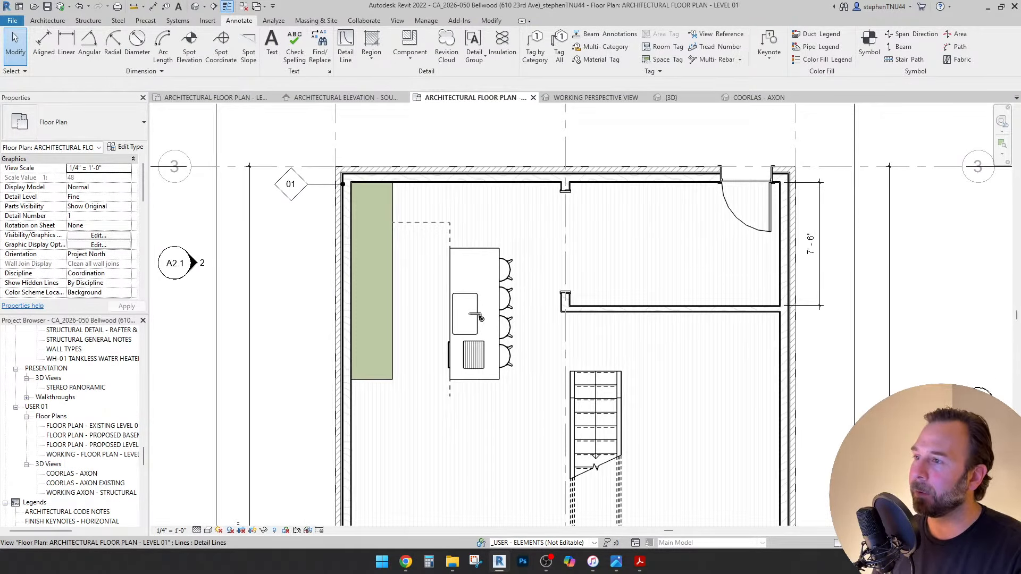
pyautogui.press('Tab')
pyautogui.click(480, 318)
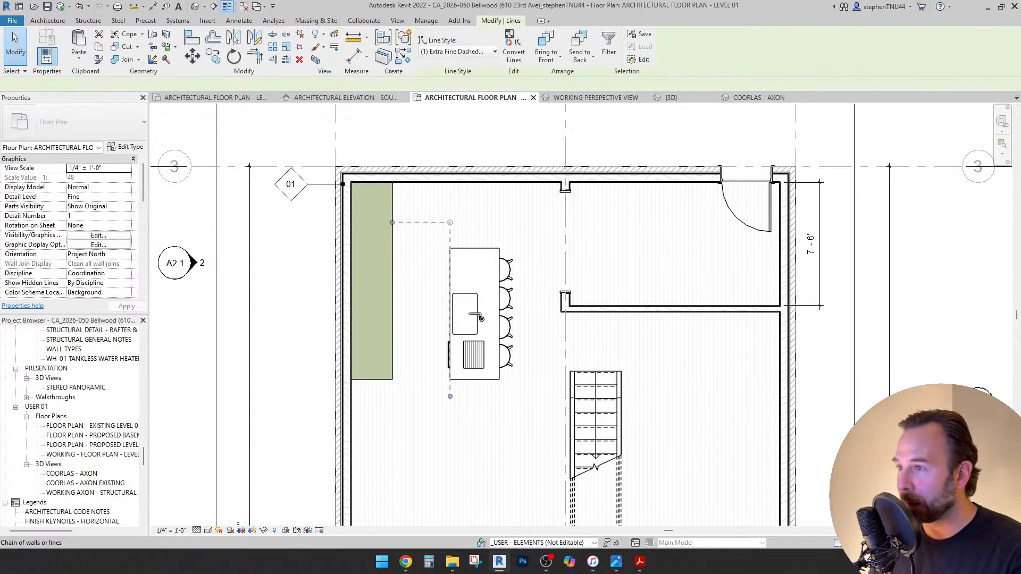
pyautogui.press('Escape')
# Copy the left-wall window higher up the same wall using CO.
pyautogui.scroll(-2, 481, 318)
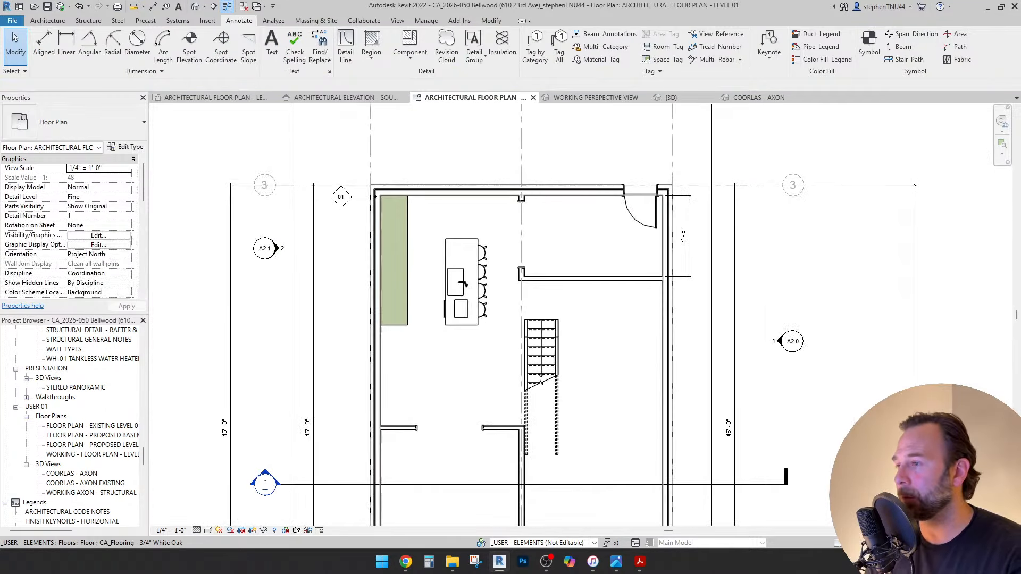
pyautogui.moveTo(462, 282); pyautogui.dragTo(437, 203, button='middle')
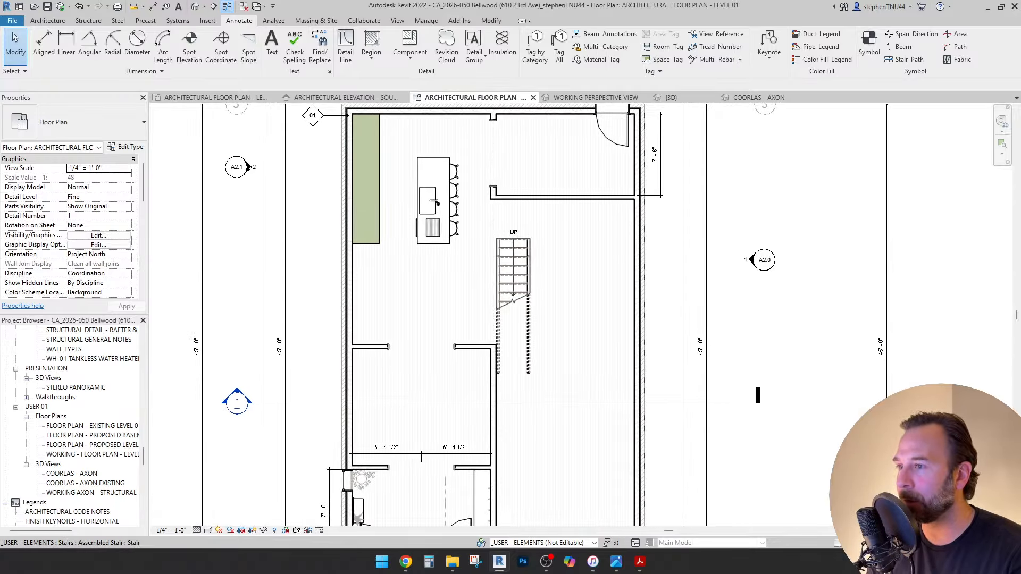
pyautogui.scroll(-2, 467, 255)
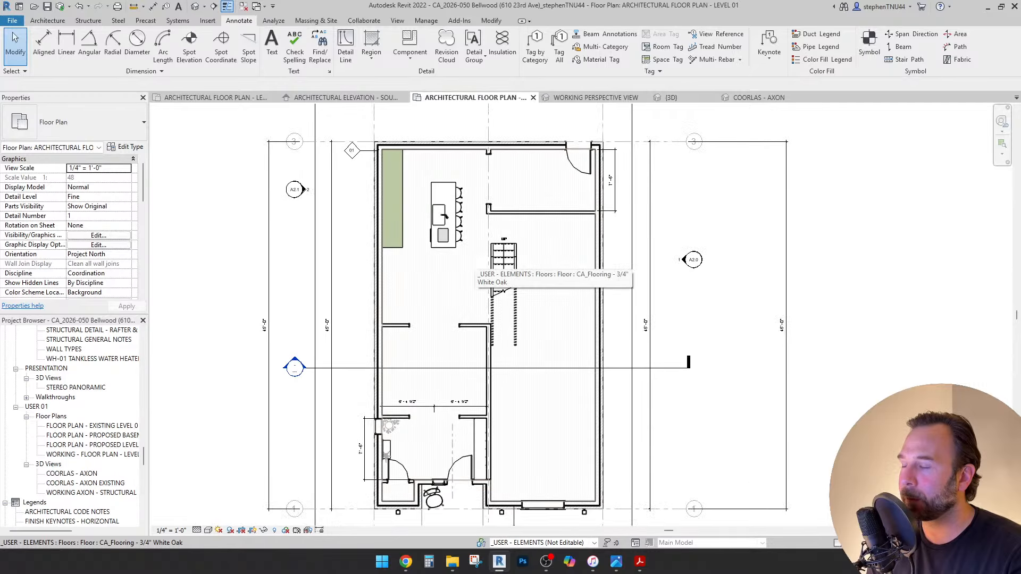
pyautogui.scroll(2, 473, 258)
pyautogui.moveTo(442, 210); pyautogui.dragTo(447, 266, button='middle')
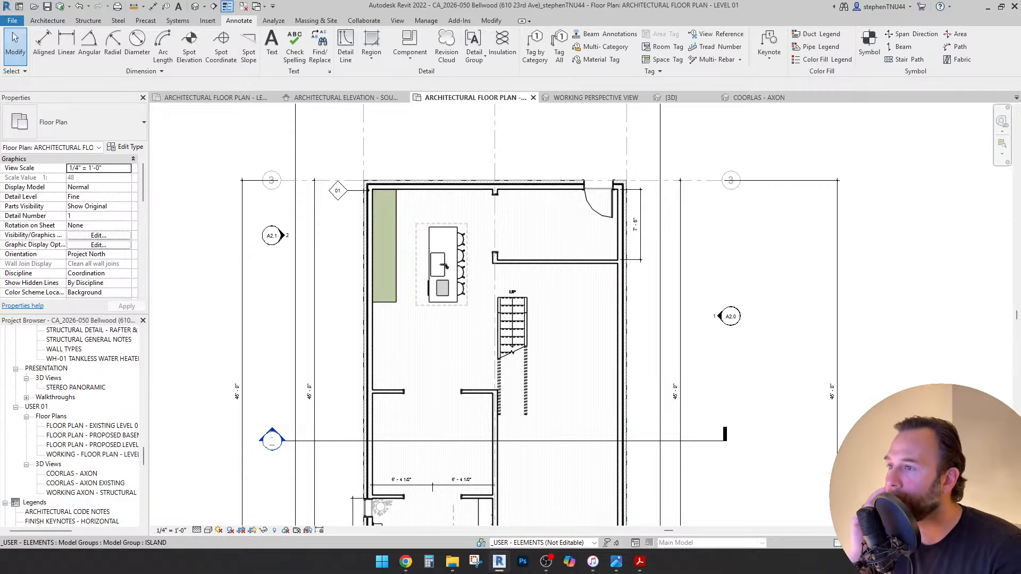
pyautogui.moveTo(467, 231); pyautogui.dragTo(441, 234, button='middle')
pyautogui.scroll(-1, 440, 234)
pyautogui.scroll(4, 380, 466)
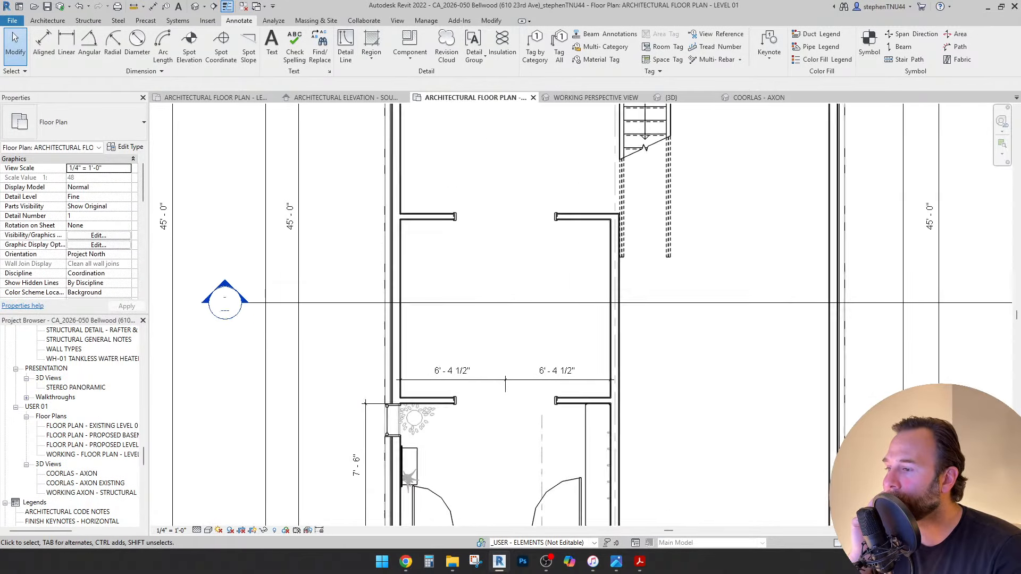
pyautogui.click(405, 421)
pyautogui.press('c')
pyautogui.press('o')
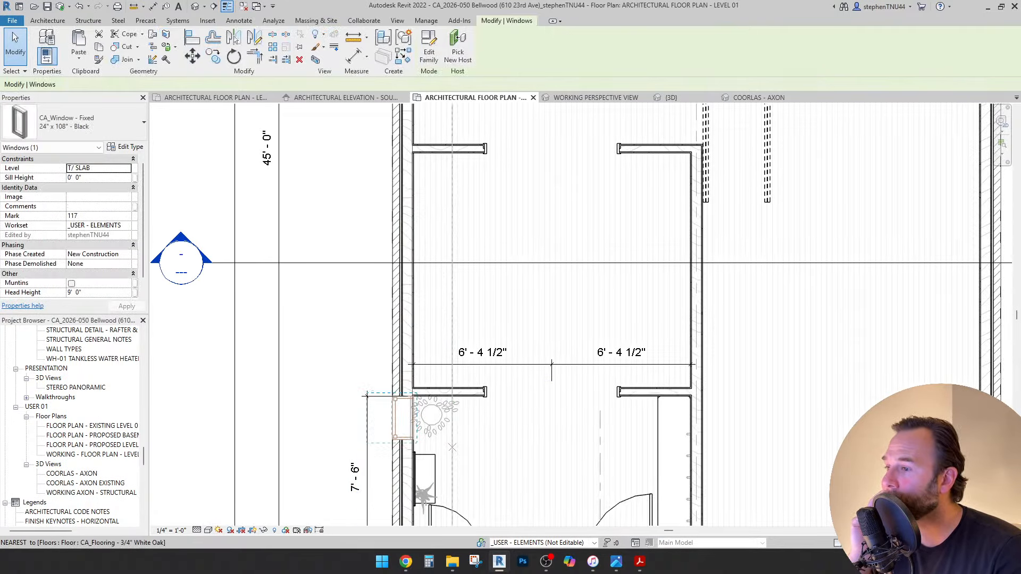
pyautogui.click(410, 422)
pyautogui.click(410, 234)
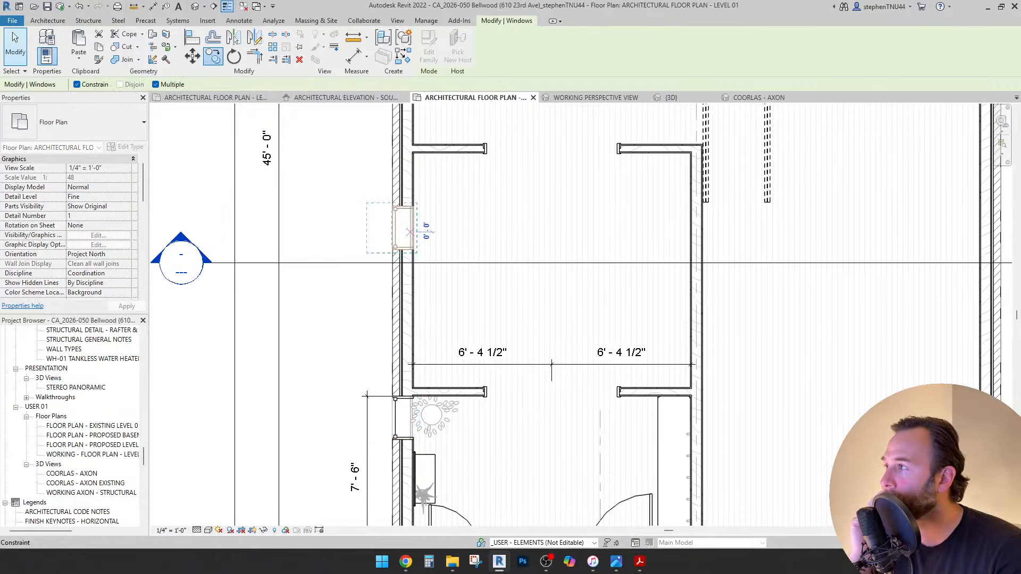
pyautogui.press('Escape')
# Place a matching window on the front wall with Create Similar.
pyautogui.scroll(-2, 364, 310)
pyautogui.moveTo(364, 310); pyautogui.dragTo(336, 434, button='middle')
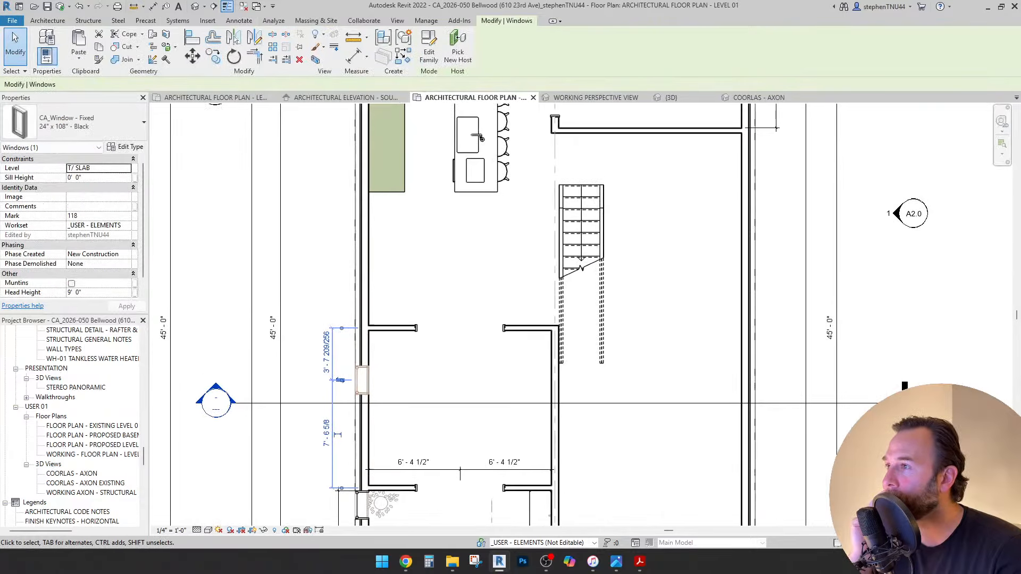
pyautogui.moveTo(475, 170); pyautogui.dragTo(445, 346, button='middle')
pyautogui.press('c')
pyautogui.press('s')
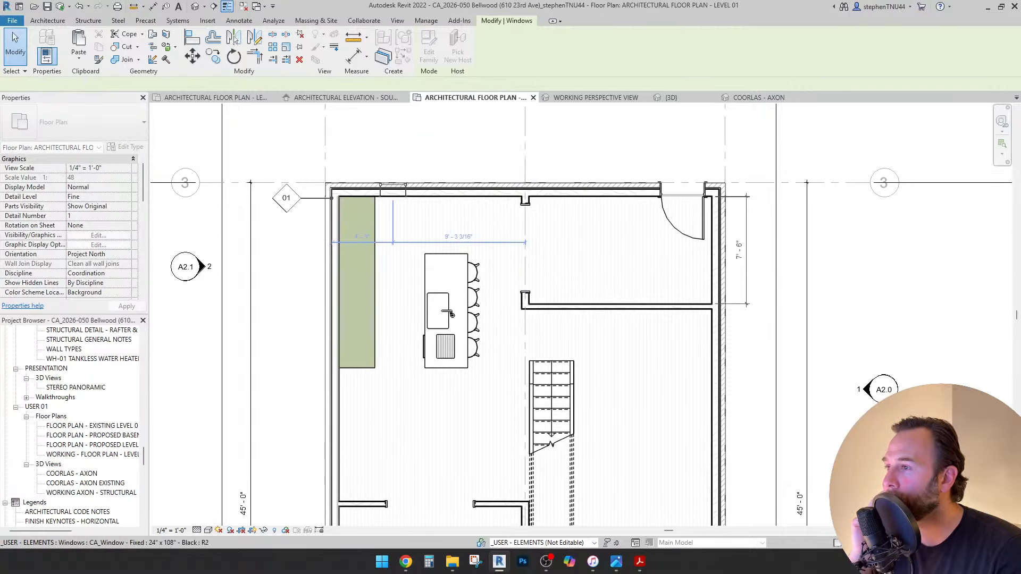
pyautogui.click(392, 190)
pyautogui.press('Escape')
# Copy the new front window further along the front wall.
pyautogui.click(212, 56)
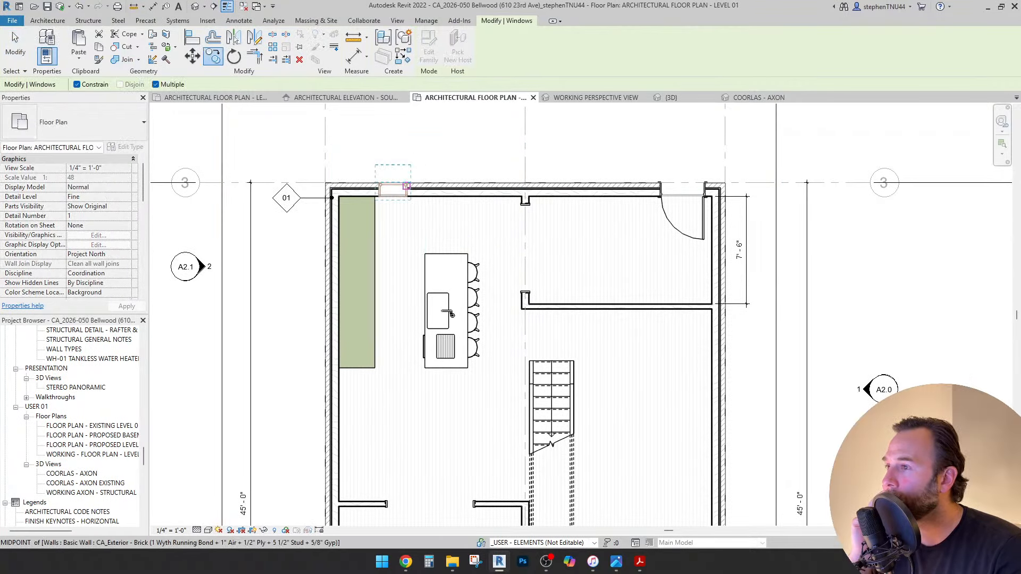
pyautogui.click(393, 184)
pyautogui.click(498, 184)
pyautogui.click(15, 46)
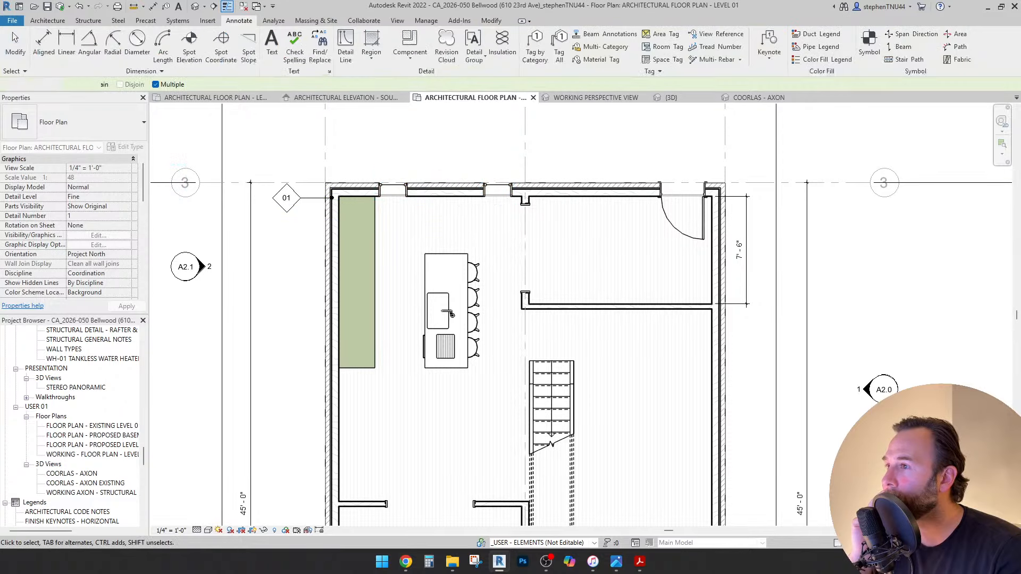
# Open the Working Perspective 3D view.
pyautogui.scroll(-1, 395, 154)
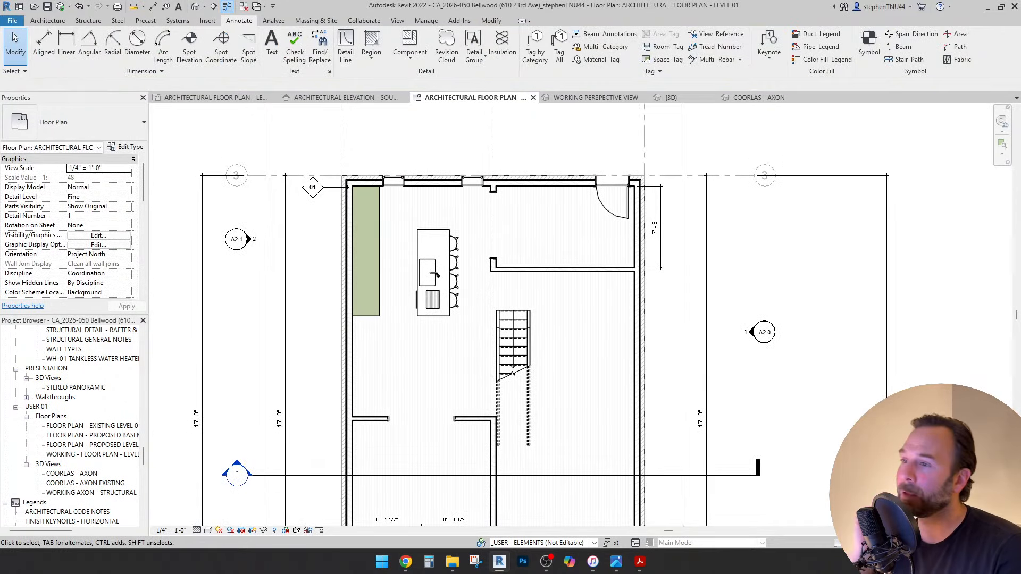
pyautogui.scroll(-2, 401, 152)
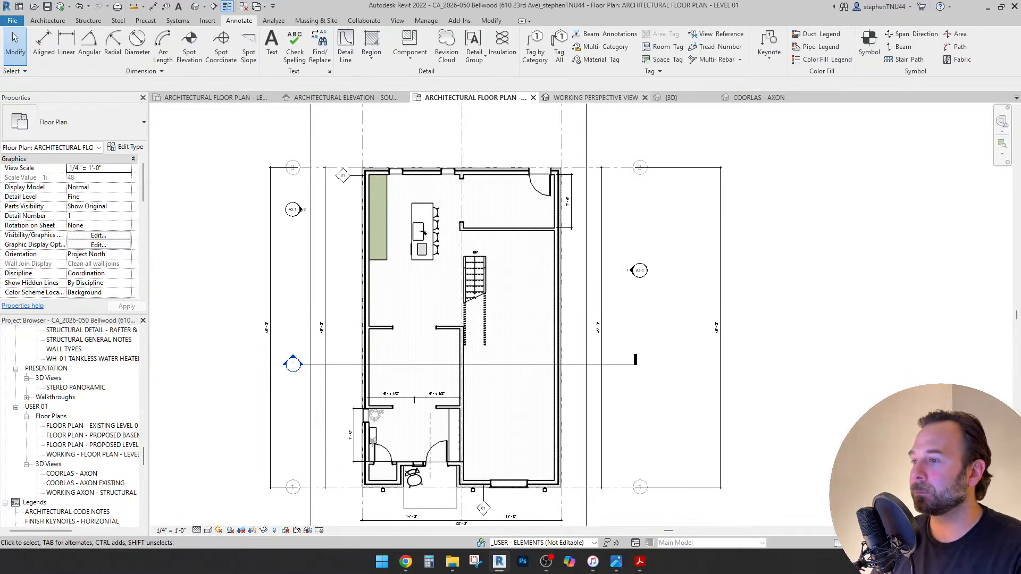
pyautogui.click(595, 98)
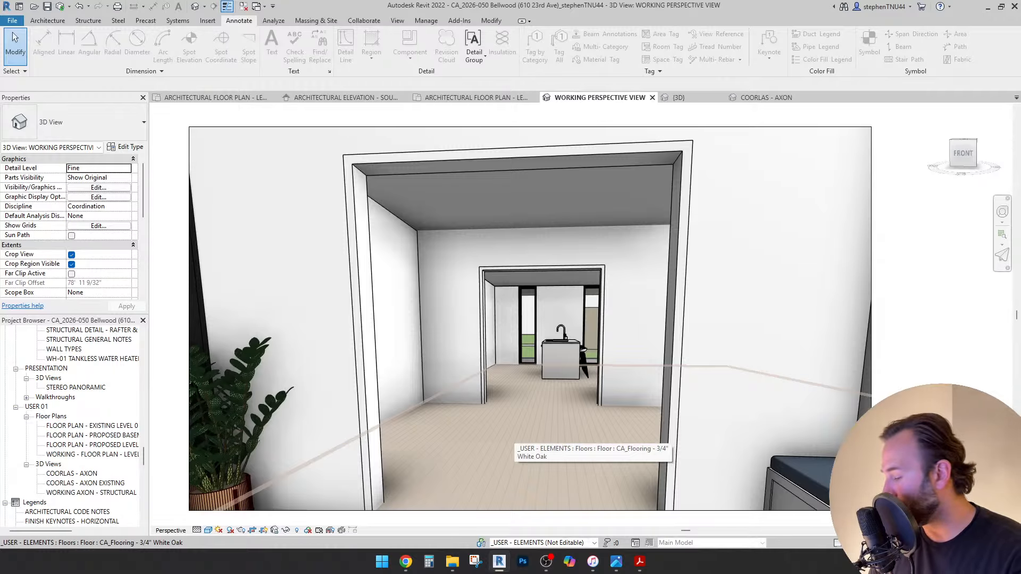
# In the Working Perspective view, use the SteeringWheel's Look tool to turn the camera around the room.
pyautogui.scroll(2, 511, 434)
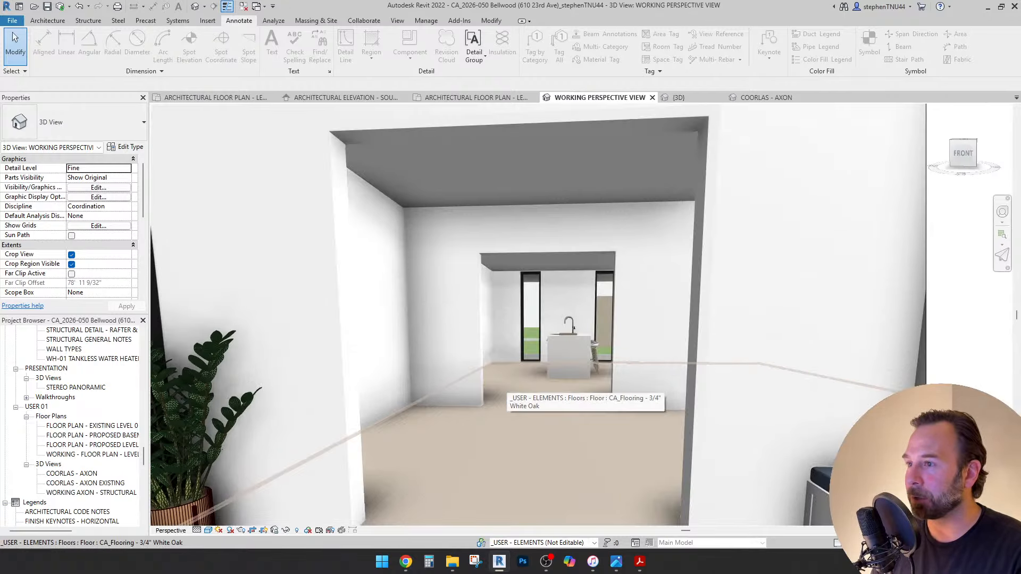
pyautogui.scroll(-1, 511, 381)
pyautogui.hotkey('shift', 'w')
pyautogui.moveTo(502, 380); pyautogui.dragTo(406, 386)
pyautogui.press('Escape')
pyautogui.hotkey('shift', 'w')
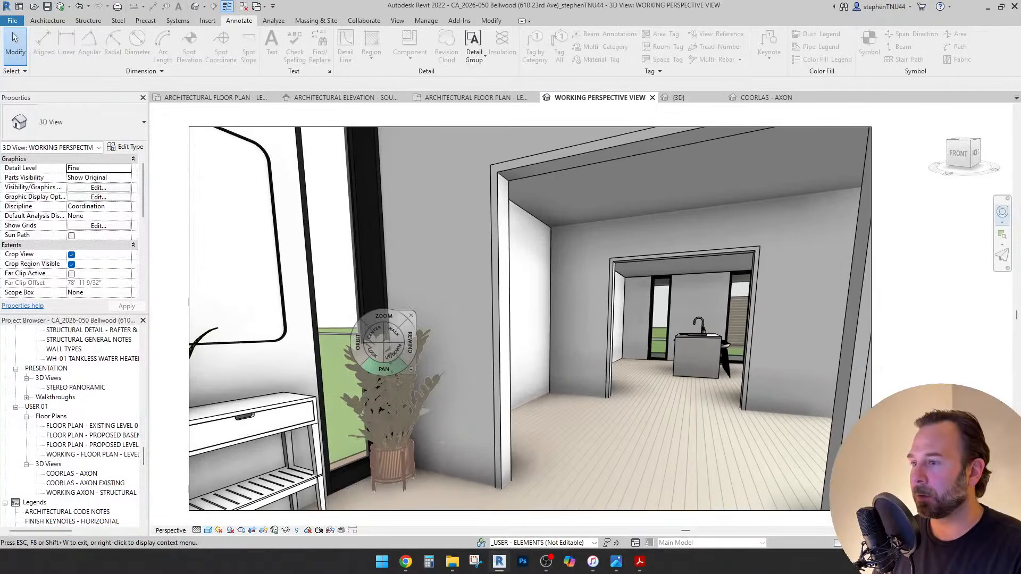
pyautogui.moveTo(374, 352); pyautogui.dragTo(347, 367)
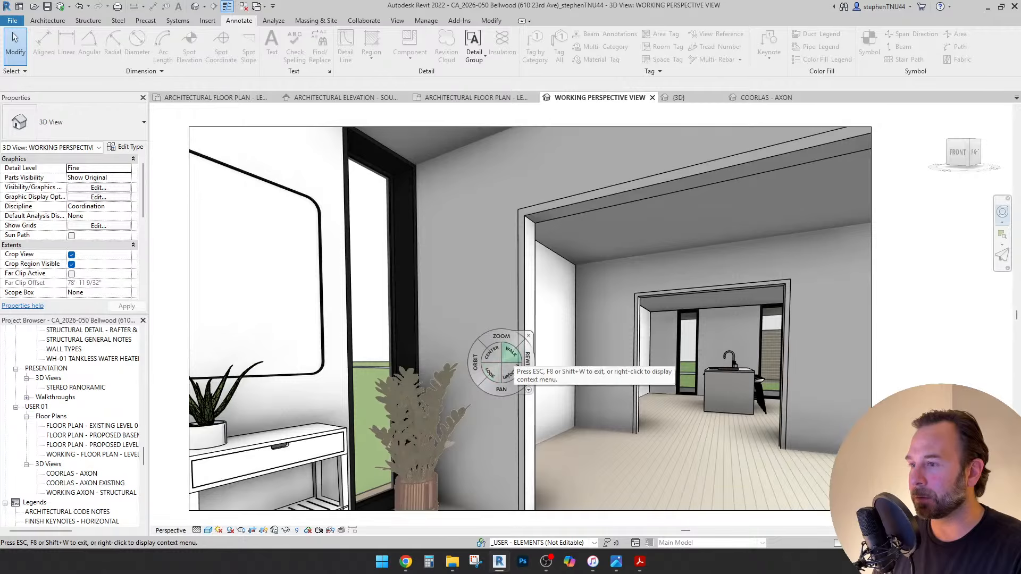
# Walk the camera forward, face the doorway, and pass through it into the kitchen.
pyautogui.moveTo(509, 352); pyautogui.dragTo(611, 414)
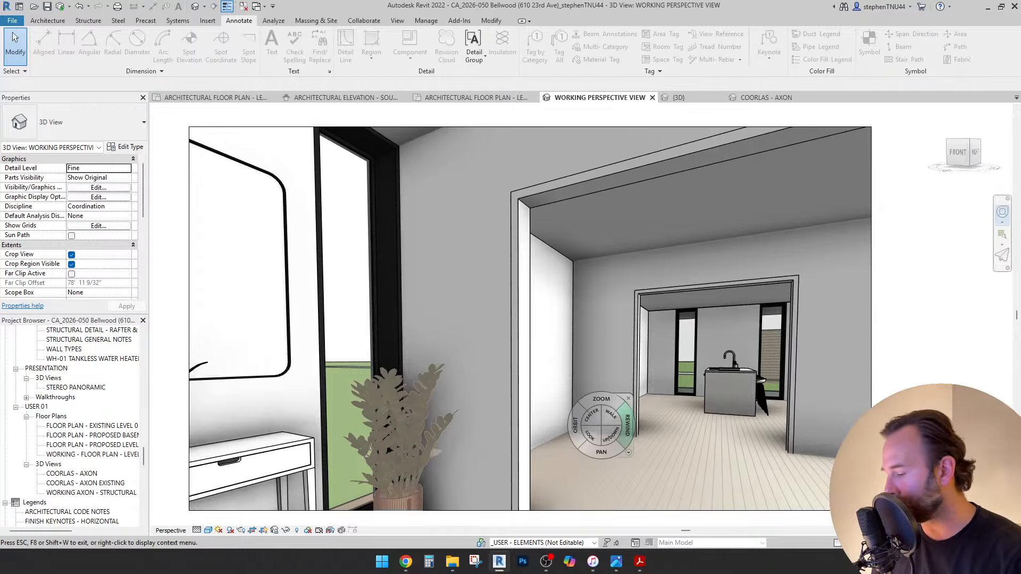
pyautogui.moveTo(589, 436); pyautogui.dragTo(786, 435)
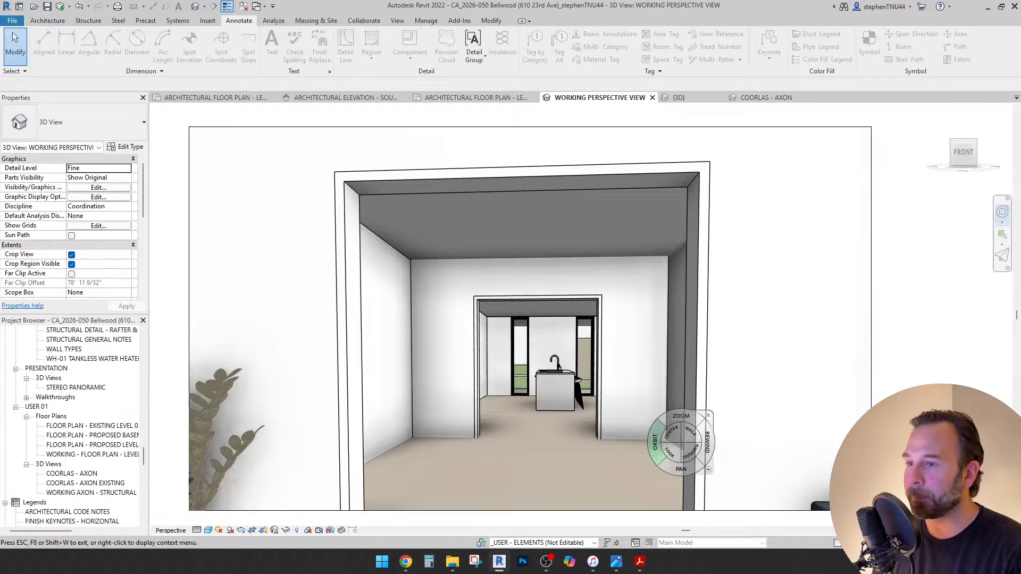
pyautogui.moveTo(690, 432); pyautogui.dragTo(581, 441)
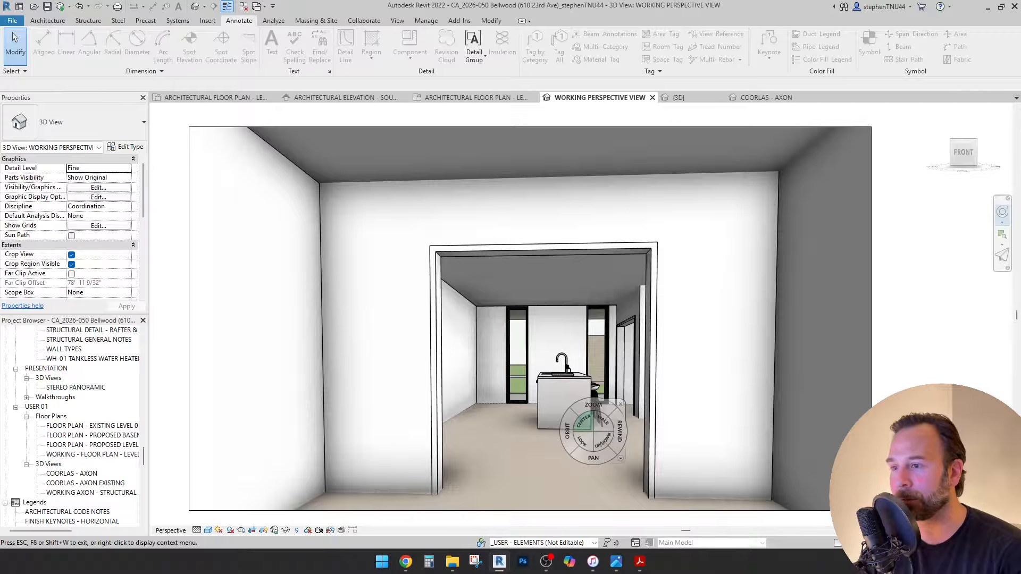
pyautogui.moveTo(602, 420)
pyautogui.mouseDown()
pyautogui.moveTo(553, 470)
pyautogui.moveTo(724, 473)
pyautogui.moveTo(718, 445)
pyautogui.moveTo(735, 448)
pyautogui.mouseUp()
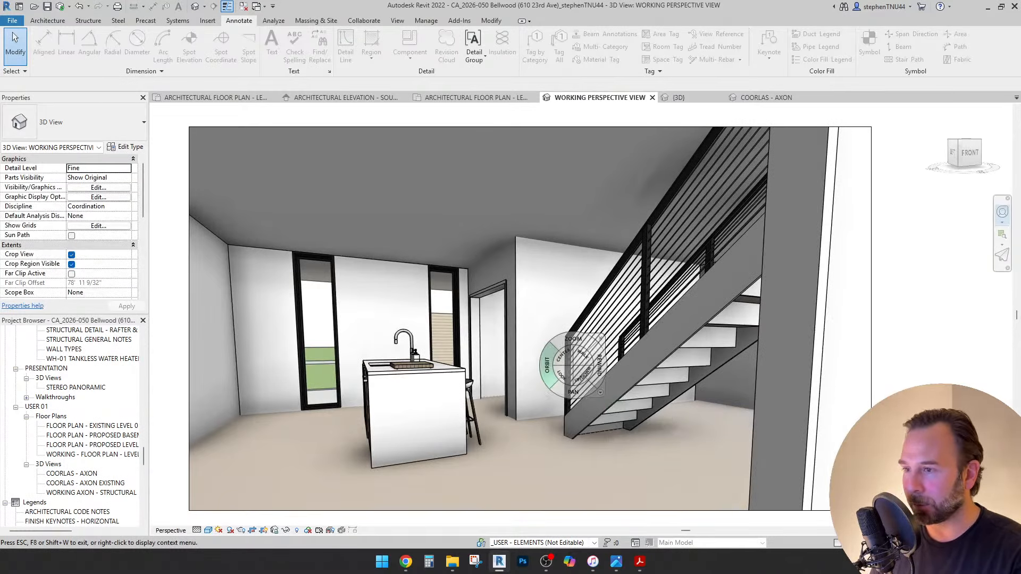
# Orbit around the kitchen island and stair, then switch to the other project's Level 01 floor plan.
pyautogui.moveTo(548, 366); pyautogui.dragTo(590, 399)
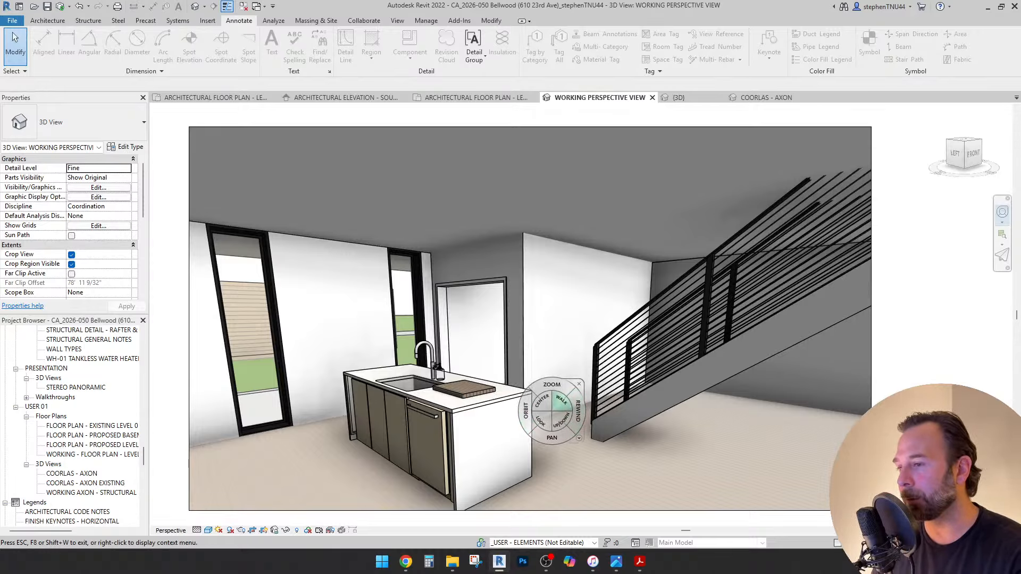
pyautogui.moveTo(597, 449); pyautogui.dragTo(297, 420)
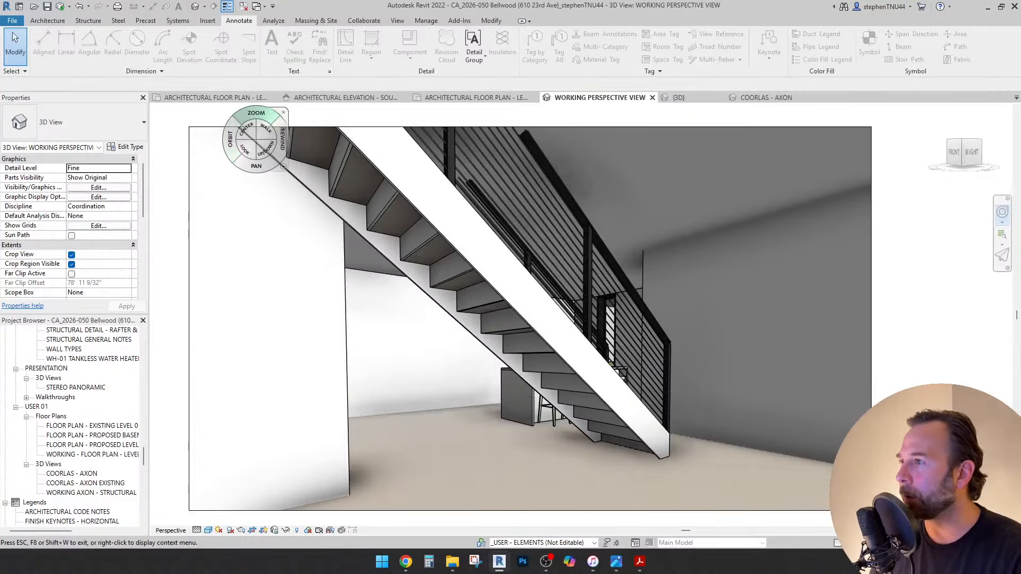
pyautogui.click(216, 97)
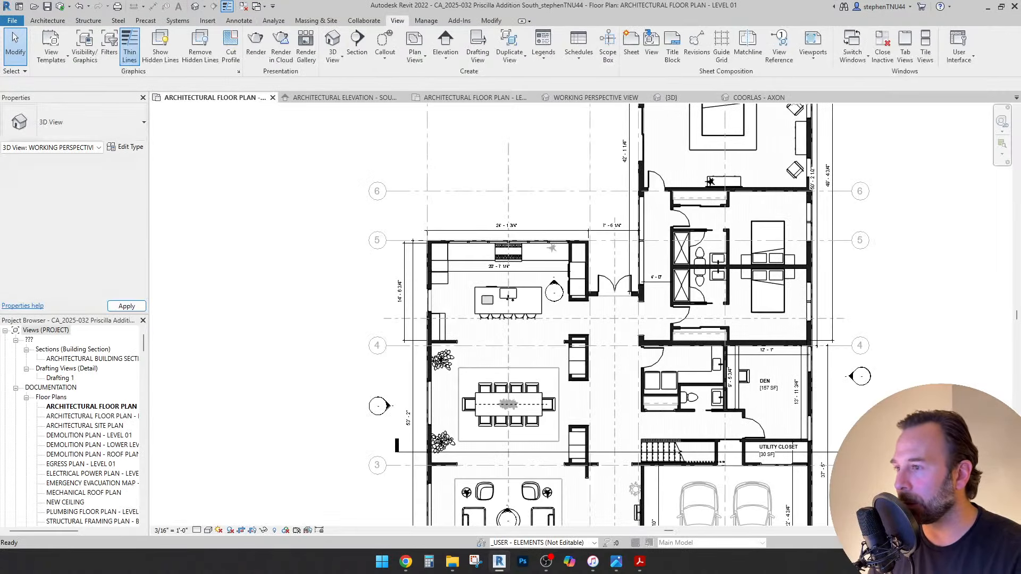
# Dismiss the save reminder and pan across the Bellwood south elevation, then zoom into the Level 01 plan.
pyautogui.press('Escape')
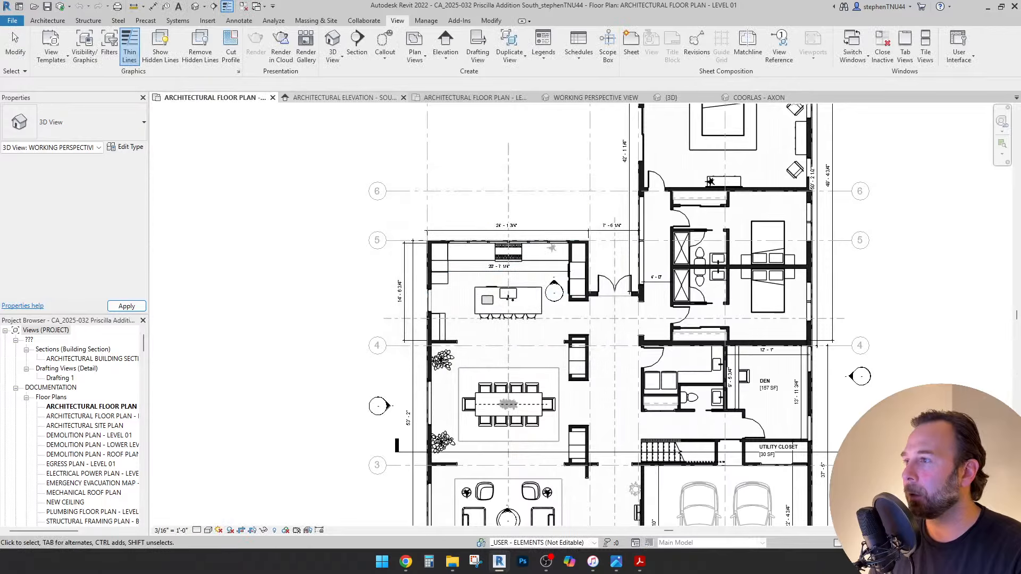
pyautogui.click(343, 97)
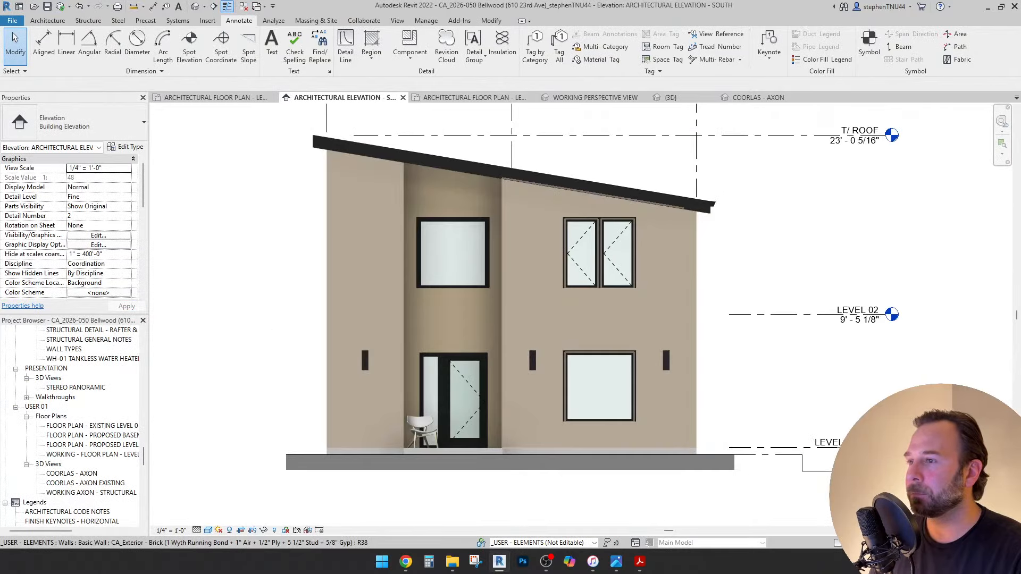
pyautogui.moveTo(531, 319); pyautogui.dragTo(574, 343, button='middle')
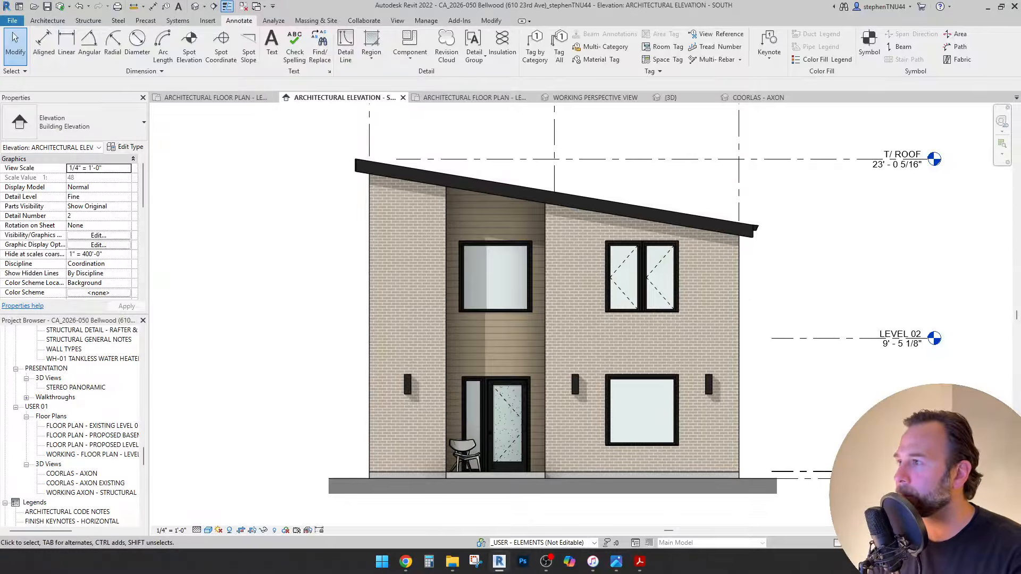
pyautogui.click(471, 97)
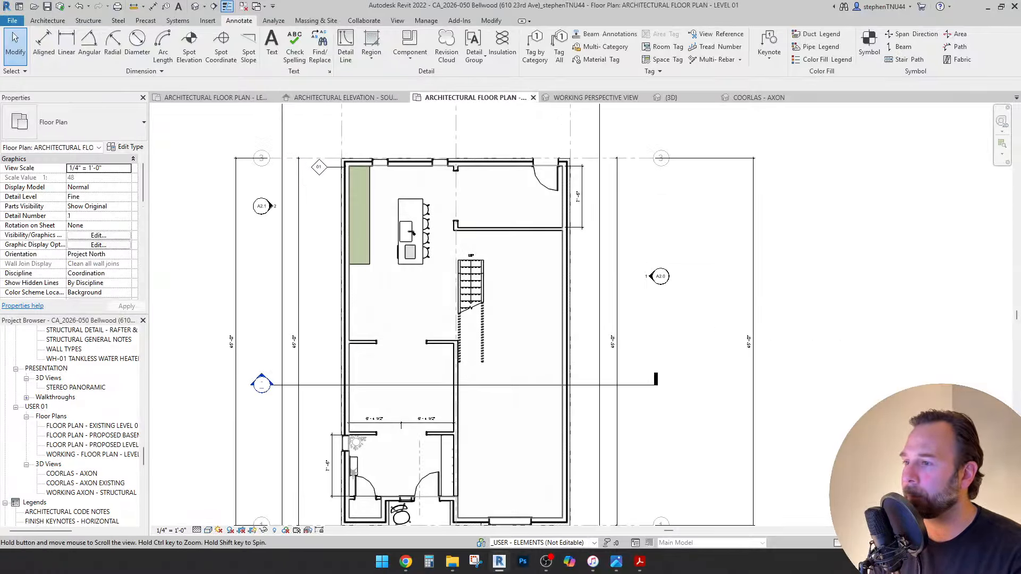
pyautogui.scroll(2, 413, 232)
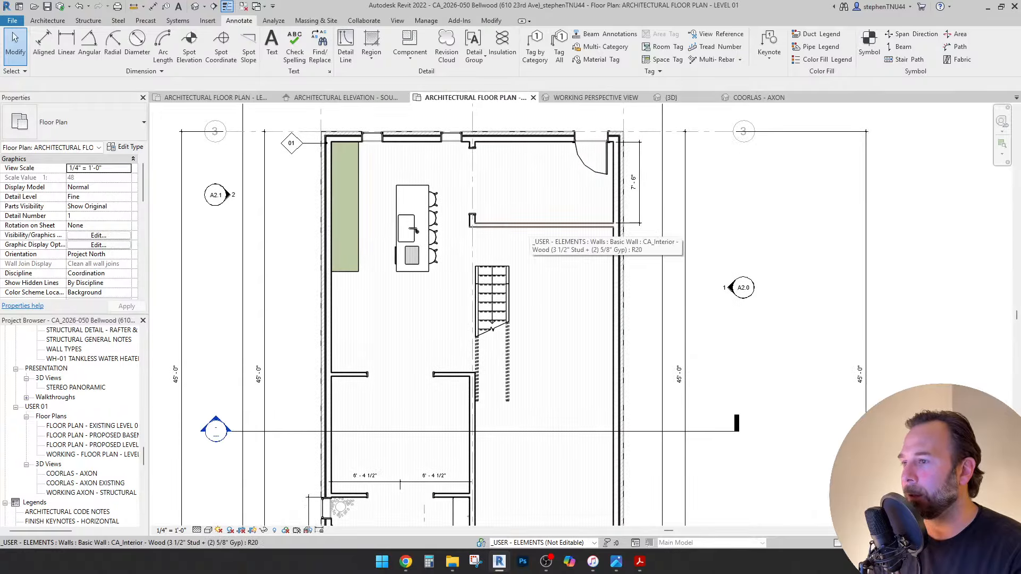
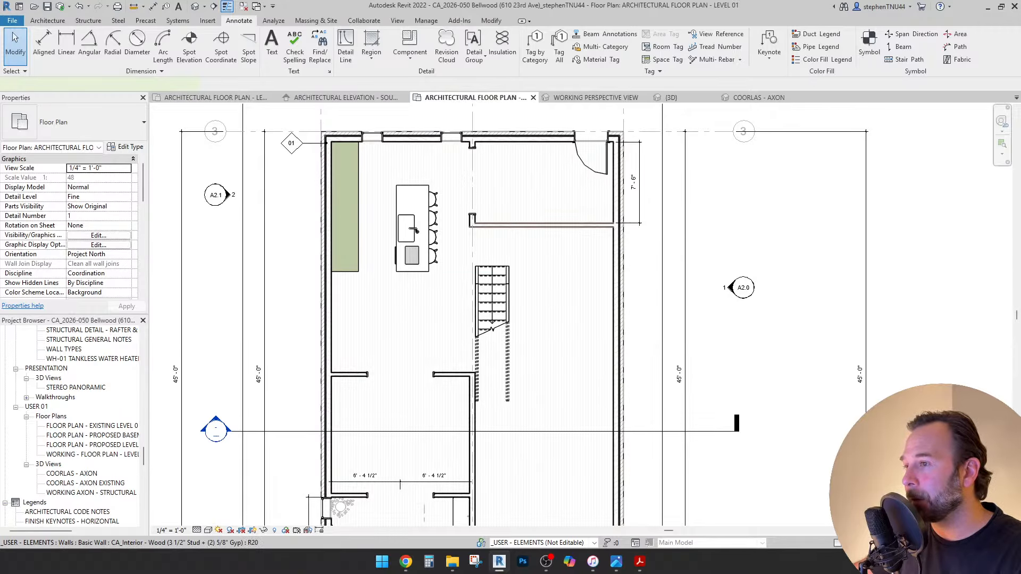
# Copy the interior wall by the stair 4'-6" below the original.
pyautogui.click(542, 225)
pyautogui.press('c')
pyautogui.press('o')
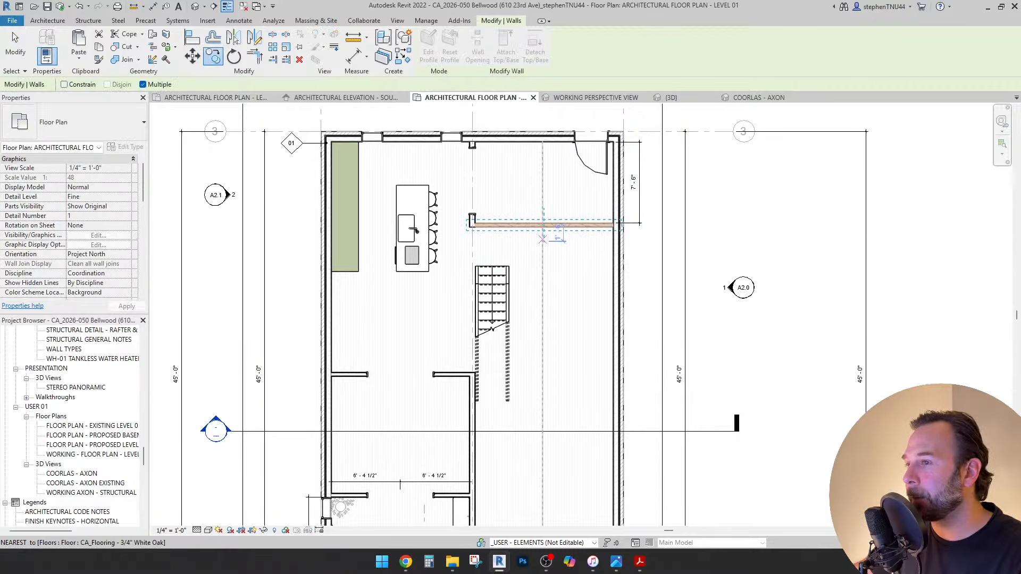
pyautogui.click(544, 226)
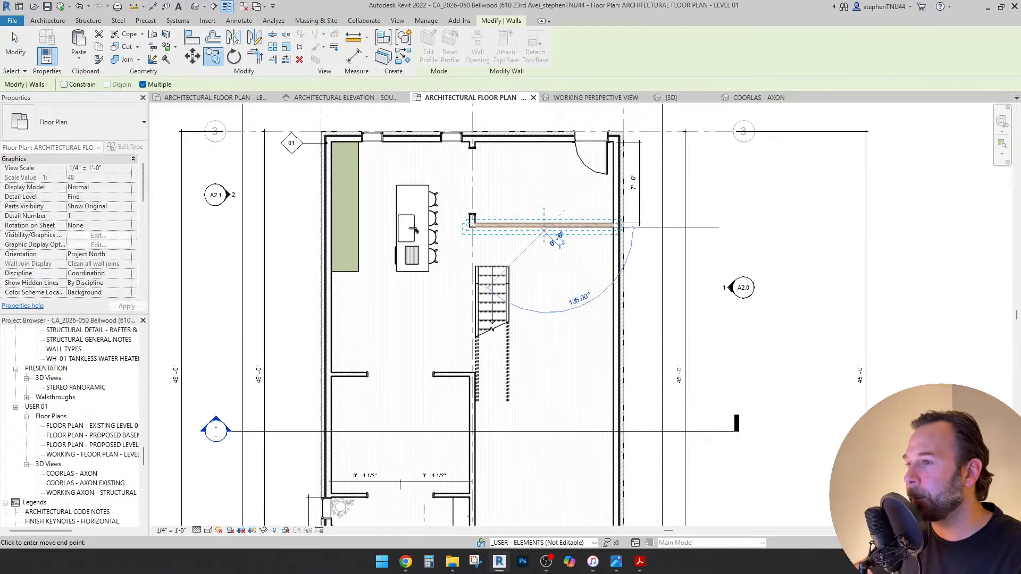
pyautogui.click(548, 275)
pyautogui.press('Escape')
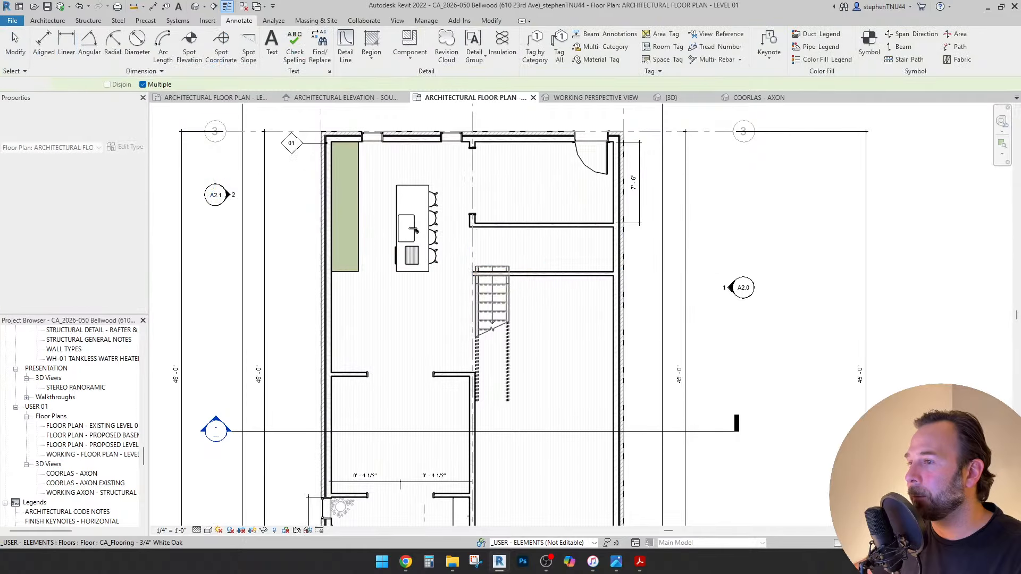
pyautogui.scroll(1, 519, 283)
# Make another copy of the new wall, placing it above.
pyautogui.click(524, 272)
pyautogui.press('m')
pyautogui.press('v')
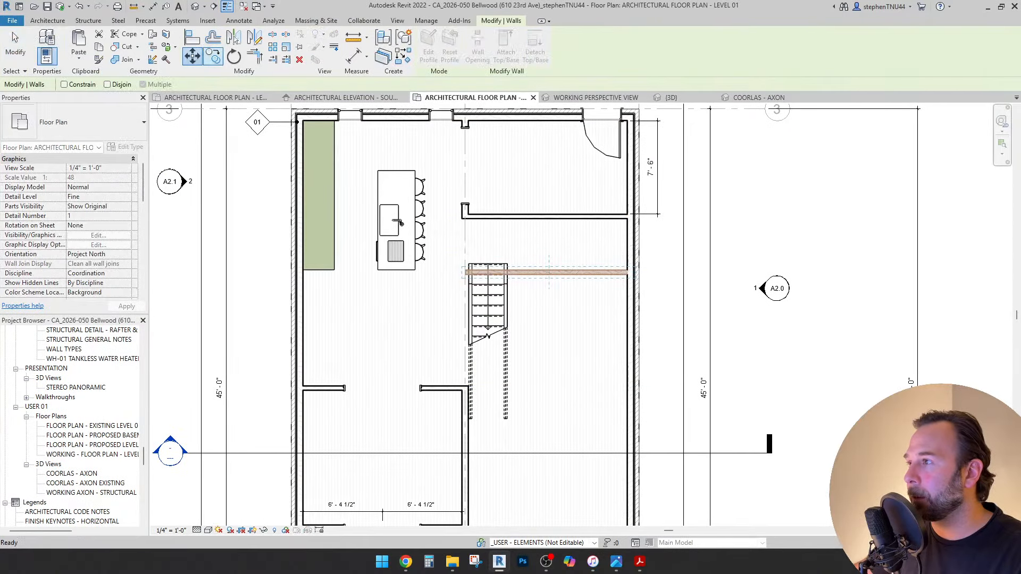
pyautogui.press('c')
pyautogui.press('o')
pyautogui.click(558, 275)
pyautogui.click(530, 242)
pyautogui.press('Escape')
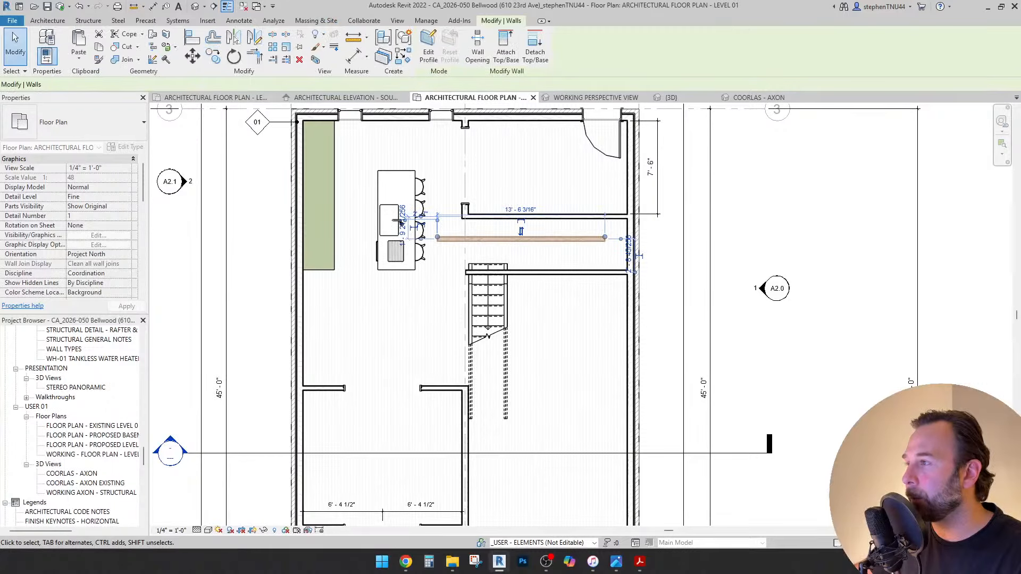
# Rotate the copied wall 90° so it runs vertically.
pyautogui.click(234, 56)
pyautogui.scroll(3, 583, 230)
pyautogui.click(544, 238)
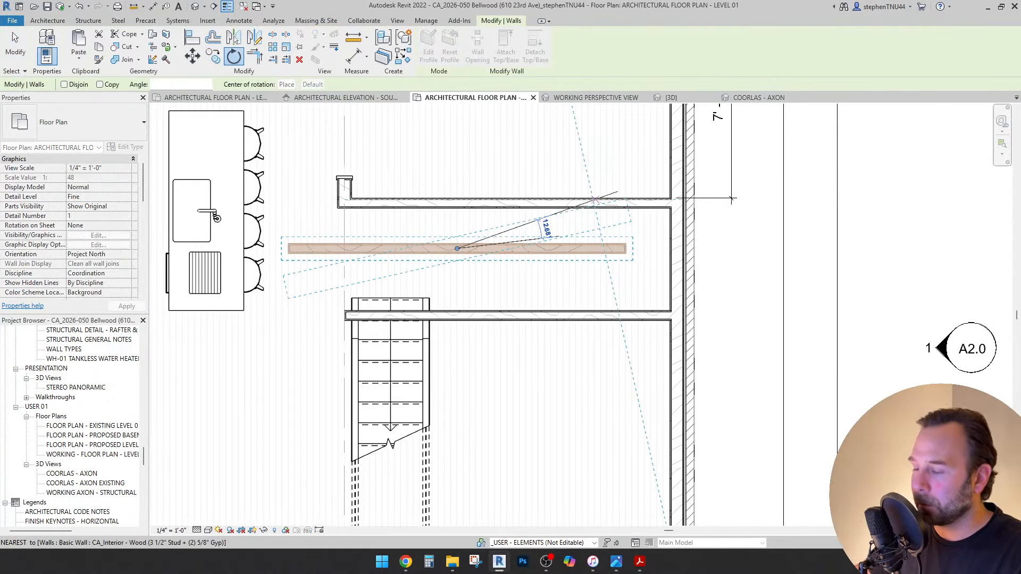
pyautogui.write('90')
pyautogui.press('Return')
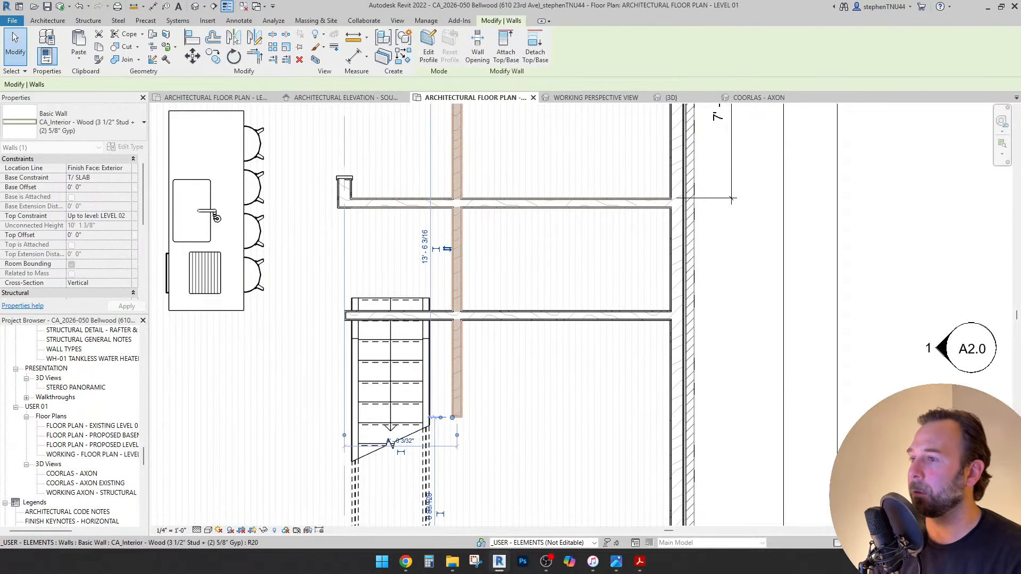
pyautogui.scroll(-2, 450, 215)
pyautogui.press('Escape')
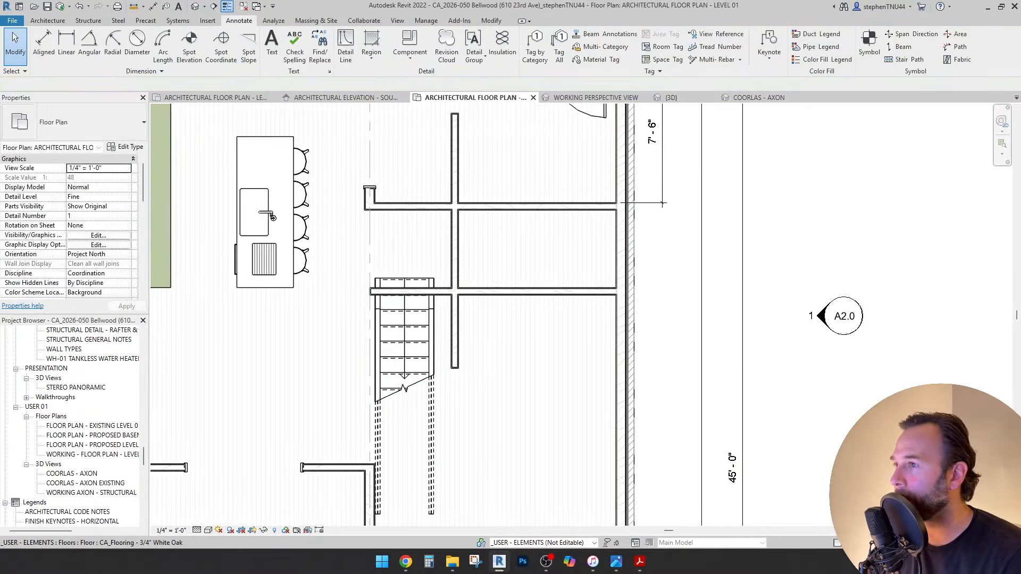
# Drag the vertical wall's ends to meet the upper and lower horizontal walls.
pyautogui.click(455, 249)
pyautogui.scroll(1, 455, 250)
pyautogui.moveTo(455, 250); pyautogui.dragTo(452, 279, button='middle')
pyautogui.scroll(1, 441, 116)
pyautogui.moveTo(450, 123); pyautogui.dragTo(449, 170)
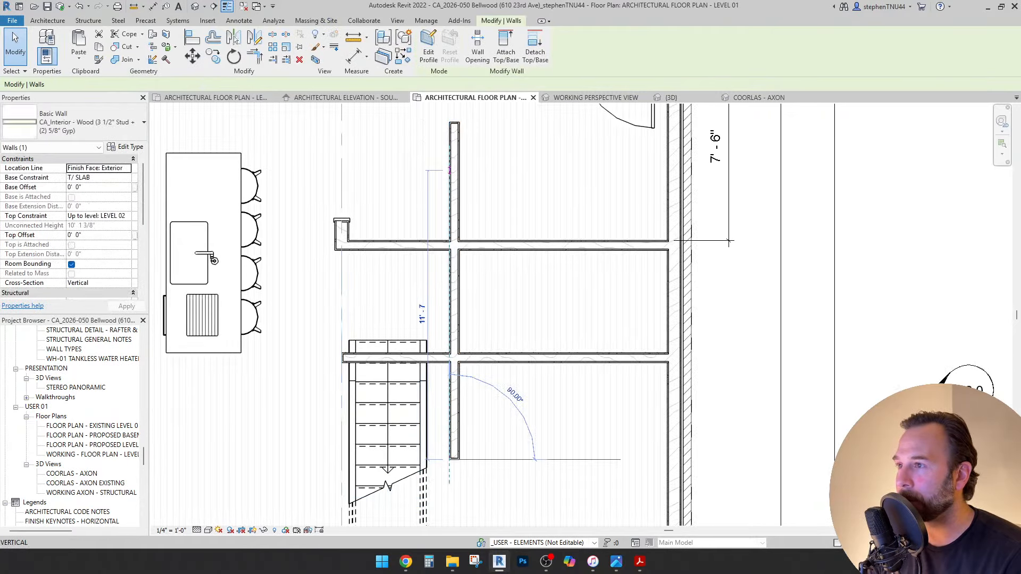
pyautogui.moveTo(449, 235); pyautogui.dragTo(449, 245)
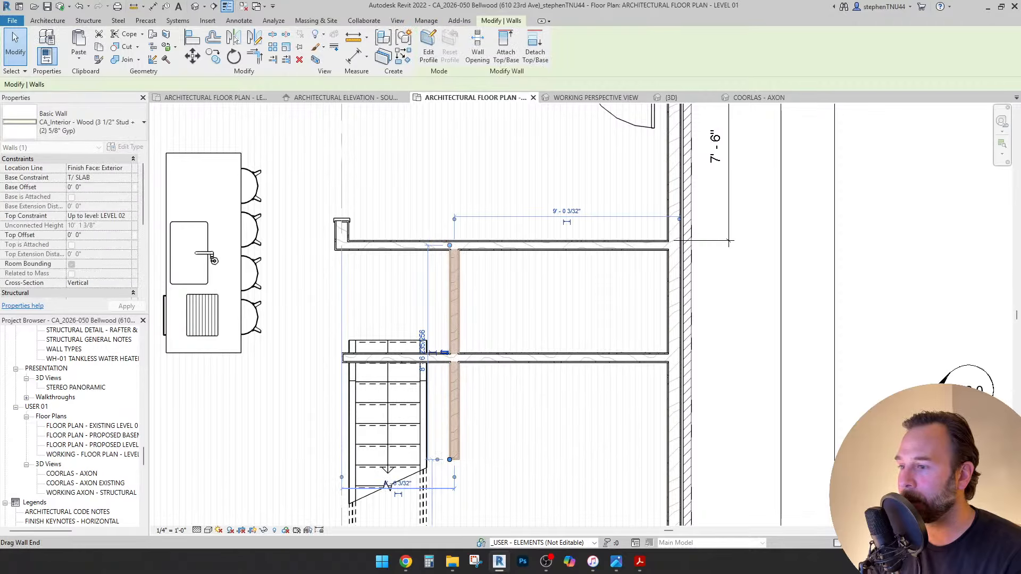
pyautogui.scroll(1, 450, 459)
pyautogui.moveTo(449, 459); pyautogui.dragTo(449, 324)
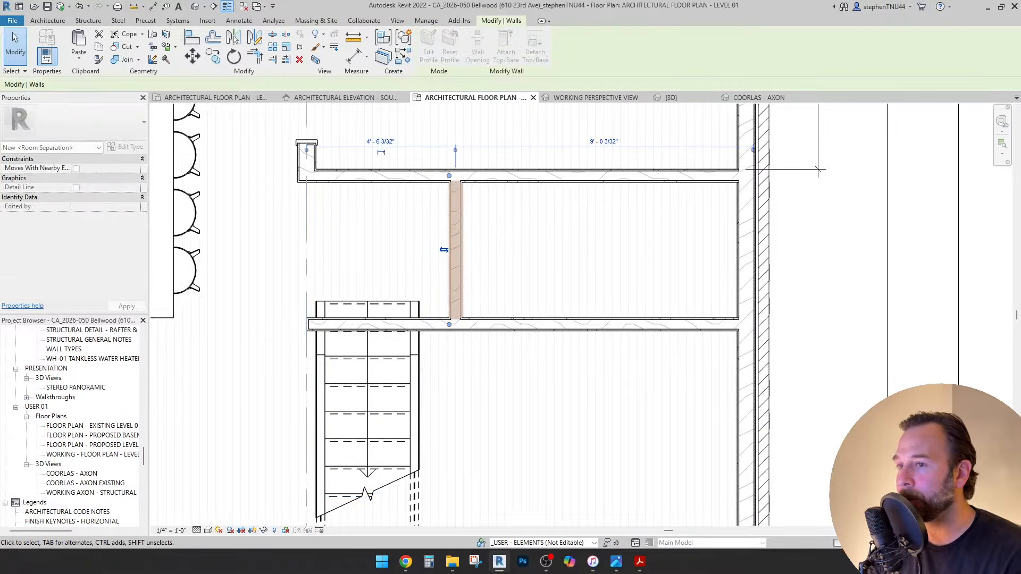
pyautogui.press('Escape')
pyautogui.scroll(-2, 494, 351)
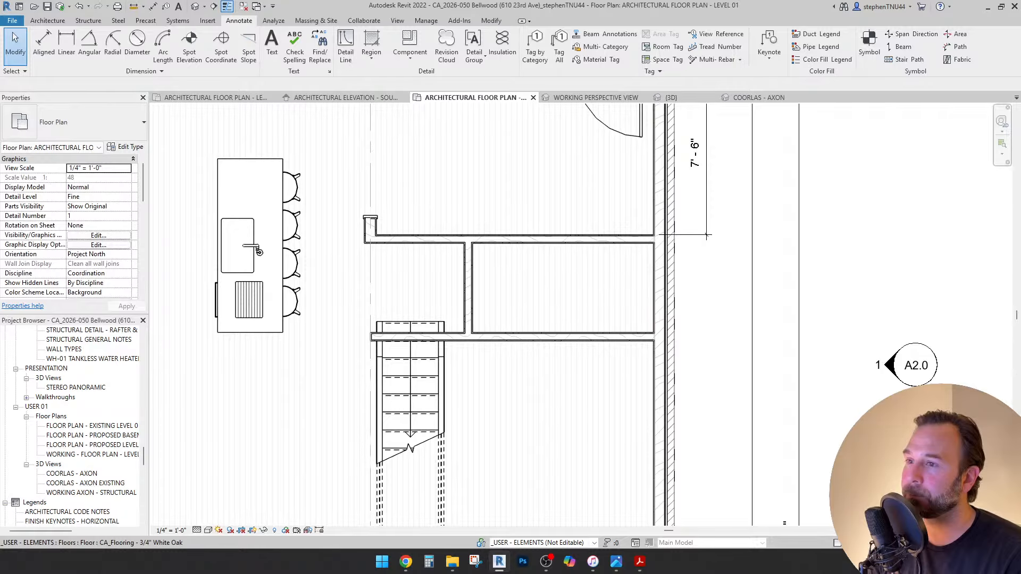
pyautogui.scroll(-5, 692, 139)
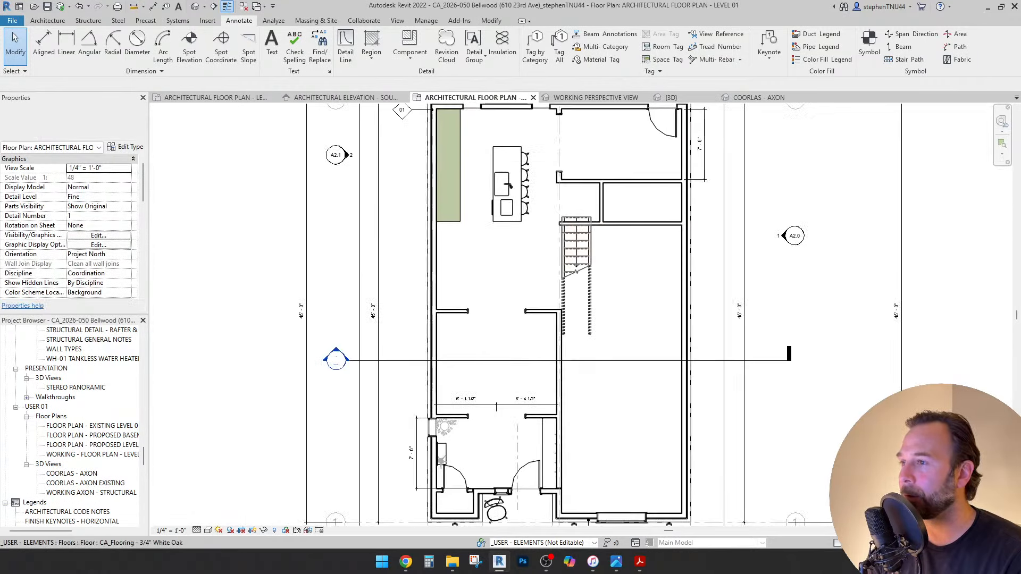
pyautogui.moveTo(535, 113); pyautogui.dragTo(499, 209, button='middle')
# Copy a window in the top exterior wall further right along the same wall.
pyautogui.scroll(2, 499, 209)
pyautogui.click(536, 197)
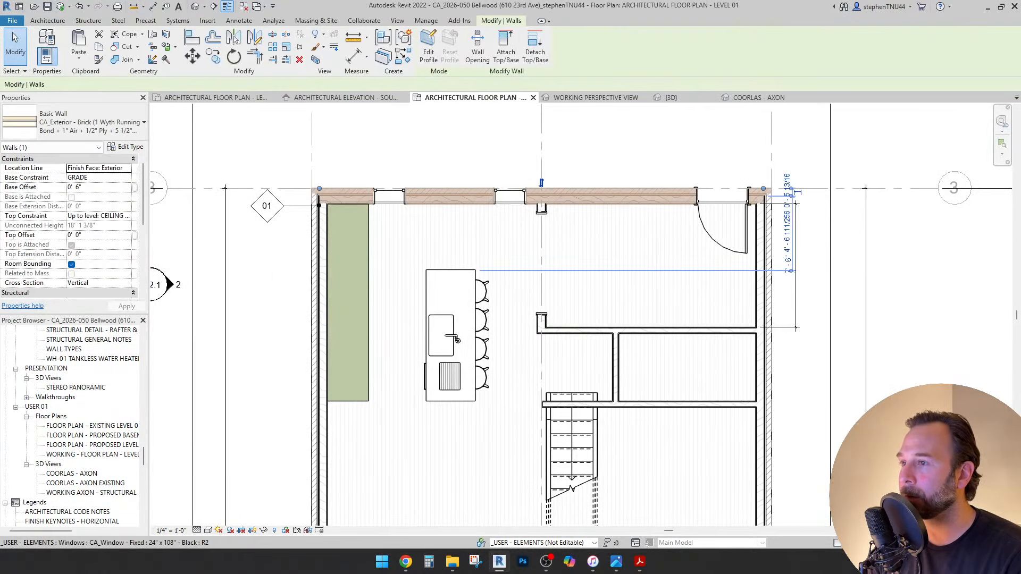
pyautogui.press('Escape')
pyautogui.scroll(2, 510, 192)
pyautogui.click(509, 195)
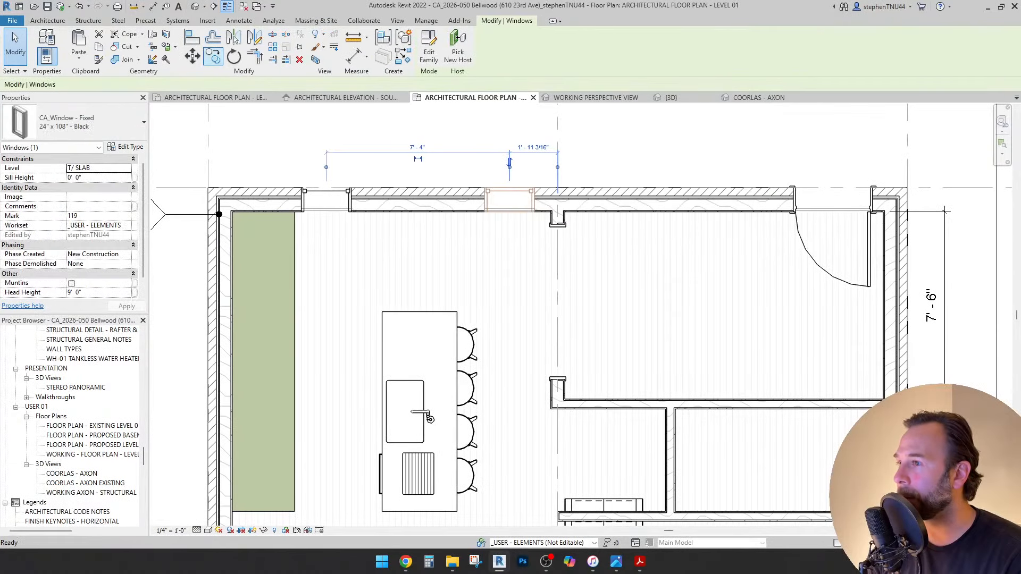
pyautogui.click(213, 56)
pyautogui.click(506, 210)
pyautogui.click(662, 209)
pyautogui.press('Escape')
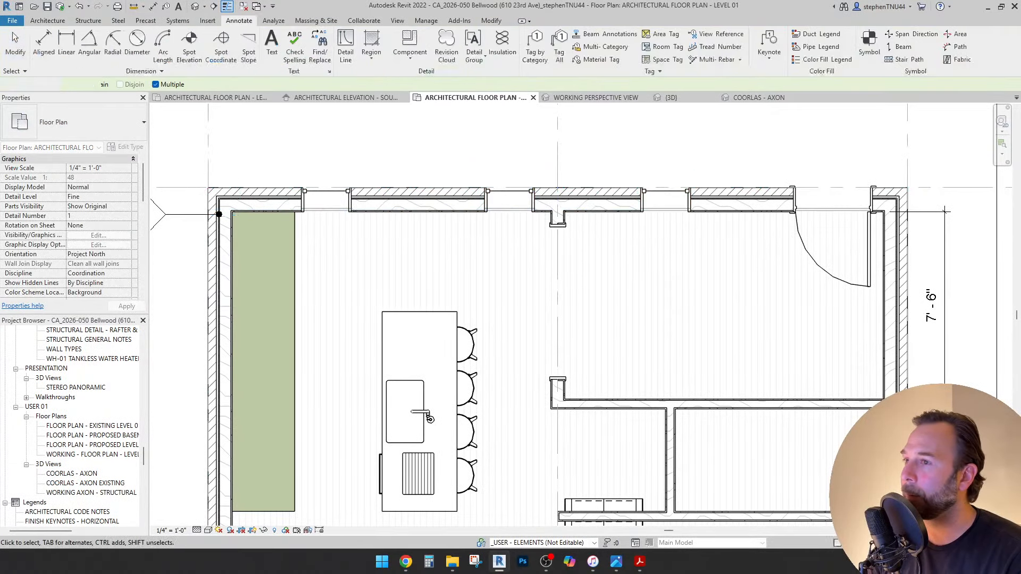
# Copy the middle window and rehost it onto the small room's right exterior wall.
pyautogui.moveTo(665, 202); pyautogui.dragTo(456, 223, button='middle')
pyautogui.click(570, 205)
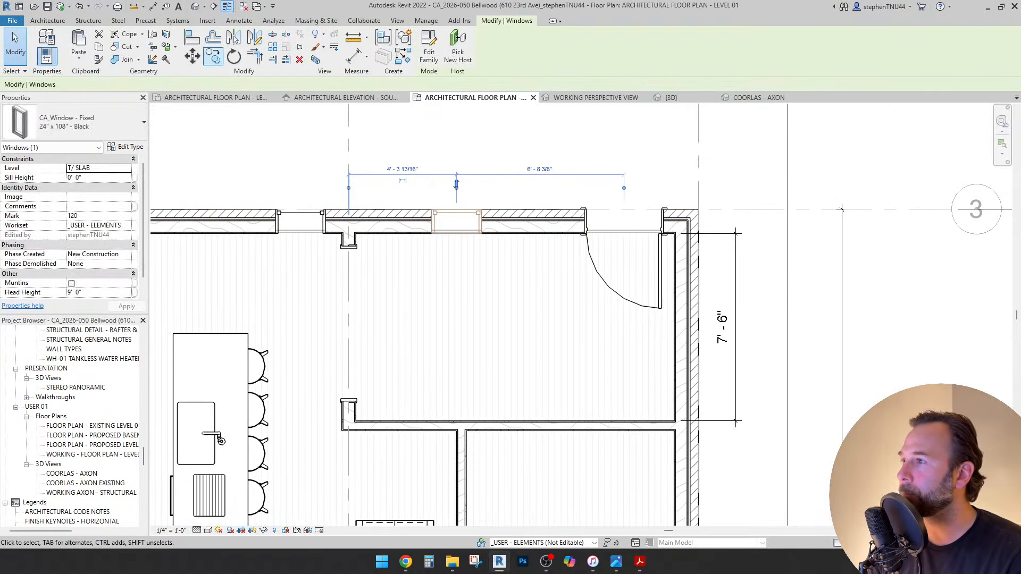
pyautogui.click(213, 56)
pyautogui.click(467, 210)
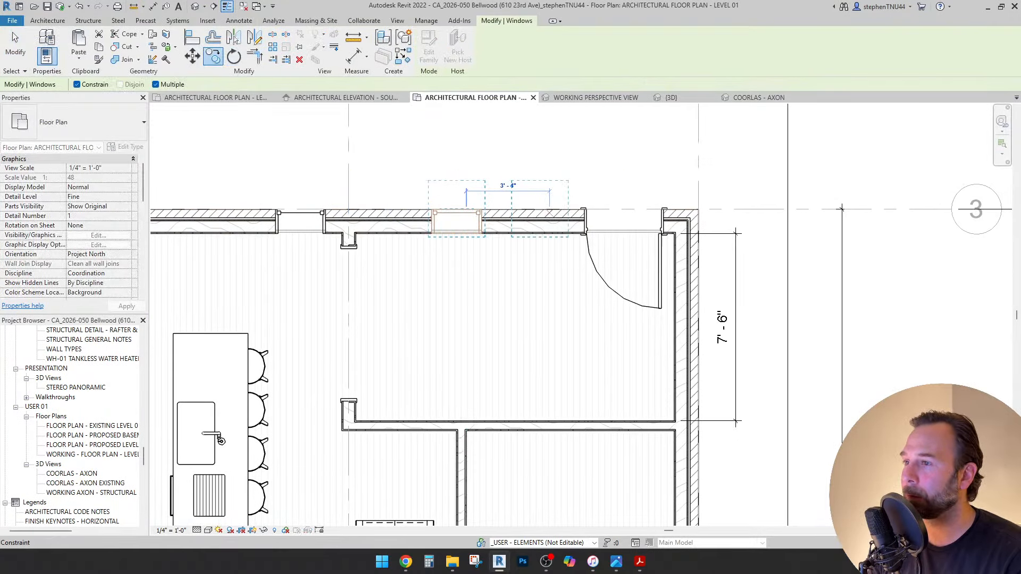
pyautogui.click(551, 212)
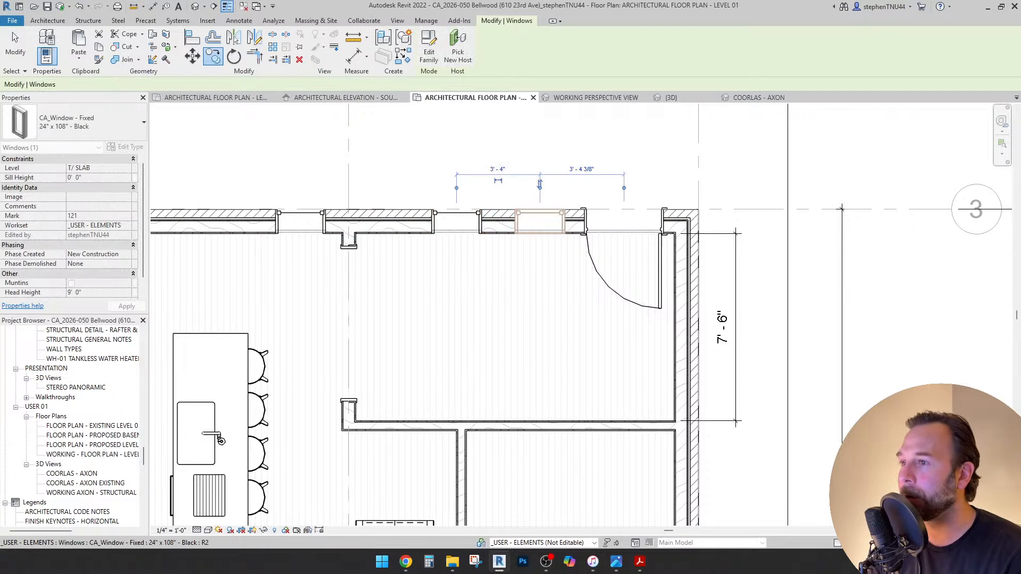
pyautogui.click(458, 47)
pyautogui.moveTo(683, 461); pyautogui.dragTo(624, 315, button='middle')
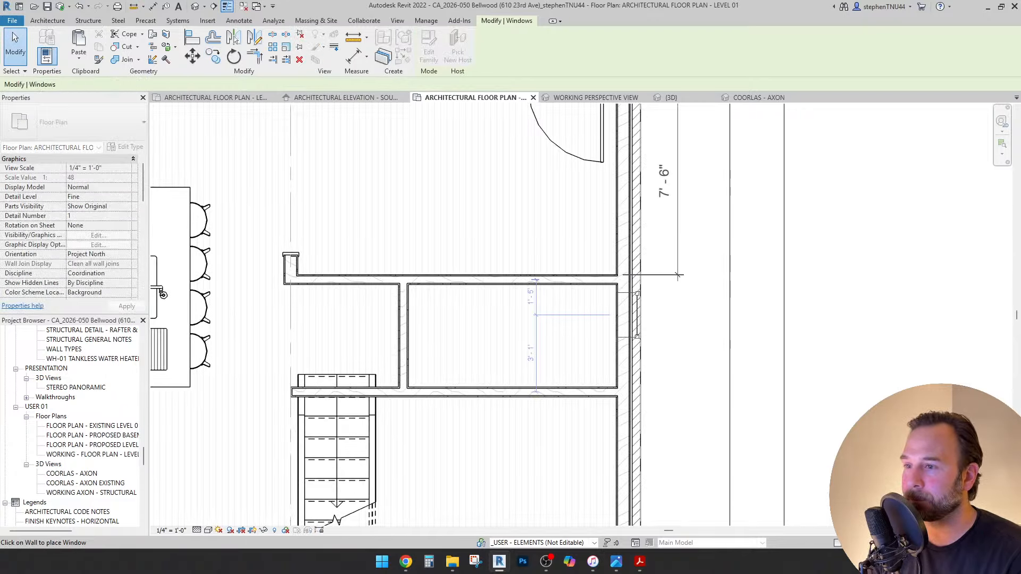
pyautogui.click(624, 311)
pyautogui.press('Escape')
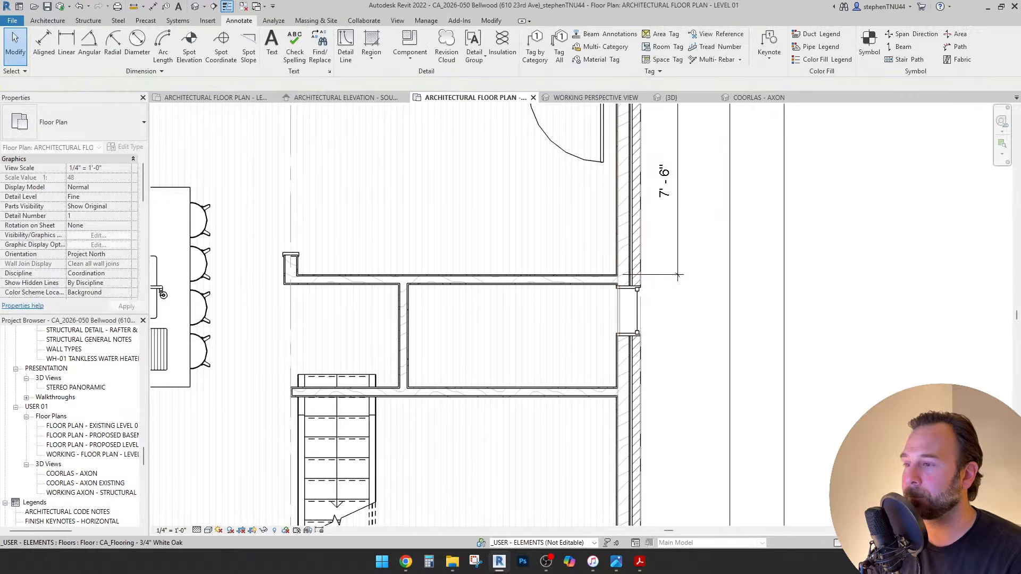
# Pan and zoom around the plan to review the newly placed window.
pyautogui.scroll(-3, 517, 309)
pyautogui.moveTo(516, 309); pyautogui.dragTo(586, 243, button='middle')
pyautogui.scroll(-2, 573, 267)
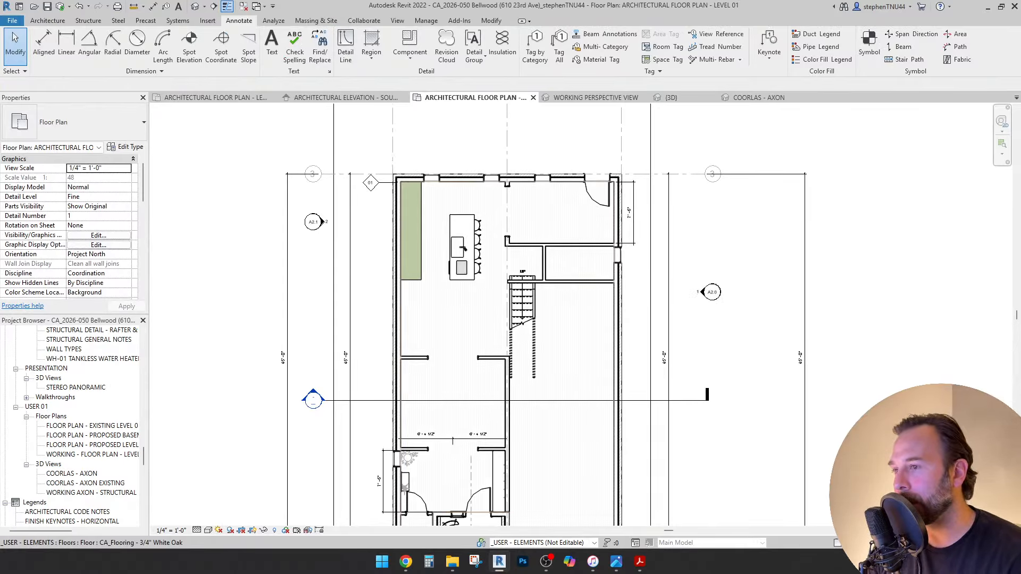
pyautogui.scroll(2, 606, 285)
pyautogui.moveTo(502, 257); pyautogui.dragTo(500, 275, button='middle')
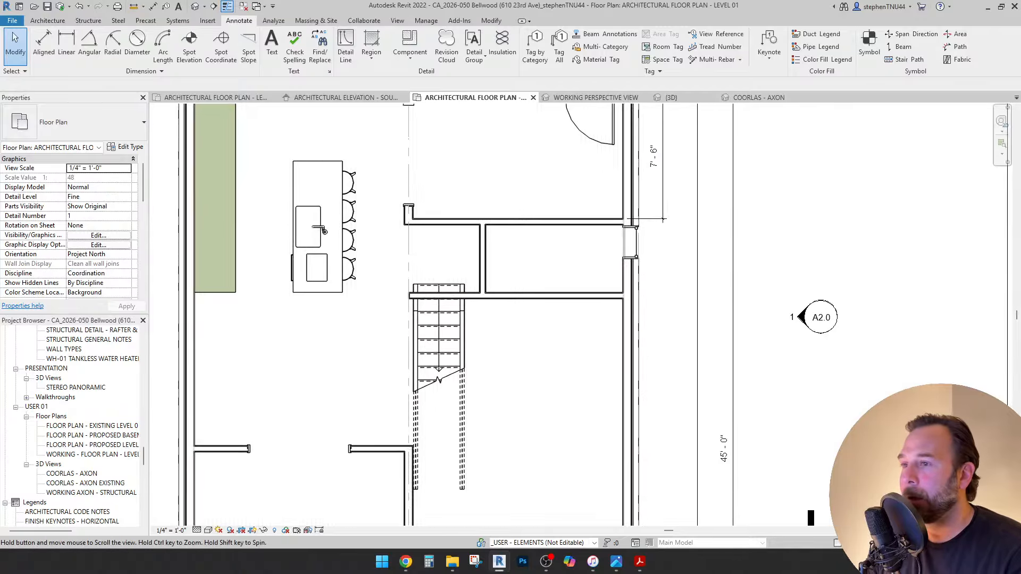
pyautogui.scroll(-1, 500, 275)
pyautogui.scroll(3, 366, 243)
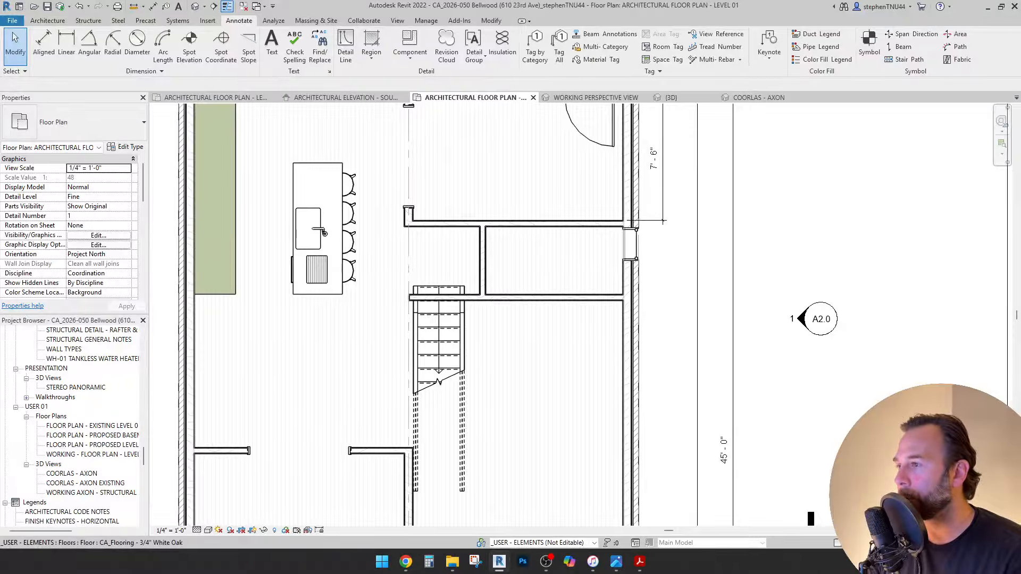
pyautogui.scroll(-3, 323, 233)
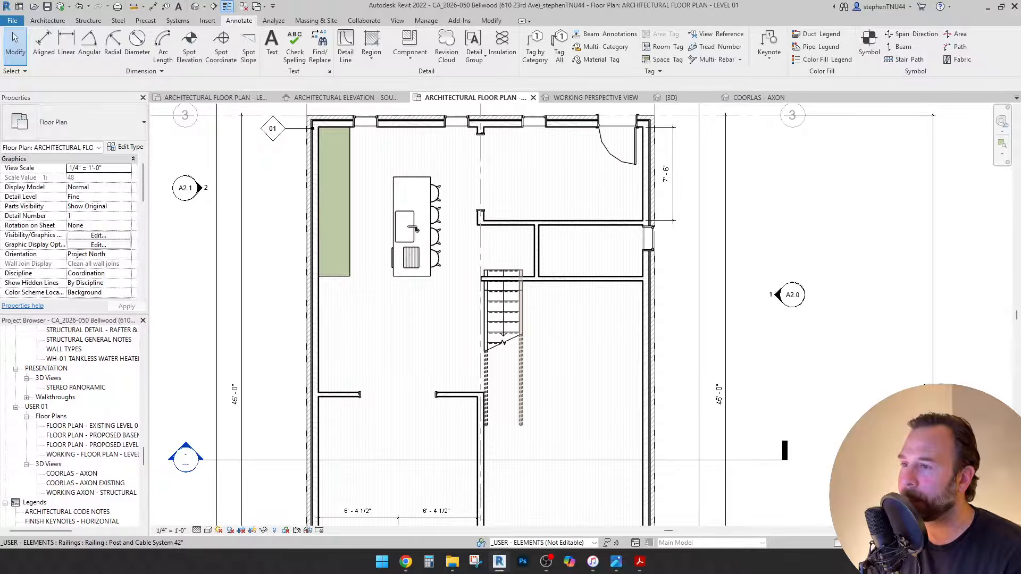
pyautogui.scroll(-2, 515, 295)
pyautogui.scroll(3, 507, 325)
pyautogui.moveTo(507, 324); pyautogui.dragTo(462, 364, button='middle')
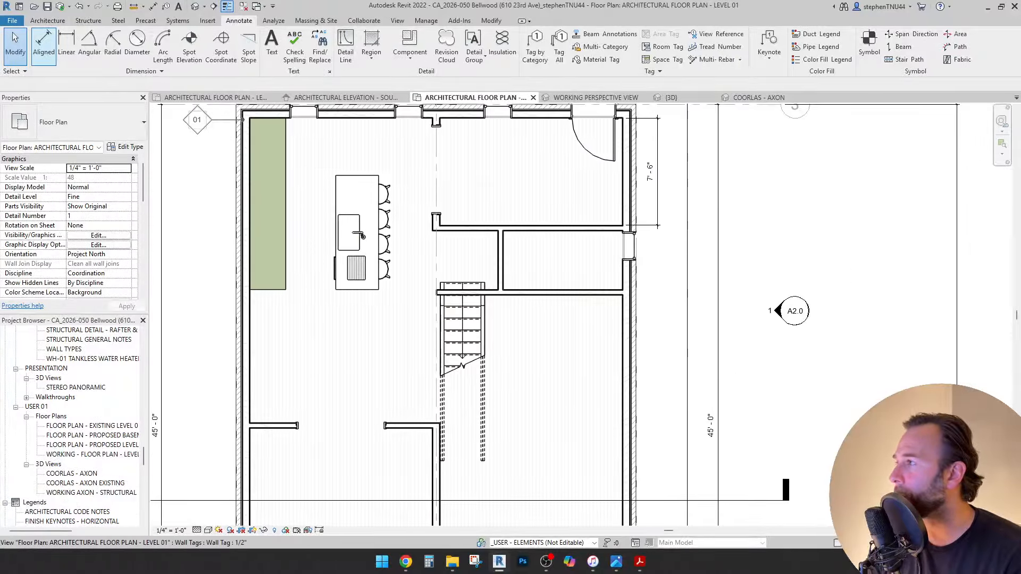
pyautogui.click(47, 20)
# Place a CA_Toilet component on LEVEL 01 (F.F) in the small bathroom.
pyautogui.click(125, 56)
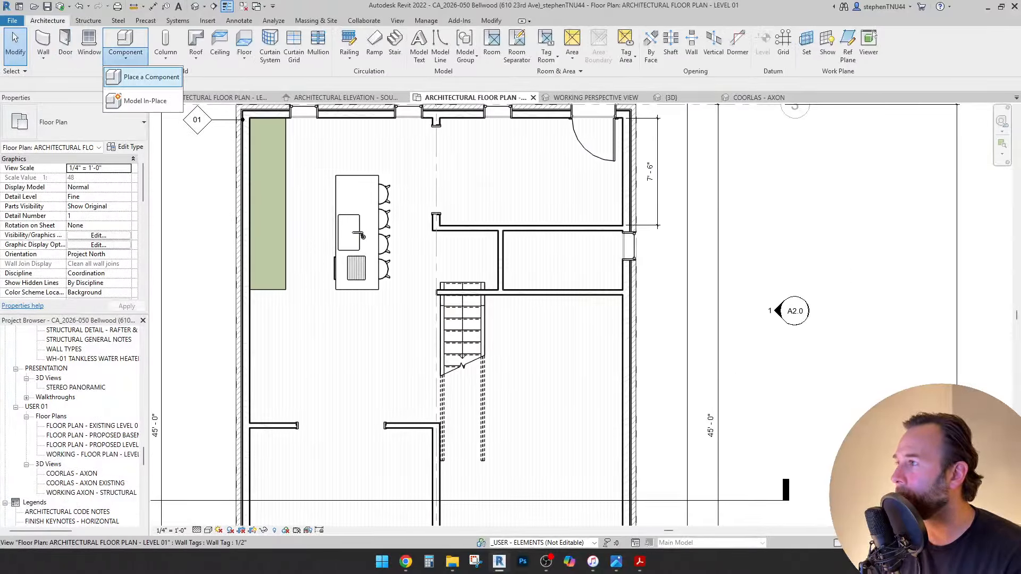
pyautogui.click(143, 77)
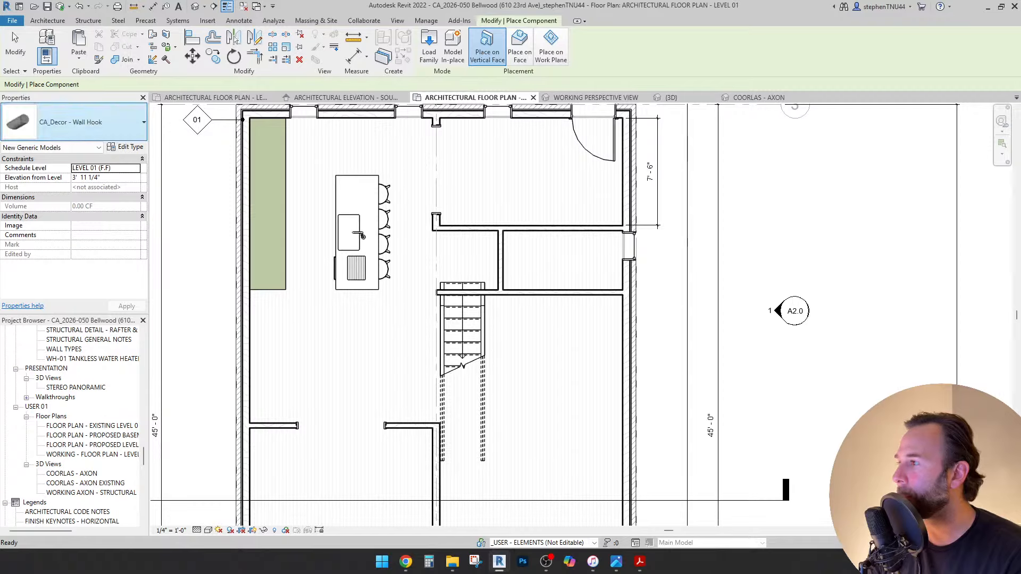
pyautogui.click(75, 123)
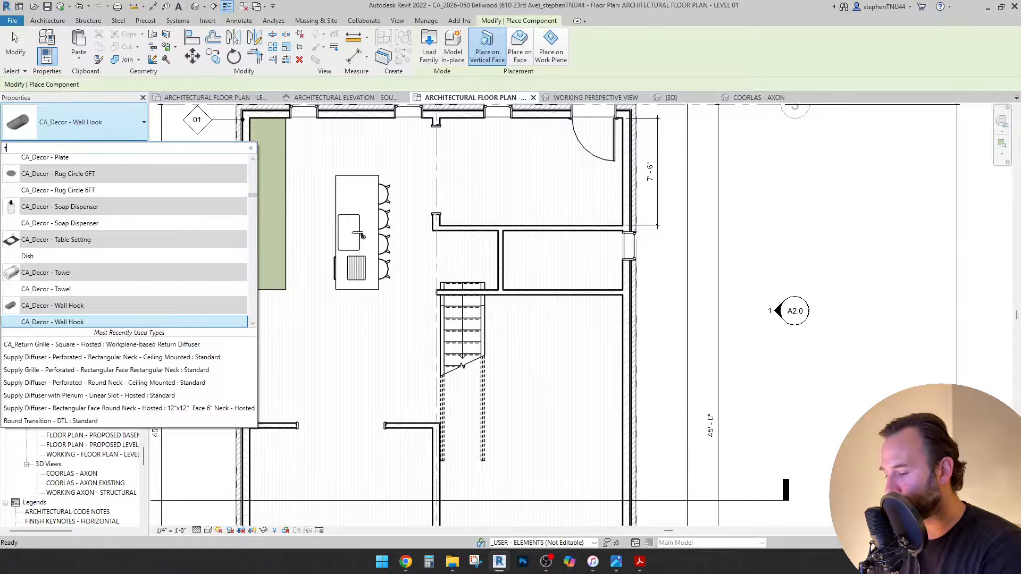
pyautogui.write('toi')
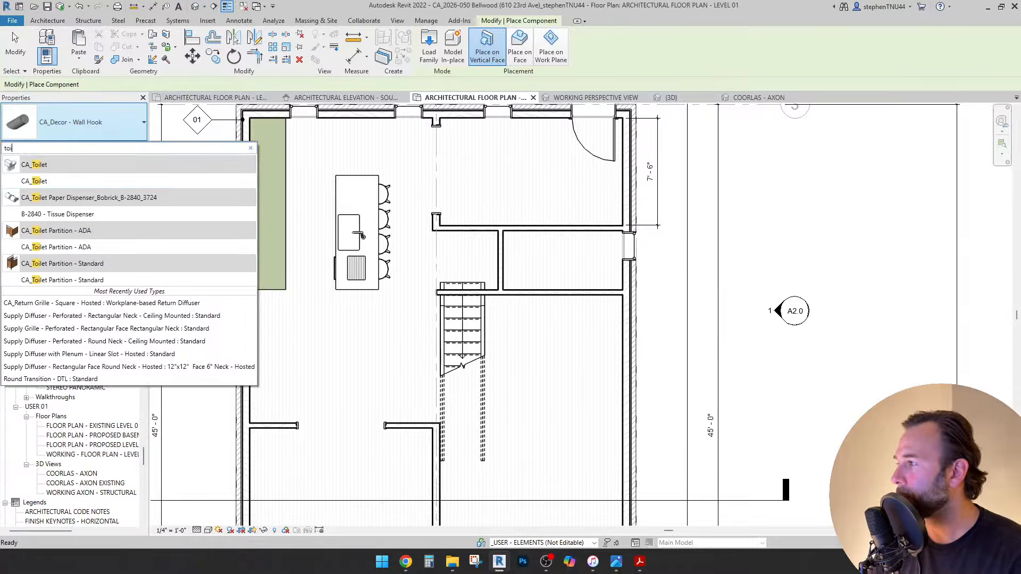
pyautogui.press('Return')
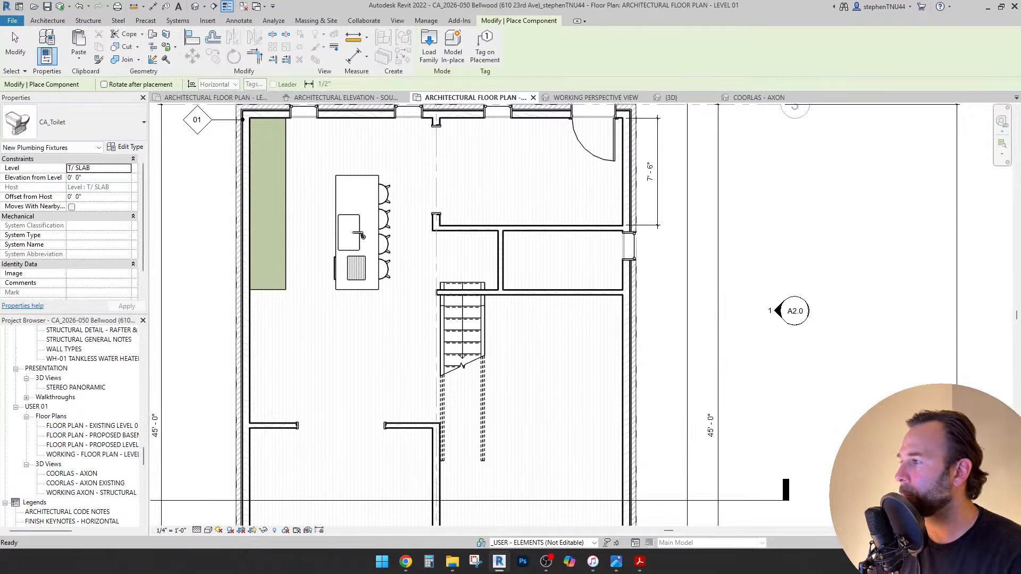
pyautogui.click(126, 167)
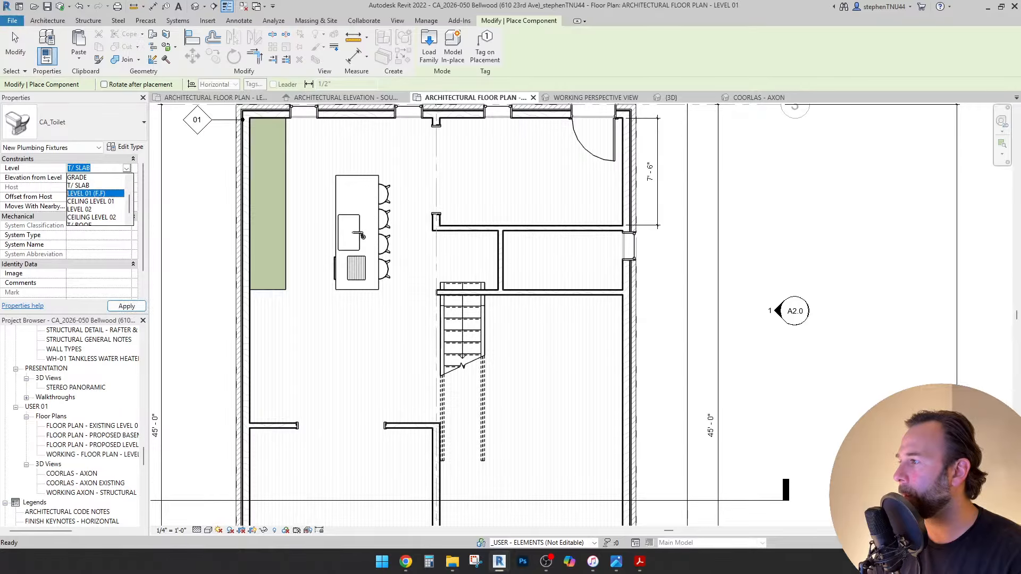
pyautogui.press('Return')
pyautogui.scroll(2, 586, 260)
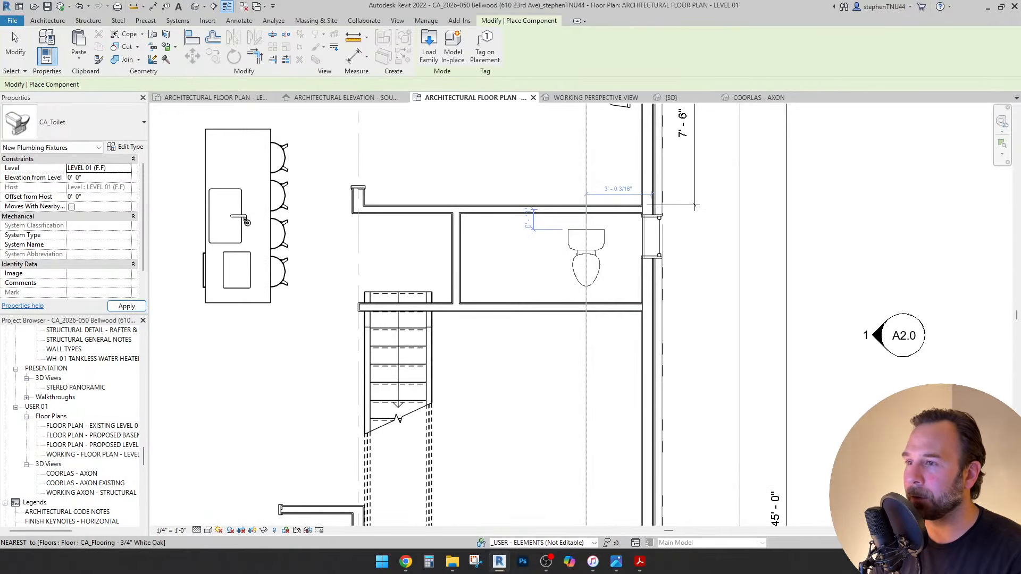
pyautogui.click(586, 229)
pyautogui.press('Escape')
# Rotate the toilet 180° so it sits against the room's lower wall.
pyautogui.click(586, 258)
pyautogui.scroll(-2, 586, 257)
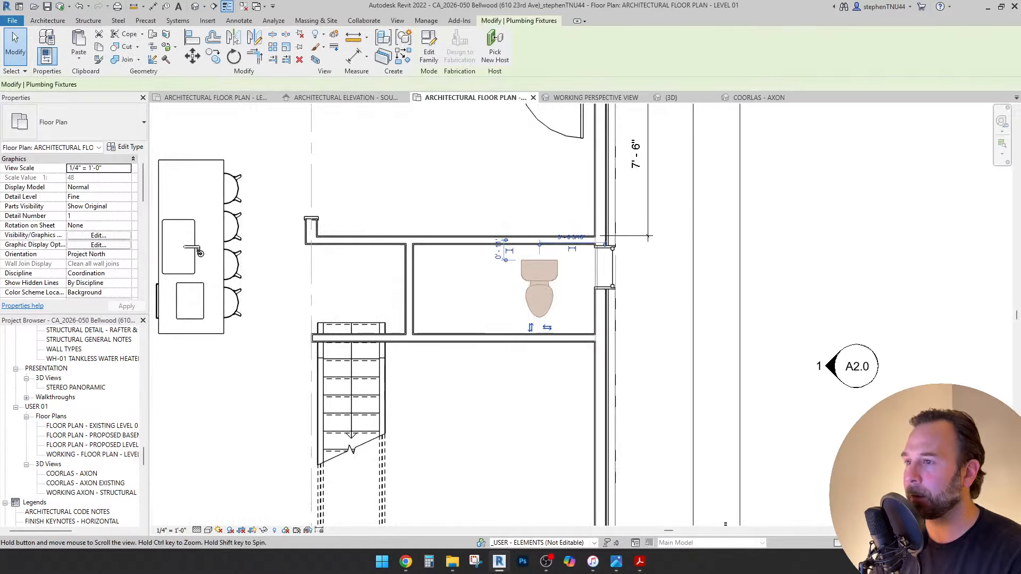
pyautogui.scroll(1, 533, 289)
pyautogui.click(234, 56)
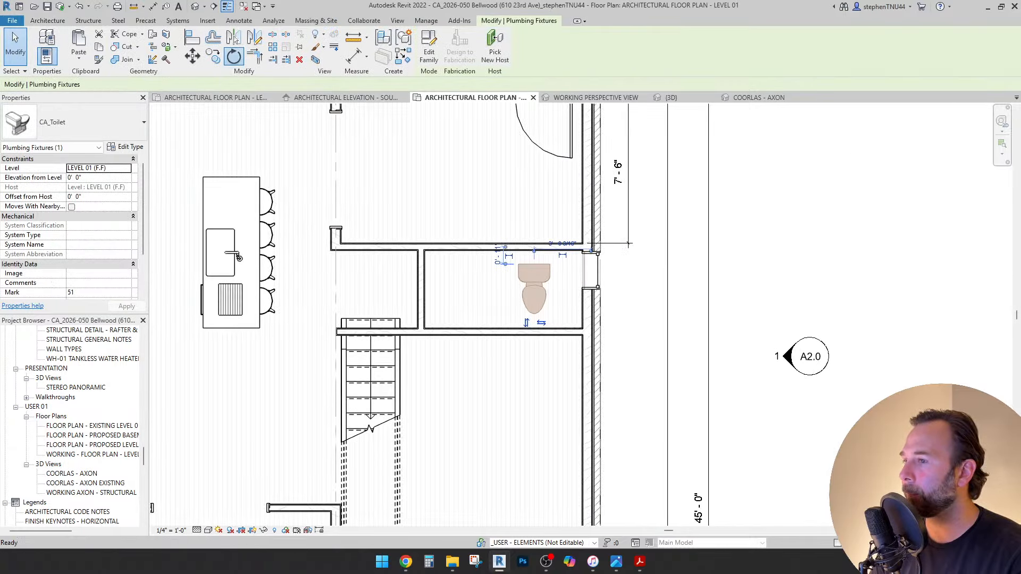
pyautogui.click(432, 281)
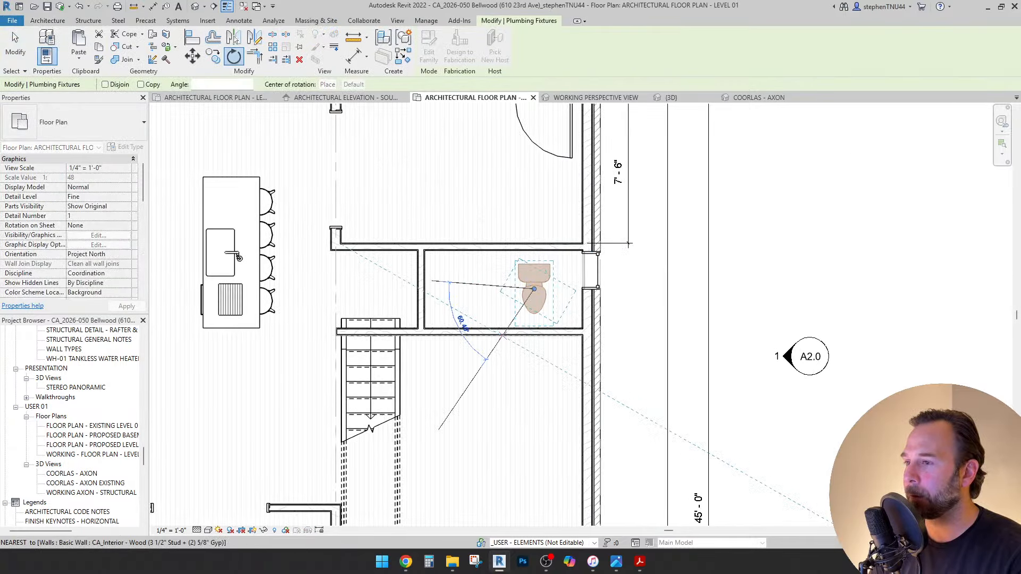
pyautogui.write('180')
pyautogui.press('Return')
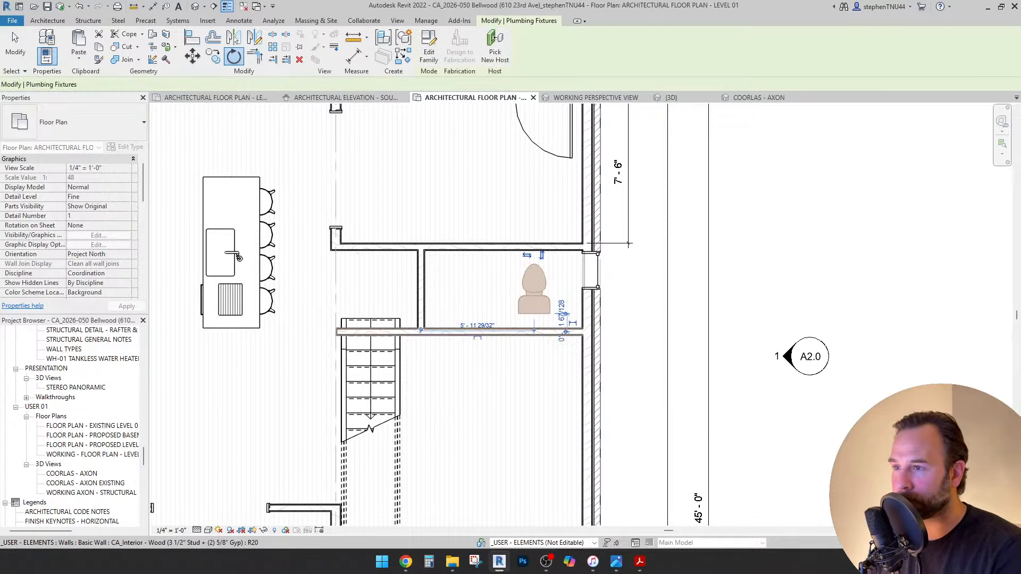
pyautogui.scroll(2, 538, 308)
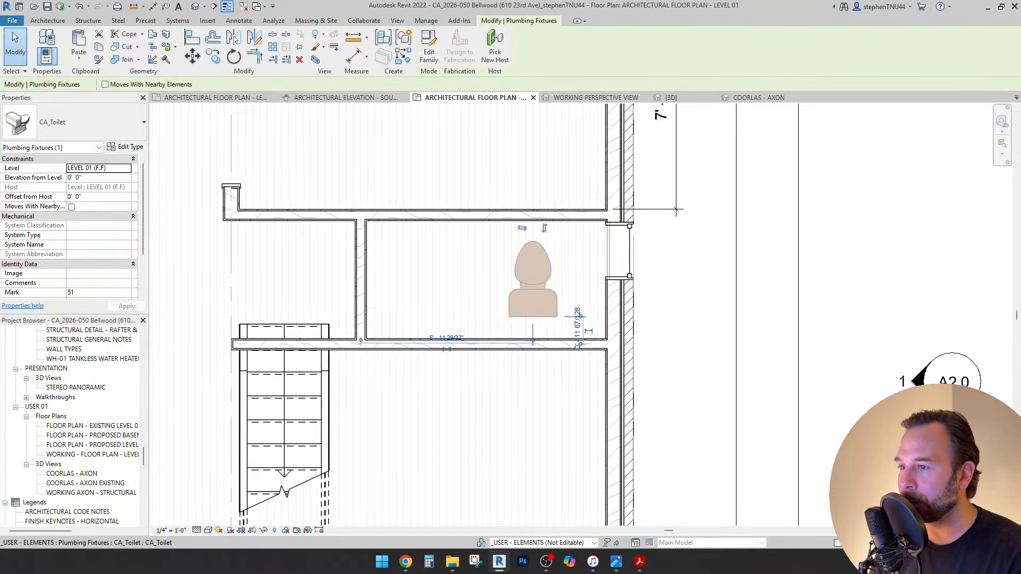
pyautogui.press('Escape')
pyautogui.scroll(-2, 650, 337)
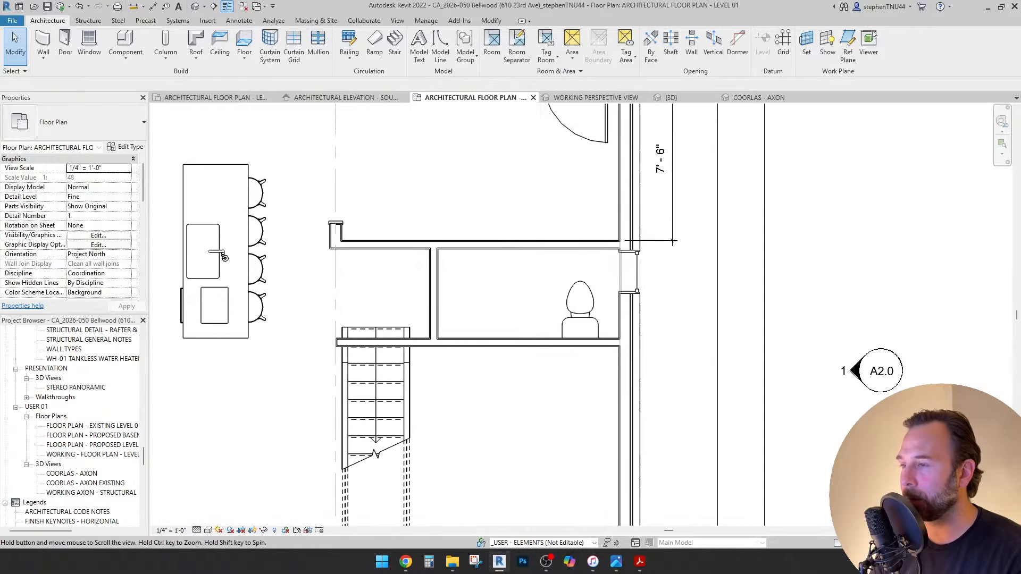
pyautogui.scroll(-4, 225, 257)
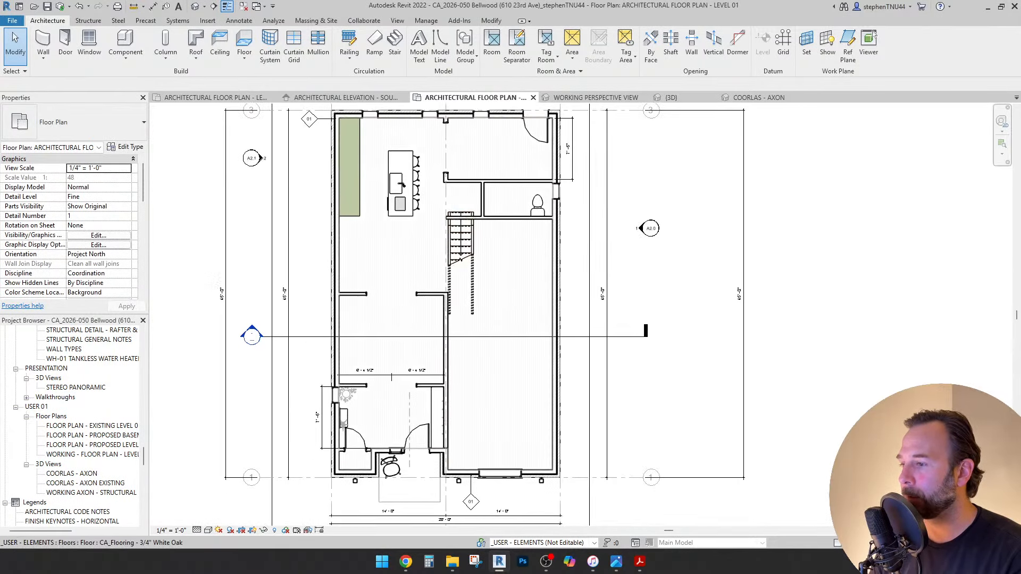
pyautogui.scroll(2, 400, 417)
pyautogui.click(299, 459)
pyautogui.scroll(3, 299, 459)
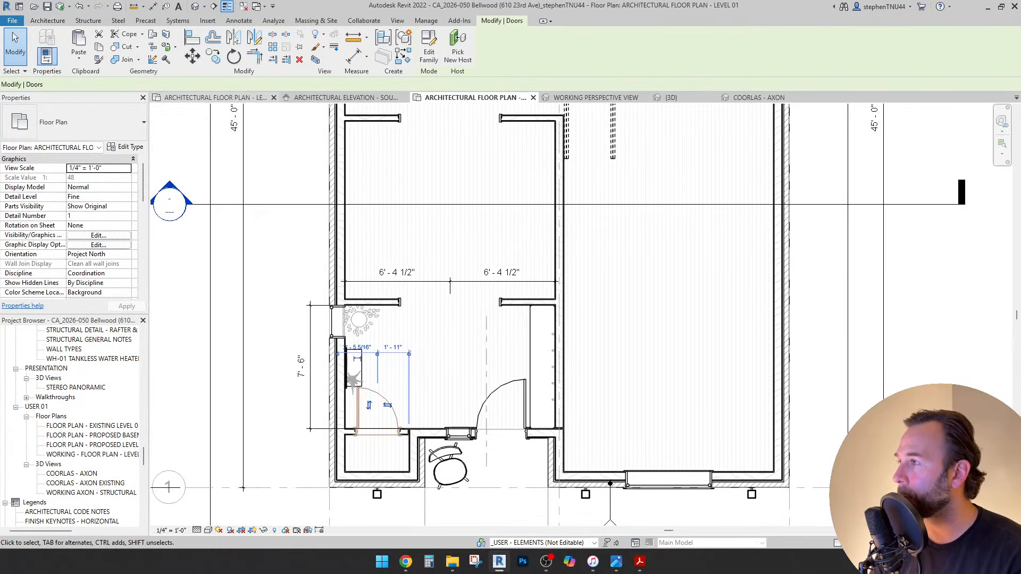
# Copy the lower-room door to the right with CO.
pyautogui.press('c')
pyautogui.press('o')
pyautogui.click(383, 402)
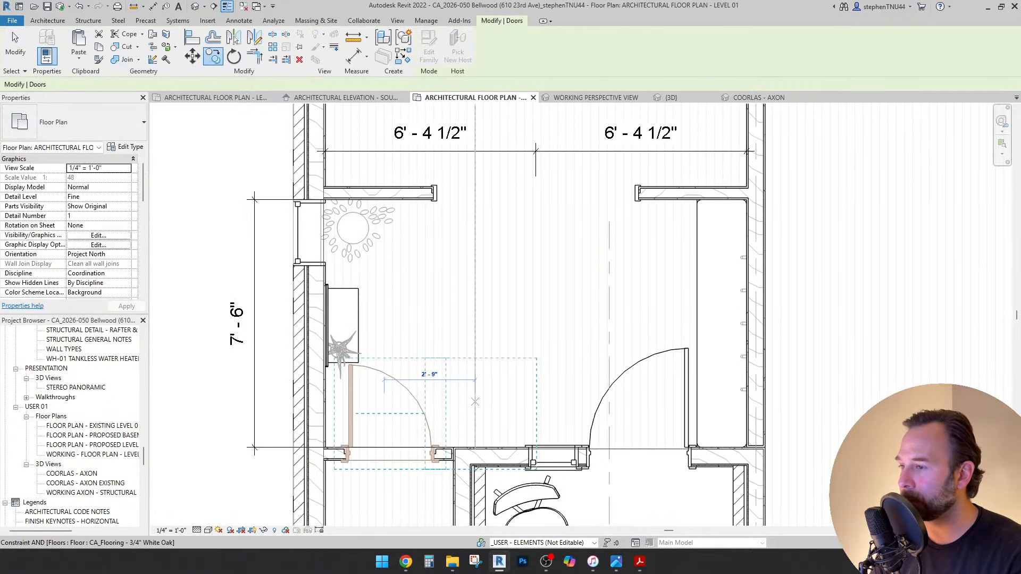
pyautogui.click(475, 402)
pyautogui.scroll(-4, 457, 399)
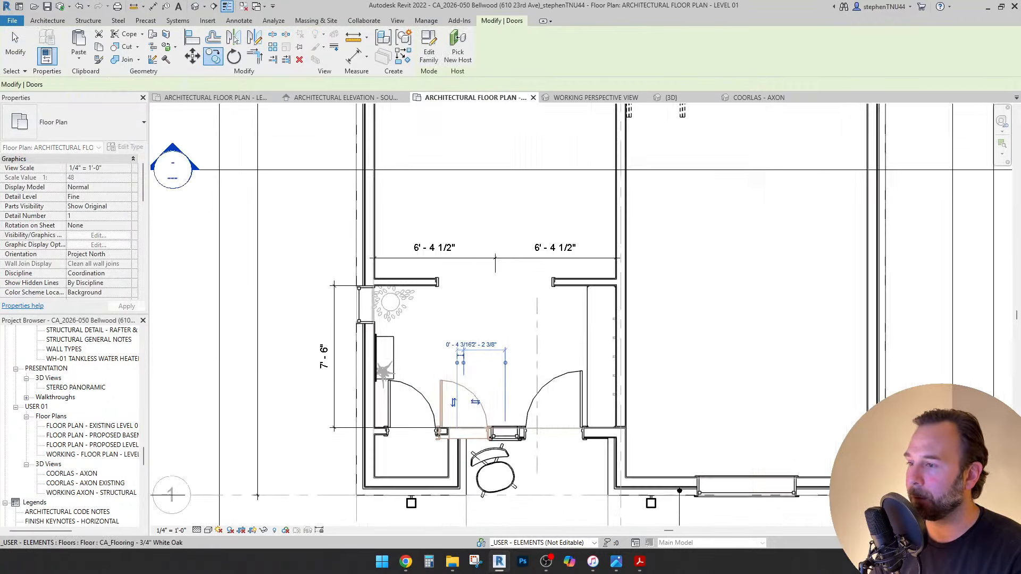
pyautogui.moveTo(457, 400); pyautogui.dragTo(394, 441, button='middle')
# Add a matching 30x80 Shaker passage door in the small bathroom's side wall using CS.
pyautogui.press('c')
pyautogui.press('s')
pyautogui.moveTo(553, 176); pyautogui.dragTo(474, 369, button='middle')
pyautogui.scroll(3, 517, 205)
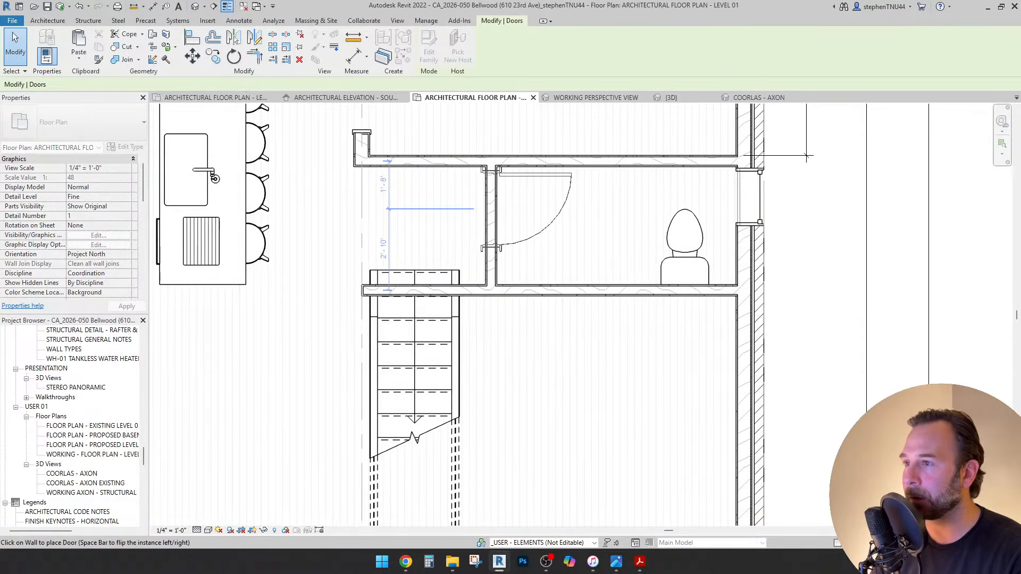
pyautogui.scroll(1, 491, 210)
pyautogui.click(490, 211)
pyautogui.press('Escape')
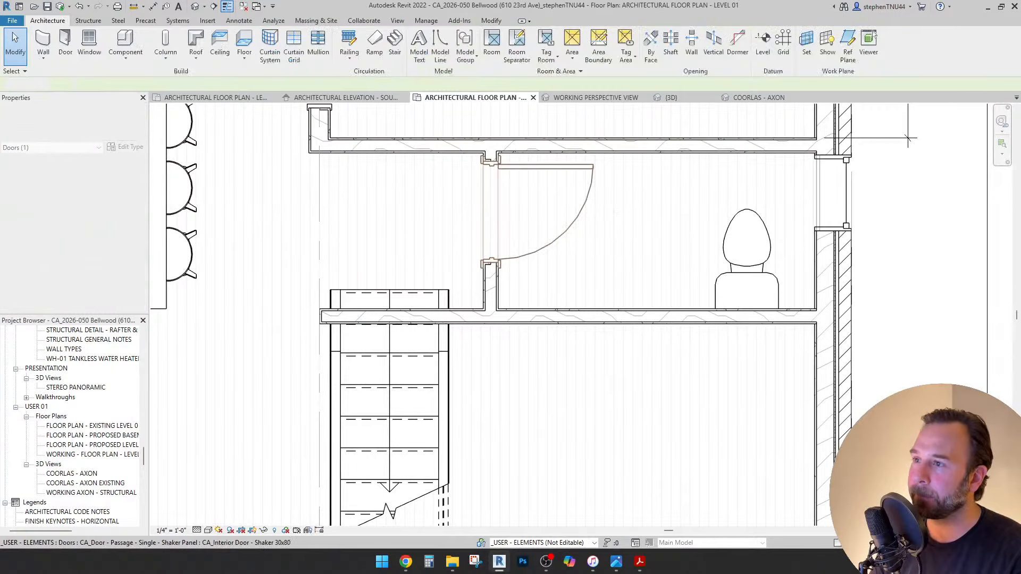
pyautogui.scroll(-3, 523, 168)
pyautogui.scroll(2, 562, 145)
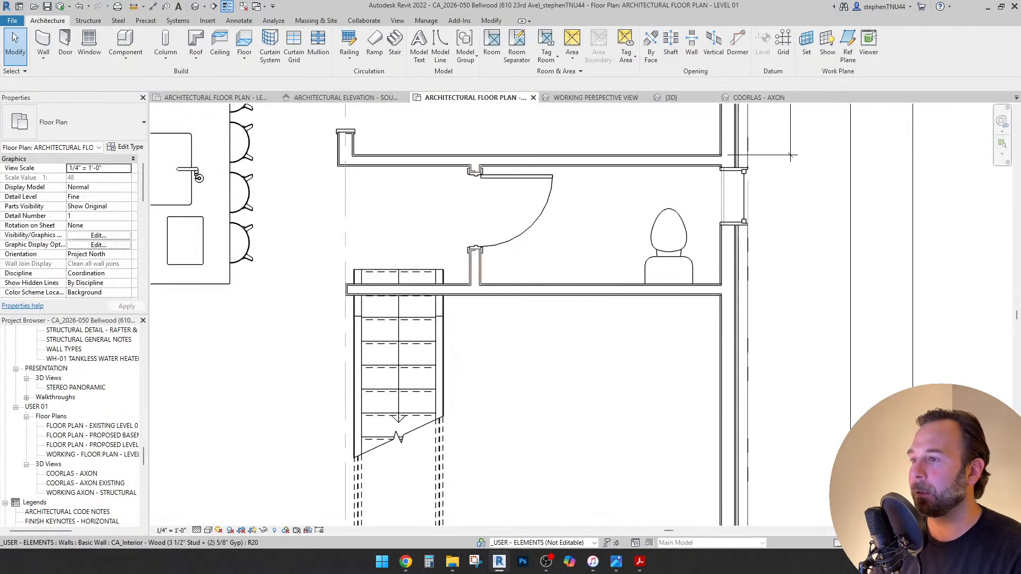
# Drag the bathroom partition wall right to 5'-9 3/32" from the end.
pyautogui.click(475, 267)
pyautogui.moveTo(476, 267); pyautogui.dragTo(511, 266)
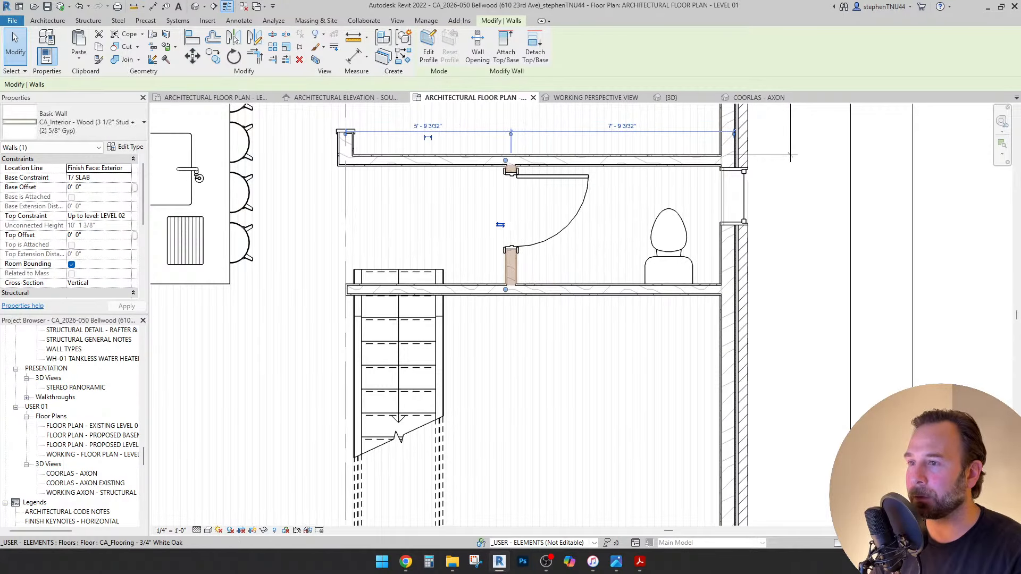
pyautogui.moveTo(791, 156); pyautogui.dragTo(762, 183, button='middle')
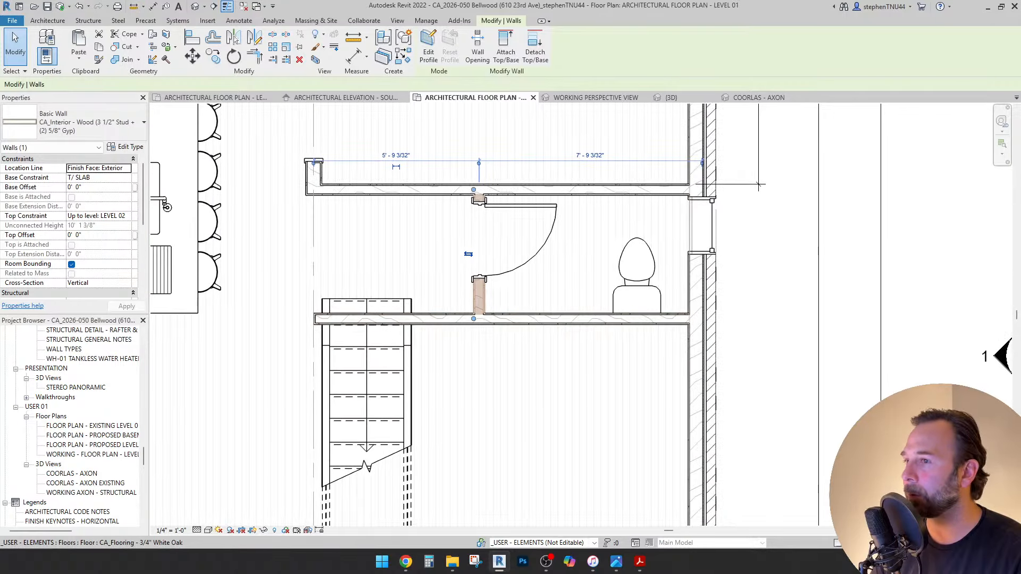
pyautogui.scroll(2, 755, 189)
pyautogui.click(239, 20)
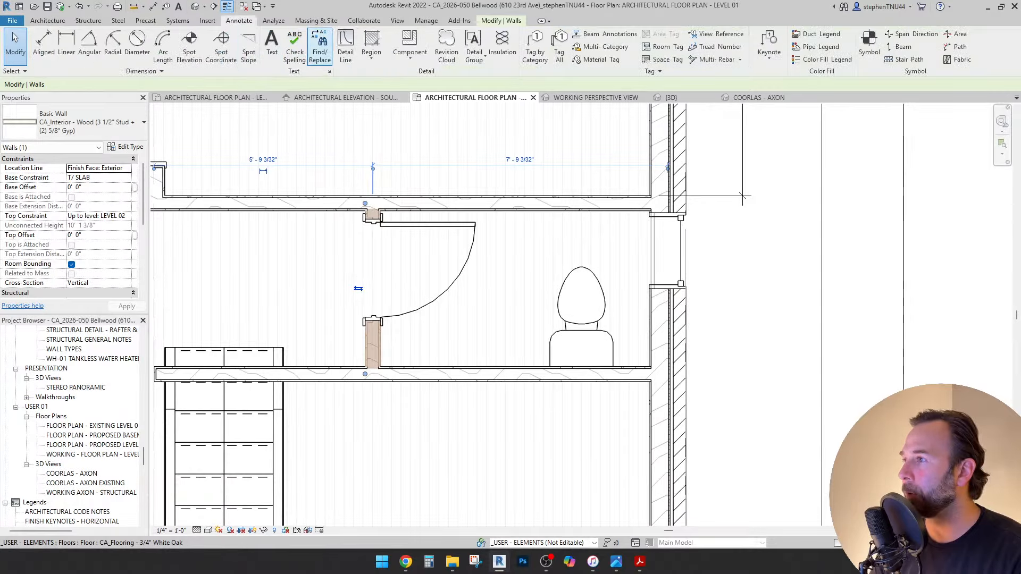
pyautogui.scroll(3, 743, 197)
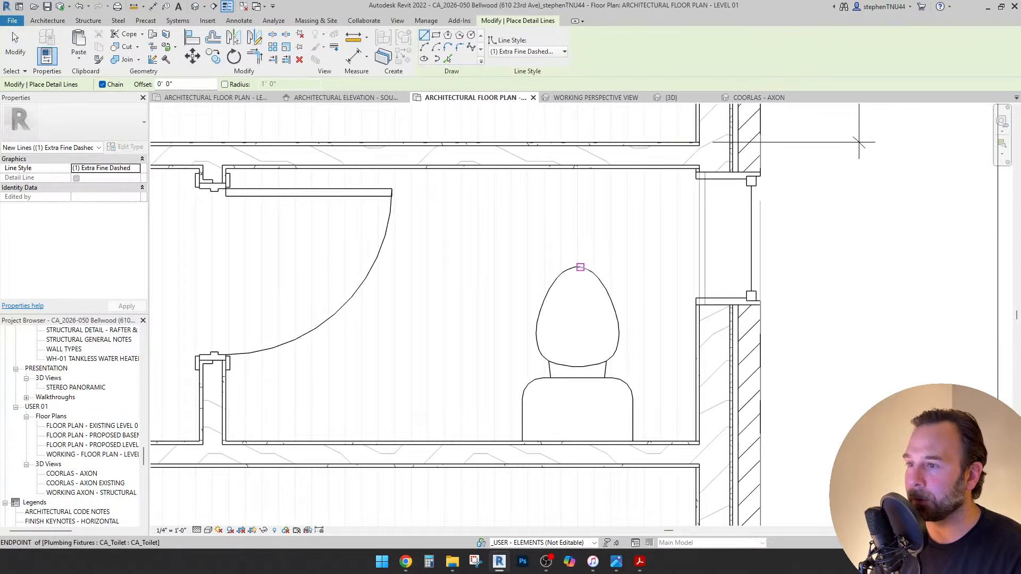
# Draw extra-fine dashed detail lines from the toilet's top up to the wall, plus a horizontal segment.
pyautogui.scroll(2, 580, 267)
pyautogui.click(575, 267)
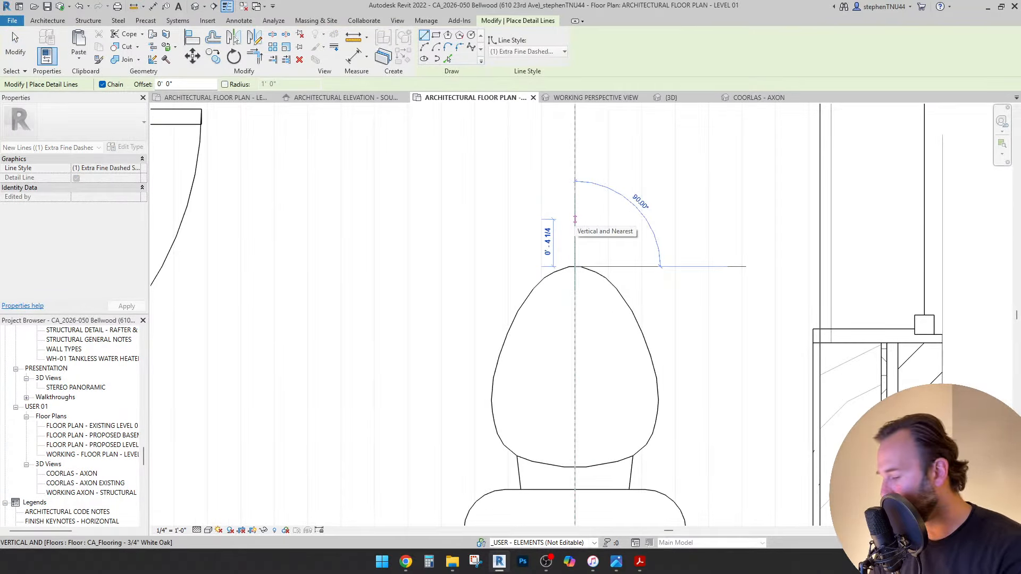
pyautogui.click(575, 219)
pyautogui.scroll(-3, 584, 202)
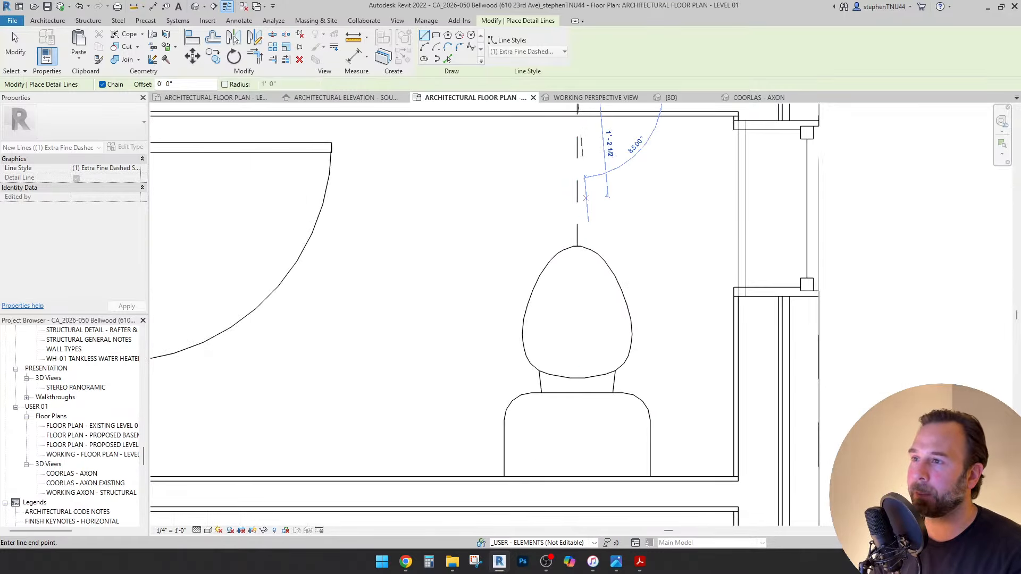
pyautogui.click(498, 129)
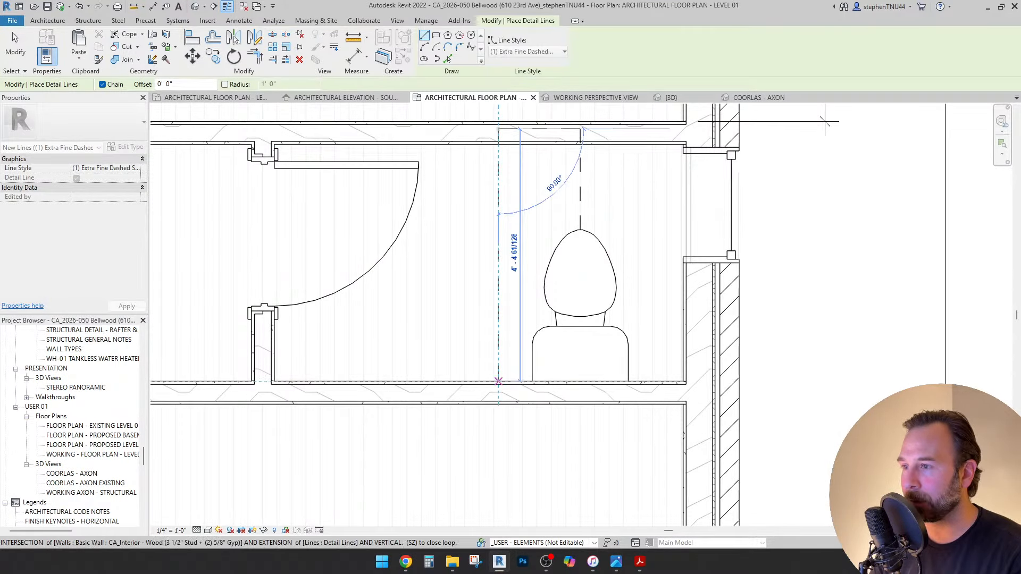
pyautogui.press('Escape')
pyautogui.press('Escape')
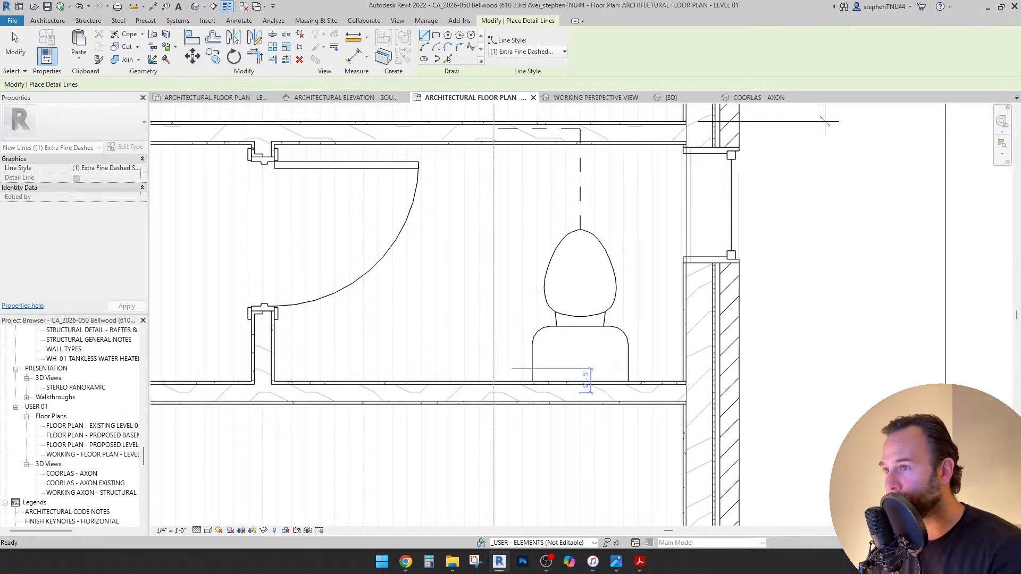
pyautogui.scroll(-1, 490, 364)
pyautogui.moveTo(489, 364); pyautogui.dragTo(488, 371, button='middle')
pyautogui.click(491, 21)
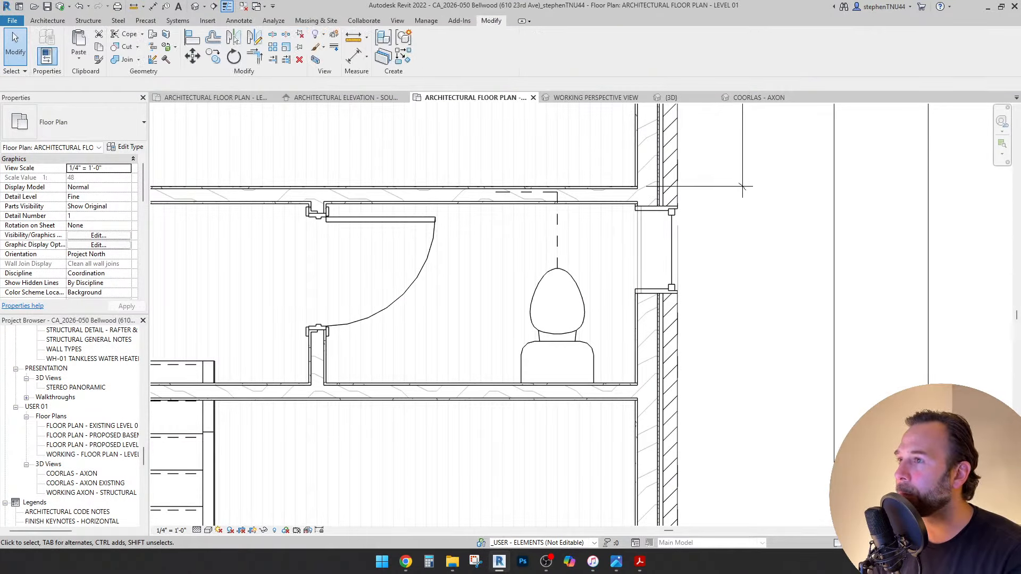
# Dimension the toilet room between its two interior walls, 4' - 1 1/4", outside the exterior wall.
pyautogui.press('d')
pyautogui.press('i')
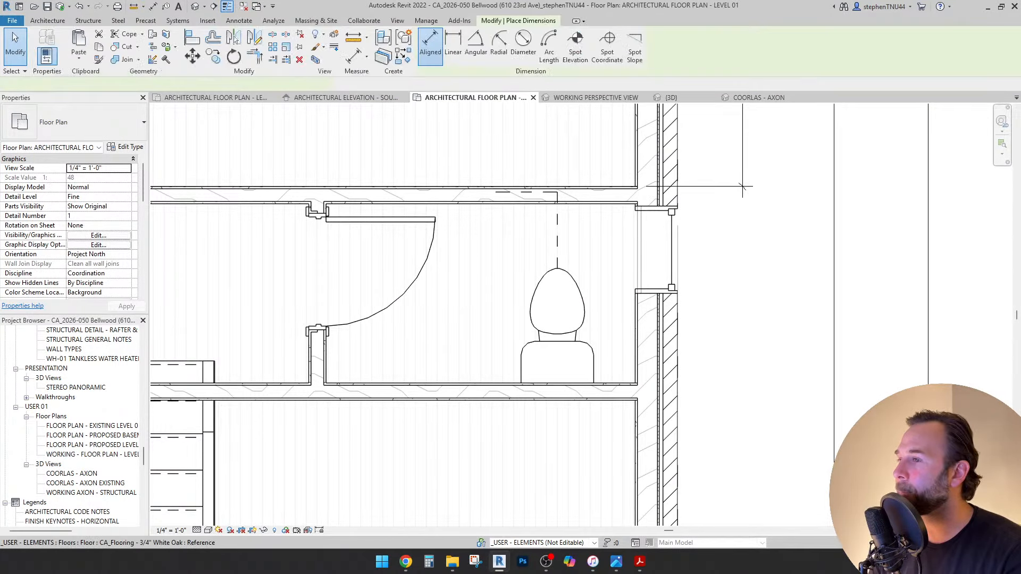
pyautogui.click(478, 203)
pyautogui.click(477, 383)
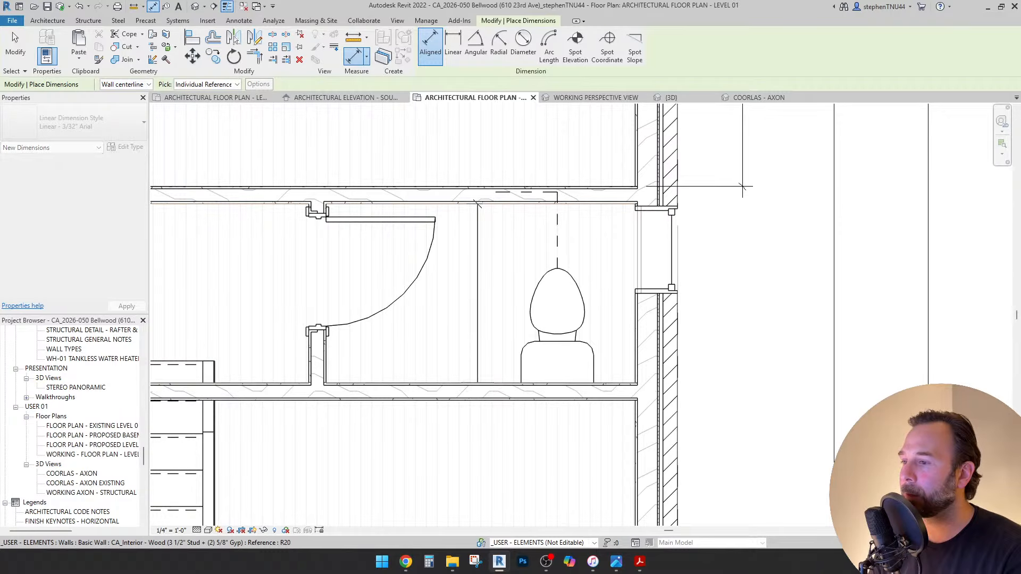
pyautogui.scroll(-1, 476, 383)
pyautogui.click(679, 319)
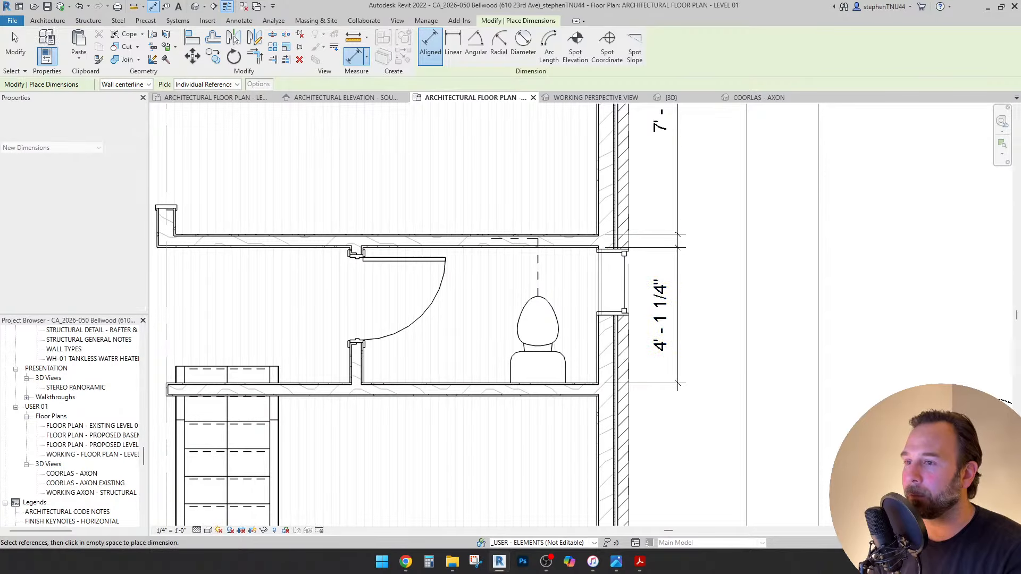
pyautogui.press('Escape')
pyautogui.press('Escape')
# Select the toilet room's bottom interior wall and reframe the view around the right exterior wall.
pyautogui.click(389, 390)
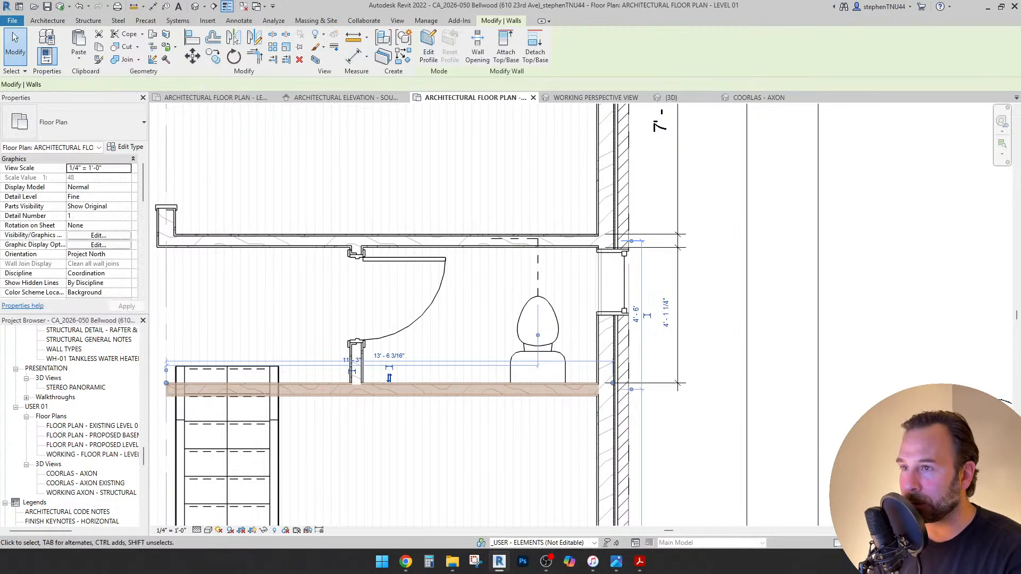
pyautogui.moveTo(390, 390); pyautogui.dragTo(376, 447, button='middle')
pyautogui.scroll(-3, 636, 224)
pyautogui.scroll(1, 618, 223)
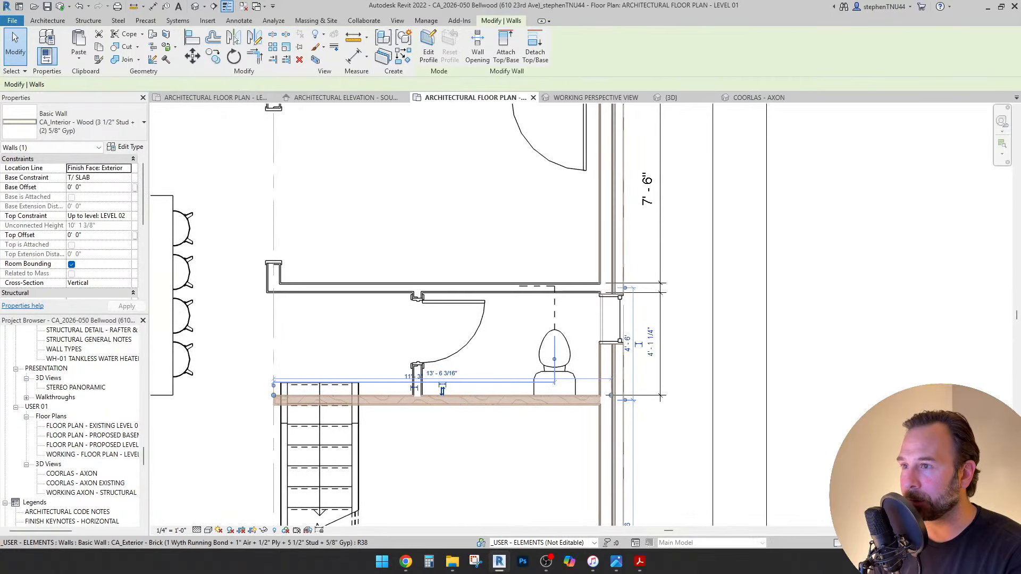
pyautogui.moveTo(614, 224); pyautogui.dragTo(593, 240, button='middle')
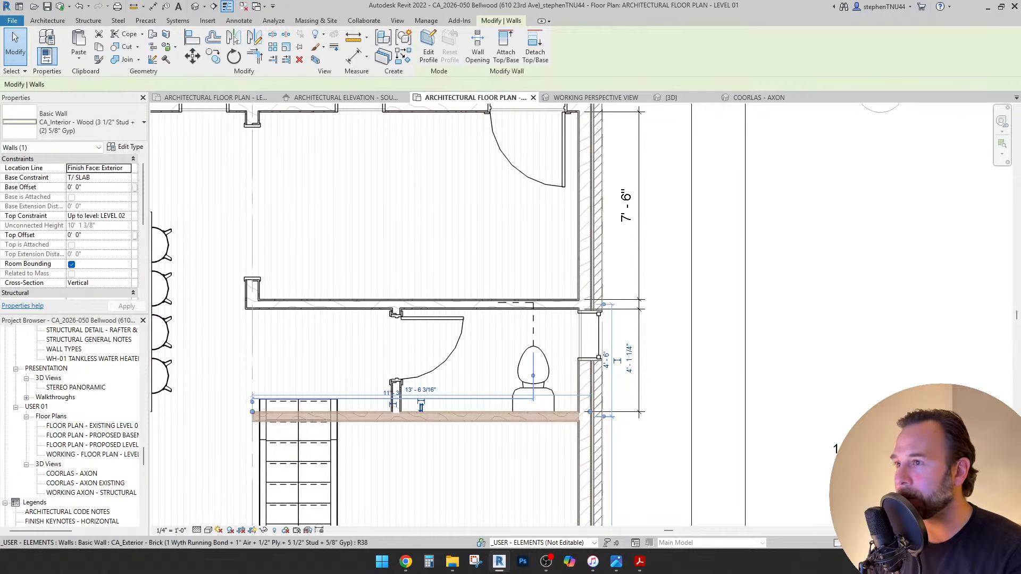
pyautogui.scroll(2, 728, 397)
pyautogui.press('Escape')
# Pan and zoom the plan around the toilet room and kitchen island.
pyautogui.scroll(-4, 629, 325)
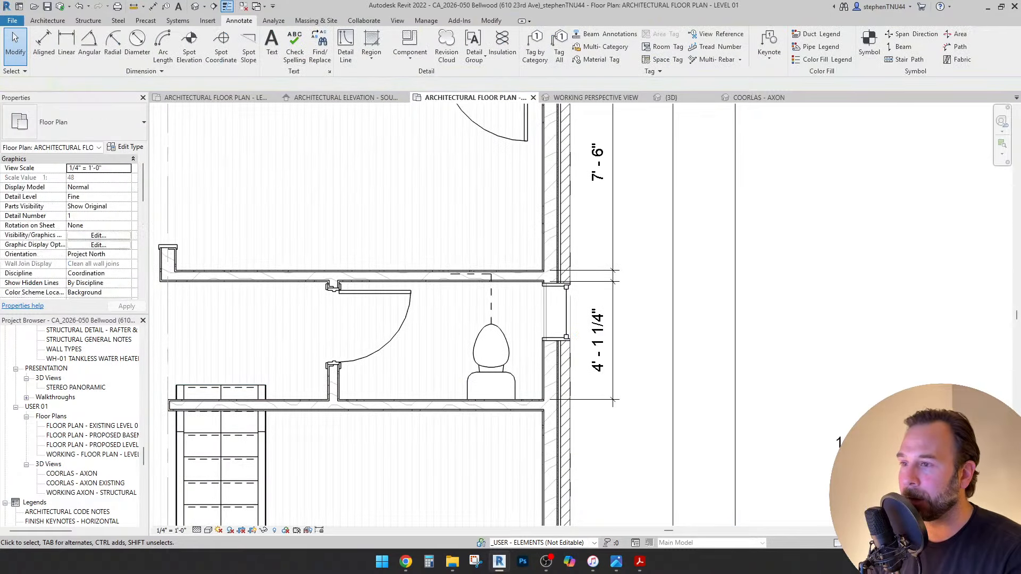
pyautogui.scroll(2, 631, 328)
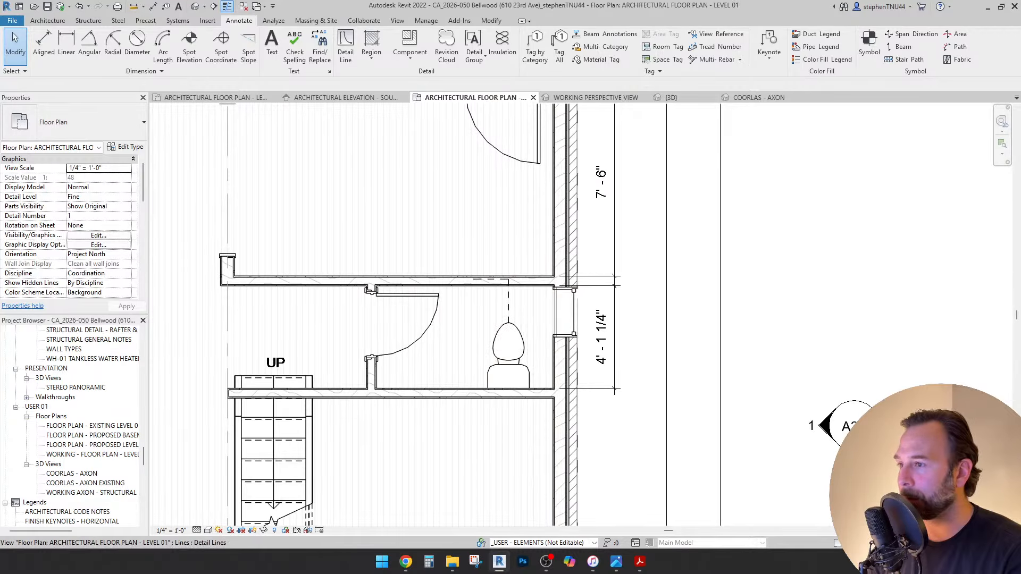
pyautogui.moveTo(564, 325)
pyautogui.mouseDown(button='middle')
pyautogui.moveTo(612, 308)
pyautogui.moveTo(568, 313)
pyautogui.mouseUp(button='middle')
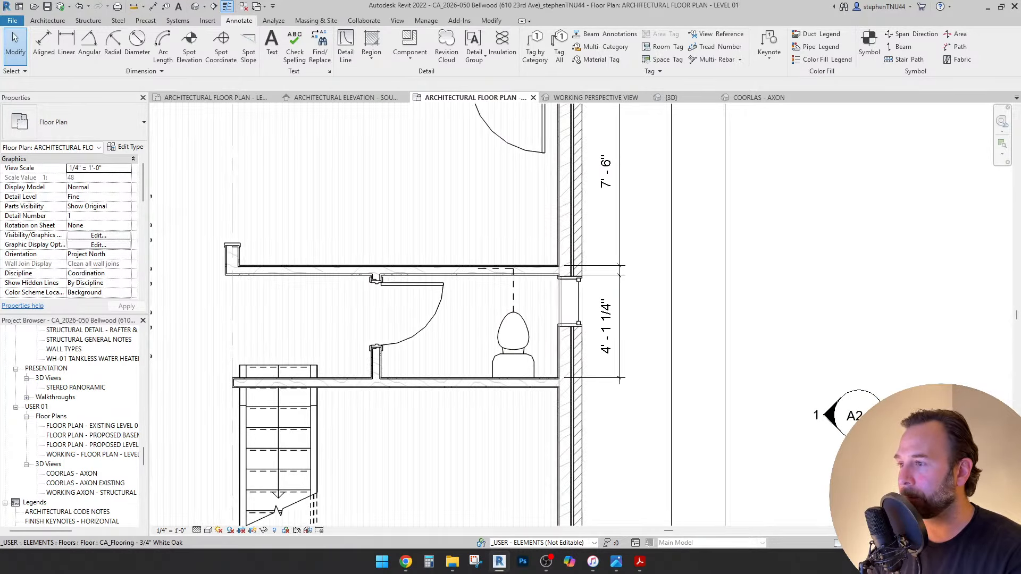
pyautogui.moveTo(452, 327); pyautogui.dragTo(534, 314, button='middle')
pyautogui.scroll(-3, 518, 315)
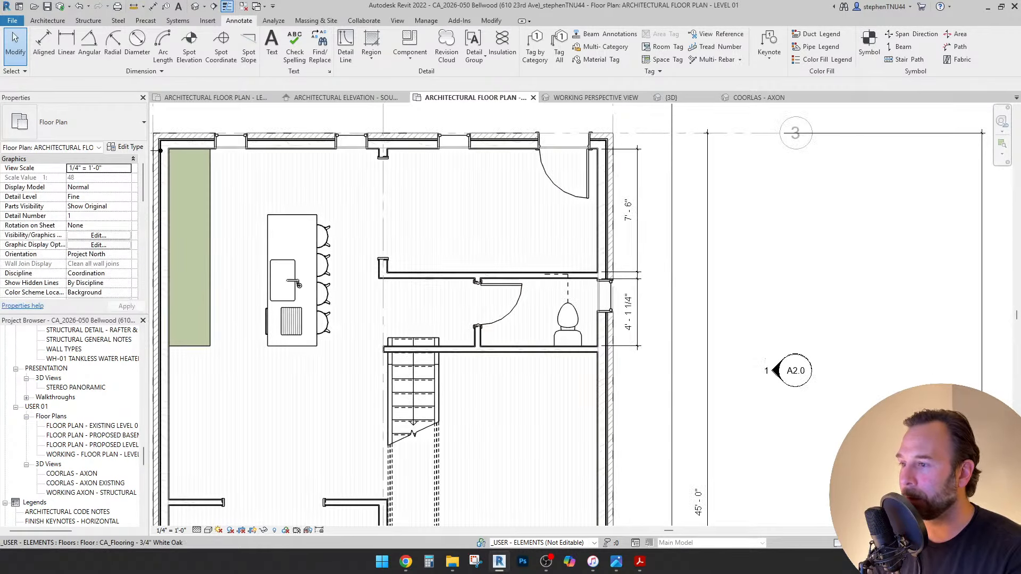
pyautogui.scroll(1, 437, 353)
pyautogui.scroll(2, 728, 287)
pyautogui.scroll(-2, 511, 288)
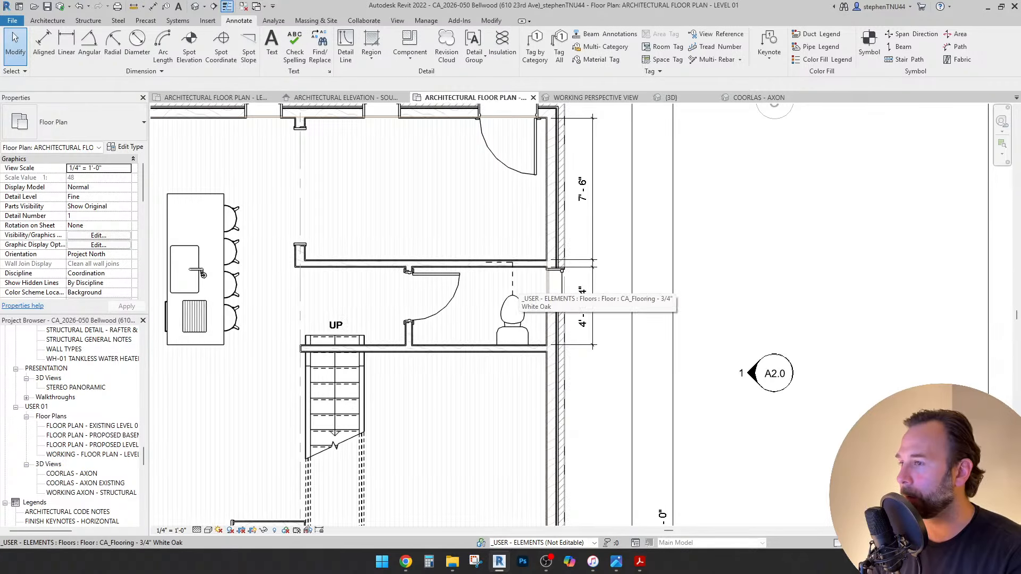
pyautogui.scroll(3, 524, 291)
pyautogui.scroll(-2, 553, 290)
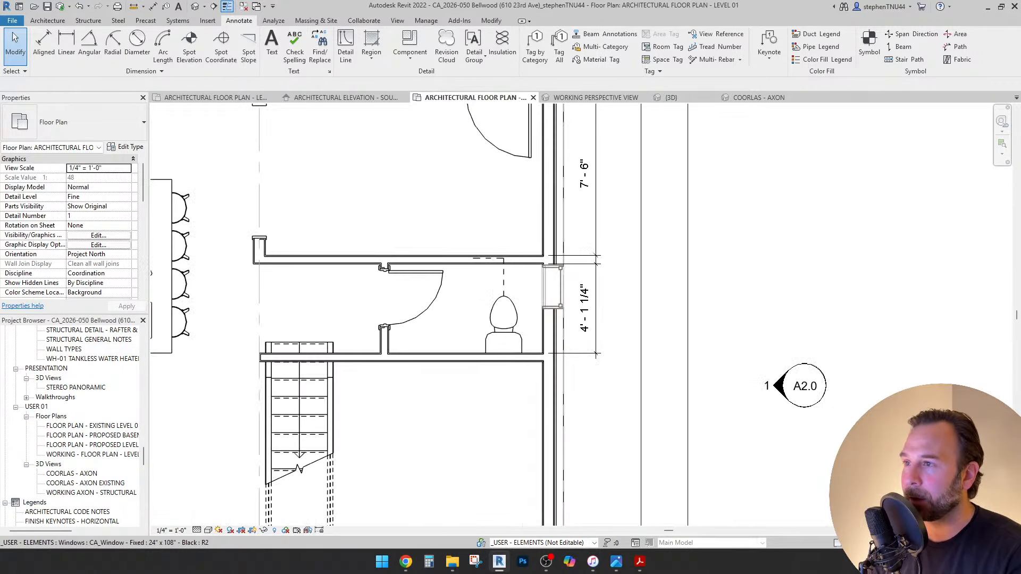
pyautogui.scroll(3, 482, 331)
pyautogui.scroll(-3, 527, 298)
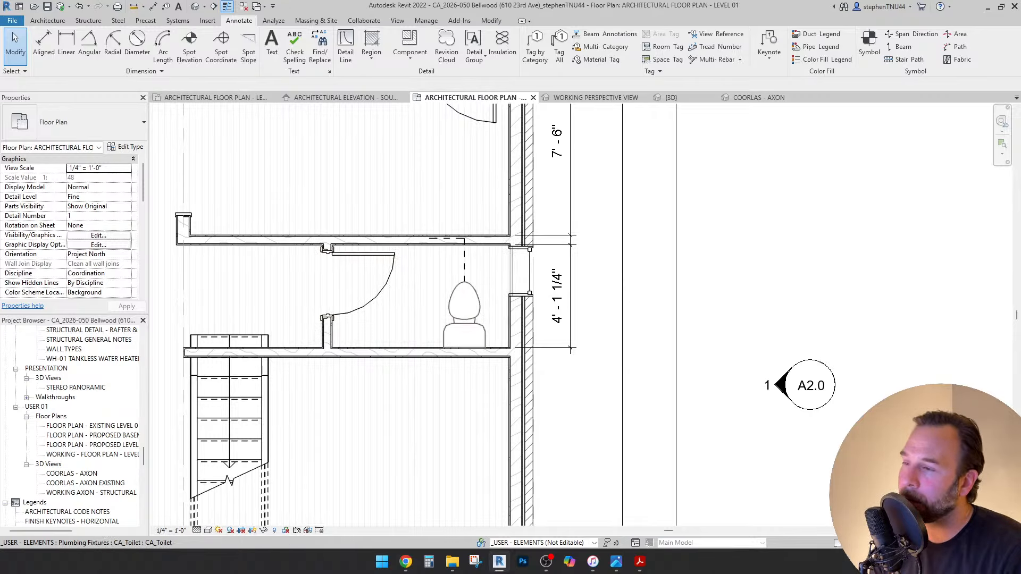
# Widen the toilet room to 5' - 0" by editing the bottom wall's 4' - 1 1/4" dimension.
pyautogui.click(465, 260)
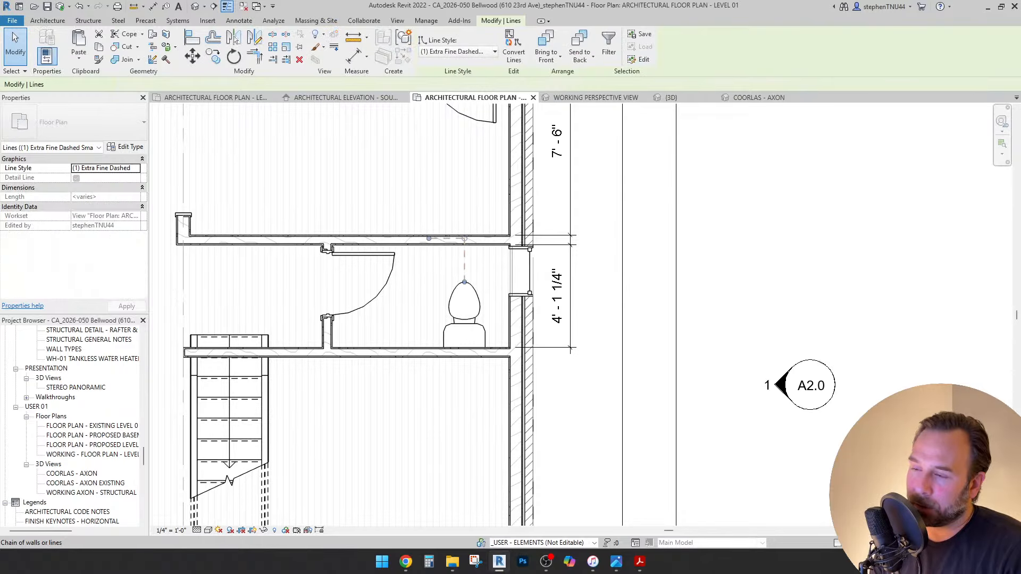
pyautogui.press('Escape')
pyautogui.click(464, 353)
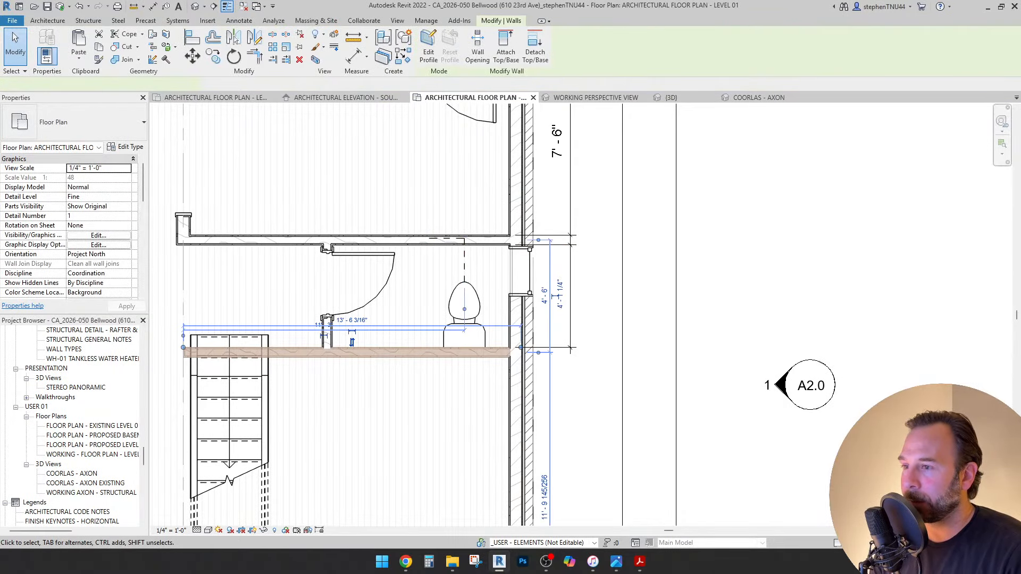
pyautogui.scroll(2, 558, 308)
pyautogui.click(564, 283)
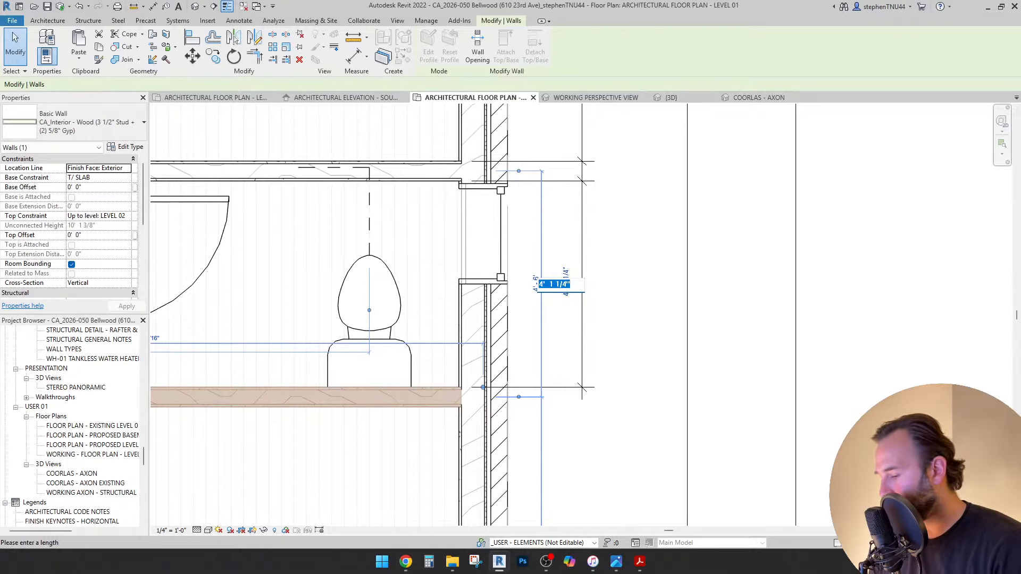
pyautogui.write('5')
pyautogui.press('Return')
pyautogui.press('Escape')
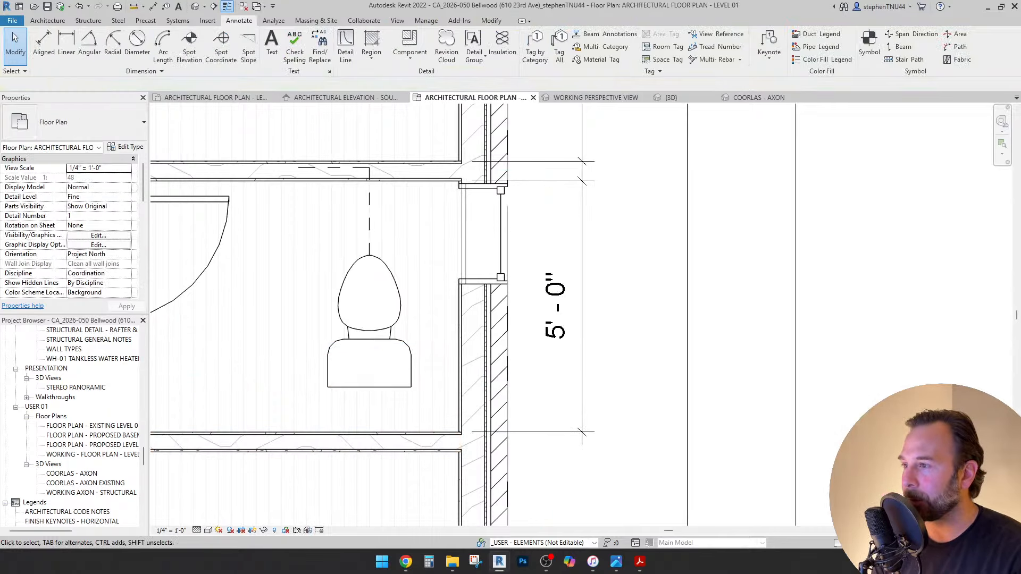
# Delete the dashed detail lines above the toilet.
pyautogui.click(369, 224)
pyautogui.moveTo(402, 228); pyautogui.dragTo(432, 243, button='middle')
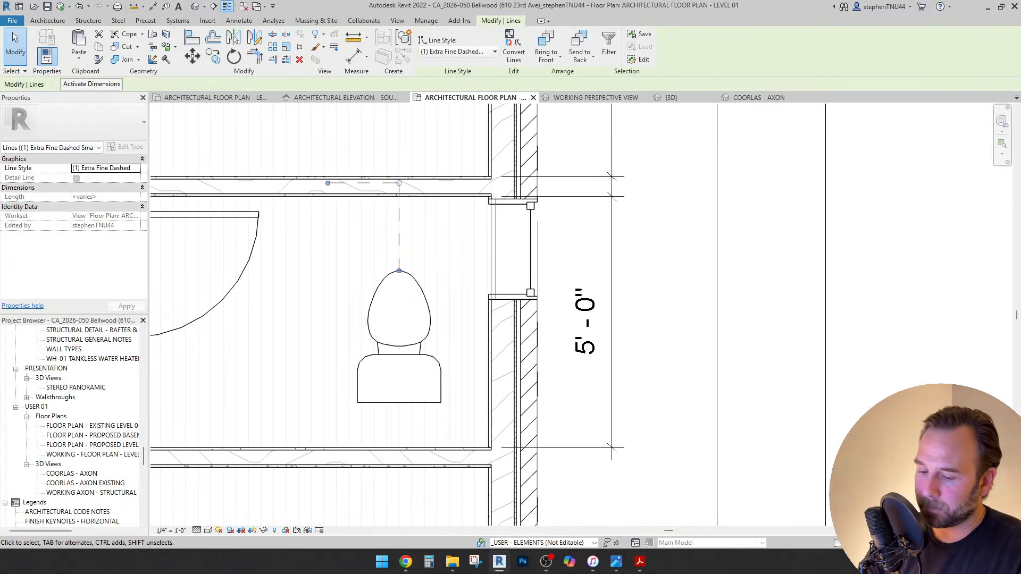
pyautogui.press('Delete')
pyautogui.scroll(-2, 432, 243)
pyautogui.scroll(2, 414, 268)
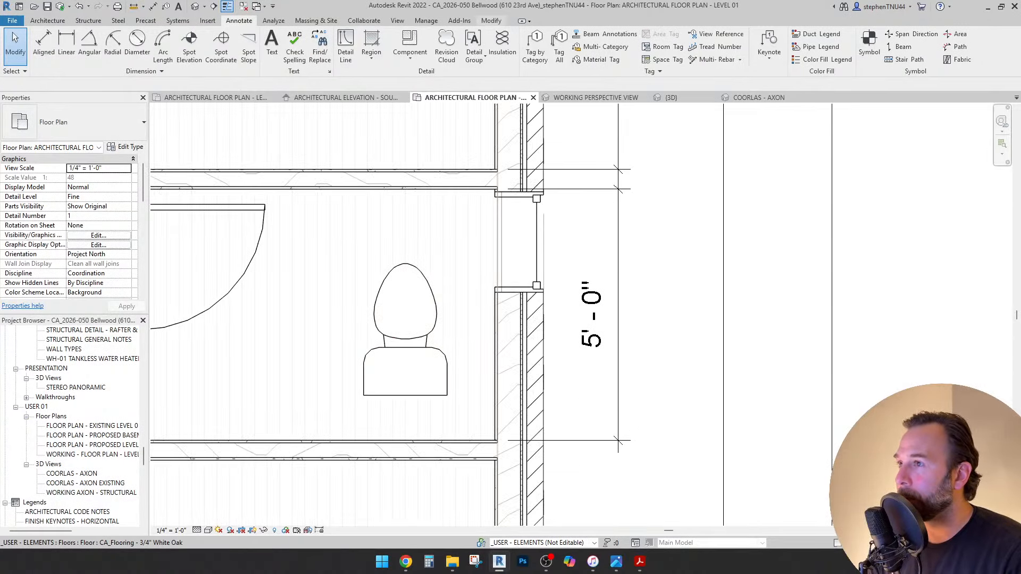
# Align the toilet's back flush against the bottom wall face.
pyautogui.click(492, 20)
pyautogui.press('a')
pyautogui.press('l')
pyautogui.scroll(2, 452, 440)
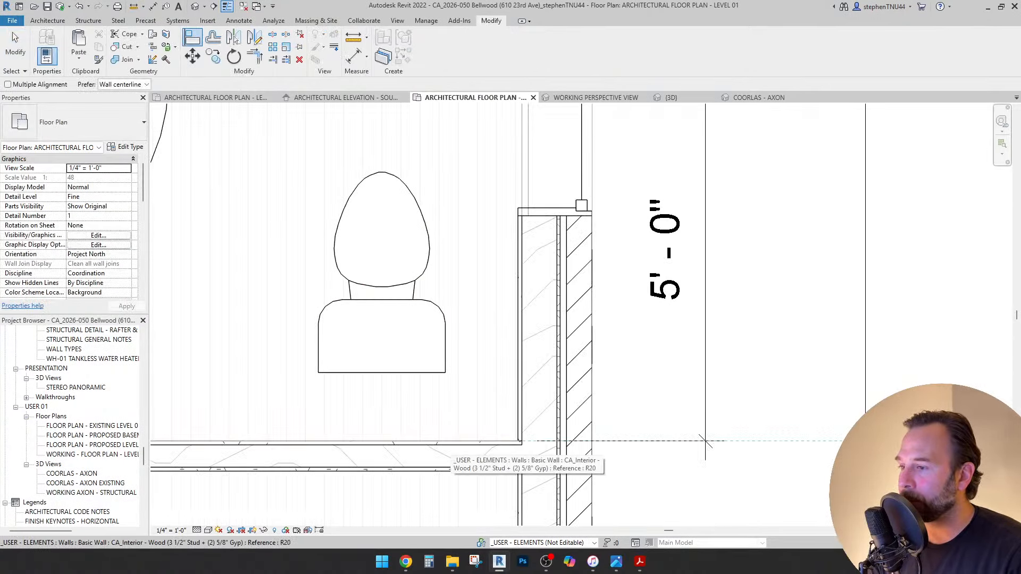
pyautogui.click(431, 442)
pyautogui.click(383, 373)
pyautogui.scroll(-3, 453, 304)
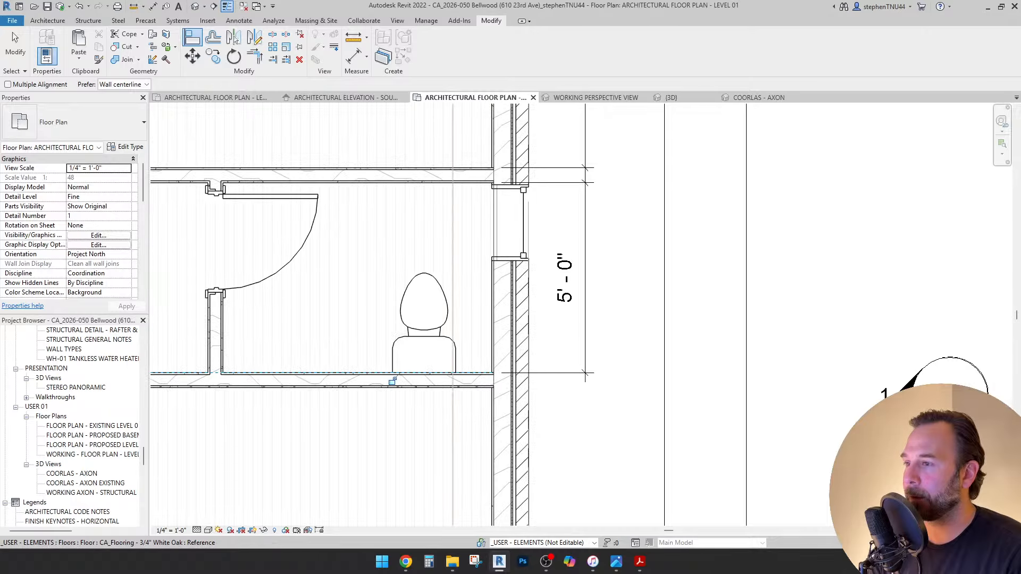
pyautogui.press('Escape')
pyautogui.moveTo(435, 311); pyautogui.dragTo(522, 277, button='middle')
pyautogui.scroll(-2, 581, 279)
pyautogui.scroll(3, 521, 277)
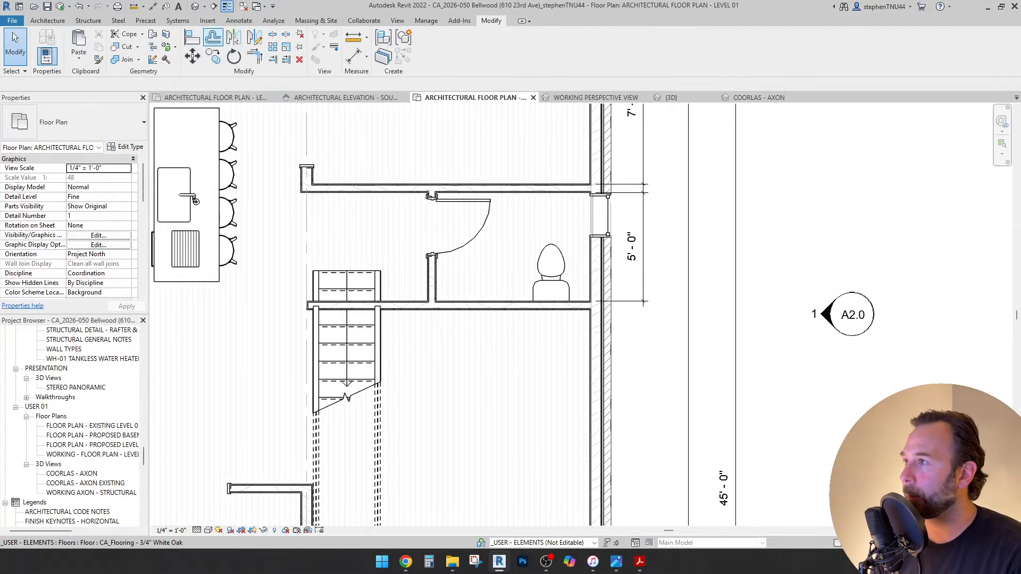
pyautogui.click(239, 21)
pyautogui.press('d')
pyautogui.press('i')
pyautogui.scroll(4, 591, 260)
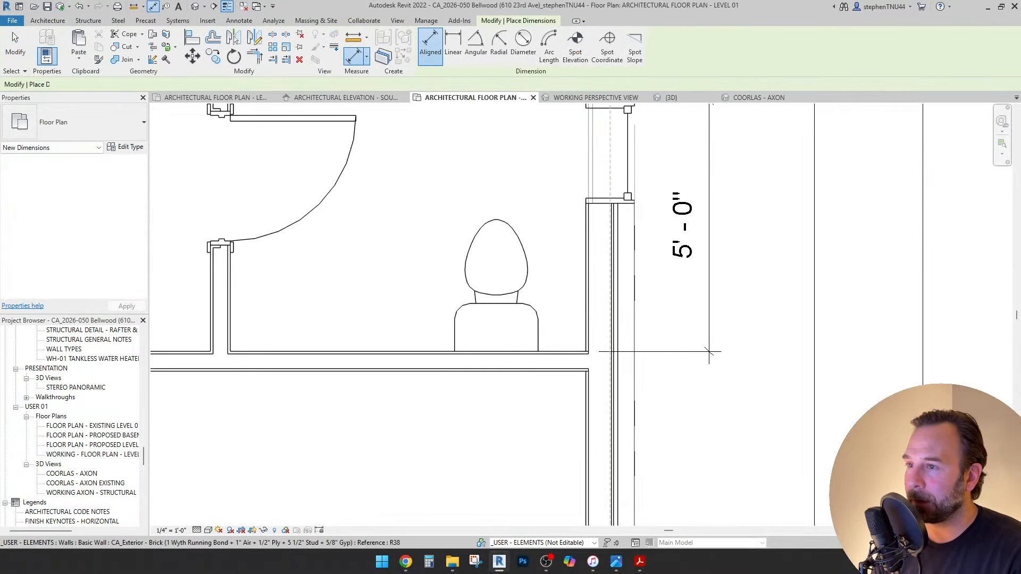
pyautogui.click(468, 229)
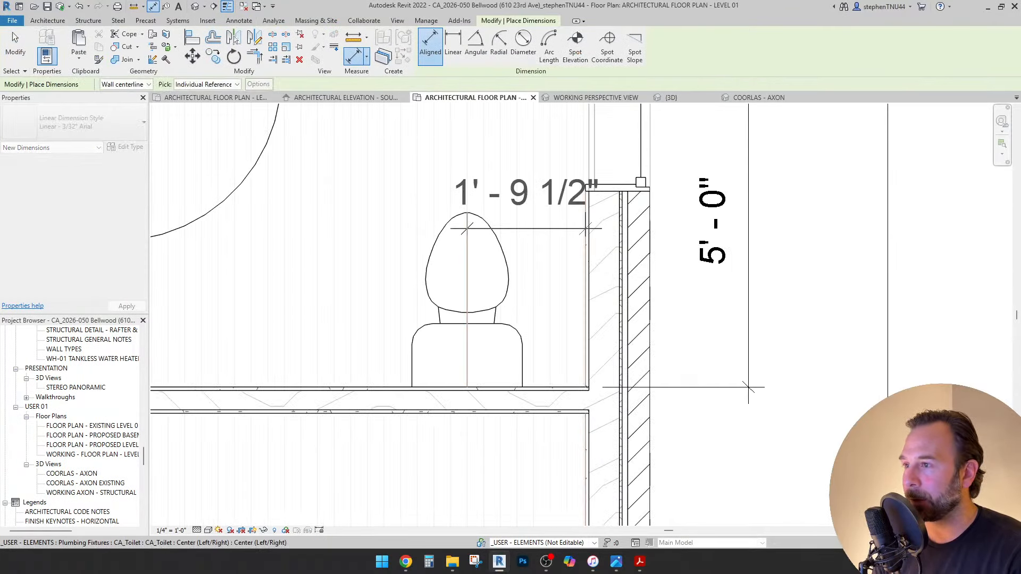
pyautogui.scroll(-2, 468, 230)
pyautogui.click(660, 407)
pyautogui.press('Escape')
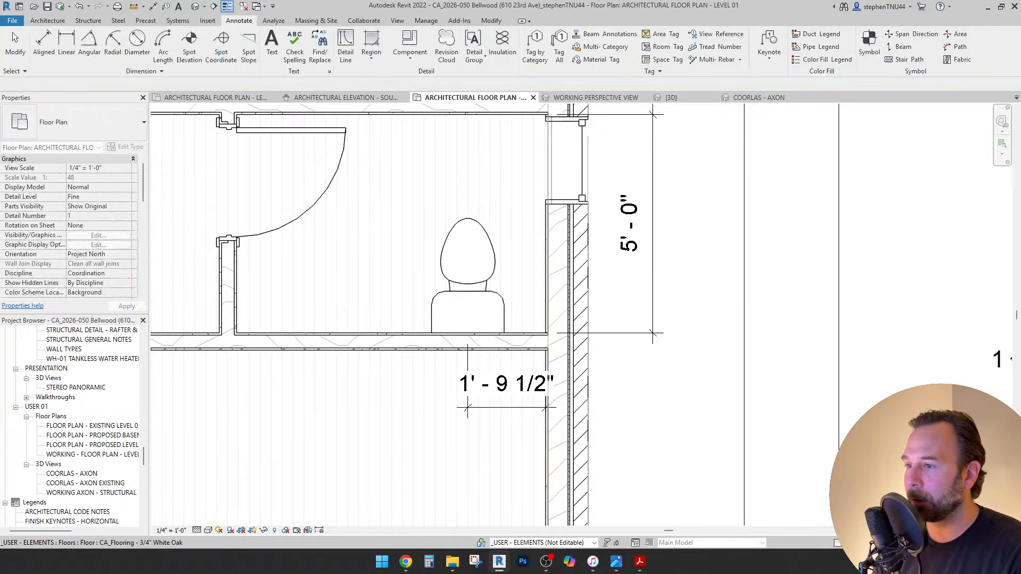
pyautogui.click(404, 372)
pyautogui.press('Escape')
pyautogui.press('Escape')
pyautogui.scroll(3, 470, 403)
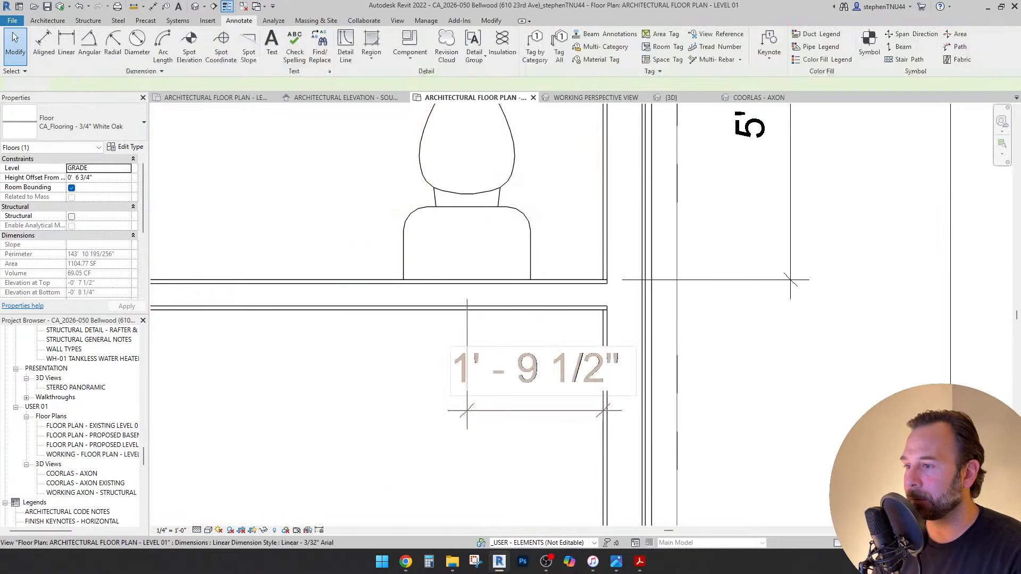
pyautogui.click(535, 369)
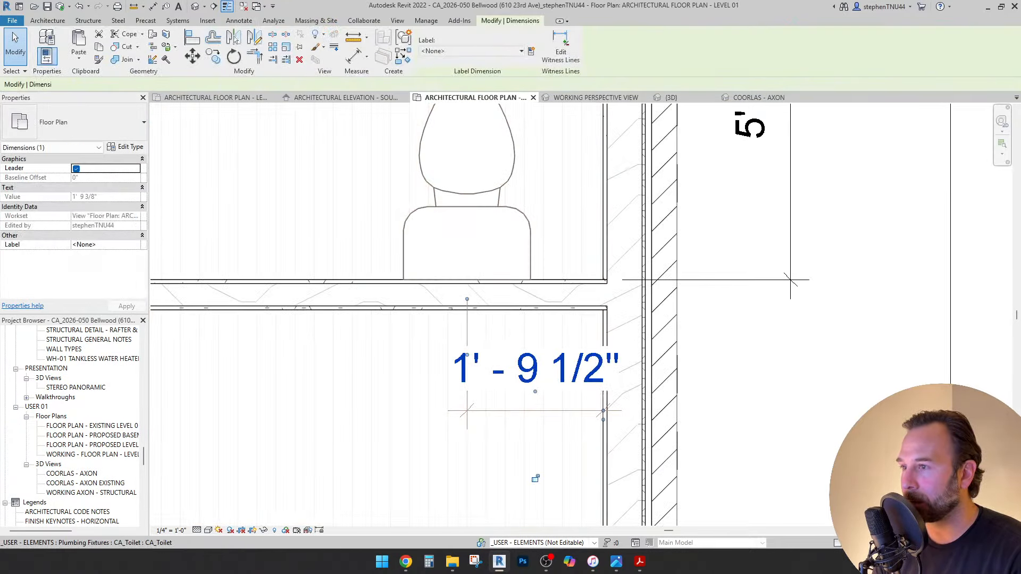
pyautogui.click(467, 242)
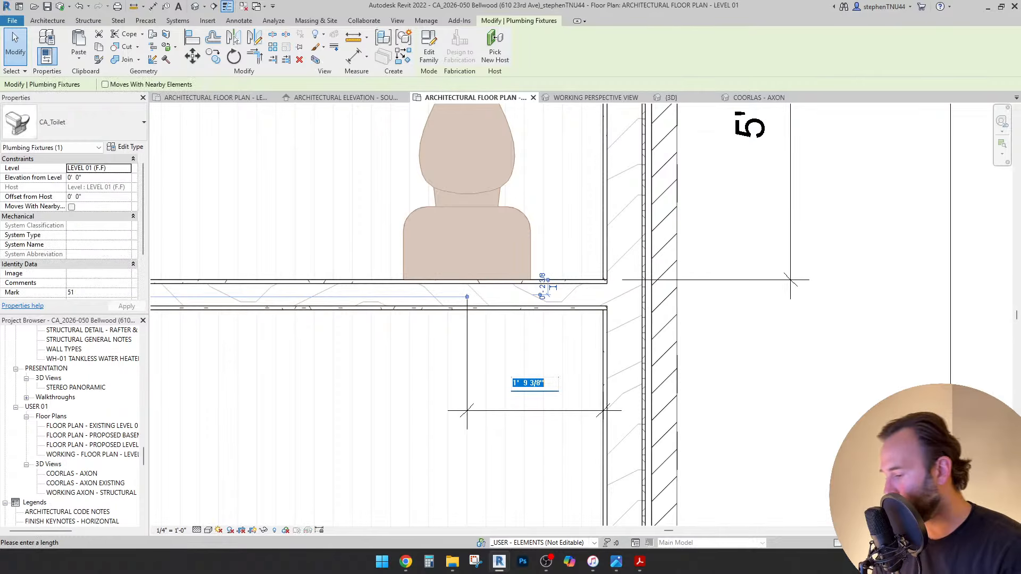
pyautogui.press('Return')
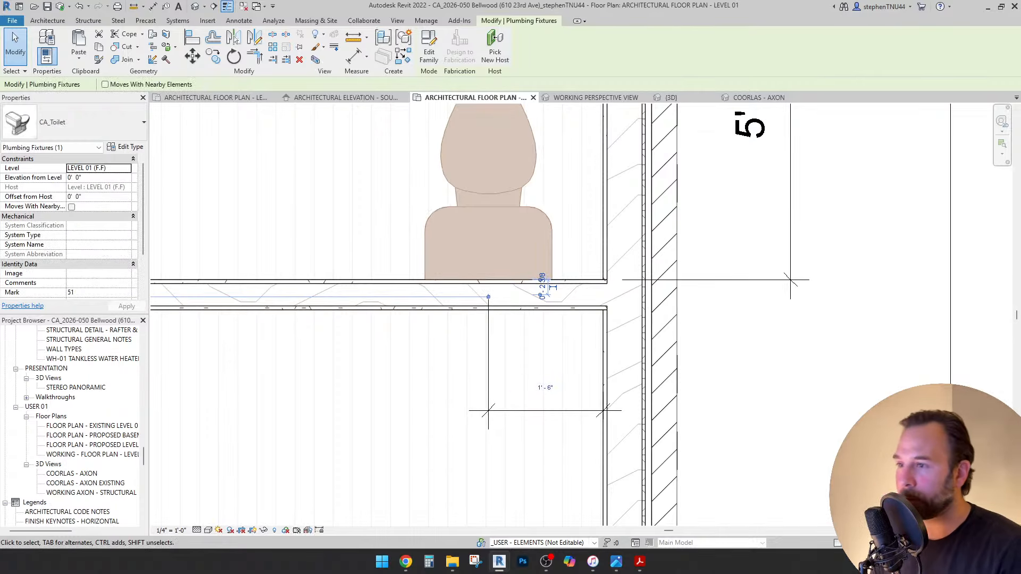
pyautogui.scroll(-3, 503, 290)
pyautogui.press('Escape')
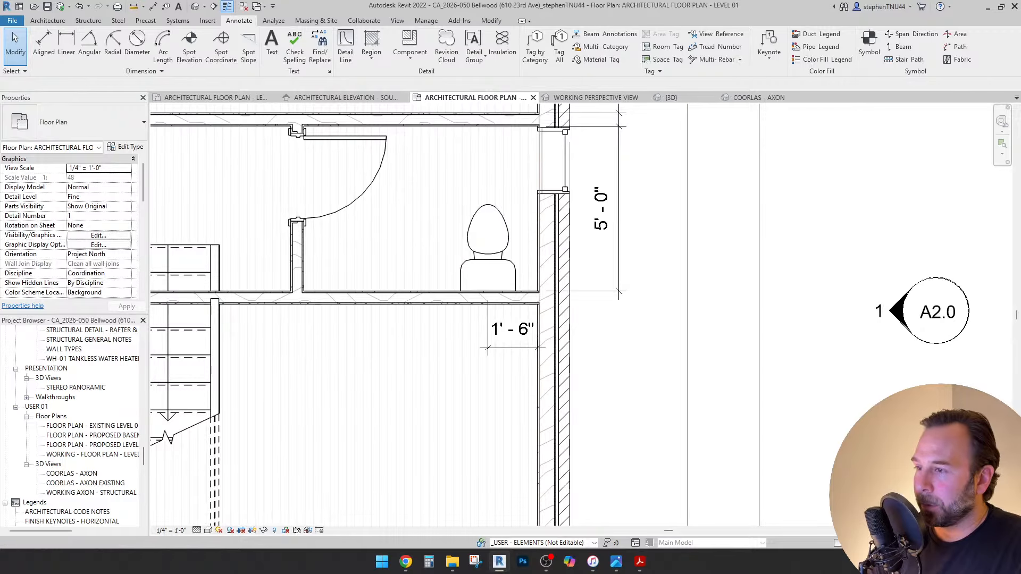
pyautogui.scroll(2, 488, 350)
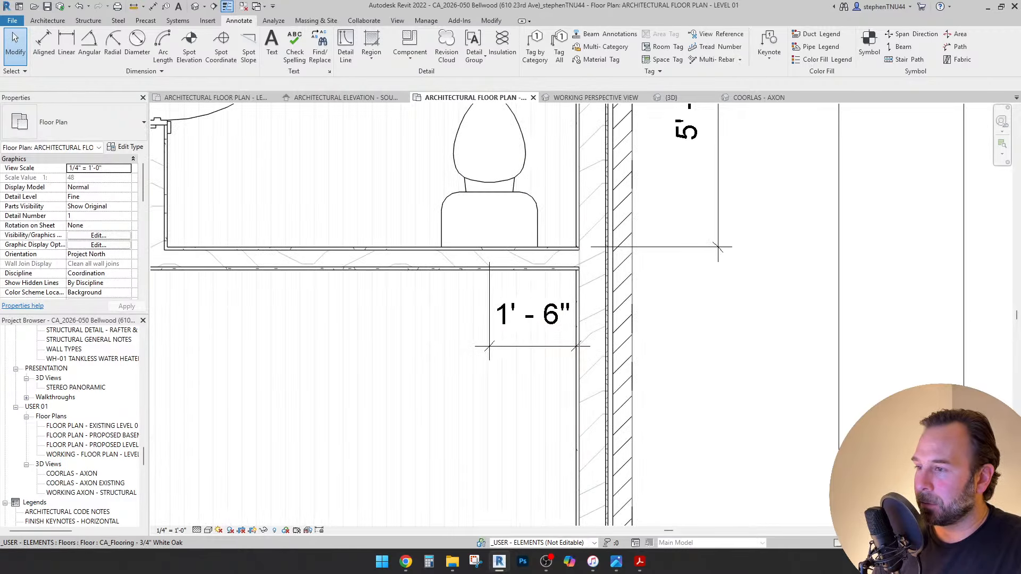
pyautogui.click(500, 353)
pyautogui.press('Escape')
pyautogui.click(505, 346)
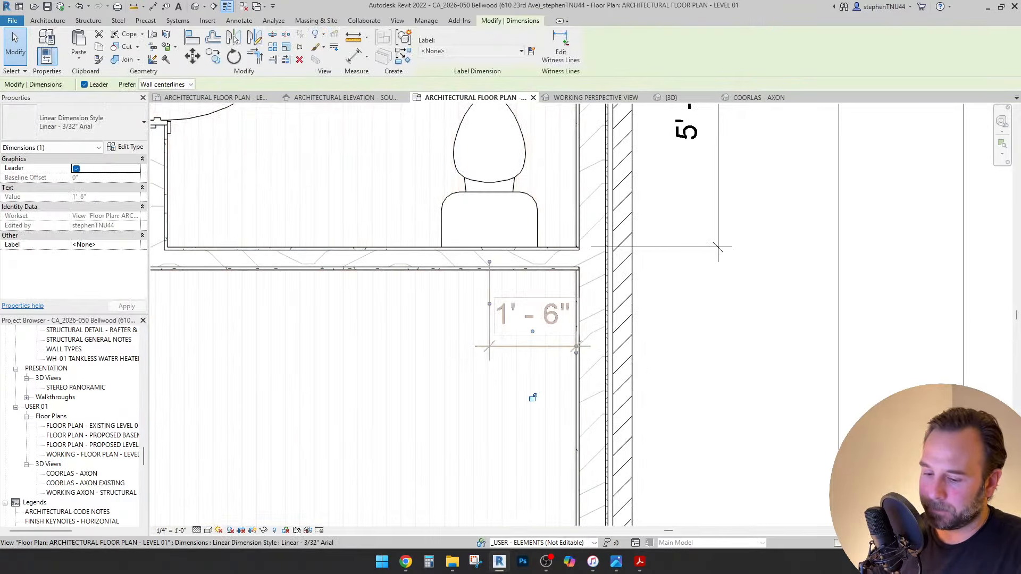
pyautogui.press('Escape')
pyautogui.scroll(-5, 575, 333)
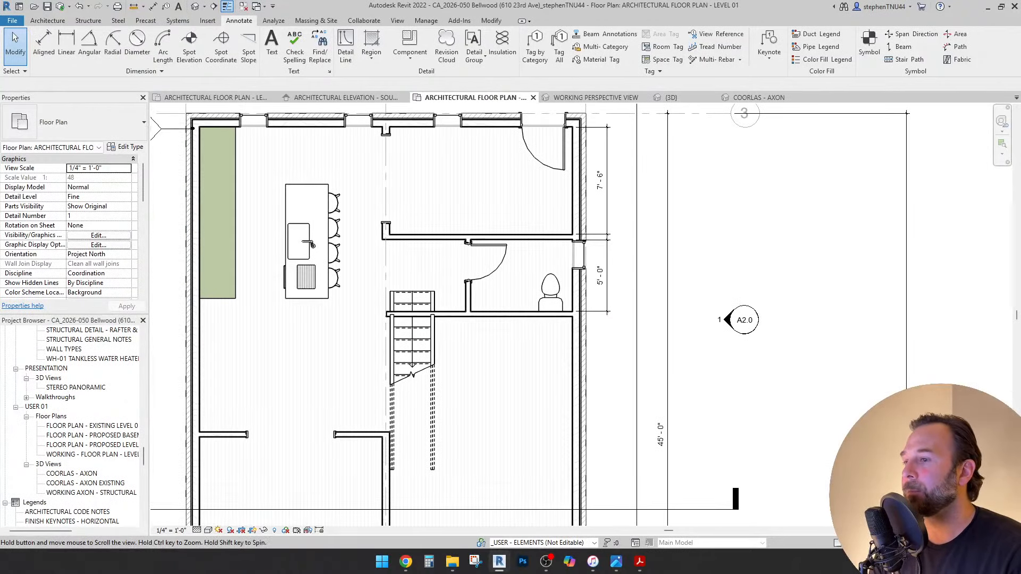
pyautogui.moveTo(575, 333); pyautogui.dragTo(588, 352, button='middle')
pyautogui.scroll(4, 540, 278)
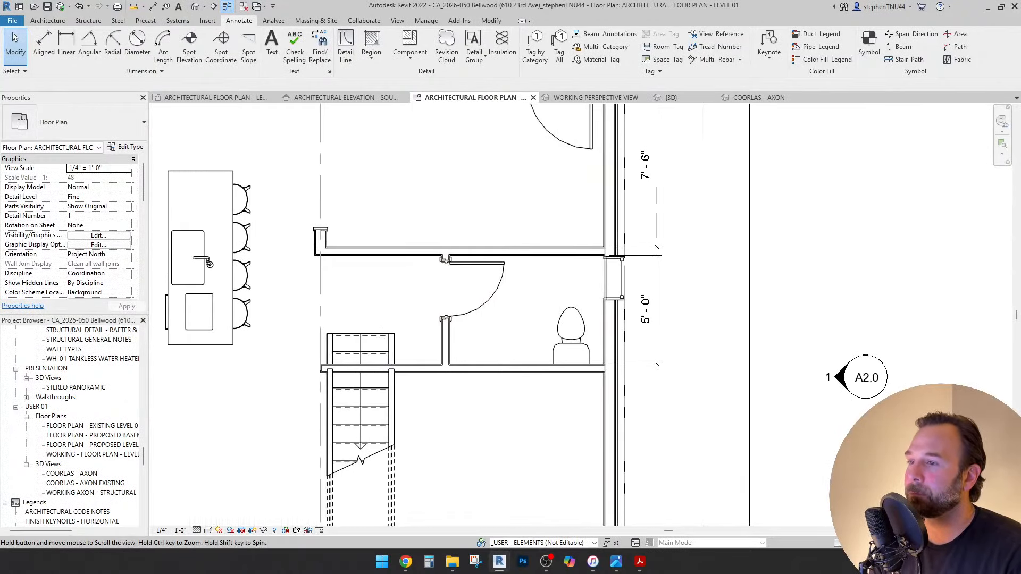
pyautogui.press('d')
pyautogui.press('i')
# Place a Base Cabinet-Flat-Double Door 36" Floating Vanity beside the toilet, found by searching 'van'.
pyautogui.click(47, 20)
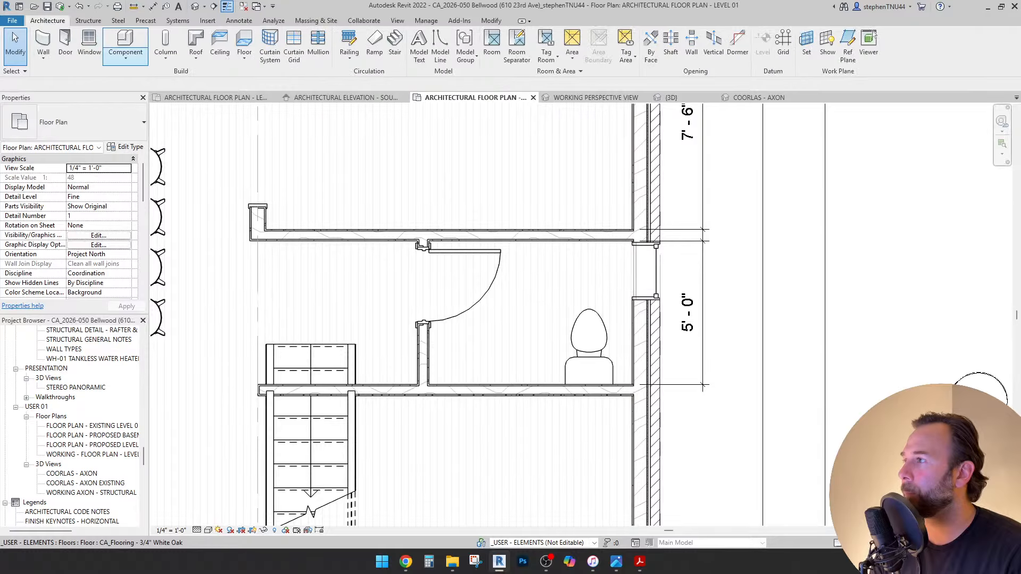
pyautogui.click(126, 57)
pyautogui.click(139, 78)
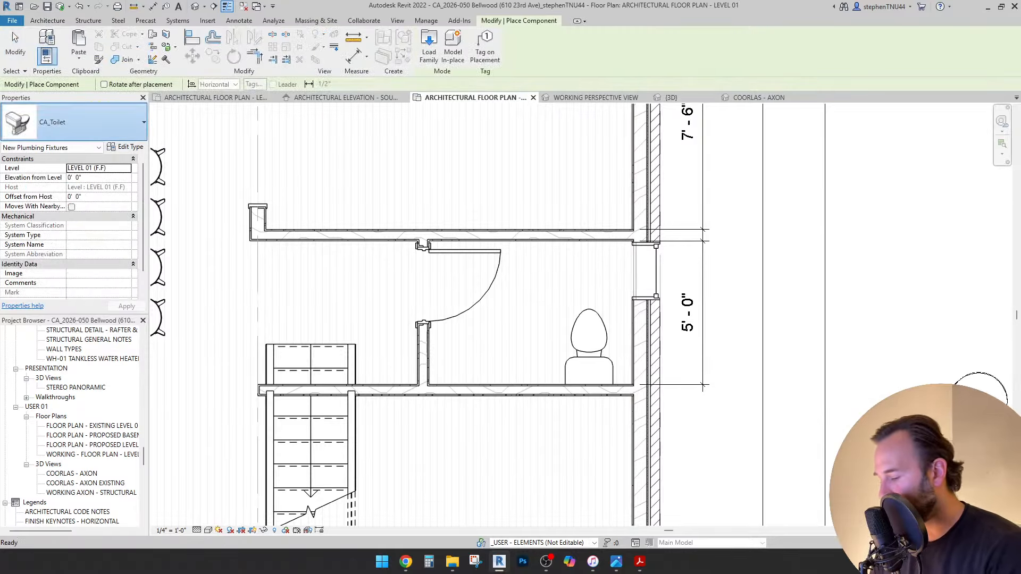
pyautogui.click(74, 122)
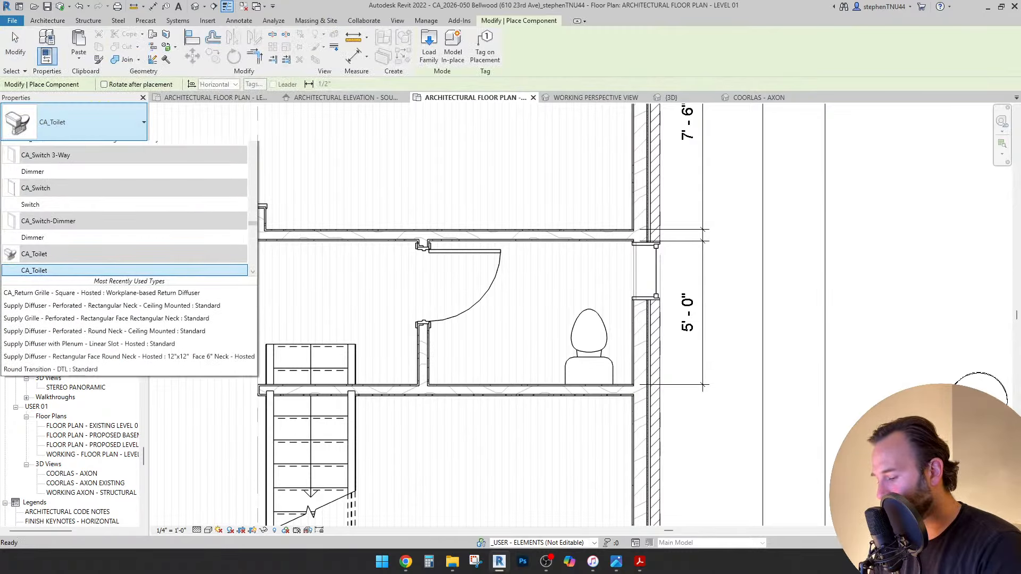
pyautogui.write('vani')
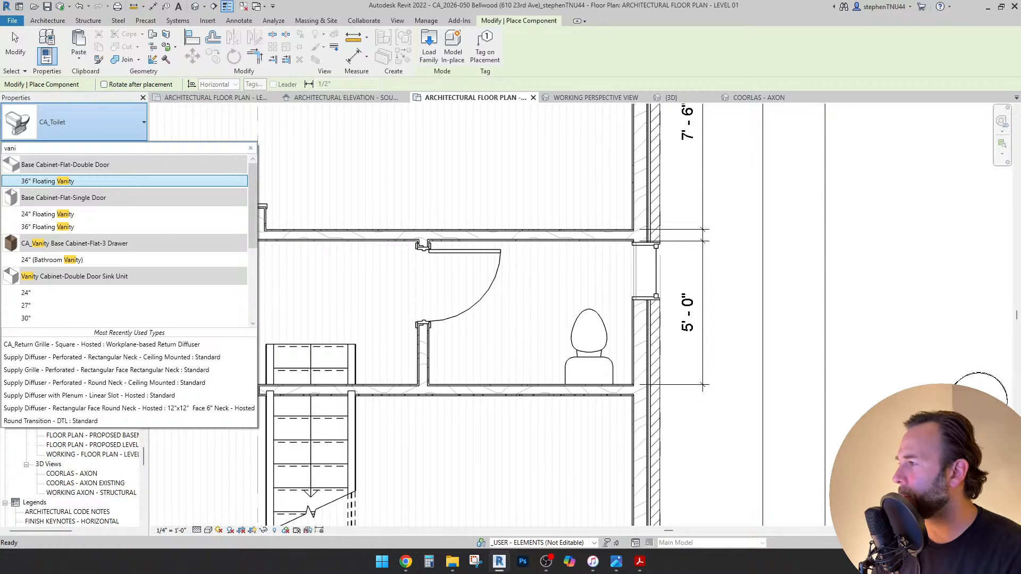
pyautogui.click(48, 181)
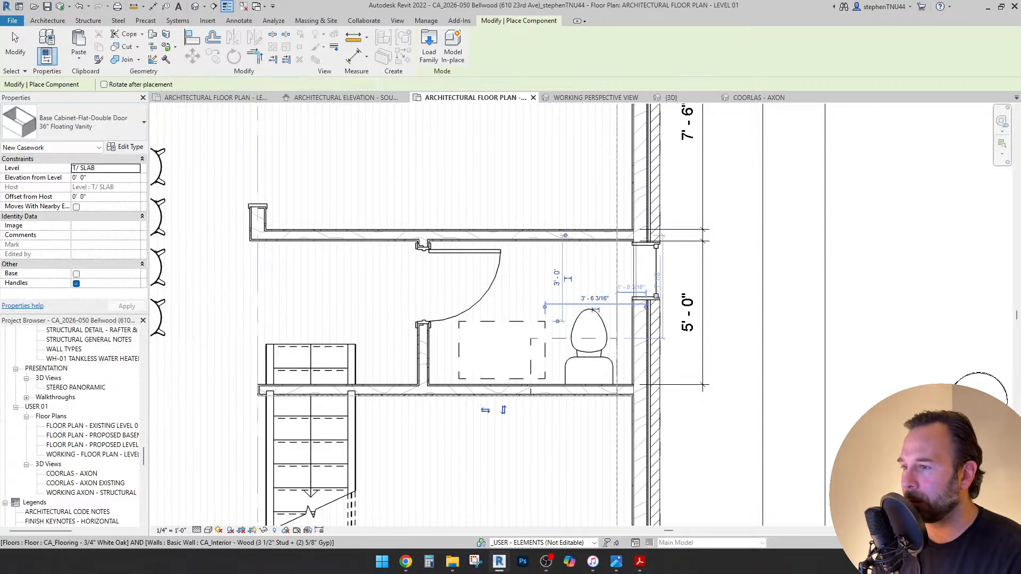
pyautogui.press('Escape')
pyautogui.press('Escape')
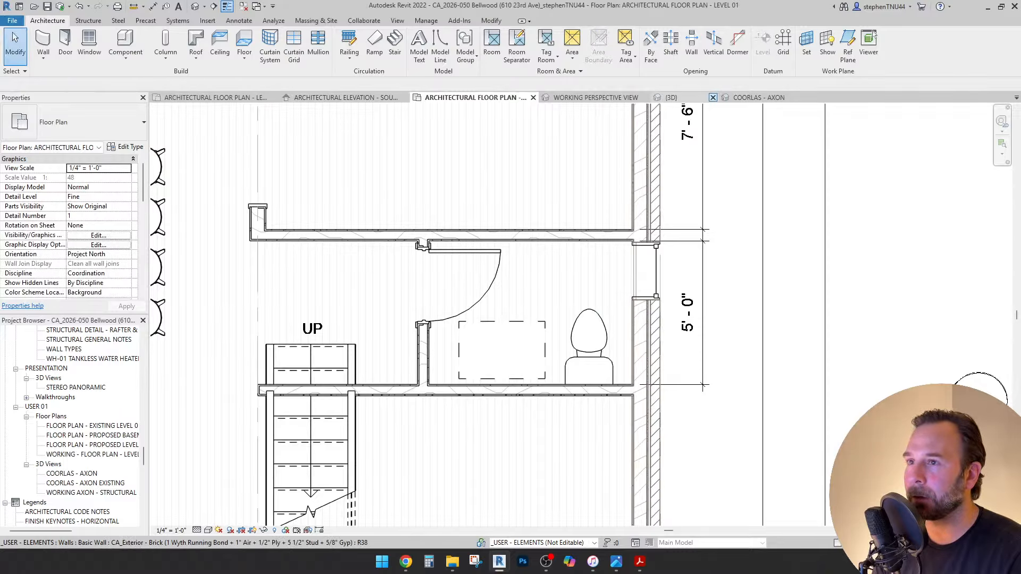
pyautogui.click(691, 98)
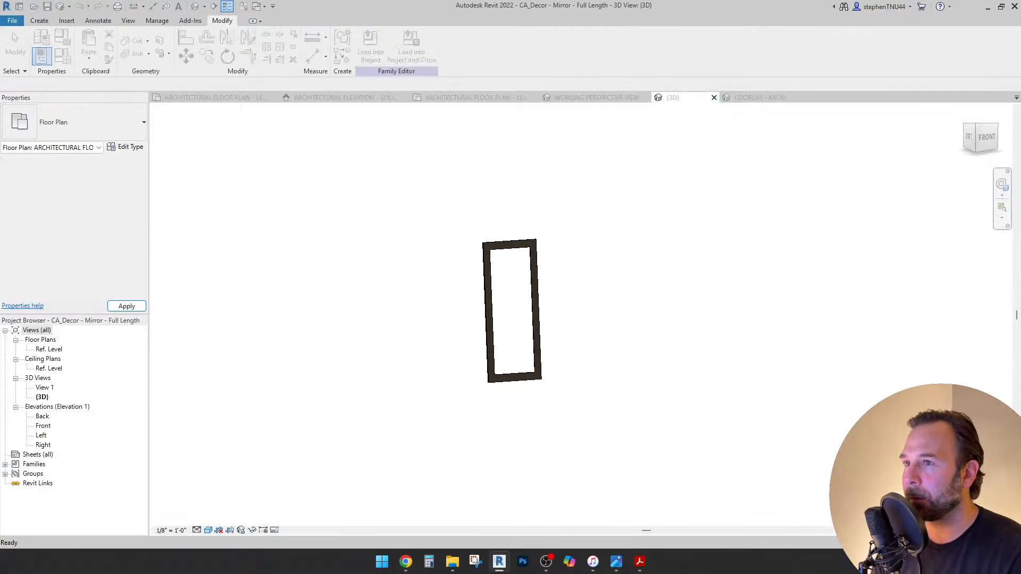
# Close the CA_Decor - Mirror - Full Length family without saving.
pyautogui.click(579, 321)
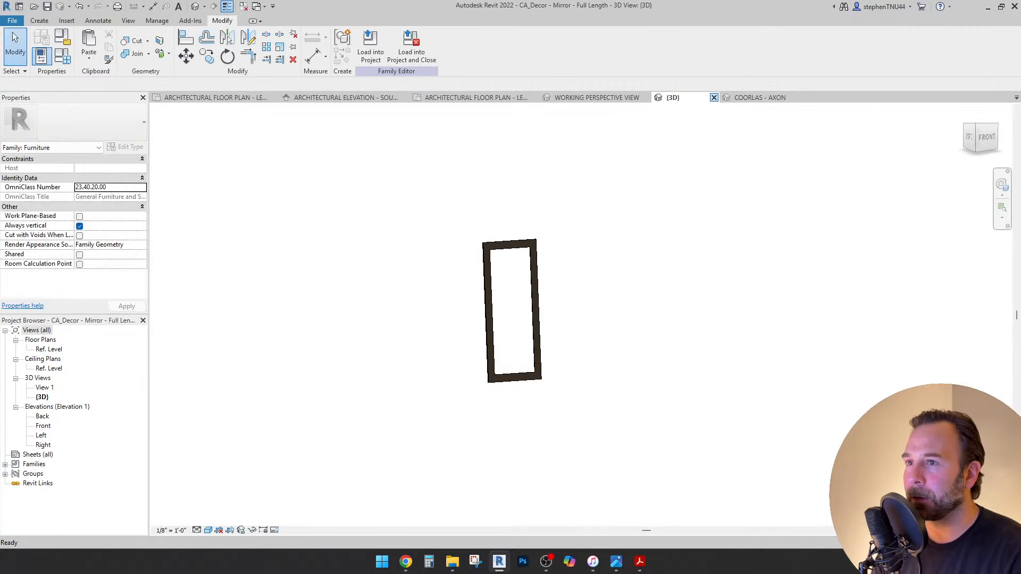
pyautogui.click(714, 97)
pyautogui.click(532, 285)
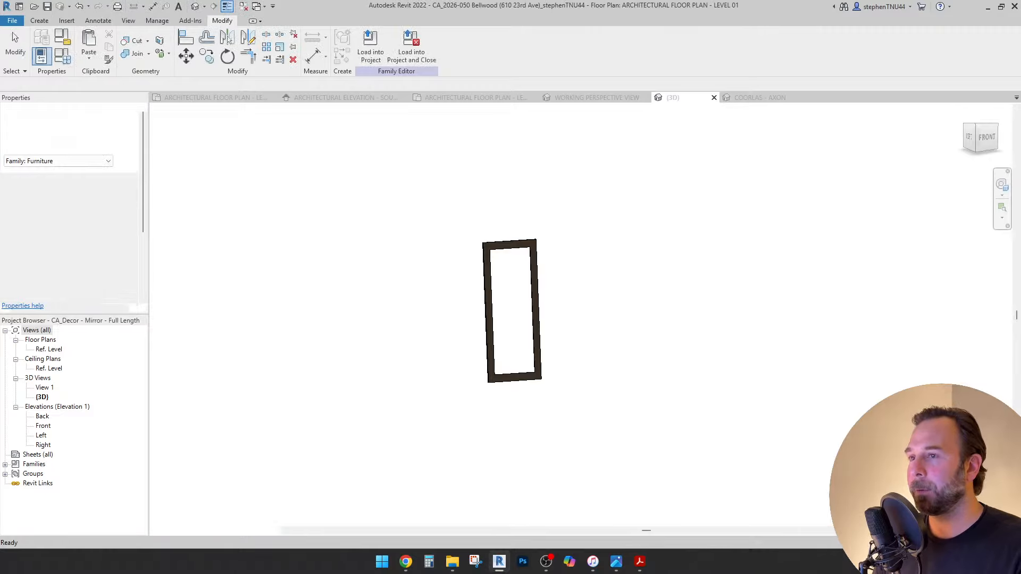
# In the COORLAS - AXON 3D view, orbit to the bathroom and select the floating vanity.
pyautogui.click(690, 98)
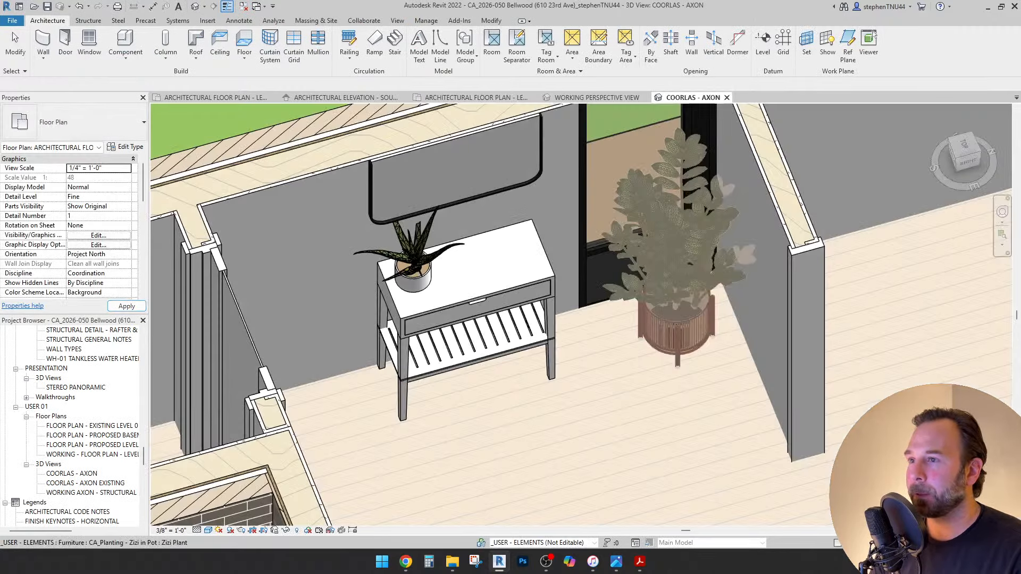
pyautogui.scroll(-6, 436, 255)
pyautogui.keyDown('shift'); pyautogui.moveTo(436, 256); pyautogui.dragTo(409, 362, button='middle'); pyautogui.keyUp('shift')
pyautogui.scroll(-2, 409, 359)
pyautogui.scroll(5, 594, 234)
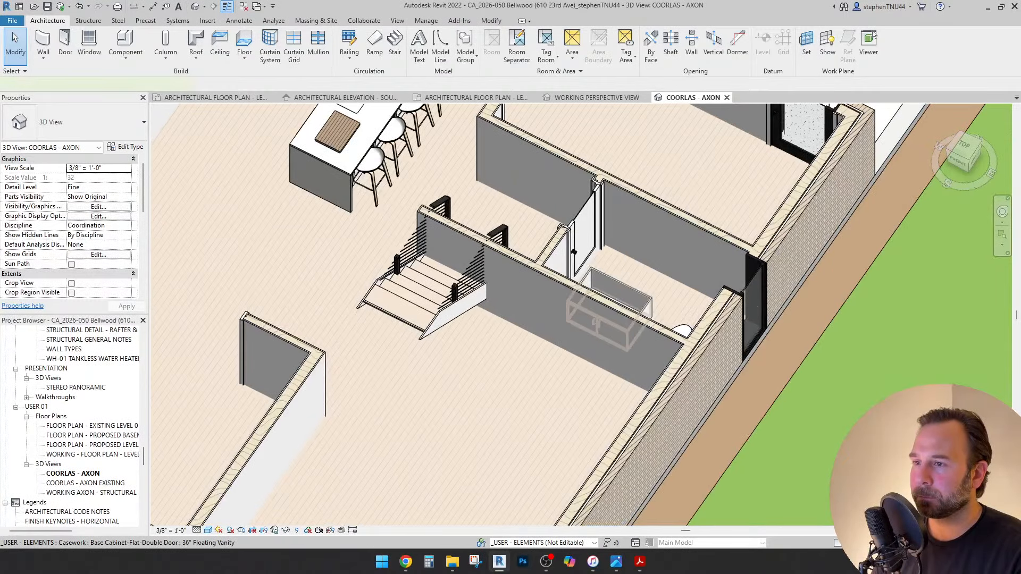
pyautogui.click(620, 292)
pyautogui.keyDown('shift'); pyautogui.moveTo(619, 291); pyautogui.dragTo(468, 297, button='middle'); pyautogui.keyUp('shift')
pyautogui.scroll(1, 622, 325)
pyautogui.scroll(1, 596, 306)
pyautogui.press('Escape')
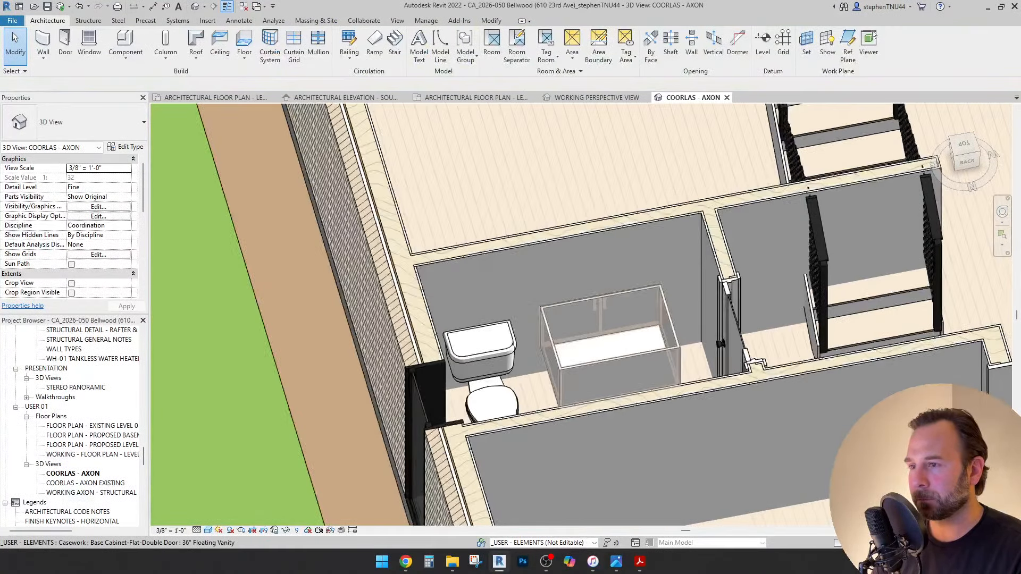
pyautogui.click(598, 307)
pyautogui.keyDown('shift'); pyautogui.moveTo(598, 307); pyautogui.dragTo(596, 335, button='middle'); pyautogui.keyUp('shift')
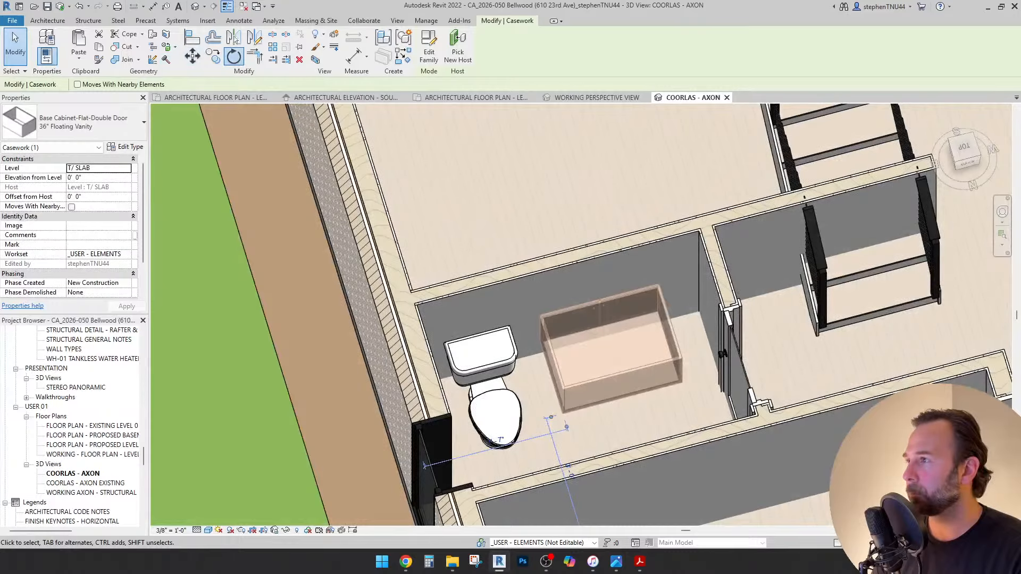
# Rotate the vanity 180°.
pyautogui.click(234, 57)
pyautogui.click(446, 280)
pyautogui.write('180')
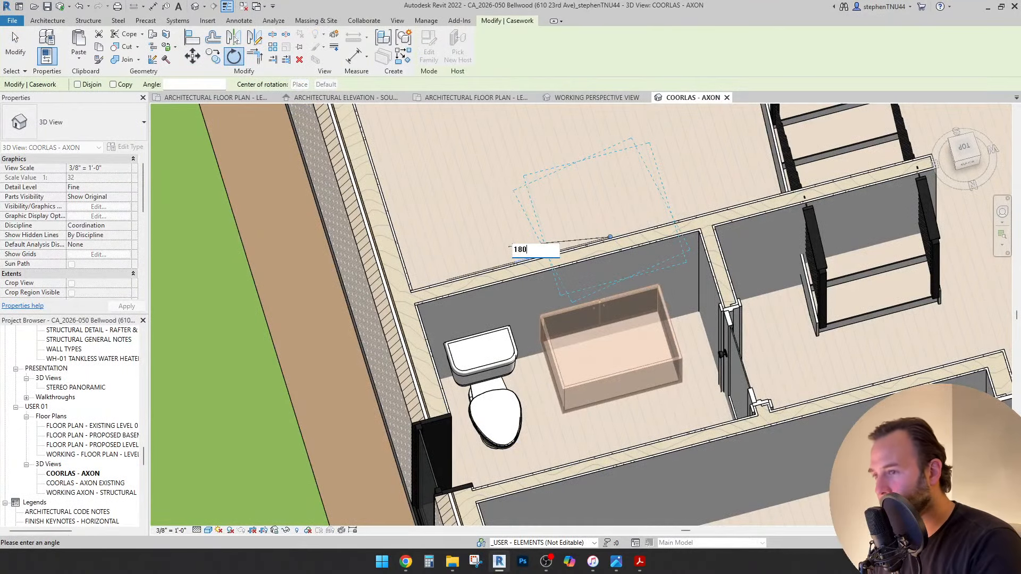
pyautogui.press('Return')
pyautogui.press('Escape')
# Align the vanity's side face flush with the bathroom wall.
pyautogui.keyDown('shift'); pyautogui.moveTo(617, 351); pyautogui.dragTo(599, 332, button='middle'); pyautogui.keyUp('shift')
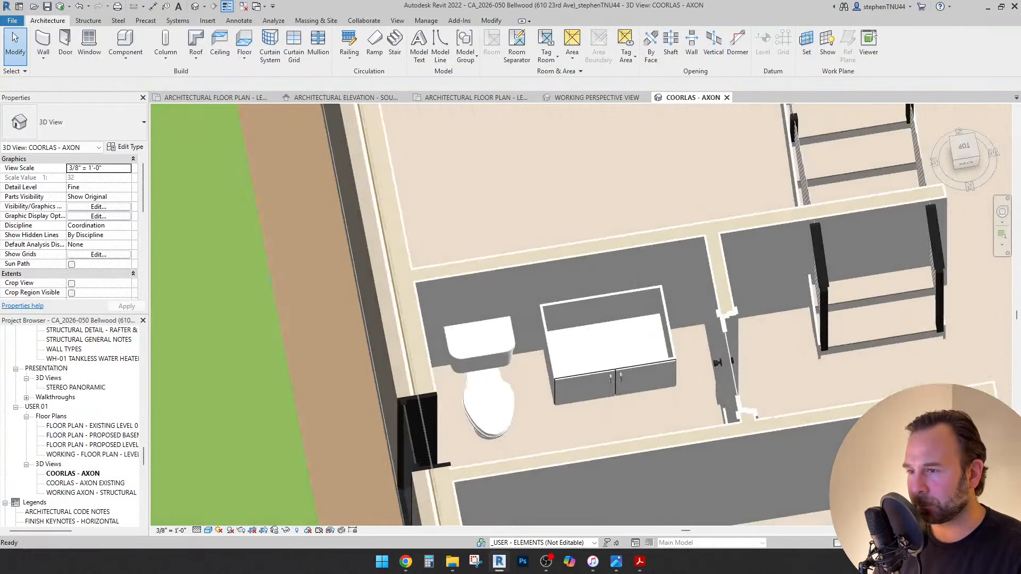
pyautogui.click(606, 341)
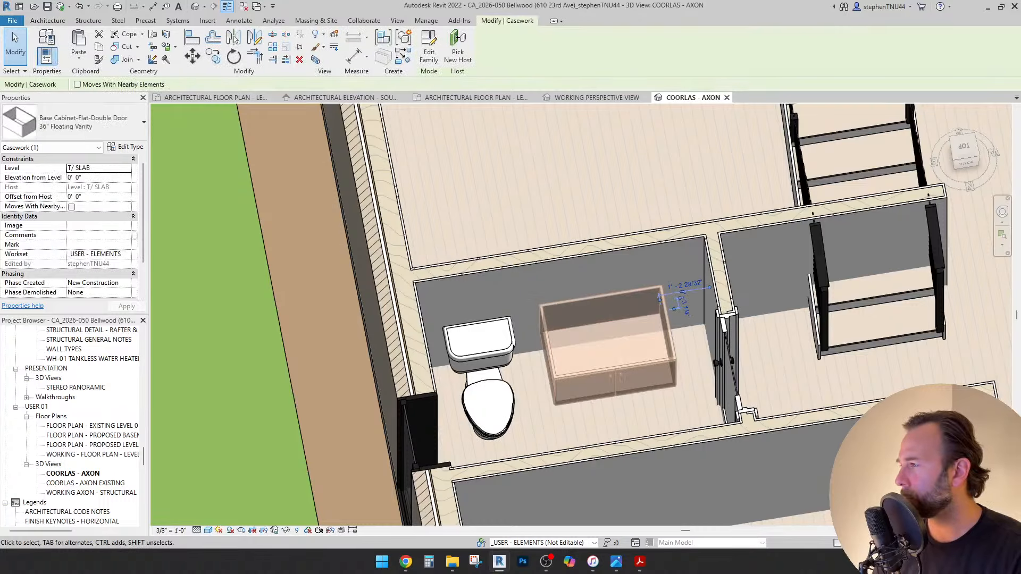
pyautogui.scroll(-2, 70, 228)
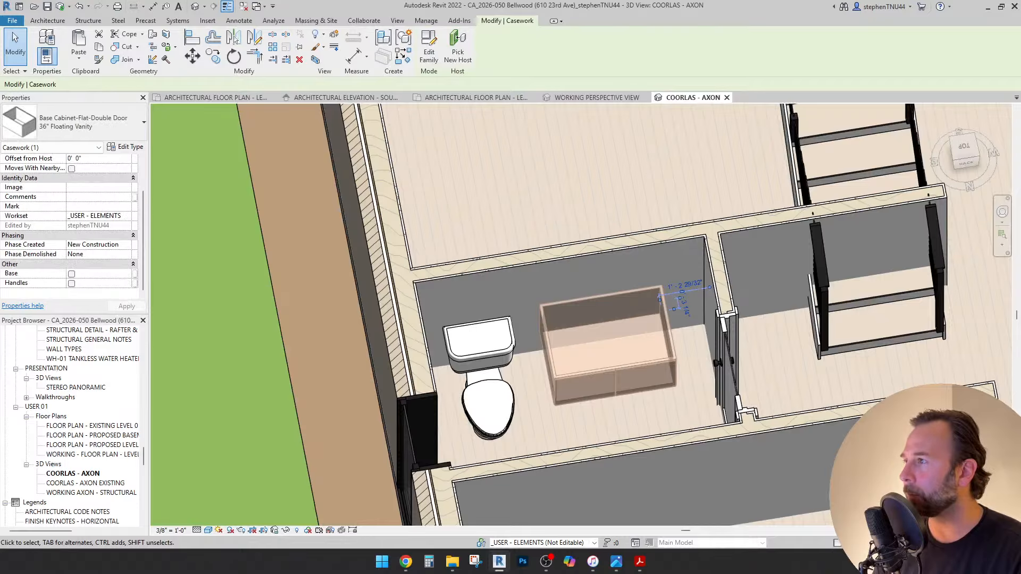
pyautogui.moveTo(714, 221); pyautogui.dragTo(694, 230, button='middle')
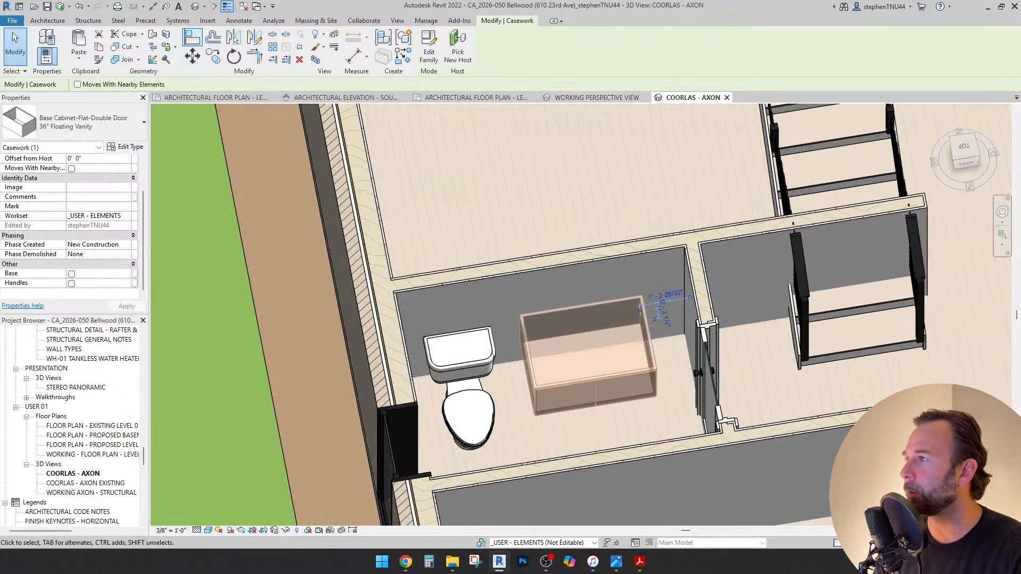
pyautogui.click(579, 320)
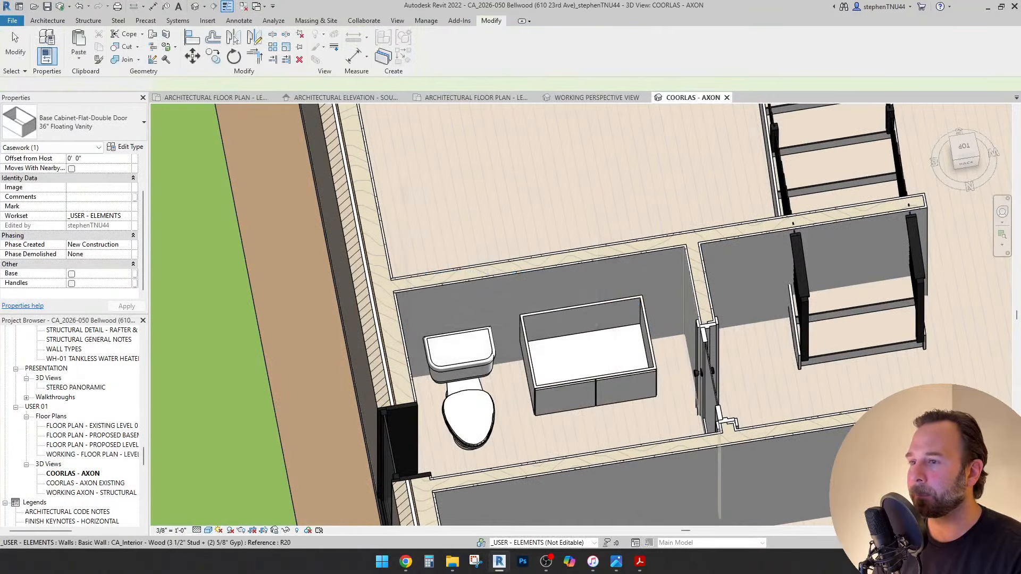
pyautogui.press('a')
pyautogui.press('l')
pyautogui.click(691, 298)
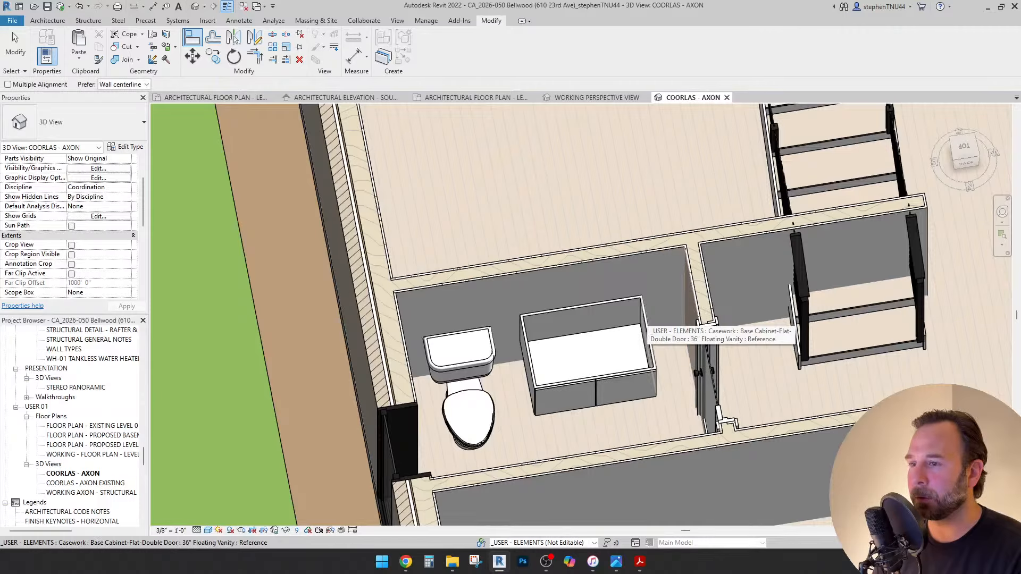
pyautogui.click(651, 340)
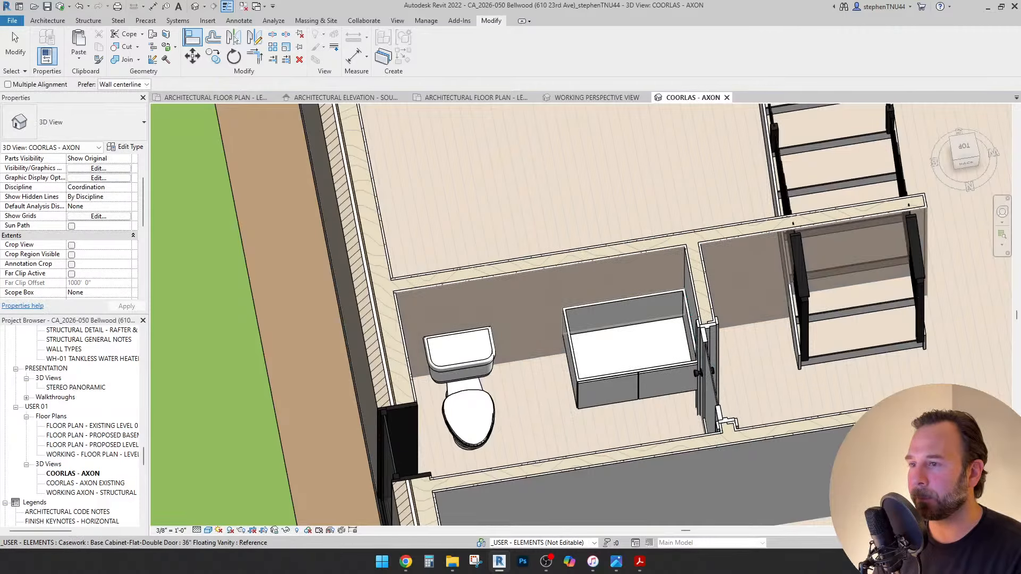
pyautogui.scroll(-2, 581, 275)
pyautogui.press('Escape')
# Review the vanity type properties (21" depth) and return to the Level 01 floor plan.
pyautogui.click(619, 332)
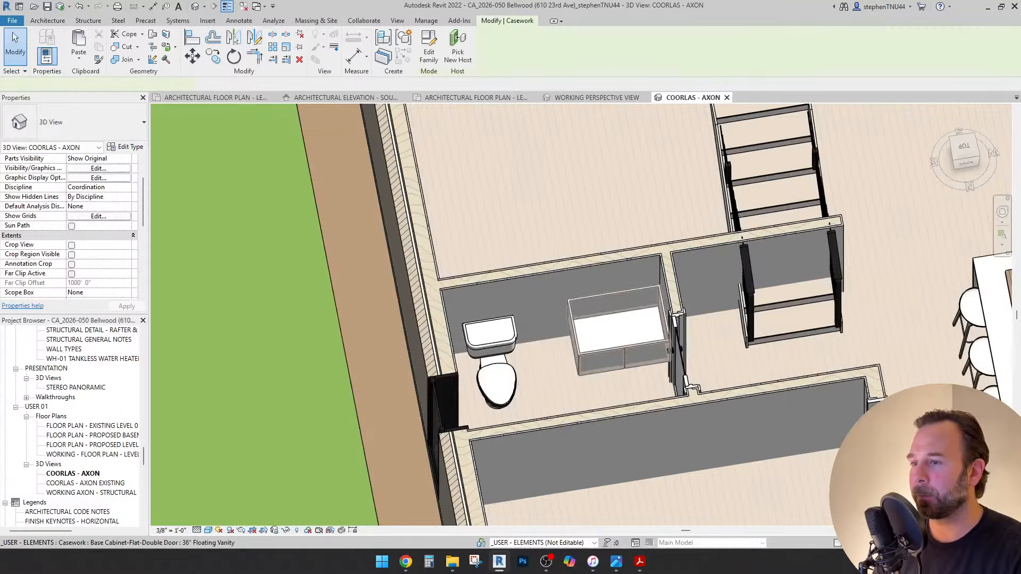
pyautogui.keyDown('shift'); pyautogui.moveTo(622, 335); pyautogui.dragTo(593, 353, button='middle'); pyautogui.keyUp('shift')
pyautogui.click(126, 147)
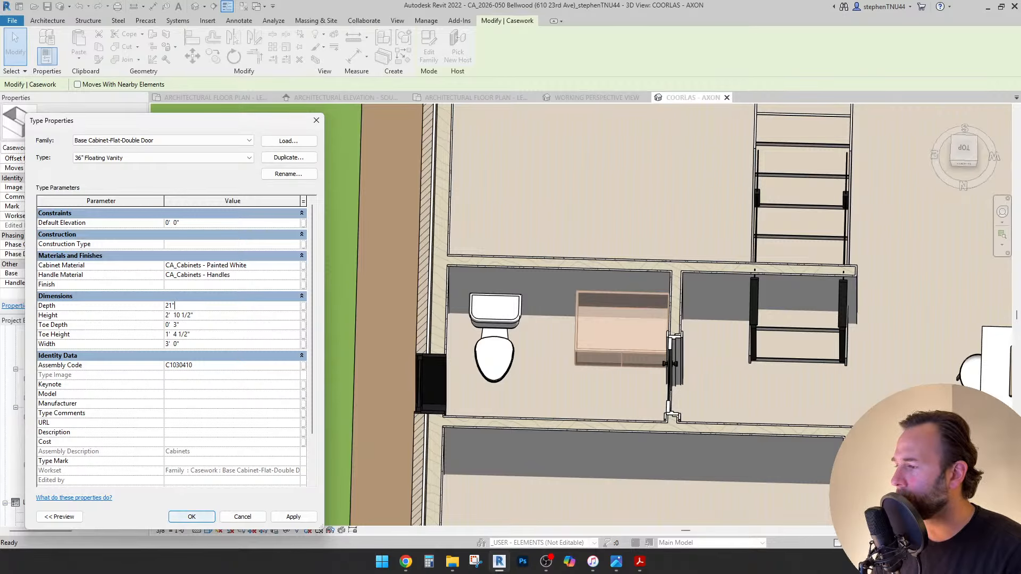
pyautogui.press('Return')
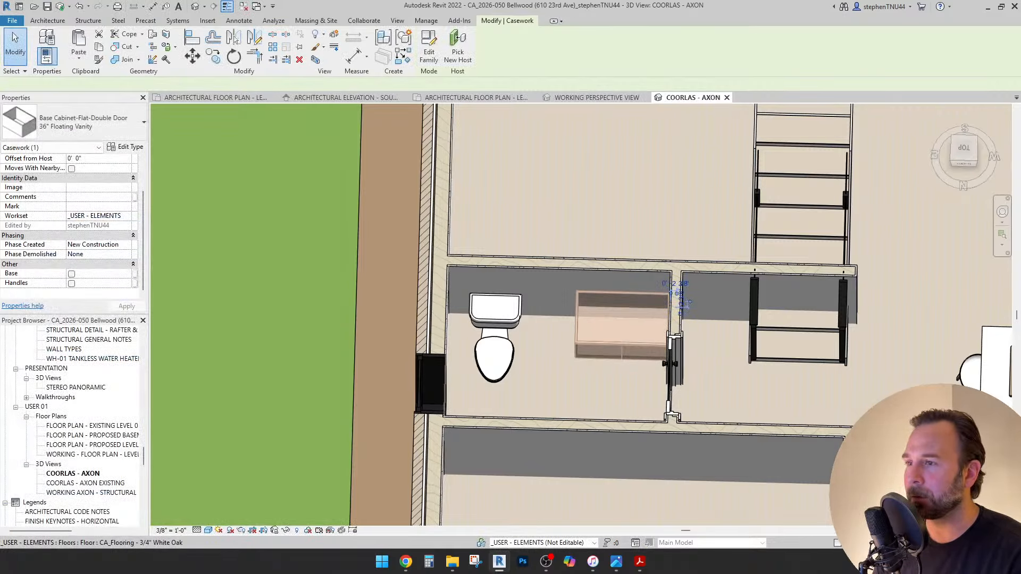
pyautogui.click(601, 394)
pyautogui.keyDown('shift'); pyautogui.moveTo(601, 394); pyautogui.dragTo(659, 383, button='middle'); pyautogui.keyUp('shift')
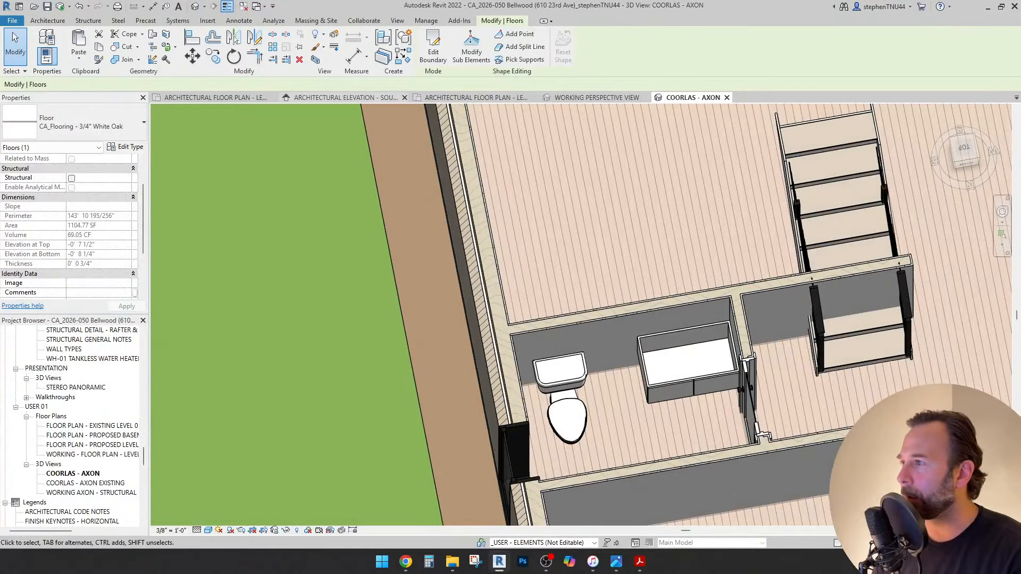
pyautogui.click(473, 98)
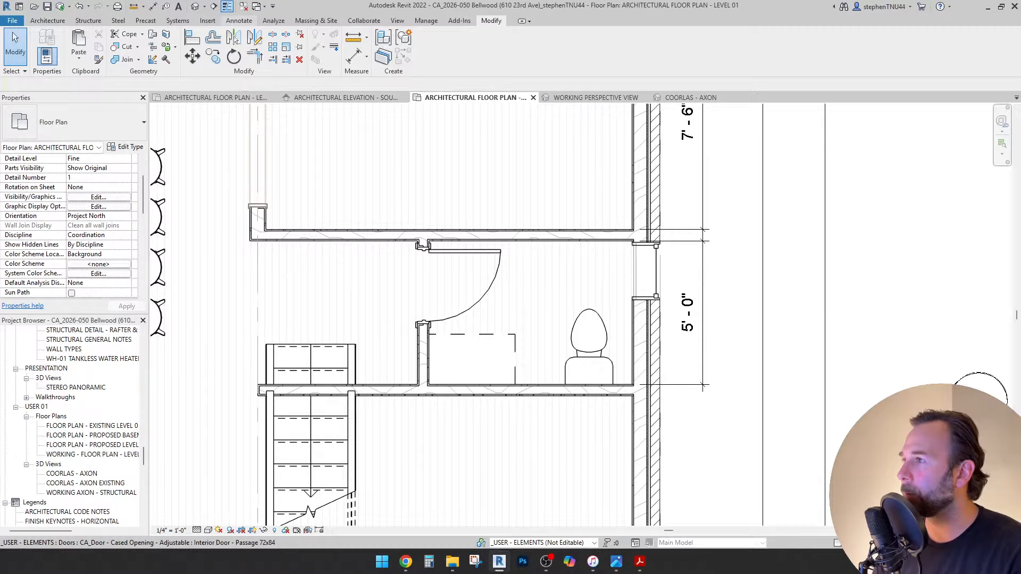
# Add aligned dimensions below the bathroom: 7'-1" wall to door jamb and 2'-7" toilet to vanity.
pyautogui.click(239, 21)
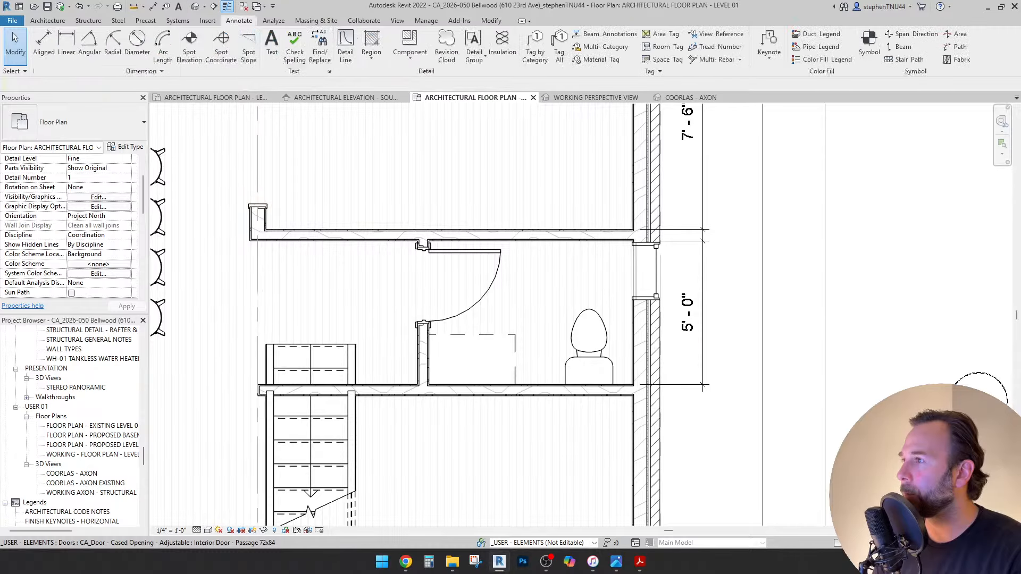
pyautogui.click(44, 46)
pyautogui.scroll(3, 624, 311)
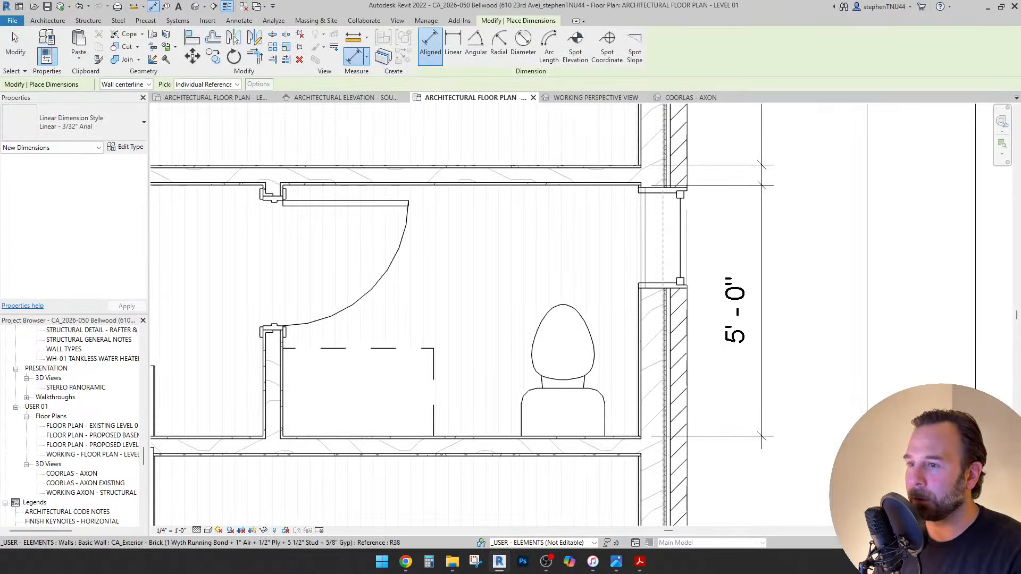
pyautogui.click(640, 319)
pyautogui.scroll(3, 287, 364)
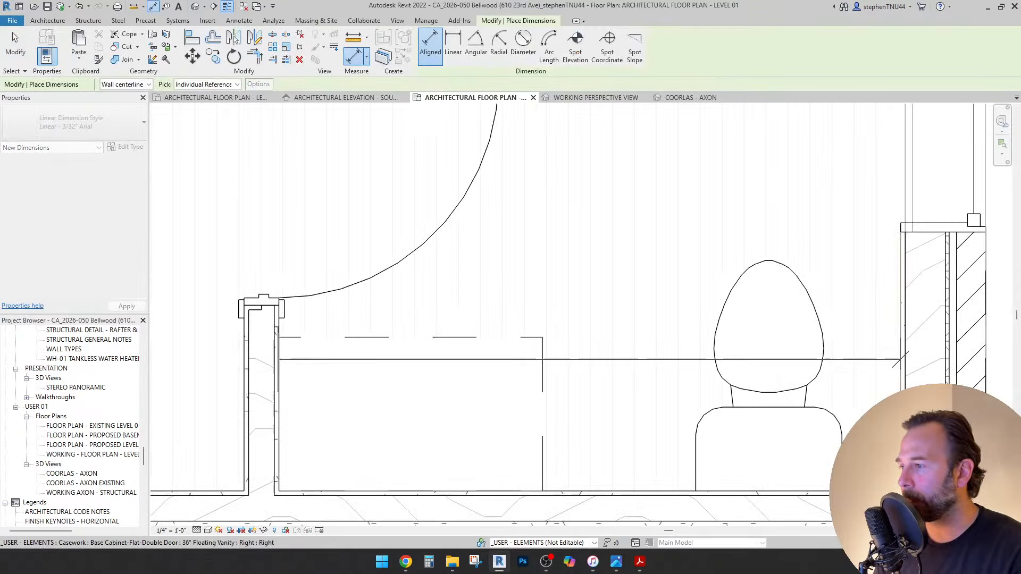
pyautogui.click(277, 346)
pyautogui.scroll(-3, 282, 338)
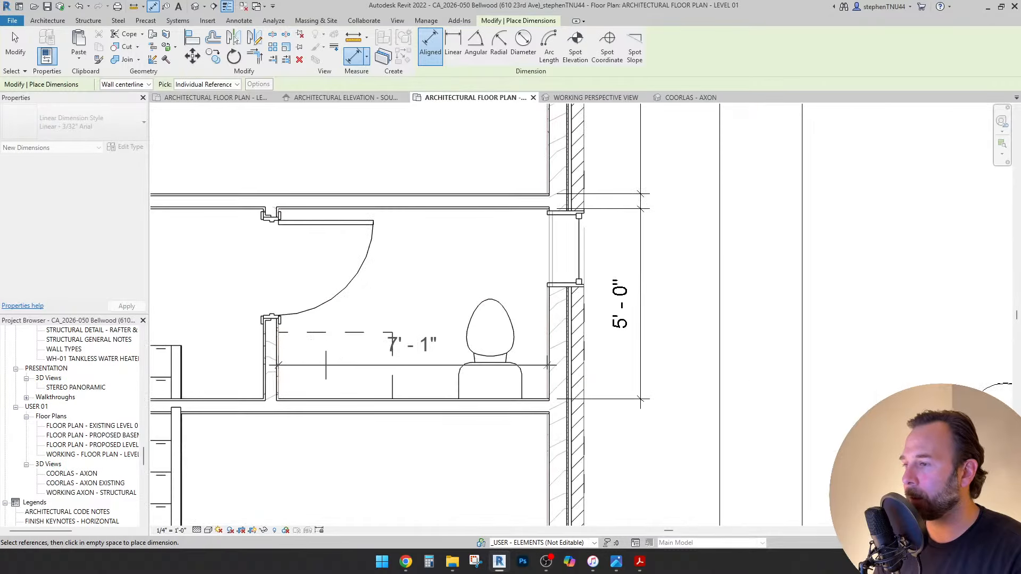
pyautogui.click(412, 461)
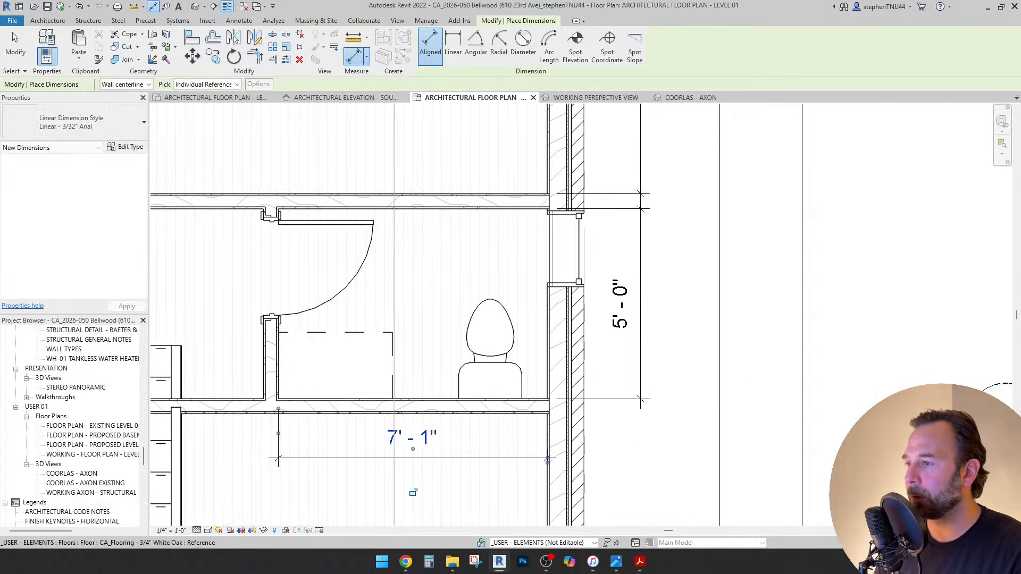
pyautogui.moveTo(414, 492); pyautogui.dragTo(482, 485, button='middle')
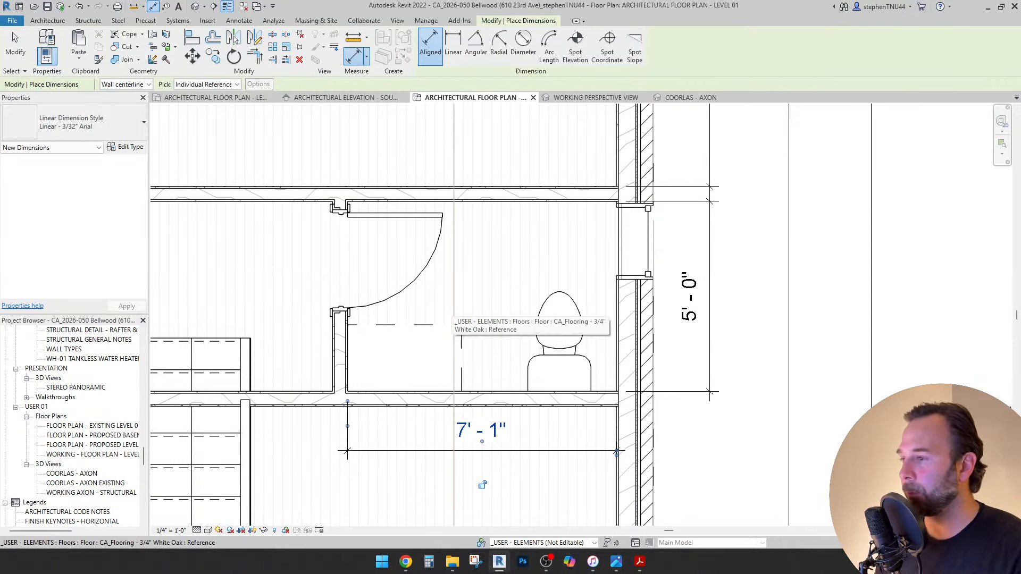
pyautogui.click(239, 20)
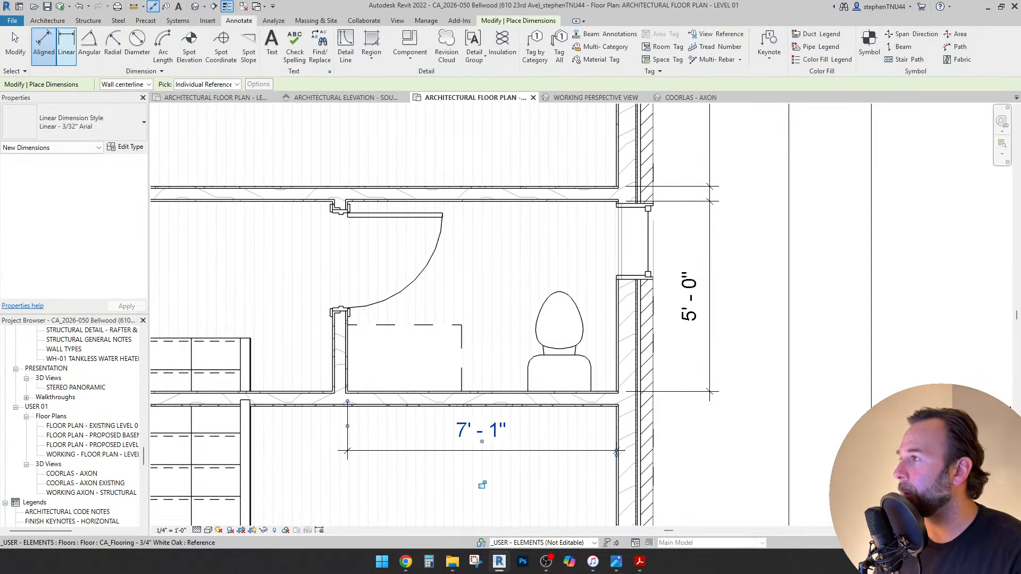
pyautogui.click(43, 47)
pyautogui.click(559, 336)
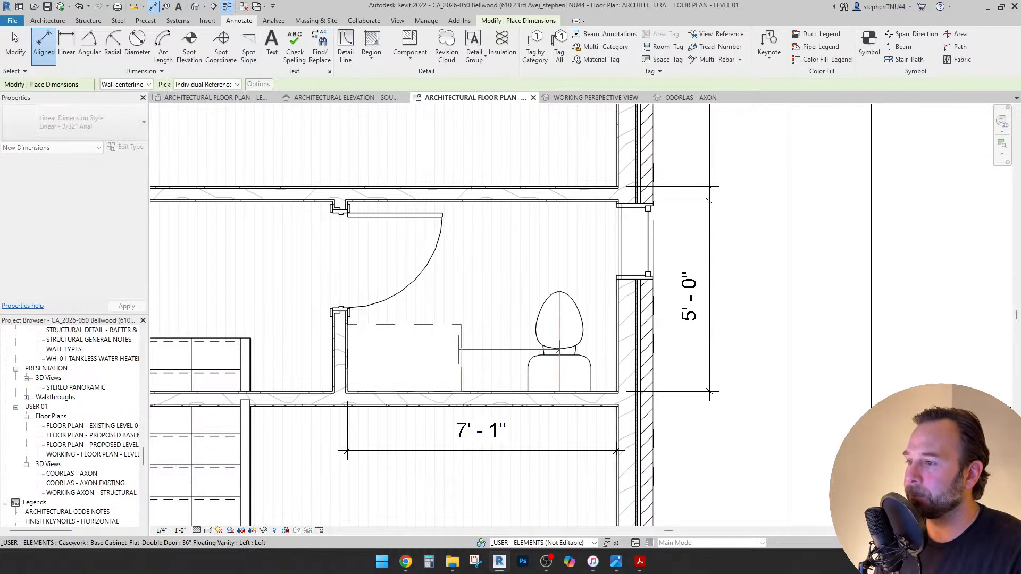
pyautogui.click(460, 349)
pyautogui.click(767, 493)
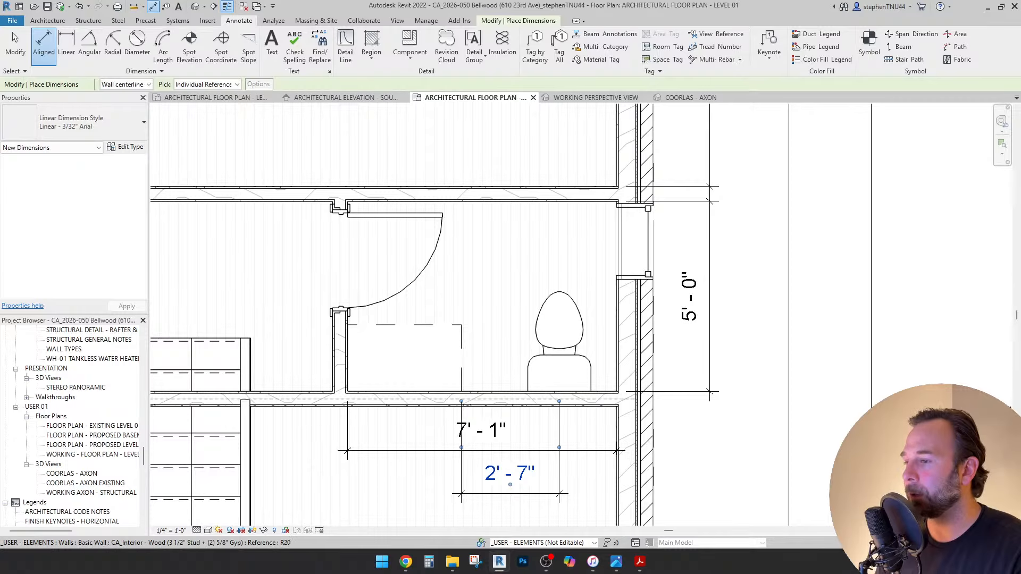
pyautogui.press('Escape')
pyautogui.press('Escape')
# Move the bathroom partition wall and vanity together by 1'-1".
pyautogui.click(339, 324)
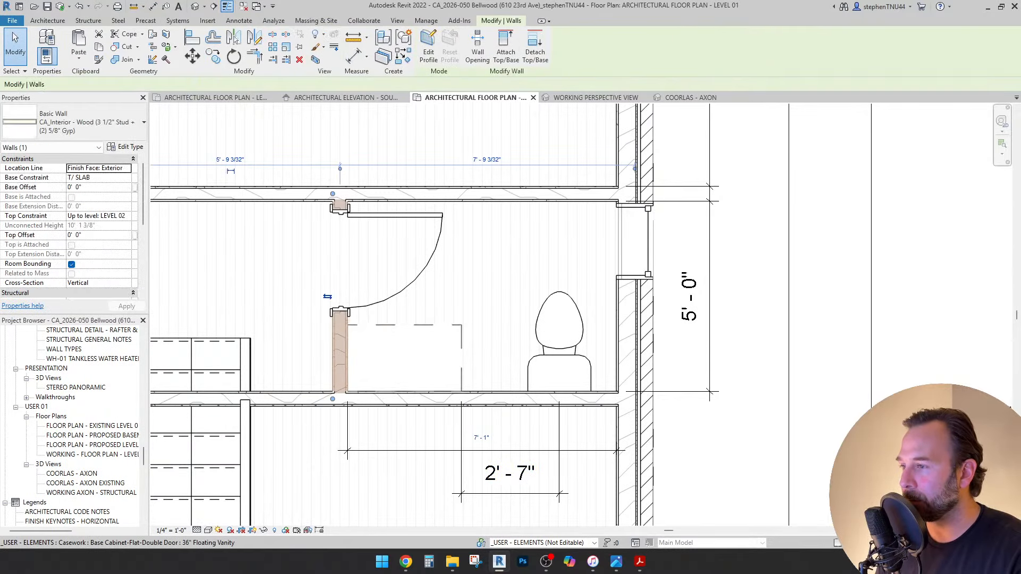
pyautogui.keyDown('ctrl'); pyautogui.click(404, 357); pyautogui.keyUp('ctrl')
pyautogui.press('m')
pyautogui.press('v')
pyautogui.click(732, 242)
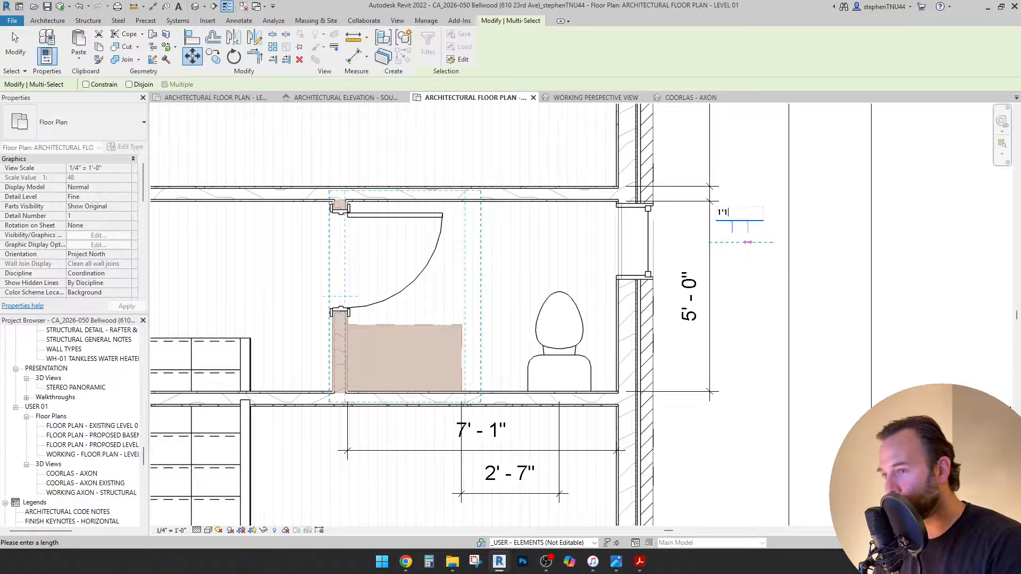
pyautogui.write("1'1")
pyautogui.press('Return')
pyautogui.press('Escape')
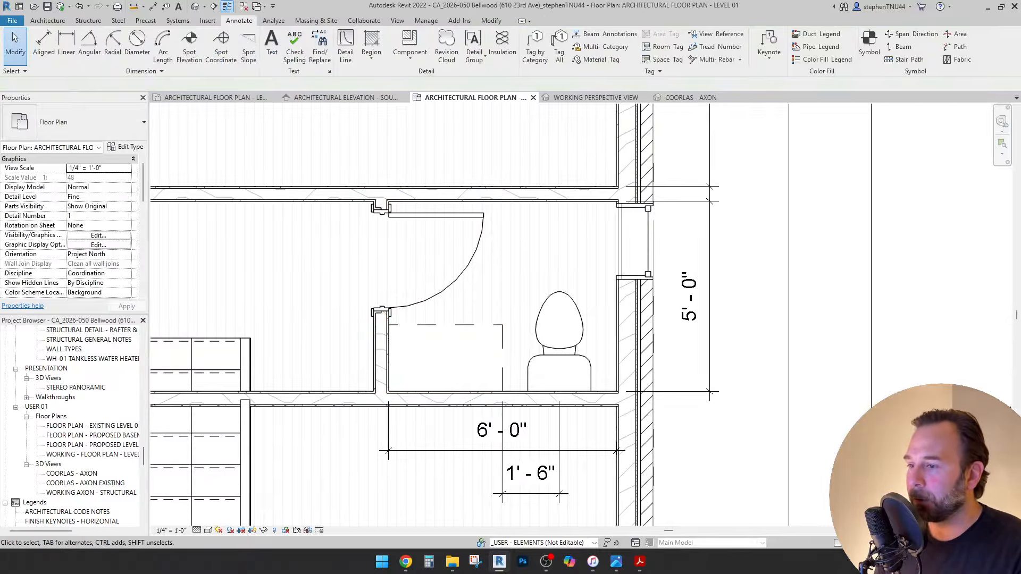
# Move the 1'-6" dimension above the toilet, then remove it from the plan.
pyautogui.scroll(2, 513, 487)
pyautogui.moveTo(515, 496); pyautogui.dragTo(515, 136)
pyautogui.moveTo(514, 136); pyautogui.dragTo(506, 250, button='middle')
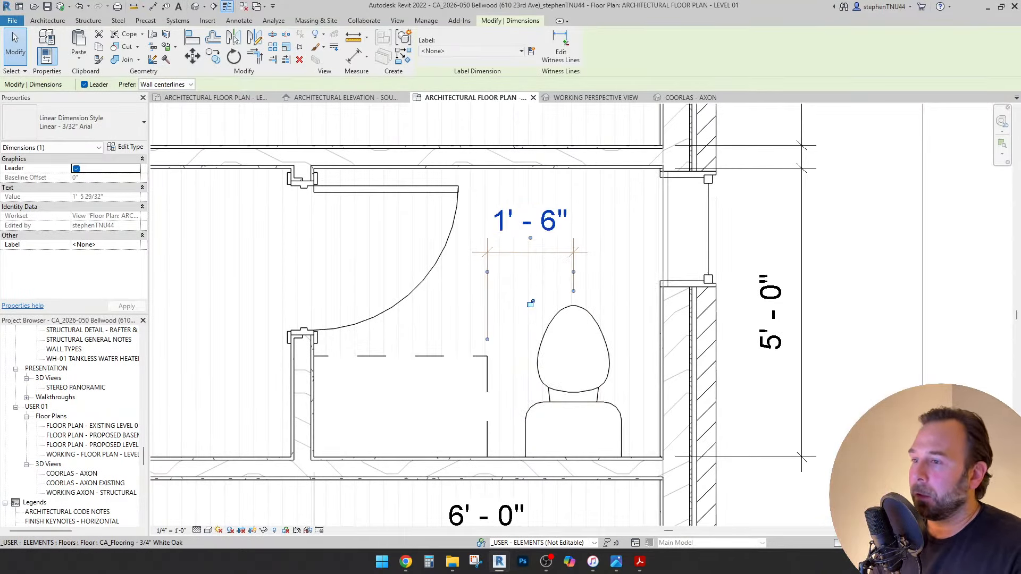
pyautogui.press('Escape')
pyautogui.click(508, 276)
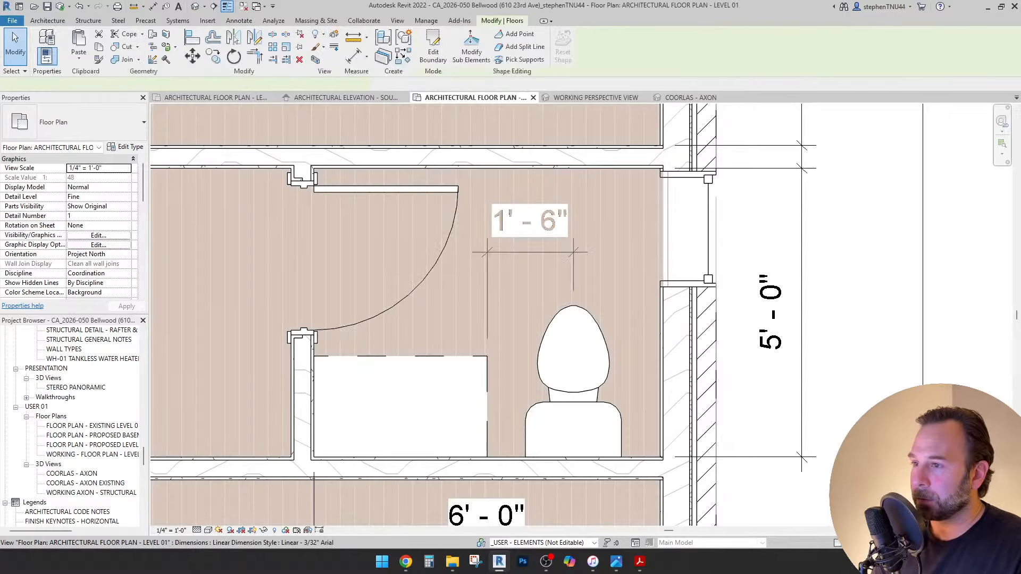
pyautogui.press('Escape')
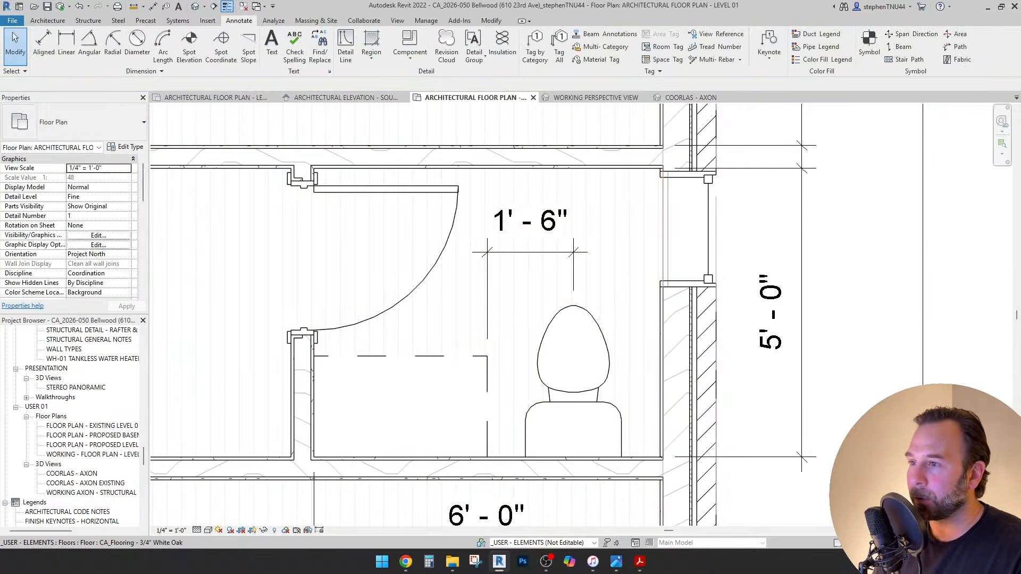
pyautogui.click(532, 220)
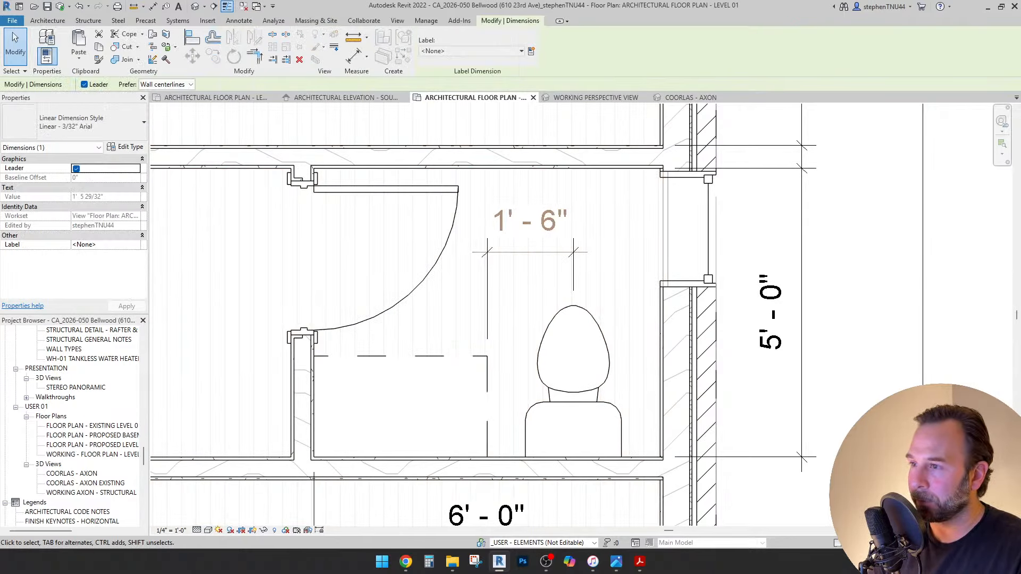
pyautogui.press('Escape')
pyautogui.click(531, 221)
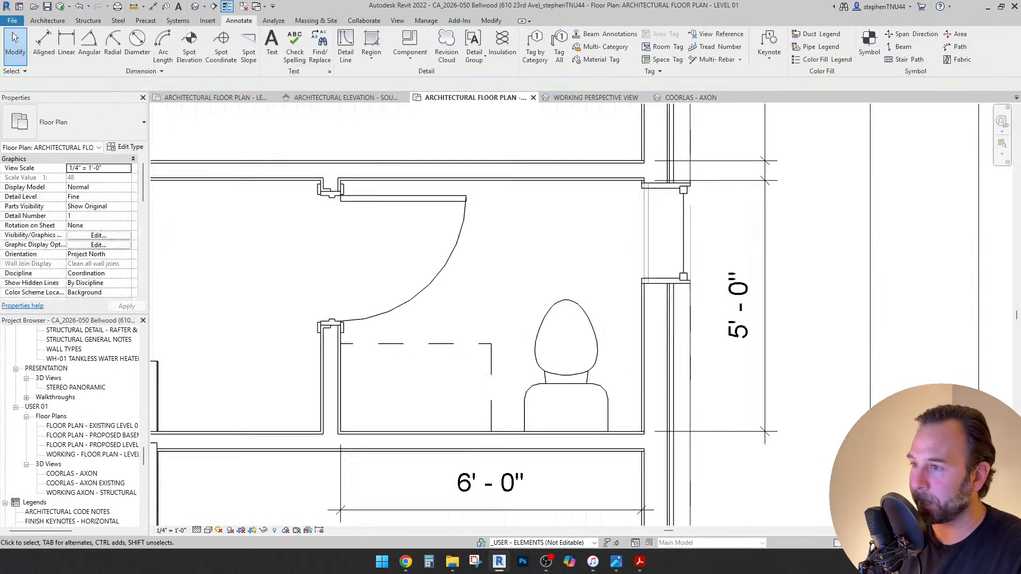
pyautogui.scroll(-2, 517, 260)
# Set the floating vanity's level to LEVEL 01 (F.F).
pyautogui.click(490, 317)
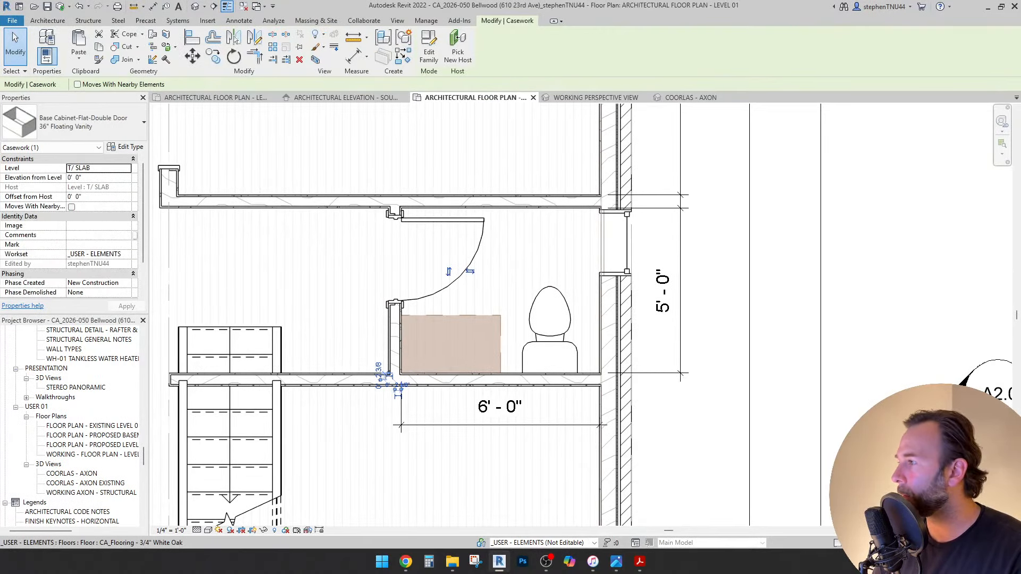
pyautogui.click(98, 167)
pyautogui.click(126, 168)
pyautogui.click(95, 193)
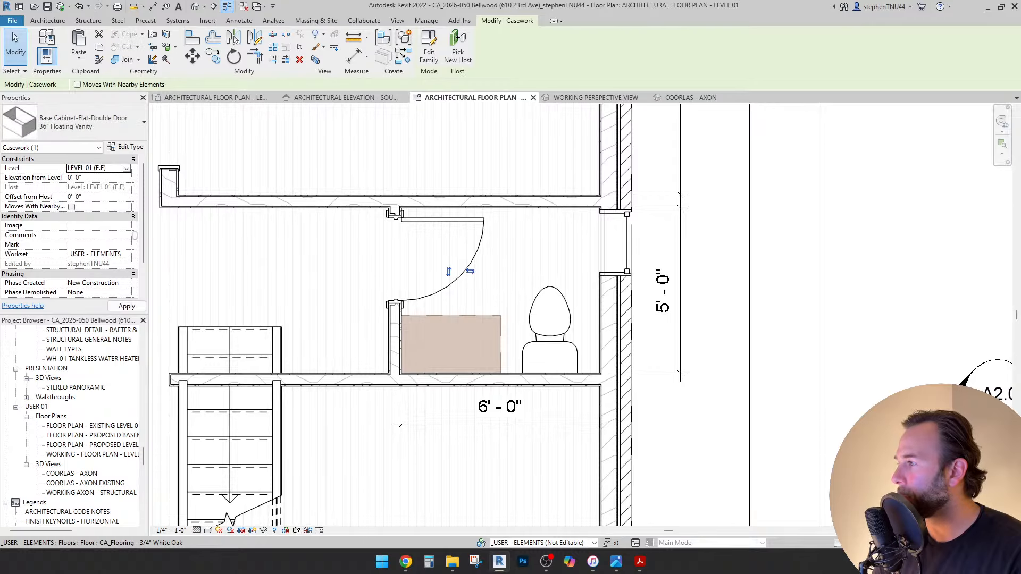
pyautogui.press('Escape')
pyautogui.scroll(-2, 521, 282)
pyautogui.moveTo(520, 282); pyautogui.dragTo(534, 276, button='middle')
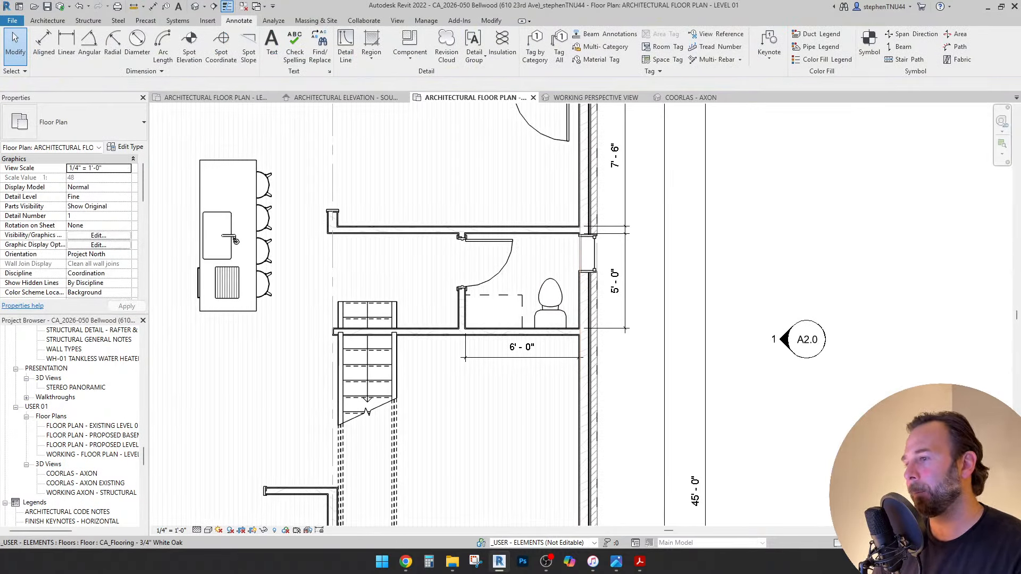
pyautogui.scroll(2, 508, 314)
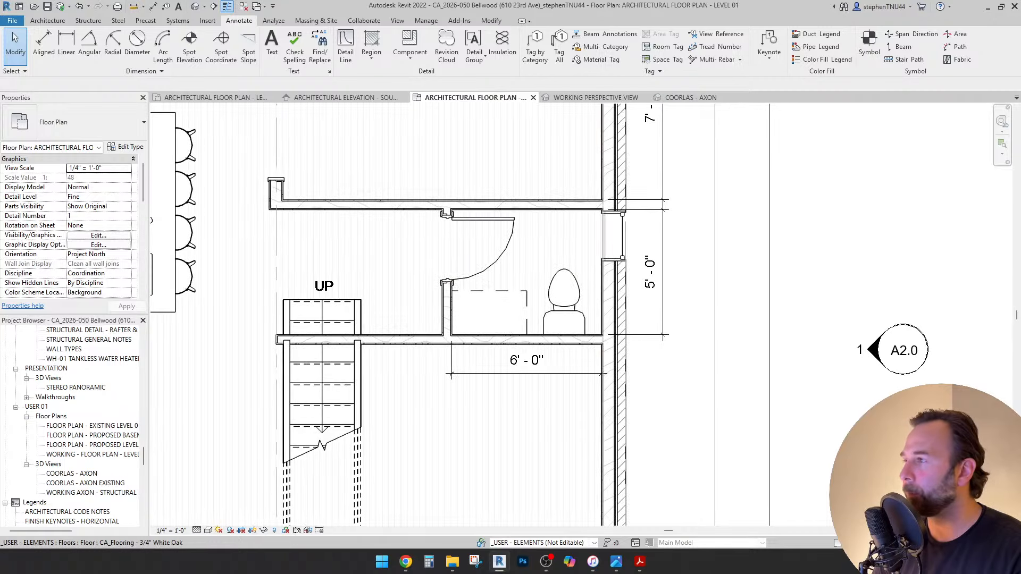
pyautogui.click(47, 20)
# Place a Countertop with Sink - Adjustable component beside the toilet.
pyautogui.click(125, 57)
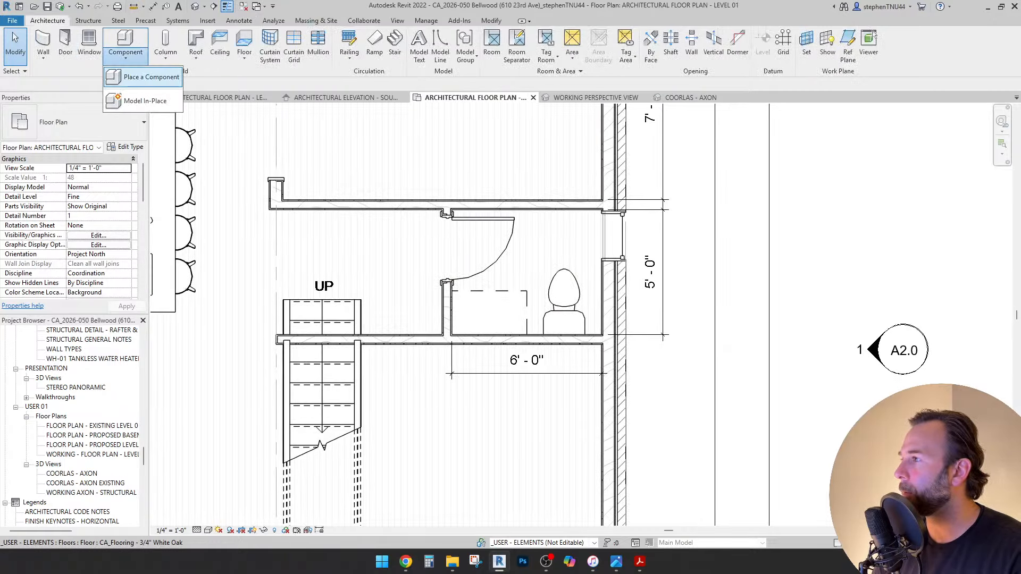
pyautogui.click(141, 75)
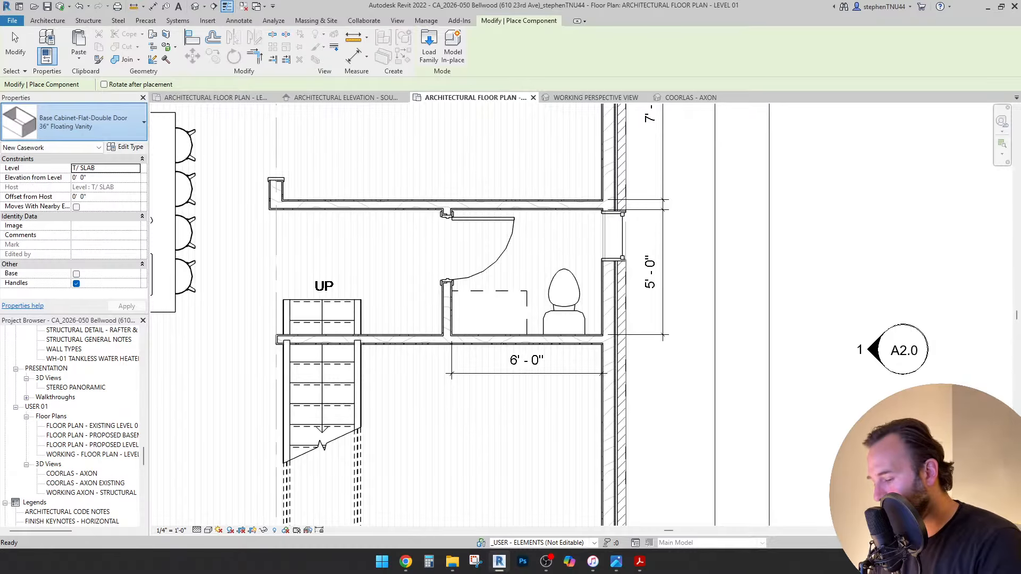
pyautogui.click(74, 121)
pyautogui.write('count')
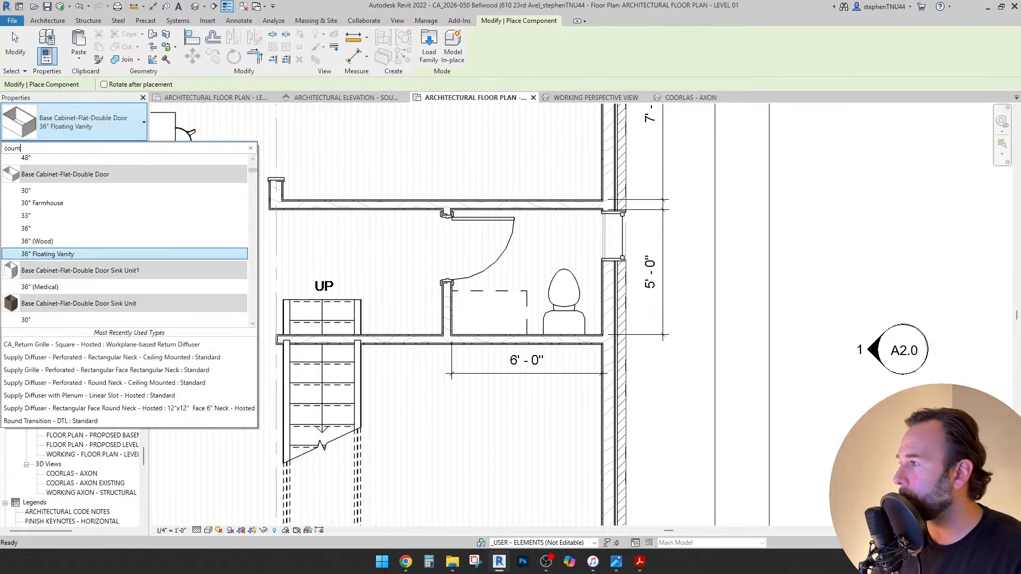
pyautogui.press('Down')
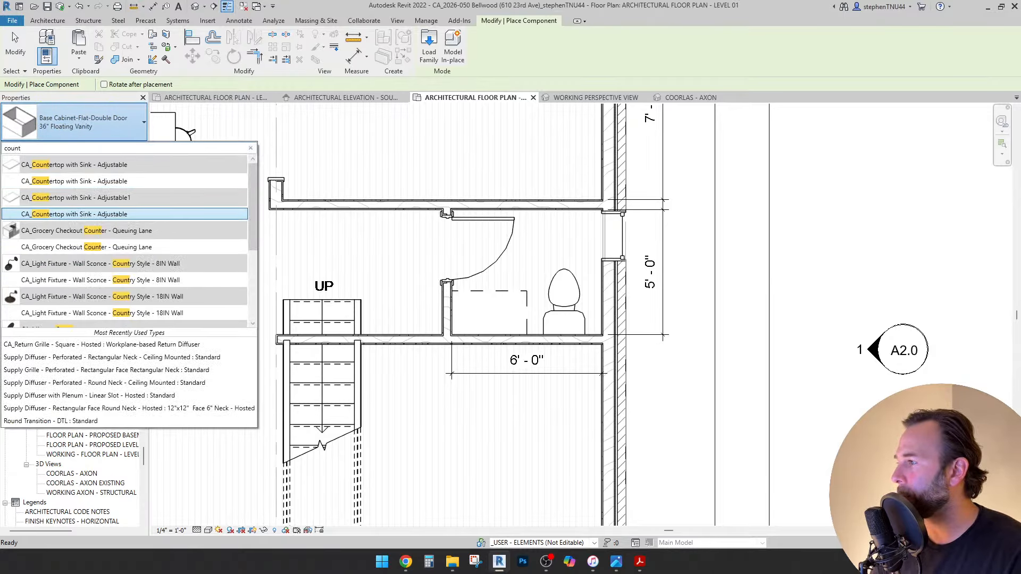
pyautogui.press('Up')
pyautogui.press('Up')
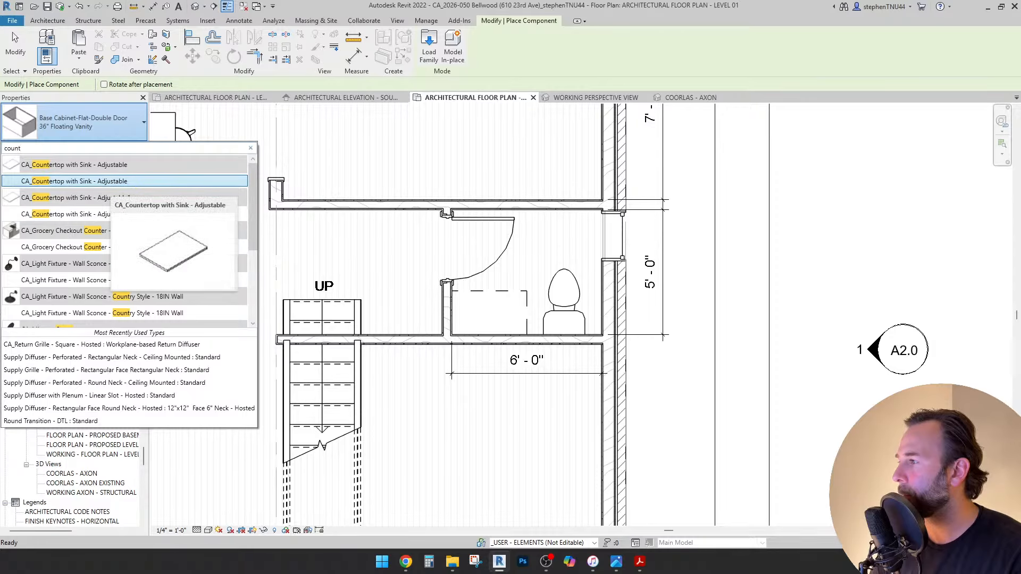
pyautogui.click(111, 181)
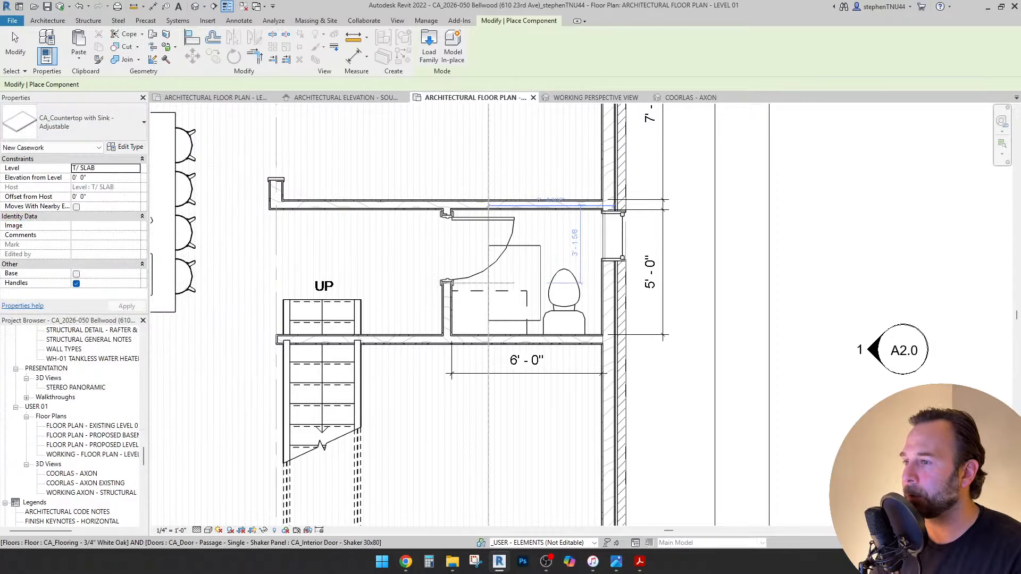
pyautogui.click(514, 283)
pyautogui.press('Escape')
# Turn on the countertop's Bathroom Sink Round option.
pyautogui.click(540, 255)
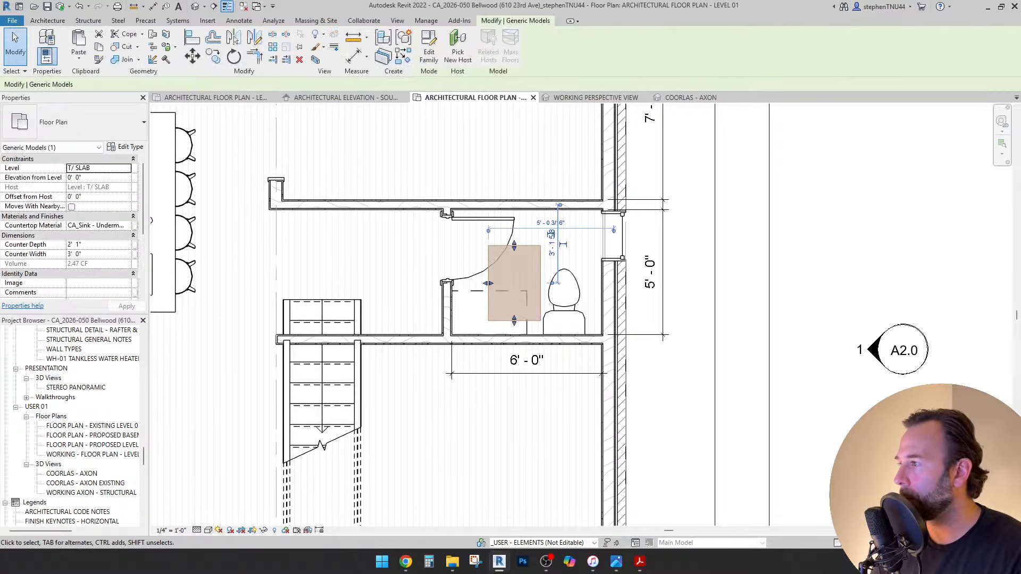
pyautogui.scroll(-3, 69, 224)
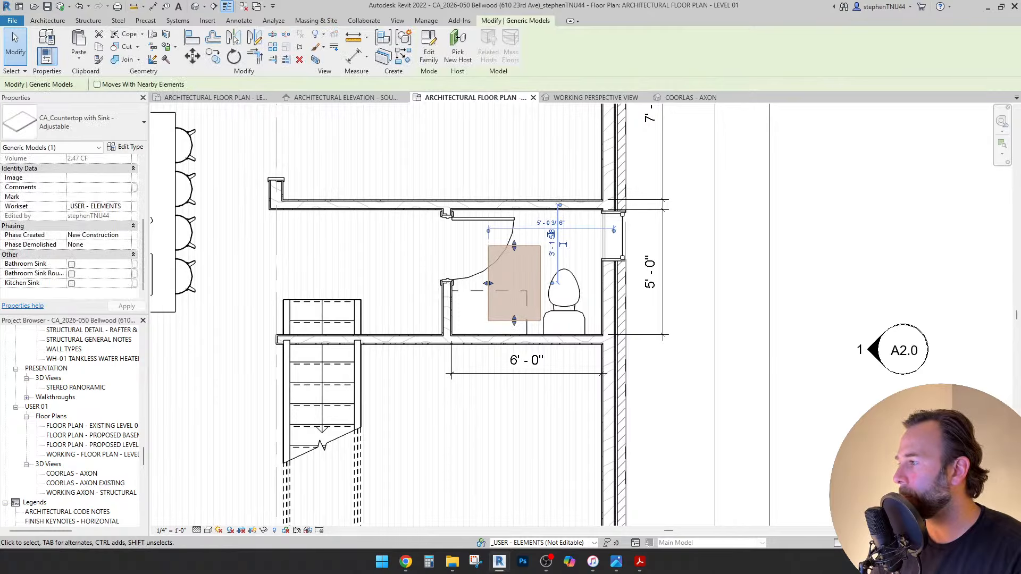
pyautogui.click(72, 264)
pyautogui.press('Escape')
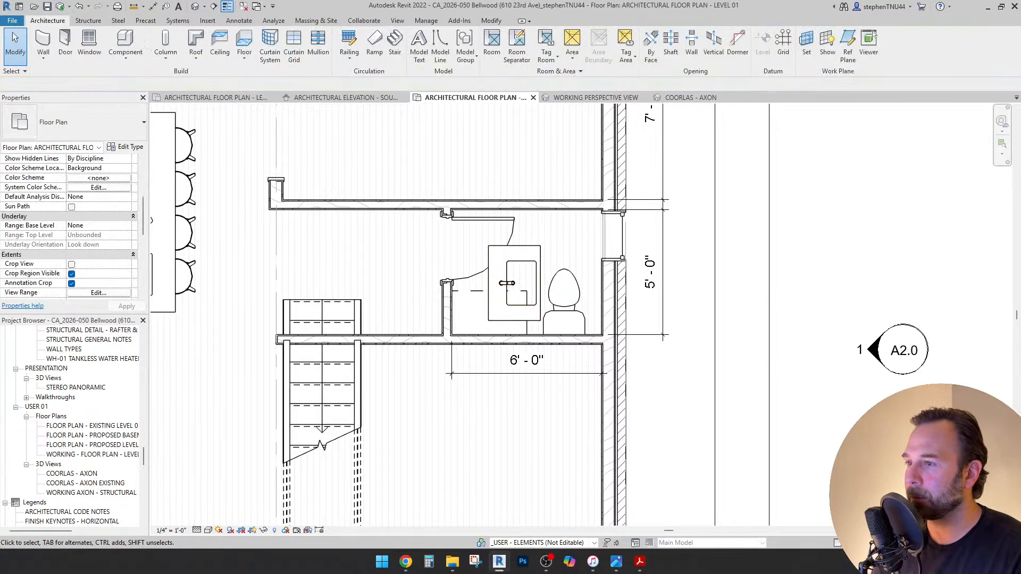
pyautogui.click(535, 256)
pyautogui.scroll(2, 536, 256)
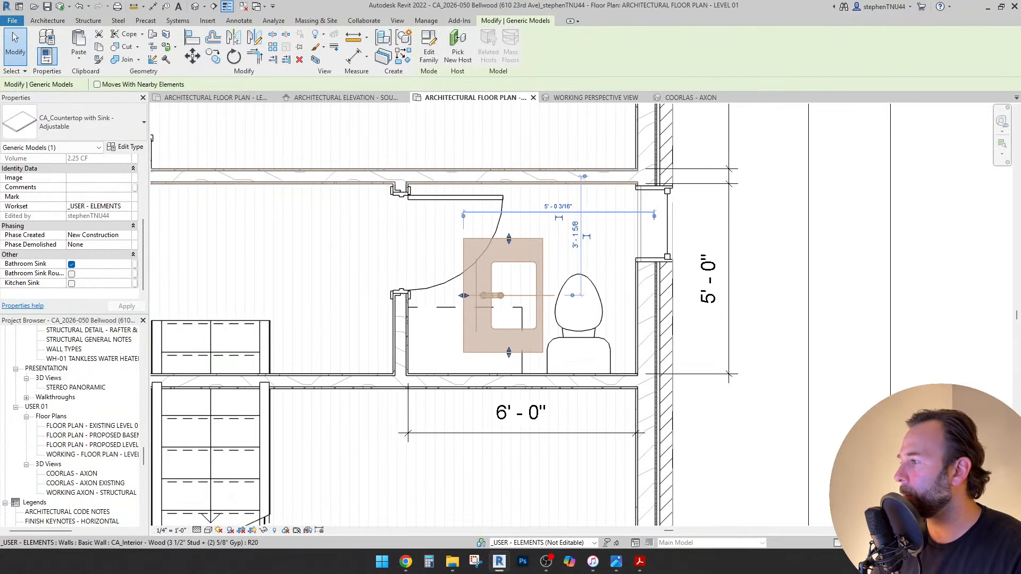
pyautogui.click(71, 273)
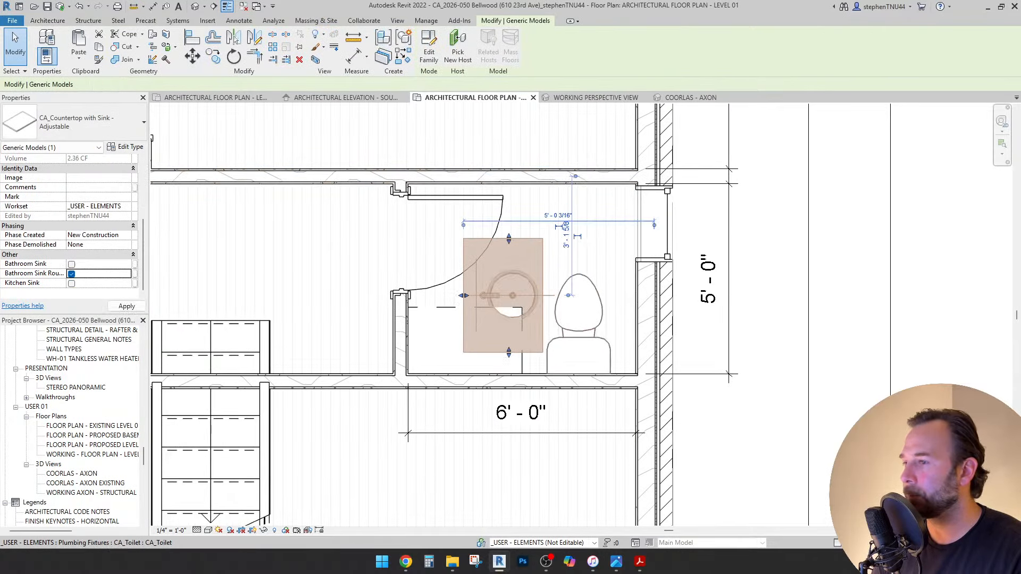
pyautogui.press('Escape')
# Set the countertop's Counter Depth to 1' 10" and its level to LEVEL 01 (F.F).
pyautogui.scroll(1, 558, 291)
pyautogui.click(541, 292)
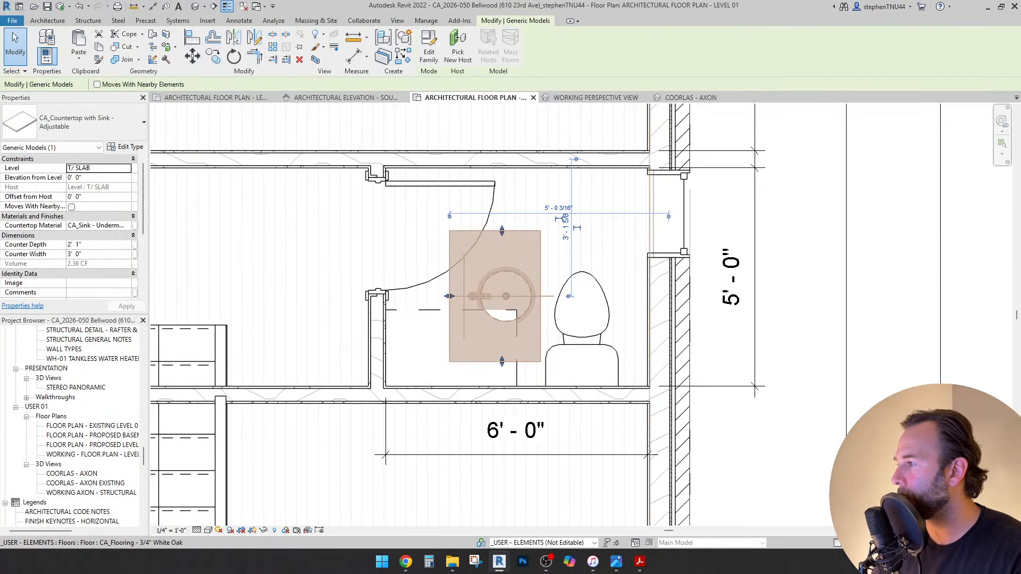
pyautogui.click(74, 244)
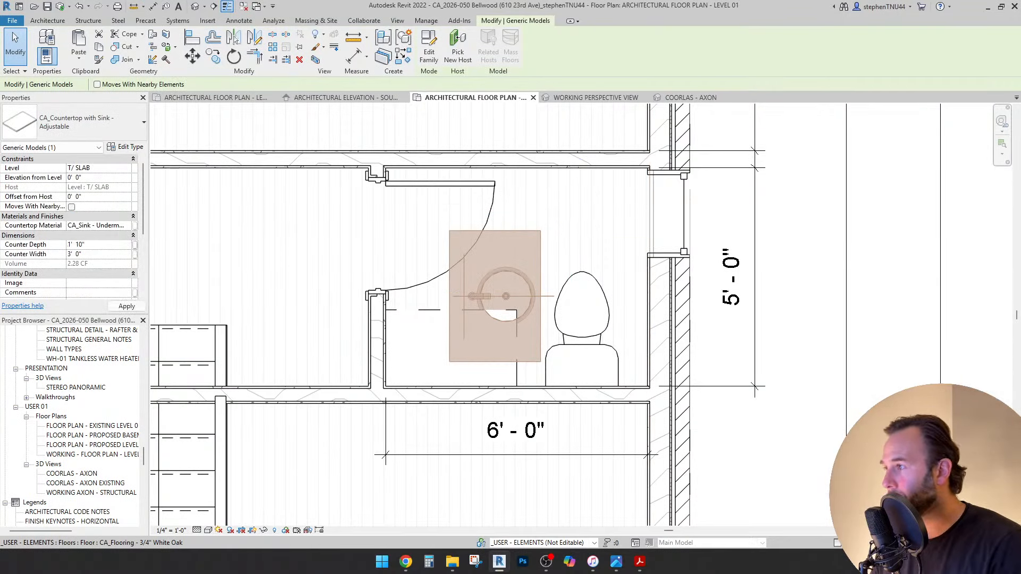
pyautogui.click(126, 168)
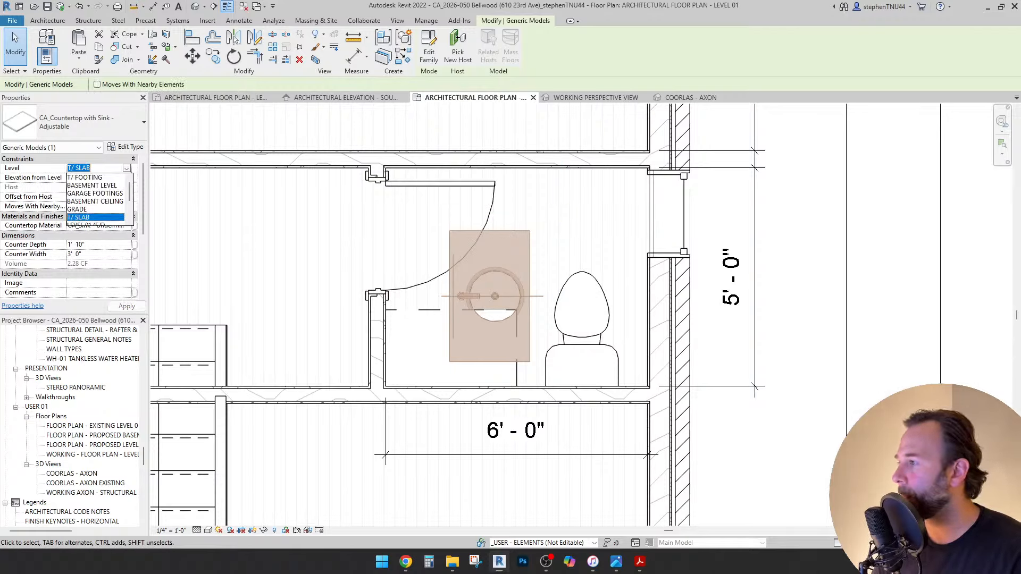
pyautogui.scroll(-1, 96, 198)
pyautogui.click(84, 202)
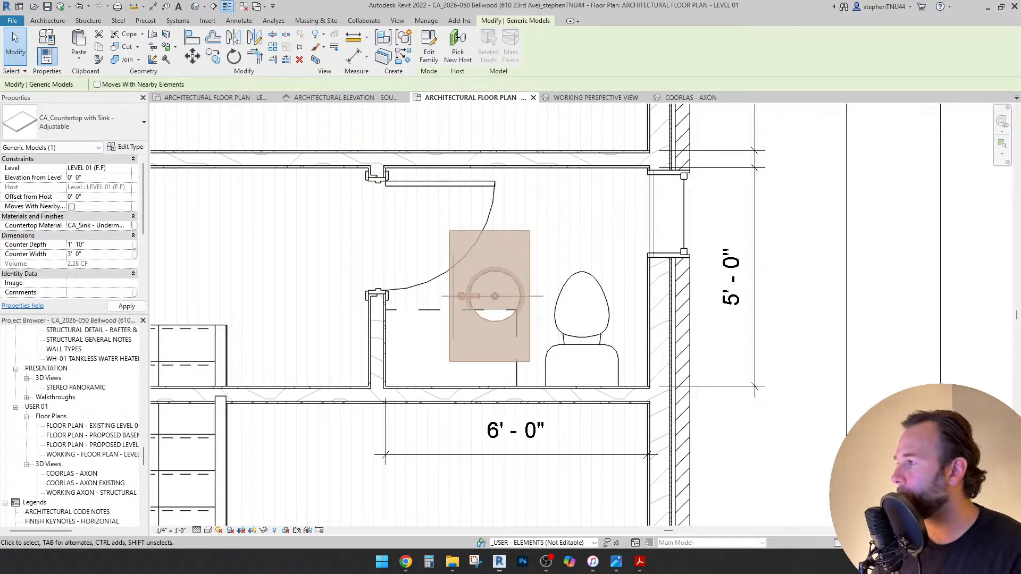
# Rotate the countertop 90° about the sink centre.
pyautogui.click(234, 56)
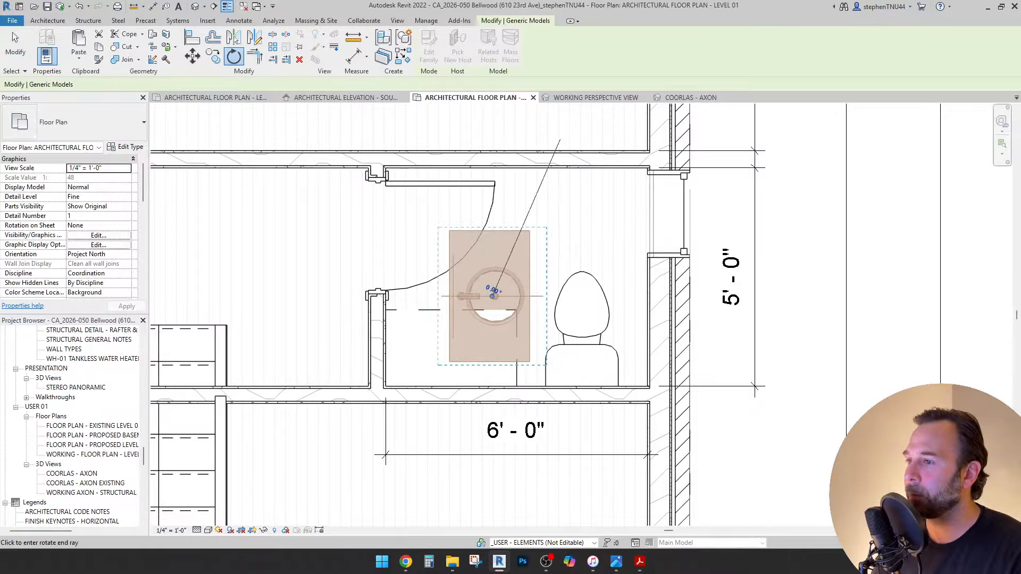
pyautogui.click(493, 229)
pyautogui.write('90')
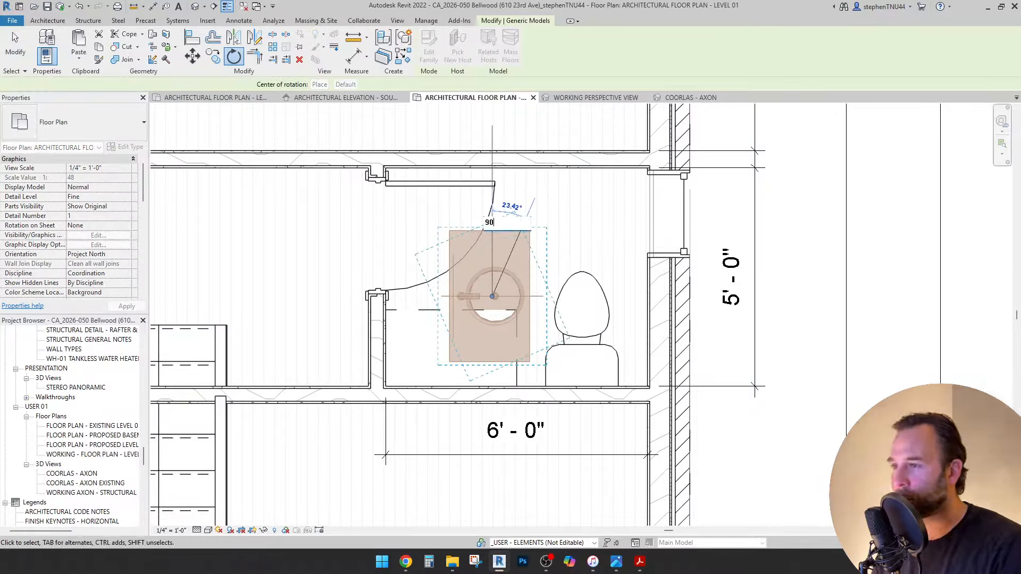
pyautogui.press('Return')
# Move the countertop with MV so its lower-left corner sits in the wall's inside corner.
pyautogui.press('m')
pyautogui.press('v')
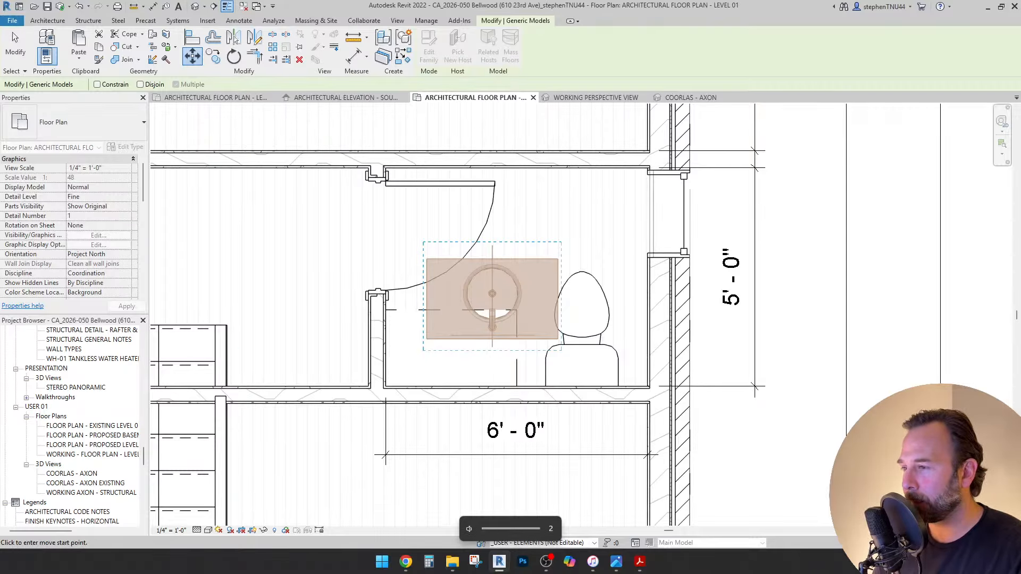
pyautogui.click(427, 338)
pyautogui.scroll(2, 399, 367)
pyautogui.scroll(1, 392, 373)
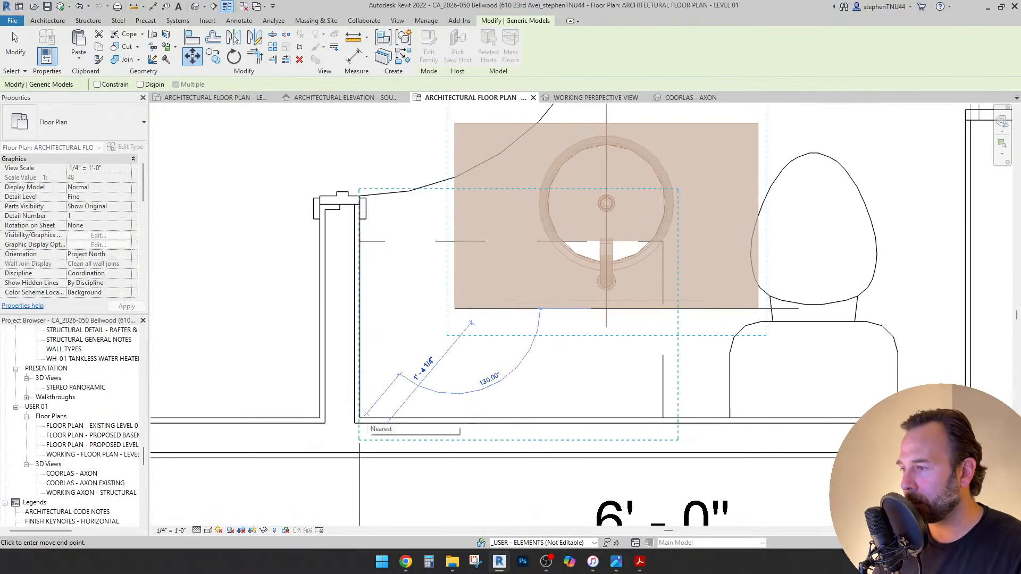
pyautogui.click(361, 419)
pyautogui.scroll(-2, 411, 236)
pyautogui.press('Escape')
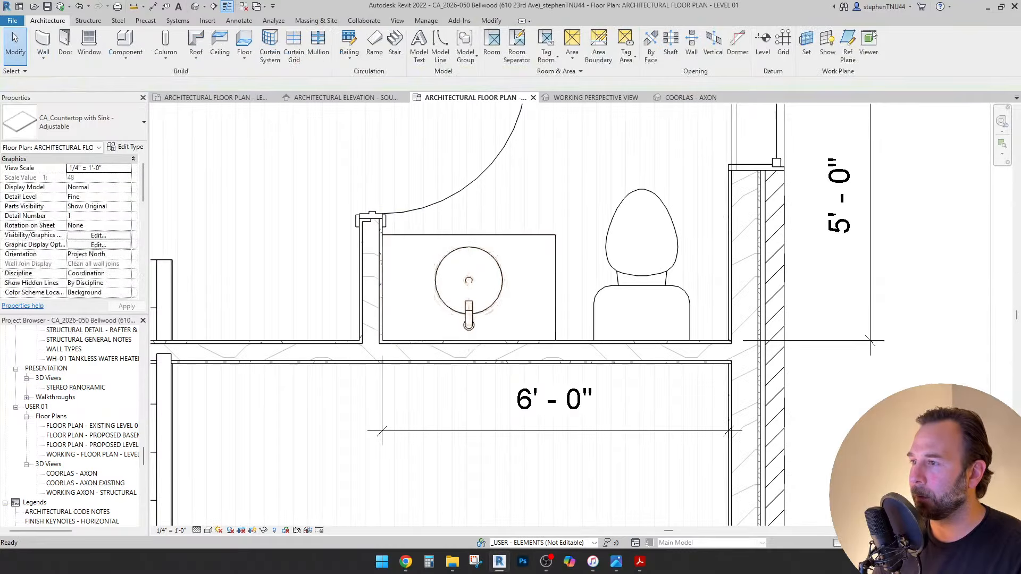
pyautogui.scroll(-2, 412, 238)
# Pan and zoom around the Level 01 floor plan, recentring on the bathroom.
pyautogui.moveTo(413, 238); pyautogui.dragTo(416, 251, button='middle')
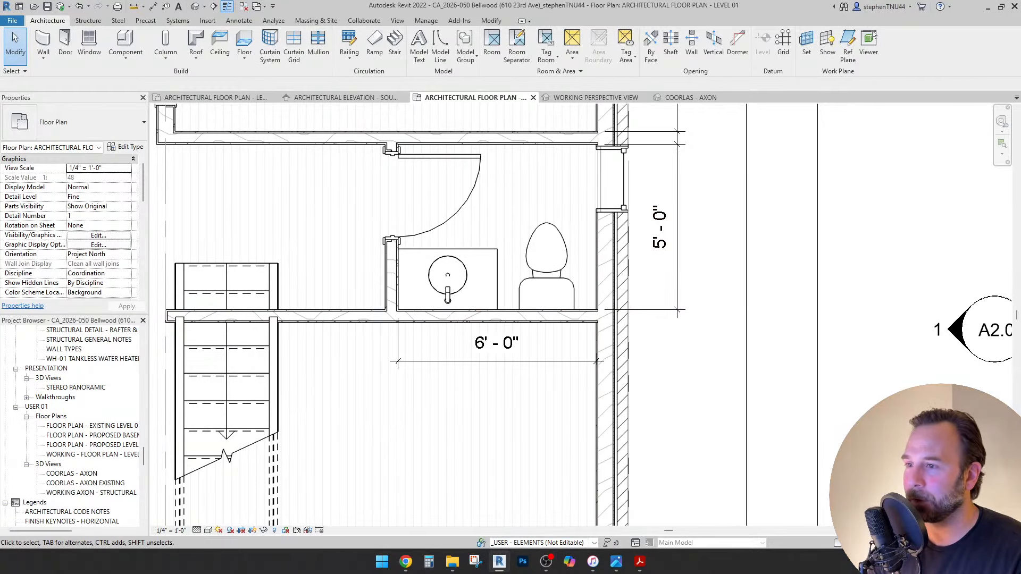
pyautogui.scroll(-5, 585, 340)
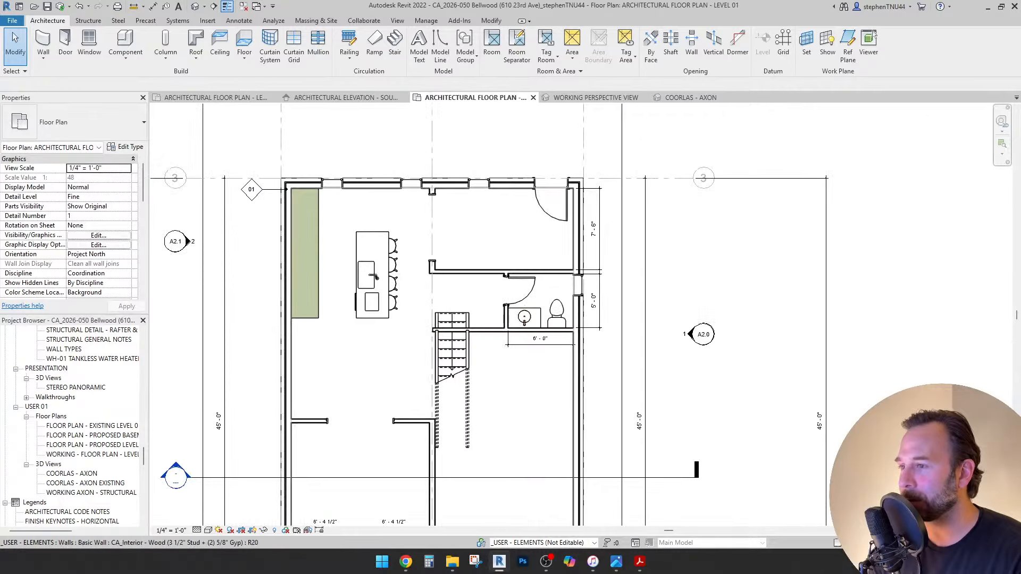
pyautogui.scroll(-3, 479, 330)
pyautogui.scroll(1, 498, 346)
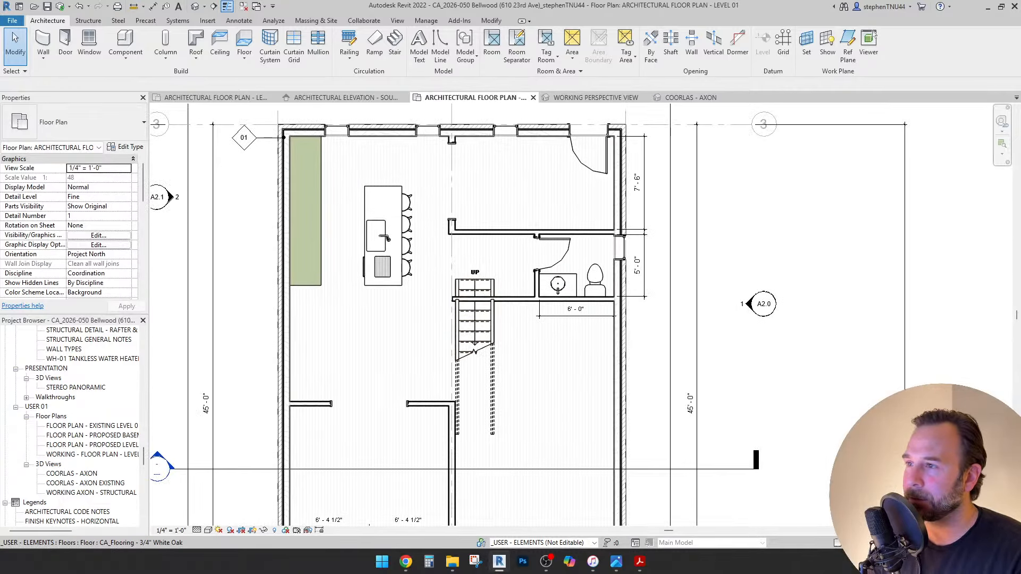
pyautogui.scroll(-3, 515, 155)
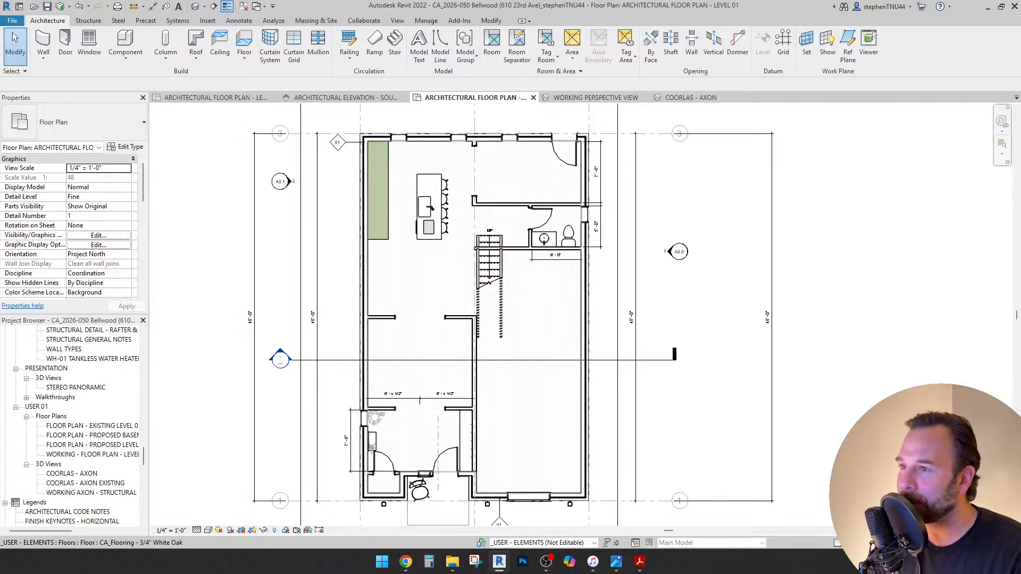
pyautogui.scroll(-3, 520, 387)
pyautogui.scroll(-2, 523, 362)
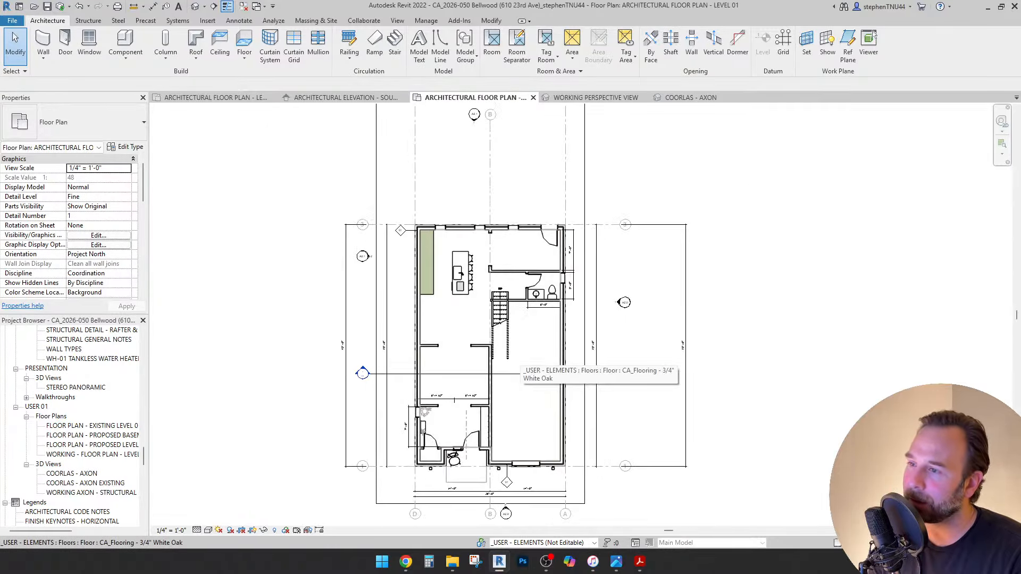
pyautogui.moveTo(524, 362); pyautogui.dragTo(524, 396, button='middle')
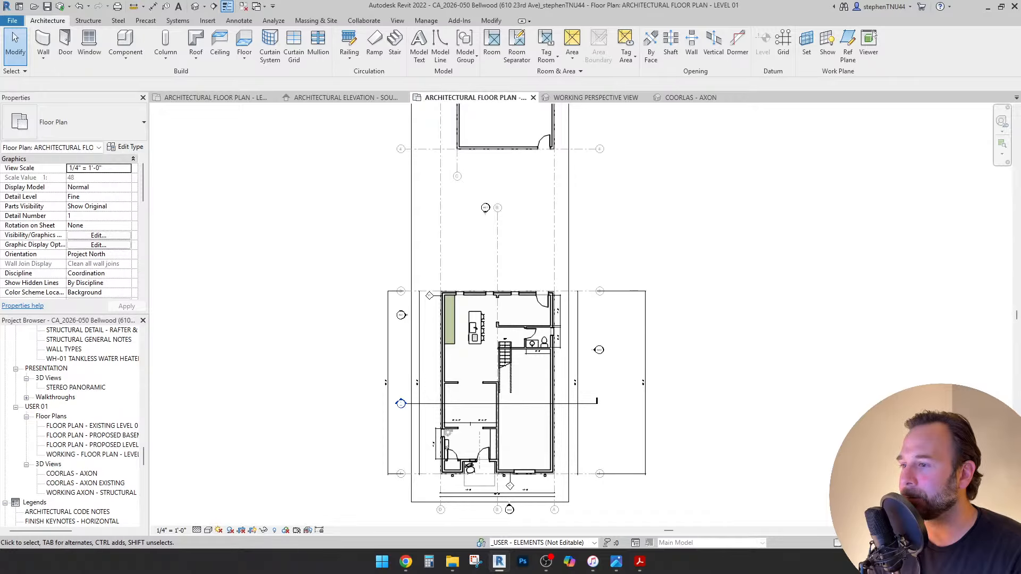
pyautogui.scroll(2, 537, 382)
pyautogui.moveTo(525, 318); pyautogui.dragTo(525, 292, button='middle')
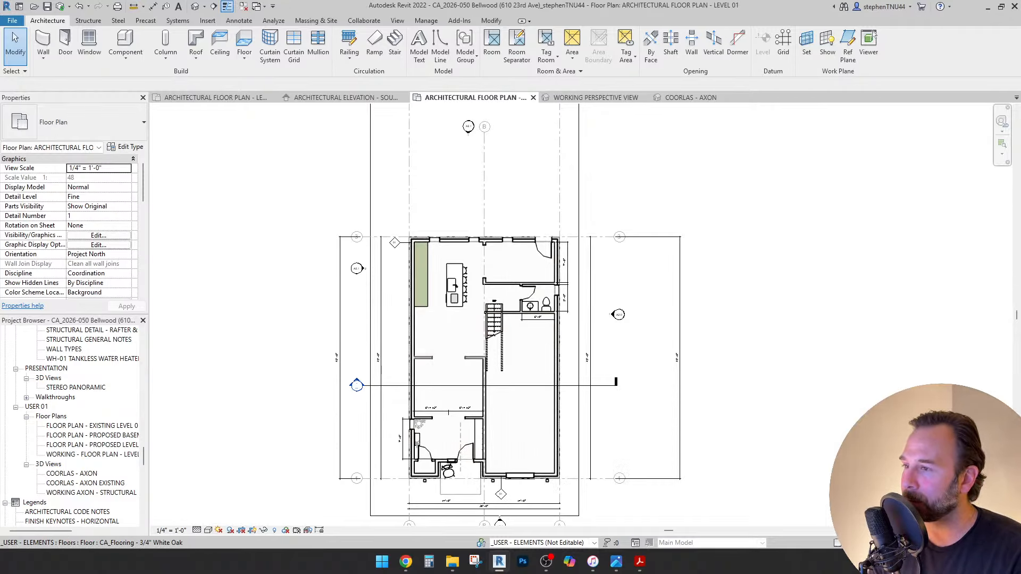
pyautogui.scroll(2, 453, 462)
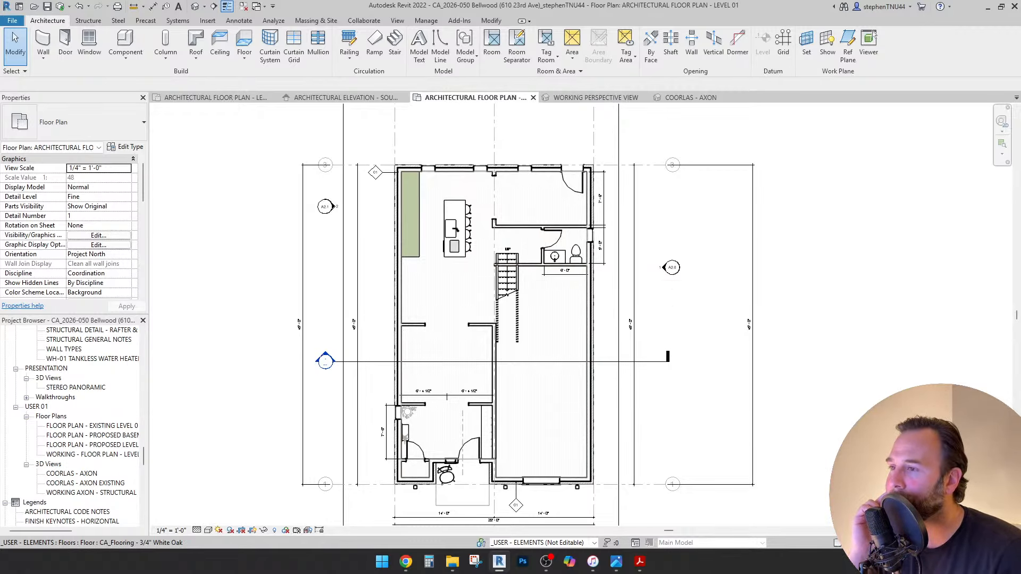
# Centre the whole house in the plan, then switch to the WORKING PERSPECTIVE 3D view.
pyautogui.moveTo(589, 319); pyautogui.dragTo(567, 326, button='middle')
pyautogui.scroll(2, 567, 325)
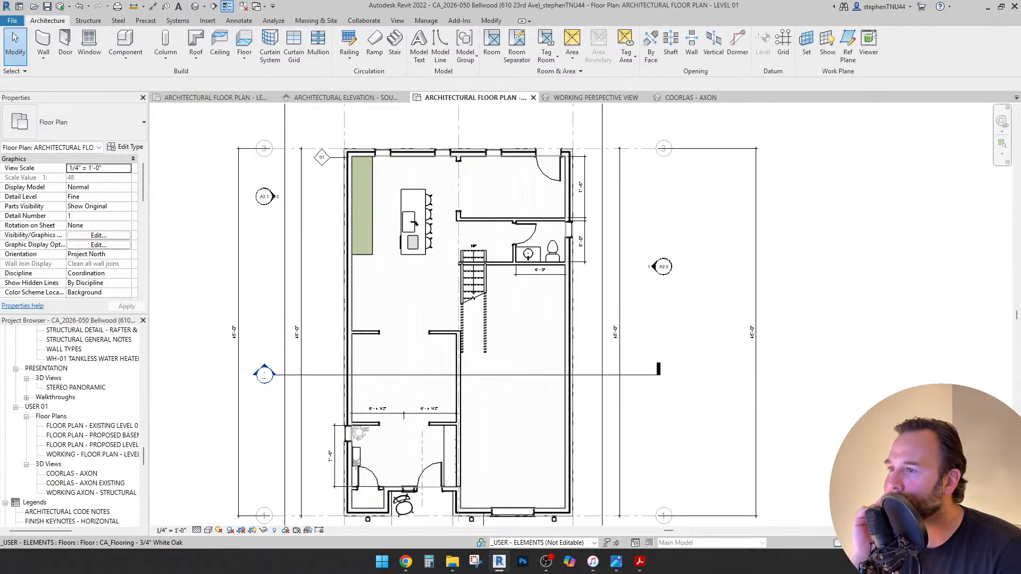
pyautogui.scroll(-3, 488, 396)
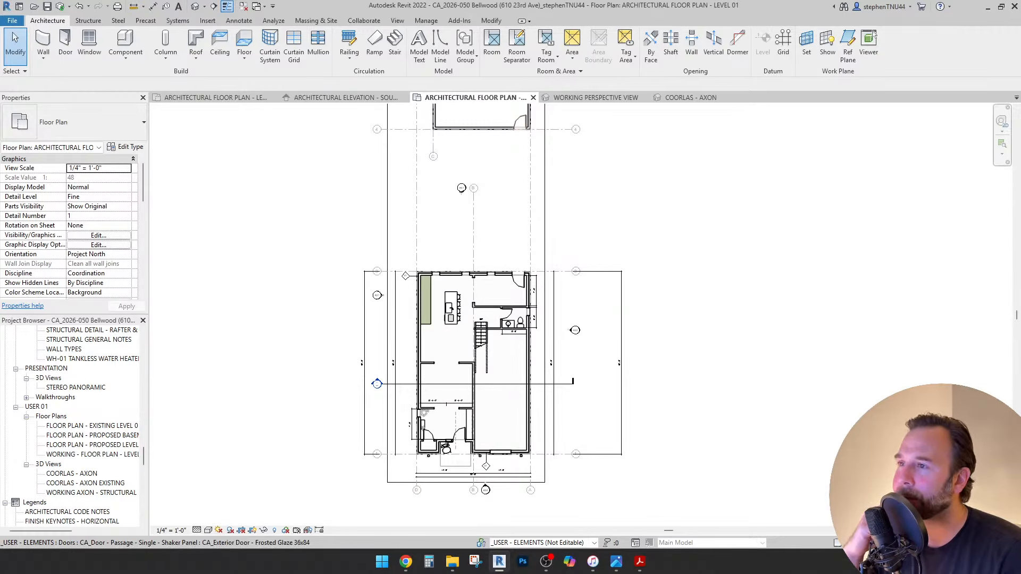
pyautogui.scroll(2, 518, 454)
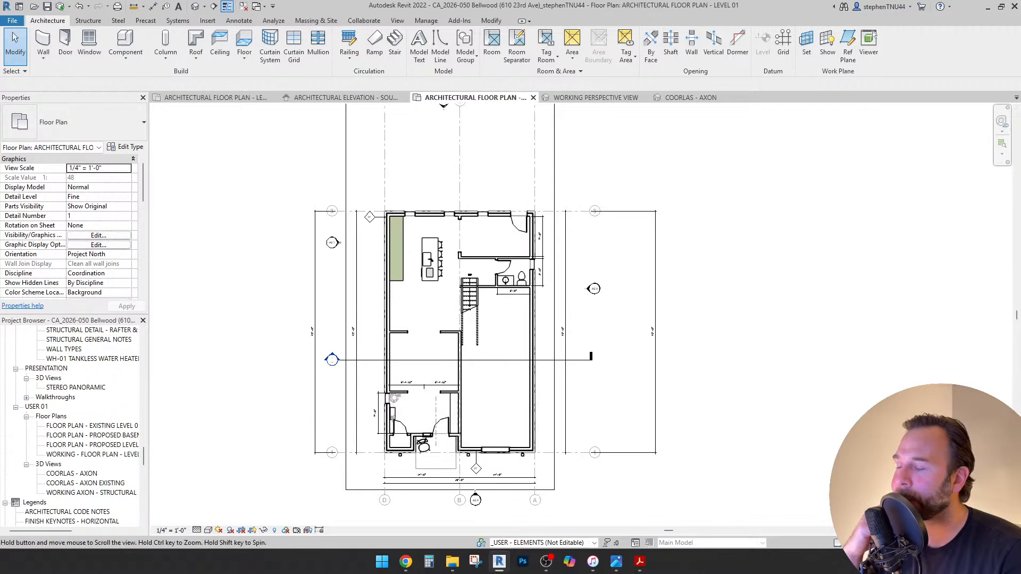
pyautogui.moveTo(459, 332); pyautogui.dragTo(459, 329, button='middle')
pyautogui.scroll(2, 458, 404)
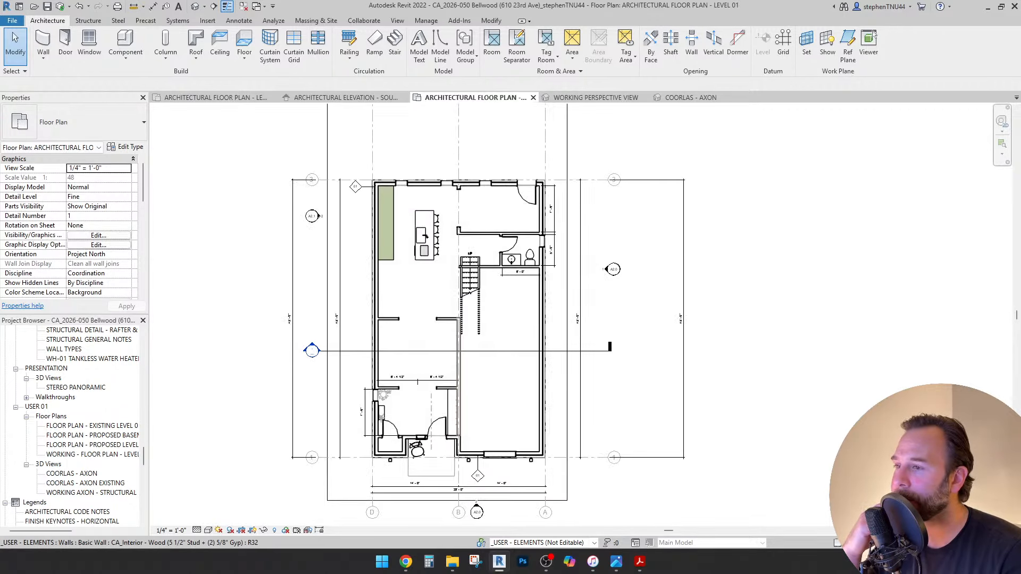
pyautogui.scroll(-1, 421, 302)
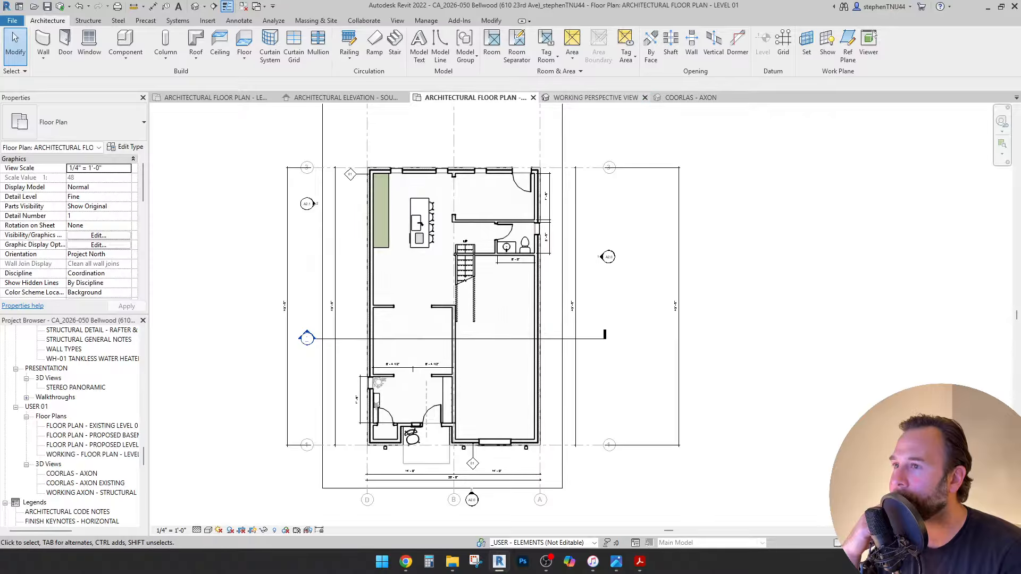
pyautogui.click(596, 98)
# Orbit and pan the perspective camera with the SteeringWheel to look down onto the flat roof.
pyautogui.hotkey('shift', 'w')
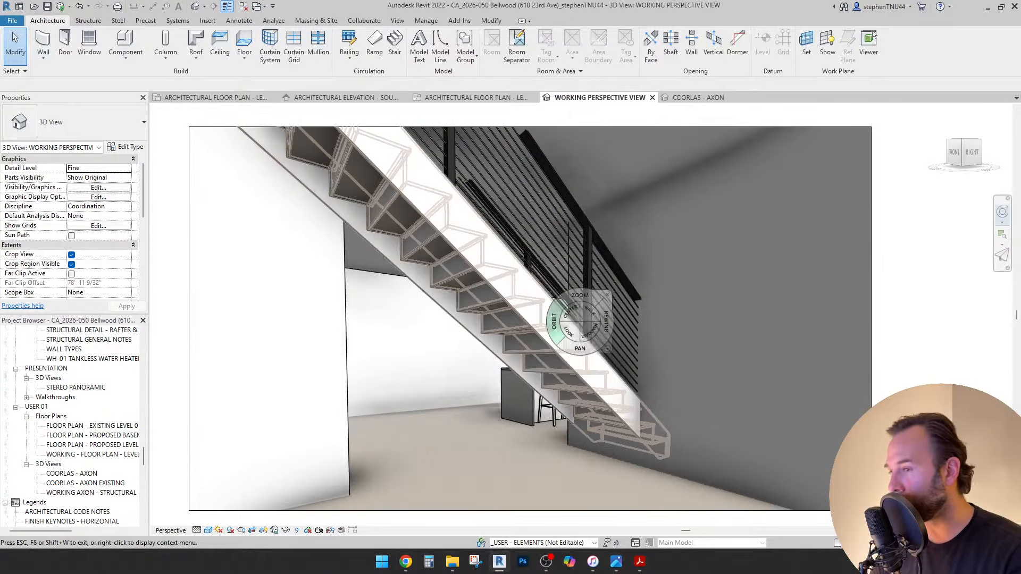
pyautogui.moveTo(527, 349); pyautogui.dragTo(684, 383)
pyautogui.moveTo(512, 371); pyautogui.dragTo(577, 491)
pyautogui.keyDown('ctrl'); pyautogui.moveTo(562, 410); pyautogui.dragTo(355, 409); pyautogui.keyUp('ctrl')
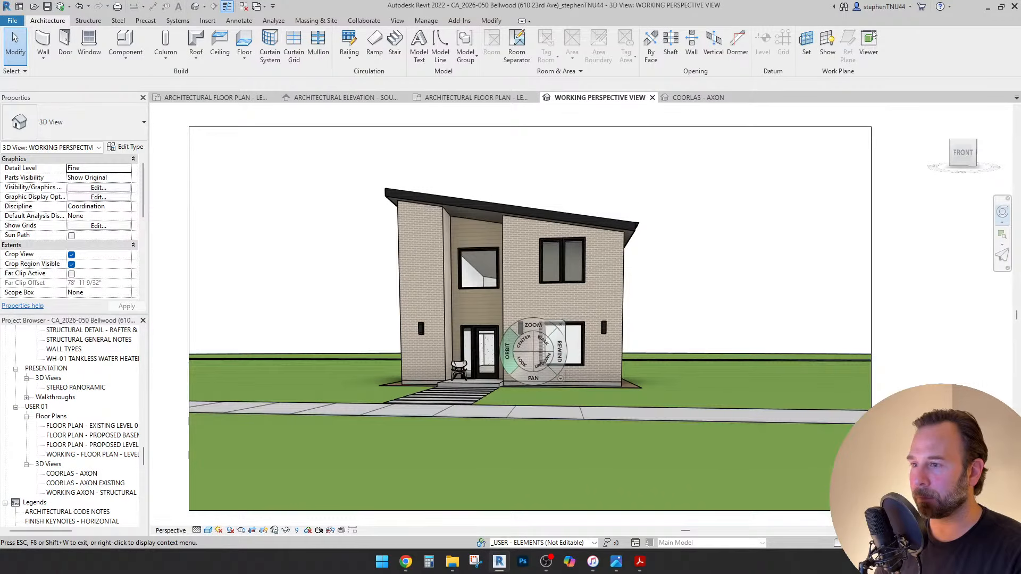
pyautogui.moveTo(508, 351); pyautogui.dragTo(435, 384)
pyautogui.moveTo(508, 378); pyautogui.dragTo(468, 387)
pyautogui.moveTo(569, 382); pyautogui.dragTo(498, 393)
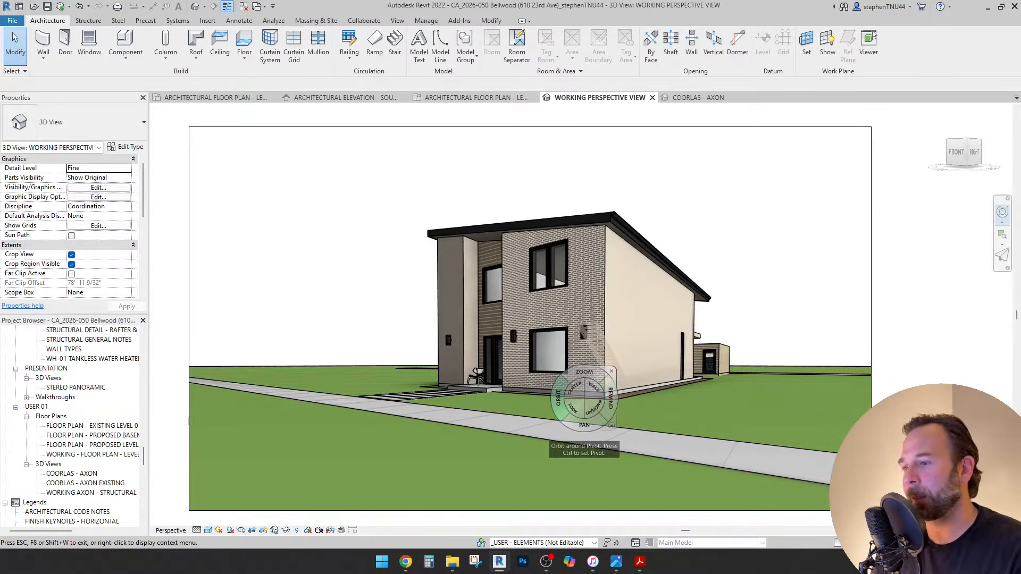
pyautogui.moveTo(713, 372); pyautogui.dragTo(429, 381)
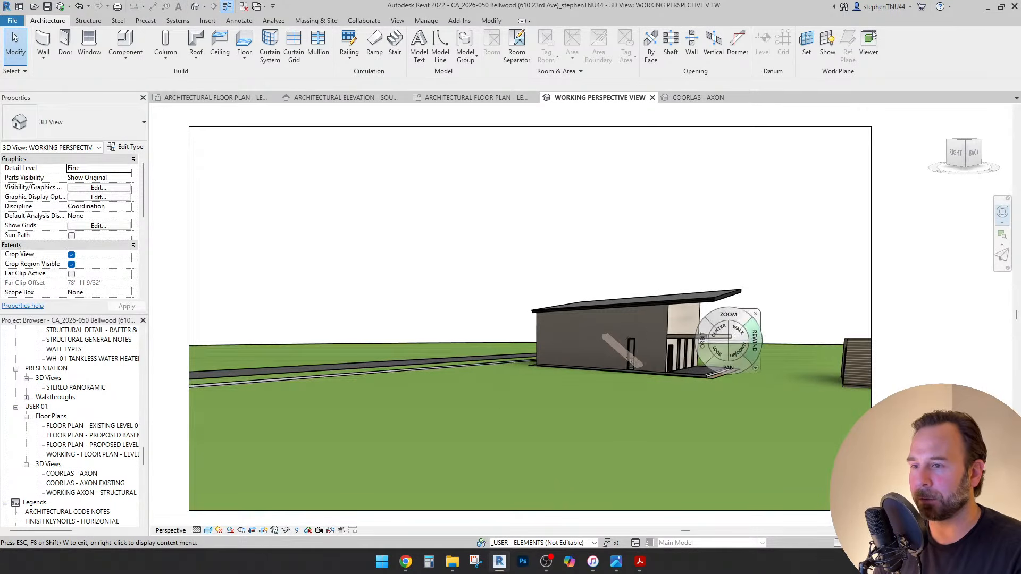
pyautogui.moveTo(721, 372); pyautogui.dragTo(559, 467)
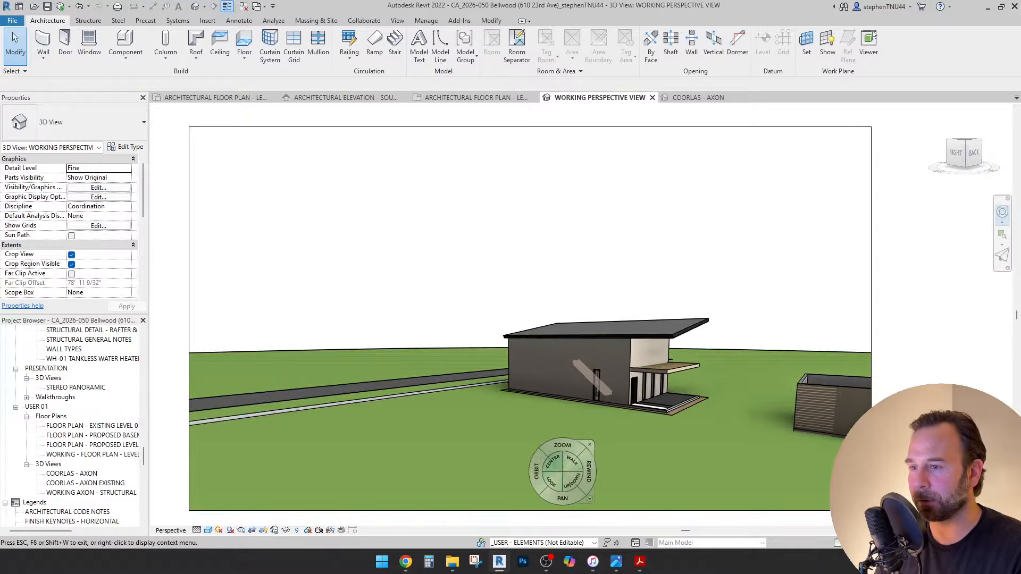
pyautogui.moveTo(674, 408); pyautogui.dragTo(630, 343)
pyautogui.moveTo(624, 345); pyautogui.dragTo(496, 290)
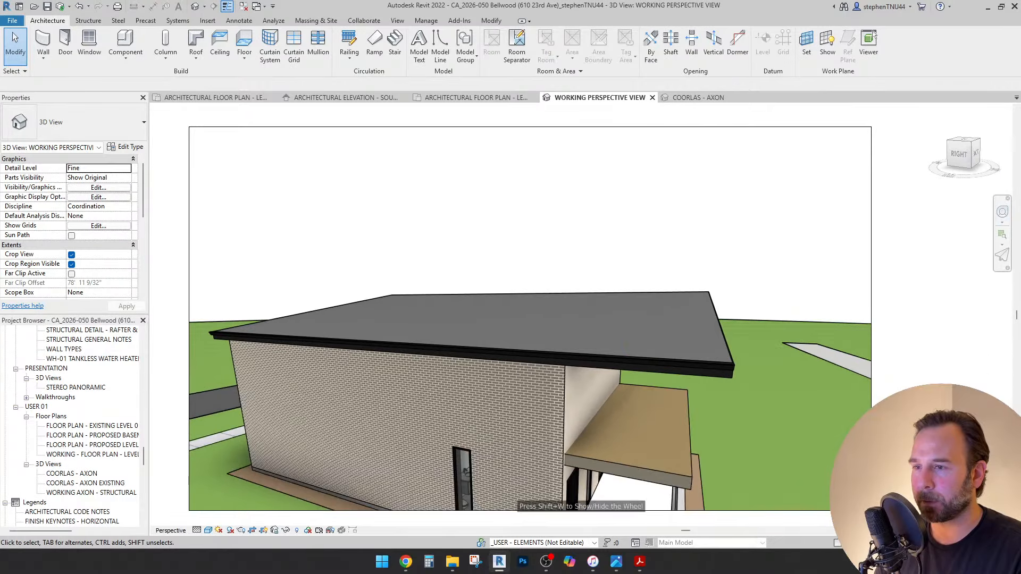
# Offset the roof footprint's right edge 10' inward and finish the footprint sketch.
pyautogui.click(495, 290)
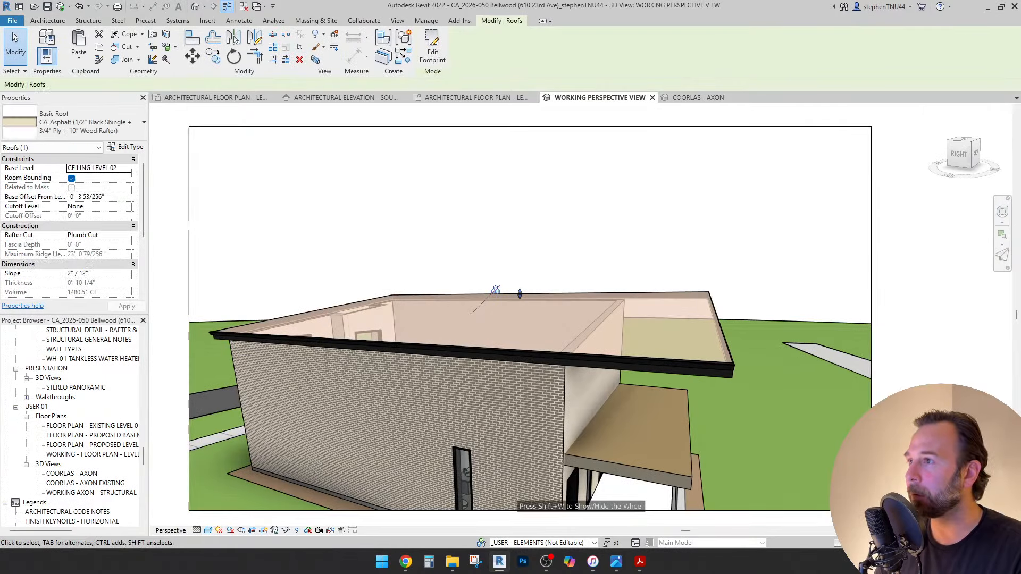
pyautogui.click(433, 51)
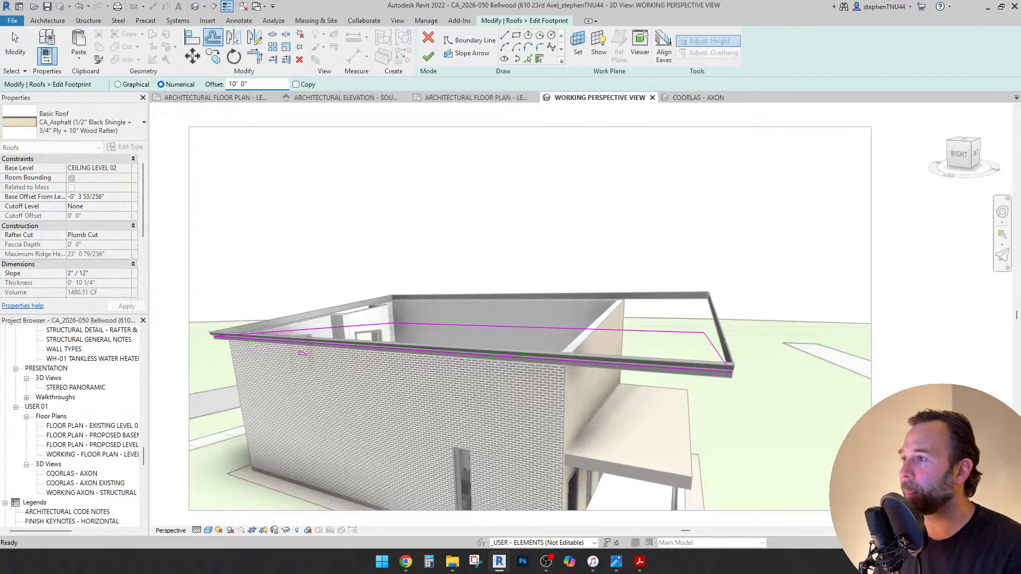
pyautogui.click(717, 352)
pyautogui.scroll(-1, 609, 265)
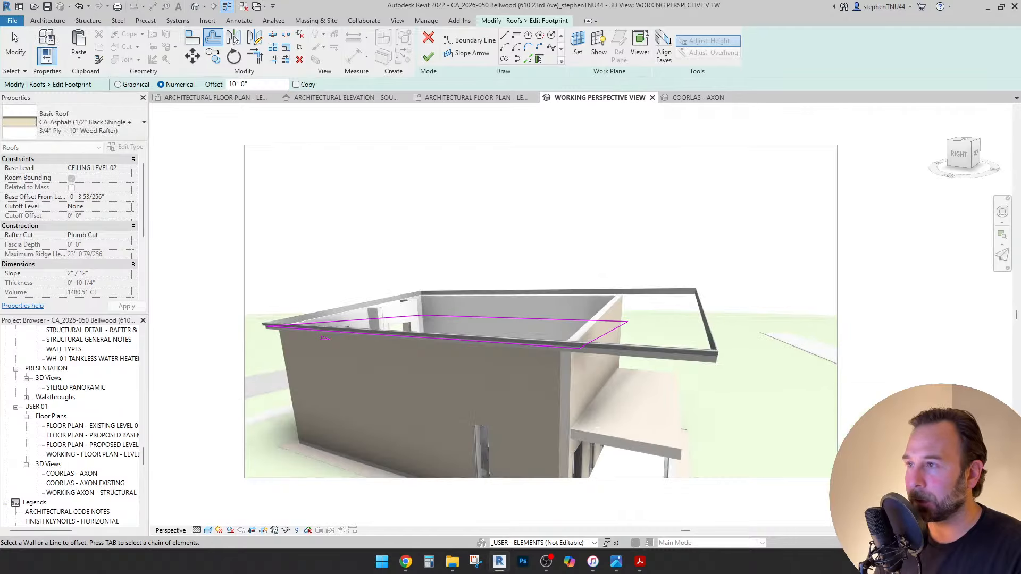
pyautogui.press('Escape')
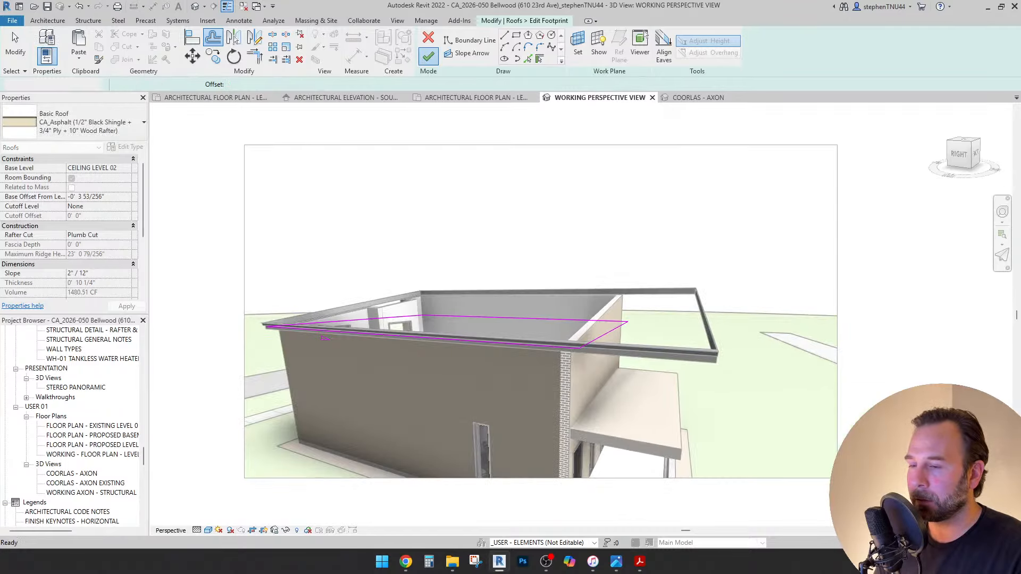
pyautogui.click(428, 55)
# Offset the LEVEL 02 floor's right boundary edge 10' inward, leaving it 1168.40 SF.
pyautogui.doubleClick(679, 453)
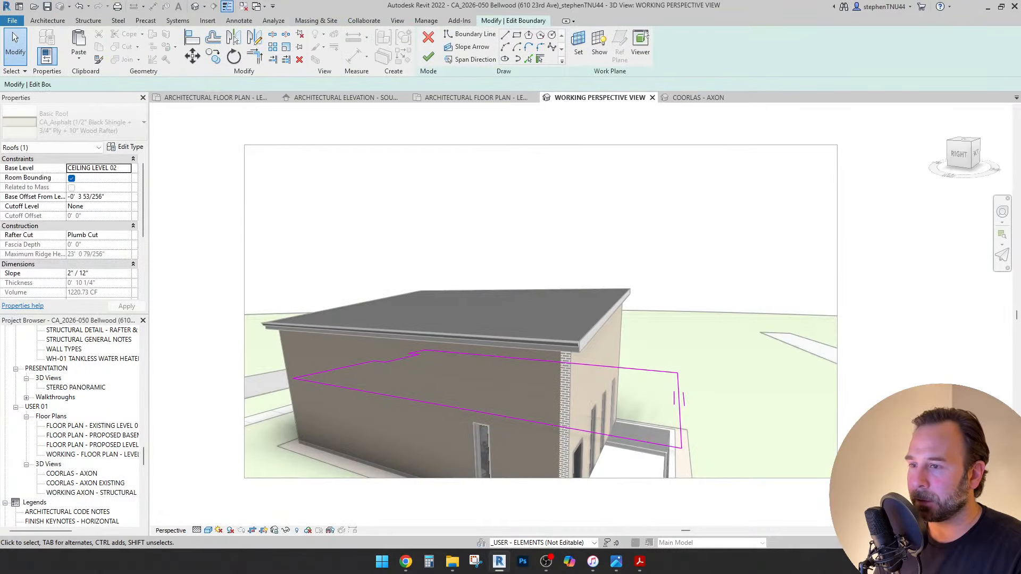
pyautogui.moveTo(703, 461); pyautogui.dragTo(648, 421, button='middle')
pyautogui.press('o')
pyautogui.press('f')
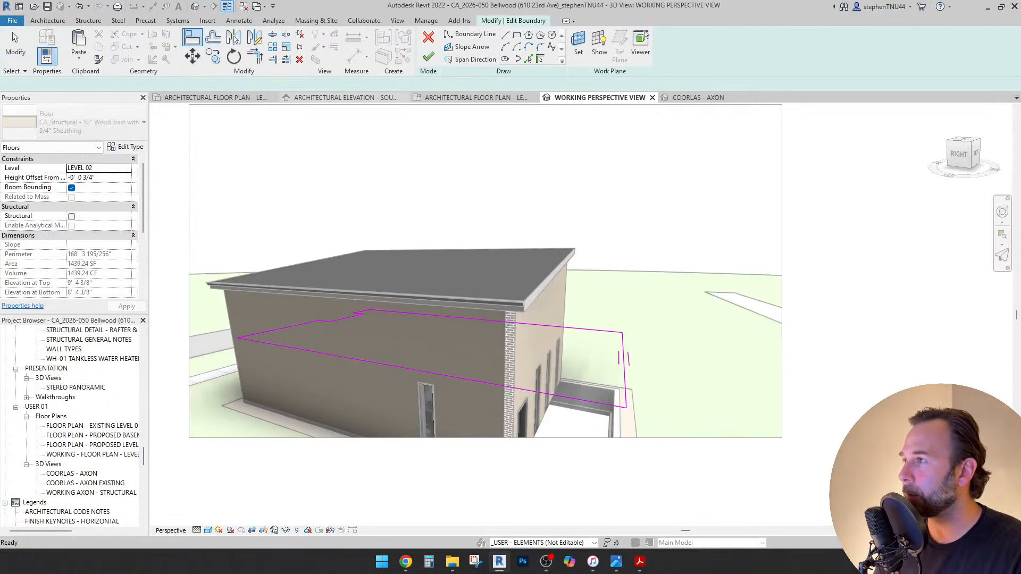
pyautogui.click(622, 366)
pyautogui.moveTo(622, 367); pyautogui.dragTo(573, 312, button='middle')
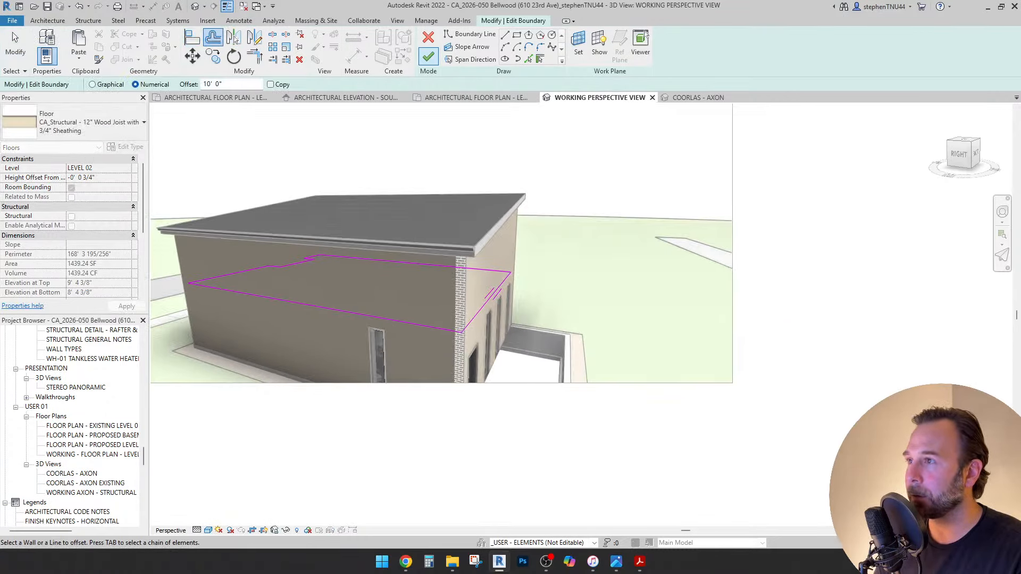
pyautogui.click(428, 56)
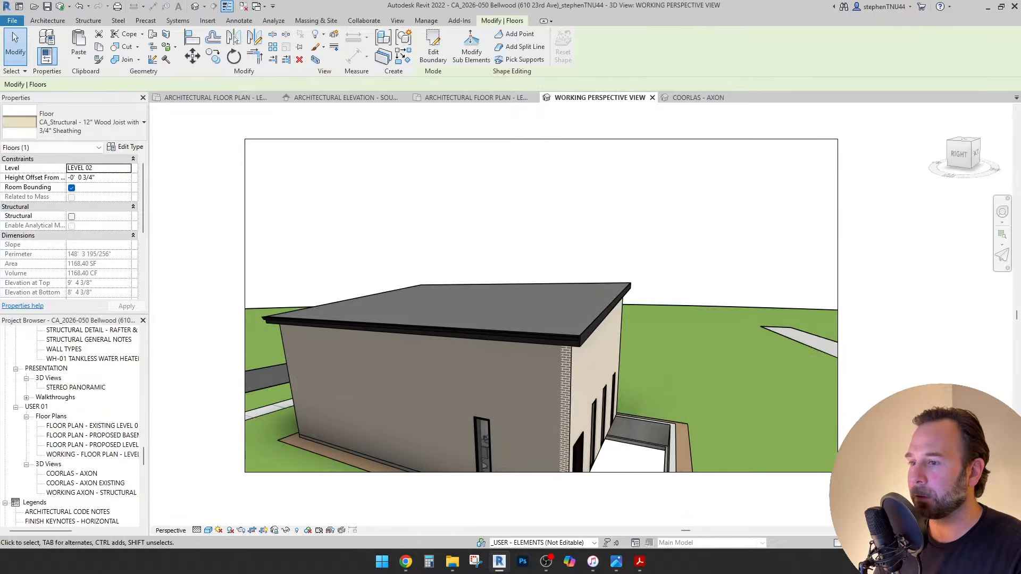
pyautogui.press('F8')
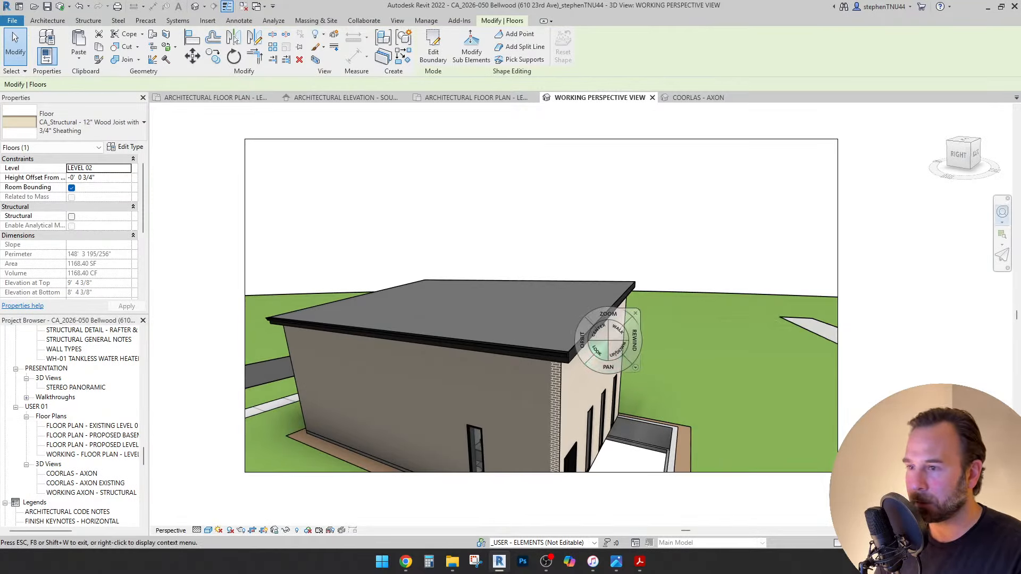
pyautogui.moveTo(597, 350); pyautogui.dragTo(597, 431)
pyautogui.press('Escape')
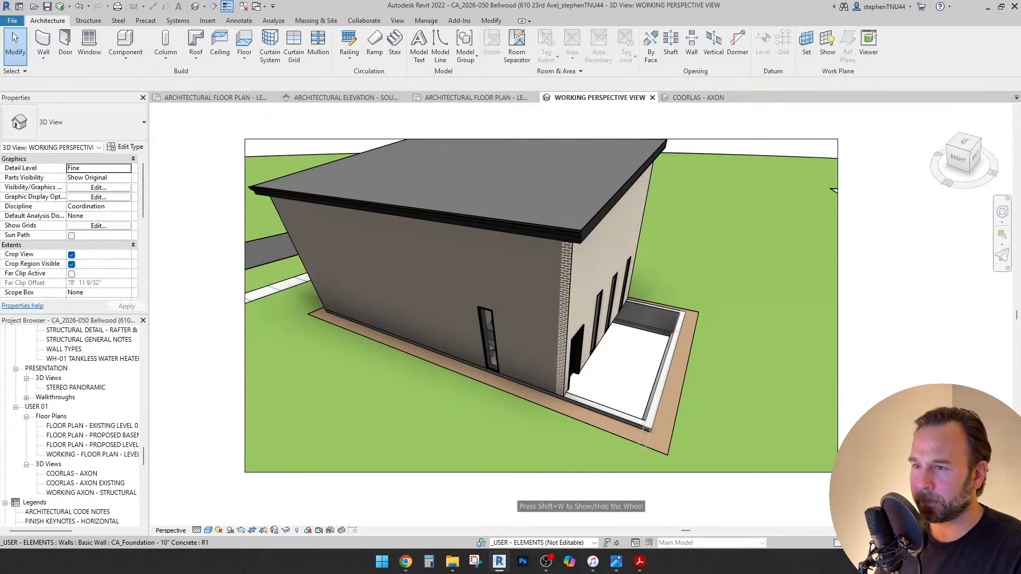
# Move the foundation wall 10' inward.
pyautogui.click(690, 343)
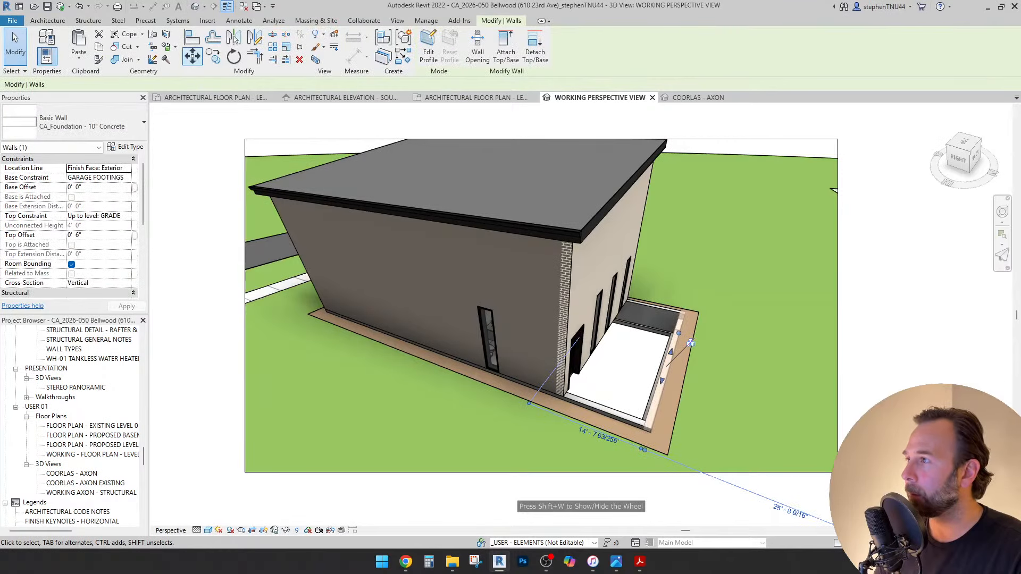
pyautogui.click(740, 417)
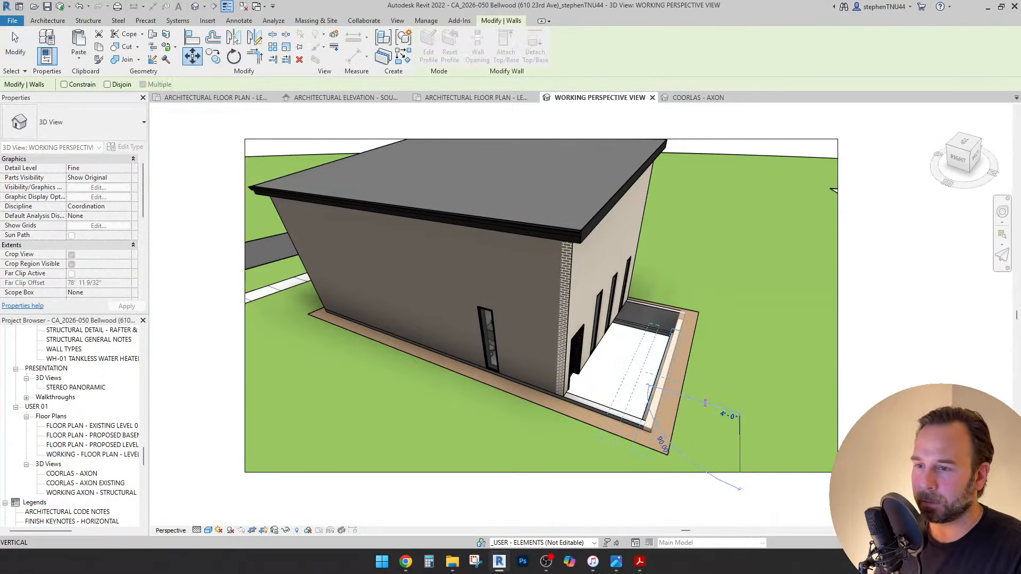
pyautogui.write('1')
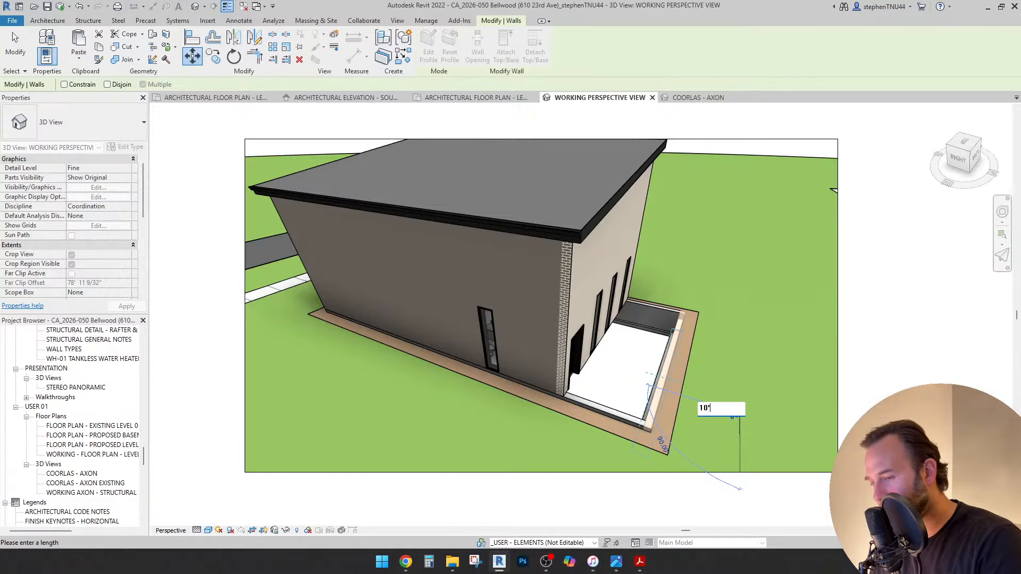
pyautogui.write("0'")
pyautogui.press('Return')
pyautogui.press('Escape')
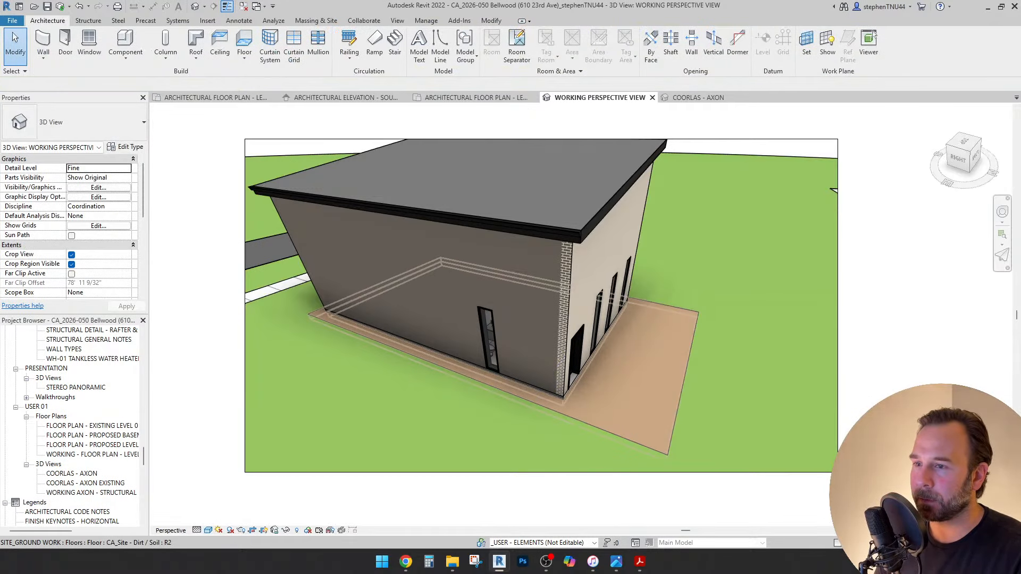
# Edit and finish the CA_Site Dirt pad boundary so it measures 307.96 SF.
pyautogui.click(638, 372)
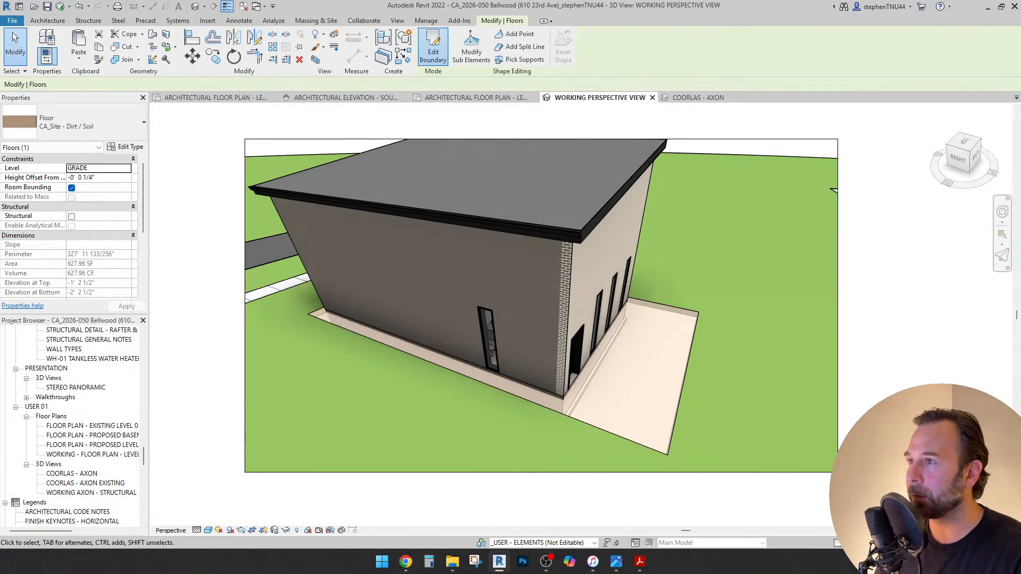
pyautogui.click(434, 48)
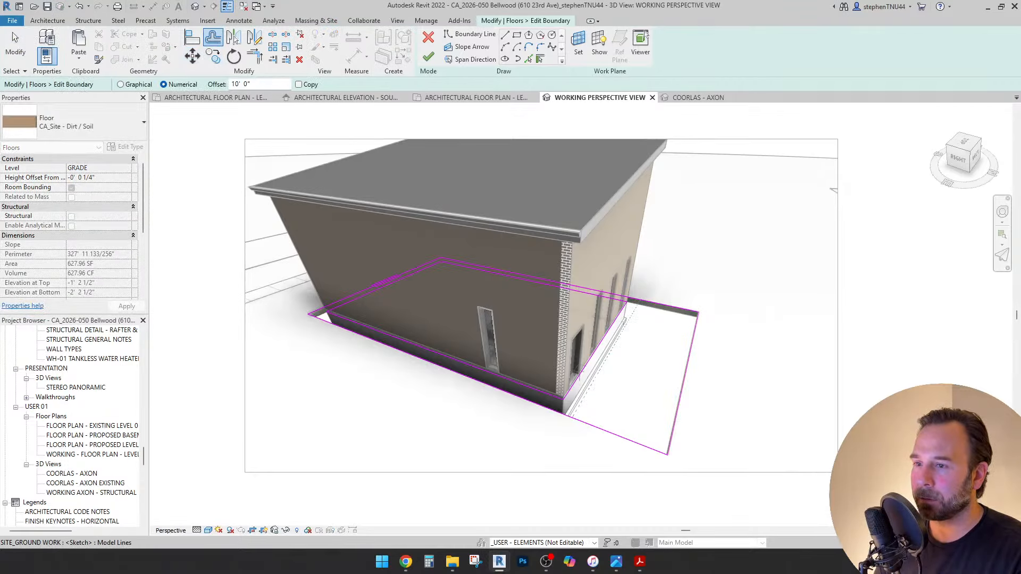
pyautogui.click(428, 57)
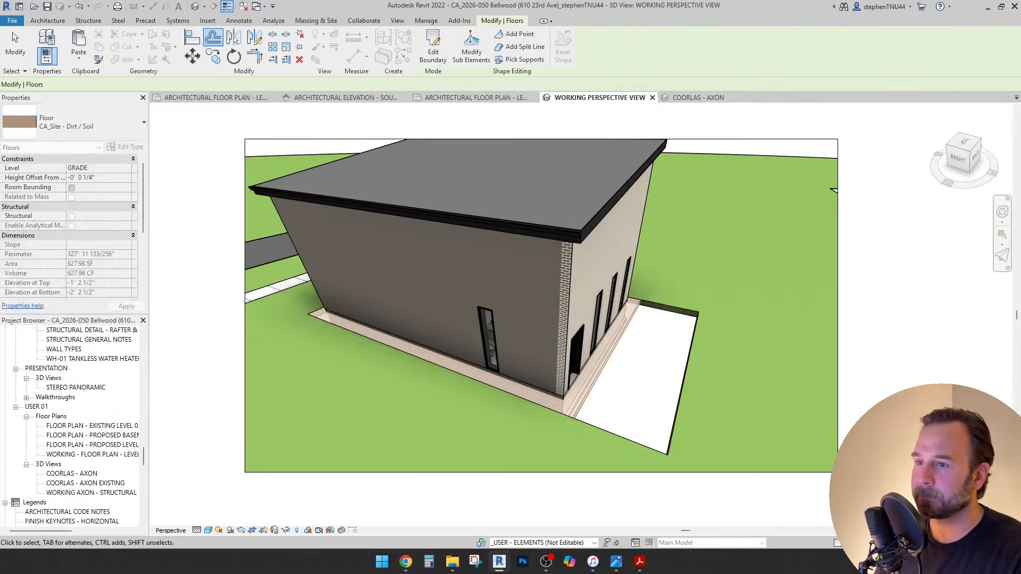
# Edit the grass floor boundary to fill the former entry area and finish it.
pyautogui.doubleClick(580, 420)
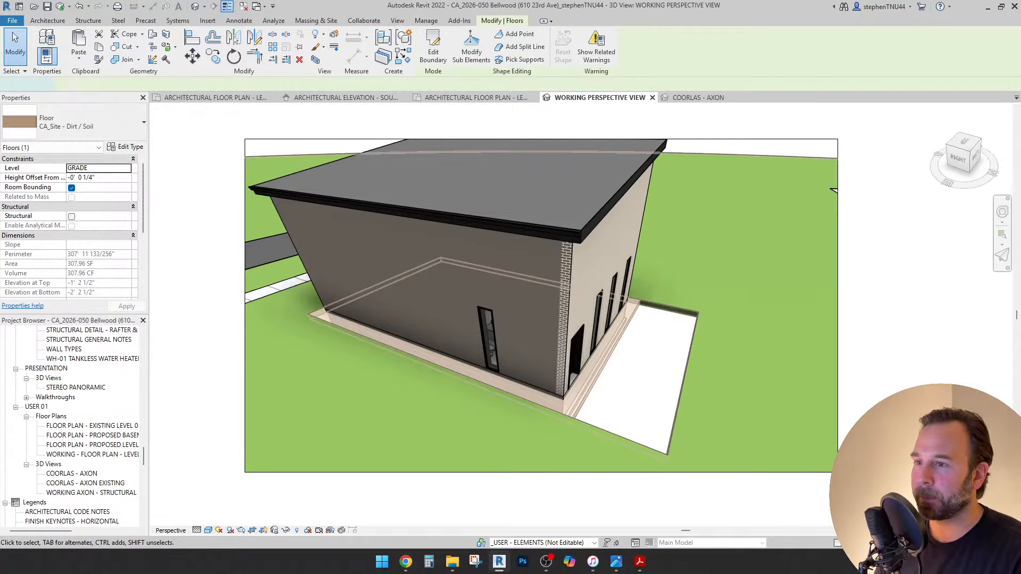
pyautogui.press('a')
pyautogui.press('l')
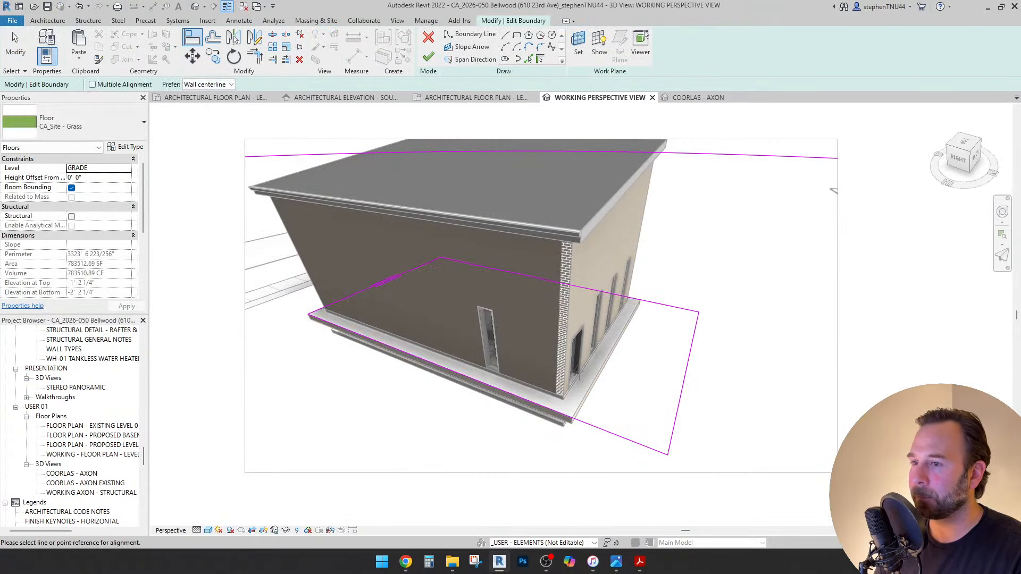
pyautogui.press('o')
pyautogui.press('f')
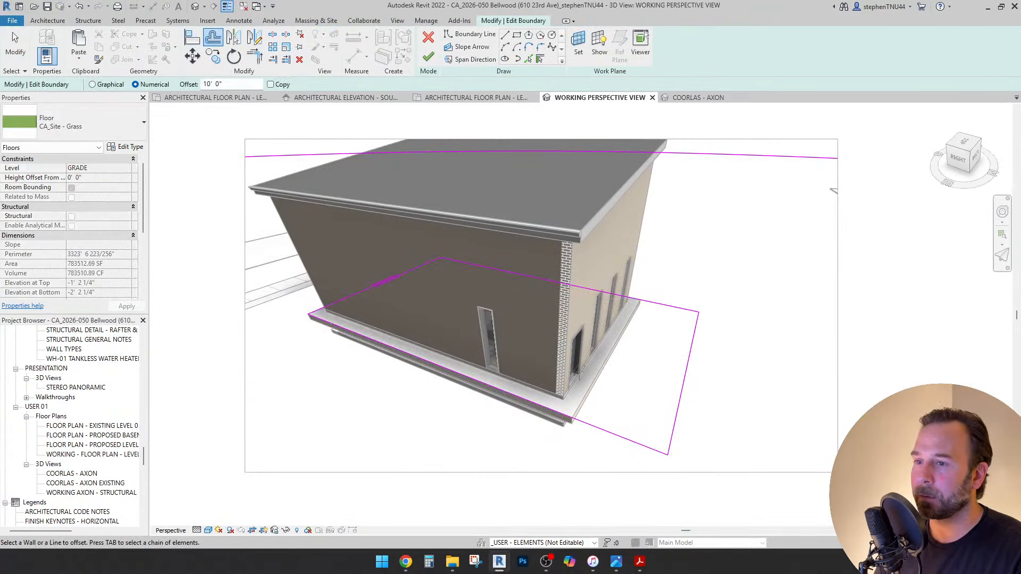
pyautogui.press('Escape')
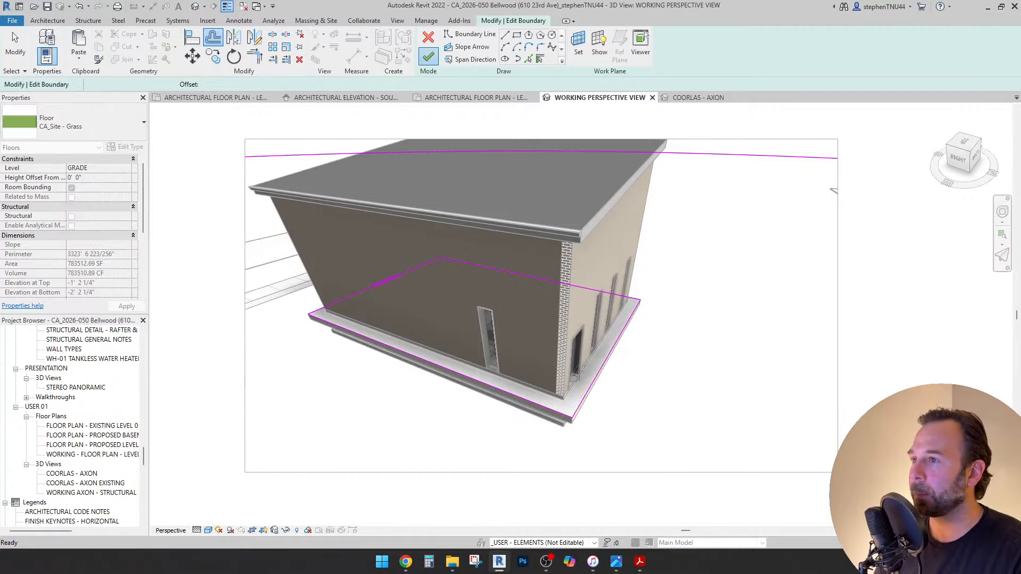
pyautogui.click(428, 56)
pyautogui.press('Escape')
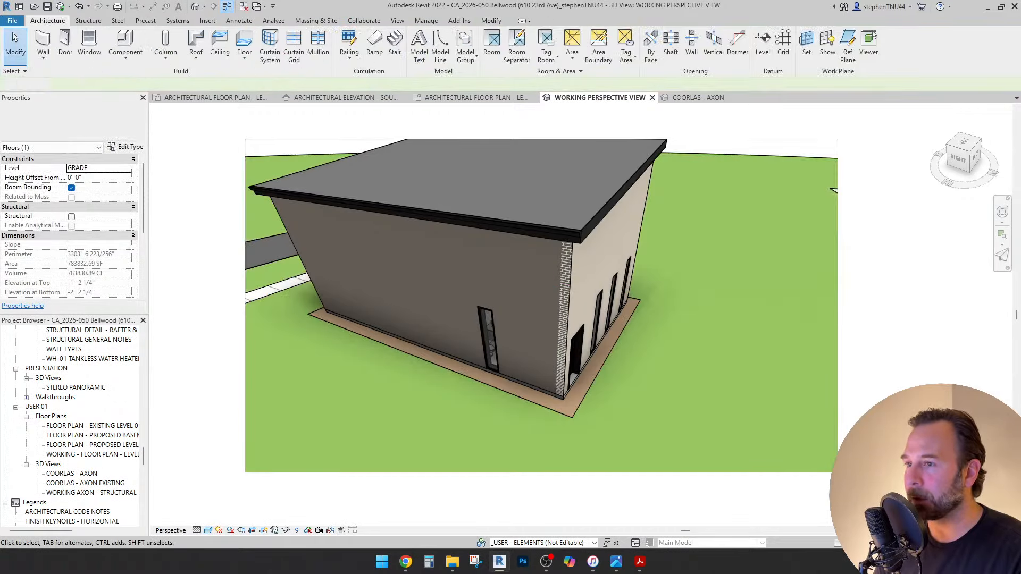
# Set the SITE_TREES workset to Show in Visibility/Graphic Overrides and orbit to the back corner.
pyautogui.keyDown('shift'); pyautogui.moveTo(638, 330); pyautogui.dragTo(534, 308, button='middle'); pyautogui.keyUp('shift')
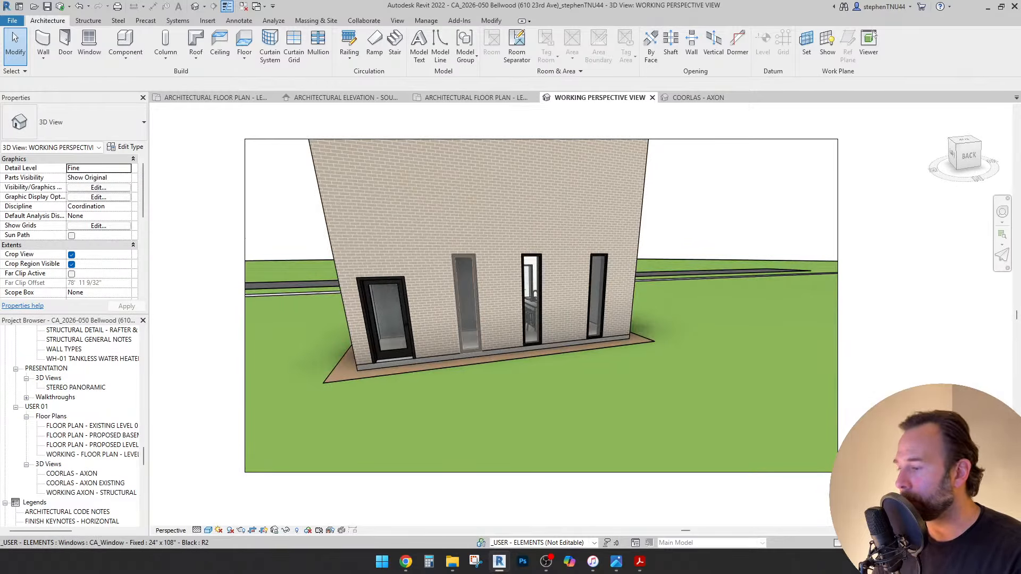
pyautogui.press('v')
pyautogui.press('g')
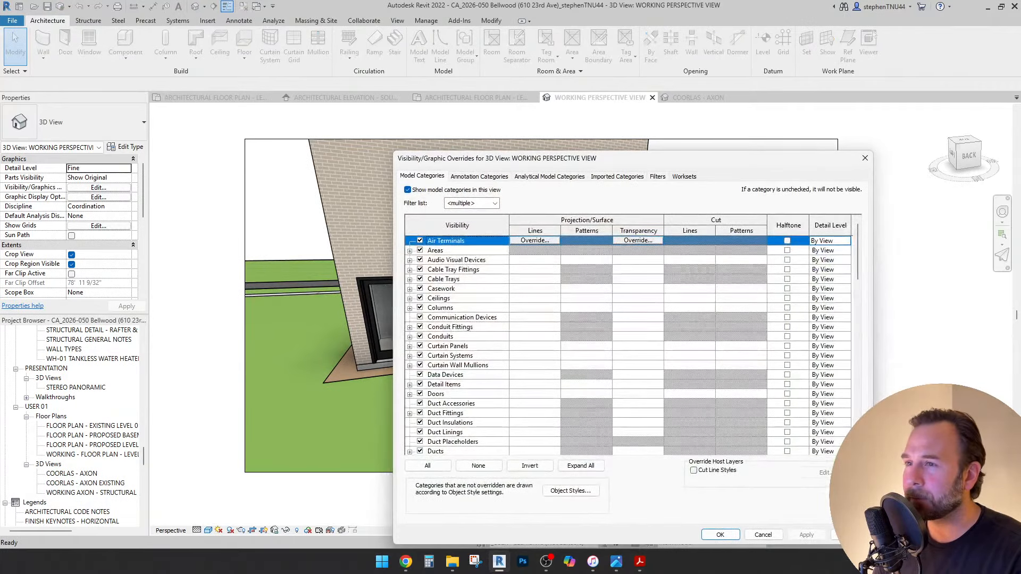
pyautogui.click(684, 176)
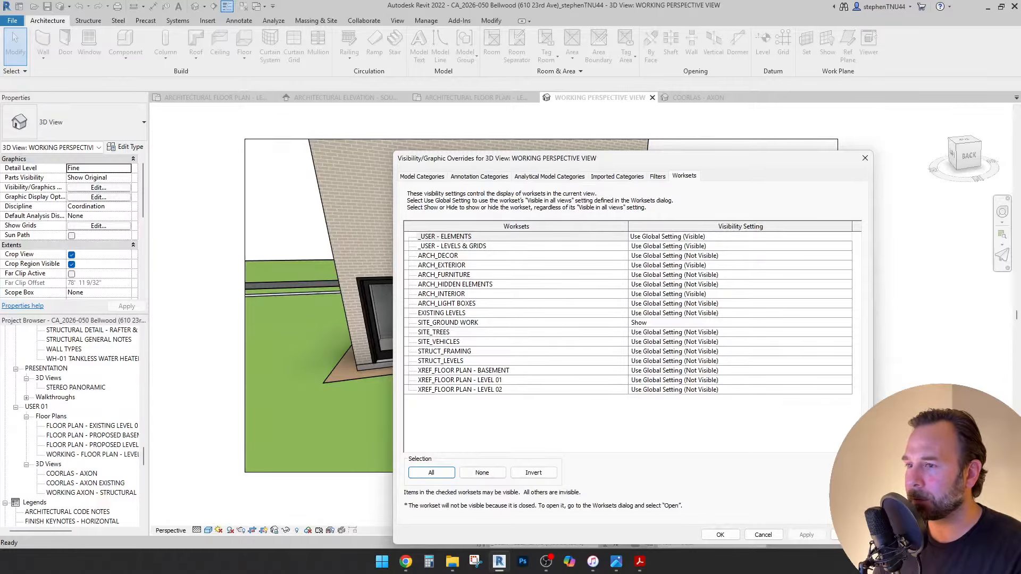
pyautogui.click(680, 332)
pyautogui.click(680, 333)
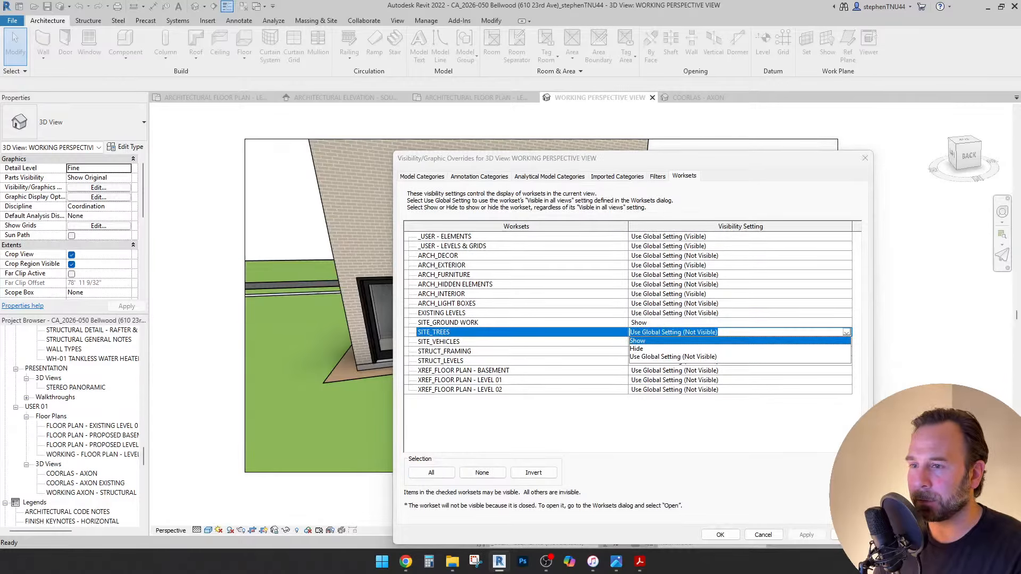
pyautogui.click(678, 349)
pyautogui.click(679, 332)
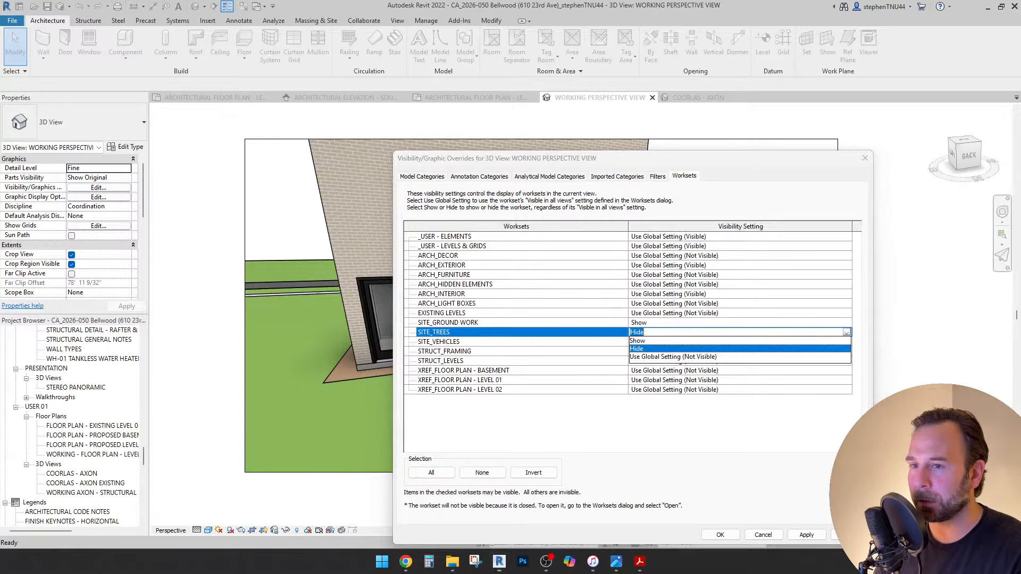
pyautogui.click(678, 341)
pyautogui.click(720, 535)
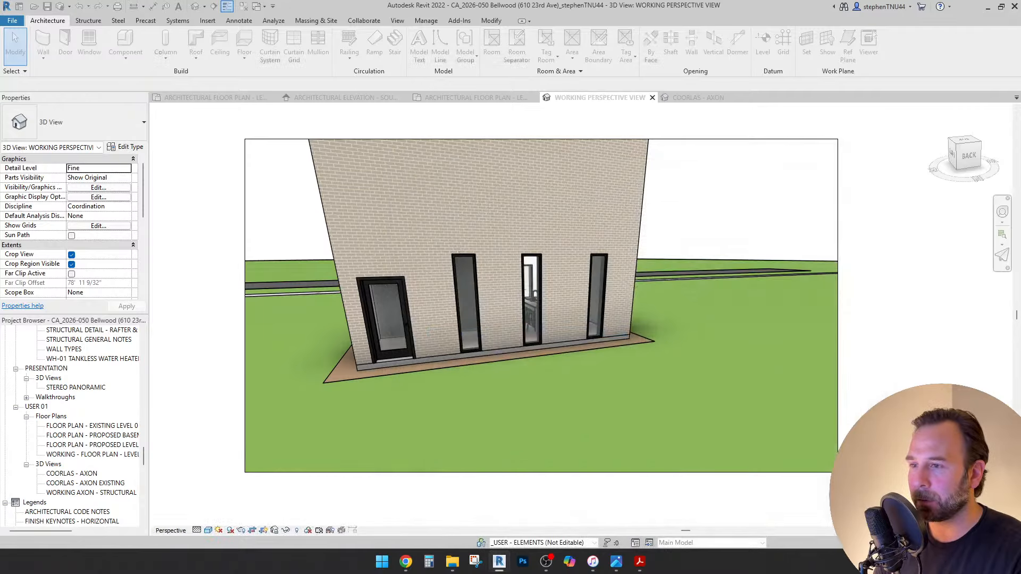
pyautogui.keyDown('shift'); pyautogui.moveTo(532, 319); pyautogui.dragTo(630, 319, button='middle'); pyautogui.keyUp('shift')
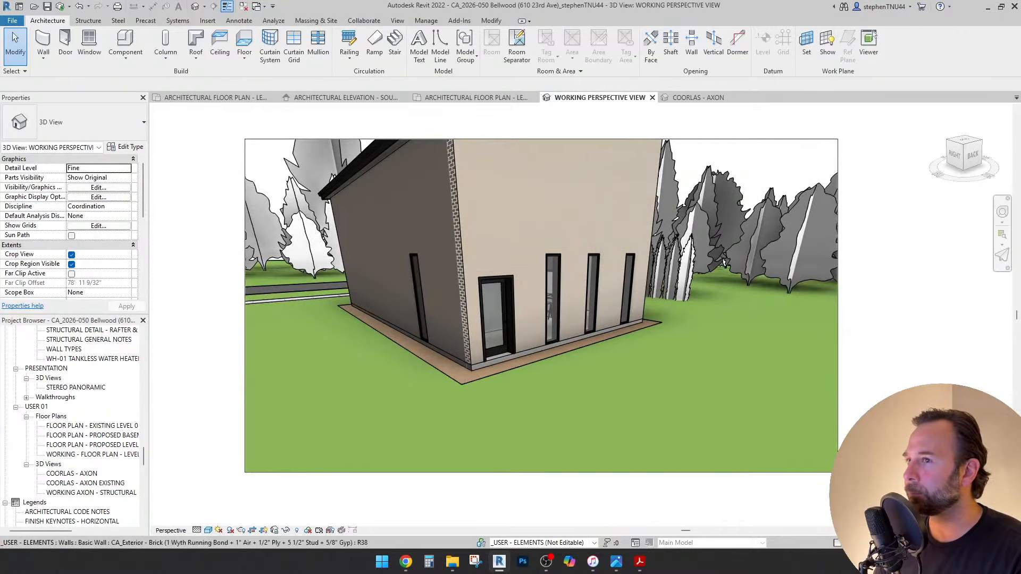
pyautogui.moveTo(143, 456); pyautogui.dragTo(143, 341)
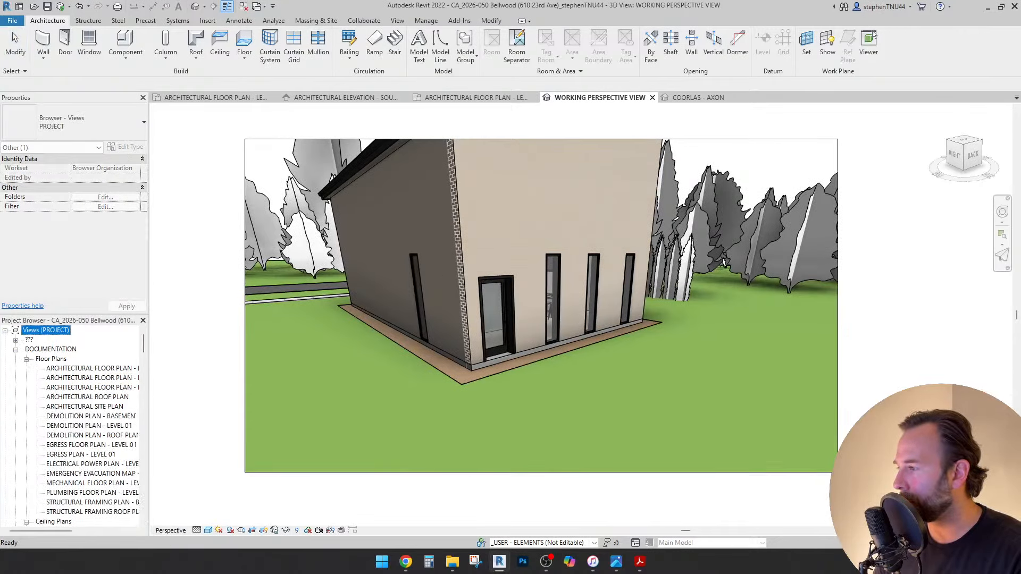
# Open the ARCHITECTURAL SITE PLAN and start placing a component, searching types for 'tree'.
pyautogui.doubleClick(87, 407)
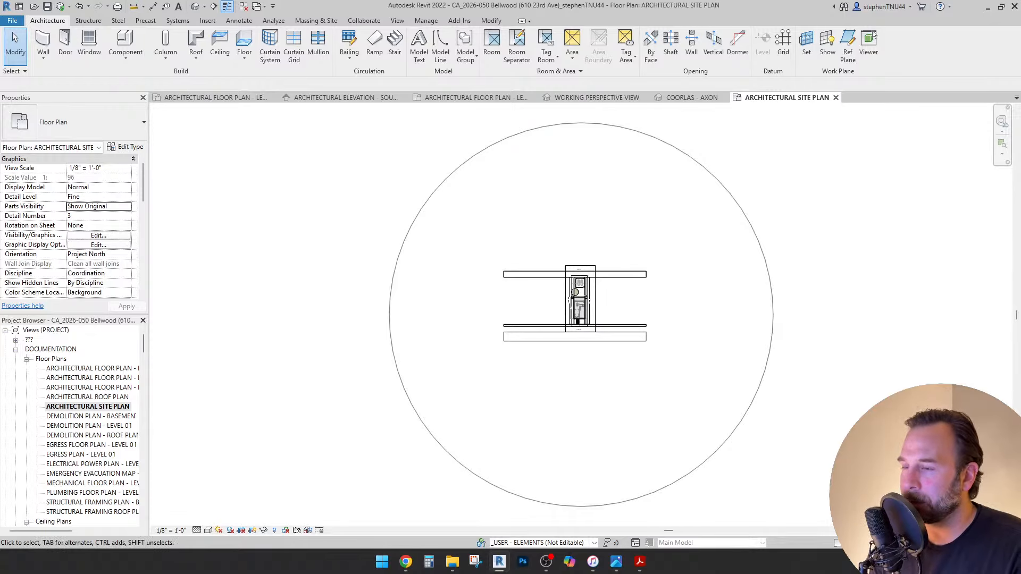
pyautogui.scroll(6, 585, 297)
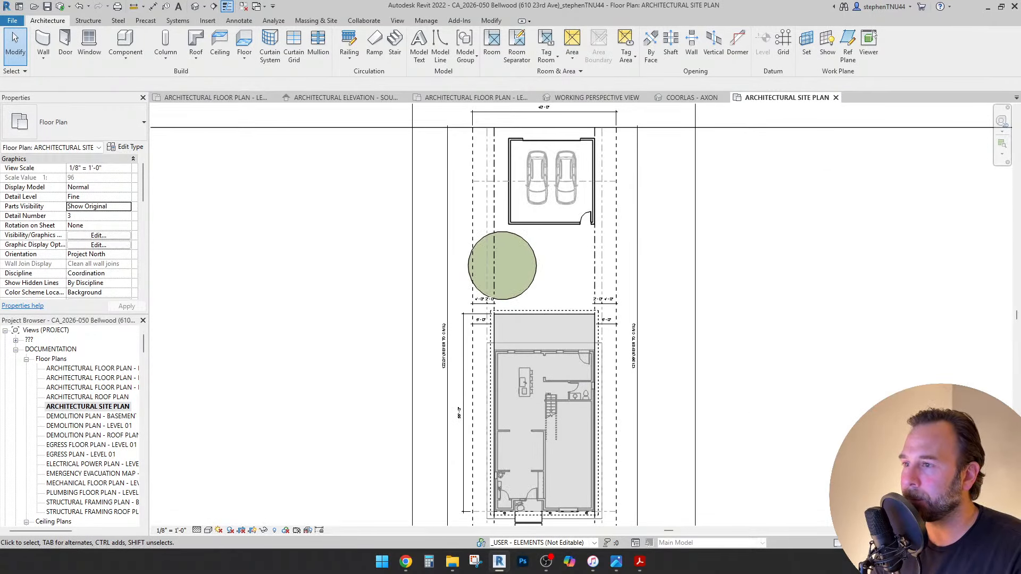
pyautogui.click(126, 58)
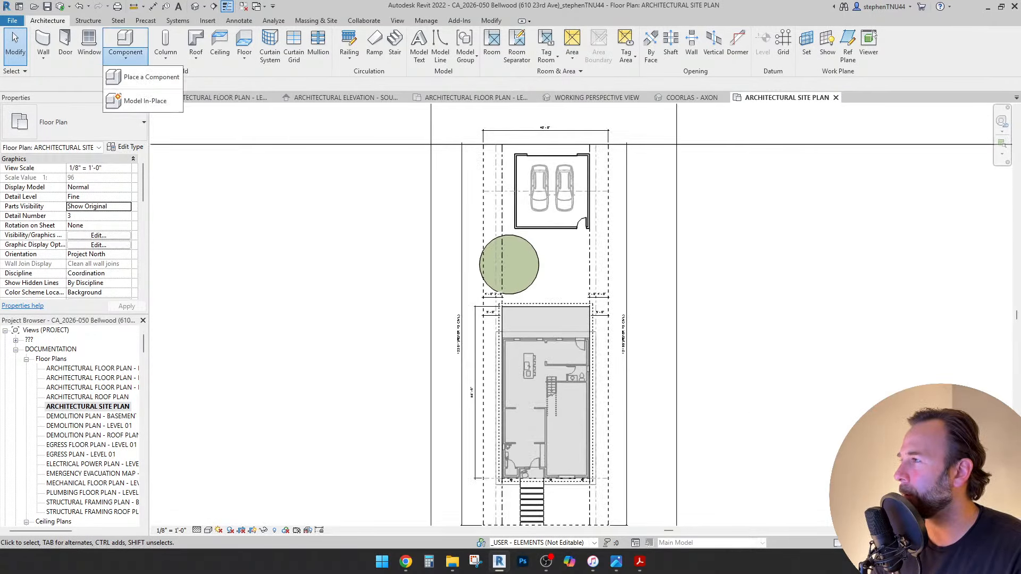
pyautogui.click(152, 80)
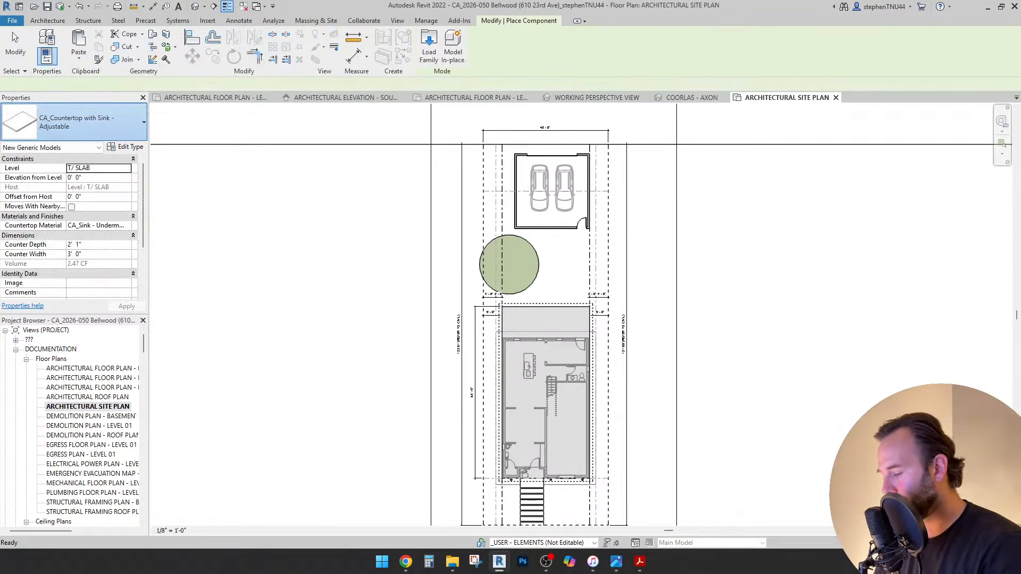
pyautogui.click(75, 122)
pyautogui.write('tree')
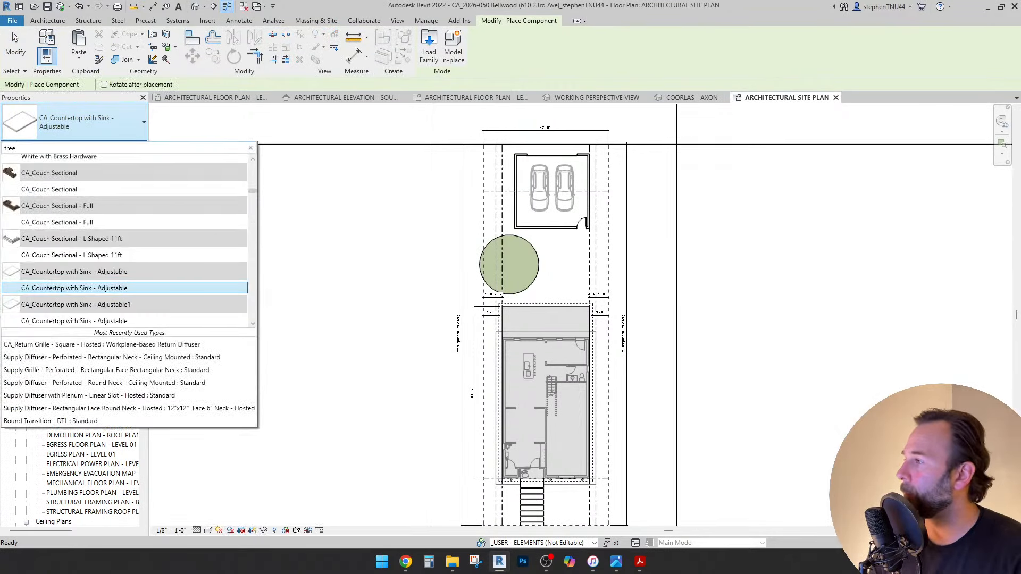
# Browse the tree types and choose Honey Locust.
pyautogui.press('Down')
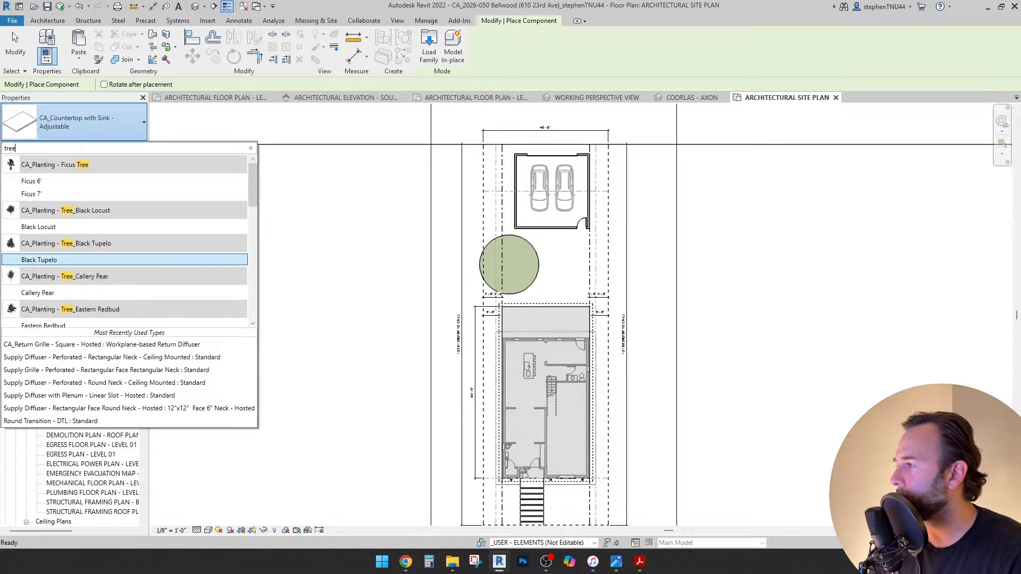
pyautogui.press('Up')
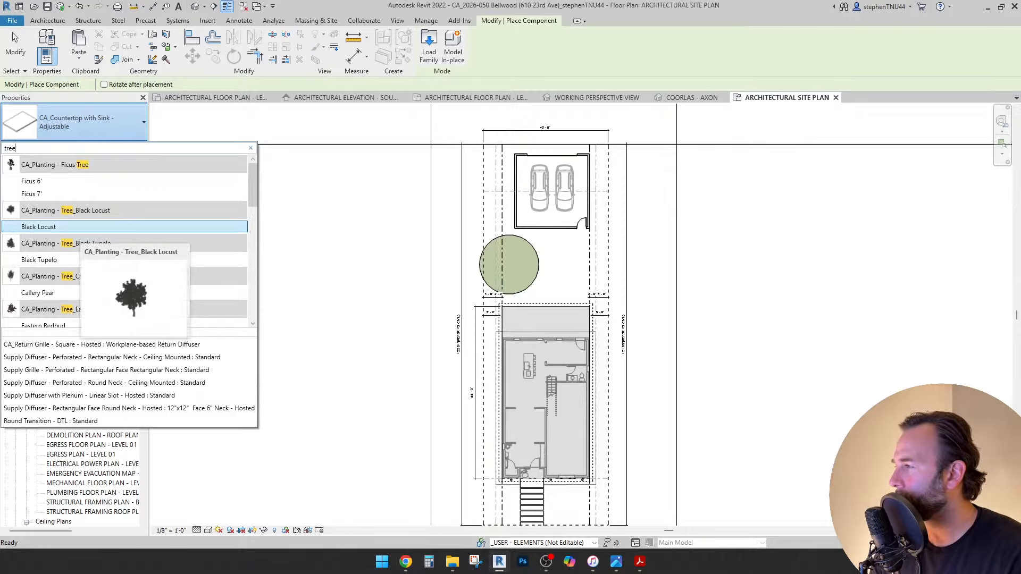
pyautogui.press('Down')
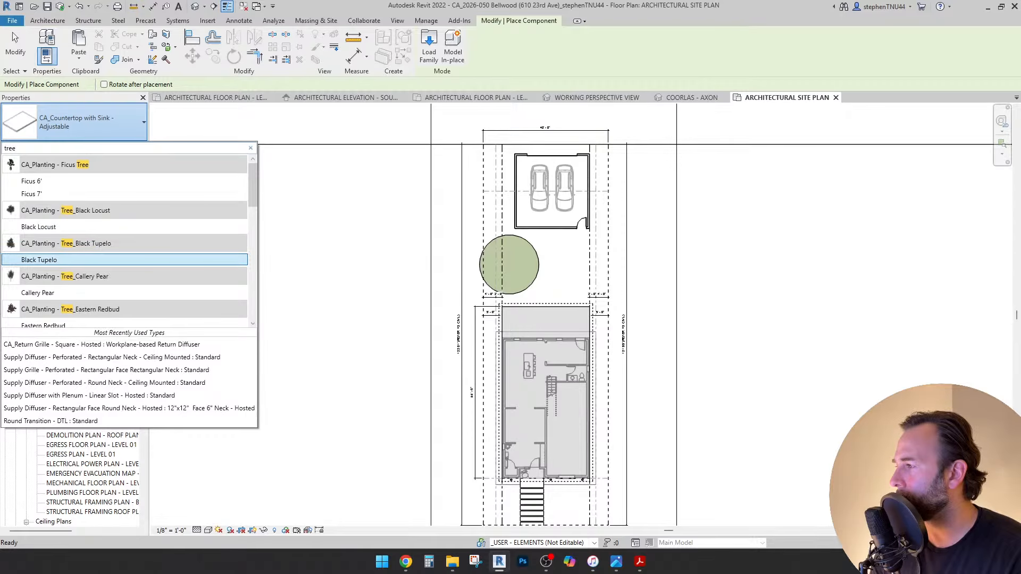
pyautogui.press('Down')
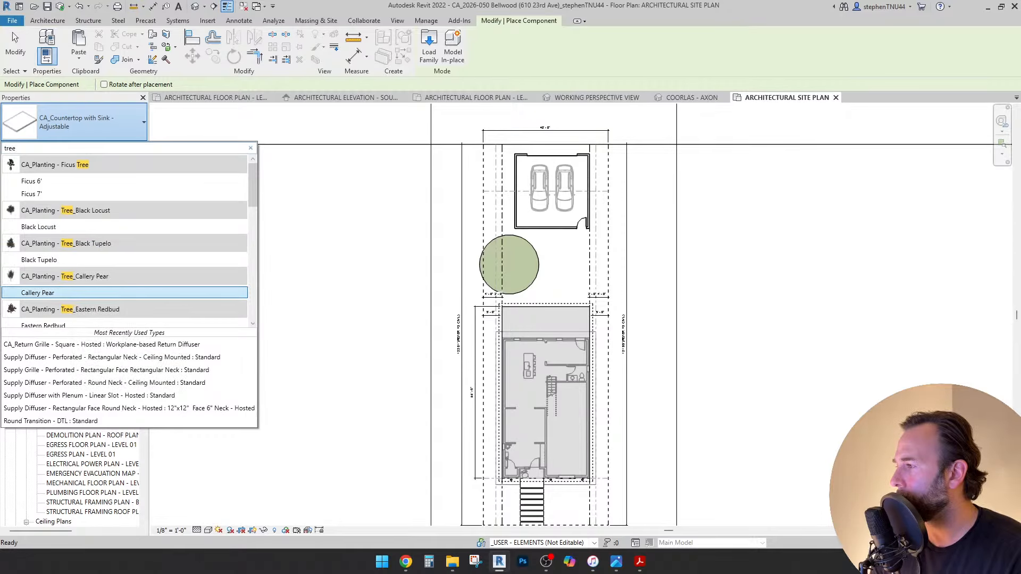
pyautogui.press('Down')
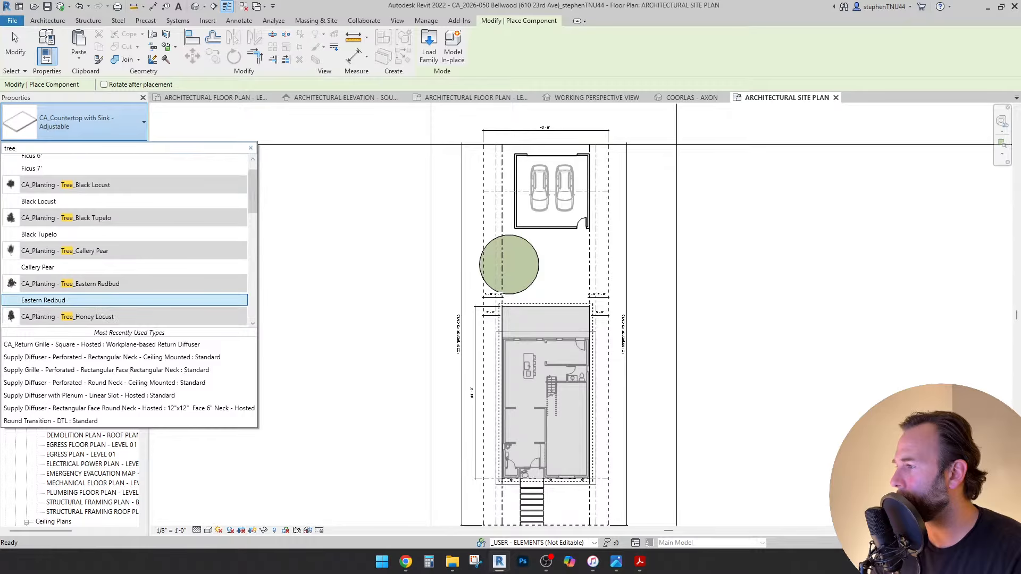
pyautogui.press('Down')
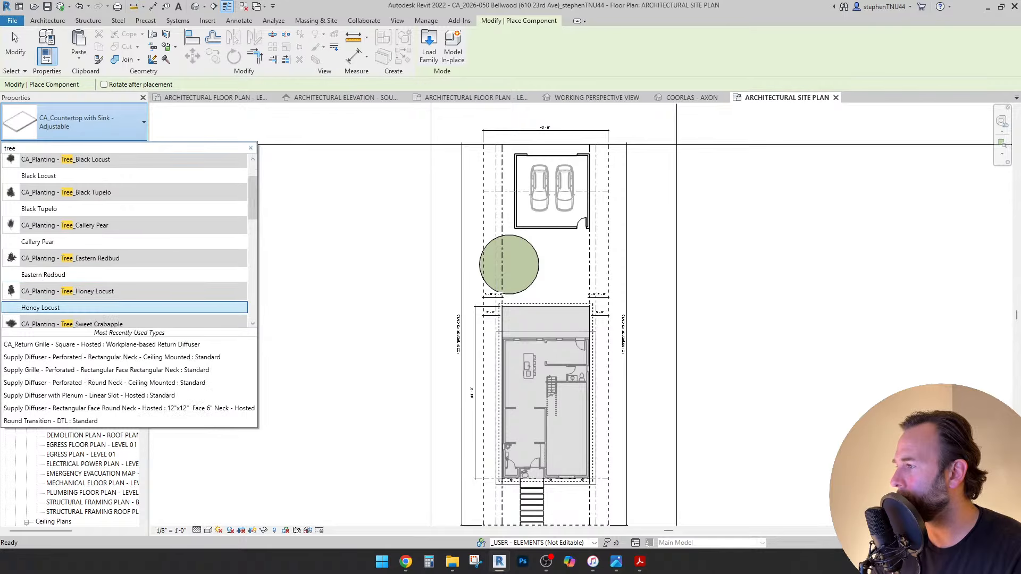
pyautogui.press('Down')
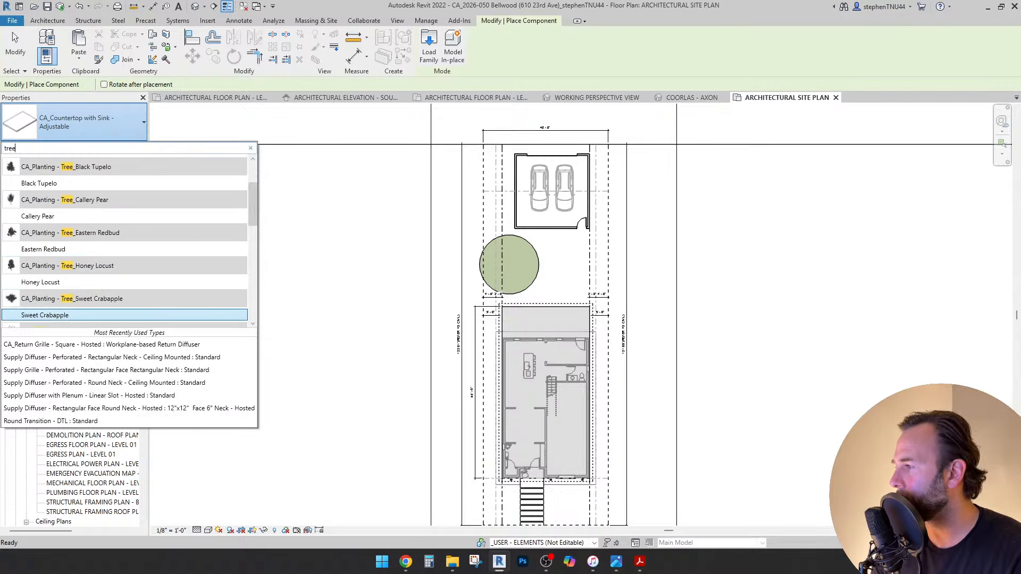
pyautogui.press('Up')
pyautogui.press('Return')
# Set the tree's level to GRADE and place it beside the existing green tree circle.
pyautogui.scroll(5, 543, 280)
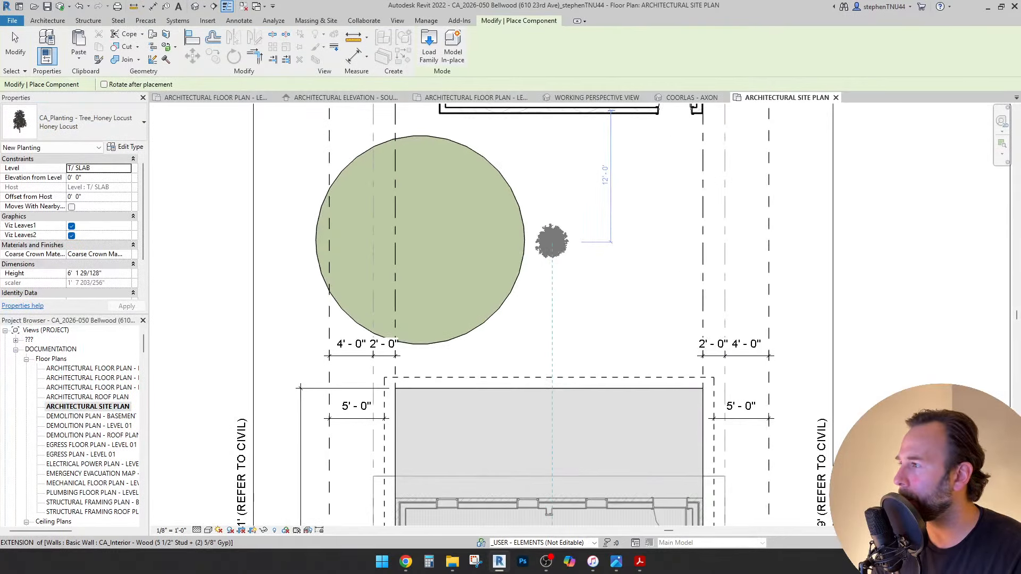
pyautogui.click(126, 168)
pyautogui.click(77, 209)
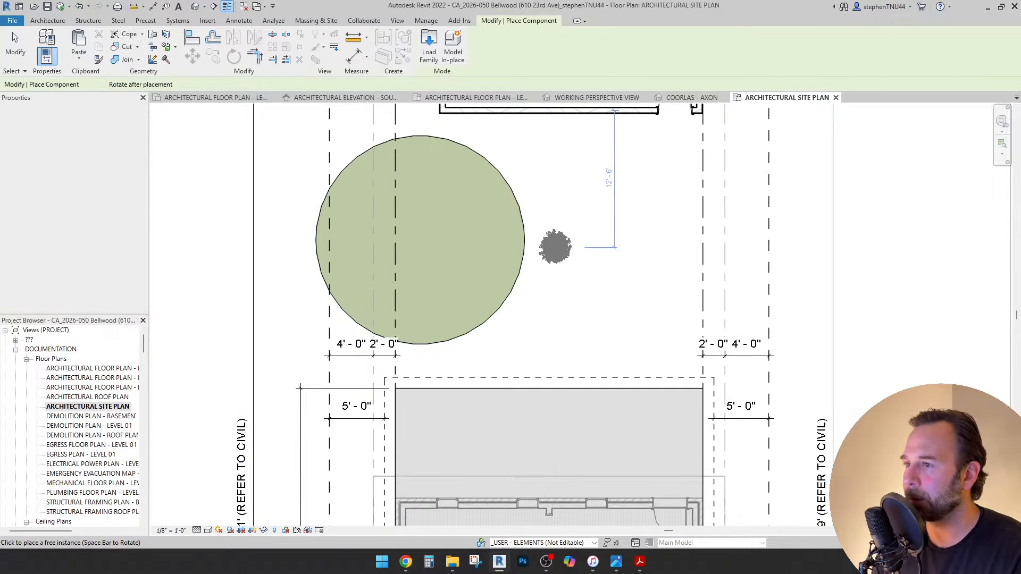
pyautogui.click(555, 247)
pyautogui.press('Escape')
pyautogui.press('Escape')
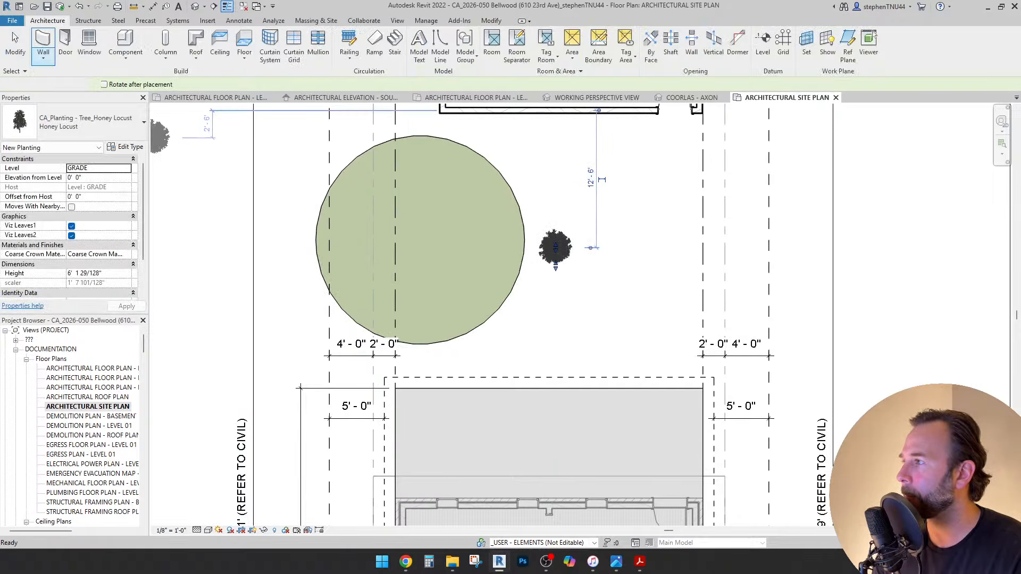
# Set the newly placed tree's height, trying 70, then 60, and settling on 50 feet.
pyautogui.click(555, 247)
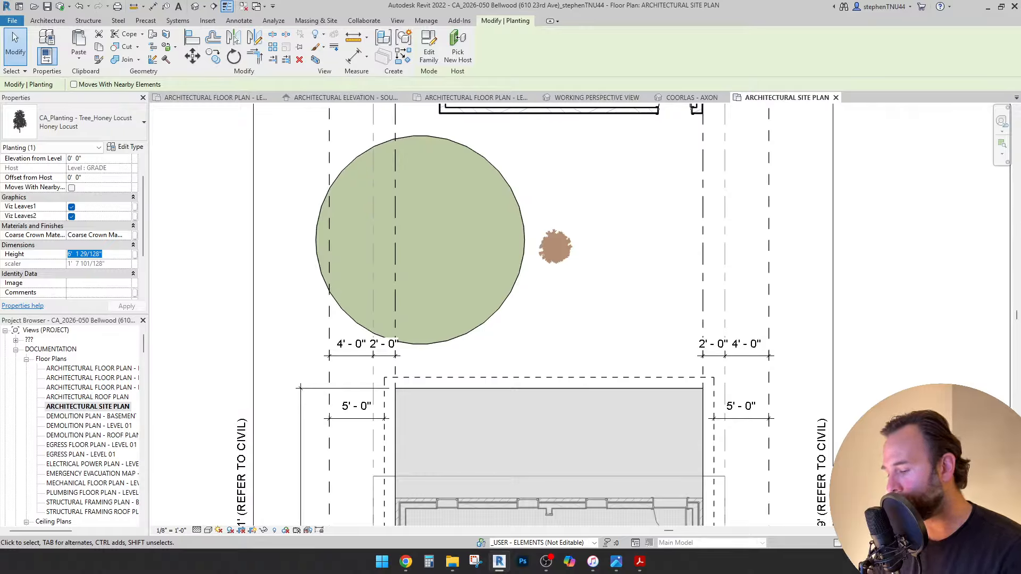
pyautogui.write('70')
pyautogui.press('Return')
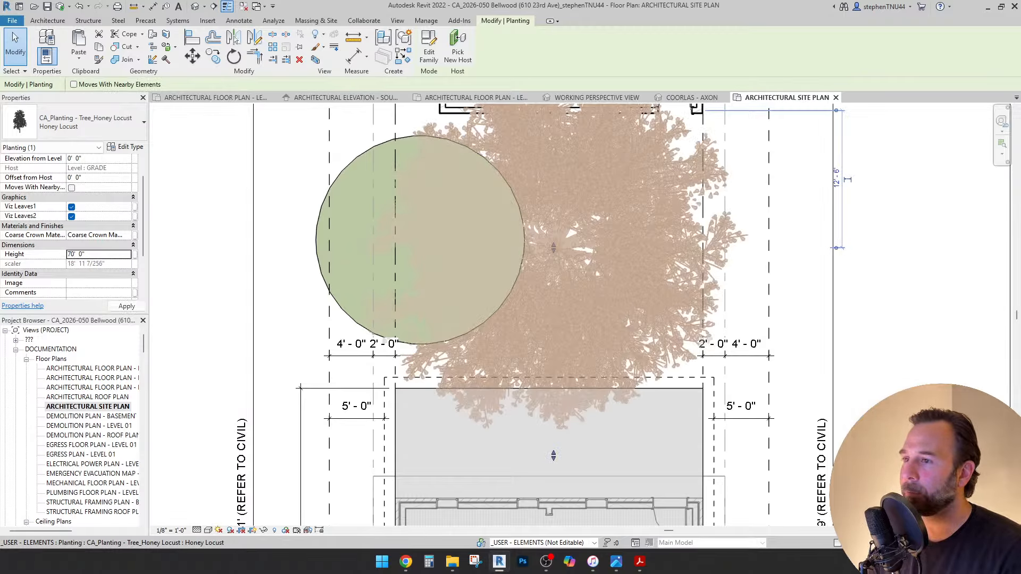
pyautogui.click(98, 255)
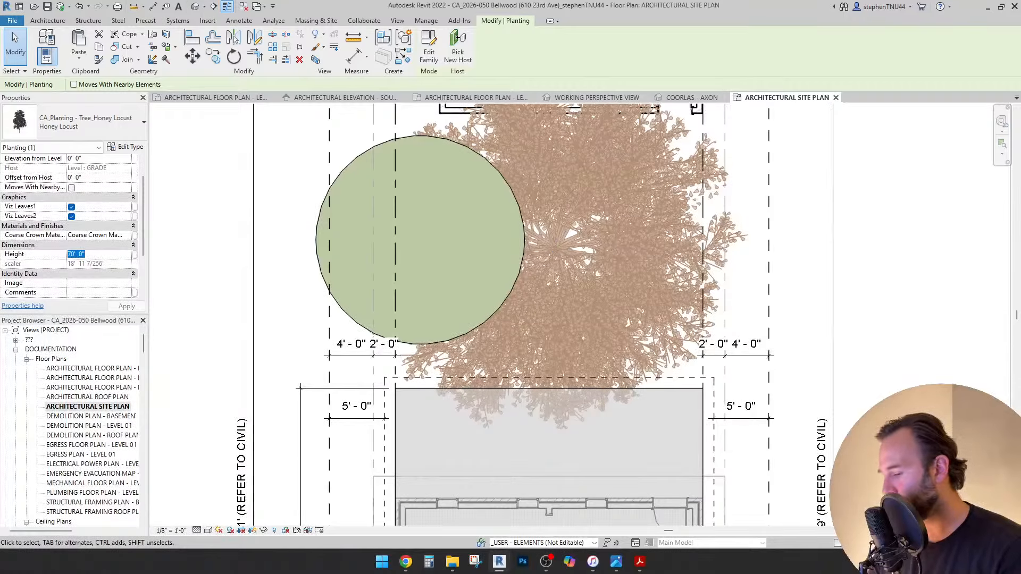
pyautogui.press('Return')
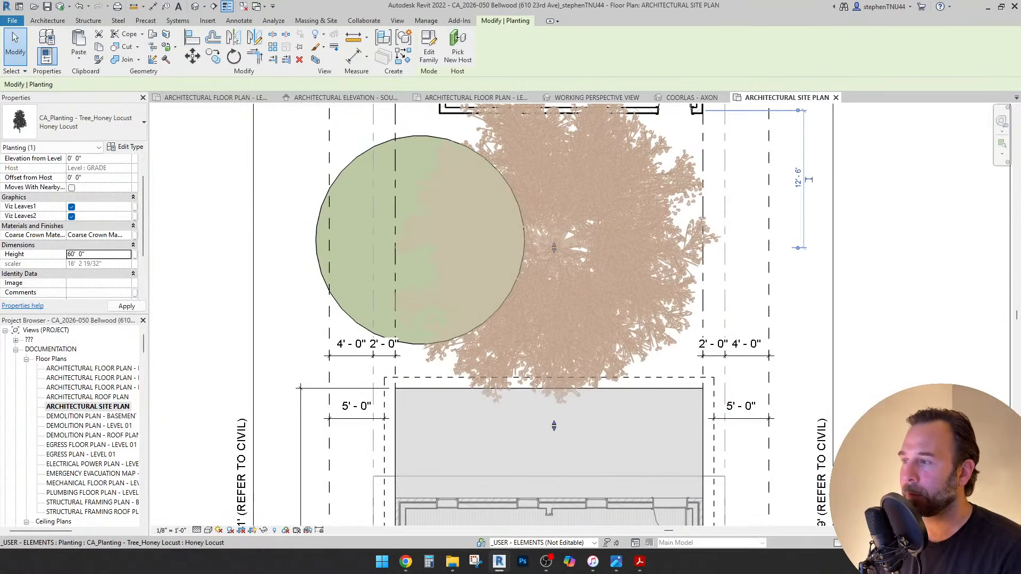
pyautogui.click(99, 254)
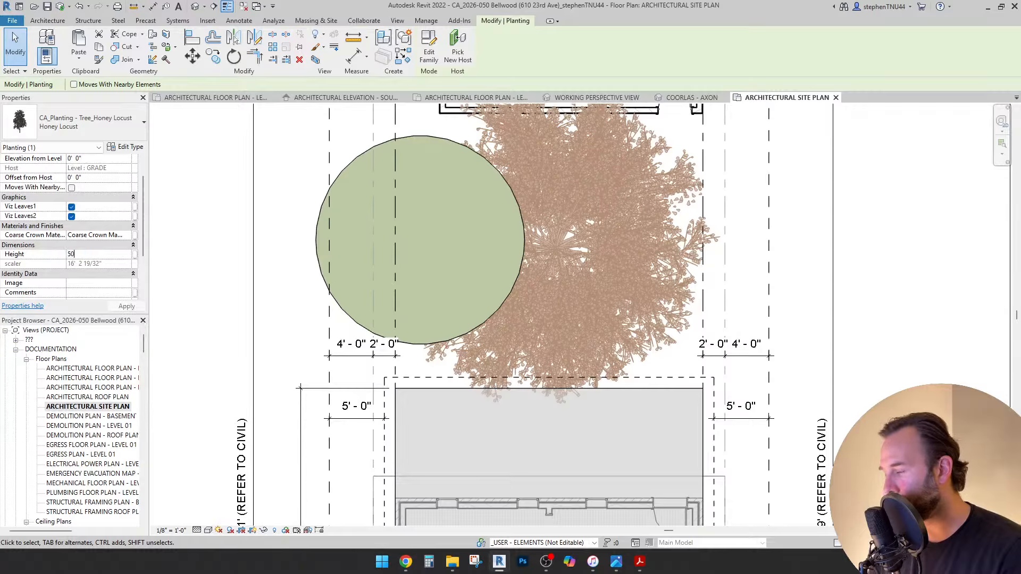
pyautogui.press('Return')
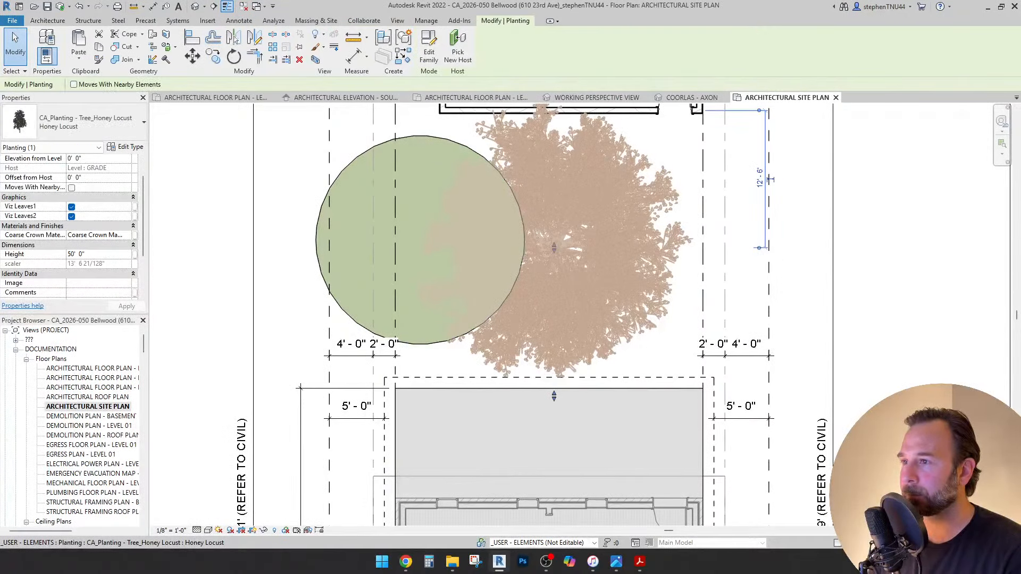
# Move the Honey Locust onto the green circle.
pyautogui.moveTo(554, 248); pyautogui.dragTo(423, 236)
pyautogui.press('Escape')
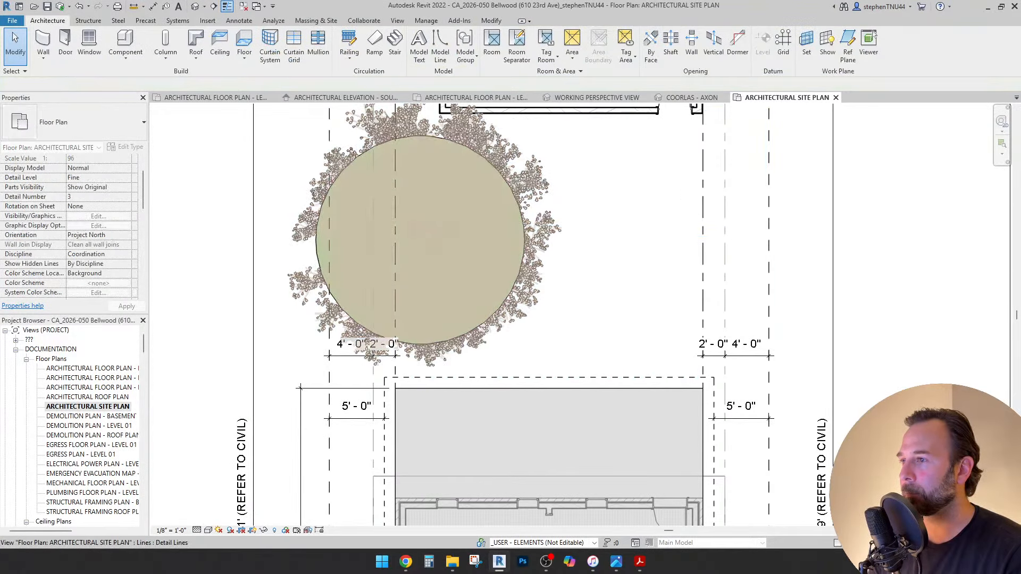
pyautogui.scroll(-1, 418, 226)
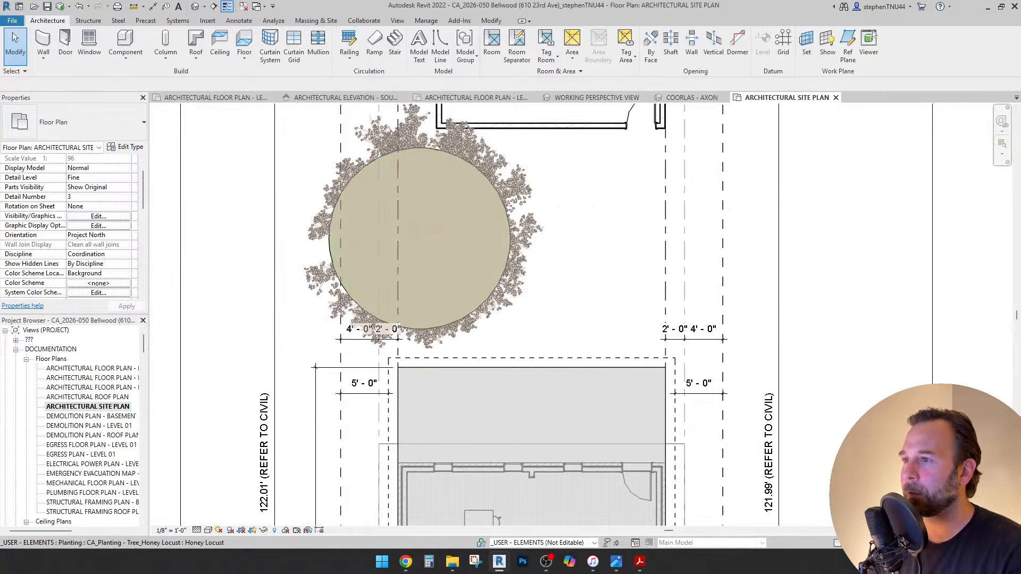
# Put the Honey Locust on the SITE_TREES workset and bring up the COORLAS - AXON 3D view.
pyautogui.click(340, 167)
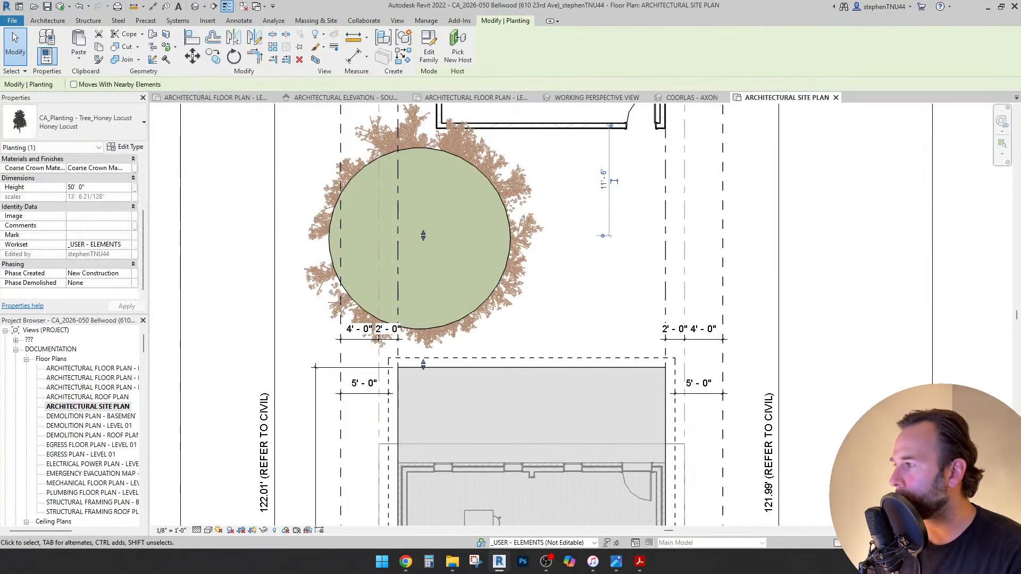
pyautogui.click(127, 244)
pyautogui.scroll(-6, 114, 276)
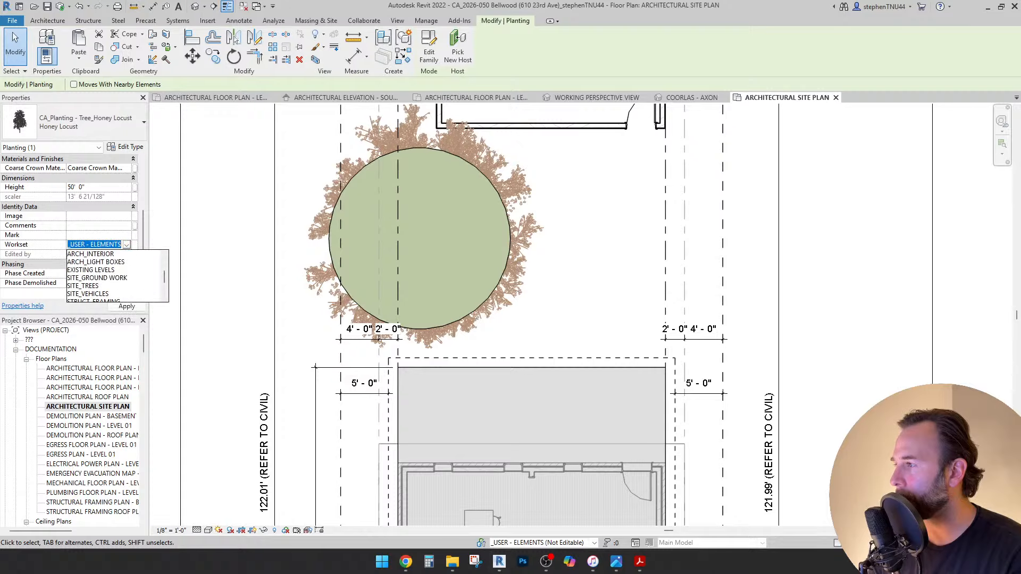
pyautogui.click(82, 261)
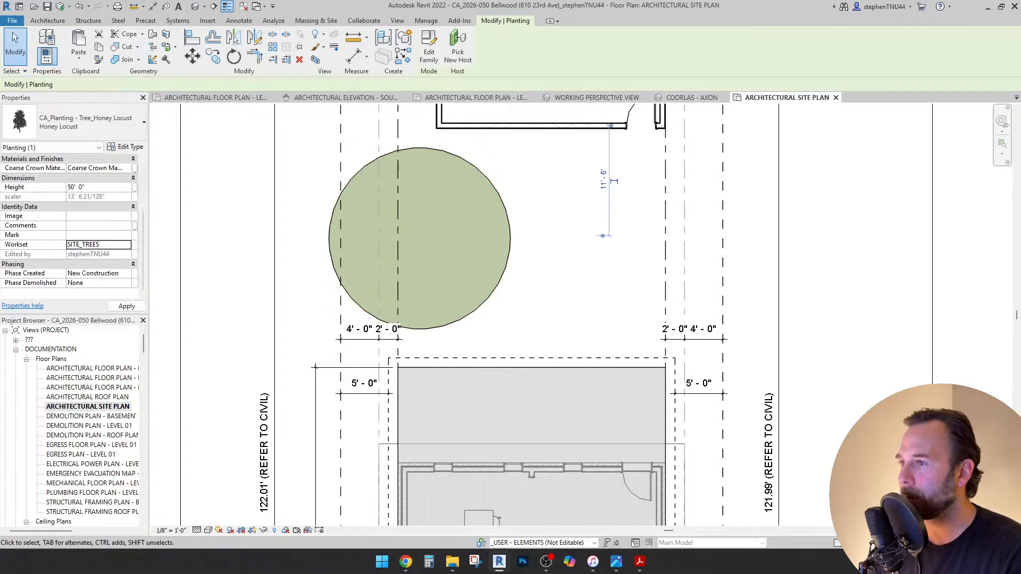
pyautogui.press('Escape')
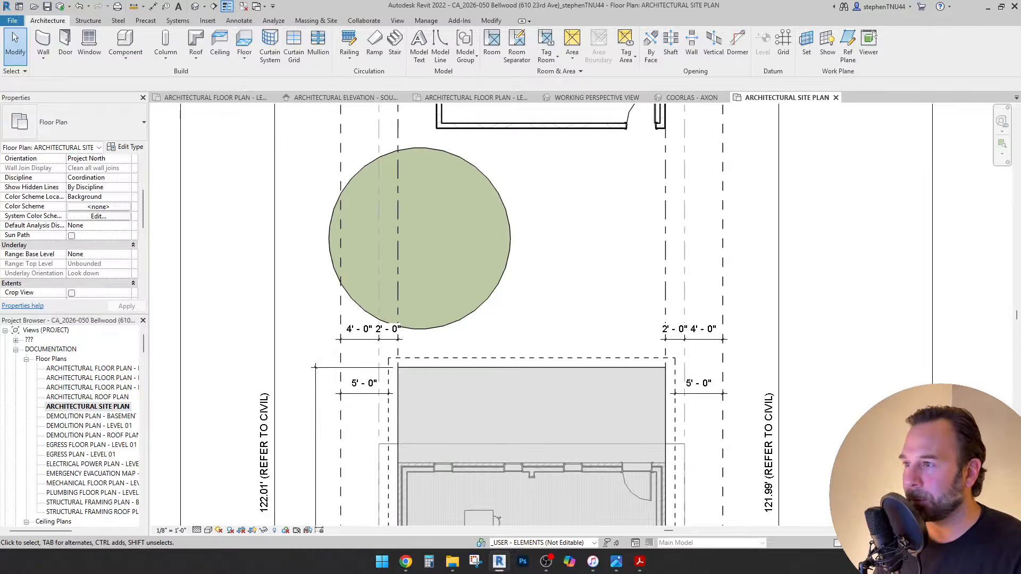
pyautogui.scroll(-2, 427, 224)
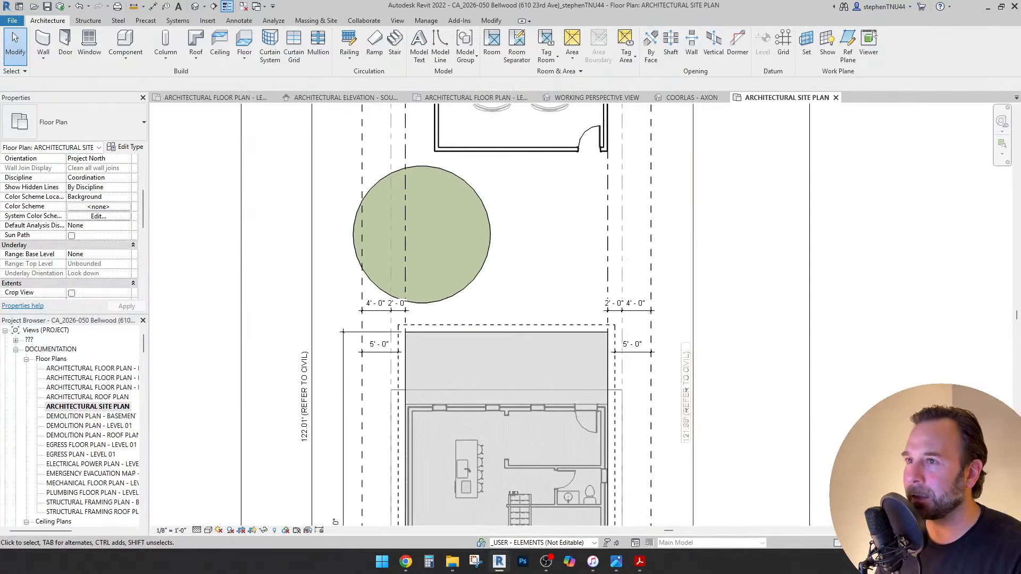
pyautogui.click(689, 98)
# Go to the WORKING PERSPECTIVE view and turn the camera to face the side of the house.
pyautogui.scroll(-2, 438, 331)
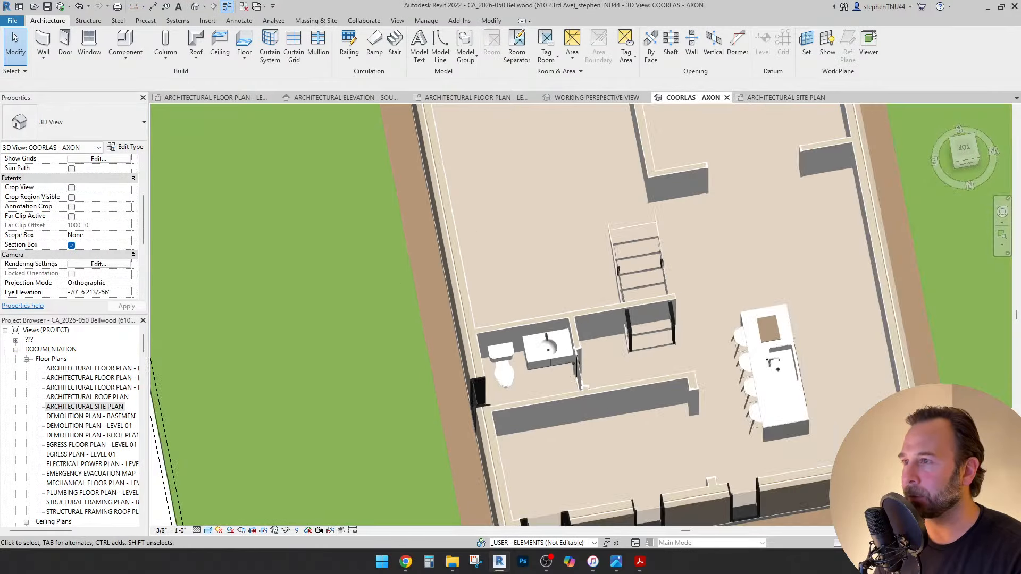
pyautogui.click(596, 98)
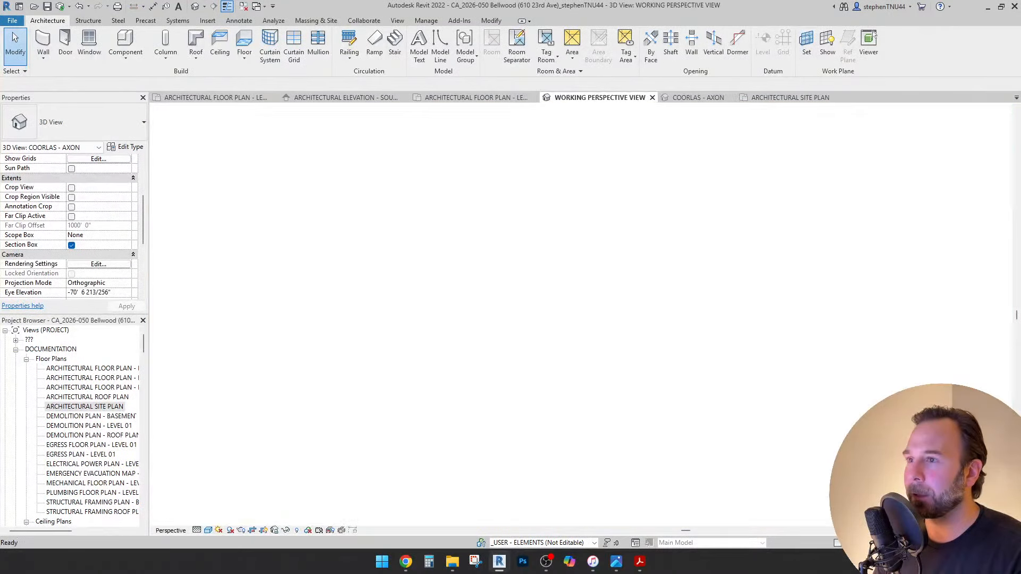
pyautogui.moveTo(537, 319)
pyautogui.keyDown('shift'); pyautogui.mouseDown(button='middle')
pyautogui.moveTo(558, 322)
pyautogui.moveTo(518, 343)
pyautogui.mouseUp(button='middle'); pyautogui.keyUp('shift')
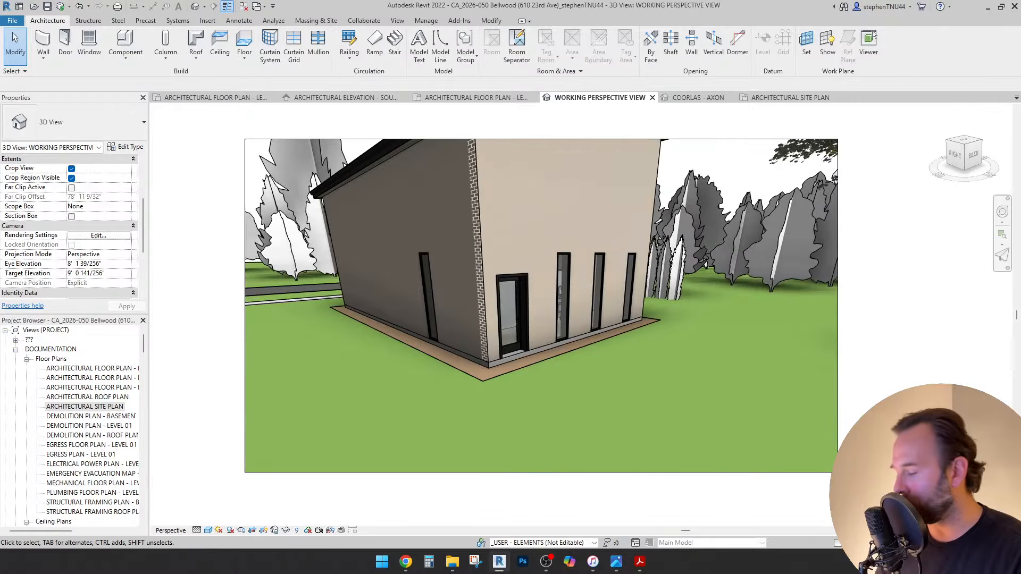
pyautogui.hotkey('shift', 'w')
pyautogui.moveTo(518, 340); pyautogui.dragTo(532, 432)
pyautogui.scroll(1, 580, 376)
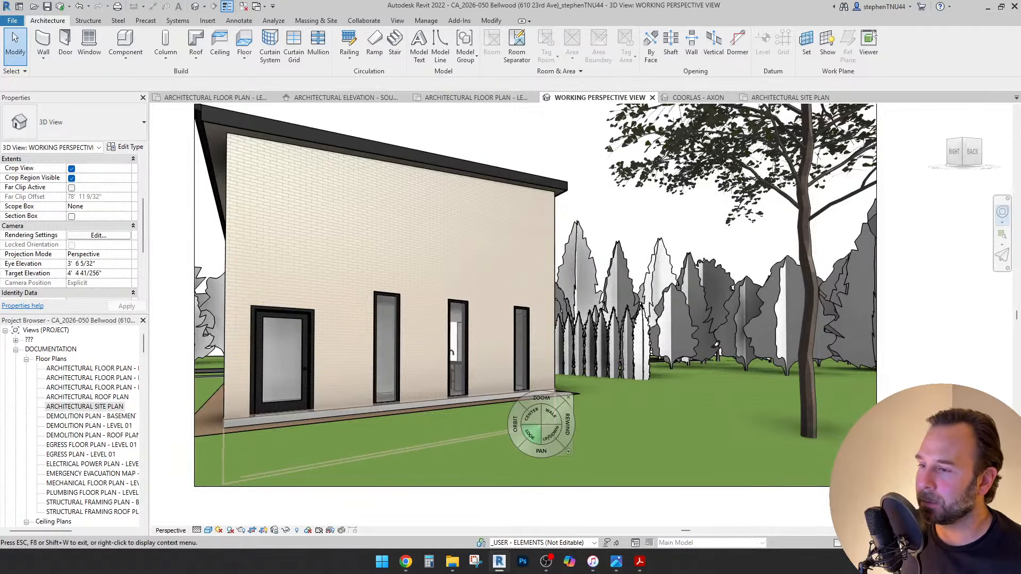
# Orbit and zoom out over the yard for top-down and oblique views of the house, outbuilding and tree.
pyautogui.moveTo(518, 438); pyautogui.dragTo(688, 494)
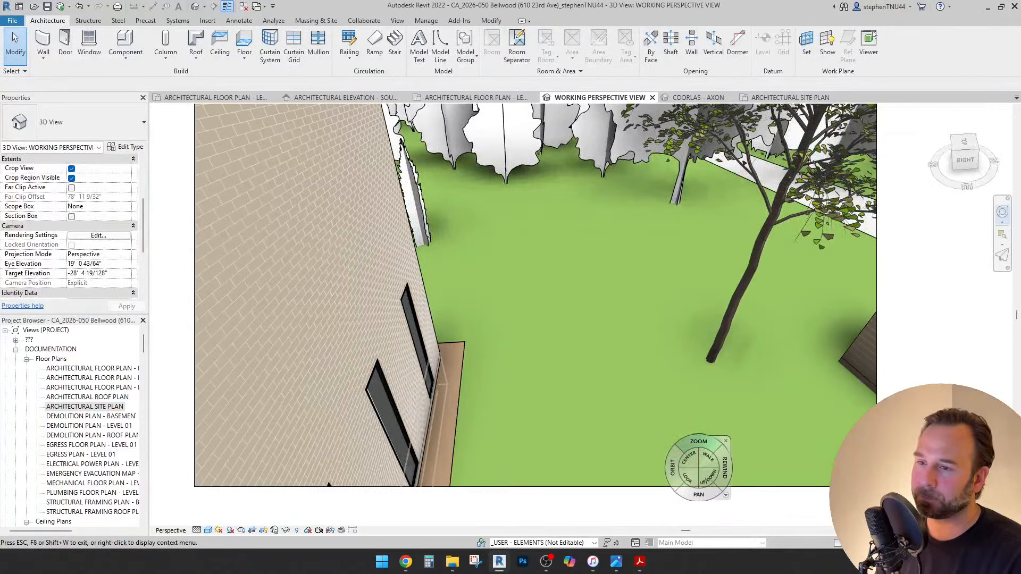
pyautogui.moveTo(705, 445)
pyautogui.mouseDown()
pyautogui.moveTo(713, 494)
pyautogui.moveTo(706, 460)
pyautogui.mouseUp()
pyautogui.keyDown('shift'); pyautogui.moveTo(706, 461); pyautogui.dragTo(729, 417, button='middle'); pyautogui.keyUp('shift')
pyautogui.moveTo(726, 463); pyautogui.dragTo(536, 342, button='middle')
pyautogui.moveTo(556, 392); pyautogui.dragTo(620, 388)
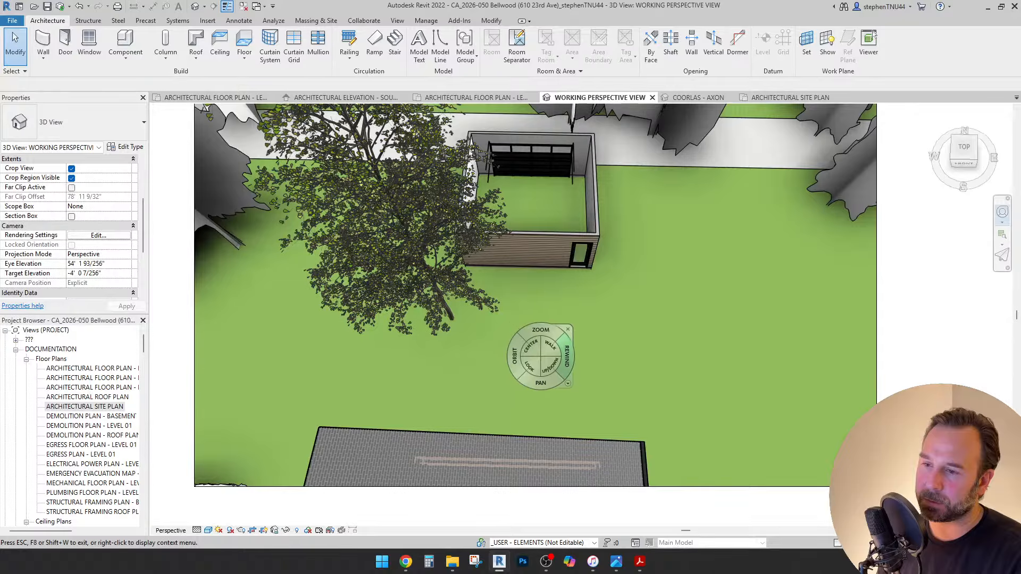
pyautogui.moveTo(564, 295); pyautogui.dragTo(565, 307)
pyautogui.moveTo(567, 361); pyautogui.dragTo(567, 332)
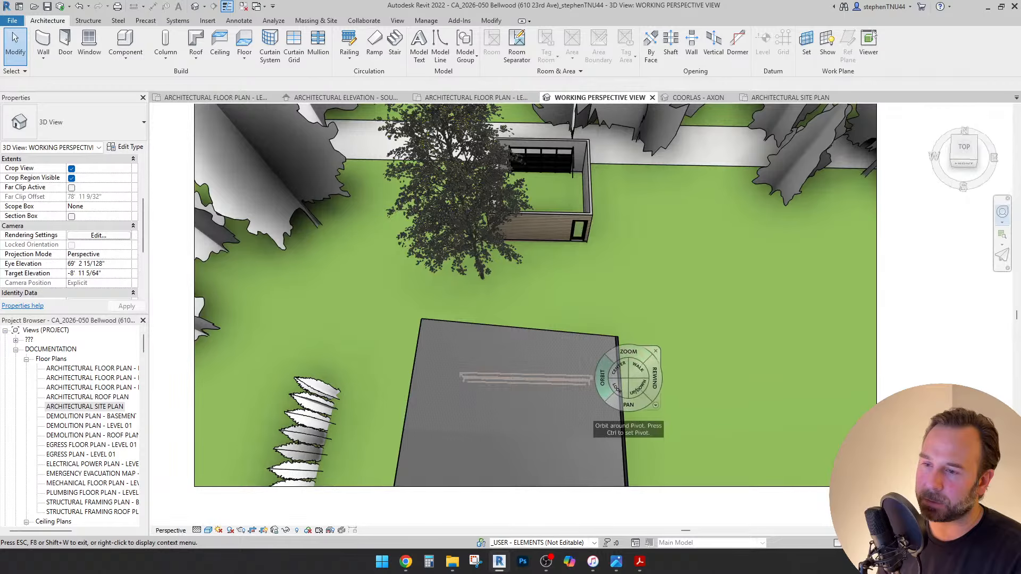
pyautogui.moveTo(564, 372)
pyautogui.mouseDown()
pyautogui.moveTo(611, 362)
pyautogui.moveTo(565, 410)
pyautogui.moveTo(589, 344)
pyautogui.moveTo(673, 338)
pyautogui.moveTo(674, 349)
pyautogui.mouseUp()
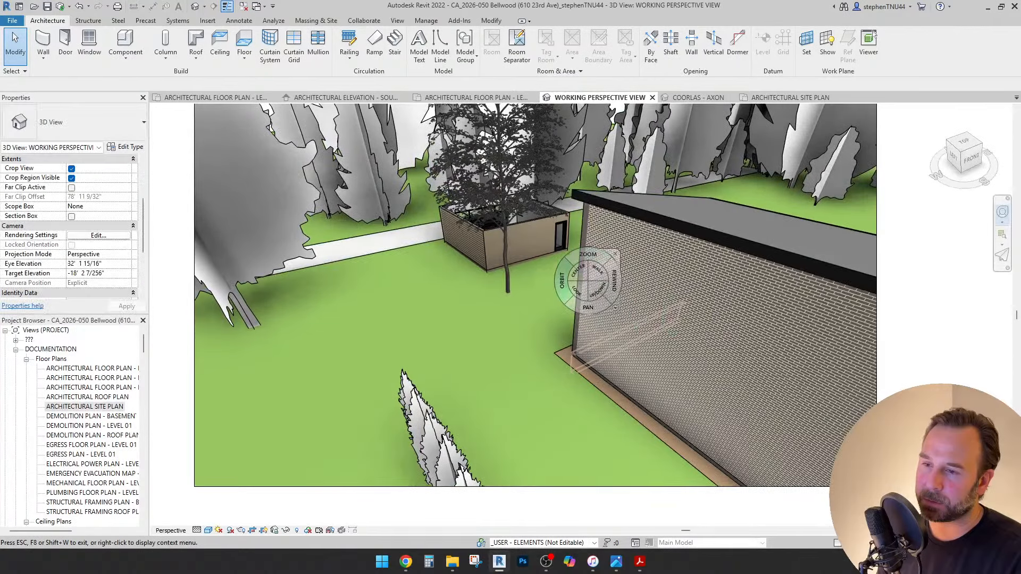
# In the house roof's footprint, re-toggle Defines Roof Slope on the edge for a 2" / 12" slope and finish.
pyautogui.press('Escape')
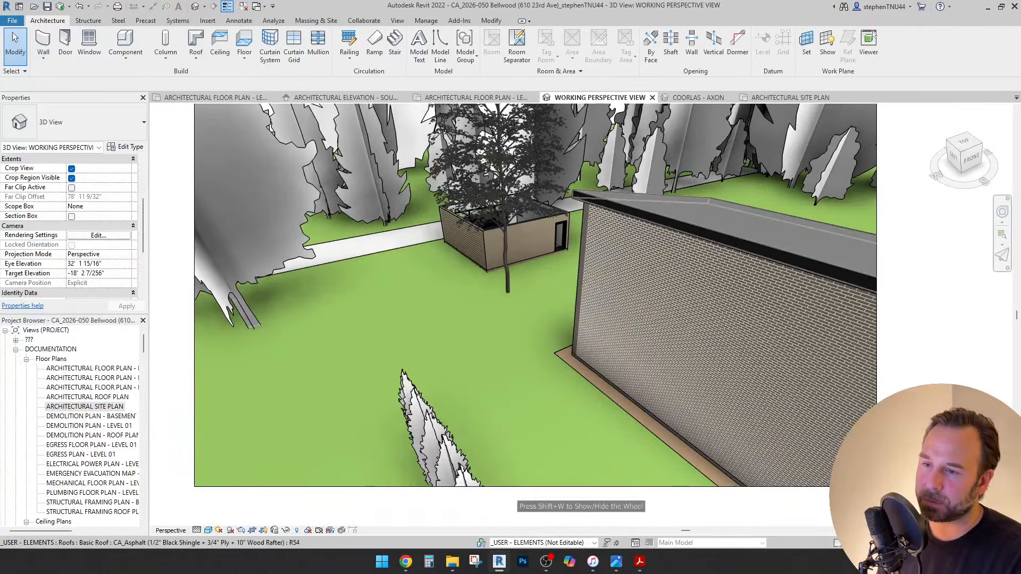
pyautogui.click(785, 249)
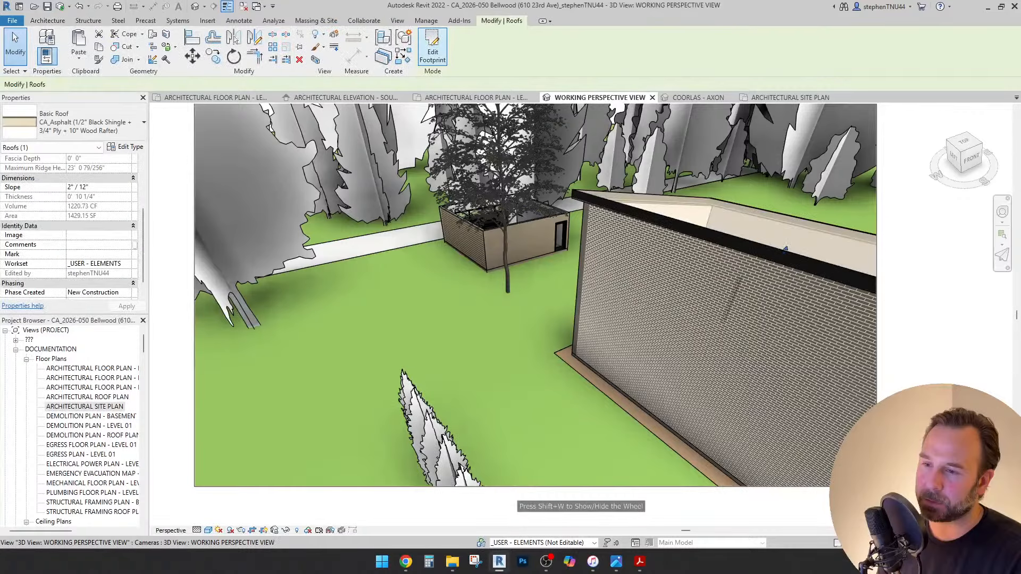
pyautogui.click(432, 48)
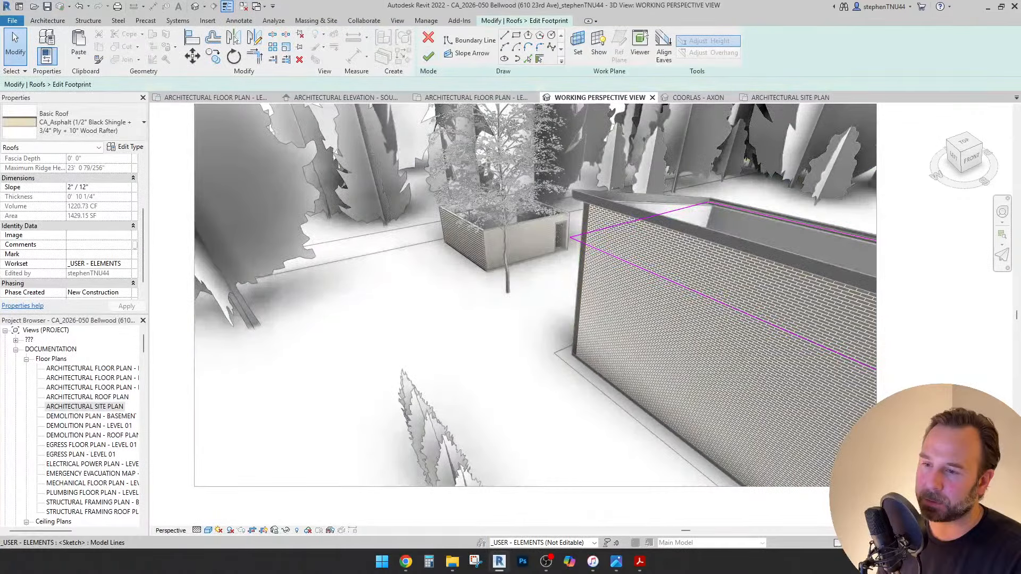
pyautogui.click(786, 219)
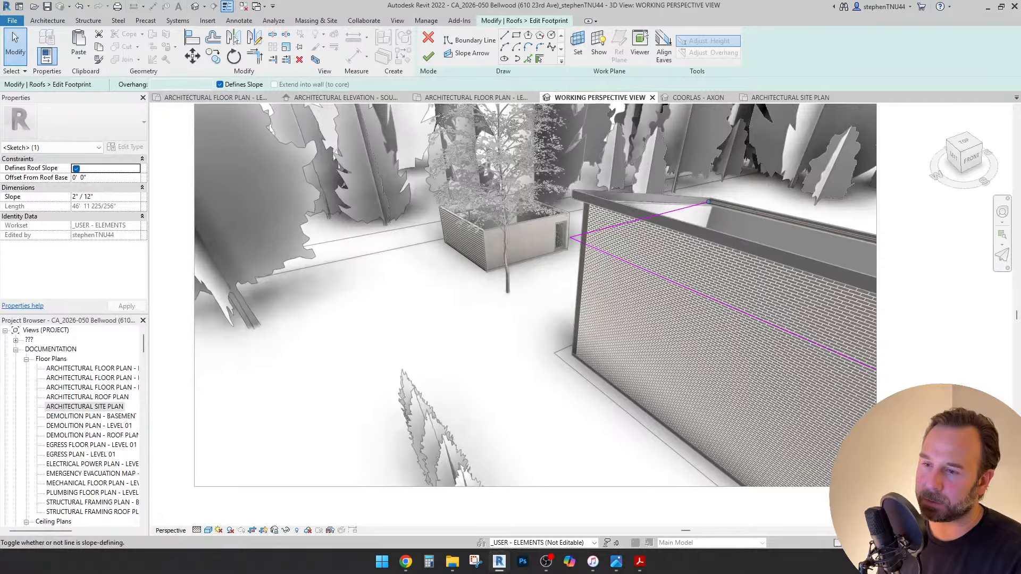
pyautogui.click(88, 196)
pyautogui.moveTo(95, 196); pyautogui.dragTo(72, 196)
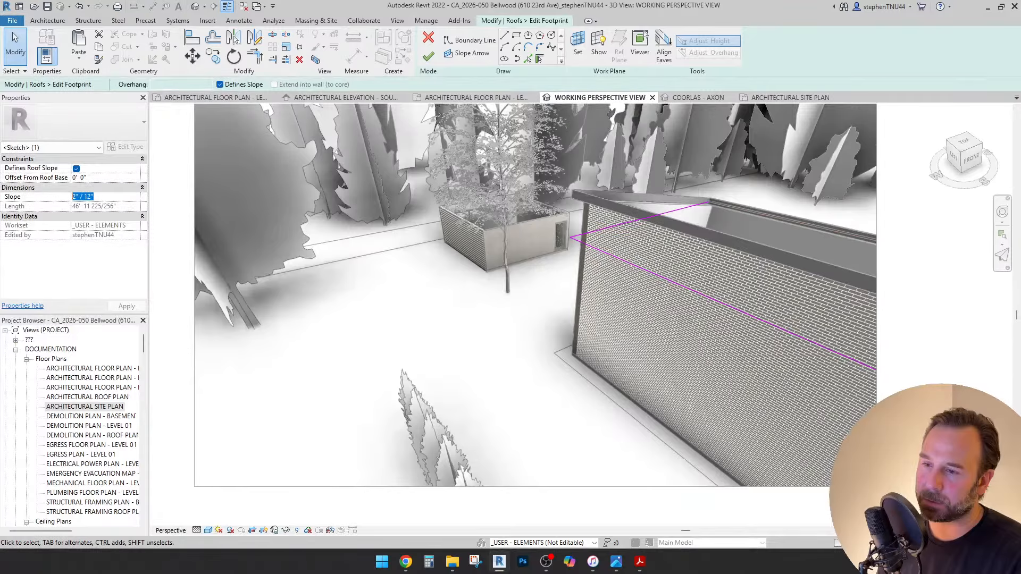
pyautogui.click(95, 196)
pyautogui.click(76, 168)
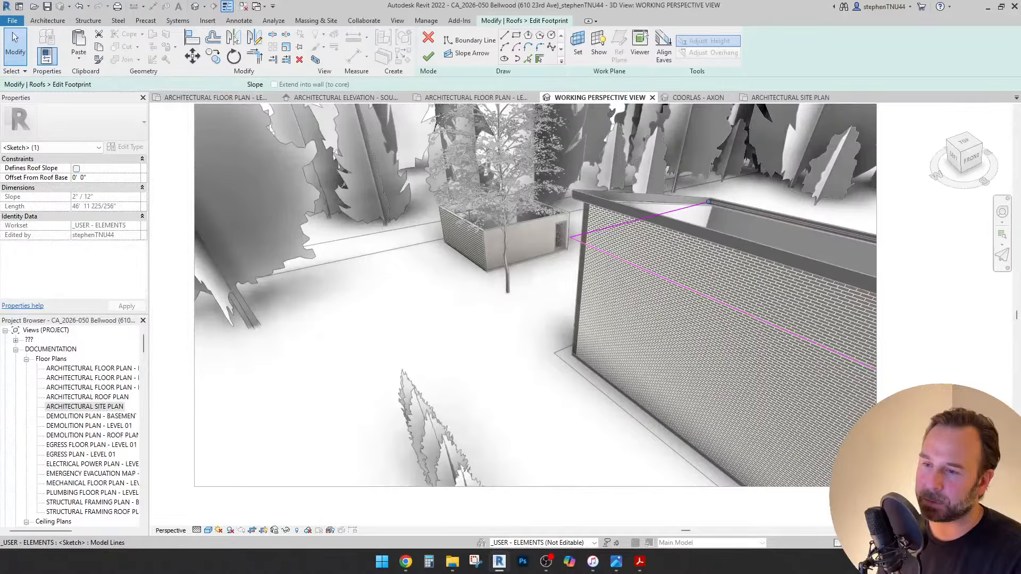
pyautogui.click(76, 168)
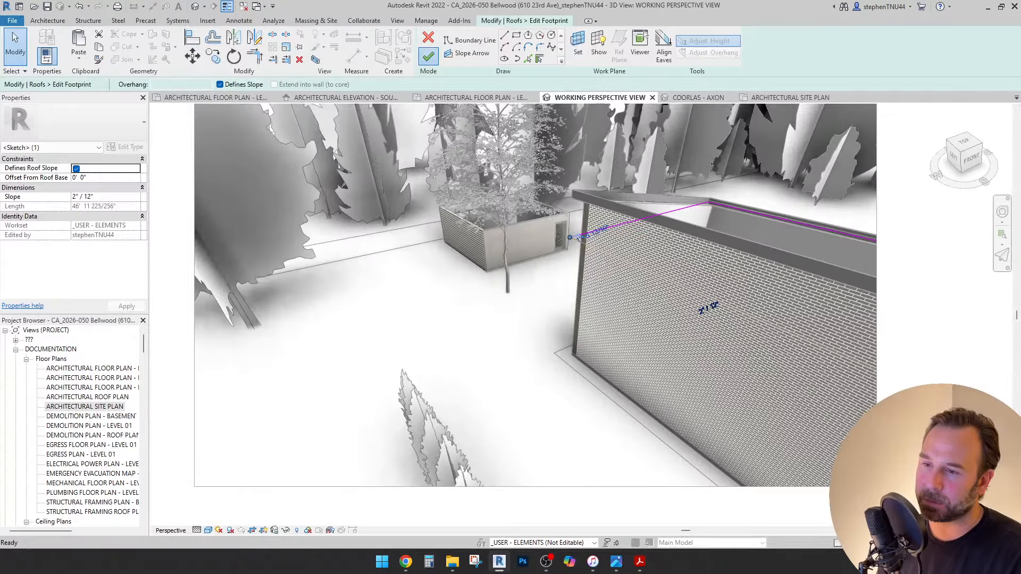
pyautogui.click(428, 56)
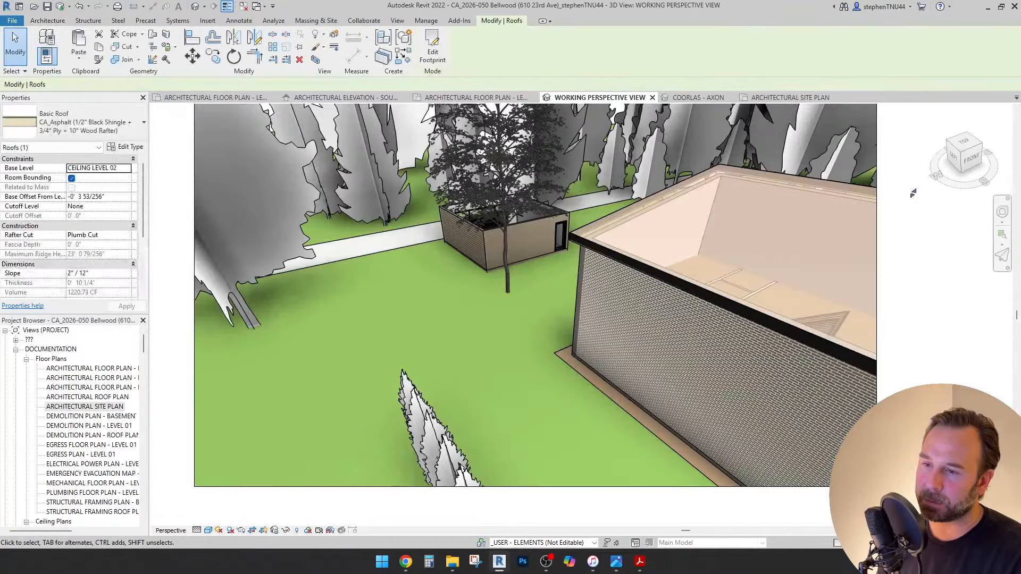
# Orbit around the corrected single-slope roof, then switch to the ARCHITECTURAL FLOOR PLAN - LEVEL 01 view.
pyautogui.moveTo(913, 193); pyautogui.dragTo(931, 183, button='middle')
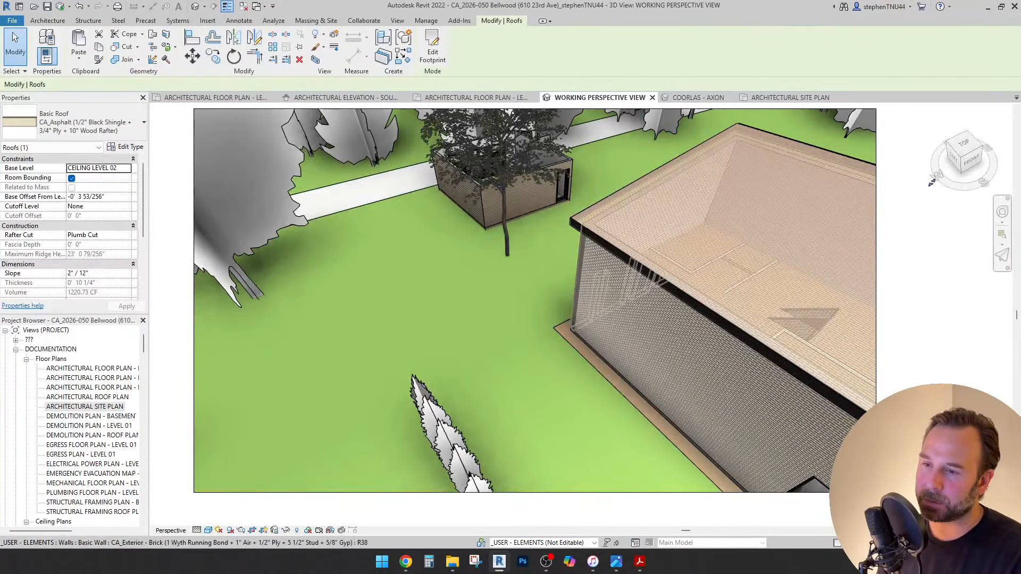
pyautogui.keyDown('shift'); pyautogui.moveTo(729, 159); pyautogui.dragTo(298, 250, button='middle'); pyautogui.keyUp('shift')
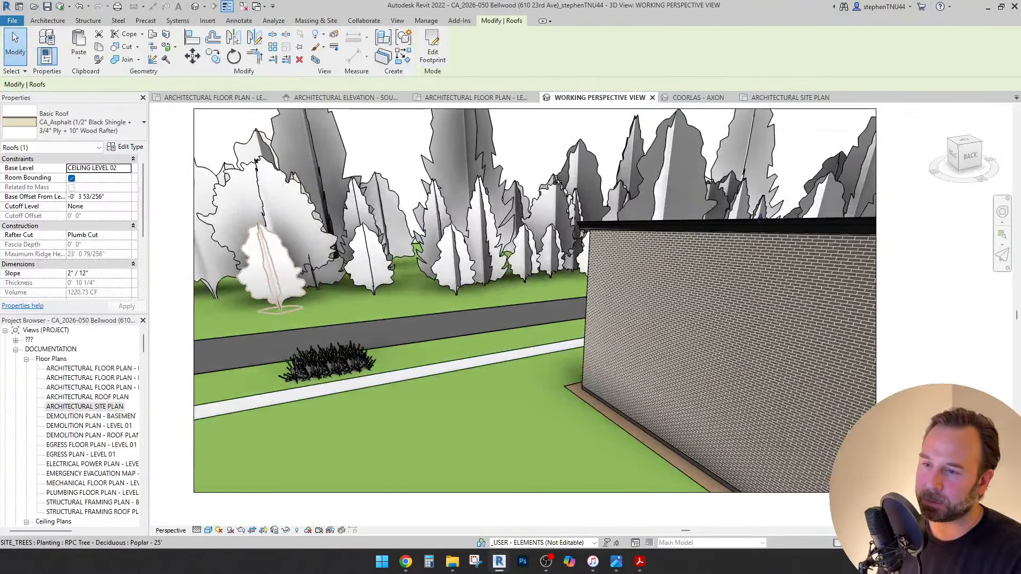
pyautogui.hotkey('shift', 'w')
pyautogui.moveTo(338, 346); pyautogui.dragTo(265, 314)
pyautogui.moveTo(581, 452); pyautogui.dragTo(634, 432)
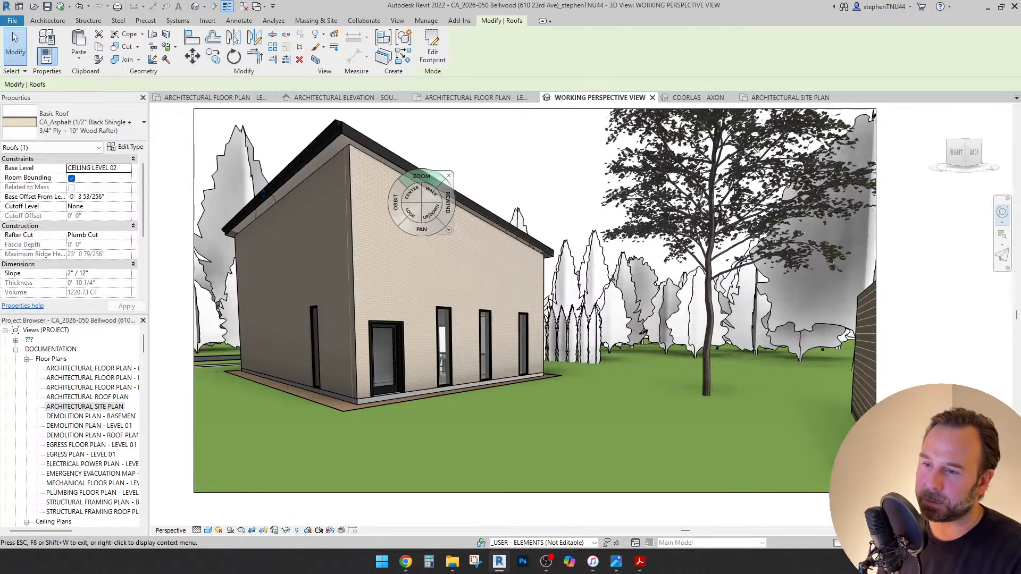
pyautogui.click(418, 97)
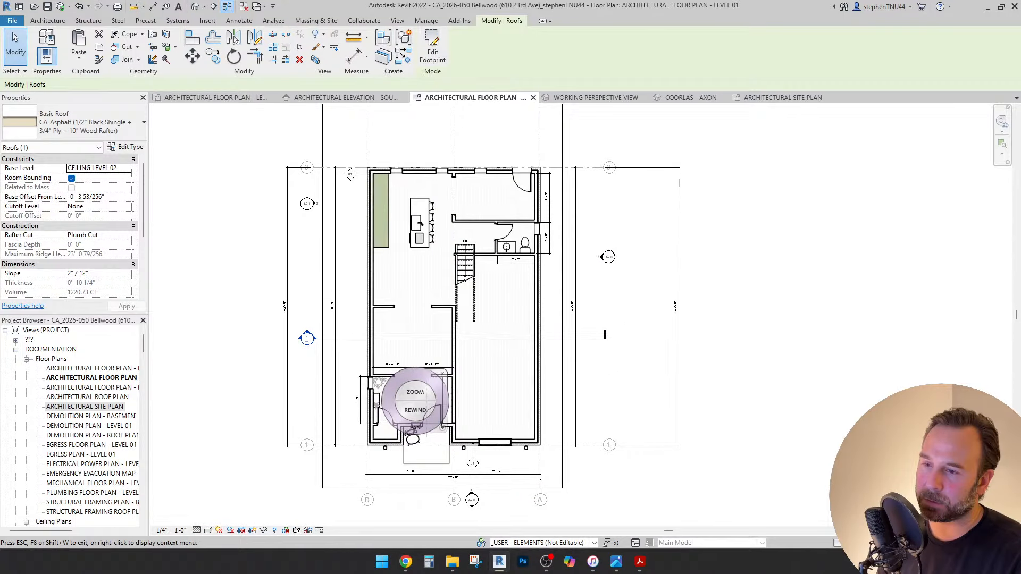
pyautogui.press('Escape')
pyautogui.press('Escape')
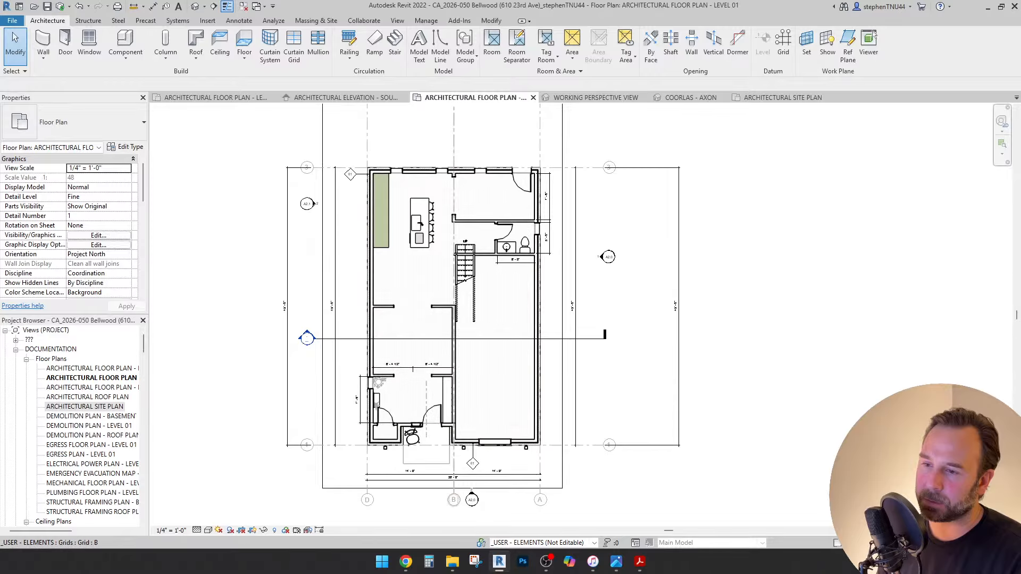
pyautogui.scroll(2, 455, 468)
pyautogui.scroll(-3, 465, 324)
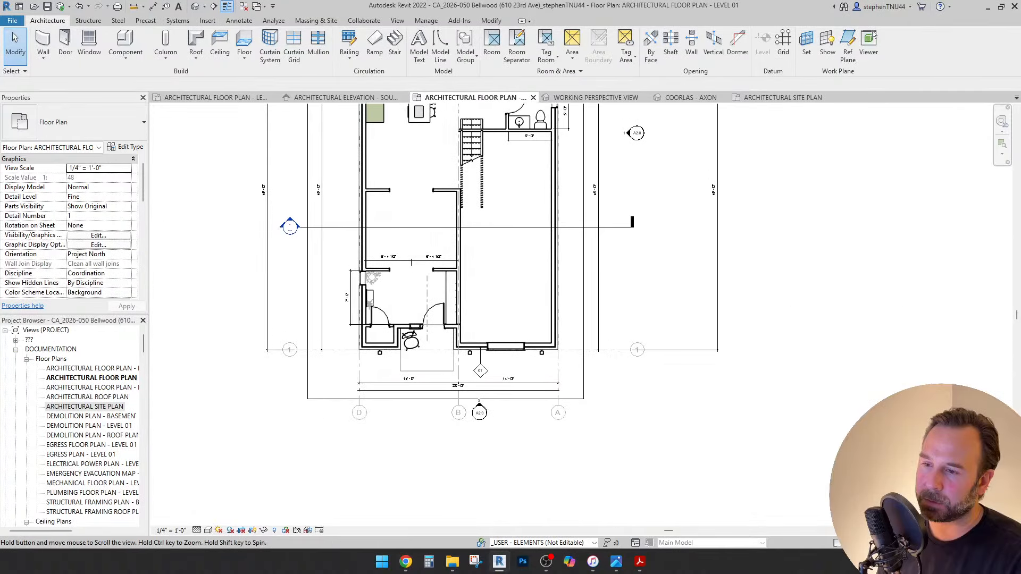
pyautogui.moveTo(465, 324); pyautogui.dragTo(464, 379, button='middle')
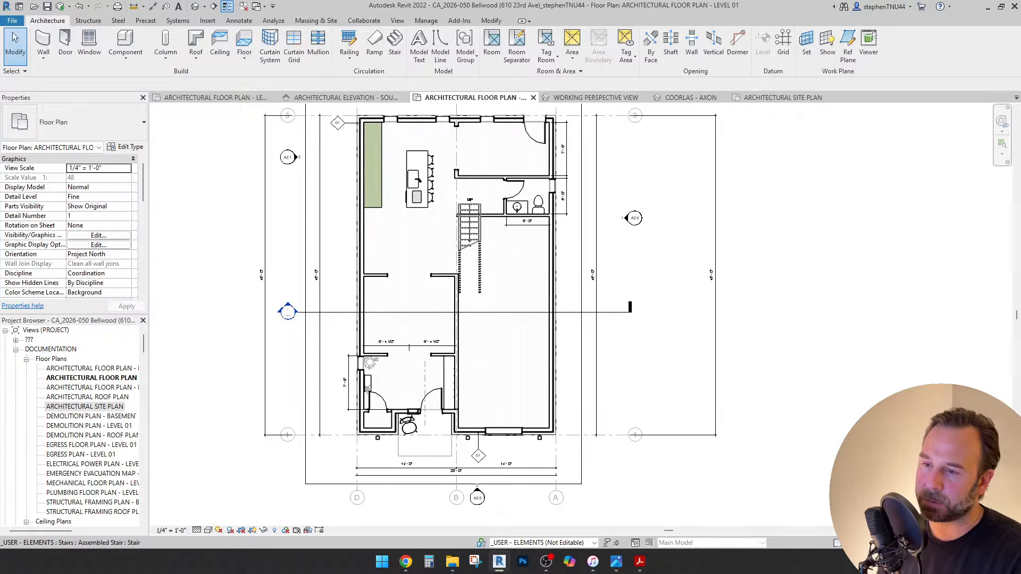